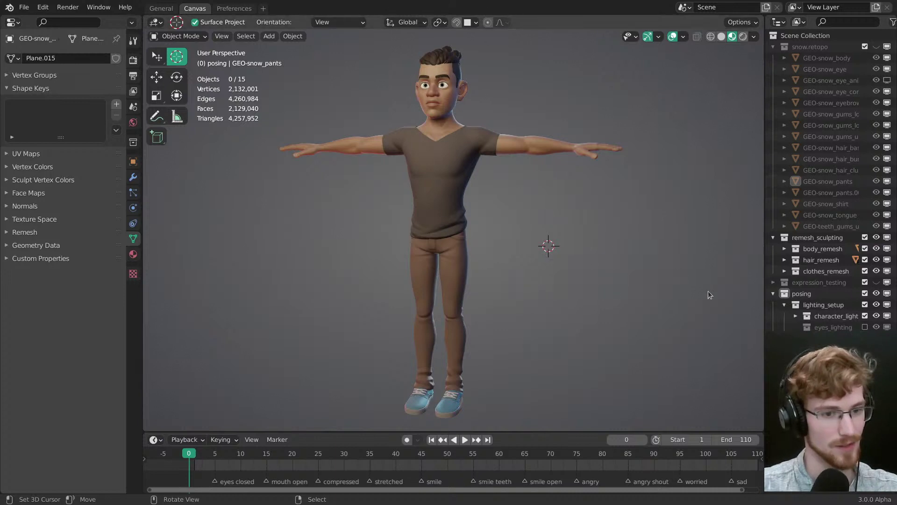
{"action": "key", "text": "n"}
{"action": "left_click", "coordinate": [758, 256]}
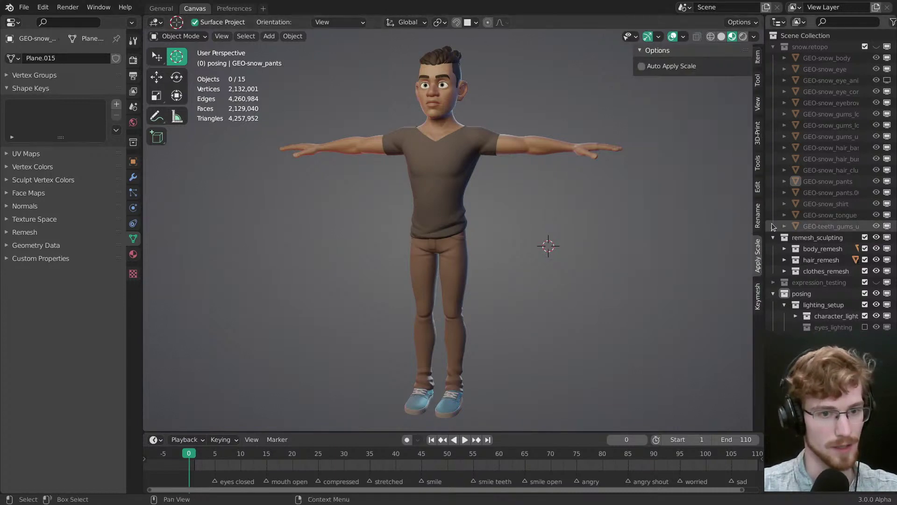
{"action": "left_click", "coordinate": [757, 215]}
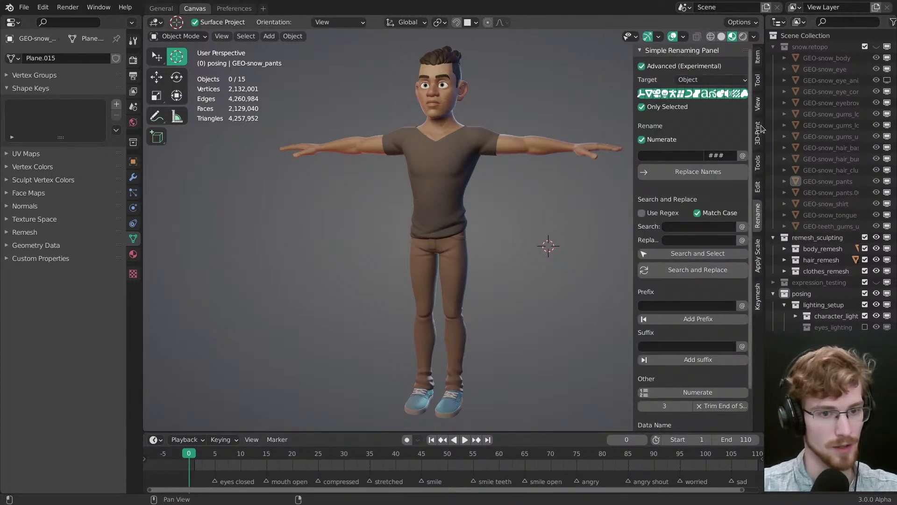
{"action": "left_click", "coordinate": [757, 297]}
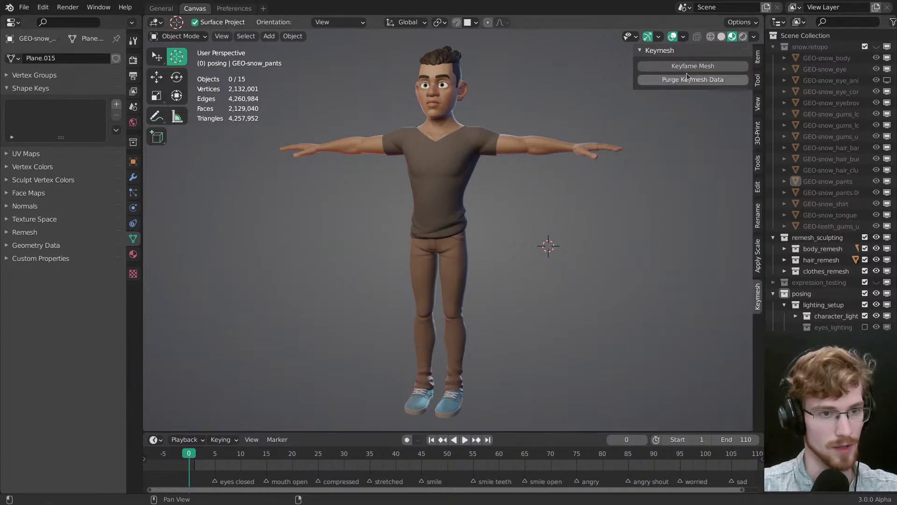
{"action": "left_click", "coordinate": [757, 213]}
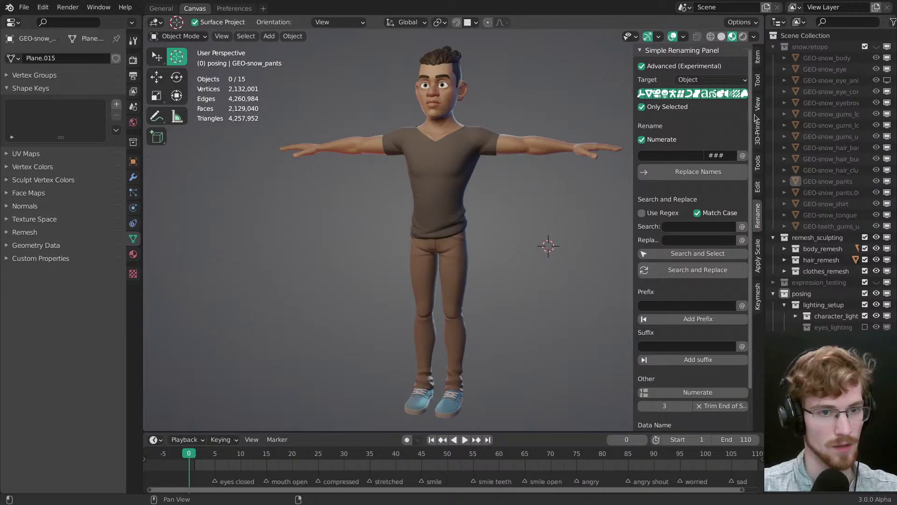
{"action": "left_click", "coordinate": [757, 60]}
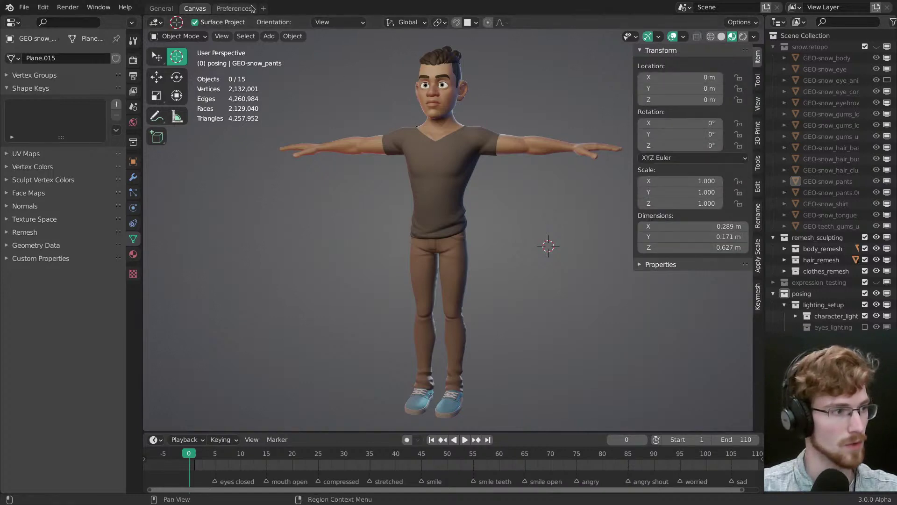
Step: Enable the Screencast Keys add-on in the preferences and expand its settings
{"action": "left_click", "coordinate": [234, 8]}
{"action": "left_click", "coordinate": [33, 178]}
{"action": "left_click", "coordinate": [44, 134]}
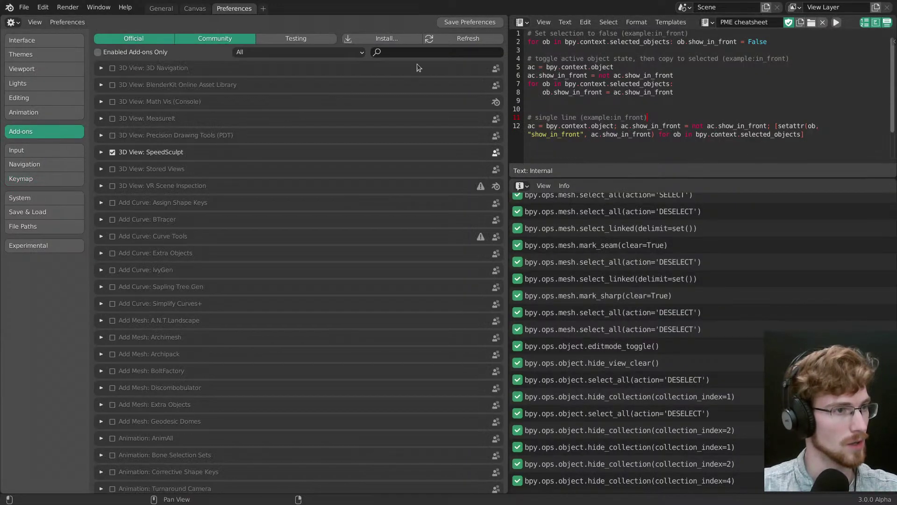
{"action": "left_click", "coordinate": [415, 52]}
{"action": "type", "text": "scree"}
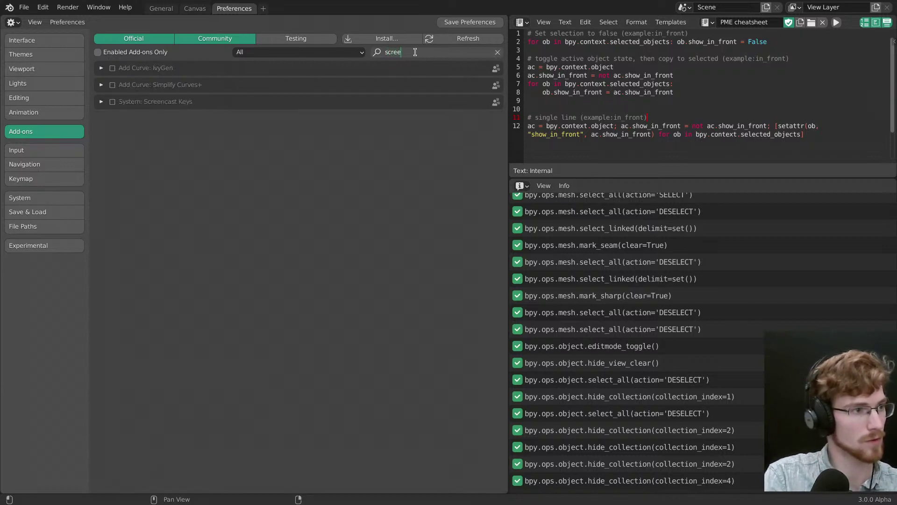
{"action": "key", "text": "Return"}
{"action": "left_click", "coordinate": [112, 102]}
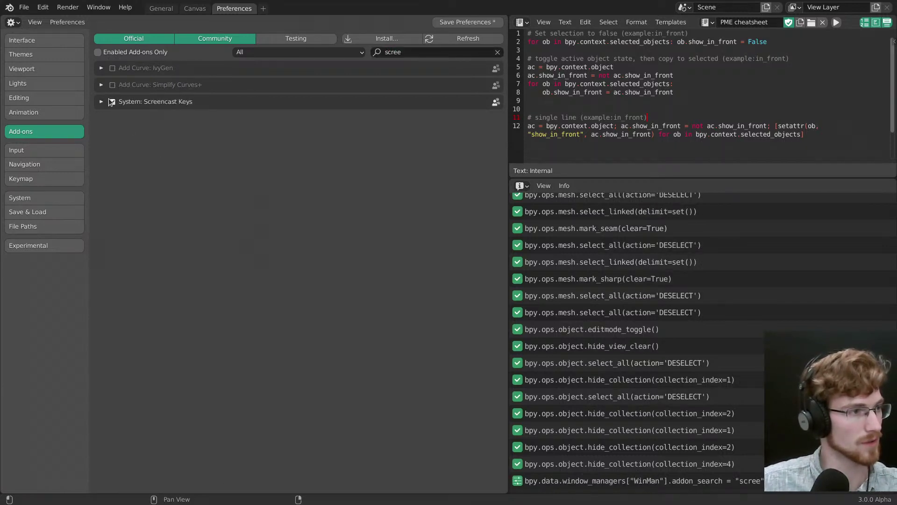
{"action": "left_click", "coordinate": [101, 102]}
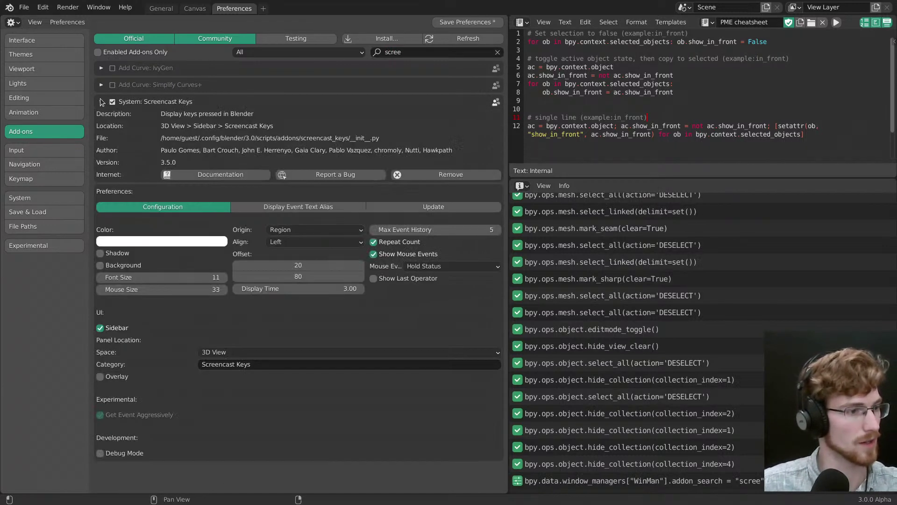
Step: Return to the Canvas workspace and turn on the Screencast Keys display in the 3D viewport
{"action": "left_click", "coordinate": [199, 8]}
{"action": "middle_click_drag", "start_coordinate": [464, 246], "coordinate": [469, 246]}
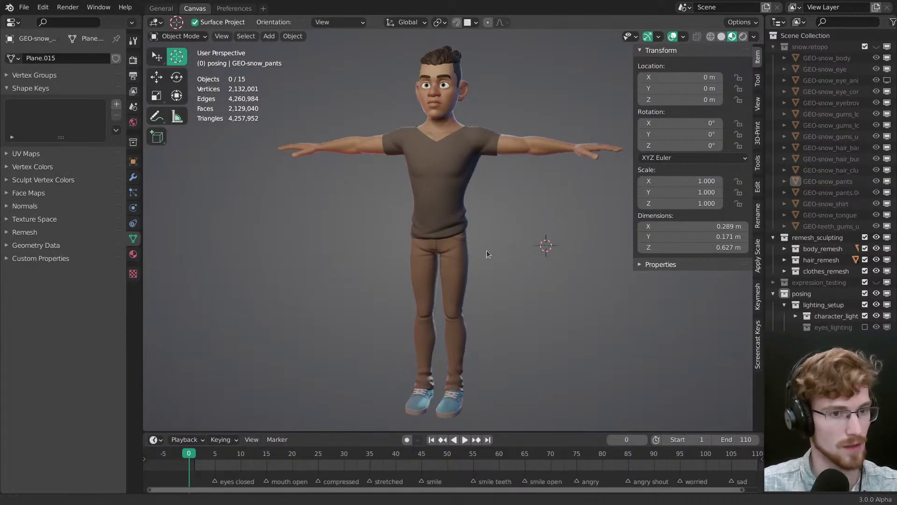
{"action": "left_click", "coordinate": [758, 343]}
{"action": "left_click", "coordinate": [648, 50]}
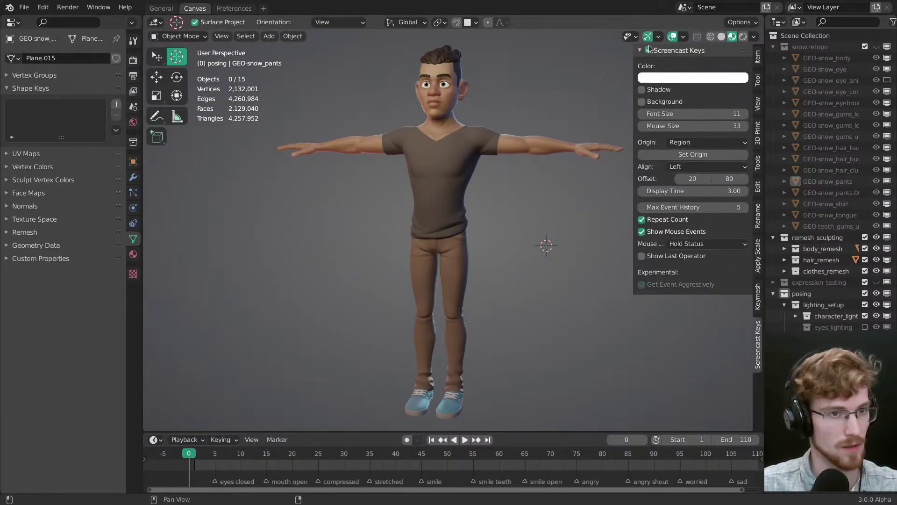
{"action": "middle_click_drag", "start_coordinate": [439, 200], "coordinate": [450, 223]}
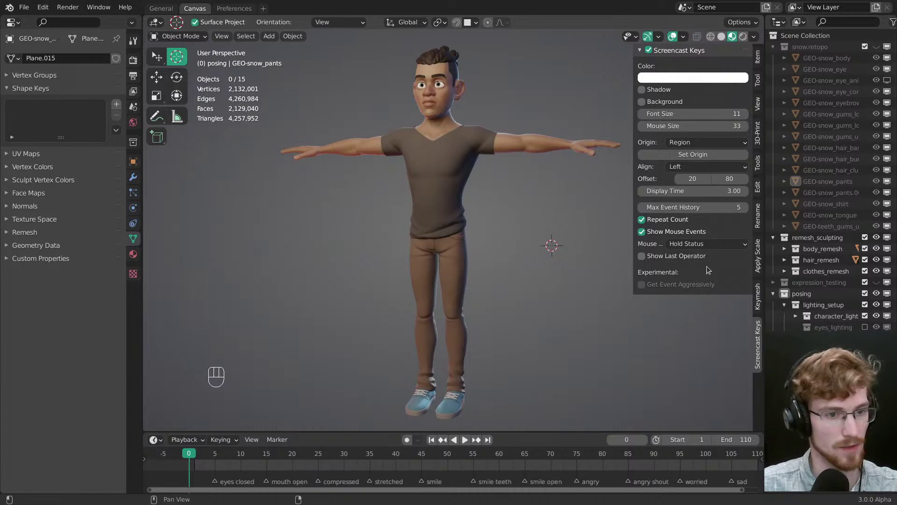
Step: Make Screencast Keys show the last operator by its Label only
{"action": "left_click", "coordinate": [678, 246]}
{"action": "left_click", "coordinate": [642, 256]}
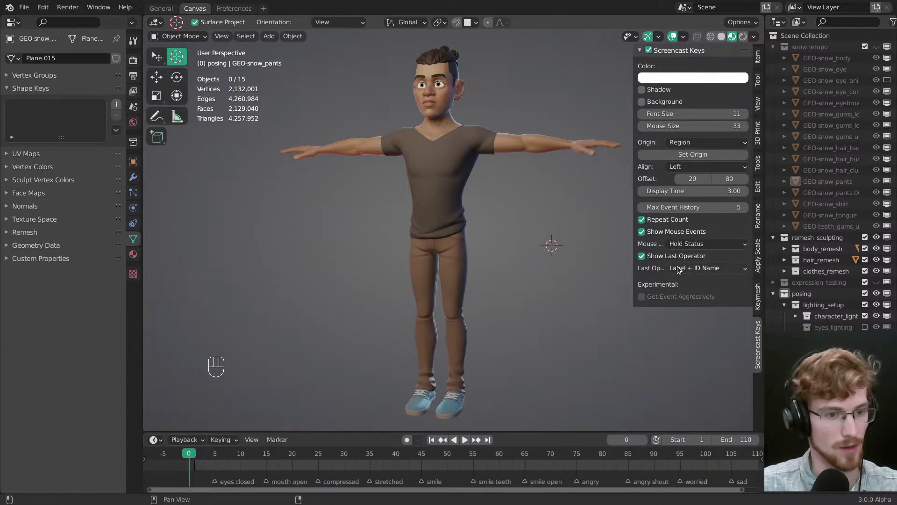
{"action": "left_click", "coordinate": [692, 268]}
{"action": "left_click", "coordinate": [685, 281]}
Step: Set the Screencast Keys font size to 20 and hide the viewport sidebar
{"action": "left_click", "coordinate": [712, 114]}
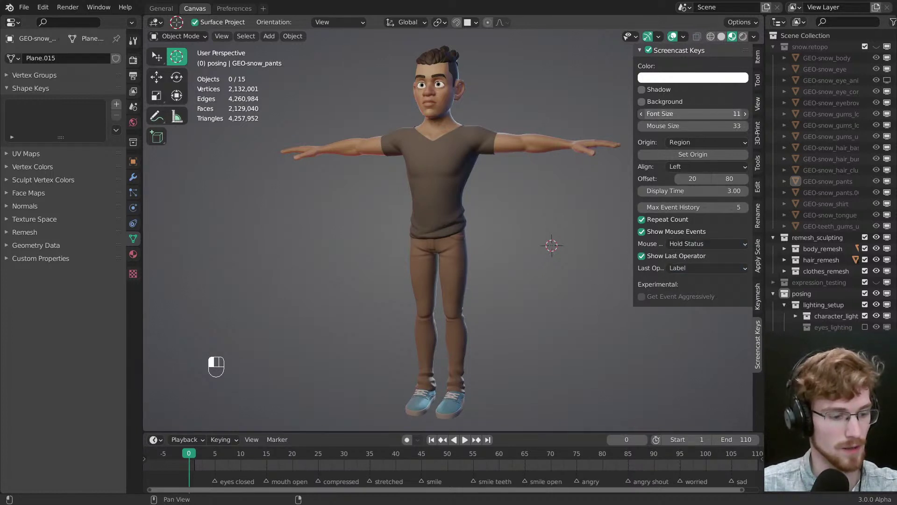
{"action": "type", "text": "1120"}
{"action": "key", "text": "Escape"}
{"action": "middle_click_drag", "start_coordinate": [310, 321], "coordinate": [315, 323]}
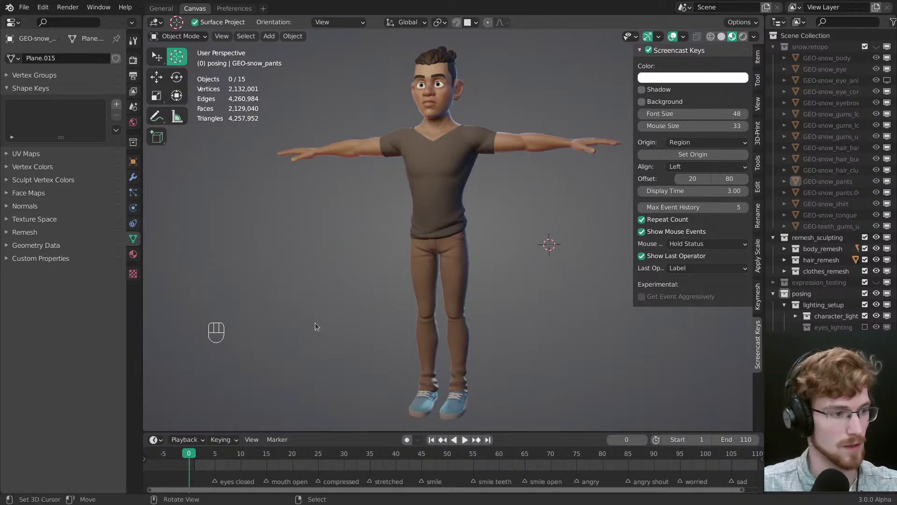
{"action": "left_click", "coordinate": [721, 115]}
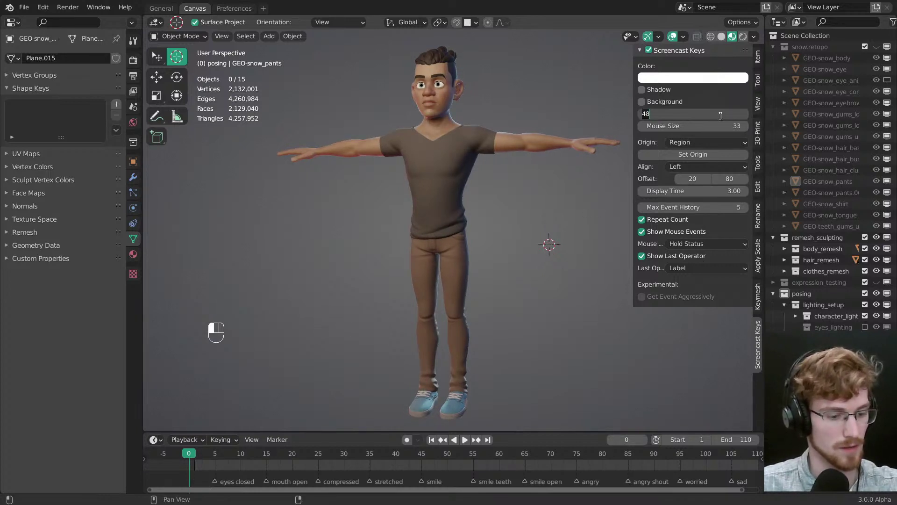
{"action": "type", "text": "20"}
{"action": "key", "text": "Return"}
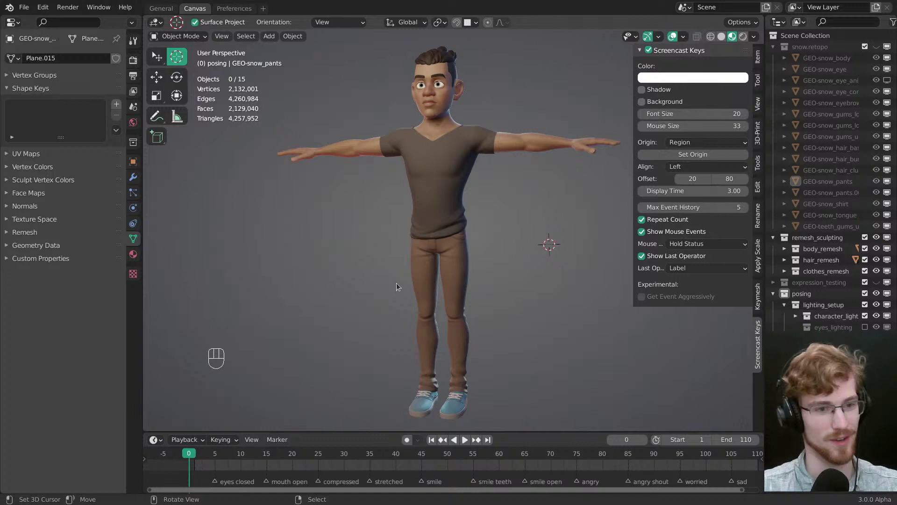
{"action": "left_click", "coordinate": [760, 61]}
{"action": "key", "text": "n"}
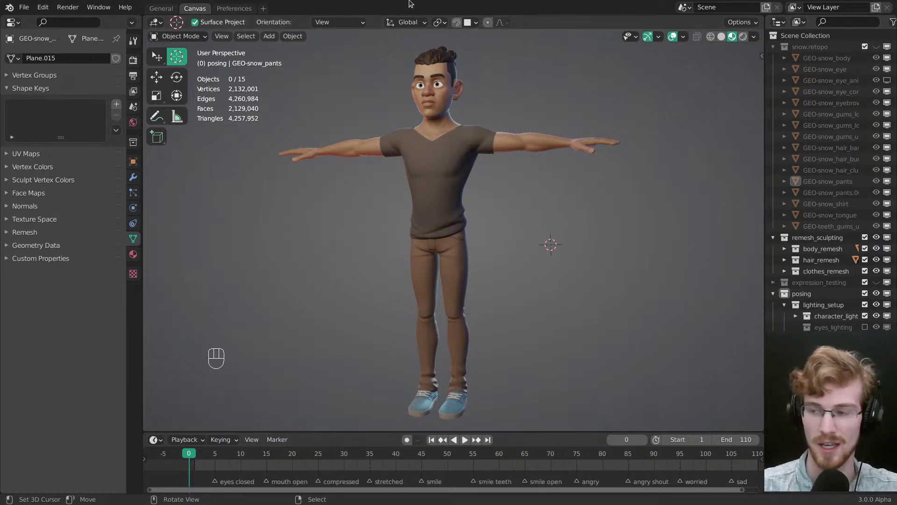
Step: Examine the character's head, torso and arms from slightly different angles
{"action": "middle_click_drag", "start_coordinate": [514, 266], "coordinate": [533, 268]}
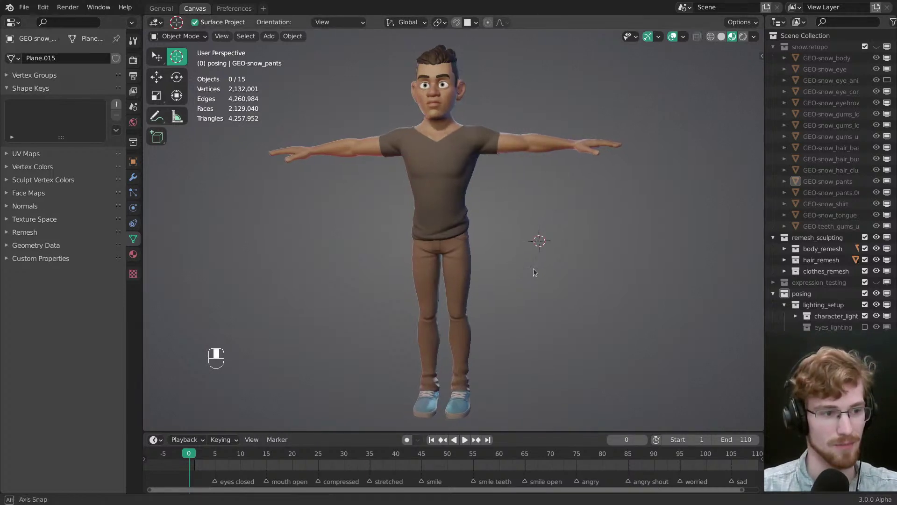
{"action": "middle_click", "coordinate": [431, 91], "text": "alt"}
{"action": "scroll", "coordinate": [466, 170], "scroll_direction": "up", "scroll_amount": 5}
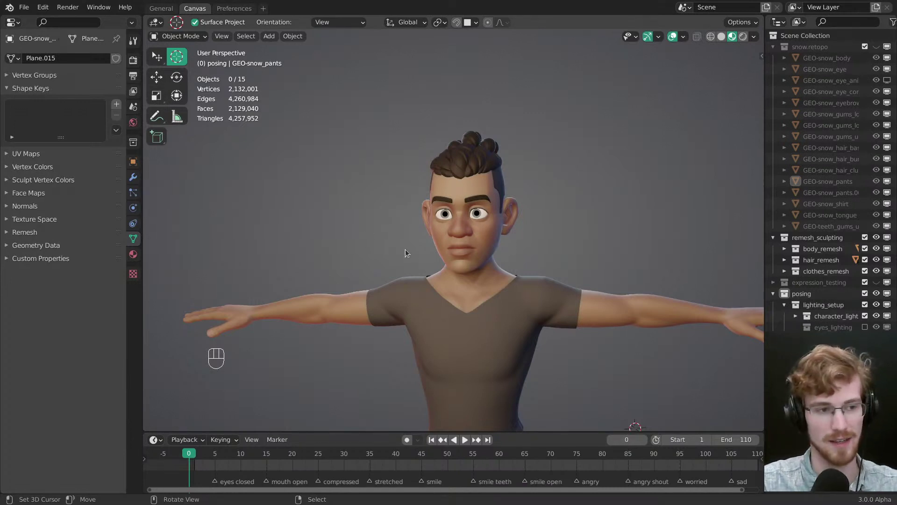
{"action": "middle_click_drag", "start_coordinate": [405, 248], "coordinate": [474, 205]}
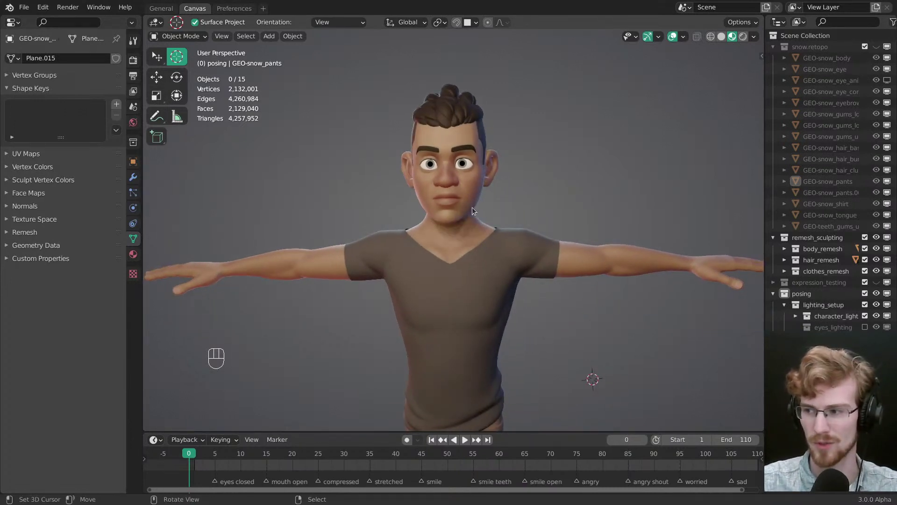
{"action": "middle_click_drag", "start_coordinate": [481, 275], "coordinate": [461, 212]}
{"action": "middle_click_drag", "start_coordinate": [464, 281], "coordinate": [456, 244]}
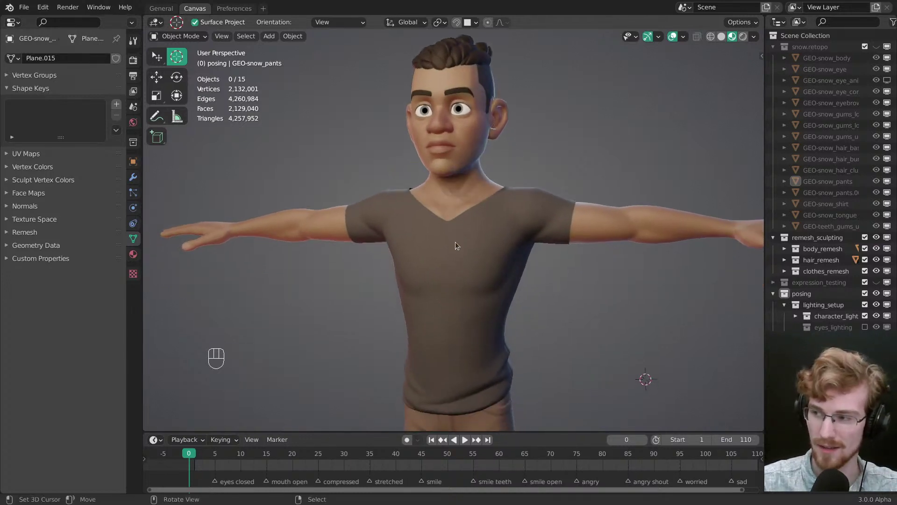
{"action": "middle_click_drag", "start_coordinate": [473, 332], "coordinate": [478, 284], "text": "shift"}
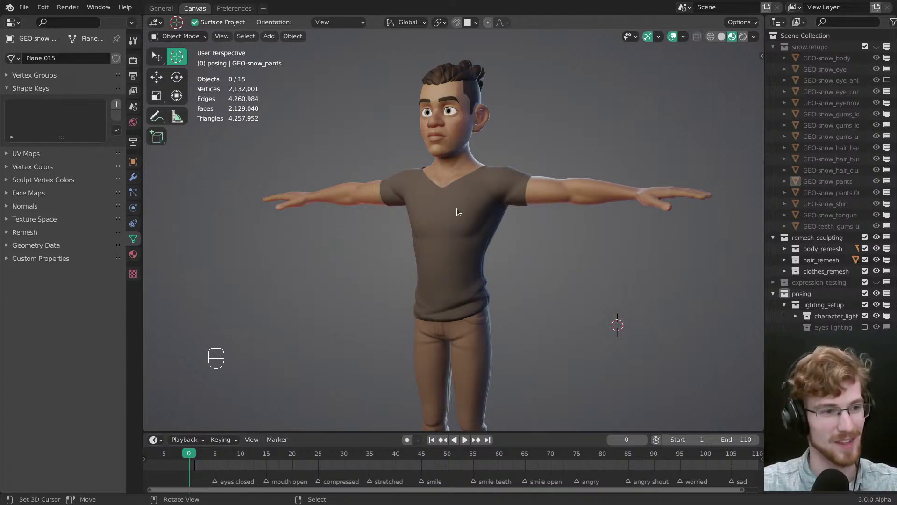
{"action": "mouse_move", "coordinate": [456, 208]}
{"action": "middle_mouse_down"}
{"action": "mouse_move", "coordinate": [468, 230]}
{"action": "mouse_move", "coordinate": [458, 211]}
{"action": "middle_mouse_up"}
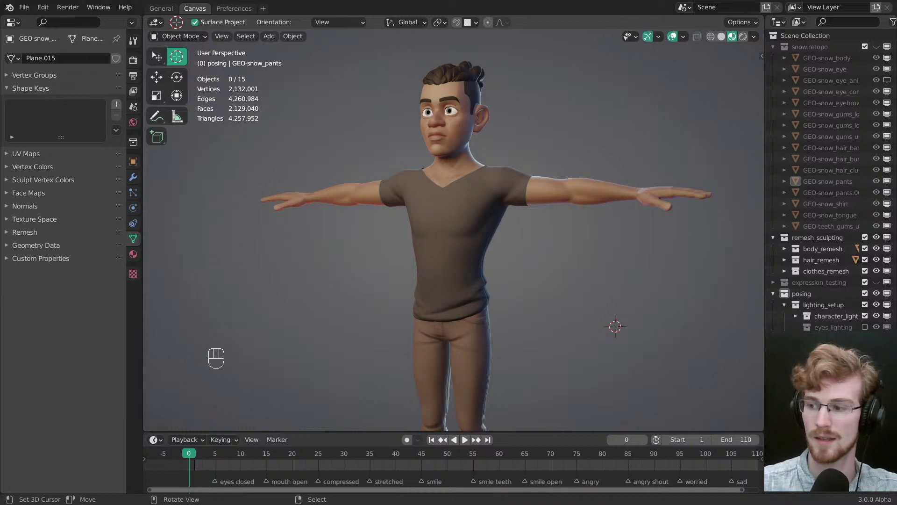
Step: Snap the 3D cursor to the world origin
{"action": "left_click", "coordinate": [304, 5]}
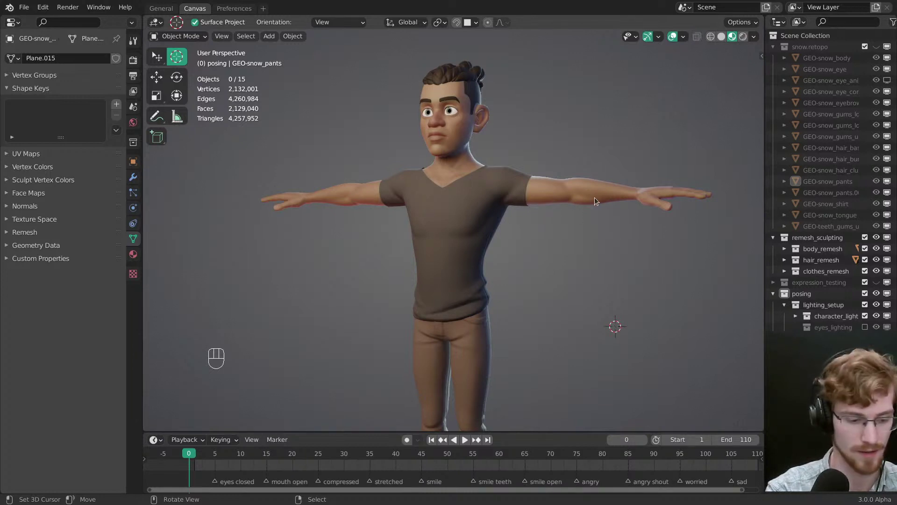
{"action": "right_click", "coordinate": [589, 222], "text": "shift"}
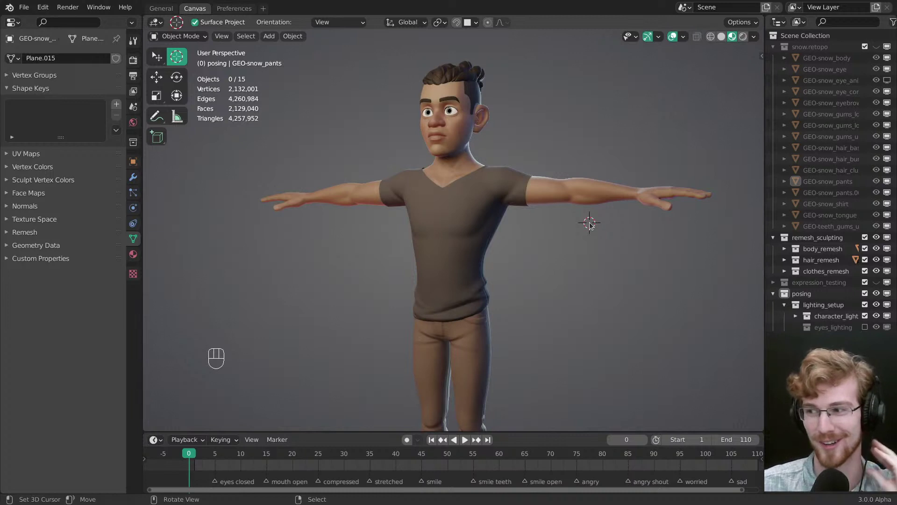
{"action": "left_click", "coordinate": [400, 4]}
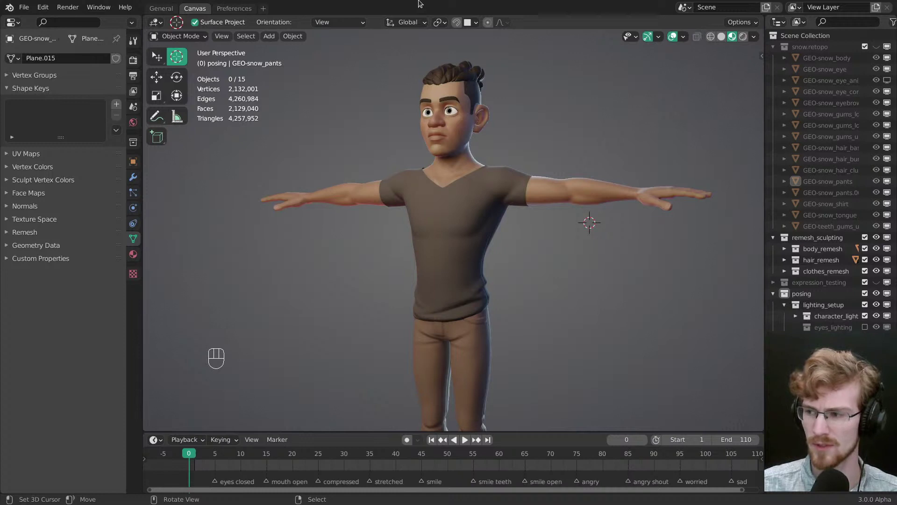
{"action": "left_click", "coordinate": [460, 5]}
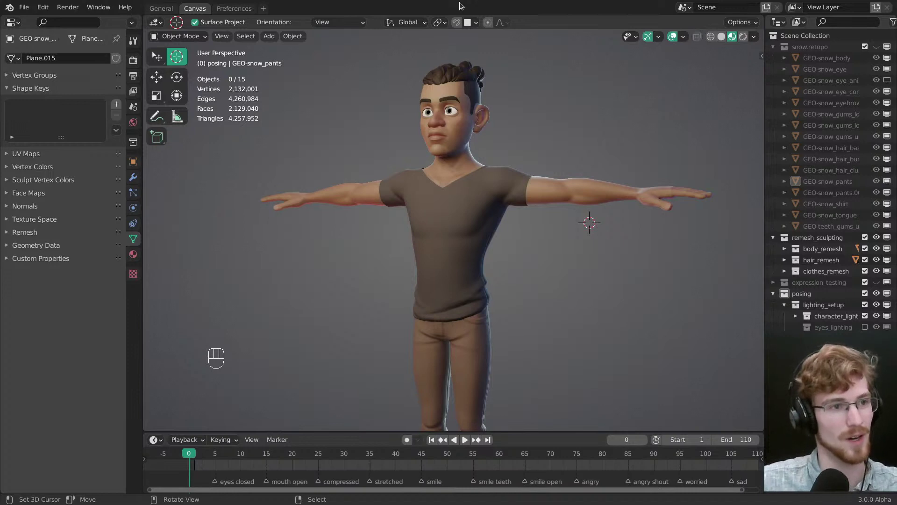
{"action": "key", "text": "shift+s"}
{"action": "key", "text": "KP_1"}
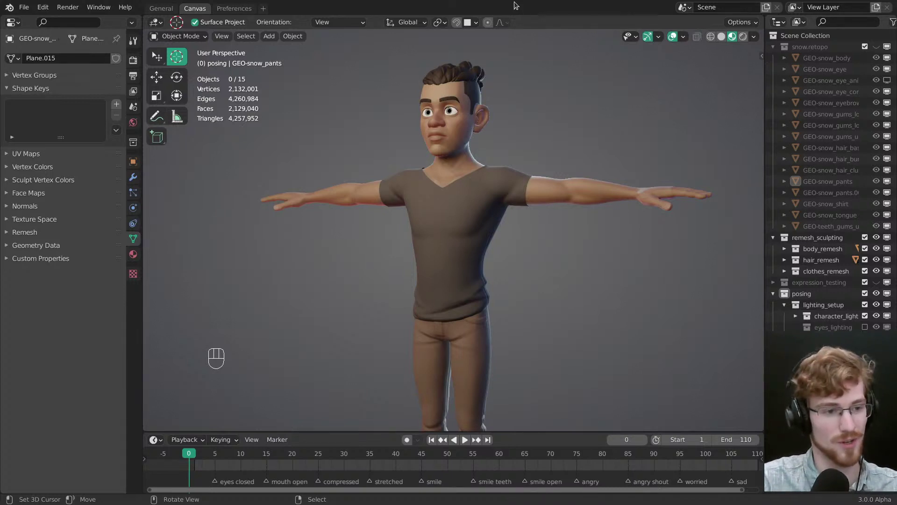
Step: Inspect the sculpted character's shirt and upper body, leaving no object selected
{"action": "middle_click_drag", "start_coordinate": [431, 301], "coordinate": [470, 308]}
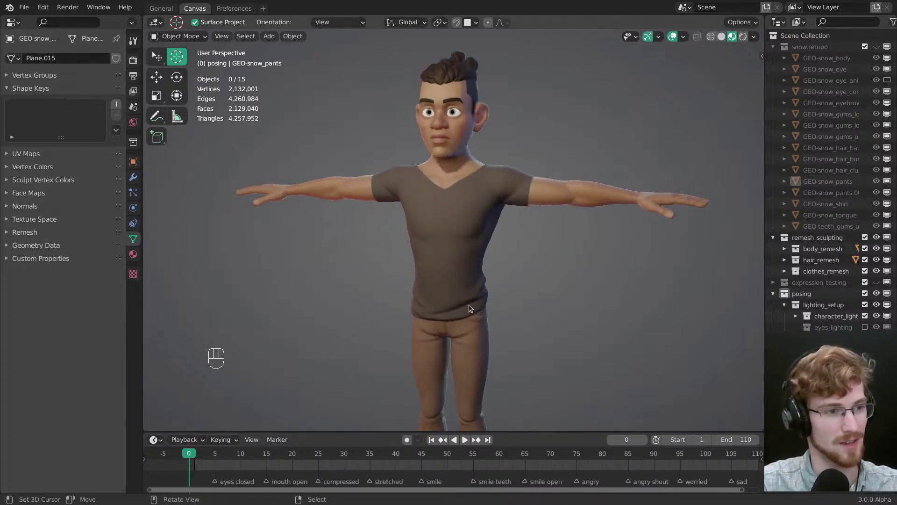
{"action": "scroll", "coordinate": [469, 307], "scroll_direction": "up", "scroll_amount": 3}
{"action": "middle_click_drag", "start_coordinate": [516, 251], "coordinate": [504, 306]}
{"action": "left_click", "coordinate": [494, 274]}
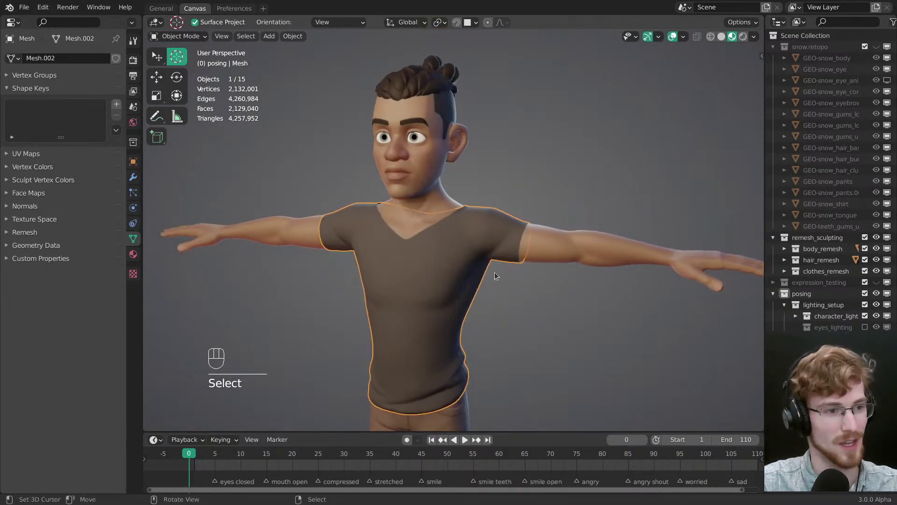
{"action": "middle_click_drag", "start_coordinate": [495, 273], "coordinate": [499, 198], "text": "shift"}
{"action": "key", "text": "alt+a"}
{"action": "scroll", "coordinate": [499, 280], "scroll_direction": "down", "scroll_amount": 1}
{"action": "scroll", "coordinate": [498, 236], "scroll_direction": "down", "scroll_amount": 1}
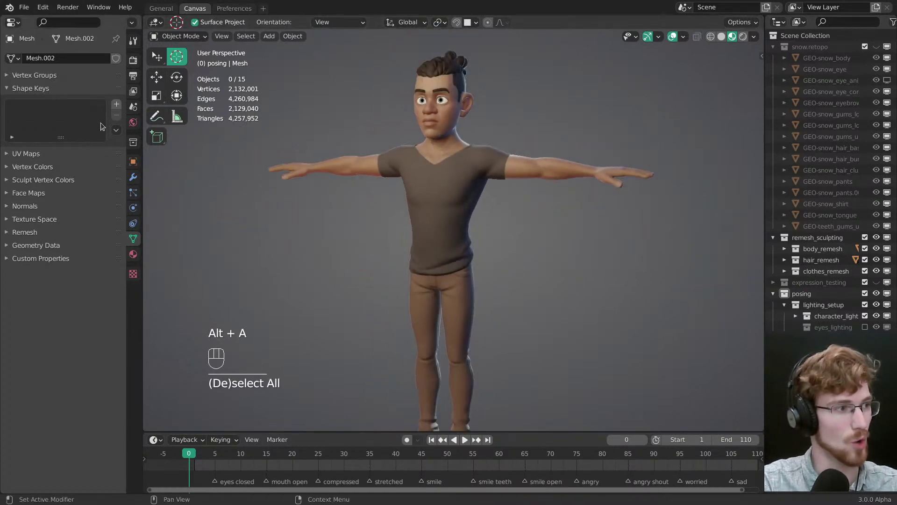
Step: Unhide the snow.retopo collection over the sculpted meshes and select its GEO-snow_body object
{"action": "left_click", "coordinate": [79, 90]}
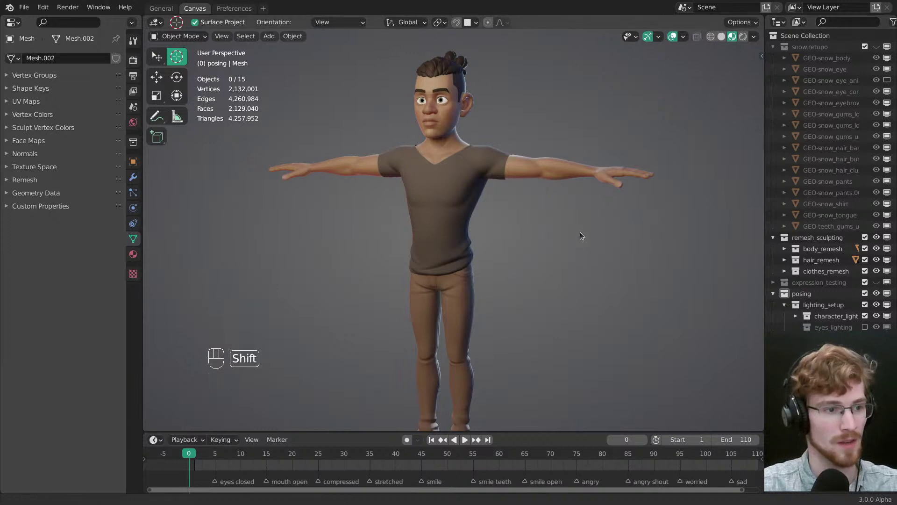
{"action": "middle_click_drag", "start_coordinate": [581, 236], "coordinate": [579, 238], "text": "shift"}
{"action": "key", "text": "shift+1"}
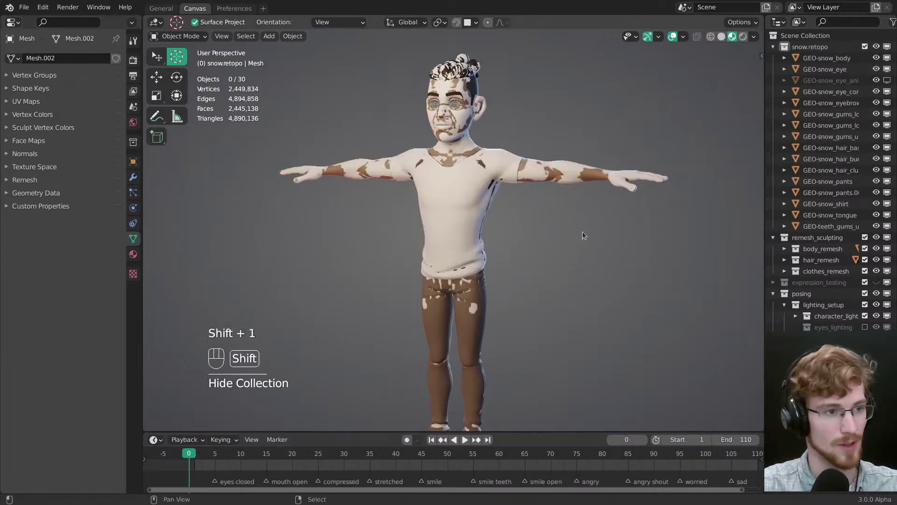
{"action": "middle_click_drag", "start_coordinate": [581, 237], "coordinate": [563, 206]}
{"action": "middle_click_drag", "start_coordinate": [563, 206], "coordinate": [617, 200]}
{"action": "left_click", "coordinate": [827, 58]}
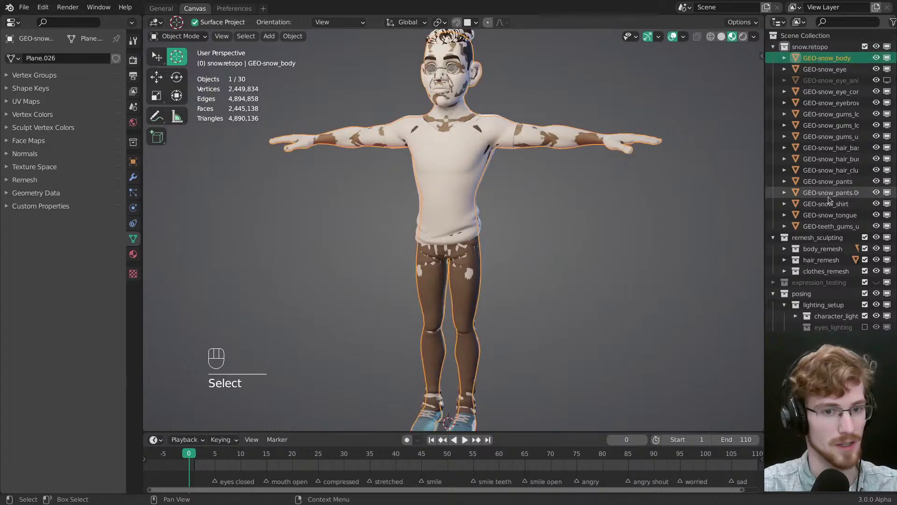
Step: Select all objects of the snow.retopo collection and enter Edit Mode on them together
{"action": "left_click", "coordinate": [831, 226], "text": "ctrl"}
{"action": "key", "text": "ctrl+Tab"}
{"action": "left_click", "coordinate": [626, 232]}
Step: Examine the retopology wireframe and marked edges across the head, arms, torso and legs
{"action": "middle_click_drag", "start_coordinate": [450, 204], "coordinate": [439, 208]}
{"action": "middle_click_drag", "start_coordinate": [438, 208], "coordinate": [441, 234], "text": "shift"}
{"action": "middle_click_drag", "start_coordinate": [441, 234], "coordinate": [447, 195], "text": "ctrl"}
{"action": "middle_click_drag", "start_coordinate": [447, 196], "coordinate": [456, 173], "text": "shift"}
{"action": "middle_click_drag", "start_coordinate": [455, 173], "coordinate": [474, 286], "text": "shift"}
{"action": "middle_click_drag", "start_coordinate": [474, 286], "coordinate": [451, 243], "text": "ctrl"}
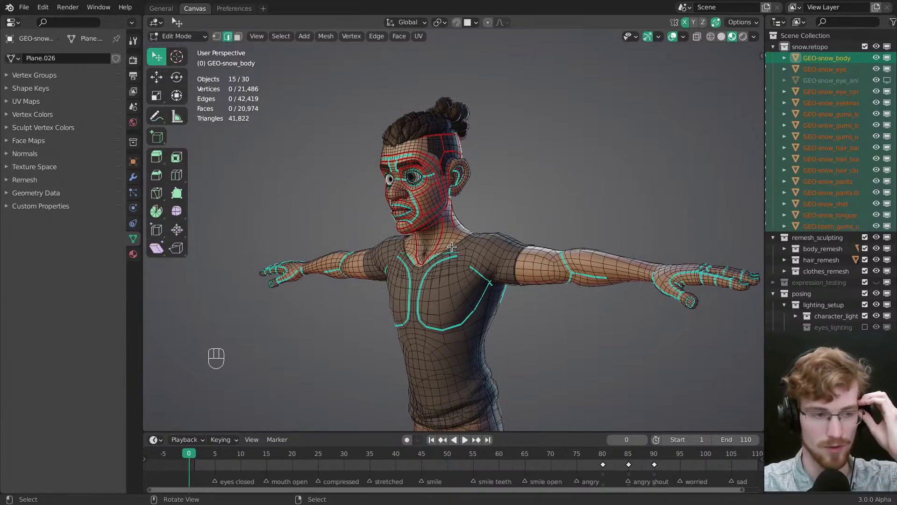
{"action": "middle_click_drag", "start_coordinate": [484, 308], "coordinate": [456, 187]}
{"action": "middle_click_drag", "start_coordinate": [460, 285], "coordinate": [461, 276], "text": "ctrl"}
{"action": "middle_click_drag", "start_coordinate": [462, 283], "coordinate": [506, 275]}
Step: Return to Object Mode and hide every object inside the snow.retopo collection, keeping the collection itself enabled
{"action": "key", "text": "Tab"}
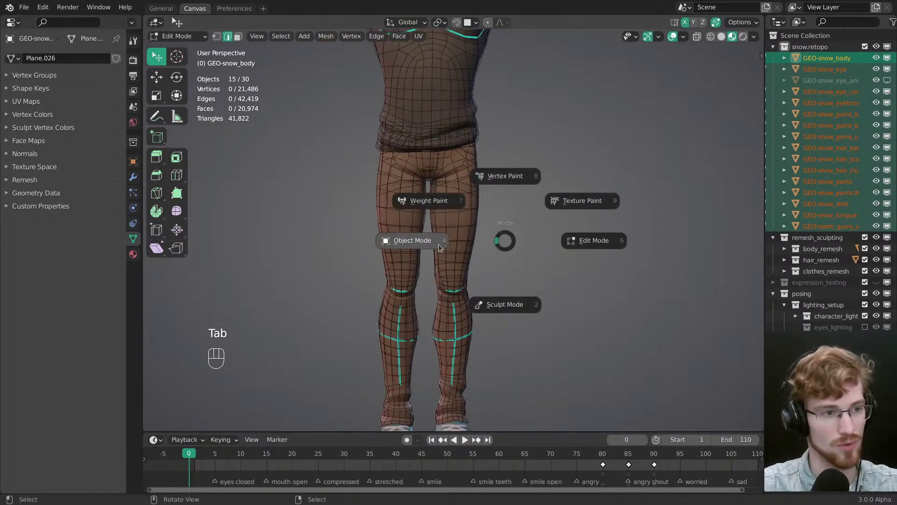
{"action": "left_click", "coordinate": [876, 47], "text": "shift"}
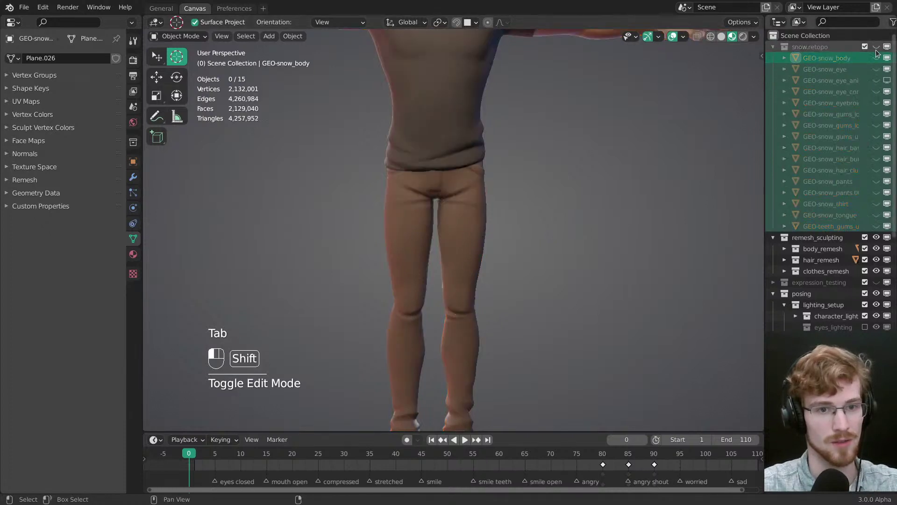
{"action": "left_click", "coordinate": [838, 204]}
{"action": "left_click", "coordinate": [876, 47]}
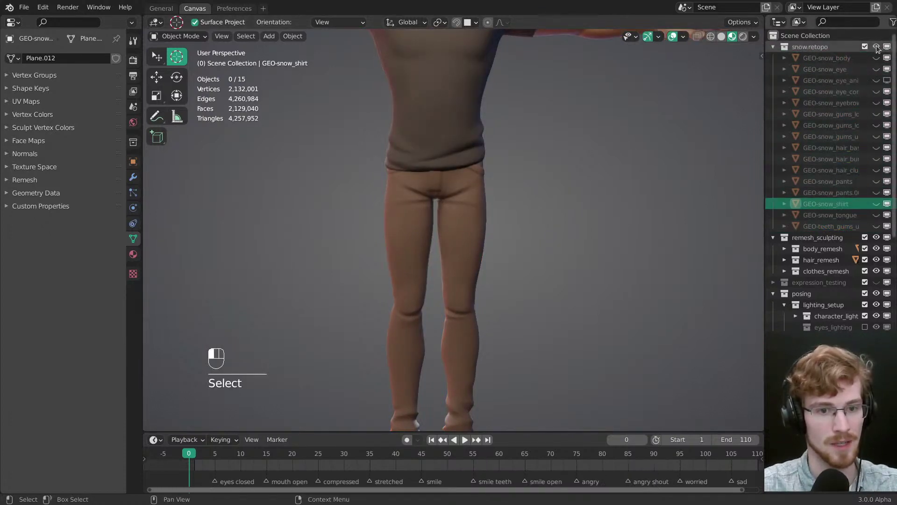
Step: Unhide GEO-snow_pants and GEO-snow_pants.001 and select both, with GEO-snow_pants active
{"action": "left_click", "coordinate": [876, 182]}
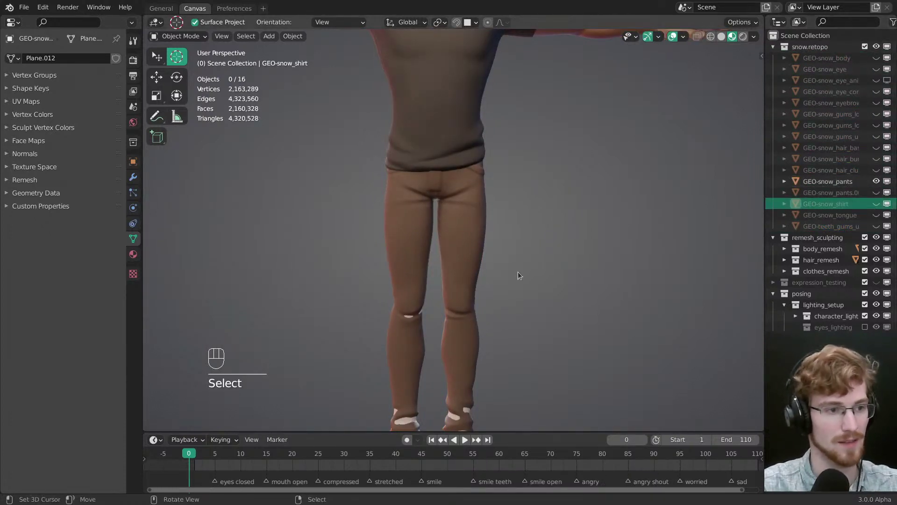
{"action": "left_click", "coordinate": [465, 416]}
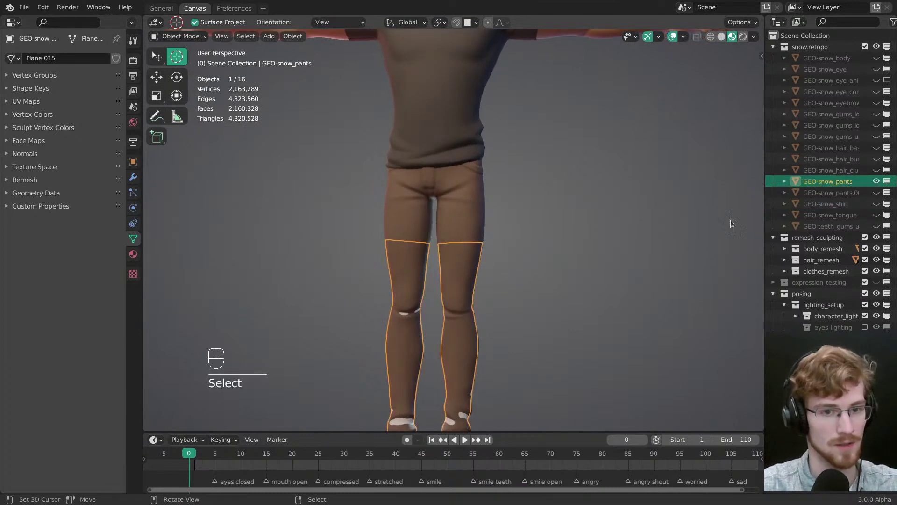
{"action": "left_click", "coordinate": [876, 193]}
{"action": "scroll", "coordinate": [844, 201], "scroll_direction": "right", "scroll_amount": 1, "text": "ctrl"}
{"action": "left_click", "coordinate": [836, 190], "text": "ctrl"}
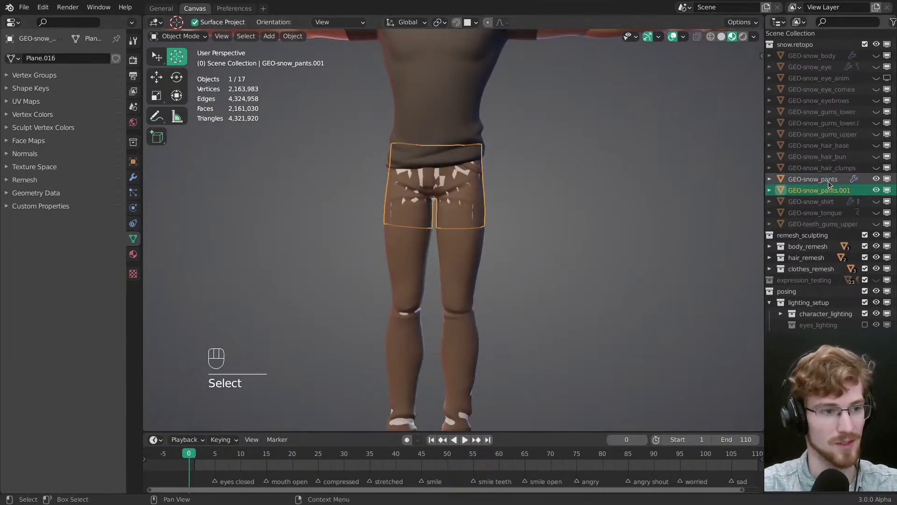
{"action": "left_click", "coordinate": [823, 179], "text": "ctrl"}
Step: Check the topology of both pants meshes in Edit Mode with nothing selected, and return to Object Mode
{"action": "key", "text": "Tab"}
{"action": "left_click", "coordinate": [525, 269]}
{"action": "key", "text": "alt+a"}
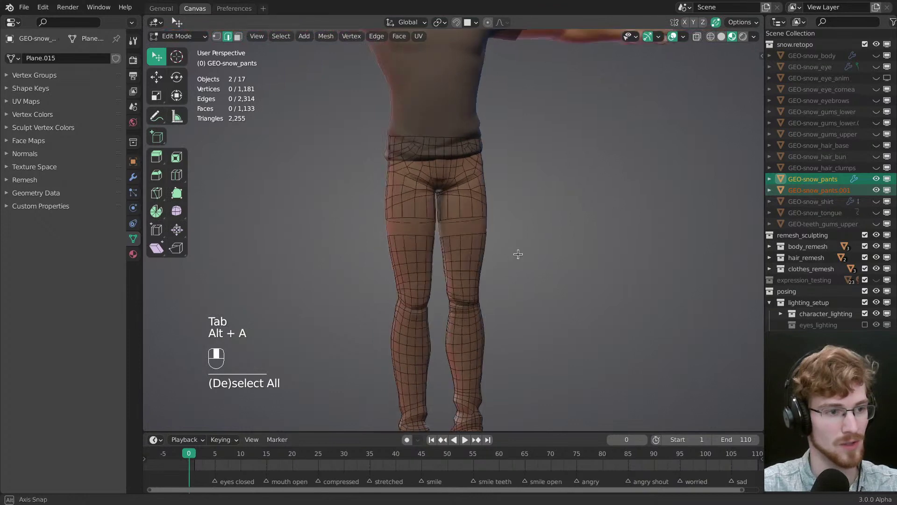
{"action": "key", "text": "Tab"}
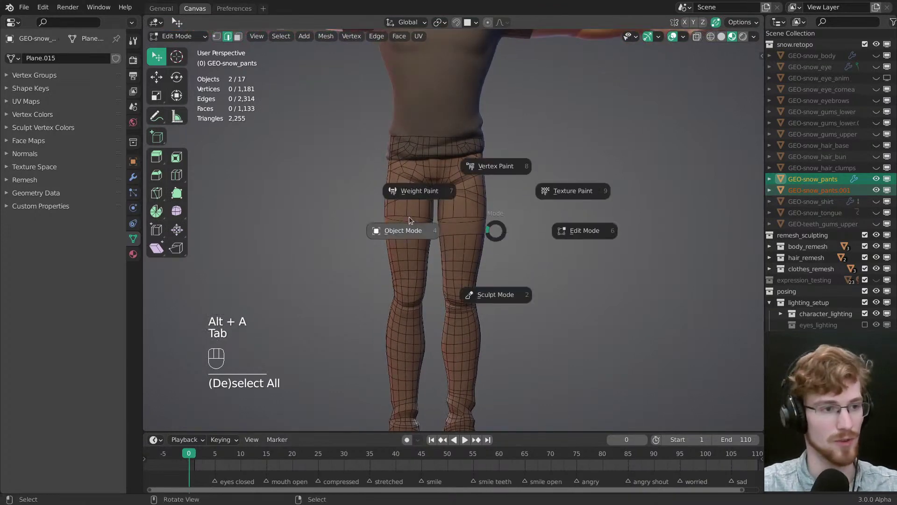
{"action": "left_click", "coordinate": [409, 217]}
Step: Hide the sculpted shirt and select both pants retopology meshes
{"action": "key", "text": "h"}
{"action": "left_click", "coordinate": [464, 174]}
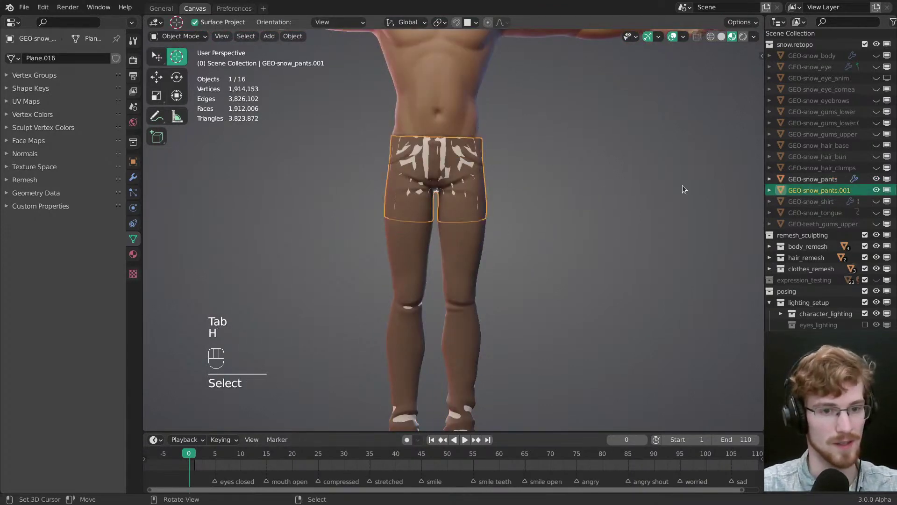
{"action": "left_click", "coordinate": [472, 241], "text": "shift"}
Step: Hide the sculpted shoes so the pants cuffs and bare feet are uncovered
{"action": "key", "text": "Tab"}
{"action": "middle_click_drag", "start_coordinate": [531, 226], "coordinate": [398, 261], "text": "shift"}
{"action": "key", "text": "Tab"}
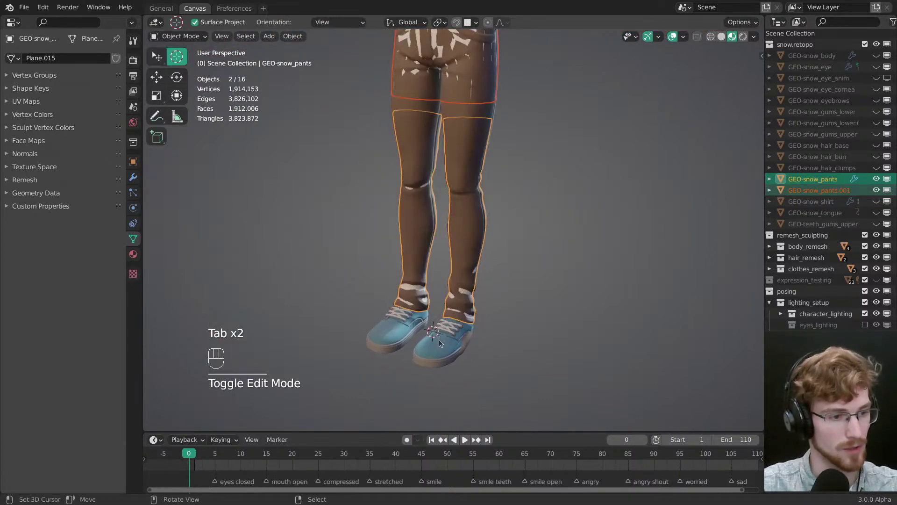
{"action": "left_click", "coordinate": [444, 340]}
{"action": "key", "text": "h"}
Step: Select GEO-snow_pants and GEO-snow_pants.001 together and enter Edit Mode on both
{"action": "left_click", "coordinate": [466, 310]}
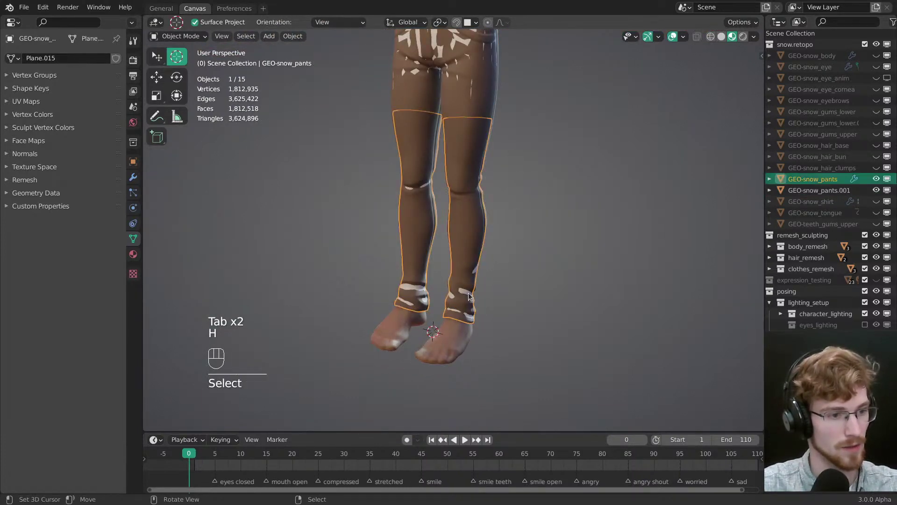
{"action": "left_click", "coordinate": [475, 157], "text": "shift"}
{"action": "scroll", "coordinate": [475, 158], "scroll_direction": "up", "scroll_amount": 5, "text": "shift"}
{"action": "left_click", "coordinate": [477, 151], "text": "shift"}
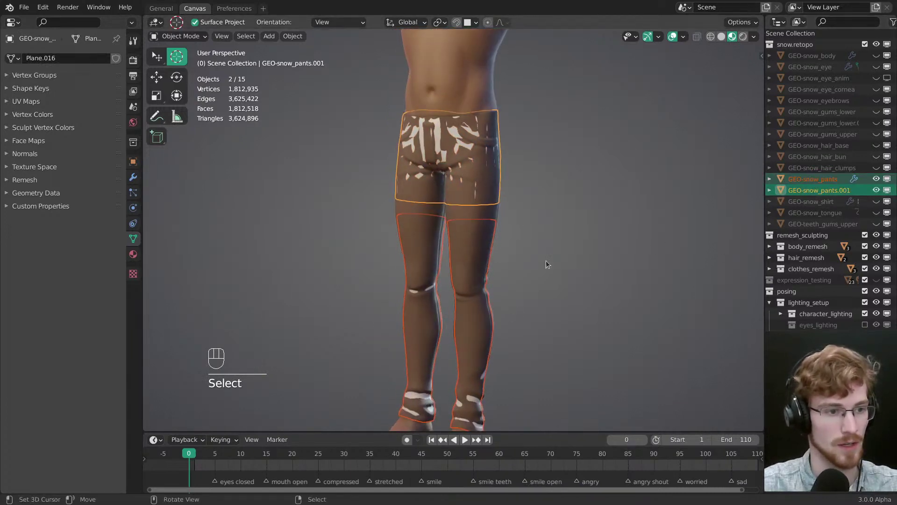
{"action": "key", "text": "Tab"}
Step: Examine the pants wireframe from the waist down to the cuffs from several angles
{"action": "scroll", "coordinate": [512, 212], "scroll_direction": "up", "scroll_amount": 5, "text": "shift"}
{"action": "middle_click_drag", "start_coordinate": [533, 255], "coordinate": [535, 290]}
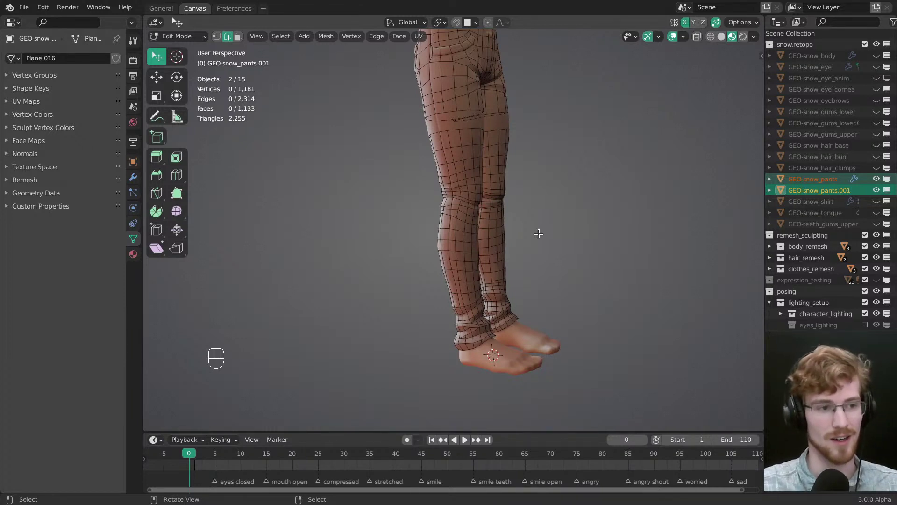
{"action": "middle_click_drag", "start_coordinate": [484, 301], "coordinate": [477, 258]}
{"action": "scroll", "coordinate": [480, 196], "scroll_direction": "up", "scroll_amount": 3}
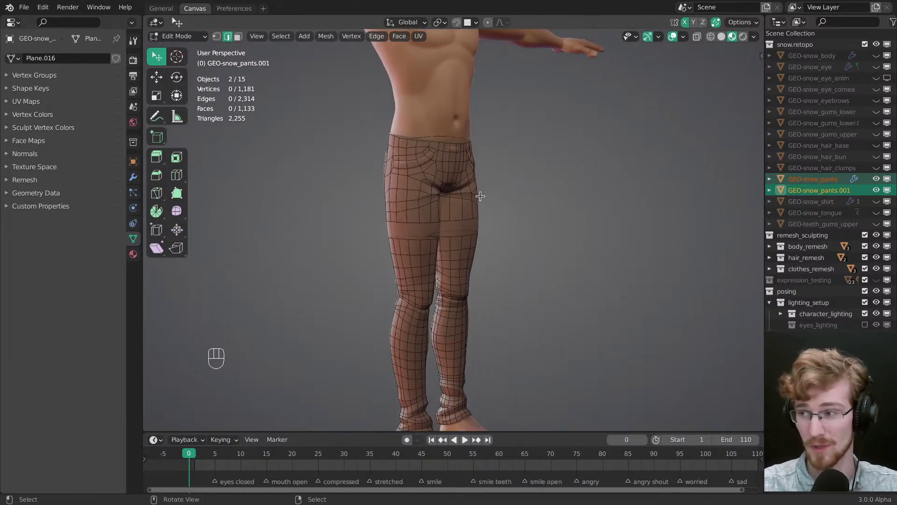
{"action": "middle_click_drag", "start_coordinate": [508, 204], "coordinate": [458, 250], "text": "ctrl"}
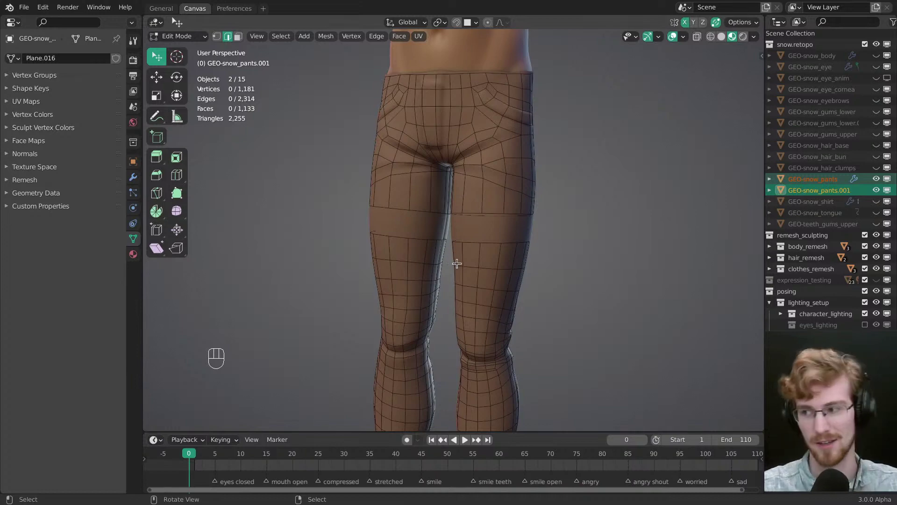
Step: Select the edge loops bordering the gap between the upper and lower pants pieces, and clear the selection
{"action": "mouse_move", "coordinate": [480, 251]}
{"action": "middle_mouse_down"}
{"action": "mouse_move", "coordinate": [464, 236]}
{"action": "mouse_move", "coordinate": [490, 256]}
{"action": "mouse_move", "coordinate": [481, 239]}
{"action": "middle_mouse_up"}
{"action": "left_click", "coordinate": [481, 238], "text": "alt"}
{"action": "left_click", "coordinate": [483, 200], "text": "alt+shift"}
{"action": "scroll", "coordinate": [476, 244], "scroll_direction": "down", "scroll_amount": 5}
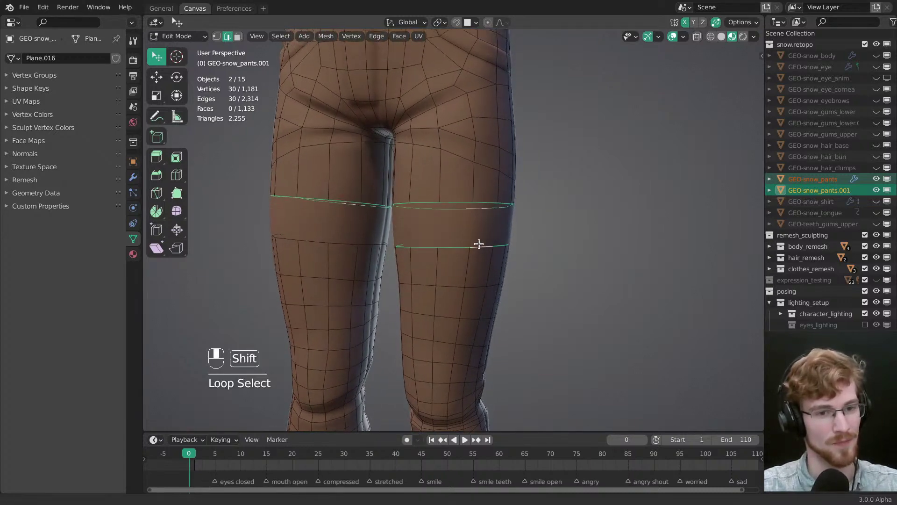
{"action": "key", "text": "alt+a"}
Step: Select all geometry of both pants meshes and compare the wireframe with the Object Mode surfaces
{"action": "key", "text": "a"}
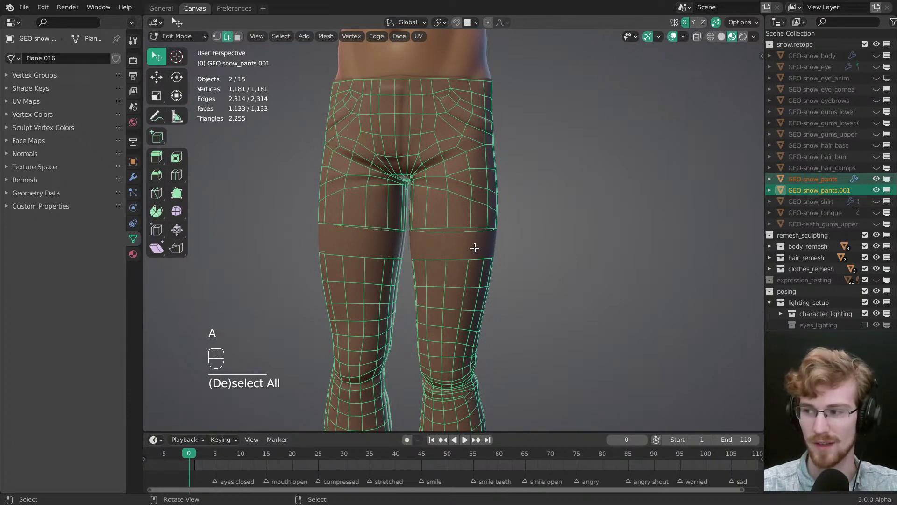
{"action": "middle_click_drag", "start_coordinate": [473, 246], "coordinate": [483, 254]}
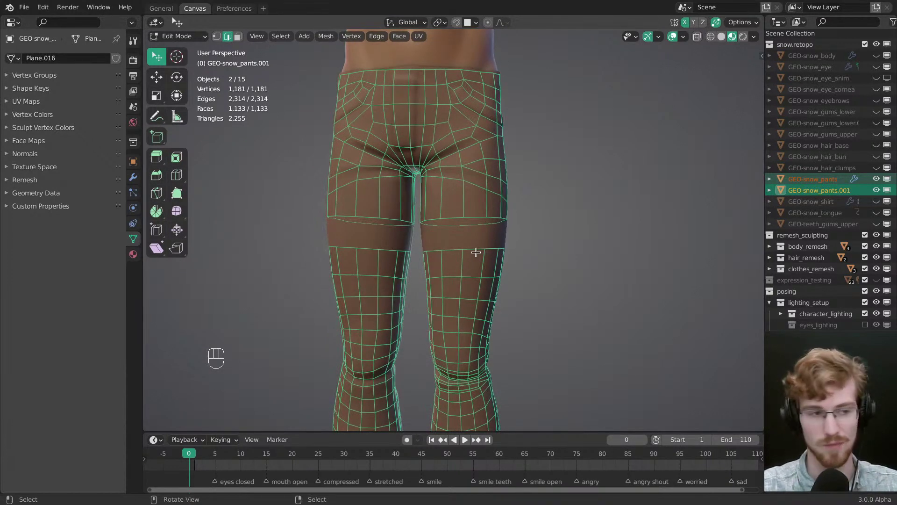
{"action": "scroll", "coordinate": [467, 244], "scroll_direction": "down", "scroll_amount": 3}
{"action": "middle_click_drag", "start_coordinate": [467, 254], "coordinate": [467, 229]}
{"action": "key", "text": "Tab"}
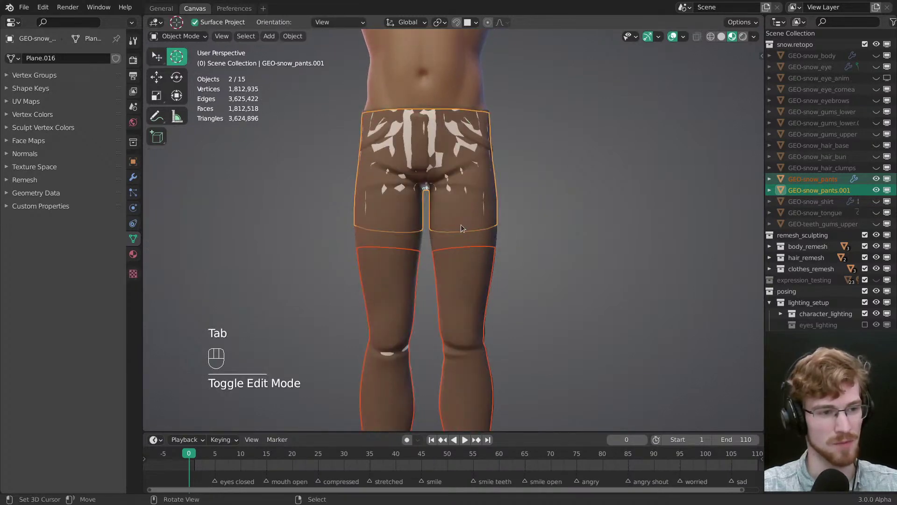
{"action": "key", "text": "Tab"}
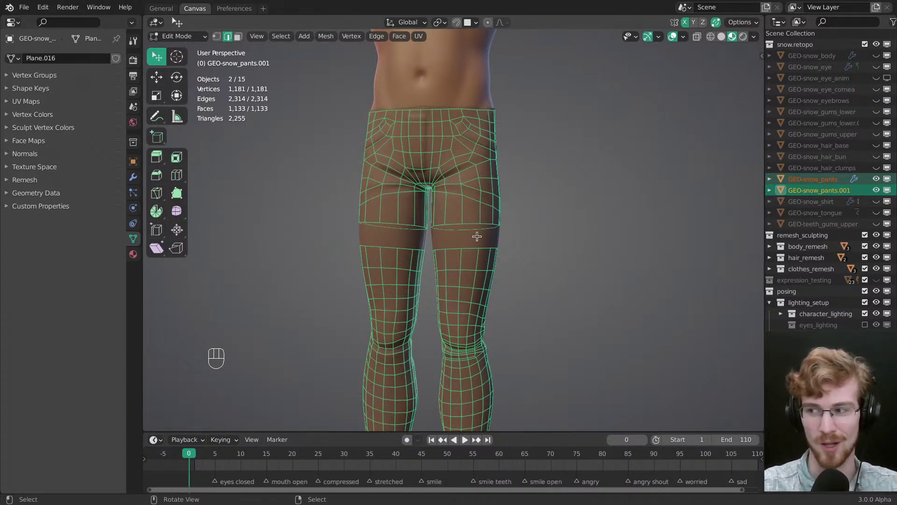
{"action": "middle_click_drag", "start_coordinate": [461, 233], "coordinate": [455, 237]}
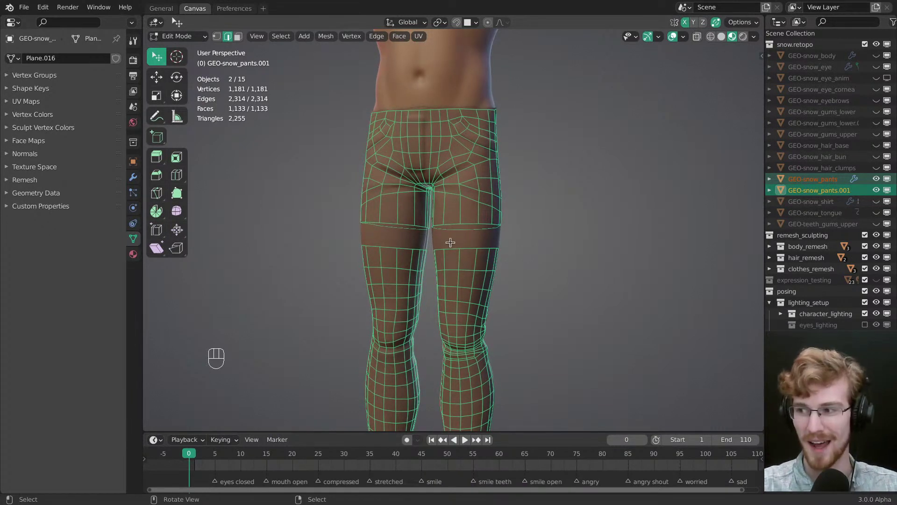
Step: Clear the geometry selection on both pants meshes
{"action": "mouse_move", "coordinate": [469, 262]}
{"action": "middle_mouse_down", "text": "ctrl"}
{"action": "mouse_move", "coordinate": [471, 276]}
{"action": "mouse_move", "coordinate": [482, 239]}
{"action": "mouse_move", "coordinate": [517, 251]}
{"action": "mouse_move", "coordinate": [516, 268]}
{"action": "mouse_move", "coordinate": [484, 254]}
{"action": "middle_mouse_up", "text": "ctrl"}
{"action": "key", "text": "alt+a"}
{"action": "key", "text": "a"}
{"action": "left_click", "coordinate": [472, 236], "text": "alt"}
{"action": "key", "text": "alt+a"}
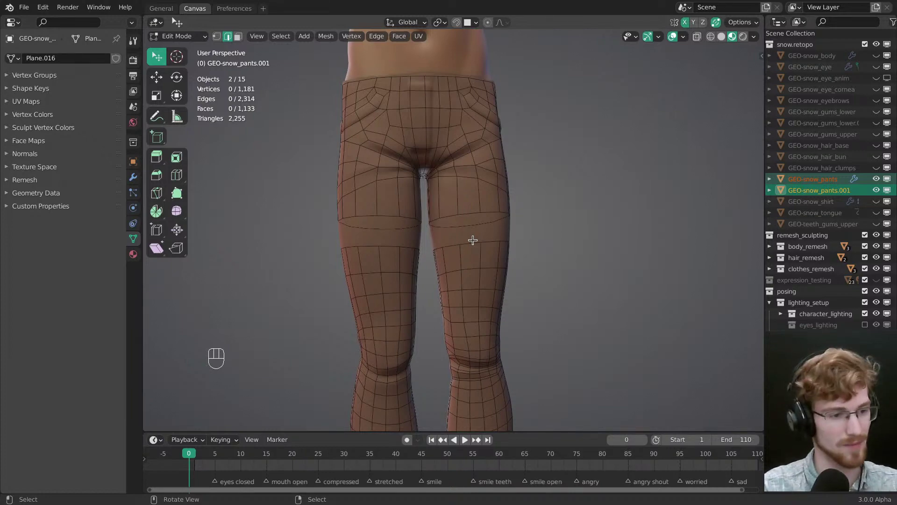
Step: Select all linked geometry of the upper pants piece, followed by that of the lower leg pieces
{"action": "middle_click_drag", "start_coordinate": [473, 239], "coordinate": [486, 207]}
{"action": "left_click", "coordinate": [487, 206]}
{"action": "key", "text": "ctrl+l"}
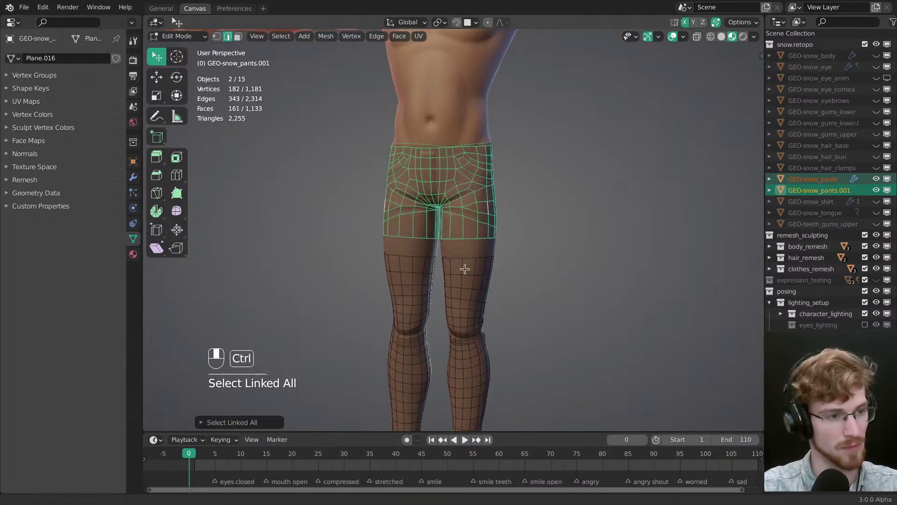
{"action": "scroll", "coordinate": [484, 149], "scroll_direction": "up", "scroll_amount": 3}
{"action": "scroll", "coordinate": [464, 257], "scroll_direction": "down", "scroll_amount": 3, "text": "shift"}
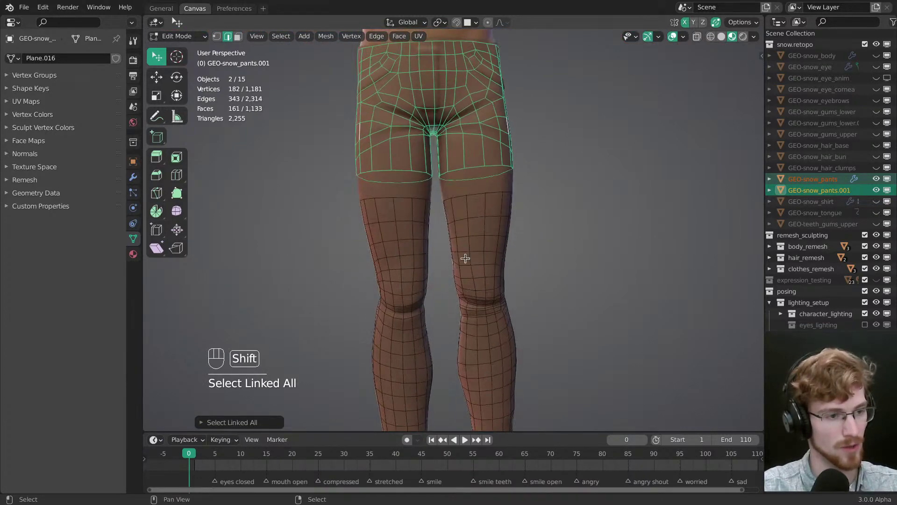
{"action": "left_click", "coordinate": [464, 265]}
{"action": "key", "text": "ctrl+l"}
{"action": "left_click", "coordinate": [401, 257]}
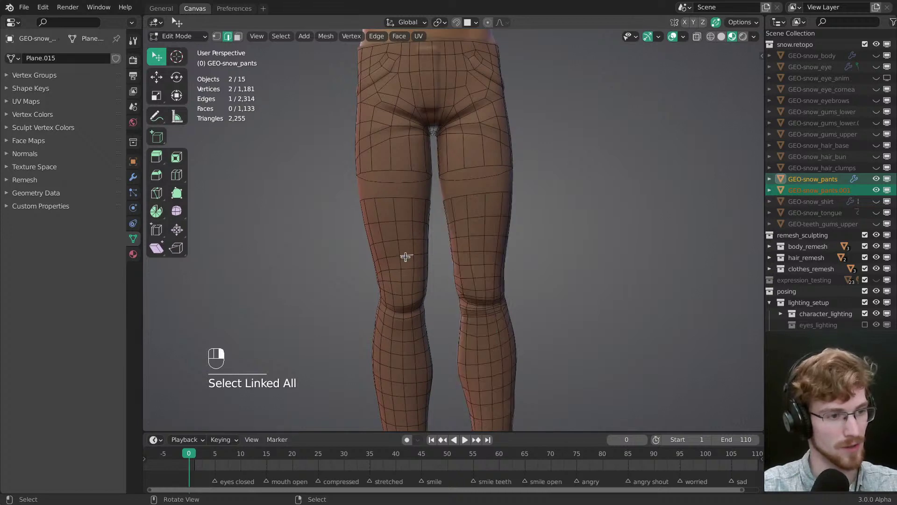
{"action": "key", "text": "ctrl+l"}
Step: Reselect the linked upper piece and the lower legs in turn, and deselect everything
{"action": "scroll", "coordinate": [469, 206], "scroll_direction": "down", "scroll_amount": 2, "text": "shift"}
{"action": "scroll", "coordinate": [469, 205], "scroll_direction": "down", "scroll_amount": 3, "text": "shift"}
{"action": "left_click", "coordinate": [466, 188]}
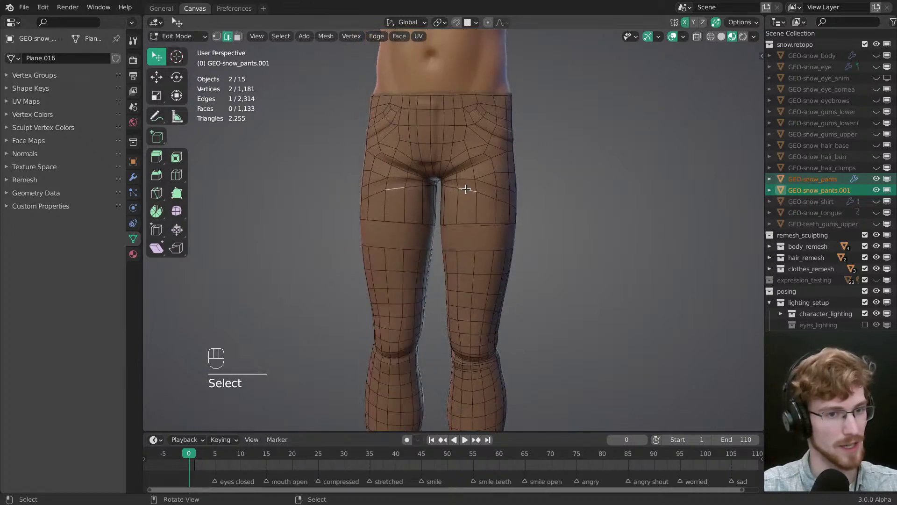
{"action": "key", "text": "ctrl+l"}
{"action": "scroll", "coordinate": [467, 301], "scroll_direction": "up", "scroll_amount": 3, "text": "shift"}
{"action": "left_click", "coordinate": [467, 214]}
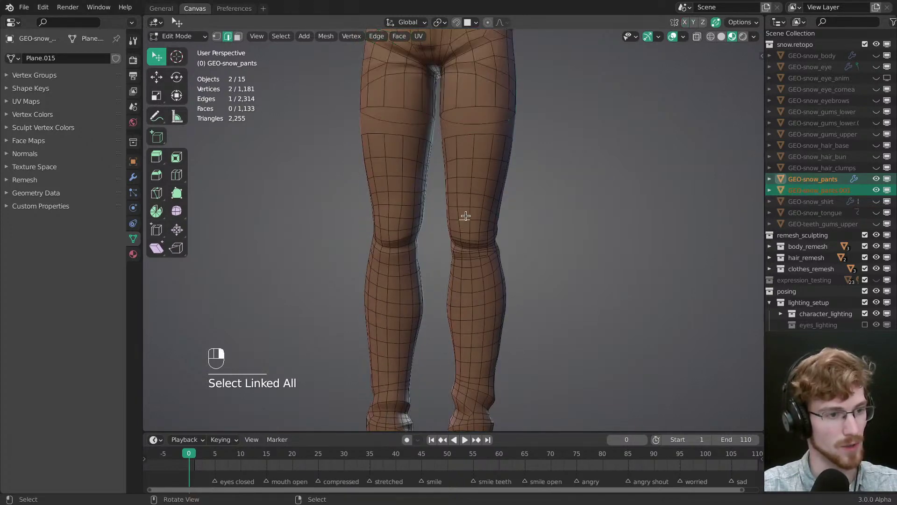
{"action": "key", "text": "ctrl+l"}
{"action": "scroll", "coordinate": [468, 266], "scroll_direction": "up", "scroll_amount": 2}
{"action": "key", "text": "alt+a"}
Step: Turn off Scene Lights in the viewport shading and set the environment lighting's strength to 0.863 and blur to 1.00
{"action": "scroll", "coordinate": [467, 236], "scroll_direction": "down", "scroll_amount": 3, "text": "shift"}
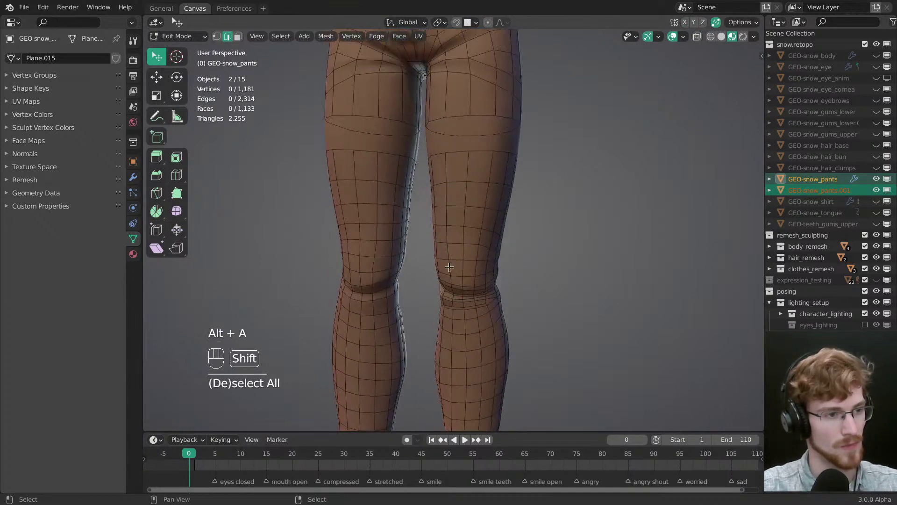
{"action": "mouse_move", "coordinate": [450, 266]}
{"action": "middle_mouse_down"}
{"action": "mouse_move", "coordinate": [485, 369]}
{"action": "mouse_move", "coordinate": [699, 188]}
{"action": "mouse_move", "coordinate": [565, 190]}
{"action": "mouse_move", "coordinate": [551, 200]}
{"action": "middle_mouse_up"}
{"action": "left_click", "coordinate": [753, 36]}
{"action": "left_click", "coordinate": [712, 92]}
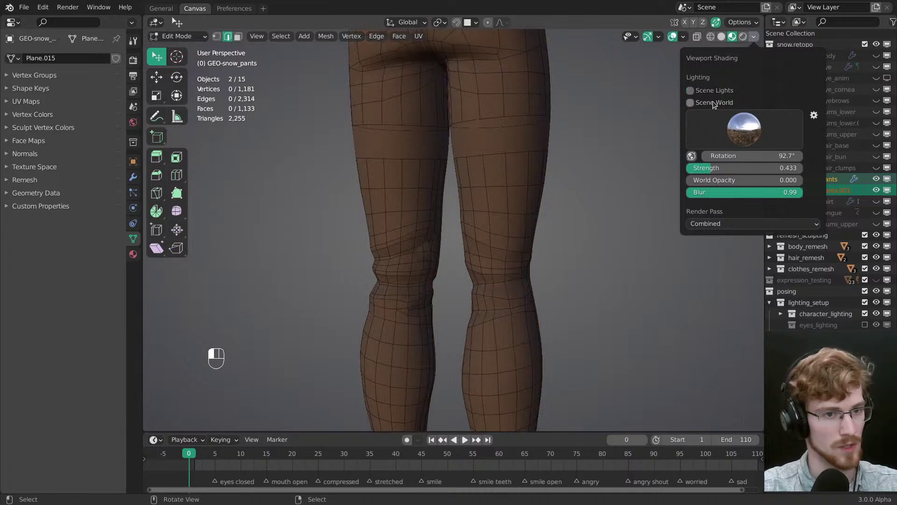
{"action": "left_click", "coordinate": [713, 101]}
{"action": "left_click", "coordinate": [713, 102]}
{"action": "left_click_drag", "start_coordinate": [731, 168], "coordinate": [766, 169]}
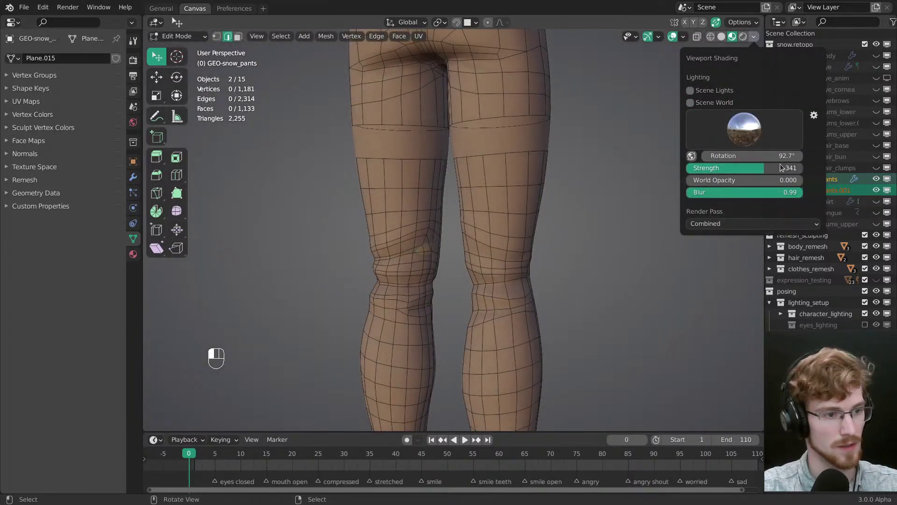
{"action": "mouse_move", "coordinate": [574, 281]}
{"action": "middle_mouse_down", "text": "shift"}
{"action": "mouse_move", "coordinate": [554, 240]}
{"action": "mouse_move", "coordinate": [641, 244]}
{"action": "mouse_move", "coordinate": [640, 254]}
{"action": "mouse_move", "coordinate": [482, 264]}
{"action": "middle_mouse_up", "text": "shift"}
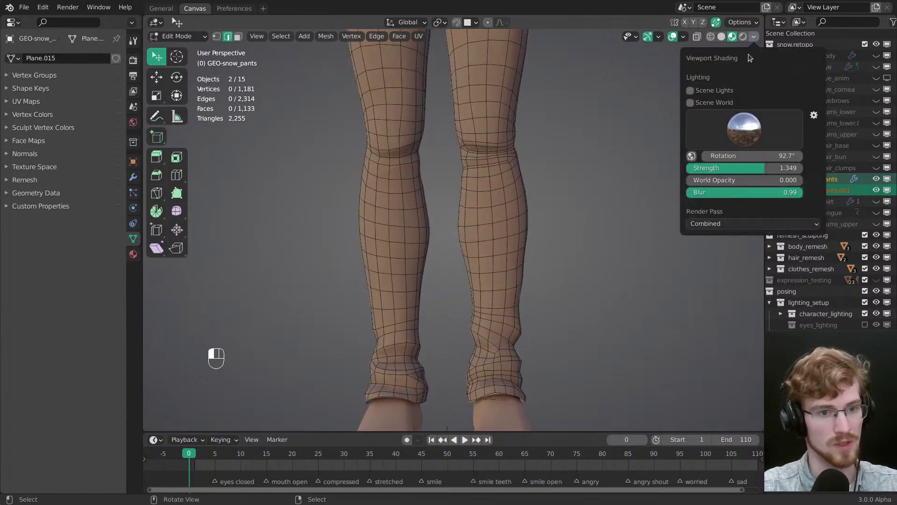
{"action": "left_click", "coordinate": [754, 37]}
{"action": "left_click_drag", "start_coordinate": [738, 168], "coordinate": [713, 168]}
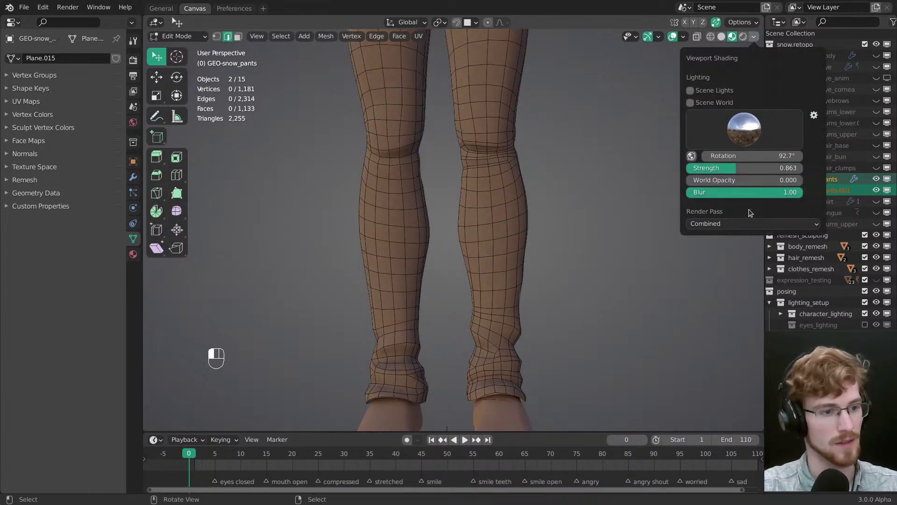
Step: Examine the pants topology around the cuffs, ankles and backs of the knees
{"action": "middle_click_drag", "start_coordinate": [510, 271], "coordinate": [508, 278]}
{"action": "middle_click_drag", "start_coordinate": [497, 326], "coordinate": [469, 283], "text": "shift"}
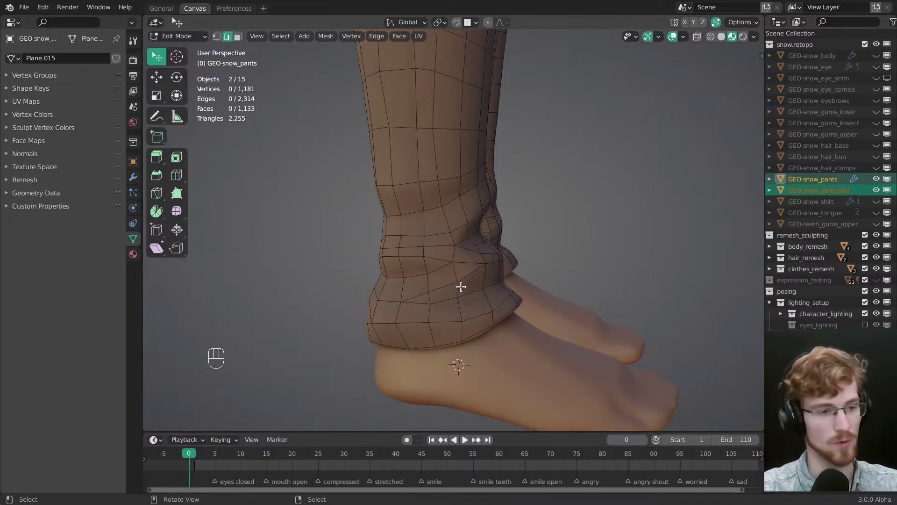
{"action": "middle_click_drag", "start_coordinate": [453, 279], "coordinate": [491, 180], "text": "ctrl"}
{"action": "middle_click_drag", "start_coordinate": [472, 291], "coordinate": [416, 243]}
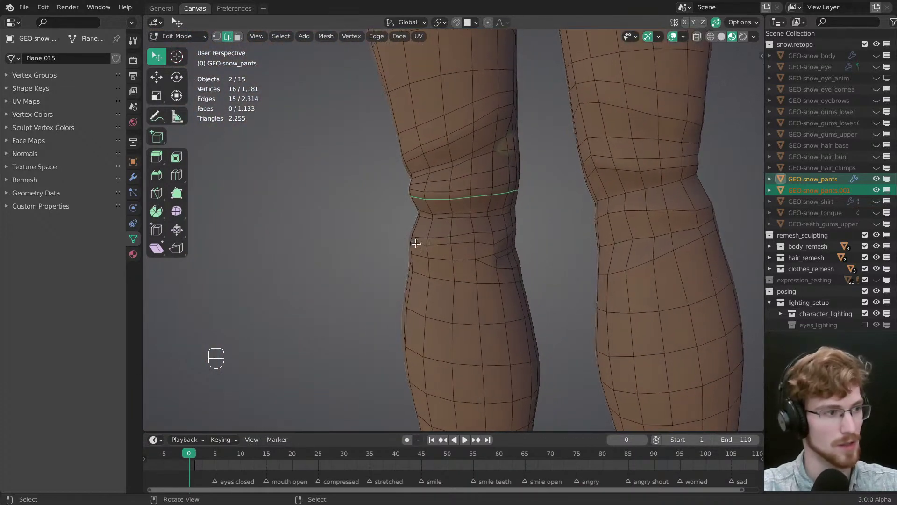
Step: Turn on edit-mode and on-cage display for the pants' Subdivision modifier and inspect the smoothed knees
{"action": "left_click", "coordinate": [133, 177]}
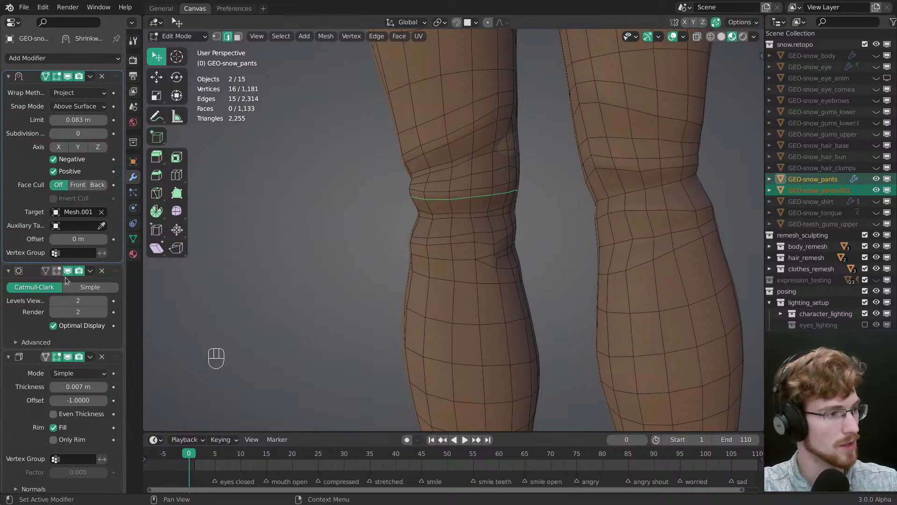
{"action": "left_click", "coordinate": [45, 271]}
{"action": "middle_click_drag", "start_coordinate": [514, 233], "coordinate": [504, 290]}
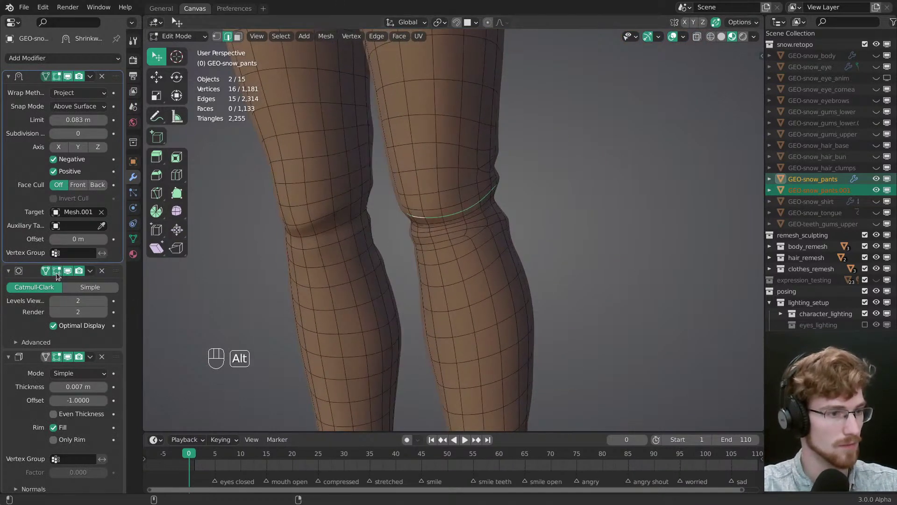
{"action": "middle_click_drag", "start_coordinate": [421, 243], "coordinate": [449, 195]}
{"action": "middle_click_drag", "start_coordinate": [464, 233], "coordinate": [461, 264]}
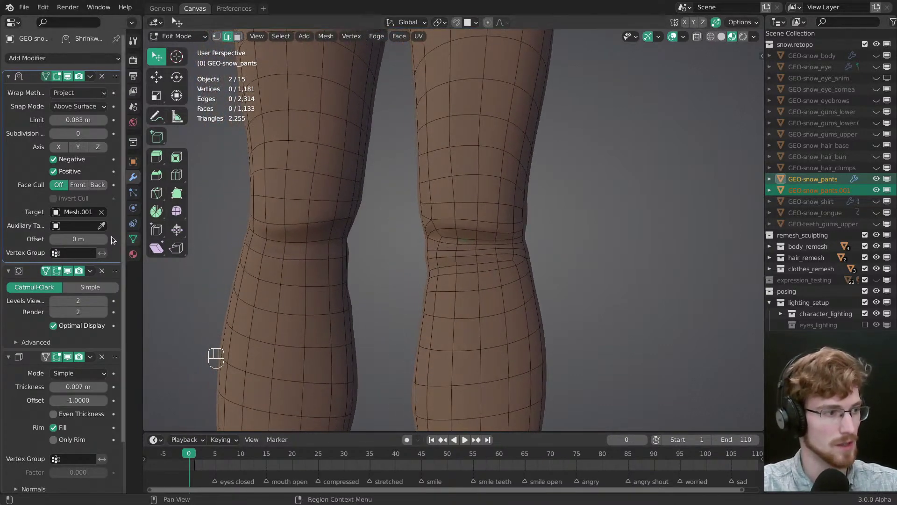
{"action": "scroll", "coordinate": [57, 272], "scroll_direction": "down", "scroll_amount": 3}
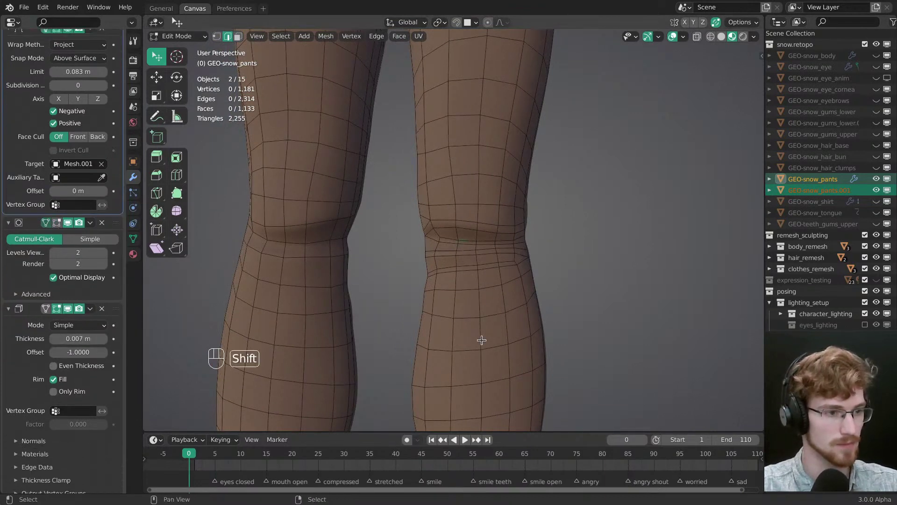
Step: Nudge an edge just below the back of the knee and clear the selection
{"action": "middle_click_drag", "start_coordinate": [481, 340], "coordinate": [475, 268], "text": "shift"}
{"action": "key", "text": "g"}
{"action": "left_click_drag", "start_coordinate": [475, 268], "coordinate": [482, 280]}
{"action": "key", "text": "alt+a"}
{"action": "middle_click_drag", "start_coordinate": [485, 312], "coordinate": [473, 302]}
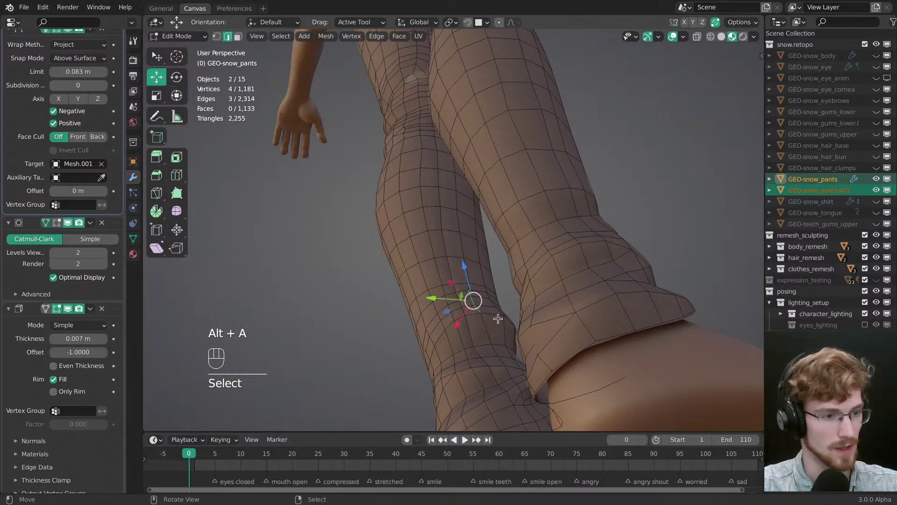
{"action": "key", "text": "alt+a"}
Step: Slide a single vertex just below the back of the knee along its edge by a factor of about 0.12
{"action": "middle_click_drag", "start_coordinate": [487, 276], "coordinate": [449, 262]}
{"action": "key", "text": "1"}
{"action": "key", "text": "w"}
{"action": "left_click_drag", "start_coordinate": [448, 252], "coordinate": [447, 250]}
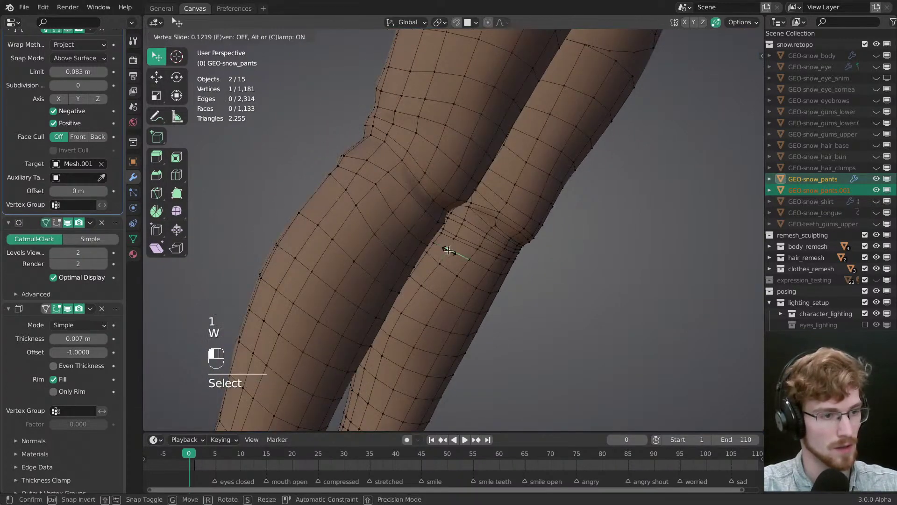
{"action": "left_click", "coordinate": [448, 250]}
{"action": "key", "text": "alt+a"}
Step: Examine the pants' edge flow from the knees down to the cuffs with the whole mesh selected
{"action": "middle_click_drag", "start_coordinate": [567, 228], "coordinate": [521, 269]}
{"action": "key", "text": "a"}
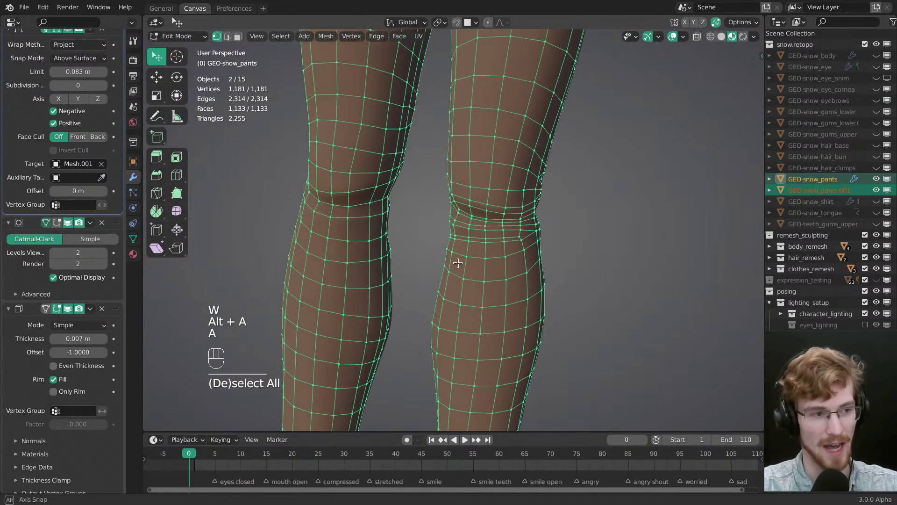
{"action": "middle_click_drag", "start_coordinate": [458, 263], "coordinate": [514, 187]}
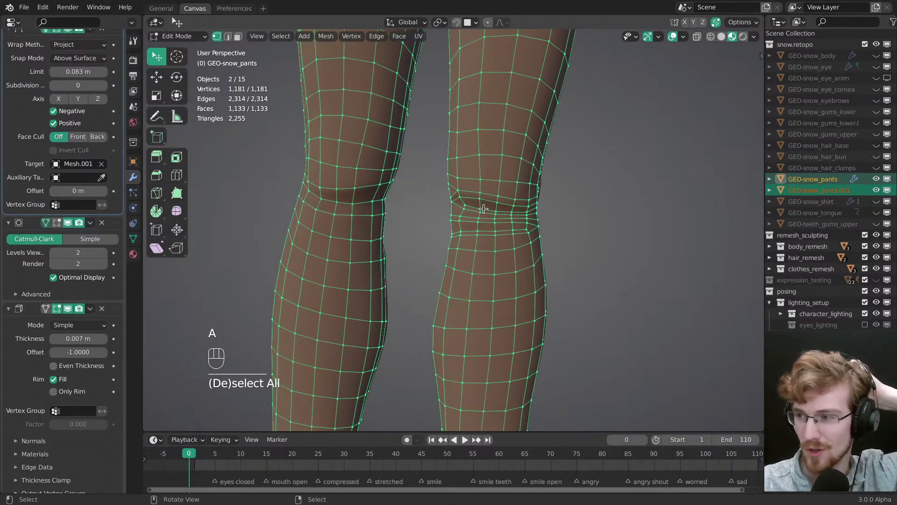
{"action": "scroll", "coordinate": [514, 231], "scroll_direction": "down", "scroll_amount": 5}
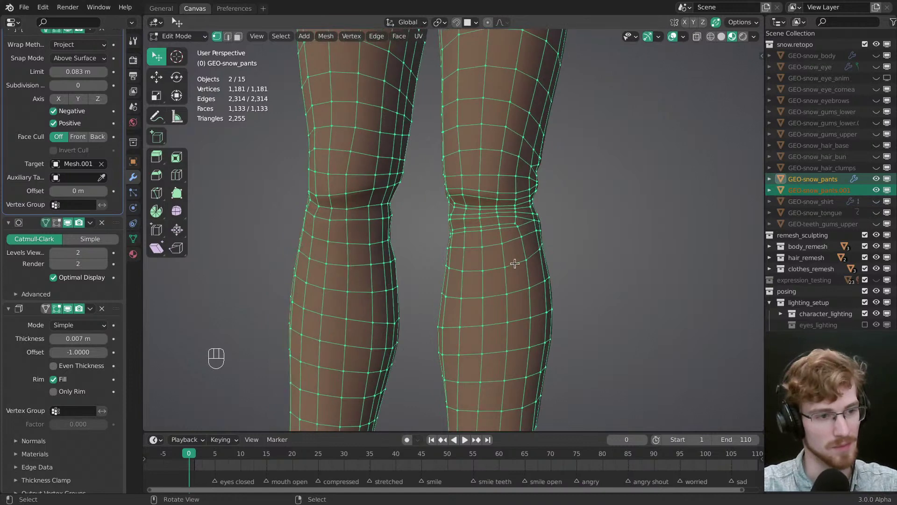
{"action": "key", "text": "alt+a"}
{"action": "key", "text": "a"}
{"action": "scroll", "coordinate": [511, 232], "scroll_direction": "up", "scroll_amount": 4, "text": "shift"}
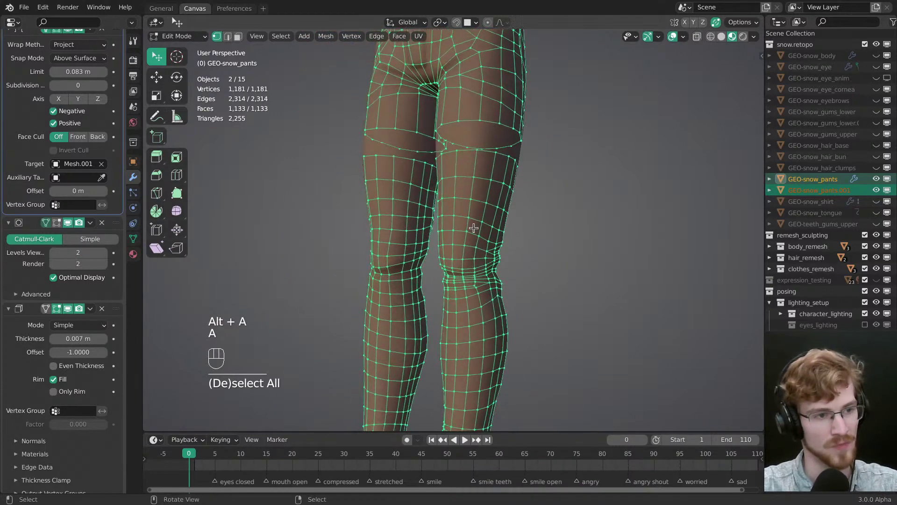
{"action": "scroll", "coordinate": [467, 228], "scroll_direction": "down", "scroll_amount": 4, "text": "shift"}
{"action": "scroll", "coordinate": [471, 267], "scroll_direction": "up", "scroll_amount": 4}
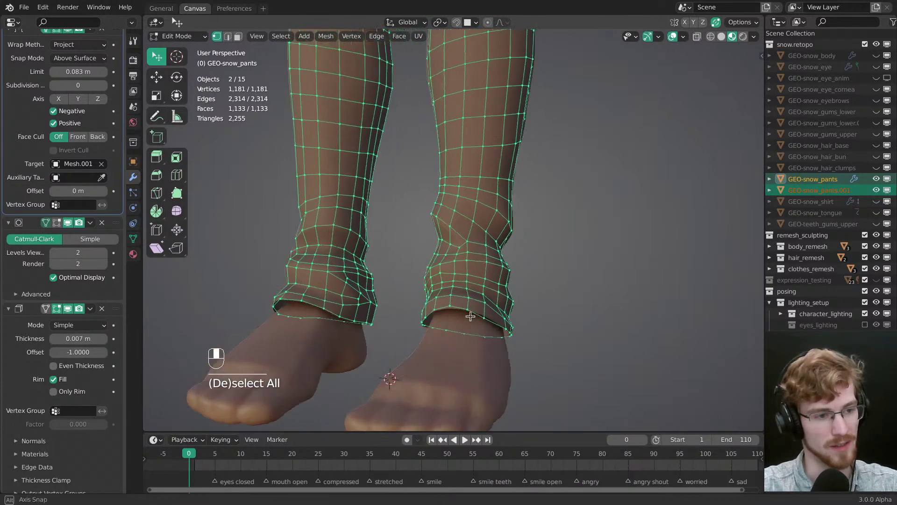
{"action": "scroll", "coordinate": [471, 267], "scroll_direction": "down", "scroll_amount": 2}
{"action": "key", "text": "alt+a"}
{"action": "key", "text": "a"}
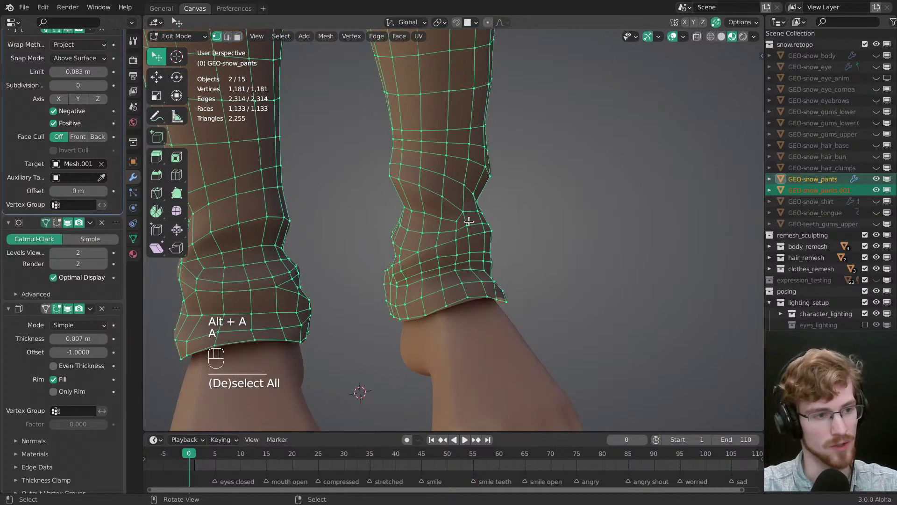
Step: Mark the diagonal path of four edges along the ankle fold as sharp and select the whole mesh
{"action": "left_click", "coordinate": [458, 211]}
{"action": "left_click", "coordinate": [398, 179], "text": "ctrl"}
{"action": "key", "text": "ctrl+e"}
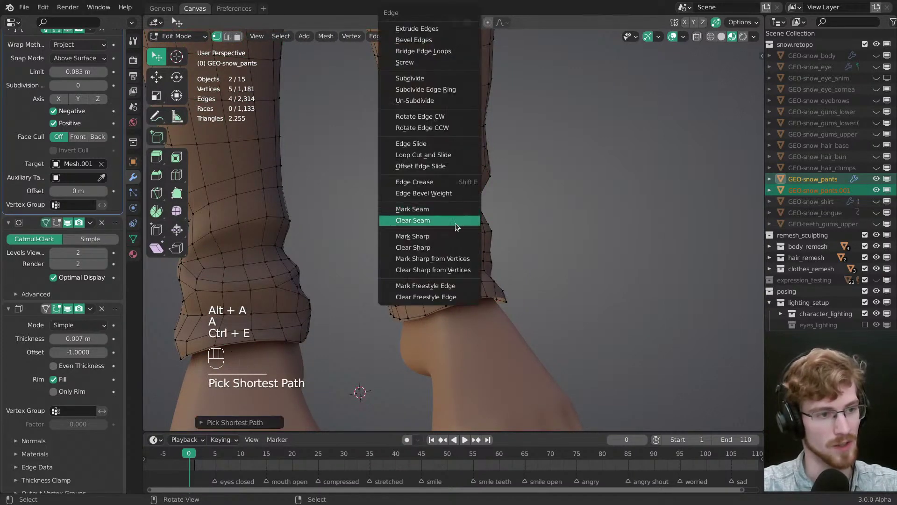
{"action": "left_click", "coordinate": [468, 237]}
{"action": "key", "text": "a"}
{"action": "left_click", "coordinate": [467, 240]}
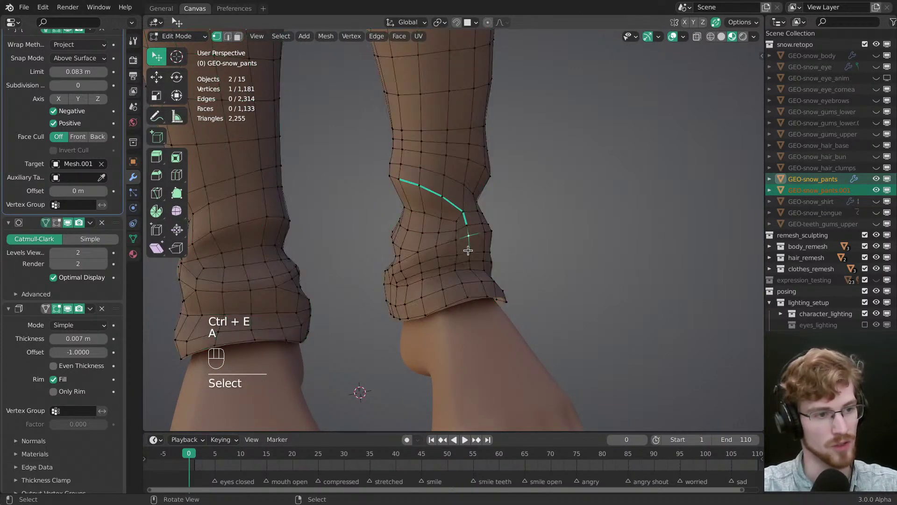
{"action": "key", "text": "a"}
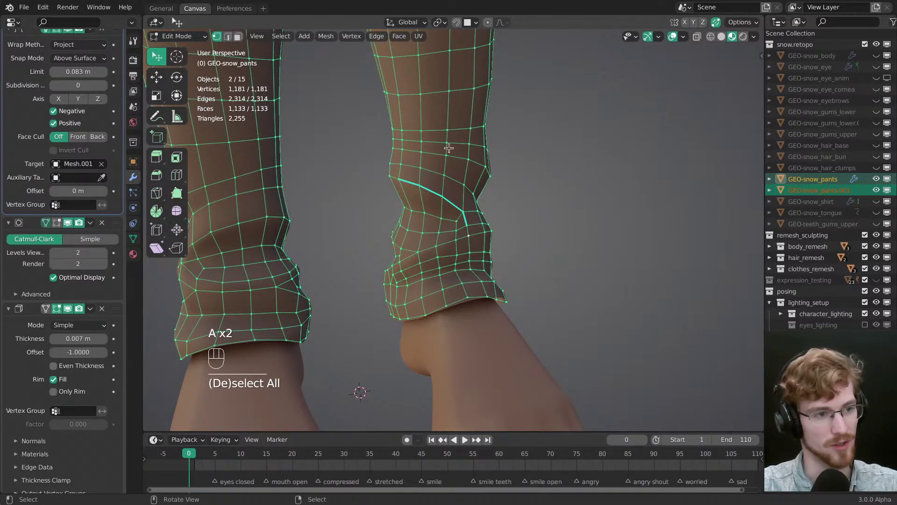
Step: Pick the same diagonal edge path along the ankle fold again and mark it as sharp
{"action": "middle_click_drag", "start_coordinate": [449, 148], "coordinate": [444, 243]}
{"action": "left_click", "coordinate": [477, 251]}
{"action": "key", "text": "a"}
{"action": "left_click", "coordinate": [469, 247]}
{"action": "key", "text": "ctrl+e"}
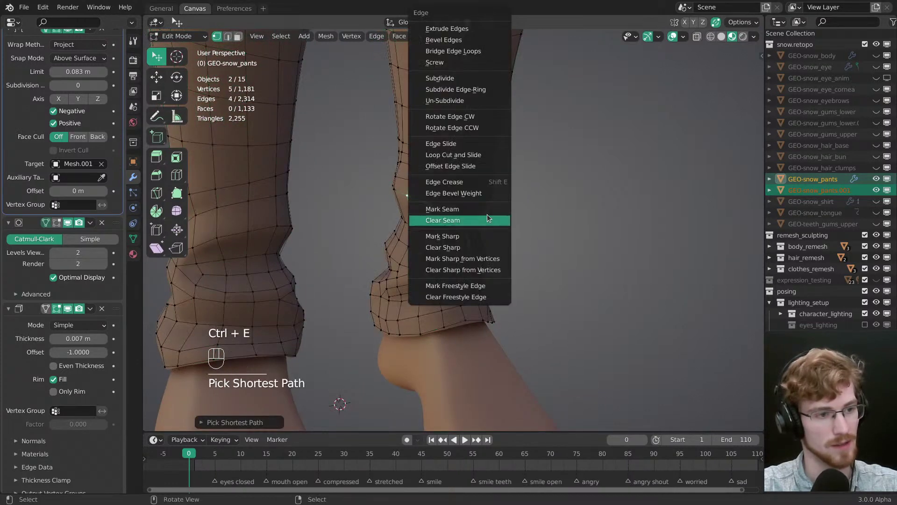
{"action": "left_click", "coordinate": [484, 236]}
Step: Reselect the marked edge path along the ankle fold and clear its sharp marking
{"action": "left_click", "coordinate": [459, 265]}
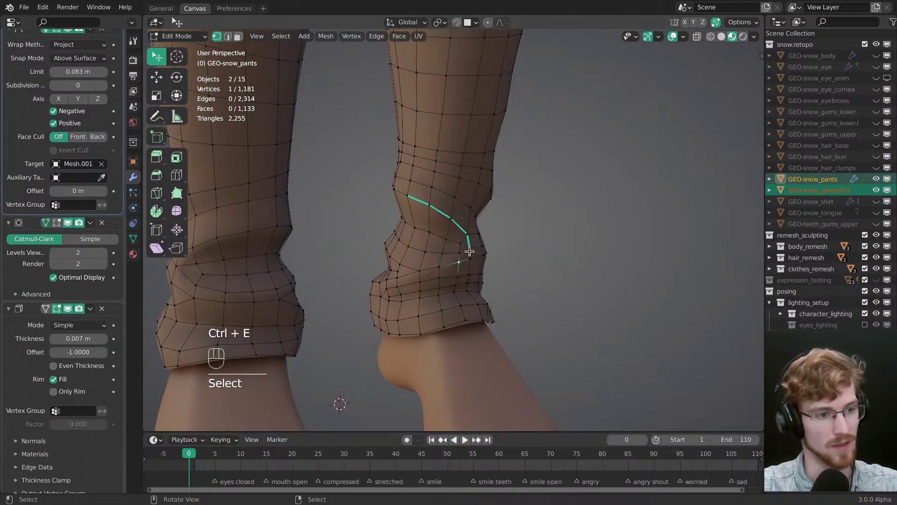
{"action": "left_click", "coordinate": [408, 195], "text": "ctrl"}
{"action": "key", "text": "ctrl+e"}
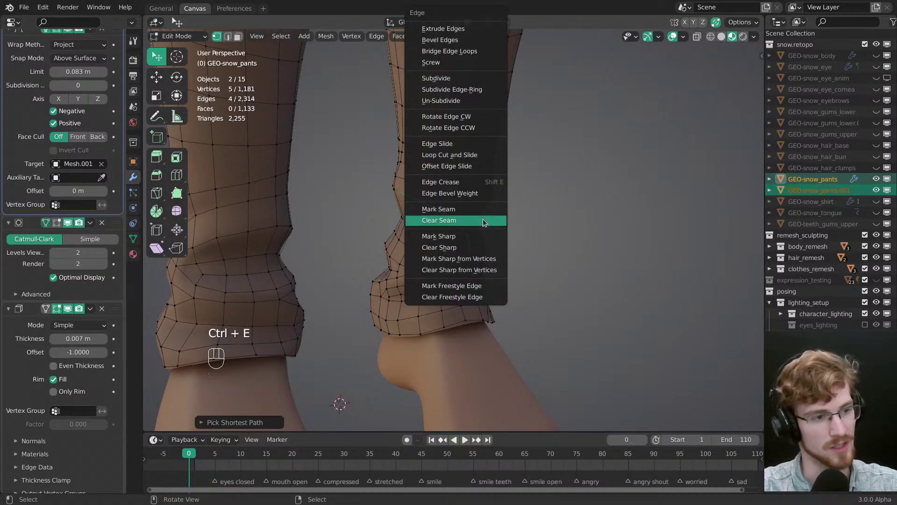
{"action": "left_click", "coordinate": [439, 236]}
Step: Bevel the edge path wrapping around the outer side of the ankle with one segment and a width of about 0.004 m
{"action": "middle_click_drag", "start_coordinate": [439, 236], "coordinate": [362, 219]}
{"action": "key", "text": "a"}
{"action": "left_click", "coordinate": [451, 211], "text": "alt"}
{"action": "middle_click_drag", "start_coordinate": [451, 212], "coordinate": [423, 216]}
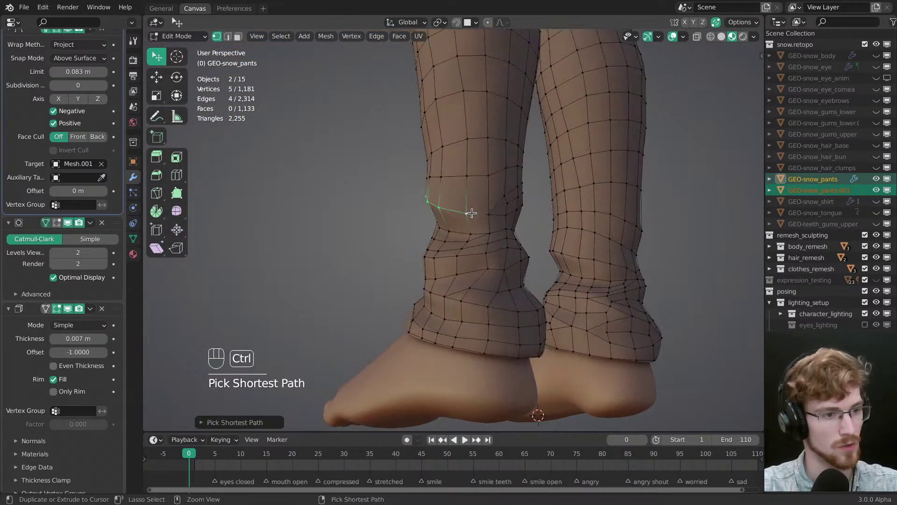
{"action": "scroll", "coordinate": [471, 213], "scroll_direction": "up", "scroll_amount": 6}
{"action": "key", "text": "ctrl+b"}
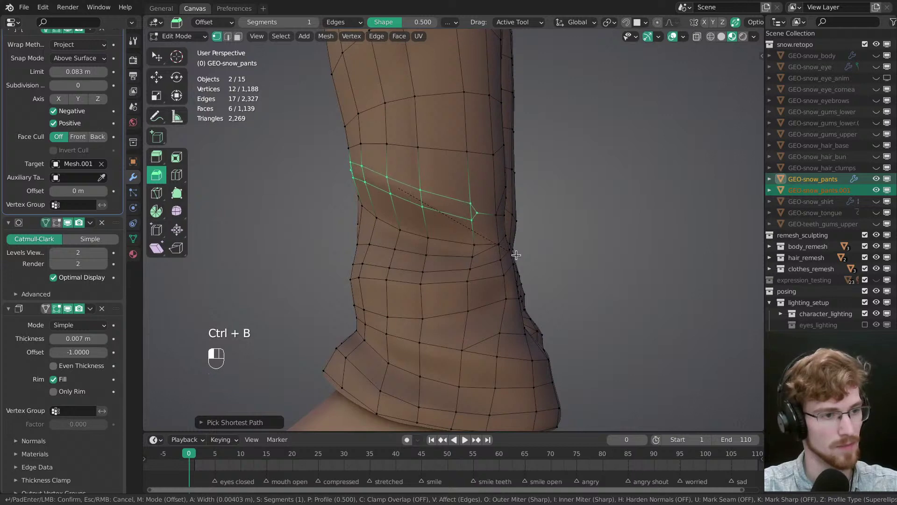
{"action": "left_click", "coordinate": [515, 254]}
Step: Connect vertices with new edges at the rear end of the bevelled strip and dissolve one adjoining edge
{"action": "middle_click_drag", "start_coordinate": [515, 255], "coordinate": [429, 201]}
{"action": "key", "text": "alt+a"}
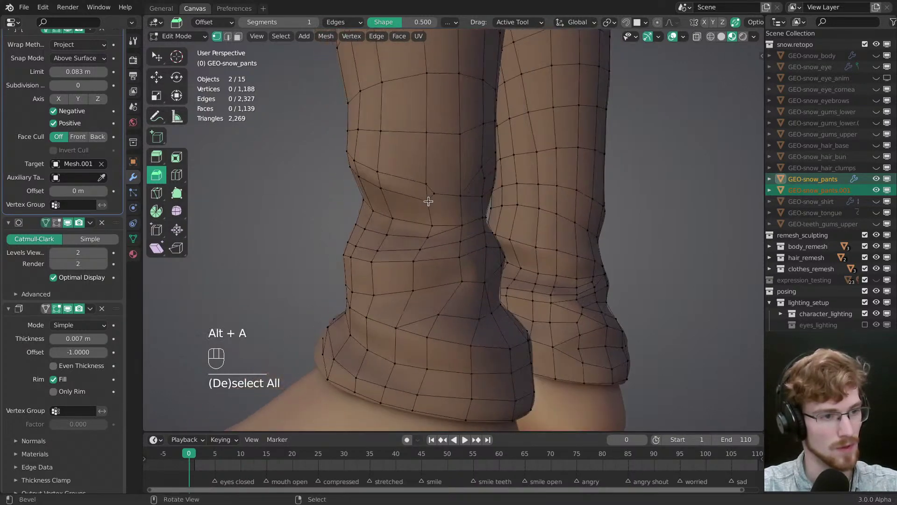
{"action": "key", "text": "g"}
{"action": "key", "text": "alt+a"}
{"action": "middle_click_drag", "start_coordinate": [486, 226], "coordinate": [439, 215]}
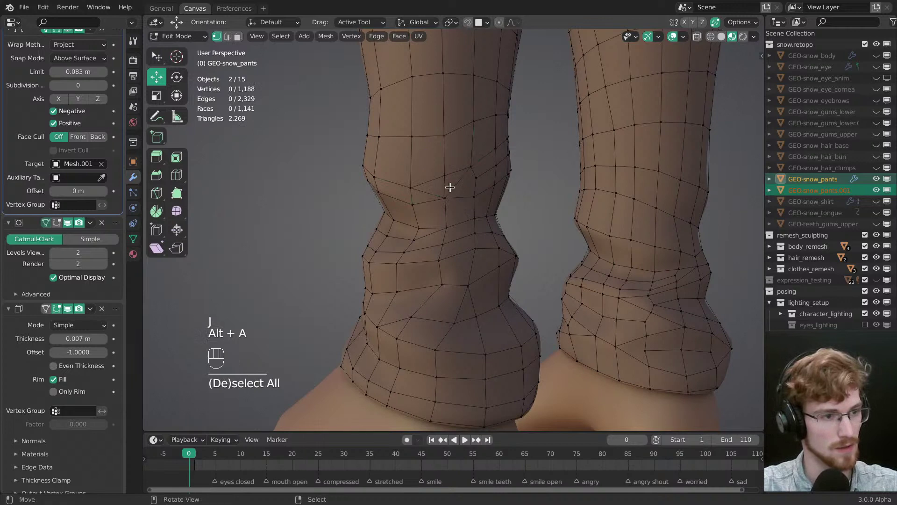
{"action": "key", "text": "ctrl+x"}
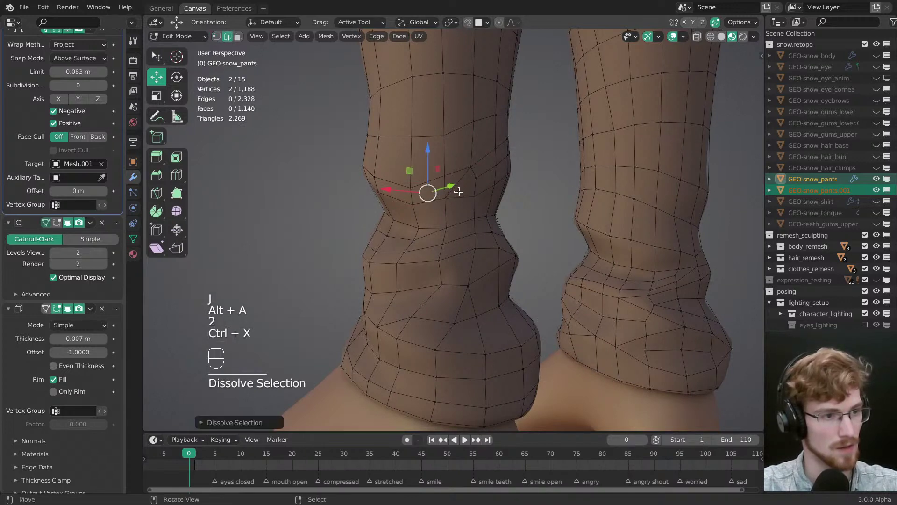
Step: Turn on snapping and reposition the vertex above the rear end of the bevelled strip
{"action": "key", "text": "1"}
{"action": "key", "text": "w"}
{"action": "left_click", "coordinate": [459, 179]}
{"action": "key", "text": "shift+Tab"}
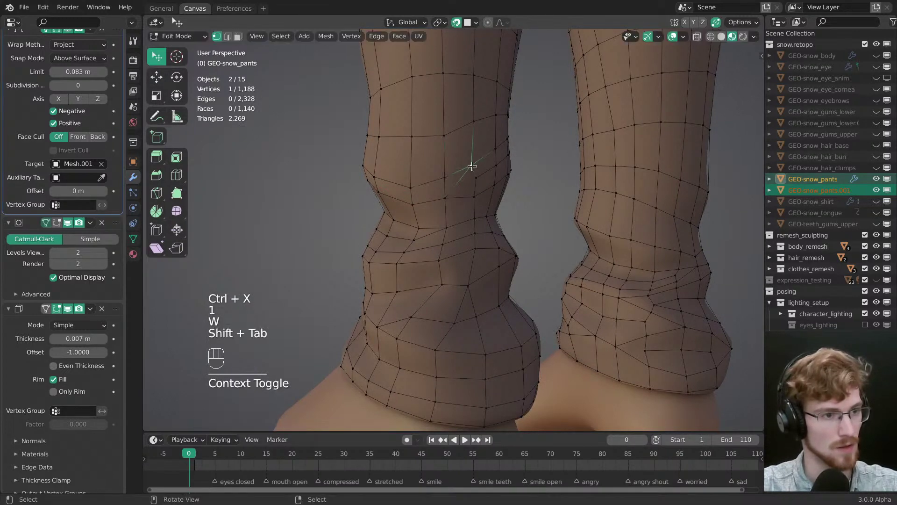
{"action": "left_click_drag", "start_coordinate": [472, 164], "coordinate": [447, 175]}
{"action": "key", "text": "alt+a"}
Step: Merge a vertex at the rear end of the bevelled strip into its neighbour and adjust the remaining pole vertex
{"action": "middle_click_drag", "start_coordinate": [446, 176], "coordinate": [451, 198]}
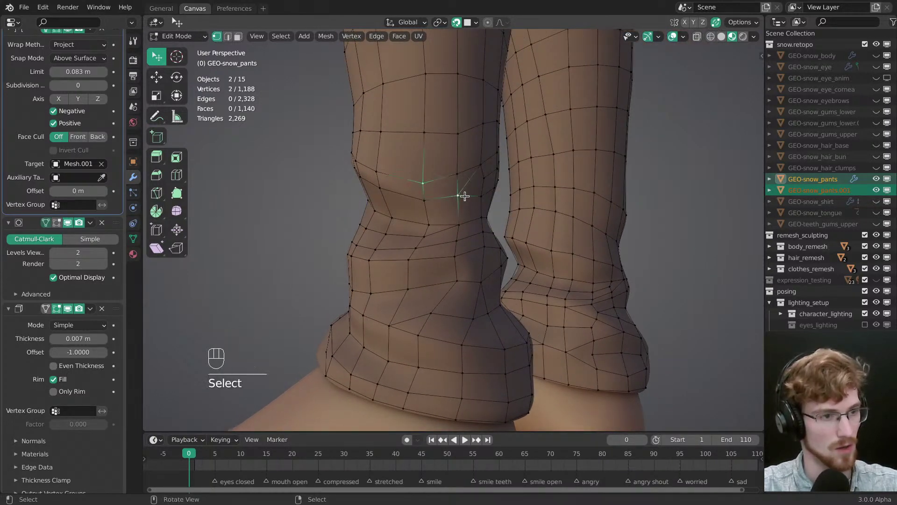
{"action": "key", "text": "g"}
{"action": "left_click", "coordinate": [460, 198]}
{"action": "key", "text": "alt+a"}
{"action": "key", "text": "w"}
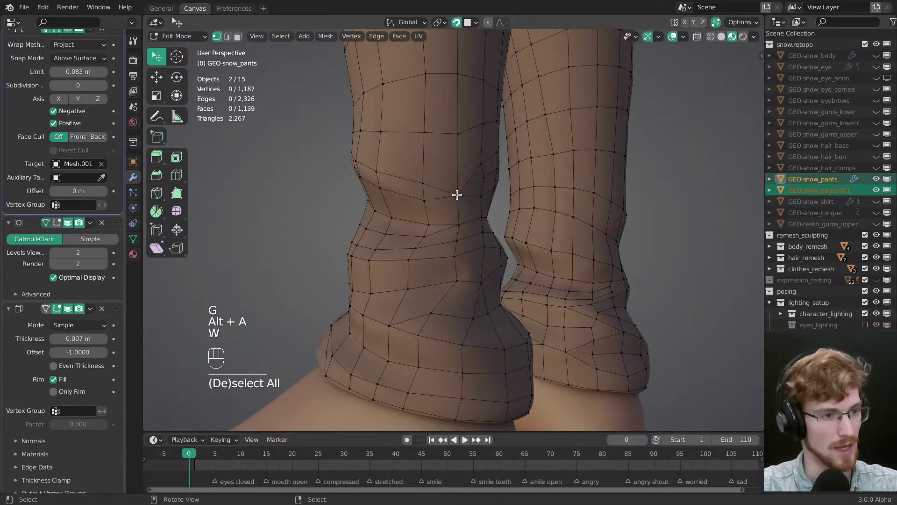
{"action": "left_click_drag", "start_coordinate": [457, 194], "coordinate": [448, 200]}
{"action": "key", "text": "alt+a"}
Step: Connect the fold vertex to the vertex diagonally below it and dissolve the short diagonal edge above
{"action": "left_click", "coordinate": [437, 202]}
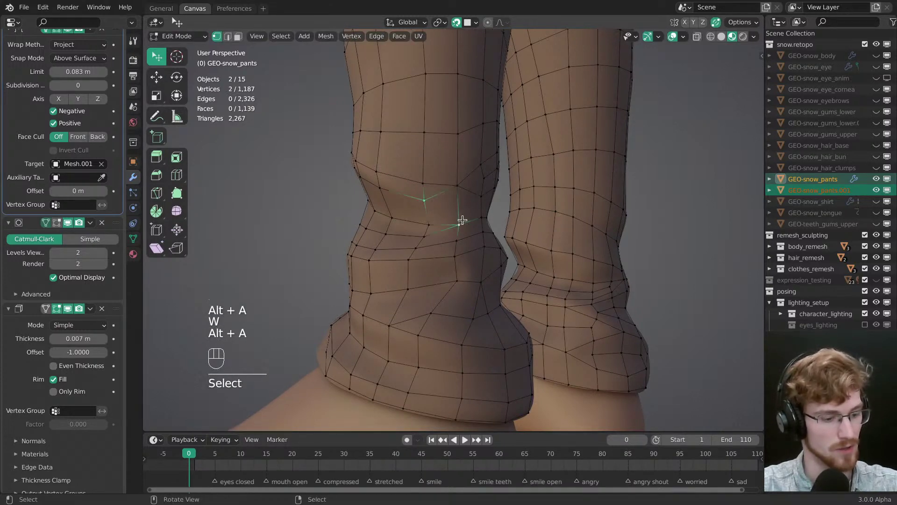
{"action": "key", "text": "alt+a"}
{"action": "key", "text": "w"}
{"action": "key", "text": "2"}
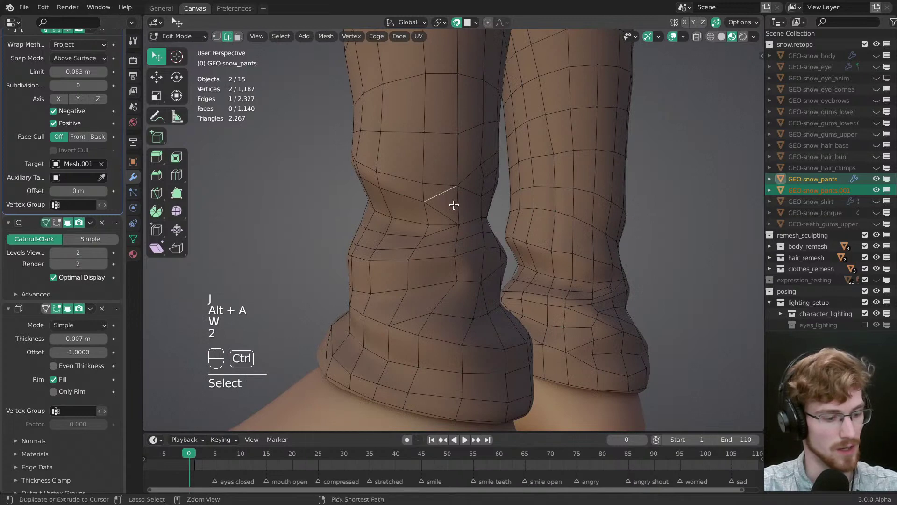
{"action": "key", "text": "ctrl+x"}
Step: Reposition the vertices along the outer ankle fold to even out the spacing of the edges
{"action": "middle_click_drag", "start_coordinate": [443, 202], "coordinate": [450, 223]}
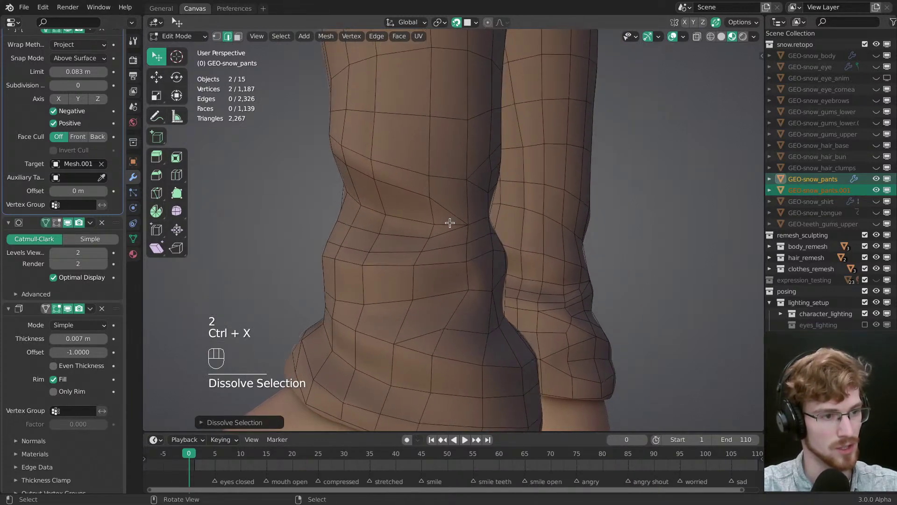
{"action": "key", "text": "1"}
{"action": "key", "text": "w"}
{"action": "left_click", "coordinate": [435, 220]}
{"action": "left_click_drag", "start_coordinate": [434, 220], "coordinate": [414, 217]}
{"action": "middle_click_drag", "start_coordinate": [414, 217], "coordinate": [484, 222]}
{"action": "key", "text": "alt+a"}
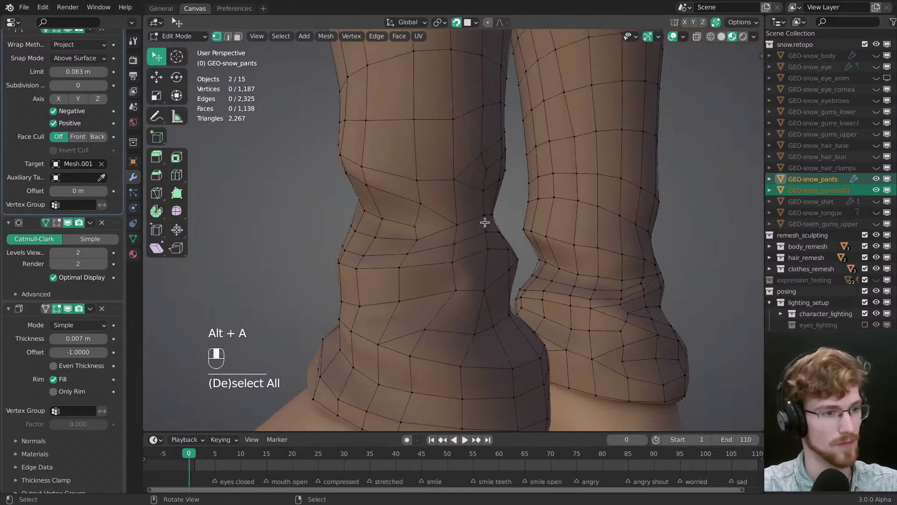
{"action": "left_click_drag", "start_coordinate": [461, 221], "coordinate": [456, 186]}
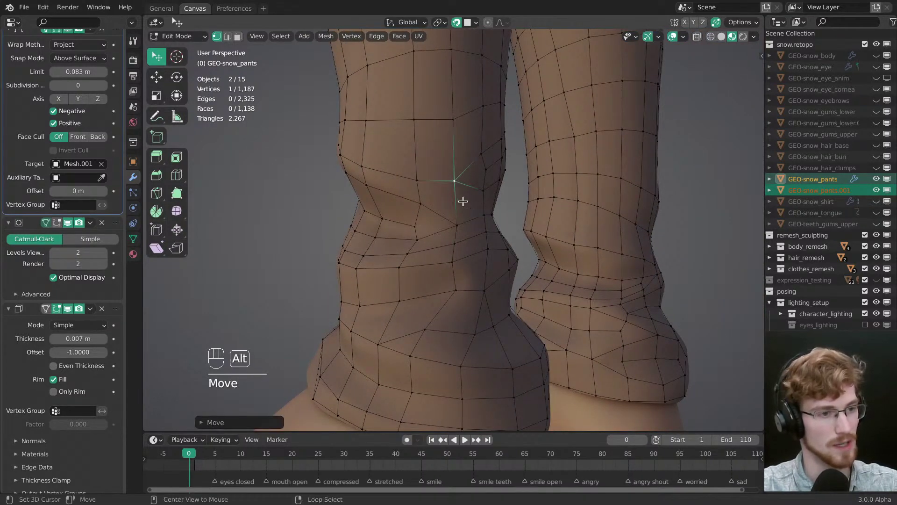
{"action": "key", "text": "alt+a"}
Step: Select the diagonal edge path descending into the ankle fold on the inner side and bevel it into a narrow strip
{"action": "middle_click_drag", "start_coordinate": [464, 196], "coordinate": [486, 223]}
{"action": "left_click", "coordinate": [491, 236]}
{"action": "left_click", "coordinate": [437, 186], "text": "ctrl"}
{"action": "middle_click_drag", "start_coordinate": [436, 186], "coordinate": [457, 211]}
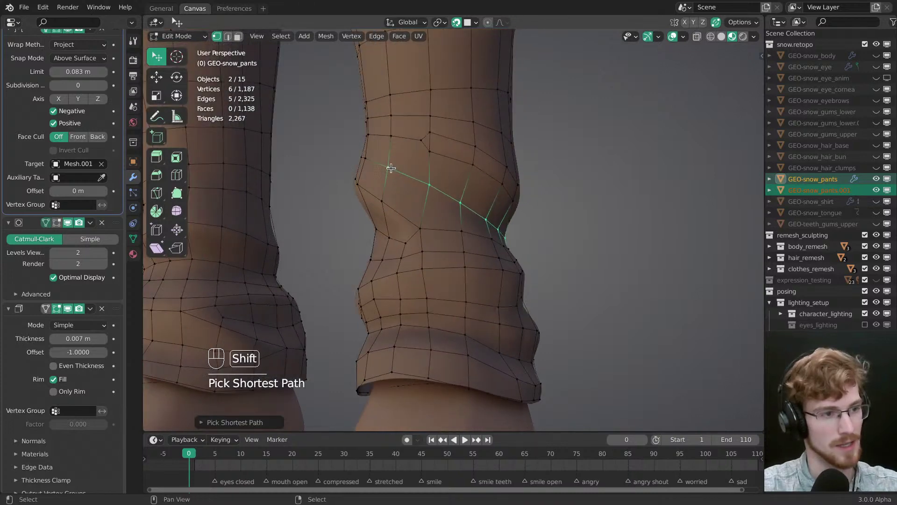
{"action": "key", "text": "ctrl+b"}
{"action": "left_click", "coordinate": [488, 252]}
Step: Knife new edges from the pole above the new strip across the neighbouring faces to the adjacent edge loop
{"action": "middle_click_drag", "start_coordinate": [489, 252], "coordinate": [505, 193]}
{"action": "key", "text": "alt+a"}
{"action": "key", "text": "w"}
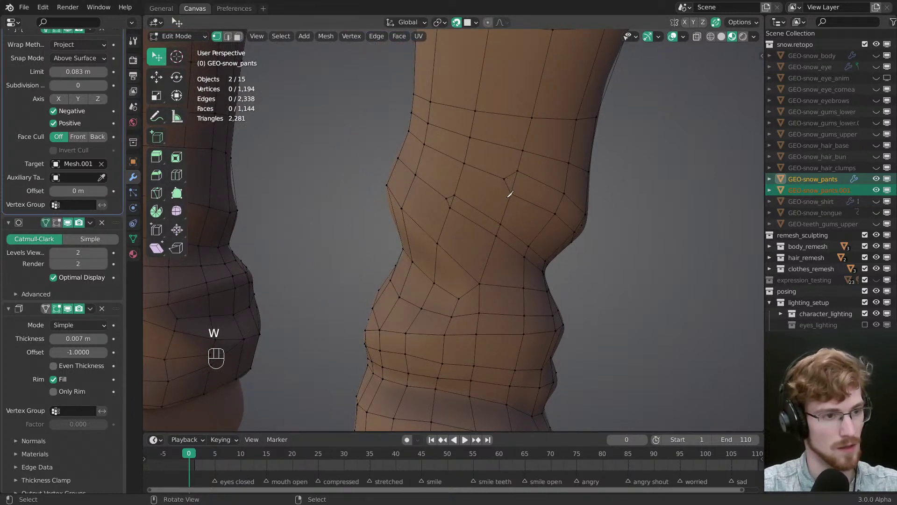
{"action": "key", "text": "k"}
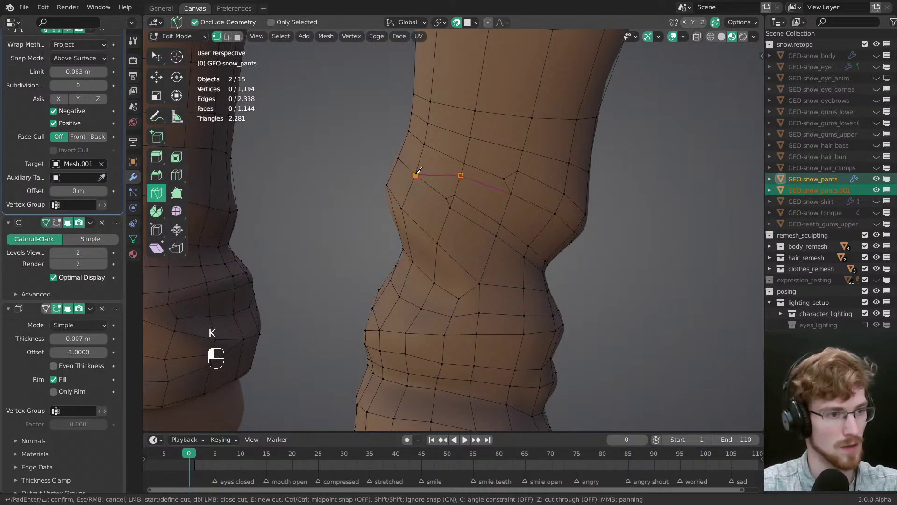
{"action": "key", "text": "Return"}
Step: Slide the vertex at the end of the new bevelled strip to tidy the topology around it
{"action": "key", "text": "g"}
{"action": "left_click_drag", "start_coordinate": [448, 199], "coordinate": [417, 176]}
{"action": "key", "text": "g"}
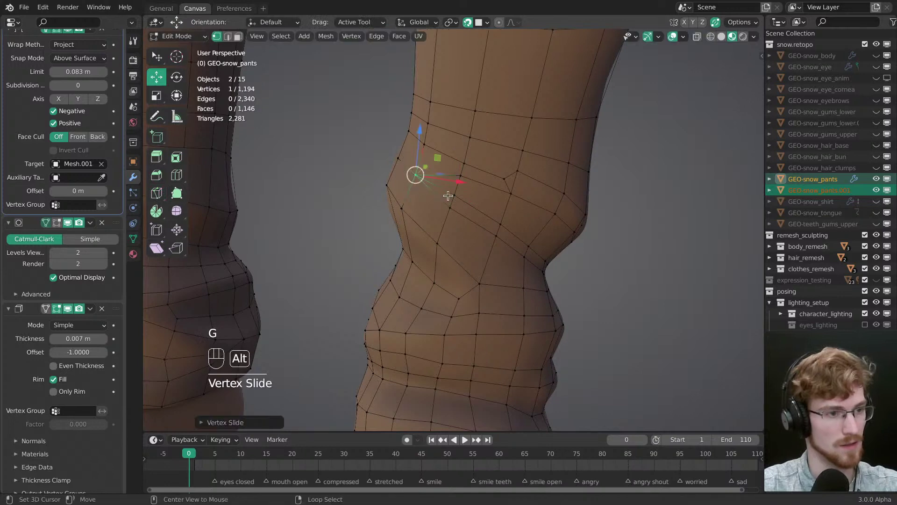
Step: Dissolve the surplus edge above the ankle fold, then pull the vertex beside it across and dissolve that vertex too
{"action": "key", "text": "alt+a"}
{"action": "key", "text": "2"}
{"action": "right_click", "coordinate": [447, 192]}
{"action": "key", "text": "ctrl+x"}
{"action": "key", "text": "1"}
{"action": "key", "text": "w"}
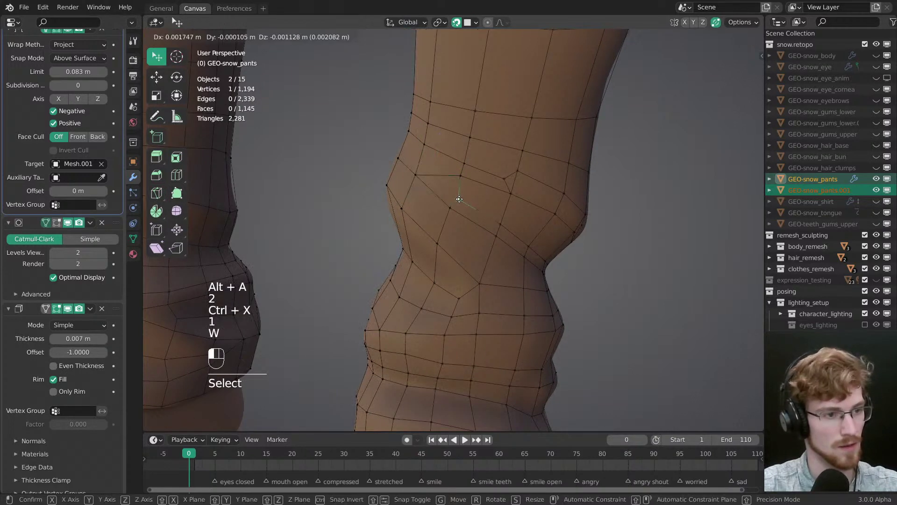
{"action": "left_click_drag", "start_coordinate": [457, 199], "coordinate": [477, 198]}
{"action": "middle_click_drag", "start_coordinate": [507, 175], "coordinate": [531, 210]}
{"action": "key", "text": "ctrl+x"}
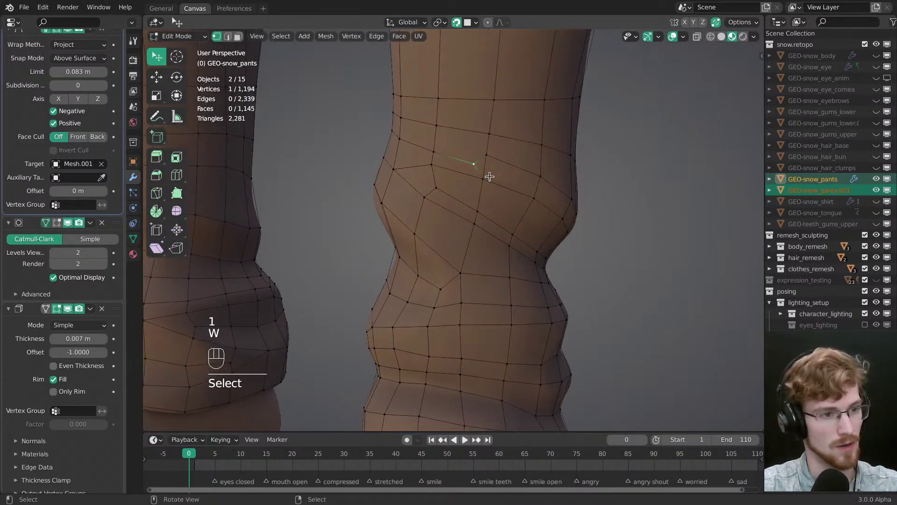
Step: Connect the open vertices across the faces around the ankle fold to restore clean faces, and adjust the adjoining vertex
{"action": "middle_click_drag", "start_coordinate": [534, 217], "coordinate": [472, 214]}
{"action": "left_click", "coordinate": [448, 215]}
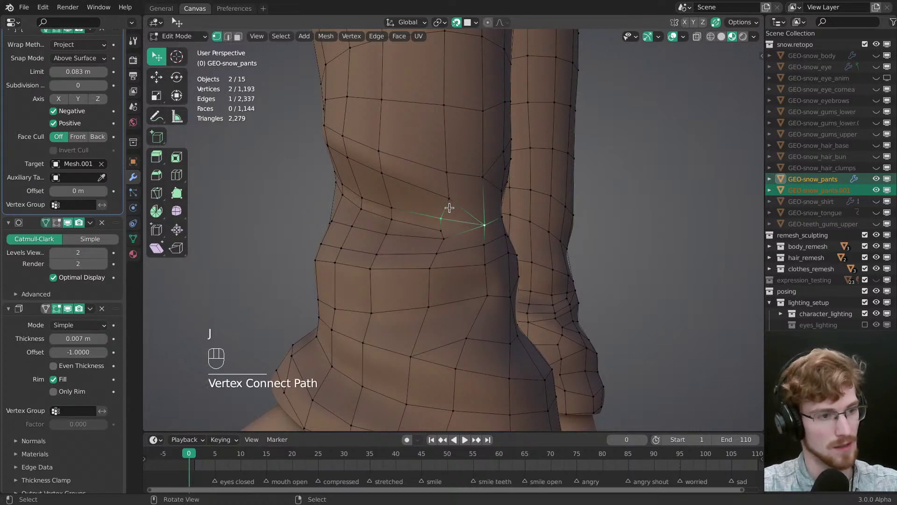
{"action": "key", "text": "alt+a"}
{"action": "key", "text": "w"}
{"action": "left_click_drag", "start_coordinate": [473, 214], "coordinate": [470, 221]}
{"action": "middle_click_drag", "start_coordinate": [470, 221], "coordinate": [602, 220]}
{"action": "middle_click_drag", "start_coordinate": [549, 182], "coordinate": [459, 120]}
{"action": "left_click", "coordinate": [411, 125], "text": "shift"}
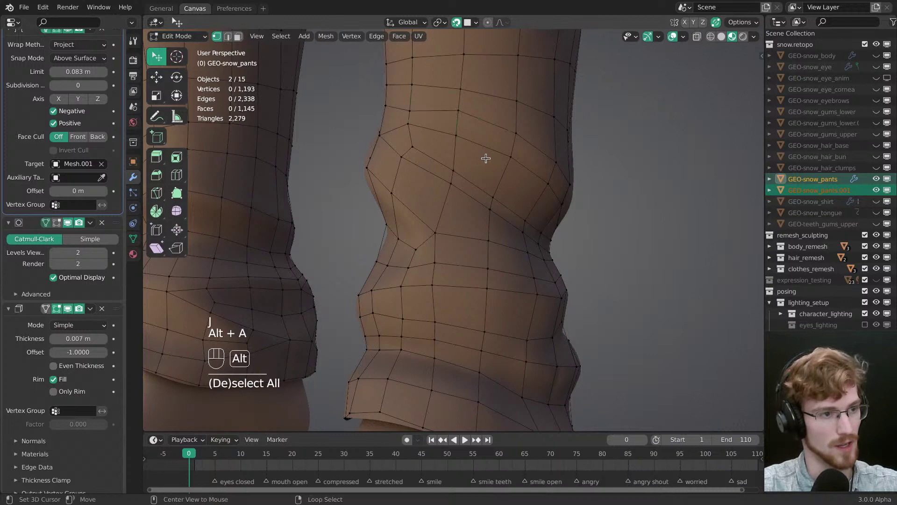
{"action": "middle_click_drag", "start_coordinate": [410, 104], "coordinate": [450, 152]}
{"action": "key", "text": "alt+a"}
Step: Trace the edge loops around the upper ankle fold, then slide the edge path along its ridge to even the spacing
{"action": "left_click", "coordinate": [531, 182], "text": "alt"}
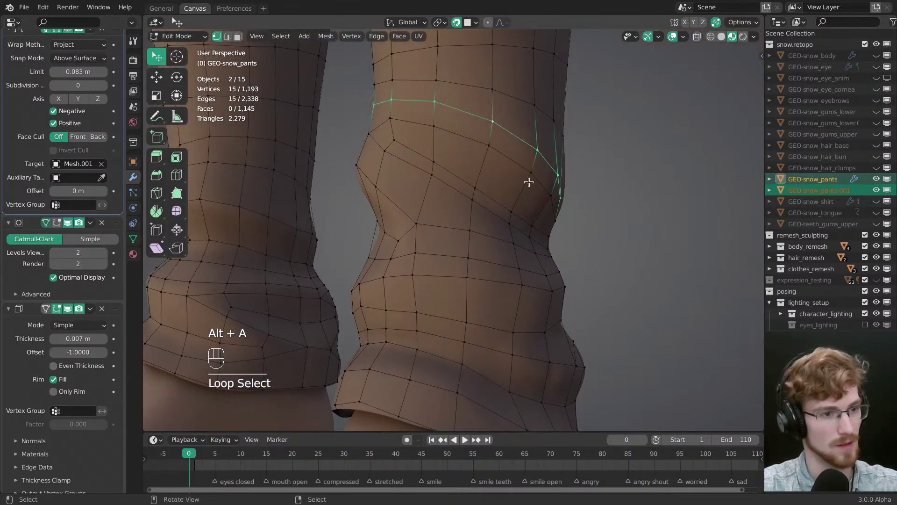
{"action": "middle_click_drag", "start_coordinate": [530, 182], "coordinate": [411, 214]}
{"action": "left_click", "coordinate": [424, 134], "text": "alt"}
{"action": "middle_click_drag", "start_coordinate": [424, 134], "coordinate": [415, 206]}
{"action": "left_click", "coordinate": [447, 215], "text": "alt"}
{"action": "key", "text": "alt+a"}
{"action": "left_click", "coordinate": [516, 201], "text": "shift"}
{"action": "left_click", "coordinate": [412, 200], "text": "ctrl"}
{"action": "key", "text": "g"}
{"action": "key", "text": "g"}
{"action": "left_click", "coordinate": [457, 245]}
{"action": "key", "text": "alt+a"}
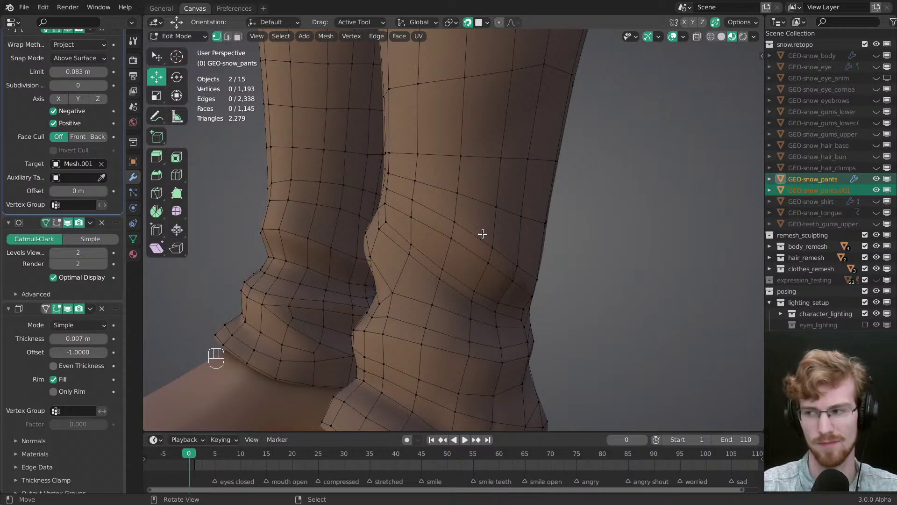
Step: Edge-slide the four-vertex diagonal path just above the pole on the upper ankle fold
{"action": "middle_click_drag", "start_coordinate": [438, 219], "coordinate": [415, 184]}
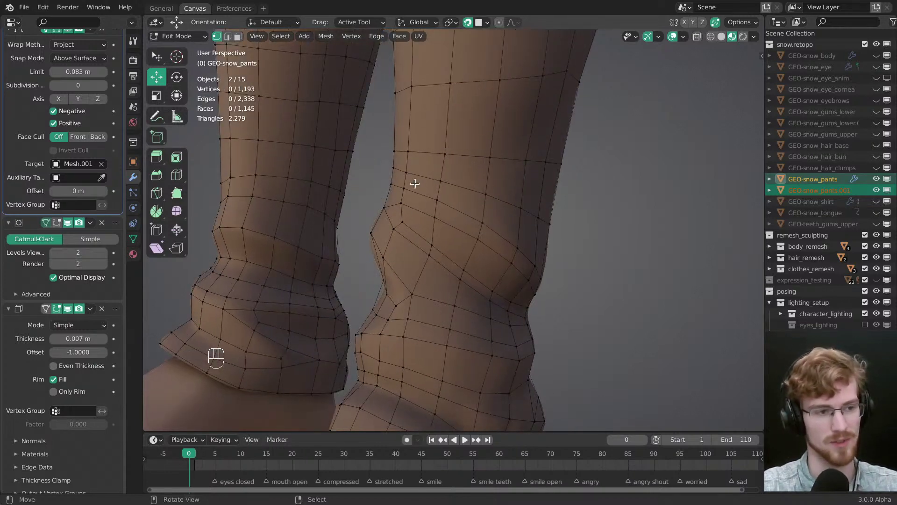
{"action": "left_click", "coordinate": [514, 244], "text": "ctrl"}
{"action": "key", "text": "g"}
{"action": "key", "text": "g"}
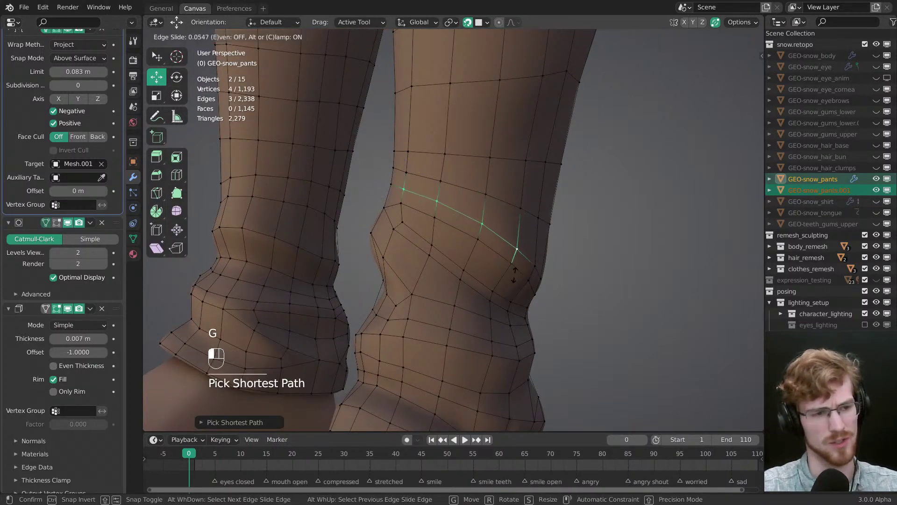
{"action": "left_click", "coordinate": [515, 282], "text": "alt"}
{"action": "key", "text": "alt+a"}
Step: Reposition individual vertices on the other side of the lower leg so the edges flow evenly into the ankle crease
{"action": "middle_click_drag", "start_coordinate": [385, 214], "coordinate": [450, 253]}
{"action": "key", "text": "w"}
{"action": "left_click_drag", "start_coordinate": [462, 249], "coordinate": [463, 246]}
{"action": "middle_click_drag", "start_coordinate": [462, 250], "coordinate": [456, 262]}
{"action": "left_click_drag", "start_coordinate": [456, 262], "coordinate": [493, 265]}
{"action": "middle_click_drag", "start_coordinate": [507, 270], "coordinate": [442, 267]}
{"action": "key", "text": "alt+a"}
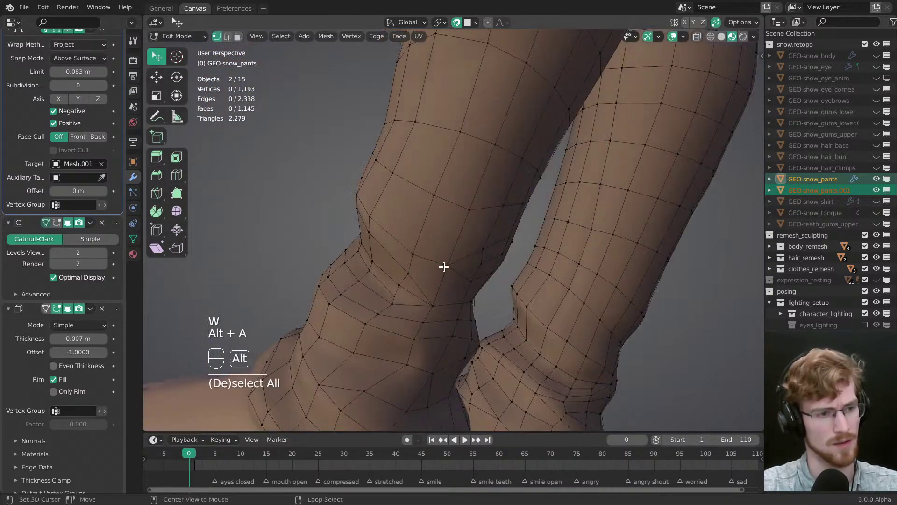
{"action": "left_click_drag", "start_coordinate": [442, 266], "coordinate": [448, 271]}
{"action": "key", "text": "alt+a"}
{"action": "middle_click_drag", "start_coordinate": [425, 293], "coordinate": [453, 281]}
{"action": "middle_click_drag", "start_coordinate": [453, 280], "coordinate": [412, 267], "text": "shift"}
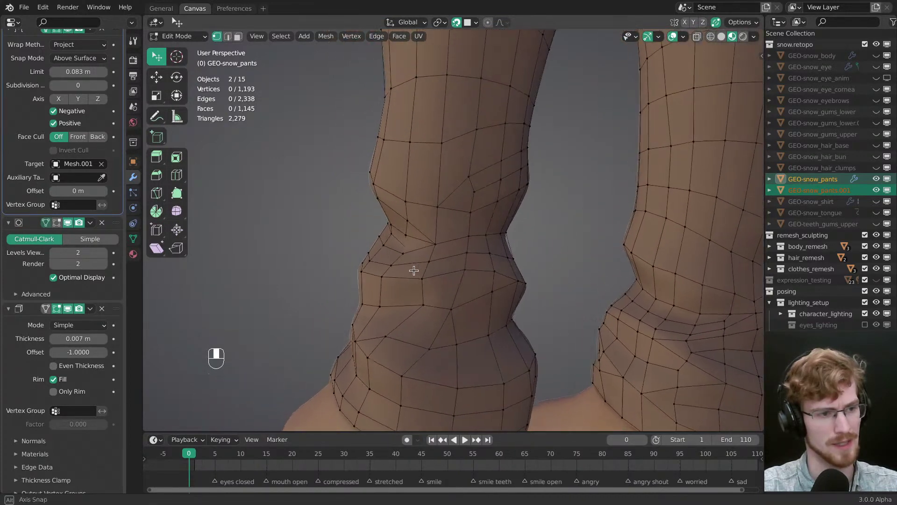
Step: Knife a new edge from the vertex in the ankle crease across two neighbouring faces, and dissolve the redundant edge beside it
{"action": "left_click", "coordinate": [408, 224]}
{"action": "middle_click_drag", "start_coordinate": [409, 224], "coordinate": [463, 246]}
{"action": "key", "text": "k"}
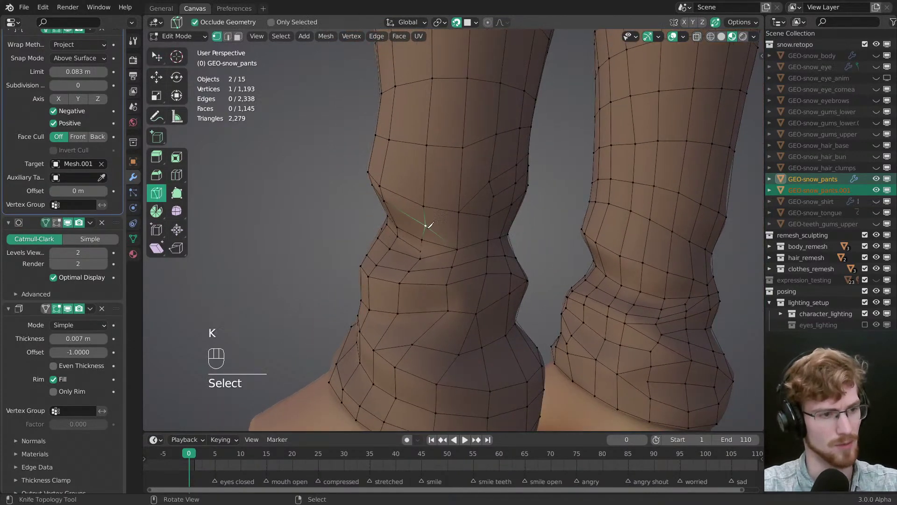
{"action": "left_click", "coordinate": [426, 225]}
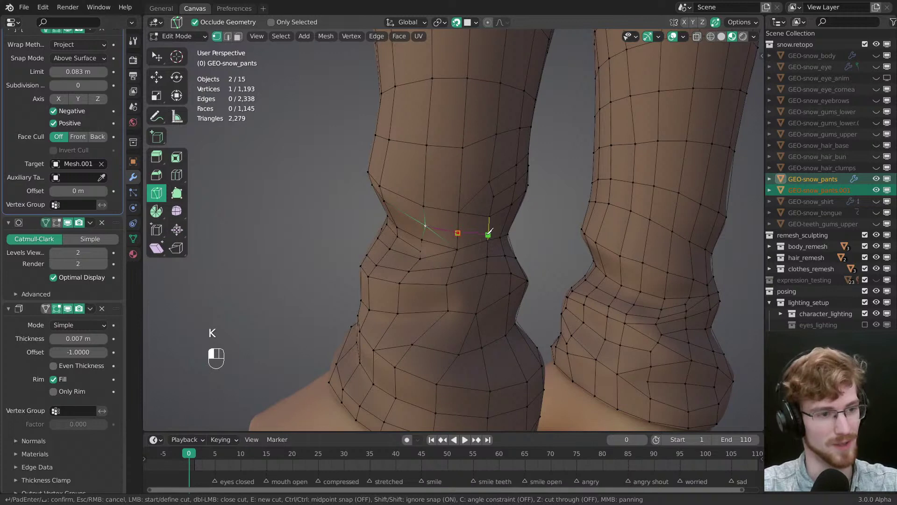
{"action": "key", "text": "Return"}
{"action": "middle_click_drag", "start_coordinate": [489, 233], "coordinate": [473, 237]}
{"action": "key", "text": "2"}
{"action": "key", "text": "ctrl+x"}
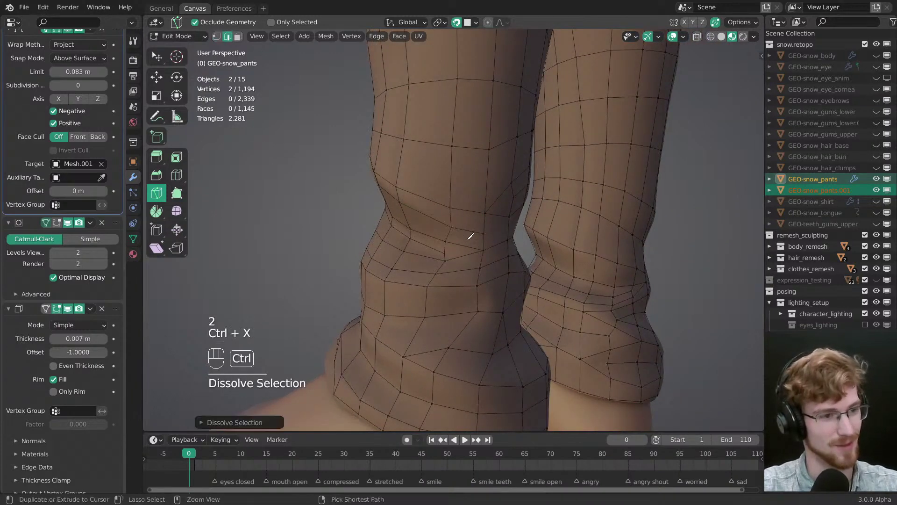
{"action": "key", "text": "1"}
{"action": "key", "text": "w"}
{"action": "key", "text": "alt+a"}
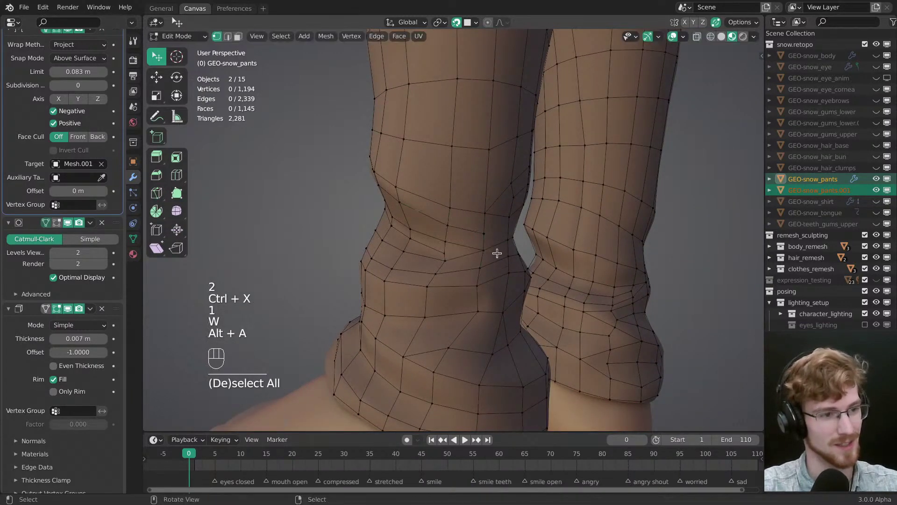
Step: Select the vertex path across the upper fold on the inner side of the leg and move it to follow the fold
{"action": "middle_click_drag", "start_coordinate": [497, 253], "coordinate": [426, 193]}
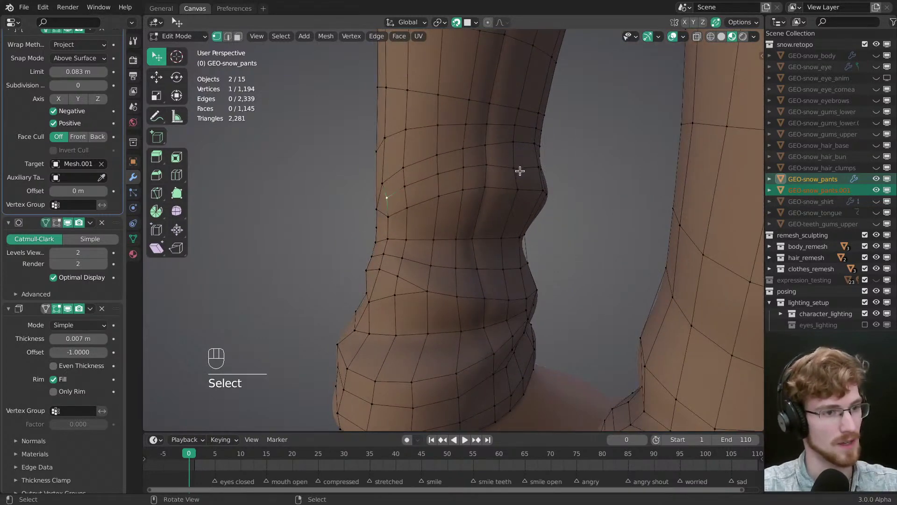
{"action": "left_click", "coordinate": [534, 170], "text": "ctrl"}
{"action": "key", "text": "g"}
{"action": "left_click_drag", "start_coordinate": [528, 167], "coordinate": [533, 171]}
{"action": "key", "text": "alt+a"}
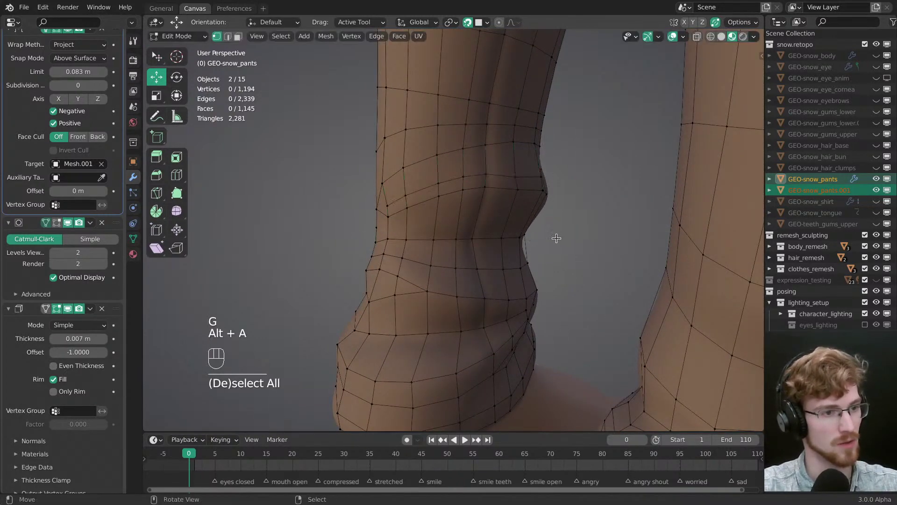
Step: Move single vertices around the pole of the upper ankle fold to relax the surrounding faces
{"action": "middle_click_drag", "start_coordinate": [556, 238], "coordinate": [416, 234]}
{"action": "key", "text": "w"}
{"action": "left_click", "coordinate": [427, 215]}
{"action": "left_click_drag", "start_coordinate": [426, 215], "coordinate": [415, 254]}
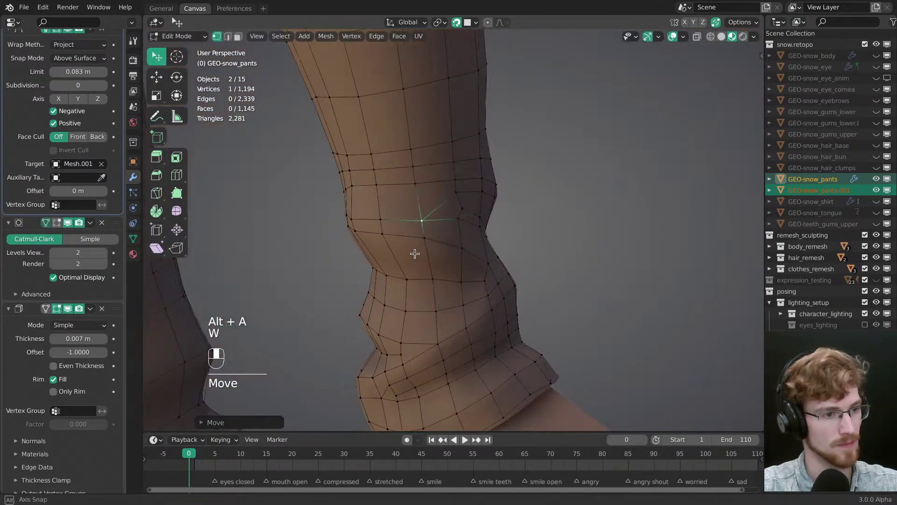
{"action": "middle_click_drag", "start_coordinate": [415, 253], "coordinate": [448, 234]}
{"action": "key", "text": "alt+a"}
{"action": "left_click", "coordinate": [422, 232]}
{"action": "left_click_drag", "start_coordinate": [423, 232], "coordinate": [393, 237]}
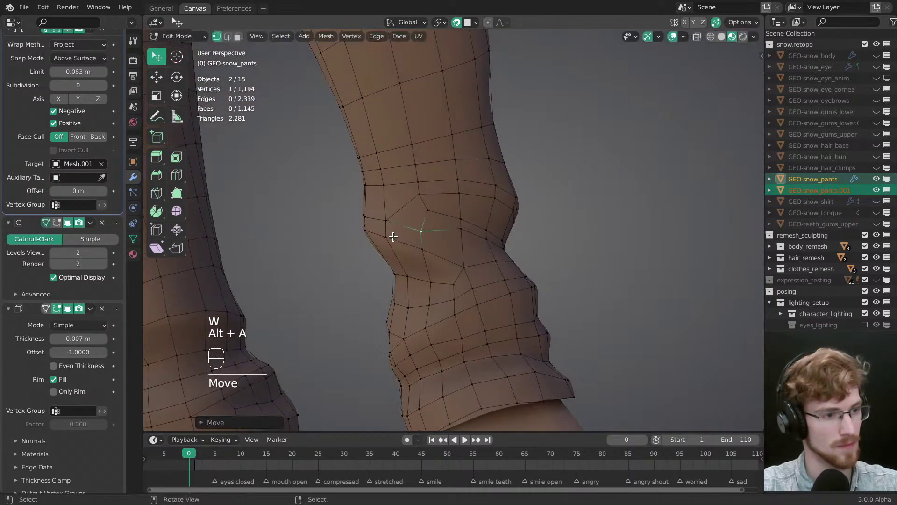
{"action": "middle_click_drag", "start_coordinate": [393, 237], "coordinate": [453, 217]}
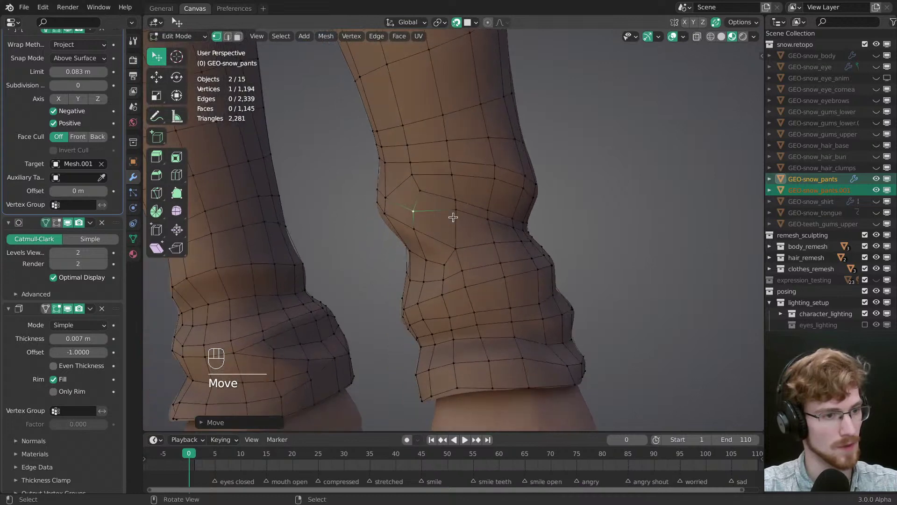
{"action": "left_click_drag", "start_coordinate": [455, 212], "coordinate": [489, 226]}
{"action": "left_click_drag", "start_coordinate": [488, 215], "coordinate": [487, 214]}
{"action": "middle_click_drag", "start_coordinate": [487, 214], "coordinate": [434, 206]}
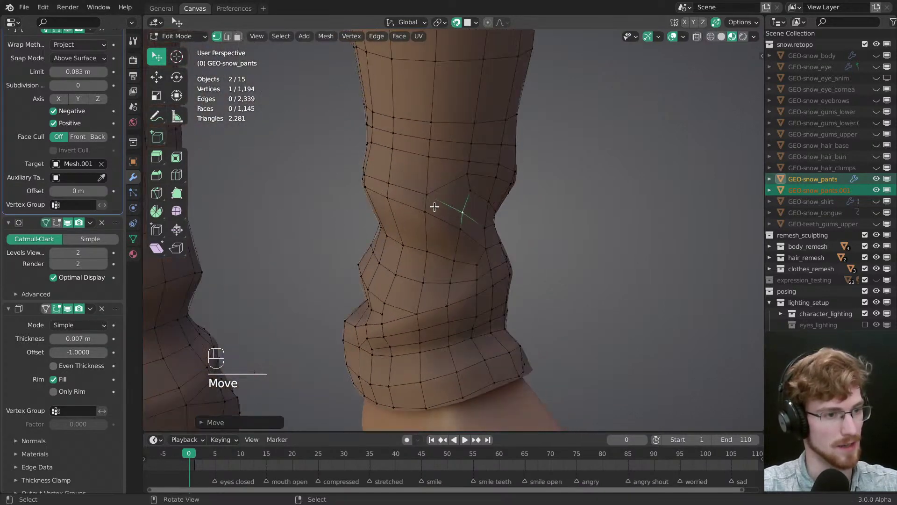
Step: Select the closely spaced vertex pairs on the side of the upper fold and move them to even out the edge rows
{"action": "scroll", "coordinate": [391, 217], "scroll_direction": "up", "scroll_amount": 5}
{"action": "scroll", "coordinate": [402, 270], "scroll_direction": "down", "scroll_amount": 6}
{"action": "middle_click_drag", "start_coordinate": [402, 270], "coordinate": [420, 194], "text": "shift"}
{"action": "left_click", "coordinate": [414, 193]}
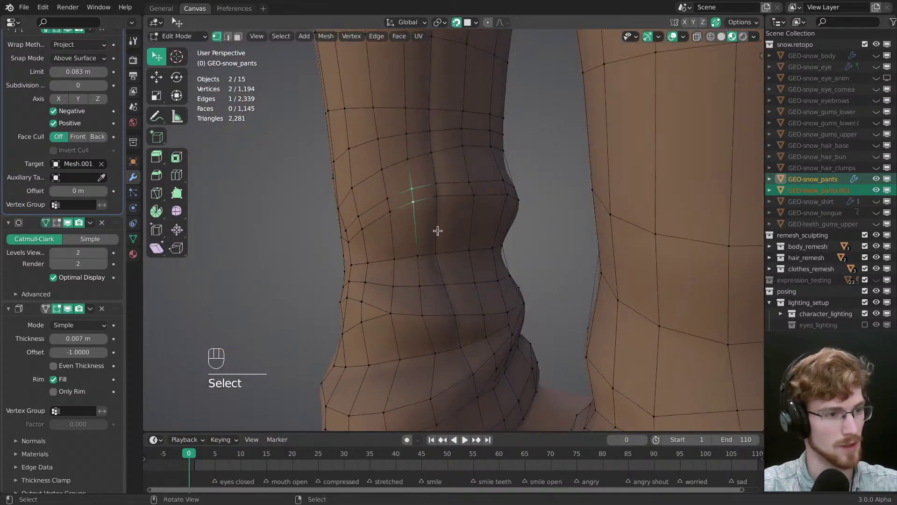
{"action": "key", "text": "g"}
{"action": "key", "text": "alt+a"}
{"action": "key", "text": "g"}
{"action": "left_click", "coordinate": [410, 253]}
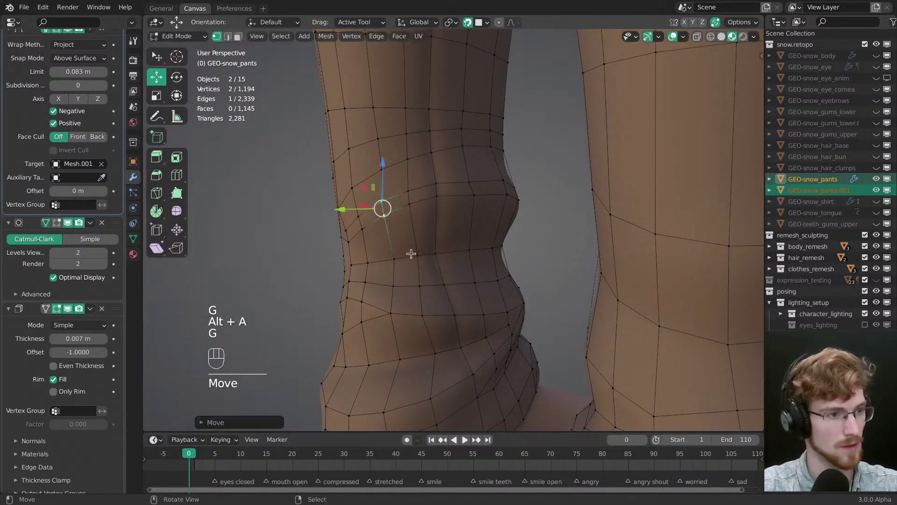
{"action": "key", "text": "alt+a"}
Step: Nudge the remaining uneven vertices around the upper ankle fold into line with their neighbouring edges
{"action": "middle_click_drag", "start_coordinate": [411, 253], "coordinate": [438, 188]}
{"action": "key", "text": "w"}
{"action": "left_click_drag", "start_coordinate": [439, 188], "coordinate": [436, 184]}
{"action": "key", "text": "alt+a"}
{"action": "middle_click_drag", "start_coordinate": [437, 184], "coordinate": [454, 218]}
{"action": "left_click_drag", "start_coordinate": [454, 218], "coordinate": [457, 225]}
{"action": "left_click_drag", "start_coordinate": [457, 230], "coordinate": [456, 235]}
{"action": "middle_click_drag", "start_coordinate": [456, 235], "coordinate": [466, 219]}
Step: Select the edge path running around the crease directly below the upper ankle fold
{"action": "left_click", "coordinate": [395, 206]}
{"action": "scroll", "coordinate": [396, 208], "scroll_direction": "up", "scroll_amount": 4}
{"action": "scroll", "coordinate": [388, 229], "scroll_direction": "down", "scroll_amount": 5}
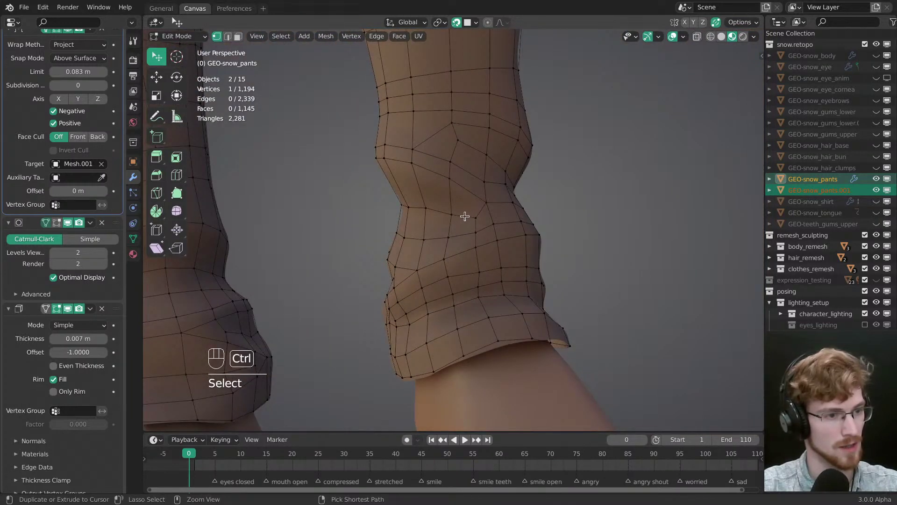
{"action": "left_click", "coordinate": [474, 214], "text": "ctrl"}
{"action": "key", "text": "ctrl+b"}
{"action": "left_click", "coordinate": [454, 239]}
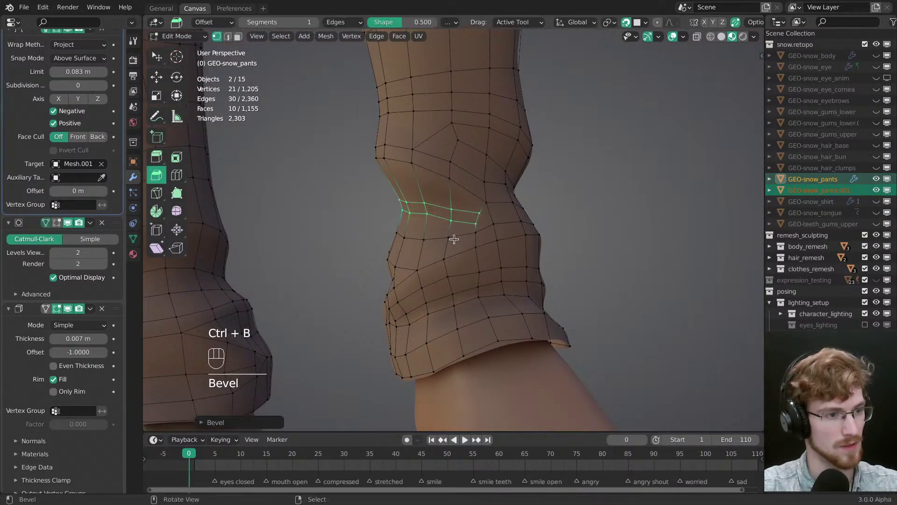
{"action": "middle_click_drag", "start_coordinate": [454, 240], "coordinate": [499, 242]}
{"action": "key", "text": "ctrl+z"}
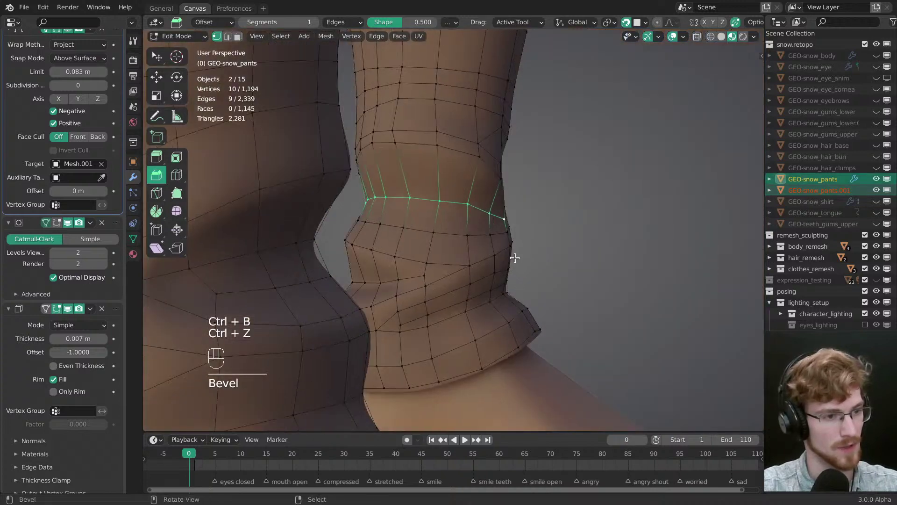
Step: Bevel the selected crease edge path into a narrow strip of faces
{"action": "key", "text": "ctrl+b"}
{"action": "left_click_drag", "start_coordinate": [519, 265], "coordinate": [518, 264], "text": "shift"}
{"action": "key", "text": "alt+a"}
Step: Move the vertices at the ends of the new bevelled strip to blend it into the surrounding topology
{"action": "middle_click_drag", "start_coordinate": [517, 263], "coordinate": [467, 218]}
{"action": "key", "text": "w"}
{"action": "left_click_drag", "start_coordinate": [462, 213], "coordinate": [465, 200]}
{"action": "middle_click_drag", "start_coordinate": [464, 199], "coordinate": [510, 242]}
{"action": "left_click", "coordinate": [507, 243]}
{"action": "key", "text": "g"}
{"action": "left_click_drag", "start_coordinate": [507, 242], "coordinate": [483, 243]}
{"action": "key", "text": "alt+a"}
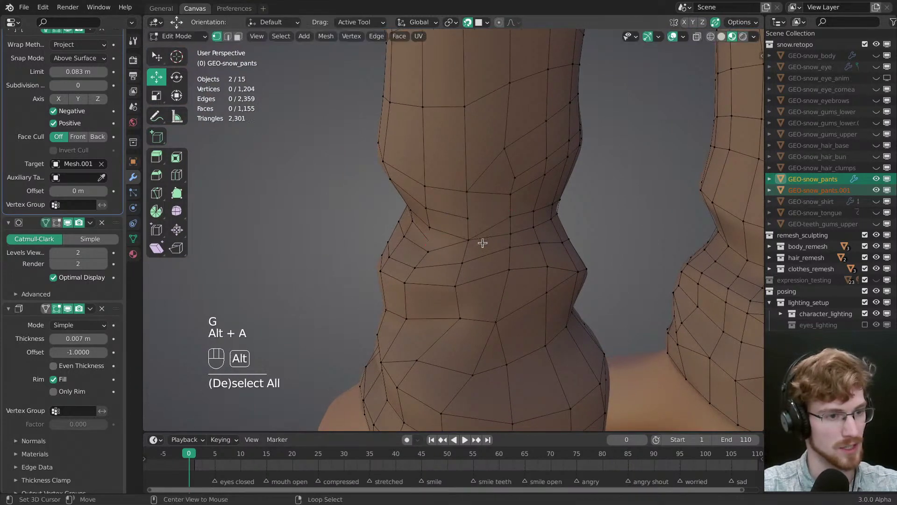
Step: Connect two vertices across the face at the end of the crease strip and dissolve the adjoining edge to redirect the flow
{"action": "middle_click_drag", "start_coordinate": [514, 236], "coordinate": [528, 237]}
{"action": "key", "text": "h"}
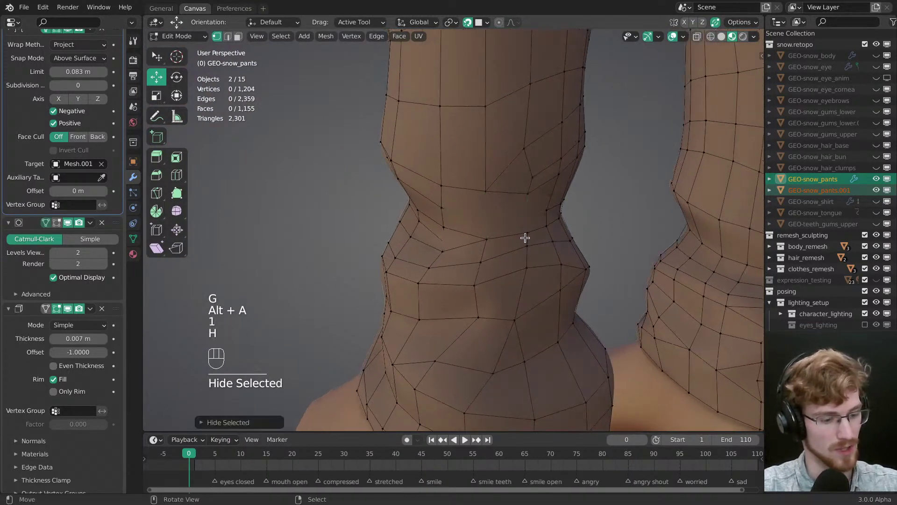
{"action": "key", "text": "ctrl+z"}
{"action": "key", "text": "alt+a"}
{"action": "key", "text": "2"}
{"action": "left_click", "coordinate": [511, 225]}
{"action": "key", "text": "ctrl+x"}
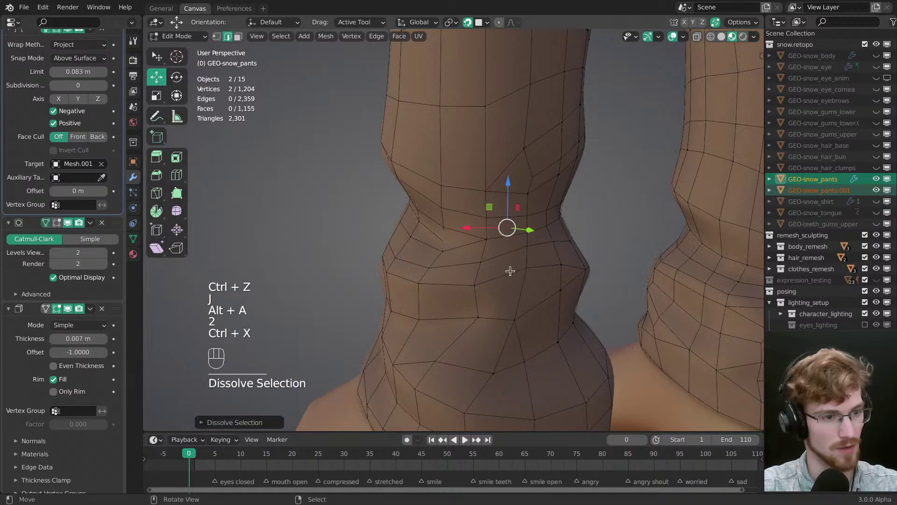
{"action": "middle_click_drag", "start_coordinate": [509, 271], "coordinate": [438, 215]}
{"action": "key", "text": "alt+a"}
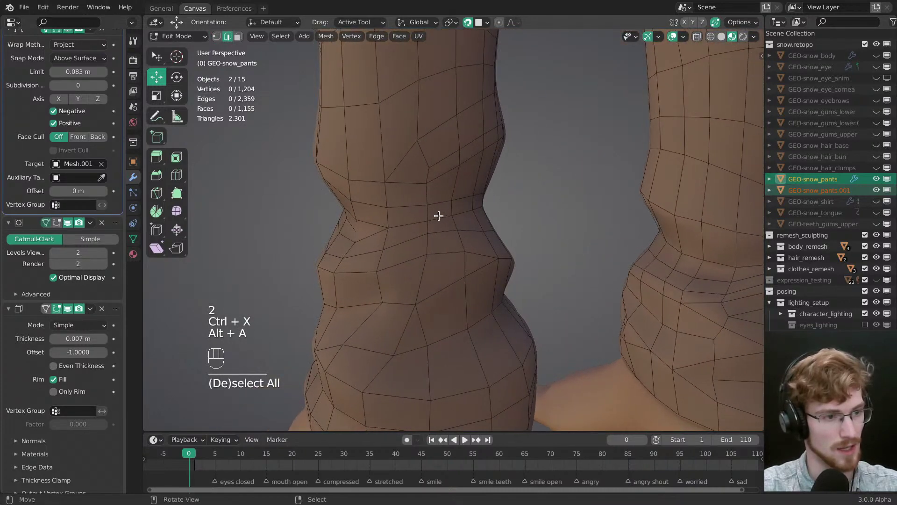
{"action": "key", "text": "1"}
{"action": "key", "text": "w"}
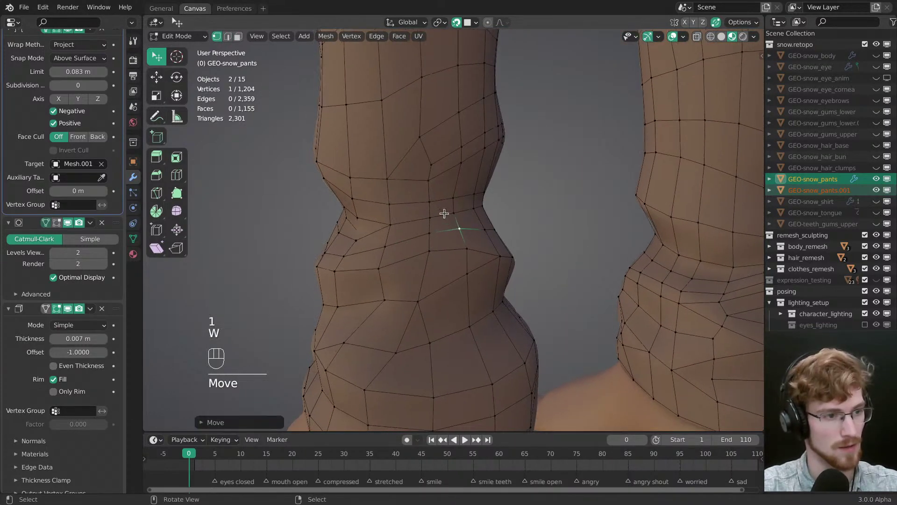
Step: Select several edge loops around the ankle crease and upper fold to check how they run around the leg
{"action": "key", "text": "2"}
{"action": "left_click", "coordinate": [453, 221], "text": "alt"}
{"action": "middle_click_drag", "start_coordinate": [454, 221], "coordinate": [415, 203]}
{"action": "left_click", "coordinate": [415, 203], "text": "alt"}
{"action": "left_click", "coordinate": [428, 201], "text": "alt"}
{"action": "left_click", "coordinate": [451, 133], "text": "alt"}
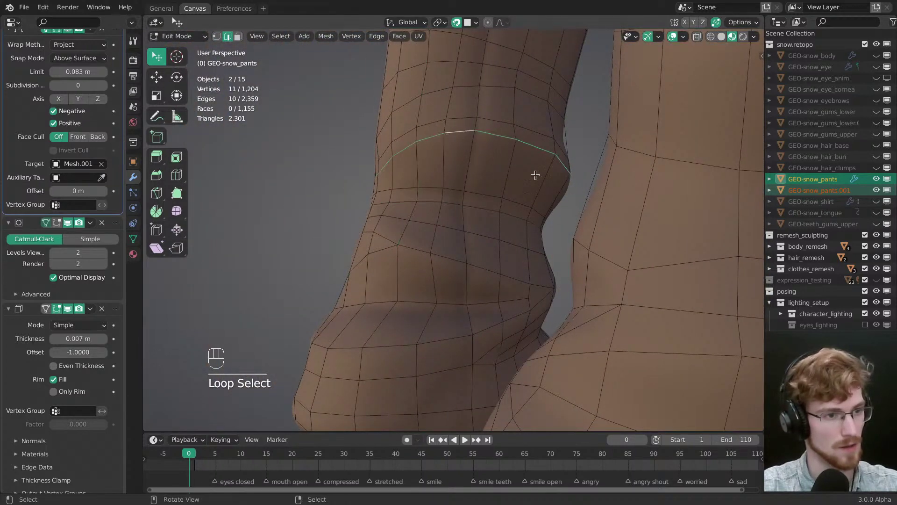
{"action": "middle_click_drag", "start_coordinate": [535, 175], "coordinate": [458, 233]}
{"action": "key", "text": "alt+a"}
Step: Reposition individual vertices around the ankle crease and on the diagonal fold above it to smooth the edge flow
{"action": "key", "text": "1"}
{"action": "key", "text": "w"}
{"action": "left_click_drag", "start_coordinate": [458, 232], "coordinate": [456, 232]}
{"action": "middle_click_drag", "start_coordinate": [457, 232], "coordinate": [528, 229]}
{"action": "left_click_drag", "start_coordinate": [537, 236], "coordinate": [541, 236]}
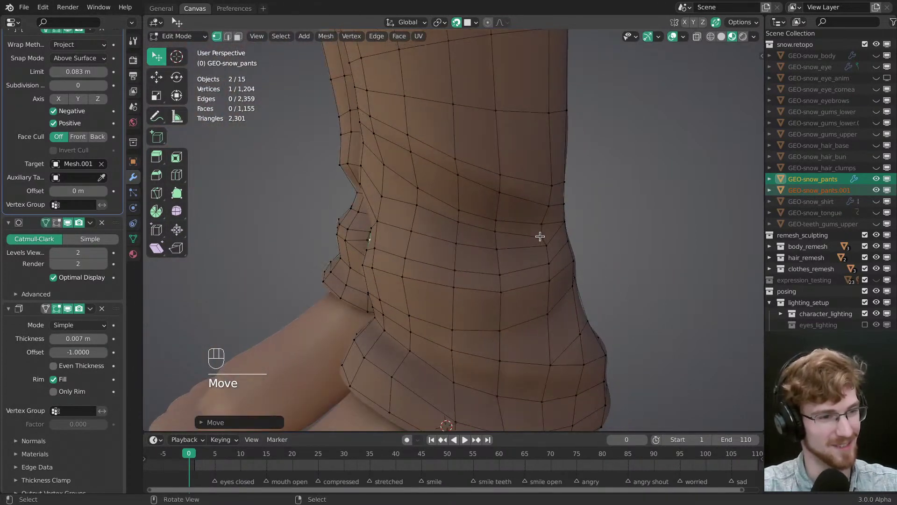
{"action": "middle_click_drag", "start_coordinate": [479, 233], "coordinate": [477, 208]}
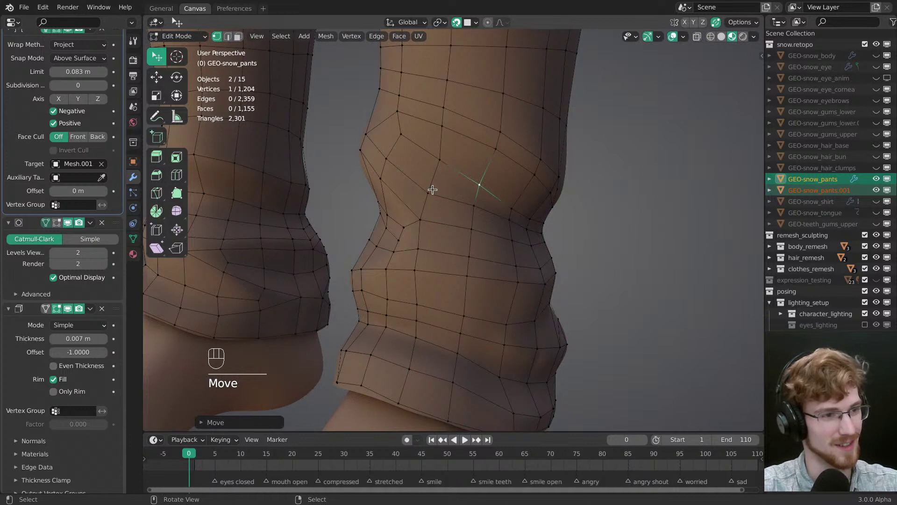
{"action": "left_click", "coordinate": [475, 190]}
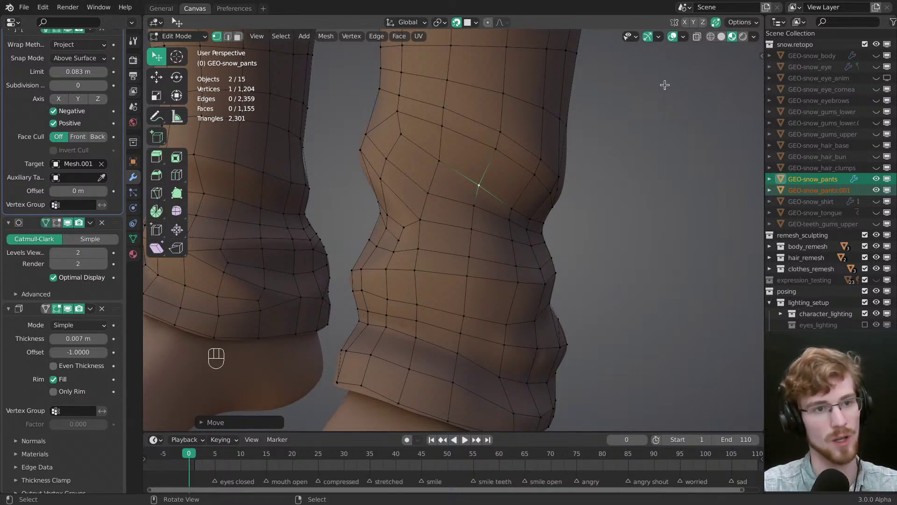
Step: Toggle the Hidden Wire overlay off and on to compare how the pants' mesh displays
{"action": "left_click", "coordinate": [683, 37]}
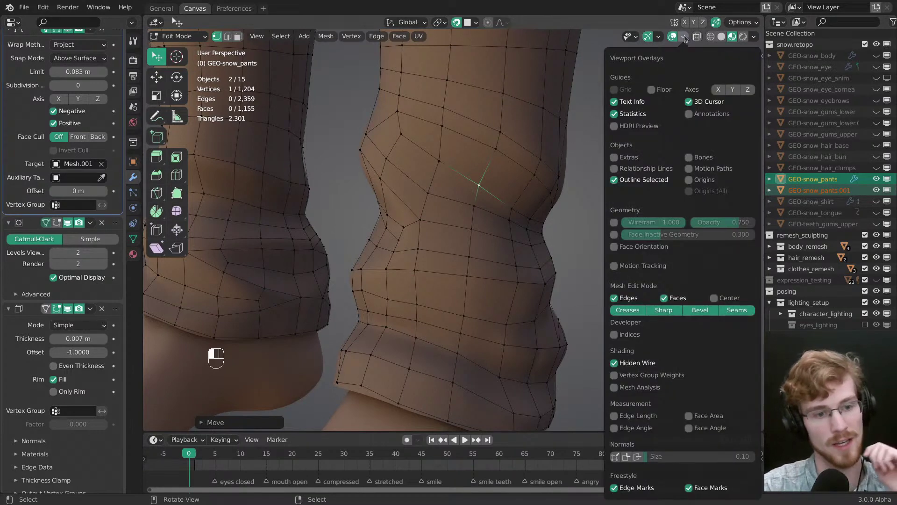
{"action": "left_click", "coordinate": [614, 363]}
{"action": "left_click", "coordinate": [614, 363]}
{"action": "left_click", "coordinate": [614, 363]}
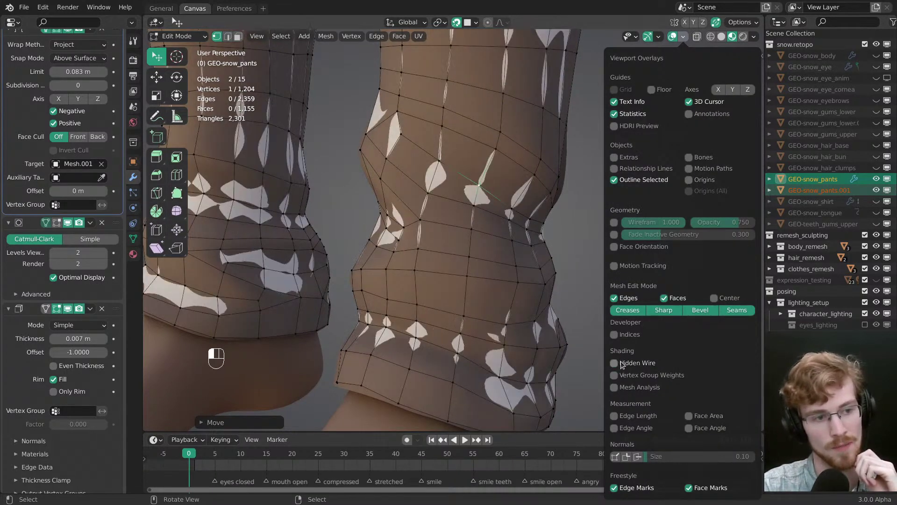
{"action": "left_click", "coordinate": [614, 363]}
Step: Compare the mesh in Solid shading with Hidden Wire off and on, and return to Material Preview
{"action": "key", "text": "z"}
{"action": "scroll", "coordinate": [453, 283], "scroll_direction": "down", "scroll_amount": 3}
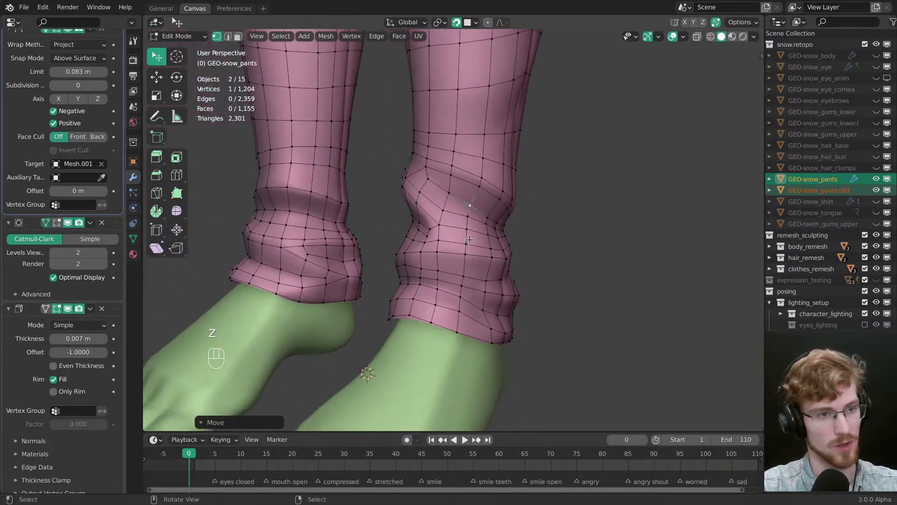
{"action": "left_click", "coordinate": [684, 37]}
{"action": "left_click", "coordinate": [618, 351]}
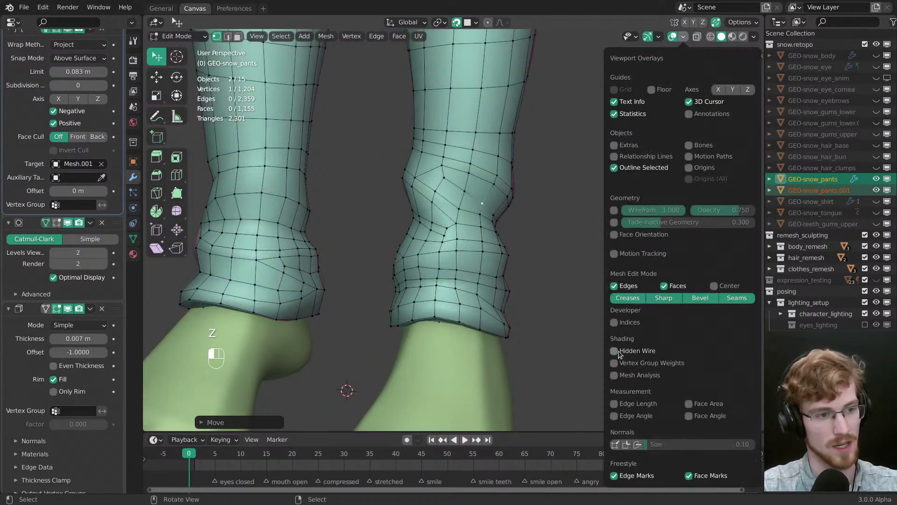
{"action": "left_click", "coordinate": [618, 350]}
{"action": "left_click", "coordinate": [619, 351]}
{"action": "left_click", "coordinate": [619, 351]}
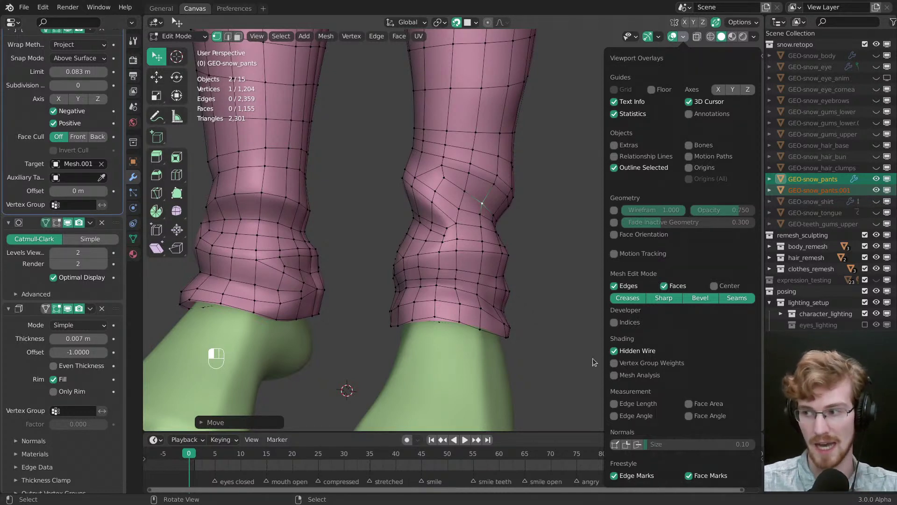
{"action": "mouse_move", "coordinate": [402, 255]}
{"action": "middle_mouse_down"}
{"action": "mouse_move", "coordinate": [423, 252]}
{"action": "mouse_move", "coordinate": [425, 231]}
{"action": "mouse_move", "coordinate": [504, 299]}
{"action": "middle_mouse_up"}
{"action": "key", "text": "z"}
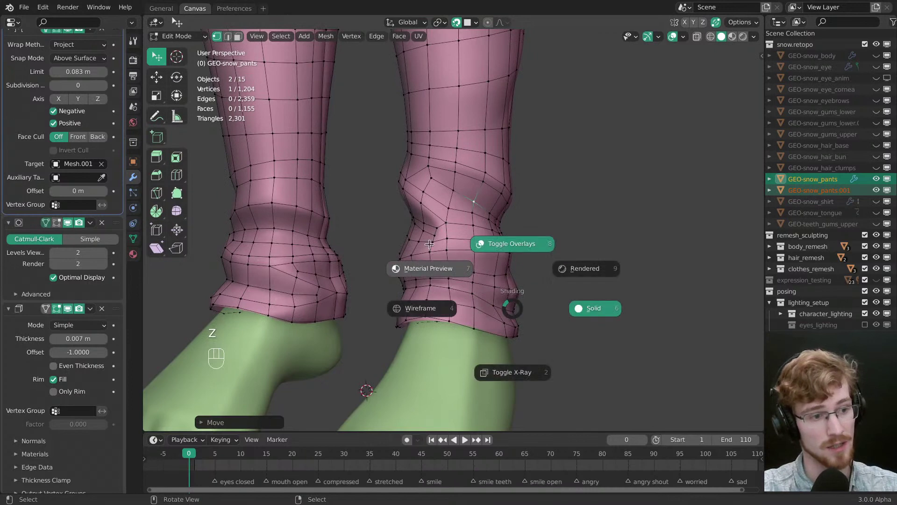
{"action": "left_click", "coordinate": [427, 243]}
Step: Reposition individual vertices along the crease beneath the diagonal fold on the lower leg
{"action": "middle_click_drag", "start_coordinate": [437, 244], "coordinate": [448, 224], "text": "ctrl"}
{"action": "left_click_drag", "start_coordinate": [452, 227], "coordinate": [449, 231]}
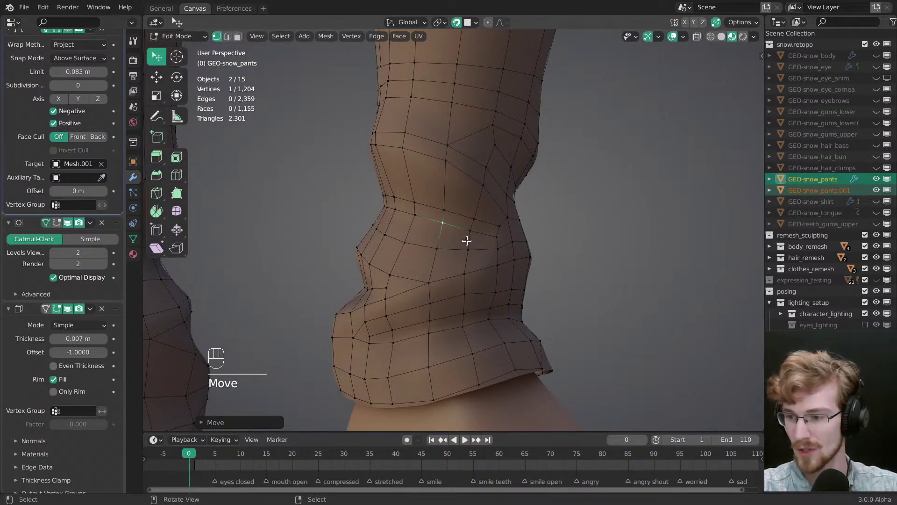
{"action": "middle_click_drag", "start_coordinate": [466, 240], "coordinate": [449, 230]}
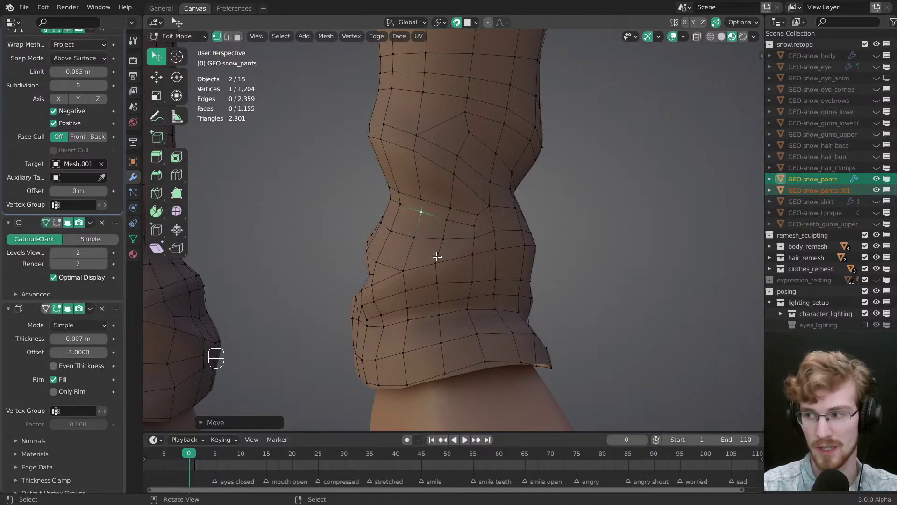
{"action": "middle_click_drag", "start_coordinate": [480, 257], "coordinate": [466, 242]}
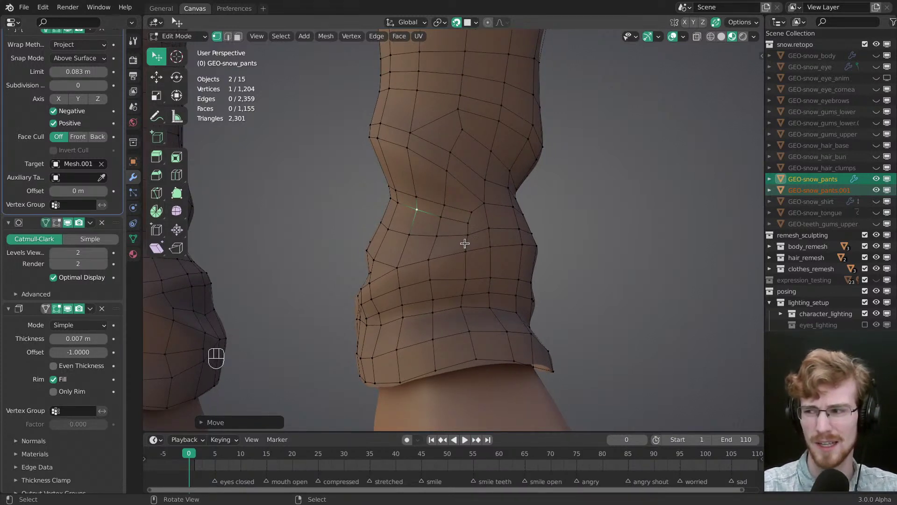
{"action": "middle_click_drag", "start_coordinate": [469, 238], "coordinate": [479, 212], "text": "ctrl"}
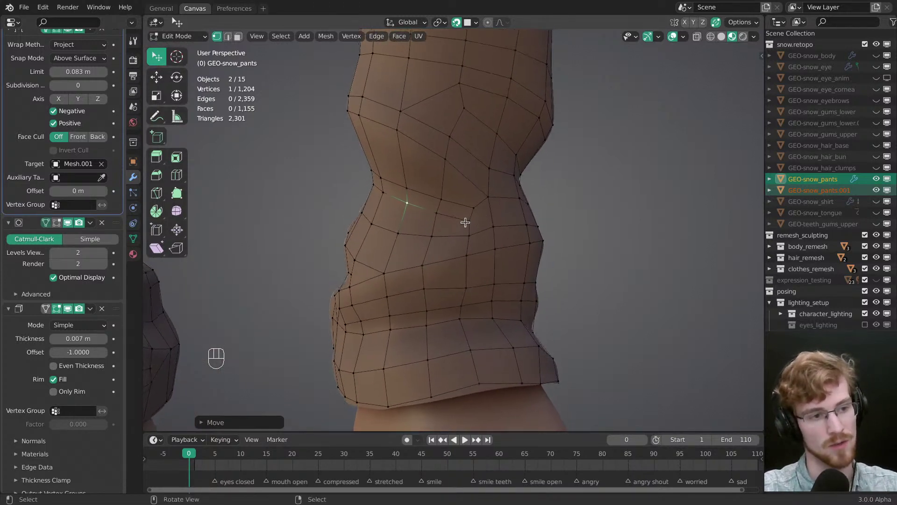
{"action": "left_click_drag", "start_coordinate": [404, 203], "coordinate": [470, 226]}
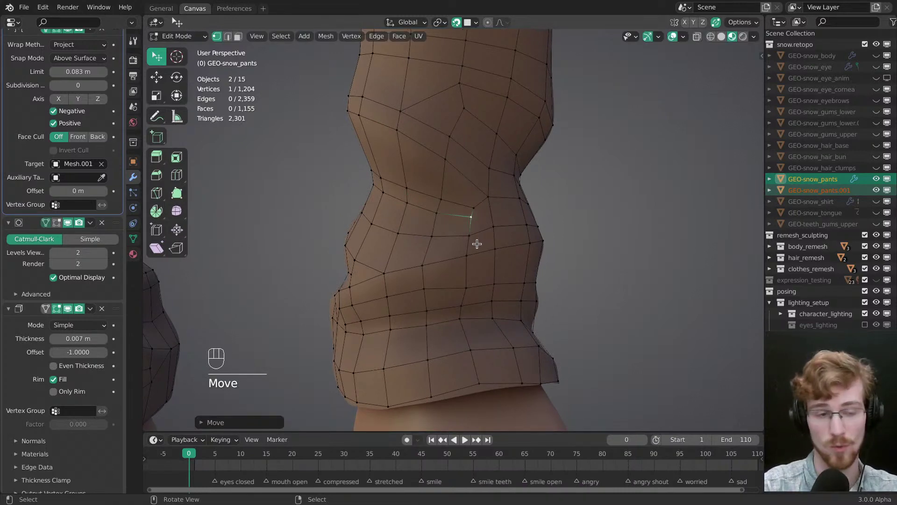
Step: Preview loop cuts around the lower leg and fold to examine how the face loops run
{"action": "middle_click_drag", "start_coordinate": [471, 221], "coordinate": [423, 206]}
{"action": "key", "text": "ctrl+r"}
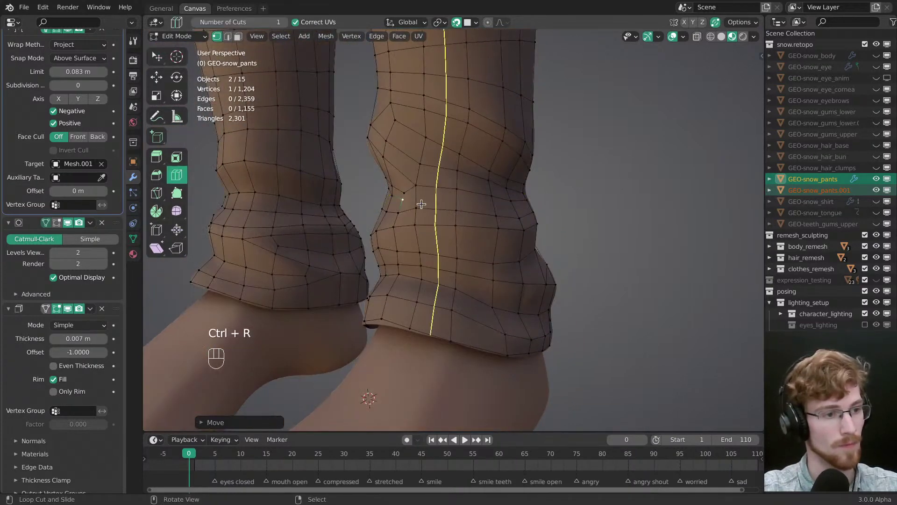
{"action": "scroll", "coordinate": [477, 214], "scroll_direction": "up", "scroll_amount": 3}
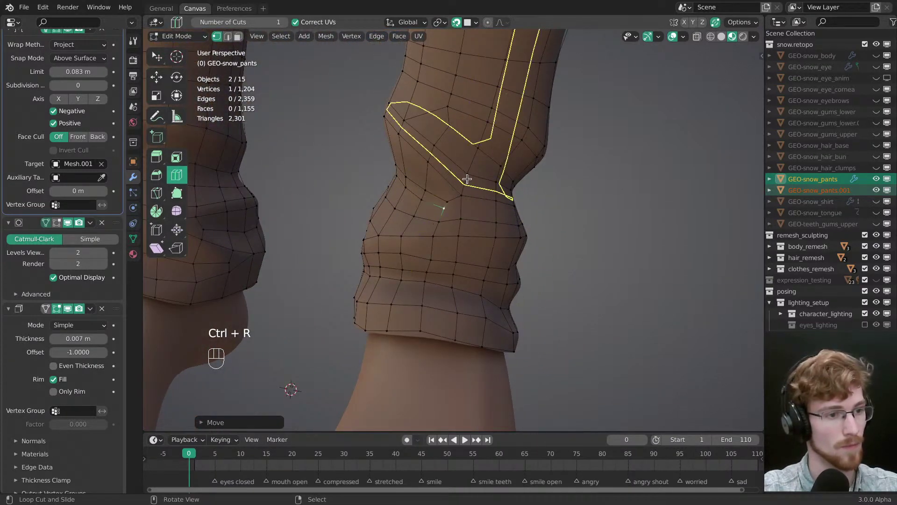
{"action": "key", "text": "Escape"}
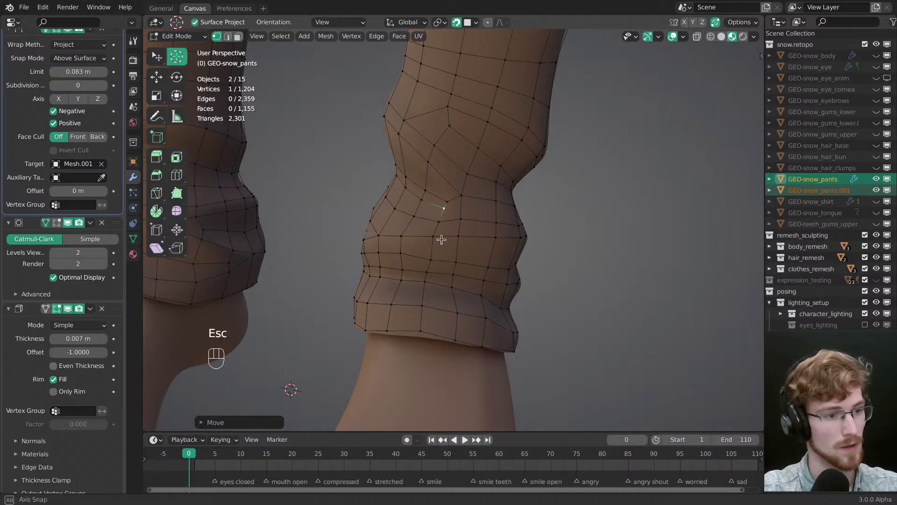
{"action": "key", "text": "alt+a"}
Step: Move the vertices along the ankle crease from the front around the side to even out their spacing
{"action": "middle_click_drag", "start_coordinate": [441, 240], "coordinate": [437, 215]}
{"action": "key", "text": "w"}
{"action": "left_click_drag", "start_coordinate": [437, 214], "coordinate": [411, 209]}
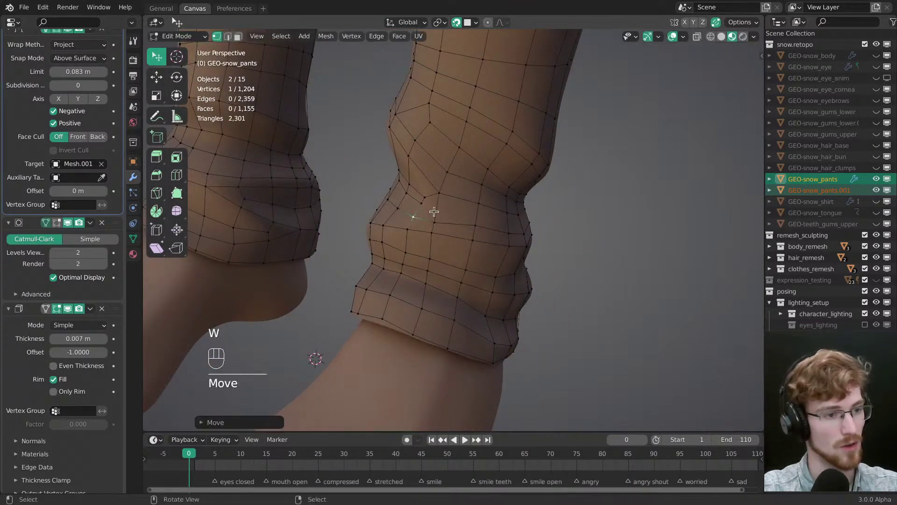
{"action": "middle_click_drag", "start_coordinate": [426, 209], "coordinate": [443, 225]}
{"action": "left_click_drag", "start_coordinate": [389, 211], "coordinate": [440, 221]}
{"action": "middle_click_drag", "start_coordinate": [484, 230], "coordinate": [475, 220]}
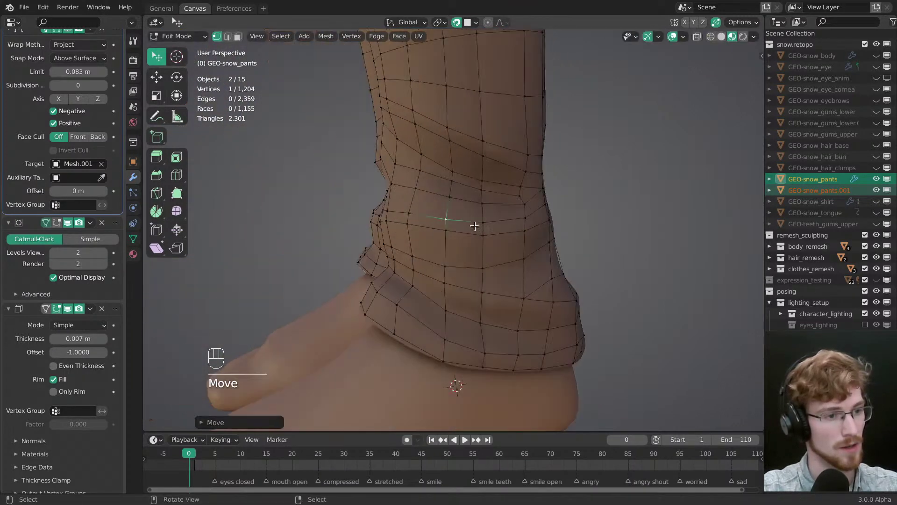
{"action": "left_click_drag", "start_coordinate": [509, 215], "coordinate": [501, 218]}
{"action": "middle_click_drag", "start_coordinate": [494, 234], "coordinate": [425, 231]}
{"action": "left_click_drag", "start_coordinate": [488, 218], "coordinate": [487, 225]}
{"action": "middle_click_drag", "start_coordinate": [489, 236], "coordinate": [437, 243]}
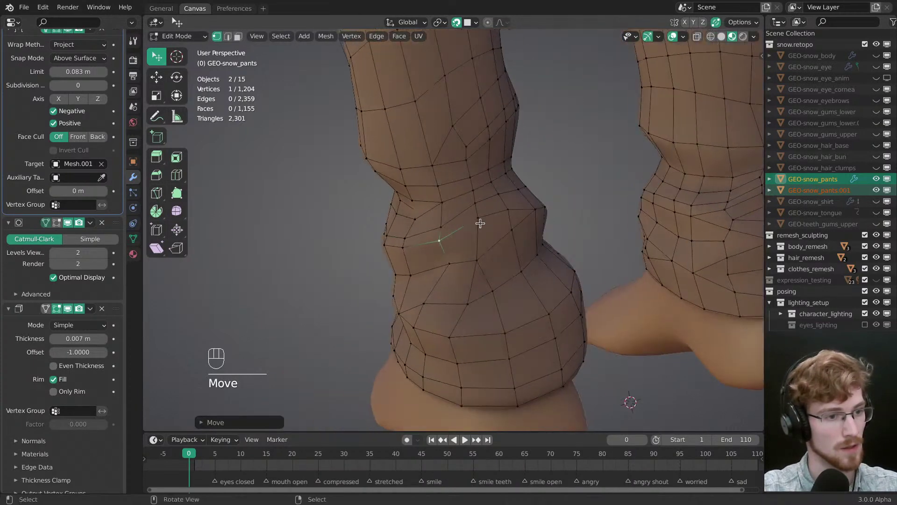
Step: Connect two vertices across the face at the end of the crease strip to add an edge
{"action": "middle_click_drag", "start_coordinate": [502, 212], "coordinate": [430, 204]}
{"action": "key", "text": "2"}
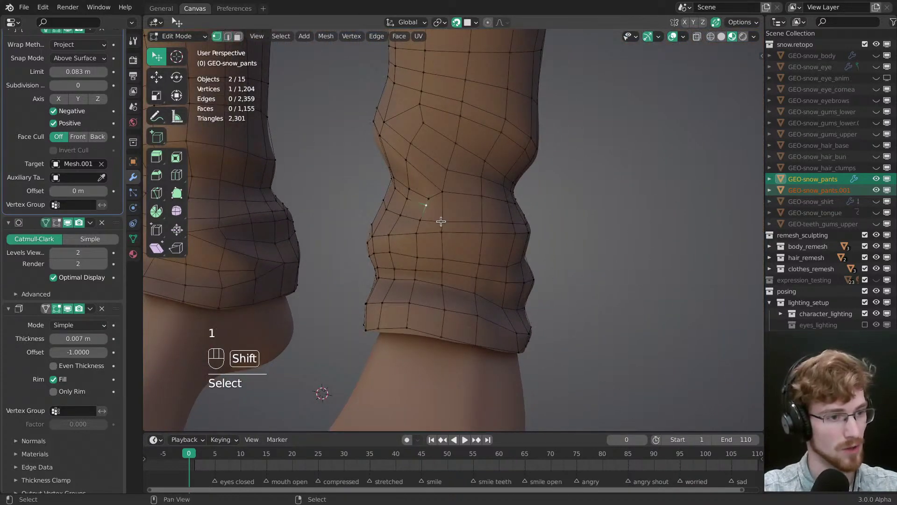
{"action": "key", "text": "alt+a"}
{"action": "middle_click_drag", "start_coordinate": [459, 231], "coordinate": [494, 248]}
{"action": "mouse_move", "coordinate": [438, 286]}
{"action": "middle_mouse_down"}
{"action": "mouse_move", "coordinate": [537, 387]}
{"action": "mouse_move", "coordinate": [566, 236]}
{"action": "mouse_move", "coordinate": [603, 236]}
{"action": "mouse_move", "coordinate": [456, 273]}
{"action": "mouse_move", "coordinate": [549, 293]}
{"action": "mouse_move", "coordinate": [482, 289]}
{"action": "mouse_move", "coordinate": [436, 300]}
{"action": "mouse_move", "coordinate": [422, 295]}
{"action": "mouse_move", "coordinate": [438, 270]}
{"action": "middle_mouse_up"}
{"action": "key", "text": "alt+a"}
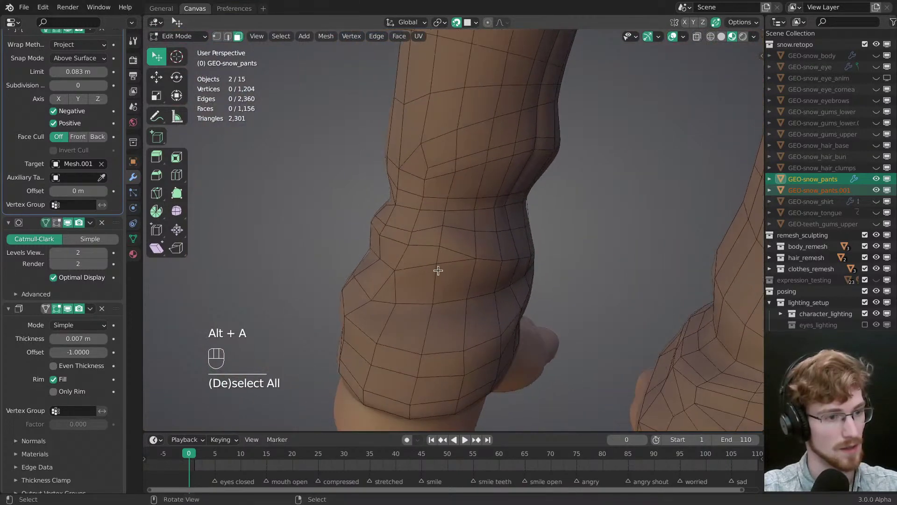
Step: Try connecting two vertices diagonally across the face at the back of the ankle crease
{"action": "left_click_drag", "start_coordinate": [440, 247], "coordinate": [441, 237]}
{"action": "key", "text": "alt+a"}
{"action": "middle_click_drag", "start_coordinate": [440, 237], "coordinate": [494, 243]}
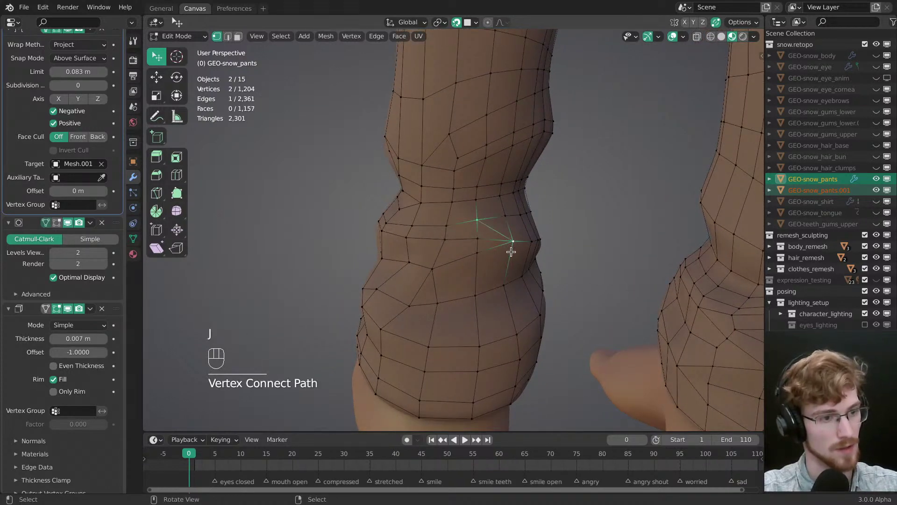
{"action": "middle_click_drag", "start_coordinate": [499, 250], "coordinate": [506, 245]}
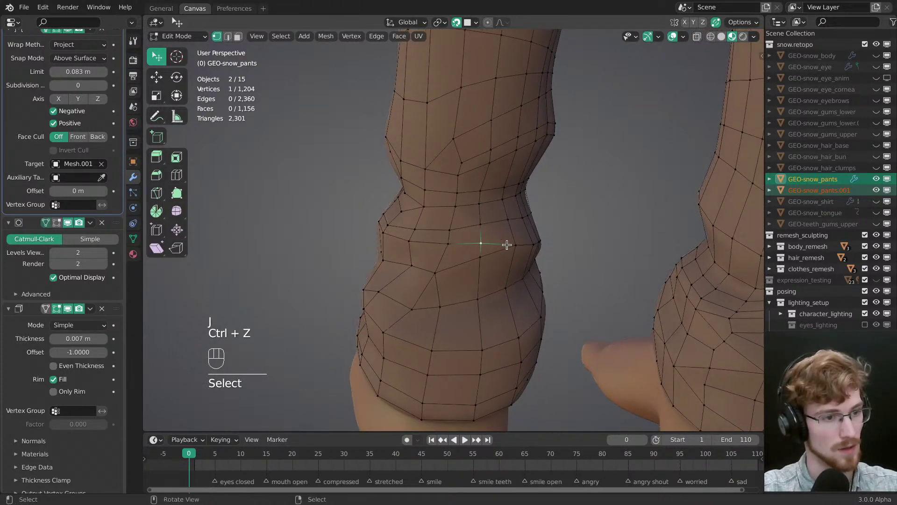
Step: Dissolve the adjoining edge beside the new diagonal connection behind the ankle and reposition the nearby crease vertex
{"action": "key", "text": "alt+a"}
{"action": "key", "text": "w"}
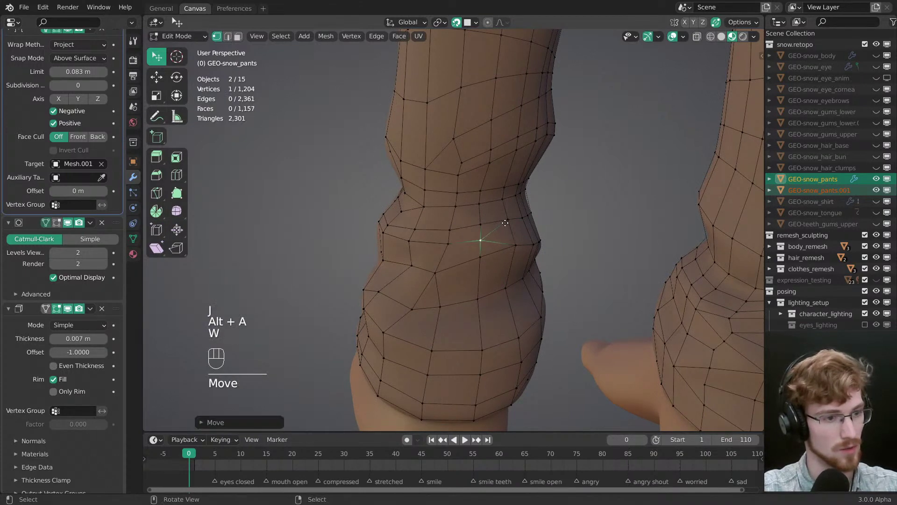
{"action": "key", "text": "2"}
{"action": "key", "text": "ctrl+x"}
{"action": "key", "text": "alt+a"}
{"action": "key", "text": "1"}
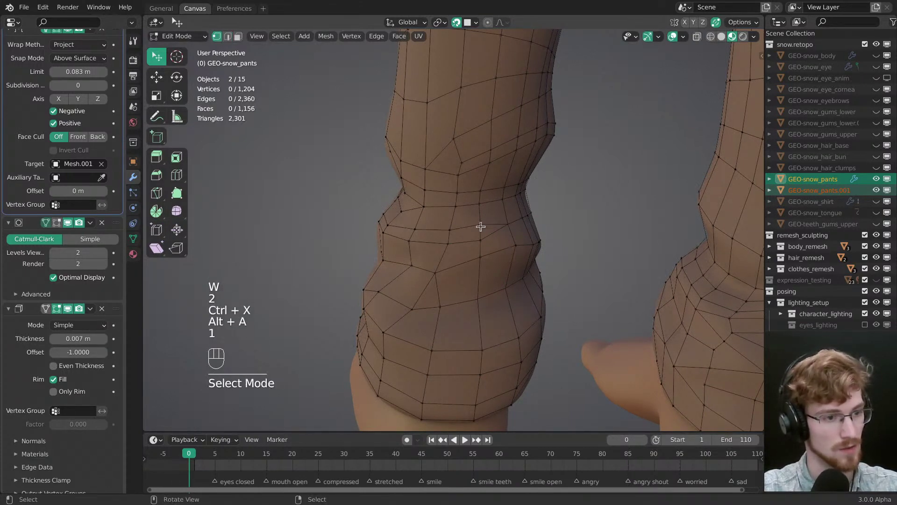
{"action": "left_click_drag", "start_coordinate": [480, 220], "coordinate": [505, 223]}
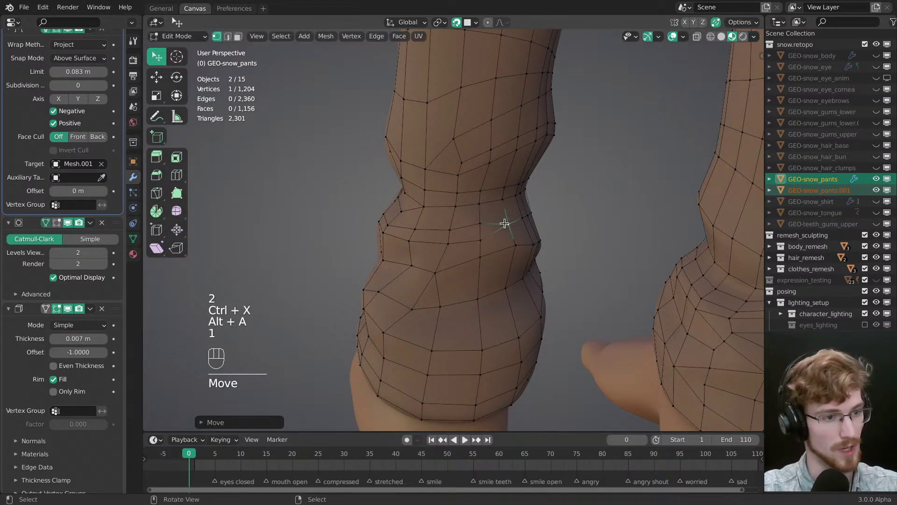
Step: Select the loops behind the ankle and preview a loop cut to check the redirected edge flow
{"action": "mouse_move", "coordinate": [504, 223]}
{"action": "middle_mouse_down"}
{"action": "mouse_move", "coordinate": [506, 252]}
{"action": "mouse_move", "coordinate": [513, 212]}
{"action": "middle_mouse_up"}
{"action": "left_click", "coordinate": [516, 230], "text": "alt"}
{"action": "left_click", "coordinate": [512, 213], "text": "alt+shift"}
{"action": "mouse_move", "coordinate": [488, 258]}
{"action": "middle_mouse_down"}
{"action": "mouse_move", "coordinate": [397, 386]}
{"action": "mouse_move", "coordinate": [699, 304]}
{"action": "mouse_move", "coordinate": [458, 290]}
{"action": "mouse_move", "coordinate": [488, 243]}
{"action": "mouse_move", "coordinate": [484, 249]}
{"action": "middle_mouse_up"}
{"action": "key", "text": "ctrl+r"}
{"action": "key", "text": "Escape"}
{"action": "key", "text": "3"}
{"action": "left_click", "coordinate": [530, 230]}
{"action": "middle_click_drag", "start_coordinate": [530, 230], "coordinate": [369, 223]}
{"action": "left_click", "coordinate": [428, 218], "text": "ctrl"}
{"action": "right_click", "coordinate": [433, 220]}
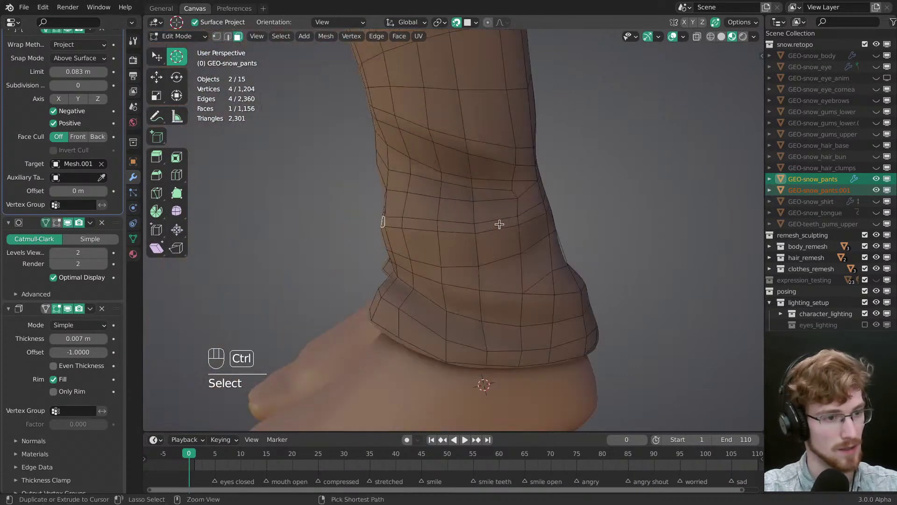
{"action": "right_click", "coordinate": [498, 224], "text": "ctrl"}
{"action": "middle_click_drag", "start_coordinate": [499, 225], "coordinate": [390, 267]}
{"action": "key", "text": "x"}
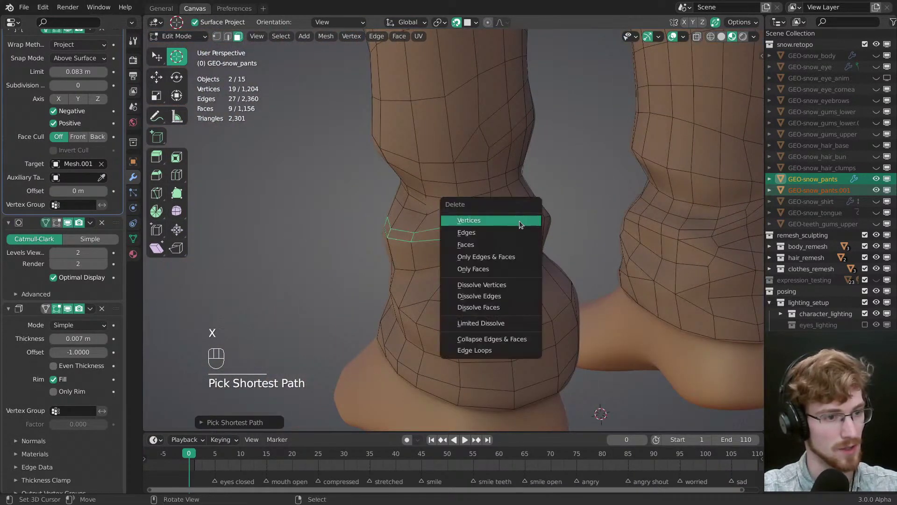
{"action": "middle_click_drag", "start_coordinate": [497, 233], "coordinate": [749, 254]}
{"action": "key", "text": "alt+a"}
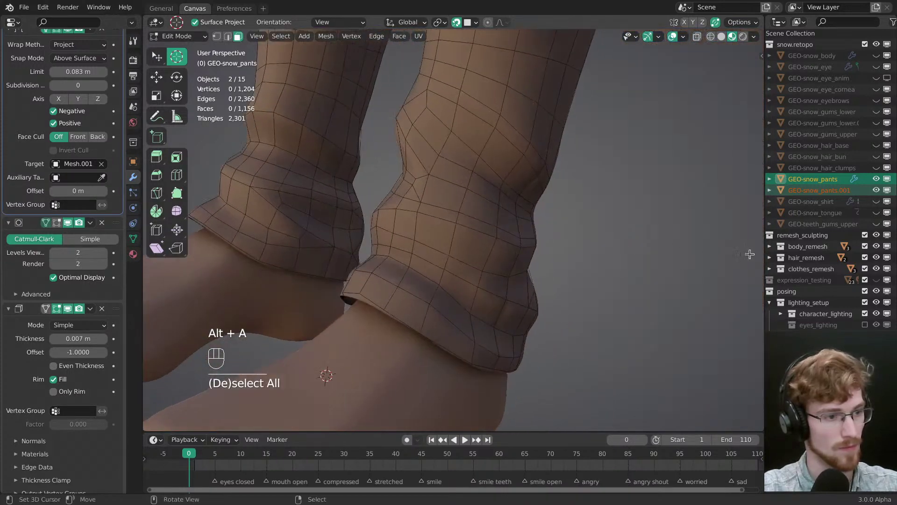
Step: Select the vertex path along the ankle crease from the front around the back of the leg and dissolve that partial edge loop
{"action": "middle_click_drag", "start_coordinate": [435, 217], "coordinate": [436, 226]}
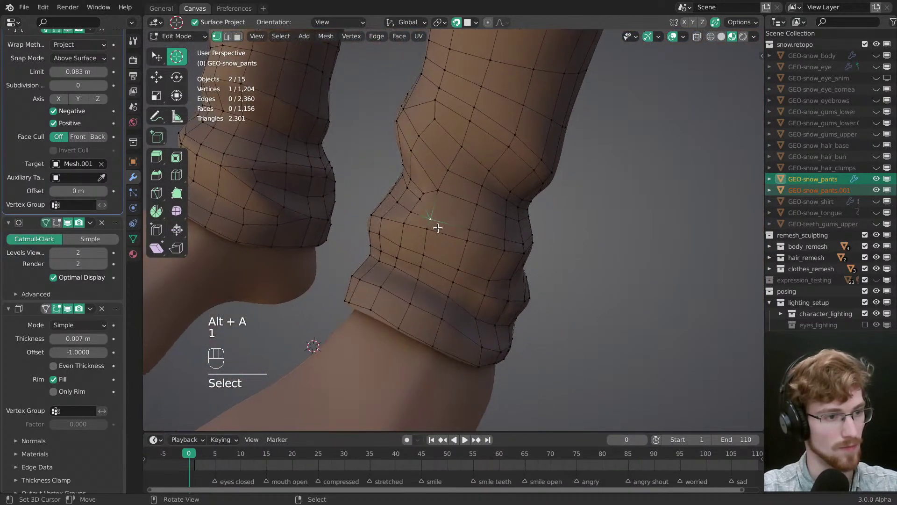
{"action": "middle_click_drag", "start_coordinate": [588, 264], "coordinate": [515, 195]}
{"action": "left_click", "coordinate": [458, 208], "text": "ctrl"}
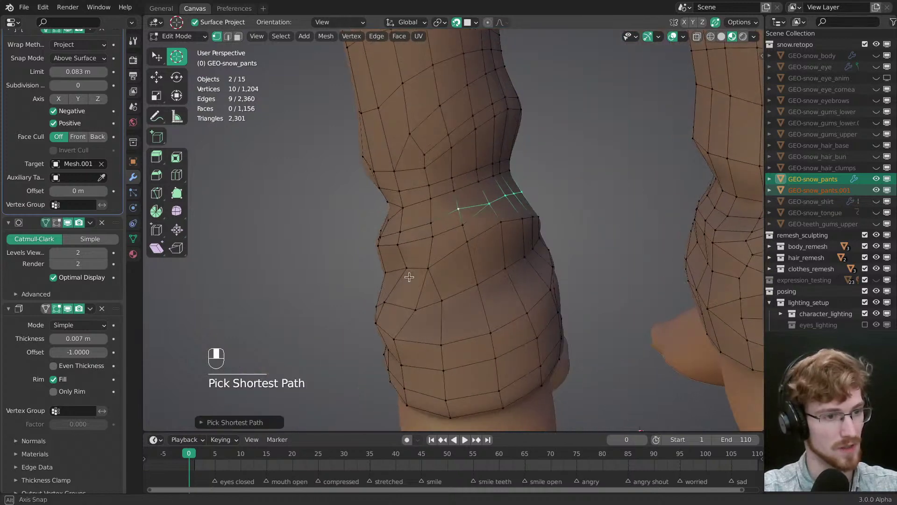
{"action": "right_click", "coordinate": [456, 206]}
{"action": "middle_click_drag", "start_coordinate": [455, 206], "coordinate": [542, 227]}
{"action": "right_click", "coordinate": [444, 244], "text": "ctrl"}
{"action": "middle_click_drag", "start_coordinate": [447, 244], "coordinate": [533, 237]}
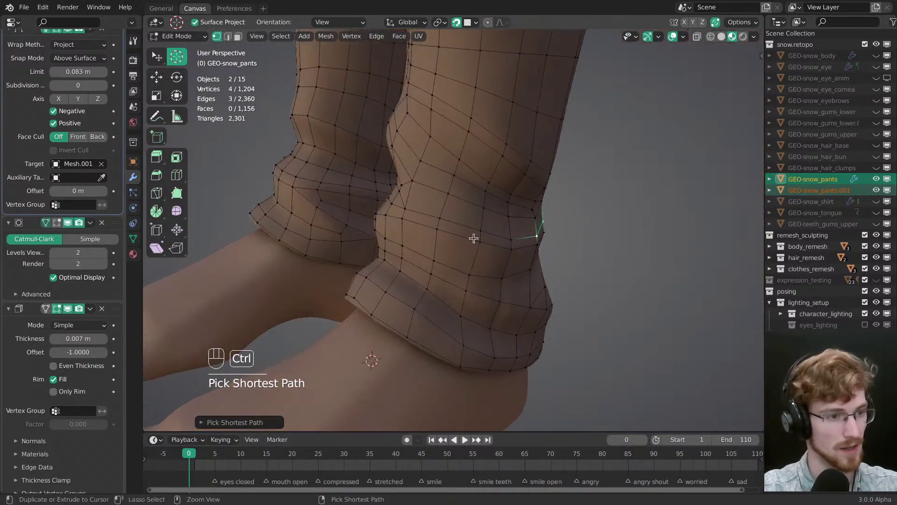
{"action": "middle_click_drag", "start_coordinate": [438, 238], "coordinate": [482, 233]}
{"action": "key", "text": "g"}
{"action": "left_click_drag", "start_coordinate": [479, 232], "coordinate": [437, 271]}
{"action": "key", "text": "alt+a"}
{"action": "middle_click_drag", "start_coordinate": [437, 272], "coordinate": [463, 237]}
{"action": "key", "text": "ctrl+x"}
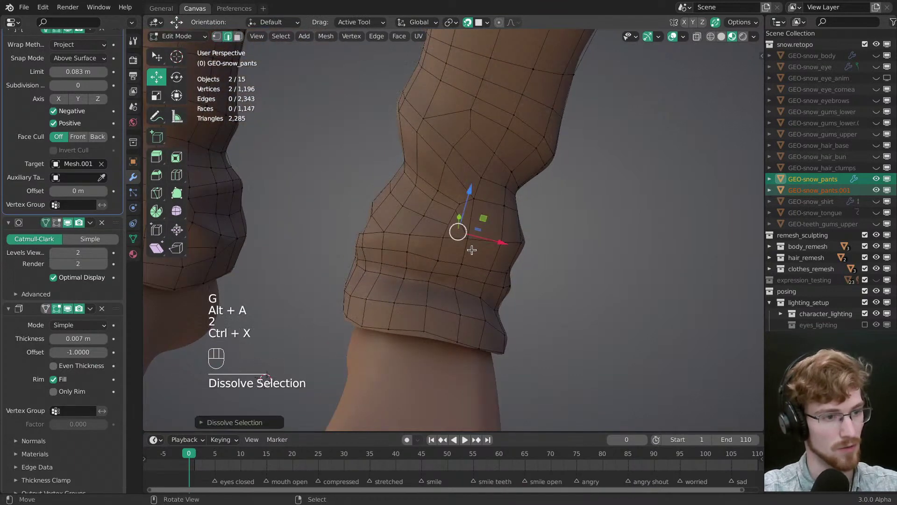
Step: Reposition the vertices at the front end of the dissolved loop to smooth the remaining topology
{"action": "key", "text": "alt+a"}
{"action": "key", "text": "1"}
{"action": "key", "text": "w"}
{"action": "left_click", "coordinate": [445, 223]}
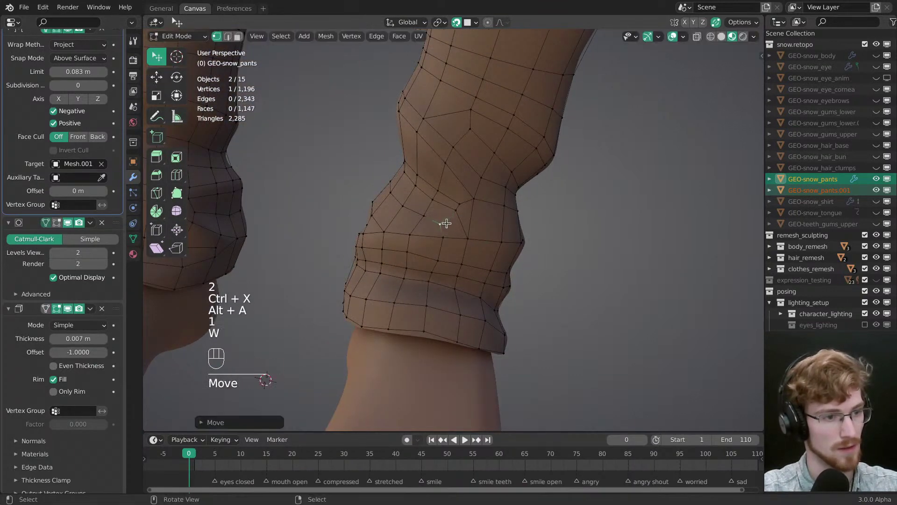
{"action": "left_click_drag", "start_coordinate": [456, 210], "coordinate": [457, 212]}
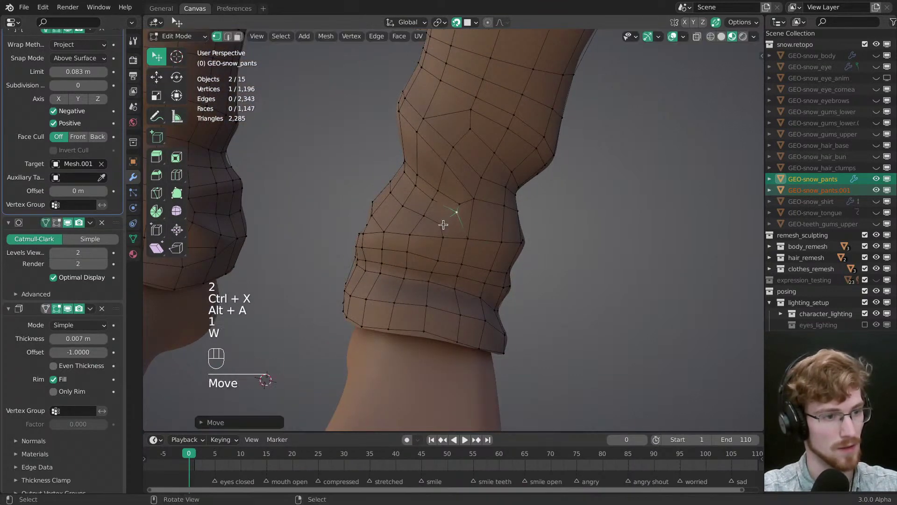
{"action": "key", "text": "alt+a"}
Step: Preview a loop cut and select the face loops around the ankle crease to examine the simplified edge flow
{"action": "middle_click_drag", "start_coordinate": [555, 244], "coordinate": [534, 270]}
{"action": "key", "text": "2"}
{"action": "left_click", "coordinate": [488, 210]}
{"action": "key", "text": "1"}
{"action": "left_click", "coordinate": [460, 215]}
{"action": "key", "text": "ctrl+r"}
{"action": "key", "text": "Escape"}
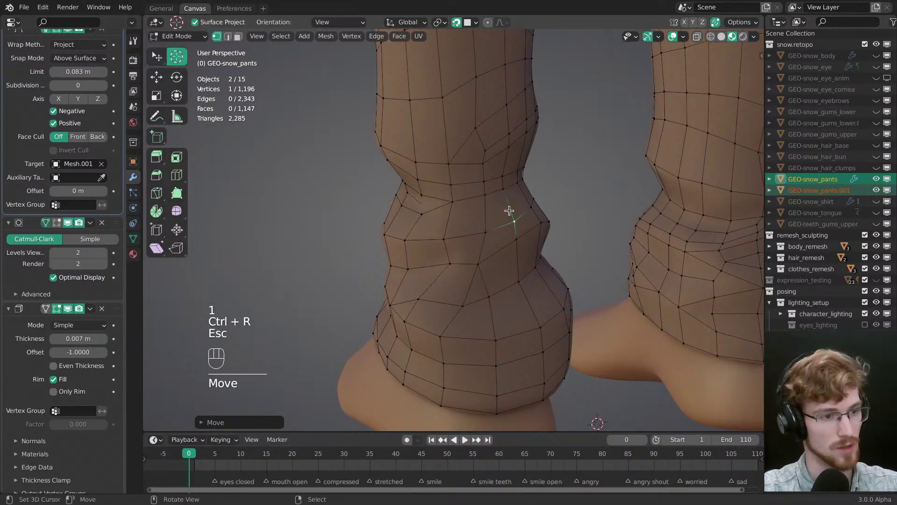
{"action": "key", "text": "3"}
{"action": "left_click", "coordinate": [502, 211], "text": "alt"}
{"action": "middle_click_drag", "start_coordinate": [501, 211], "coordinate": [624, 236]}
{"action": "left_click", "coordinate": [533, 274], "text": "alt+shift"}
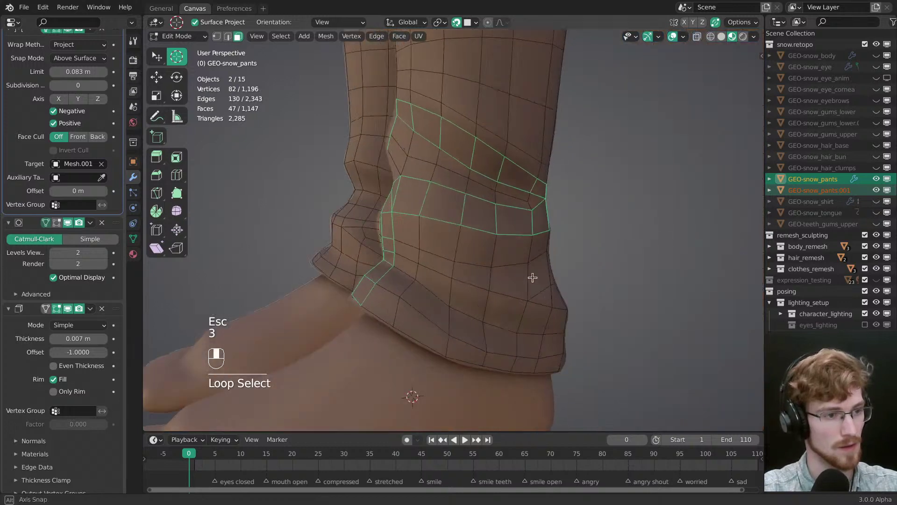
Step: Preview loop cuts around the ankle from the inner and outer side of the leg to check where the loops run
{"action": "middle_click_drag", "start_coordinate": [532, 274], "coordinate": [492, 235]}
{"action": "key", "text": "alt+a"}
{"action": "key", "text": "2"}
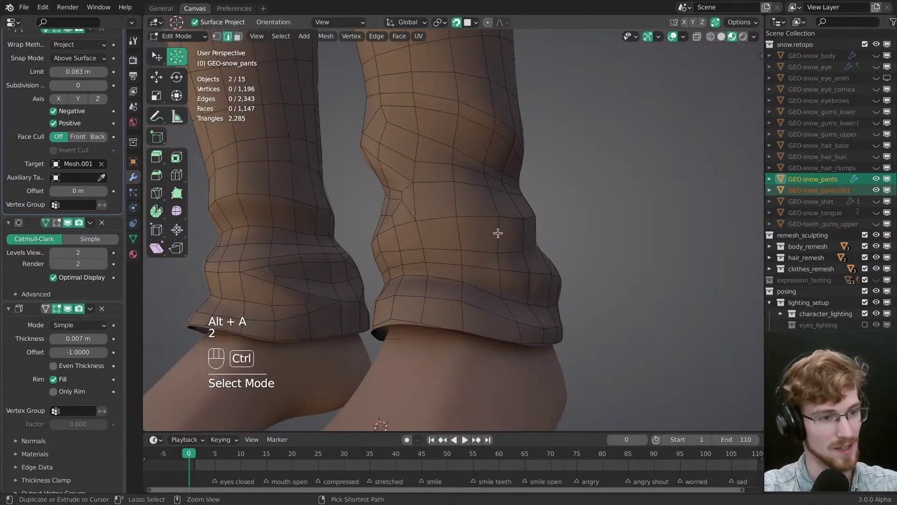
{"action": "key", "text": "ctrl+r"}
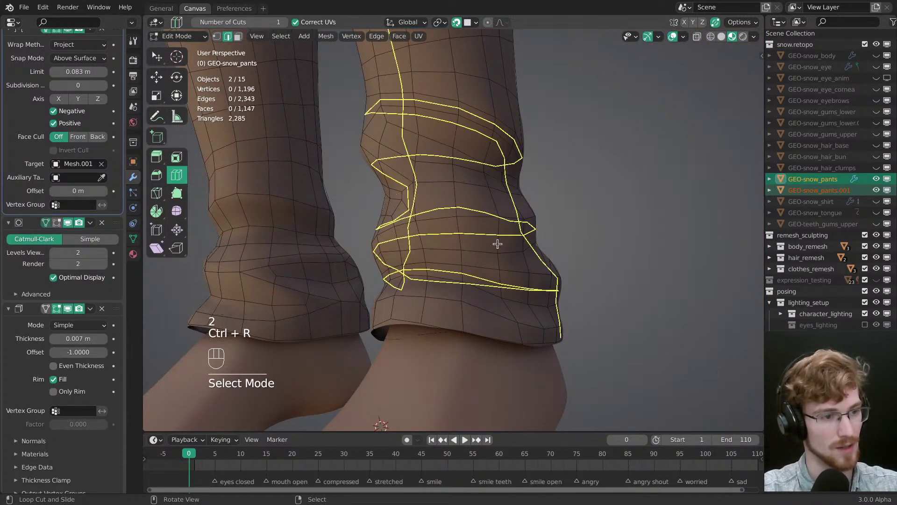
{"action": "key", "text": "Escape"}
{"action": "middle_click_drag", "start_coordinate": [498, 253], "coordinate": [509, 203]}
{"action": "key", "text": "alt+a"}
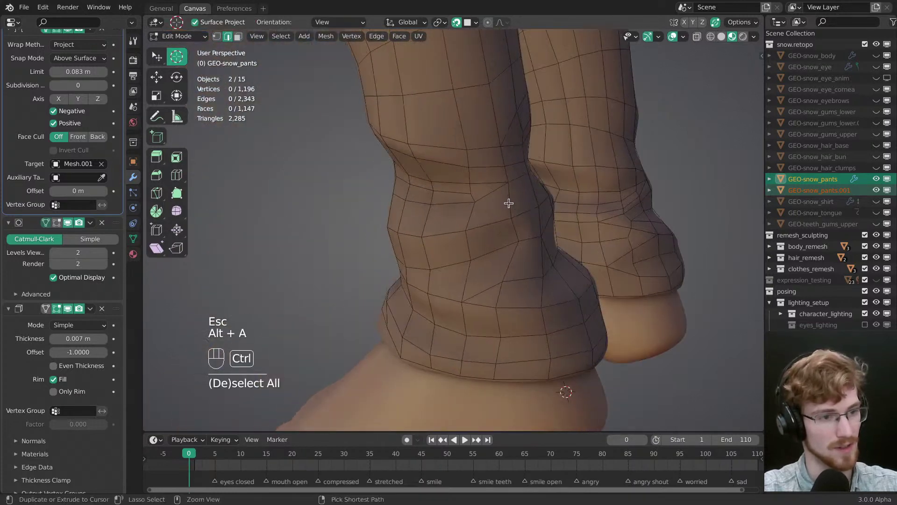
{"action": "key", "text": "ctrl+r"}
{"action": "key", "text": "Escape"}
Step: Select edge paths across the ankle folds to examine how the remaining rows connect
{"action": "mouse_move", "coordinate": [492, 232]}
{"action": "middle_mouse_down"}
{"action": "mouse_move", "coordinate": [619, 237]}
{"action": "mouse_move", "coordinate": [502, 231]}
{"action": "middle_mouse_up"}
{"action": "left_click", "coordinate": [425, 240], "text": "ctrl"}
{"action": "middle_click_drag", "start_coordinate": [425, 240], "coordinate": [464, 251]}
{"action": "left_click", "coordinate": [474, 227], "text": "ctrl"}
{"action": "key", "text": "alt+a"}
Step: Undo the recent edits back to the state before the partial edge loop at the ankle crease was dissolved
{"action": "key", "text": "ctrl+z"}
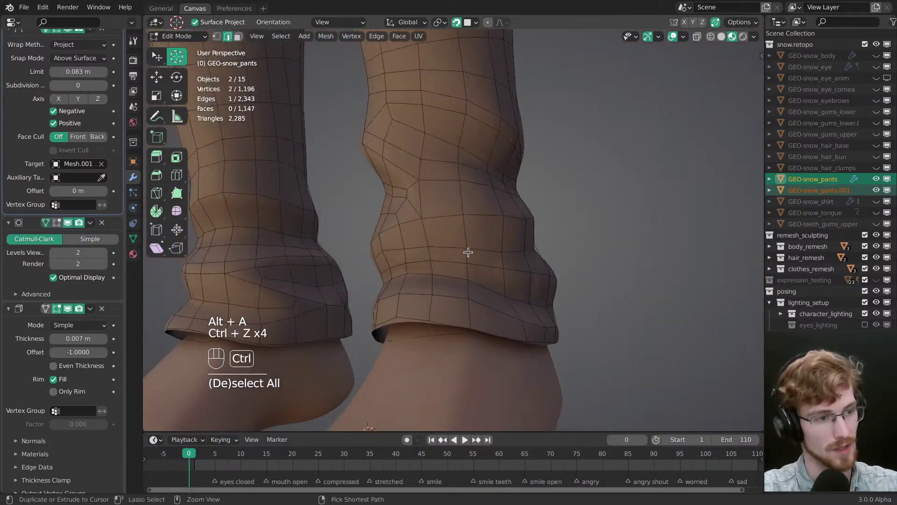
{"action": "key", "text": "ctrl+z"}
{"action": "key", "text": "ctrl+z"}
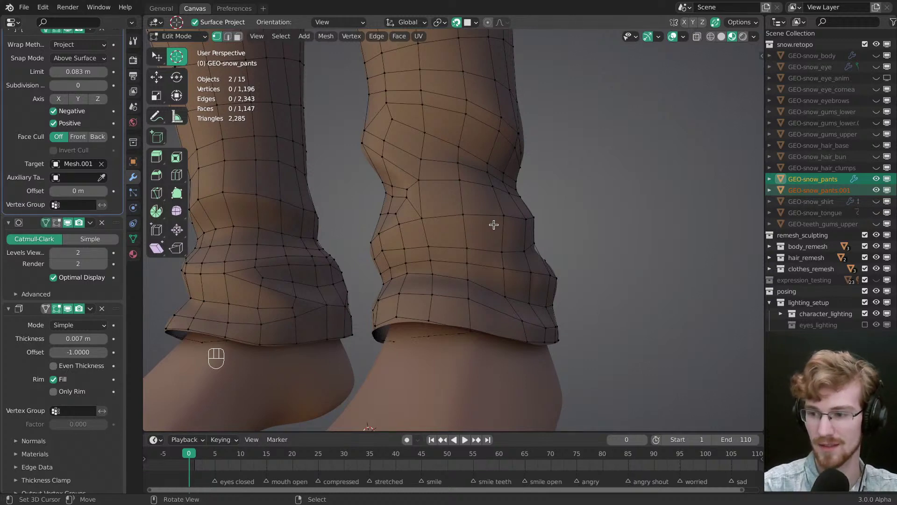
{"action": "key", "text": "ctrl+z"}
{"action": "key", "text": "ctrl+z"}
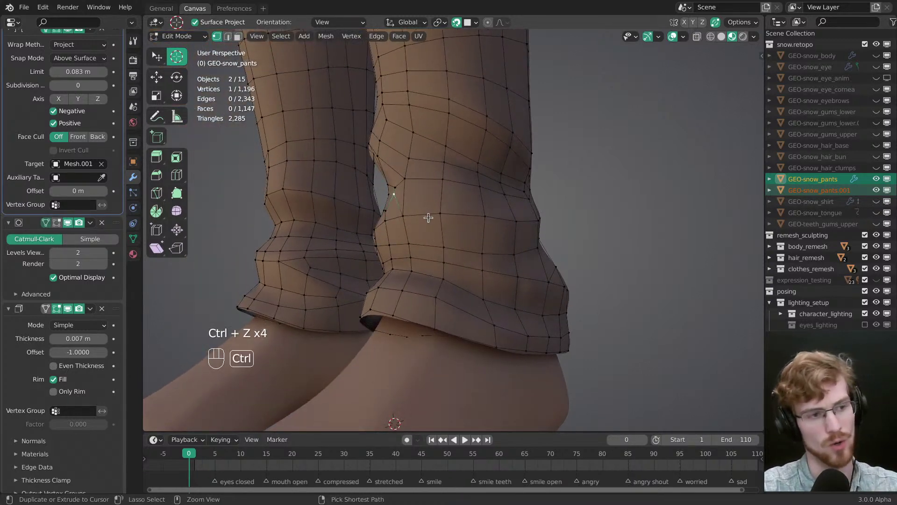
{"action": "key", "text": "ctrl+z"}
{"action": "key", "text": "ctrl+z"}
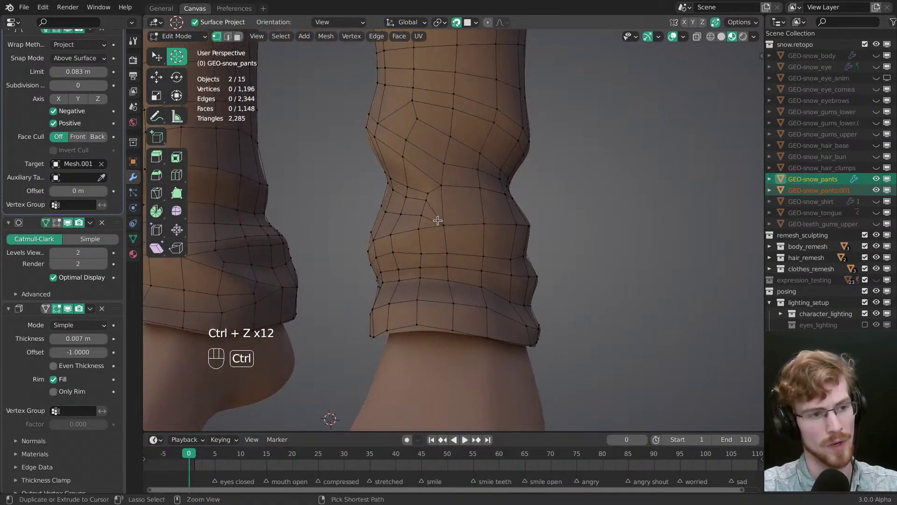
{"action": "key", "text": "ctrl+z"}
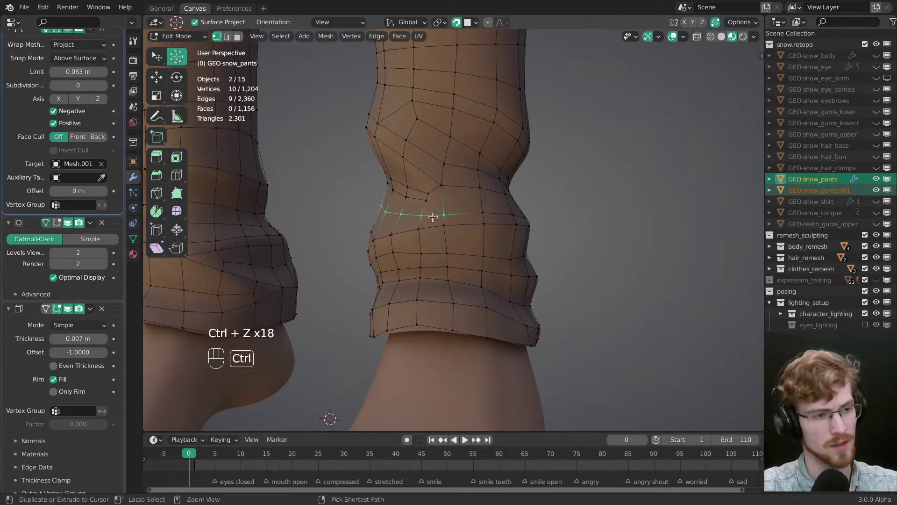
{"action": "key", "text": "ctrl+z"}
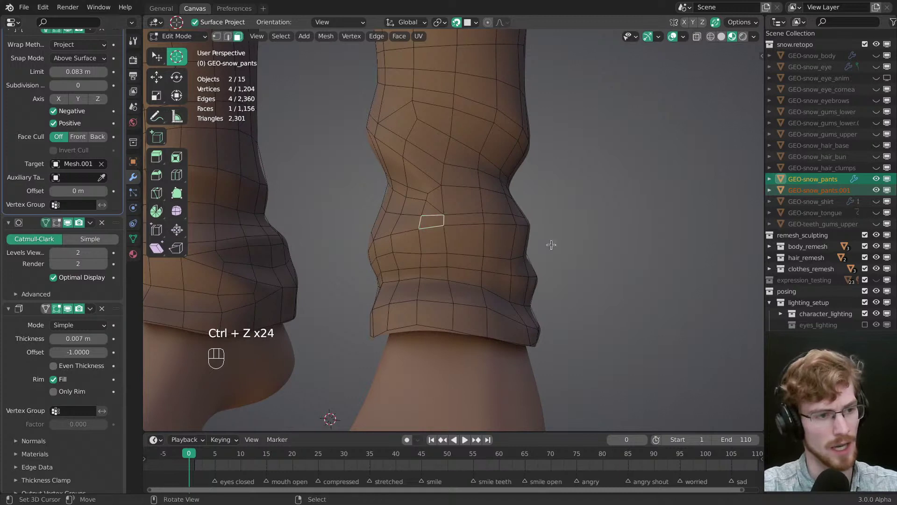
{"action": "key", "text": "ctrl+z"}
Step: Delete the triangle and its adjoining quad at both ends of the partial loop along the ankle crease
{"action": "key", "text": "alt+a"}
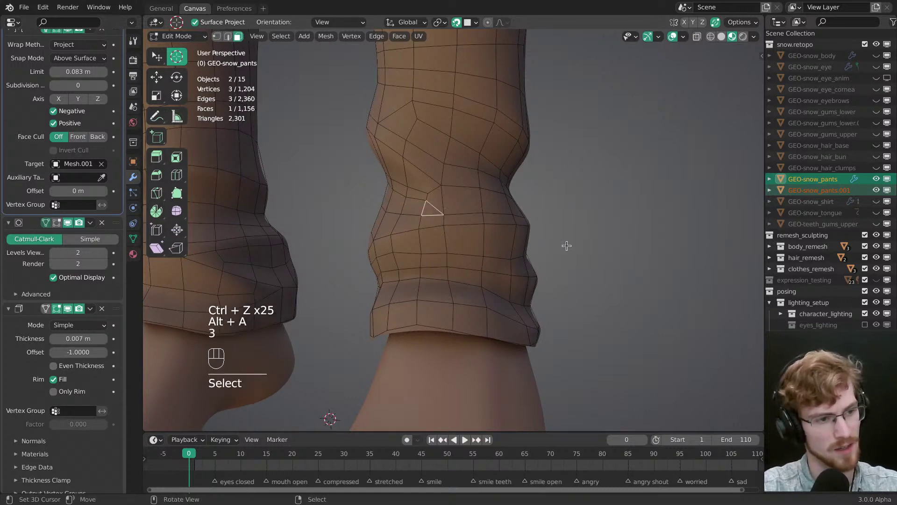
{"action": "middle_click_drag", "start_coordinate": [567, 245], "coordinate": [481, 255]}
{"action": "right_click", "coordinate": [398, 211], "text": "shift"}
{"action": "key", "text": "x"}
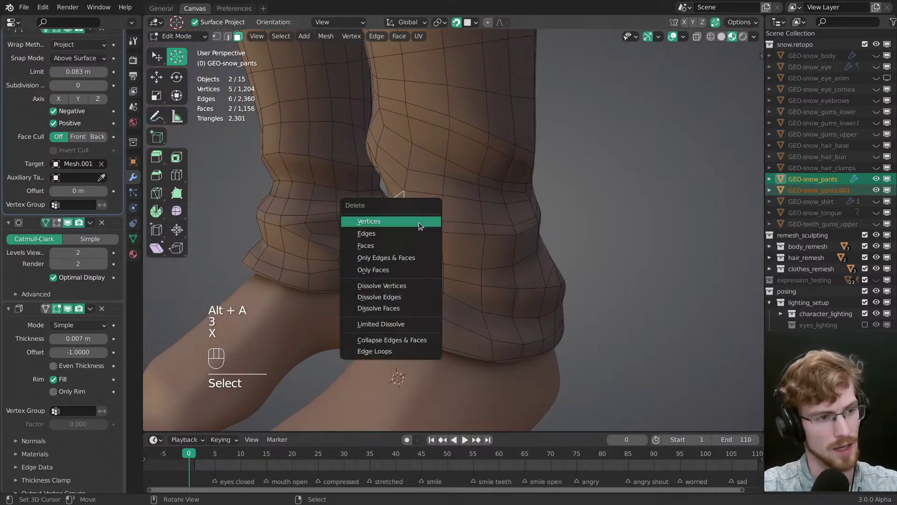
{"action": "left_click", "coordinate": [411, 247]}
{"action": "middle_click_drag", "start_coordinate": [411, 248], "coordinate": [440, 235]}
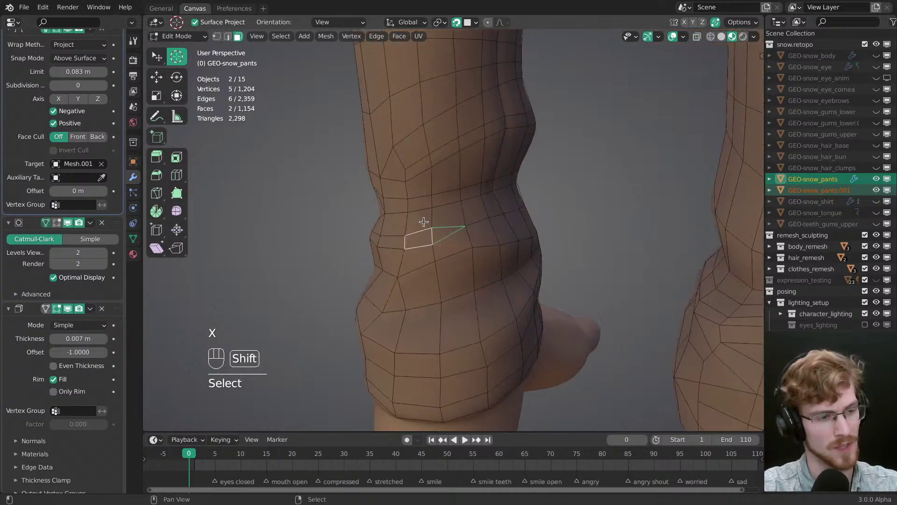
{"action": "left_click", "coordinate": [470, 236], "text": "shift"}
{"action": "key", "text": "x"}
{"action": "left_click", "coordinate": [469, 269]}
Step: Select the face path around the ankle crease between the two openings and delete those faces
{"action": "middle_click_drag", "start_coordinate": [468, 268], "coordinate": [454, 225]}
{"action": "left_click", "coordinate": [487, 225]}
{"action": "left_click", "coordinate": [473, 220], "text": "ctrl+shift"}
{"action": "key", "text": "x"}
{"action": "left_click", "coordinate": [464, 220]}
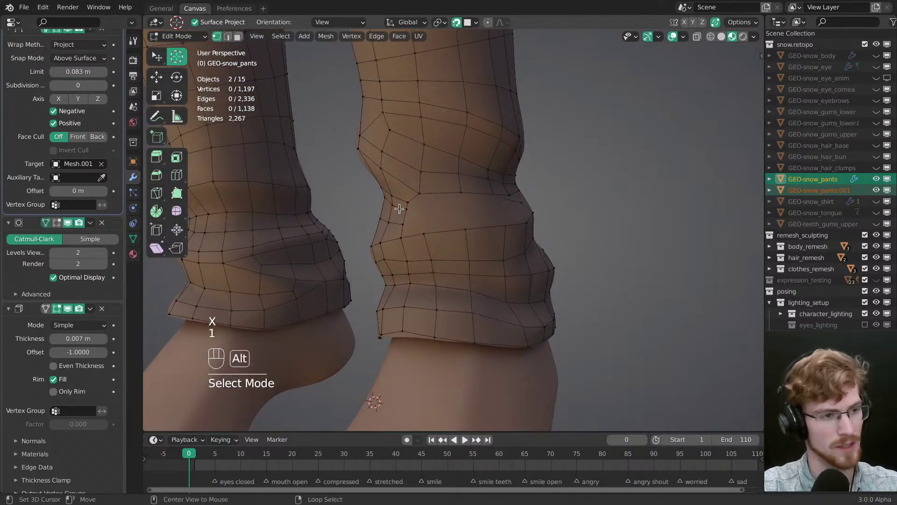
Step: Select the borders of the open gap around the ankle and fill one triangular face at its end
{"action": "left_click", "coordinate": [399, 209], "text": "alt"}
{"action": "middle_click_drag", "start_coordinate": [401, 206], "coordinate": [437, 256]}
{"action": "key", "text": "alt+a"}
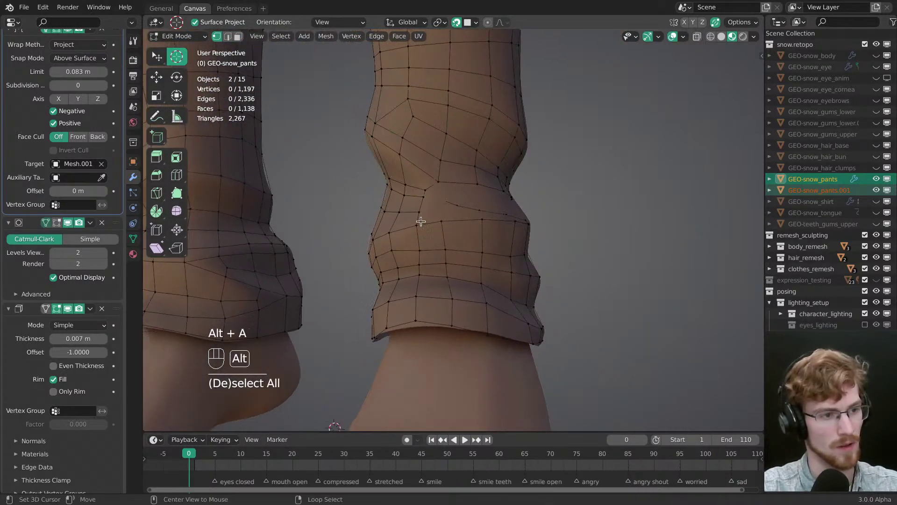
{"action": "middle_click_drag", "start_coordinate": [417, 212], "coordinate": [532, 186]}
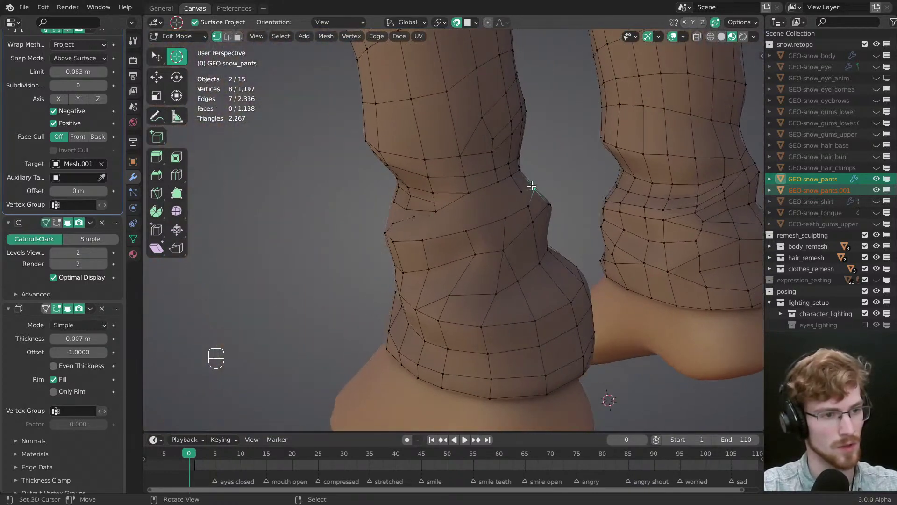
{"action": "key", "text": "alt+a"}
{"action": "key", "text": "alt+s"}
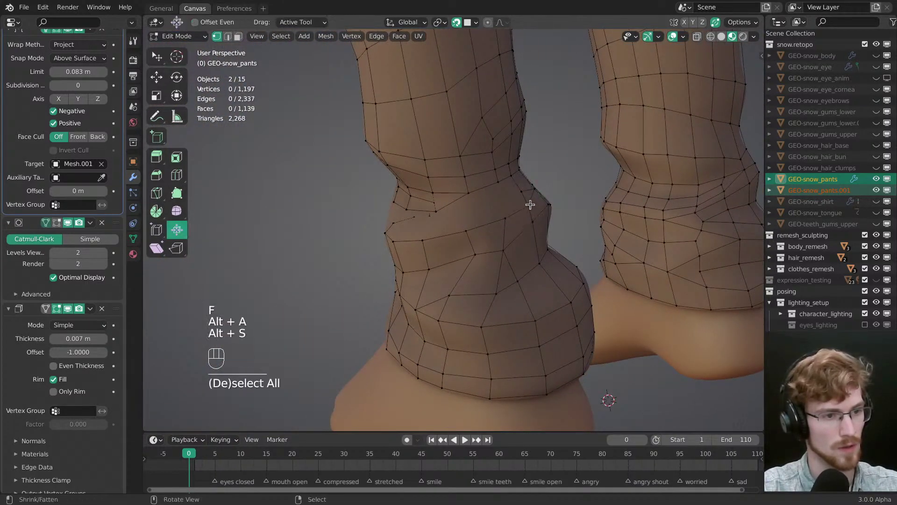
Step: Select the vertex path along the gap's lower border, turn off snapping, and extrude it upward into the gap
{"action": "middle_click_drag", "start_coordinate": [501, 226], "coordinate": [421, 232]}
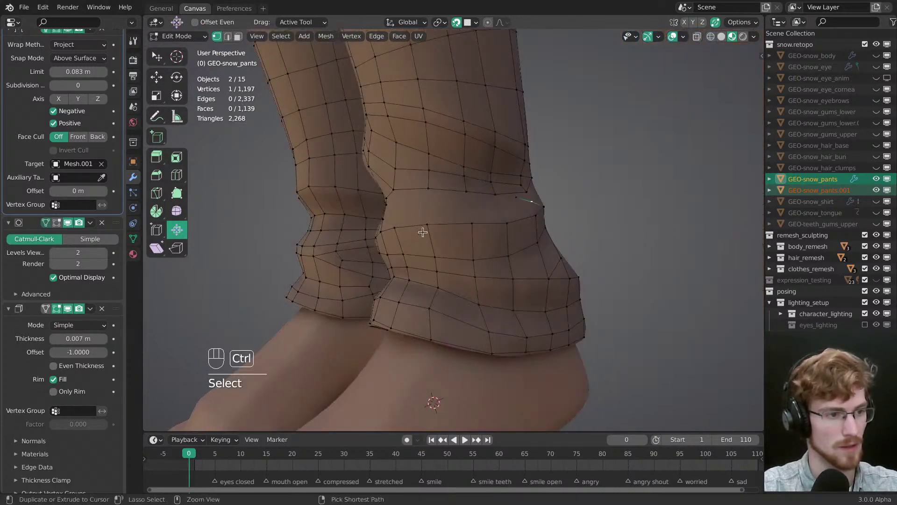
{"action": "left_click", "coordinate": [483, 234], "text": "ctrl"}
{"action": "middle_click_drag", "start_coordinate": [483, 234], "coordinate": [526, 260]}
{"action": "key", "text": "e"}
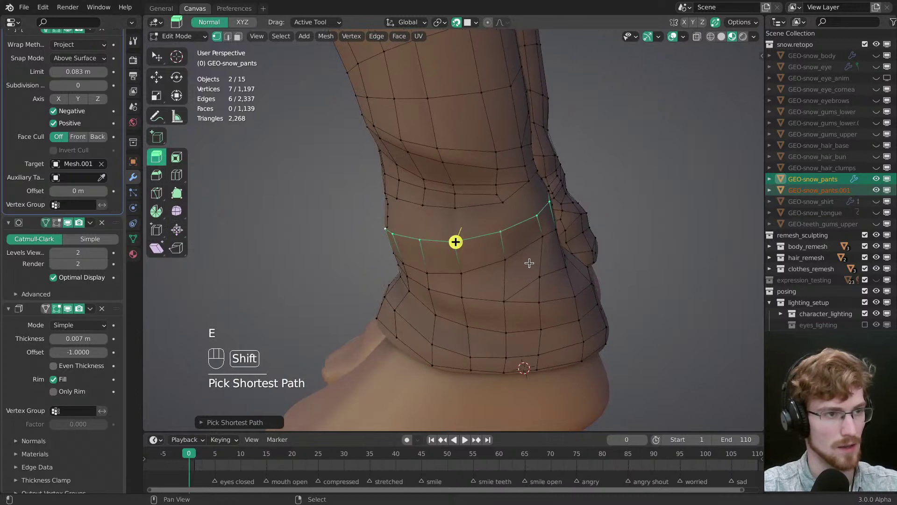
{"action": "key", "text": "shift+Tab"}
{"action": "left_click_drag", "start_coordinate": [527, 262], "coordinate": [528, 210]}
{"action": "middle_click_drag", "start_coordinate": [528, 210], "coordinate": [461, 238]}
{"action": "key", "text": "alt+a"}
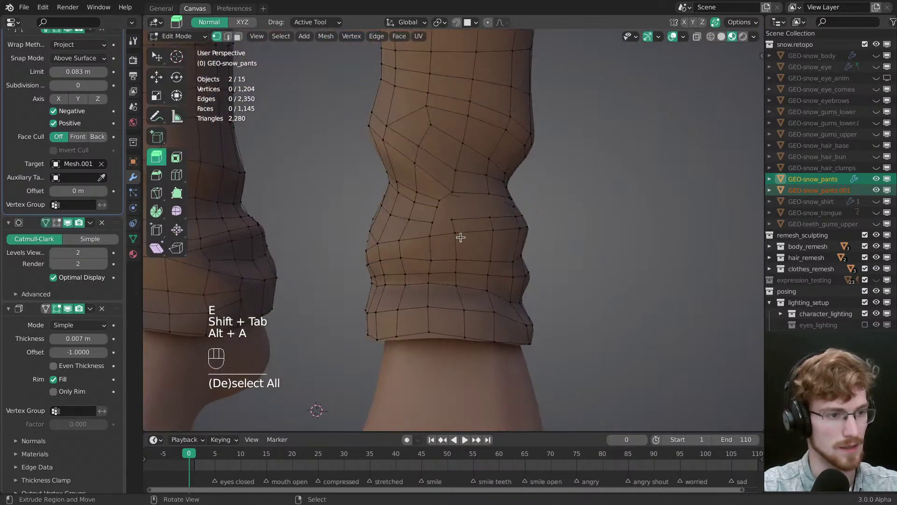
Step: Fill the missing faces at the ends of the extruded strip
{"action": "key", "text": "f"}
{"action": "key", "text": "alt+a"}
{"action": "left_click", "coordinate": [513, 181], "text": "alt"}
{"action": "middle_click_drag", "start_coordinate": [581, 240], "coordinate": [513, 229]}
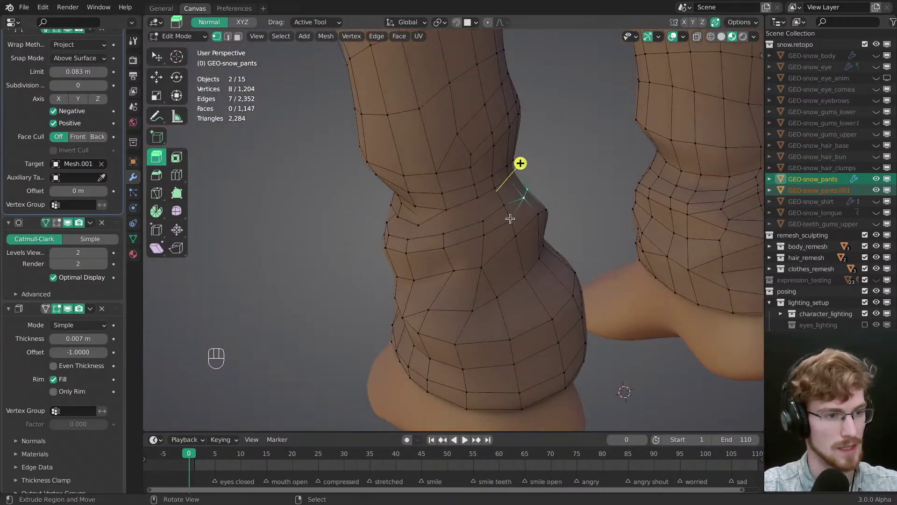
Step: Select the vertex path along the extruded strip, remove the extra row, and reposition the neighbouring border vertices
{"action": "middle_click_drag", "start_coordinate": [445, 252], "coordinate": [478, 240]}
{"action": "left_click", "coordinate": [432, 229], "text": "ctrl"}
{"action": "key", "text": "g"}
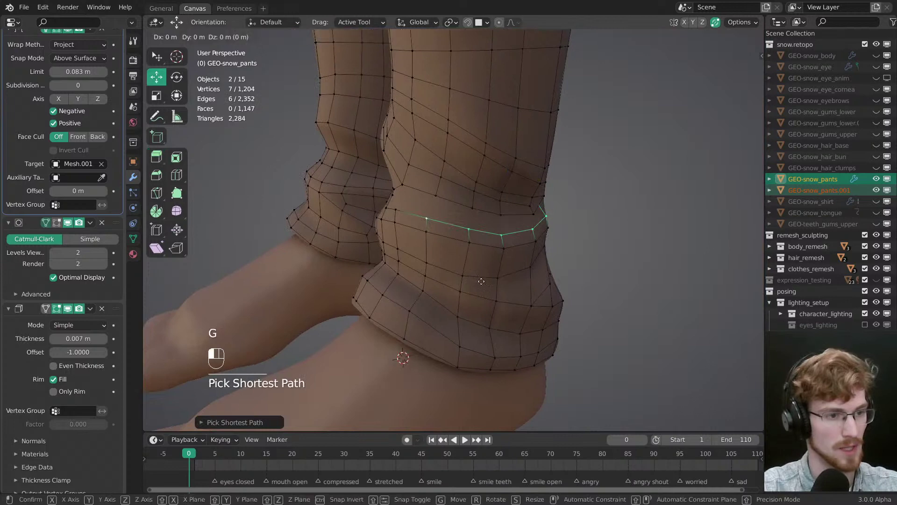
{"action": "key", "text": "alt+a"}
{"action": "middle_click_drag", "start_coordinate": [432, 295], "coordinate": [467, 244]}
{"action": "key", "text": "w"}
{"action": "mouse_move", "coordinate": [465, 242]}
{"action": "left_mouse_down"}
{"action": "mouse_move", "coordinate": [464, 217]}
{"action": "mouse_move", "coordinate": [461, 229]}
{"action": "left_mouse_up"}
{"action": "left_click_drag", "start_coordinate": [461, 234], "coordinate": [453, 241]}
{"action": "middle_click_drag", "start_coordinate": [438, 244], "coordinate": [497, 241]}
{"action": "left_click", "coordinate": [497, 239]}
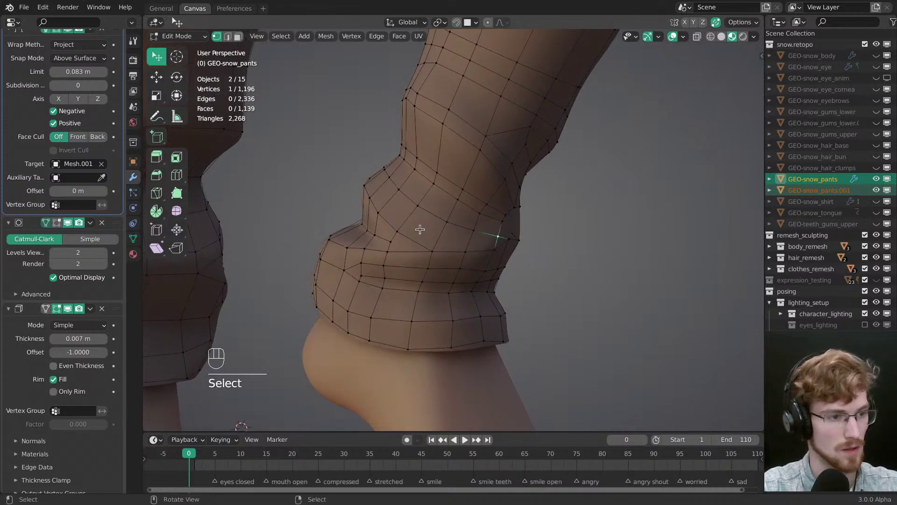
Step: Merge the quad and the adjoining triangle at the front of the gap into a single face
{"action": "middle_click_drag", "start_coordinate": [404, 232], "coordinate": [436, 250]}
{"action": "key", "text": "alt+a"}
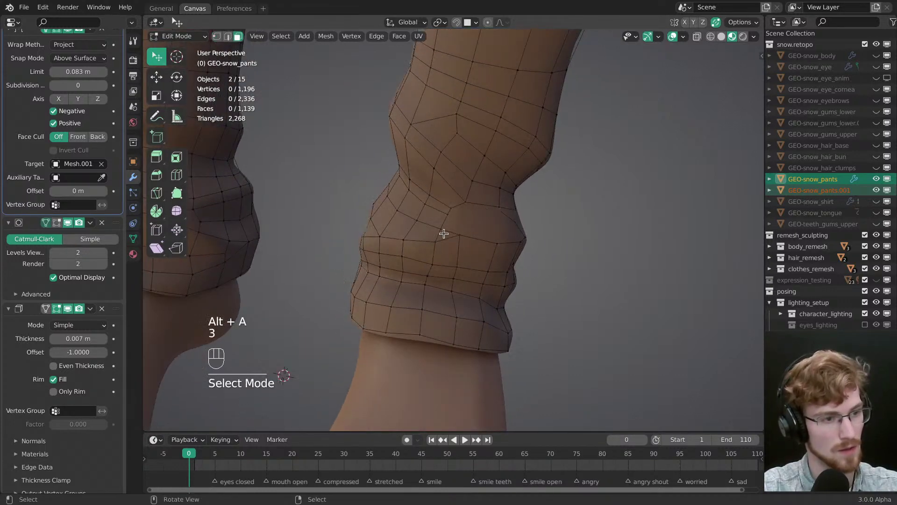
{"action": "left_click", "coordinate": [444, 234]}
{"action": "key", "text": "x"}
{"action": "left_click", "coordinate": [441, 241]}
{"action": "key", "text": "alt+a"}
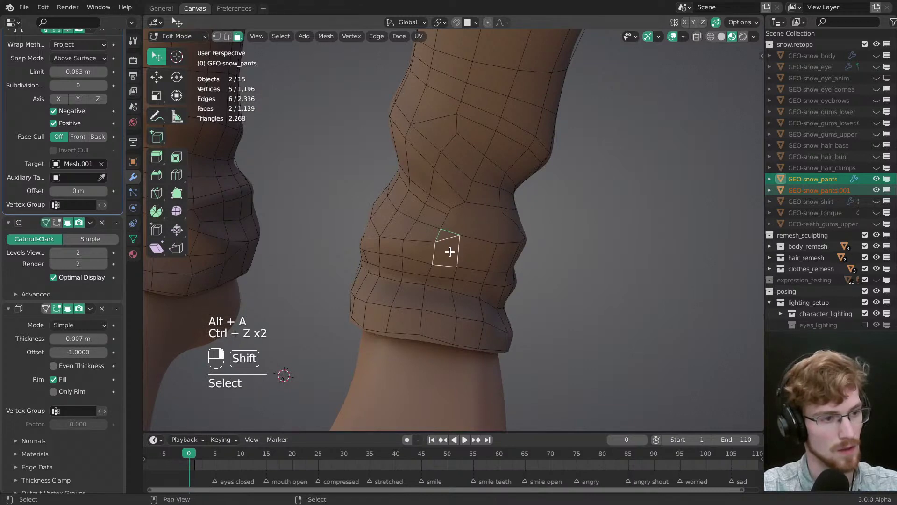
{"action": "key", "text": "alt+a"}
{"action": "middle_click_drag", "start_coordinate": [450, 250], "coordinate": [450, 226]}
{"action": "key", "text": "1"}
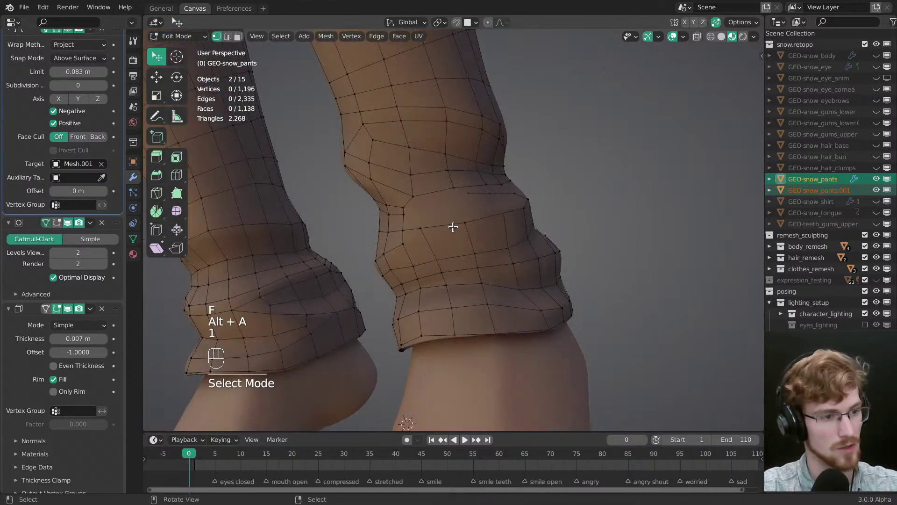
Step: Select the vertex path along the gap's lower border around the leg to examine its vertex count
{"action": "left_click", "coordinate": [502, 214], "text": "alt"}
{"action": "middle_click_drag", "start_coordinate": [524, 259], "coordinate": [387, 278]}
{"action": "left_click", "coordinate": [411, 208]}
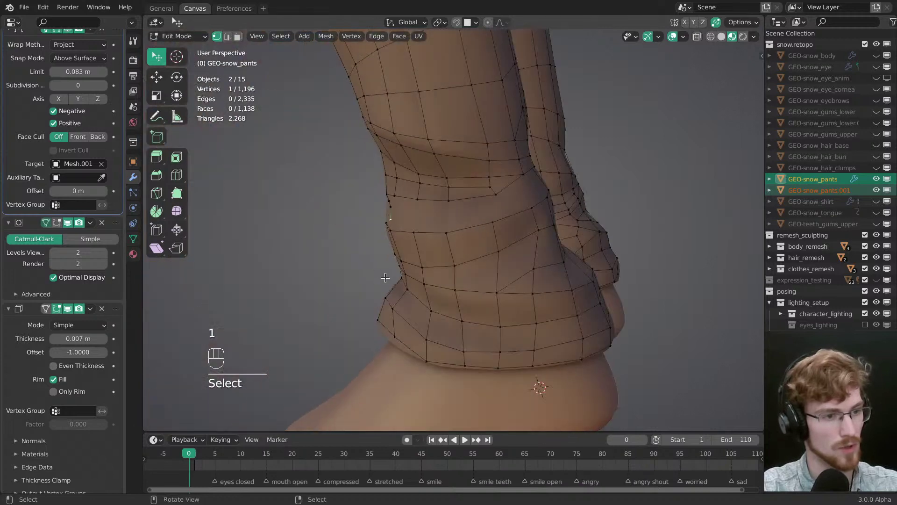
{"action": "left_click", "coordinate": [491, 225], "text": "ctrl"}
{"action": "middle_click_drag", "start_coordinate": [491, 225], "coordinate": [487, 239]}
{"action": "middle_click_drag", "start_coordinate": [545, 199], "coordinate": [466, 229]}
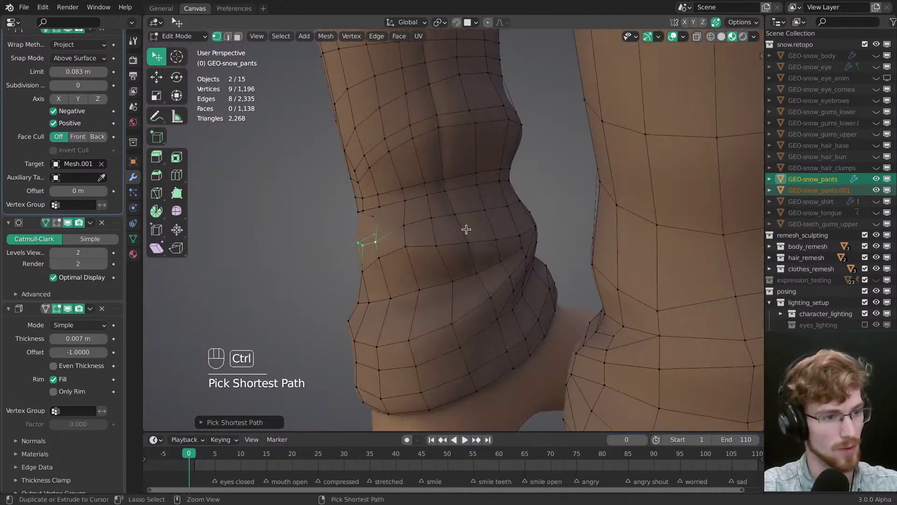
{"action": "middle_click_drag", "start_coordinate": [554, 224], "coordinate": [441, 251]}
{"action": "left_click", "coordinate": [401, 207], "text": "ctrl"}
{"action": "middle_click_drag", "start_coordinate": [401, 208], "coordinate": [503, 231]}
{"action": "key", "text": "alt+a"}
Step: Reposition individual vertices on the gap's borders at the ankle to even out their spacing
{"action": "key", "text": "w"}
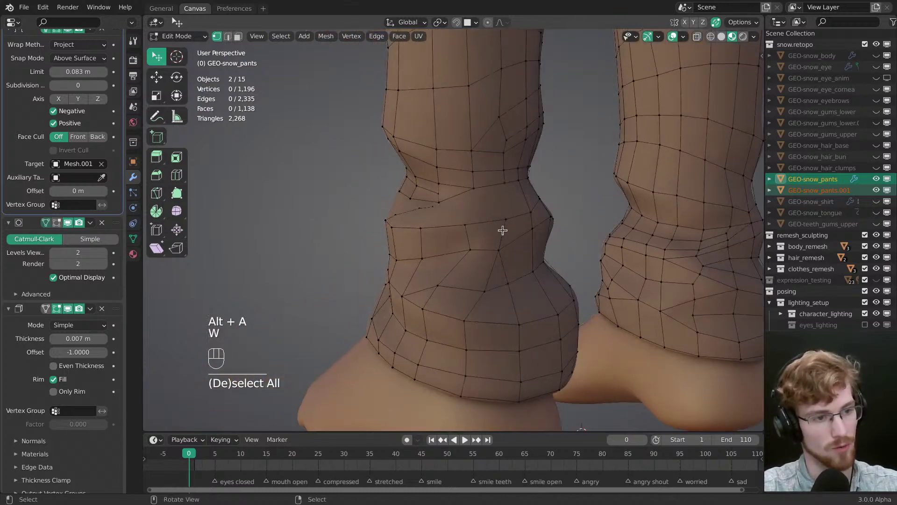
{"action": "left_click_drag", "start_coordinate": [502, 230], "coordinate": [490, 228]}
{"action": "left_click", "coordinate": [489, 225]}
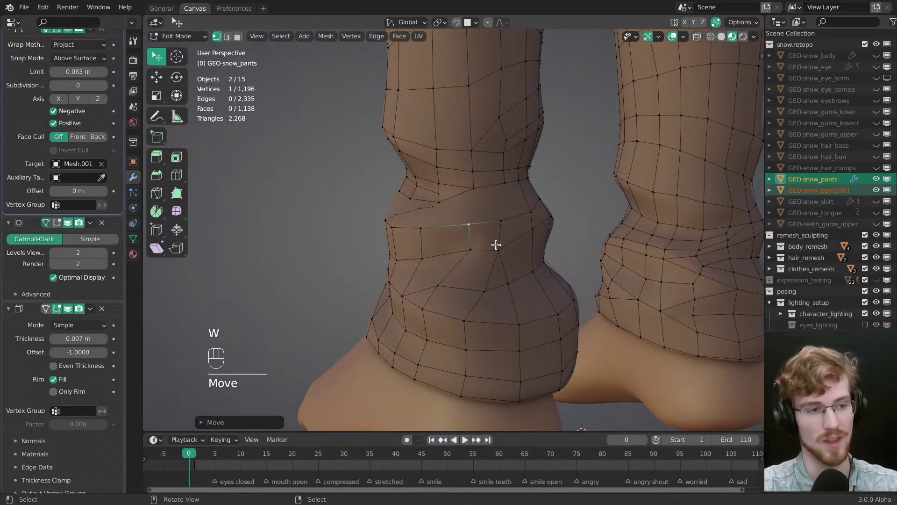
{"action": "middle_click_drag", "start_coordinate": [497, 244], "coordinate": [506, 197]}
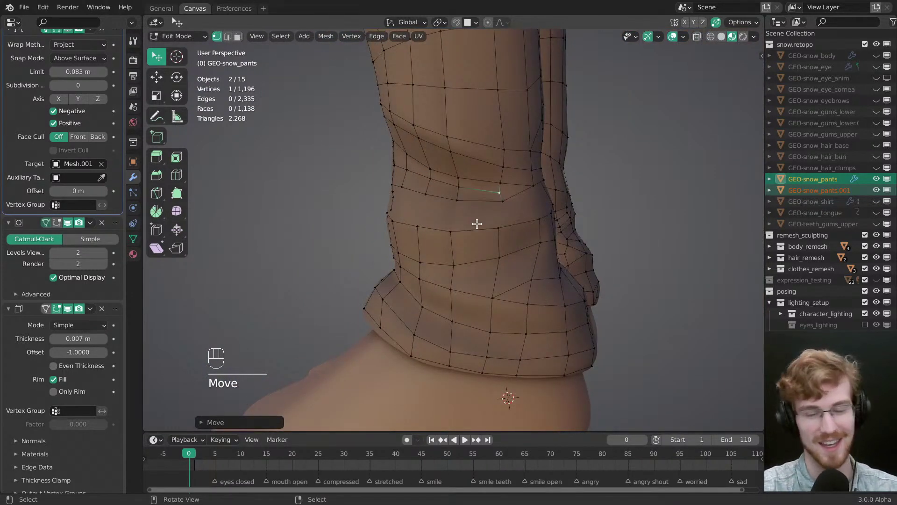
{"action": "middle_click_drag", "start_coordinate": [476, 224], "coordinate": [519, 215]}
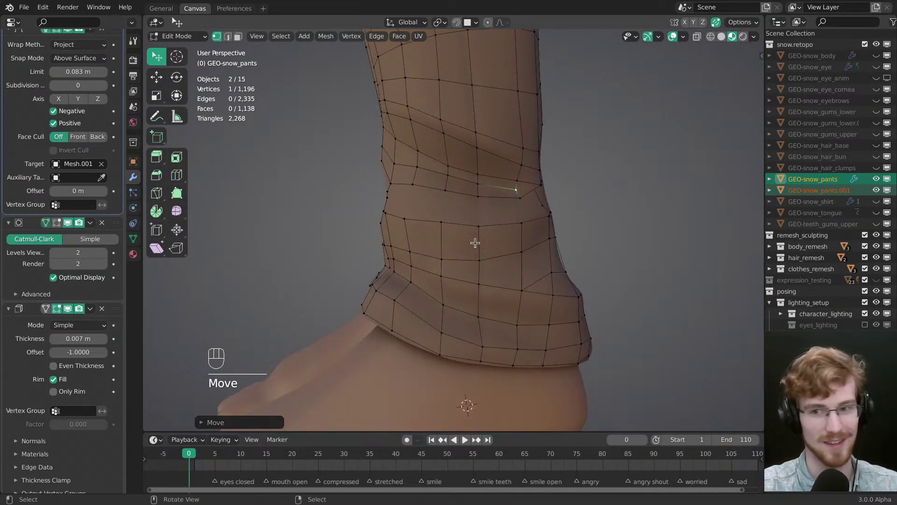
{"action": "middle_click_drag", "start_coordinate": [446, 238], "coordinate": [468, 246]}
Step: Select the vertex path along the gap's upper border around the leg to compare its vertex count with the lower border
{"action": "left_click", "coordinate": [419, 253], "text": "alt"}
{"action": "left_click", "coordinate": [479, 203]}
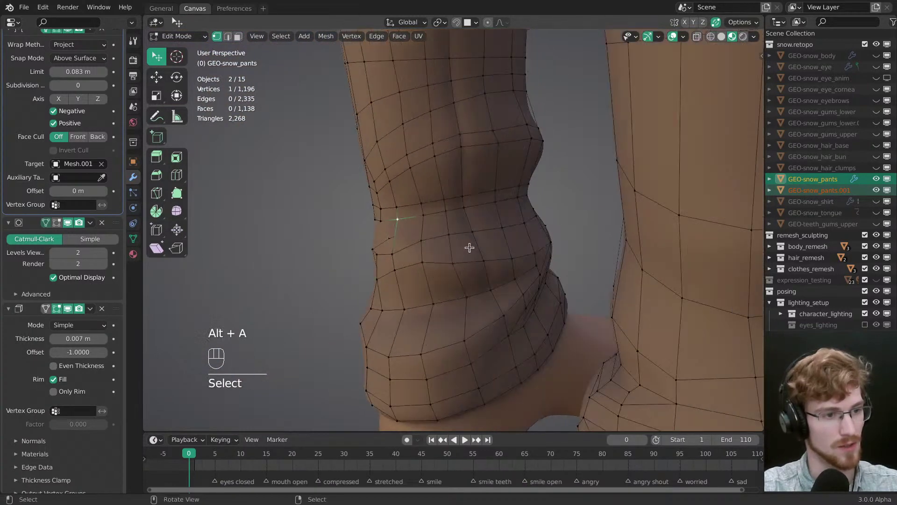
{"action": "left_click", "coordinate": [500, 209], "text": "ctrl"}
{"action": "middle_click_drag", "start_coordinate": [501, 208], "coordinate": [563, 212]}
{"action": "left_click", "coordinate": [499, 195], "text": "shift"}
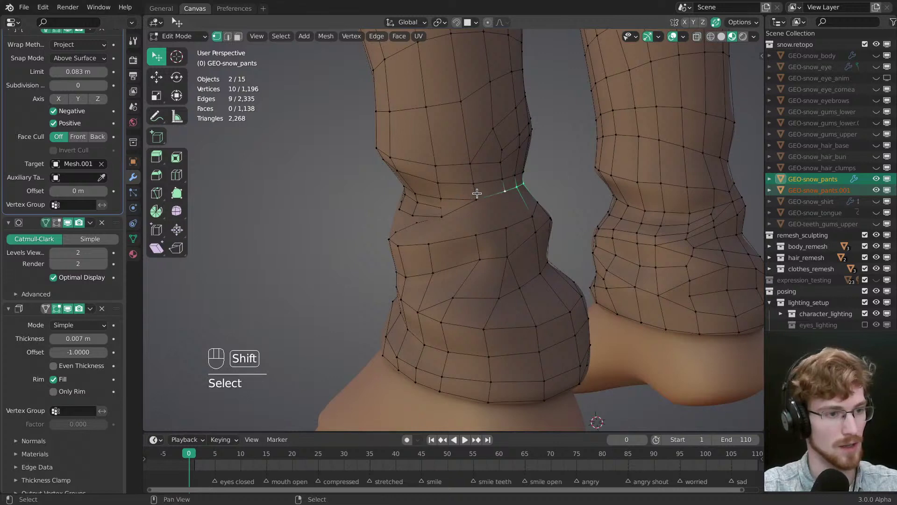
{"action": "middle_click_drag", "start_coordinate": [499, 194], "coordinate": [481, 216]}
{"action": "middle_click_drag", "start_coordinate": [512, 205], "coordinate": [358, 235]}
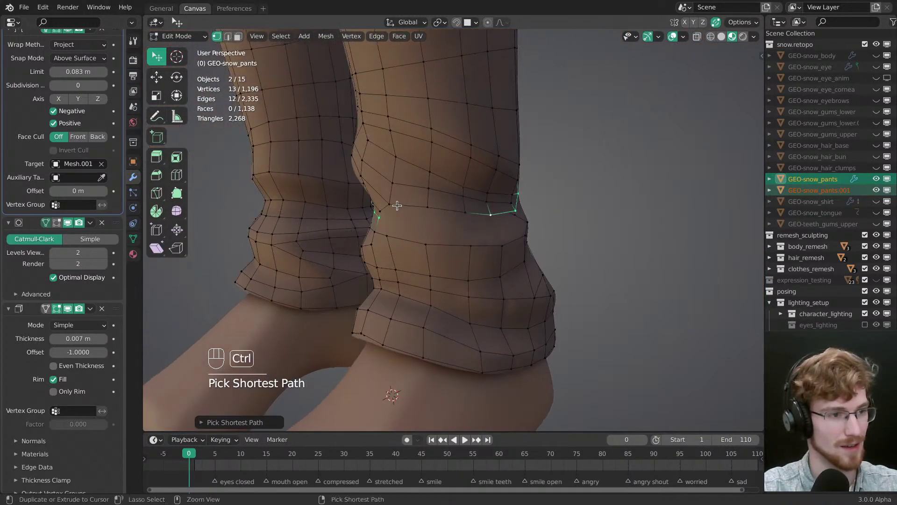
{"action": "middle_click_drag", "start_coordinate": [389, 204], "coordinate": [395, 294]}
{"action": "key", "text": "alt+a"}
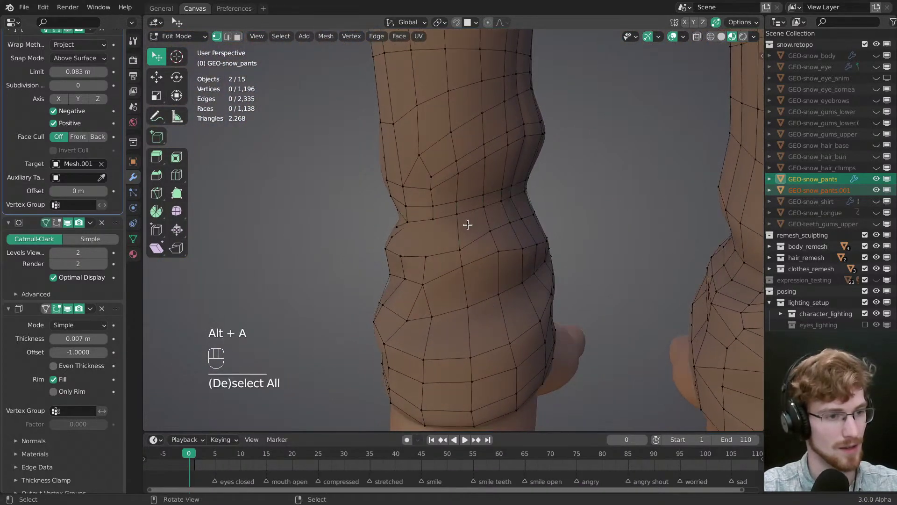
Step: Fill a missing face at the edge of the ankle gap and nudge the vertex beside it
{"action": "middle_click_drag", "start_coordinate": [467, 224], "coordinate": [411, 210]}
{"action": "key", "text": "f"}
{"action": "key", "text": "alt+a"}
{"action": "key", "text": "w"}
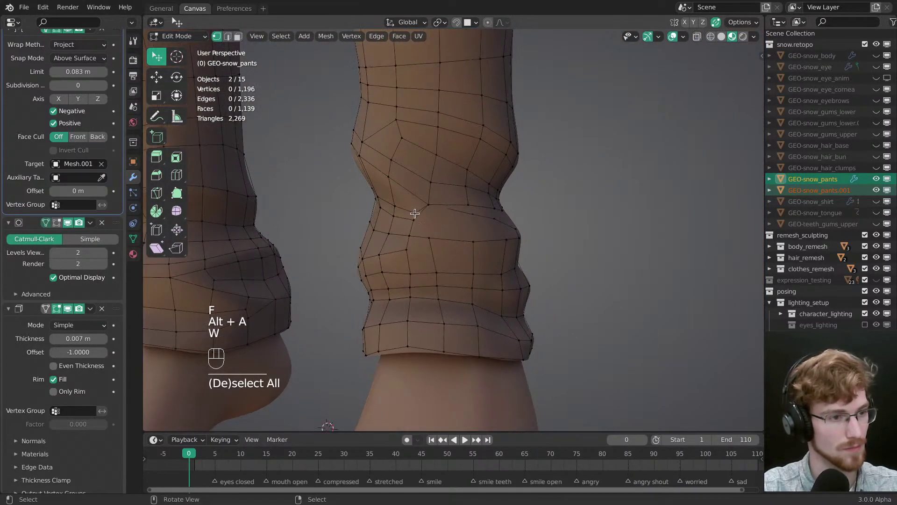
{"action": "left_click_drag", "start_coordinate": [411, 211], "coordinate": [411, 213]}
Step: Merge the two adjoining faces at the front of the ankle crease into a single face
{"action": "middle_click_drag", "start_coordinate": [420, 210], "coordinate": [410, 214]}
{"action": "key", "text": "3"}
{"action": "left_click", "coordinate": [408, 208], "text": "shift"}
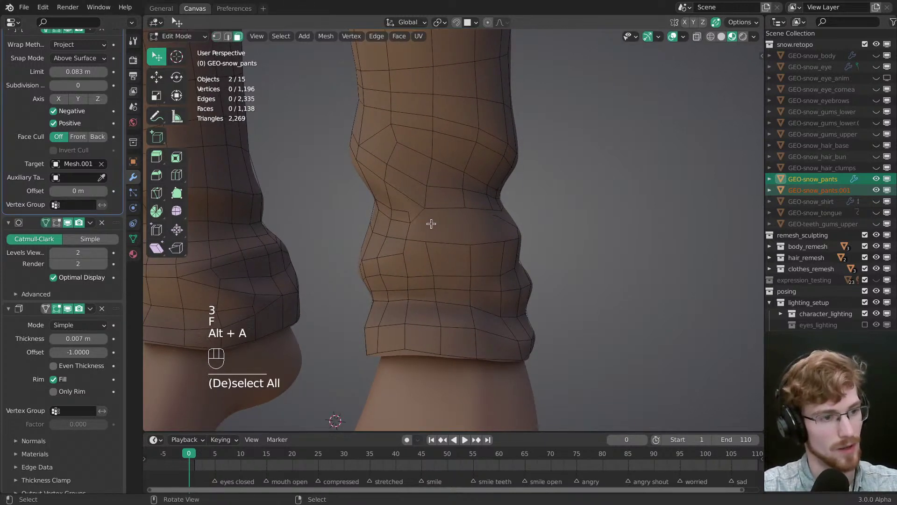
{"action": "key", "text": "f"}
{"action": "key", "text": "alt+a"}
{"action": "key", "text": "1"}
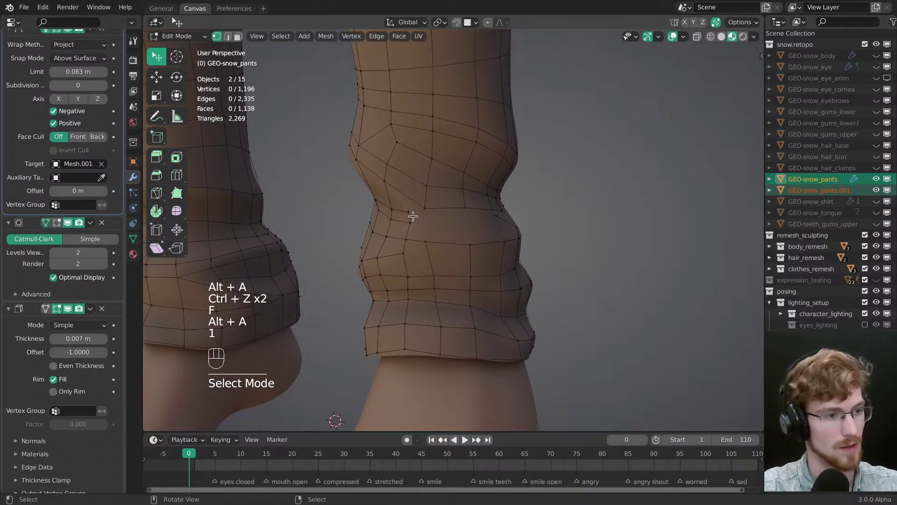
Step: Reposition the vertices around the front corner of the gap to prepare even faces
{"action": "middle_click_drag", "start_coordinate": [411, 213], "coordinate": [429, 214]}
{"action": "key", "text": "w"}
{"action": "left_click_drag", "start_coordinate": [429, 214], "coordinate": [428, 225]}
{"action": "left_click", "coordinate": [442, 215]}
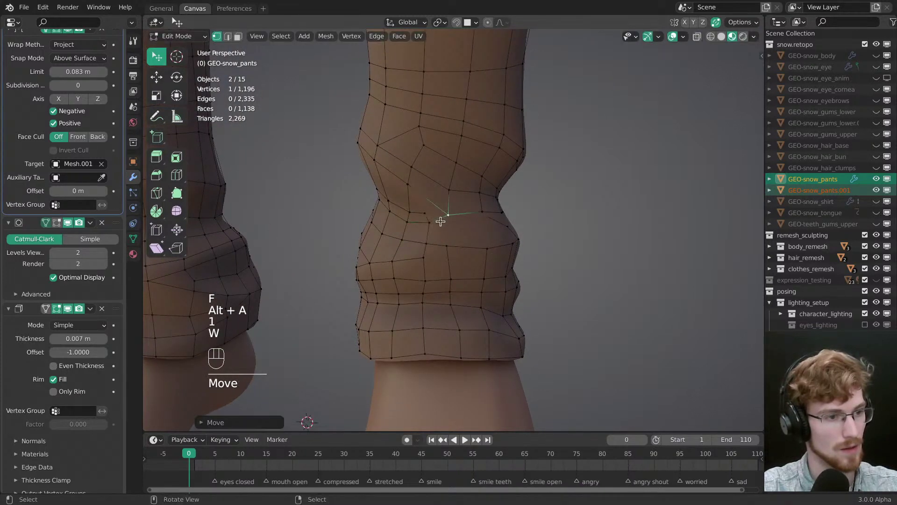
{"action": "middle_click_drag", "start_coordinate": [449, 213], "coordinate": [461, 251]}
Step: Fill the remaining gap around the leg with faces and check the resulting loops
{"action": "left_click", "coordinate": [441, 215], "text": "alt"}
{"action": "key", "text": "f"}
{"action": "key", "text": "f"}
{"action": "middle_click_drag", "start_coordinate": [560, 246], "coordinate": [450, 243]}
{"action": "key", "text": "f"}
{"action": "key", "text": "f"}
{"action": "key", "text": "f"}
{"action": "right_click", "coordinate": [489, 206], "text": "alt"}
{"action": "right_click", "coordinate": [520, 229], "text": "alt+shift"}
Step: Slide a vertex at the front of the crease onto its neighbour and connect vertices across the new faces
{"action": "key", "text": "alt+a"}
{"action": "key", "text": "alt+a"}
{"action": "key", "text": "1"}
{"action": "key", "text": "shift+space"}
{"action": "key", "text": "g"}
{"action": "key", "text": "g"}
{"action": "key", "text": "g"}
{"action": "left_click", "coordinate": [454, 265]}
{"action": "key", "text": "alt+a"}
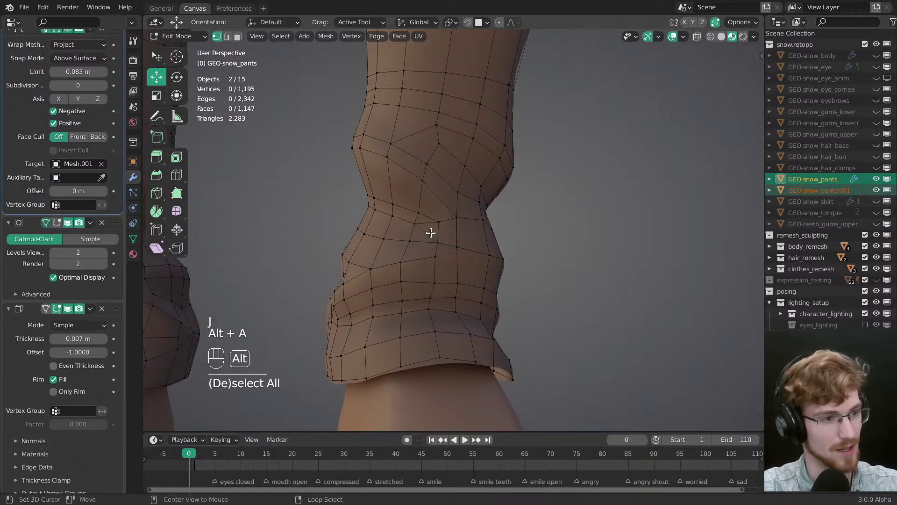
Step: Dissolve the extra edge at the front of the crease and check the edge loops running around the leg
{"action": "key", "text": "ctrl+x"}
{"action": "key", "text": "alt+a"}
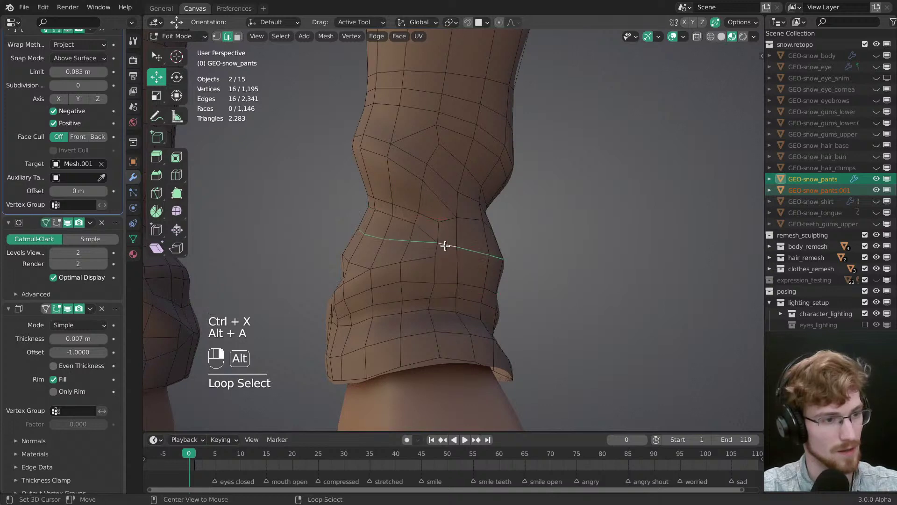
{"action": "middle_click_drag", "start_coordinate": [458, 227], "coordinate": [469, 265]}
{"action": "left_click", "coordinate": [495, 219], "text": "alt+shift"}
{"action": "key", "text": "alt+a"}
{"action": "key", "text": "1"}
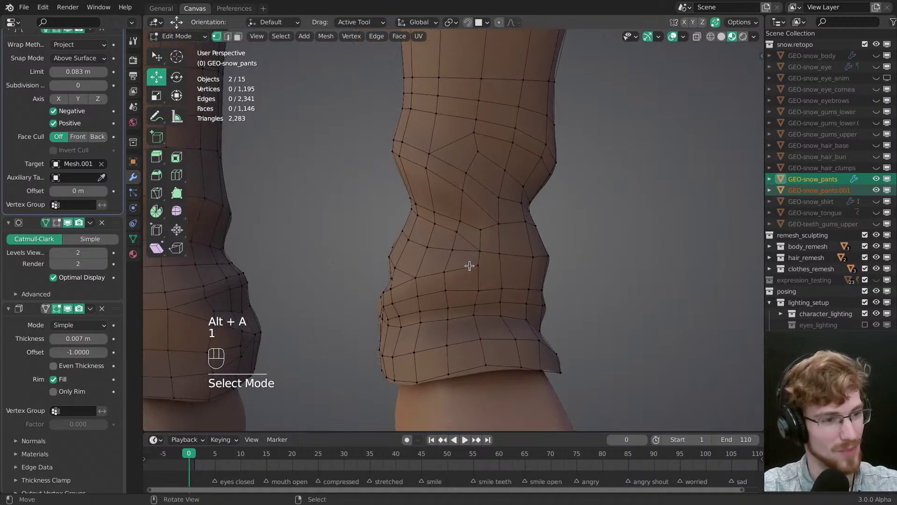
Step: Slide the front vertex below the crease onto its neighbour and dissolve the short horizontal edge beside it
{"action": "key", "text": "g"}
{"action": "key", "text": "g"}
{"action": "left_click", "coordinate": [465, 247]}
{"action": "key", "text": "alt+a"}
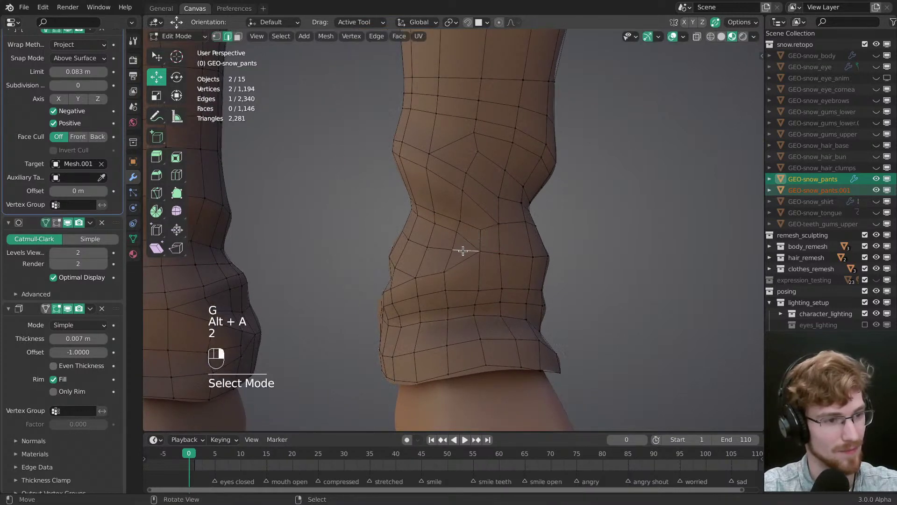
{"action": "key", "text": "ctrl+x"}
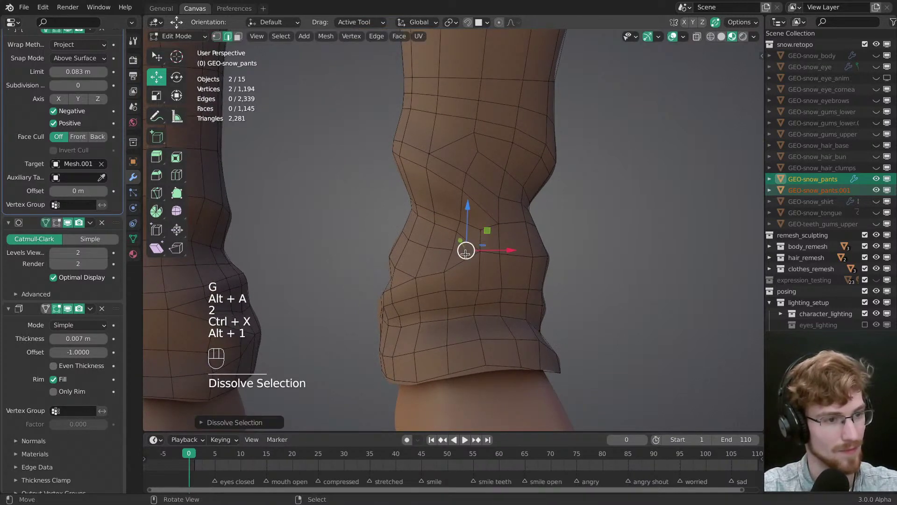
Step: Spread the two vertices at the ends of the dissolved edge to even out the surrounding faces
{"action": "key", "text": "1"}
{"action": "left_click_drag", "start_coordinate": [466, 251], "coordinate": [475, 250]}
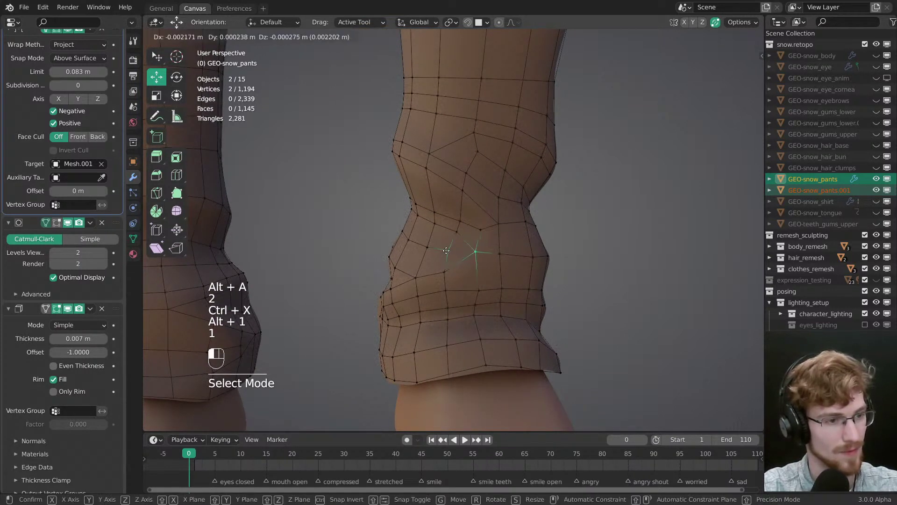
{"action": "key", "text": "ctrl+z"}
{"action": "key", "text": "g"}
{"action": "left_click", "coordinate": [453, 250]}
{"action": "key", "text": "alt+a"}
{"action": "key", "text": "2"}
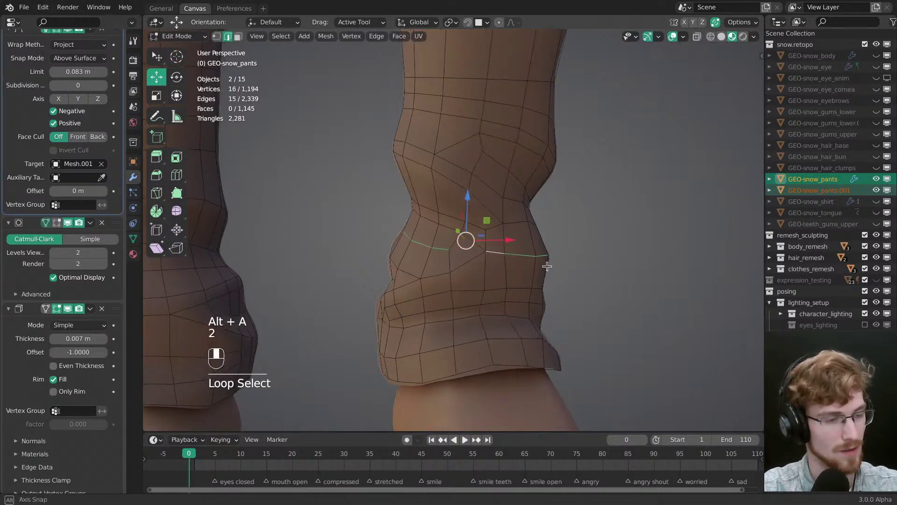
Step: Select the face loops around and along the lower leg to examine the edge flow through the ankle folds
{"action": "middle_click_drag", "start_coordinate": [440, 269], "coordinate": [462, 235]}
{"action": "key", "text": "3"}
{"action": "left_click", "coordinate": [459, 251], "text": "alt"}
{"action": "left_click", "coordinate": [488, 267], "text": "alt+shift"}
{"action": "middle_click_drag", "start_coordinate": [481, 267], "coordinate": [567, 242]}
{"action": "left_click", "coordinate": [487, 223], "text": "alt"}
{"action": "left_click", "coordinate": [388, 299], "text": "alt+shift"}
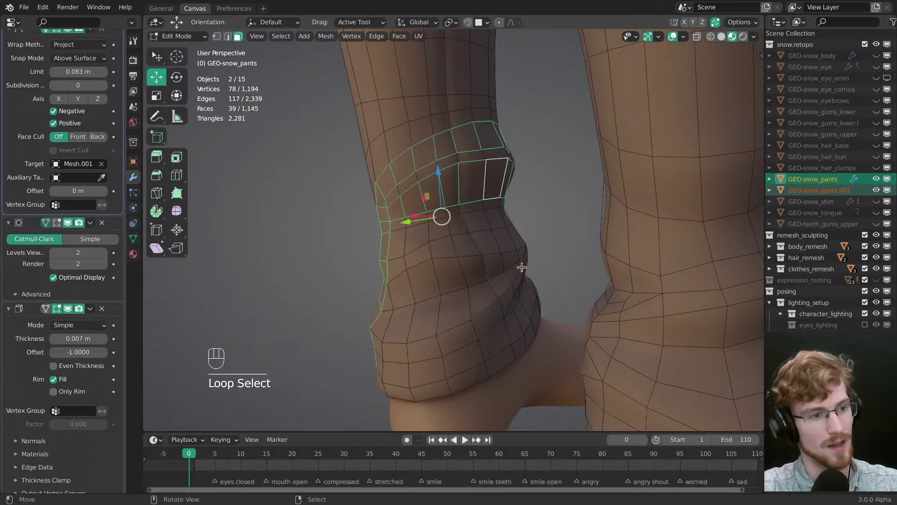
{"action": "middle_click_drag", "start_coordinate": [520, 267], "coordinate": [466, 239]}
{"action": "left_click", "coordinate": [467, 140], "text": "alt"}
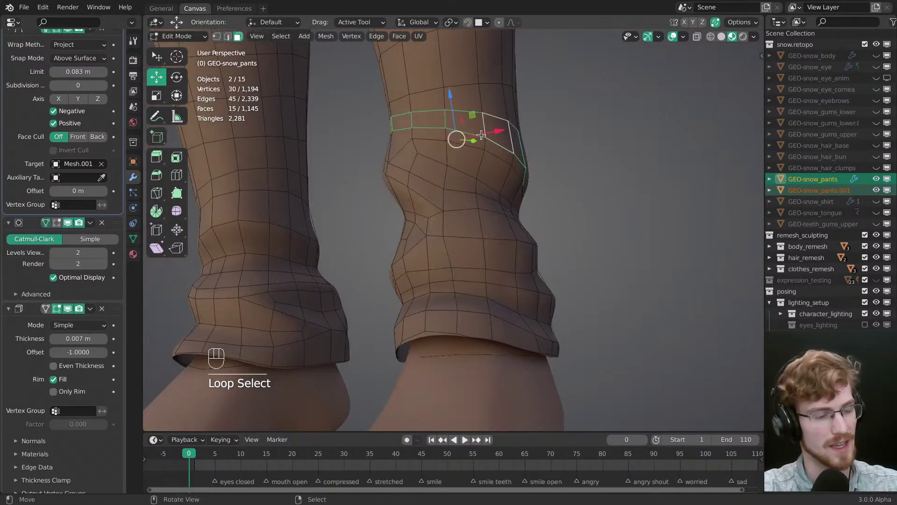
{"action": "scroll", "coordinate": [466, 230], "scroll_direction": "down", "scroll_amount": 5}
{"action": "right_click", "coordinate": [455, 237], "text": "alt"}
{"action": "right_click", "coordinate": [469, 248], "text": "alt"}
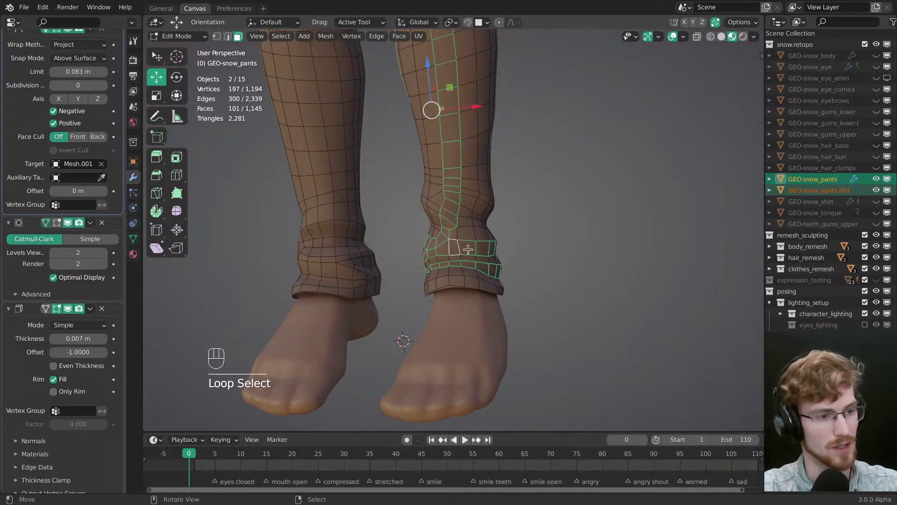
{"action": "scroll", "coordinate": [470, 280], "scroll_direction": "up", "scroll_amount": 3}
{"action": "right_click", "coordinate": [468, 301], "text": "alt"}
{"action": "key", "text": "alt+a"}
Step: Reposition the vertices around the poles at the front of the ankle crease to smooth the flow
{"action": "middle_click_drag", "start_coordinate": [469, 296], "coordinate": [436, 270]}
{"action": "key", "text": "1"}
{"action": "key", "text": "w"}
{"action": "left_click_drag", "start_coordinate": [446, 221], "coordinate": [472, 260]}
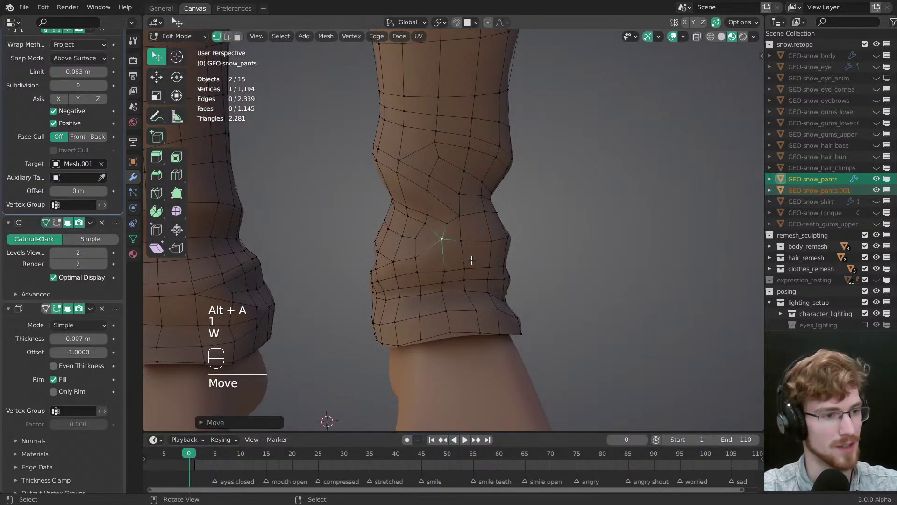
{"action": "middle_click_drag", "start_coordinate": [474, 262], "coordinate": [479, 252]}
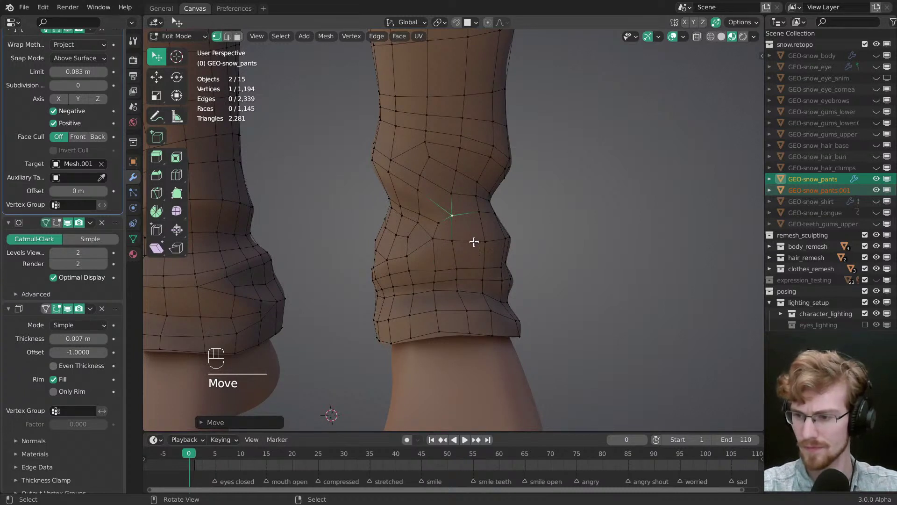
{"action": "middle_click_drag", "start_coordinate": [473, 242], "coordinate": [494, 265]}
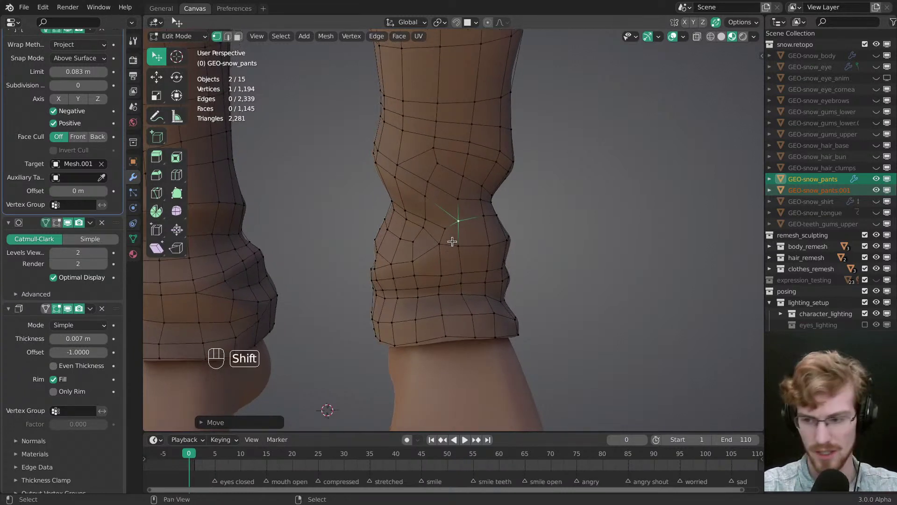
{"action": "middle_click_drag", "start_coordinate": [451, 241], "coordinate": [472, 242], "text": "shift"}
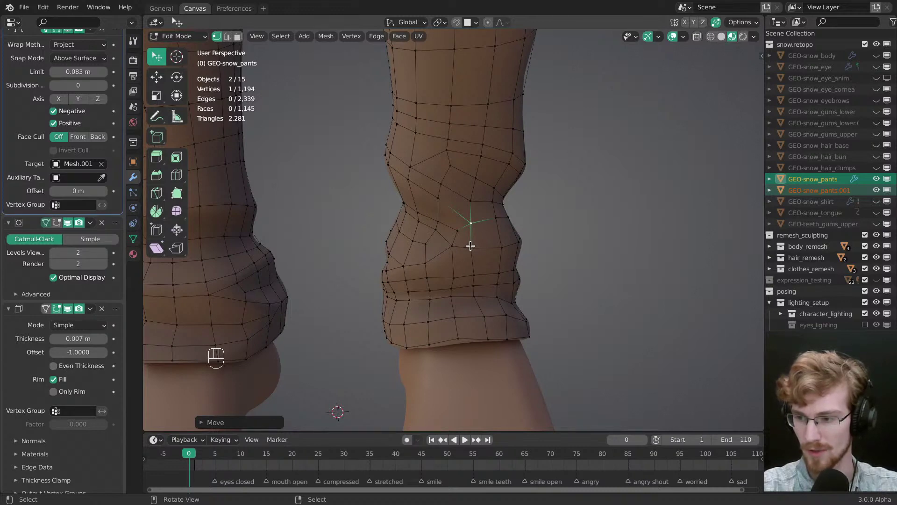
Step: Select all linked geometry of each pants leg in turn to compare their mesh density
{"action": "scroll", "coordinate": [479, 277], "scroll_direction": "down", "scroll_amount": 8}
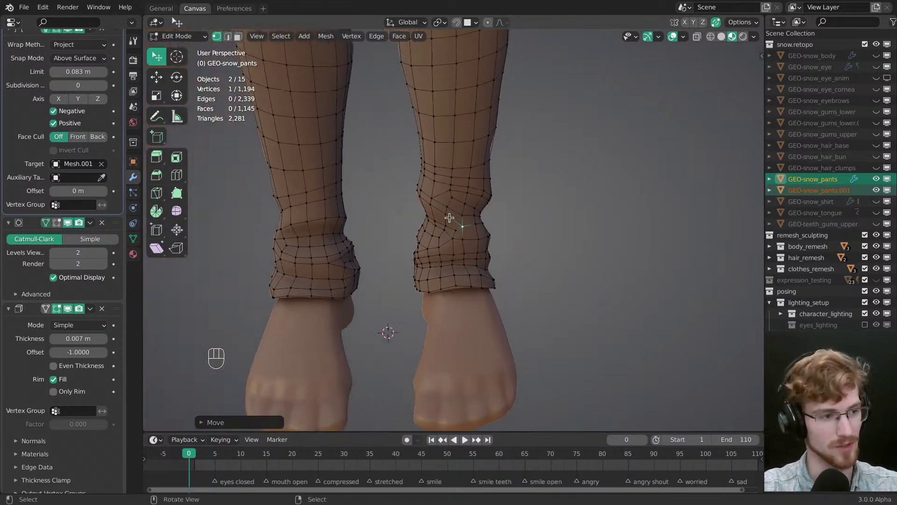
{"action": "key", "text": "ctrl+l"}
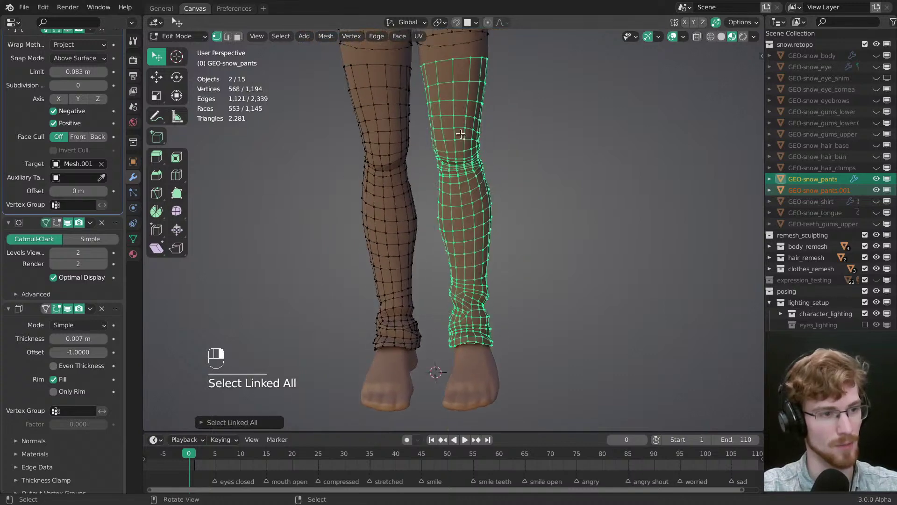
{"action": "left_click", "coordinate": [396, 221]}
{"action": "key", "text": "ctrl+l"}
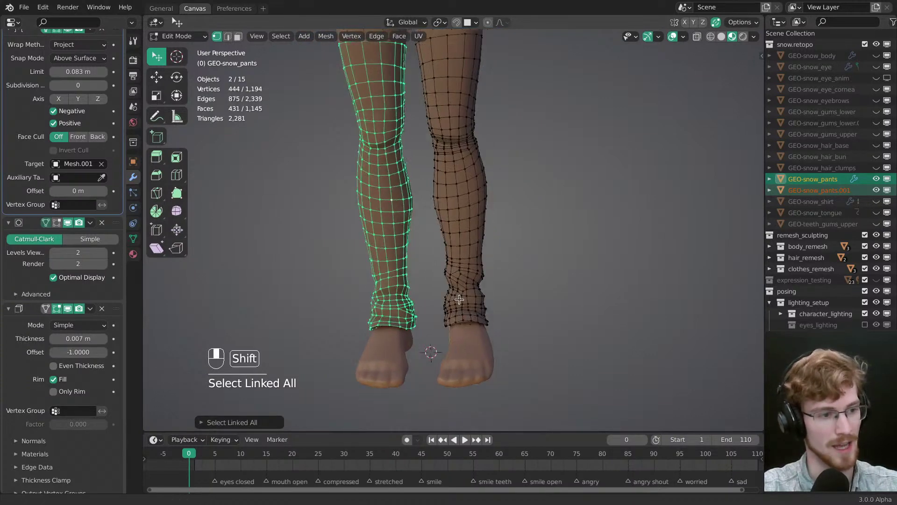
{"action": "middle_click_drag", "start_coordinate": [456, 300], "coordinate": [453, 235], "text": "ctrl"}
{"action": "middle_click_drag", "start_coordinate": [381, 221], "coordinate": [419, 262], "text": "shift"}
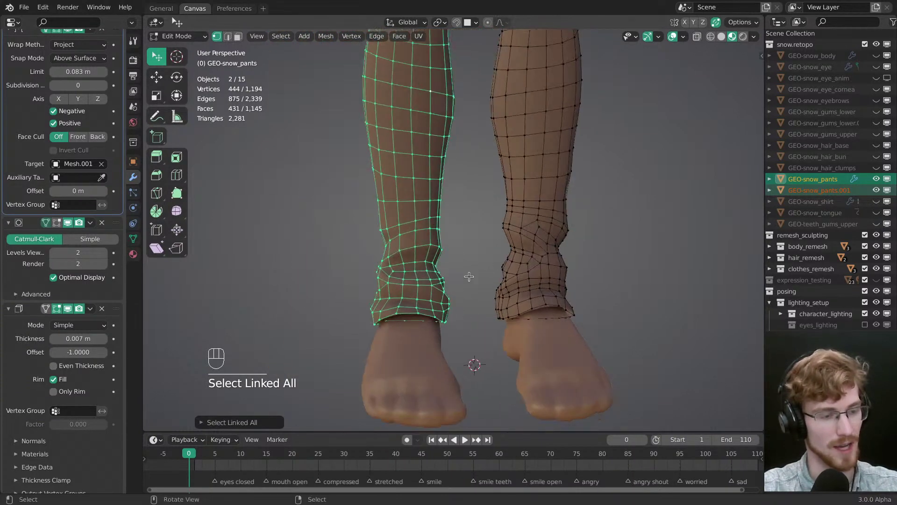
{"action": "middle_click_drag", "start_coordinate": [470, 277], "coordinate": [471, 239], "text": "ctrl"}
{"action": "middle_click_drag", "start_coordinate": [565, 288], "coordinate": [466, 295], "text": "shift"}
{"action": "middle_click_drag", "start_coordinate": [480, 149], "coordinate": [481, 252], "text": "ctrl"}
{"action": "middle_click_drag", "start_coordinate": [466, 174], "coordinate": [470, 250], "text": "shift"}
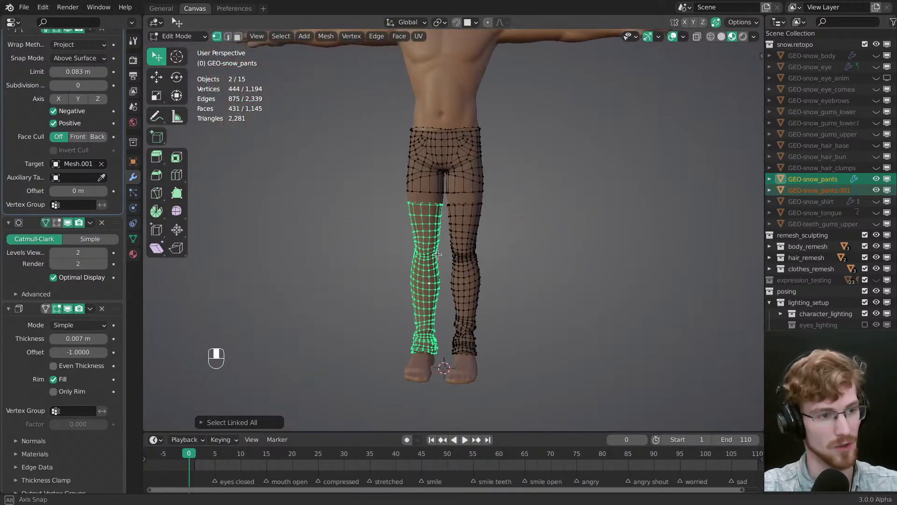
Step: Select the linked geometry of the hip section to compare its density with the legs
{"action": "middle_click_drag", "start_coordinate": [470, 206], "coordinate": [463, 191]}
{"action": "right_click", "coordinate": [455, 176]}
{"action": "key", "text": "ctrl+l"}
{"action": "key", "text": "Tab"}
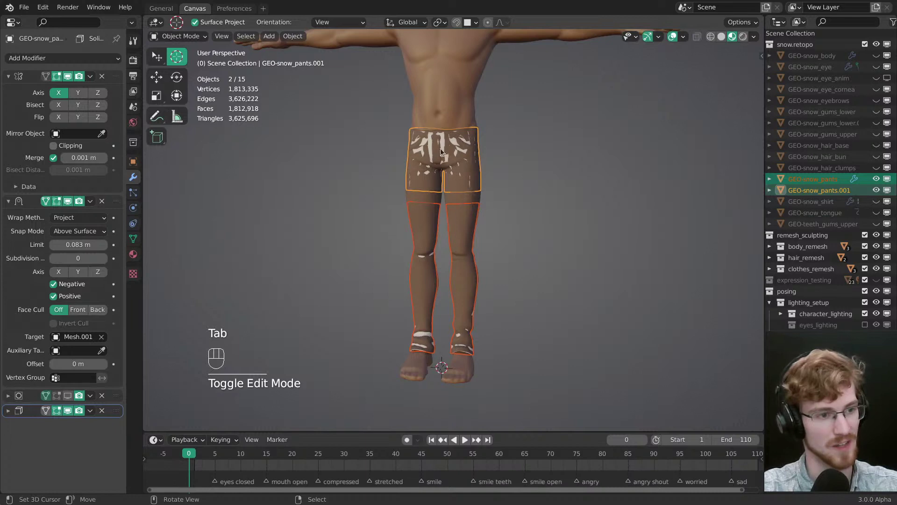
{"action": "middle_click_drag", "start_coordinate": [465, 279], "coordinate": [426, 356], "text": "ctrl"}
{"action": "key", "text": "Tab"}
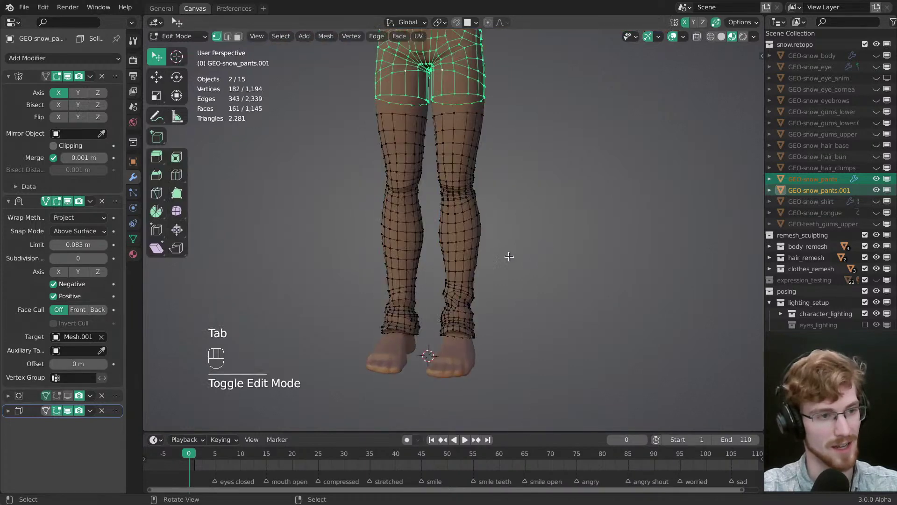
Step: Select a vertex path around the leg just above the ankle crease to examine the edge flow
{"action": "scroll", "coordinate": [506, 257], "scroll_direction": "up", "scroll_amount": 3}
{"action": "middle_click_drag", "start_coordinate": [507, 257], "coordinate": [471, 230], "text": "shift"}
{"action": "key", "text": "alt+a"}
{"action": "middle_click_drag", "start_coordinate": [444, 194], "coordinate": [379, 235]}
{"action": "middle_click_drag", "start_coordinate": [471, 248], "coordinate": [448, 237], "text": "ctrl"}
{"action": "left_click", "coordinate": [483, 272]}
{"action": "left_click", "coordinate": [449, 219], "text": "ctrl"}
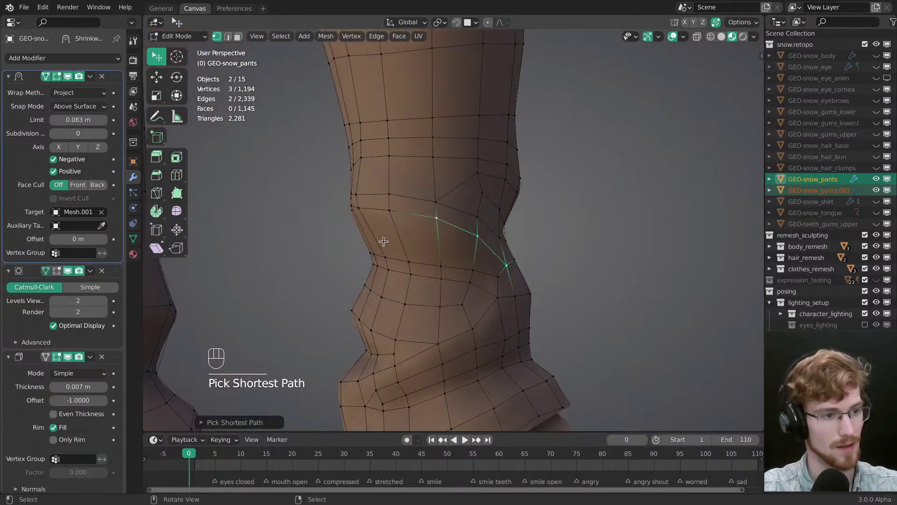
Step: Reposition the vertices above the ankle crease to follow the diagonal fold
{"action": "key", "text": "alt+a"}
{"action": "middle_click_drag", "start_coordinate": [531, 223], "coordinate": [494, 245]}
{"action": "key", "text": "w"}
{"action": "left_click_drag", "start_coordinate": [491, 262], "coordinate": [487, 274]}
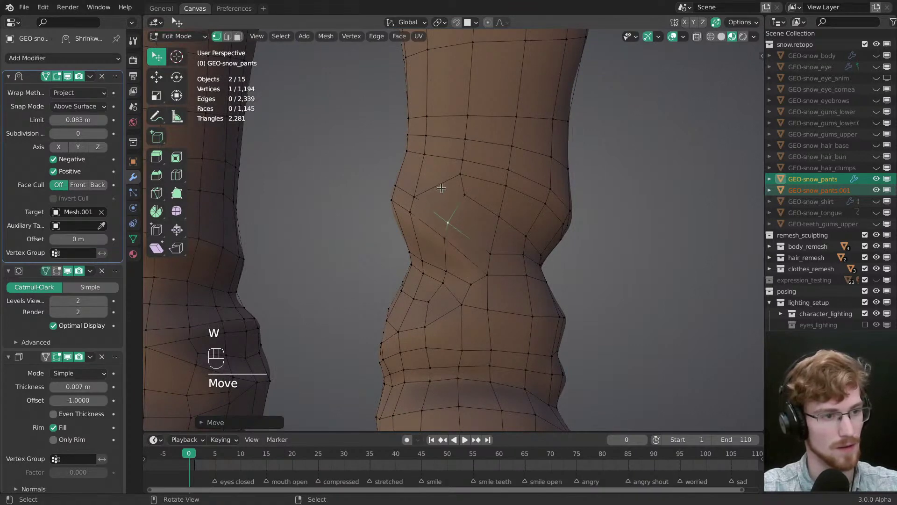
{"action": "mouse_move", "coordinate": [459, 170]}
{"action": "left_mouse_down"}
{"action": "mouse_move", "coordinate": [464, 196]}
{"action": "mouse_move", "coordinate": [461, 187]}
{"action": "left_mouse_up"}
{"action": "middle_click_drag", "start_coordinate": [460, 186], "coordinate": [421, 237]}
Step: Even out the vertices at the front of the crease and connect two vertices across a face there
{"action": "key", "text": "alt+a"}
{"action": "left_click_drag", "start_coordinate": [397, 234], "coordinate": [411, 224]}
{"action": "middle_click_drag", "start_coordinate": [411, 224], "coordinate": [435, 218]}
{"action": "left_click_drag", "start_coordinate": [435, 218], "coordinate": [470, 220]}
{"action": "key", "text": "alt+a"}
{"action": "middle_click_drag", "start_coordinate": [471, 220], "coordinate": [482, 238]}
{"action": "middle_click_drag", "start_coordinate": [538, 272], "coordinate": [546, 292]}
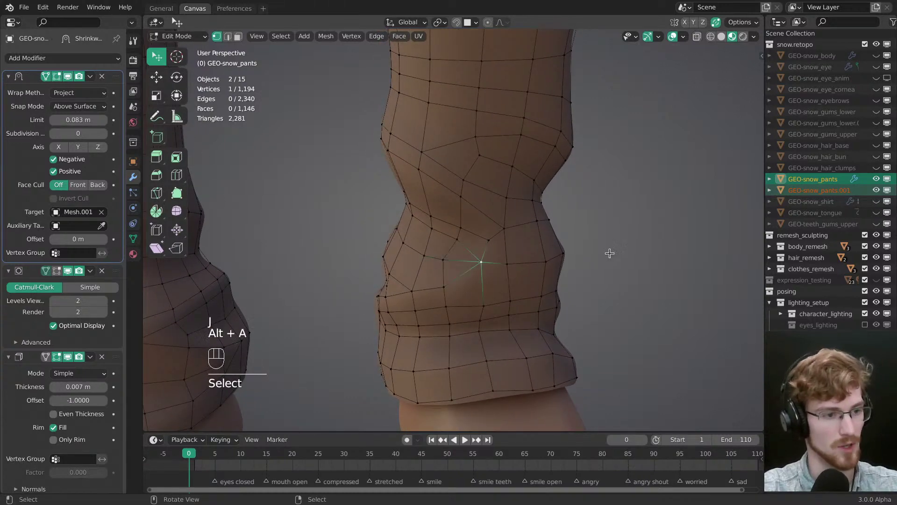
Step: Slide the vertex at the back of the ankle down onto the vertex below it to merge them
{"action": "middle_click_drag", "start_coordinate": [609, 252], "coordinate": [456, 246]}
{"action": "left_click", "coordinate": [514, 236], "text": "ctrl"}
{"action": "left_click", "coordinate": [411, 234], "text": "shift"}
{"action": "left_click", "coordinate": [456, 247]}
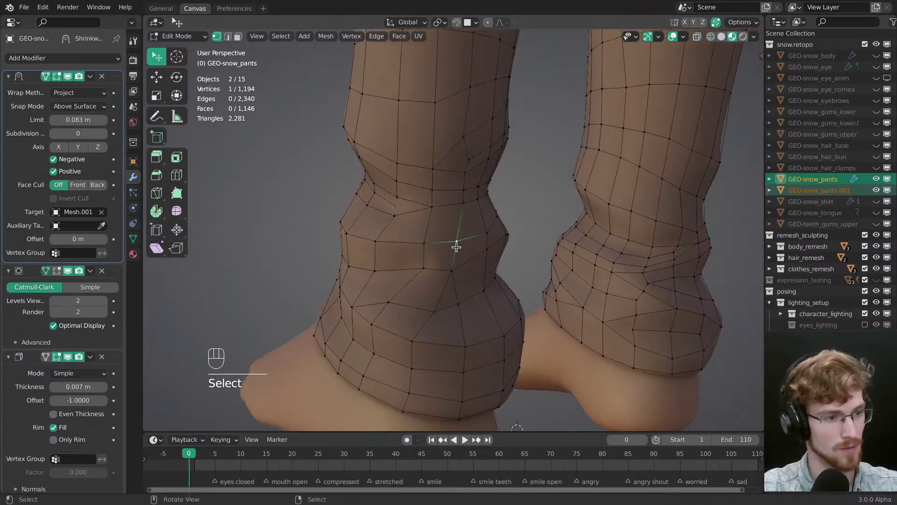
{"action": "key", "text": "g"}
{"action": "left_click_drag", "start_coordinate": [456, 246], "coordinate": [446, 275]}
{"action": "key", "text": "alt+a"}
Step: Bevel the vertex path running from the front of the ankle around its side to double the edge loop
{"action": "middle_click_drag", "start_coordinate": [392, 256], "coordinate": [494, 285]}
{"action": "left_click", "coordinate": [447, 251], "text": "ctrl"}
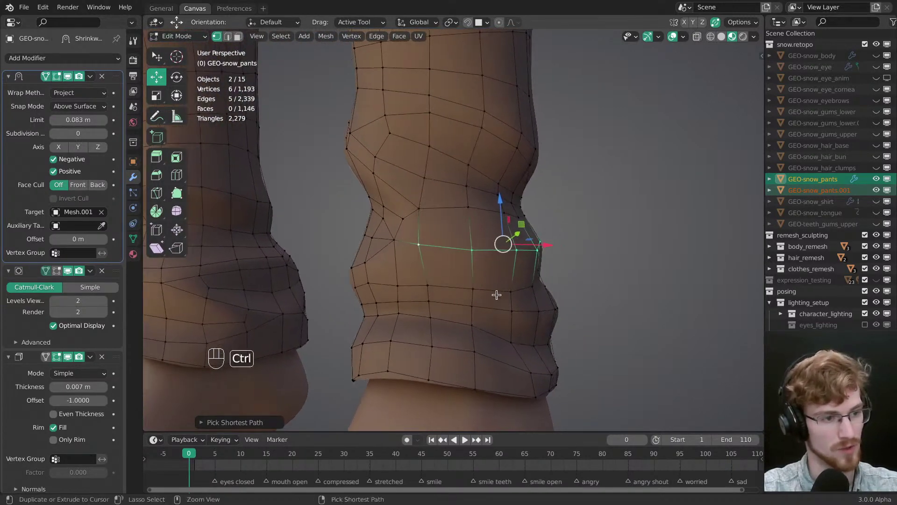
{"action": "key", "text": "ctrl+b"}
{"action": "left_click_drag", "start_coordinate": [503, 296], "coordinate": [506, 304]}
{"action": "key", "text": "alt+a"}
Step: Move the vertex at the front end of the bevel and connect vertices across the adjoining faces
{"action": "middle_click_drag", "start_coordinate": [507, 304], "coordinate": [507, 266]}
{"action": "key", "text": "w"}
{"action": "left_click_drag", "start_coordinate": [507, 260], "coordinate": [503, 244]}
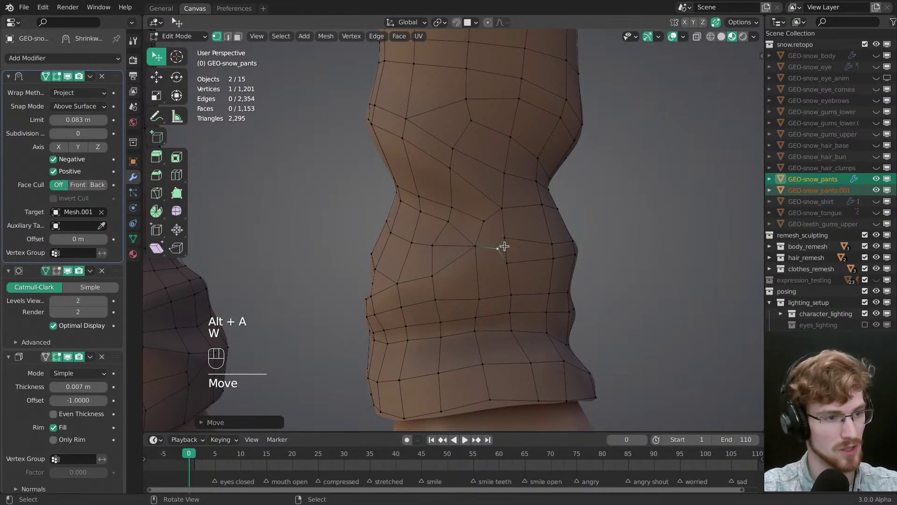
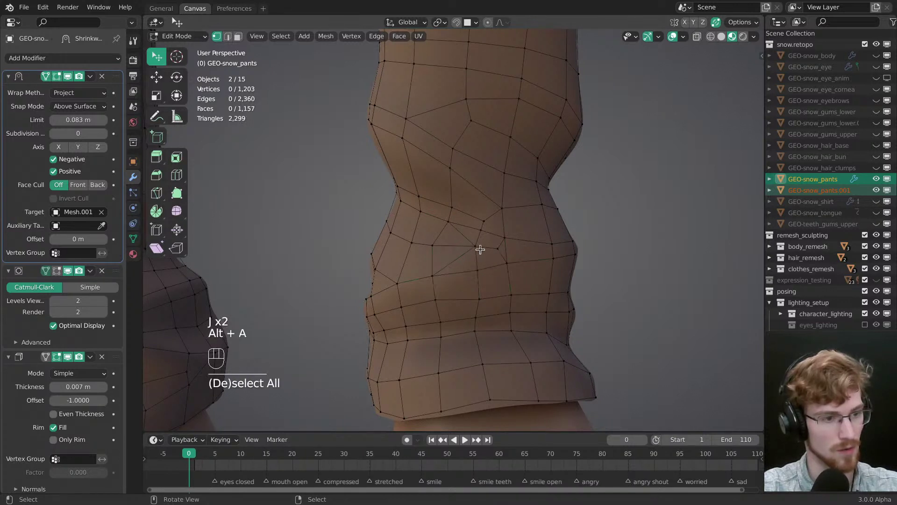
Step: Try to slide the vertex at the front end of the bevel onto its neighbour
{"action": "key", "text": "g"}
{"action": "key", "text": "g"}
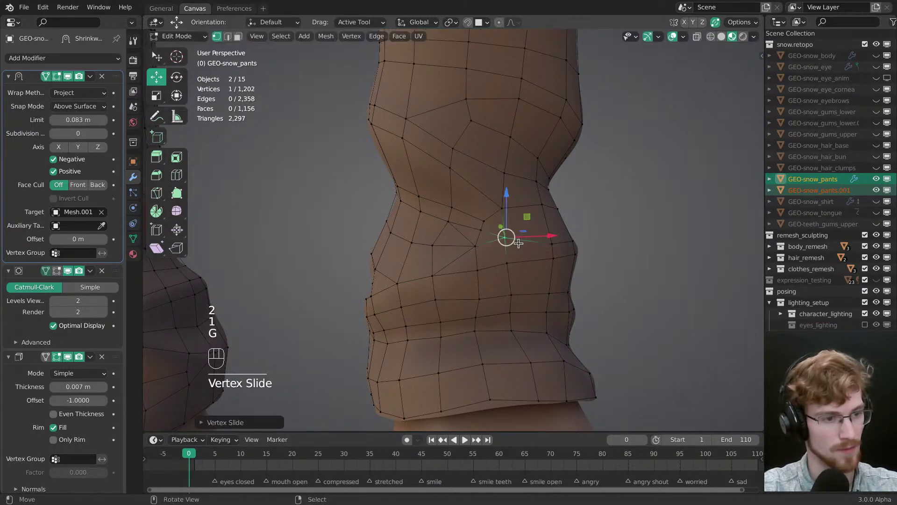
{"action": "key", "text": "ctrl+z"}
Step: Dissolve the two diagonal edges meeting at the front end of the bevel
{"action": "key", "text": "alt+a"}
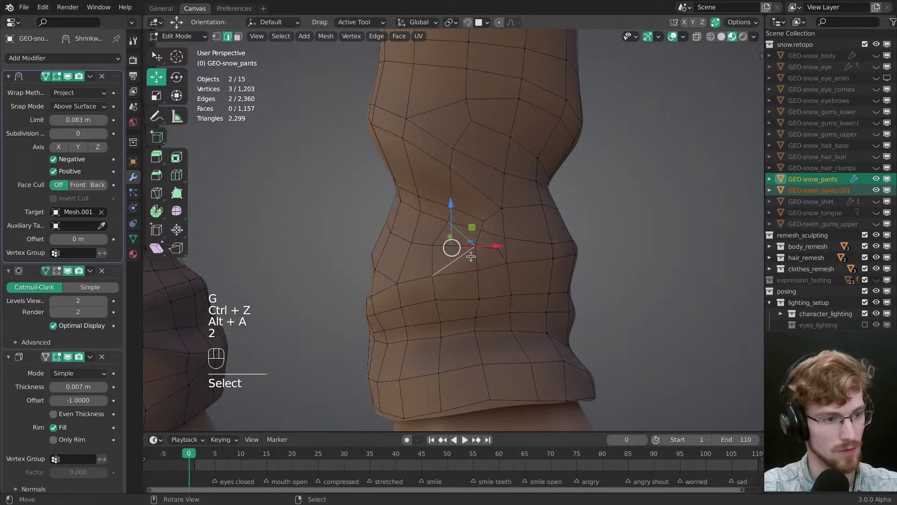
{"action": "key", "text": "ctrl+x"}
{"action": "key", "text": "alt+a"}
{"action": "key", "text": "1"}
{"action": "middle_click_drag", "start_coordinate": [505, 264], "coordinate": [399, 242]}
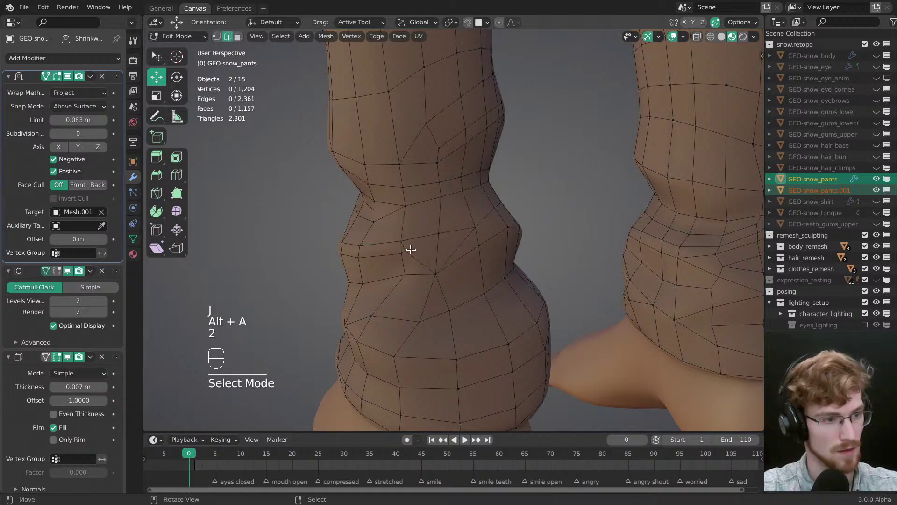
Step: Dissolve the remaining edge at the front end of the bevel and slide the end vertex onto its neighbour to merge them
{"action": "key", "text": "ctrl+x"}
{"action": "key", "text": "1"}
{"action": "key", "text": "alt+a"}
{"action": "left_click", "coordinate": [404, 249]}
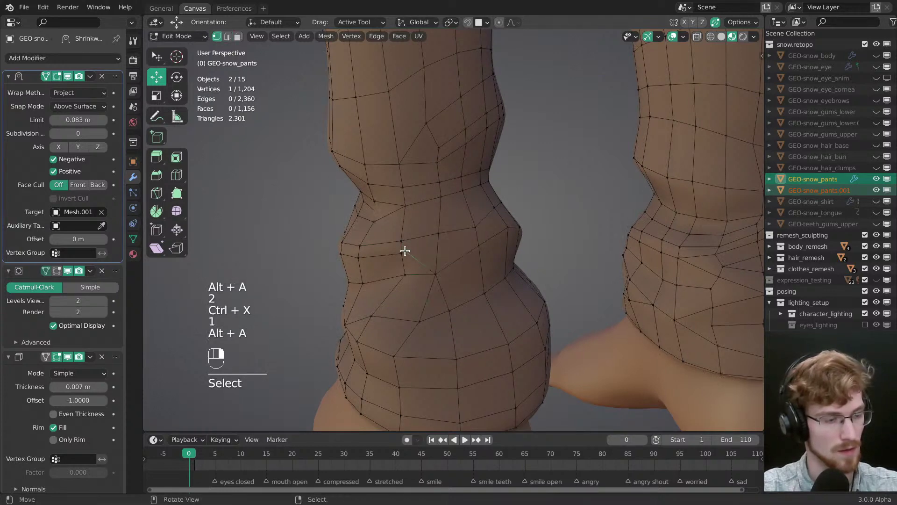
{"action": "mouse_move", "coordinate": [405, 248]}
{"action": "middle_mouse_down"}
{"action": "mouse_move", "coordinate": [477, 251]}
{"action": "mouse_move", "coordinate": [643, 202]}
{"action": "mouse_move", "coordinate": [627, 223]}
{"action": "mouse_move", "coordinate": [641, 226]}
{"action": "mouse_move", "coordinate": [447, 256]}
{"action": "mouse_move", "coordinate": [408, 250]}
{"action": "middle_mouse_up"}
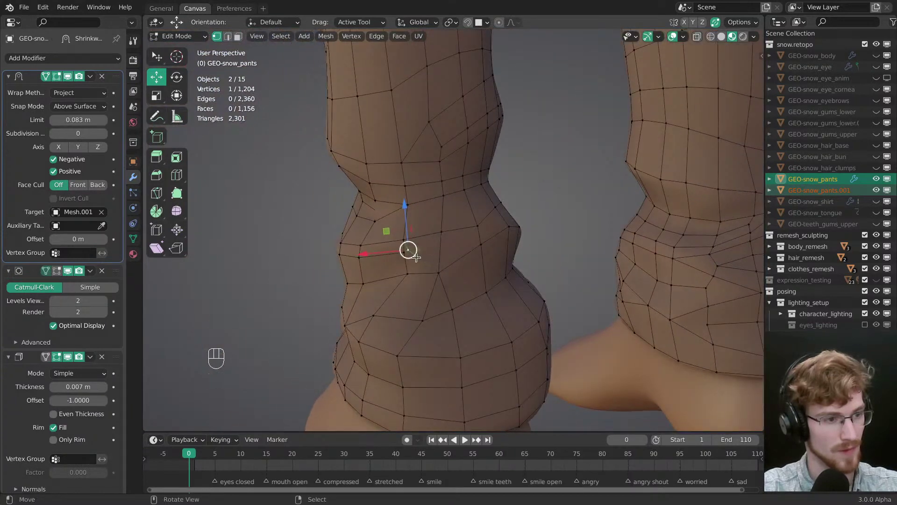
{"action": "key", "text": "g"}
{"action": "left_click", "coordinate": [427, 255]}
{"action": "key", "text": "alt+a"}
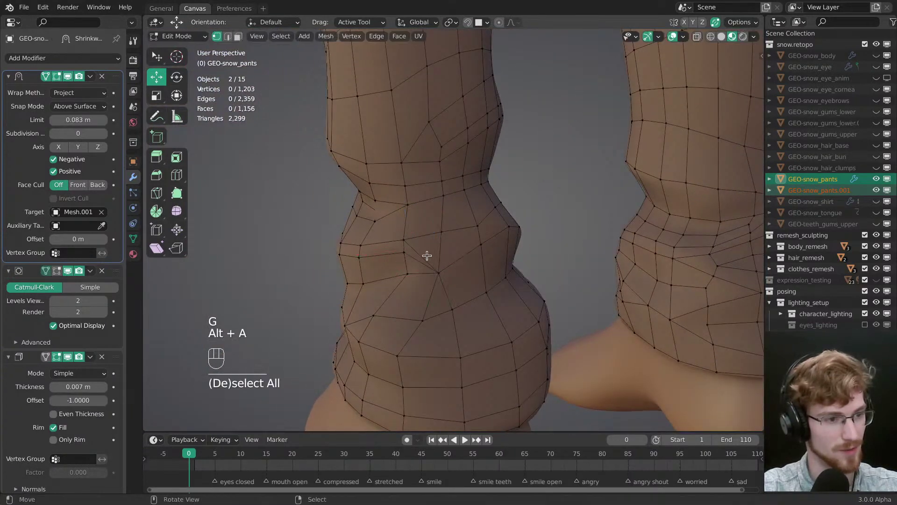
Step: Dissolve the short edge beside the merged vertex at the front of the ankle and move the central vertex up
{"action": "key", "text": "ctrl+x"}
{"action": "key", "text": "alt+a"}
{"action": "key", "text": "1"}
{"action": "key", "text": "w"}
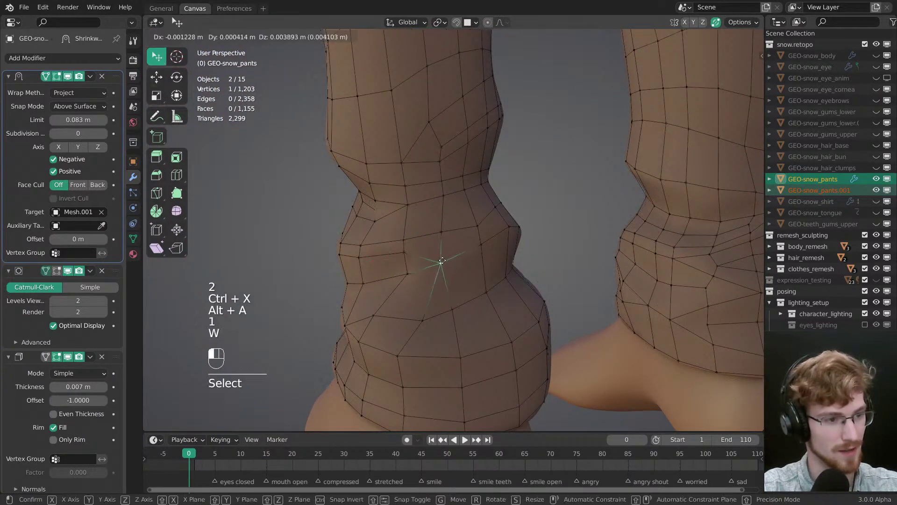
{"action": "key", "text": "alt+a"}
Step: Nudge the vertex on the ankle's front side and bevel the four-vertex path running from it around the ankle
{"action": "middle_click_drag", "start_coordinate": [434, 276], "coordinate": [465, 236]}
{"action": "left_click_drag", "start_coordinate": [465, 237], "coordinate": [472, 238]}
{"action": "middle_click_drag", "start_coordinate": [472, 239], "coordinate": [370, 262]}
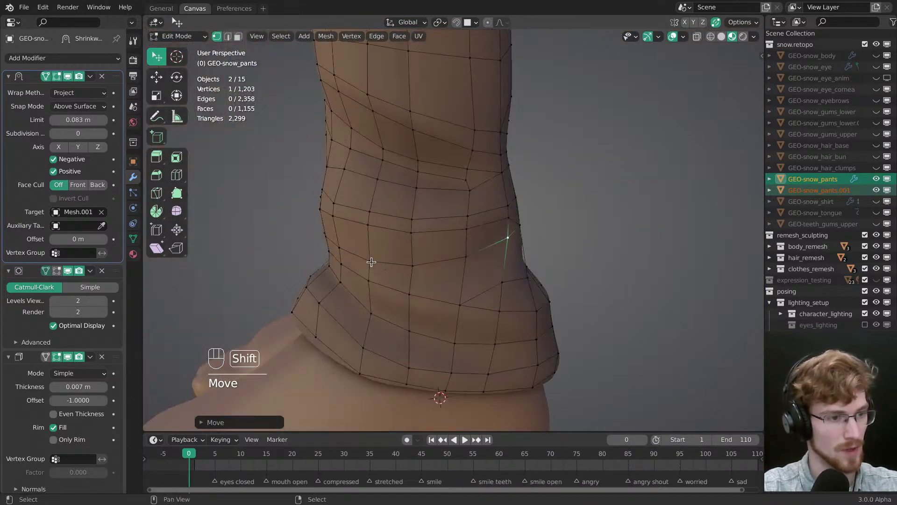
{"action": "left_click", "coordinate": [369, 261], "text": "shift"}
{"action": "left_click", "coordinate": [369, 260], "text": "ctrl"}
{"action": "key", "text": "ctrl+b"}
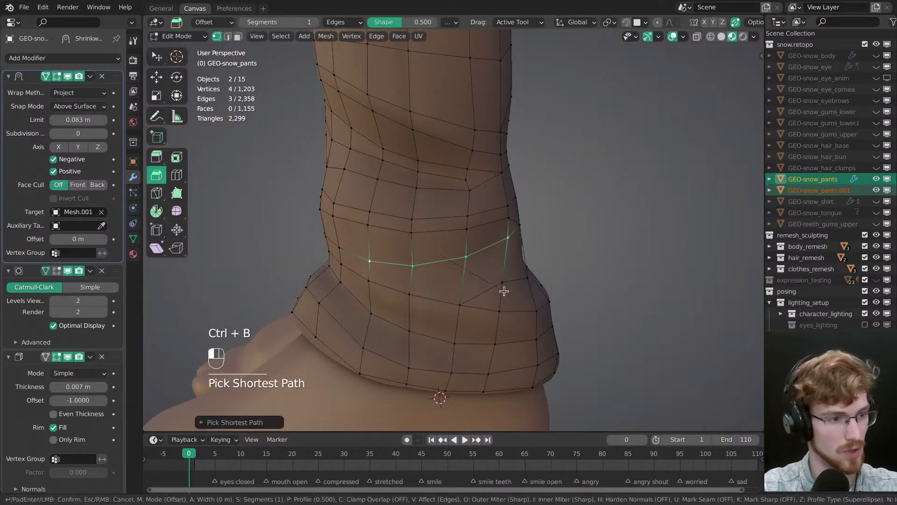
{"action": "left_click", "coordinate": [503, 272]}
{"action": "key", "text": "alt+a"}
Step: Slide the vertex at the front end of the new bevel along its edge to even the spacing
{"action": "key", "text": "w"}
{"action": "scroll", "coordinate": [503, 272], "scroll_direction": "down", "scroll_amount": 3}
{"action": "left_click_drag", "start_coordinate": [484, 240], "coordinate": [525, 244]}
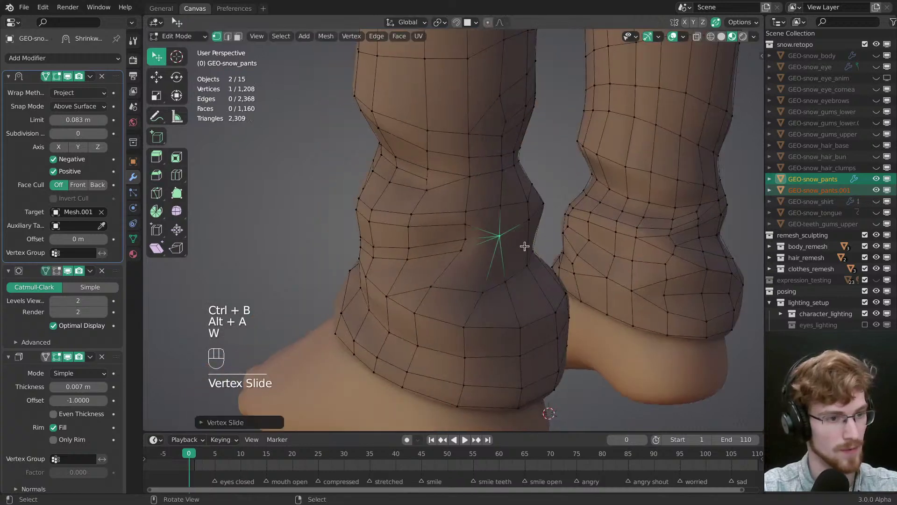
{"action": "key", "text": "alt+a"}
{"action": "scroll", "coordinate": [422, 267], "scroll_direction": "up", "scroll_amount": 3}
Step: Slide the vertex at the back end of the new bevel onto its neighbour to merge them
{"action": "middle_click_drag", "start_coordinate": [422, 267], "coordinate": [484, 264]}
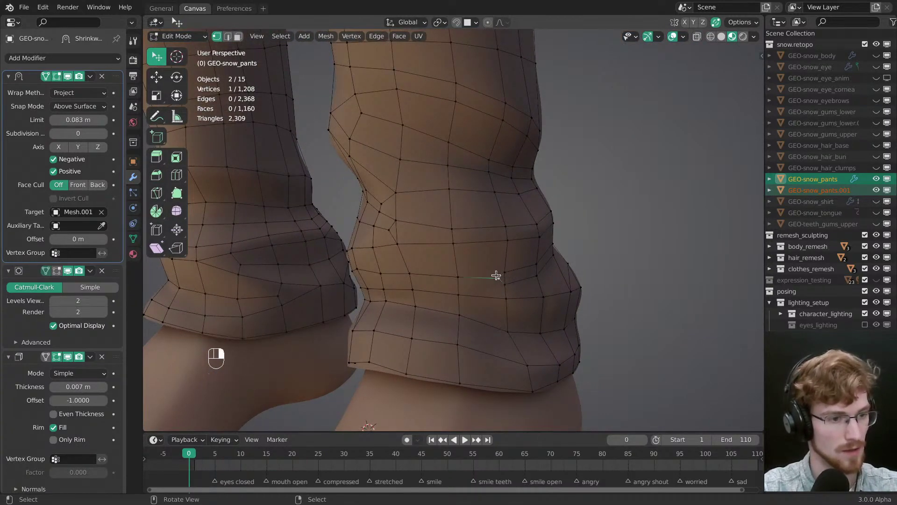
{"action": "key", "text": "g"}
{"action": "left_click_drag", "start_coordinate": [501, 276], "coordinate": [433, 274]}
{"action": "key", "text": "alt+a"}
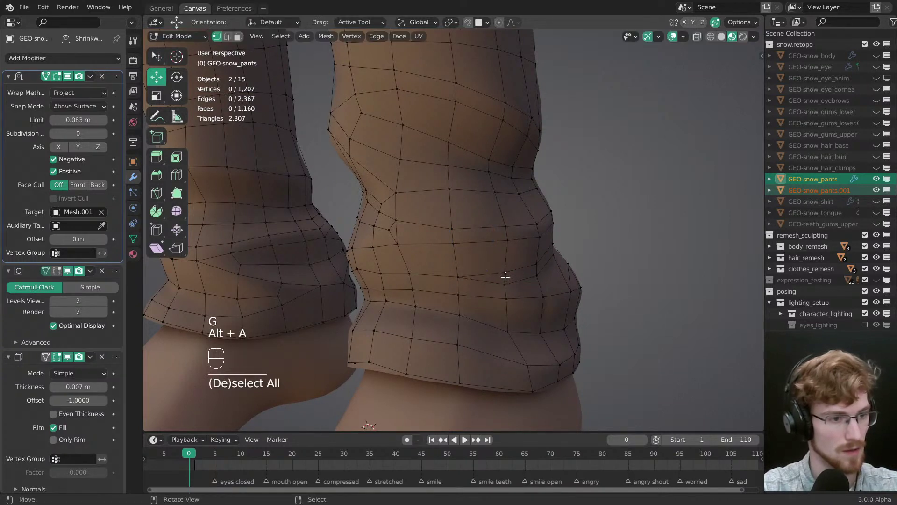
Step: Knife-cut a continuation of the edge loop across the faces behind the ankle and dissolve the leftover diagonal edge at the bevel's end
{"action": "key", "text": "k"}
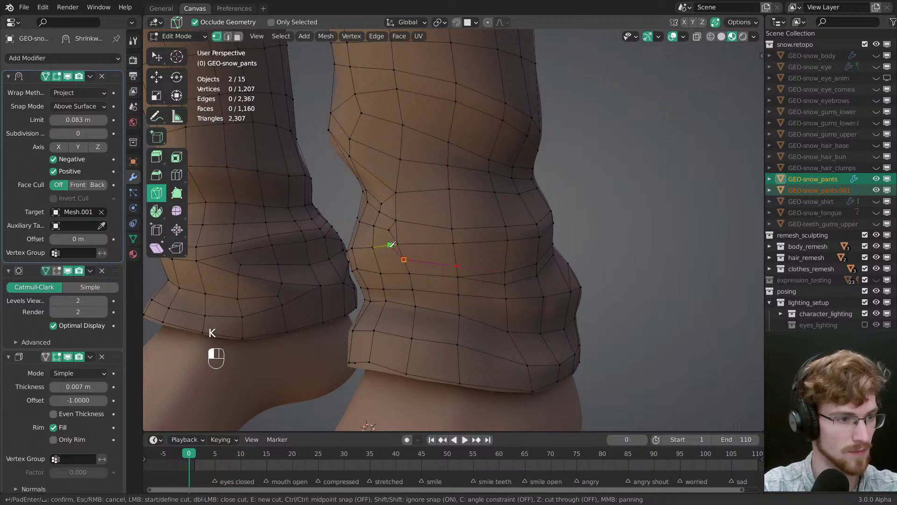
{"action": "middle_click_drag", "start_coordinate": [380, 245], "coordinate": [519, 256]}
{"action": "key", "text": "alt+a"}
{"action": "key", "text": "2"}
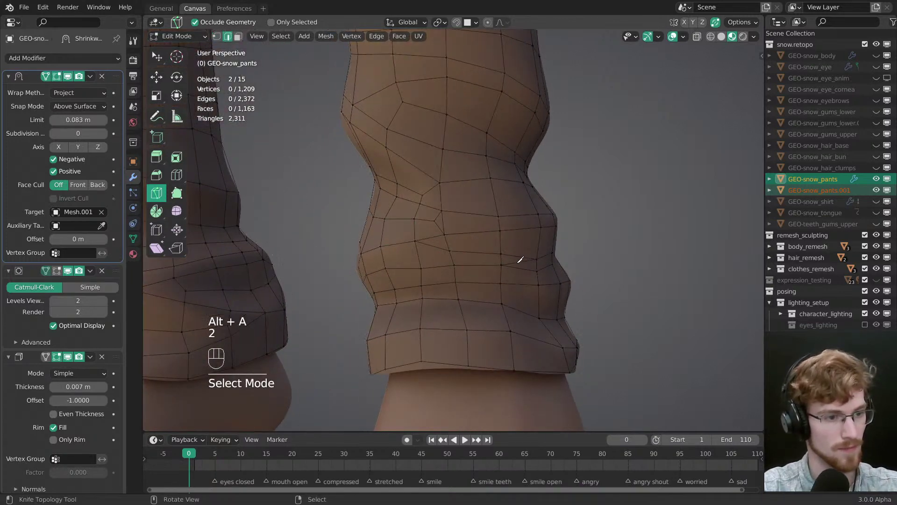
{"action": "key", "text": "ctrl+x"}
{"action": "key", "text": "alt+a"}
Step: Move the vertices along the lower edge loop at the back of the ankle to even its spacing
{"action": "key", "text": "1"}
{"action": "left_click", "coordinate": [536, 258]}
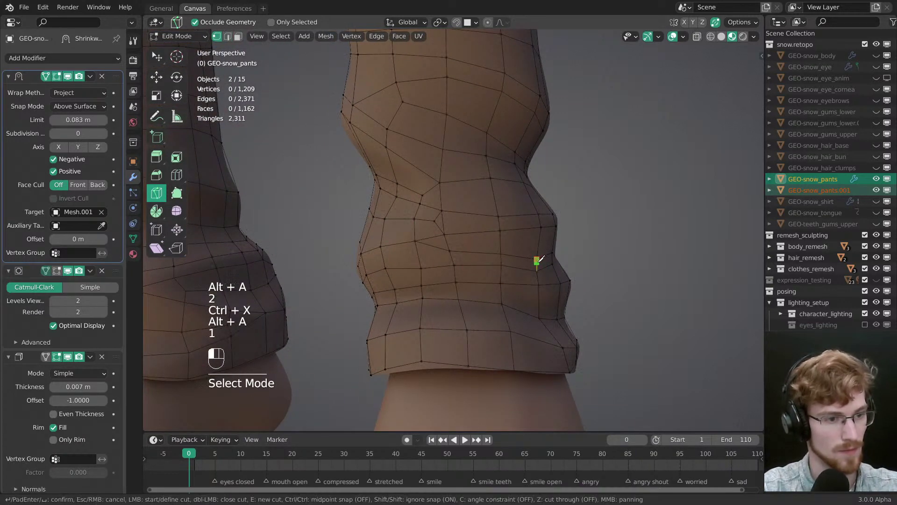
{"action": "key", "text": "w"}
{"action": "left_click_drag", "start_coordinate": [537, 256], "coordinate": [538, 269]}
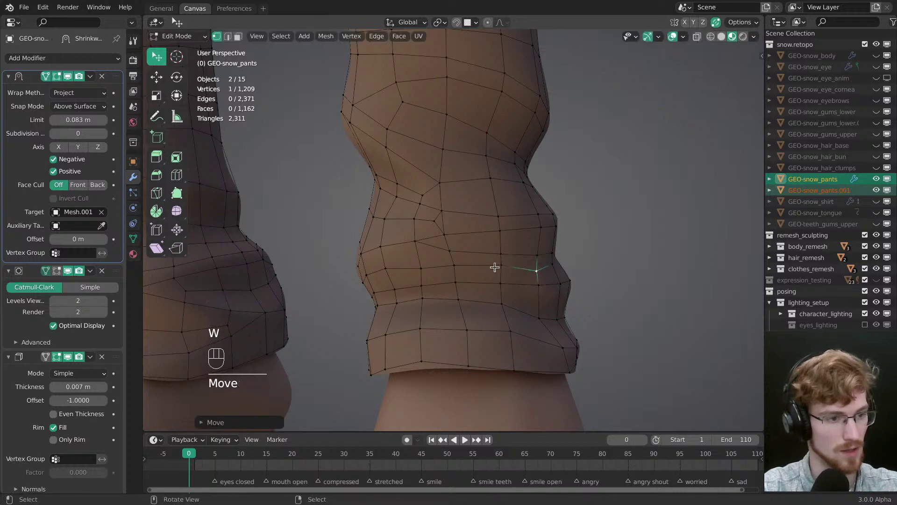
{"action": "left_click_drag", "start_coordinate": [460, 266], "coordinate": [463, 262]}
{"action": "middle_click_drag", "start_coordinate": [463, 262], "coordinate": [469, 246]}
Step: Slide the stray vertex at the end of the knife cut onto its neighbour to merge them
{"action": "left_click_drag", "start_coordinate": [470, 226], "coordinate": [446, 233]}
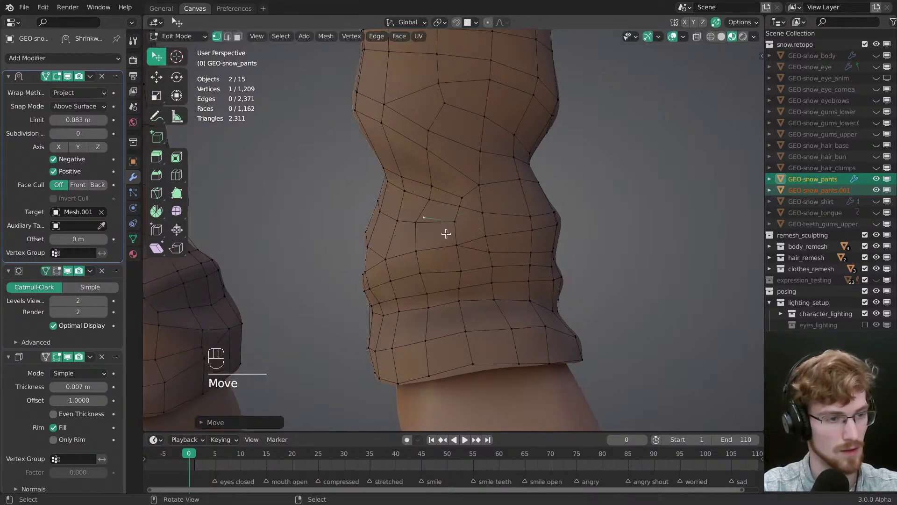
{"action": "key", "text": "ctrl+z"}
{"action": "left_click", "coordinate": [469, 221]}
{"action": "key", "text": "g"}
{"action": "key", "text": "g"}
{"action": "left_click", "coordinate": [421, 224]}
{"action": "key", "text": "alt+a"}
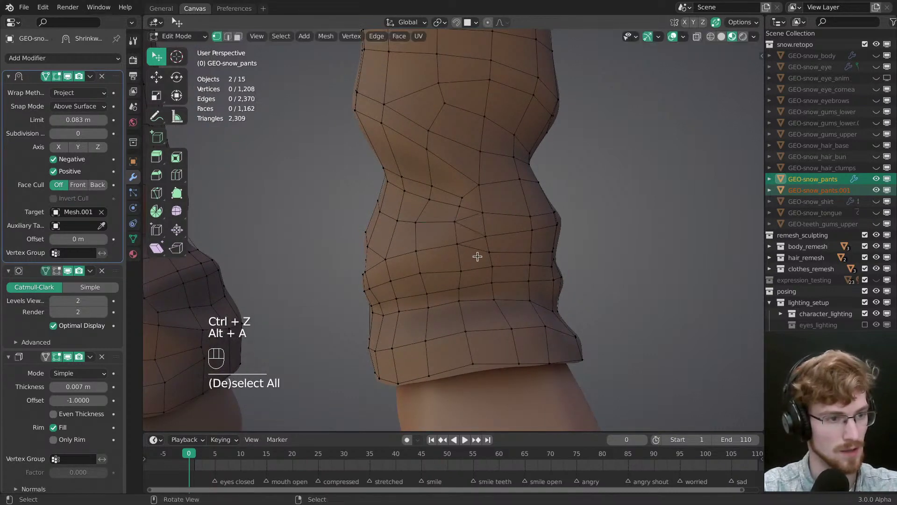
Step: Try dissolving the two short diagonal edges behind the ankle and moving the adjoining vertices
{"action": "middle_click_drag", "start_coordinate": [477, 256], "coordinate": [471, 262]}
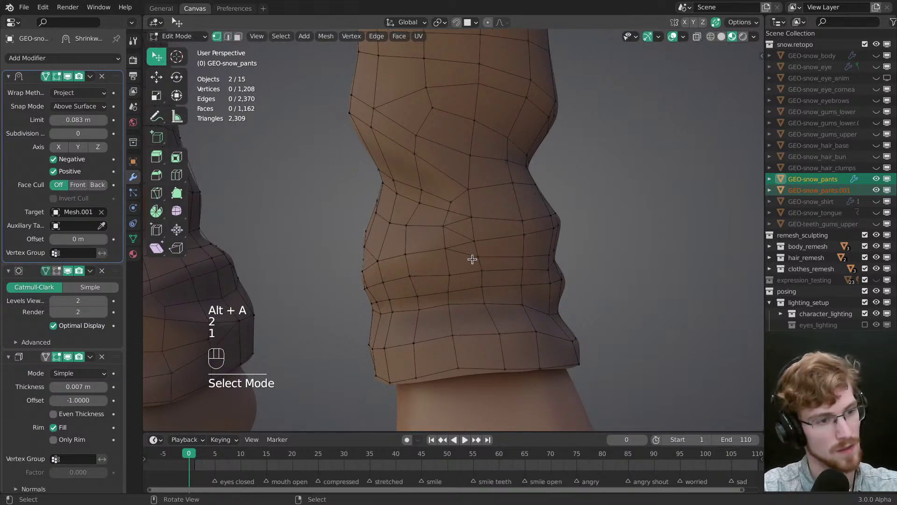
{"action": "left_click", "coordinate": [461, 234]}
{"action": "key", "text": "ctrl+x"}
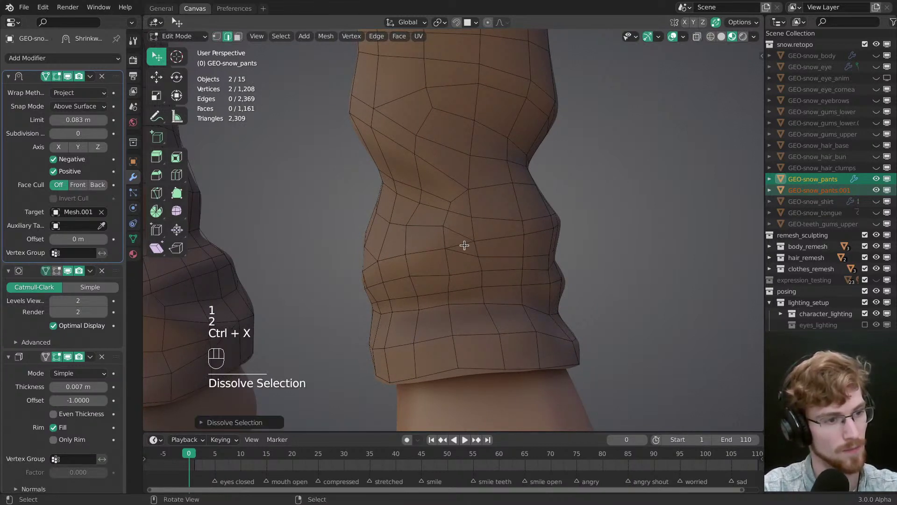
{"action": "key", "text": "ctrl+x"}
{"action": "key", "text": "alt+a"}
{"action": "key", "text": "1"}
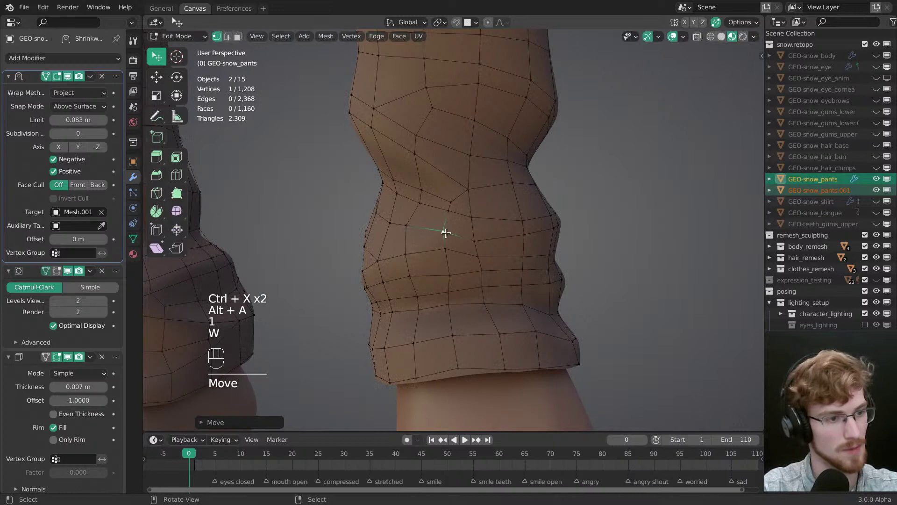
{"action": "left_click_drag", "start_coordinate": [446, 249], "coordinate": [447, 252]}
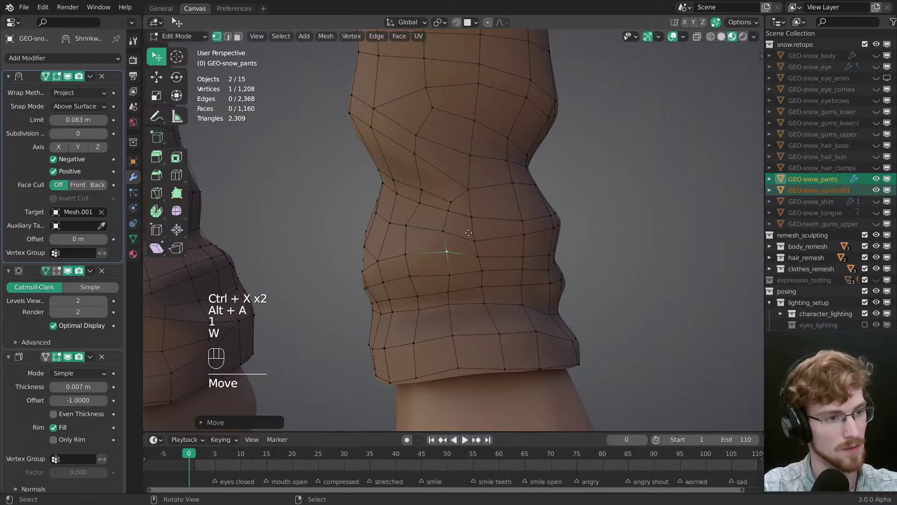
{"action": "key", "text": "ctrl+r"}
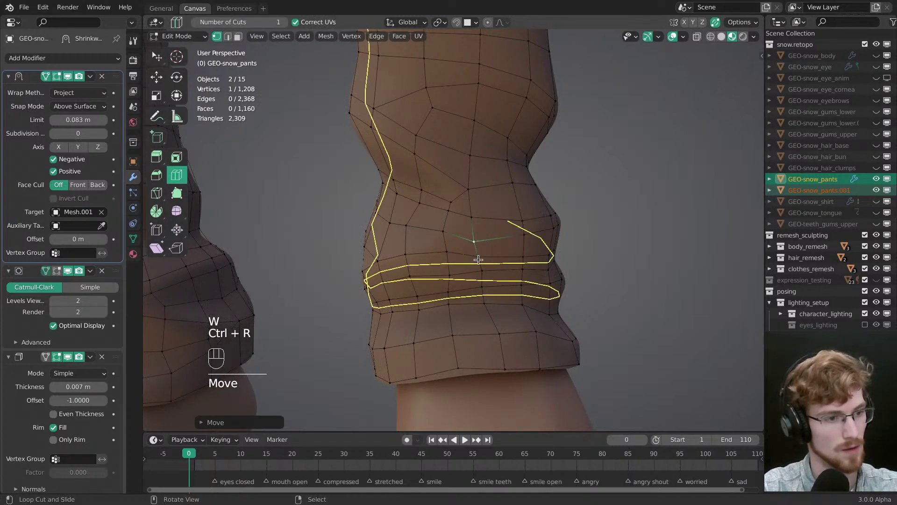
{"action": "key", "text": "Escape"}
{"action": "key", "text": "alt+a"}
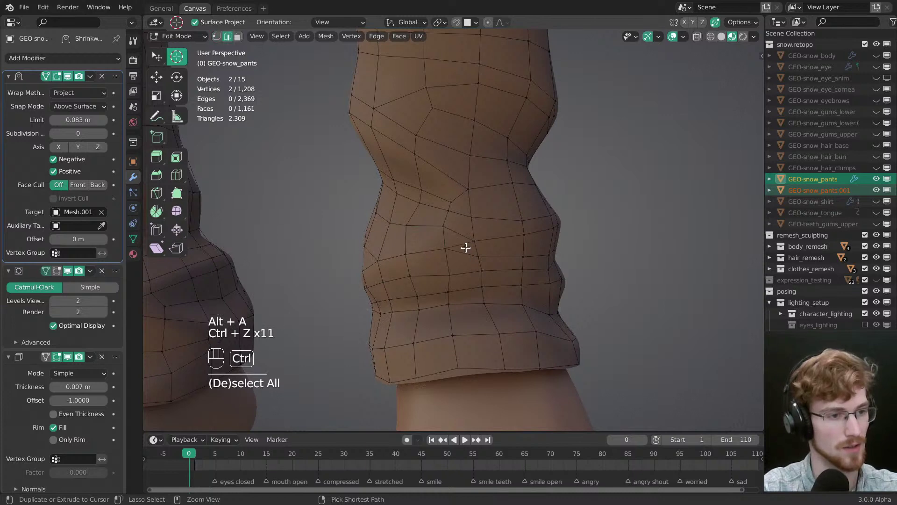
{"action": "key", "text": "ctrl+z"}
{"action": "key", "text": "alt+a"}
Step: Dissolve only the upper diagonal edge behind the ankle and preview a loop cut to check the edge flow
{"action": "middle_click_drag", "start_coordinate": [468, 248], "coordinate": [444, 224]}
{"action": "key", "text": "ctrl+r"}
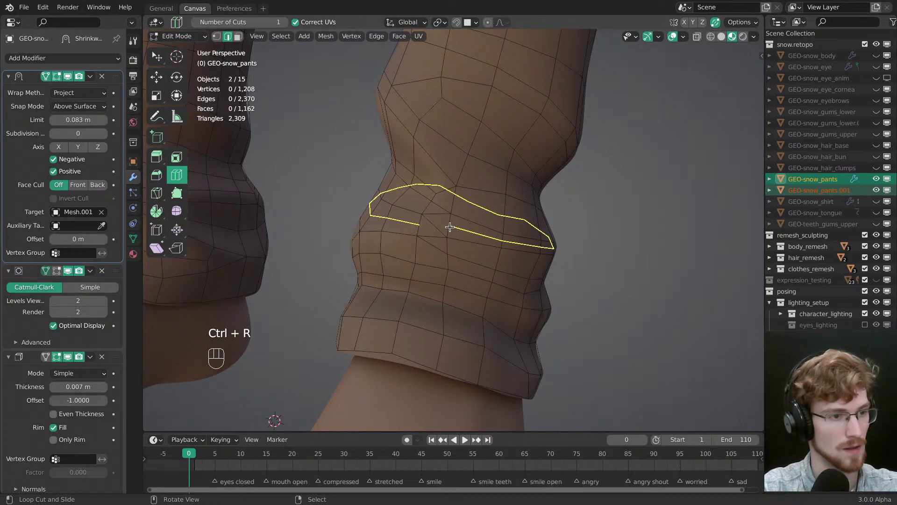
{"action": "key", "text": "Escape"}
{"action": "key", "text": "ctrl+x"}
{"action": "middle_click_drag", "start_coordinate": [457, 244], "coordinate": [475, 234]}
{"action": "key", "text": "alt+a"}
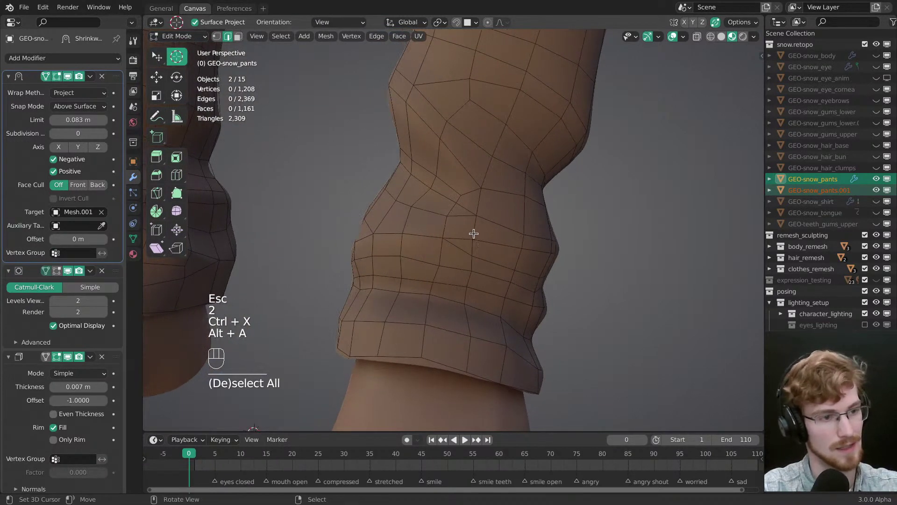
{"action": "key", "text": "ctrl+r"}
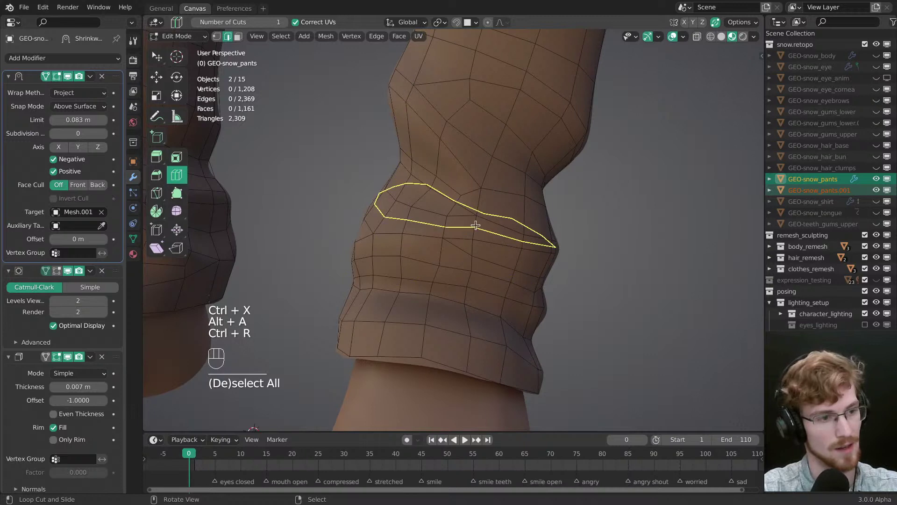
{"action": "key", "text": "Escape"}
Step: Move the vertices around the back and side of the ankle to smooth the rebuilt edge loops
{"action": "middle_click_drag", "start_coordinate": [471, 211], "coordinate": [458, 246]}
{"action": "key", "text": "alt+a"}
{"action": "key", "text": "alt+a"}
{"action": "key", "text": "1"}
{"action": "key", "text": "w"}
{"action": "left_click_drag", "start_coordinate": [457, 255], "coordinate": [459, 257]}
{"action": "middle_click_drag", "start_coordinate": [458, 257], "coordinate": [489, 248]}
{"action": "key", "text": "alt+a"}
{"action": "left_click", "coordinate": [483, 229]}
{"action": "left_click_drag", "start_coordinate": [495, 234], "coordinate": [461, 250]}
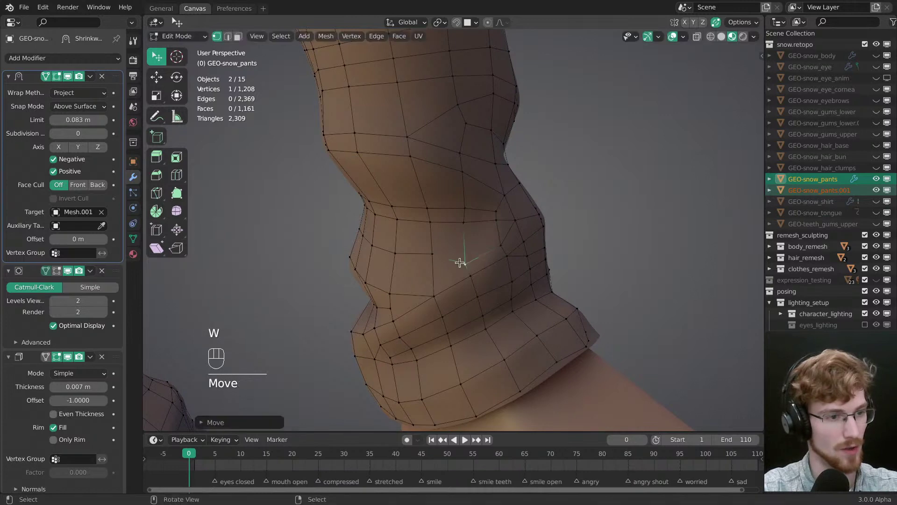
Step: Slide the four-vertex path on the side of the ankle down toward the edge loop below it
{"action": "middle_click_drag", "start_coordinate": [461, 260], "coordinate": [486, 248]}
{"action": "middle_click_drag", "start_coordinate": [437, 260], "coordinate": [558, 259]}
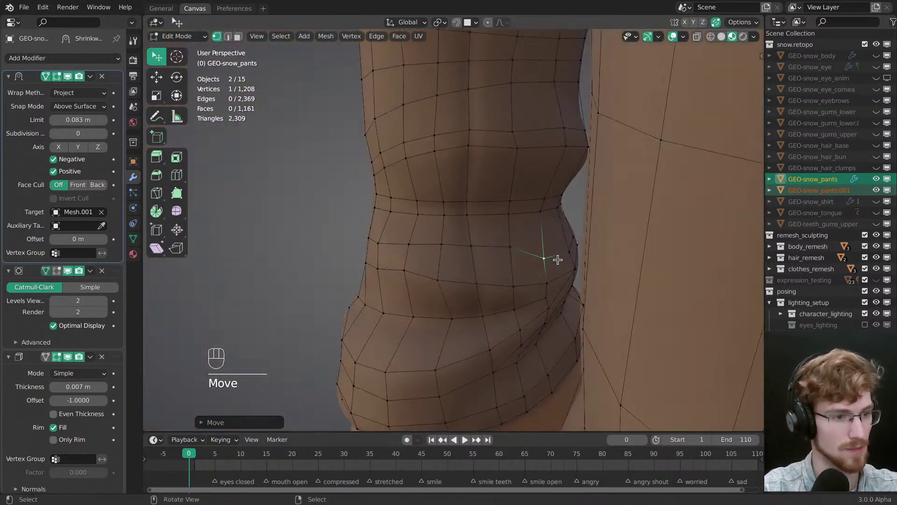
{"action": "left_click", "coordinate": [410, 245], "text": "ctrl"}
{"action": "key", "text": "g"}
{"action": "key", "text": "g"}
{"action": "left_click_drag", "start_coordinate": [466, 278], "coordinate": [474, 299]}
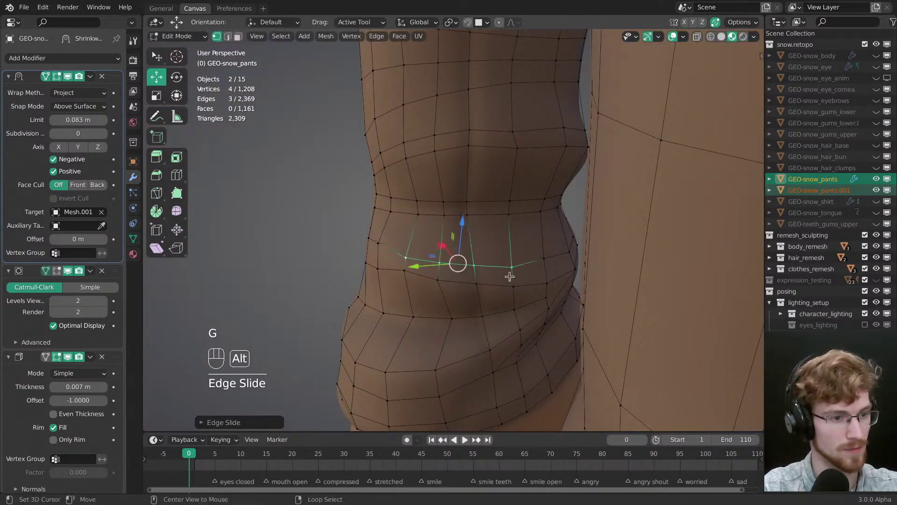
Step: Reposition individual vertices along the slid path to even out the faces around the ankle
{"action": "key", "text": "alt+a"}
{"action": "key", "text": "w"}
{"action": "left_click_drag", "start_coordinate": [543, 258], "coordinate": [545, 261]}
{"action": "left_click_drag", "start_coordinate": [512, 268], "coordinate": [513, 264]}
{"action": "middle_click_drag", "start_coordinate": [506, 265], "coordinate": [568, 266]}
{"action": "key", "text": "alt+a"}
{"action": "left_click_drag", "start_coordinate": [441, 257], "coordinate": [433, 239]}
{"action": "middle_click_drag", "start_coordinate": [430, 237], "coordinate": [481, 229]}
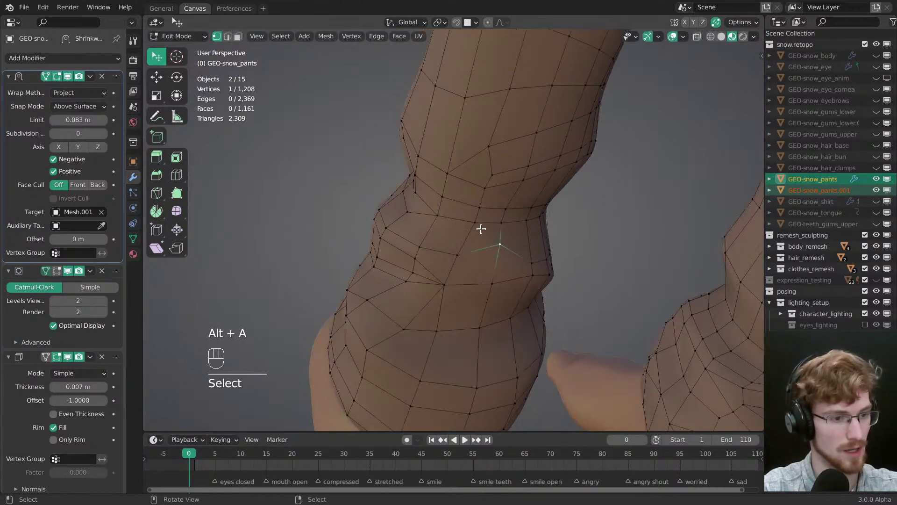
Step: Insert a single loop cut through the band of faces around the ankle above the crease
{"action": "key", "text": "alt+a"}
{"action": "middle_click_drag", "start_coordinate": [534, 258], "coordinate": [416, 260]}
{"action": "key", "text": "ctrl+r"}
{"action": "left_click_drag", "start_coordinate": [470, 228], "coordinate": [477, 235]}
{"action": "key", "text": "alt+a"}
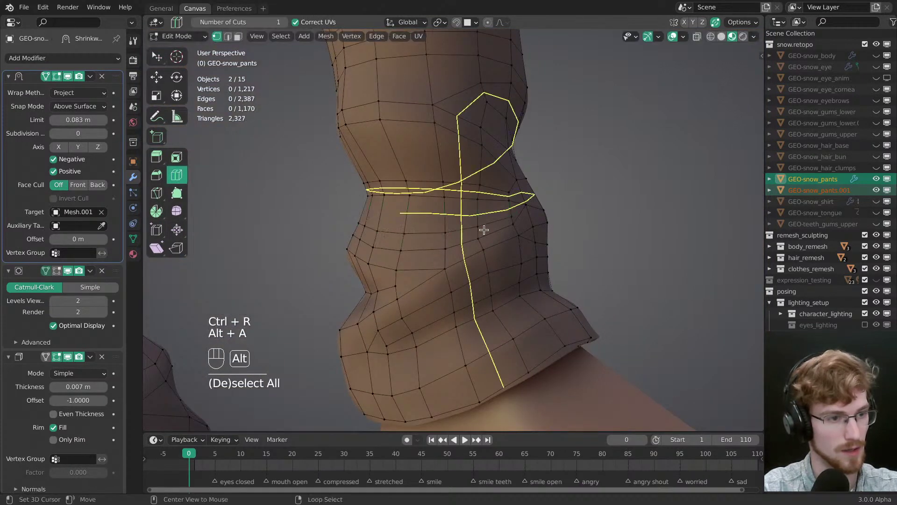
{"action": "right_click", "coordinate": [511, 214]}
Step: Adjust the vertices at the triangular end of the new edge loop
{"action": "key", "text": "g"}
{"action": "middle_click_drag", "start_coordinate": [509, 214], "coordinate": [517, 255]}
{"action": "key", "text": "w"}
{"action": "key", "text": "g"}
{"action": "left_click", "coordinate": [445, 224]}
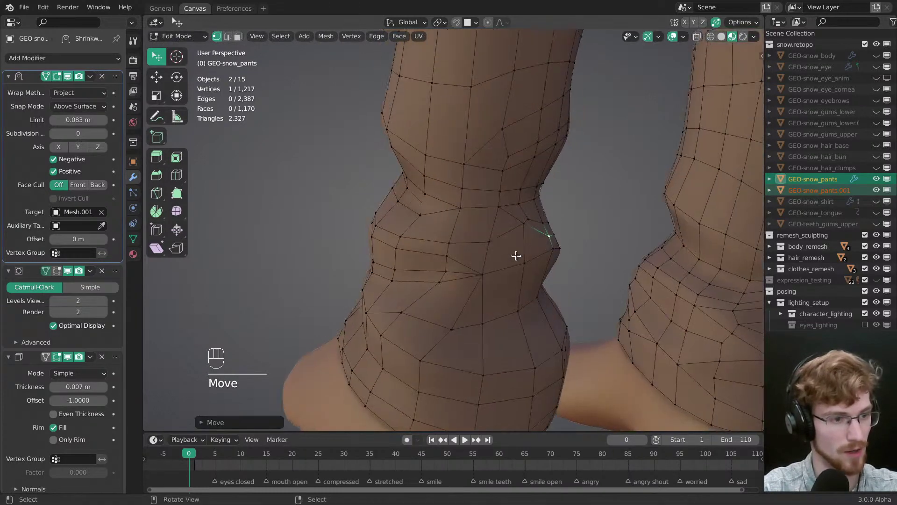
Step: Move the vertices at the front of the ankle to space the faces evenly between the converging loops
{"action": "key", "text": "alt+a"}
{"action": "left_click_drag", "start_coordinate": [490, 240], "coordinate": [466, 249]}
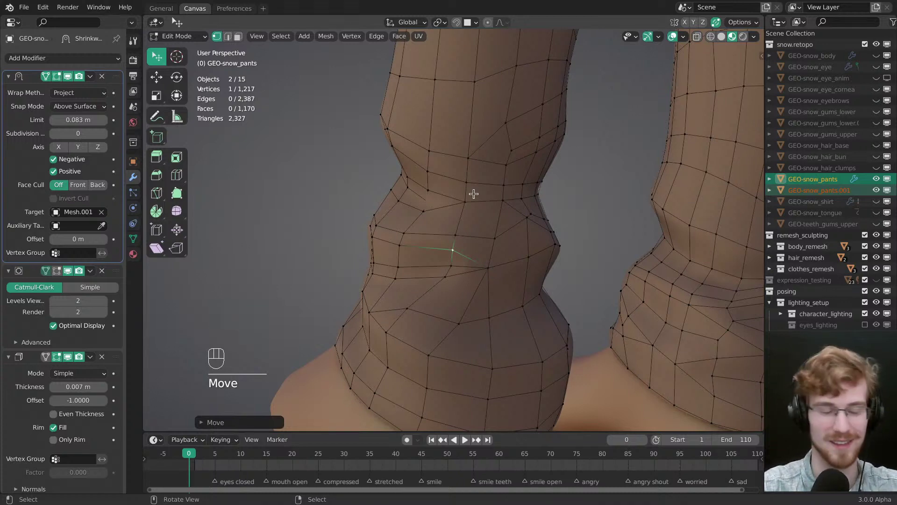
{"action": "middle_click_drag", "start_coordinate": [473, 194], "coordinate": [474, 261]}
{"action": "key", "text": "alt+a"}
{"action": "key", "text": "w"}
{"action": "left_click_drag", "start_coordinate": [474, 260], "coordinate": [455, 236]}
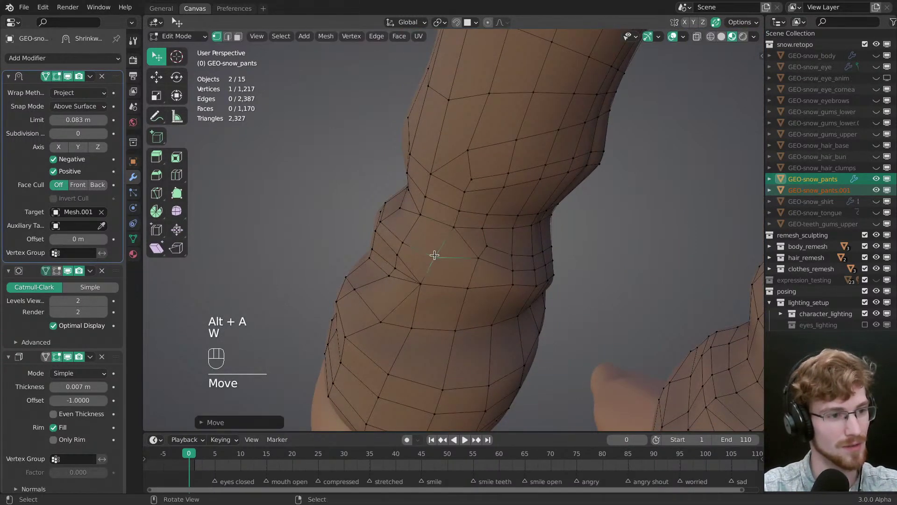
{"action": "middle_click_drag", "start_coordinate": [435, 254], "coordinate": [510, 263]}
{"action": "key", "text": "alt+a"}
{"action": "key", "text": "3"}
{"action": "left_click", "coordinate": [522, 256]}
{"action": "key", "text": "ctrl+r"}
{"action": "key", "text": "Escape"}
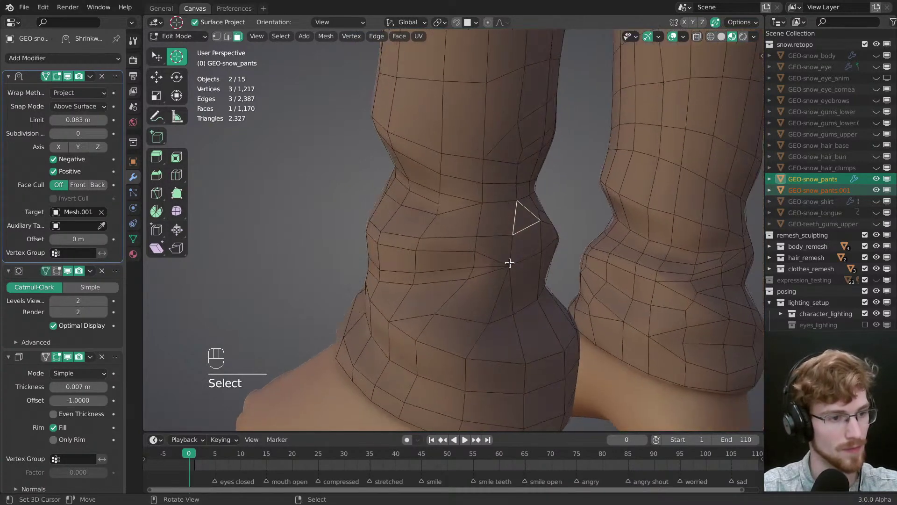
Step: Dissolve the edge leading into the front pole of the ankle crease and move the pole vertex
{"action": "key", "text": "w"}
{"action": "left_click_drag", "start_coordinate": [475, 264], "coordinate": [502, 271]}
{"action": "key", "text": "2"}
{"action": "left_click", "coordinate": [481, 264]}
{"action": "key", "text": "ctrl+x"}
{"action": "key", "text": "1"}
{"action": "key", "text": "w"}
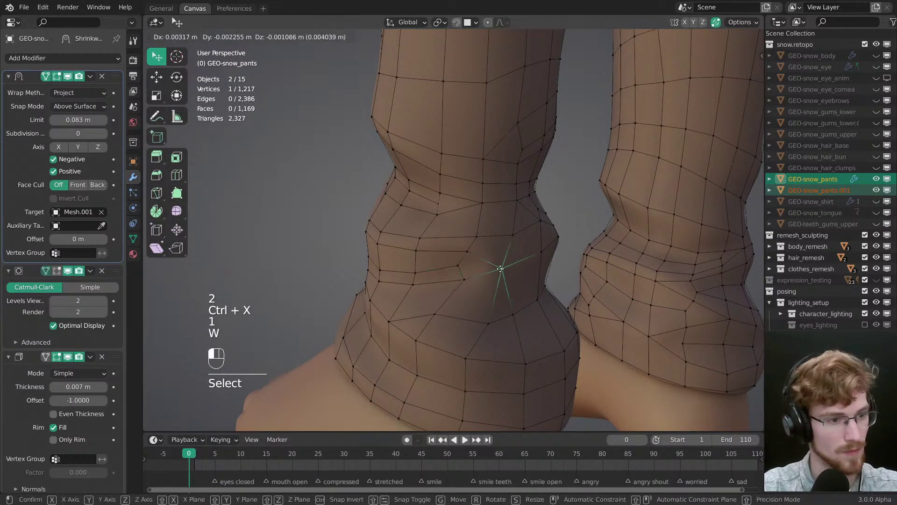
Step: Connect two vertices diagonally across the ankle faces below the crease and dissolve the leftover edge beside the new cut
{"action": "key", "text": "alt+a"}
{"action": "middle_click_drag", "start_coordinate": [517, 286], "coordinate": [463, 300]}
{"action": "left_click", "coordinate": [463, 300]}
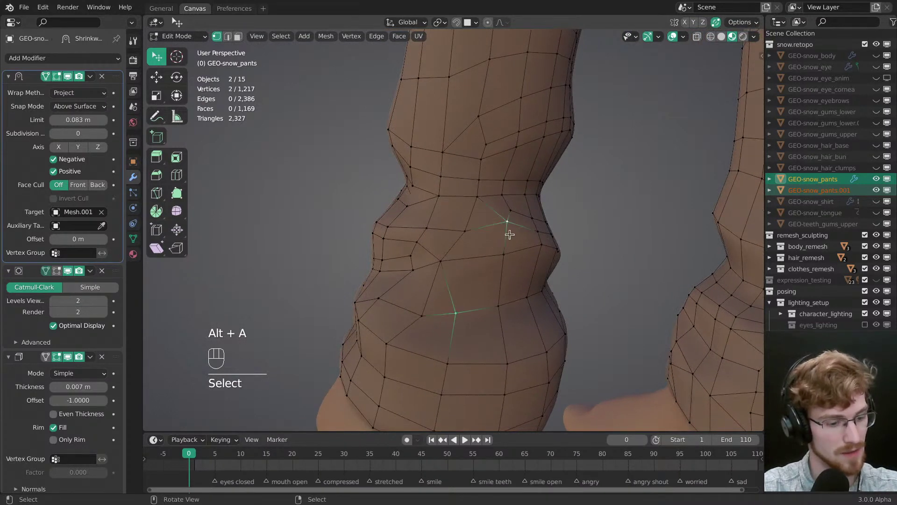
{"action": "key", "text": "h"}
{"action": "key", "text": "ctrl+z"}
{"action": "key", "text": "alt+a"}
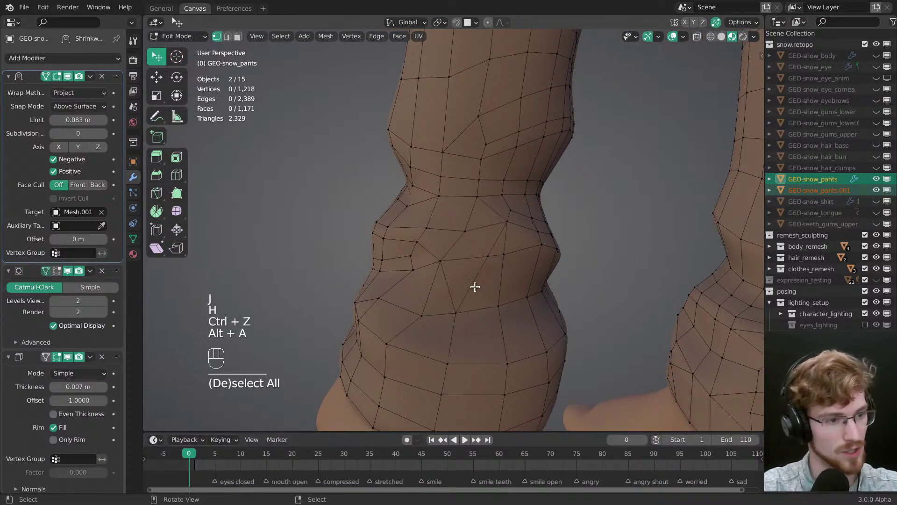
{"action": "key", "text": "2"}
{"action": "left_click", "coordinate": [453, 285]}
{"action": "key", "text": "ctrl+x"}
{"action": "key", "text": "alt+a"}
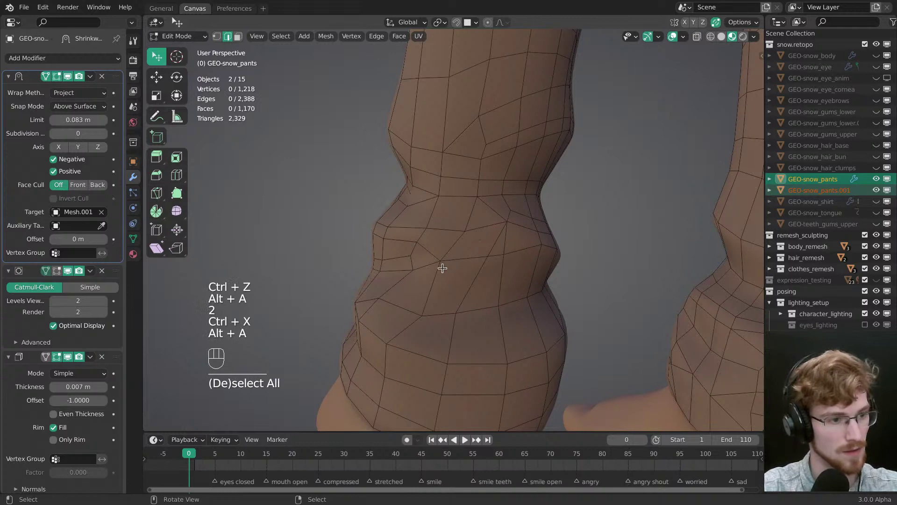
Step: Move the vertices along the ankle loop next to the new diagonal edge to space the faces evenly
{"action": "key", "text": "1"}
{"action": "key", "text": "w"}
{"action": "left_click", "coordinate": [456, 264]}
{"action": "left_click_drag", "start_coordinate": [456, 264], "coordinate": [520, 254]}
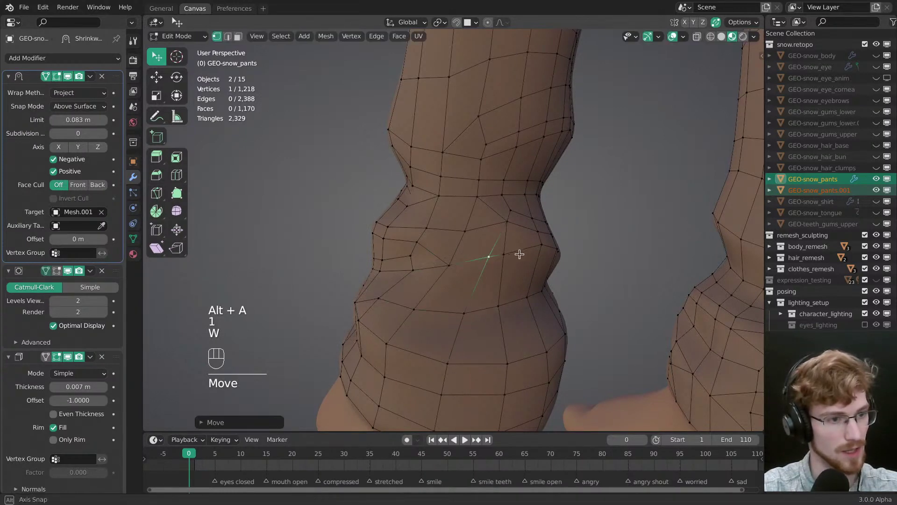
{"action": "key", "text": "alt+a"}
Step: Connect the end of the upper ankle loop to the vertex on the loop below and dissolve the edge above it
{"action": "middle_click_drag", "start_coordinate": [519, 254], "coordinate": [485, 254]}
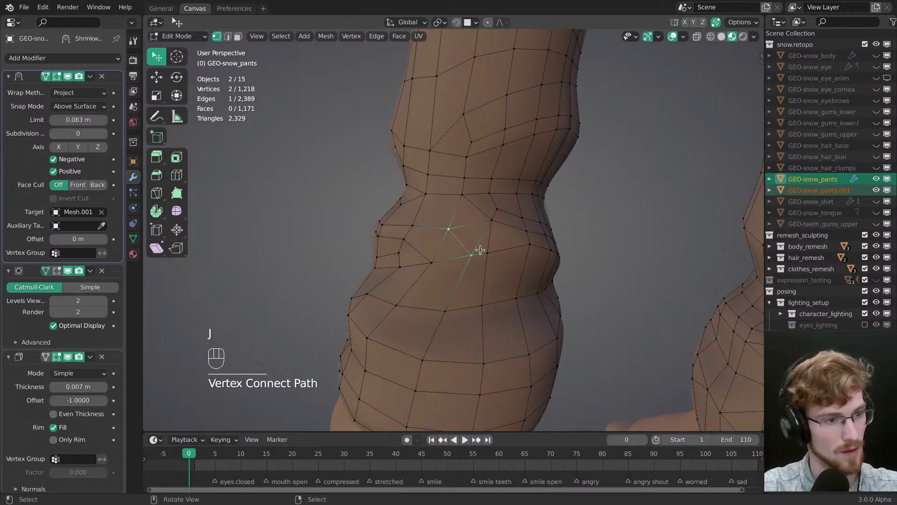
{"action": "key", "text": "alt+a"}
{"action": "key", "text": "2"}
{"action": "left_click", "coordinate": [473, 229]}
{"action": "key", "text": "ctrl+x"}
{"action": "middle_click_drag", "start_coordinate": [482, 262], "coordinate": [494, 266]}
{"action": "key", "text": "alt+a"}
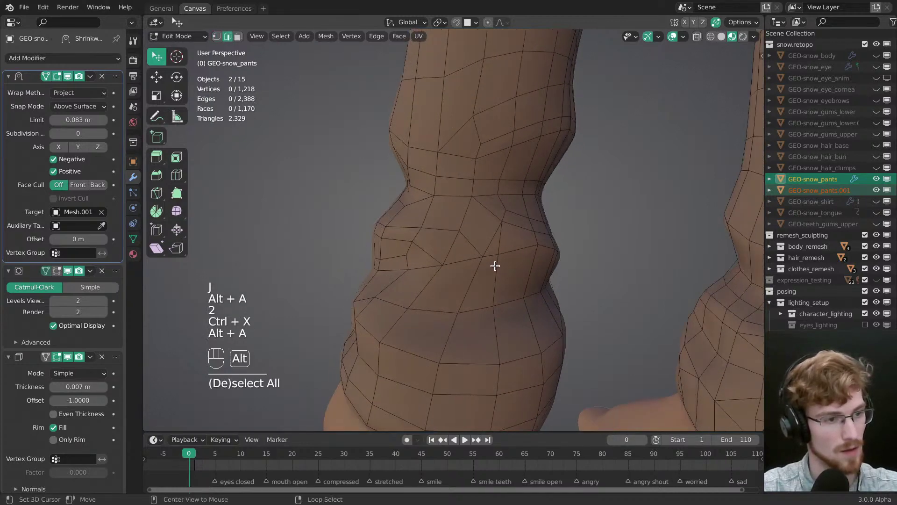
Step: Connect the two upper crease vertices, and dissolve that edge together with the V of edges below it into one open face
{"action": "key", "text": "1"}
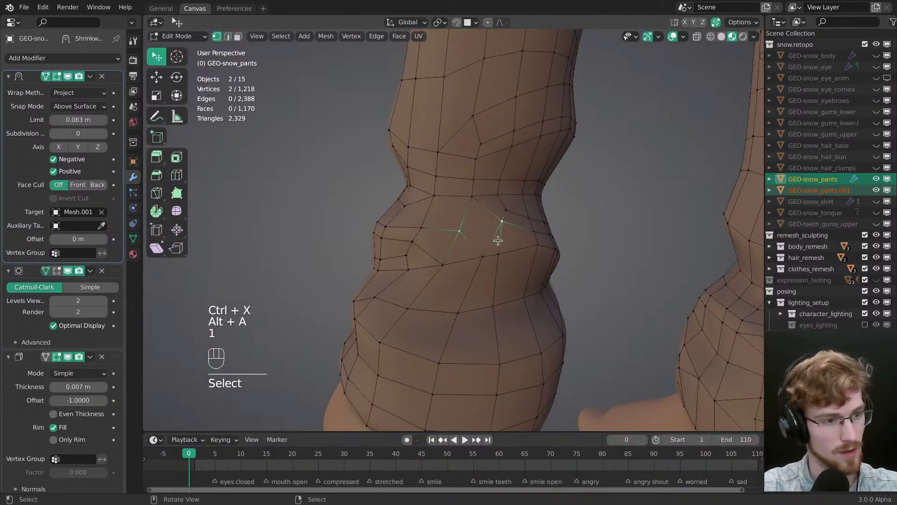
{"action": "key", "text": "j"}
{"action": "key", "text": "alt+a"}
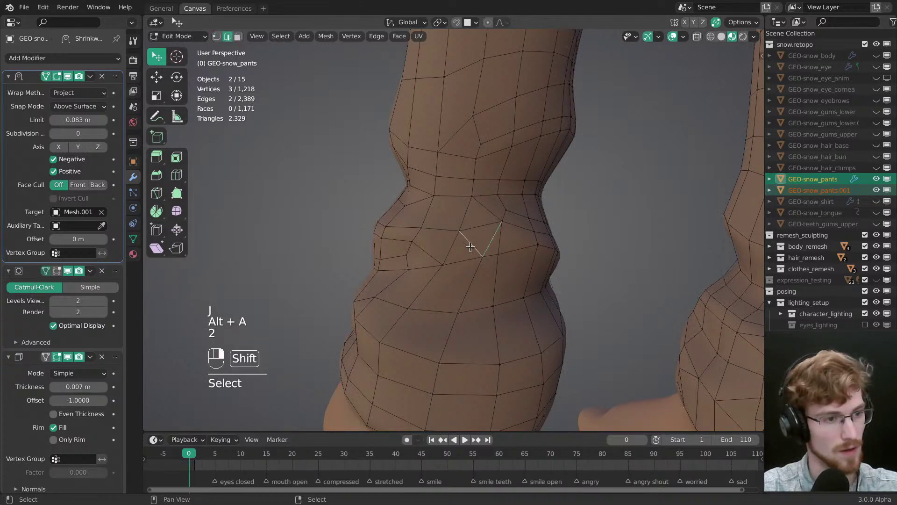
{"action": "key", "text": "ctrl+x"}
{"action": "key", "text": "alt+a"}
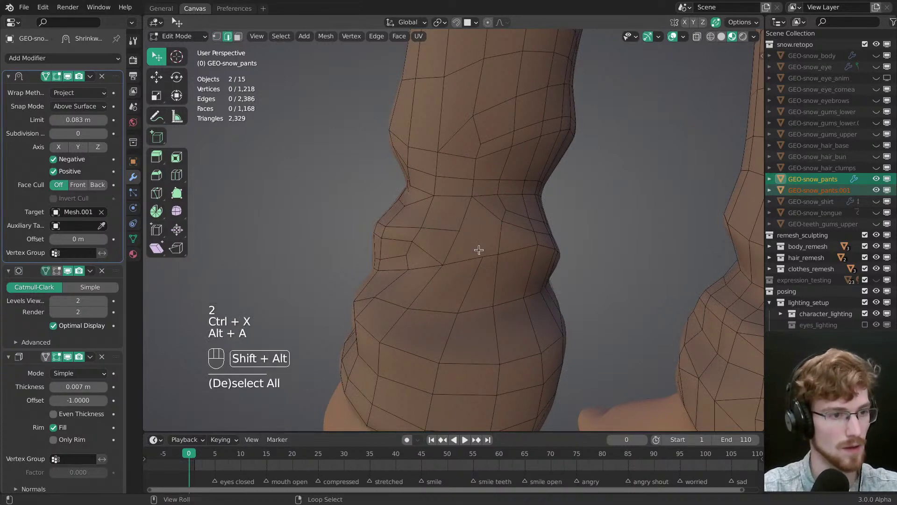
{"action": "middle_click_drag", "start_coordinate": [478, 250], "coordinate": [495, 254]}
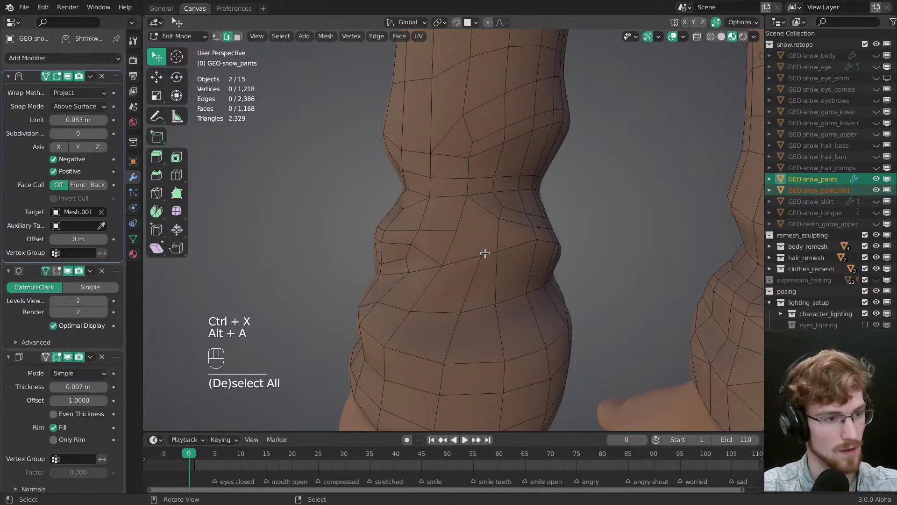
Step: Cut three edges meeting at one new vertex inside the open ankle face with the Knife and adjust the vertex placement
{"action": "key", "text": "k"}
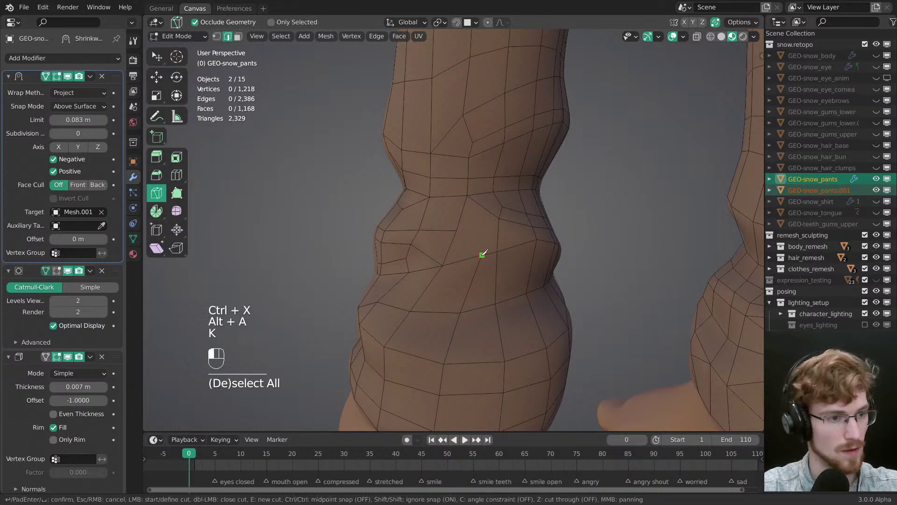
{"action": "key", "text": "Return"}
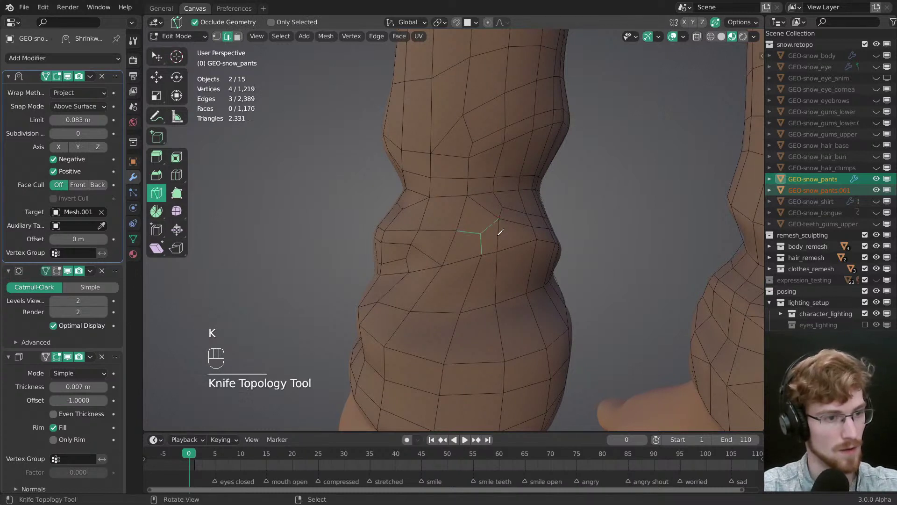
{"action": "key", "text": "alt+a"}
{"action": "key", "text": "1"}
{"action": "key", "text": "w"}
{"action": "left_click_drag", "start_coordinate": [478, 234], "coordinate": [482, 252]}
Step: Check the smoothed pants surface around both ankles in Object Mode
{"action": "scroll", "coordinate": [474, 254], "scroll_direction": "down", "scroll_amount": 3}
{"action": "middle_click_drag", "start_coordinate": [458, 242], "coordinate": [465, 225]}
{"action": "key", "text": "alt+a"}
{"action": "scroll", "coordinate": [470, 254], "scroll_direction": "down", "scroll_amount": 1}
{"action": "key", "text": "Tab"}
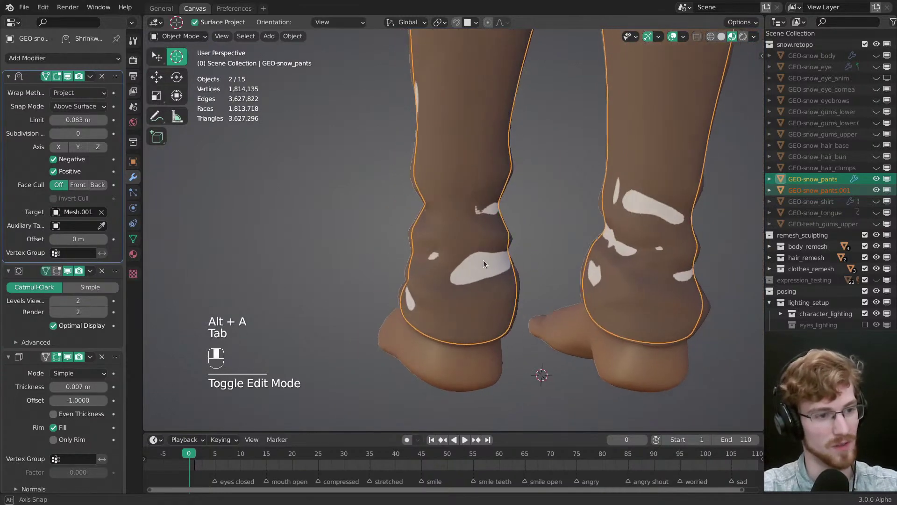
{"action": "key", "text": "Tab"}
{"action": "scroll", "coordinate": [511, 267], "scroll_direction": "up", "scroll_amount": 2}
{"action": "middle_click_drag", "start_coordinate": [510, 267], "coordinate": [460, 244]}
{"action": "scroll", "coordinate": [454, 248], "scroll_direction": "up", "scroll_amount": 1}
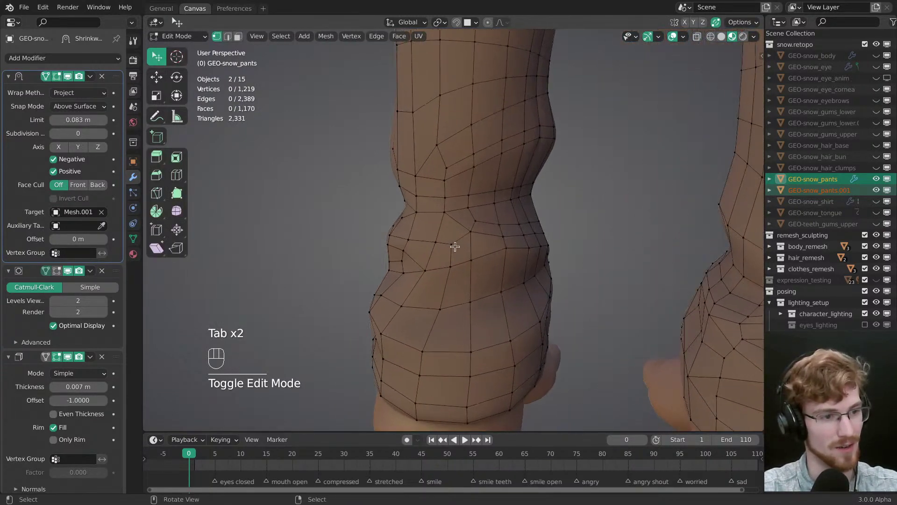
Step: Nudge individual vertices around the rebuilt ankle crease to smooth the flow of its edge loops
{"action": "left_click_drag", "start_coordinate": [455, 248], "coordinate": [449, 245]}
{"action": "middle_click_drag", "start_coordinate": [471, 257], "coordinate": [455, 208]}
{"action": "key", "text": "alt+a"}
{"action": "left_click_drag", "start_coordinate": [455, 209], "coordinate": [454, 218]}
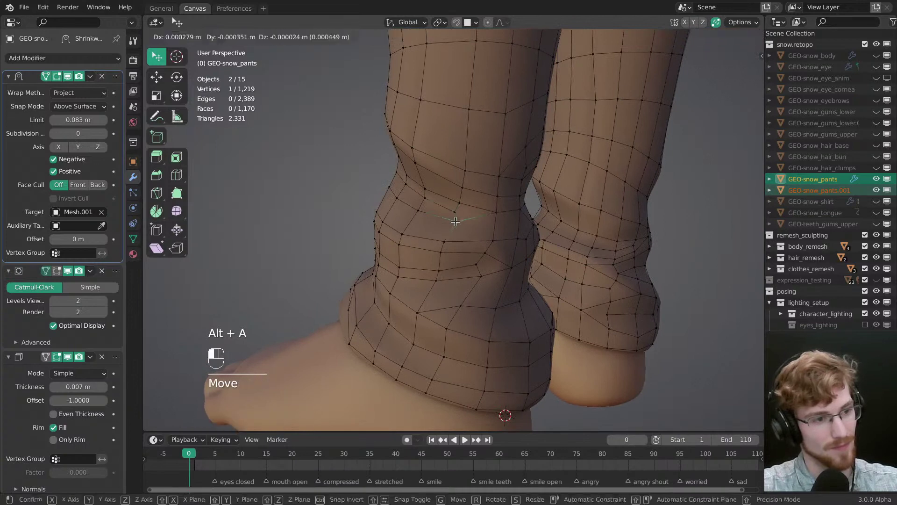
{"action": "middle_click_drag", "start_coordinate": [455, 218], "coordinate": [430, 258]}
{"action": "key", "text": "alt+a"}
{"action": "left_click_drag", "start_coordinate": [431, 258], "coordinate": [433, 261]}
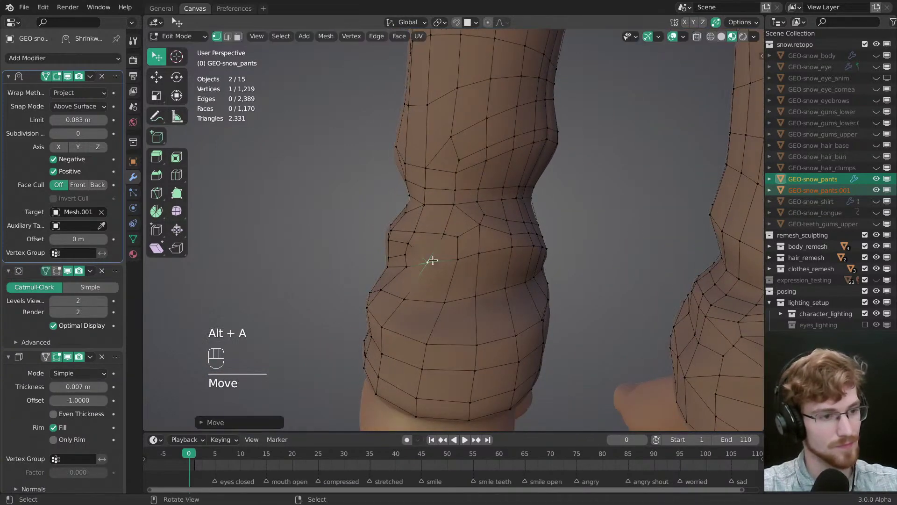
Step: Adjust vertices along the edge loop around the ankle and on the leg above it so the loops follow the folds
{"action": "middle_click_drag", "start_coordinate": [462, 272], "coordinate": [475, 246]}
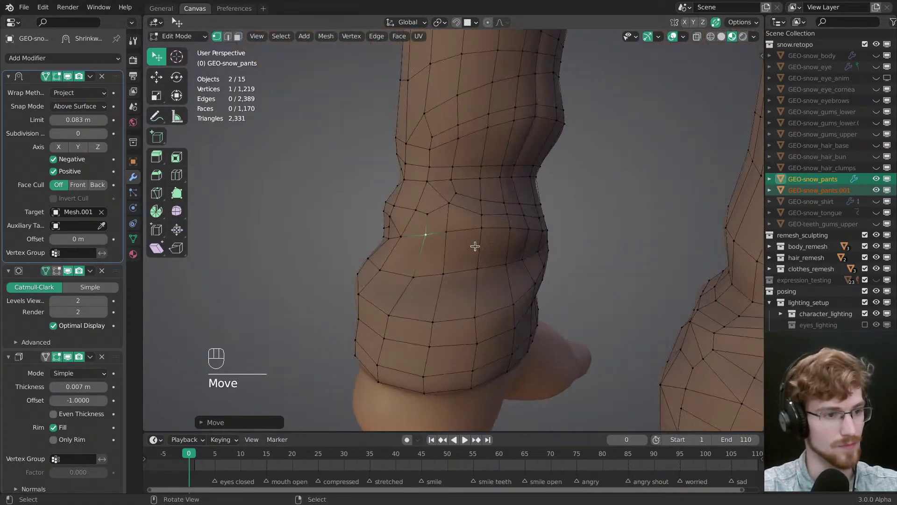
{"action": "middle_click_drag", "start_coordinate": [482, 216], "coordinate": [473, 240]}
{"action": "left_click_drag", "start_coordinate": [470, 229], "coordinate": [470, 245]}
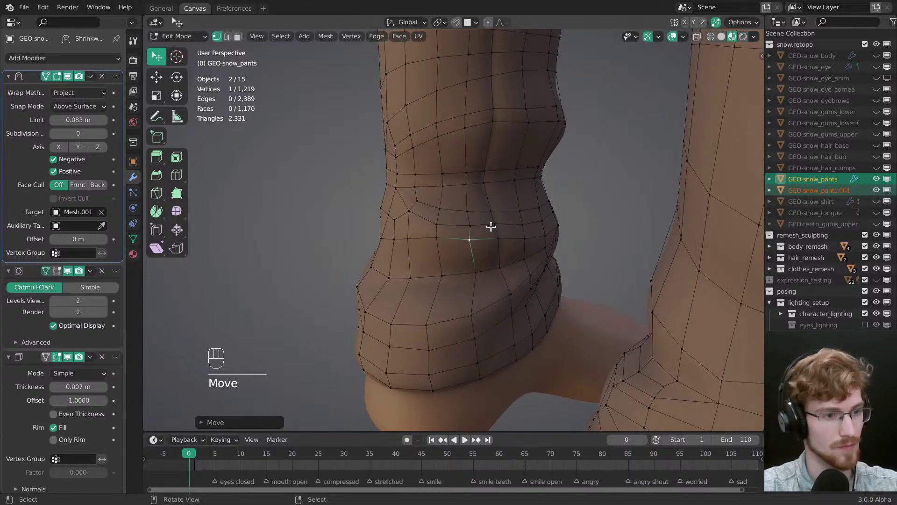
{"action": "left_click_drag", "start_coordinate": [491, 213], "coordinate": [491, 210]}
{"action": "middle_click_drag", "start_coordinate": [513, 224], "coordinate": [498, 209]}
{"action": "left_click_drag", "start_coordinate": [508, 94], "coordinate": [509, 92]}
{"action": "left_click", "coordinate": [511, 106]}
{"action": "middle_click_drag", "start_coordinate": [511, 105], "coordinate": [386, 257]}
{"action": "key", "text": "alt+a"}
{"action": "key", "text": "w"}
{"action": "left_click_drag", "start_coordinate": [460, 230], "coordinate": [468, 248]}
Step: Bevel the edge path around the ankle with one segment and merge its loose end vertex into the neighbouring pole
{"action": "middle_click_drag", "start_coordinate": [469, 248], "coordinate": [522, 234]}
{"action": "left_click", "coordinate": [424, 228], "text": "ctrl"}
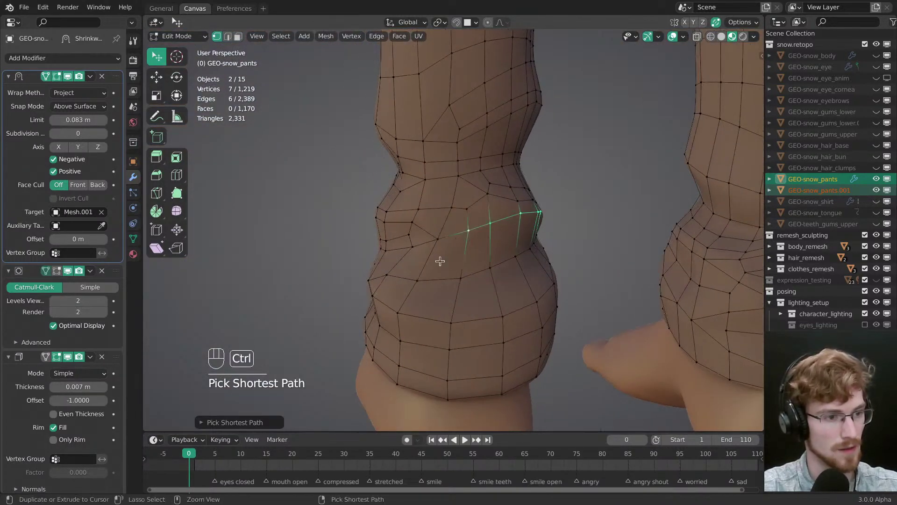
{"action": "key", "text": "ctrl+b"}
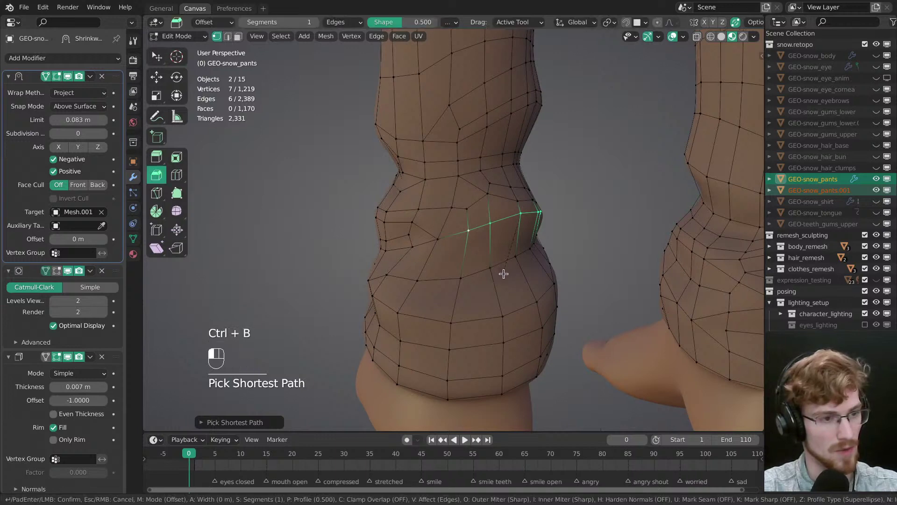
{"action": "left_click", "coordinate": [497, 275]}
{"action": "key", "text": "alt+a"}
{"action": "key", "text": "w"}
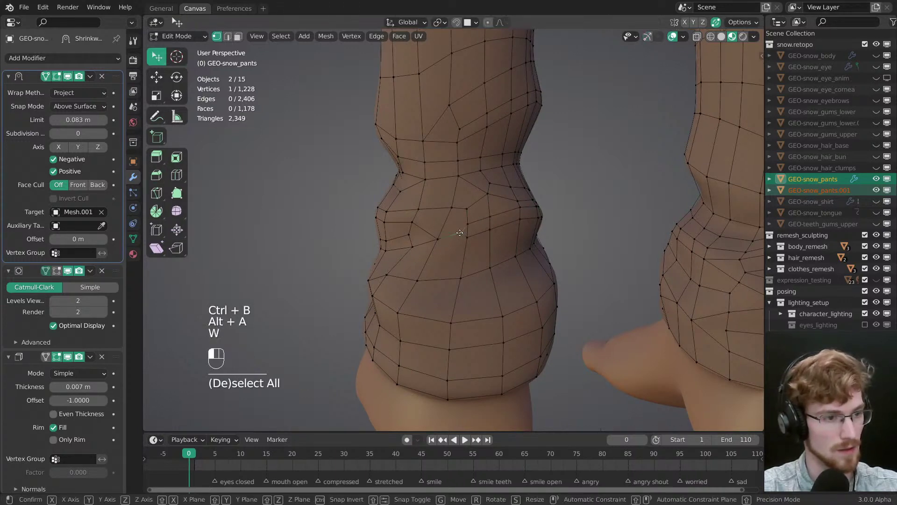
{"action": "left_click_drag", "start_coordinate": [459, 236], "coordinate": [437, 244]}
{"action": "key", "text": "alt+a"}
Step: Try to extend the bevelled band by connecting vertices across the crease and dissolving the edge below
{"action": "middle_click_drag", "start_coordinate": [457, 244], "coordinate": [449, 241]}
{"action": "left_click_drag", "start_coordinate": [448, 241], "coordinate": [447, 248]}
{"action": "key", "text": "alt+a"}
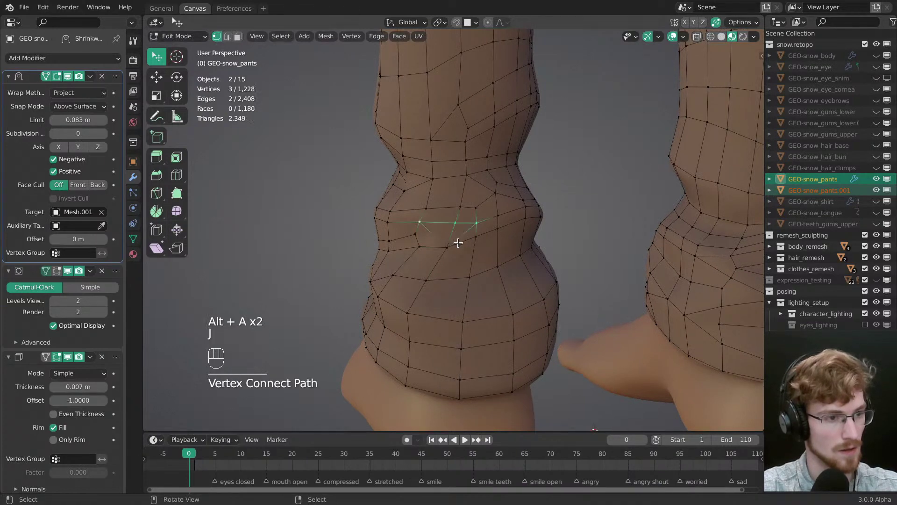
{"action": "key", "text": "alt+a"}
{"action": "key", "text": "2"}
{"action": "left_click", "coordinate": [434, 238], "text": "shift"}
{"action": "key", "text": "ctrl+x"}
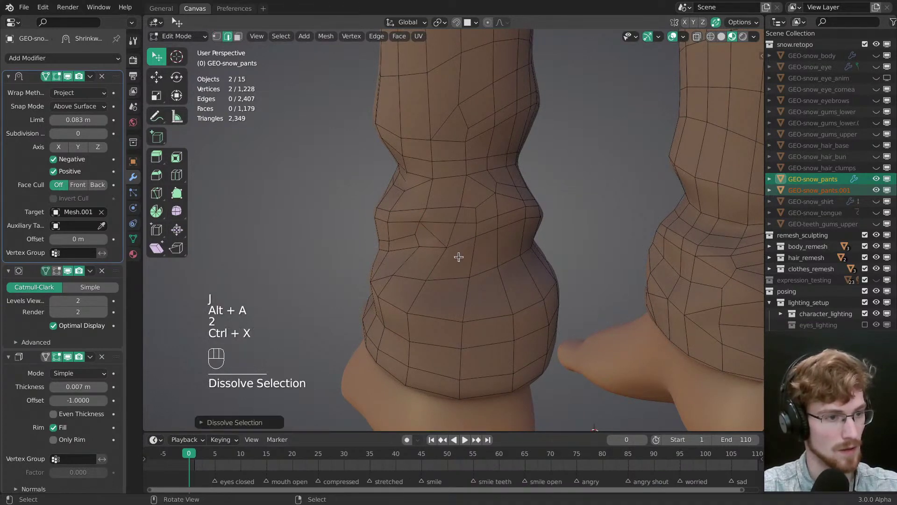
Step: Undo the trial edge connections and vertex moves at the end of the bevelled band
{"action": "key", "text": "alt+a"}
{"action": "middle_click_drag", "start_coordinate": [450, 251], "coordinate": [431, 226]}
{"action": "key", "text": "1"}
{"action": "key", "text": "w"}
{"action": "left_click_drag", "start_coordinate": [440, 230], "coordinate": [426, 237]}
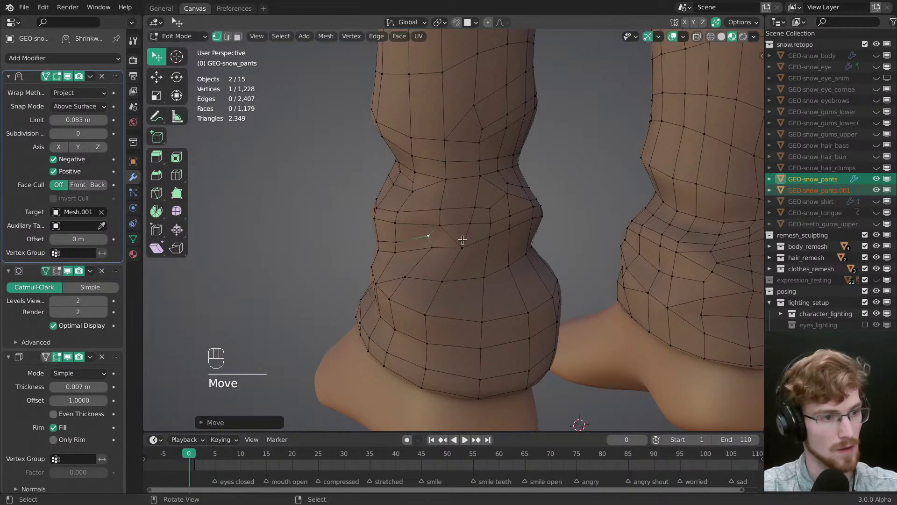
{"action": "key", "text": "ctrl+z"}
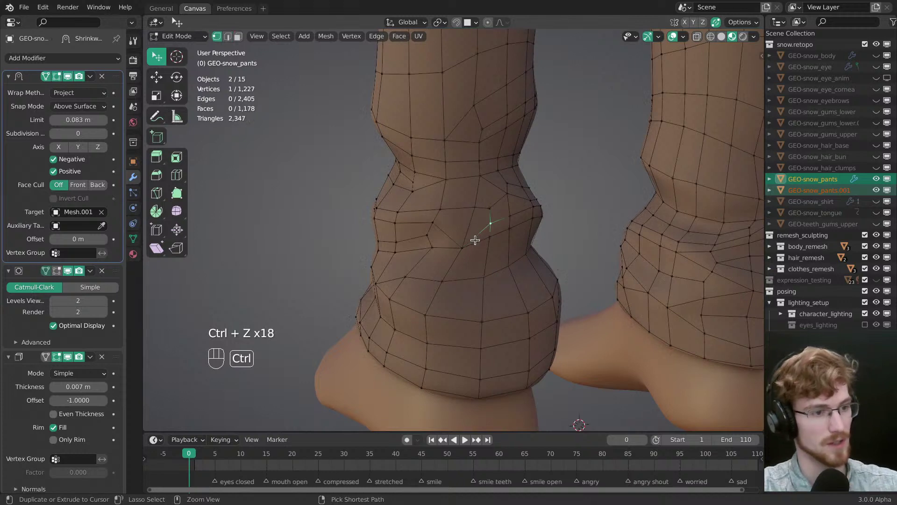
Step: Connect the bevelled band's end vertex to the loop below the crease and dissolve the neighbouring edge
{"action": "key", "text": "1"}
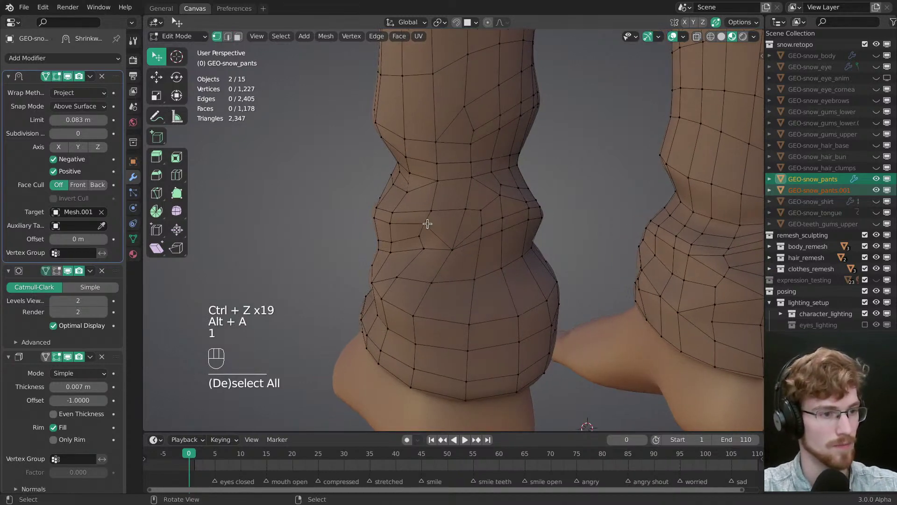
{"action": "left_click_drag", "start_coordinate": [427, 223], "coordinate": [453, 243]}
{"action": "middle_click_drag", "start_coordinate": [475, 249], "coordinate": [460, 240]}
{"action": "key", "text": "alt+a"}
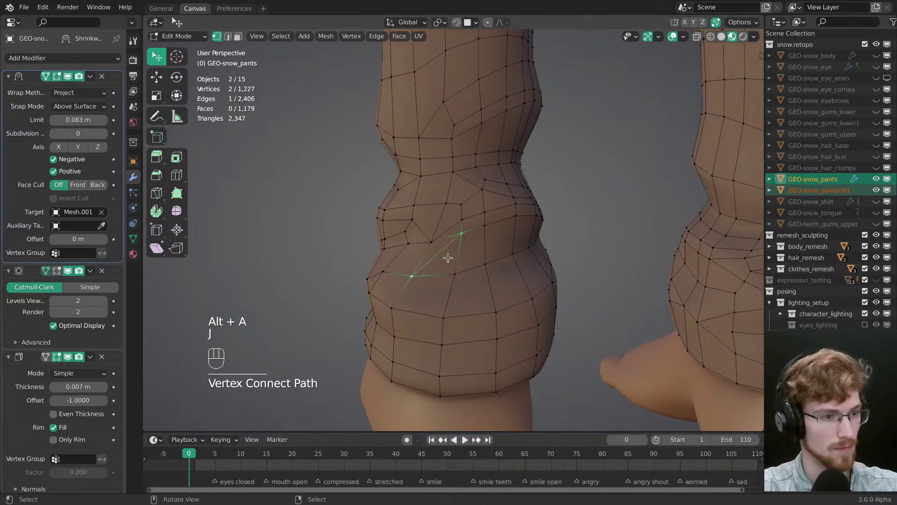
{"action": "key", "text": "2"}
{"action": "key", "text": "ctrl+x"}
{"action": "key", "text": "alt+a"}
{"action": "key", "text": "1"}
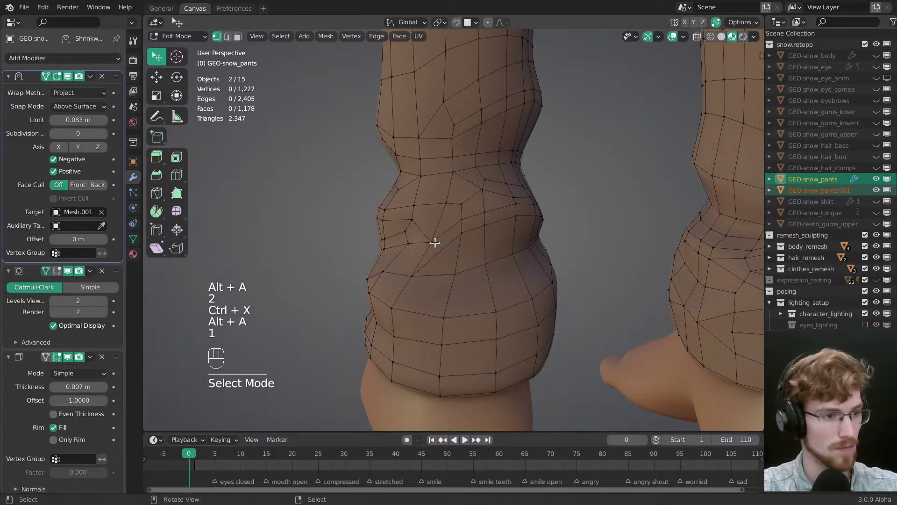
Step: Move the vertices around the rerouted edge to even out the faces below the ankle crease
{"action": "key", "text": "w"}
{"action": "left_click_drag", "start_coordinate": [434, 242], "coordinate": [420, 276]}
{"action": "middle_click_drag", "start_coordinate": [420, 276], "coordinate": [437, 257]}
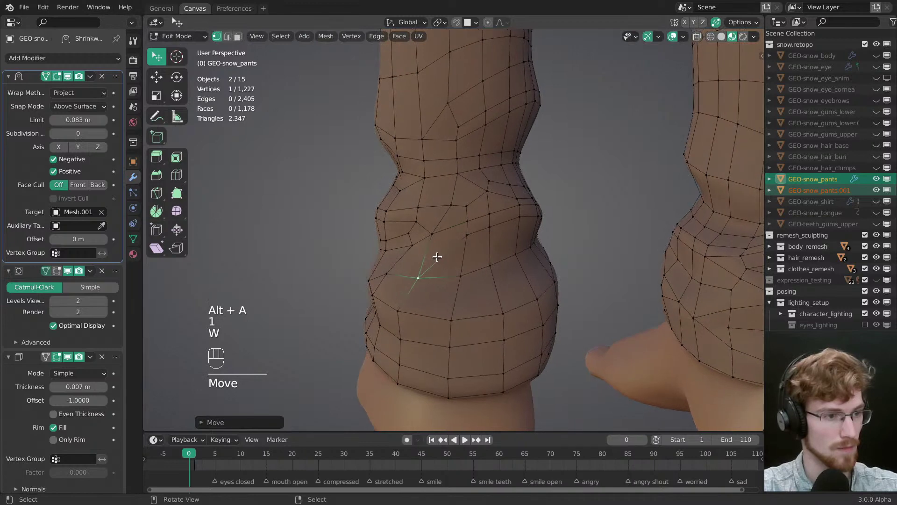
{"action": "key", "text": "ctrl+r"}
{"action": "key", "text": "Escape"}
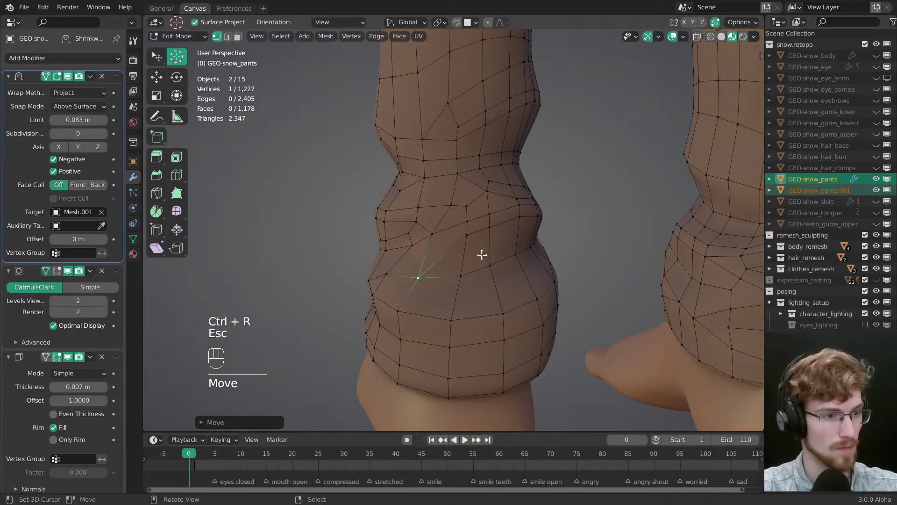
{"action": "key", "text": "alt+a"}
Step: Even out the vertices at the end of the bevelled ankle band and save the file
{"action": "key", "text": "w"}
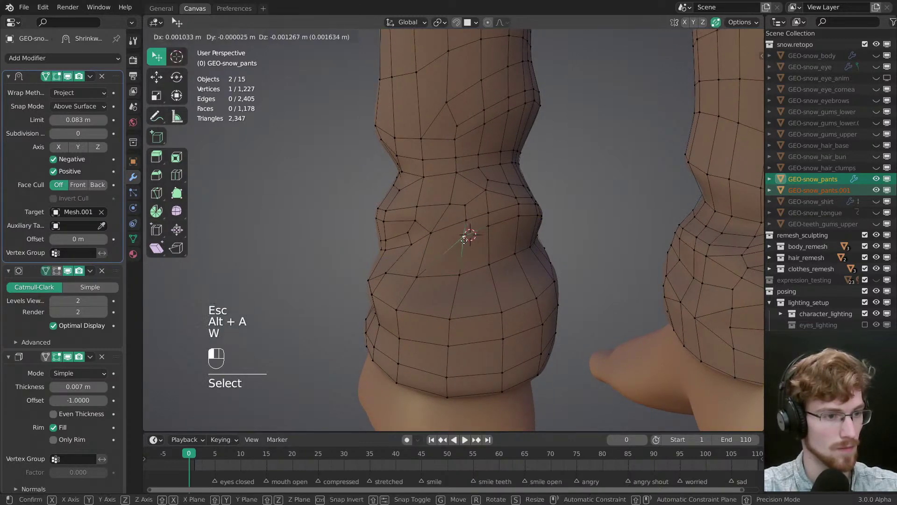
{"action": "key", "text": "shift+s"}
{"action": "left_click", "coordinate": [402, 271]}
{"action": "left_click_drag", "start_coordinate": [458, 203], "coordinate": [453, 203]}
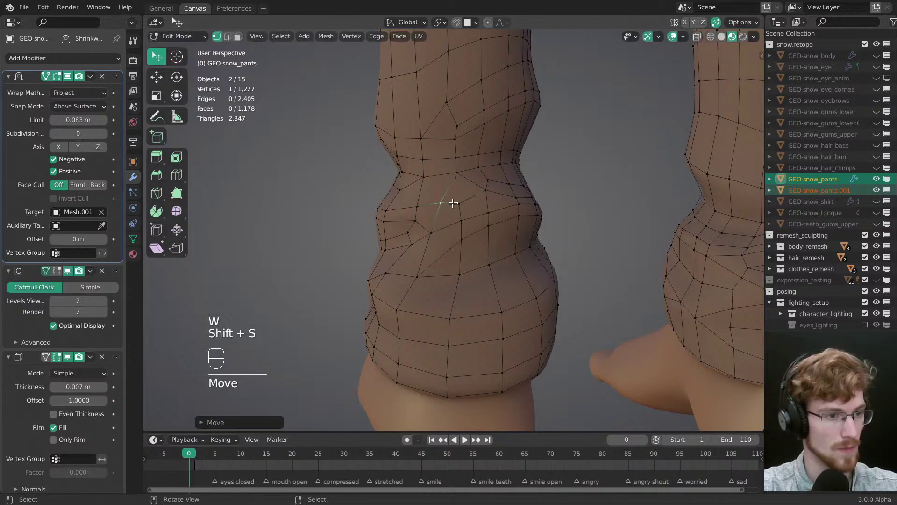
{"action": "key", "text": "ctrl+s"}
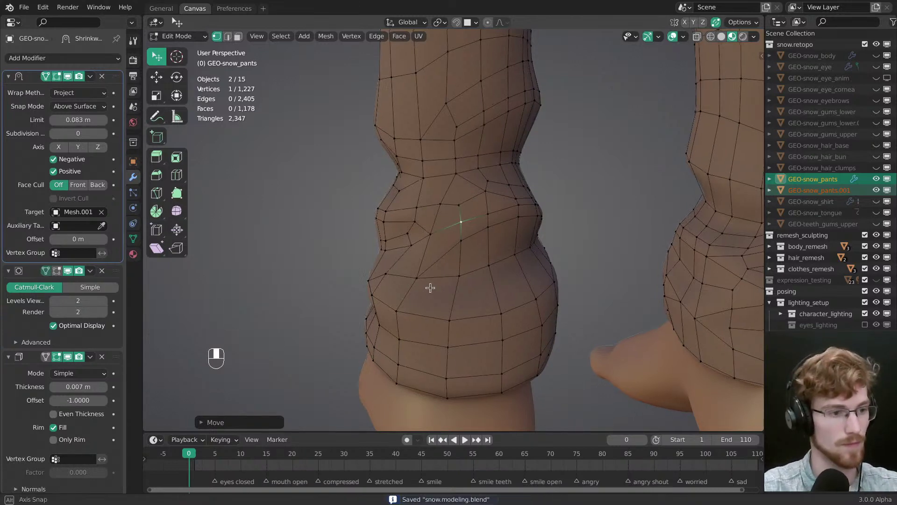
Step: Save the file and merge the two close vertices just above the ankle crease on the pant leg
{"action": "middle_click_drag", "start_coordinate": [428, 288], "coordinate": [405, 255]}
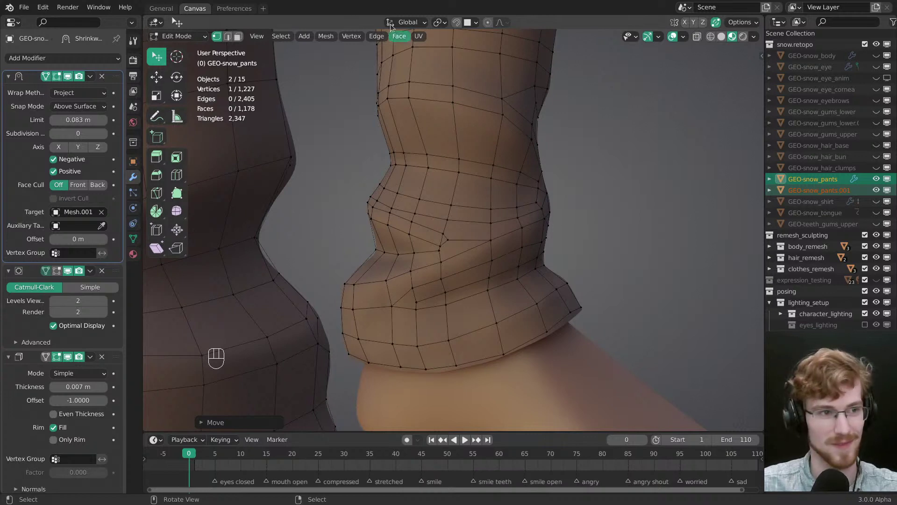
{"action": "middle_click_drag", "start_coordinate": [400, 255], "coordinate": [468, 257]}
{"action": "key", "text": "ctrl+s"}
{"action": "key", "text": "w"}
{"action": "left_click", "coordinate": [453, 261], "text": "shift"}
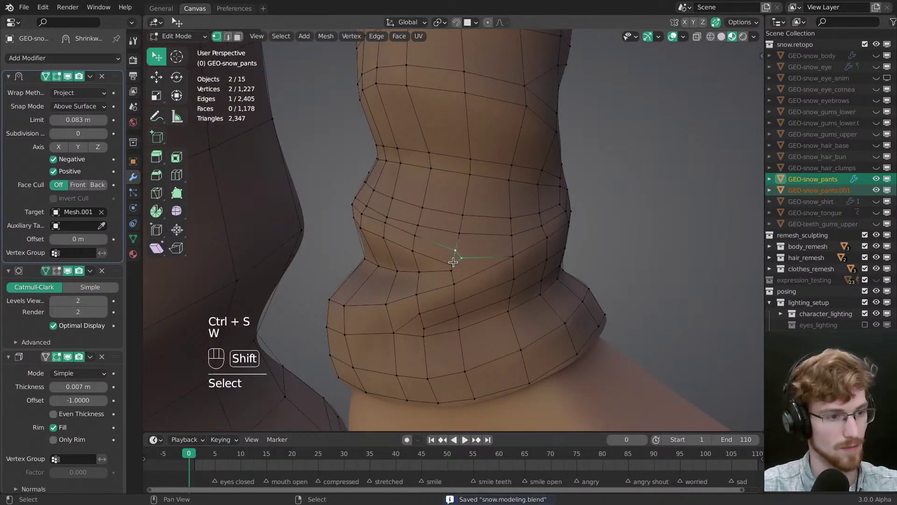
{"action": "key", "text": "m"}
{"action": "left_click", "coordinate": [455, 273]}
{"action": "key", "text": "alt+a"}
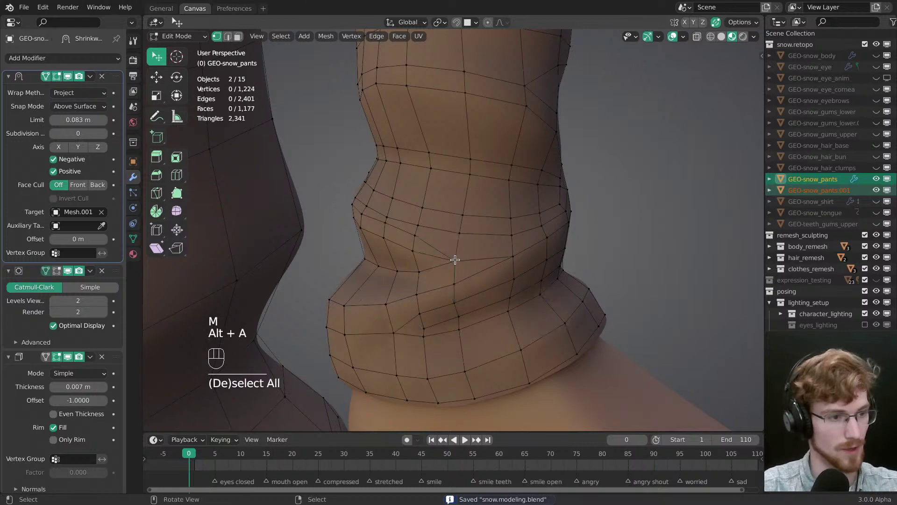
{"action": "left_click_drag", "start_coordinate": [455, 273], "coordinate": [452, 272]}
Step: Dissolve the extra edge running into the merged vertex above the ankle crease
{"action": "middle_click_drag", "start_coordinate": [452, 271], "coordinate": [536, 232]}
{"action": "key", "text": "2"}
{"action": "left_click", "coordinate": [531, 236]}
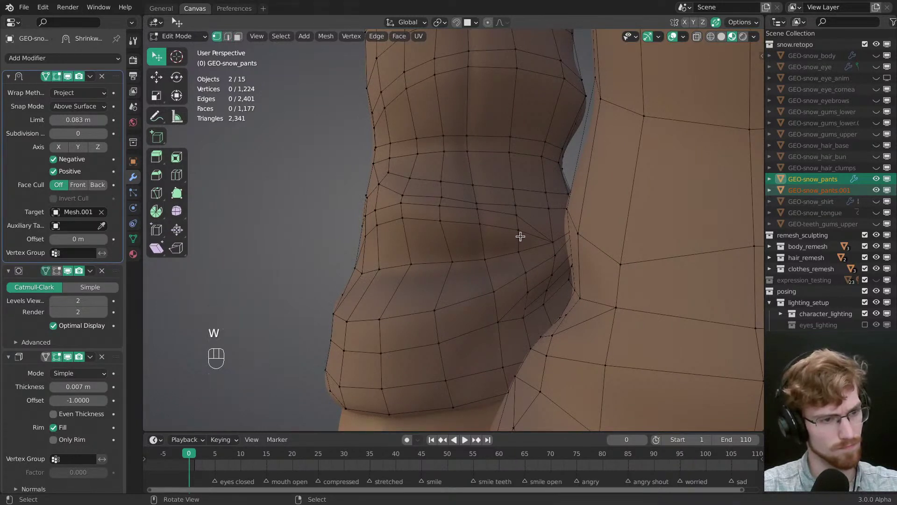
{"action": "left_click", "coordinate": [515, 231]}
{"action": "left_click_drag", "start_coordinate": [514, 230], "coordinate": [520, 247]}
{"action": "key", "text": "alt+a"}
{"action": "key", "text": "2"}
{"action": "left_click", "coordinate": [524, 241]}
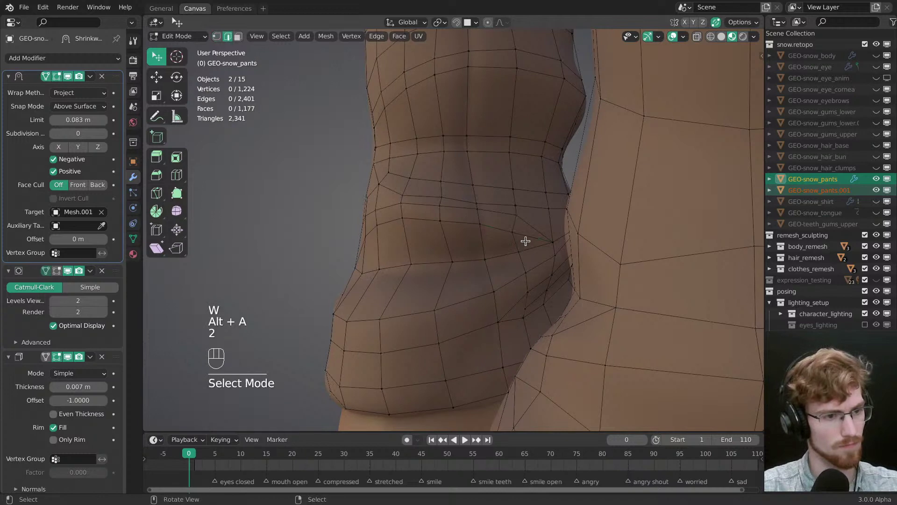
{"action": "key", "text": "ctrl+x"}
{"action": "key", "text": "alt+a"}
{"action": "key", "text": "1"}
Step: Move the vertices beside the dissolved edge to even out the faces along the ankle fold
{"action": "middle_click_drag", "start_coordinate": [519, 250], "coordinate": [553, 256]}
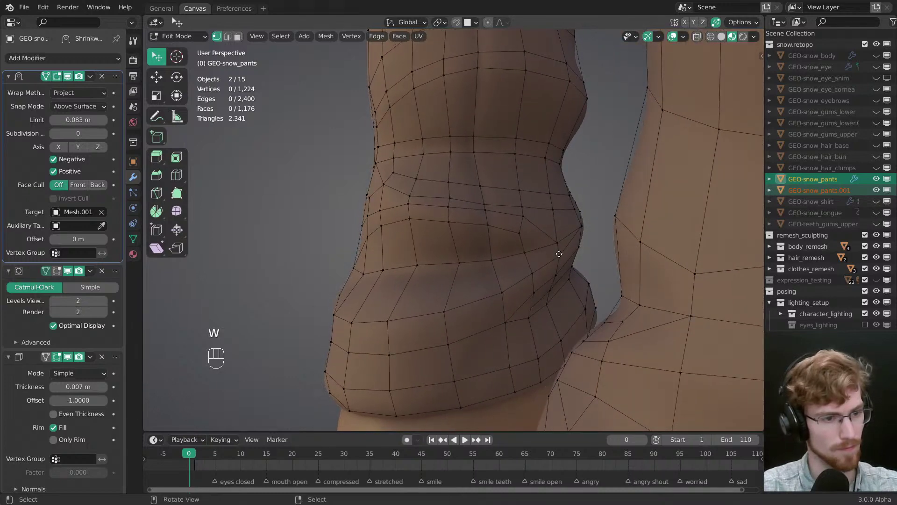
{"action": "left_click_drag", "start_coordinate": [559, 253], "coordinate": [560, 251]}
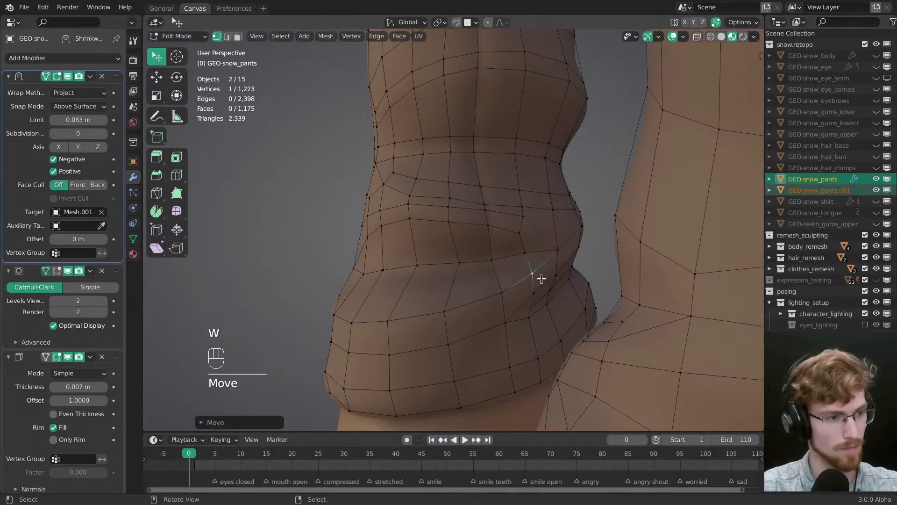
{"action": "middle_click_drag", "start_coordinate": [541, 279], "coordinate": [537, 240]}
Step: Select the edge path along the lower ankle crease and bevel it into a narrow band
{"action": "key", "text": "alt+a"}
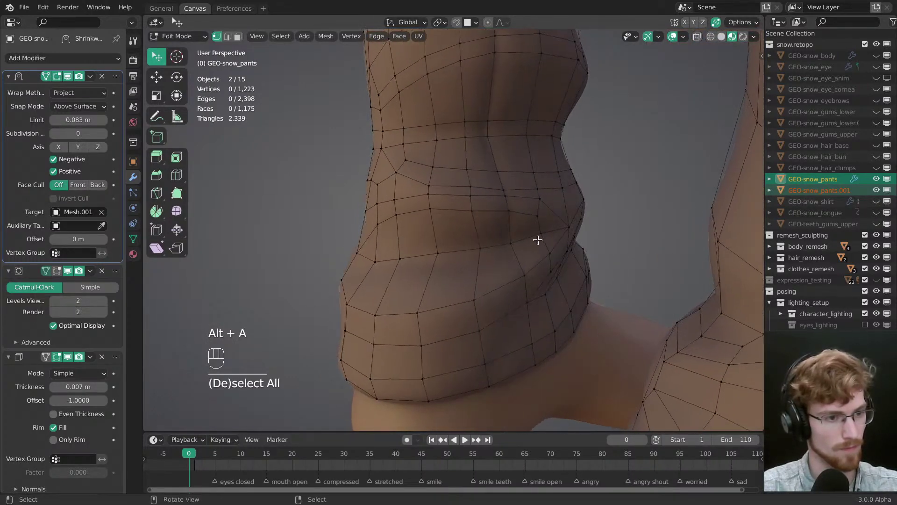
{"action": "right_click", "coordinate": [376, 263], "text": "ctrl"}
{"action": "middle_click_drag", "start_coordinate": [472, 288], "coordinate": [525, 295]}
{"action": "key", "text": "ctrl+b"}
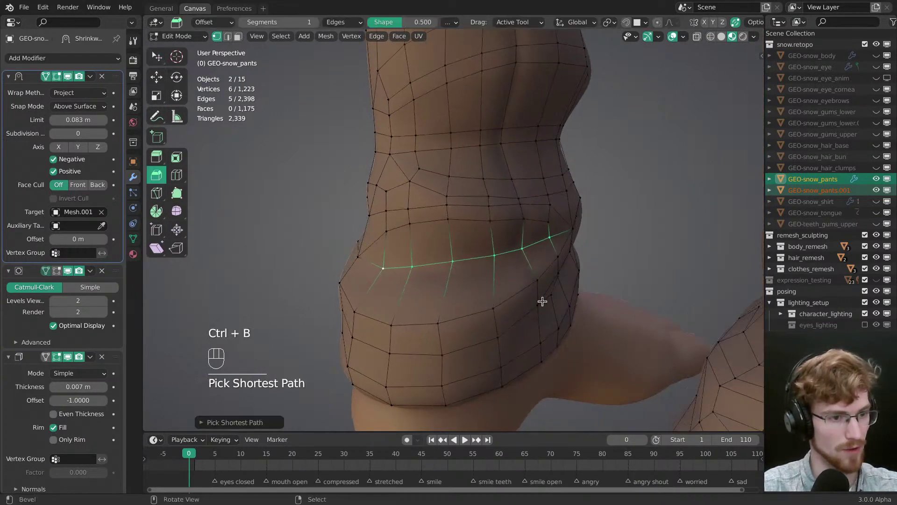
{"action": "left_click_drag", "start_coordinate": [540, 303], "coordinate": [549, 305]}
{"action": "key", "text": "alt+a"}
Step: Slide the vertex at one end of the new band and merge the opposite end's vertex into its neighbour
{"action": "middle_click_drag", "start_coordinate": [562, 255], "coordinate": [531, 233]}
{"action": "key", "text": "w"}
{"action": "left_click_drag", "start_coordinate": [533, 232], "coordinate": [553, 228]}
{"action": "key", "text": "g"}
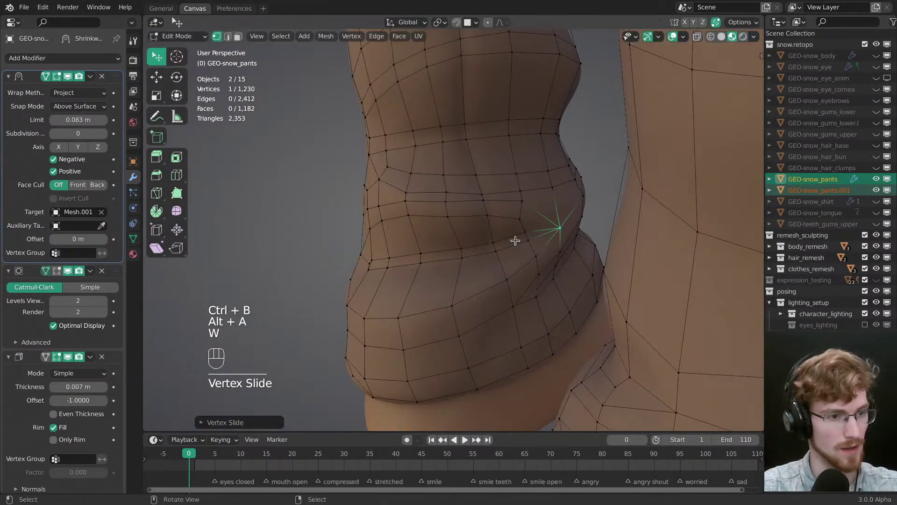
{"action": "middle_click_drag", "start_coordinate": [446, 247], "coordinate": [490, 250]}
{"action": "left_click_drag", "start_coordinate": [404, 265], "coordinate": [420, 275]}
{"action": "key", "text": "alt+a"}
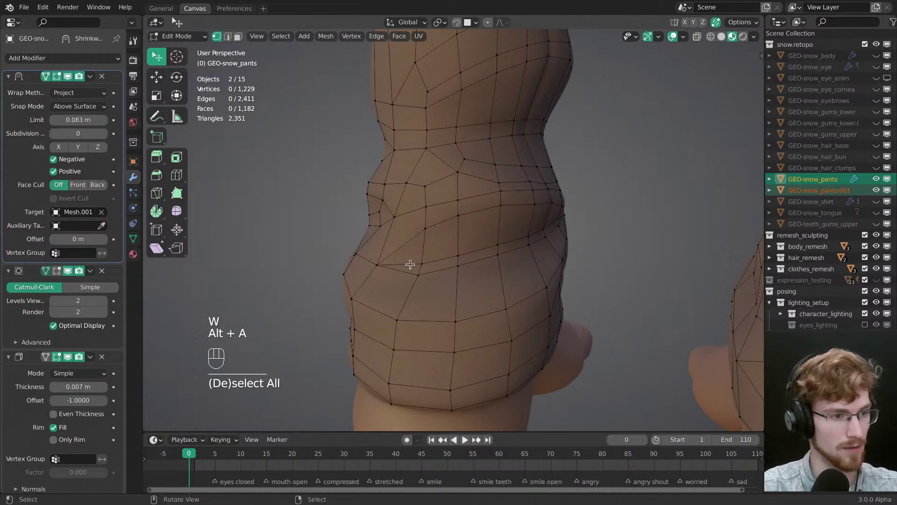
Step: Dissolve the leftover edges at the ends of the bevelled crease band
{"action": "key", "text": "2"}
{"action": "left_click", "coordinate": [410, 264]}
{"action": "key", "text": "ctrl+x"}
{"action": "middle_click_drag", "start_coordinate": [410, 265], "coordinate": [563, 236]}
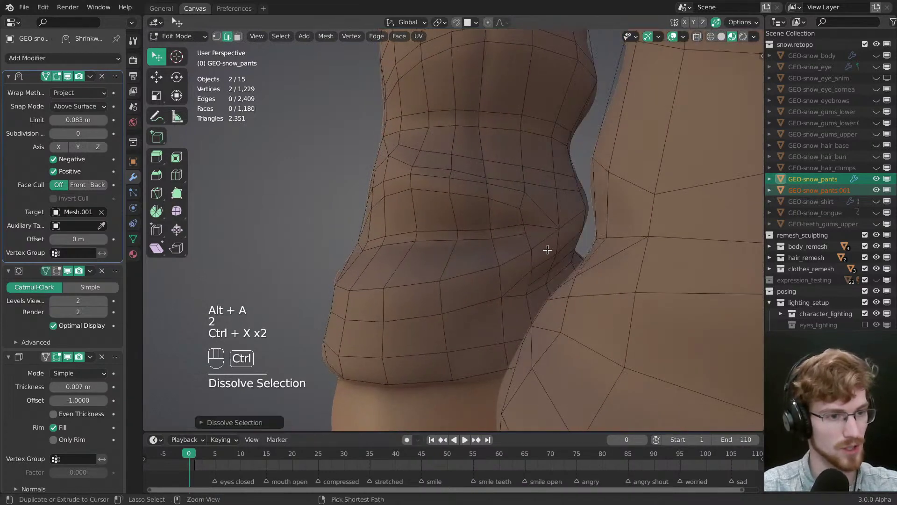
{"action": "key", "text": "alt+a"}
Step: Knife-cut a new edge across the faces above the crease's pole vertex, joining the loops on both sides
{"action": "middle_click_drag", "start_coordinate": [572, 241], "coordinate": [460, 260]}
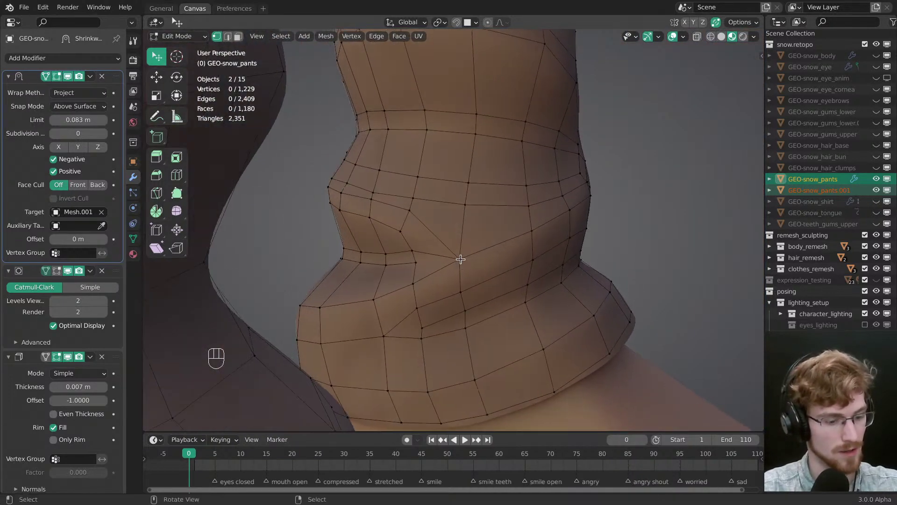
{"action": "key", "text": "k"}
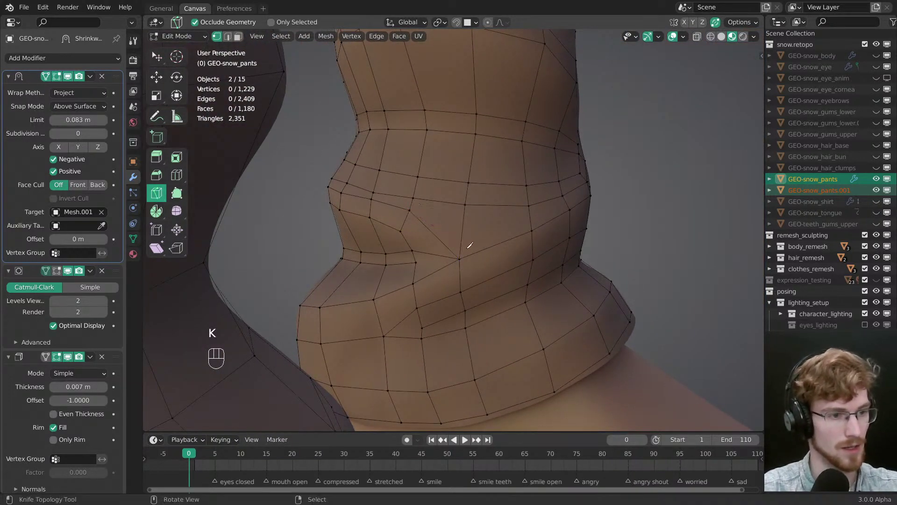
{"action": "left_click", "coordinate": [411, 211]}
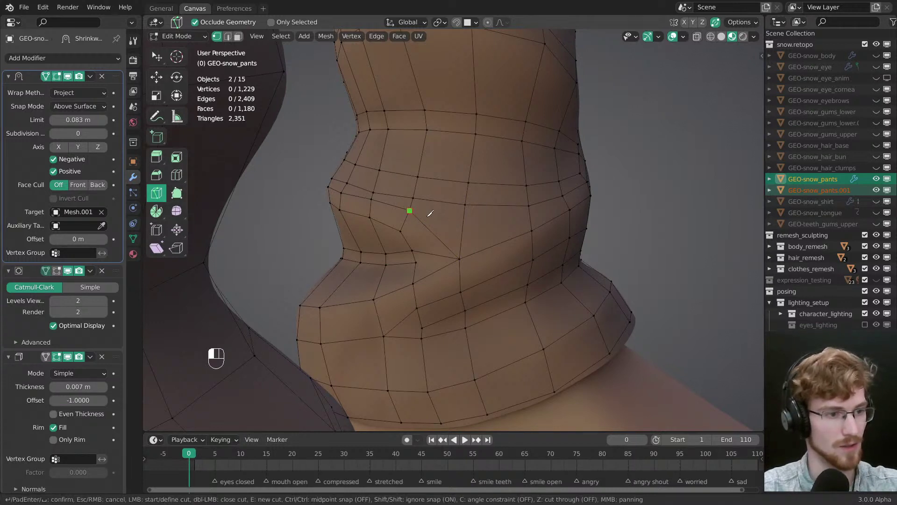
{"action": "left_click", "coordinate": [532, 230]}
{"action": "key", "text": "Return"}
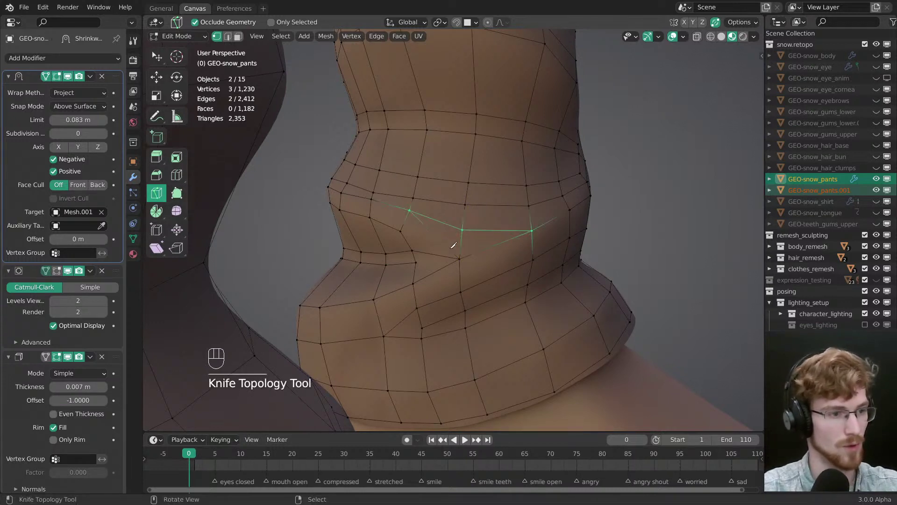
Step: Connect the lower loop's end vertex to the pole vertex, dissolve the old diagonal edge and adjust the pole vertex
{"action": "left_click", "coordinate": [425, 236]}
{"action": "left_click", "coordinate": [459, 257]}
{"action": "key", "text": "Return"}
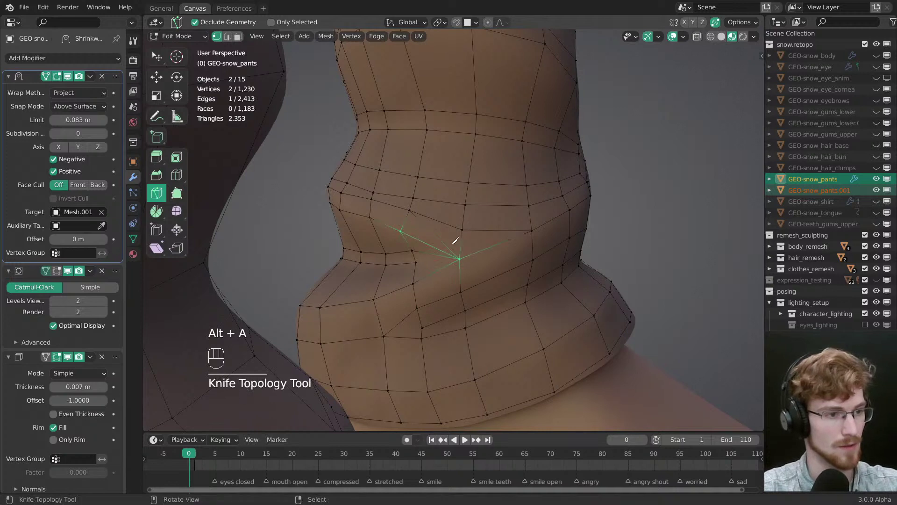
{"action": "key", "text": "ctrl+x"}
{"action": "key", "text": "alt+a"}
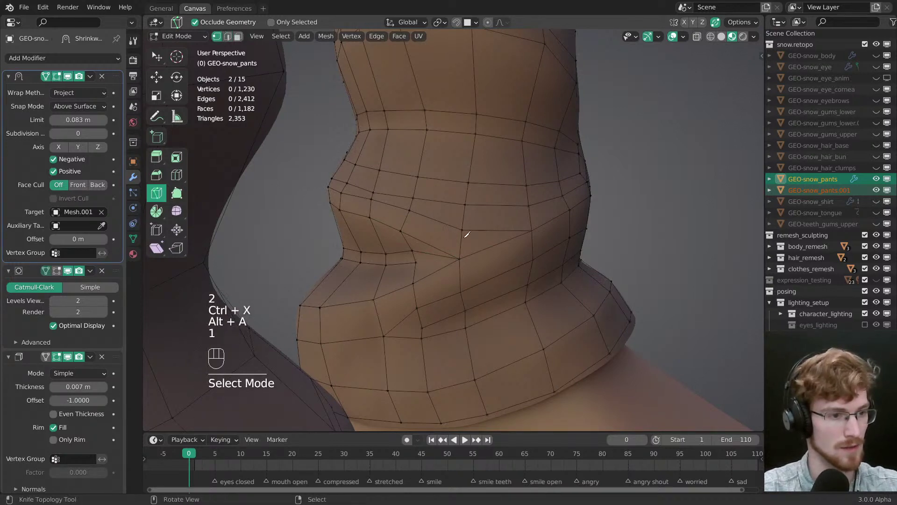
{"action": "key", "text": "w"}
{"action": "key", "text": "alt+a"}
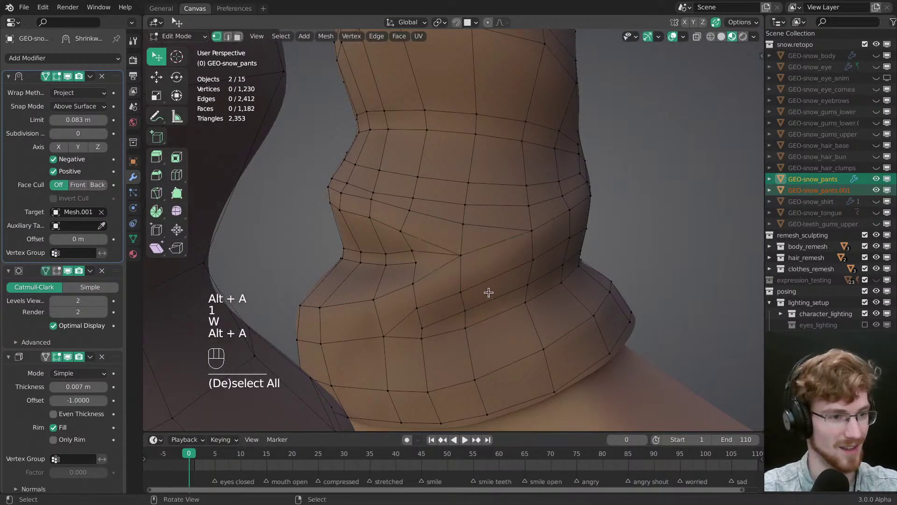
Step: Knife-cut another edge from the lower loop's end across the face above the pole vertex and dissolve the edge it replaces
{"action": "middle_click_drag", "start_coordinate": [489, 292], "coordinate": [476, 246]}
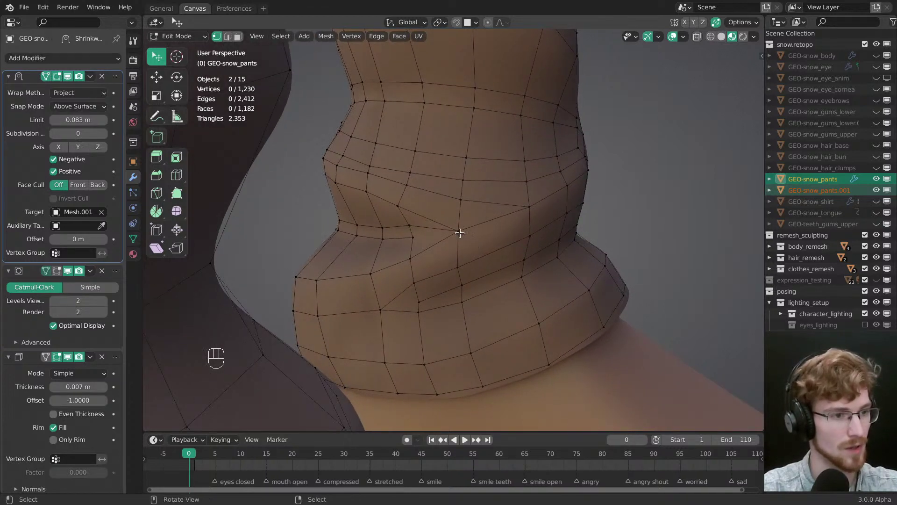
{"action": "key", "text": "k"}
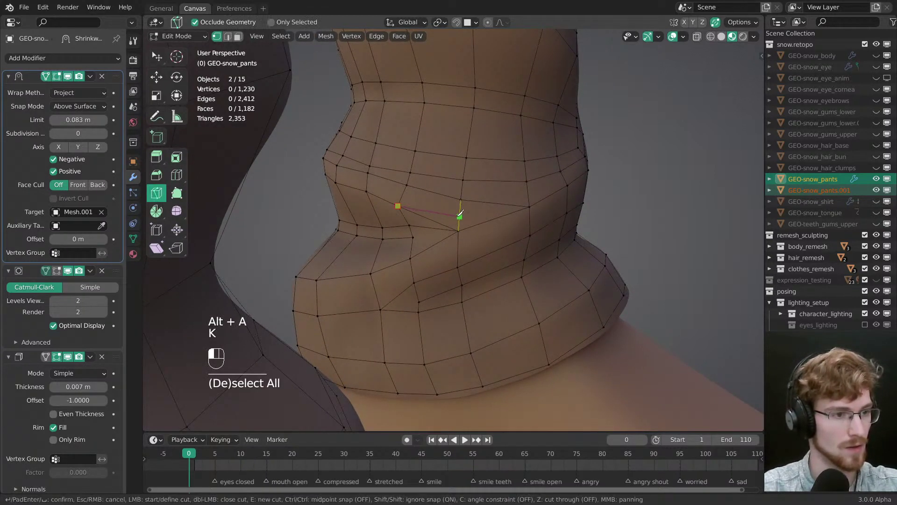
{"action": "left_click", "coordinate": [459, 215]}
{"action": "key", "text": "Return"}
{"action": "key", "text": "ctrl+x"}
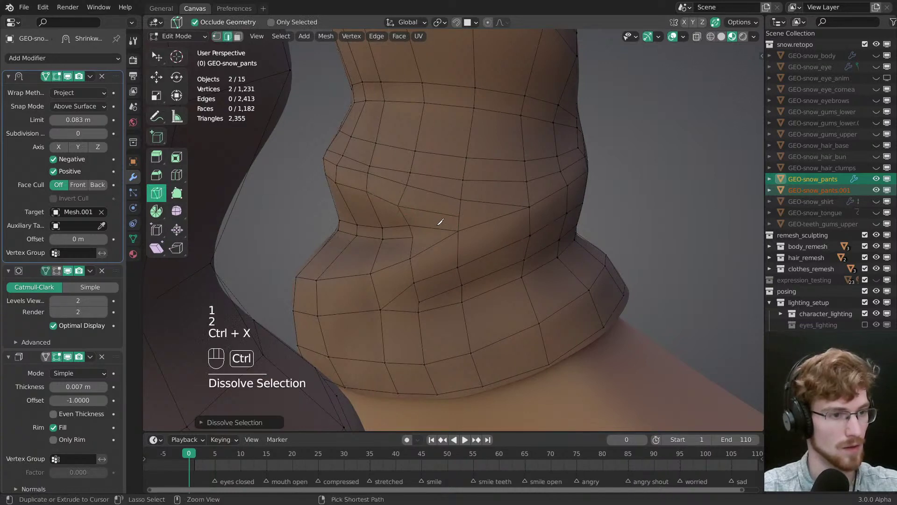
Step: Move the vertices along the newly cut edges to space the loops evenly above the ankle crease
{"action": "key", "text": "alt+a"}
{"action": "key", "text": "1"}
{"action": "key", "text": "w"}
{"action": "mouse_move", "coordinate": [453, 219]}
{"action": "left_mouse_down"}
{"action": "mouse_move", "coordinate": [445, 217]}
{"action": "mouse_move", "coordinate": [460, 229]}
{"action": "left_mouse_up"}
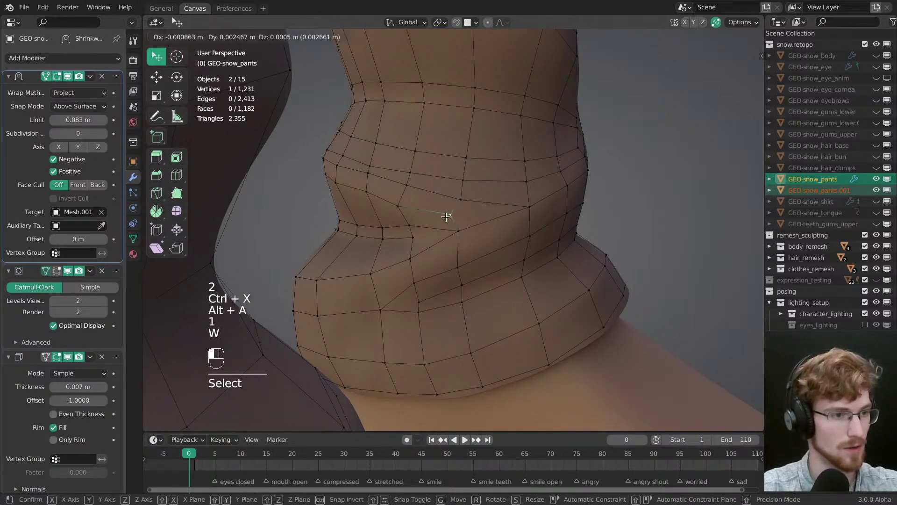
{"action": "key", "text": "alt+a"}
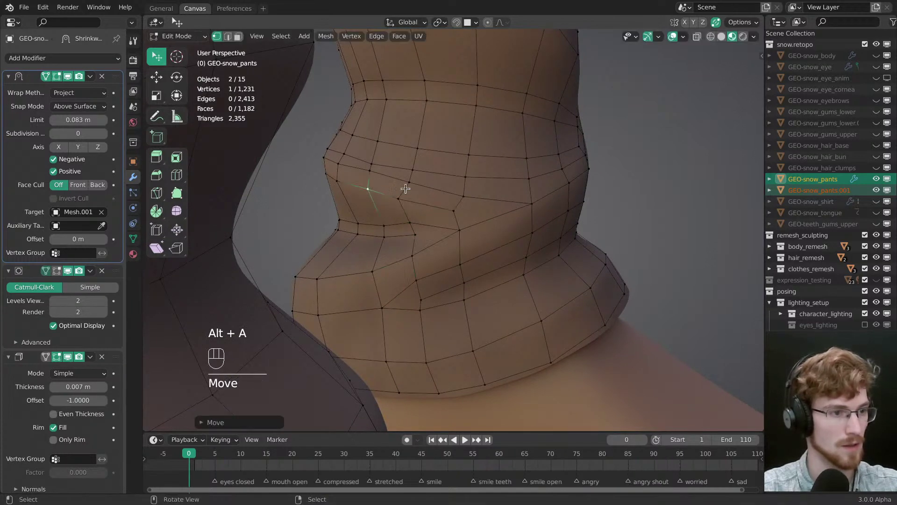
{"action": "left_click_drag", "start_coordinate": [368, 188], "coordinate": [368, 178]}
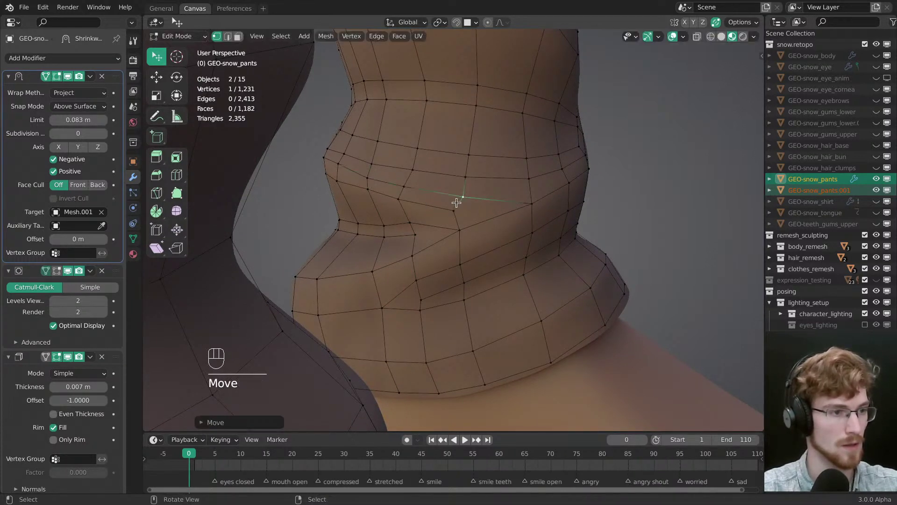
{"action": "middle_click_drag", "start_coordinate": [456, 202], "coordinate": [535, 318]}
{"action": "key", "text": "alt+a"}
{"action": "scroll", "coordinate": [461, 254], "scroll_direction": "down", "scroll_amount": 3}
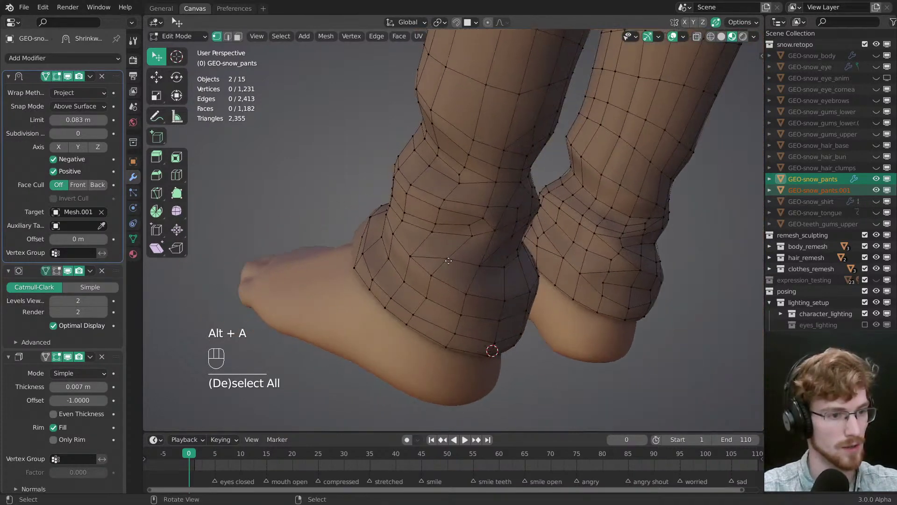
Step: Reposition several vertices above the trouser cuff of the near leg to even out the topology around the ankle
{"action": "left_click_drag", "start_coordinate": [412, 261], "coordinate": [417, 259]}
{"action": "middle_click_drag", "start_coordinate": [417, 259], "coordinate": [438, 266]}
{"action": "key", "text": "alt+a"}
{"action": "left_click_drag", "start_coordinate": [445, 267], "coordinate": [457, 251]}
{"action": "middle_click_drag", "start_coordinate": [456, 251], "coordinate": [523, 267]}
{"action": "key", "text": "alt+a"}
{"action": "left_click_drag", "start_coordinate": [522, 266], "coordinate": [511, 248]}
{"action": "middle_click_drag", "start_coordinate": [511, 248], "coordinate": [464, 220]}
{"action": "middle_click_drag", "start_coordinate": [528, 299], "coordinate": [488, 279], "text": "alt"}
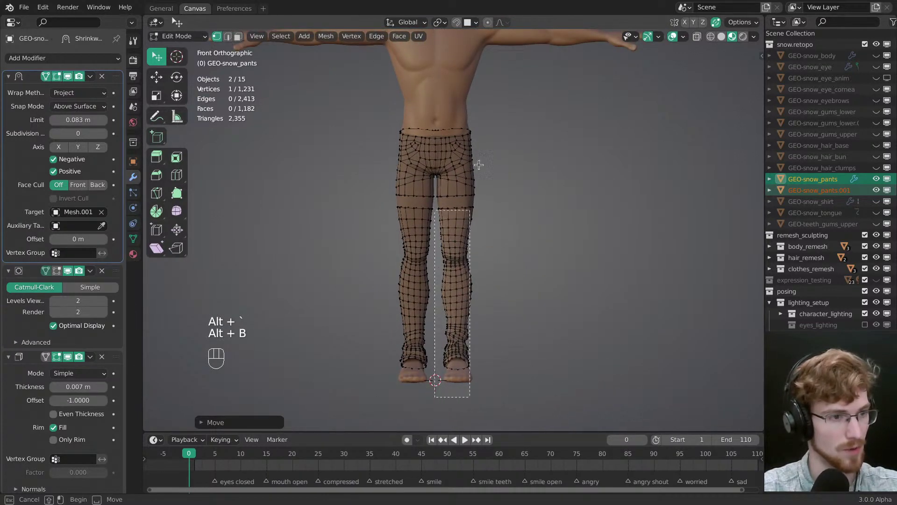
{"action": "left_click_drag", "start_coordinate": [479, 164], "coordinate": [514, 113]}
{"action": "scroll", "coordinate": [467, 285], "scroll_direction": "down", "scroll_amount": 4, "text": "shift"}
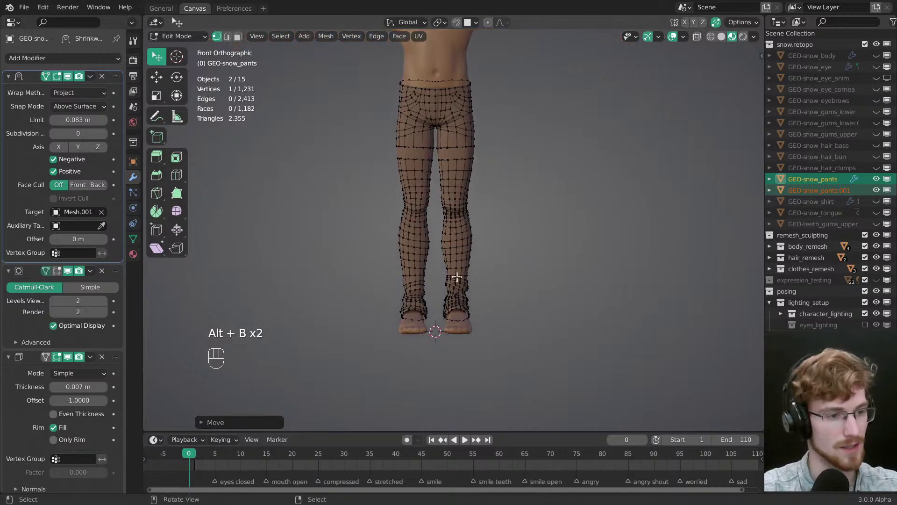
{"action": "scroll", "coordinate": [446, 264], "scroll_direction": "up", "scroll_amount": 9}
Step: Try to reposition individual vertices in the fold above the trouser cuff at the ankle
{"action": "key", "text": "alt+grave"}
{"action": "middle_click_drag", "start_coordinate": [497, 265], "coordinate": [523, 224]}
{"action": "middle_click_drag", "start_coordinate": [523, 225], "coordinate": [660, 237], "text": "shift"}
{"action": "scroll", "coordinate": [567, 224], "scroll_direction": "down", "scroll_amount": 1}
{"action": "key", "text": "alt+a"}
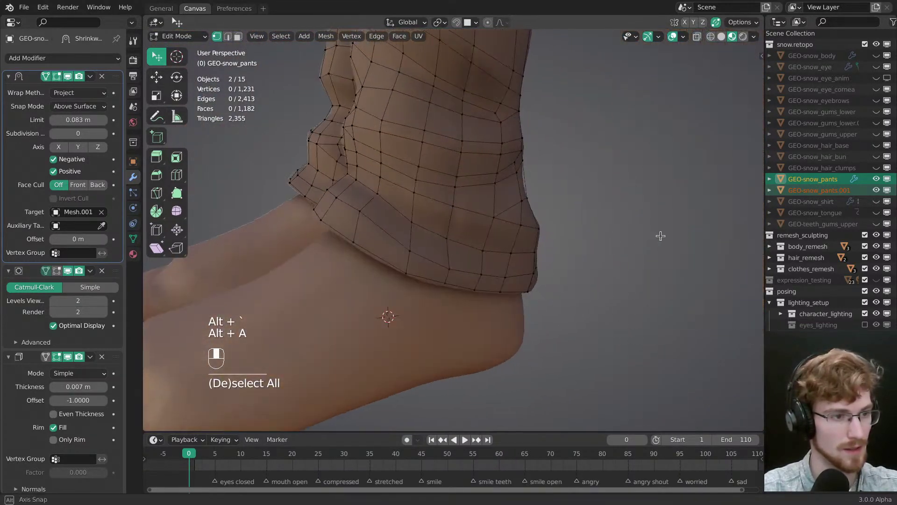
{"action": "middle_click_drag", "start_coordinate": [597, 247], "coordinate": [335, 299]}
{"action": "middle_click_drag", "start_coordinate": [475, 229], "coordinate": [458, 224]}
{"action": "key", "text": "w"}
{"action": "left_click_drag", "start_coordinate": [433, 199], "coordinate": [463, 175]}
{"action": "middle_click_drag", "start_coordinate": [472, 176], "coordinate": [441, 184]}
{"action": "mouse_move", "coordinate": [441, 184]}
{"action": "left_mouse_down"}
{"action": "mouse_move", "coordinate": [438, 174]}
{"action": "mouse_move", "coordinate": [451, 176]}
{"action": "left_mouse_up"}
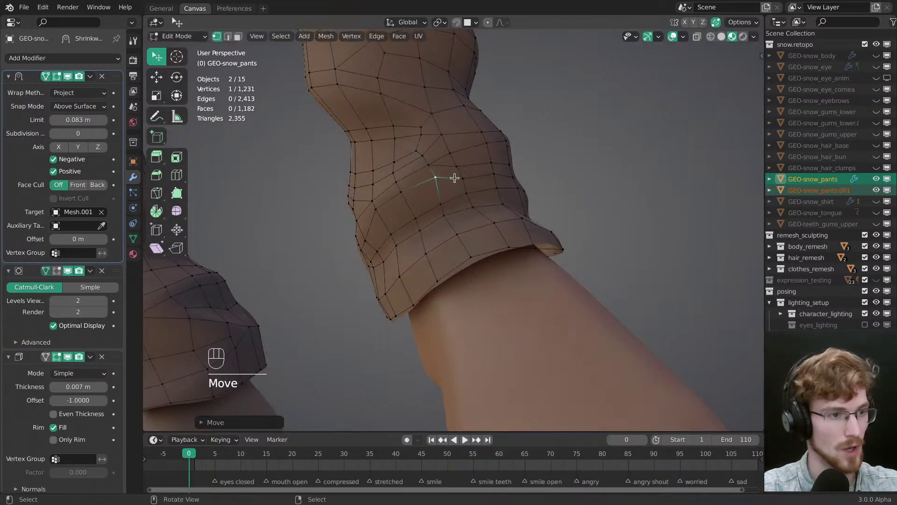
{"action": "middle_click_drag", "start_coordinate": [451, 176], "coordinate": [451, 208]}
{"action": "key", "text": "alt+a"}
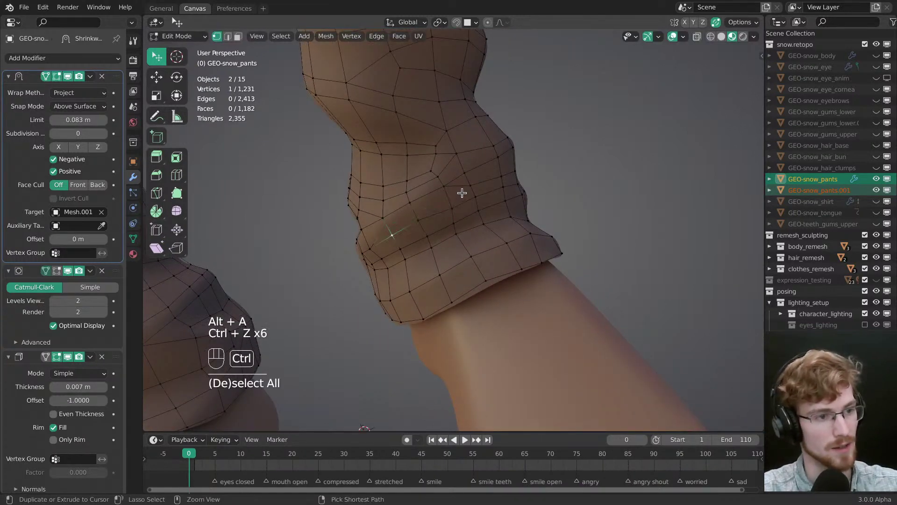
{"action": "middle_click_drag", "start_coordinate": [377, 229], "coordinate": [462, 241]}
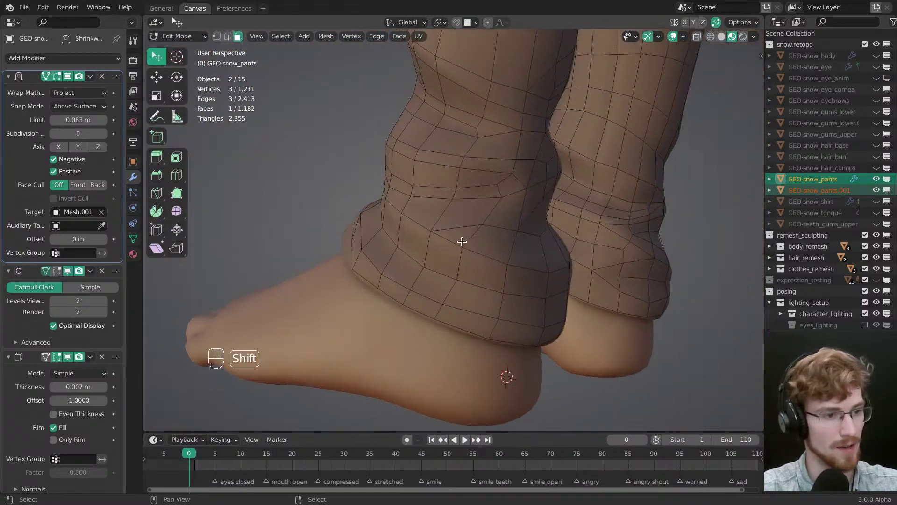
Step: Select the edge path running around the back of the trouser cuff and bevel it into a strip of faces
{"action": "middle_click_drag", "start_coordinate": [570, 263], "coordinate": [426, 251]}
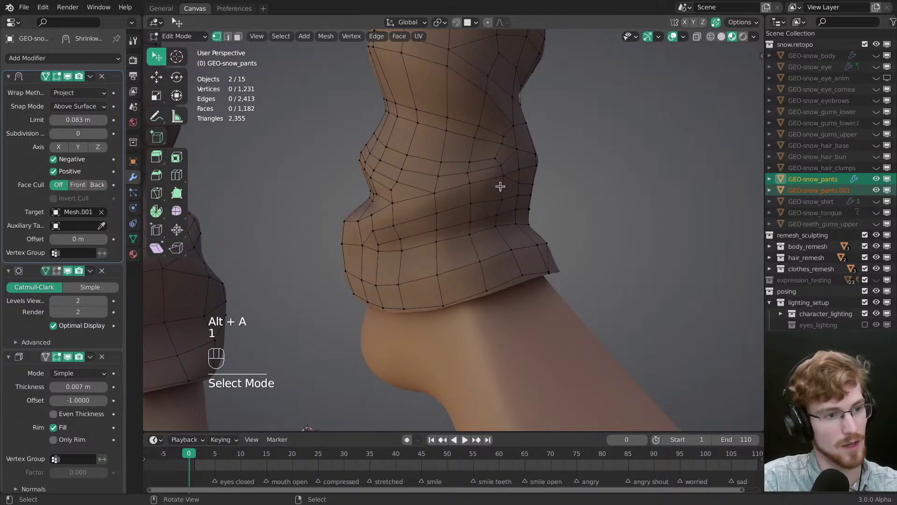
{"action": "middle_click_drag", "start_coordinate": [493, 178], "coordinate": [483, 263]}
{"action": "left_click", "coordinate": [465, 222], "text": "ctrl"}
{"action": "middle_click_drag", "start_coordinate": [399, 240], "coordinate": [502, 274]}
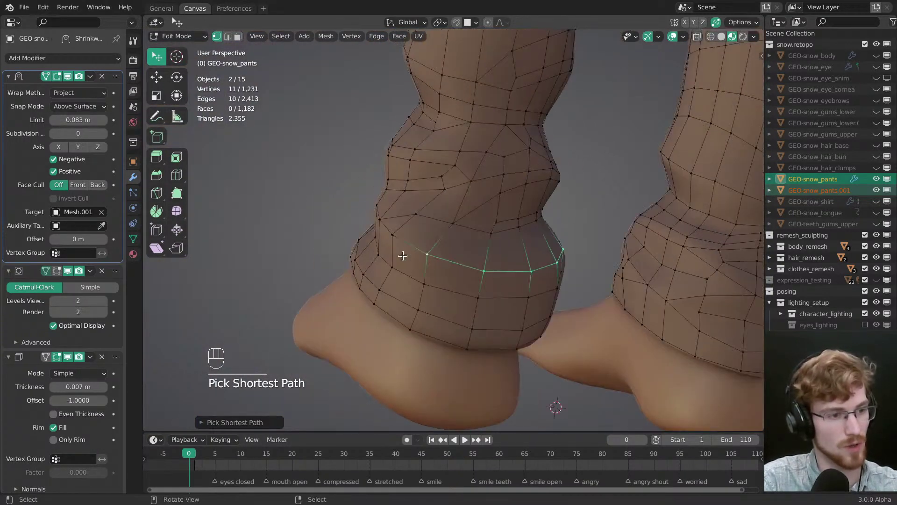
{"action": "middle_click_drag", "start_coordinate": [403, 255], "coordinate": [445, 252]}
{"action": "left_click", "coordinate": [445, 252], "text": "ctrl"}
{"action": "key", "text": "ctrl+b"}
{"action": "left_click_drag", "start_coordinate": [569, 319], "coordinate": [571, 323]}
{"action": "key", "text": "alt+a"}
Step: Slide vertices near the ends of the new bevelled strip to tidy its flow into the surrounding mesh
{"action": "key", "text": "w"}
{"action": "left_click_drag", "start_coordinate": [435, 250], "coordinate": [413, 233]}
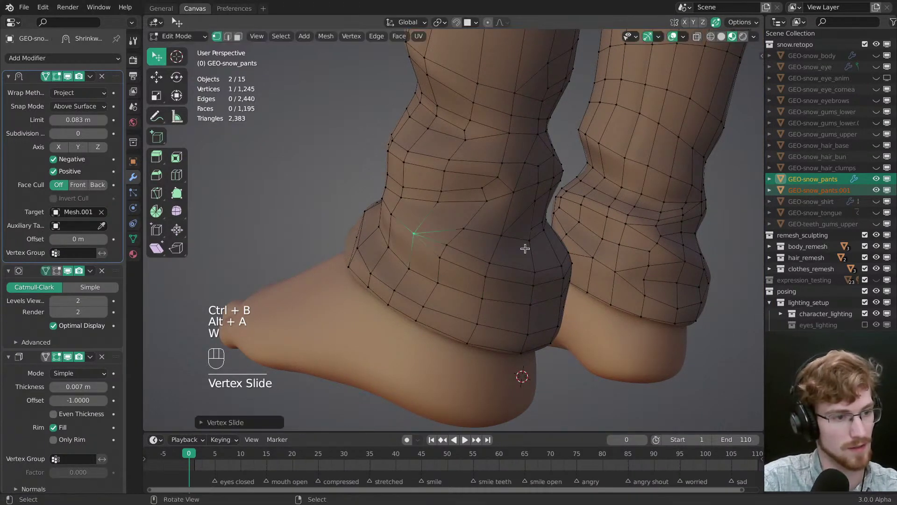
{"action": "middle_click_drag", "start_coordinate": [525, 249], "coordinate": [470, 206]}
{"action": "left_click_drag", "start_coordinate": [471, 206], "coordinate": [518, 218]}
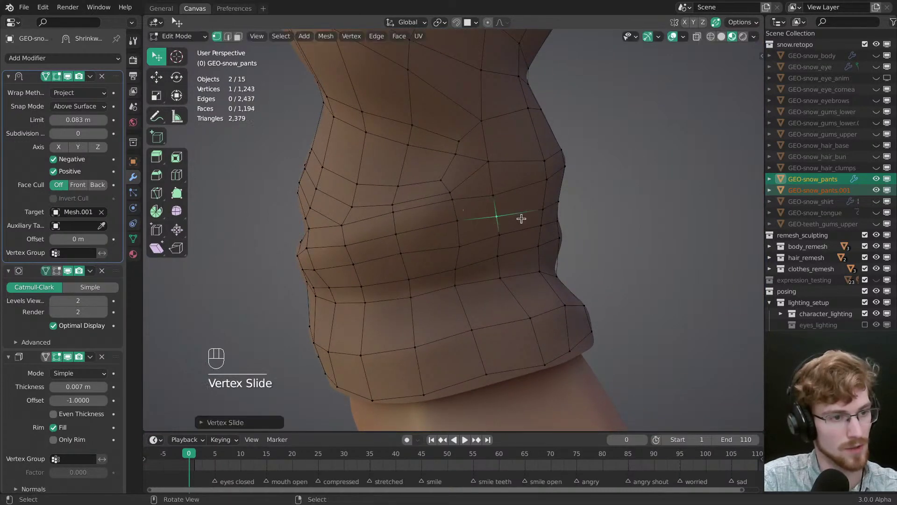
{"action": "key", "text": "alt+a"}
Step: Dissolve an unneeded edge on the side of the ankle, just above the cuff strip
{"action": "middle_click_drag", "start_coordinate": [468, 234], "coordinate": [537, 218]}
{"action": "middle_click_drag", "start_coordinate": [537, 218], "coordinate": [476, 220], "text": "ctrl"}
{"action": "middle_click_drag", "start_coordinate": [476, 220], "coordinate": [473, 277]}
{"action": "key", "text": "2"}
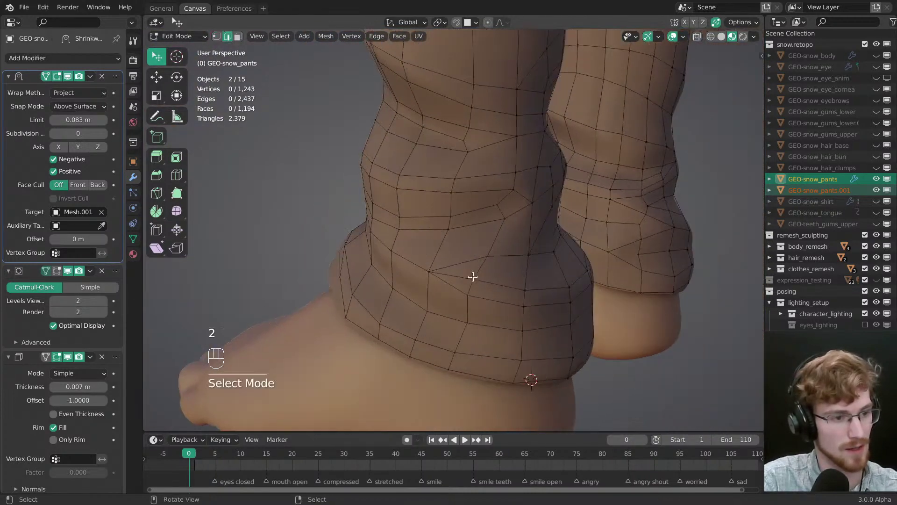
{"action": "key", "text": "ctrl+x"}
{"action": "key", "text": "alt+a"}
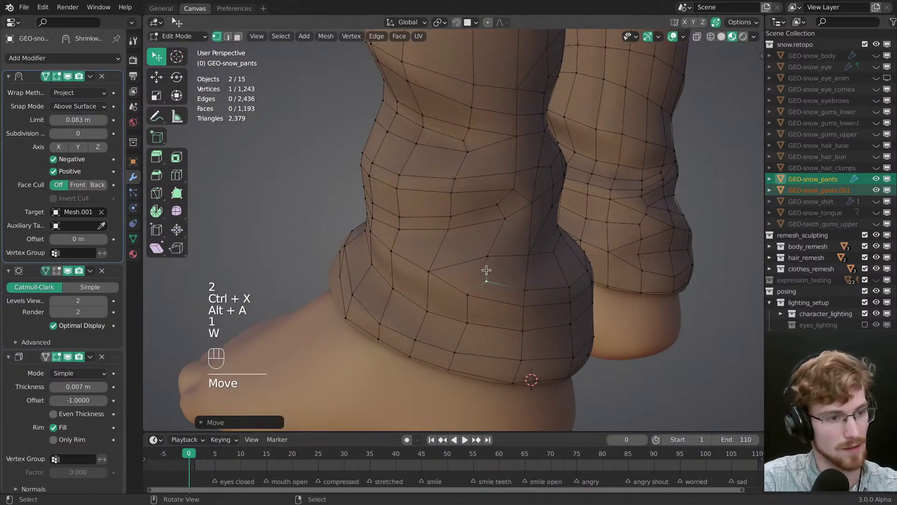
Step: Move the vertices around the dissolved edge to even out the faces above the cuff
{"action": "left_click", "coordinate": [427, 269]}
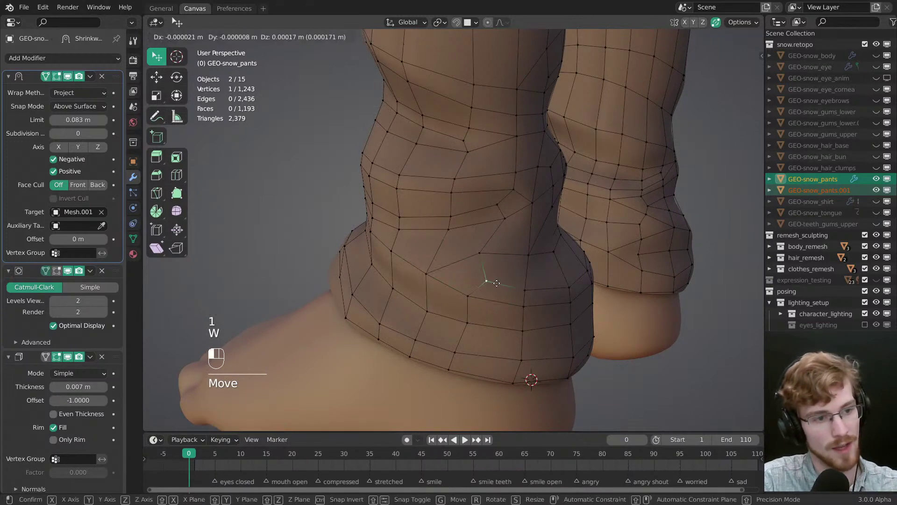
{"action": "middle_click_drag", "start_coordinate": [449, 283], "coordinate": [441, 246]}
{"action": "left_click_drag", "start_coordinate": [442, 247], "coordinate": [472, 262]}
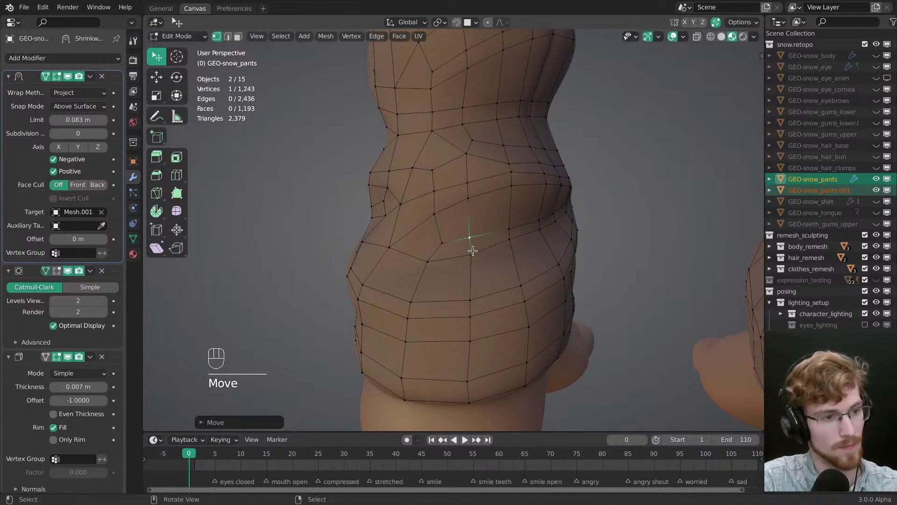
{"action": "key", "text": "alt+a"}
{"action": "middle_click_drag", "start_coordinate": [514, 248], "coordinate": [479, 274]}
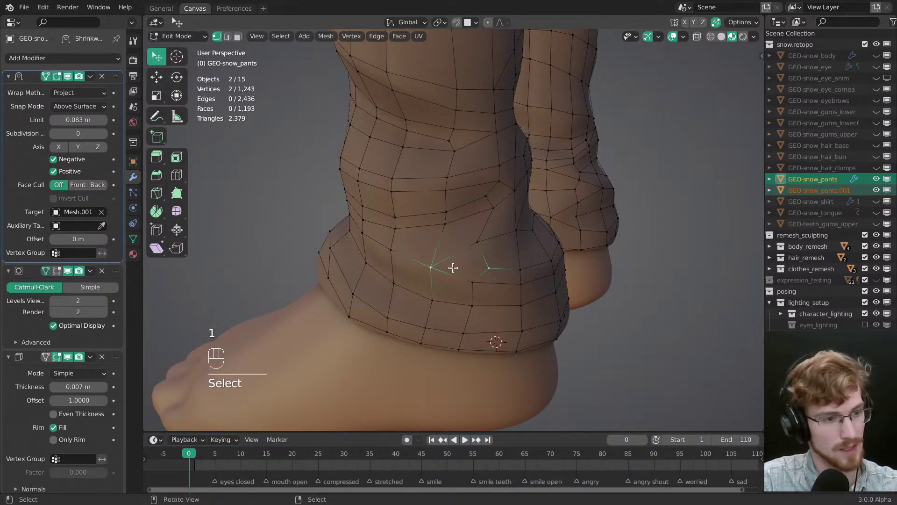
Step: Knife a horizontal cut across the faces above the cuff at the ankle's side and merge vertices at its end
{"action": "key", "text": "alt+a"}
{"action": "middle_click_drag", "start_coordinate": [487, 274], "coordinate": [442, 250]}
{"action": "key", "text": "k"}
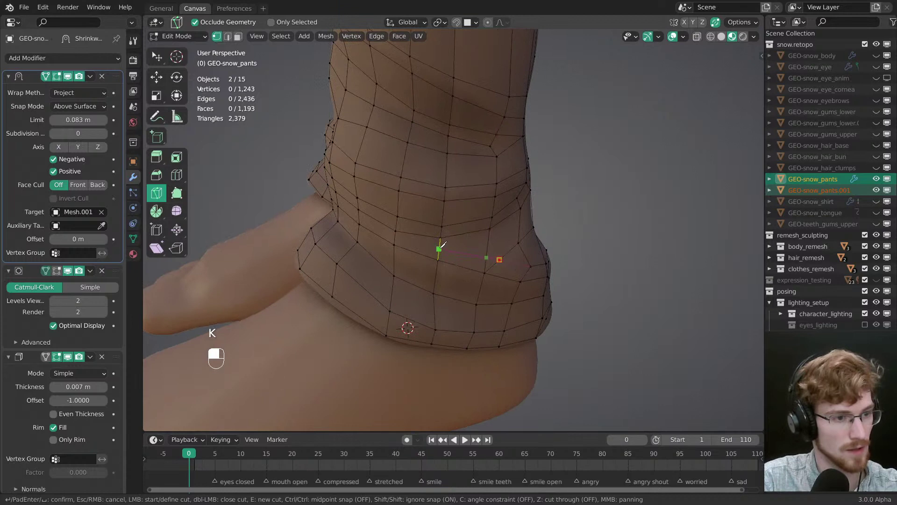
{"action": "left_click", "coordinate": [527, 263]}
{"action": "key", "text": "Return"}
{"action": "key", "text": "m"}
{"action": "left_click", "coordinate": [456, 241]}
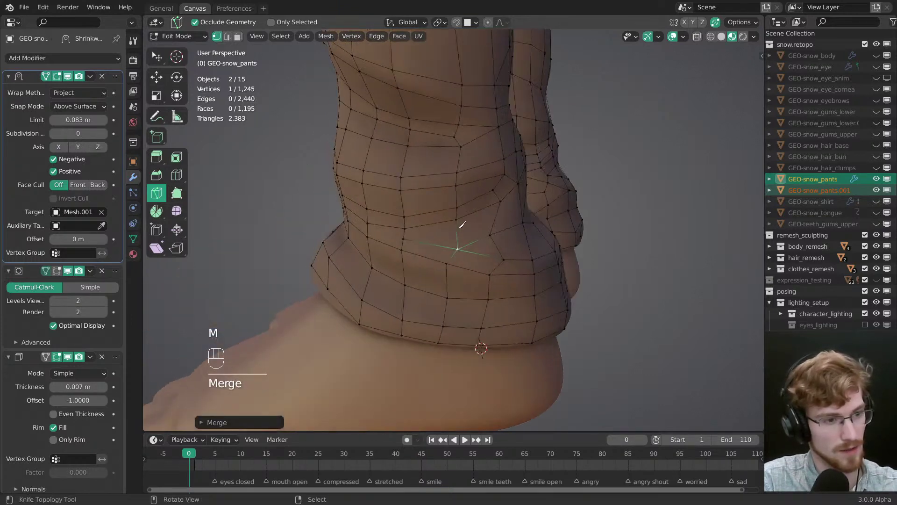
Step: Reposition the vertices along the new cut above the cuff to space the edges more evenly
{"action": "key", "text": "alt+a"}
{"action": "key", "text": "w"}
{"action": "left_click_drag", "start_coordinate": [455, 243], "coordinate": [445, 254]}
{"action": "middle_click_drag", "start_coordinate": [445, 255], "coordinate": [537, 262]}
{"action": "left_click_drag", "start_coordinate": [537, 262], "coordinate": [524, 275]}
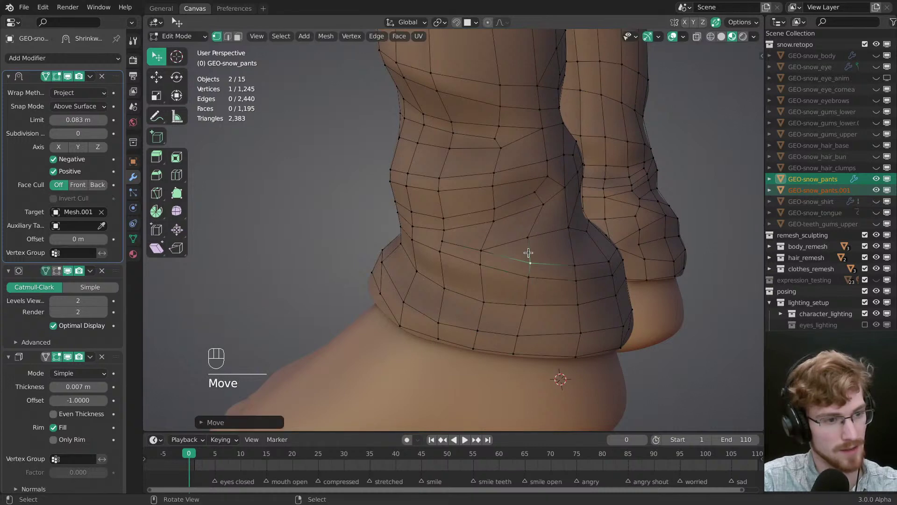
Step: Knife a cut across two faces from the vertex near the heel toward the front, and dissolve a leftover edge beside it
{"action": "mouse_move", "coordinate": [528, 254]}
{"action": "middle_mouse_down"}
{"action": "mouse_move", "coordinate": [537, 230]}
{"action": "mouse_move", "coordinate": [525, 254]}
{"action": "middle_mouse_up"}
{"action": "key", "text": "k"}
{"action": "left_click", "coordinate": [551, 238]}
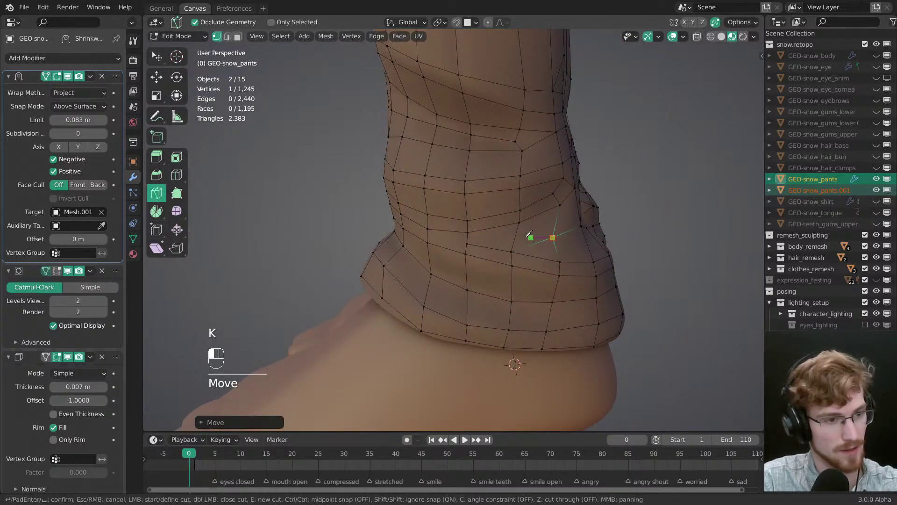
{"action": "left_click", "coordinate": [467, 237]}
{"action": "key", "text": "Return"}
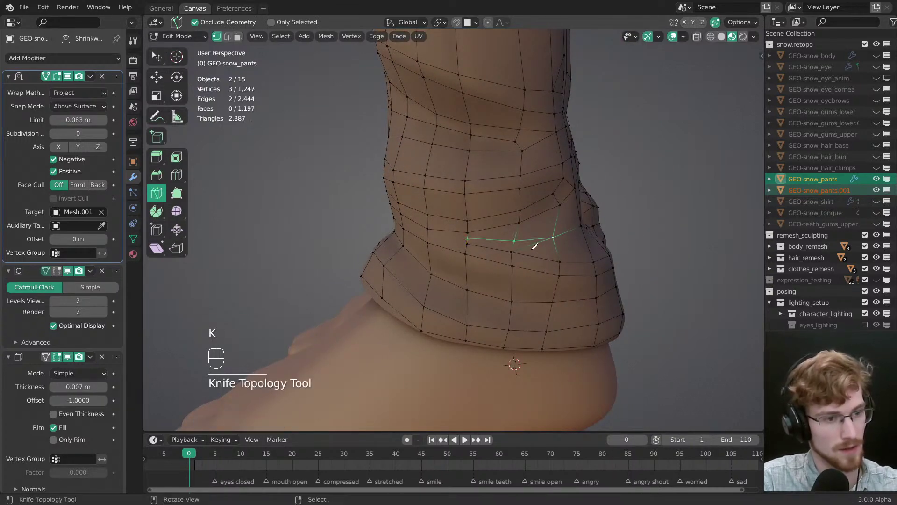
{"action": "key", "text": "2"}
{"action": "key", "text": "ctrl+x"}
{"action": "key", "text": "alt+a"}
Step: Adjust the vertices along the second cut above the cuff to smooth the edge flow
{"action": "middle_click_drag", "start_coordinate": [570, 254], "coordinate": [537, 248]}
{"action": "key", "text": "1"}
{"action": "key", "text": "w"}
{"action": "left_click_drag", "start_coordinate": [537, 245], "coordinate": [538, 247]}
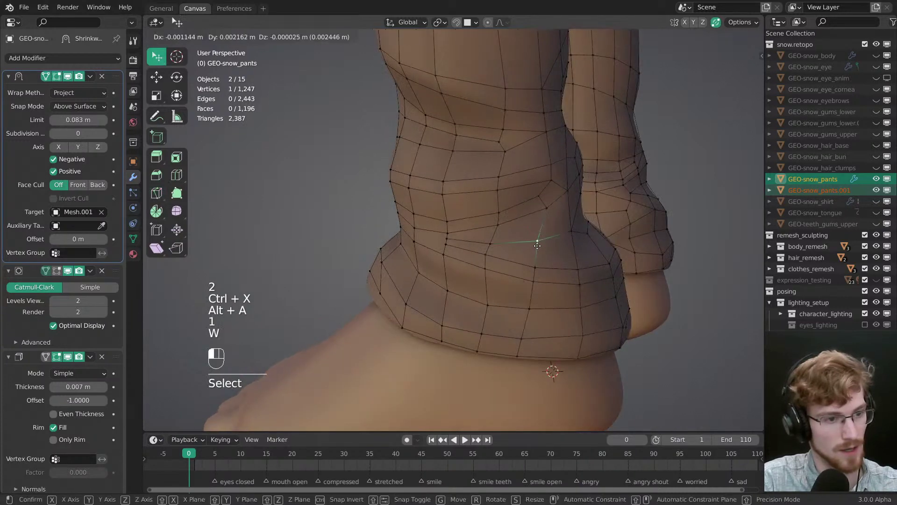
{"action": "middle_click_drag", "start_coordinate": [510, 256], "coordinate": [486, 254]}
{"action": "left_click_drag", "start_coordinate": [483, 249], "coordinate": [480, 258]}
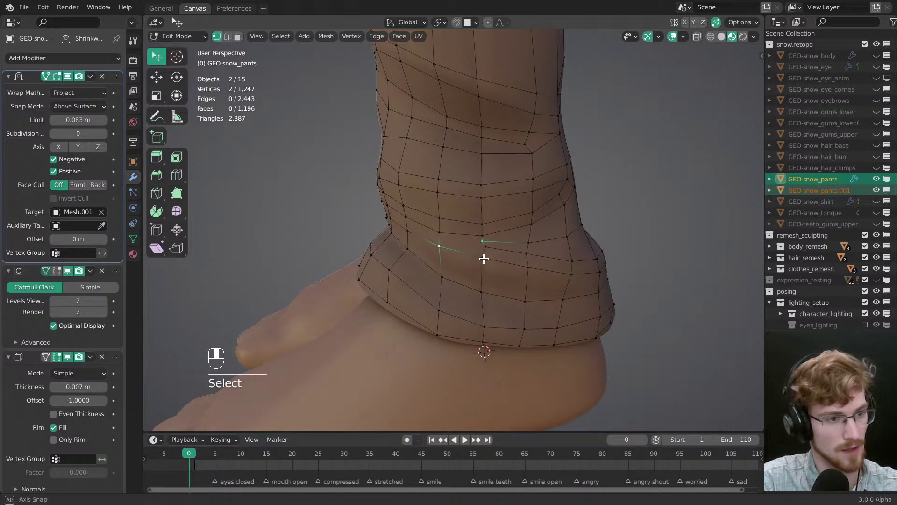
Step: Knife another edge toward the front of the ankle to extend the cut, and slide its vertex along the vertical edge
{"action": "middle_click_drag", "start_coordinate": [485, 249], "coordinate": [495, 243]}
{"action": "key", "text": "k"}
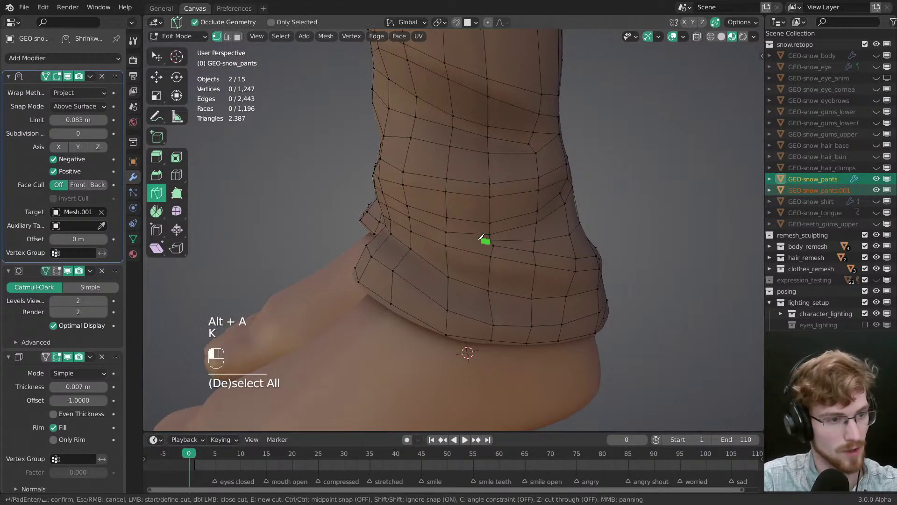
{"action": "left_click", "coordinate": [447, 238]}
{"action": "left_click", "coordinate": [488, 242]}
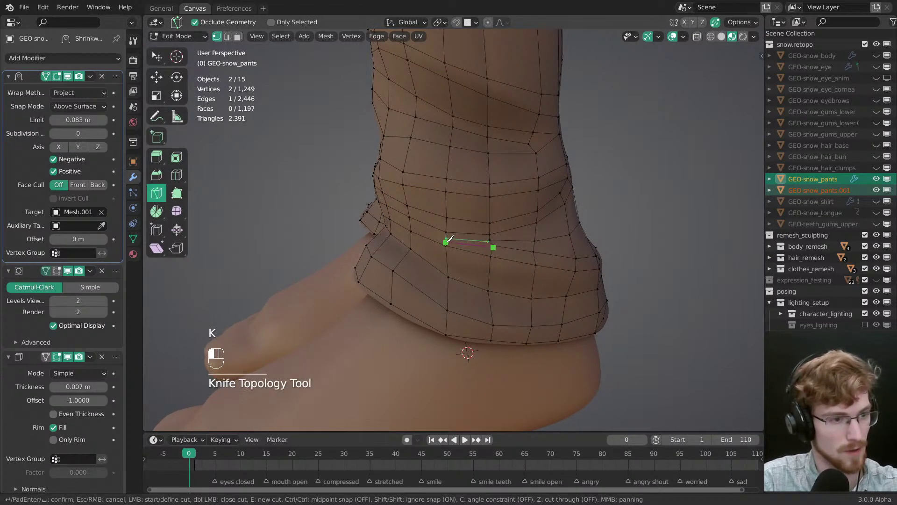
{"action": "key", "text": "Return"}
{"action": "left_click", "coordinate": [486, 240]}
{"action": "key", "text": "g"}
{"action": "key", "text": "g"}
{"action": "left_click", "coordinate": [487, 237]}
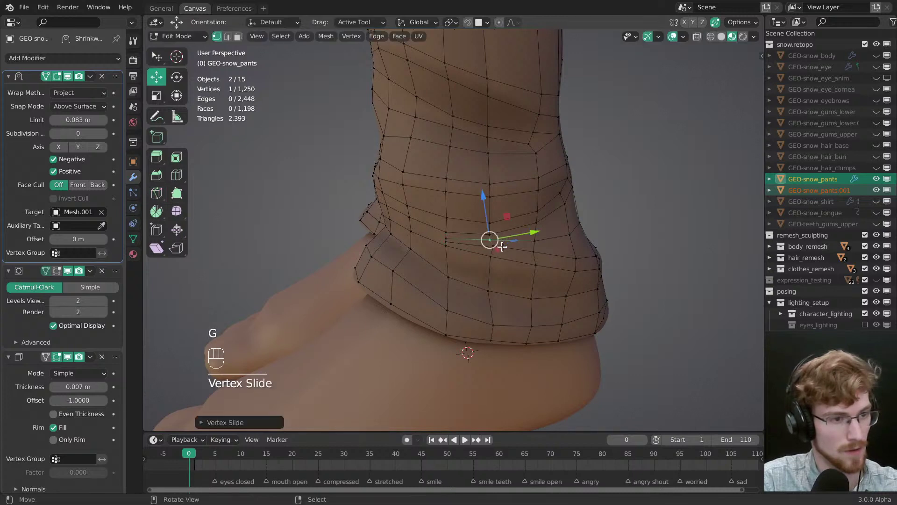
Step: Merge the doubled vertices where the extended cut meets the vertical edge on the ankle's side
{"action": "middle_click_drag", "start_coordinate": [486, 237], "coordinate": [472, 245]}
{"action": "key", "text": "alt+a"}
{"action": "key", "text": "w"}
{"action": "left_click", "coordinate": [456, 238], "text": "shift"}
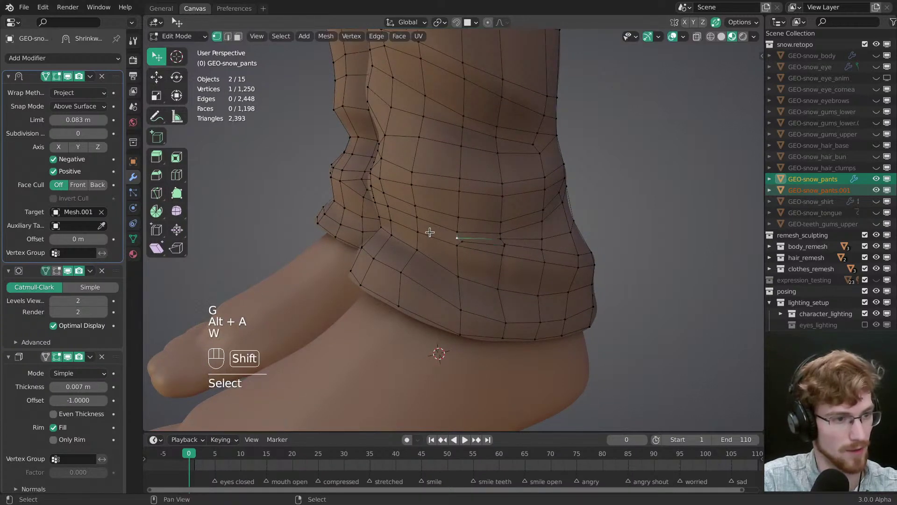
{"action": "key", "text": "alt+a"}
{"action": "middle_click_drag", "start_coordinate": [478, 263], "coordinate": [492, 250]}
{"action": "key", "text": "m"}
{"action": "left_click", "coordinate": [486, 246]}
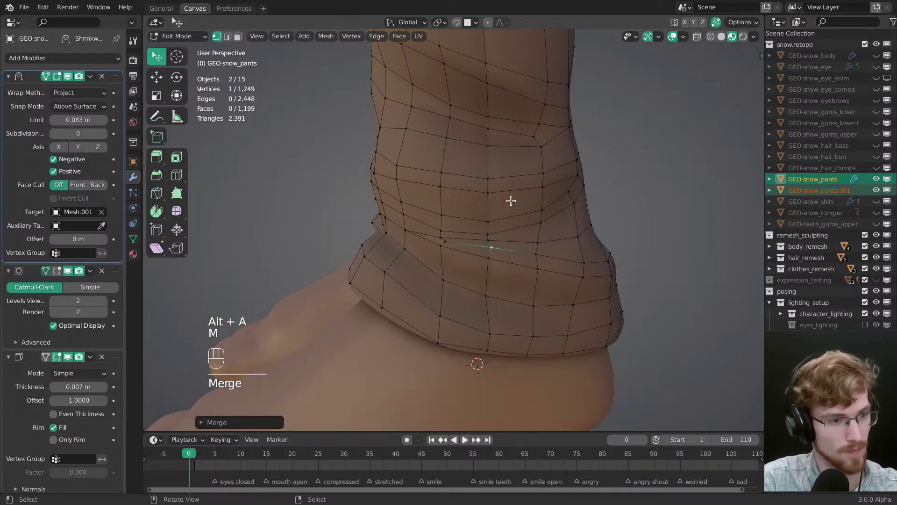
Step: Move the vertices in the rows above the extended cut to distribute the horizontal edges evenly
{"action": "key", "text": "alt+a"}
{"action": "left_click_drag", "start_coordinate": [444, 235], "coordinate": [445, 222]}
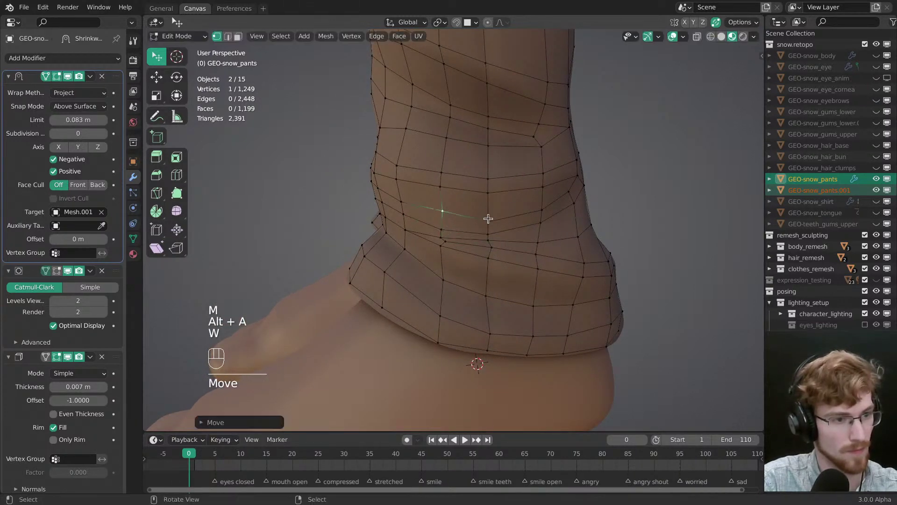
{"action": "left_click_drag", "start_coordinate": [542, 205], "coordinate": [542, 220]}
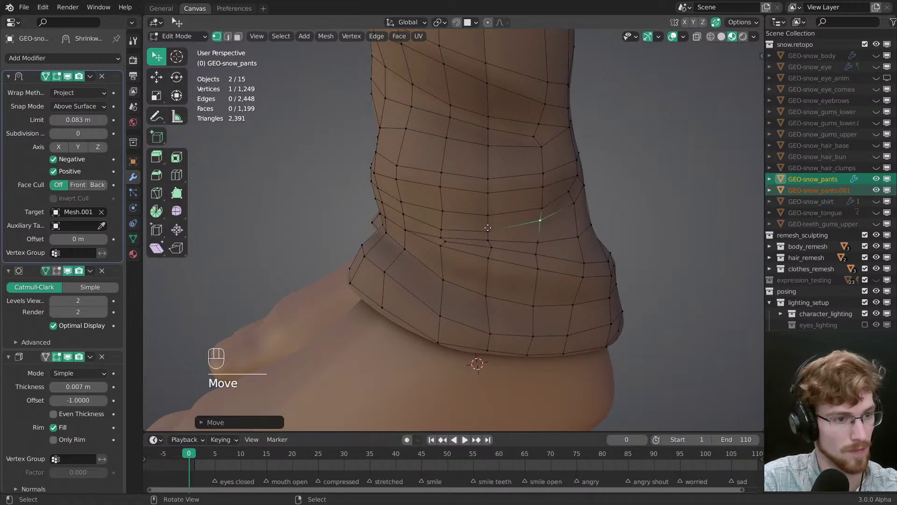
{"action": "left_click_drag", "start_coordinate": [489, 240], "coordinate": [492, 264]}
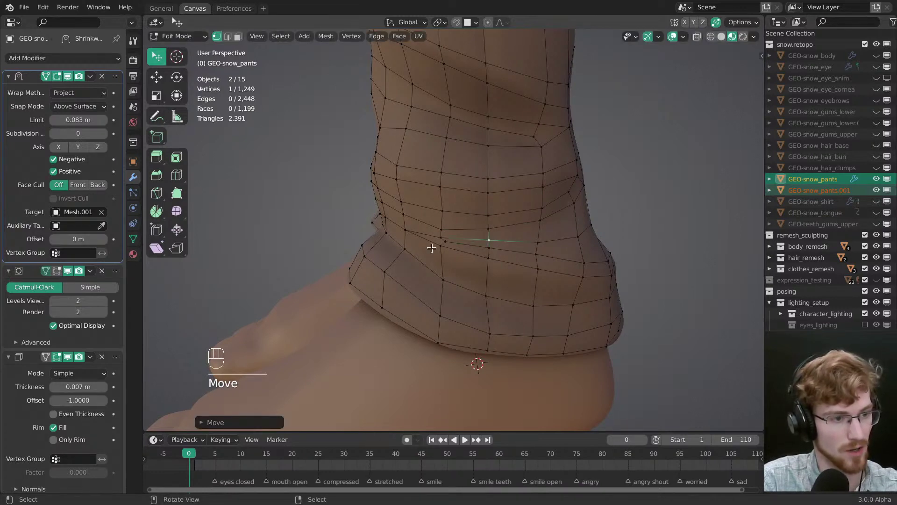
{"action": "left_click_drag", "start_coordinate": [439, 229], "coordinate": [442, 229]}
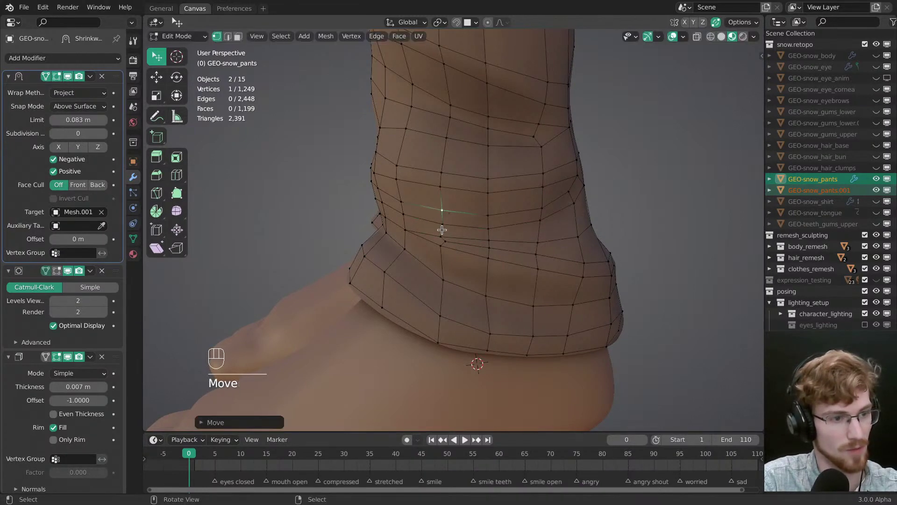
{"action": "middle_click_drag", "start_coordinate": [507, 248], "coordinate": [514, 311]}
{"action": "left_click", "coordinate": [486, 232], "text": "alt"}
{"action": "left_click", "coordinate": [487, 233], "text": "alt"}
{"action": "key", "text": "ctrl+b"}
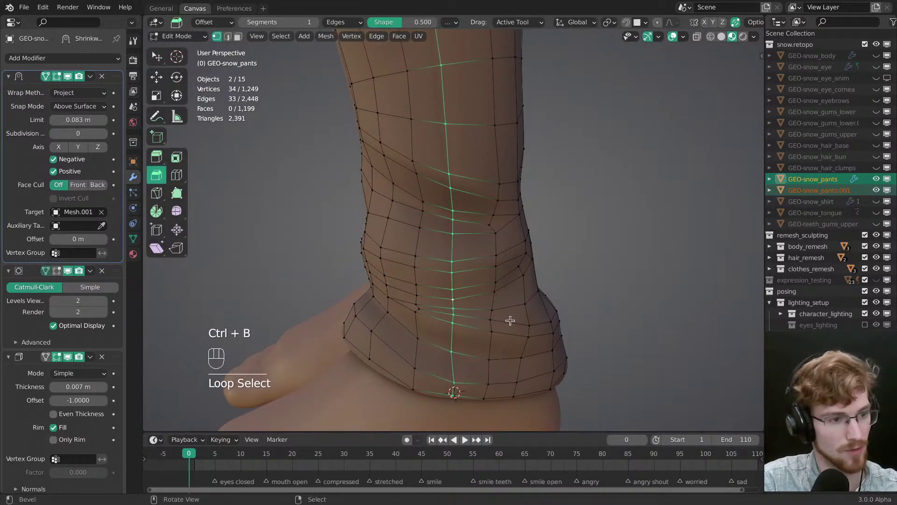
{"action": "left_click_drag", "start_coordinate": [510, 320], "coordinate": [524, 322]}
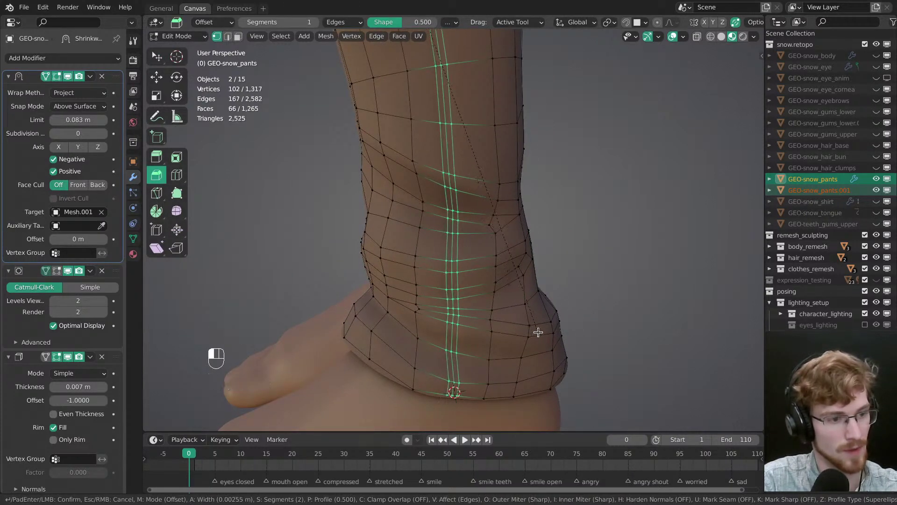
{"action": "right_click", "coordinate": [538, 331]}
{"action": "key", "text": "alt+a"}
Step: Nudge the vertex in the middle of the cuff's side below the dense edge rows
{"action": "middle_click_drag", "start_coordinate": [526, 325], "coordinate": [481, 266]}
{"action": "key", "text": "w"}
{"action": "left_click_drag", "start_coordinate": [454, 274], "coordinate": [454, 275]}
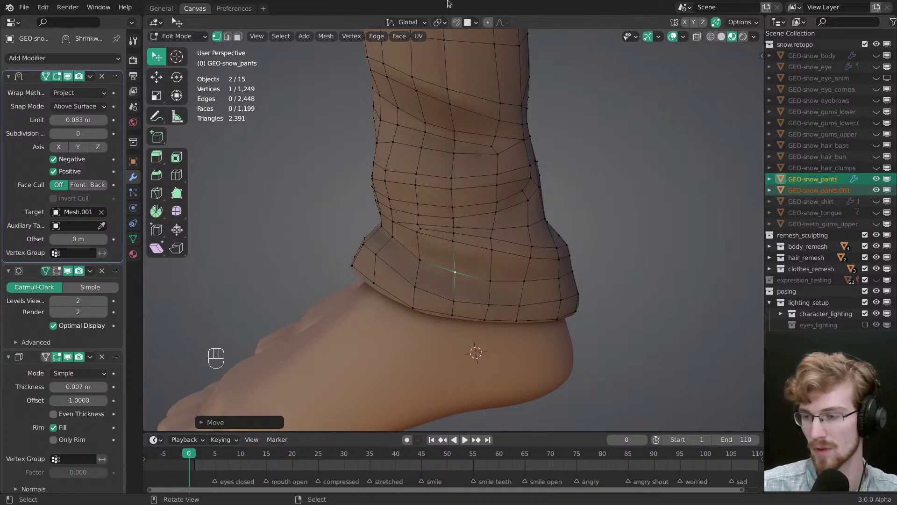
{"action": "scroll", "coordinate": [477, 266], "scroll_direction": "down", "scroll_amount": 3}
{"action": "middle_click_drag", "start_coordinate": [477, 267], "coordinate": [482, 248]}
{"action": "scroll", "coordinate": [483, 249], "scroll_direction": "up", "scroll_amount": 2}
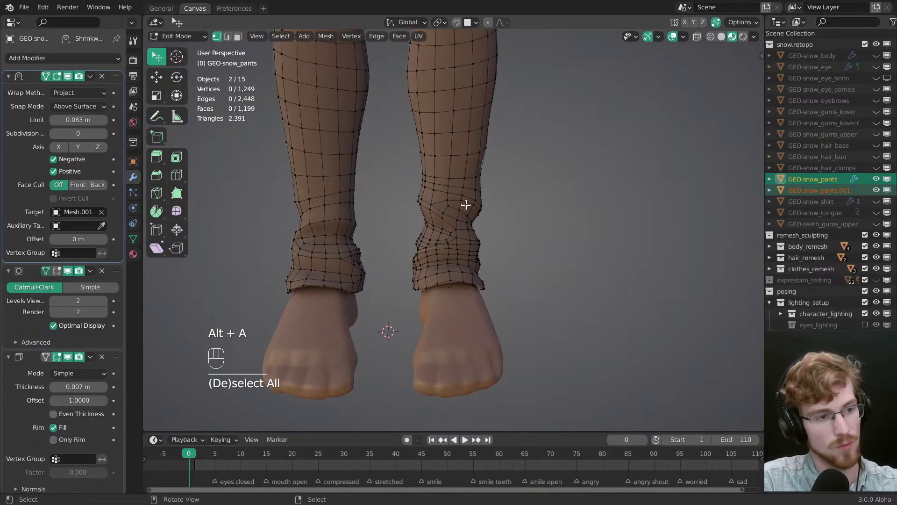
Step: Move vertices at the front of the ankle within the dense rows above the cuff to even their spacing
{"action": "middle_click_drag", "start_coordinate": [458, 206], "coordinate": [407, 260], "text": "ctrl"}
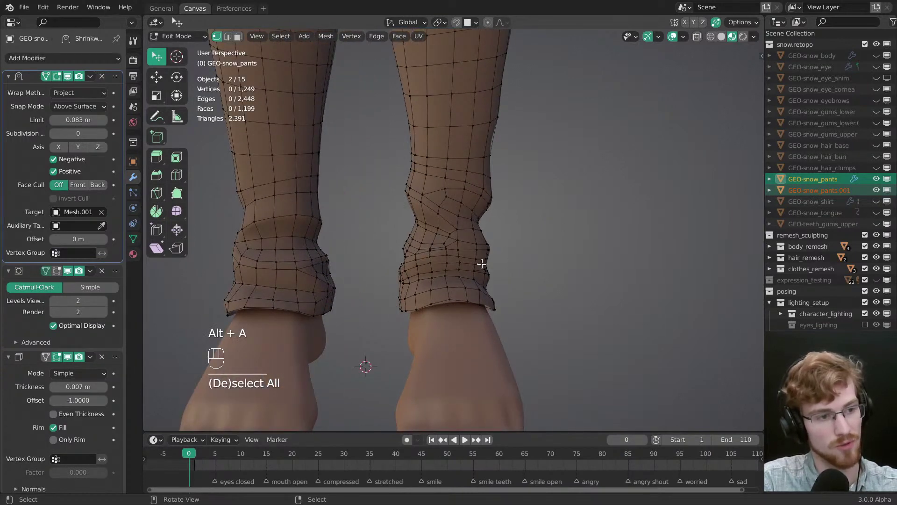
{"action": "middle_click_drag", "start_coordinate": [481, 263], "coordinate": [591, 258]}
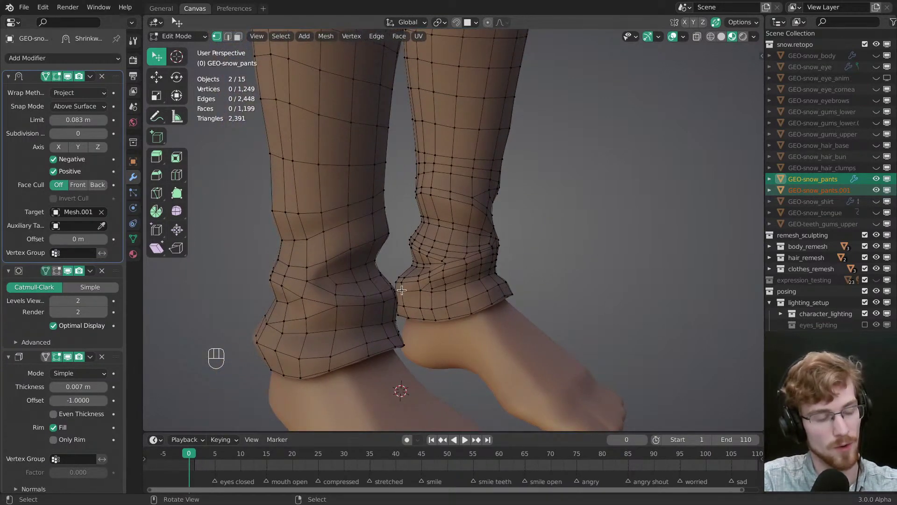
{"action": "middle_click_drag", "start_coordinate": [431, 268], "coordinate": [427, 262]}
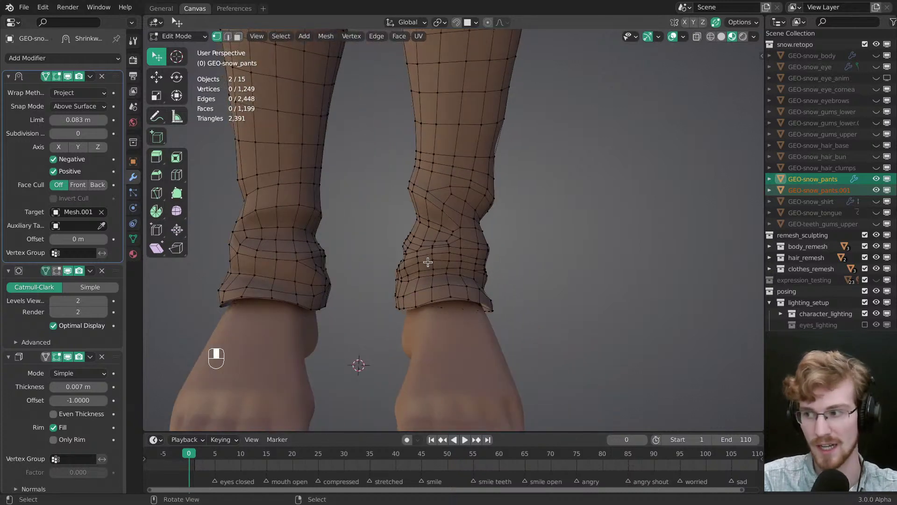
{"action": "middle_click_drag", "start_coordinate": [559, 288], "coordinate": [445, 304]}
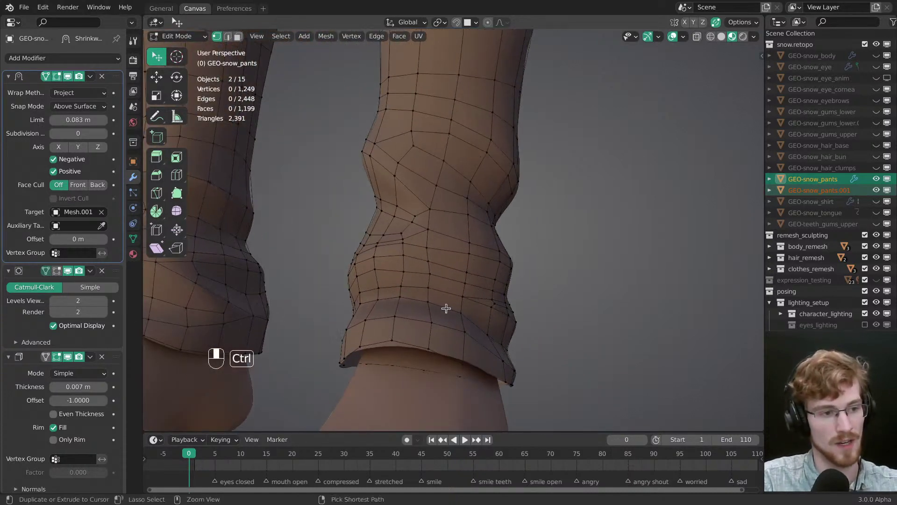
{"action": "key", "text": "w"}
{"action": "left_click_drag", "start_coordinate": [410, 280], "coordinate": [406, 259]}
{"action": "left_click_drag", "start_coordinate": [408, 271], "coordinate": [428, 268]}
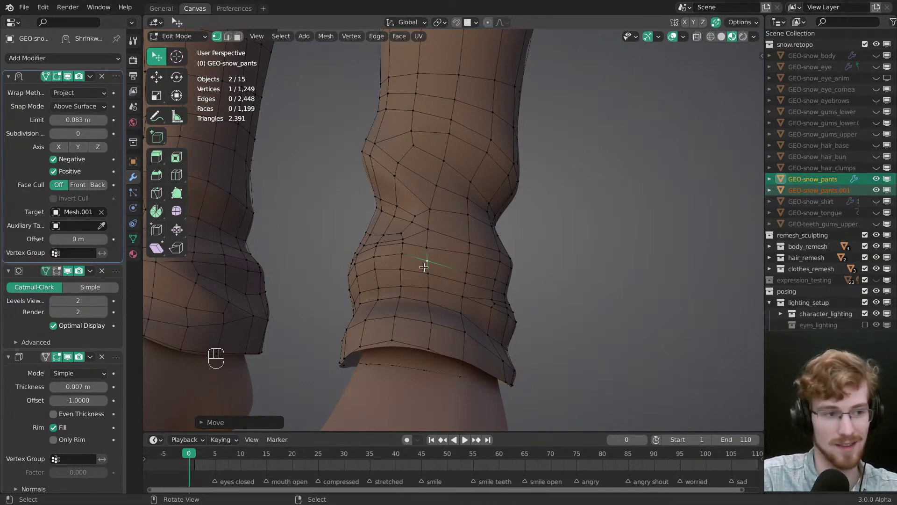
Step: Move the vertices along the fold on the ankle's inner side to smooth the edge flow
{"action": "middle_click_drag", "start_coordinate": [423, 266], "coordinate": [443, 306]}
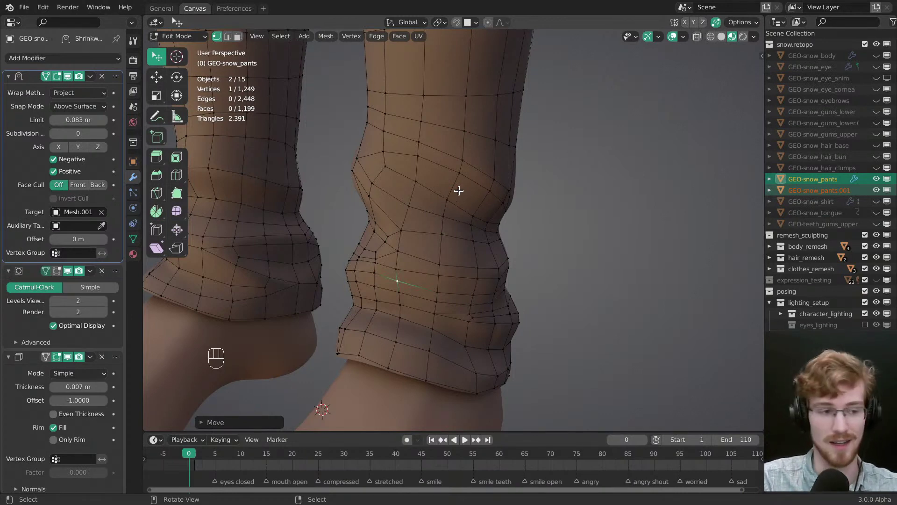
{"action": "middle_click_drag", "start_coordinate": [458, 342], "coordinate": [463, 272]}
{"action": "scroll", "coordinate": [462, 274], "scroll_direction": "up", "scroll_amount": 1}
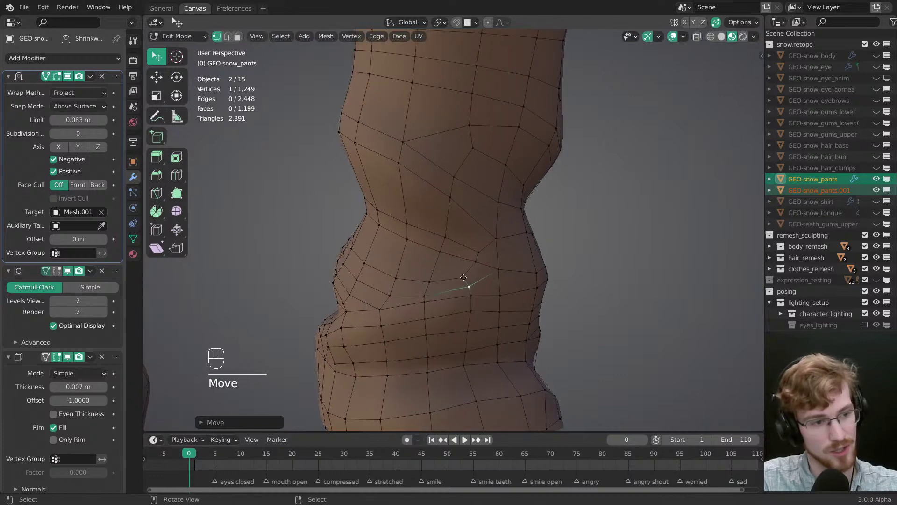
{"action": "left_click_drag", "start_coordinate": [477, 266], "coordinate": [470, 266]}
{"action": "key", "text": "alt+a"}
{"action": "middle_click_drag", "start_coordinate": [470, 266], "coordinate": [490, 280]}
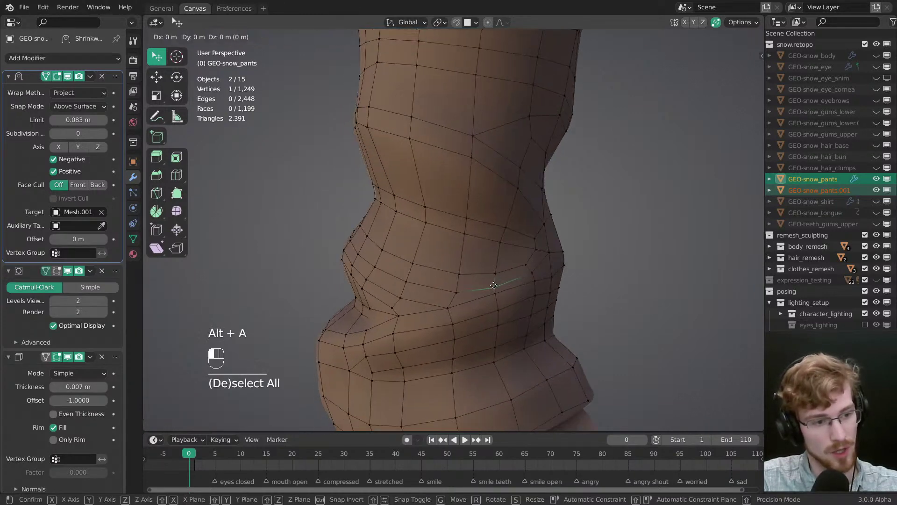
{"action": "left_click_drag", "start_coordinate": [490, 280], "coordinate": [494, 292]}
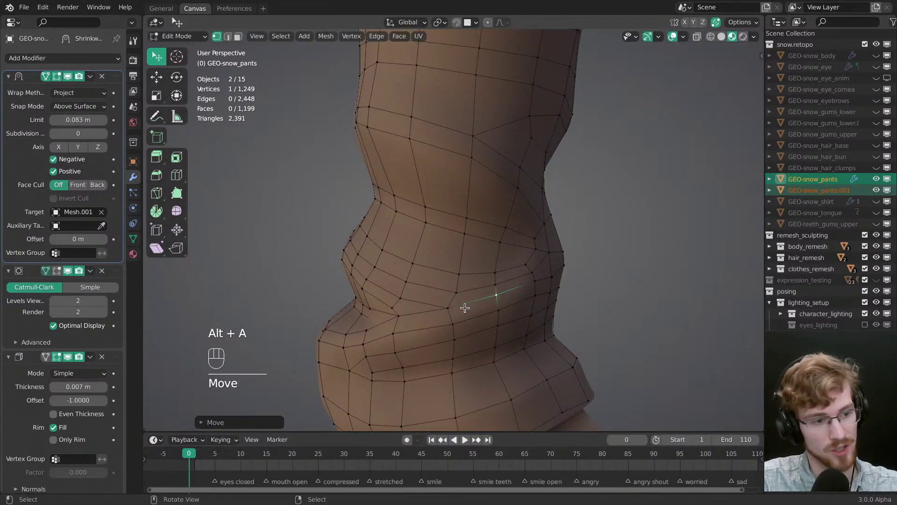
Step: Reposition vertices in the dense rows from the ankle's inner side round to the front for even spacing
{"action": "key", "text": "alt+a"}
{"action": "middle_click_drag", "start_coordinate": [466, 306], "coordinate": [495, 252]}
{"action": "middle_click_drag", "start_coordinate": [494, 252], "coordinate": [467, 217]}
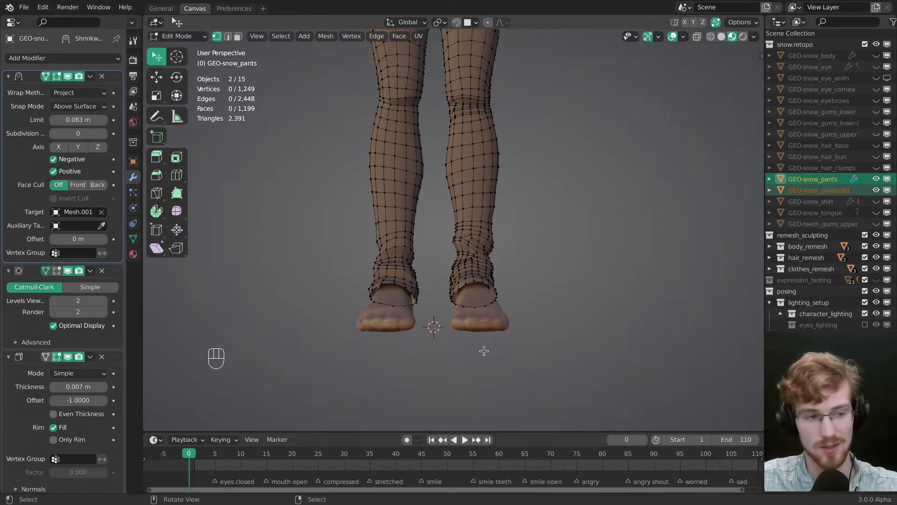
{"action": "middle_click_drag", "start_coordinate": [491, 289], "coordinate": [506, 313], "text": "ctrl"}
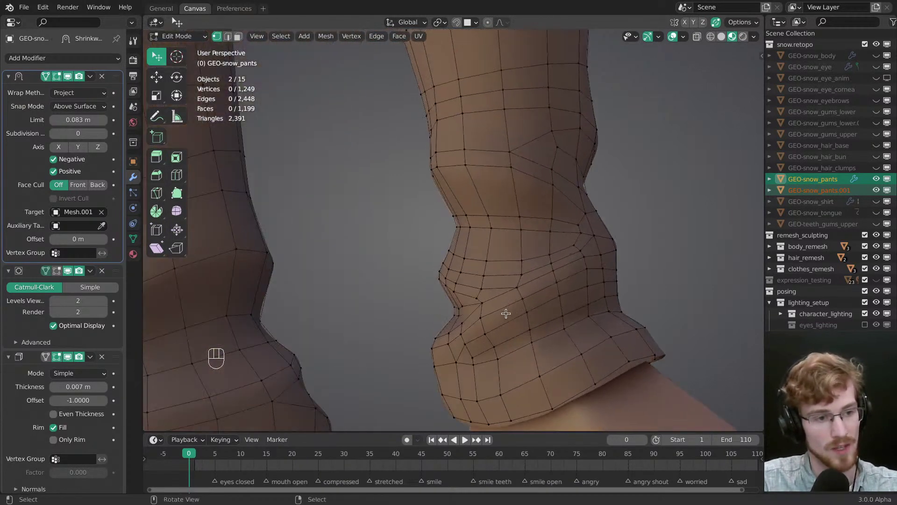
{"action": "key", "text": "alt+a"}
{"action": "left_click_drag", "start_coordinate": [524, 260], "coordinate": [553, 256]}
{"action": "middle_click_drag", "start_coordinate": [553, 256], "coordinate": [455, 274]}
{"action": "key", "text": "alt+a"}
{"action": "left_click_drag", "start_coordinate": [455, 274], "coordinate": [503, 251]}
{"action": "middle_click_drag", "start_coordinate": [444, 256], "coordinate": [487, 262], "text": "ctrl"}
{"action": "left_click_drag", "start_coordinate": [474, 276], "coordinate": [475, 271]}
{"action": "left_click_drag", "start_coordinate": [506, 277], "coordinate": [505, 272]}
Step: Space out the vertices in the rows above the cuff on the ankle's front and outer side
{"action": "middle_click_drag", "start_coordinate": [504, 276], "coordinate": [421, 308]}
{"action": "key", "text": "alt+a"}
{"action": "middle_click_drag", "start_coordinate": [491, 281], "coordinate": [513, 252], "text": "shift"}
{"action": "left_click_drag", "start_coordinate": [474, 213], "coordinate": [474, 209]}
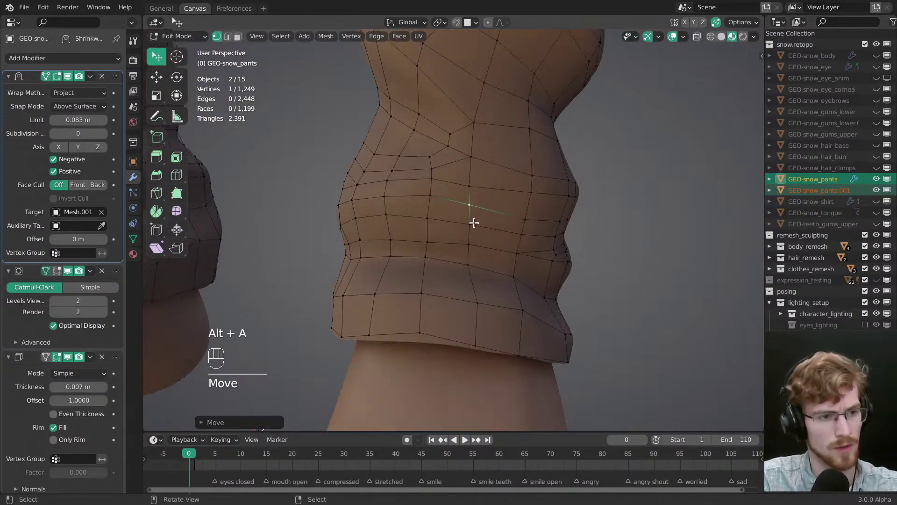
{"action": "left_click_drag", "start_coordinate": [468, 243], "coordinate": [524, 215]}
{"action": "middle_click_drag", "start_coordinate": [524, 214], "coordinate": [473, 226]}
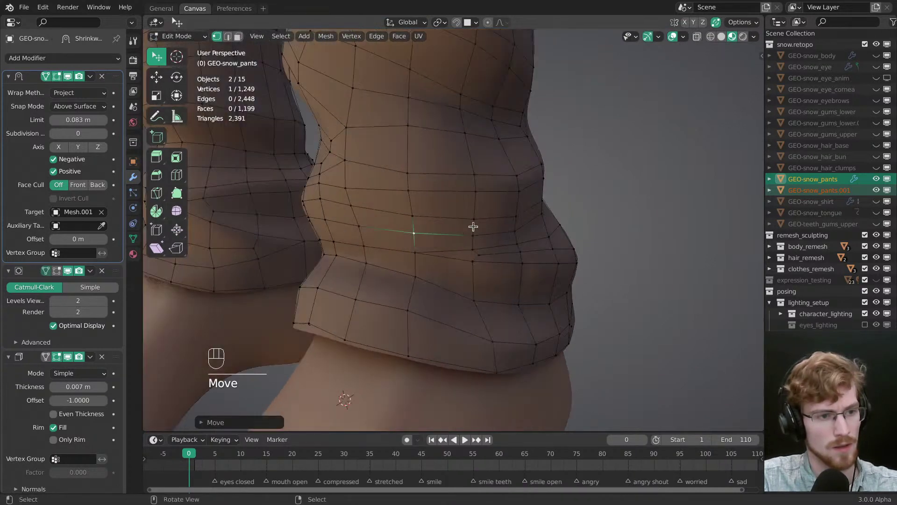
{"action": "left_click_drag", "start_coordinate": [463, 224], "coordinate": [470, 228]}
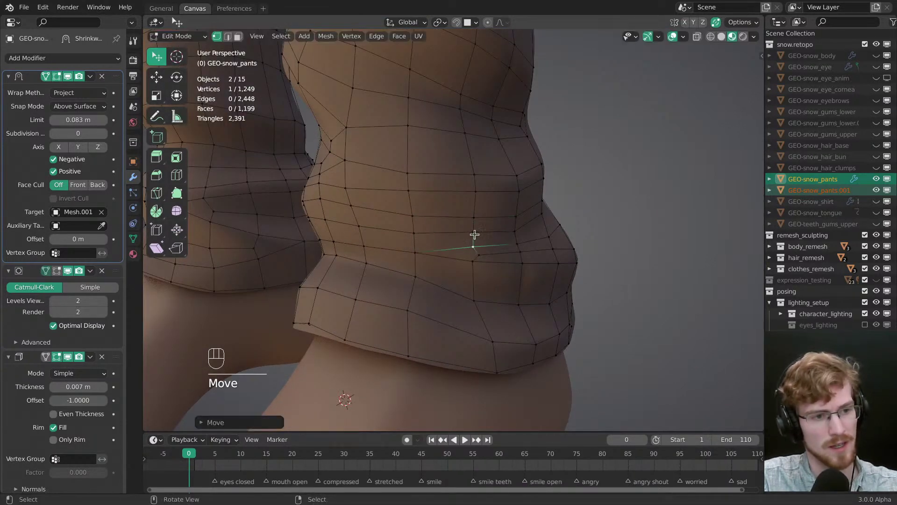
{"action": "middle_click_drag", "start_coordinate": [474, 235], "coordinate": [462, 218]}
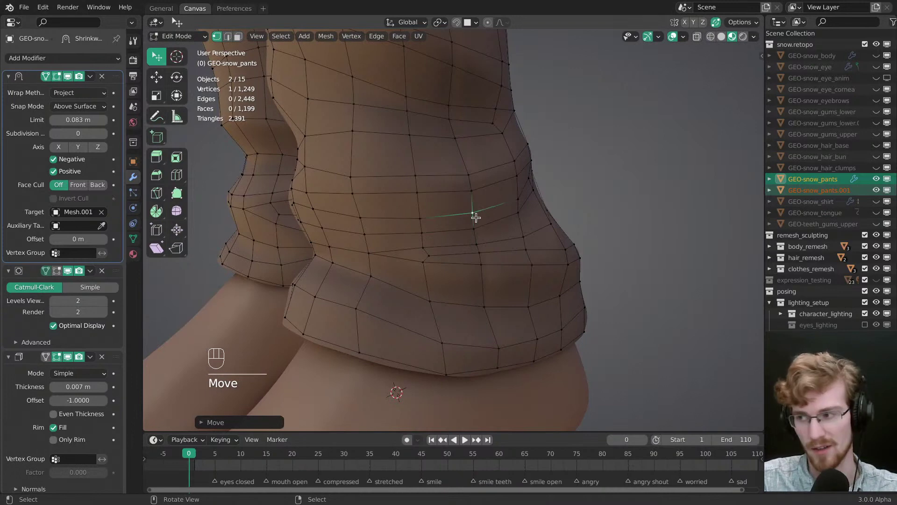
Step: Reposition the vertices along the cuff's upper crease and middle row on its front and outer side
{"action": "middle_click_drag", "start_coordinate": [418, 321], "coordinate": [439, 287]}
{"action": "key", "text": "alt+a"}
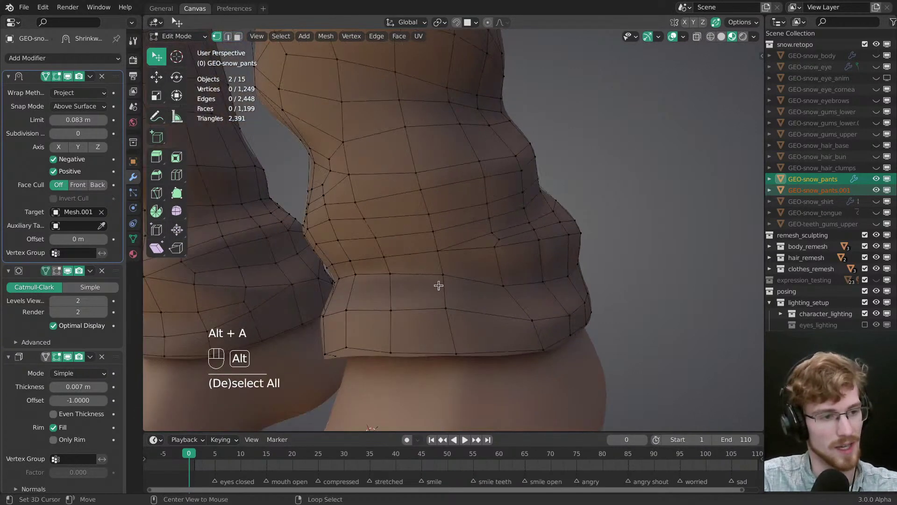
{"action": "left_click_drag", "start_coordinate": [440, 282], "coordinate": [442, 277]}
{"action": "left_click_drag", "start_coordinate": [442, 312], "coordinate": [444, 309]}
{"action": "middle_click_drag", "start_coordinate": [444, 309], "coordinate": [411, 307]}
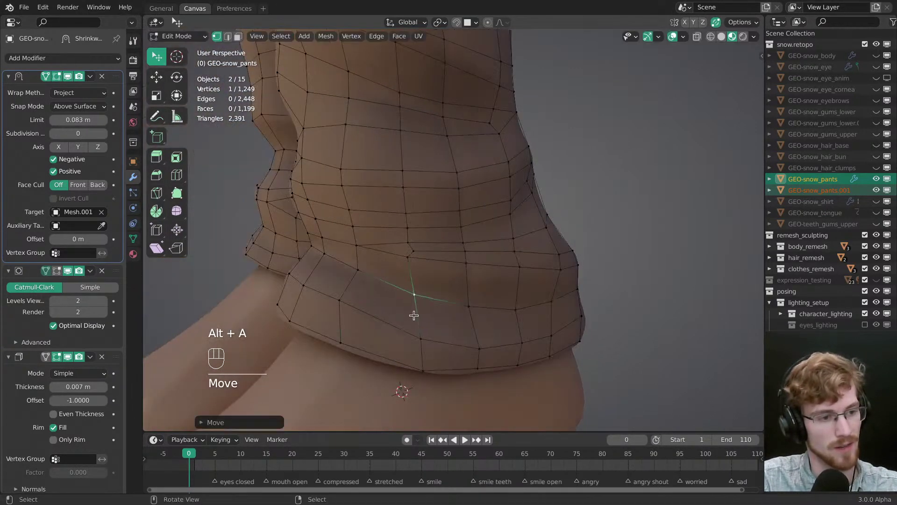
{"action": "left_click_drag", "start_coordinate": [420, 339], "coordinate": [409, 333]}
{"action": "middle_click_drag", "start_coordinate": [409, 332], "coordinate": [459, 320]}
{"action": "left_click_drag", "start_coordinate": [459, 320], "coordinate": [457, 309]}
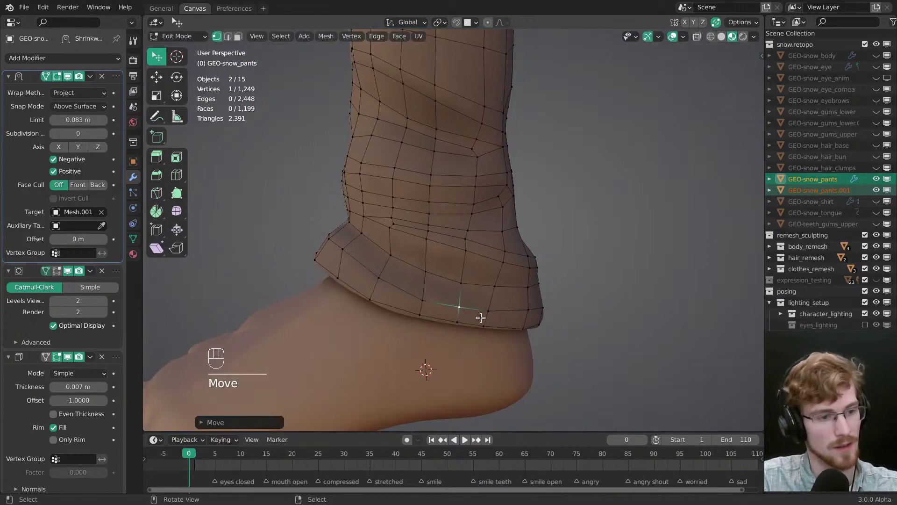
Step: Select the edge path along the cuff's upper crease around the front and bevel it into two parallel rows
{"action": "middle_click_drag", "start_coordinate": [490, 310], "coordinate": [487, 245]}
{"action": "key", "text": "alt+a"}
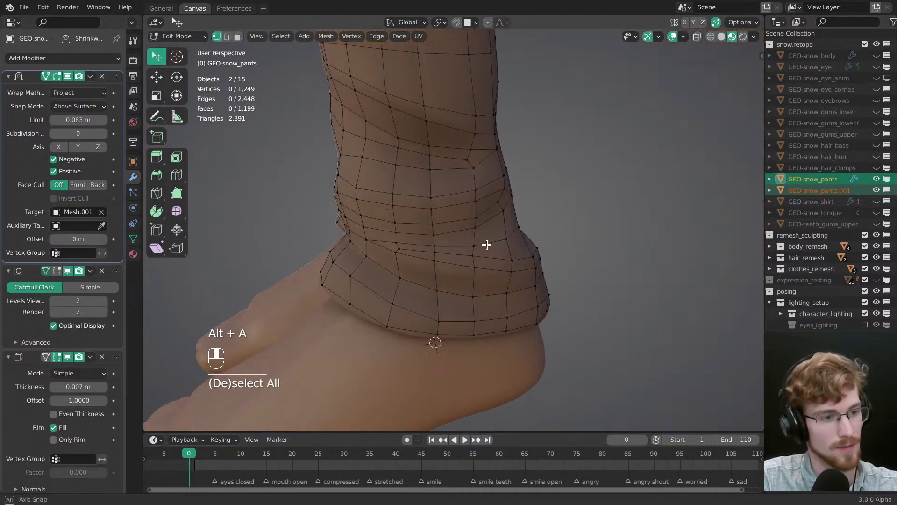
{"action": "left_click", "coordinate": [506, 294]}
{"action": "middle_click_drag", "start_coordinate": [506, 294], "coordinate": [470, 266]}
{"action": "left_click", "coordinate": [531, 256], "text": "ctrl"}
{"action": "middle_click_drag", "start_coordinate": [531, 257], "coordinate": [470, 298]}
{"action": "left_click", "coordinate": [416, 281], "text": "ctrl"}
{"action": "left_click", "coordinate": [420, 278], "text": "ctrl"}
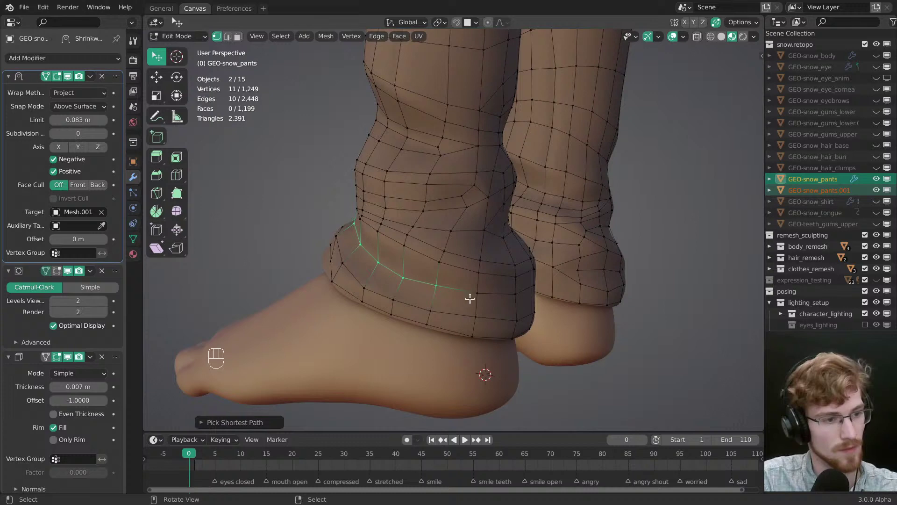
{"action": "key", "text": "ctrl+b"}
{"action": "left_click", "coordinate": [482, 348]}
Step: Select the edge path through the middle row of the cuff, running around its front
{"action": "middle_click_drag", "start_coordinate": [481, 348], "coordinate": [503, 318]}
{"action": "right_click", "coordinate": [487, 313]}
{"action": "right_click", "coordinate": [392, 292], "text": "ctrl"}
{"action": "middle_click_drag", "start_coordinate": [392, 292], "coordinate": [547, 266]}
{"action": "right_click", "coordinate": [546, 265], "text": "ctrl"}
{"action": "middle_click_drag", "start_coordinate": [434, 306], "coordinate": [546, 291]}
{"action": "right_click", "coordinate": [477, 322], "text": "ctrl"}
{"action": "key", "text": "ctrl+z"}
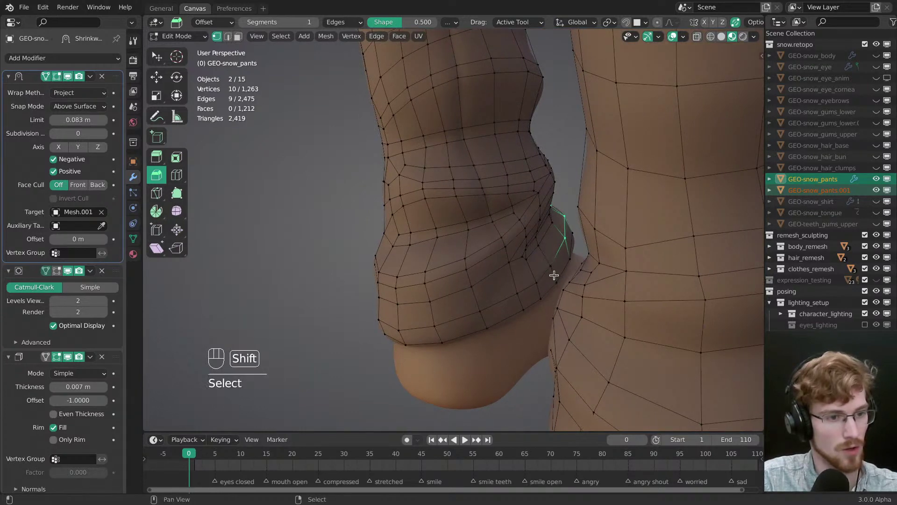
{"action": "key", "text": "ctrl+b"}
{"action": "left_click", "coordinate": [537, 298]}
{"action": "key", "text": "alt+a"}
{"action": "middle_click_drag", "start_coordinate": [537, 299], "coordinate": [488, 309]}
{"action": "key", "text": "ctrl+z"}
{"action": "key", "text": "ctrl+z"}
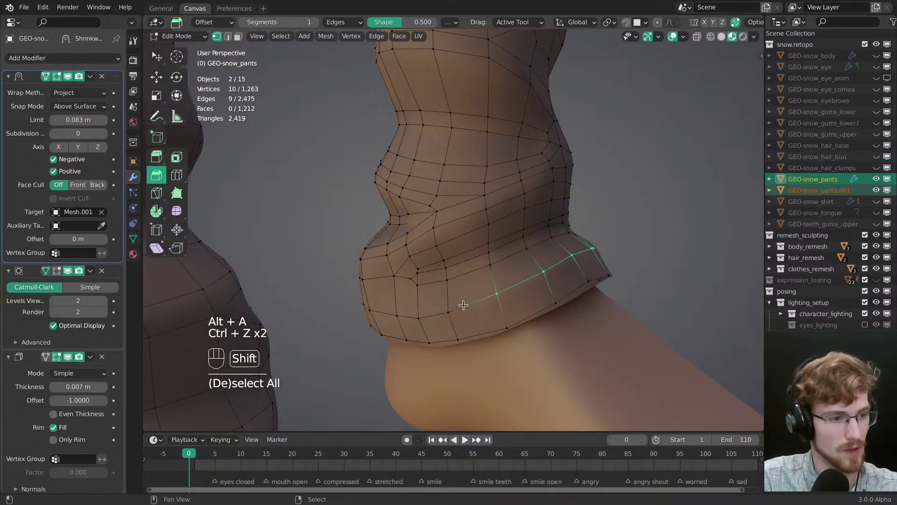
Step: Extend the middle-row selection by one vertex on the cuff's inner side and bevel the path about 0.0017 m
{"action": "left_click", "coordinate": [430, 315], "text": "shift"}
{"action": "key", "text": "ctrl+b"}
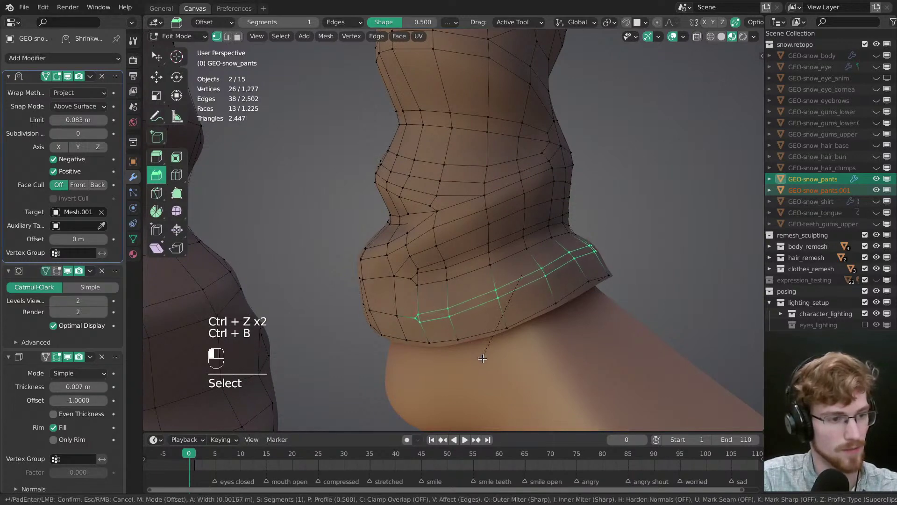
{"action": "left_click", "coordinate": [475, 360]}
Step: Merge the doubled end vertices of the bevelled rows into their neighbouring vertices on the cuff's inner side
{"action": "key", "text": "alt+a"}
{"action": "middle_click_drag", "start_coordinate": [475, 360], "coordinate": [423, 313]}
{"action": "key", "text": "g"}
{"action": "left_click_drag", "start_coordinate": [433, 336], "coordinate": [411, 320]}
{"action": "key", "text": "g"}
{"action": "right_click", "coordinate": [426, 280]}
{"action": "left_click_drag", "start_coordinate": [426, 283], "coordinate": [412, 288]}
{"action": "key", "text": "alt+a"}
{"action": "middle_click_drag", "start_coordinate": [416, 294], "coordinate": [432, 291]}
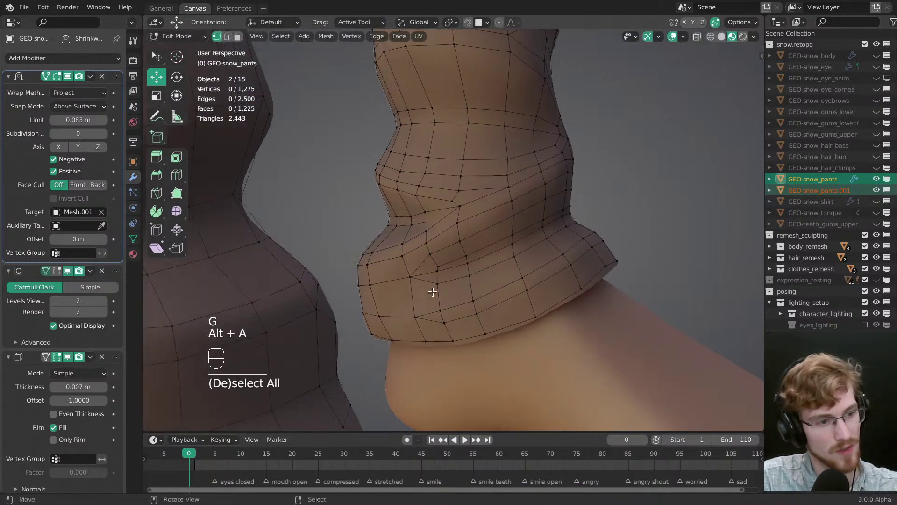
Step: Connect the end vertices of the two bevelled rows with a diagonal edge and dissolve the two surplus edges beside it
{"action": "left_click", "coordinate": [436, 284]}
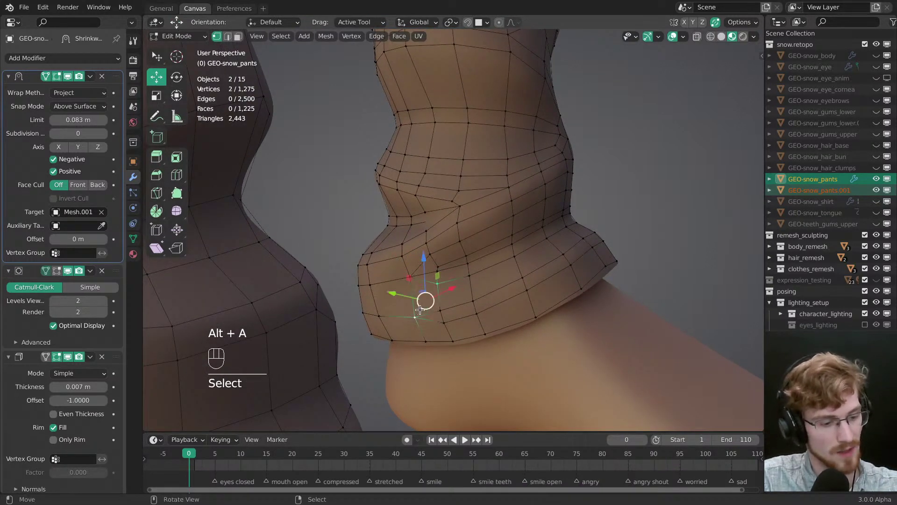
{"action": "left_click", "coordinate": [411, 277], "text": "shift"}
{"action": "key", "text": "j"}
{"action": "key", "text": "alt+a"}
{"action": "key", "text": "2"}
{"action": "left_click", "coordinate": [423, 280], "text": "ctrl"}
{"action": "key", "text": "ctrl+x"}
{"action": "key", "text": "ctrl+x"}
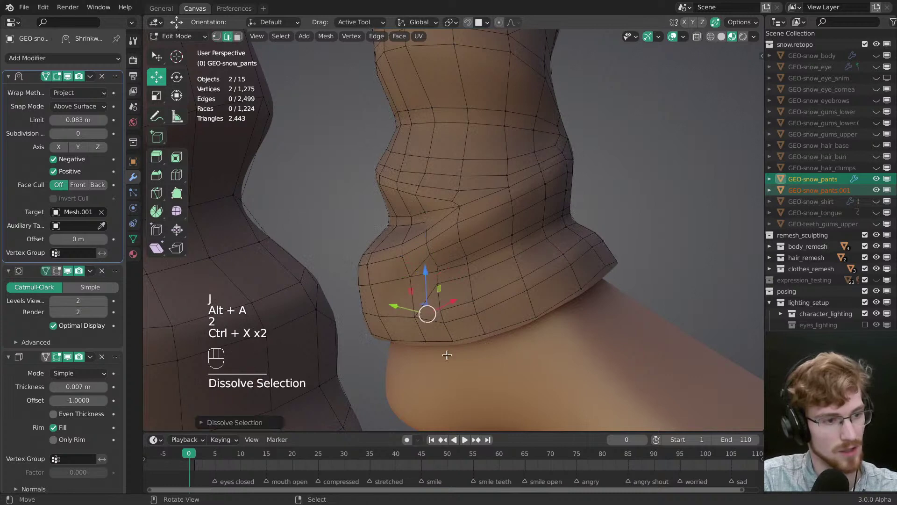
Step: Move the vertices around the diagonal edge on the cuff's inner side to even out the surrounding quads
{"action": "key", "text": "alt+a"}
{"action": "key", "text": "1"}
{"action": "key", "text": "w"}
{"action": "left_click_drag", "start_coordinate": [441, 308], "coordinate": [438, 262]}
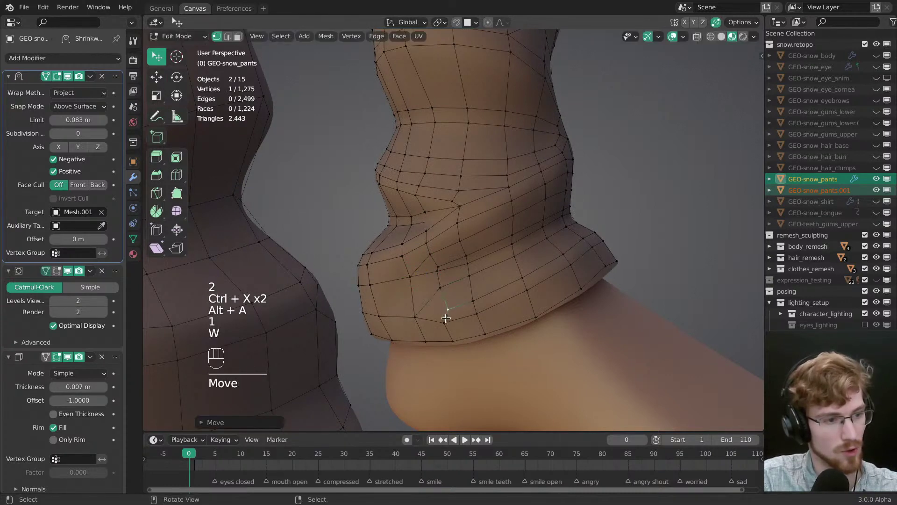
{"action": "key", "text": "alt+a"}
{"action": "key", "text": "alt+a"}
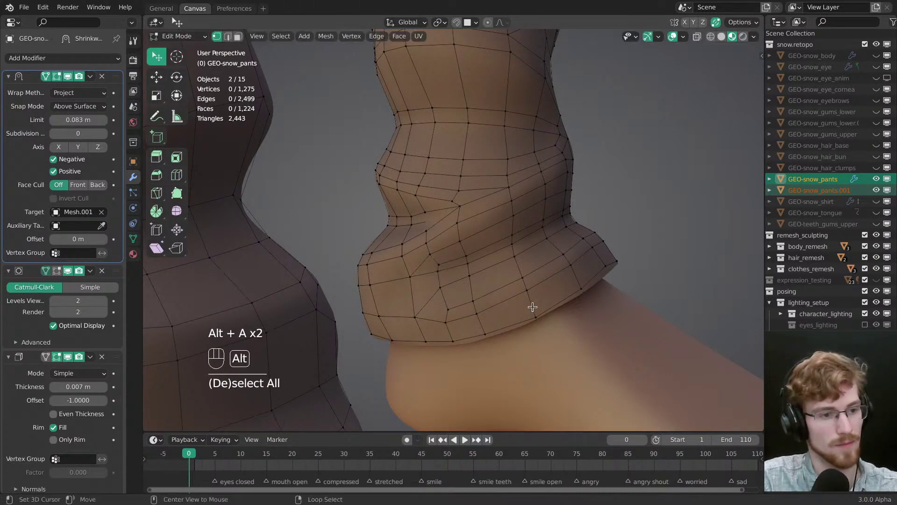
Step: Nudge a vertex of the bevelled rows at the front of the cuff to smooth its contour
{"action": "middle_click_drag", "start_coordinate": [439, 260], "coordinate": [472, 310]}
{"action": "left_click", "coordinate": [491, 281]}
{"action": "left_click_drag", "start_coordinate": [491, 281], "coordinate": [481, 276]}
{"action": "middle_click_drag", "start_coordinate": [482, 276], "coordinate": [452, 283]}
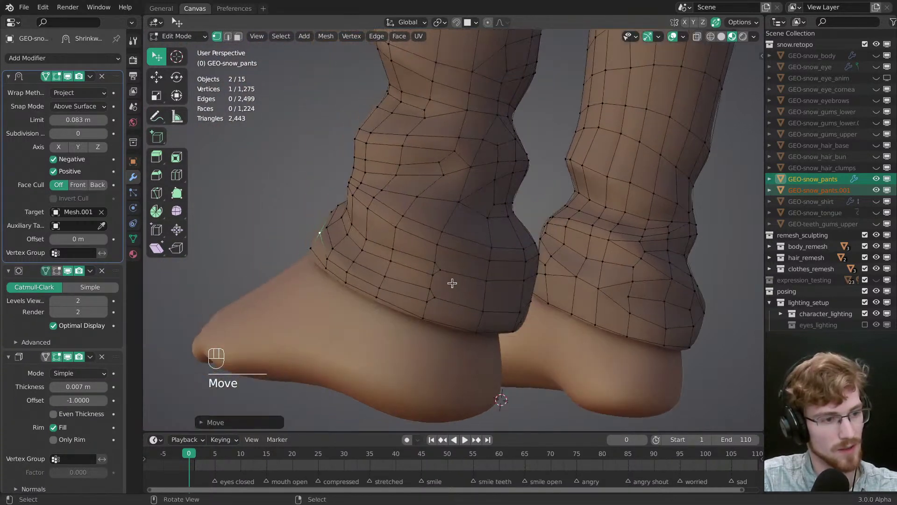
Step: Slide the end vertices of both bevelled rows on the cuff's outer side into the neighbouring vertical edge to merge them
{"action": "left_click", "coordinate": [464, 266]}
{"action": "key", "text": "shift+v"}
{"action": "left_click", "coordinate": [478, 307]}
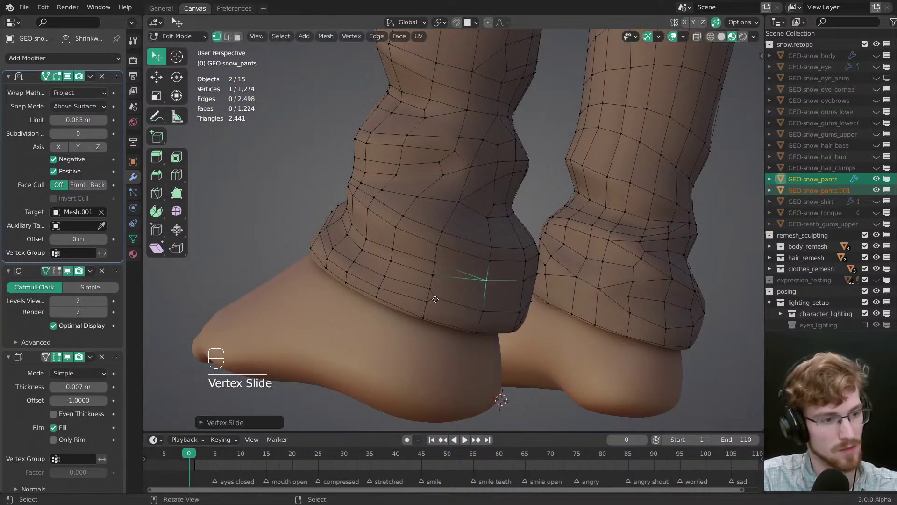
{"action": "left_click_drag", "start_coordinate": [435, 299], "coordinate": [484, 312]}
{"action": "key", "text": "g"}
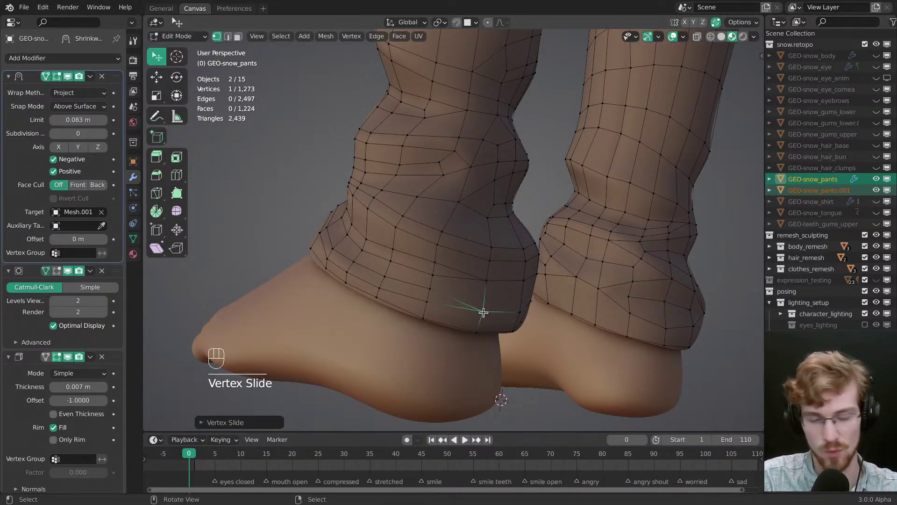
{"action": "key", "text": "alt+a"}
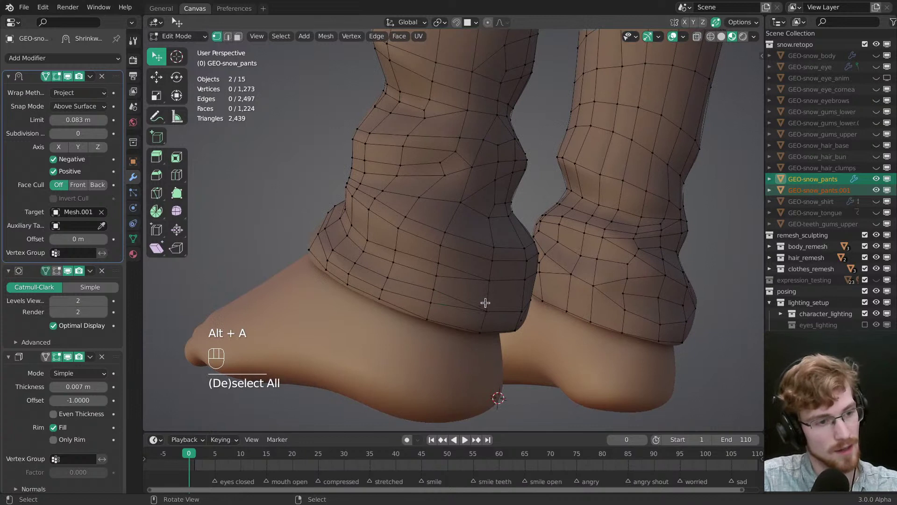
Step: Connect the row-end vertices on the cuff's outer side with a diagonal edge and dissolve the two surplus edges there
{"action": "middle_click_drag", "start_coordinate": [485, 303], "coordinate": [431, 286]}
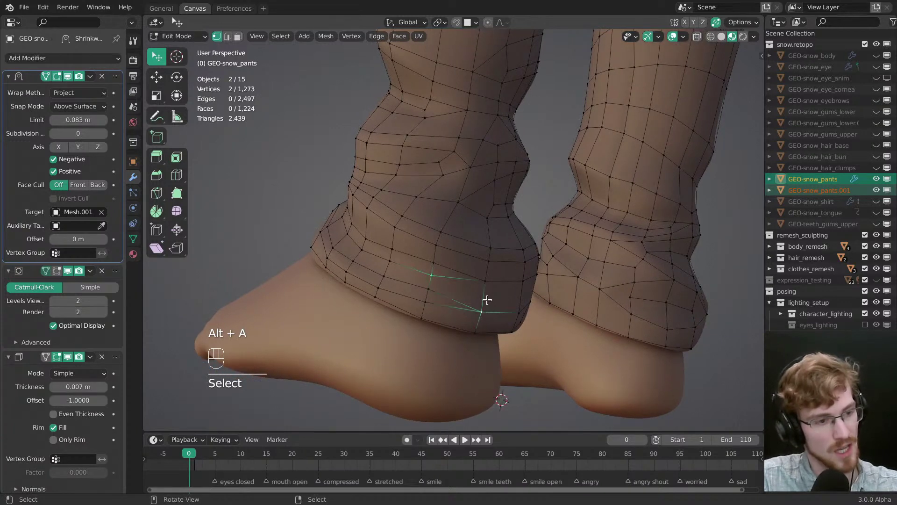
{"action": "key", "text": "j"}
{"action": "key", "text": "alt+a"}
{"action": "key", "text": "2"}
{"action": "left_click", "coordinate": [469, 287]}
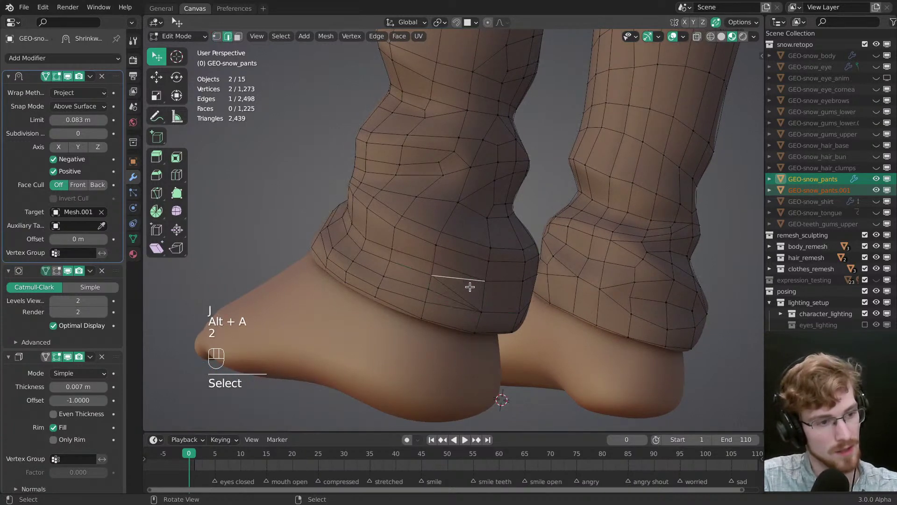
{"action": "key", "text": "ctrl+x"}
{"action": "left_click", "coordinate": [464, 301]}
{"action": "key", "text": "ctrl+x"}
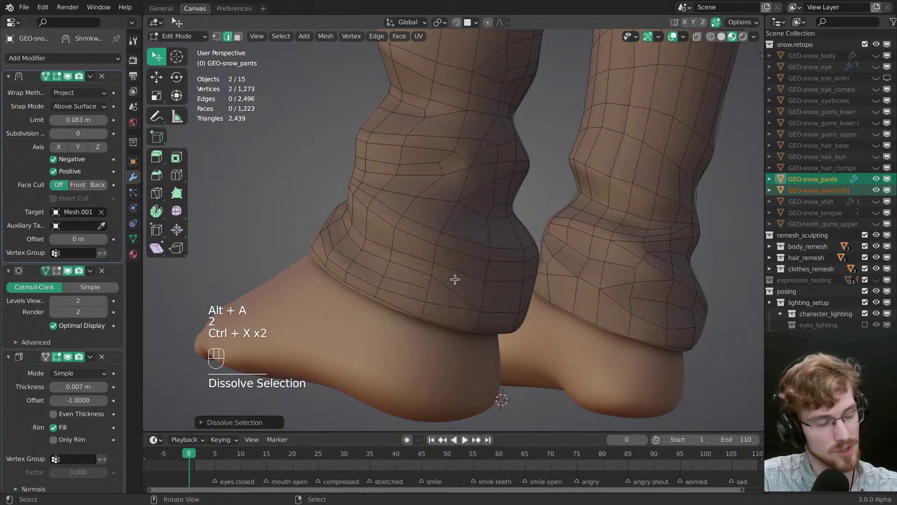
Step: Move the vertex at the end of the cuff's bevelled rows to even out the surrounding quads on the outer side
{"action": "key", "text": "alt+a"}
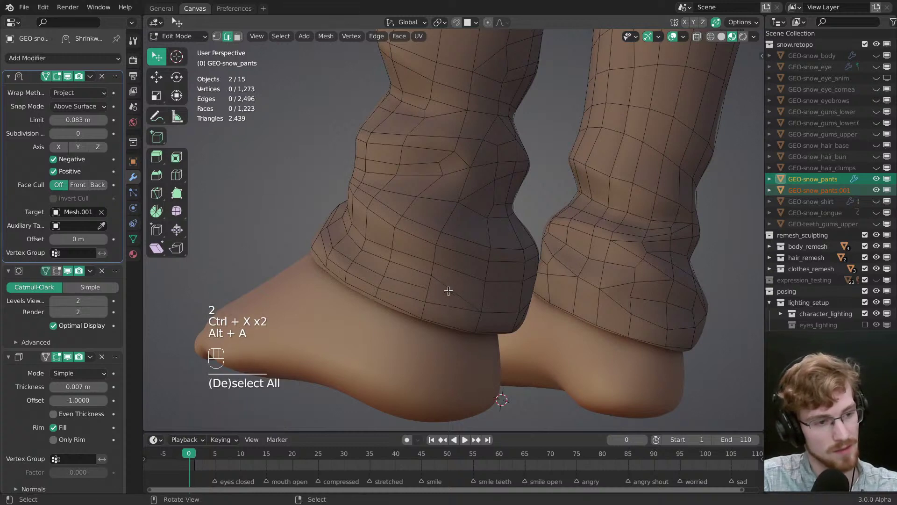
{"action": "key", "text": "1"}
{"action": "left_click_drag", "start_coordinate": [426, 287], "coordinate": [437, 276]}
{"action": "key", "text": "w"}
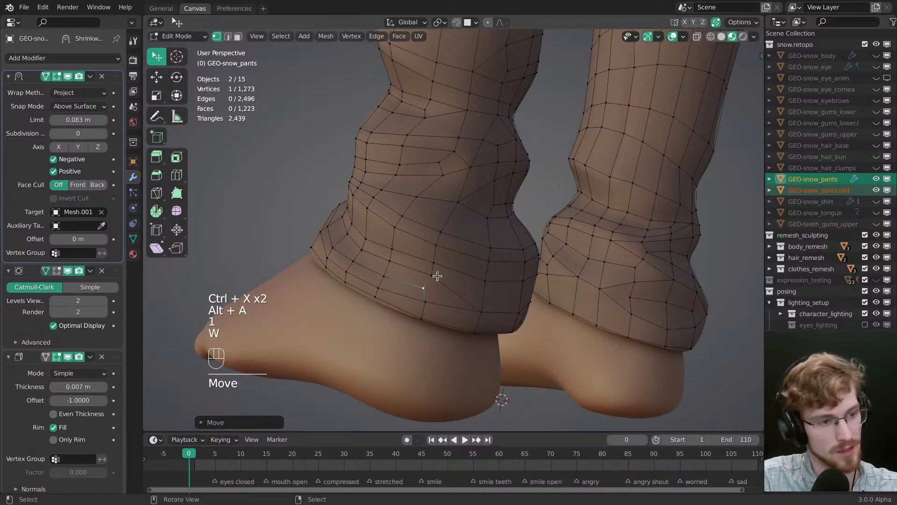
{"action": "key", "text": "ctrl+r"}
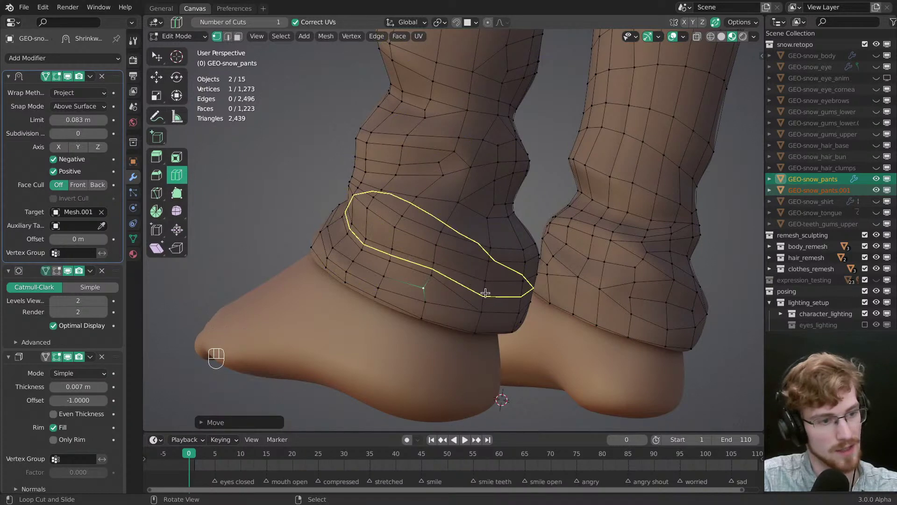
{"action": "key", "text": "Escape"}
{"action": "key", "text": "alt+a"}
Step: Nudge the neighbouring row vertices on the cuff's outer side to smooth the edge flow above the hem
{"action": "middle_click_drag", "start_coordinate": [471, 304], "coordinate": [430, 281]}
{"action": "key", "text": "w"}
{"action": "key", "text": "ctrl+r"}
{"action": "key", "text": "Escape"}
{"action": "key", "text": "w"}
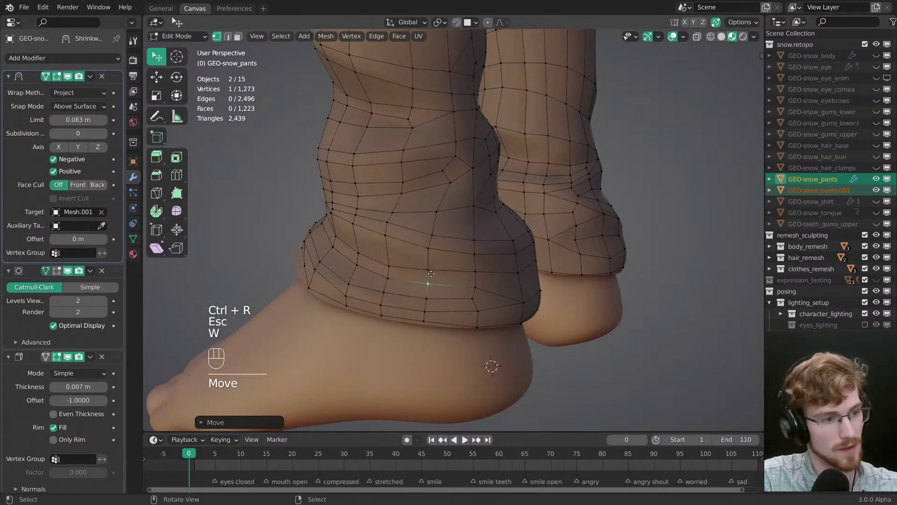
{"action": "left_click", "coordinate": [424, 266]}
{"action": "left_click_drag", "start_coordinate": [425, 266], "coordinate": [392, 281]}
{"action": "key", "text": "alt+a"}
Step: Hide the opposite leg's mesh so that only the leg being edited is shown, and save the file
{"action": "middle_click_drag", "start_coordinate": [393, 280], "coordinate": [561, 180]}
{"action": "double_click", "coordinate": [540, 276]}
{"action": "key", "text": "h"}
{"action": "middle_click_drag", "start_coordinate": [500, 330], "coordinate": [516, 164], "text": "shift"}
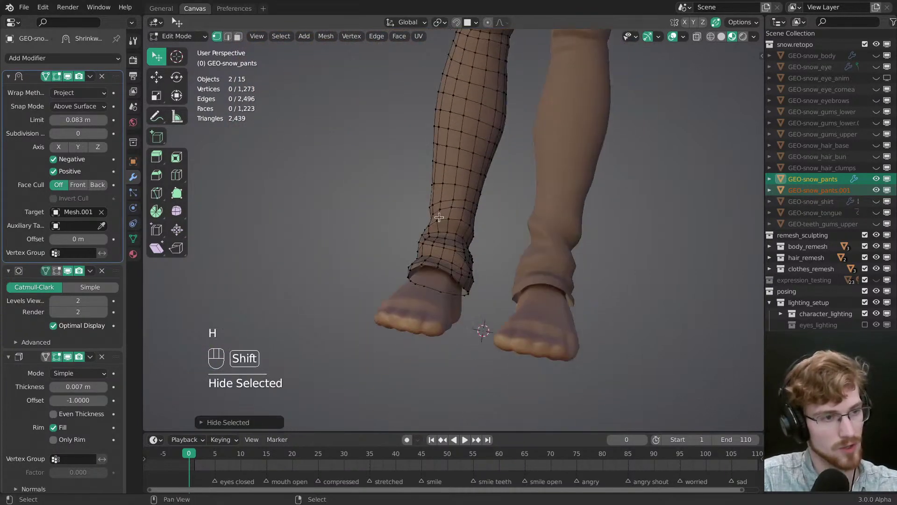
{"action": "scroll", "coordinate": [439, 218], "scroll_direction": "up", "scroll_amount": 8, "text": "shift"}
{"action": "scroll", "coordinate": [441, 295], "scroll_direction": "up", "scroll_amount": 3}
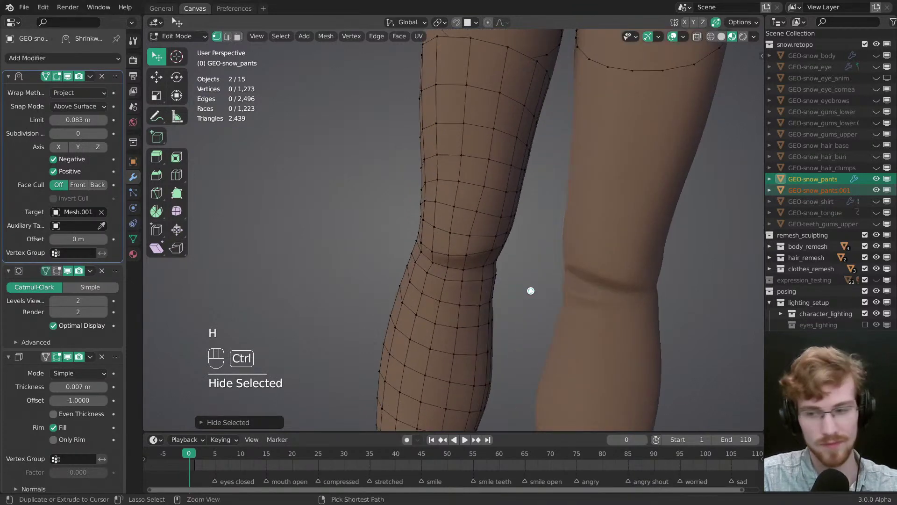
{"action": "middle_click_drag", "start_coordinate": [530, 291], "coordinate": [505, 278]}
{"action": "key", "text": "ctrl+s"}
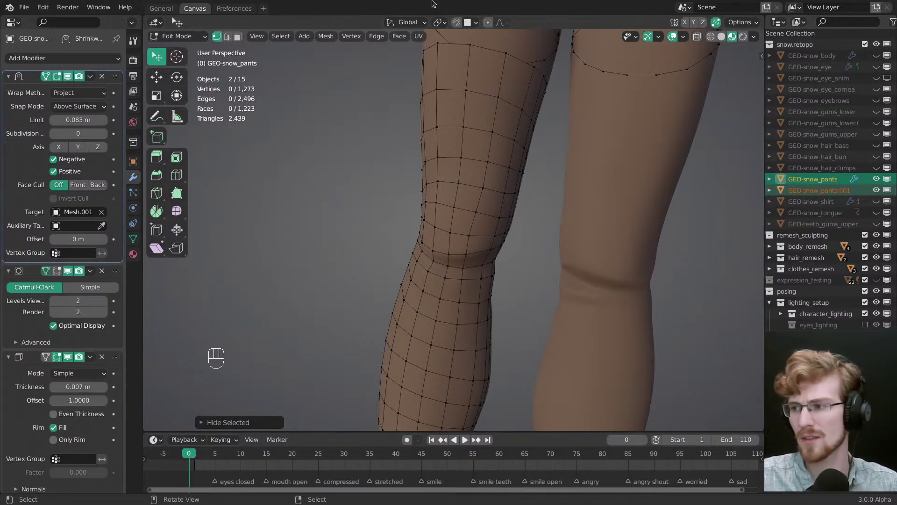
Step: Move individual vertices of the horizontal rows on the knee's outer side to even their spacing
{"action": "middle_click_drag", "start_coordinate": [426, 260], "coordinate": [514, 239]}
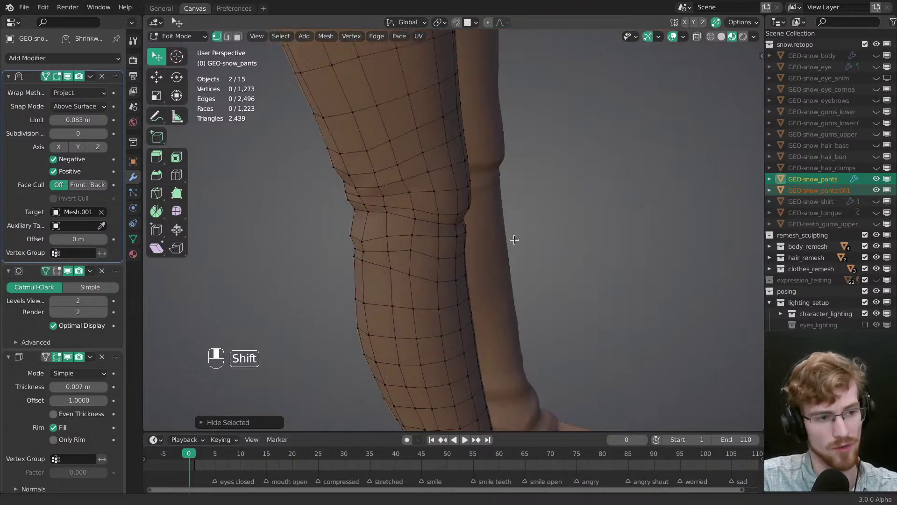
{"action": "scroll", "coordinate": [475, 206], "scroll_direction": "up", "scroll_amount": 2}
{"action": "key", "text": "w"}
{"action": "left_click_drag", "start_coordinate": [456, 234], "coordinate": [458, 237]}
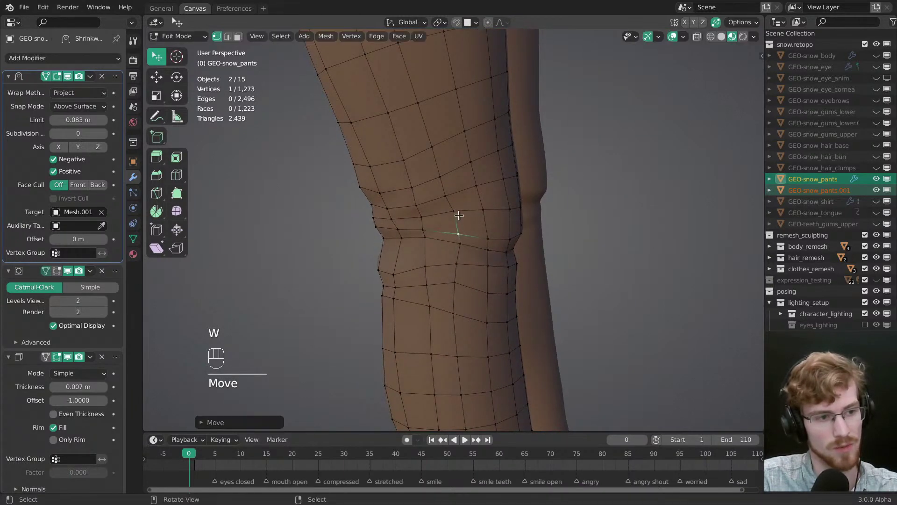
{"action": "key", "text": "alt+a"}
{"action": "middle_click_drag", "start_coordinate": [456, 232], "coordinate": [511, 238]}
{"action": "left_click_drag", "start_coordinate": [486, 253], "coordinate": [487, 263]}
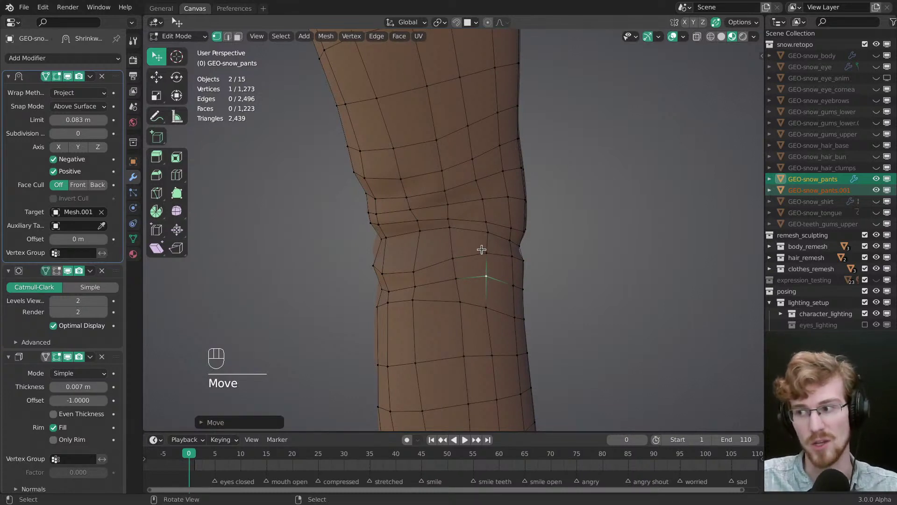
Step: Shift the row vertices just below the knee crease on the outer back side to straighten the loops
{"action": "middle_click_drag", "start_coordinate": [482, 249], "coordinate": [460, 261]}
{"action": "left_click_drag", "start_coordinate": [460, 261], "coordinate": [424, 278]}
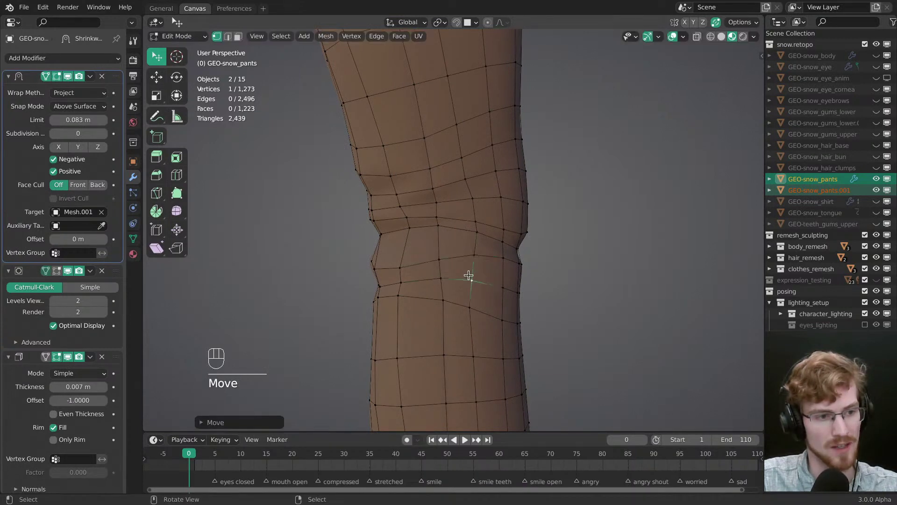
{"action": "middle_click_drag", "start_coordinate": [469, 275], "coordinate": [463, 273]}
{"action": "key", "text": "alt+a"}
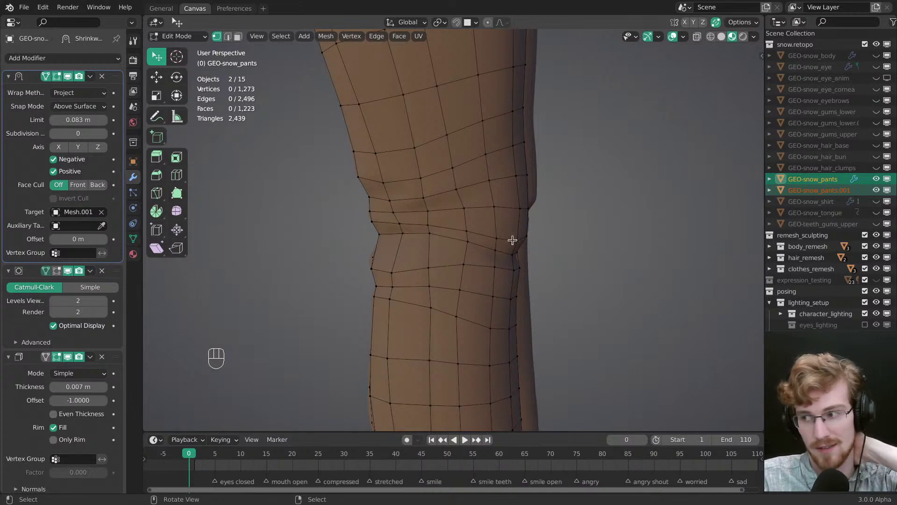
{"action": "middle_click_drag", "start_coordinate": [424, 277], "coordinate": [467, 262]}
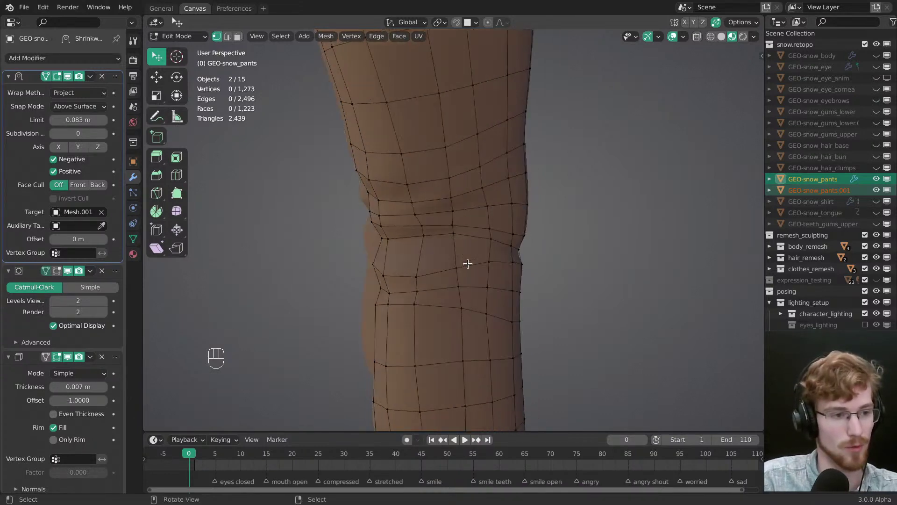
{"action": "left_click_drag", "start_coordinate": [421, 276], "coordinate": [401, 296]}
Step: Reposition vertices above and below the crease at the back of the knee to even out the quads
{"action": "middle_click_drag", "start_coordinate": [401, 296], "coordinate": [493, 235]}
{"action": "left_click_drag", "start_coordinate": [466, 230], "coordinate": [468, 267]}
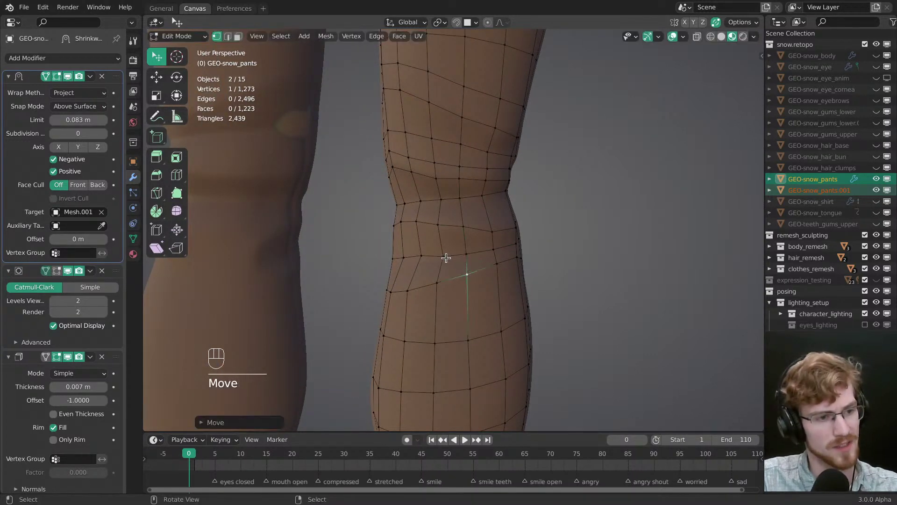
{"action": "middle_click_drag", "start_coordinate": [402, 262], "coordinate": [473, 260]}
{"action": "mouse_move", "coordinate": [444, 262]}
{"action": "left_mouse_down"}
{"action": "mouse_move", "coordinate": [457, 266]}
{"action": "mouse_move", "coordinate": [442, 267]}
{"action": "left_mouse_up"}
{"action": "left_click_drag", "start_coordinate": [432, 162], "coordinate": [431, 170]}
{"action": "key", "text": "alt+a"}
Step: Adjust single vertices of the fold rows directly above the crease at the back of the knee
{"action": "middle_click_drag", "start_coordinate": [443, 194], "coordinate": [436, 229]}
{"action": "left_click_drag", "start_coordinate": [444, 215], "coordinate": [443, 213]}
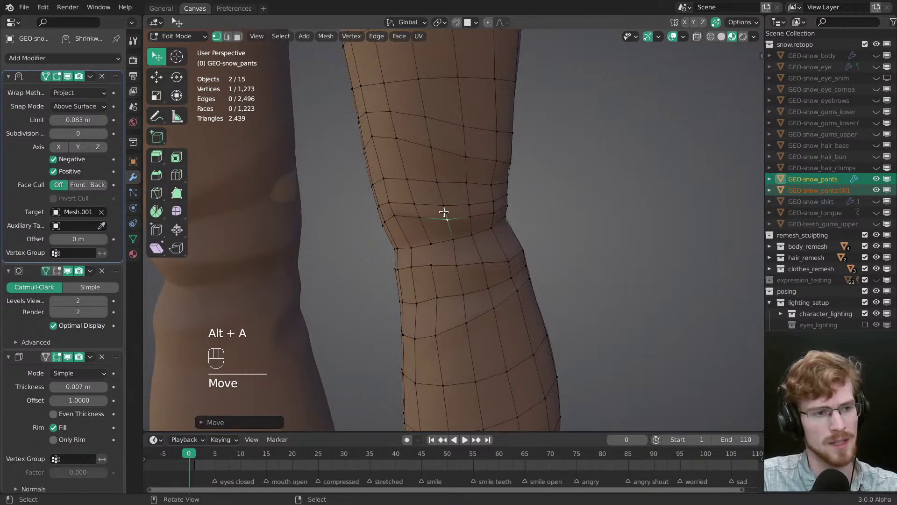
{"action": "middle_click_drag", "start_coordinate": [456, 218], "coordinate": [440, 208]}
{"action": "key", "text": "alt+a"}
{"action": "left_click_drag", "start_coordinate": [424, 193], "coordinate": [424, 190]}
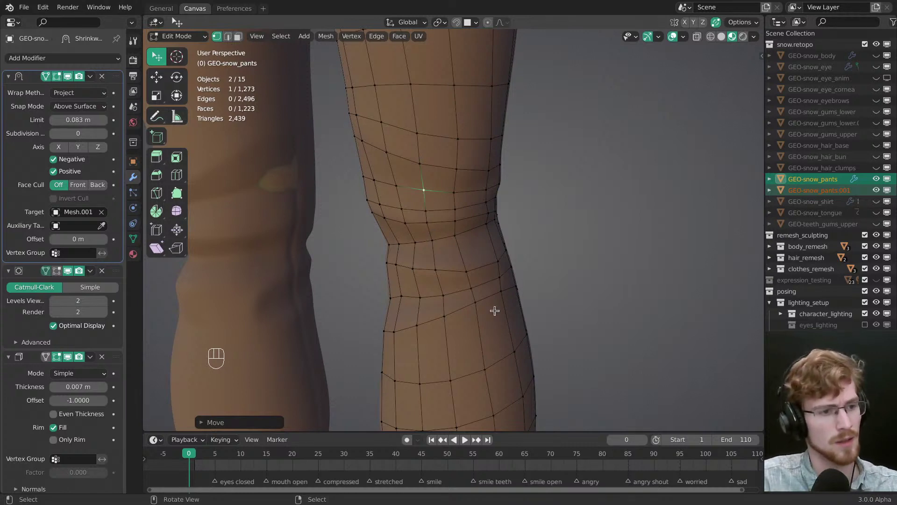
Step: Move the vertical column of vertices across the folds at the back of the knee sideways to balance its spacing
{"action": "middle_click_drag", "start_coordinate": [495, 311], "coordinate": [422, 250]}
{"action": "left_click", "coordinate": [422, 166], "text": "ctrl"}
{"action": "key", "text": "g"}
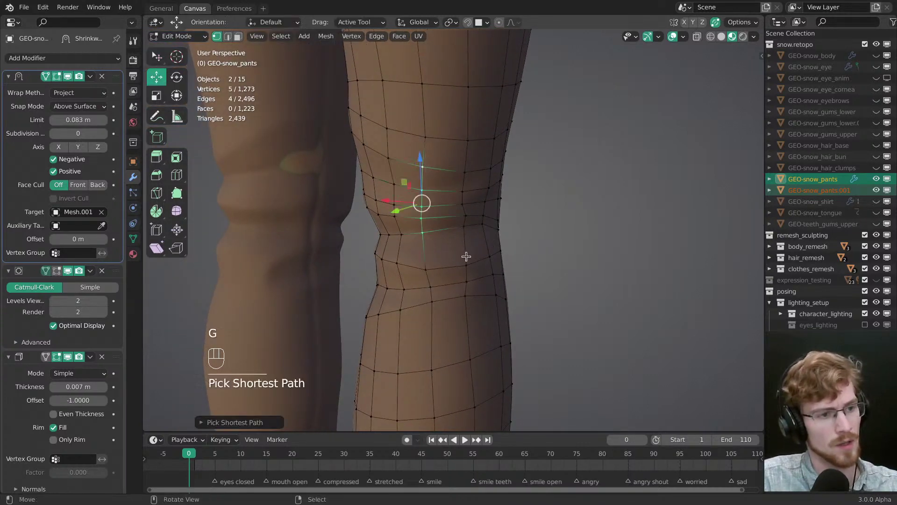
{"action": "key", "text": "alt+a"}
{"action": "key", "text": "w"}
{"action": "key", "text": "alt+a"}
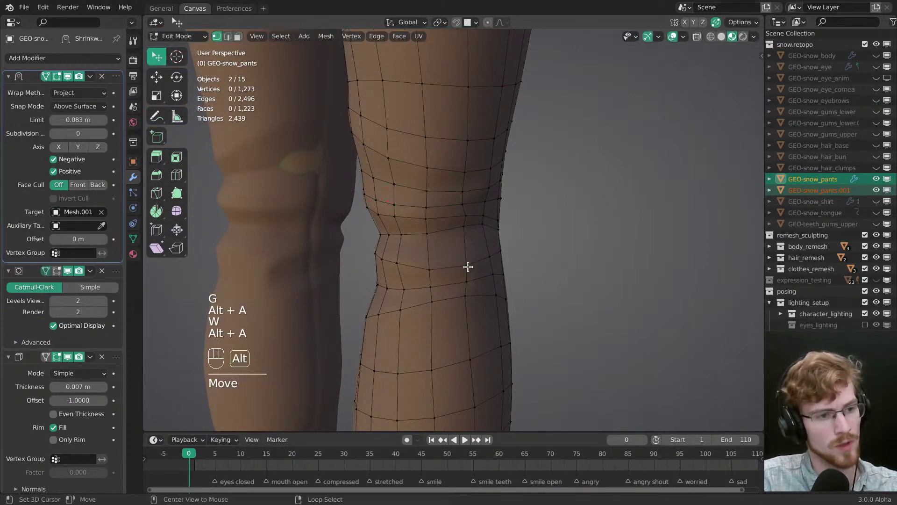
Step: Move and rotate the pair of neighbouring vertices in the knee crease to align them with the surrounding rows
{"action": "middle_click_drag", "start_coordinate": [468, 267], "coordinate": [426, 239]}
{"action": "left_click", "coordinate": [430, 218]}
{"action": "left_click", "coordinate": [428, 227], "text": "shift"}
{"action": "key", "text": "g"}
{"action": "left_click_drag", "start_coordinate": [458, 268], "coordinate": [453, 269]}
{"action": "key", "text": "r"}
{"action": "key", "text": "alt+a"}
{"action": "middle_click_drag", "start_coordinate": [482, 255], "coordinate": [438, 229]}
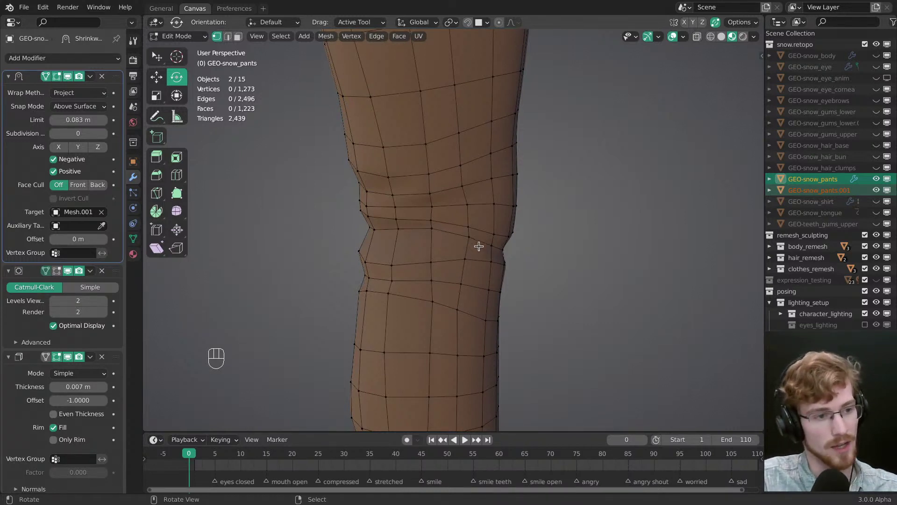
Step: Move and rotate the short crease edge on the knee's outer side, and reposition the vertex above it
{"action": "middle_click_drag", "start_coordinate": [478, 245], "coordinate": [457, 237]}
{"action": "left_click_drag", "start_coordinate": [442, 220], "coordinate": [459, 241]}
{"action": "key", "text": "g"}
{"action": "key", "text": "r"}
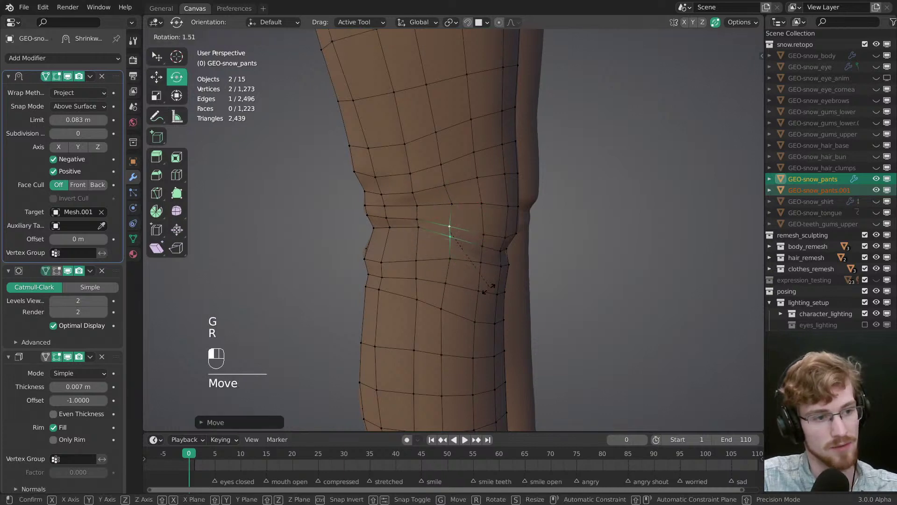
{"action": "key", "text": "g"}
{"action": "key", "text": "w"}
{"action": "left_click", "coordinate": [448, 260]}
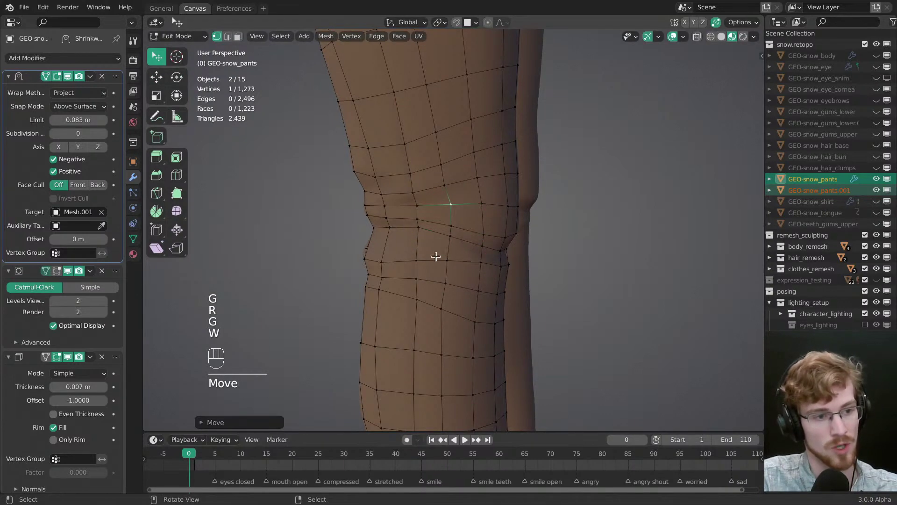
{"action": "key", "text": "alt+a"}
Step: Nudge the crease vertices between the front and outer side of the knee to smooth the loop flow
{"action": "middle_click_drag", "start_coordinate": [525, 248], "coordinate": [448, 236]}
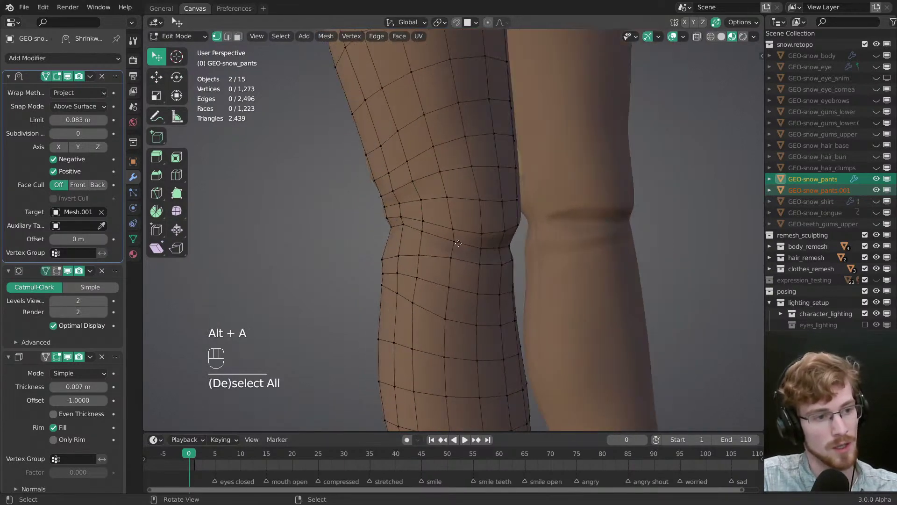
{"action": "left_click_drag", "start_coordinate": [451, 228], "coordinate": [456, 259]}
{"action": "key", "text": "alt+a"}
{"action": "middle_click_drag", "start_coordinate": [457, 261], "coordinate": [471, 242]}
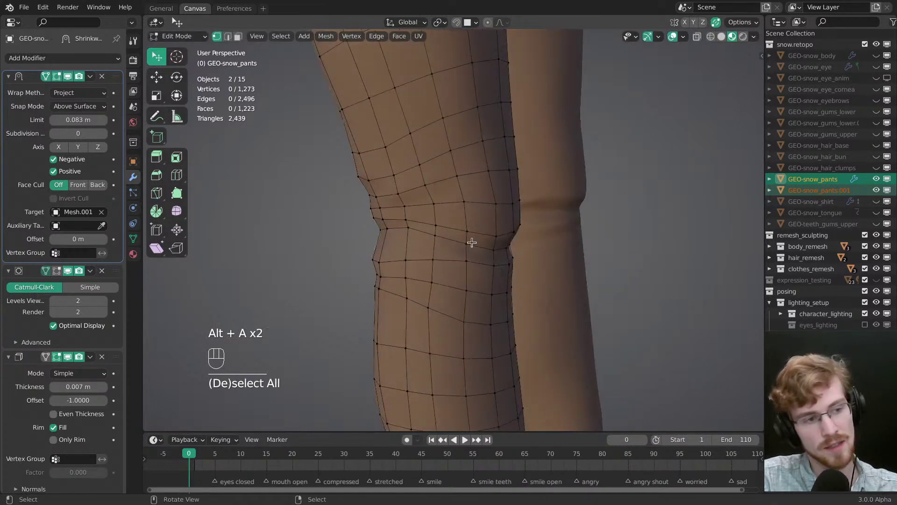
{"action": "left_click_drag", "start_coordinate": [407, 231], "coordinate": [427, 226]}
{"action": "middle_click_drag", "start_coordinate": [427, 226], "coordinate": [471, 238]}
{"action": "key", "text": "alt+a"}
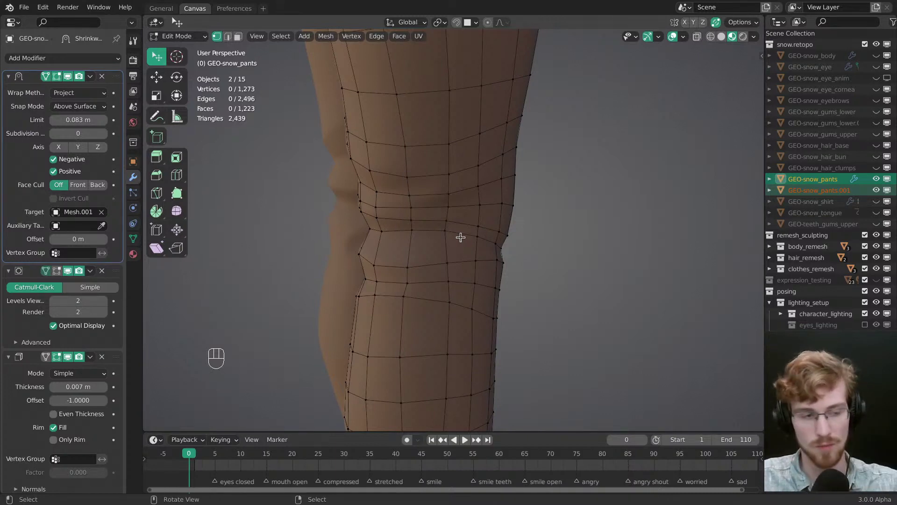
{"action": "middle_click_drag", "start_coordinate": [460, 237], "coordinate": [472, 285]}
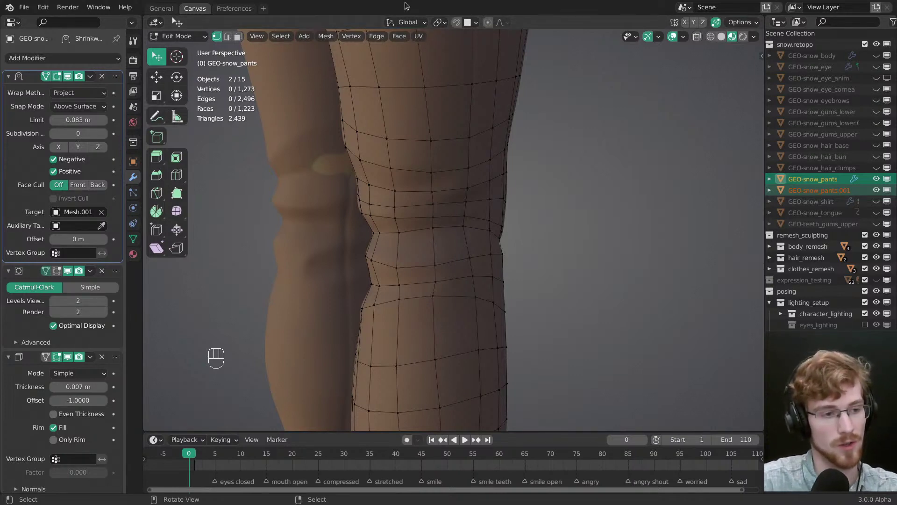
Step: Move several vertices of the rows around the crease at the back of the knee into more even loops
{"action": "middle_click_drag", "start_coordinate": [434, 280], "coordinate": [456, 240]}
{"action": "key", "text": "w"}
{"action": "left_click_drag", "start_coordinate": [465, 218], "coordinate": [468, 247]}
{"action": "middle_click_drag", "start_coordinate": [441, 260], "coordinate": [408, 262]}
{"action": "left_click_drag", "start_coordinate": [449, 256], "coordinate": [451, 262]}
{"action": "left_click_drag", "start_coordinate": [421, 247], "coordinate": [420, 253]}
{"action": "middle_click_drag", "start_coordinate": [423, 252], "coordinate": [473, 232]}
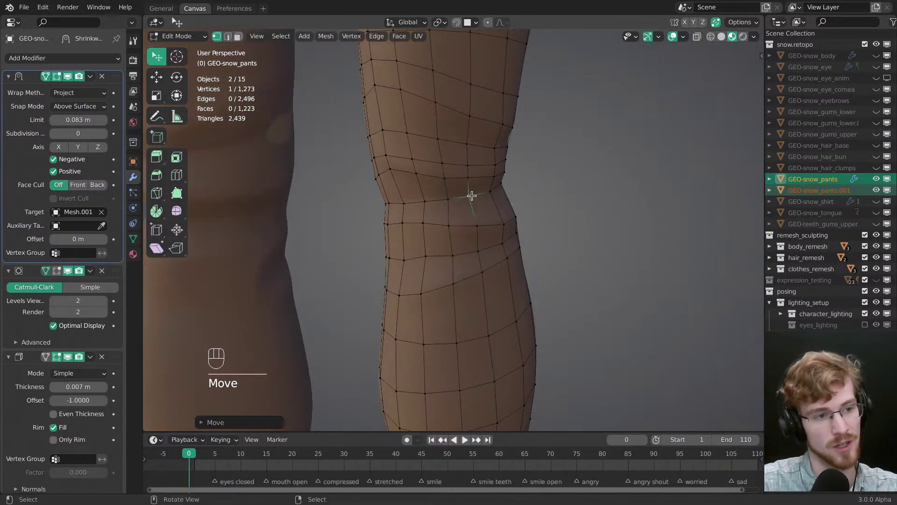
Step: Fine-tune the vertices just below the crease on the inner back side of the knee
{"action": "left_click_drag", "start_coordinate": [449, 224], "coordinate": [449, 225]}
{"action": "middle_click_drag", "start_coordinate": [422, 257], "coordinate": [435, 255]}
{"action": "left_click_drag", "start_coordinate": [435, 255], "coordinate": [436, 258]}
{"action": "middle_click_drag", "start_coordinate": [428, 258], "coordinate": [446, 231]}
{"action": "left_click_drag", "start_coordinate": [450, 228], "coordinate": [451, 230]}
{"action": "left_click", "coordinate": [450, 260]}
Step: Nudge a vertex of the rows just below the kneecap on the front of the leg
{"action": "middle_click_drag", "start_coordinate": [450, 260], "coordinate": [443, 177]}
{"action": "key", "text": "alt+a"}
{"action": "left_click_drag", "start_coordinate": [435, 165], "coordinate": [436, 168]}
{"action": "key", "text": "alt+a"}
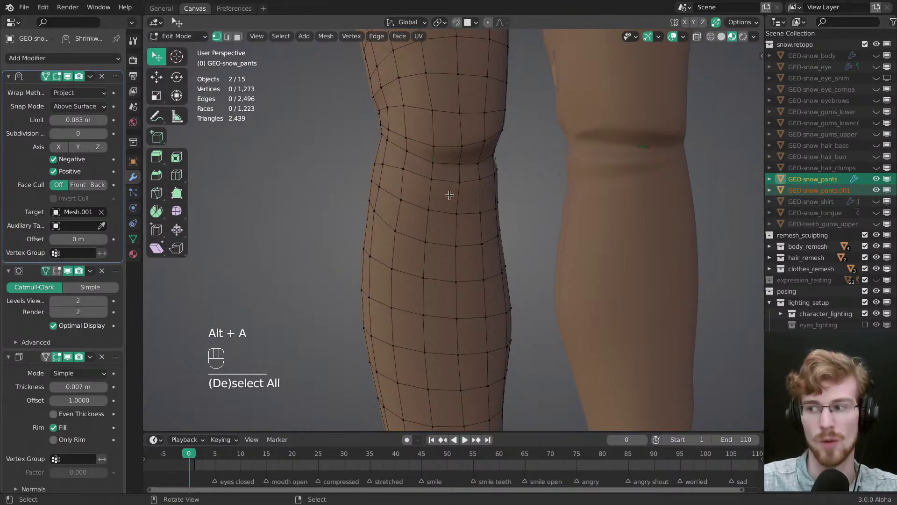
Step: Move a fold vertex above the crease on the inner back side of the knee to even the row
{"action": "middle_click_drag", "start_coordinate": [452, 197], "coordinate": [518, 236], "text": "ctrl"}
{"action": "scroll", "coordinate": [460, 237], "scroll_direction": "up", "scroll_amount": 2}
{"action": "key", "text": "alt+a"}
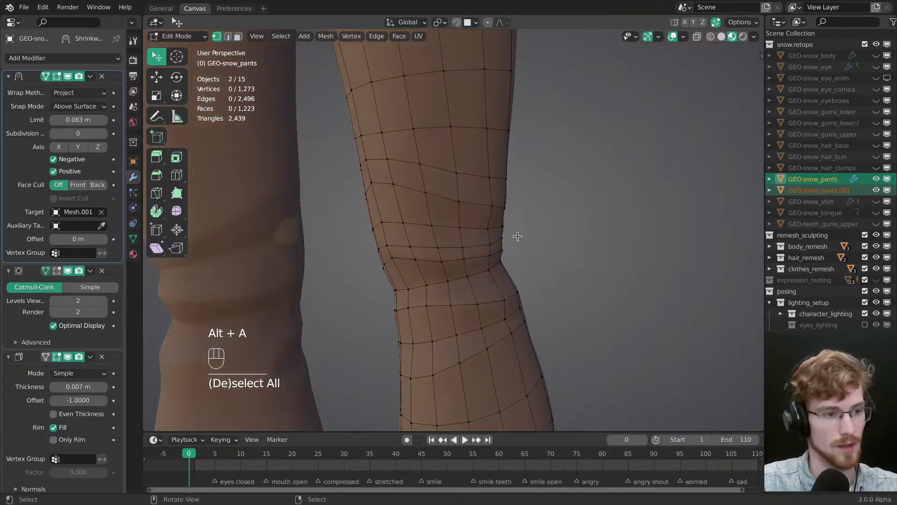
{"action": "middle_click_drag", "start_coordinate": [415, 263], "coordinate": [384, 260]}
{"action": "left_click_drag", "start_coordinate": [407, 252], "coordinate": [411, 248]}
Step: Select the edge path along the main knee crease from the inner back around the outer side and bevel it
{"action": "middle_click_drag", "start_coordinate": [411, 248], "coordinate": [448, 251]}
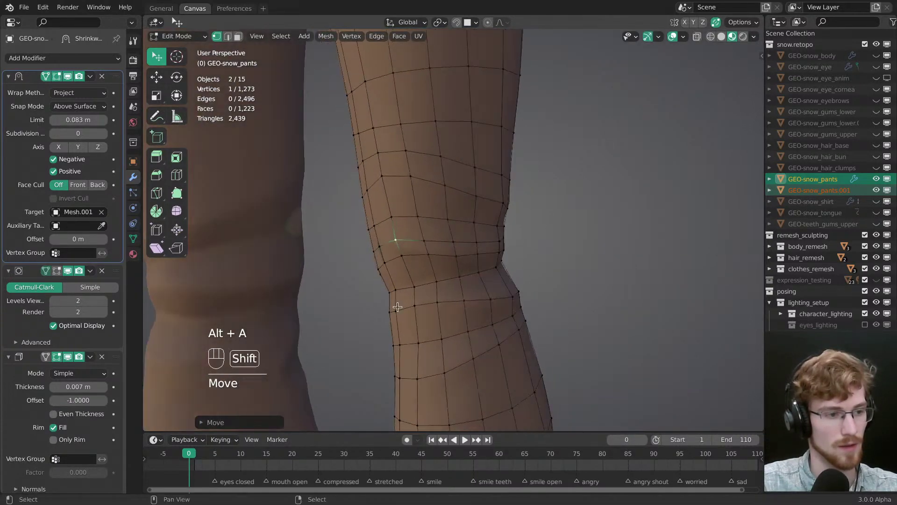
{"action": "left_click", "coordinate": [390, 293]}
{"action": "middle_click_drag", "start_coordinate": [465, 295], "coordinate": [501, 232]}
{"action": "left_click", "coordinate": [493, 275], "text": "ctrl"}
{"action": "key", "text": "ctrl+z"}
{"action": "left_click", "coordinate": [487, 276], "text": "ctrl"}
{"action": "left_click", "coordinate": [463, 270], "text": "ctrl"}
{"action": "left_click", "coordinate": [517, 240], "text": "ctrl"}
{"action": "key", "text": "ctrl+b"}
{"action": "left_click", "coordinate": [553, 273]}
{"action": "key", "text": "alt+a"}
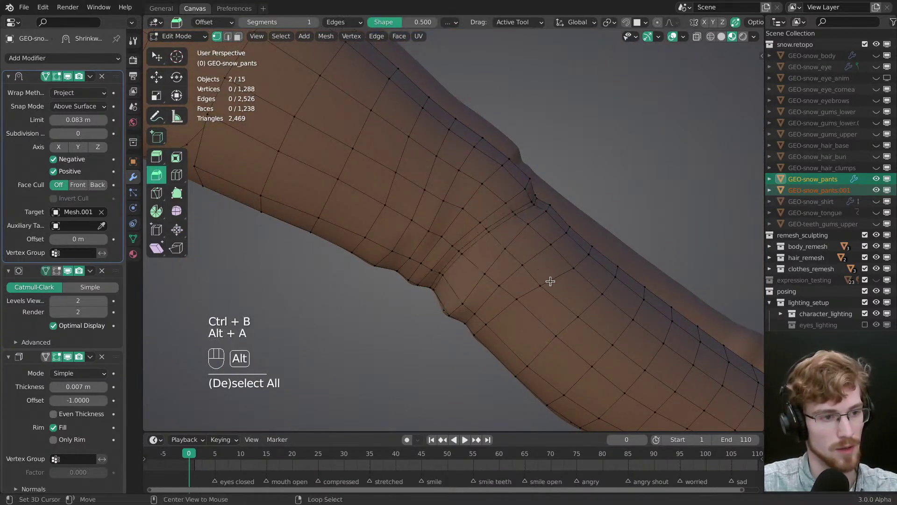
Step: Select the short edge path along the fold above the crease at the back of the knee and bevel it
{"action": "middle_click_drag", "start_coordinate": [551, 281], "coordinate": [489, 171]}
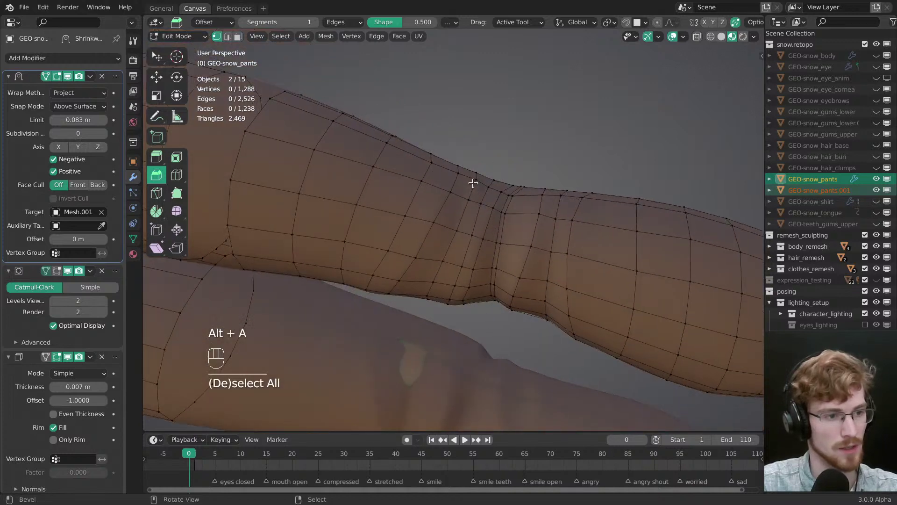
{"action": "left_click", "coordinate": [475, 180]}
{"action": "left_click", "coordinate": [437, 270], "text": "ctrl"}
{"action": "middle_click_drag", "start_coordinate": [437, 270], "coordinate": [484, 196]}
{"action": "left_click", "coordinate": [446, 265], "text": "shift"}
{"action": "key", "text": "ctrl+b"}
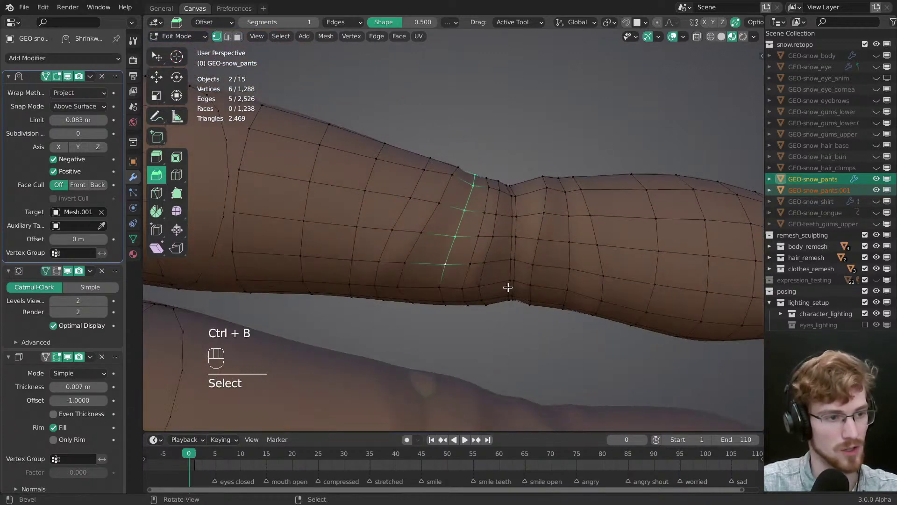
{"action": "middle_click_drag", "start_coordinate": [512, 292], "coordinate": [511, 280]}
{"action": "left_click_drag", "start_coordinate": [510, 280], "coordinate": [507, 279]}
{"action": "key", "text": "alt+a"}
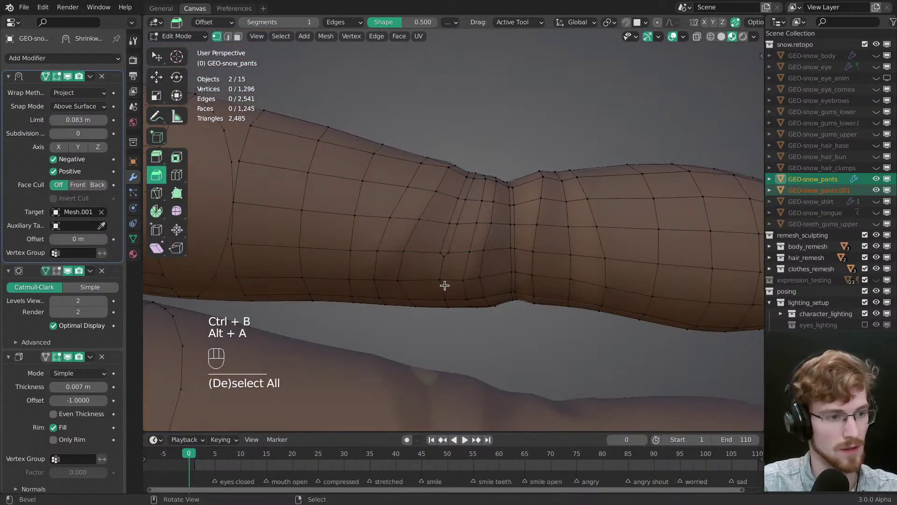
Step: Select the edge path along the upper fold on the knee's outer back side and bevel it into two rows
{"action": "middle_click_drag", "start_coordinate": [444, 284], "coordinate": [438, 278]}
{"action": "middle_click_drag", "start_coordinate": [450, 239], "coordinate": [432, 305]}
{"action": "key", "text": "w"}
{"action": "left_click", "coordinate": [436, 216], "text": "ctrl"}
{"action": "middle_click_drag", "start_coordinate": [436, 216], "coordinate": [472, 267]}
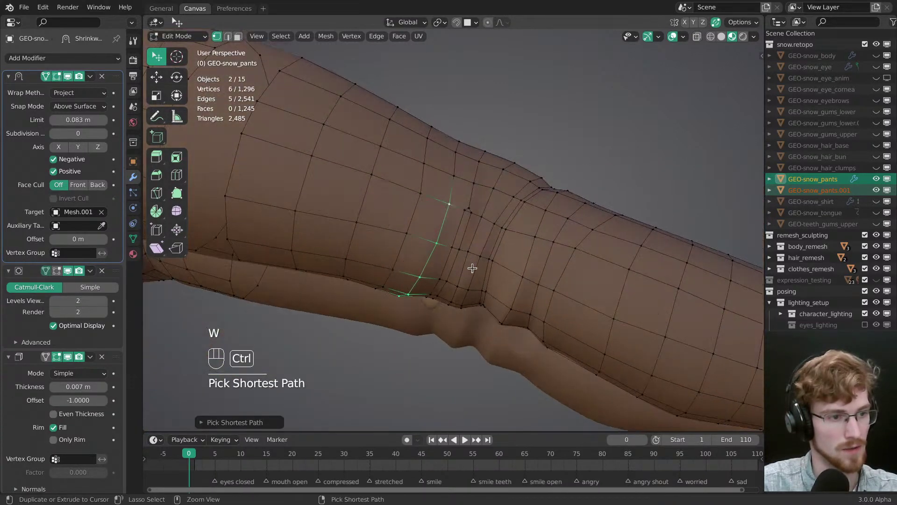
{"action": "key", "text": "ctrl+b"}
{"action": "left_click_drag", "start_coordinate": [481, 276], "coordinate": [477, 260]}
{"action": "key", "text": "alt+a"}
Step: Slide the vertex at the end of the upper fold's bevelled rows along its edge
{"action": "middle_click_drag", "start_coordinate": [477, 260], "coordinate": [448, 220]}
{"action": "key", "text": "w"}
{"action": "left_click_drag", "start_coordinate": [448, 220], "coordinate": [460, 211]}
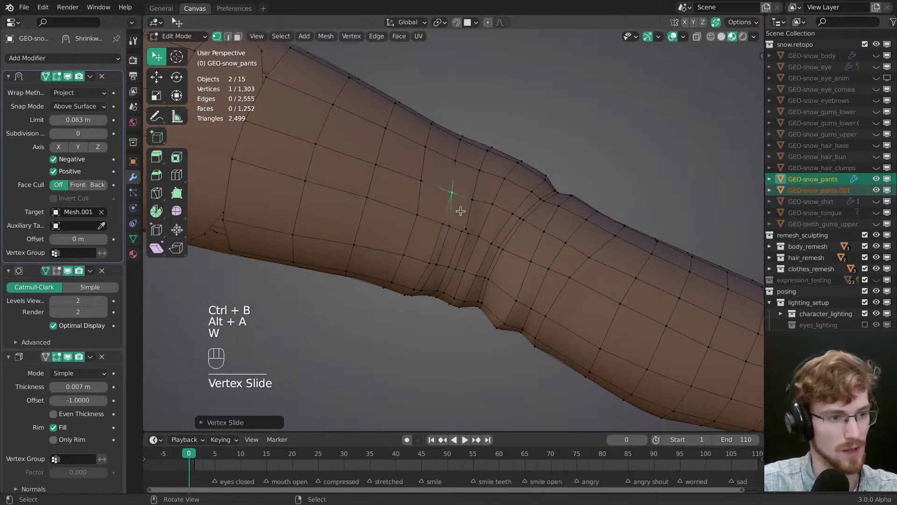
Step: Connect the two vertices across the face at the end of the upper fold's bevelled rows and dissolve the redundant edge
{"action": "key", "text": "alt+a"}
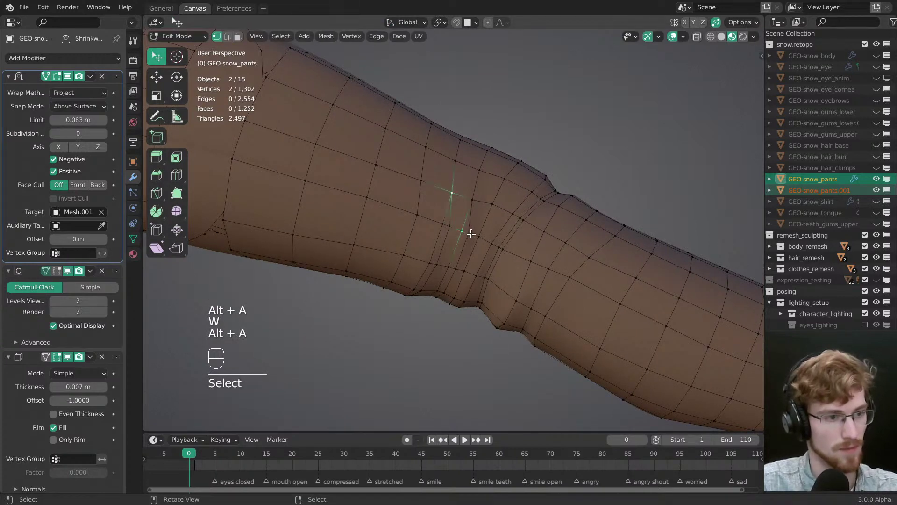
{"action": "key", "text": "j"}
{"action": "key", "text": "2"}
{"action": "key", "text": "ctrl+x"}
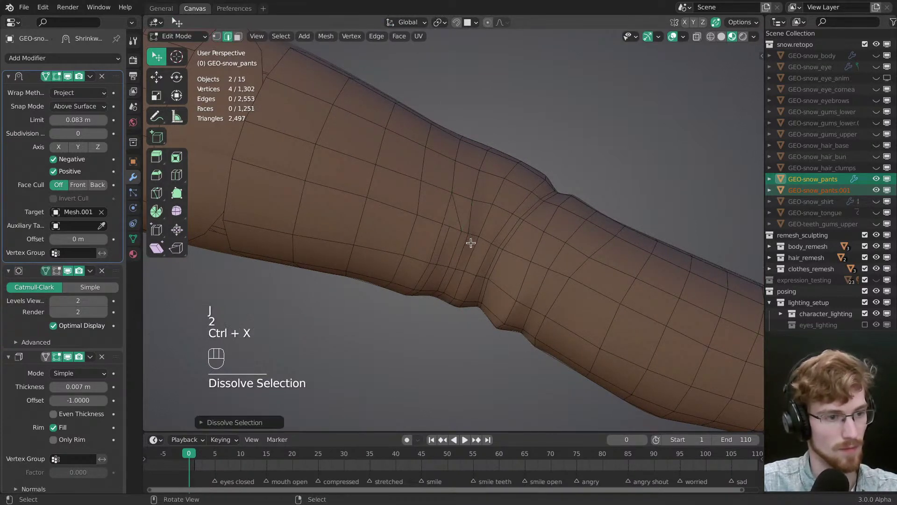
Step: Move the vertices around the end of the upper fold to even out the spacing of the surrounding faces
{"action": "key", "text": "alt+a"}
{"action": "key", "text": "1"}
{"action": "key", "text": "w"}
{"action": "left_click_drag", "start_coordinate": [459, 202], "coordinate": [453, 190]}
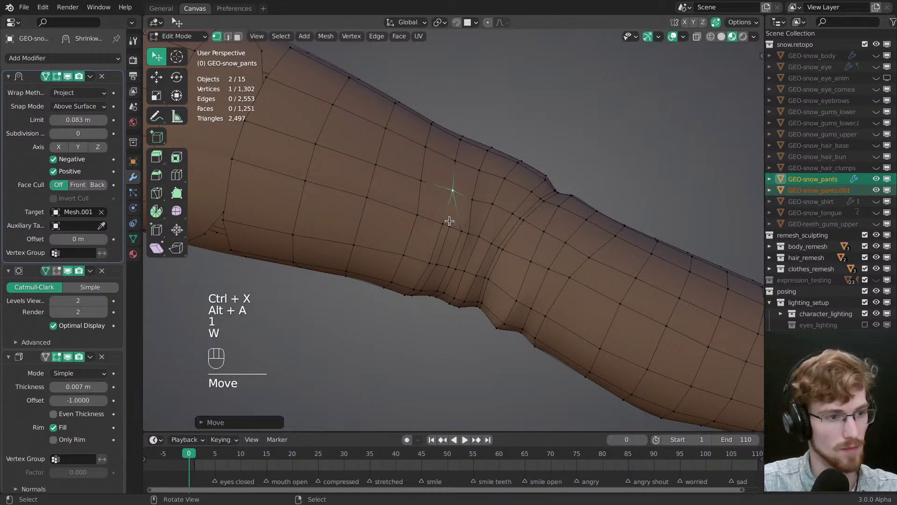
{"action": "left_click_drag", "start_coordinate": [450, 224], "coordinate": [452, 230]}
{"action": "left_click_drag", "start_coordinate": [471, 201], "coordinate": [477, 196]}
Step: Slide the end vertex on the other side of the upper fold's bevelled rows along its edge into the neighbouring vertex
{"action": "middle_click_drag", "start_coordinate": [460, 242], "coordinate": [469, 217]}
{"action": "left_click_drag", "start_coordinate": [447, 268], "coordinate": [437, 263]}
{"action": "key", "text": "g"}
{"action": "right_click", "coordinate": [416, 230]}
{"action": "key", "text": "g"}
{"action": "key", "text": "g"}
{"action": "left_click", "coordinate": [406, 257]}
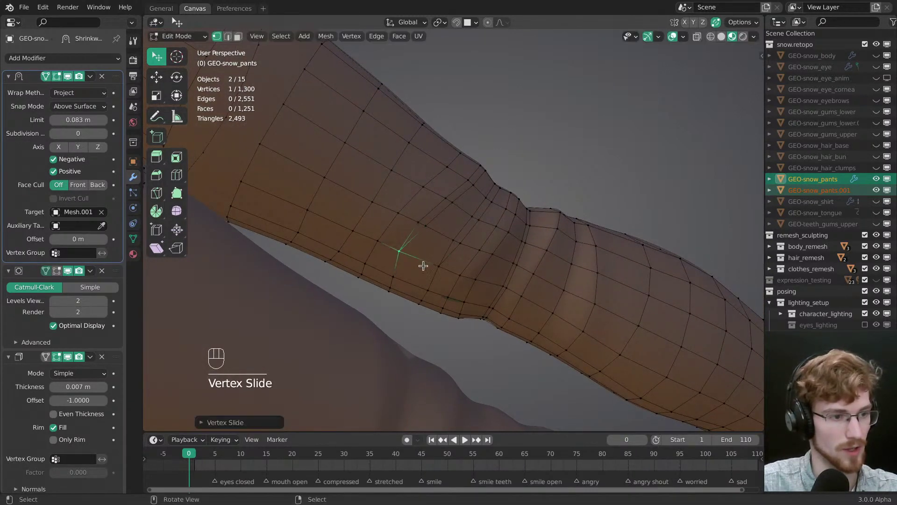
Step: Connect the slid vertex across the face to the fold's end vertex, dissolve the redundant edges and shift the joining vertex
{"action": "right_click", "coordinate": [446, 240]}
{"action": "key", "text": "alt+a"}
{"action": "key", "text": "2"}
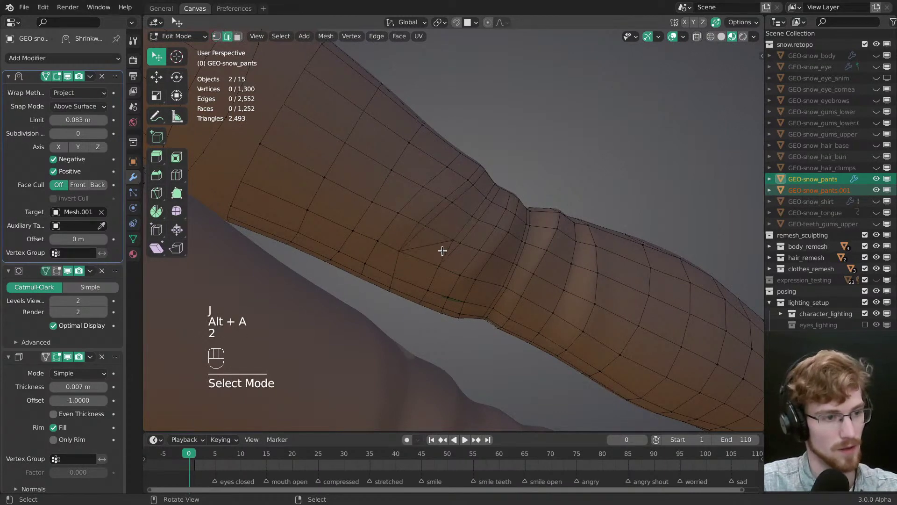
{"action": "key", "text": "ctrl+x"}
{"action": "key", "text": "alt+a"}
{"action": "key", "text": "1"}
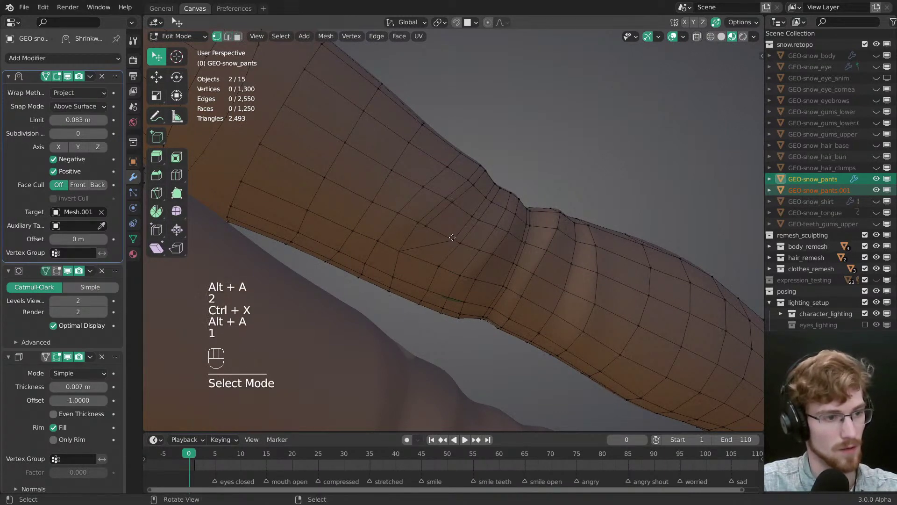
{"action": "left_click_drag", "start_coordinate": [452, 237], "coordinate": [439, 240]}
{"action": "key", "text": "ctrl+r"}
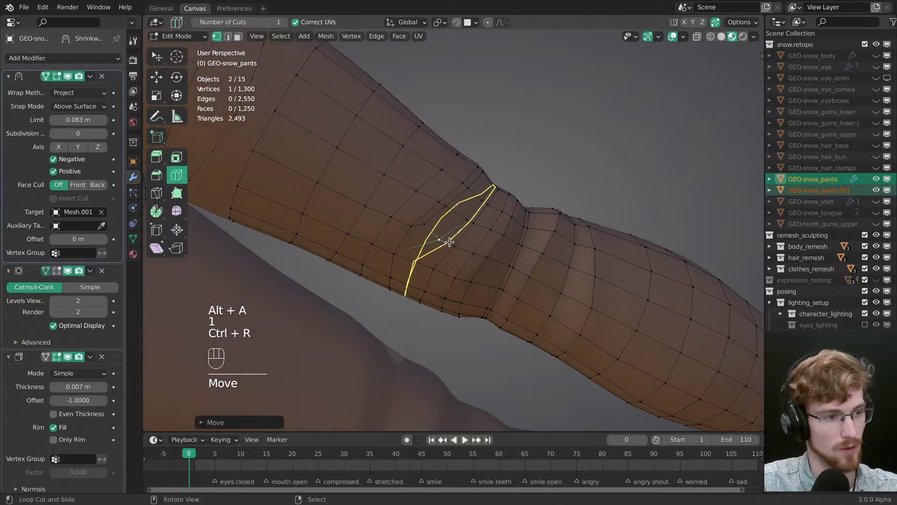
{"action": "middle_click_drag", "start_coordinate": [437, 234], "coordinate": [508, 181]}
{"action": "key", "text": "Escape"}
Step: Reset the 3D cursor to the world origin
{"action": "key", "text": "alt+a"}
{"action": "key", "text": "shift+s"}
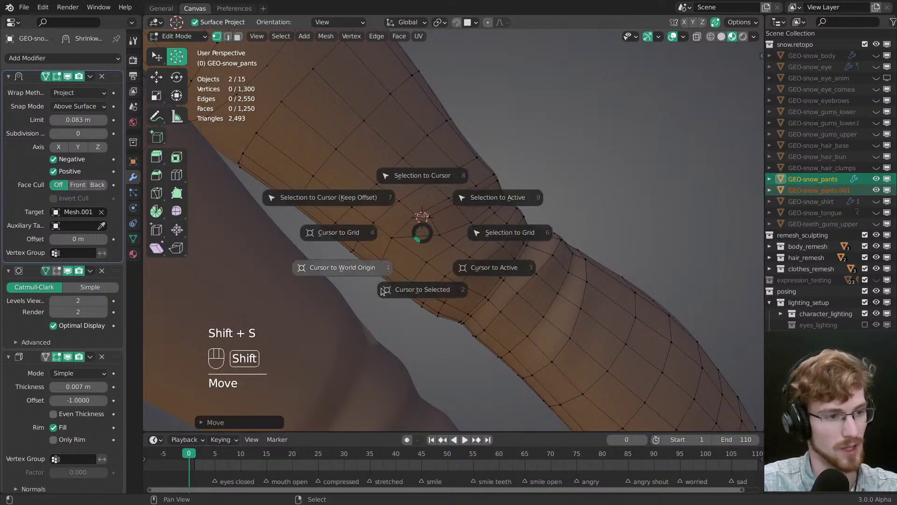
{"action": "left_click", "coordinate": [341, 264]}
{"action": "middle_click_drag", "start_coordinate": [341, 264], "coordinate": [445, 176]}
{"action": "middle_click_drag", "start_coordinate": [537, 228], "coordinate": [476, 216]}
Step: Move the vertex beside the end of the upper fold to smooth the flow of the rows above the knee crease
{"action": "key", "text": "alt+a"}
{"action": "key", "text": "w"}
{"action": "left_click_drag", "start_coordinate": [474, 220], "coordinate": [445, 204]}
{"action": "middle_click_drag", "start_coordinate": [493, 220], "coordinate": [513, 207]}
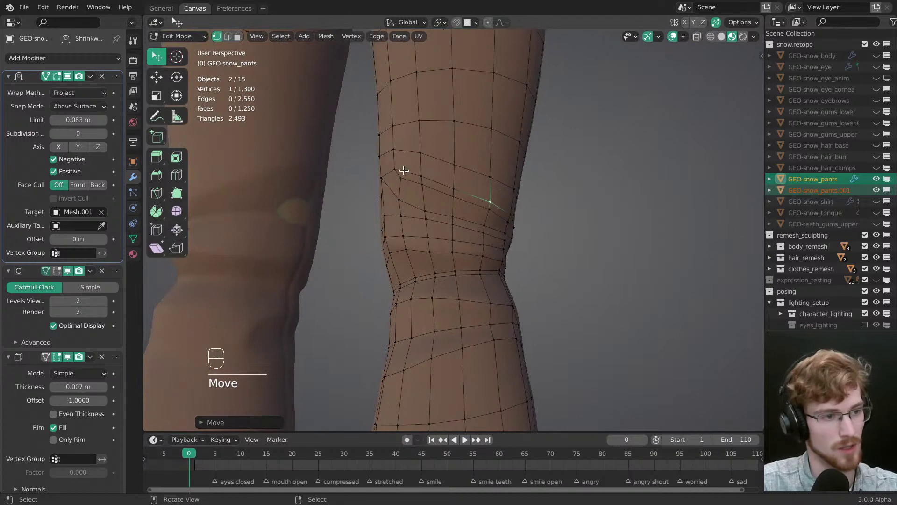
{"action": "middle_click_drag", "start_coordinate": [411, 176], "coordinate": [412, 207]}
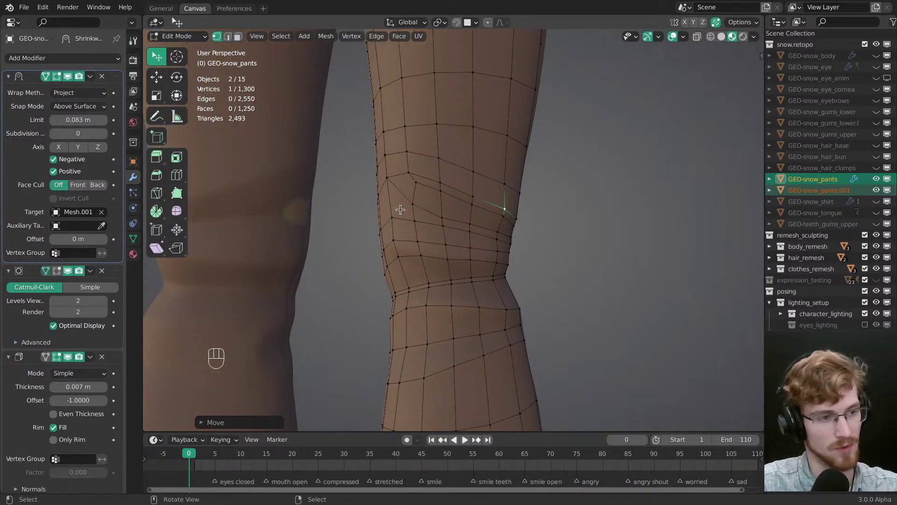
{"action": "middle_click_drag", "start_coordinate": [475, 226], "coordinate": [443, 223]}
{"action": "key", "text": "alt+a"}
{"action": "key", "text": "alt+a"}
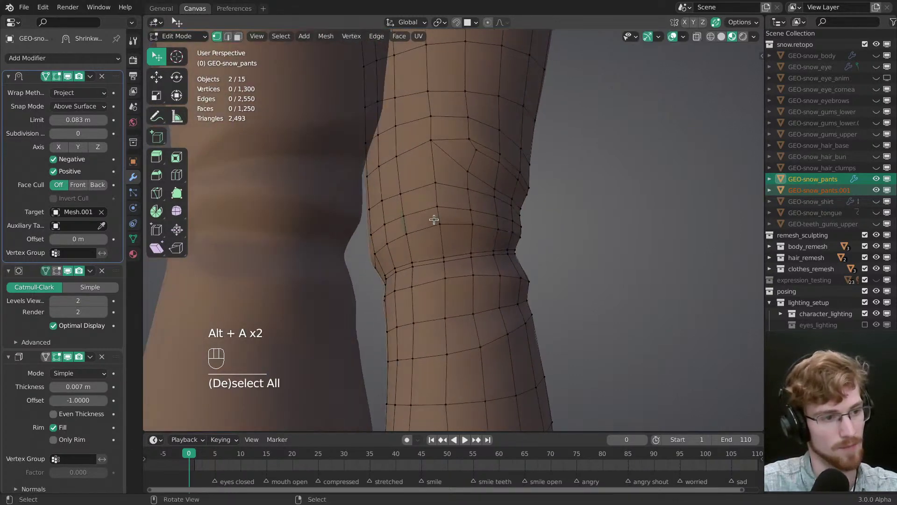
Step: Select the row of vertices along the fold just above the main knee crease and shrink/fatten it along its normals
{"action": "middle_click_drag", "start_coordinate": [527, 233], "coordinate": [468, 232]}
{"action": "left_click", "coordinate": [516, 248], "text": "ctrl"}
{"action": "left_click", "coordinate": [395, 215]}
{"action": "left_click", "coordinate": [479, 229], "text": "ctrl"}
{"action": "key", "text": "g"}
{"action": "key", "text": "alt+s"}
{"action": "left_click", "coordinate": [505, 257]}
{"action": "key", "text": "alt+a"}
{"action": "key", "text": "w"}
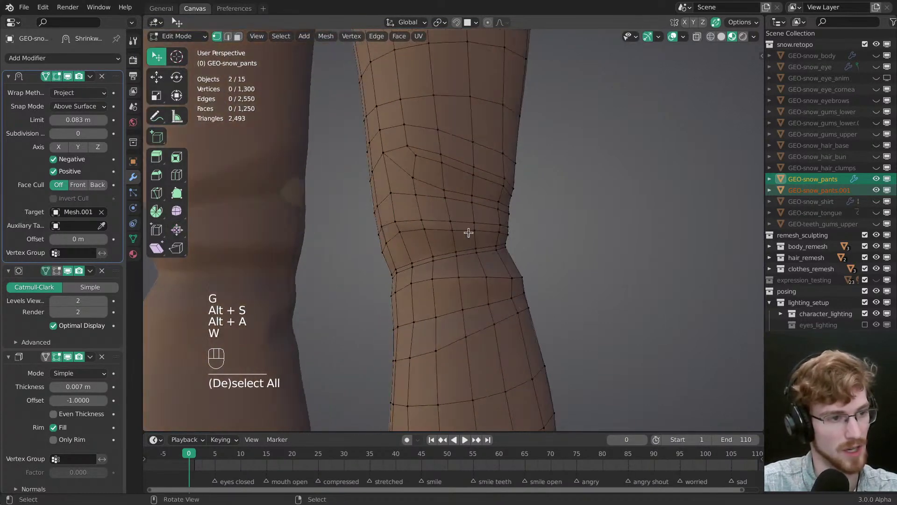
{"action": "left_click_drag", "start_coordinate": [401, 223], "coordinate": [517, 225]}
{"action": "middle_click_drag", "start_coordinate": [517, 225], "coordinate": [503, 253]}
{"action": "key", "text": "alt+a"}
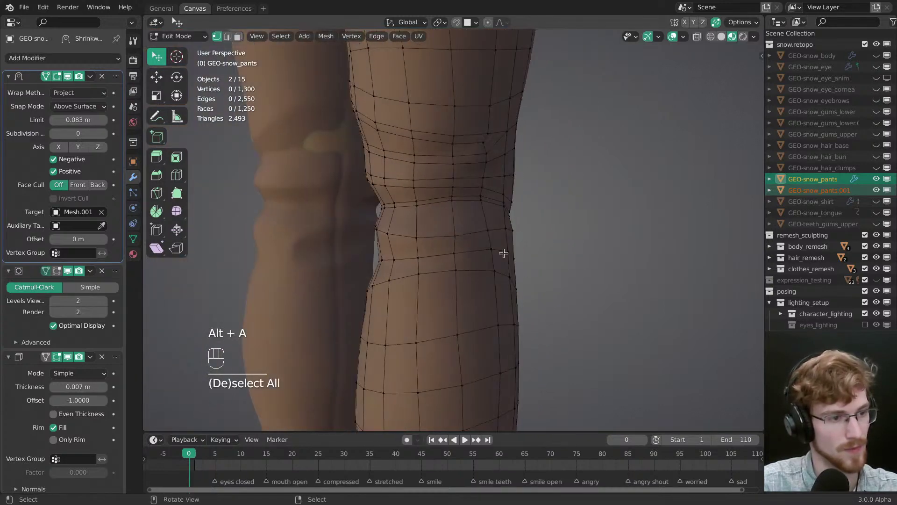
Step: Try to bevel the two edge paths below the main knee crease one after the other
{"action": "middle_click_drag", "start_coordinate": [443, 230], "coordinate": [484, 234]}
{"action": "left_click", "coordinate": [426, 224], "text": "ctrl"}
{"action": "key", "text": "ctrl+b"}
{"action": "middle_click_drag", "start_coordinate": [427, 225], "coordinate": [456, 256]}
{"action": "left_click", "coordinate": [533, 283]}
{"action": "left_click", "coordinate": [421, 266]}
{"action": "left_click", "coordinate": [471, 260], "text": "ctrl"}
{"action": "key", "text": "ctrl+b"}
{"action": "left_click", "coordinate": [483, 262]}
{"action": "key", "text": "alt+a"}
{"action": "key", "text": "w"}
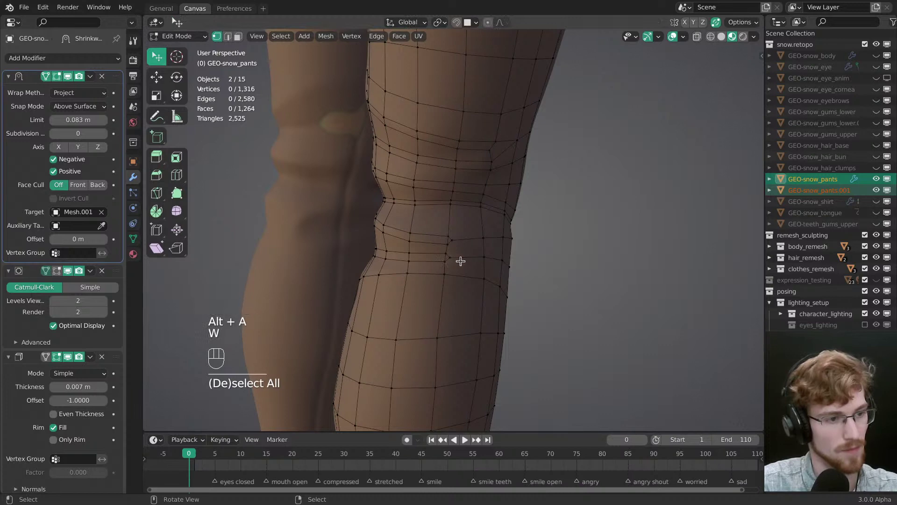
{"action": "key", "text": "ctrl+z"}
{"action": "key", "text": "ctrl+z"}
{"action": "key", "text": "ctrl+z"}
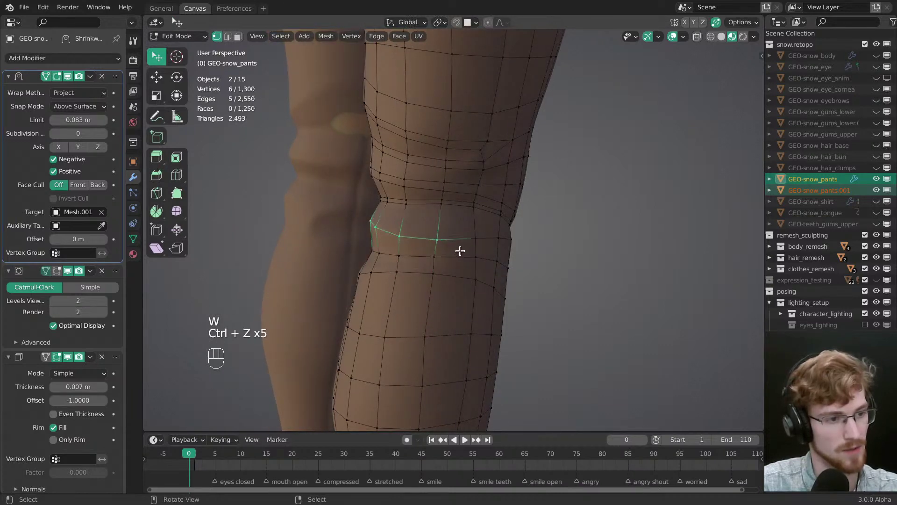
Step: Add the edge path along the lower fold to the selected path just below the main knee crease
{"action": "key", "text": "2"}
{"action": "middle_click_drag", "start_coordinate": [440, 258], "coordinate": [507, 267]}
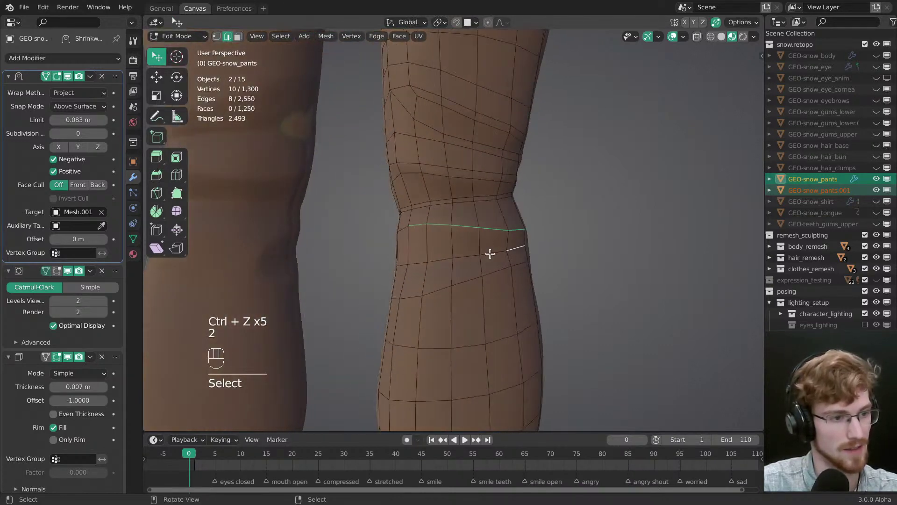
{"action": "left_click", "coordinate": [436, 270], "text": "ctrl"}
{"action": "middle_click_drag", "start_coordinate": [437, 270], "coordinate": [470, 254]}
Step: Try to bevel both selected edge paths together and move a vertex at their end
{"action": "key", "text": "ctrl+b"}
{"action": "left_click", "coordinate": [496, 291]}
{"action": "key", "text": "alt+a"}
{"action": "key", "text": "1"}
{"action": "key", "text": "g"}
{"action": "key", "text": "ctrl+z"}
{"action": "key", "text": "ctrl+z"}
{"action": "key", "text": "ctrl+z"}
Step: Bevel the two selected edge paths below the main knee crease together
{"action": "key", "text": "ctrl+b"}
{"action": "left_click", "coordinate": [532, 275], "text": "shift"}
{"action": "key", "text": "alt+a"}
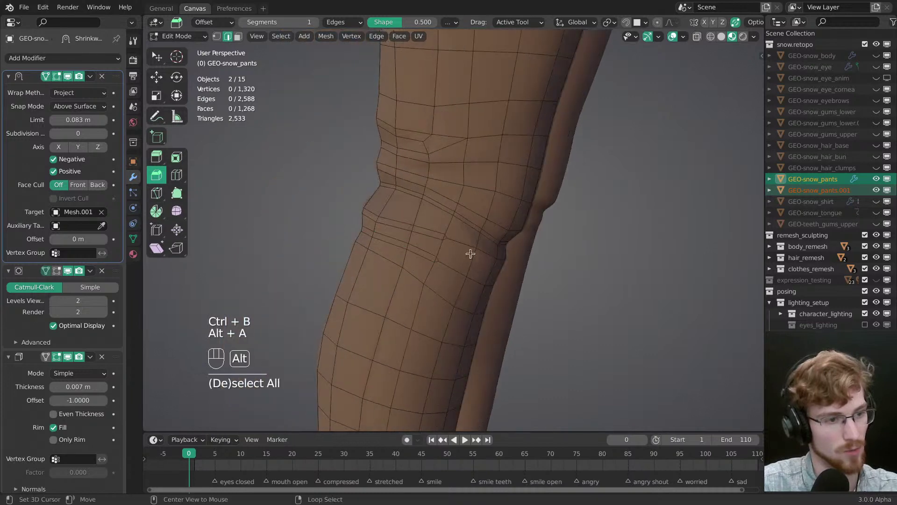
Step: Slide the end vertices of the two bevelled rows along their edges into the neighbouring vertices
{"action": "key", "text": "1"}
{"action": "key", "text": "w"}
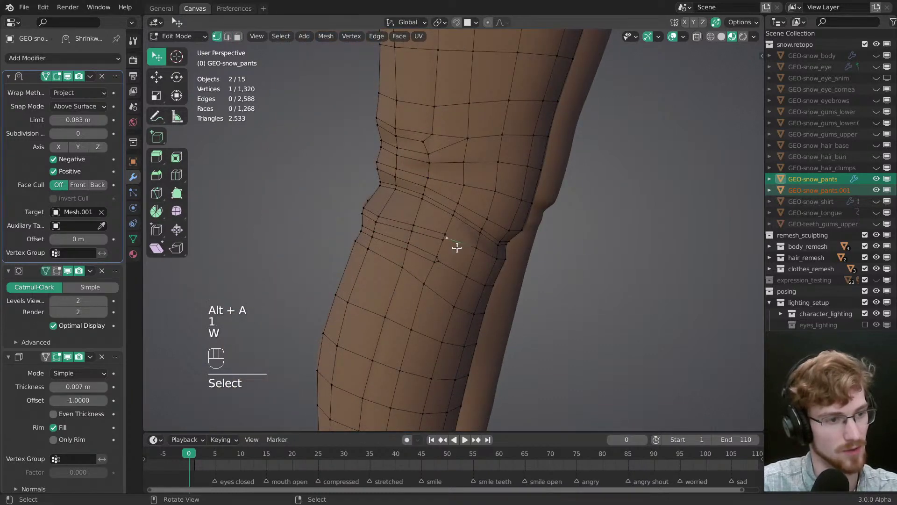
{"action": "key", "text": "g"}
{"action": "key", "text": "g"}
{"action": "left_click", "coordinate": [478, 275]}
{"action": "key", "text": "w"}
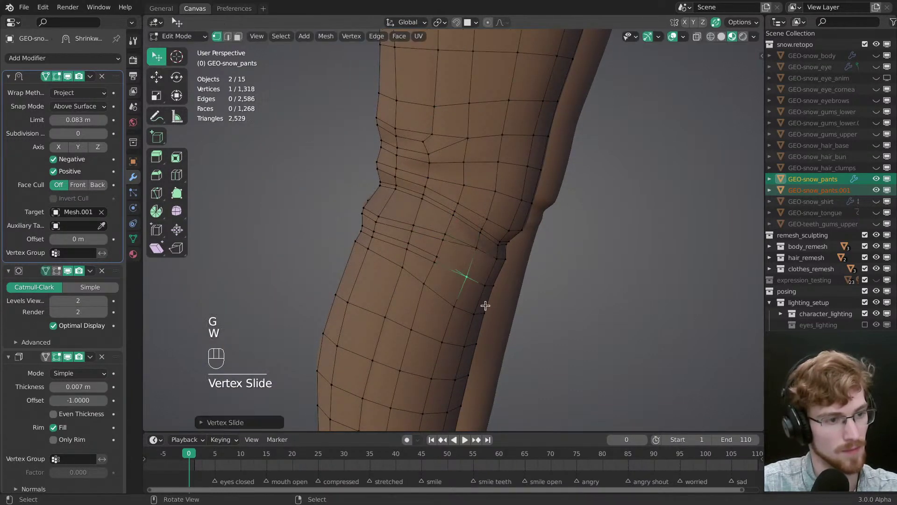
Step: Connect the end vertices of the two bevelled rows below the crease and dissolve the redundant edges between them
{"action": "key", "text": "alt+a"}
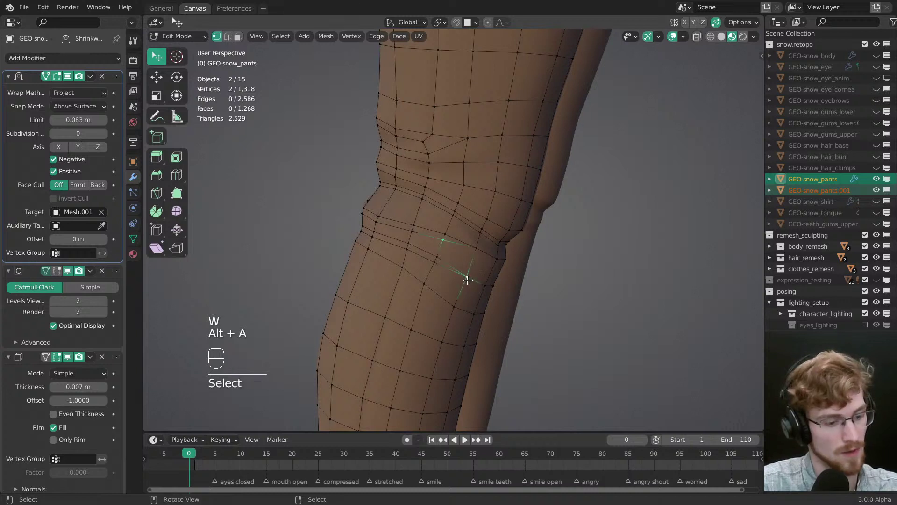
{"action": "key", "text": "j"}
{"action": "key", "text": "alt+a"}
{"action": "key", "text": "2"}
{"action": "left_click", "coordinate": [455, 252]}
{"action": "left_click", "coordinate": [444, 254], "text": "shift"}
{"action": "key", "text": "ctrl+x"}
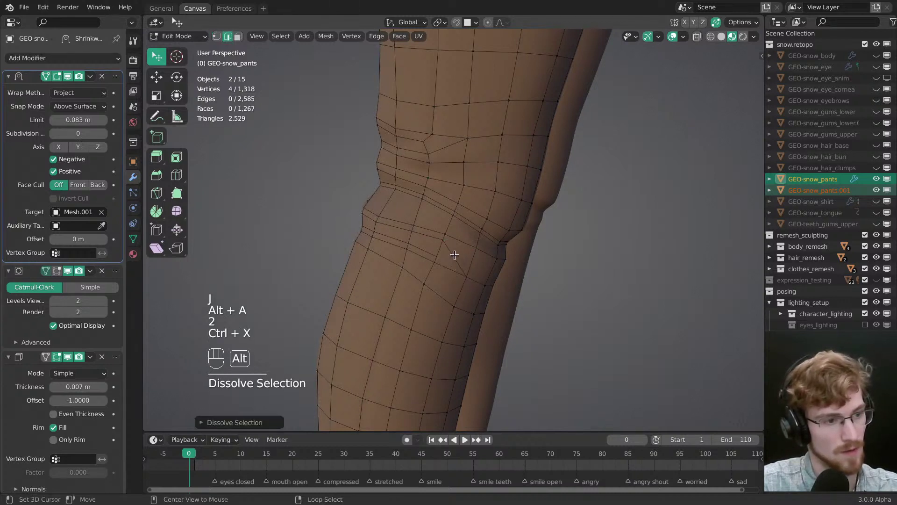
Step: Move the vertices where the two bevelled rows end to even out the faces around the junction
{"action": "key", "text": "alt+a"}
{"action": "key", "text": "1"}
{"action": "key", "text": "w"}
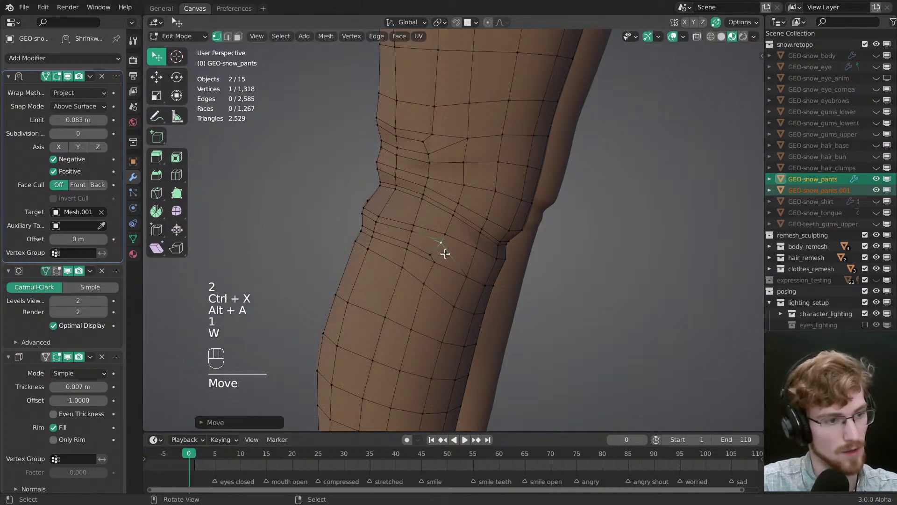
{"action": "left_click_drag", "start_coordinate": [442, 248], "coordinate": [429, 267]}
Step: Try to move and slide the vertices at the opposite end of the two bevelled rows
{"action": "middle_click_drag", "start_coordinate": [428, 266], "coordinate": [574, 272]}
{"action": "key", "text": "alt+a"}
{"action": "key", "text": "shift+space"}
{"action": "key", "text": "g"}
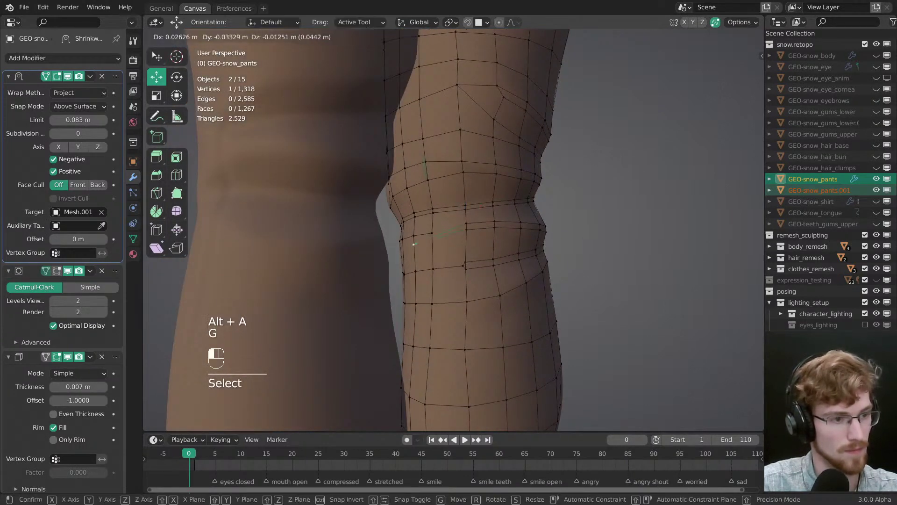
{"action": "key", "text": "g"}
{"action": "key", "text": "g"}
{"action": "left_click", "coordinate": [461, 265]}
{"action": "key", "text": "alt+a"}
{"action": "middle_click_drag", "start_coordinate": [425, 264], "coordinate": [411, 296]}
{"action": "key", "text": "ctrl+z"}
{"action": "key", "text": "ctrl+z"}
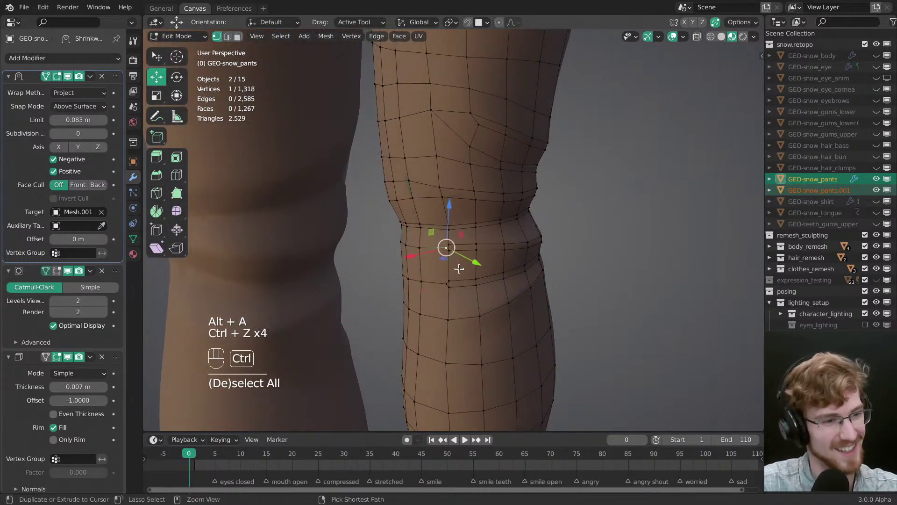
{"action": "key", "text": "ctrl+z"}
Step: Select the two edges that continue the bevelled rows below the knee crease and bevel them to a matching width
{"action": "middle_click_drag", "start_coordinate": [436, 283], "coordinate": [499, 254]}
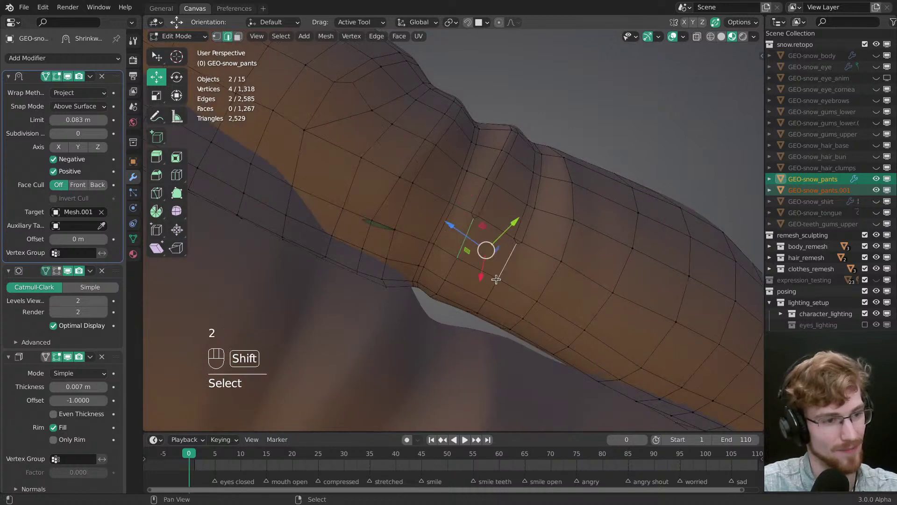
{"action": "middle_click_drag", "start_coordinate": [510, 290], "coordinate": [454, 247]}
{"action": "key", "text": "alt+a"}
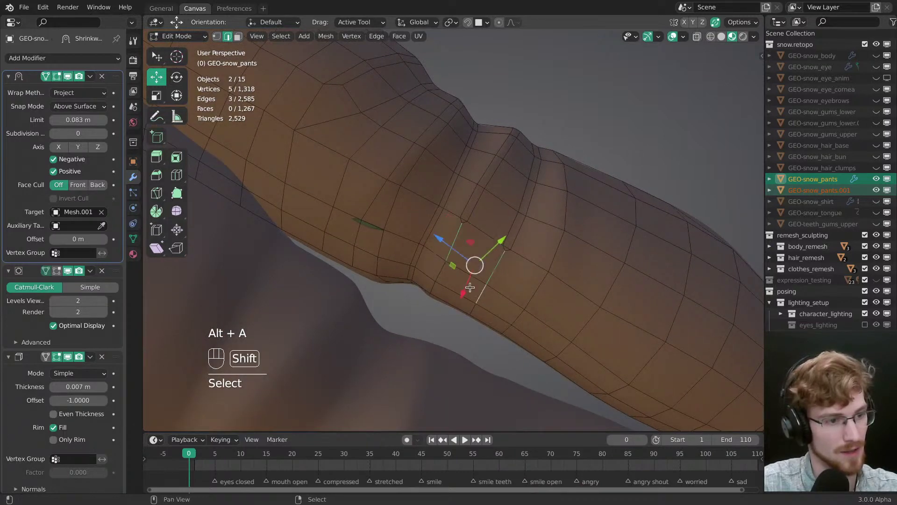
{"action": "key", "text": "ctrl+b"}
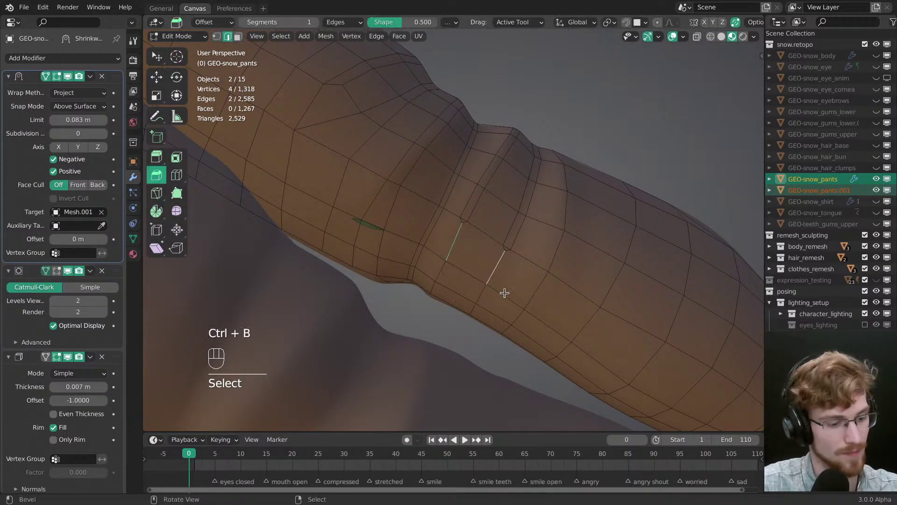
{"action": "key", "text": "ctrl+b"}
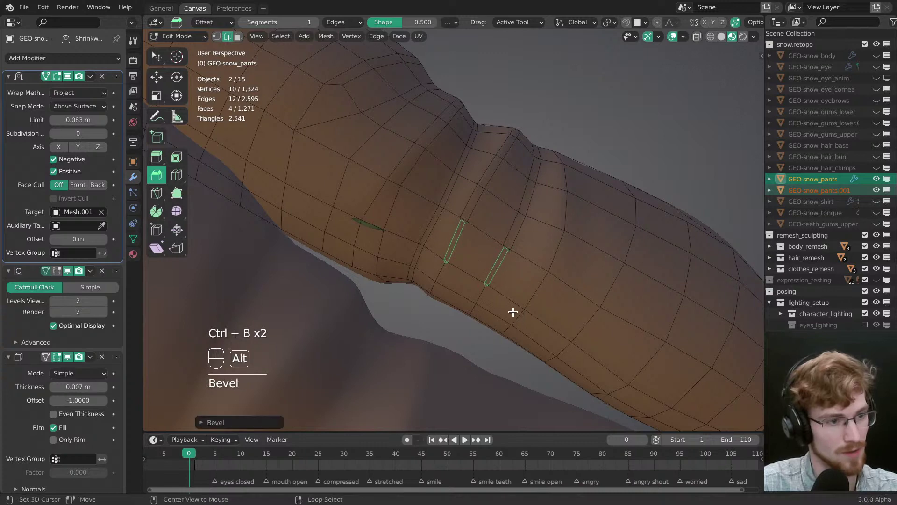
{"action": "key", "text": "alt+a"}
{"action": "key", "text": "ctrl+z"}
{"action": "key", "text": "ctrl+z"}
{"action": "left_click_drag", "start_coordinate": [511, 296], "coordinate": [519, 303]}
{"action": "key", "text": "alt+a"}
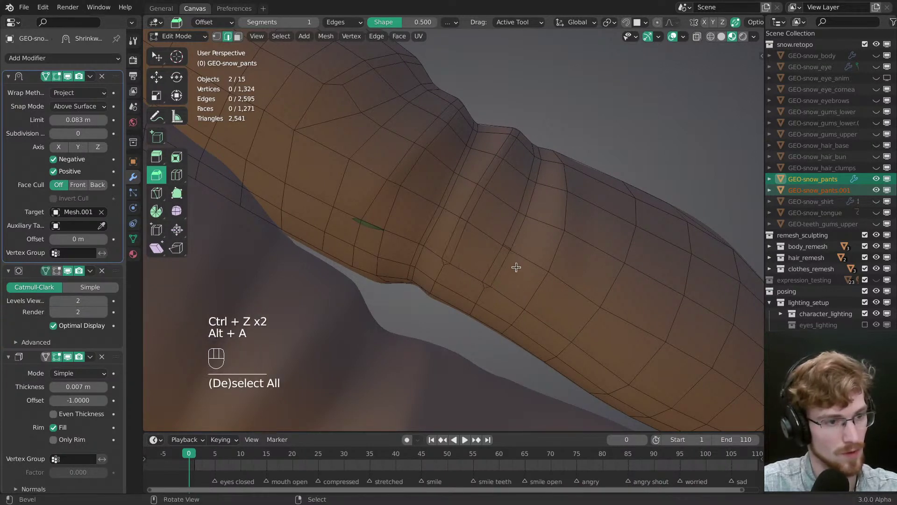
Step: Merge the doubled vertices where the newly bevelled edges meet the existing bevelled rows
{"action": "key", "text": "1"}
{"action": "middle_click_drag", "start_coordinate": [517, 264], "coordinate": [422, 225], "text": "shift"}
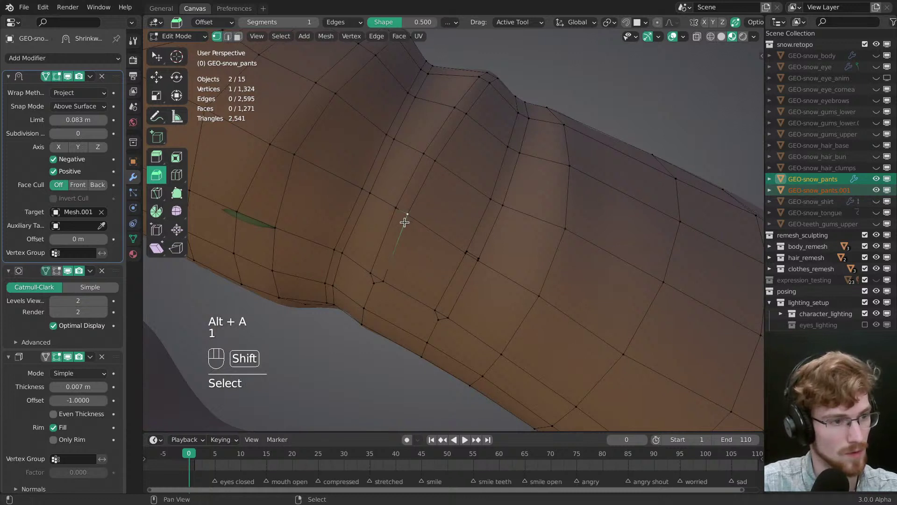
{"action": "key", "text": "m"}
{"action": "left_click", "coordinate": [392, 212]}
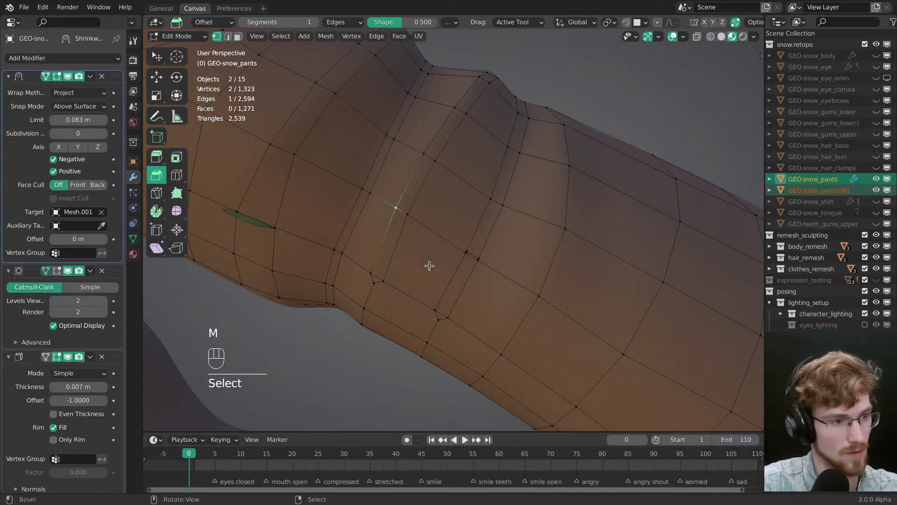
{"action": "key", "text": "m"}
{"action": "left_click", "coordinate": [429, 160]}
{"action": "key", "text": "m"}
{"action": "left_click", "coordinate": [482, 248]}
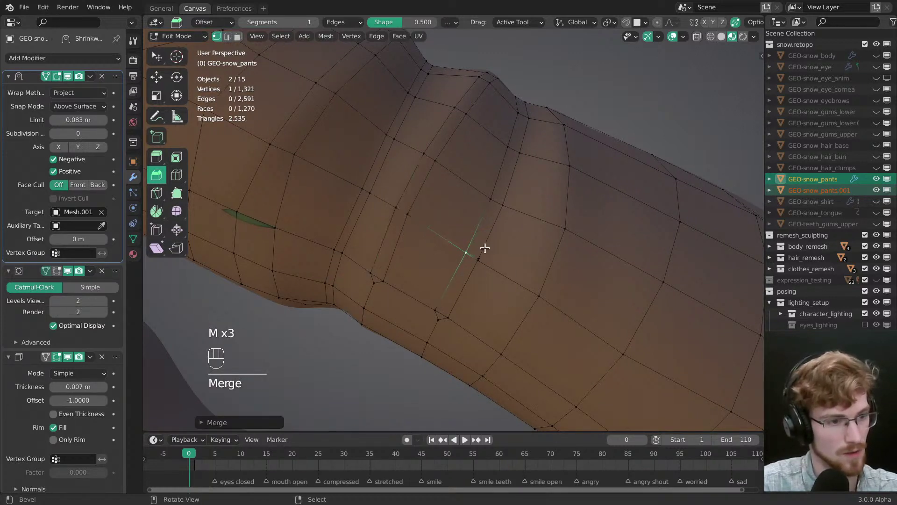
{"action": "left_click", "coordinate": [482, 278]}
{"action": "key", "text": "m"}
{"action": "left_click", "coordinate": [478, 202]}
{"action": "key", "text": "alt+a"}
Step: Slide the vertices at the new ends of the two bevelled rows along their edges to clean up the junctions
{"action": "mouse_move", "coordinate": [479, 202]}
{"action": "middle_mouse_down"}
{"action": "mouse_move", "coordinate": [468, 268]}
{"action": "mouse_move", "coordinate": [493, 192]}
{"action": "middle_mouse_up"}
{"action": "right_click", "coordinate": [486, 205]}
{"action": "key", "text": "g"}
{"action": "key", "text": "g"}
{"action": "left_click", "coordinate": [455, 269]}
{"action": "left_click", "coordinate": [422, 145]}
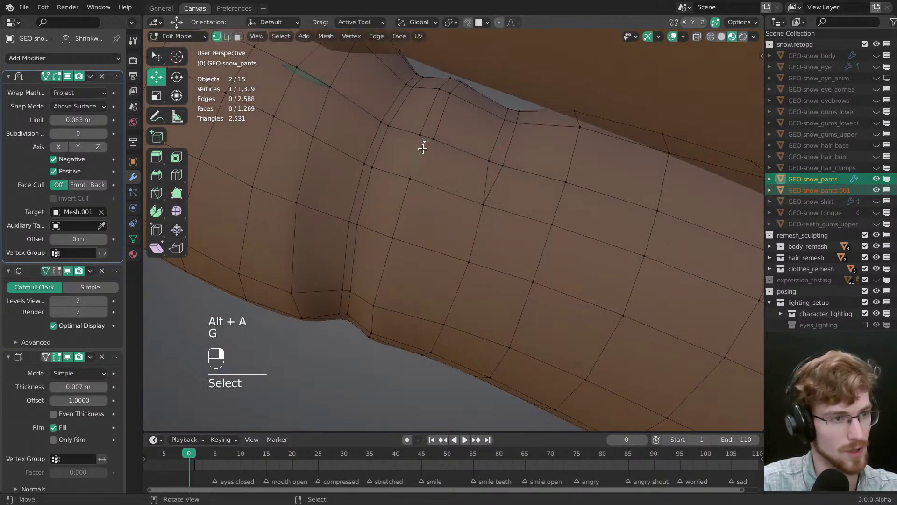
{"action": "key", "text": "g"}
{"action": "key", "text": "g"}
{"action": "left_click", "coordinate": [436, 156]}
Step: Connect the end vertices of the two bevelled rows below the knee crease and dissolve the leftover edges beside them
{"action": "key", "text": "alt+a"}
{"action": "middle_click_drag", "start_coordinate": [436, 156], "coordinate": [431, 194]}
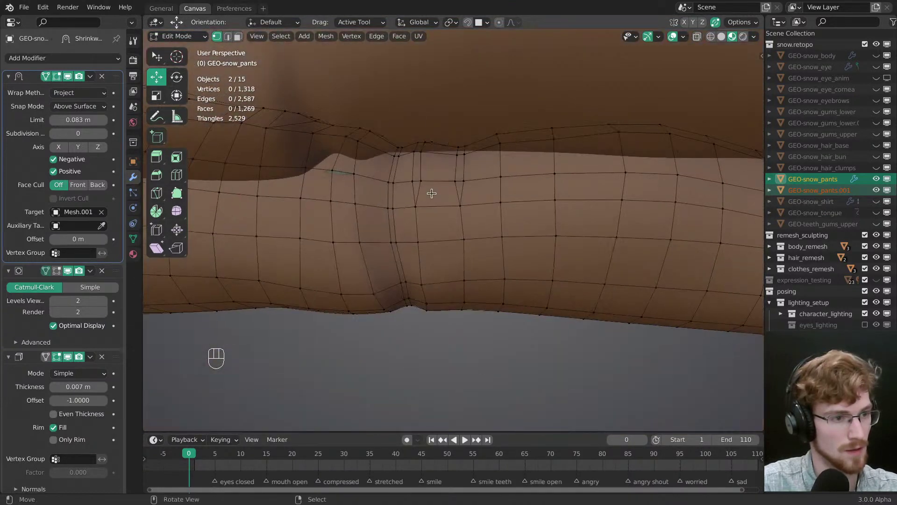
{"action": "key", "text": "j"}
{"action": "key", "text": "alt+a"}
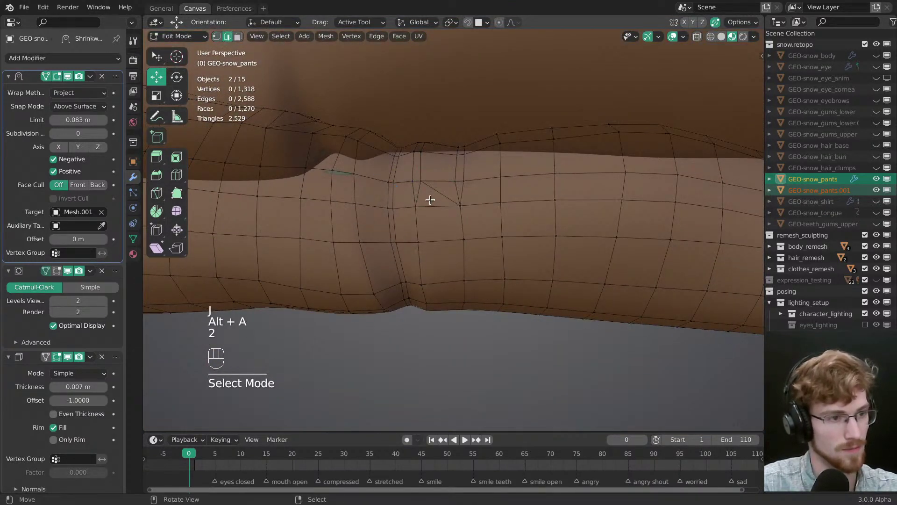
{"action": "key", "text": "ctrl+x"}
{"action": "key", "text": "alt+a"}
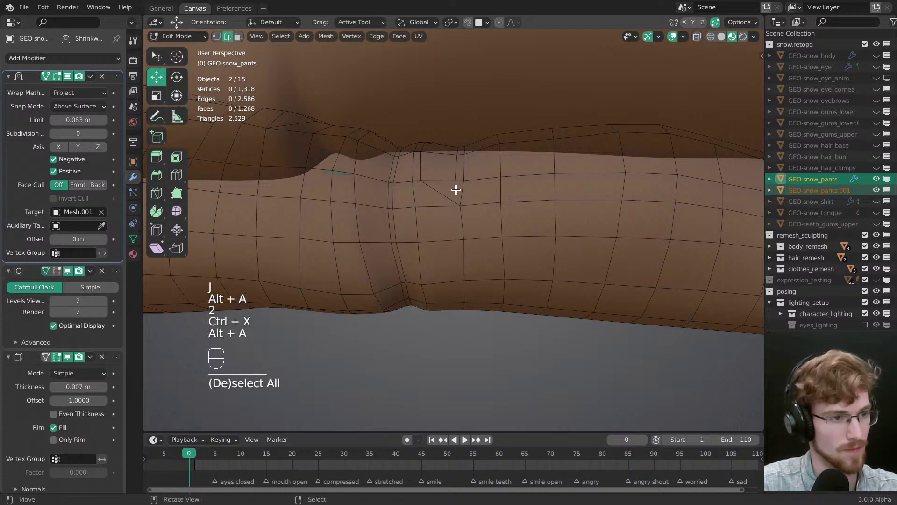
Step: Reposition the vertex at the end of the bevelled rows on the inner side of the knee
{"action": "key", "text": "1"}
{"action": "middle_click_drag", "start_coordinate": [457, 190], "coordinate": [467, 310]}
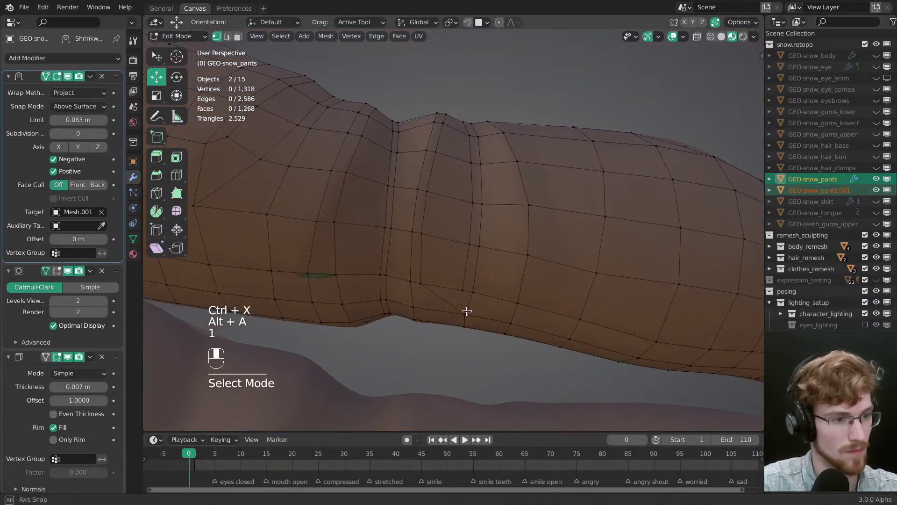
{"action": "key", "text": "w"}
{"action": "left_click_drag", "start_coordinate": [463, 292], "coordinate": [424, 285]}
{"action": "key", "text": "alt+a"}
Step: Try deleting and refilling the two faces at the ending of the bevelled rows, and undo both
{"action": "middle_click_drag", "start_coordinate": [426, 280], "coordinate": [461, 209]}
{"action": "left_click", "coordinate": [488, 205], "text": "shift"}
{"action": "key", "text": "x"}
{"action": "left_click", "coordinate": [502, 233]}
{"action": "key", "text": "alt+a"}
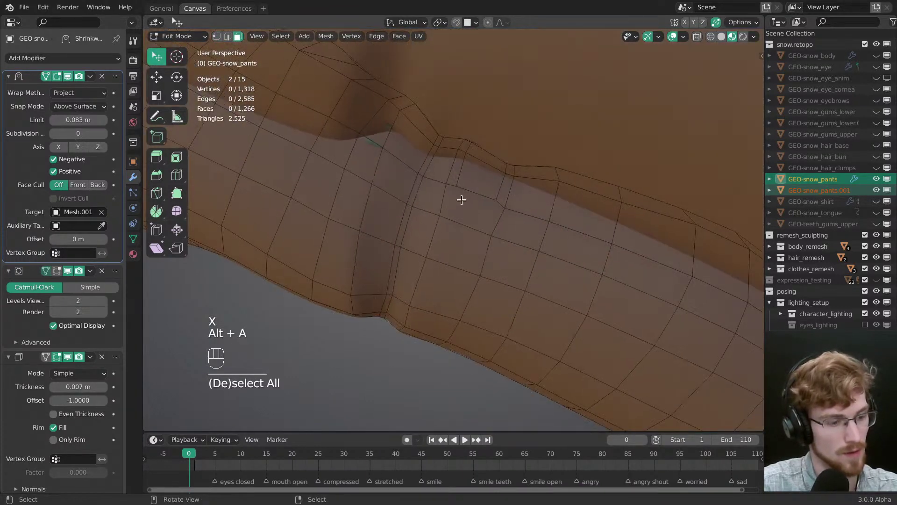
{"action": "key", "text": "ctrl+z"}
{"action": "key", "text": "f"}
{"action": "key", "text": "ctrl+z"}
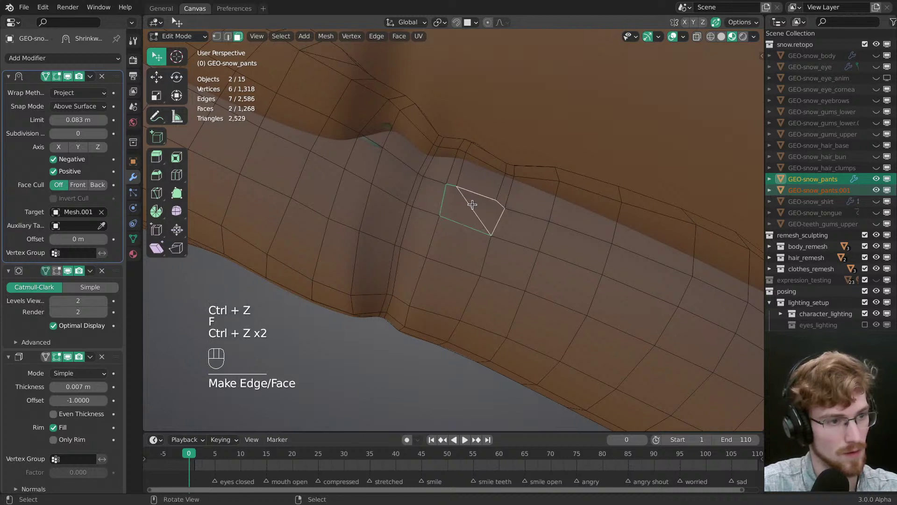
Step: Merge the two selected faces into one and knife a new edge path through it that joins the two row endings
{"action": "key", "text": "f"}
{"action": "key", "text": "alt+a"}
{"action": "key", "text": "k"}
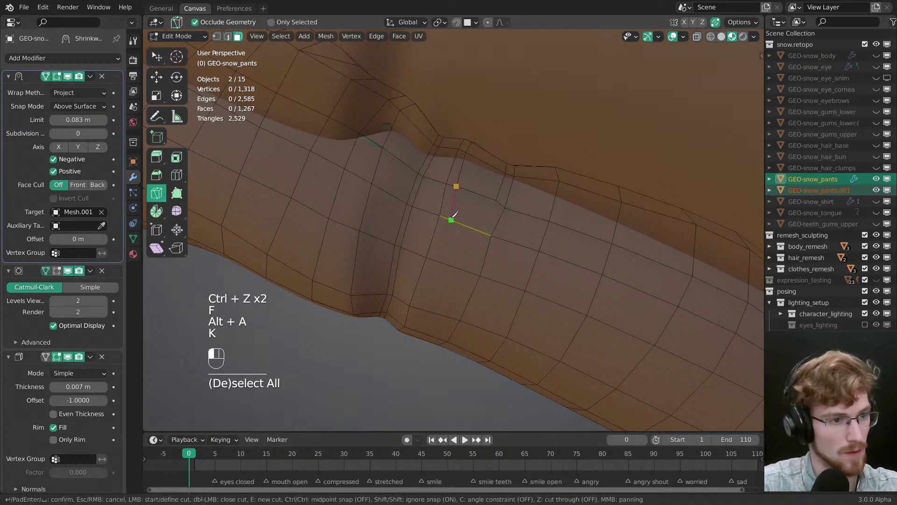
{"action": "left_click", "coordinate": [496, 200]}
{"action": "key", "text": "space"}
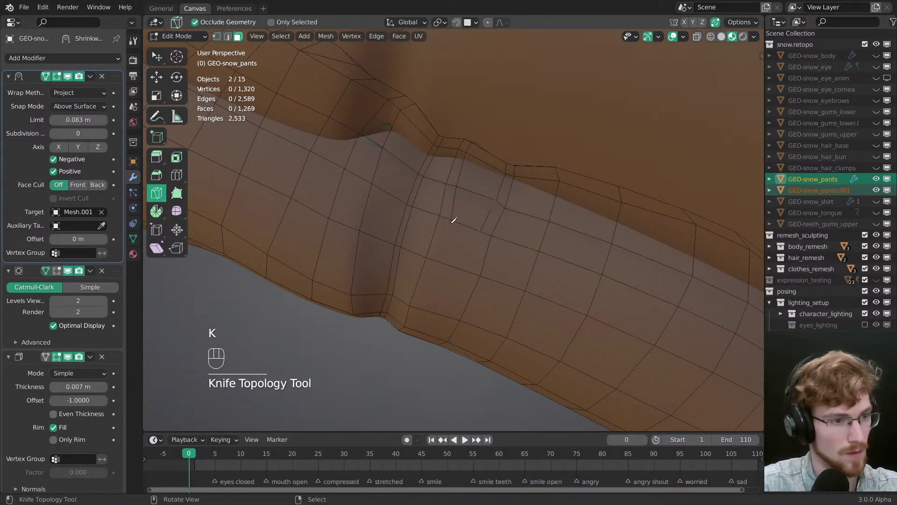
Step: Knife an edge from the corner of the new cut to the next row down and adjust the vertices around it
{"action": "left_click", "coordinate": [451, 220]}
{"action": "left_click", "coordinate": [481, 275]}
{"action": "key", "text": "space"}
{"action": "key", "text": "alt+a"}
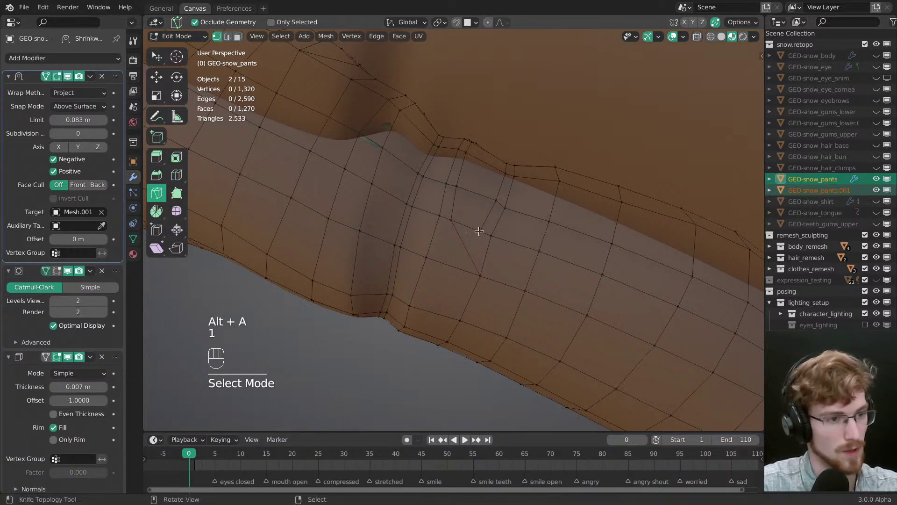
{"action": "key", "text": "w"}
{"action": "left_click_drag", "start_coordinate": [451, 220], "coordinate": [458, 219]}
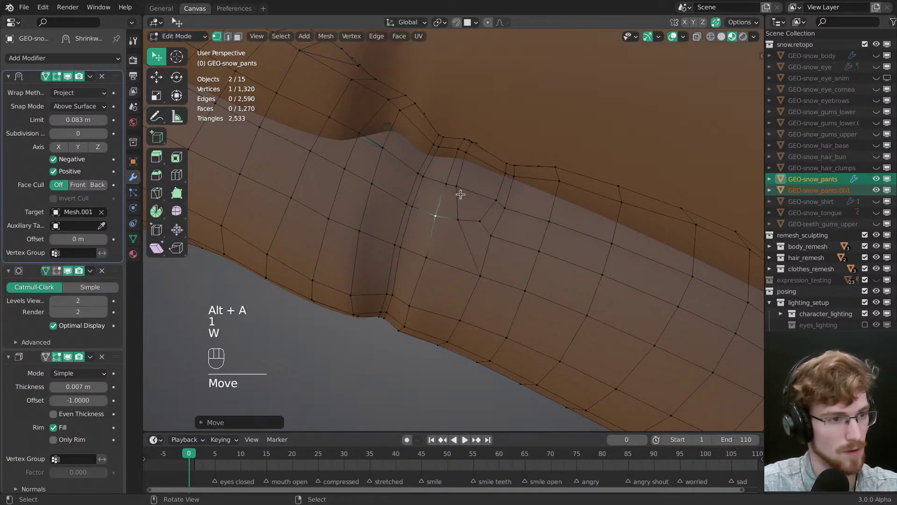
{"action": "middle_click_drag", "start_coordinate": [486, 211], "coordinate": [484, 283]}
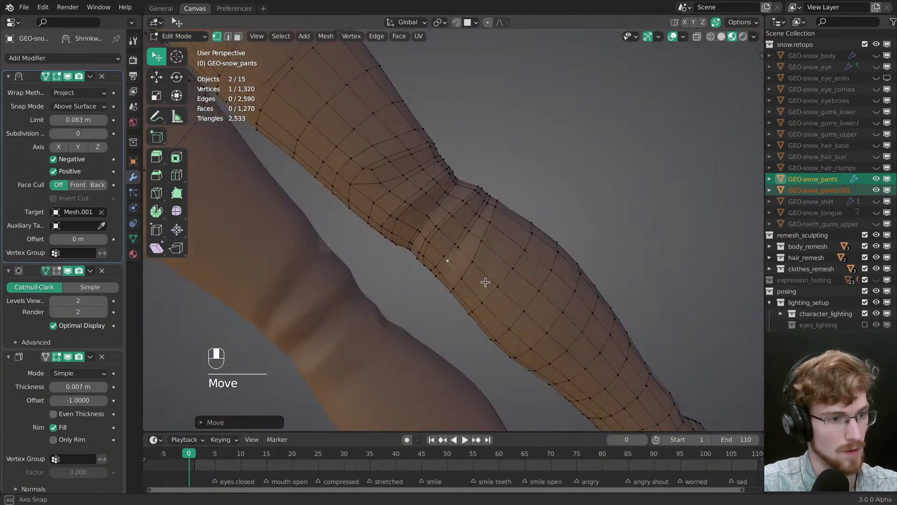
{"action": "key", "text": "alt+a"}
Step: Add an edge loop around the leg just below the knee folds
{"action": "middle_click_drag", "start_coordinate": [489, 248], "coordinate": [568, 211], "text": "ctrl"}
{"action": "left_click", "coordinate": [466, 262], "text": "ctrl"}
{"action": "key", "text": "alt+a"}
{"action": "middle_click_drag", "start_coordinate": [520, 225], "coordinate": [447, 281]}
{"action": "key", "text": "ctrl+r"}
{"action": "left_click", "coordinate": [476, 272]}
{"action": "key", "text": "alt+a"}
{"action": "key", "text": "Escape"}
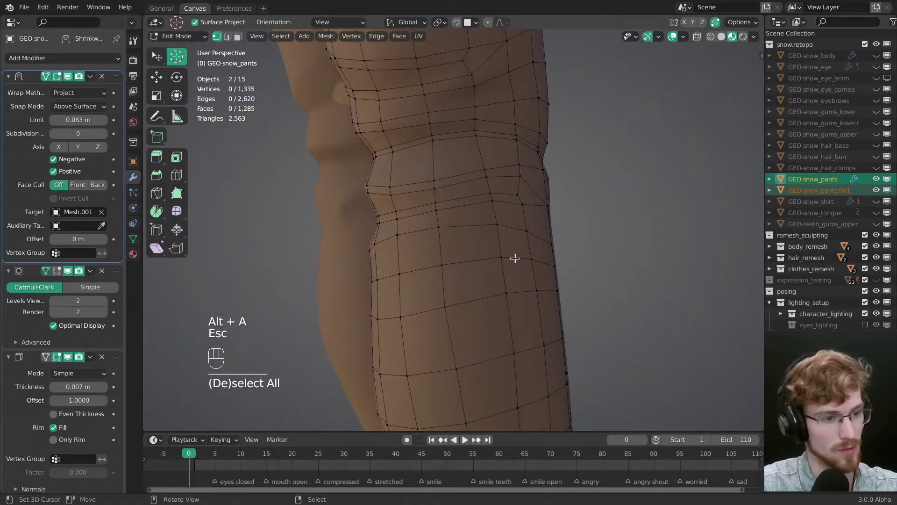
Step: Move individual vertices below the knee folds to even out the spacing of the rows on the calf
{"action": "middle_click_drag", "start_coordinate": [441, 269], "coordinate": [560, 200]}
{"action": "left_click", "coordinate": [426, 326], "text": "ctrl"}
{"action": "key", "text": "g"}
{"action": "left_click", "coordinate": [422, 299]}
{"action": "key", "text": "alt+a"}
{"action": "key", "text": "w"}
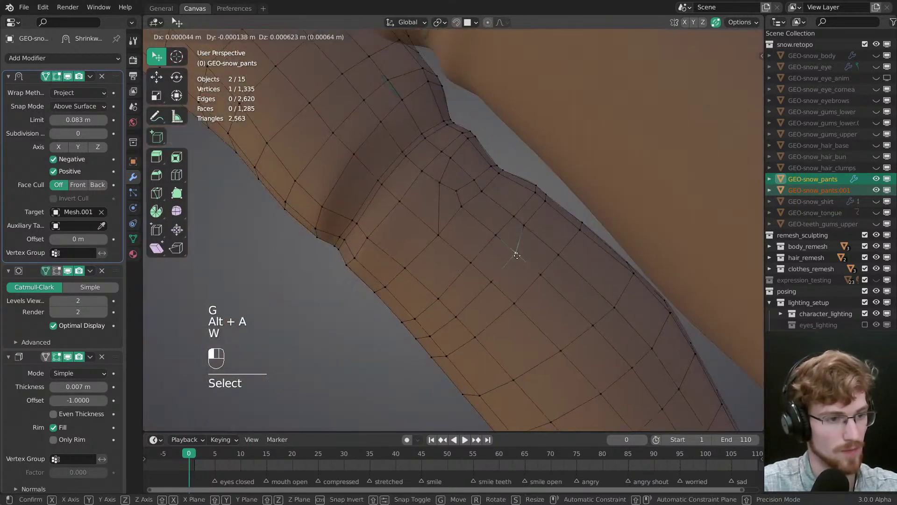
{"action": "left_click_drag", "start_coordinate": [516, 250], "coordinate": [507, 272]}
Step: Switch the pants to Sculpt Mode with solid shading and disable the Subdivision modifier's viewport display
{"action": "middle_click_drag", "start_coordinate": [506, 272], "coordinate": [475, 179]}
{"action": "key", "text": "Tab"}
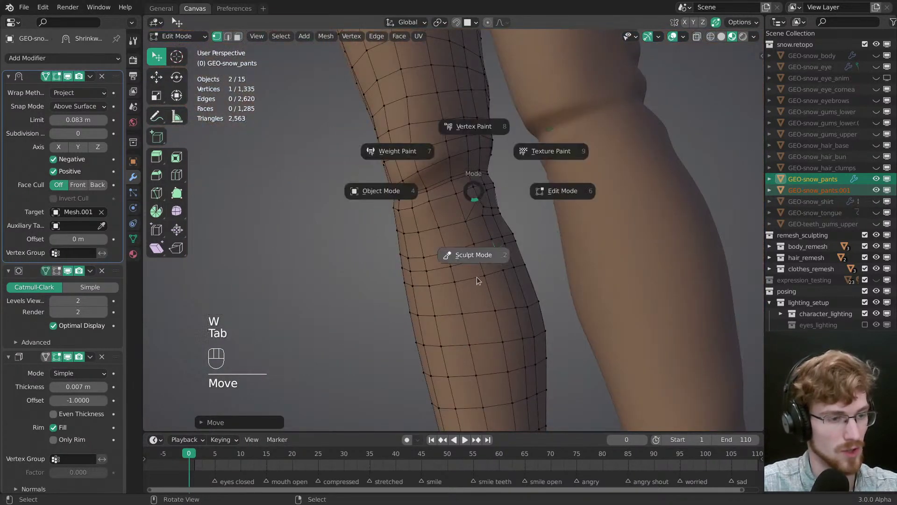
{"action": "key", "text": "z"}
{"action": "middle_click_drag", "start_coordinate": [465, 251], "coordinate": [475, 250]}
{"action": "key", "text": "shift+z"}
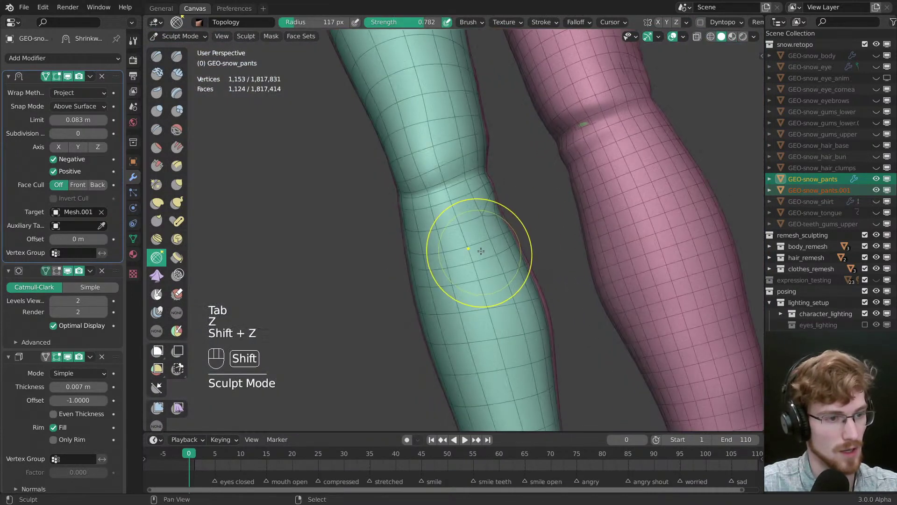
{"action": "middle_click_drag", "start_coordinate": [420, 237], "coordinate": [457, 293]}
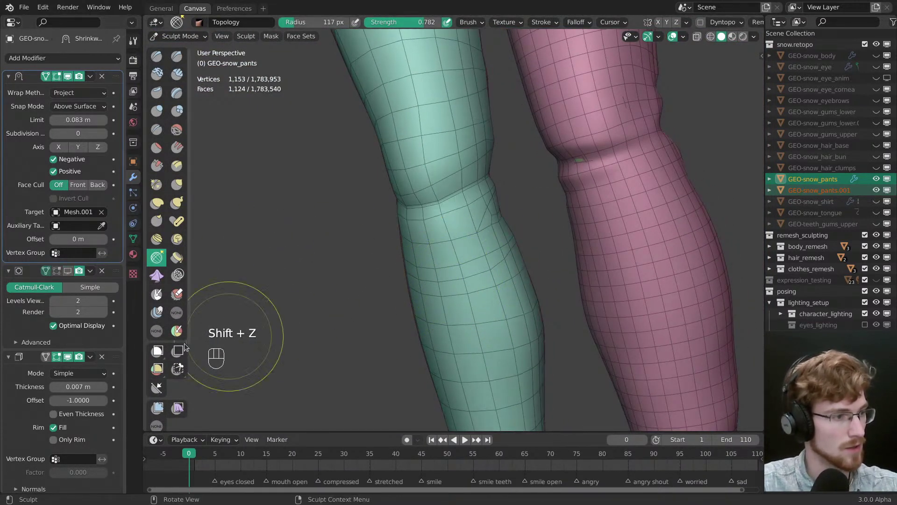
Step: Try smoothing the topology on the back of the calf below the knee crease, and undo the strokes
{"action": "key", "text": "f"}
{"action": "left_click", "coordinate": [479, 262], "text": "shift"}
{"action": "mouse_move", "coordinate": [479, 261]}
{"action": "left_mouse_down", "text": "shift"}
{"action": "mouse_move", "coordinate": [483, 282]}
{"action": "mouse_move", "coordinate": [472, 293]}
{"action": "left_mouse_up", "text": "shift"}
{"action": "middle_click_drag", "start_coordinate": [473, 294], "coordinate": [451, 287]}
{"action": "key", "text": "f"}
{"action": "left_click", "coordinate": [468, 287]}
{"action": "key", "text": "ctrl+z"}
{"action": "key", "text": "ctrl+z"}
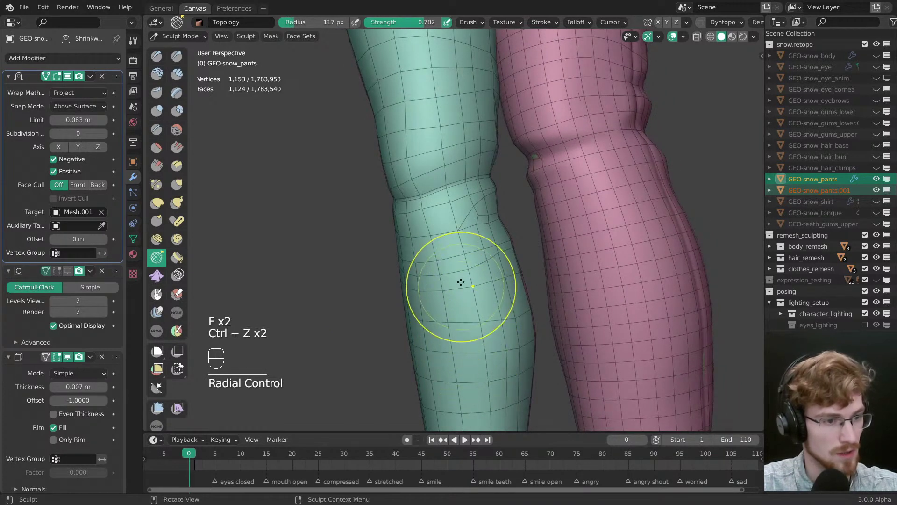
Step: Smooth the topology around the upper calf with the Topology brush to even out the rows below the knee crease
{"action": "left_click_drag", "start_coordinate": [460, 287], "coordinate": [437, 296], "text": "shift"}
{"action": "middle_click_drag", "start_coordinate": [436, 296], "coordinate": [463, 252]}
{"action": "key", "text": "f"}
{"action": "left_click", "coordinate": [448, 252]}
{"action": "left_click_drag", "start_coordinate": [447, 252], "coordinate": [425, 265], "text": "shift"}
{"action": "middle_click_drag", "start_coordinate": [425, 266], "coordinate": [520, 245]}
{"action": "left_click_drag", "start_coordinate": [491, 233], "coordinate": [435, 222], "text": "shift"}
{"action": "middle_click_drag", "start_coordinate": [411, 222], "coordinate": [470, 230]}
{"action": "left_click_drag", "start_coordinate": [471, 231], "coordinate": [455, 227], "text": "shift"}
{"action": "middle_click_drag", "start_coordinate": [454, 226], "coordinate": [472, 240]}
Step: Relax the edge rows across the front knee folds, reducing the Topology brush radius from 81 px to 63 px
{"action": "key", "text": "f"}
{"action": "left_click", "coordinate": [533, 248]}
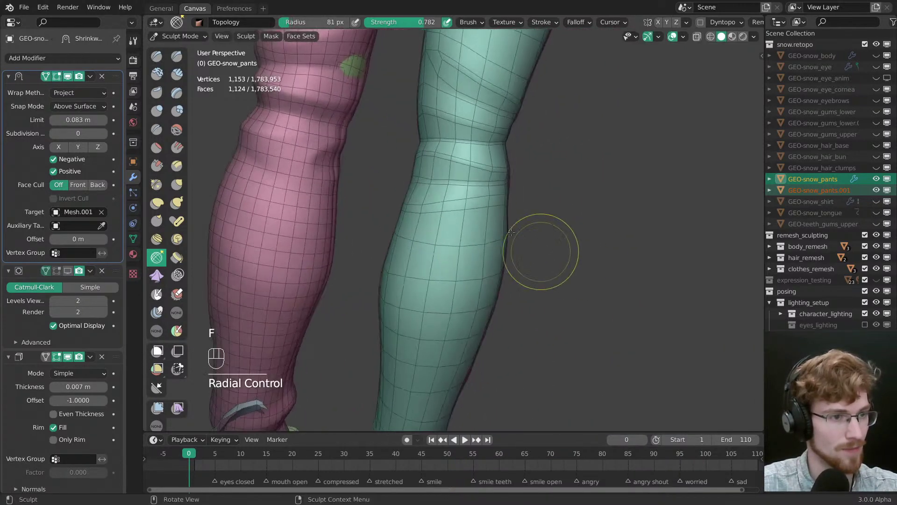
{"action": "middle_click_drag", "start_coordinate": [533, 249], "coordinate": [452, 239]}
{"action": "scroll", "coordinate": [468, 304], "scroll_direction": "up", "scroll_amount": 5}
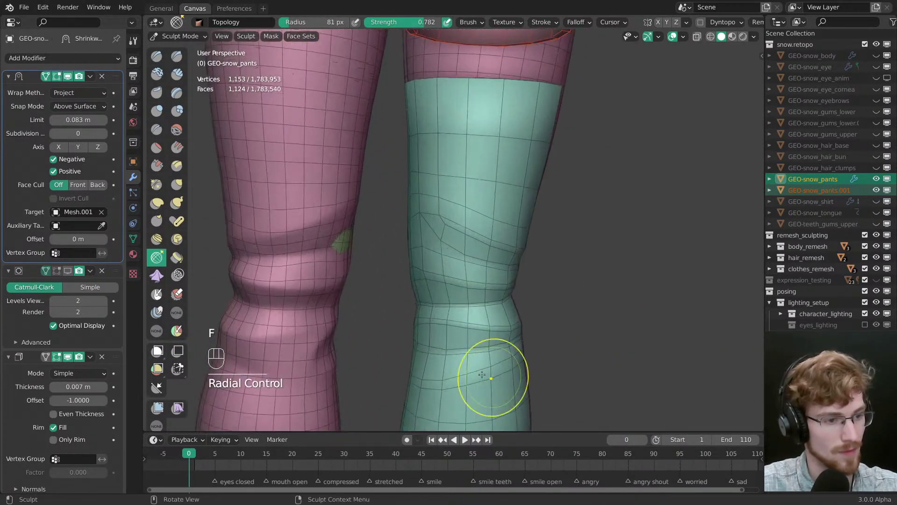
{"action": "key", "text": "f"}
{"action": "left_click", "coordinate": [467, 289]}
{"action": "key", "text": "f"}
{"action": "key", "text": "f"}
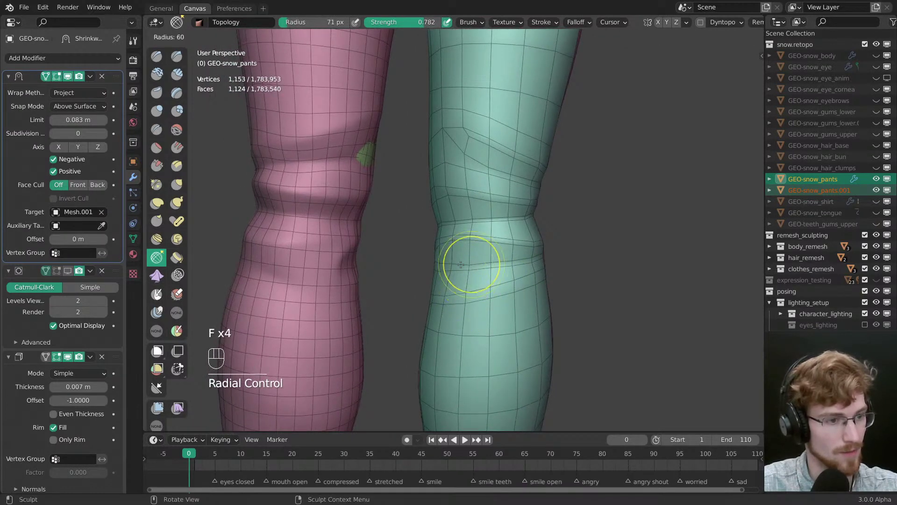
{"action": "left_click", "coordinate": [468, 259]}
{"action": "key", "text": "f"}
{"action": "left_click", "coordinate": [466, 258]}
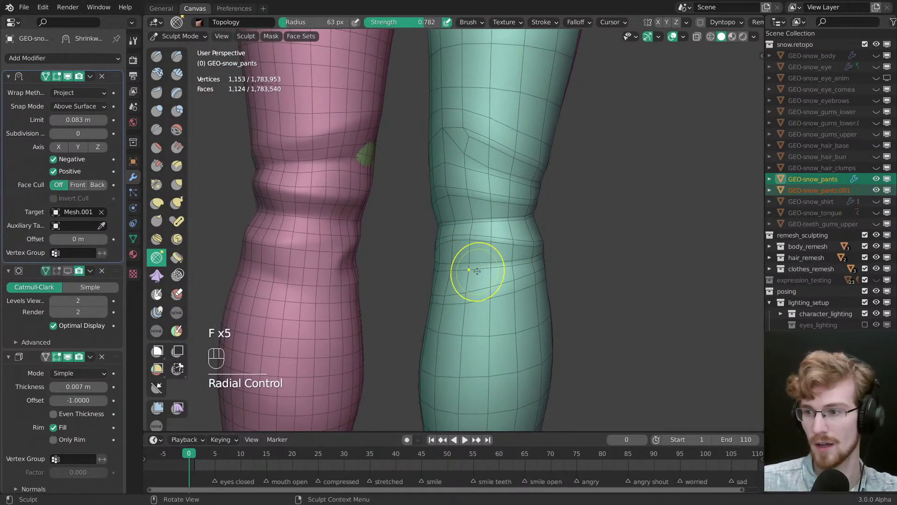
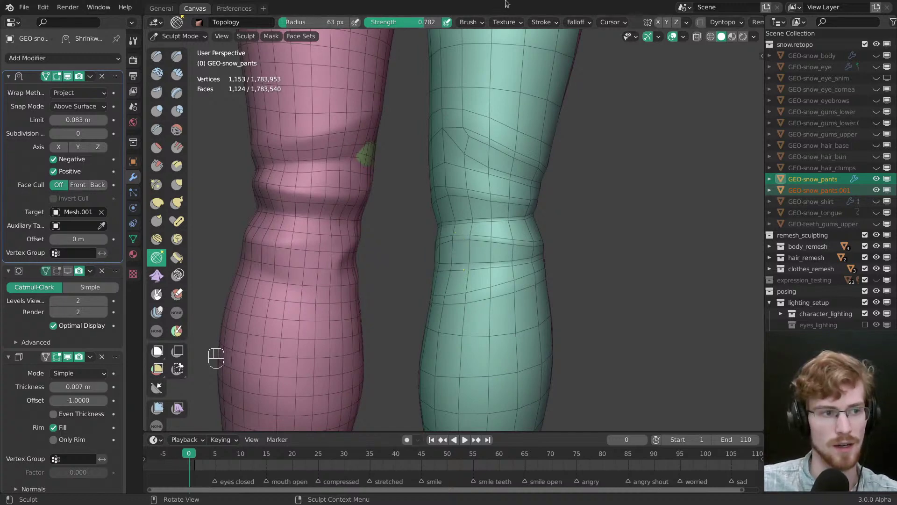
Step: Refine the topology around the front and back of the knee with Topology brush radii of 37, 58 and 68 px
{"action": "middle_click_drag", "start_coordinate": [504, 229], "coordinate": [485, 239]}
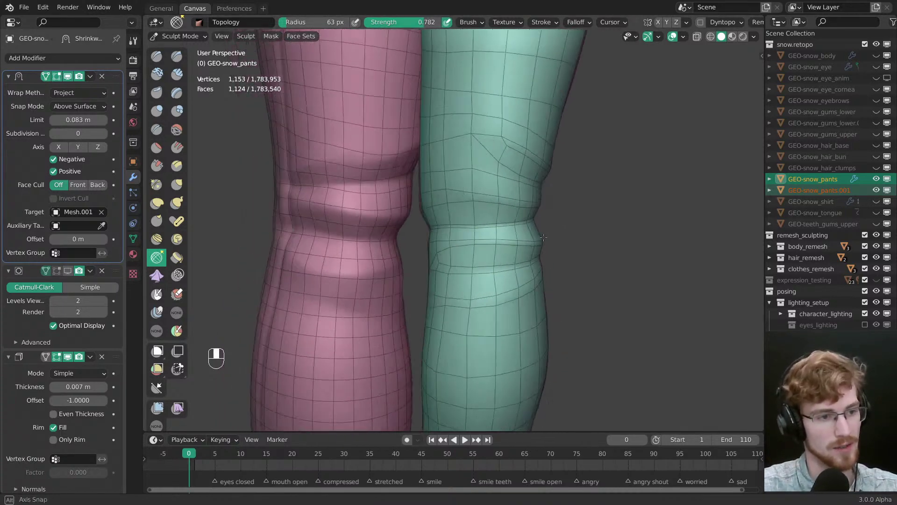
{"action": "key", "text": "f"}
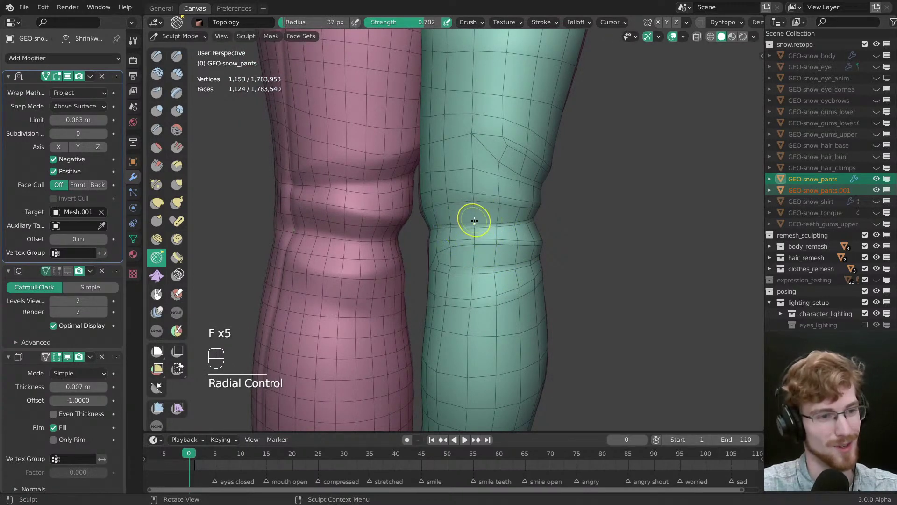
{"action": "middle_click_drag", "start_coordinate": [467, 244], "coordinate": [461, 226]}
{"action": "key", "text": "f"}
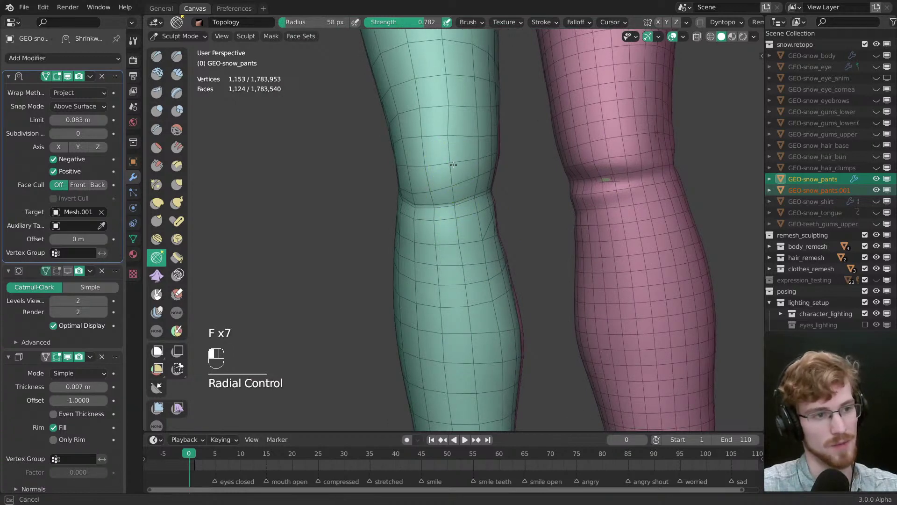
{"action": "key", "text": "f"}
{"action": "mouse_move", "coordinate": [491, 149]}
{"action": "middle_mouse_down"}
{"action": "mouse_move", "coordinate": [461, 139]}
{"action": "mouse_move", "coordinate": [517, 212]}
{"action": "mouse_move", "coordinate": [489, 147]}
{"action": "middle_mouse_up"}
{"action": "key", "text": "f"}
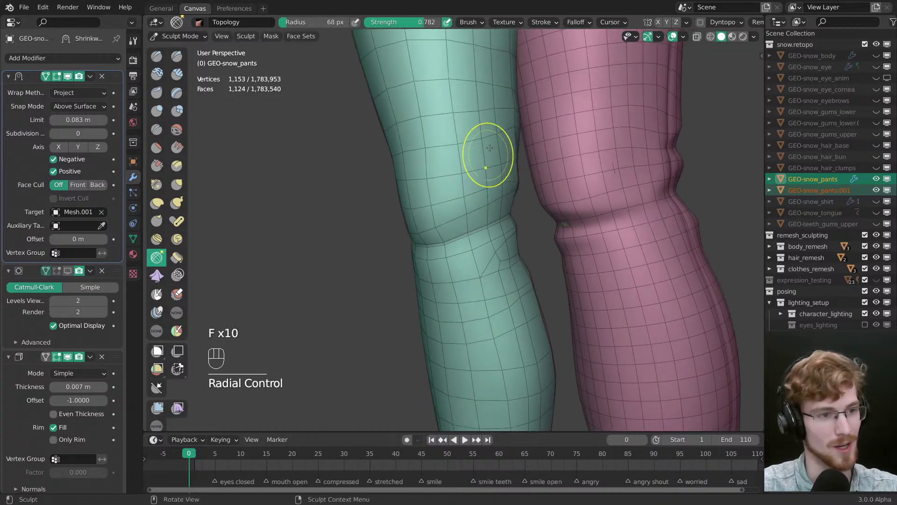
Step: Smooth the rows on the back of the upper calf with Topology brush radii of 105 px and 63 px
{"action": "middle_click_drag", "start_coordinate": [446, 122], "coordinate": [461, 230], "text": "shift"}
{"action": "key", "text": "f"}
{"action": "mouse_move", "coordinate": [510, 290]}
{"action": "middle_mouse_down", "text": "shift"}
{"action": "mouse_move", "coordinate": [474, 283]}
{"action": "mouse_move", "coordinate": [477, 265]}
{"action": "middle_mouse_up", "text": "shift"}
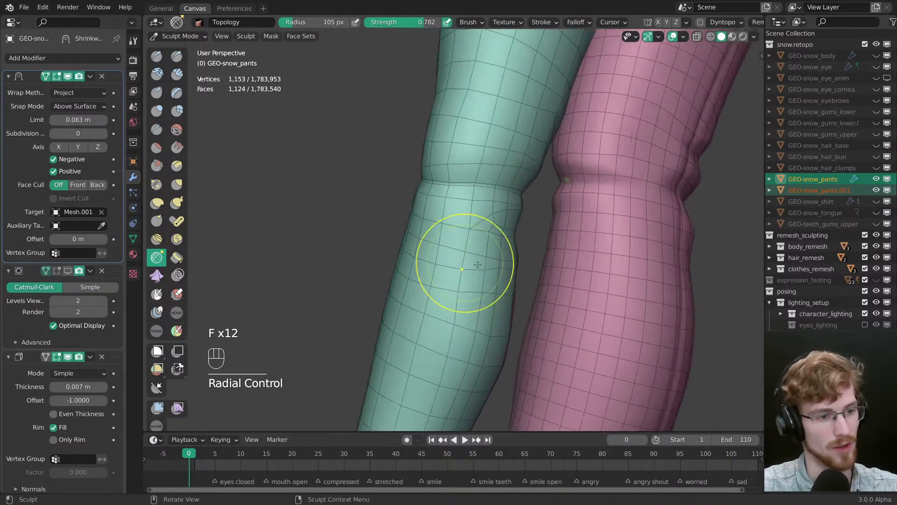
{"action": "key", "text": "f"}
{"action": "left_click", "coordinate": [495, 255]}
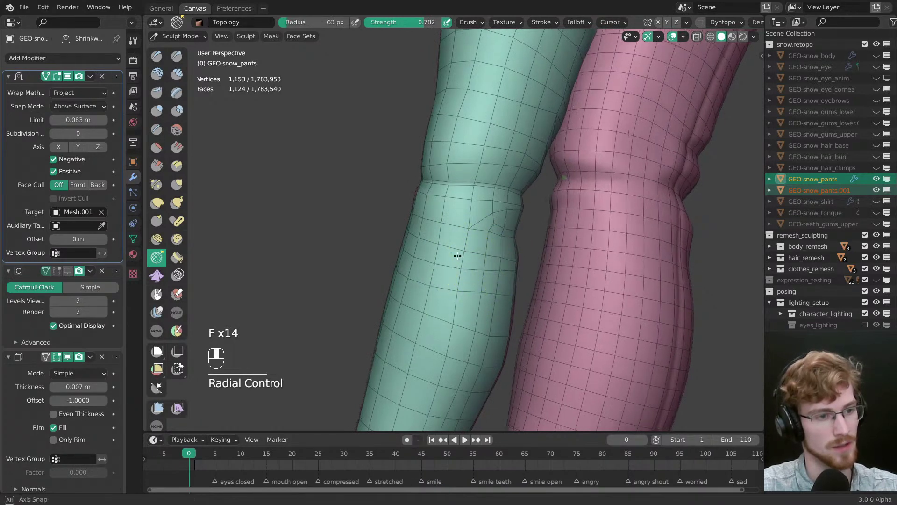
Step: Return to Edit Mode and move the vertices of the row just below the knee folds into a more even line
{"action": "key", "text": "Tab"}
{"action": "key", "text": "shift+z"}
{"action": "mouse_move", "coordinate": [490, 237]}
{"action": "middle_mouse_down"}
{"action": "mouse_move", "coordinate": [497, 280]}
{"action": "mouse_move", "coordinate": [481, 230]}
{"action": "middle_mouse_up"}
{"action": "key", "text": "w"}
{"action": "key", "text": "alt+a"}
{"action": "left_click_drag", "start_coordinate": [481, 230], "coordinate": [495, 213]}
{"action": "middle_click_drag", "start_coordinate": [495, 213], "coordinate": [455, 223]}
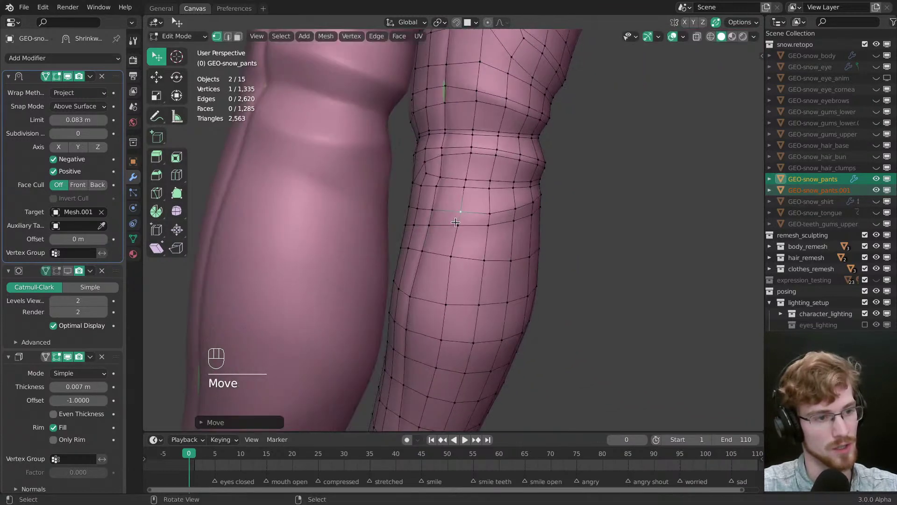
{"action": "left_click_drag", "start_coordinate": [481, 212], "coordinate": [489, 217]}
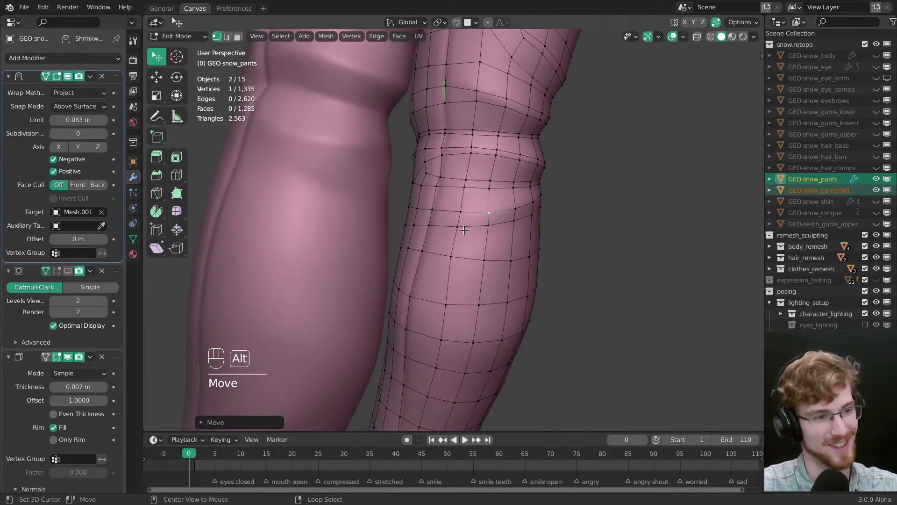
{"action": "key", "text": "alt+a"}
{"action": "mouse_move", "coordinate": [464, 230]}
{"action": "middle_mouse_down"}
{"action": "mouse_move", "coordinate": [468, 278]}
{"action": "mouse_move", "coordinate": [389, 263]}
{"action": "mouse_move", "coordinate": [458, 260]}
{"action": "mouse_move", "coordinate": [449, 249]}
{"action": "middle_mouse_up"}
{"action": "left_click", "coordinate": [467, 276]}
{"action": "key", "text": "alt+a"}
Step: Switch back to Sculpt Mode and smooth the lower calf topology with Topology brush radii of 98 px and 84 px
{"action": "key", "text": "Tab"}
{"action": "key", "text": "f"}
{"action": "key", "text": "shift+z"}
{"action": "key", "text": "f"}
{"action": "left_click", "coordinate": [445, 356]}
{"action": "middle_click_drag", "start_coordinate": [444, 318], "coordinate": [434, 332]}
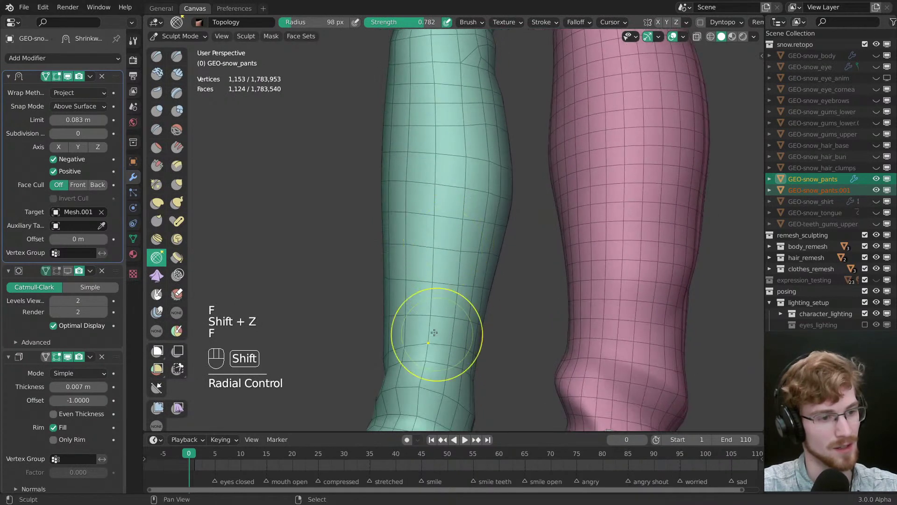
{"action": "middle_click_drag", "start_coordinate": [444, 279], "coordinate": [425, 321]}
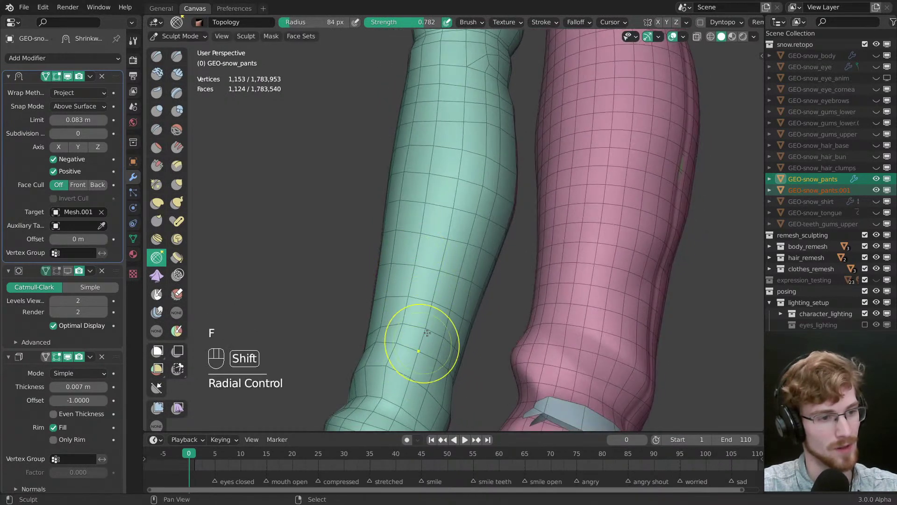
Step: Smooth the upper calf with Topology brush radii of 110 px and 69 px, and return the pants to Edit Mode
{"action": "key", "text": "f"}
{"action": "left_click", "coordinate": [433, 224]}
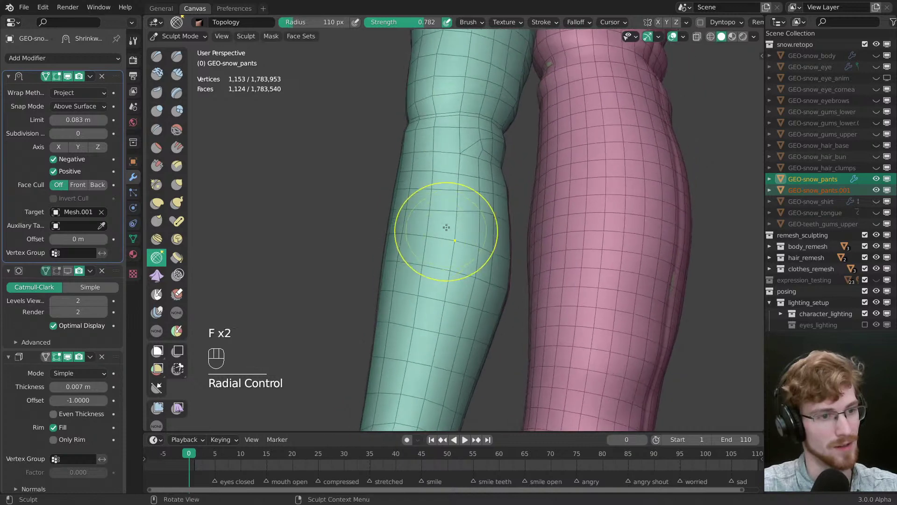
{"action": "middle_click_drag", "start_coordinate": [433, 224], "coordinate": [439, 229]}
{"action": "key", "text": "f"}
{"action": "left_click", "coordinate": [443, 232]}
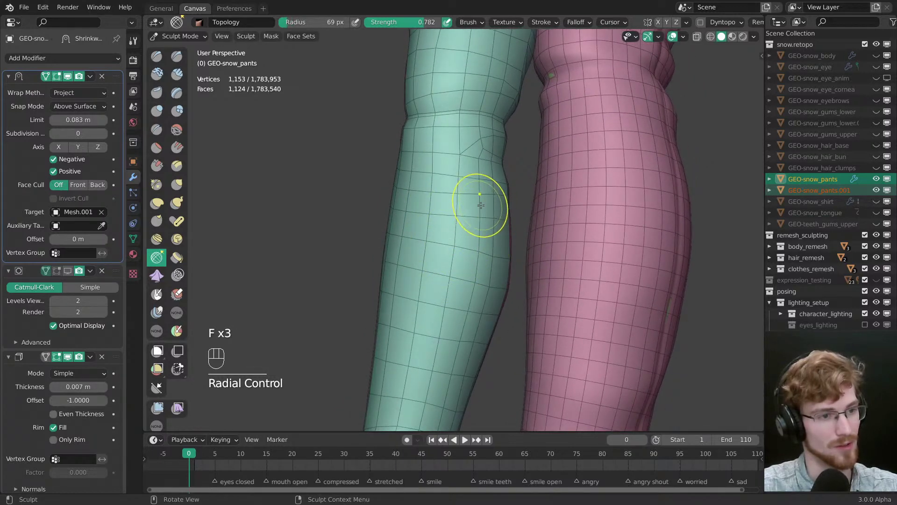
{"action": "middle_click_drag", "start_coordinate": [480, 205], "coordinate": [499, 210]}
{"action": "mouse_move", "coordinate": [441, 166]}
{"action": "middle_mouse_down", "text": "shift"}
{"action": "mouse_move", "coordinate": [473, 251]}
{"action": "mouse_move", "coordinate": [439, 239]}
{"action": "middle_mouse_up", "text": "shift"}
{"action": "key", "text": "Tab"}
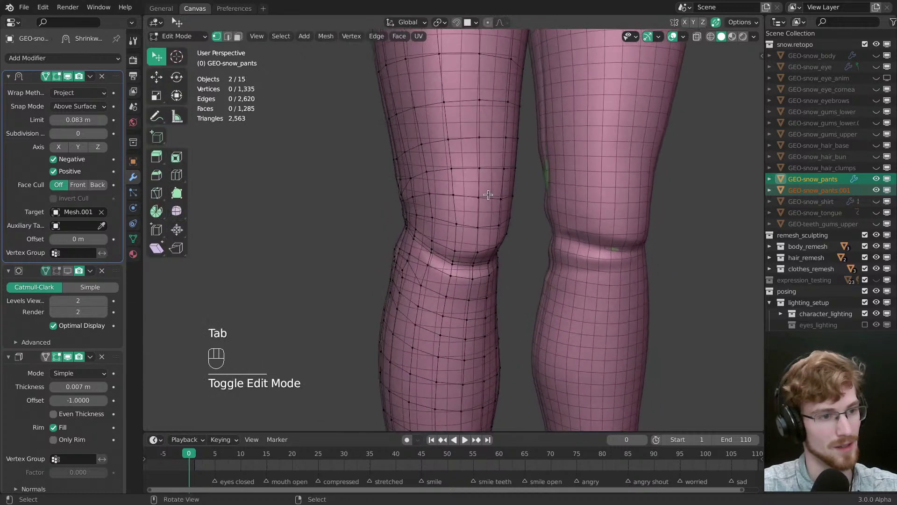
Step: Smooth the rows around the knee in Sculpt Mode with Topology brush radii of 89 px and 91 px, and hide the wireframe
{"action": "key", "text": "Tab"}
{"action": "key", "text": "f"}
{"action": "left_click", "coordinate": [467, 203]}
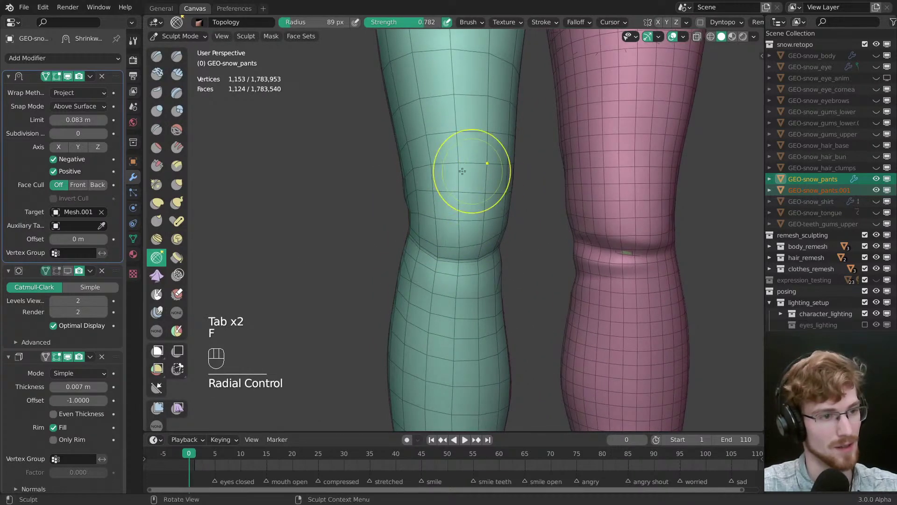
{"action": "key", "text": "f"}
{"action": "left_click", "coordinate": [437, 140]}
{"action": "middle_click_drag", "start_coordinate": [439, 154], "coordinate": [443, 174]}
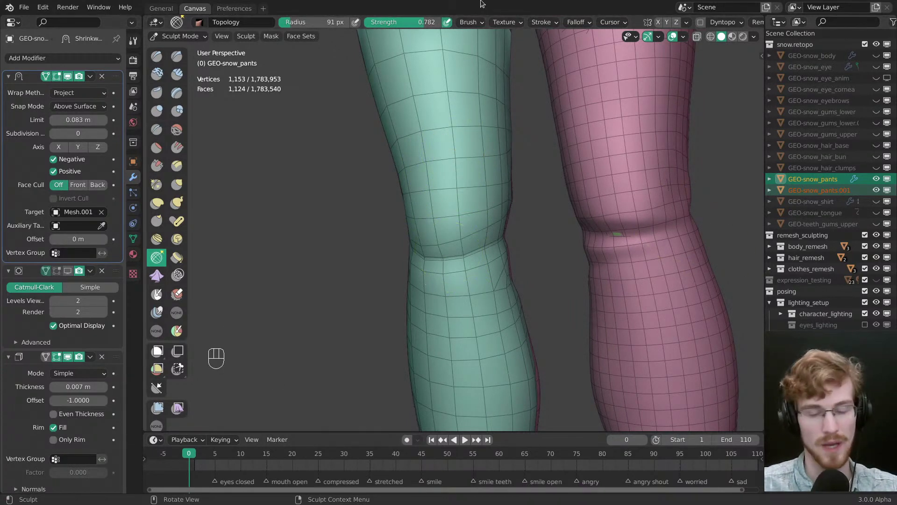
{"action": "scroll", "coordinate": [392, 250], "scroll_direction": "down", "scroll_amount": 5}
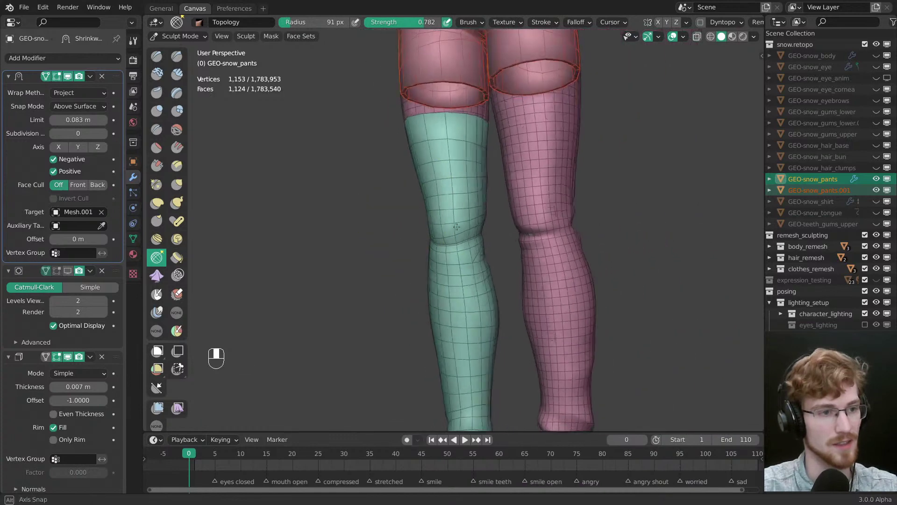
{"action": "scroll", "coordinate": [425, 238], "scroll_direction": "up", "scroll_amount": 4}
{"action": "key", "text": "shift+z"}
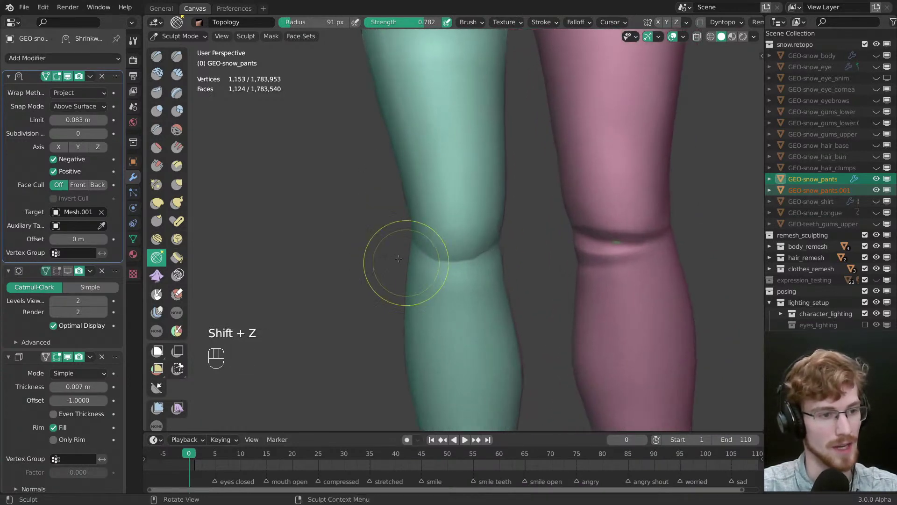
Step: Return to Edit Mode and nudge a vertex in the row above the deep fold at the back of the knee
{"action": "key", "text": "Tab"}
{"action": "key", "text": "alt+a"}
{"action": "middle_click_drag", "start_coordinate": [566, 219], "coordinate": [441, 209]}
{"action": "left_click_drag", "start_coordinate": [461, 204], "coordinate": [461, 207]}
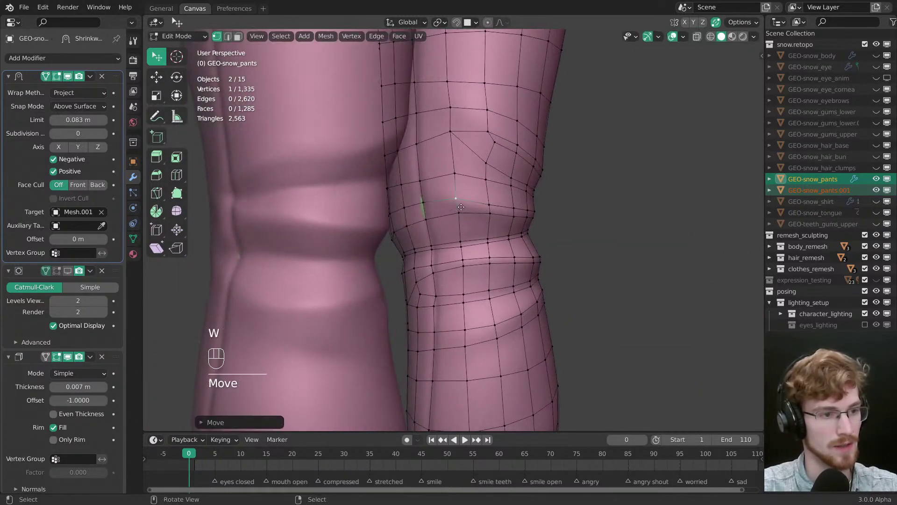
Step: Slide part of the row above the knee crease downward and adjust the neighbouring vertex on the inner side of the knee
{"action": "middle_click_drag", "start_coordinate": [426, 200], "coordinate": [491, 196]}
{"action": "left_click", "coordinate": [492, 196]}
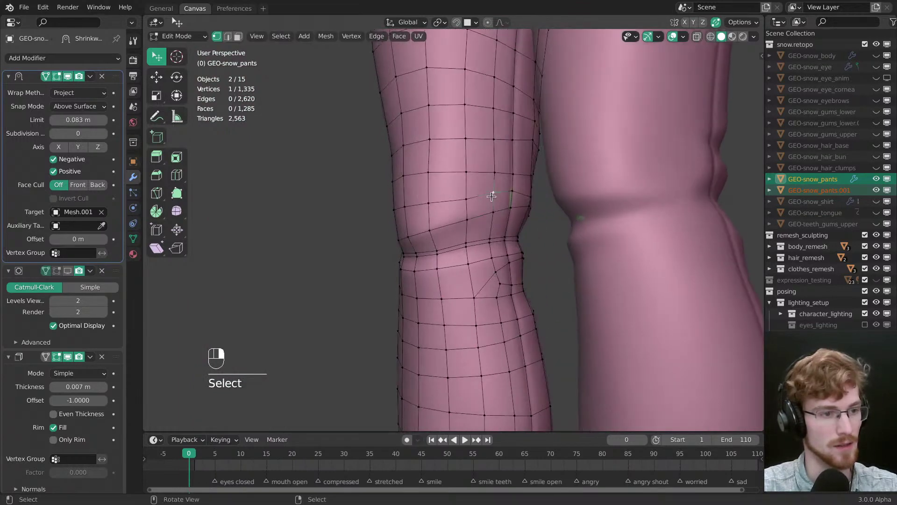
{"action": "right_click", "coordinate": [433, 205], "text": "ctrl"}
{"action": "key", "text": "g"}
{"action": "key", "text": "g"}
{"action": "left_click_drag", "start_coordinate": [469, 238], "coordinate": [471, 255]}
{"action": "key", "text": "alt+a"}
{"action": "key", "text": "w"}
{"action": "left_click_drag", "start_coordinate": [513, 191], "coordinate": [513, 194]}
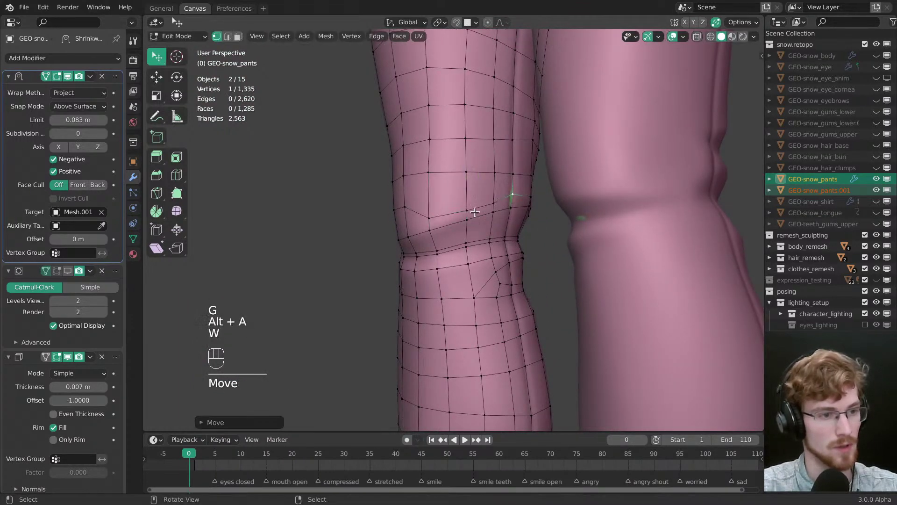
Step: Select the four-vertex stretch of the row above the knee crease and move it closer to the crease
{"action": "middle_click_drag", "start_coordinate": [453, 213], "coordinate": [547, 221]}
{"action": "right_click", "coordinate": [470, 206]}
{"action": "right_click", "coordinate": [418, 214], "text": "ctrl"}
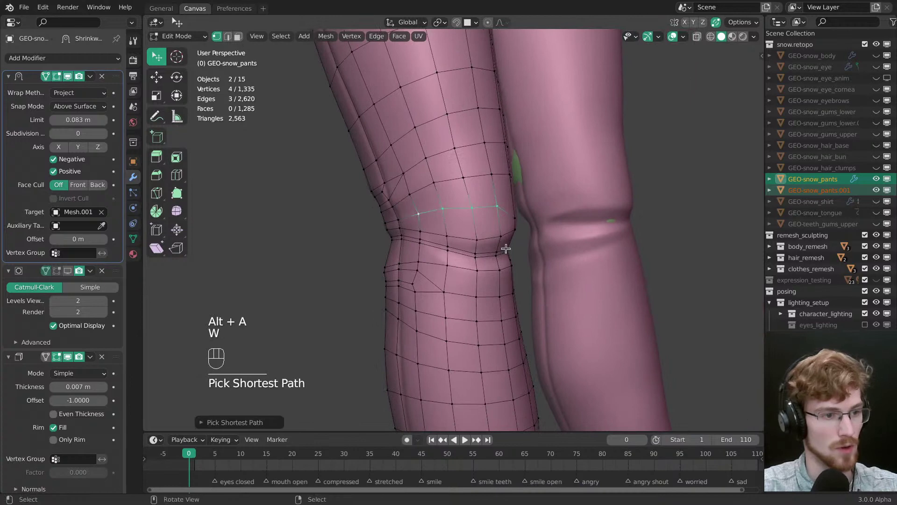
{"action": "key", "text": "g"}
{"action": "left_click", "coordinate": [472, 255]}
{"action": "key", "text": "alt+a"}
Step: Nudge individual vertices around the side of the knee so the rows run smoothly into the folds
{"action": "middle_click_drag", "start_coordinate": [471, 255], "coordinate": [430, 225]}
{"action": "key", "text": "w"}
{"action": "left_click_drag", "start_coordinate": [426, 223], "coordinate": [428, 224]}
{"action": "middle_click_drag", "start_coordinate": [428, 224], "coordinate": [475, 221]}
{"action": "key", "text": "alt+a"}
{"action": "left_click_drag", "start_coordinate": [475, 222], "coordinate": [412, 223]}
{"action": "key", "text": "Tab"}
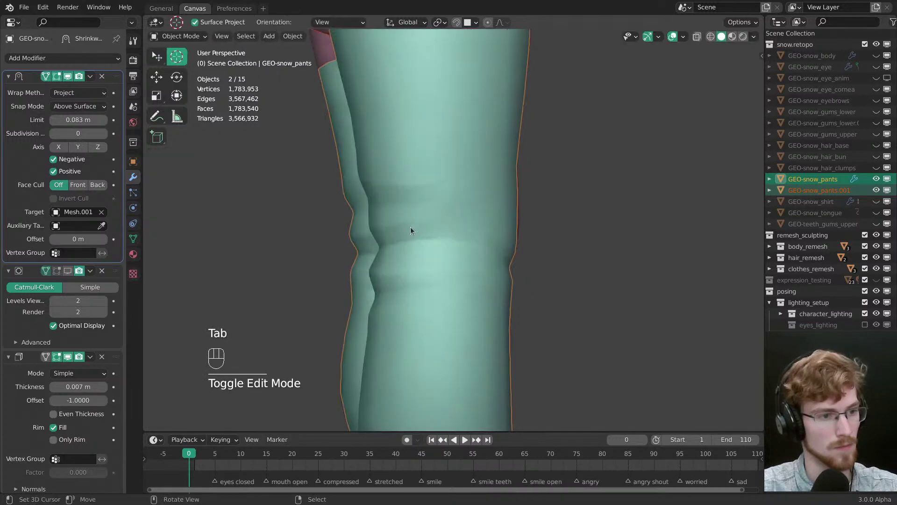
{"action": "key", "text": "Tab"}
{"action": "left_click_drag", "start_coordinate": [411, 223], "coordinate": [396, 223]}
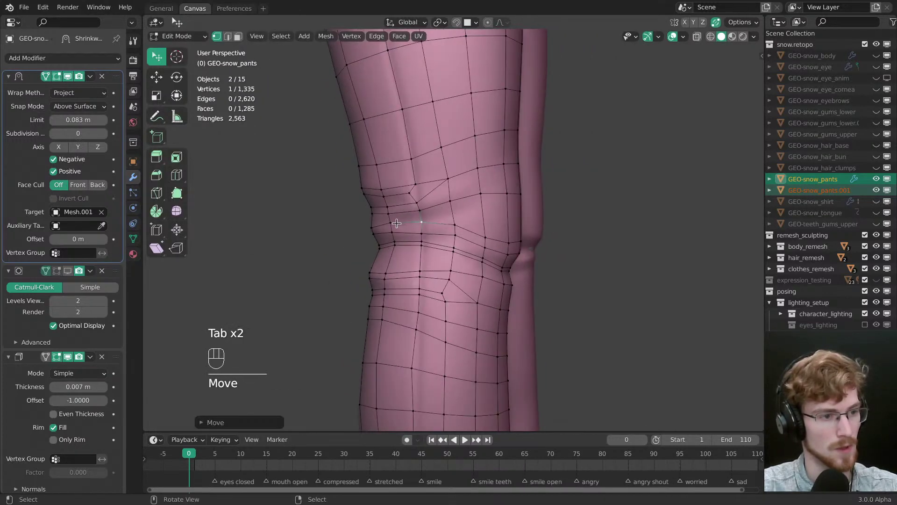
Step: Move the vertices of the lengthwise edge line on the side of the calf into a more even line
{"action": "key", "text": "alt+a"}
{"action": "scroll", "coordinate": [436, 276], "scroll_direction": "down", "scroll_amount": 4}
{"action": "middle_click_drag", "start_coordinate": [436, 276], "coordinate": [406, 247]}
{"action": "scroll", "coordinate": [406, 247], "scroll_direction": "up", "scroll_amount": 3}
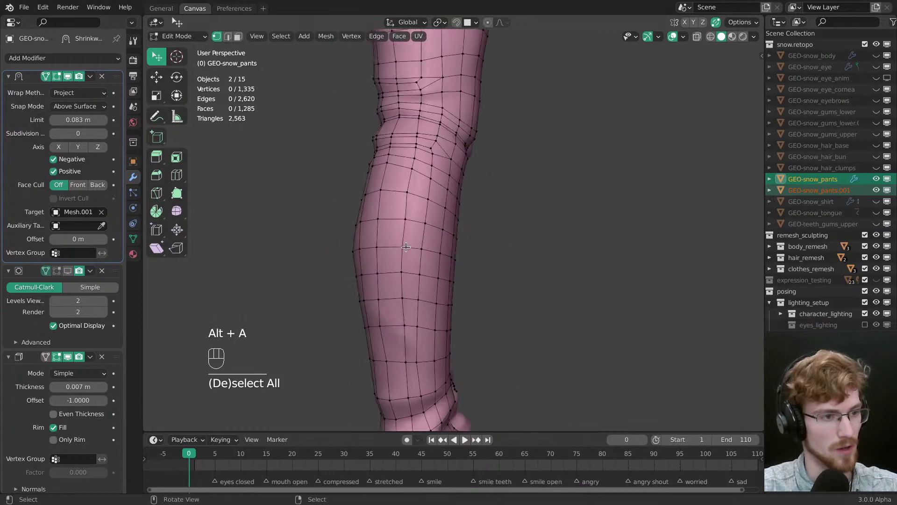
{"action": "right_click", "coordinate": [408, 190], "text": "ctrl"}
{"action": "key", "text": "g"}
{"action": "left_click_drag", "start_coordinate": [414, 201], "coordinate": [410, 194]}
{"action": "key", "text": "alt+a"}
{"action": "key", "text": "w"}
{"action": "left_click_drag", "start_coordinate": [402, 273], "coordinate": [403, 286]}
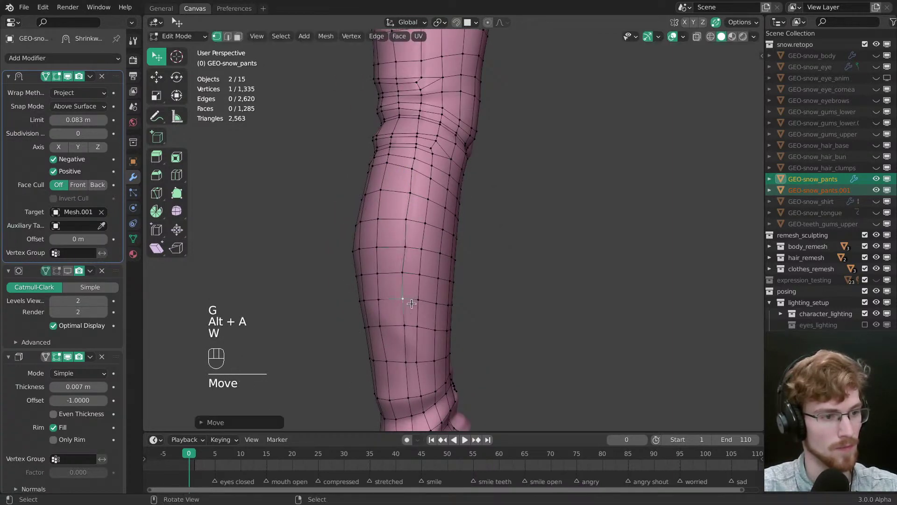
Step: Adjust a vertex on the outer lower calf and add one loop cut around the leg above the ankle folds
{"action": "scroll", "coordinate": [411, 303], "scroll_direction": "down", "scroll_amount": 3}
{"action": "key", "text": "alt+a"}
{"action": "middle_click_drag", "start_coordinate": [411, 303], "coordinate": [498, 269]}
{"action": "middle_click", "coordinate": [507, 234], "text": "alt"}
{"action": "middle_click_drag", "start_coordinate": [498, 269], "coordinate": [468, 213]}
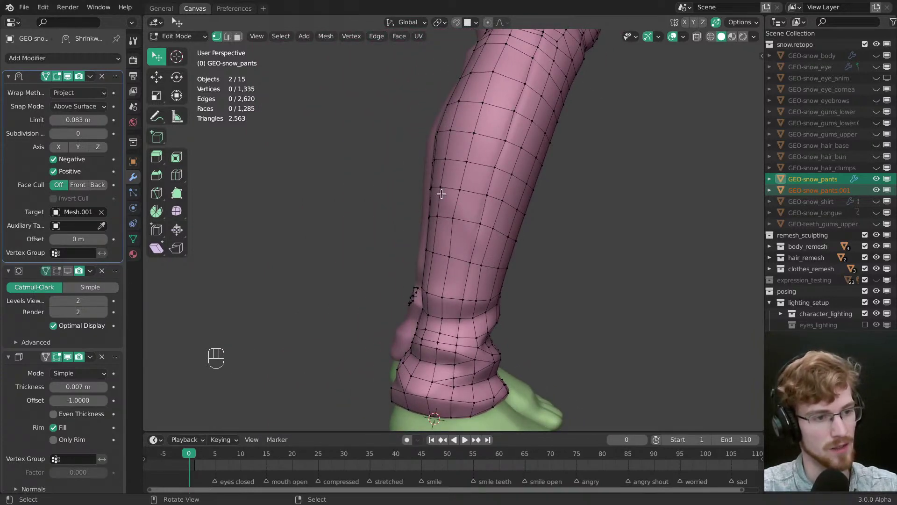
{"action": "middle_click_drag", "start_coordinate": [471, 254], "coordinate": [395, 126]}
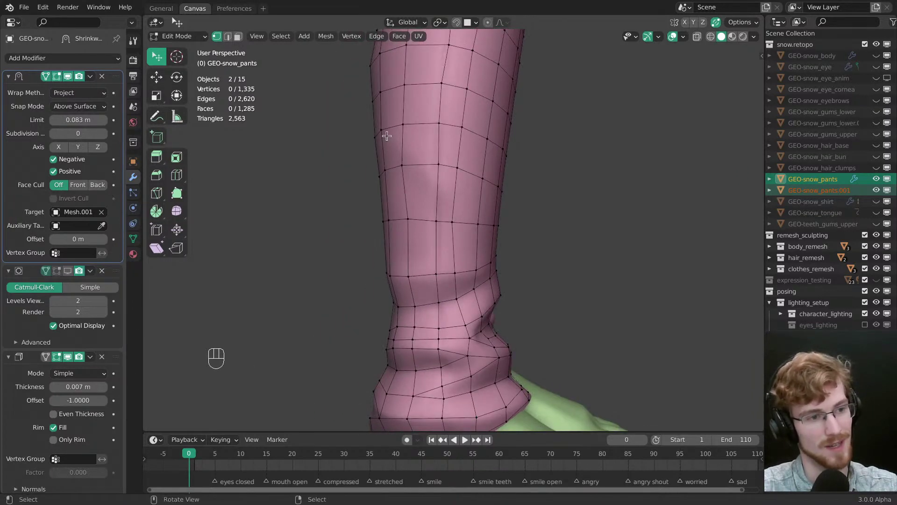
{"action": "scroll", "coordinate": [445, 210], "scroll_direction": "down", "scroll_amount": 2}
{"action": "key", "text": "w"}
{"action": "left_click_drag", "start_coordinate": [441, 182], "coordinate": [455, 186]}
{"action": "key", "text": "ctrl+r"}
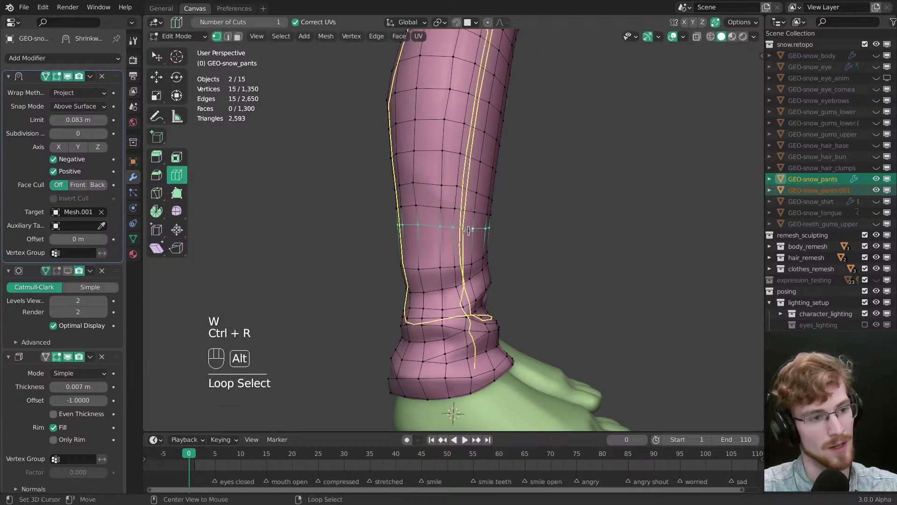
{"action": "left_click", "coordinate": [486, 247]}
{"action": "left_click", "coordinate": [487, 260]}
Step: Edge-slide the loops above the new cut to space the lower calf rows more evenly
{"action": "right_click", "coordinate": [468, 189], "text": "alt"}
{"action": "key", "text": "g"}
{"action": "key", "text": "g"}
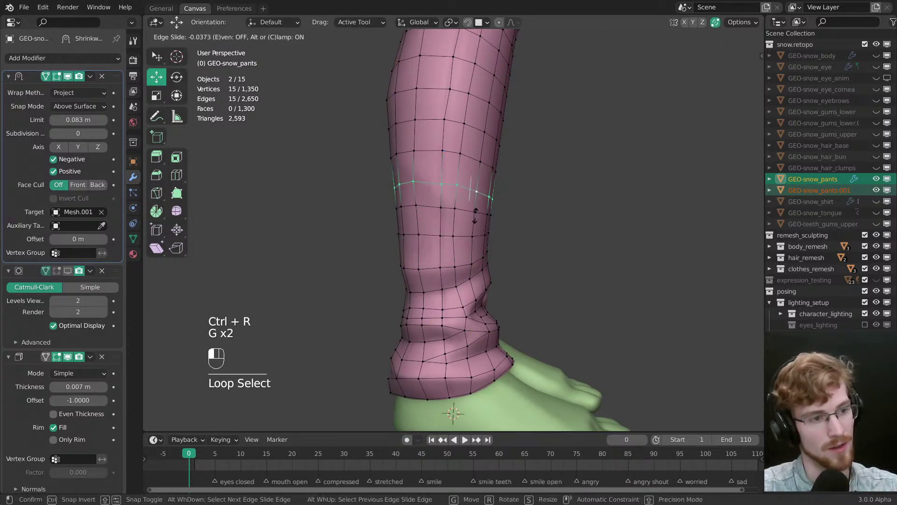
{"action": "left_click", "coordinate": [474, 210]}
{"action": "right_click", "coordinate": [469, 158], "text": "alt"}
{"action": "key", "text": "alt+a"}
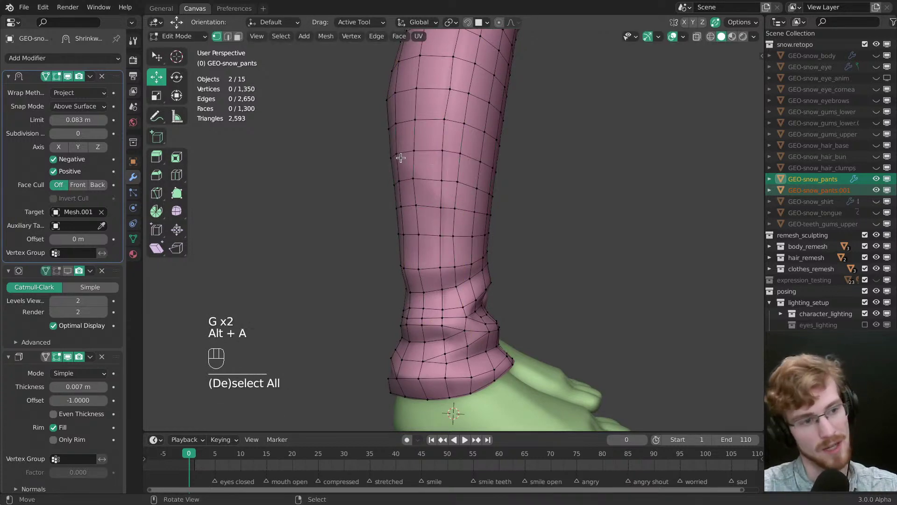
Step: Nudge a single vertex on the outer side of the lower calf into line with its row
{"action": "middle_click_drag", "start_coordinate": [404, 166], "coordinate": [408, 157]}
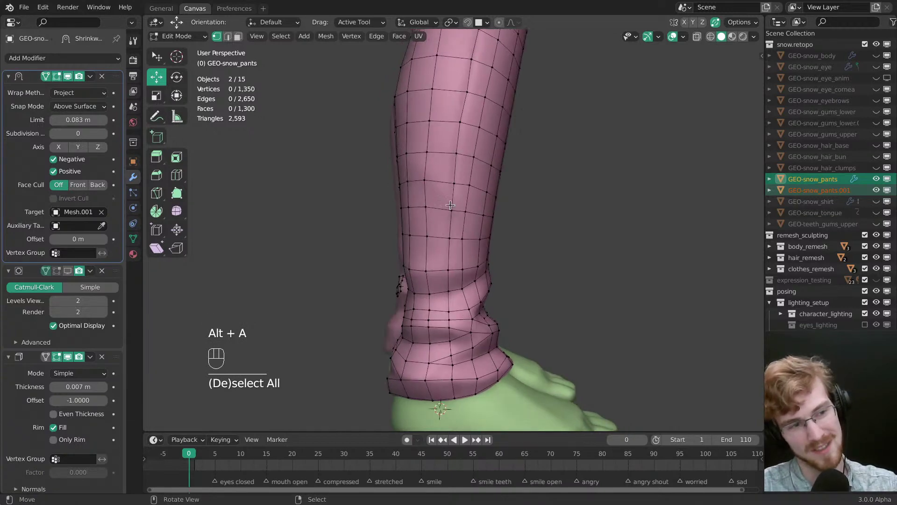
{"action": "key", "text": "w"}
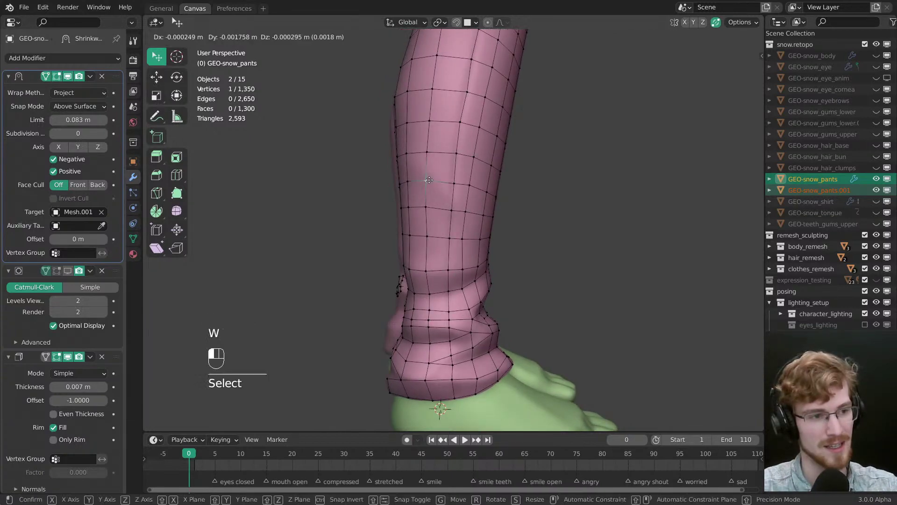
{"action": "key", "text": "alt+a"}
Step: Adjust the vertices of the rows just above the ankle folds on the inner side of the leg
{"action": "middle_click_drag", "start_coordinate": [433, 186], "coordinate": [389, 261]}
{"action": "scroll", "coordinate": [388, 261], "scroll_direction": "up", "scroll_amount": 5}
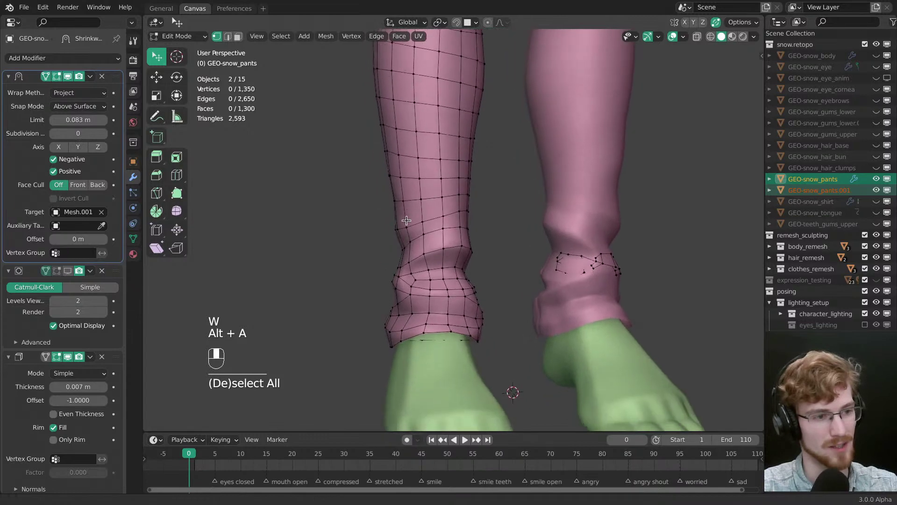
{"action": "key", "text": "alt+a"}
{"action": "left_click", "coordinate": [459, 208]}
{"action": "middle_click_drag", "start_coordinate": [460, 208], "coordinate": [563, 219]}
{"action": "left_click", "coordinate": [459, 215], "text": "ctrl"}
{"action": "key", "text": "alt+a"}
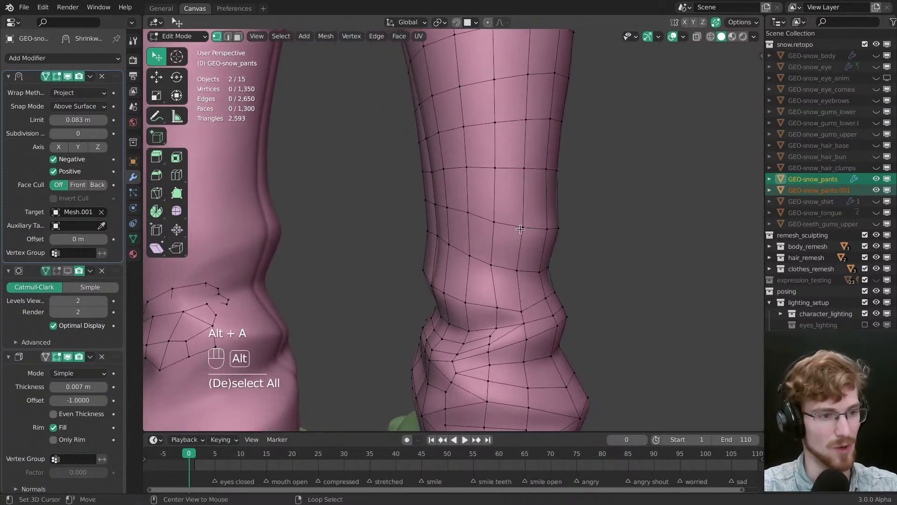
{"action": "key", "text": "w"}
{"action": "left_click_drag", "start_coordinate": [471, 220], "coordinate": [472, 232]}
Step: Select partial sections of the two rows above the ankle folds around the back of the leg and bevel them with one segment
{"action": "middle_click_drag", "start_coordinate": [472, 233], "coordinate": [391, 252]}
{"action": "key", "text": "alt+a"}
{"action": "left_click", "coordinate": [390, 251]}
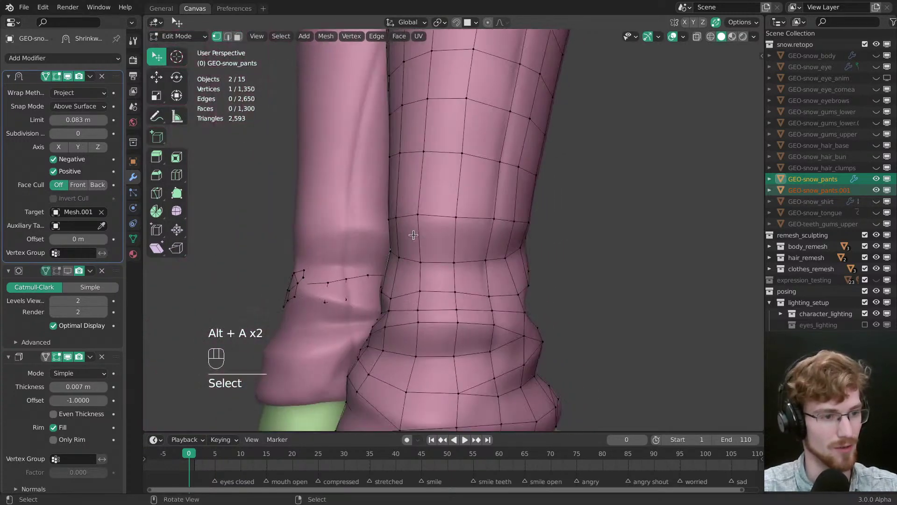
{"action": "left_click", "coordinate": [485, 260], "text": "ctrl"}
{"action": "middle_click_drag", "start_coordinate": [560, 258], "coordinate": [438, 254]}
{"action": "key", "text": "2"}
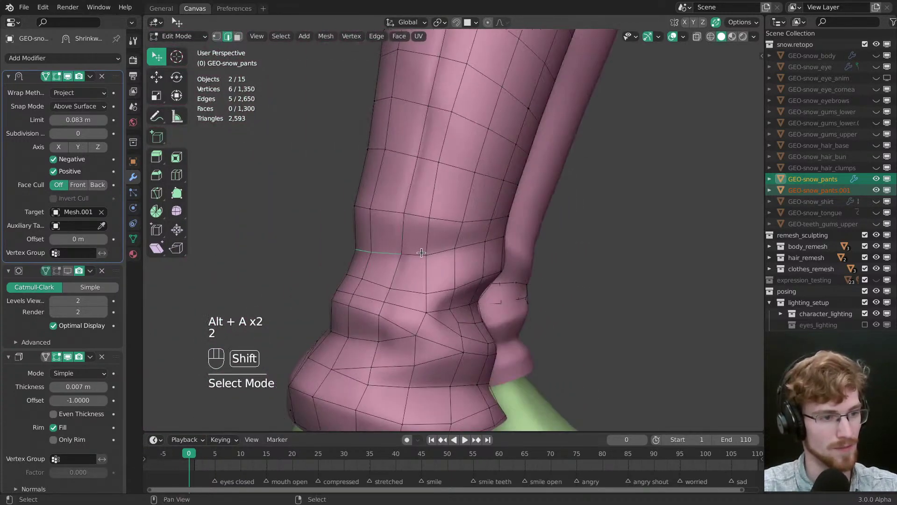
{"action": "middle_click_drag", "start_coordinate": [493, 241], "coordinate": [519, 262]}
{"action": "left_click", "coordinate": [446, 245], "text": "shift"}
{"action": "left_click", "coordinate": [450, 234], "text": "shift"}
{"action": "left_click", "coordinate": [467, 219], "text": "ctrl"}
{"action": "left_click", "coordinate": [501, 226], "text": "ctrl"}
{"action": "left_click", "coordinate": [519, 261], "text": "shift"}
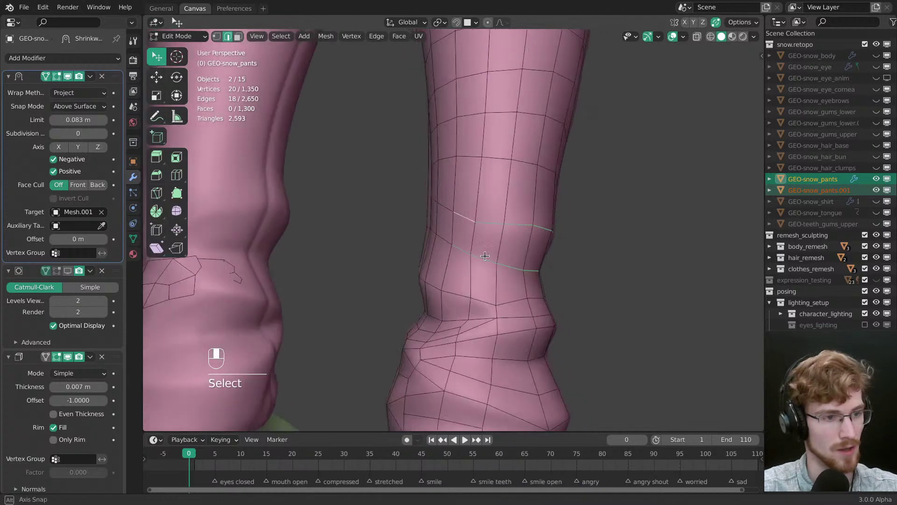
{"action": "key", "text": "ctrl+b"}
{"action": "left_click", "coordinate": [532, 279]}
{"action": "key", "text": "alt+a"}
{"action": "key", "text": "1"}
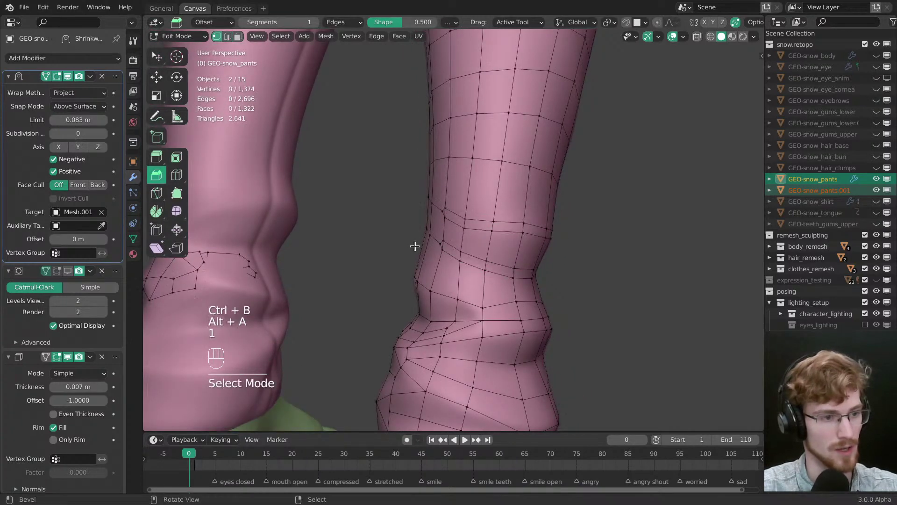
Step: Merge the split end vertices of both beveled rows on the inner side of the leg and slide the upper end into place
{"action": "middle_click_drag", "start_coordinate": [414, 246], "coordinate": [494, 245]}
{"action": "key", "text": "w"}
{"action": "left_click_drag", "start_coordinate": [495, 244], "coordinate": [474, 238]}
{"action": "key", "text": "g"}
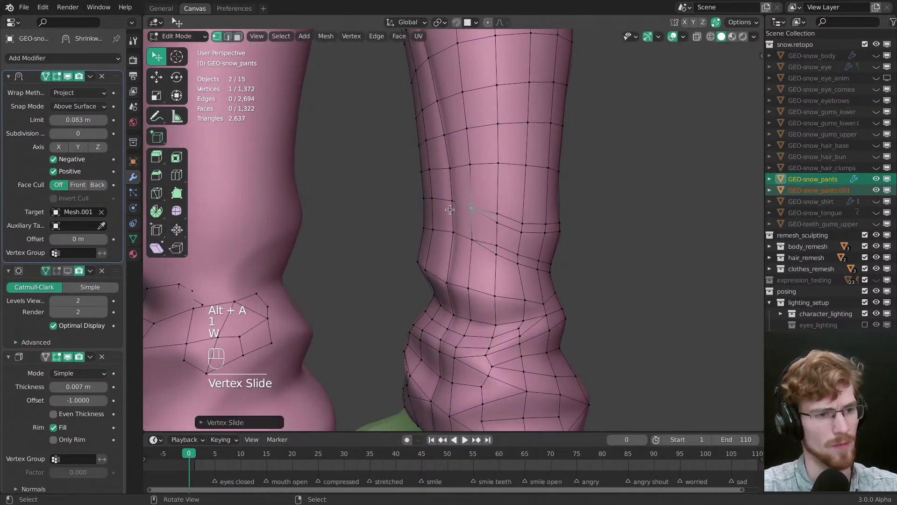
{"action": "key", "text": "alt+a"}
Step: Merge the split end vertices of both beveled rows on the outer side of the leg
{"action": "middle_click_drag", "start_coordinate": [601, 257], "coordinate": [380, 253]}
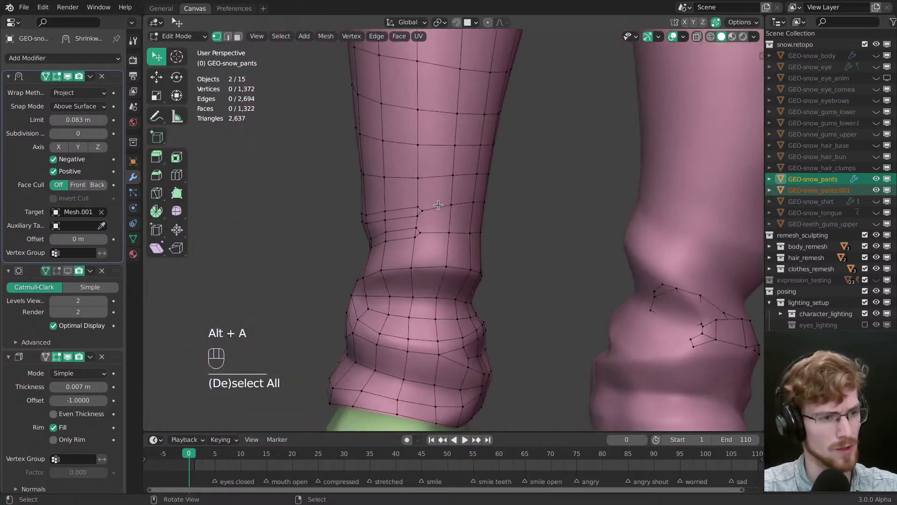
{"action": "left_click_drag", "start_coordinate": [438, 206], "coordinate": [485, 238]}
{"action": "key", "text": "alt+a"}
Step: Connect the upper beveled row's outer end diagonally to the lower row and dissolve the leftover edges there
{"action": "middle_click_drag", "start_coordinate": [470, 237], "coordinate": [440, 233]}
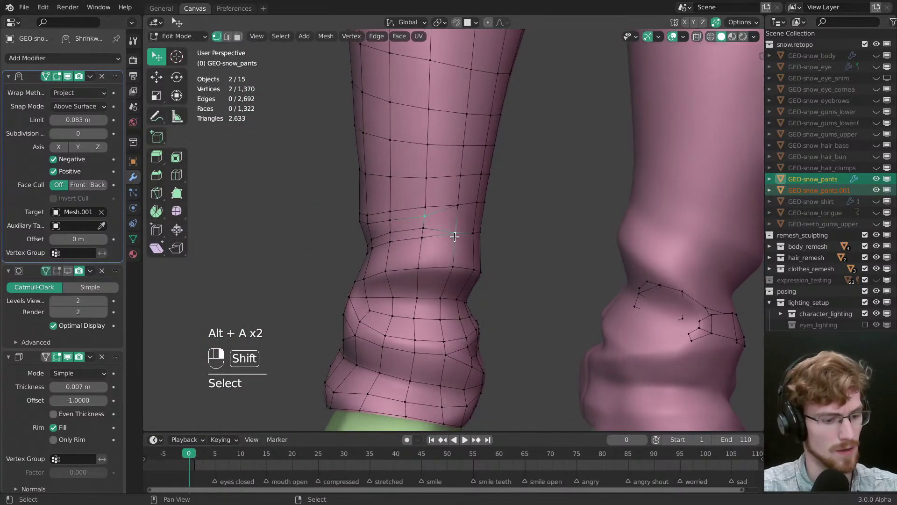
{"action": "key", "text": "x"}
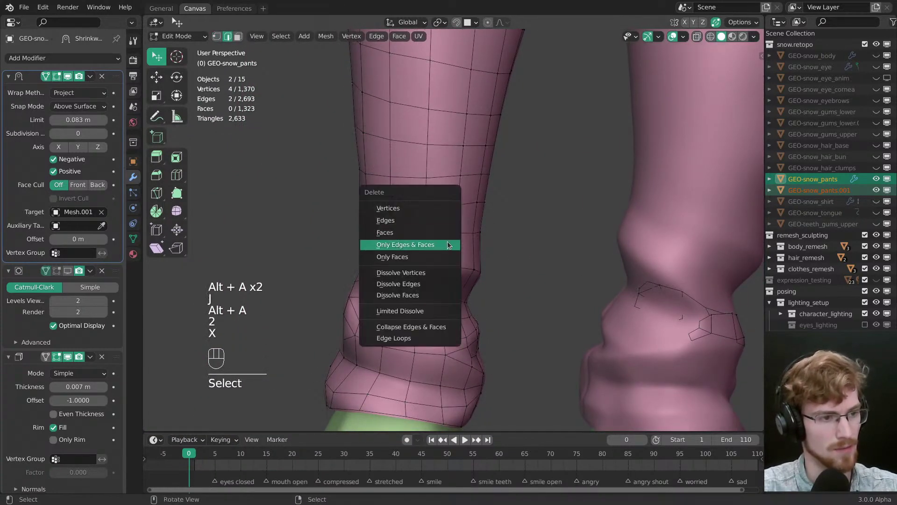
{"action": "key", "text": "ctrl+x"}
{"action": "key", "text": "alt+a"}
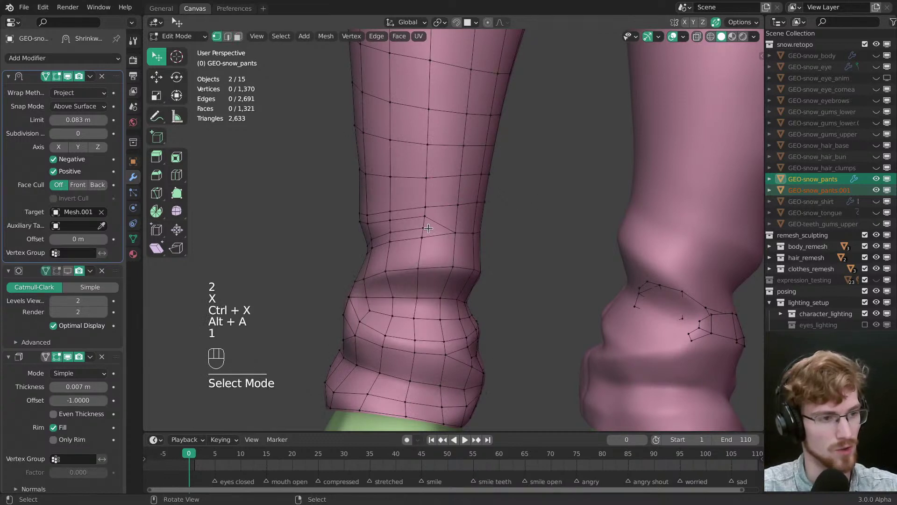
Step: Connect the beveled rows' ends diagonally on the inner side of the leg and dissolve the leftover edge
{"action": "middle_click_drag", "start_coordinate": [416, 224], "coordinate": [505, 217]}
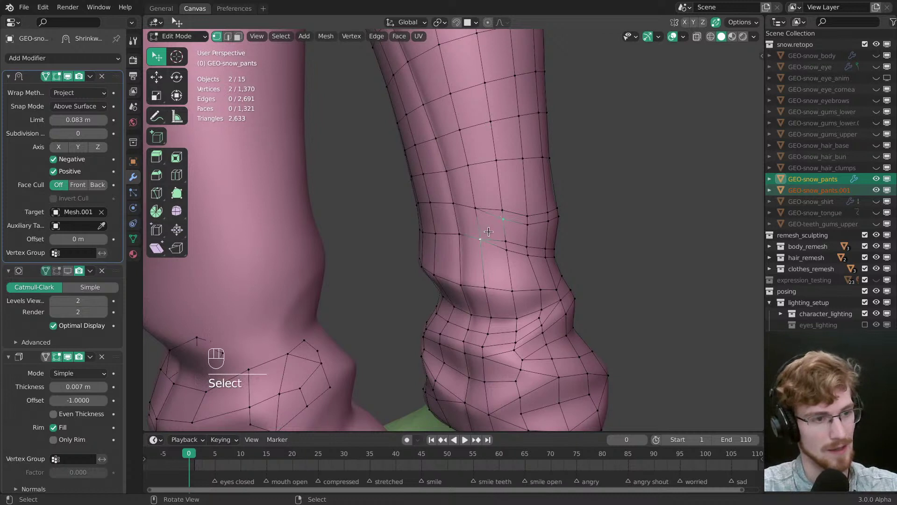
{"action": "key", "text": "ctrl+x"}
{"action": "key", "text": "alt+a"}
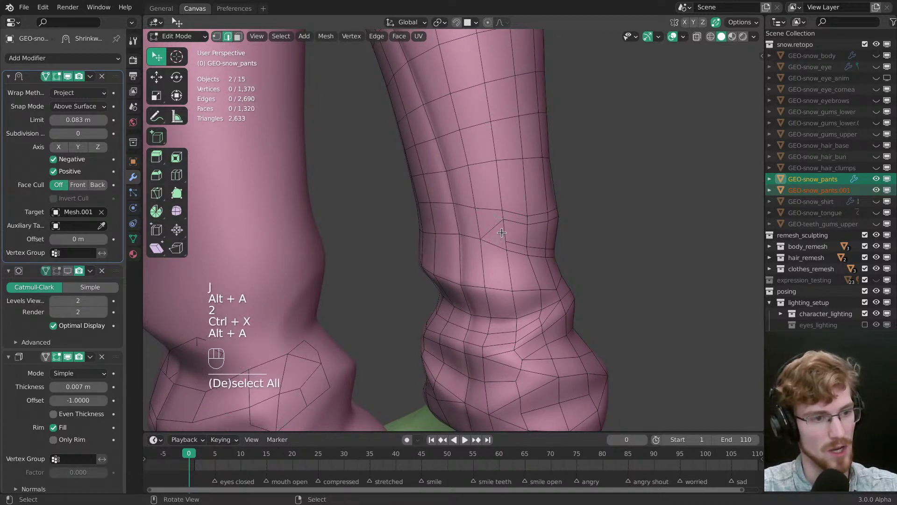
Step: Move the vertex above the inner row ending into place and check the face loop running through the new topology
{"action": "left_click", "coordinate": [502, 221]}
{"action": "key", "text": "ctrl+r"}
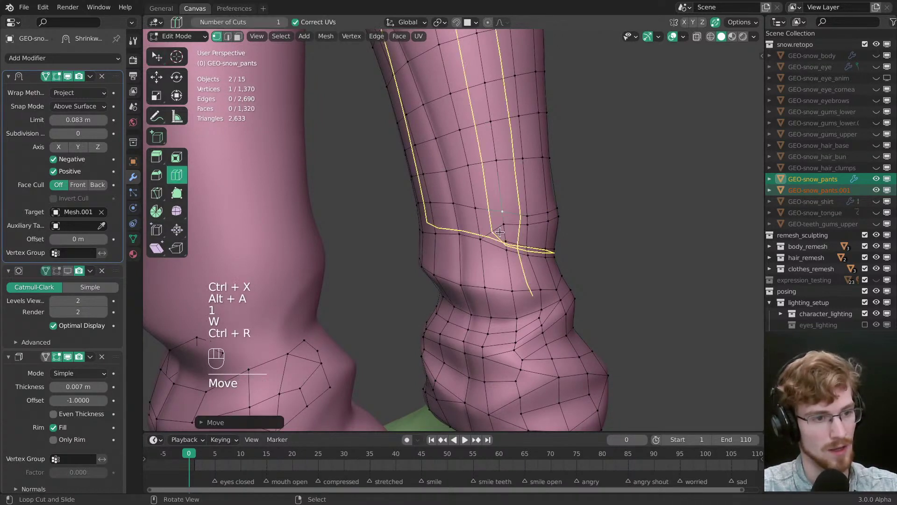
{"action": "key", "text": "Escape"}
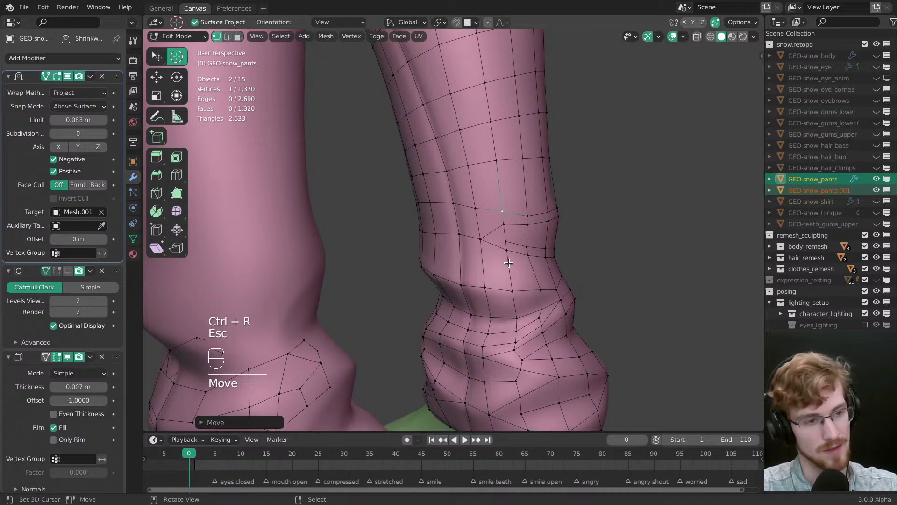
{"action": "key", "text": "3"}
{"action": "left_click", "coordinate": [505, 261], "text": "alt"}
{"action": "middle_click_drag", "start_coordinate": [505, 261], "coordinate": [530, 245]}
{"action": "key", "text": "alt+a"}
{"action": "key", "text": "1"}
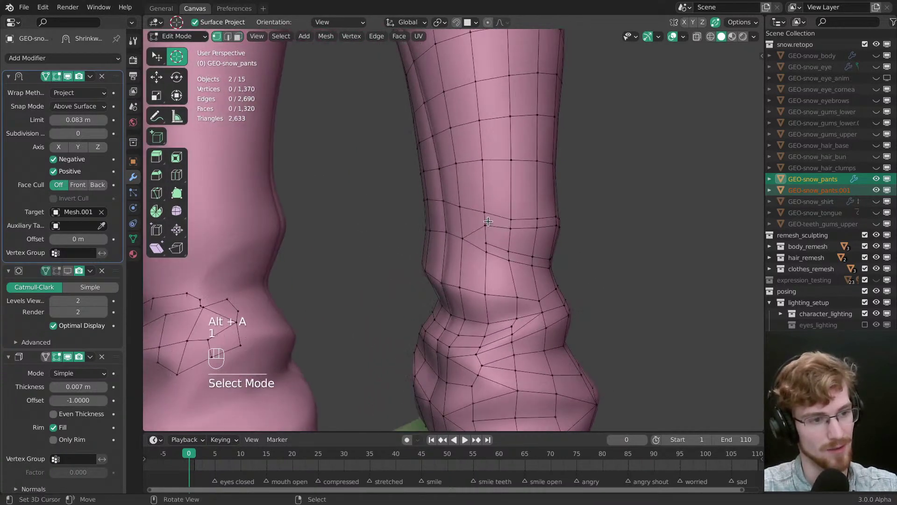
Step: Move the vertices around the diagonal ending of the upper beveled rows to even out the spacing on that side of the leg
{"action": "key", "text": "w"}
{"action": "left_click_drag", "start_coordinate": [488, 226], "coordinate": [487, 228]}
{"action": "left_click_drag", "start_coordinate": [511, 219], "coordinate": [485, 213]}
{"action": "middle_click_drag", "start_coordinate": [504, 213], "coordinate": [525, 219]}
{"action": "left_click_drag", "start_coordinate": [519, 220], "coordinate": [519, 222]}
{"action": "left_click_drag", "start_coordinate": [517, 208], "coordinate": [518, 210]}
{"action": "left_click_drag", "start_coordinate": [486, 223], "coordinate": [487, 227]}
{"action": "left_click_drag", "start_coordinate": [464, 224], "coordinate": [462, 214]}
{"action": "left_click_drag", "start_coordinate": [482, 212], "coordinate": [483, 213]}
{"action": "middle_click_drag", "start_coordinate": [483, 213], "coordinate": [473, 253]}
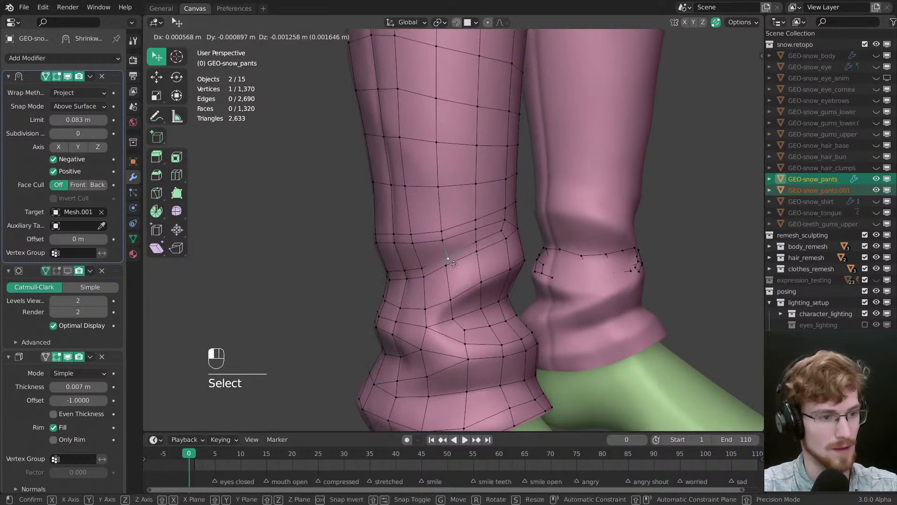
Step: Move the vertices of the upper row above the folds so the row flows evenly across the opposite side of the leg
{"action": "left_click_drag", "start_coordinate": [446, 264], "coordinate": [475, 243]}
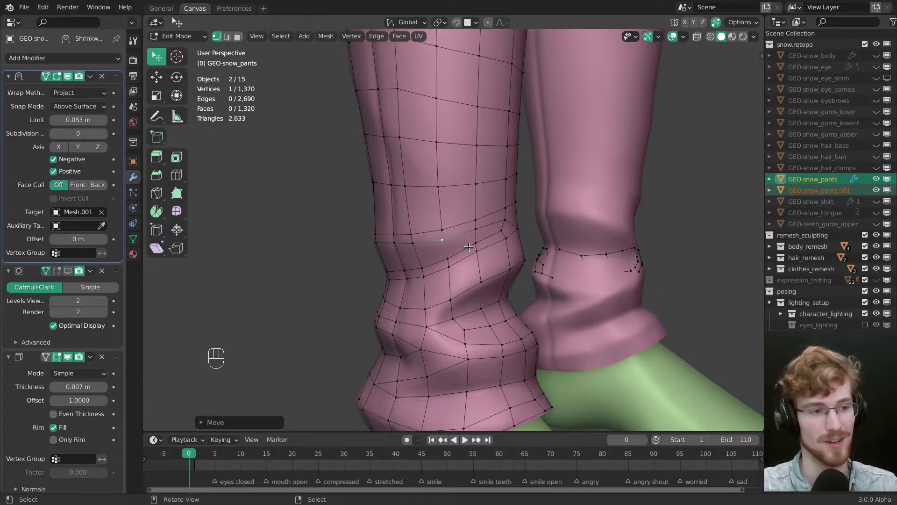
{"action": "key", "text": "alt+a"}
{"action": "scroll", "coordinate": [441, 240], "scroll_direction": "up", "scroll_amount": 3}
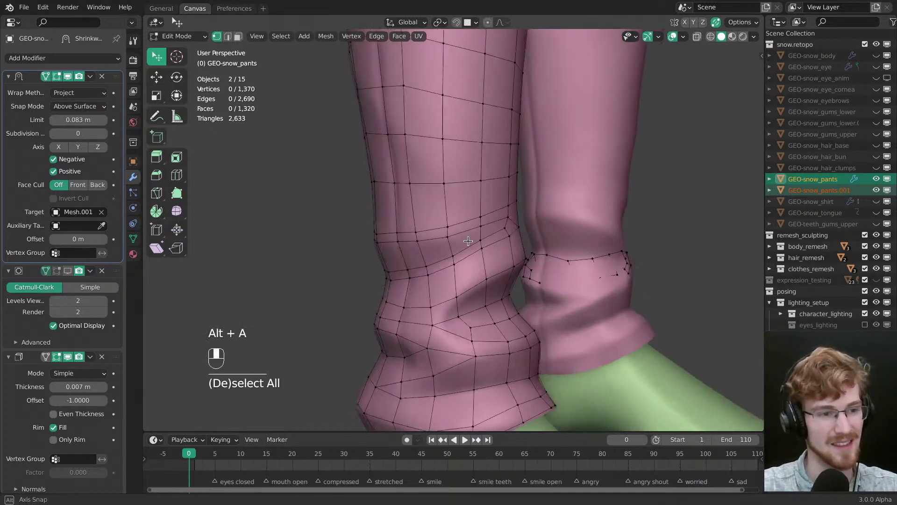
{"action": "left_click_drag", "start_coordinate": [478, 215], "coordinate": [483, 206]}
{"action": "key", "text": "alt+a"}
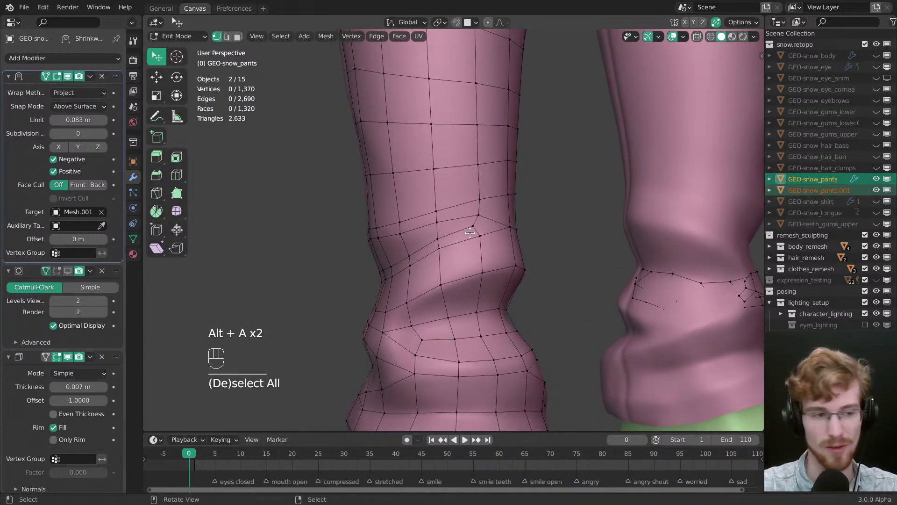
Step: Save the file and adjust the vertex between the upper row and the diagonal ending below it
{"action": "middle_click_drag", "start_coordinate": [495, 233], "coordinate": [467, 201]}
{"action": "key", "text": "ctrl+s"}
{"action": "left_click_drag", "start_coordinate": [449, 182], "coordinate": [439, 172]}
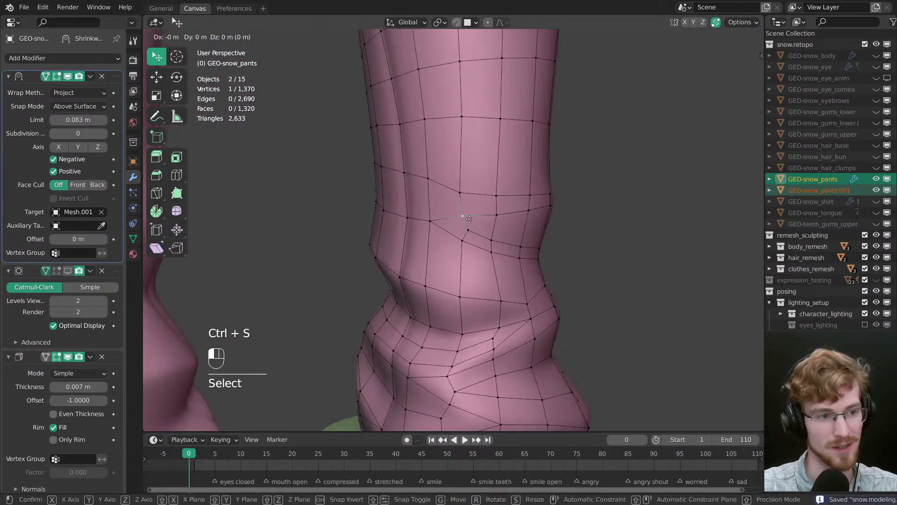
{"action": "middle_click_drag", "start_coordinate": [453, 215], "coordinate": [510, 226]}
{"action": "key", "text": "alt+a"}
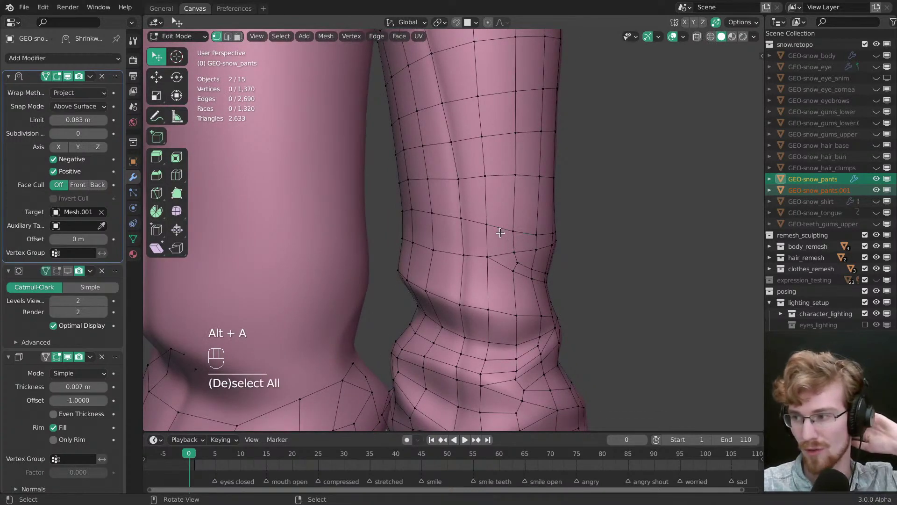
Step: Adjust individual vertices of the upper rows all around the leg to smooth their flow
{"action": "middle_click_drag", "start_coordinate": [500, 243], "coordinate": [467, 201]}
{"action": "left_click_drag", "start_coordinate": [468, 201], "coordinate": [465, 205]}
{"action": "middle_click_drag", "start_coordinate": [464, 204], "coordinate": [540, 234]}
{"action": "key", "text": "alt+a"}
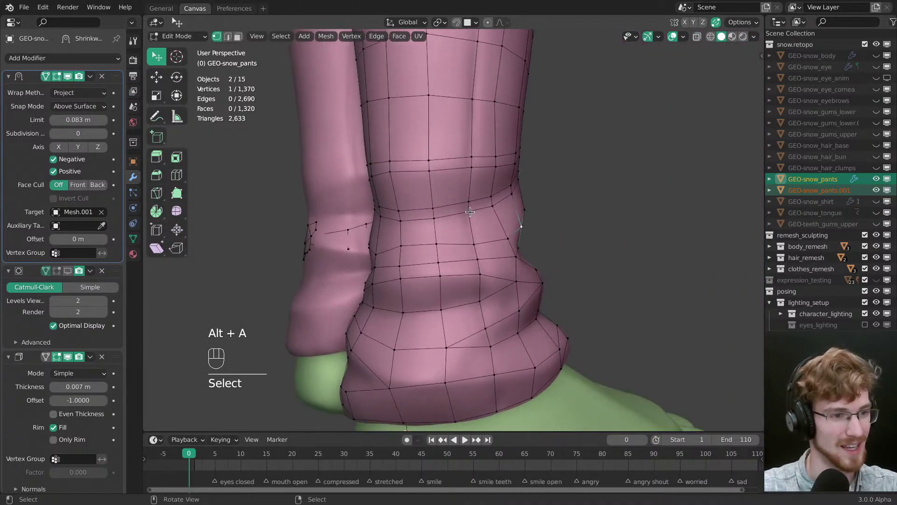
{"action": "left_click_drag", "start_coordinate": [471, 200], "coordinate": [473, 203]}
{"action": "middle_click_drag", "start_coordinate": [473, 203], "coordinate": [492, 257]}
{"action": "key", "text": "alt+a"}
{"action": "left_click_drag", "start_coordinate": [492, 257], "coordinate": [490, 260]}
{"action": "middle_click_drag", "start_coordinate": [489, 260], "coordinate": [527, 248]}
Step: Select the edge path running around the leg just above the deep ankle crease and bevel it into two rows
{"action": "left_click", "coordinate": [519, 247]}
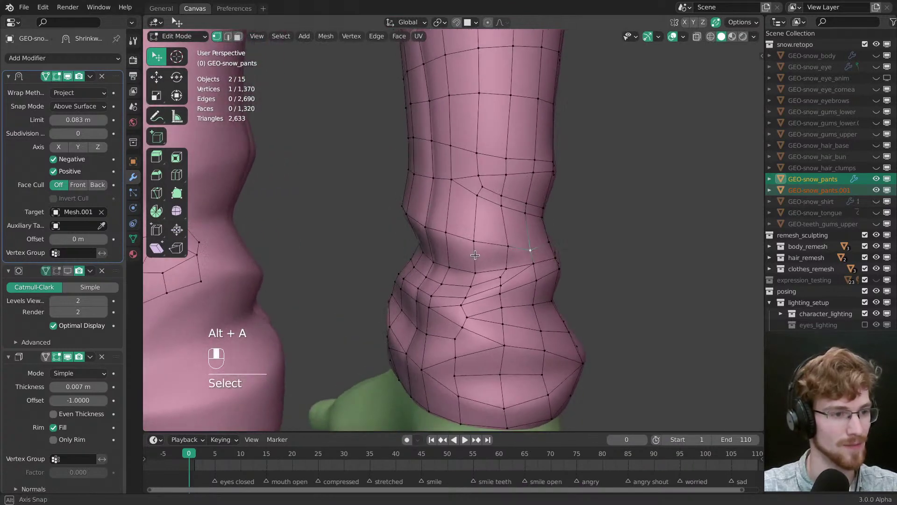
{"action": "left_click", "coordinate": [419, 250], "text": "ctrl"}
{"action": "middle_click_drag", "start_coordinate": [418, 250], "coordinate": [476, 244]}
{"action": "left_click", "coordinate": [516, 217], "text": "ctrl"}
{"action": "middle_click_drag", "start_coordinate": [406, 261], "coordinate": [388, 260]}
{"action": "key", "text": "ctrl+b"}
{"action": "key", "text": "alt+a"}
{"action": "left_click", "coordinate": [400, 270]}
Step: Move the vertices of the fold rows below the deep crease into a more even position
{"action": "key", "text": "w"}
{"action": "left_click_drag", "start_coordinate": [387, 261], "coordinate": [391, 264]}
{"action": "left_click_drag", "start_coordinate": [392, 264], "coordinate": [449, 273]}
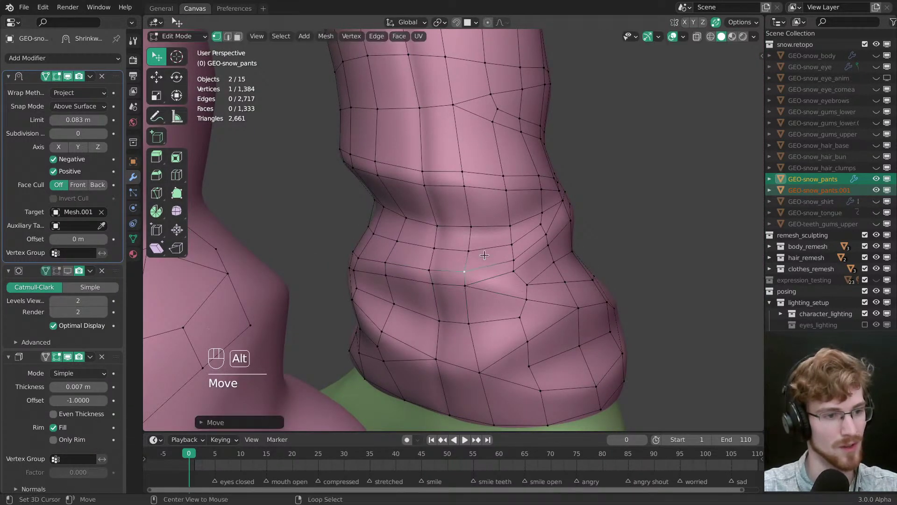
{"action": "key", "text": "alt+a"}
Step: Select the edge path running along the deep ankle crease and bevel it into two rows with one segment
{"action": "middle_click_drag", "start_coordinate": [449, 273], "coordinate": [539, 225]}
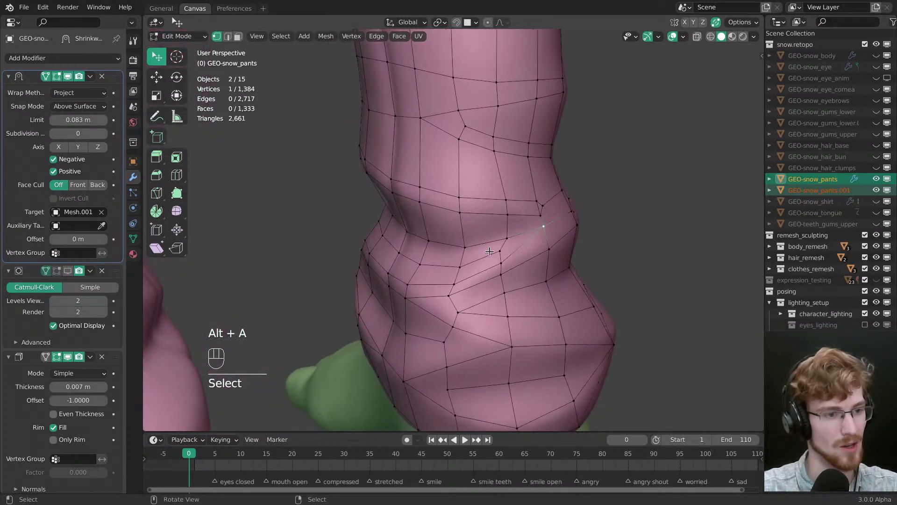
{"action": "left_click", "coordinate": [432, 238], "text": "ctrl"}
{"action": "middle_click_drag", "start_coordinate": [432, 238], "coordinate": [443, 196]}
{"action": "left_click", "coordinate": [413, 196], "text": "ctrl"}
{"action": "left_click", "coordinate": [431, 199], "text": "ctrl"}
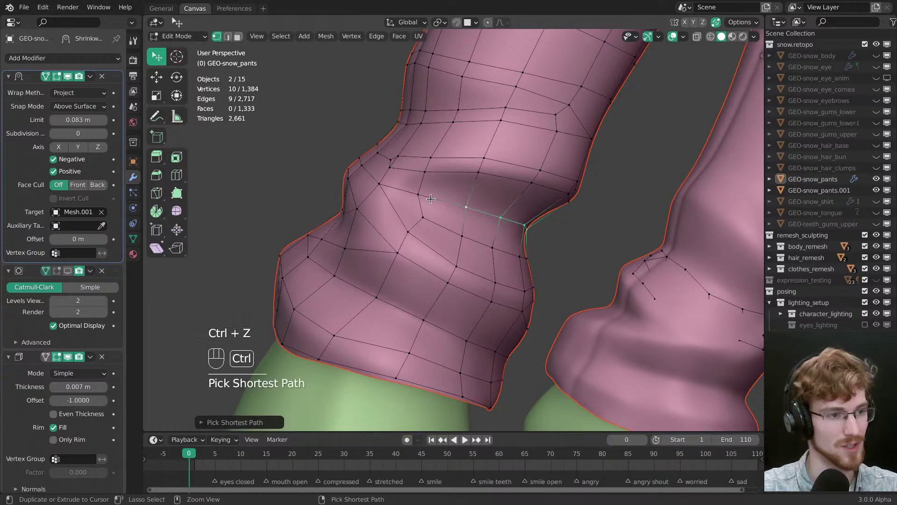
{"action": "middle_click_drag", "start_coordinate": [391, 187], "coordinate": [370, 260]}
{"action": "key", "text": "ctrl+b"}
{"action": "left_click", "coordinate": [371, 260]}
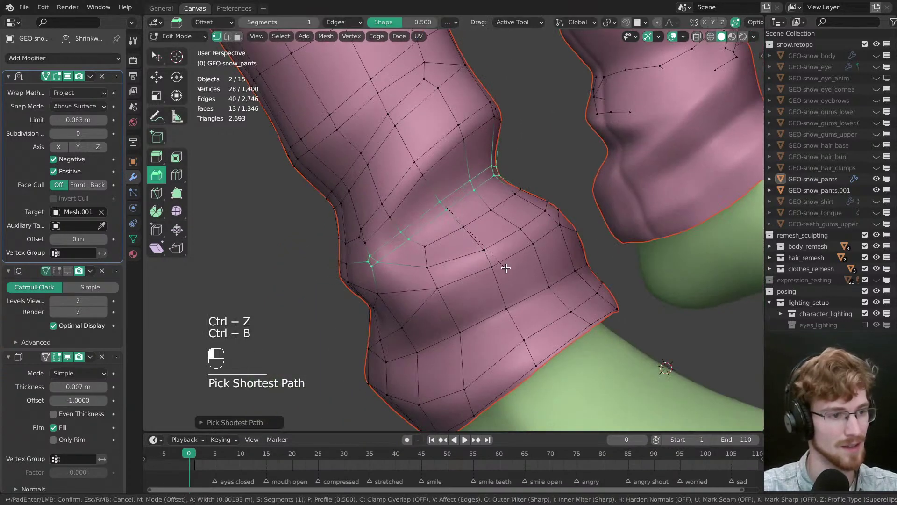
Step: Merge the split end vertices of the crease's beveled row where it meets the lower fold
{"action": "key", "text": "alt+a"}
{"action": "middle_click_drag", "start_coordinate": [437, 241], "coordinate": [494, 249]}
{"action": "key", "text": "w"}
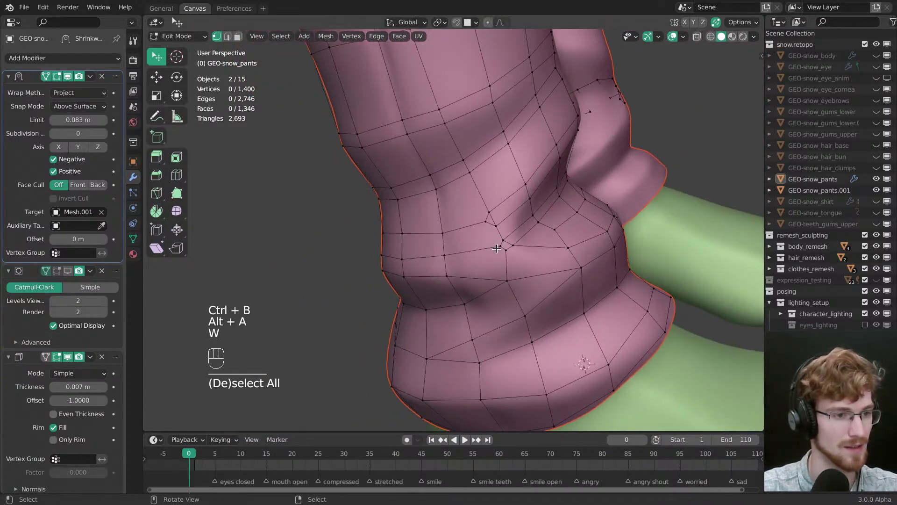
{"action": "left_click_drag", "start_coordinate": [497, 248], "coordinate": [480, 245]}
{"action": "key", "text": "alt+a"}
{"action": "middle_click_drag", "start_coordinate": [479, 244], "coordinate": [494, 262]}
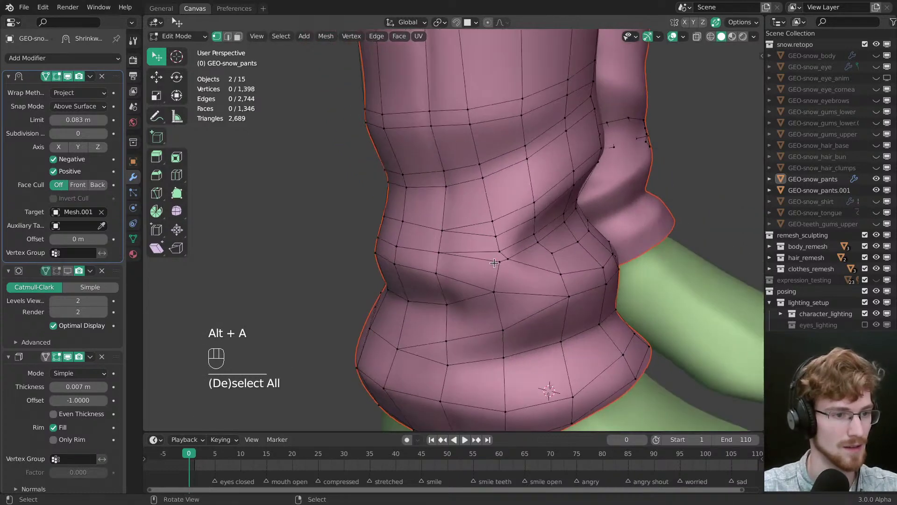
Step: Try to merge the two remaining end vertices beside the lower fold, and undo the merge
{"action": "key", "text": "m"}
{"action": "left_click", "coordinate": [508, 283]}
{"action": "key", "text": "alt+a"}
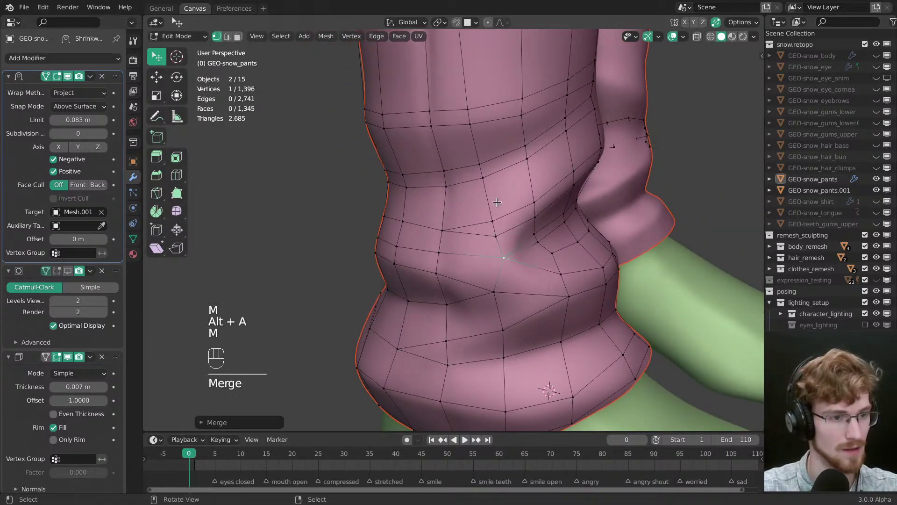
{"action": "key", "text": "alt+a"}
{"action": "key", "text": "ctrl+z"}
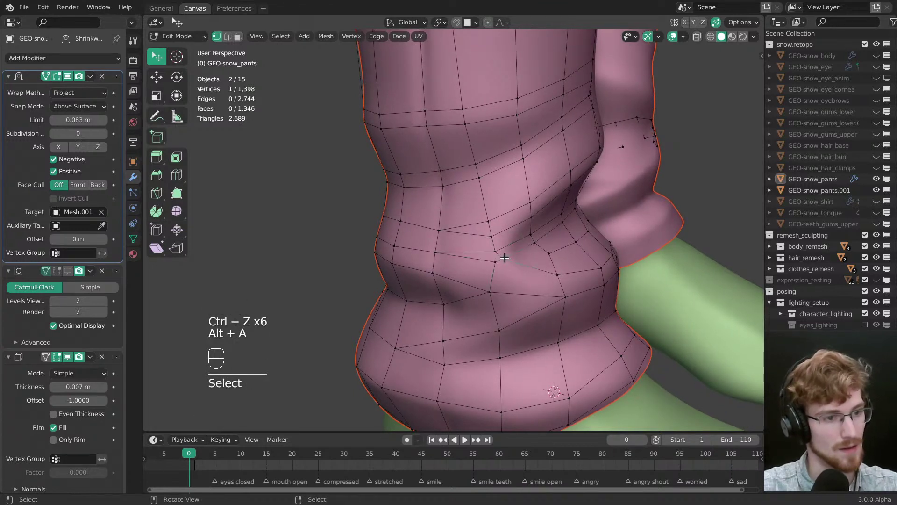
Step: Slide the leftover vertex at the end of the beveled row onto its neighbour to join them
{"action": "key", "text": "g"}
{"action": "key", "text": "g"}
{"action": "left_click", "coordinate": [496, 254]}
{"action": "key", "text": "alt+a"}
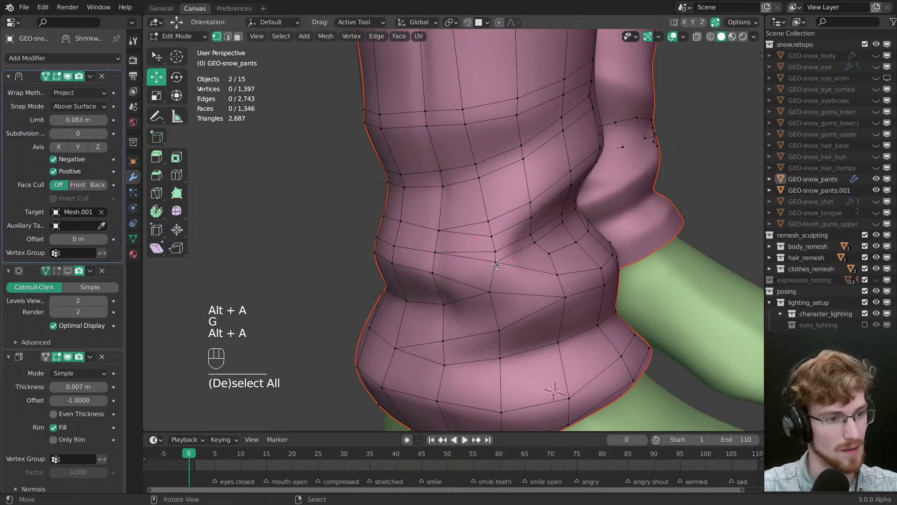
Step: Connect the beveled rows' end vertices diagonally beside the lower fold and dissolve the leftover edges
{"action": "key", "text": "w"}
{"action": "left_click_drag", "start_coordinate": [496, 254], "coordinate": [492, 236]}
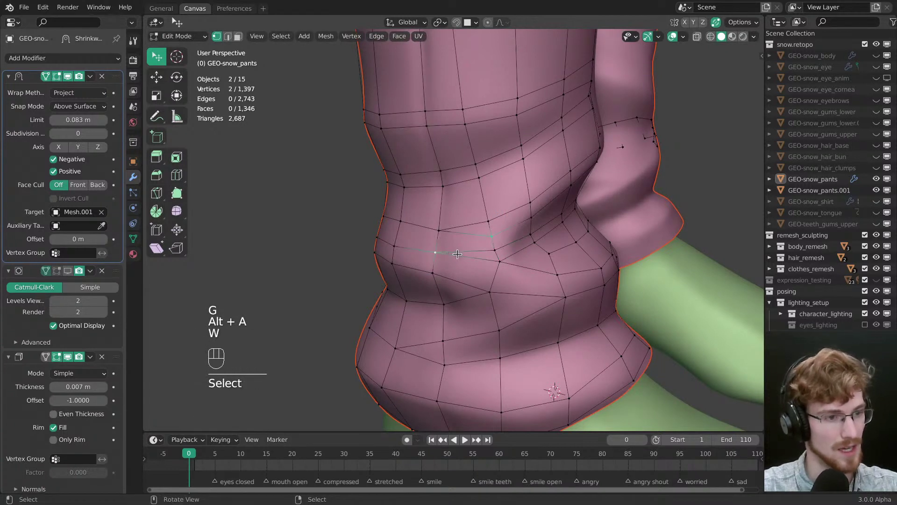
{"action": "key", "text": "j"}
{"action": "key", "text": "alt+a"}
{"action": "key", "text": "2"}
{"action": "left_click", "coordinate": [471, 239]}
{"action": "key", "text": "ctrl+x"}
{"action": "key", "text": "alt+a"}
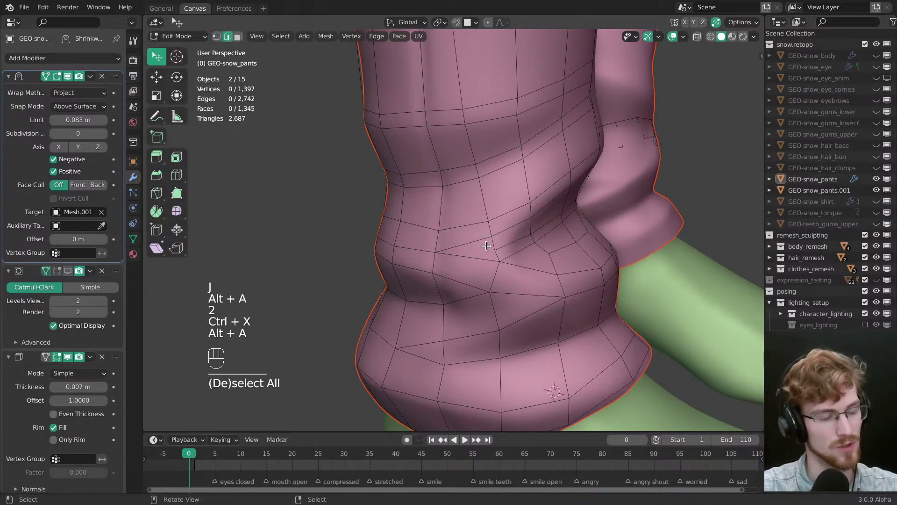
Step: Undo the diagonal connection and dissolve beside the lower fold, and repeat both operations
{"action": "key", "text": "ctrl+z"}
{"action": "key", "text": "ctrl+z"}
{"action": "key", "text": "ctrl+z"}
{"action": "key", "text": "alt+a"}
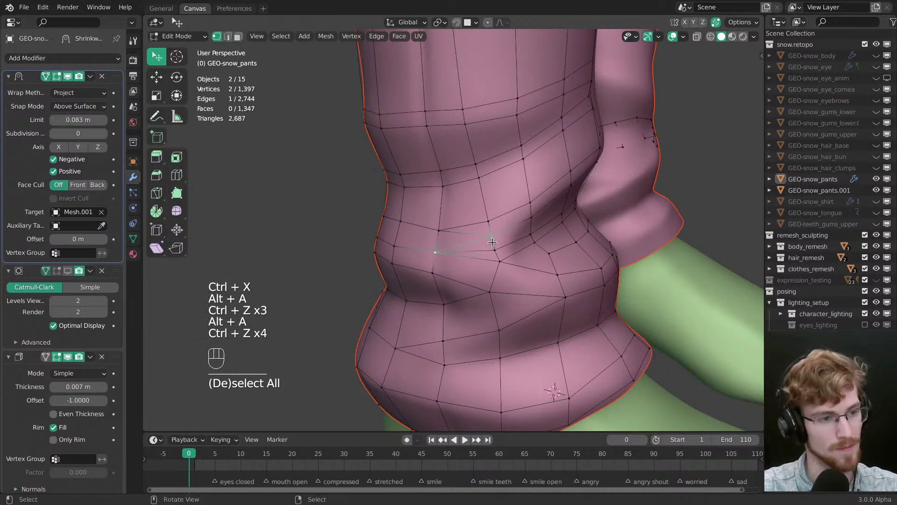
{"action": "key", "text": "ctrl+z"}
{"action": "key", "text": "alt+a"}
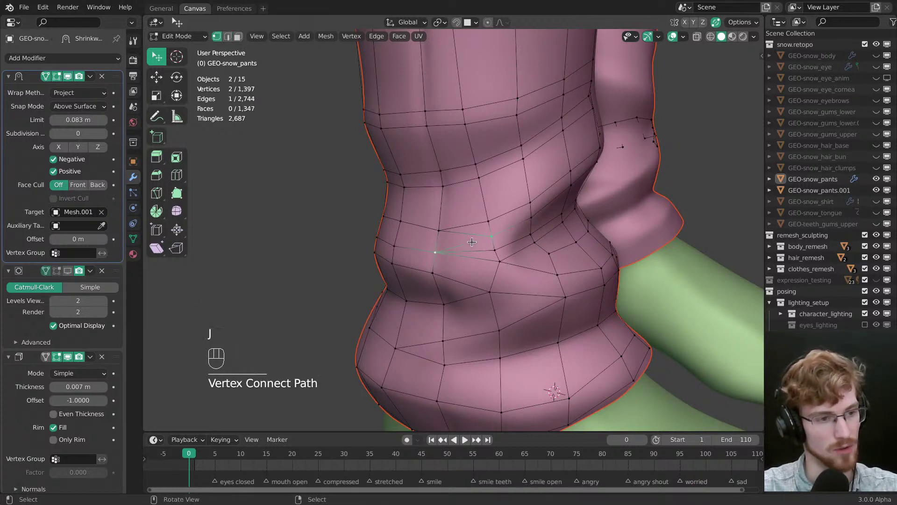
{"action": "key", "text": "ctrl+x"}
{"action": "key", "text": "alt+a"}
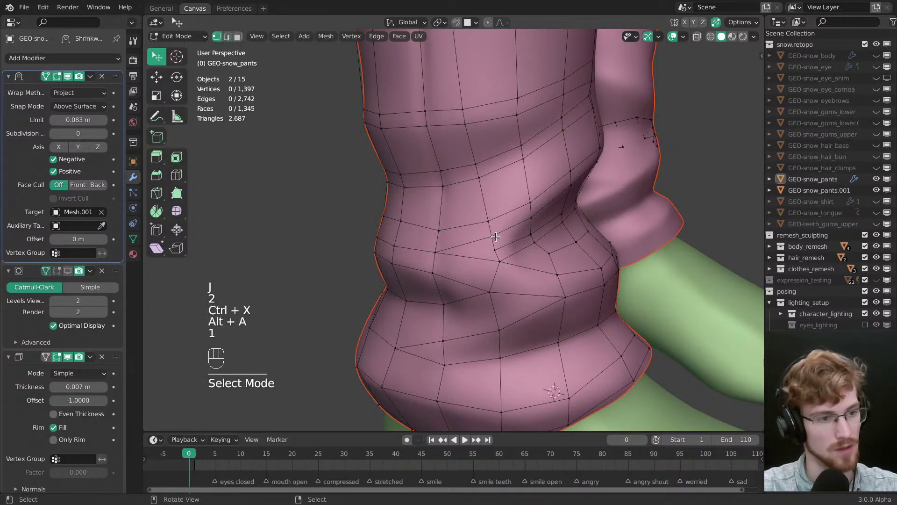
Step: Move the vertex at the upper end of the new diagonal edge into place
{"action": "key", "text": "w"}
{"action": "left_click_drag", "start_coordinate": [496, 237], "coordinate": [498, 244]}
{"action": "middle_click_drag", "start_coordinate": [498, 244], "coordinate": [486, 265]}
Step: Switch to Object Mode, make GEO-snow_pants.001 the active object alongside GEO-snow_pants, and return to Edit Mode
{"action": "key", "text": "Tab"}
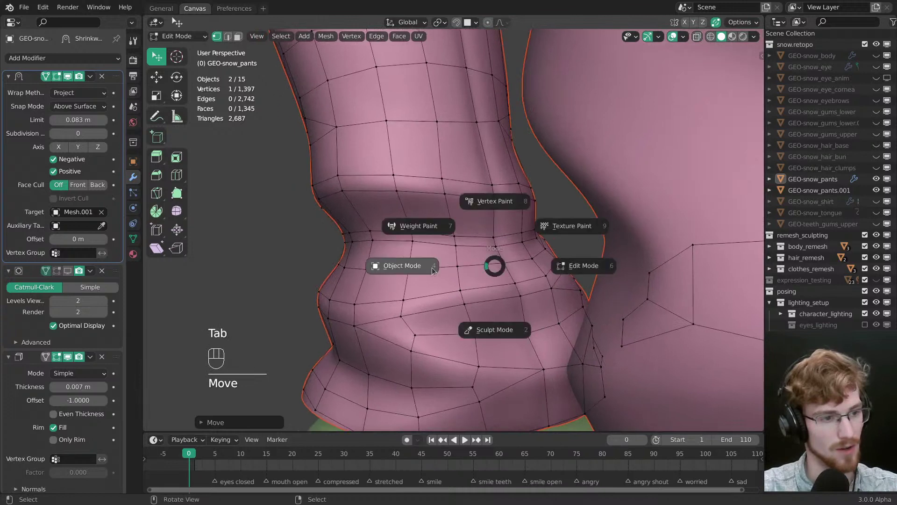
{"action": "left_click", "coordinate": [834, 188], "text": "ctrl"}
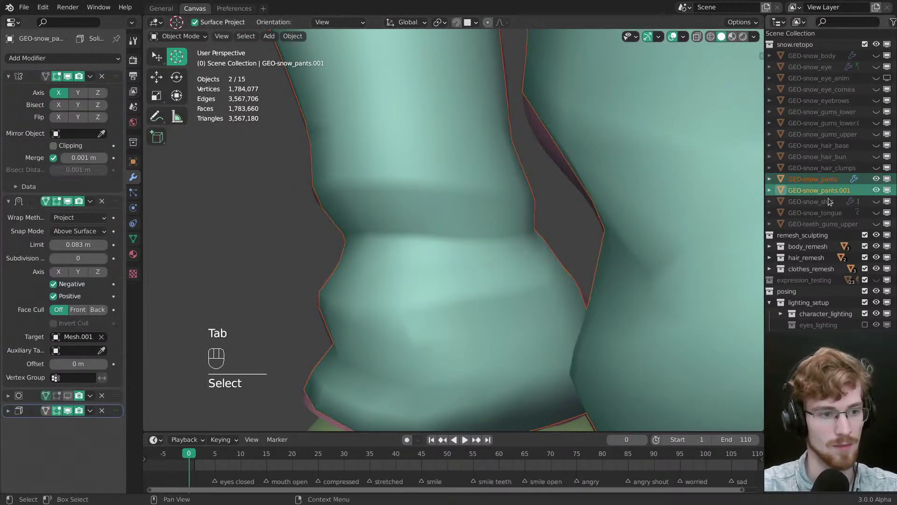
{"action": "key", "text": "Tab"}
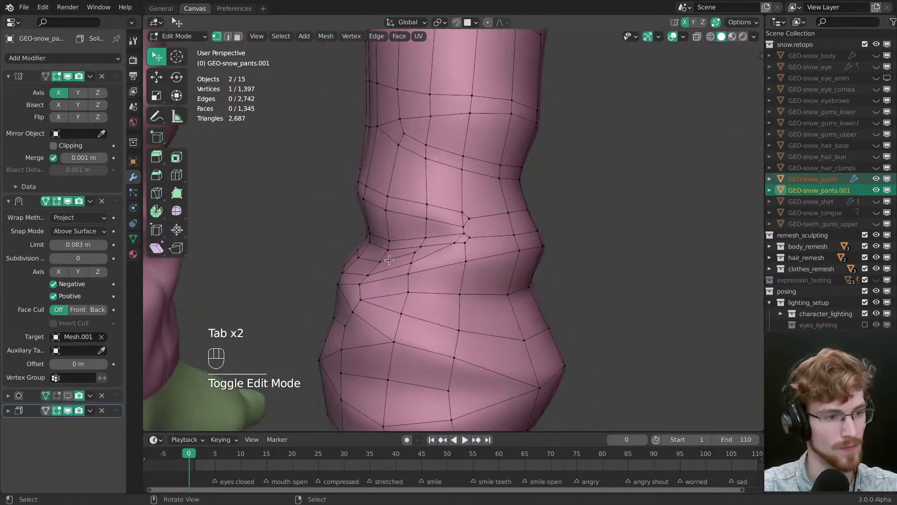
Step: Merge the split end vertices of both newly beveled rows on the other side of the leg
{"action": "middle_click_drag", "start_coordinate": [389, 260], "coordinate": [461, 232]}
{"action": "key", "text": "w"}
{"action": "left_click", "coordinate": [496, 245]}
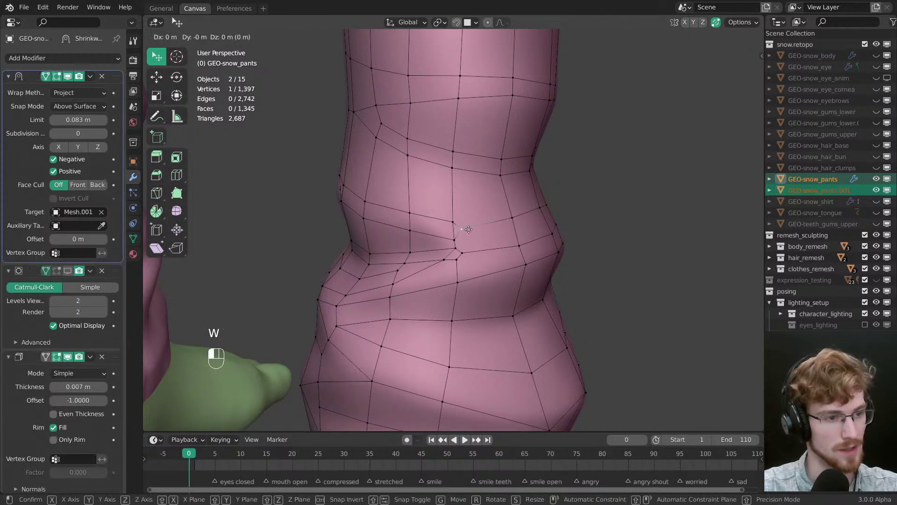
{"action": "left_click_drag", "start_coordinate": [445, 259], "coordinate": [571, 242]}
{"action": "key", "text": "alt+a"}
Step: Connect the ends of the two beveled crease rows diagonally on this side and dissolve the leftover edges
{"action": "middle_click_drag", "start_coordinate": [462, 260], "coordinate": [475, 267]}
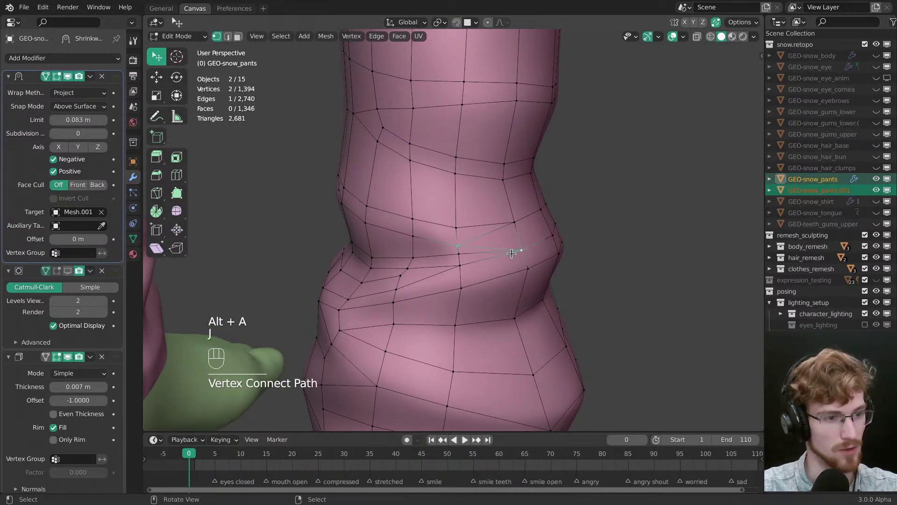
{"action": "key", "text": "alt+a"}
{"action": "key", "text": "2"}
{"action": "key", "text": "ctrl+x"}
{"action": "key", "text": "alt+a"}
{"action": "key", "text": "1"}
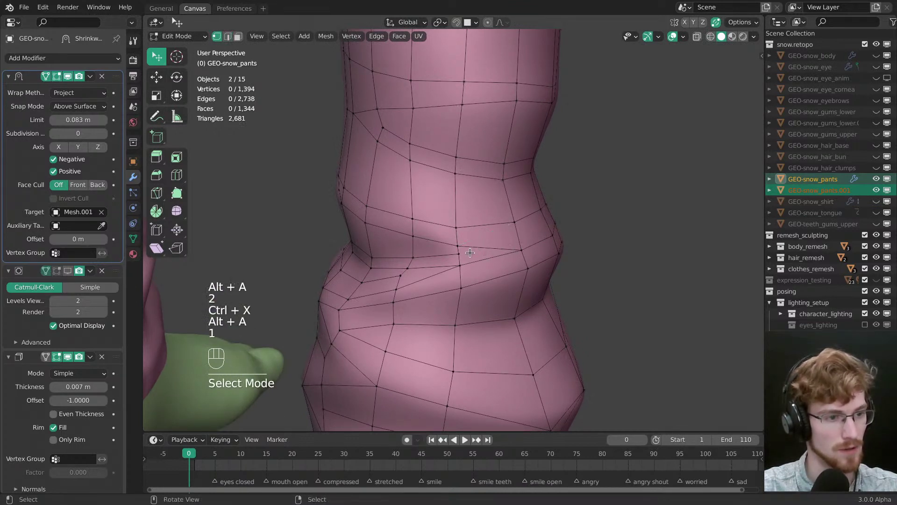
Step: Adjust the vertex at the end of the crease row and check the face loop running beneath it
{"action": "left_click_drag", "start_coordinate": [455, 256], "coordinate": [451, 256]}
{"action": "key", "text": "ctrl+r"}
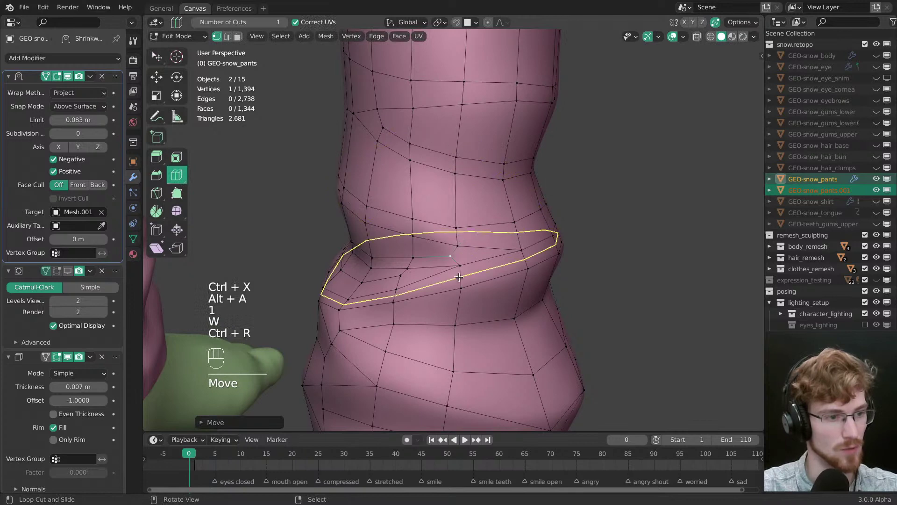
{"action": "key", "text": "Escape"}
{"action": "key", "text": "alt+a"}
Step: Move the vertices of the beveled rows just above the deep crease to even out their spacing
{"action": "middle_click_drag", "start_coordinate": [459, 277], "coordinate": [512, 221]}
{"action": "key", "text": "w"}
{"action": "left_click_drag", "start_coordinate": [427, 205], "coordinate": [424, 202]}
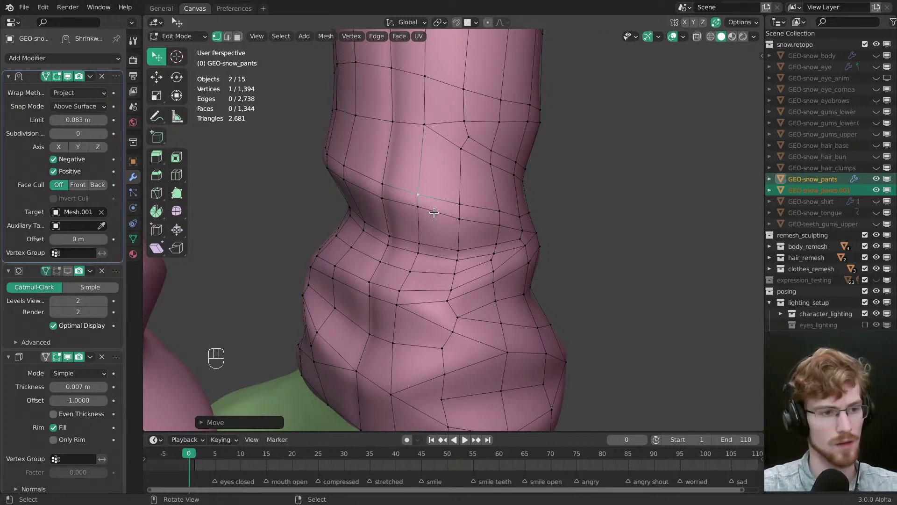
{"action": "middle_click_drag", "start_coordinate": [434, 213], "coordinate": [443, 248]}
{"action": "key", "text": "alt+a"}
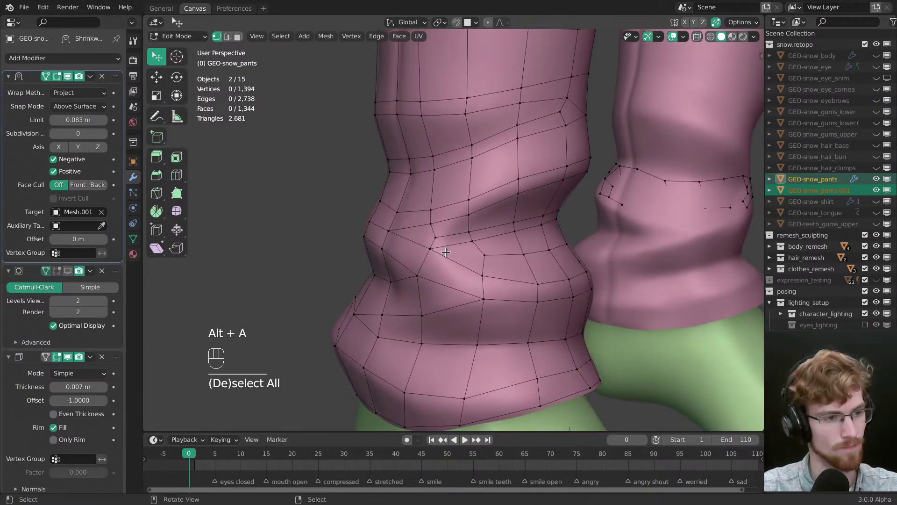
Step: Move the vertices along the diagonal fold above the ankle so the rows follow the crease
{"action": "left_click_drag", "start_coordinate": [516, 183], "coordinate": [501, 202]}
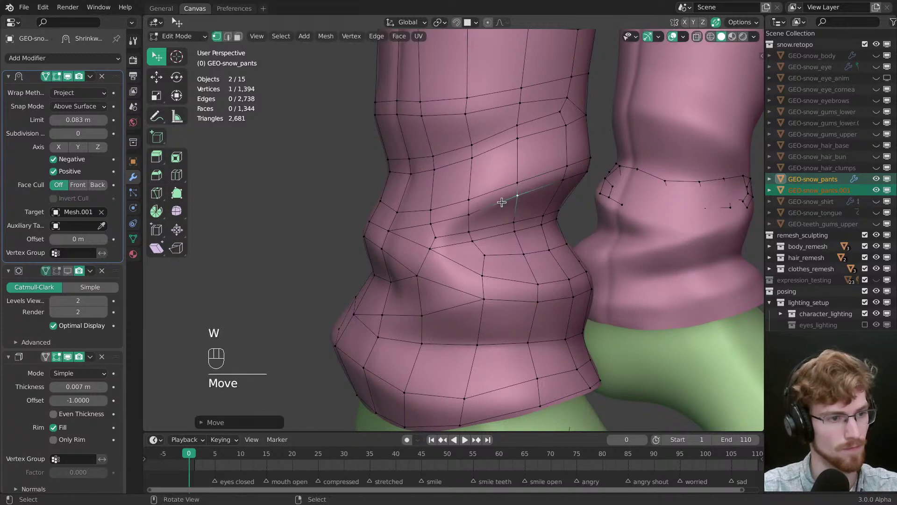
{"action": "middle_click_drag", "start_coordinate": [479, 234], "coordinate": [460, 248]}
{"action": "left_click_drag", "start_coordinate": [457, 254], "coordinate": [475, 294]}
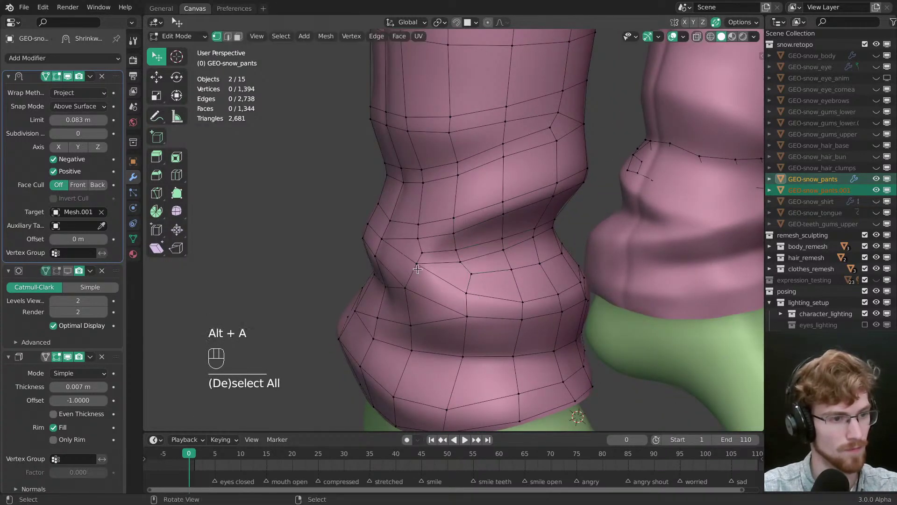
Step: Reposition the vertices on the bulge below the diagonal fold to even out the faces above the hem
{"action": "left_click", "coordinate": [417, 269]}
{"action": "middle_click_drag", "start_coordinate": [417, 270], "coordinate": [418, 233]}
{"action": "key", "text": "w"}
{"action": "left_click_drag", "start_coordinate": [447, 236], "coordinate": [445, 244]}
{"action": "middle_click_drag", "start_coordinate": [404, 236], "coordinate": [430, 231]}
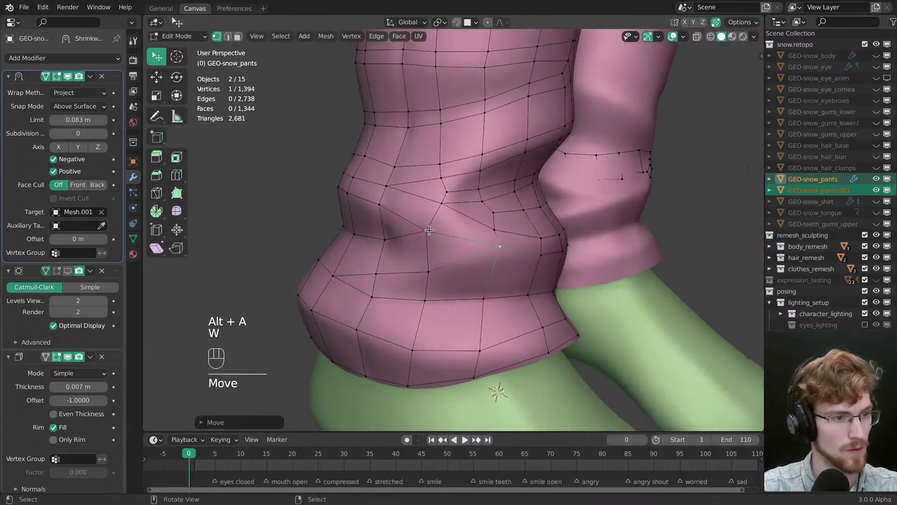
{"action": "left_click_drag", "start_coordinate": [430, 231], "coordinate": [439, 208]}
{"action": "middle_click_drag", "start_coordinate": [434, 222], "coordinate": [440, 246]}
{"action": "key", "text": "alt+a"}
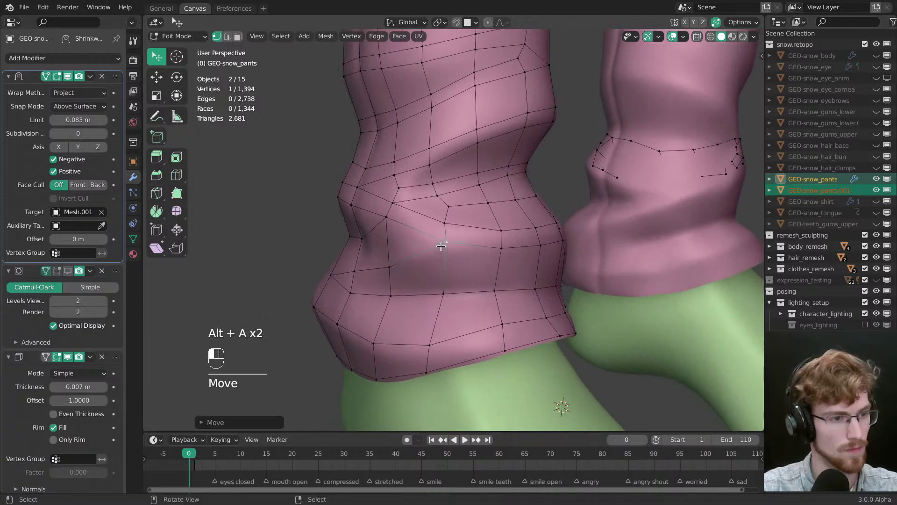
Step: Bevel the path of edges running along the crease beneath the diagonal fold above the hem
{"action": "left_click", "coordinate": [383, 271]}
{"action": "middle_click_drag", "start_coordinate": [383, 271], "coordinate": [464, 248]}
{"action": "left_click", "coordinate": [478, 243], "text": "ctrl"}
{"action": "left_click", "coordinate": [474, 250], "text": "ctrl"}
{"action": "left_click", "coordinate": [511, 258], "text": "ctrl"}
{"action": "left_click", "coordinate": [508, 275], "text": "shift"}
{"action": "key", "text": "ctrl+b"}
{"action": "left_click", "coordinate": [523, 301]}
{"action": "key", "text": "alt+a"}
Step: Reposition the vertices of the new beveled row and slide the vertex at its heel-side ending
{"action": "key", "text": "w"}
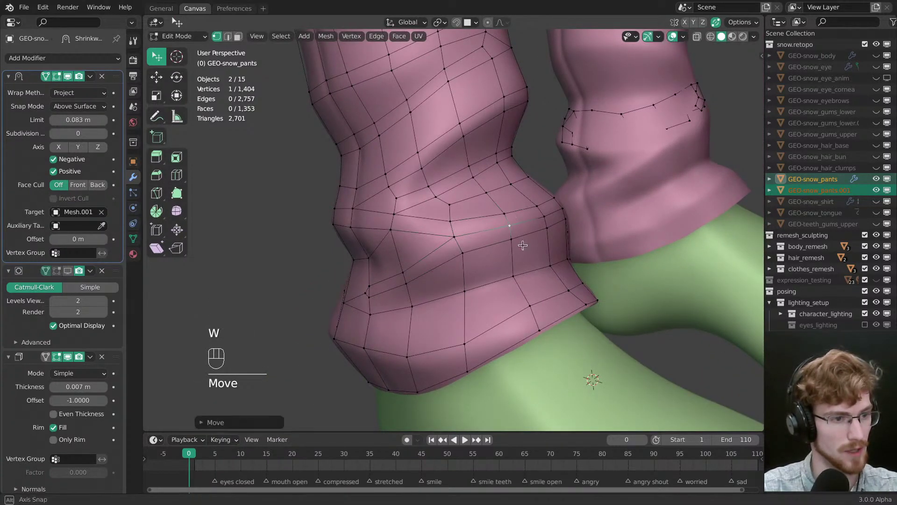
{"action": "middle_click_drag", "start_coordinate": [506, 228], "coordinate": [439, 243]}
{"action": "left_click_drag", "start_coordinate": [439, 243], "coordinate": [441, 245]}
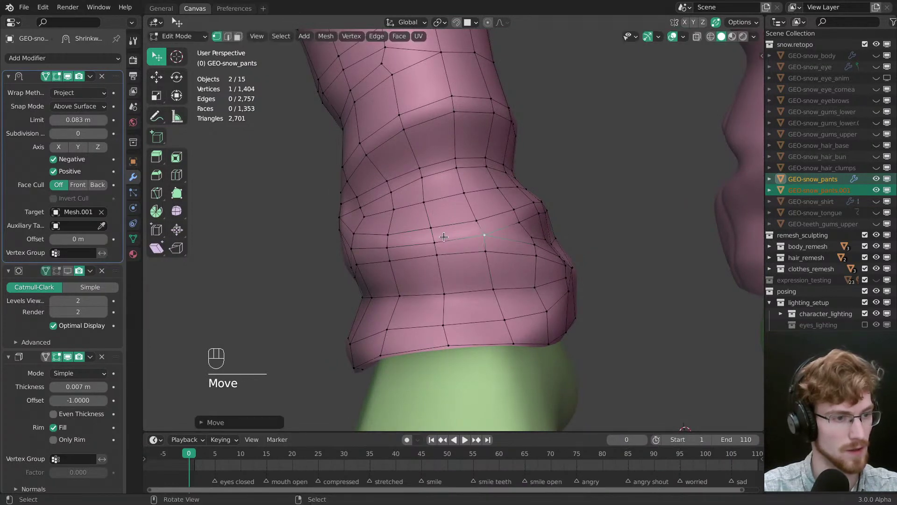
{"action": "middle_click_drag", "start_coordinate": [441, 245], "coordinate": [430, 275]}
{"action": "key", "text": "alt+a"}
{"action": "left_click", "coordinate": [429, 275]}
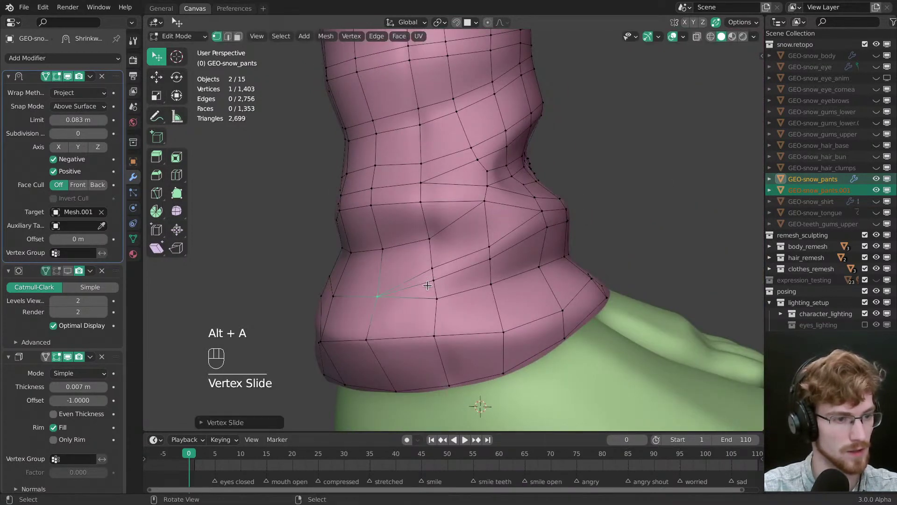
Step: Dissolve the extra edge at the heel-side ending of the beveled row and move the neighbouring vertices
{"action": "key", "text": "2"}
{"action": "left_click", "coordinate": [441, 281]}
{"action": "key", "text": "ctrl+x"}
{"action": "key", "text": "alt+a"}
{"action": "key", "text": "1"}
{"action": "left_click_drag", "start_coordinate": [434, 280], "coordinate": [446, 280]}
{"action": "left_click_drag", "start_coordinate": [433, 268], "coordinate": [437, 279]}
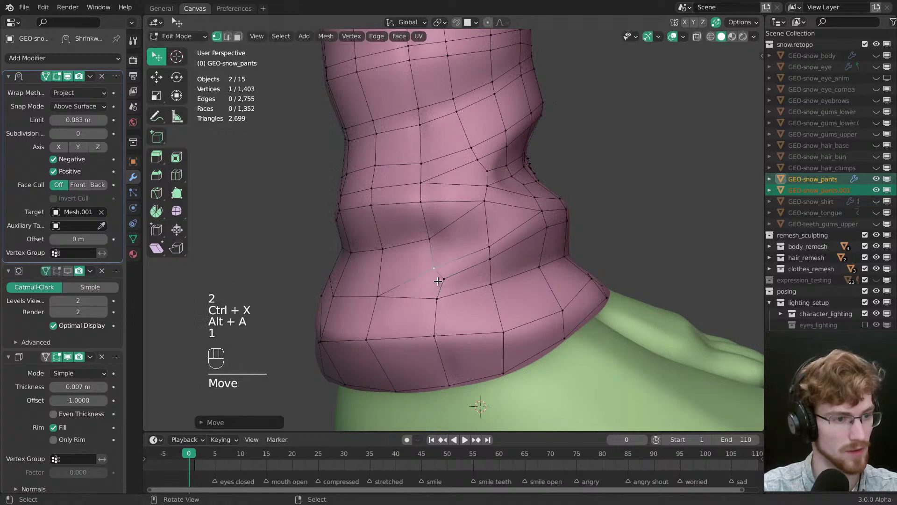
Step: Undo the last vertex moves and recut the beveled row's ending with the Knife down to the vertex above the hem
{"action": "middle_click_drag", "start_coordinate": [438, 279], "coordinate": [512, 270]}
{"action": "key", "text": "ctrl+z"}
{"action": "key", "text": "k"}
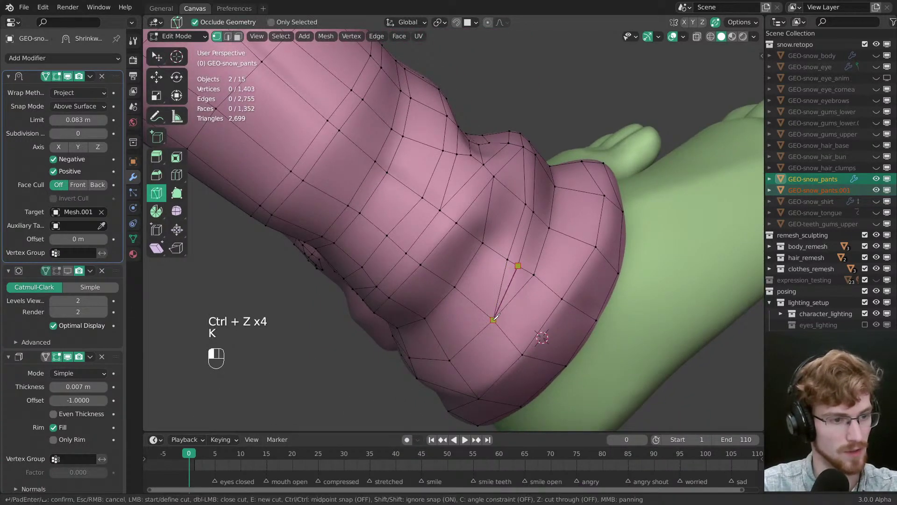
{"action": "key", "text": "Return"}
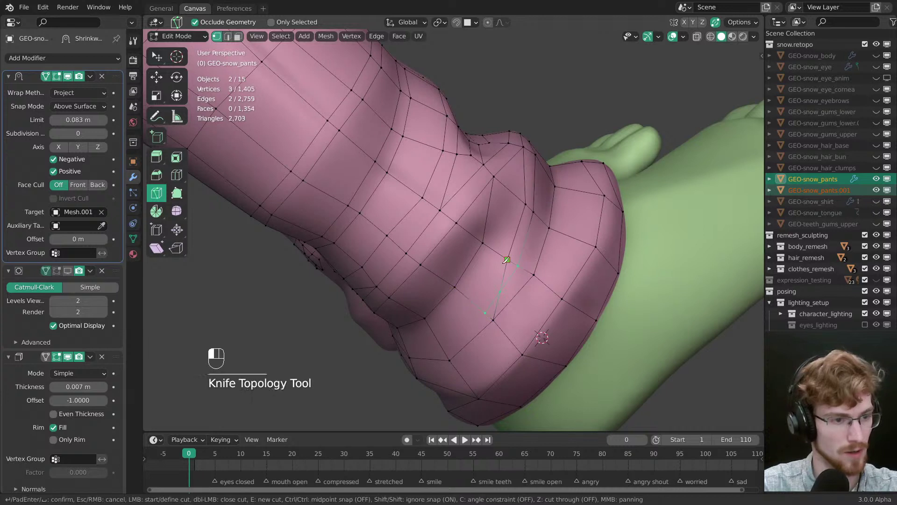
{"action": "left_click", "coordinate": [477, 306]}
{"action": "key", "text": "Return"}
{"action": "key", "text": "k"}
{"action": "left_click", "coordinate": [477, 306]}
{"action": "left_click", "coordinate": [451, 355]}
{"action": "key", "text": "Return"}
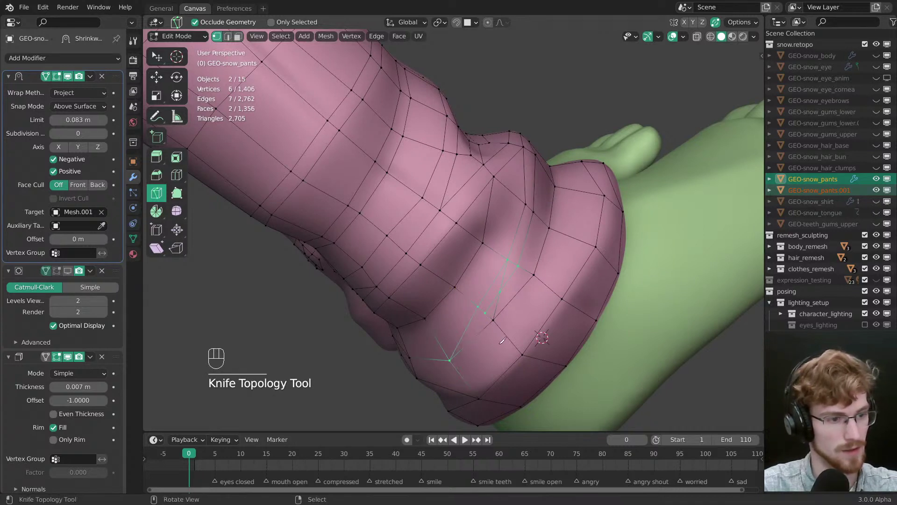
Step: Merge the stray cut vertex into the row's ending and dissolve the leftover edge beside it
{"action": "key", "text": "g"}
{"action": "right_click", "coordinate": [499, 292]}
{"action": "mouse_move", "coordinate": [499, 293]}
{"action": "left_mouse_down"}
{"action": "mouse_move", "coordinate": [485, 312]}
{"action": "mouse_move", "coordinate": [494, 305]}
{"action": "left_mouse_up"}
{"action": "key", "text": "alt+a"}
{"action": "key", "text": "w"}
{"action": "key", "text": "2"}
{"action": "left_click", "coordinate": [499, 292]}
{"action": "key", "text": "ctrl+x"}
{"action": "key", "text": "alt+a"}
{"action": "middle_click_drag", "start_coordinate": [499, 292], "coordinate": [448, 315]}
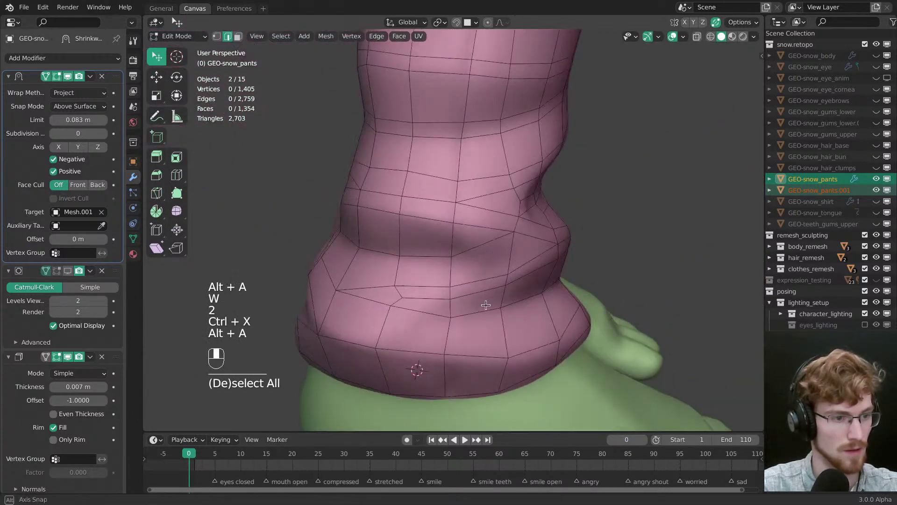
Step: Select the vertical edge loop through the ankle folds and check how it runs up the leg
{"action": "key", "text": "w"}
{"action": "left_click", "coordinate": [444, 366], "text": "alt"}
{"action": "key", "text": "2"}
{"action": "scroll", "coordinate": [448, 316], "scroll_direction": "down", "scroll_amount": 3}
{"action": "left_click", "coordinate": [448, 318], "text": "alt+shift"}
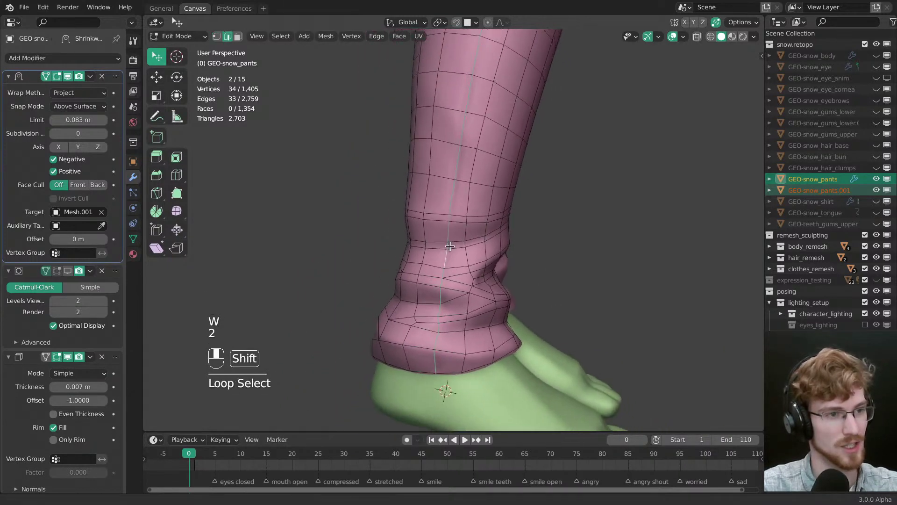
{"action": "scroll", "coordinate": [417, 234], "scroll_direction": "down", "scroll_amount": 3}
{"action": "middle_click_drag", "start_coordinate": [416, 234], "coordinate": [488, 280]}
{"action": "scroll", "coordinate": [502, 272], "scroll_direction": "up", "scroll_amount": 5}
{"action": "key", "text": "alt+a"}
{"action": "key", "text": "alt+a"}
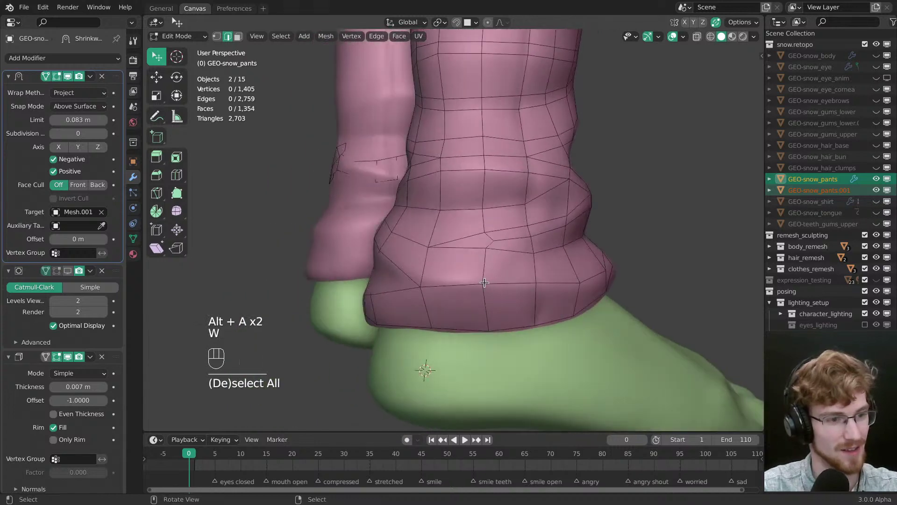
Step: Move the vertex of the row just above the hem upward to even out the faces near the heel
{"action": "key", "text": "1"}
{"action": "left_click", "coordinate": [484, 282]}
{"action": "left_click_drag", "start_coordinate": [484, 282], "coordinate": [485, 255]}
{"action": "key", "text": "alt+a"}
{"action": "middle_click_drag", "start_coordinate": [485, 254], "coordinate": [526, 302]}
Step: Connect two vertices across the crease above the bulge and dissolve the neighbouring diagonal edge
{"action": "key", "text": "alt+a"}
{"action": "left_click", "coordinate": [417, 237], "text": "ctrl"}
{"action": "key", "text": "ctrl+b"}
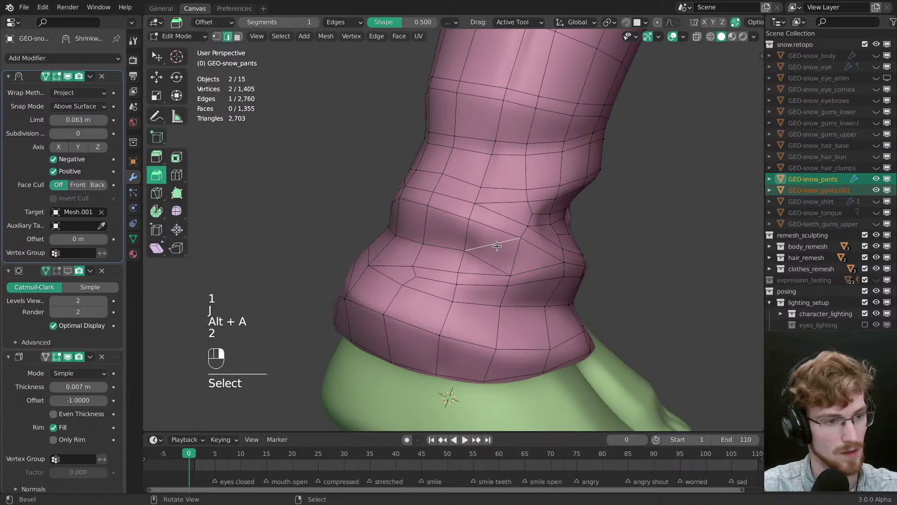
{"action": "key", "text": "ctrl+x"}
{"action": "key", "text": "alt+a"}
{"action": "mouse_move", "coordinate": [496, 246]}
{"action": "middle_mouse_down"}
{"action": "mouse_move", "coordinate": [516, 267]}
{"action": "mouse_move", "coordinate": [509, 252]}
{"action": "middle_mouse_up"}
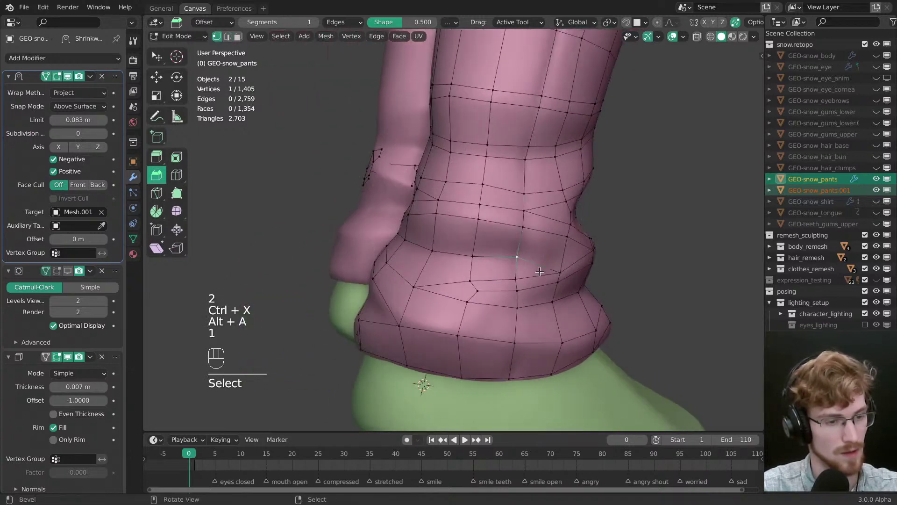
Step: Cut an edge with the Knife from the crease row's last vertex to the next vertical edge
{"action": "key", "text": "k"}
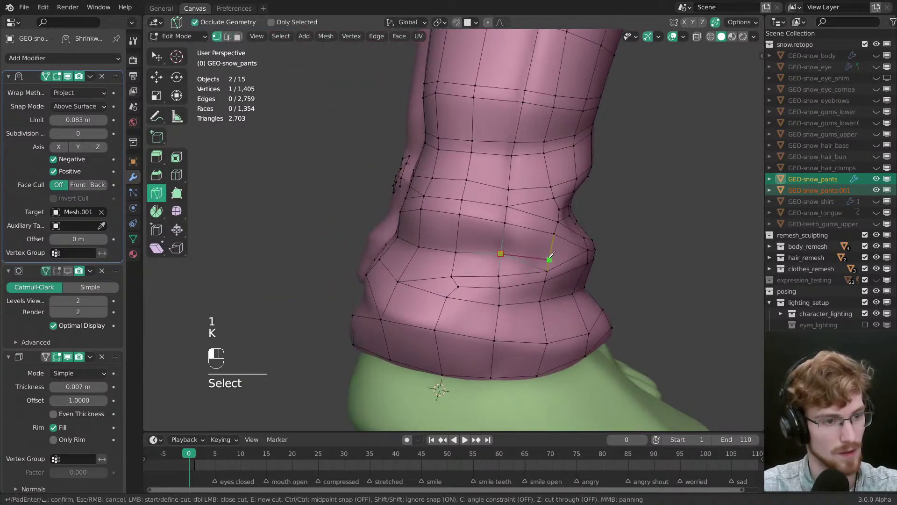
{"action": "key", "text": "Return"}
{"action": "right_click", "coordinate": [551, 255]}
{"action": "middle_click_drag", "start_coordinate": [552, 254], "coordinate": [638, 241]}
Step: Try to bevel the crease row that runs around the back of the ankle
{"action": "right_click", "coordinate": [471, 243], "text": "ctrl"}
{"action": "middle_click_drag", "start_coordinate": [471, 243], "coordinate": [434, 262]}
{"action": "key", "text": "ctrl+b"}
{"action": "left_click_drag", "start_coordinate": [525, 331], "coordinate": [531, 335]}
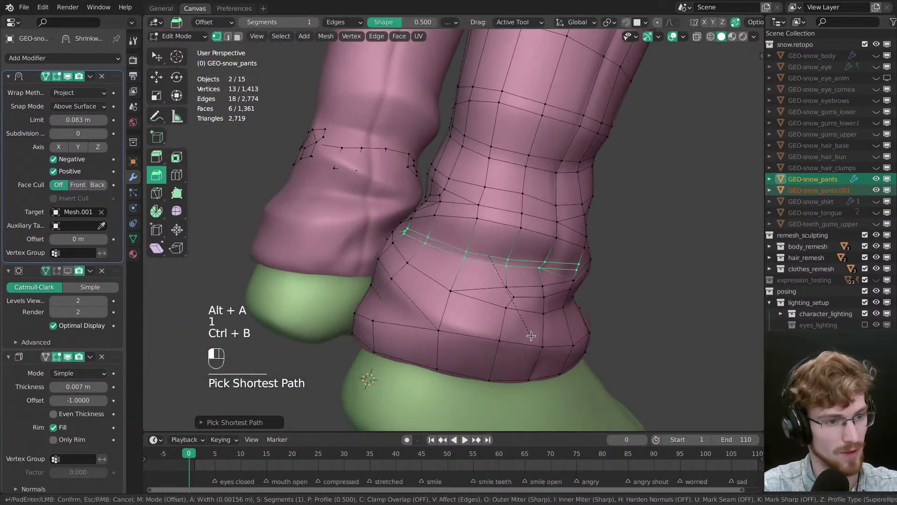
{"action": "left_click", "coordinate": [532, 336]}
{"action": "key", "text": "alt+a"}
Step: Dissolve the extra edge at the outer ending of the beveled crease row and move its nearby vertex
{"action": "middle_click_drag", "start_coordinate": [531, 336], "coordinate": [522, 274]}
{"action": "key", "text": "2"}
{"action": "key", "text": "ctrl+x"}
{"action": "key", "text": "alt+a"}
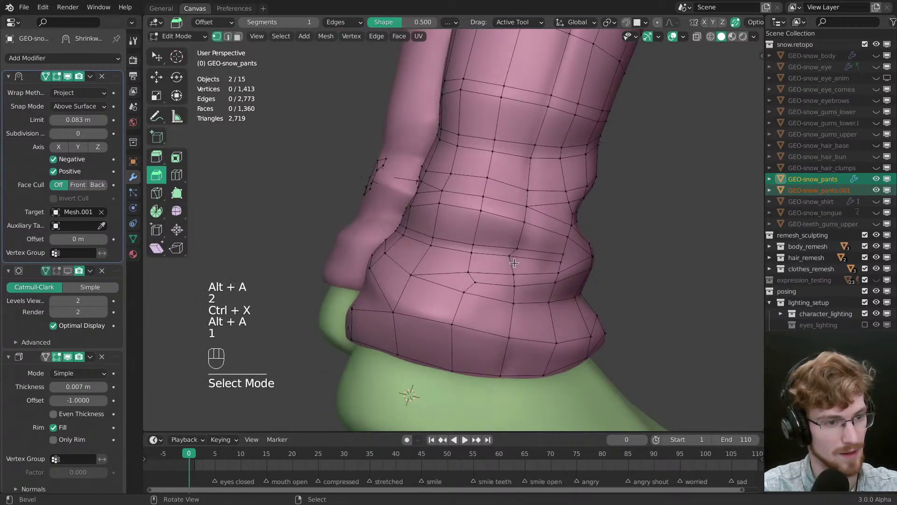
{"action": "key", "text": "w"}
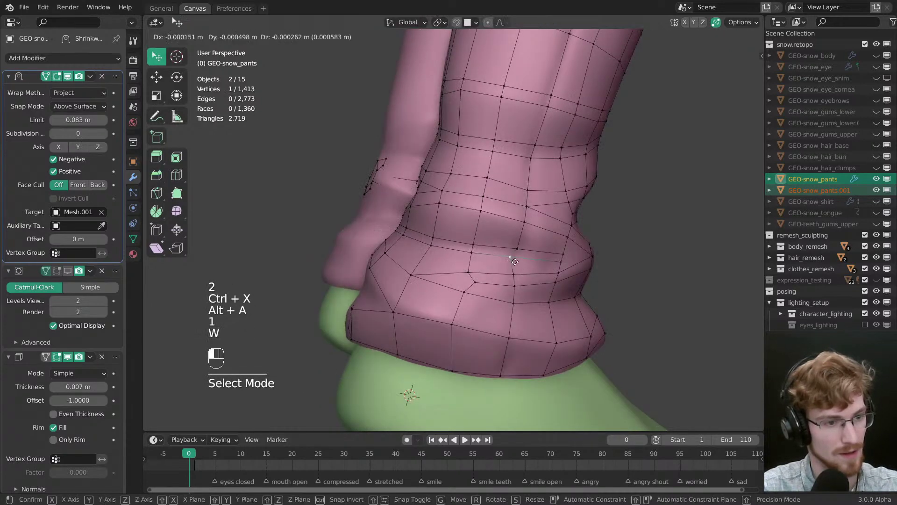
{"action": "left_click_drag", "start_coordinate": [514, 255], "coordinate": [516, 251]}
{"action": "middle_click_drag", "start_coordinate": [516, 251], "coordinate": [621, 290]}
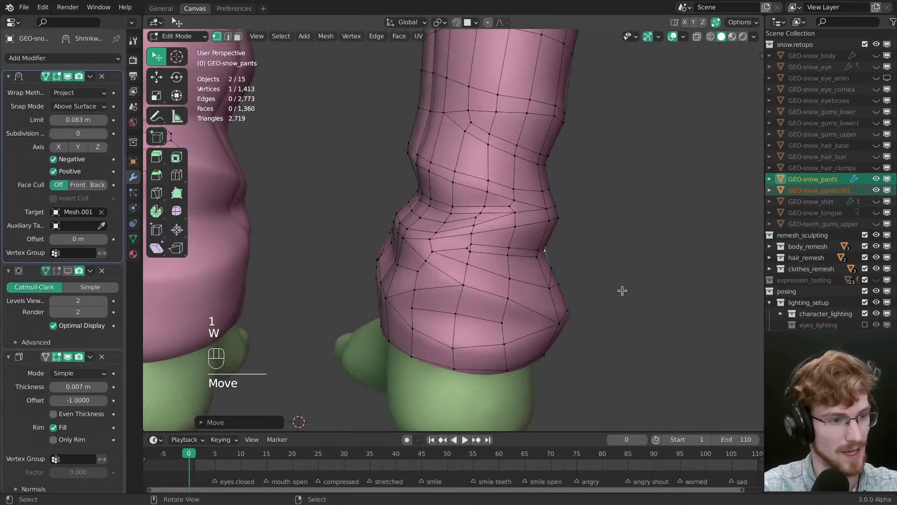
Step: Merge the vertices at the beveled row's other ending, dissolve the extra edge there, and shift the remaining vertex
{"action": "key", "text": "alt+a"}
{"action": "middle_click_drag", "start_coordinate": [495, 262], "coordinate": [507, 257]}
{"action": "left_click_drag", "start_coordinate": [435, 246], "coordinate": [438, 255]}
{"action": "key", "text": "g"}
{"action": "middle_click_drag", "start_coordinate": [471, 242], "coordinate": [472, 219], "text": "ctrl"}
{"action": "key", "text": "alt+a"}
{"action": "key", "text": "2"}
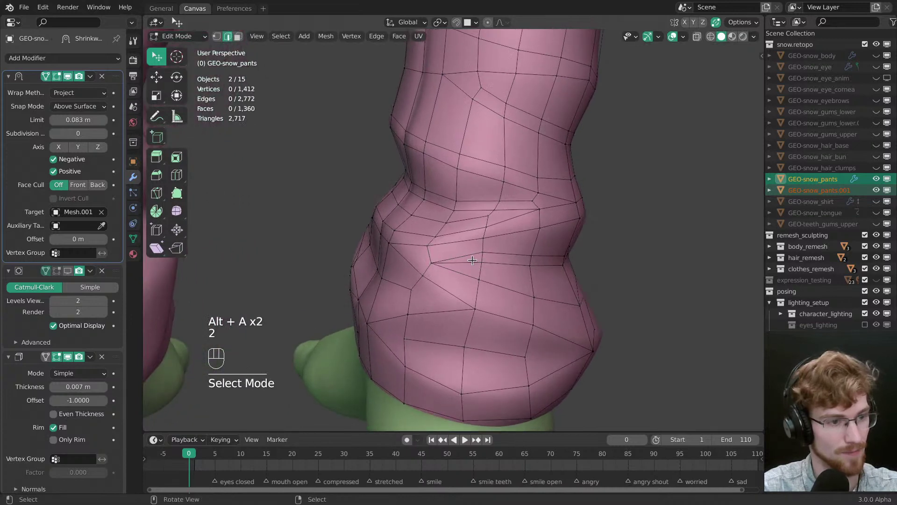
{"action": "left_click", "coordinate": [470, 259]}
{"action": "key", "text": "ctrl+x"}
{"action": "key", "text": "alt+a"}
{"action": "key", "text": "1"}
{"action": "left_click_drag", "start_coordinate": [485, 262], "coordinate": [490, 262]}
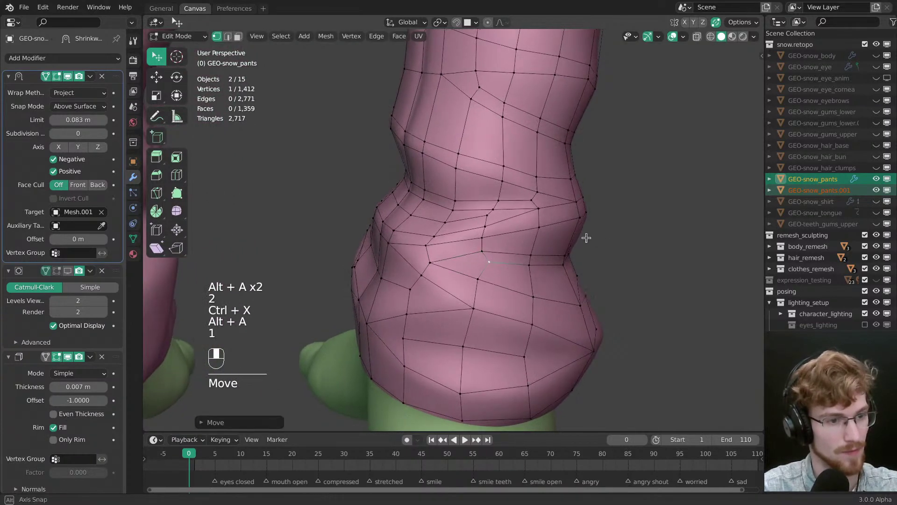
Step: Connect the beveled row's end vertex to the vertex on the diagonal fold and adjust the edge beneath it
{"action": "middle_click_drag", "start_coordinate": [490, 263], "coordinate": [546, 261]}
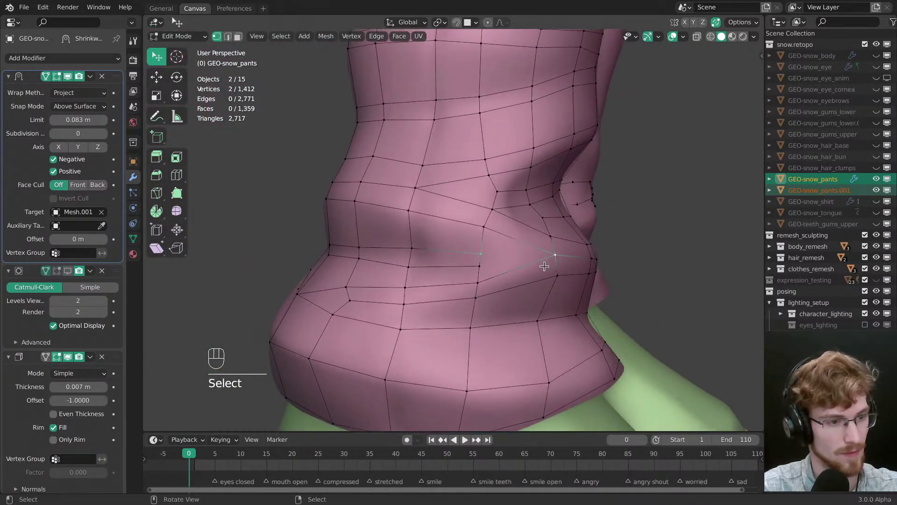
{"action": "key", "text": "w"}
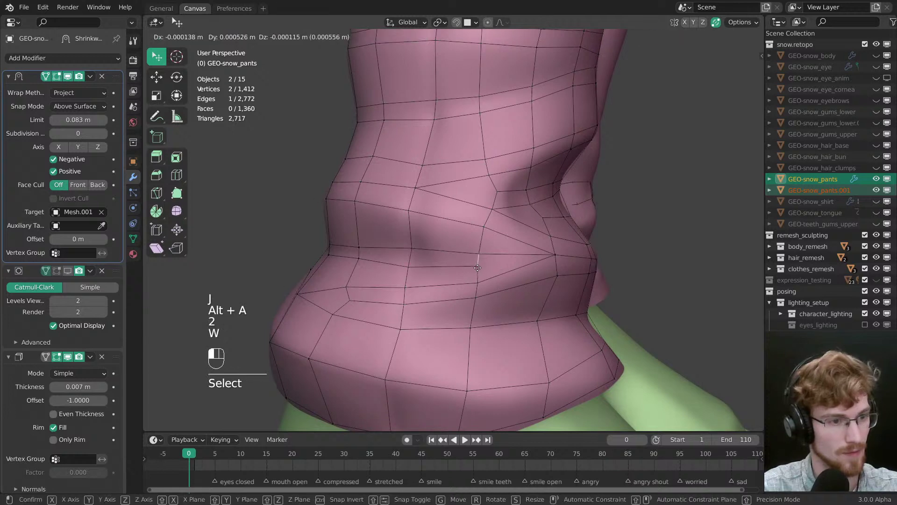
{"action": "left_click_drag", "start_coordinate": [482, 267], "coordinate": [481, 270]}
{"action": "middle_click_drag", "start_coordinate": [480, 270], "coordinate": [494, 266], "text": "ctrl"}
{"action": "key", "text": "alt+a"}
{"action": "key", "text": "1"}
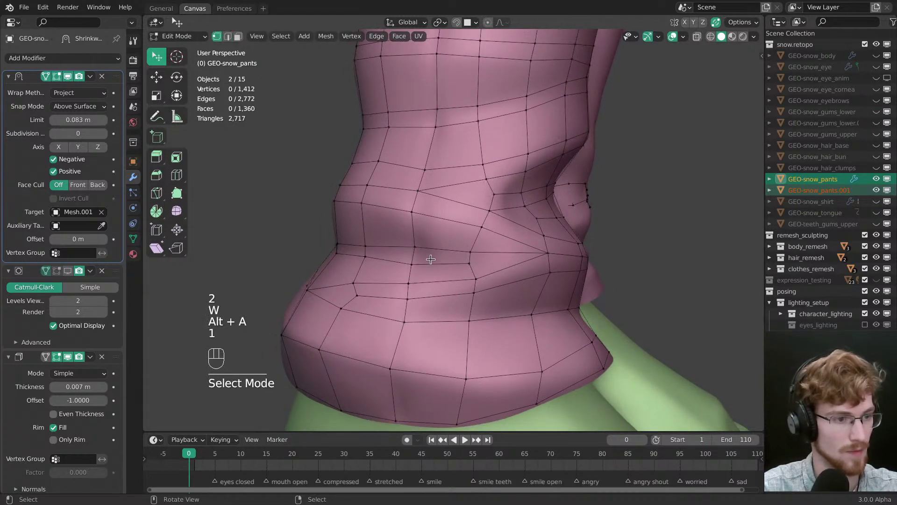
Step: Preview a loop cut through the beveled crease row to check how its faces flow
{"action": "scroll", "coordinate": [411, 258], "scroll_direction": "down", "scroll_amount": 2}
{"action": "key", "text": "alt+a"}
{"action": "middle_click_drag", "start_coordinate": [425, 284], "coordinate": [555, 268]}
{"action": "middle_click_drag", "start_coordinate": [555, 267], "coordinate": [479, 246], "text": "ctrl"}
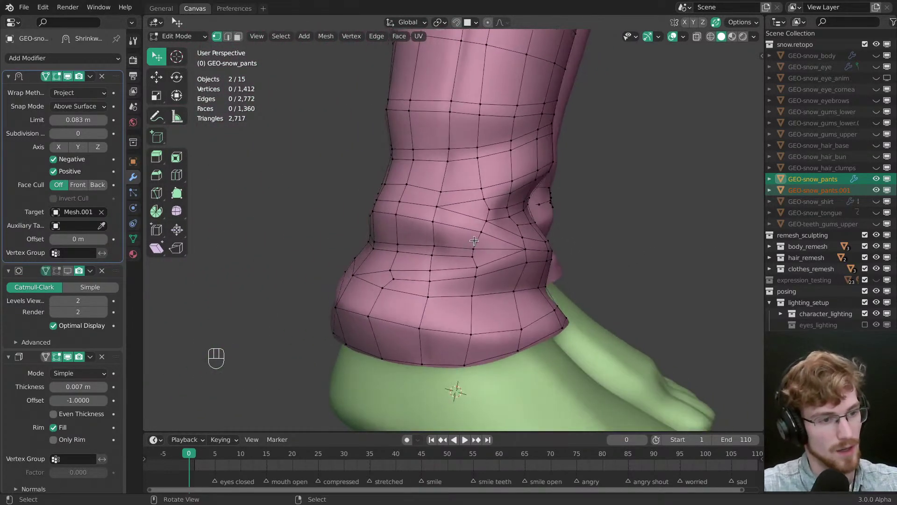
{"action": "key", "text": "ctrl+r"}
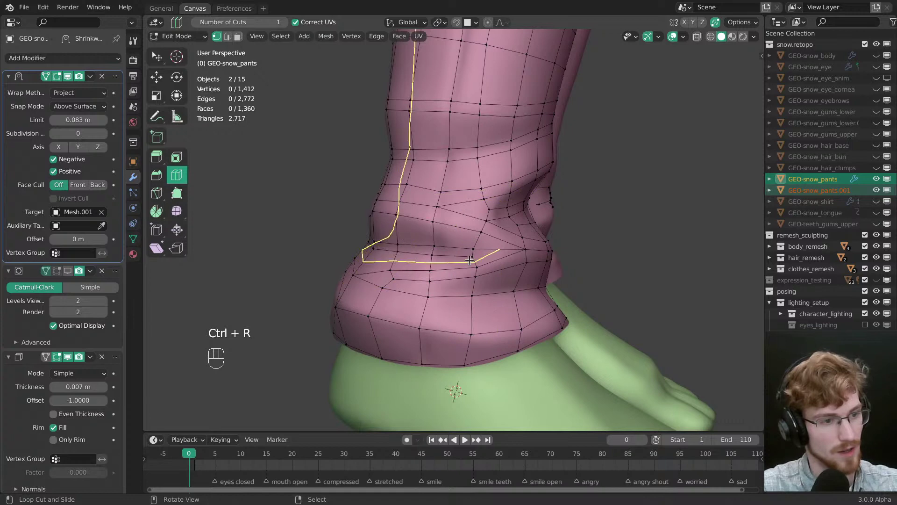
{"action": "key", "text": "Escape"}
{"action": "middle_click_drag", "start_coordinate": [470, 261], "coordinate": [533, 239]}
Step: Undo the crease row's bevel and all the clean-up made at its endings
{"action": "key", "text": "alt+a"}
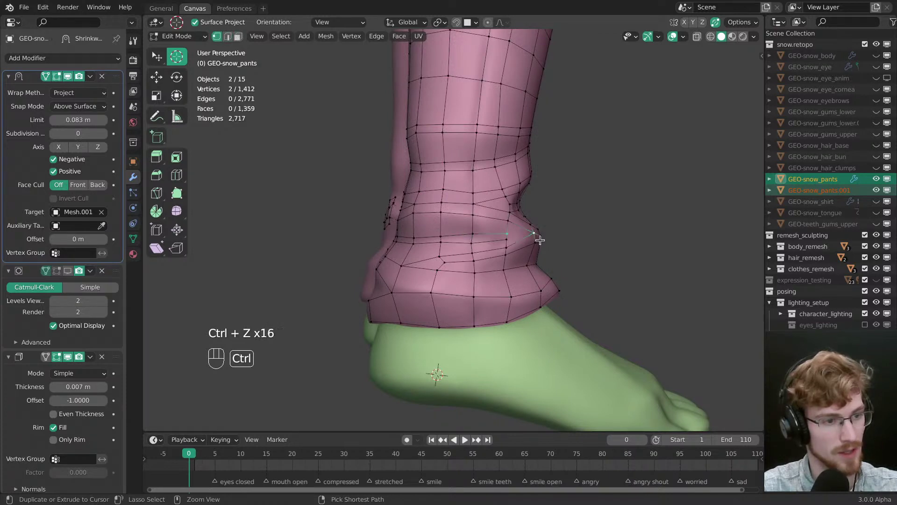
{"action": "key", "text": "ctrl+z"}
{"action": "key", "text": "ctrl+z"}
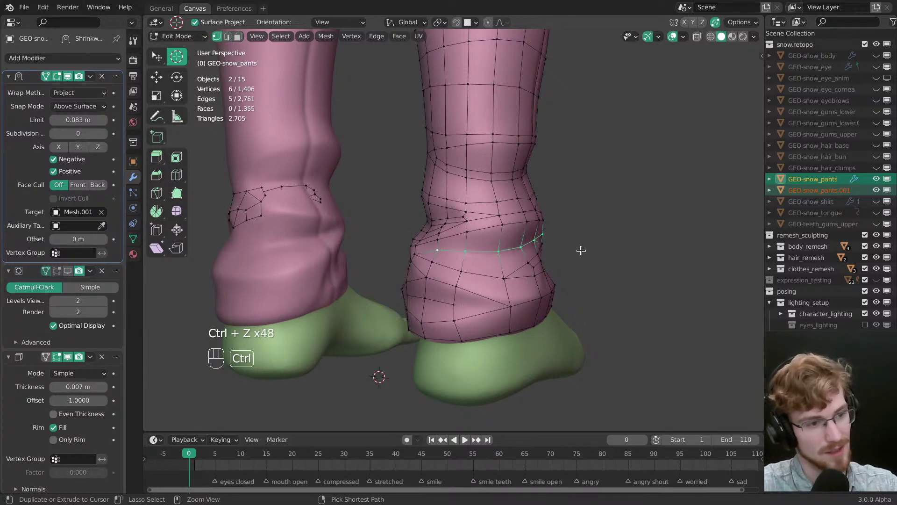
Step: Dissolve the leftover edge beside the Knife cut at the end of the crease row
{"action": "middle_click_drag", "start_coordinate": [597, 260], "coordinate": [538, 262]}
{"action": "key", "text": "alt+a"}
{"action": "key", "text": "2"}
{"action": "scroll", "coordinate": [517, 254], "scroll_direction": "up", "scroll_amount": 3}
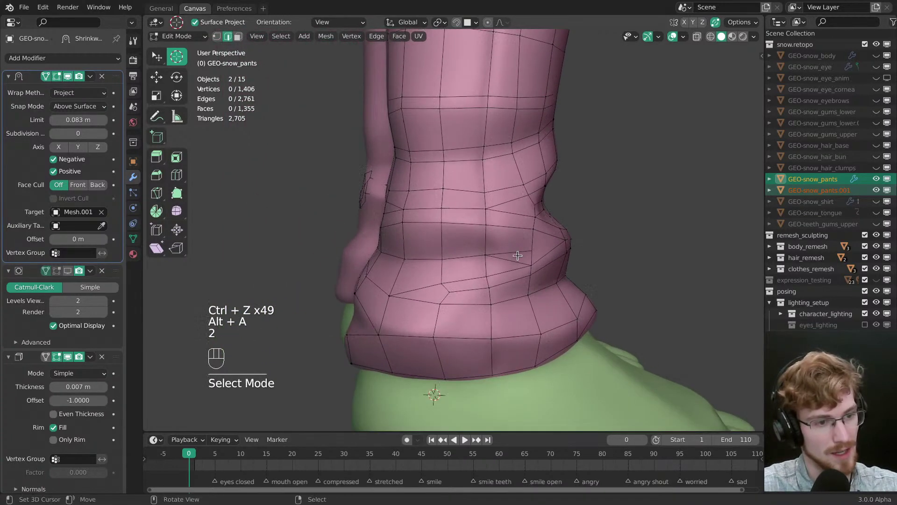
{"action": "left_click", "coordinate": [548, 269]}
{"action": "key", "text": "ctrl+x"}
{"action": "key", "text": "alt+a"}
Step: Adjust the position of the vertex where the crease row's cut ends
{"action": "key", "text": "1"}
{"action": "left_click_drag", "start_coordinate": [522, 250], "coordinate": [527, 251]}
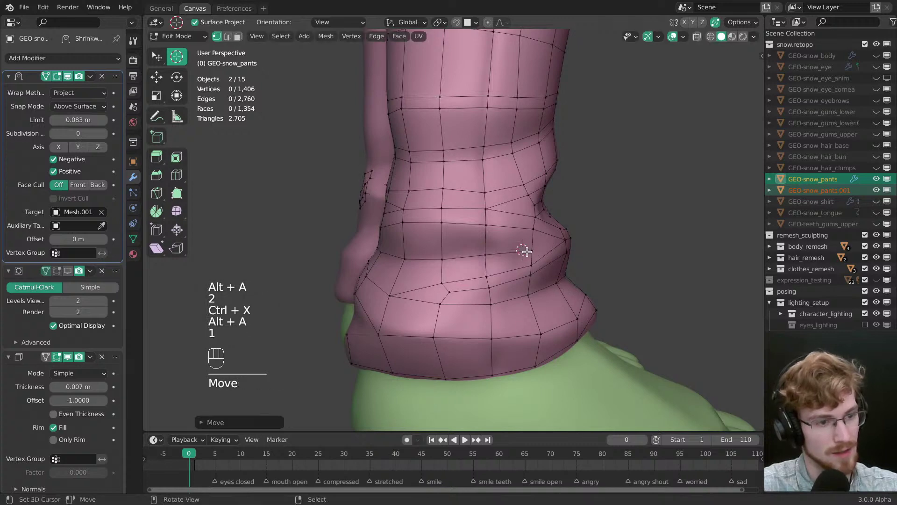
{"action": "key", "text": "shift+s"}
{"action": "left_click", "coordinate": [528, 248]}
{"action": "key", "text": "w"}
{"action": "key", "text": "alt+a"}
Step: Select the vertex path of the row above the hem around the heel to check how it flows
{"action": "middle_click_drag", "start_coordinate": [528, 248], "coordinate": [557, 298]}
{"action": "left_click", "coordinate": [497, 305], "text": "ctrl"}
{"action": "middle_click_drag", "start_coordinate": [496, 305], "coordinate": [545, 285]}
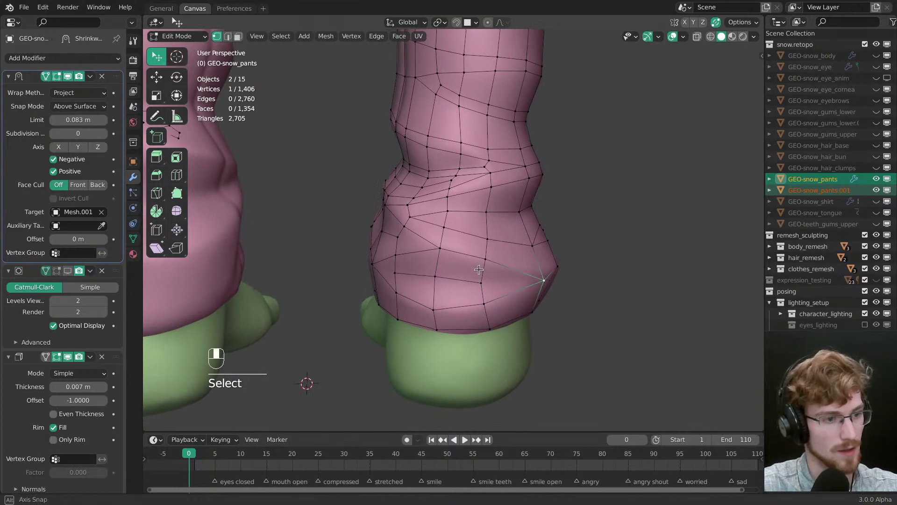
{"action": "middle_click_drag", "start_coordinate": [478, 270], "coordinate": [486, 251]}
{"action": "left_click", "coordinate": [402, 277], "text": "ctrl"}
{"action": "middle_click_drag", "start_coordinate": [547, 258], "coordinate": [600, 256]}
{"action": "right_click", "coordinate": [505, 256], "text": "shift"}
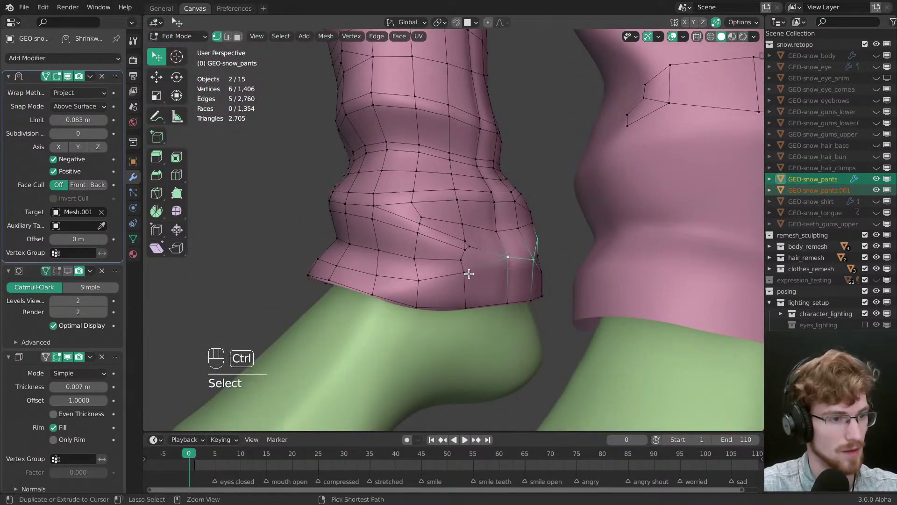
{"action": "right_click", "coordinate": [465, 271], "text": "ctrl"}
Step: Merge the extra vertex on the inner ankle into the vertex just below it, above the hem
{"action": "mouse_move", "coordinate": [465, 271]}
{"action": "middle_mouse_down"}
{"action": "mouse_move", "coordinate": [472, 294]}
{"action": "mouse_move", "coordinate": [463, 277]}
{"action": "middle_mouse_up"}
{"action": "right_click", "coordinate": [468, 258]}
{"action": "key", "text": "g"}
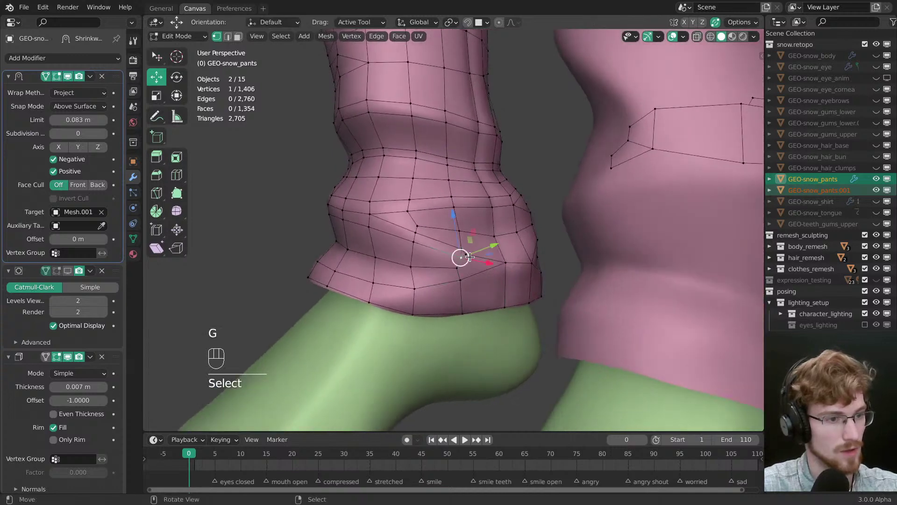
{"action": "left_click_drag", "start_coordinate": [465, 254], "coordinate": [460, 267]}
{"action": "key", "text": "alt+a"}
Step: Mark a seam around the triangular face at the end of the crease row on the back of the ankle
{"action": "middle_click_drag", "start_coordinate": [577, 240], "coordinate": [532, 260]}
{"action": "key", "text": "3"}
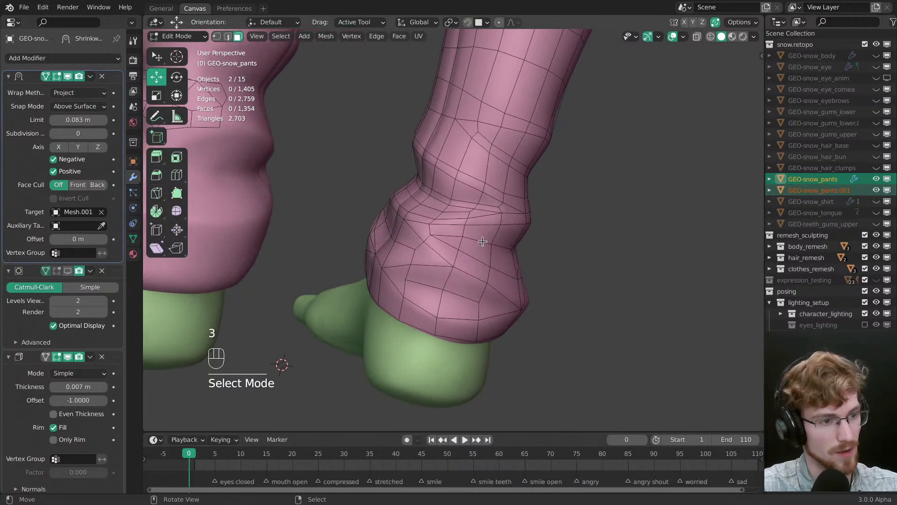
{"action": "middle_click_drag", "start_coordinate": [483, 241], "coordinate": [514, 249]}
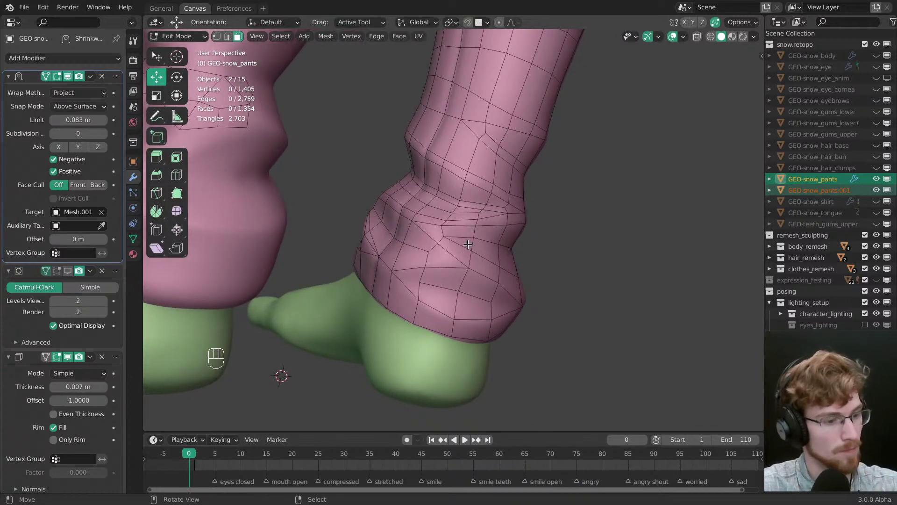
{"action": "key", "text": "ctrl+e"}
{"action": "left_click", "coordinate": [446, 211]}
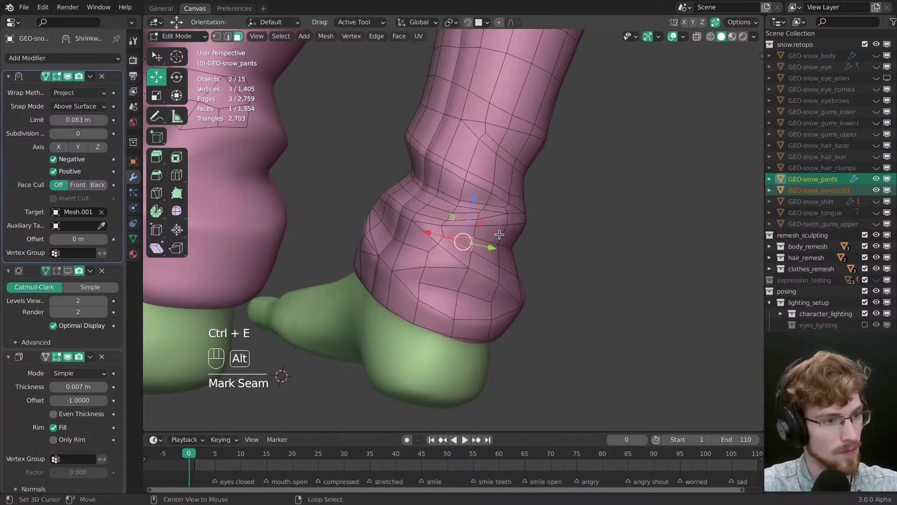
{"action": "key", "text": "alt+a"}
{"action": "middle_click_drag", "start_coordinate": [505, 248], "coordinate": [548, 264]}
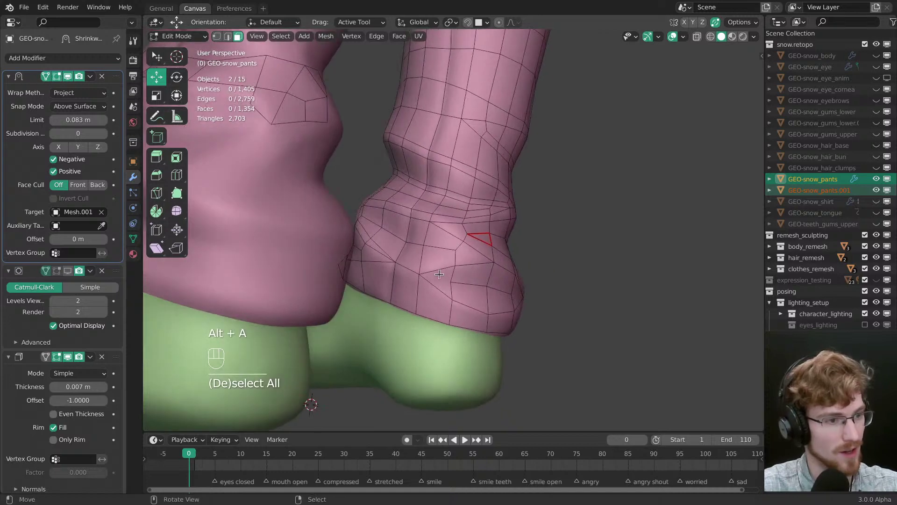
Step: Mark a seam around the triangular face on the inner side of the ankle, above the hem
{"action": "middle_click_drag", "start_coordinate": [439, 274], "coordinate": [491, 240]}
{"action": "key", "text": "ctrl+e"}
{"action": "key", "text": "alt+a"}
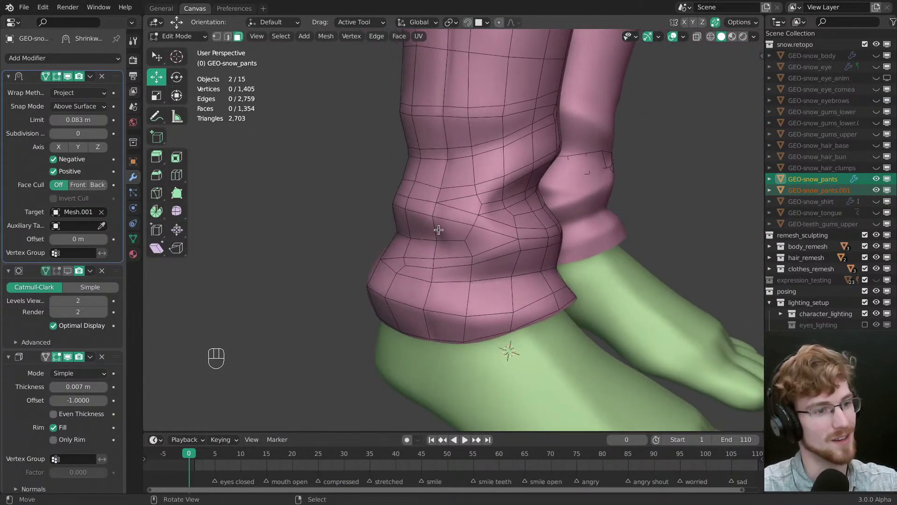
{"action": "middle_click_drag", "start_coordinate": [439, 230], "coordinate": [468, 283]}
{"action": "key", "text": "1"}
{"action": "key", "text": "w"}
{"action": "key", "text": "alt+a"}
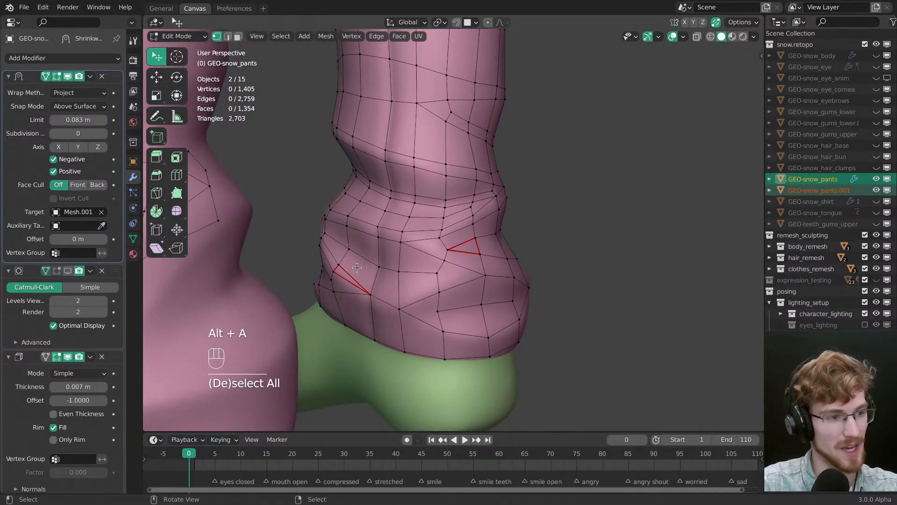
Step: Bevel the edge row above the hem, from the inner-ankle triangle around the heel to the outer front of the ankle
{"action": "middle_click_drag", "start_coordinate": [449, 253], "coordinate": [572, 261]}
{"action": "middle_click_drag", "start_coordinate": [469, 264], "coordinate": [409, 306]}
{"action": "key", "text": "alt+a"}
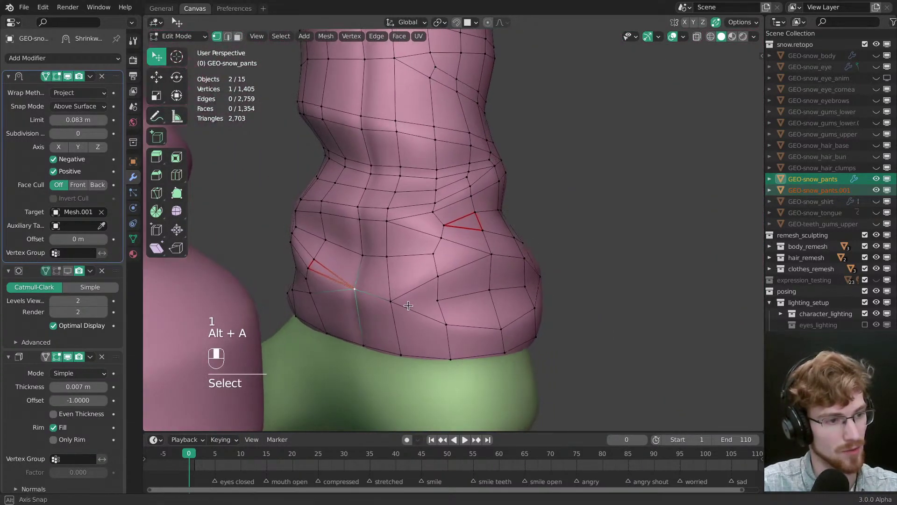
{"action": "middle_click_drag", "start_coordinate": [467, 275], "coordinate": [439, 281]}
{"action": "left_click", "coordinate": [539, 285], "text": "ctrl"}
{"action": "middle_click_drag", "start_coordinate": [538, 286], "coordinate": [480, 273]}
{"action": "middle_click_drag", "start_coordinate": [561, 347], "coordinate": [417, 274]}
{"action": "left_click", "coordinate": [421, 266], "text": "ctrl"}
{"action": "key", "text": "ctrl+z"}
{"action": "key", "text": "ctrl+b"}
{"action": "left_click", "coordinate": [497, 289]}
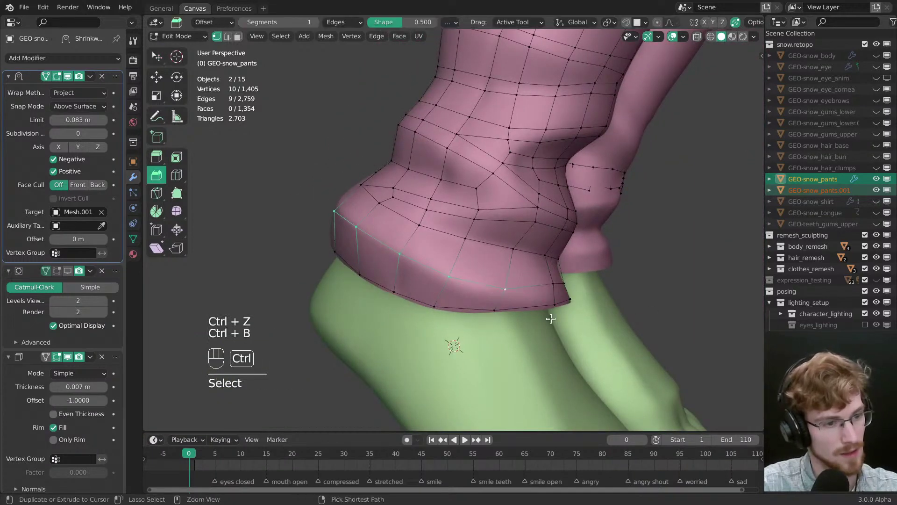
{"action": "key", "text": "alt+a"}
{"action": "middle_click_drag", "start_coordinate": [497, 288], "coordinate": [529, 275]}
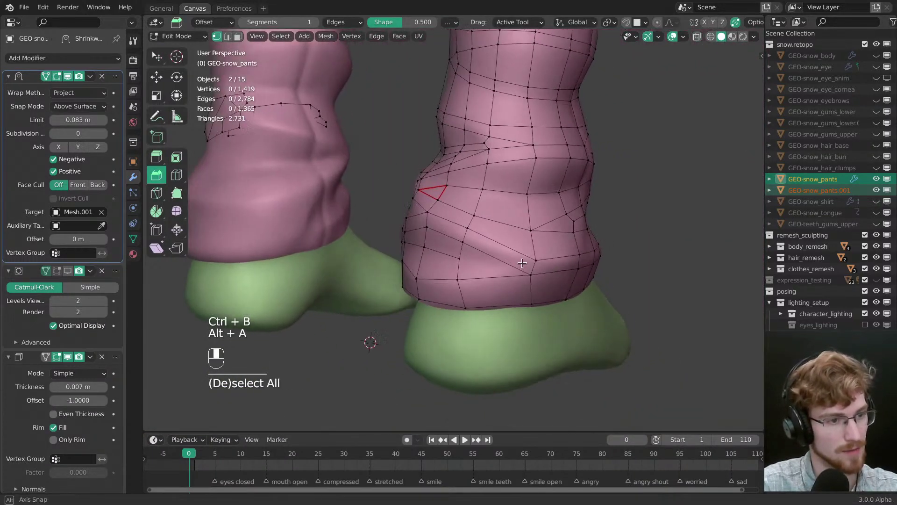
Step: Merge the extra vertices at the inner-ankle end of the beveled hem row so the marked triangle becomes a four-sided face
{"action": "key", "text": "alt+a"}
{"action": "key", "text": "w"}
{"action": "left_click_drag", "start_coordinate": [537, 262], "coordinate": [578, 246]}
{"action": "middle_click_drag", "start_coordinate": [578, 245], "coordinate": [472, 280]}
{"action": "middle_click_drag", "start_coordinate": [472, 280], "coordinate": [524, 266], "text": "shift"}
{"action": "left_click", "coordinate": [525, 266]}
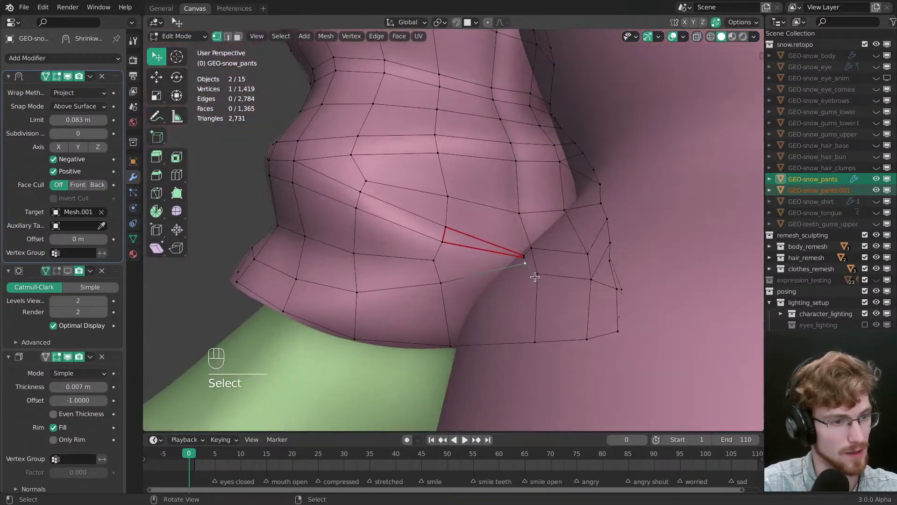
{"action": "key", "text": "g"}
{"action": "key", "text": "alt+a"}
{"action": "mouse_move", "coordinate": [537, 270]}
{"action": "left_mouse_down"}
{"action": "mouse_move", "coordinate": [531, 247]}
{"action": "mouse_move", "coordinate": [528, 278]}
{"action": "left_mouse_up"}
{"action": "key", "text": "alt+a"}
{"action": "key", "text": "w"}
{"action": "key", "text": "alt+a"}
{"action": "middle_click_drag", "start_coordinate": [536, 283], "coordinate": [453, 241]}
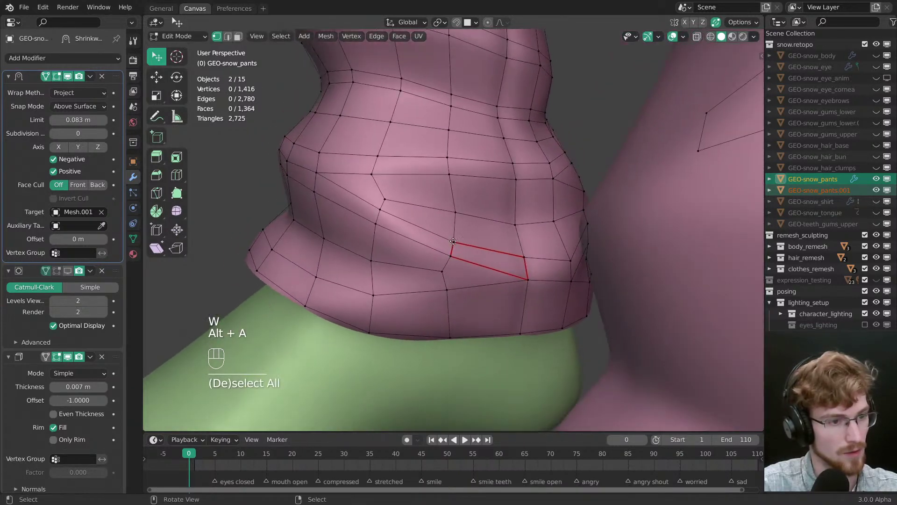
{"action": "left_click_drag", "start_coordinate": [454, 241], "coordinate": [454, 239]}
Step: Clear the seam around the four-sided face on the inner ankle and adjust a neighboring vertex in the row above the hem
{"action": "key", "text": "3"}
{"action": "left_click", "coordinate": [506, 262]}
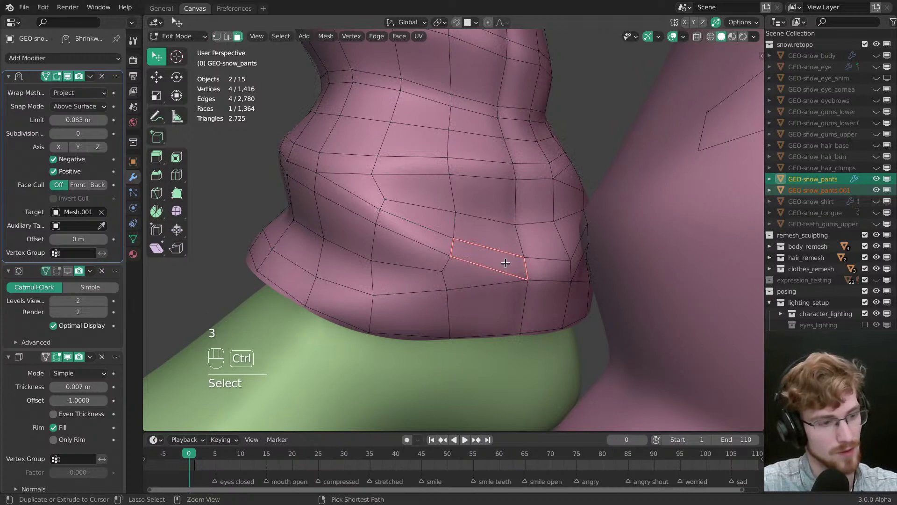
{"action": "key", "text": "ctrl+e"}
{"action": "left_click", "coordinate": [503, 269]}
{"action": "key", "text": "alt+a"}
{"action": "middle_click_drag", "start_coordinate": [504, 268], "coordinate": [427, 260]}
{"action": "key", "text": "1"}
{"action": "key", "text": "w"}
{"action": "left_click_drag", "start_coordinate": [457, 272], "coordinate": [451, 273]}
{"action": "middle_click_drag", "start_coordinate": [451, 273], "coordinate": [386, 253]}
Step: Bevel the crease's edge path from the marked triangle on the back of the ankle around to the outer side
{"action": "middle_click_drag", "start_coordinate": [455, 243], "coordinate": [516, 267]}
{"action": "scroll", "coordinate": [516, 266], "scroll_direction": "up", "scroll_amount": 1}
{"action": "key", "text": "1"}
{"action": "left_click", "coordinate": [416, 239]}
{"action": "middle_click_drag", "start_coordinate": [416, 239], "coordinate": [643, 239]}
{"action": "left_click", "coordinate": [539, 244], "text": "ctrl"}
{"action": "key", "text": "ctrl+b"}
{"action": "left_click", "coordinate": [542, 232]}
{"action": "key", "text": "alt+a"}
{"action": "middle_click_drag", "start_coordinate": [588, 256], "coordinate": [510, 230]}
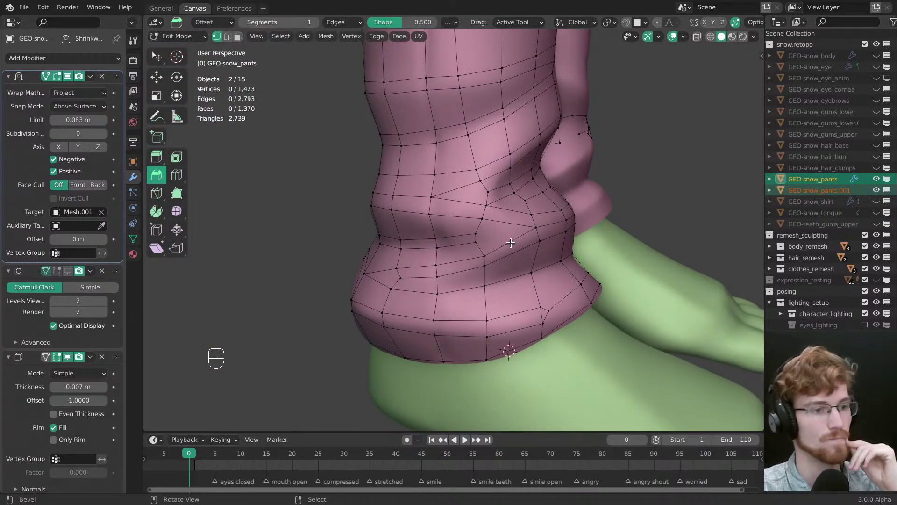
Step: Dissolve the upper edge of the marked triangle on the back of the ankle and reposition its corner vertex
{"action": "middle_click_drag", "start_coordinate": [481, 228], "coordinate": [459, 234]}
{"action": "middle_click_drag", "start_coordinate": [528, 222], "coordinate": [547, 285]}
{"action": "key", "text": "w"}
{"action": "key", "text": "alt+a"}
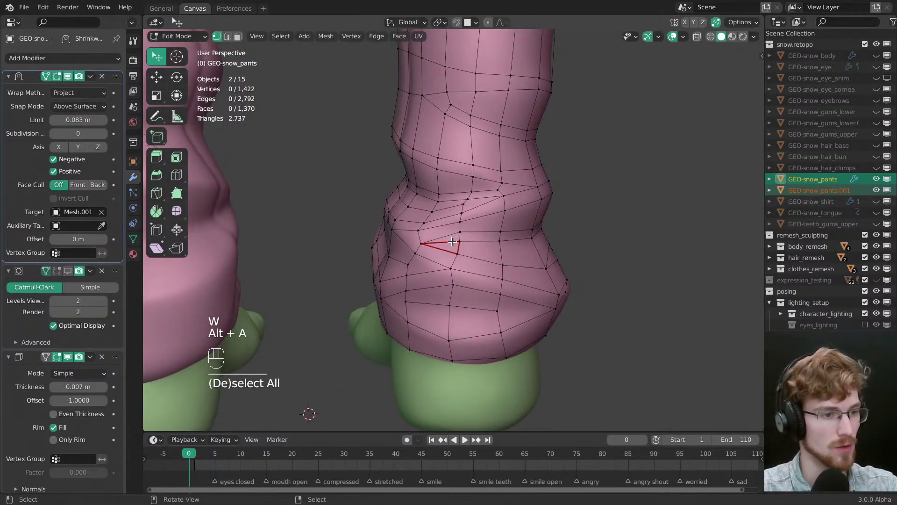
{"action": "key", "text": "ctrl+x"}
{"action": "key", "text": "alt+a"}
{"action": "key", "text": "1"}
{"action": "key", "text": "w"}
{"action": "left_click_drag", "start_coordinate": [459, 241], "coordinate": [459, 232]}
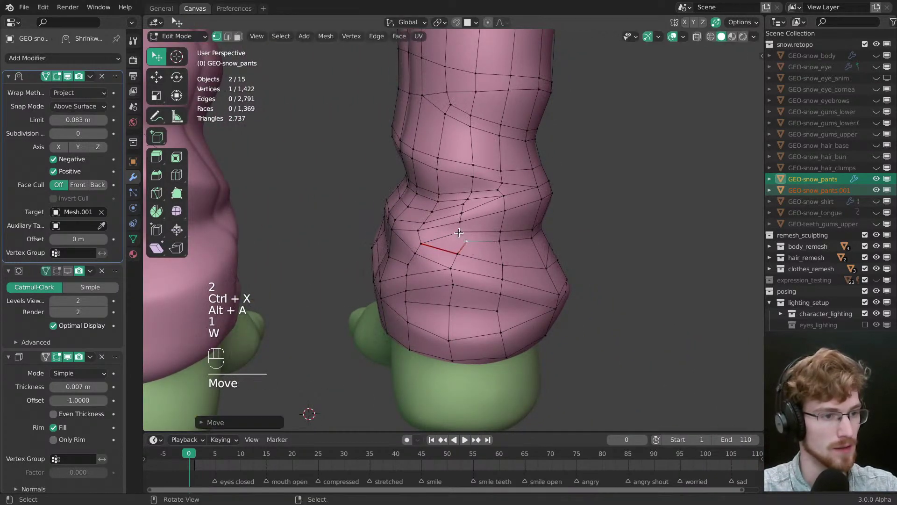
Step: Clear the remaining seam along the former triangle's edges on the back of the ankle
{"action": "left_click", "coordinate": [463, 235]}
{"action": "left_click", "coordinate": [422, 243], "text": "ctrl"}
{"action": "key", "text": "ctrl+e"}
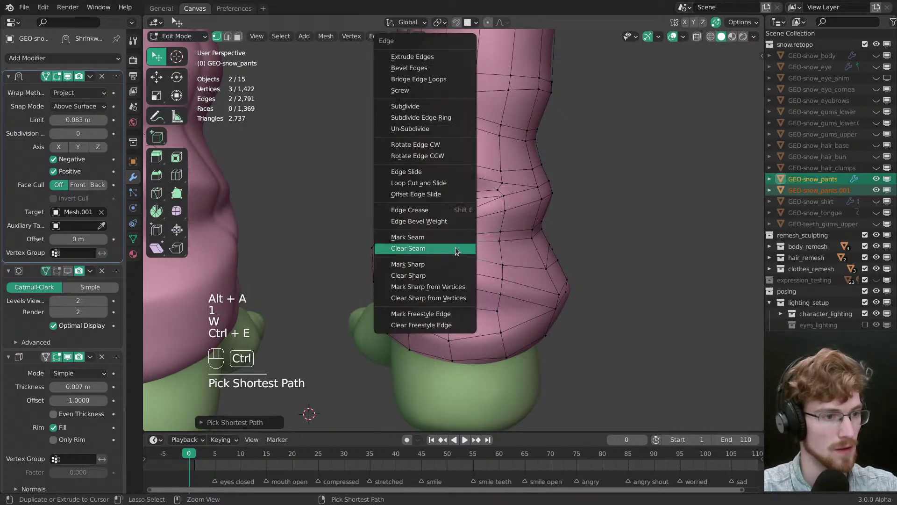
{"action": "left_click", "coordinate": [446, 248]}
{"action": "key", "text": "alt+a"}
Step: Adjust the position of a crease-row vertex near the back of the ankle to even out the row
{"action": "middle_click_drag", "start_coordinate": [448, 281], "coordinate": [467, 243]}
{"action": "key", "text": "w"}
{"action": "left_click", "coordinate": [449, 239]}
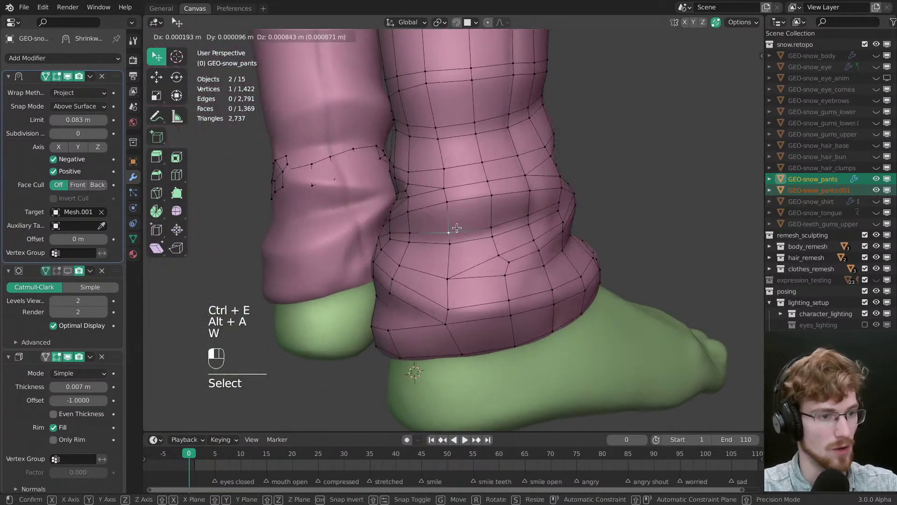
{"action": "left_click_drag", "start_coordinate": [449, 239], "coordinate": [448, 242]}
{"action": "key", "text": "alt+a"}
Step: Try to knife-cut a new edge from the crease row's end vertex toward the front fold on the outer ankle
{"action": "middle_click_drag", "start_coordinate": [513, 239], "coordinate": [446, 226], "text": "shift"}
{"action": "key", "text": "k"}
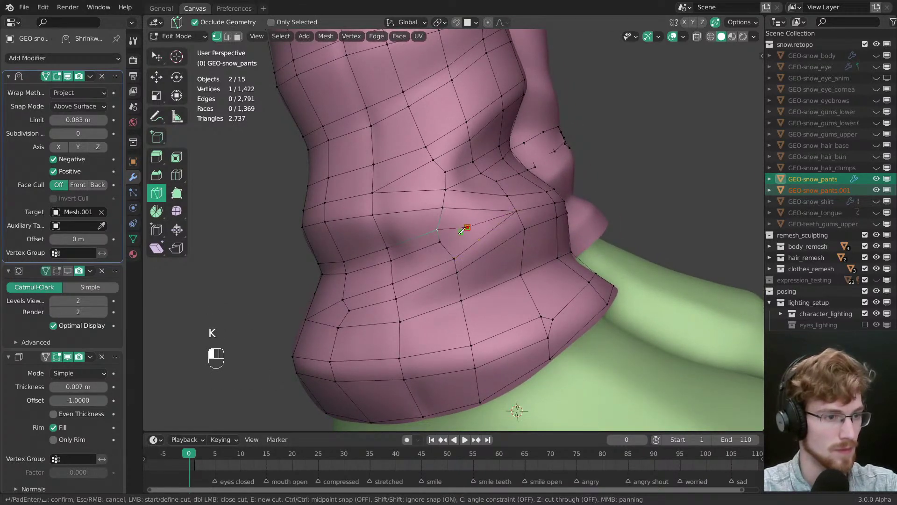
{"action": "key", "text": "Return"}
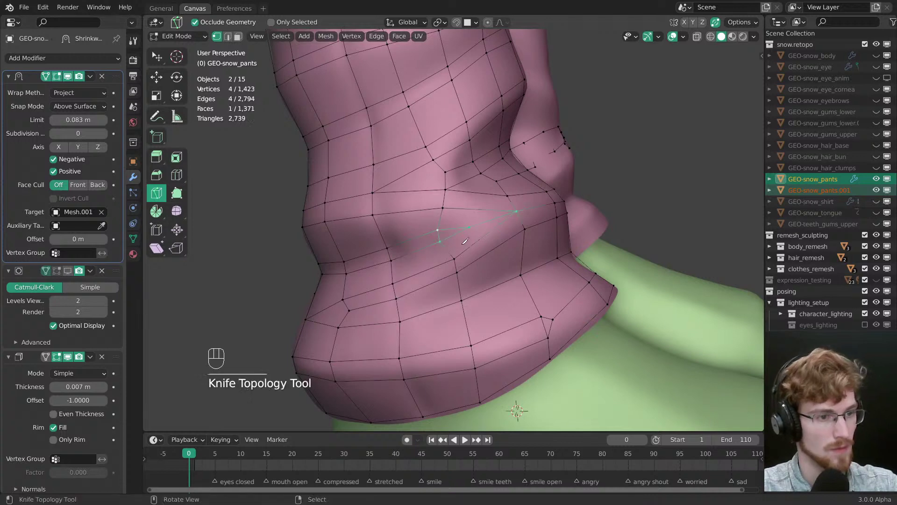
{"action": "key", "text": "alt+a"}
{"action": "middle_click_drag", "start_coordinate": [444, 237], "coordinate": [565, 206]}
{"action": "middle_click_drag", "start_coordinate": [565, 206], "coordinate": [487, 270], "text": "ctrl"}
{"action": "key", "text": "ctrl+z"}
{"action": "key", "text": "ctrl+z"}
{"action": "key", "text": "ctrl+z"}
Step: Try to merge the two vertices at the crease row's outer-ankle end and reposition the merged vertex
{"action": "key", "text": "alt+a"}
{"action": "right_click", "coordinate": [459, 230]}
{"action": "right_click", "coordinate": [460, 241], "text": "shift"}
{"action": "key", "text": "m"}
{"action": "key", "text": "alt+a"}
{"action": "key", "text": "w"}
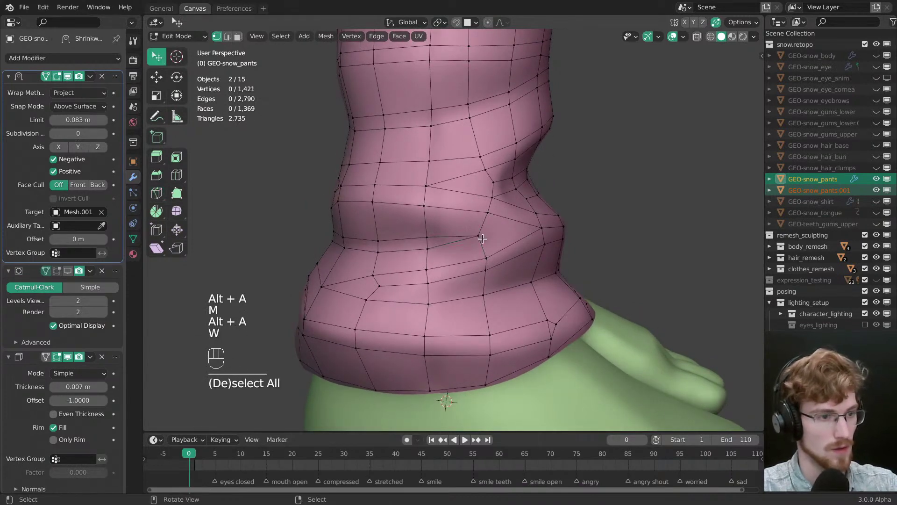
{"action": "left_click_drag", "start_coordinate": [478, 236], "coordinate": [481, 237]}
{"action": "mouse_move", "coordinate": [447, 243]}
{"action": "middle_mouse_down"}
{"action": "mouse_move", "coordinate": [644, 233]}
{"action": "mouse_move", "coordinate": [579, 220]}
{"action": "mouse_move", "coordinate": [460, 243]}
{"action": "middle_mouse_up"}
{"action": "key", "text": "alt+a"}
{"action": "key", "text": "ctrl+z"}
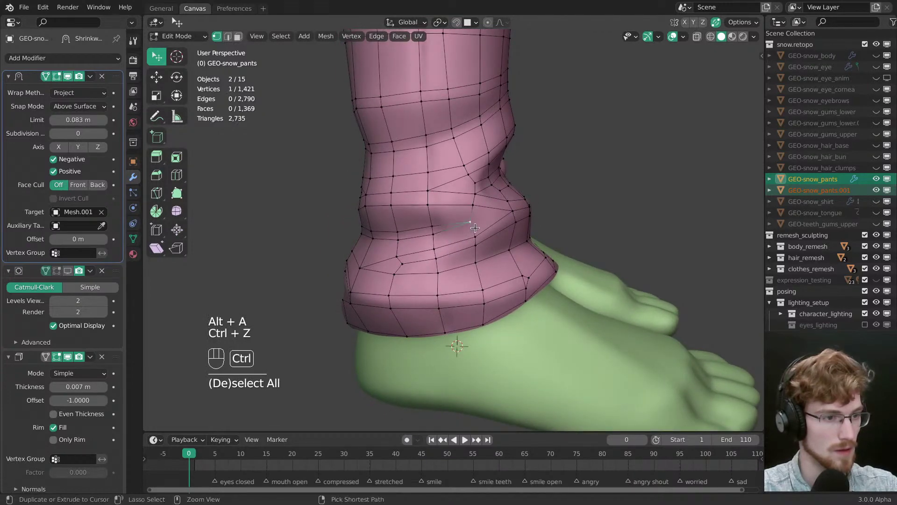
{"action": "key", "text": "alt+a"}
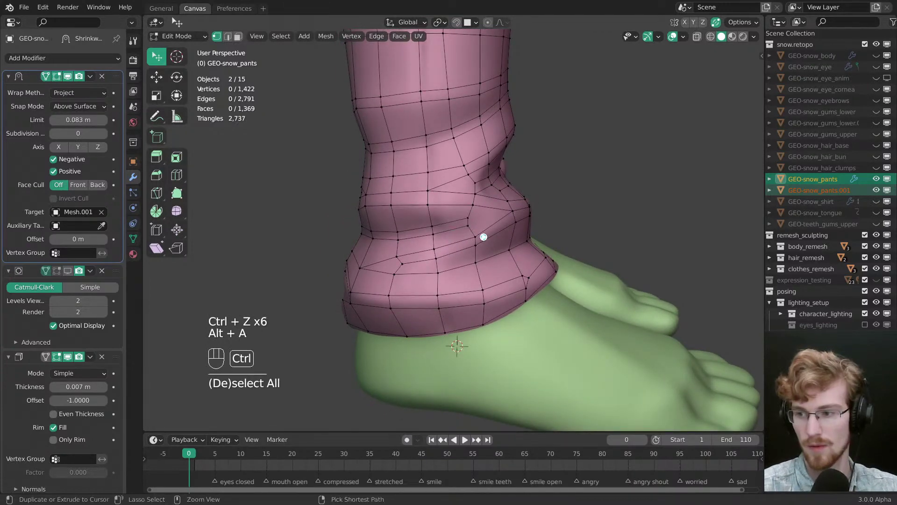
Step: Save the file and merge the extra vertex at the front end of the beveled hem row into its neighbor
{"action": "key", "text": "ctrl+s"}
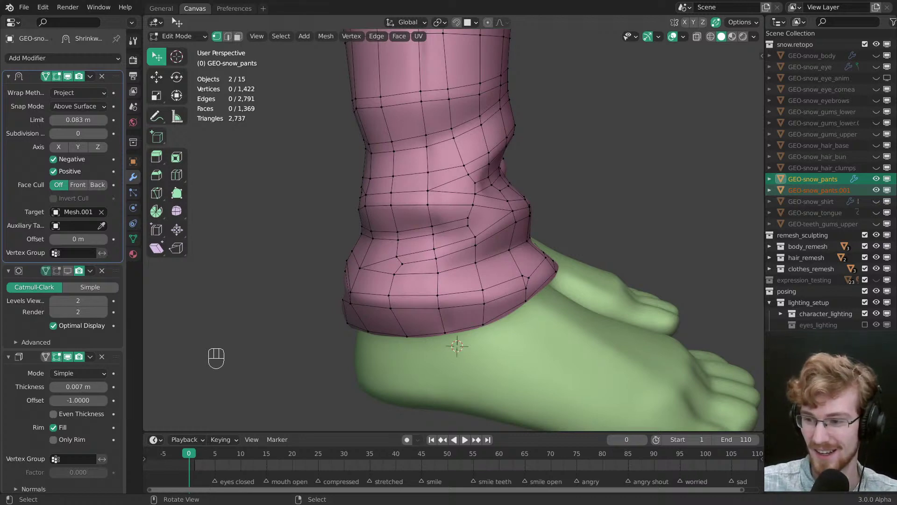
{"action": "middle_click_drag", "start_coordinate": [523, 220], "coordinate": [488, 236]}
{"action": "middle_click_drag", "start_coordinate": [488, 236], "coordinate": [444, 243], "text": "shift"}
{"action": "key", "text": "w"}
{"action": "left_click_drag", "start_coordinate": [420, 263], "coordinate": [494, 250]}
{"action": "key", "text": "alt+a"}
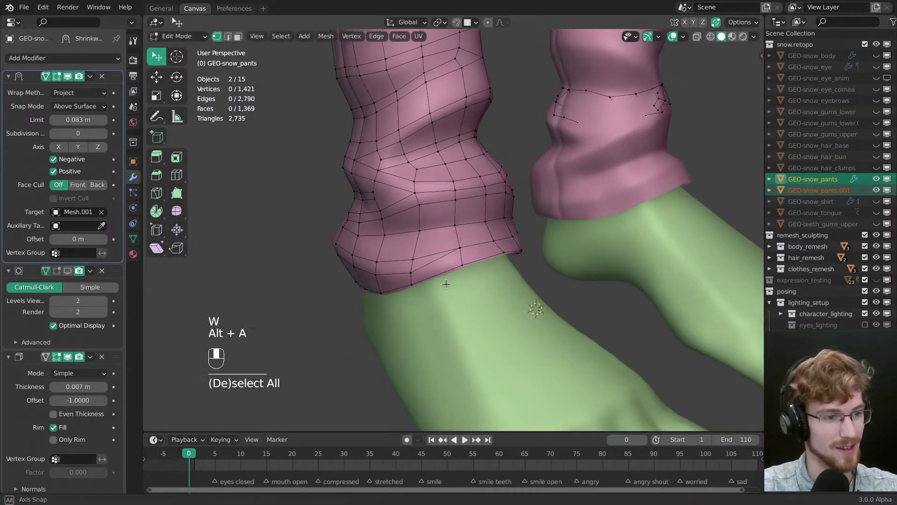
Step: Mark a seam around the triangular face at the front of the hem
{"action": "middle_click_drag", "start_coordinate": [445, 286], "coordinate": [545, 246]}
{"action": "key", "text": "3"}
{"action": "left_click", "coordinate": [460, 276]}
{"action": "key", "text": "ctrl+e"}
{"action": "left_click", "coordinate": [455, 264]}
{"action": "key", "text": "alt+a"}
{"action": "key", "text": "1"}
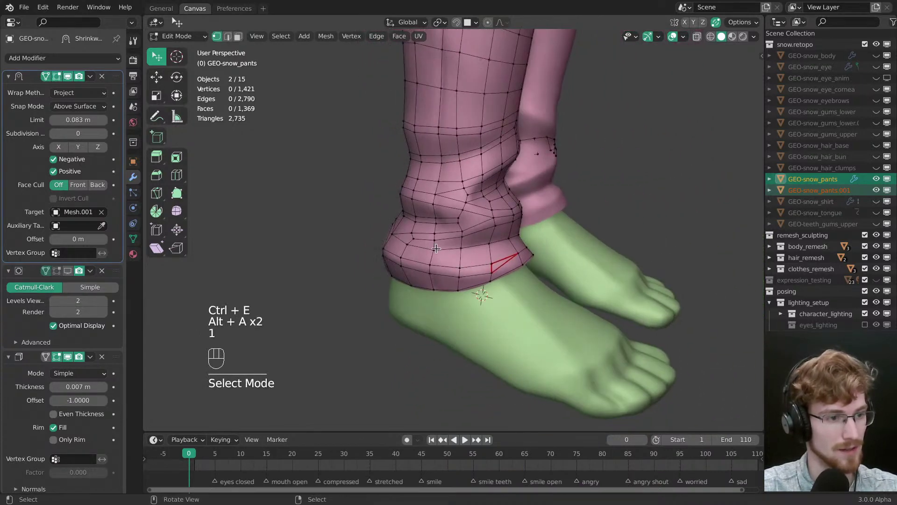
Step: Bevel the edge path of the row above the hem along the front and inner side of the ankle
{"action": "left_click", "coordinate": [492, 262]}
{"action": "scroll", "coordinate": [491, 257], "scroll_direction": "up", "scroll_amount": 6}
{"action": "right_click", "coordinate": [489, 253], "text": "ctrl"}
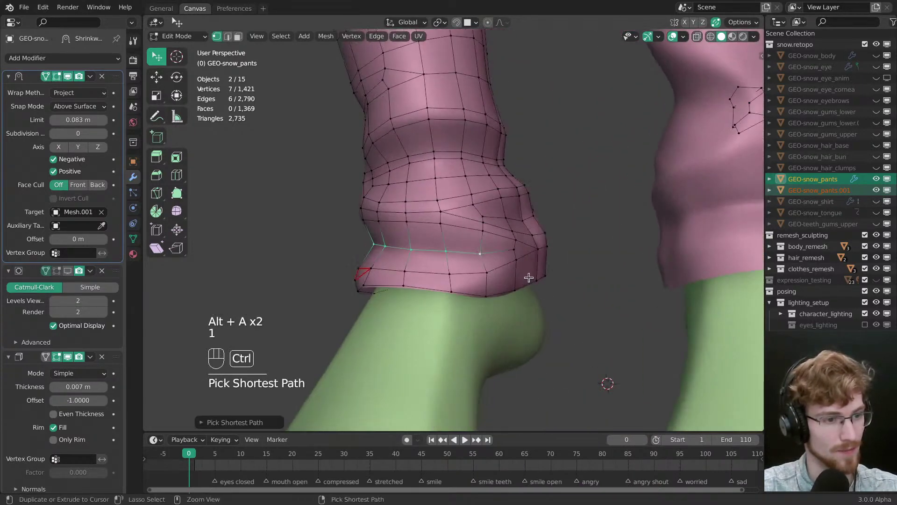
{"action": "key", "text": "ctrl+b"}
{"action": "right_click", "coordinate": [515, 254], "text": "shift"}
{"action": "middle_click_drag", "start_coordinate": [515, 256], "coordinate": [472, 264]}
{"action": "left_click", "coordinate": [514, 280]}
{"action": "key", "text": "alt+a"}
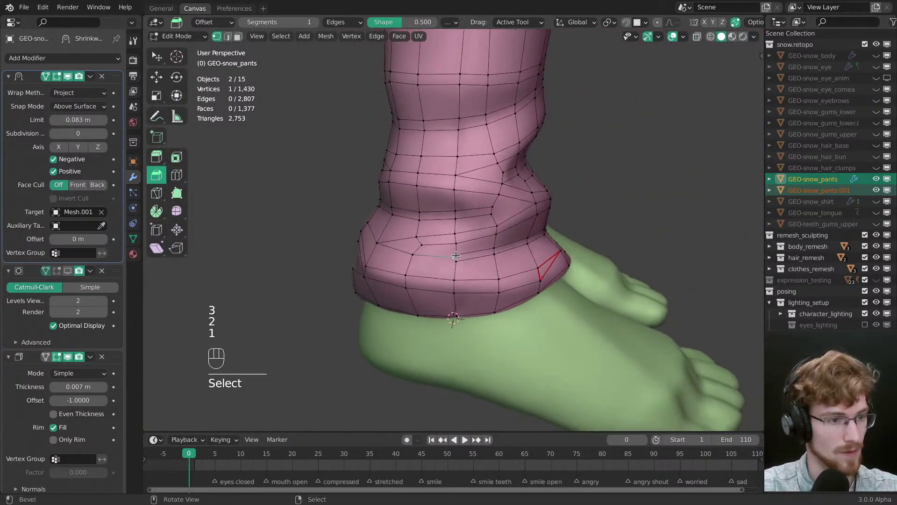
Step: Merge the extra vertices at the new row's outer-ankle end and mark a seam around the triangular face there
{"action": "key", "text": "m"}
{"action": "left_click", "coordinate": [477, 296]}
{"action": "key", "text": "alt+a"}
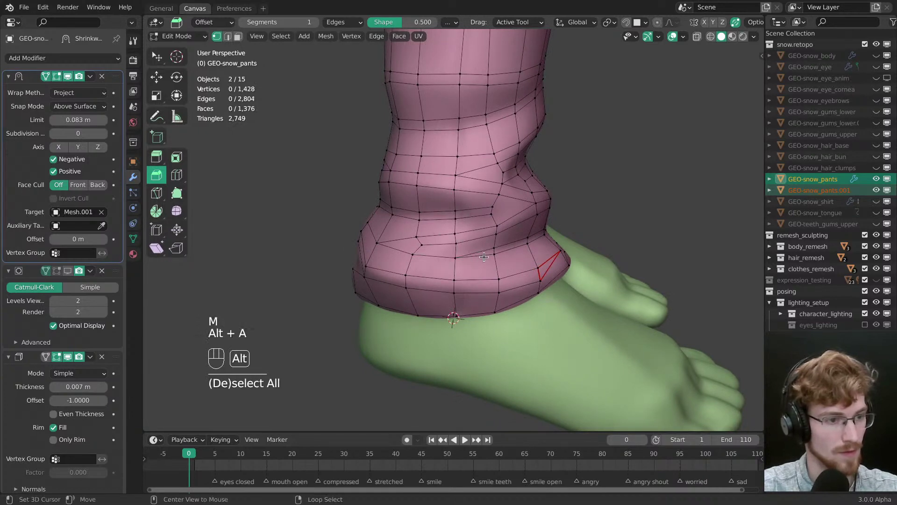
{"action": "key", "text": "ctrl+e"}
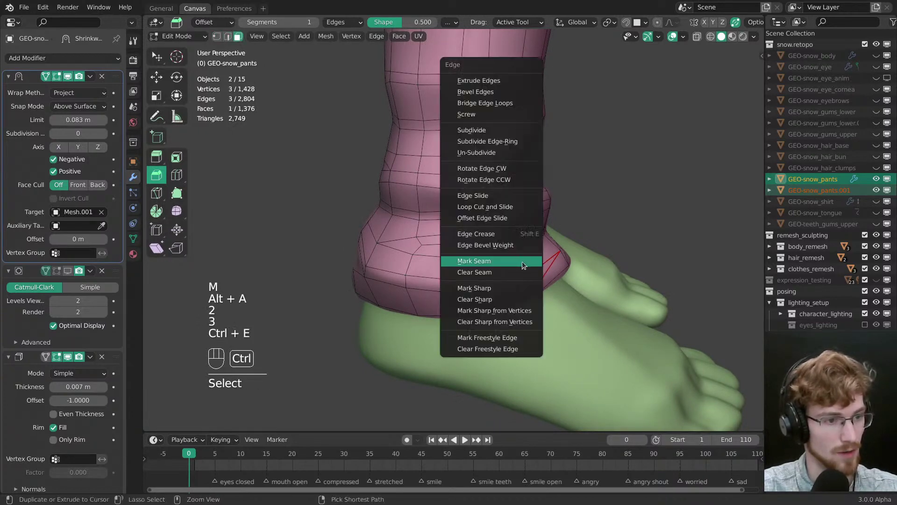
{"action": "left_click", "coordinate": [522, 260]}
{"action": "key", "text": "alt+a"}
Step: Try to connect two vertices across the face beside the outer-ankle triangle and add a loop cut along the hem
{"action": "middle_click_drag", "start_coordinate": [522, 261], "coordinate": [458, 249]}
{"action": "key", "text": "1"}
{"action": "left_click", "coordinate": [459, 248]}
{"action": "key", "text": "j"}
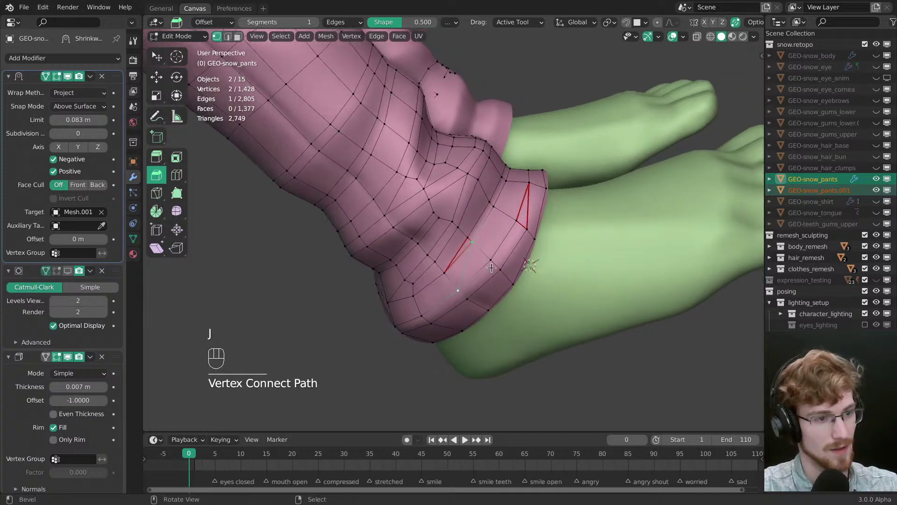
{"action": "middle_click_drag", "start_coordinate": [452, 281], "coordinate": [508, 236]}
{"action": "key", "text": "alt+a"}
{"action": "key", "text": "ctrl+r"}
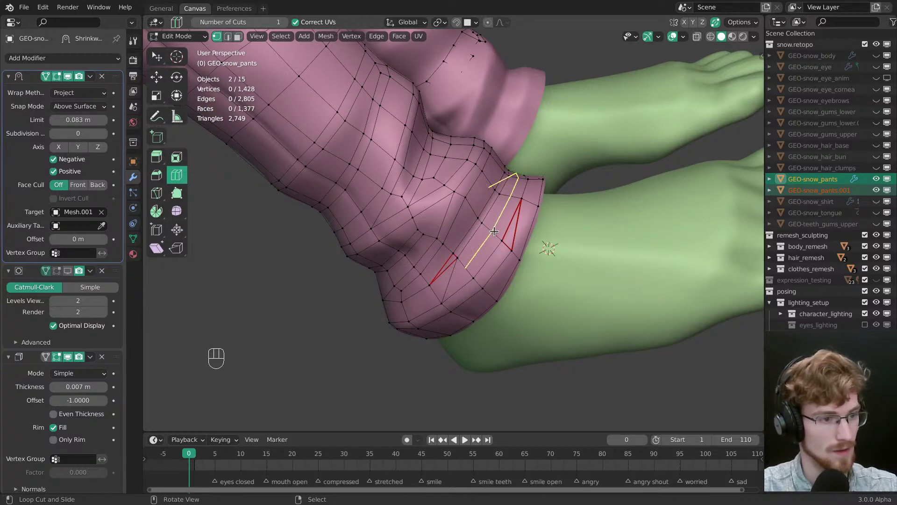
{"action": "key", "text": "ctrl+z"}
{"action": "key", "text": "ctrl+z"}
{"action": "key", "text": "Escape"}
{"action": "key", "text": "alt+a"}
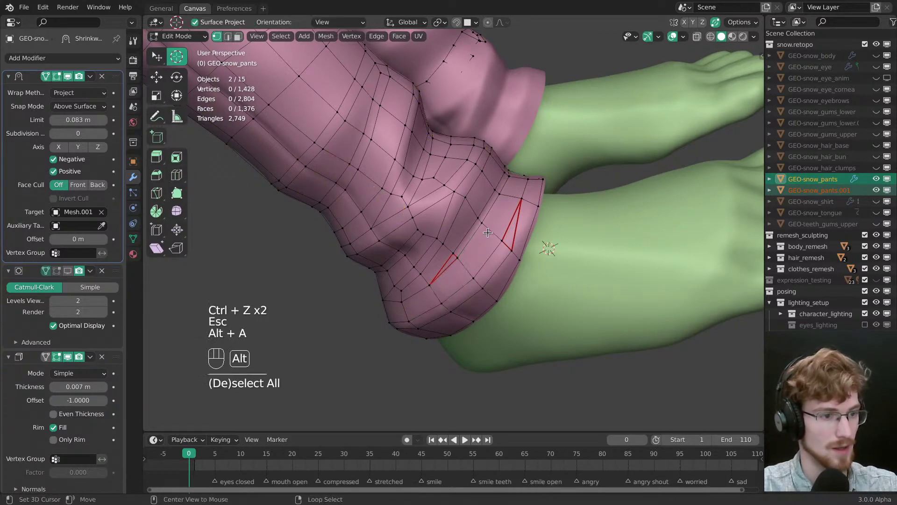
Step: Collapse the front hem triangle by sliding and merging the beveled hem row's vertices toward the outer ankle
{"action": "middle_click_drag", "start_coordinate": [494, 233], "coordinate": [447, 272]}
{"action": "left_click", "coordinate": [461, 262]}
{"action": "key", "text": "g"}
{"action": "key", "text": "g"}
{"action": "left_click", "coordinate": [458, 274]}
{"action": "key", "text": "alt+a"}
{"action": "key", "text": "w"}
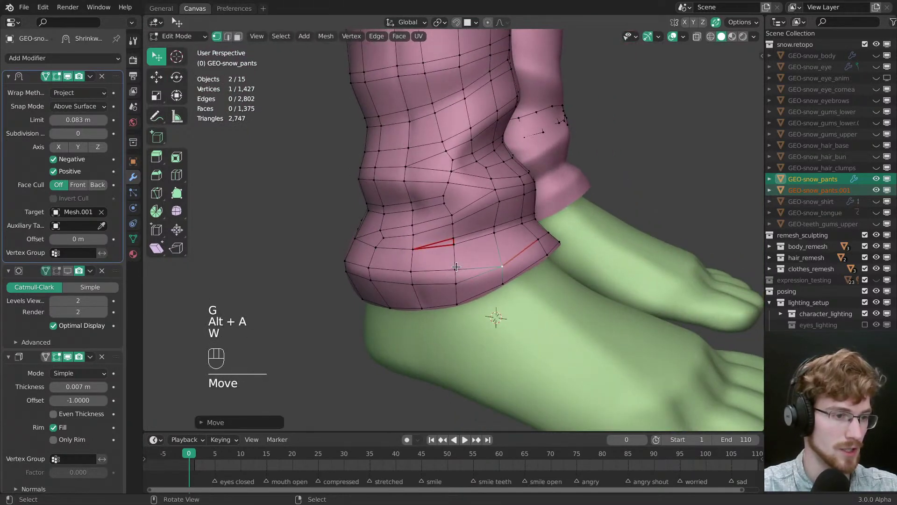
{"action": "left_click_drag", "start_coordinate": [457, 266], "coordinate": [413, 271]}
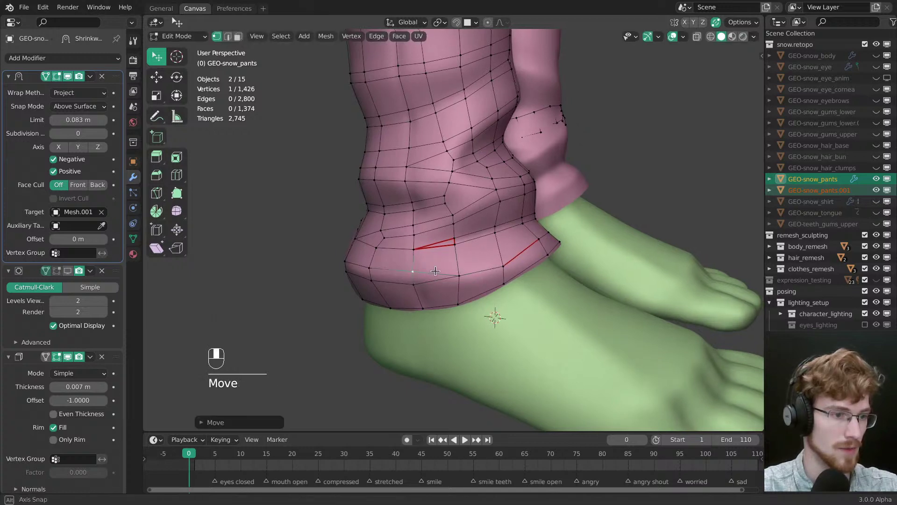
Step: Connect the hem-row vertex diagonally up to the outer-ankle triangle's corner and dissolve the triangle's extra edges
{"action": "middle_click_drag", "start_coordinate": [435, 271], "coordinate": [468, 252]}
{"action": "left_click", "coordinate": [467, 252], "text": "shift"}
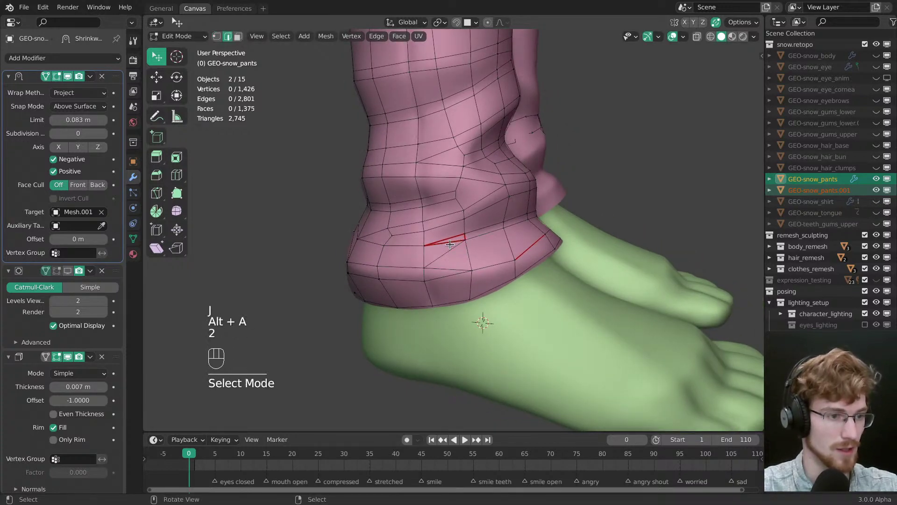
{"action": "key", "text": "ctrl+x"}
{"action": "key", "text": "alt+a"}
{"action": "key", "text": "1"}
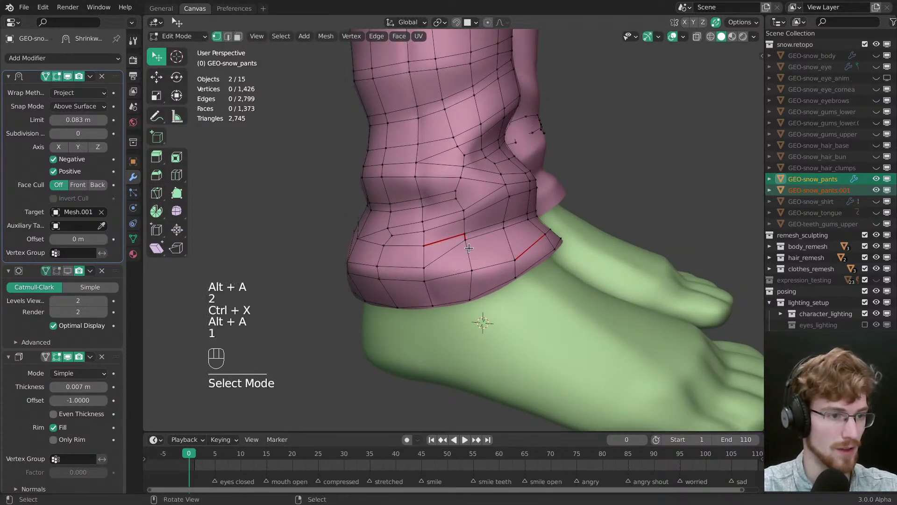
Step: Clear all remaining seams from the pants mesh
{"action": "key", "text": "ctrl+r"}
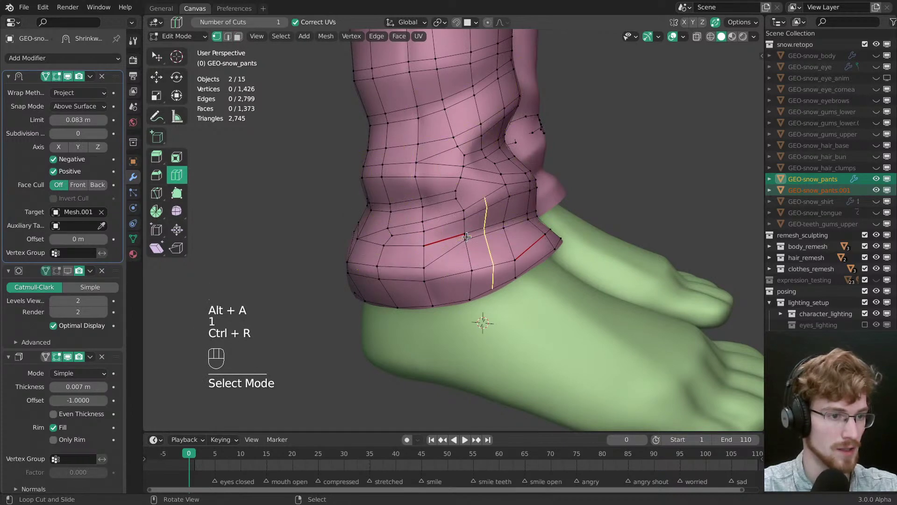
{"action": "key", "text": "Escape"}
{"action": "middle_click_drag", "start_coordinate": [472, 243], "coordinate": [476, 261]}
{"action": "key", "text": "alt+a"}
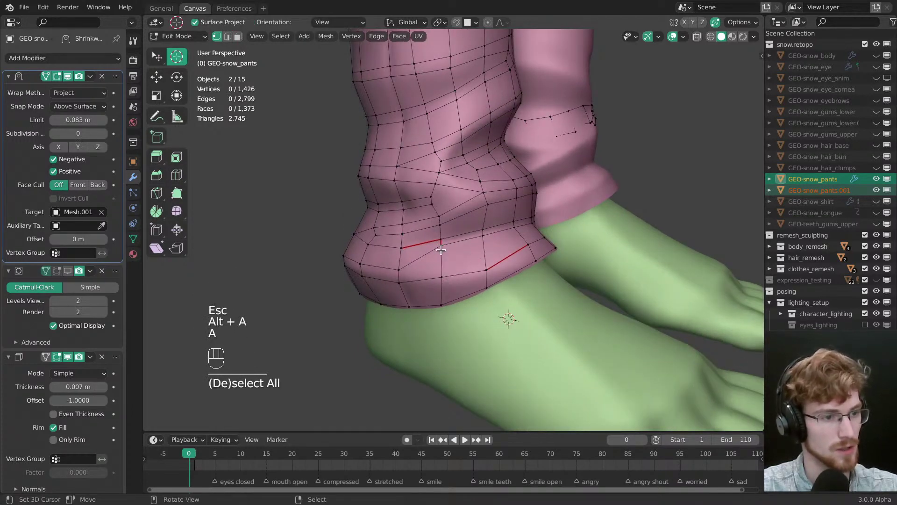
{"action": "key", "text": "ctrl+e"}
{"action": "left_click", "coordinate": [497, 263]}
{"action": "key", "text": "alt+a"}
Step: Adjust the position of the vertex just above the hem at the front of the ankle
{"action": "key", "text": "1"}
{"action": "key", "text": "w"}
{"action": "left_click_drag", "start_coordinate": [485, 269], "coordinate": [479, 269]}
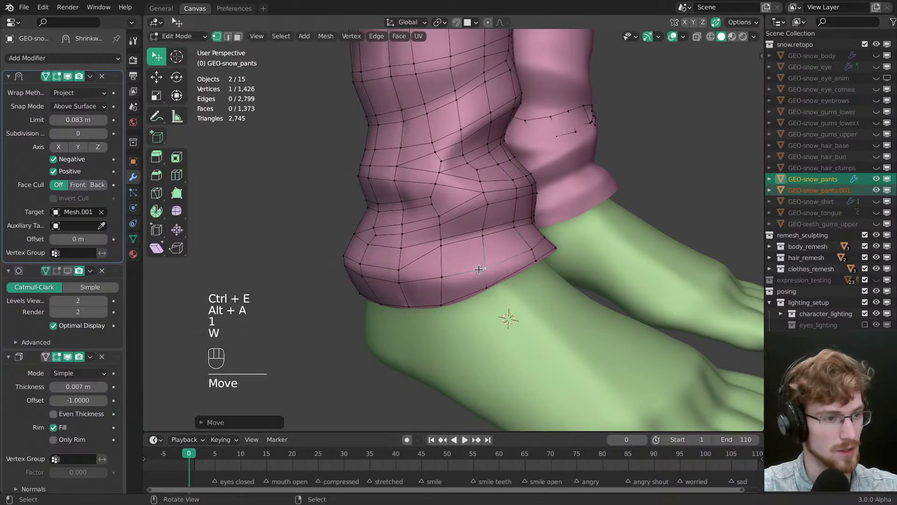
Step: Examine the five-sided face and the surrounding hem topology at the back and inner side of the ankle
{"action": "middle_click_drag", "start_coordinate": [478, 269], "coordinate": [517, 247]}
{"action": "key", "text": "alt+a"}
{"action": "key", "text": "3"}
{"action": "left_click", "coordinate": [571, 250]}
{"action": "middle_click_drag", "start_coordinate": [570, 250], "coordinate": [516, 234]}
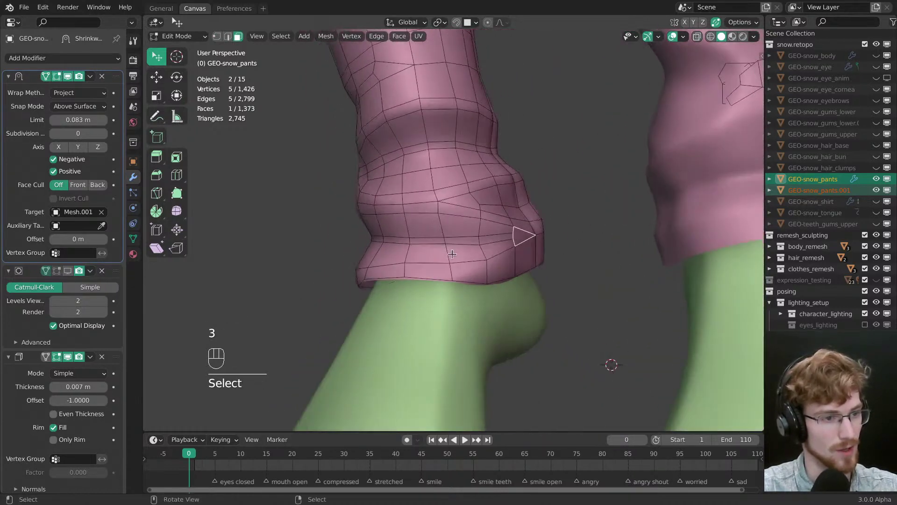
{"action": "middle_click_drag", "start_coordinate": [595, 374], "coordinate": [516, 238]}
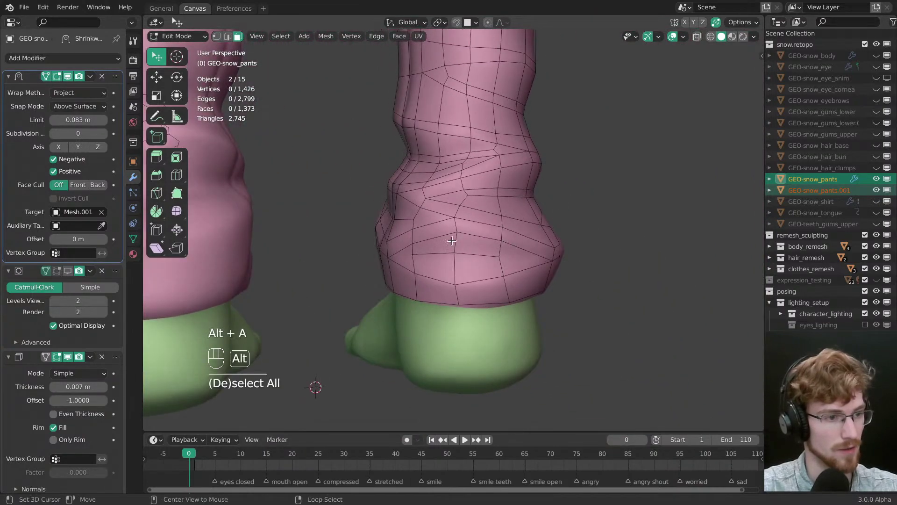
{"action": "mouse_move", "coordinate": [452, 241]}
{"action": "middle_mouse_down"}
{"action": "mouse_move", "coordinate": [485, 219]}
{"action": "mouse_move", "coordinate": [528, 243]}
{"action": "mouse_move", "coordinate": [488, 225]}
{"action": "mouse_move", "coordinate": [392, 253]}
{"action": "mouse_move", "coordinate": [397, 267]}
{"action": "mouse_move", "coordinate": [447, 236]}
{"action": "middle_mouse_up"}
{"action": "key", "text": "1"}
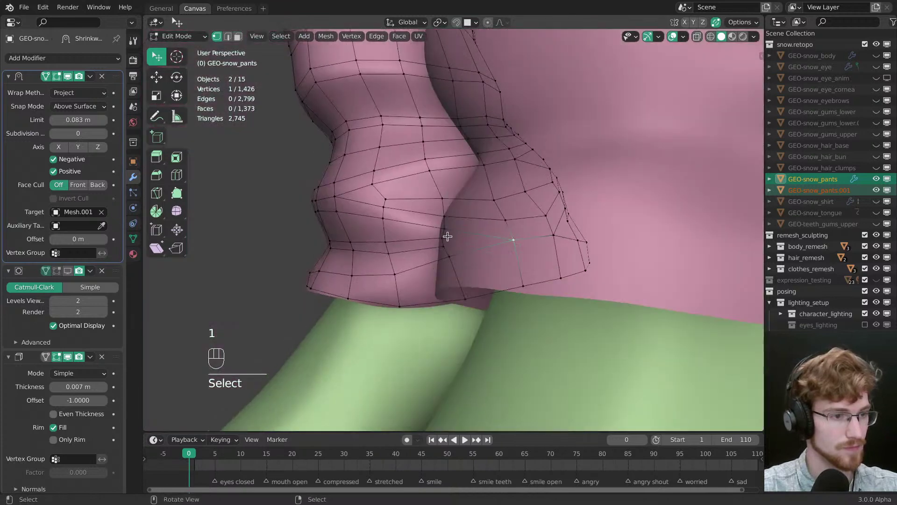
Step: Reposition the vertices at the row ending above the inner ankle hem, connecting the end vertex across to the neighbouring corner
{"action": "middle_click_drag", "start_coordinate": [513, 245], "coordinate": [516, 255]}
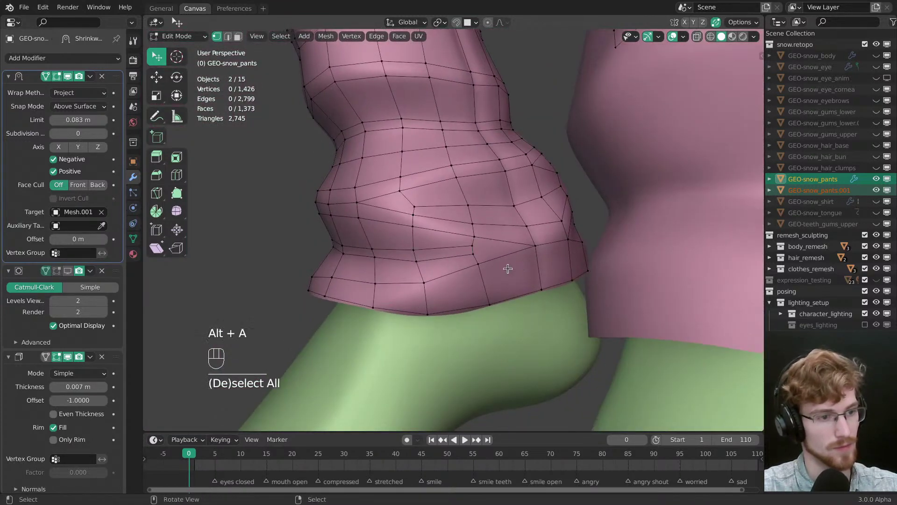
{"action": "mouse_move", "coordinate": [482, 266]}
{"action": "left_mouse_down"}
{"action": "mouse_move", "coordinate": [454, 285]}
{"action": "mouse_move", "coordinate": [474, 265]}
{"action": "left_mouse_up"}
{"action": "key", "text": "alt+a"}
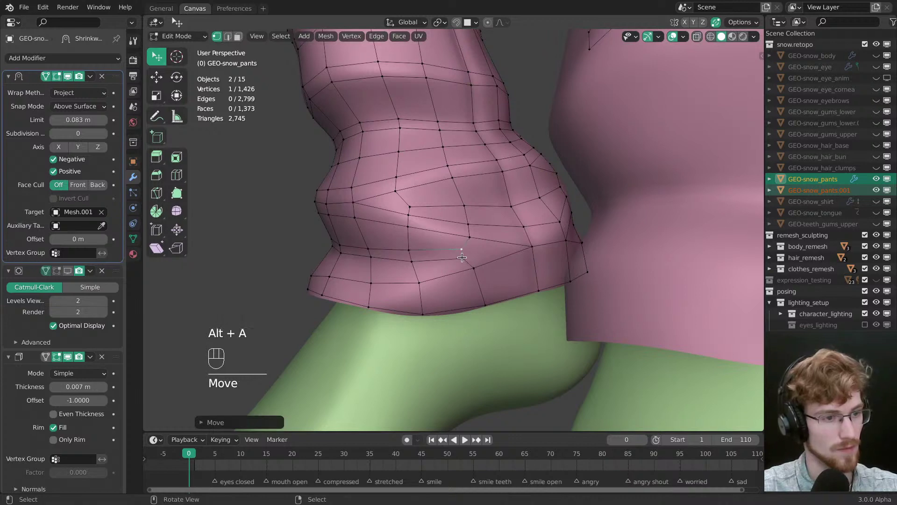
{"action": "left_click", "coordinate": [530, 250], "text": "shift"}
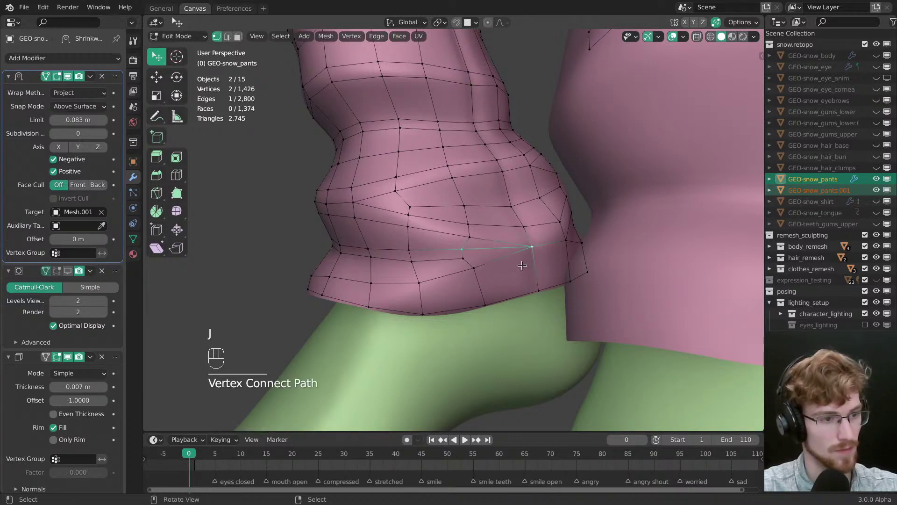
{"action": "left_click_drag", "start_coordinate": [469, 251], "coordinate": [467, 254]}
{"action": "middle_click_drag", "start_coordinate": [467, 255], "coordinate": [420, 251]}
{"action": "key", "text": "alt+a"}
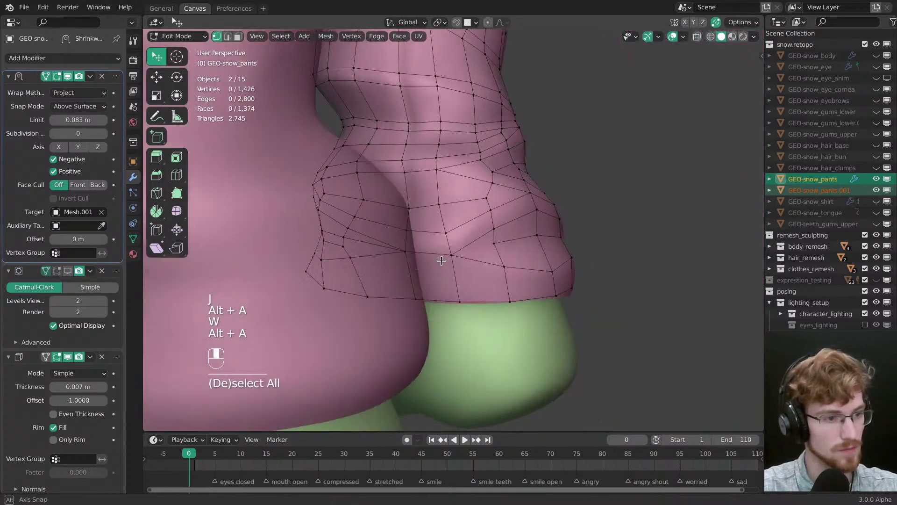
Step: Bevel the edge path just above the hem from the inner ankle around the heel to the outer ankle
{"action": "left_click", "coordinate": [397, 251]}
{"action": "middle_click_drag", "start_coordinate": [479, 254], "coordinate": [444, 286]}
{"action": "left_click", "coordinate": [360, 252], "text": "ctrl"}
{"action": "key", "text": "ctrl+z"}
{"action": "left_click", "coordinate": [469, 295], "text": "ctrl"}
{"action": "left_click", "coordinate": [428, 236], "text": "shift"}
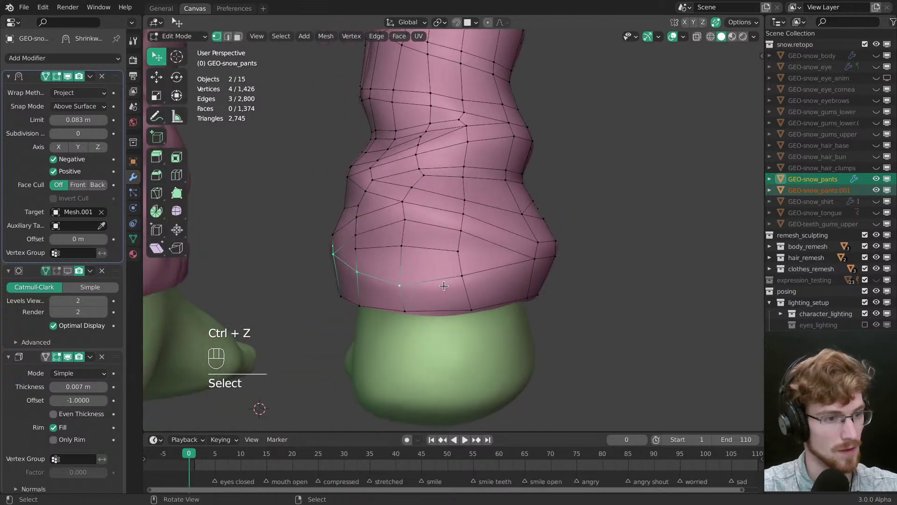
{"action": "middle_click_drag", "start_coordinate": [535, 270], "coordinate": [430, 248]}
{"action": "left_click", "coordinate": [535, 289], "text": "ctrl"}
{"action": "key", "text": "ctrl+b"}
{"action": "left_click", "coordinate": [530, 294]}
{"action": "key", "text": "alt+a"}
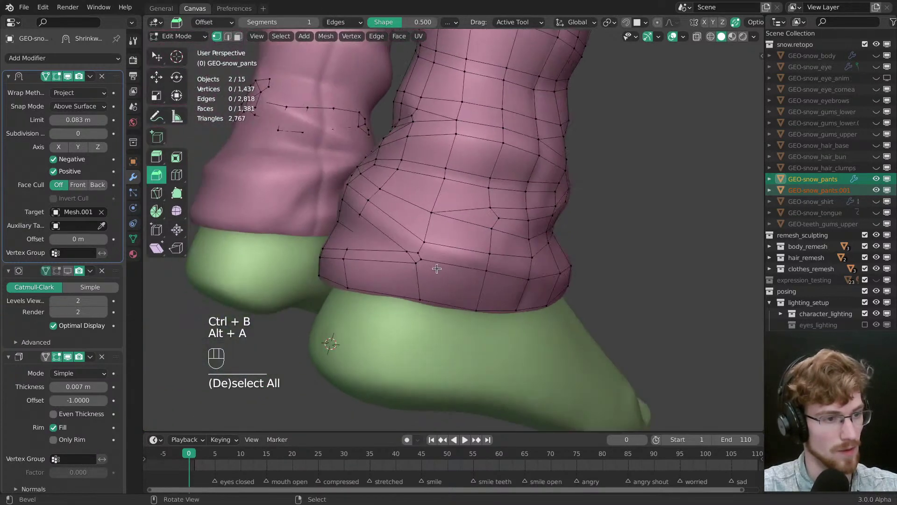
Step: Merge the loose end vertices of the new hem bevel into their neighbours at the outer ankle
{"action": "key", "text": "w"}
{"action": "left_click_drag", "start_coordinate": [423, 249], "coordinate": [472, 273]}
{"action": "key", "text": "alt+a"}
{"action": "middle_click_drag", "start_coordinate": [472, 274], "coordinate": [430, 255]}
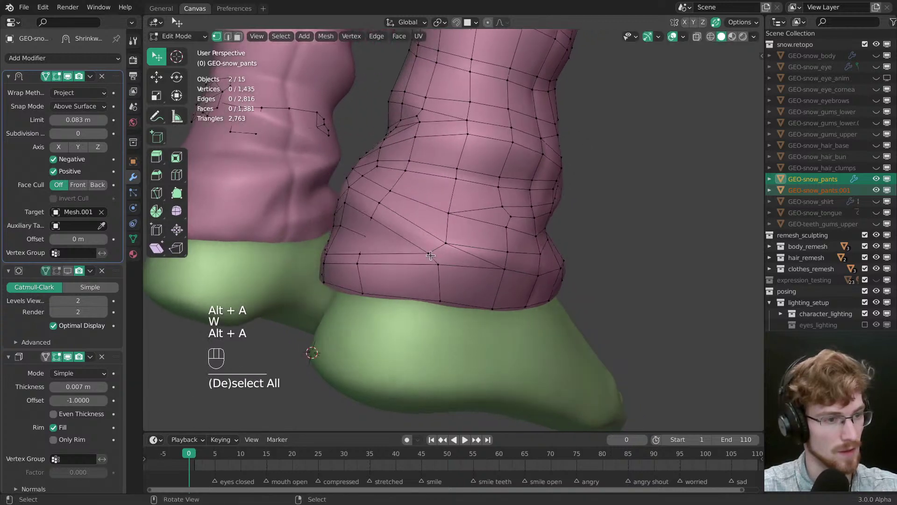
Step: Reposition the vertices around the bevel's end at the outer ankle to even out the converging rows
{"action": "key", "text": "2"}
{"action": "left_click", "coordinate": [483, 261], "text": "ctrl"}
{"action": "key", "text": "ctrl+x"}
{"action": "key", "text": "alt+a"}
{"action": "key", "text": "1"}
{"action": "key", "text": "w"}
{"action": "left_click_drag", "start_coordinate": [429, 252], "coordinate": [436, 241]}
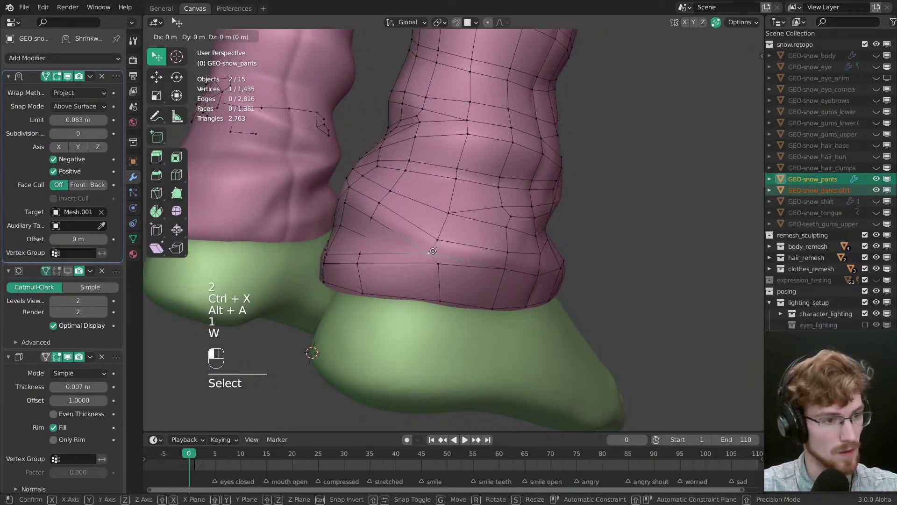
{"action": "middle_click_drag", "start_coordinate": [437, 242], "coordinate": [507, 251]}
{"action": "key", "text": "alt+a"}
{"action": "left_click_drag", "start_coordinate": [505, 250], "coordinate": [509, 247]}
{"action": "mouse_move", "coordinate": [509, 247]}
{"action": "middle_mouse_down"}
{"action": "mouse_move", "coordinate": [571, 255]}
{"action": "mouse_move", "coordinate": [502, 250]}
{"action": "middle_mouse_up"}
Step: Scale in and move the short vertex row across the back of the heel, above the beveled hem rows
{"action": "left_click", "coordinate": [502, 249]}
{"action": "middle_click_drag", "start_coordinate": [425, 248], "coordinate": [420, 284]}
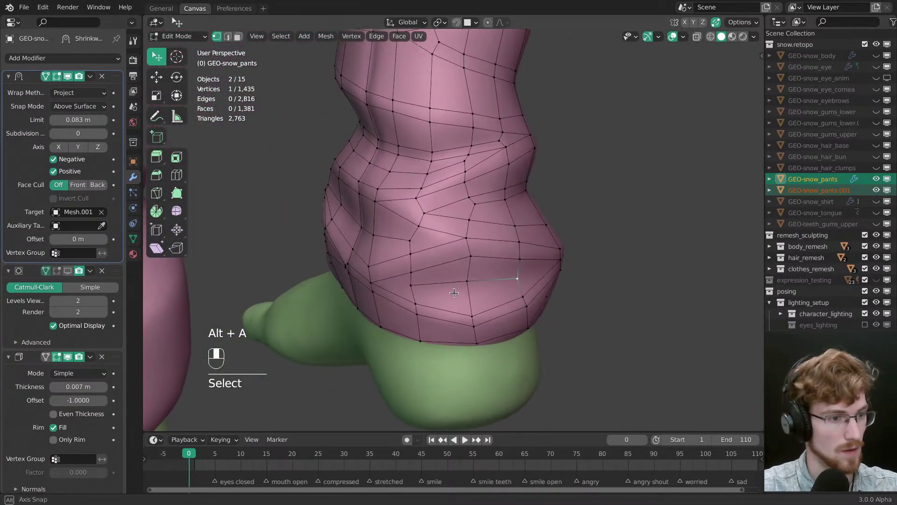
{"action": "left_click", "coordinate": [420, 285], "text": "ctrl"}
{"action": "key", "text": "s"}
{"action": "left_click", "coordinate": [545, 302]}
{"action": "key", "text": "alt+a"}
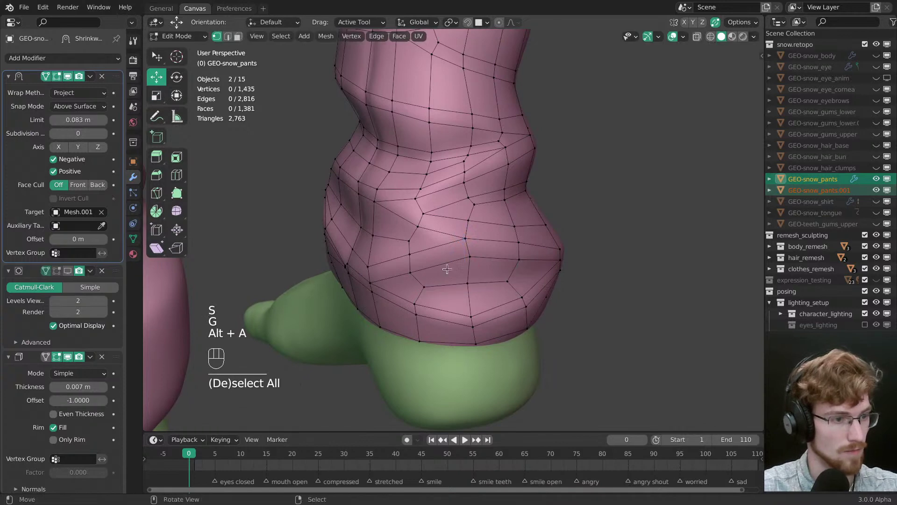
Step: Slide and merge the doubled vertices at the end of the hem bevel on the inner ankle
{"action": "scroll", "coordinate": [542, 253], "scroll_direction": "up", "scroll_amount": 5}
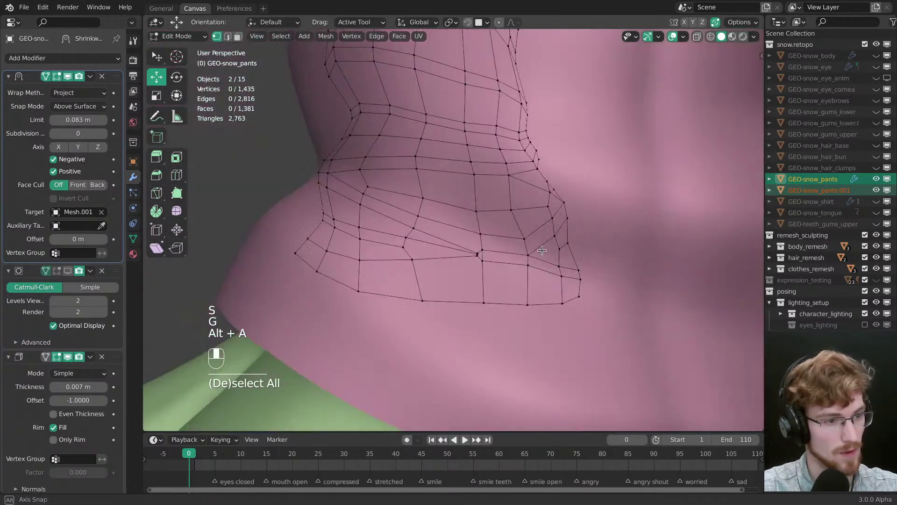
{"action": "middle_click_drag", "start_coordinate": [542, 251], "coordinate": [536, 258]}
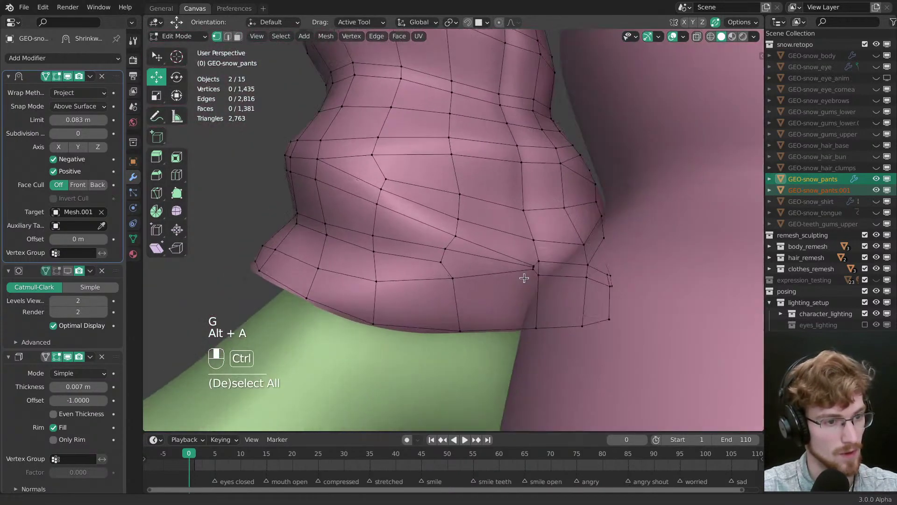
{"action": "left_click", "coordinate": [536, 259]}
{"action": "key", "text": "g"}
{"action": "left_click", "coordinate": [540, 271]}
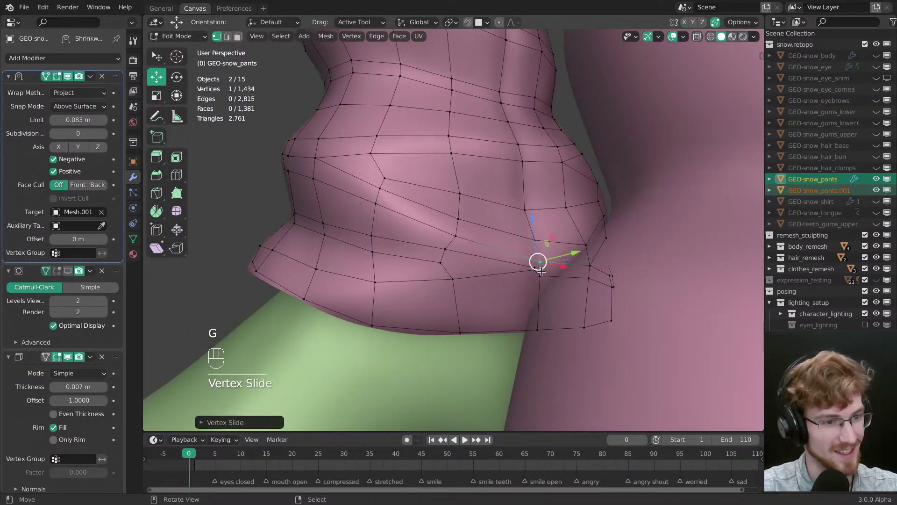
{"action": "left_click_drag", "start_coordinate": [534, 272], "coordinate": [539, 275]}
{"action": "key", "text": "alt+a"}
Step: Clean up the remaining vertices and edges where the beveled hem rows converge on the inner ankle
{"action": "key", "text": "w"}
{"action": "key", "text": "g"}
{"action": "middle_click_drag", "start_coordinate": [534, 269], "coordinate": [561, 196]}
{"action": "key", "text": "ctrl+e"}
{"action": "left_click", "coordinate": [483, 257]}
{"action": "key", "text": "alt+a"}
{"action": "middle_click_drag", "start_coordinate": [561, 196], "coordinate": [513, 266]}
{"action": "right_click", "coordinate": [502, 262]}
{"action": "key", "text": "alt+a"}
{"action": "key", "text": "1"}
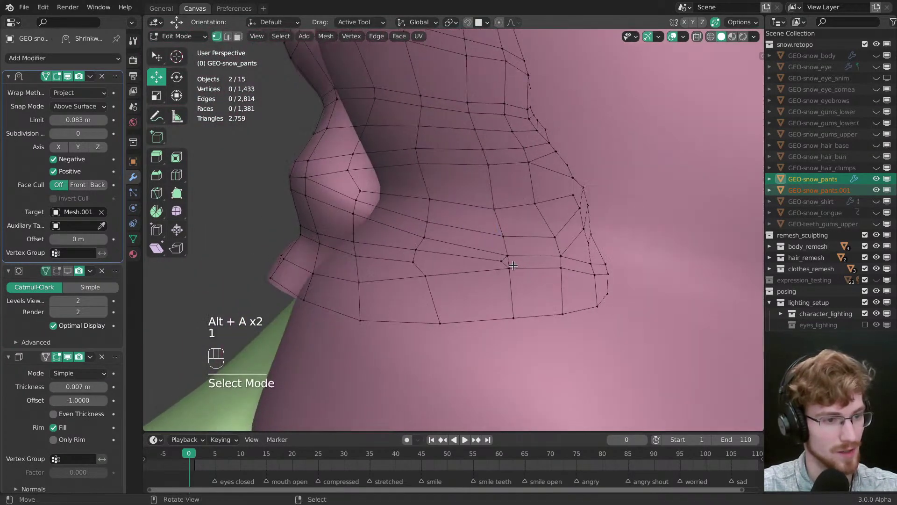
Step: Try to merge the leftover end vertex into the lower beveled hem row at the inner ankle
{"action": "key", "text": "g"}
{"action": "key", "text": "g"}
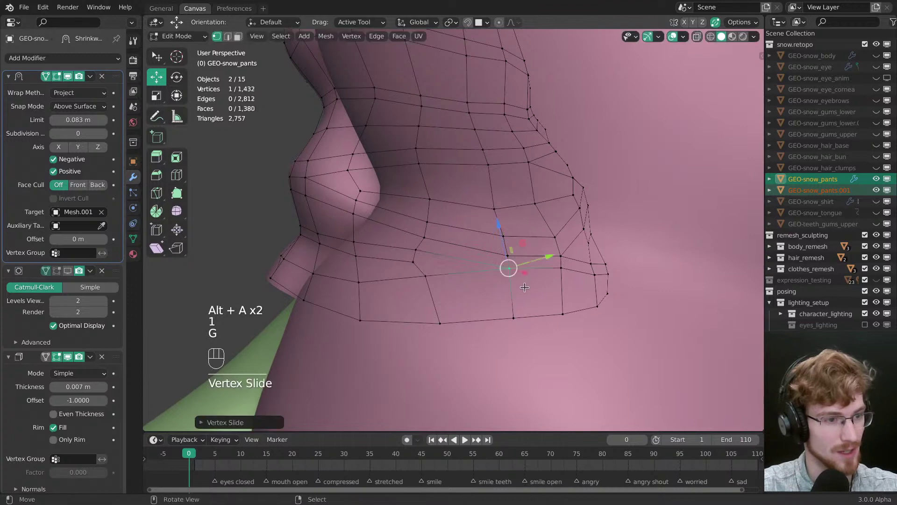
{"action": "left_click", "coordinate": [490, 279]}
{"action": "key", "text": "alt+a"}
{"action": "middle_click_drag", "start_coordinate": [487, 279], "coordinate": [466, 280]}
{"action": "key", "text": "ctrl+z"}
{"action": "key", "text": "ctrl+z"}
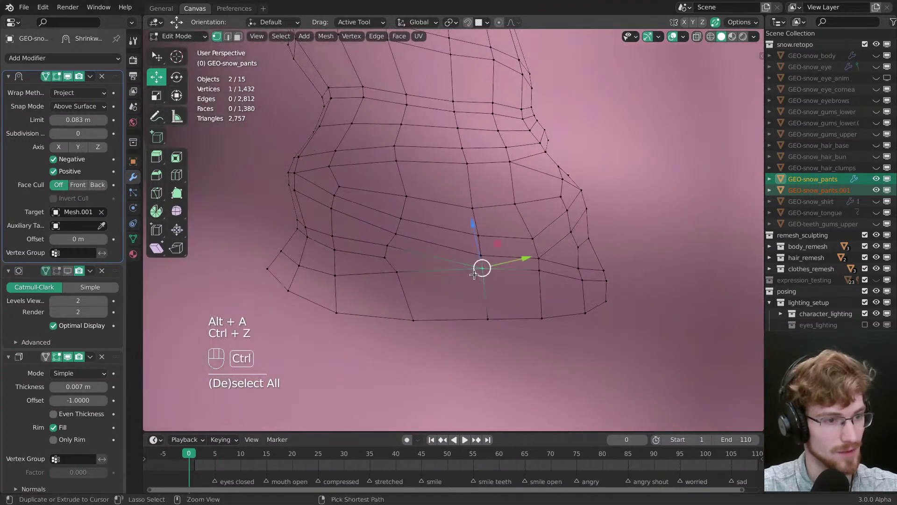
Step: Slide the leftover end vertex into the upper beveled row's vertex at the inner ankle and save the file
{"action": "key", "text": "g"}
{"action": "key", "text": "g"}
{"action": "left_click", "coordinate": [481, 266]}
{"action": "key", "text": "alt+a"}
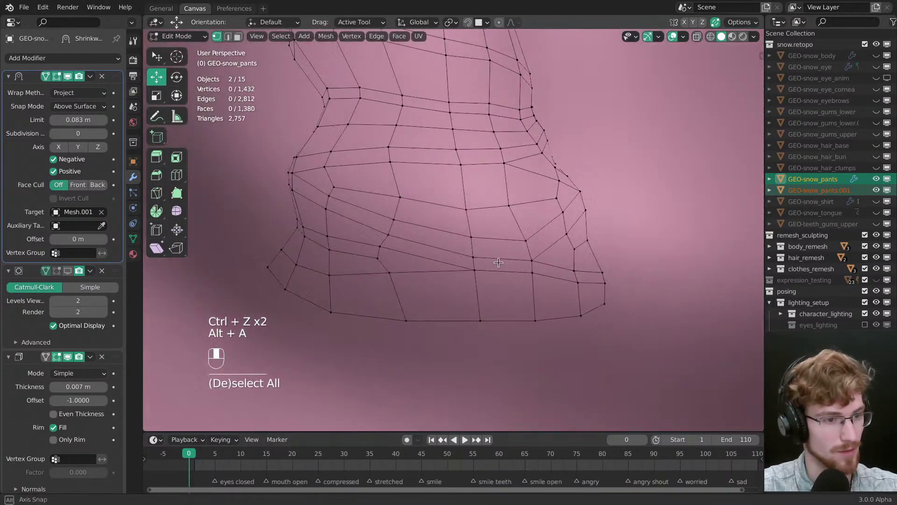
{"action": "mouse_move", "coordinate": [481, 266]}
{"action": "middle_mouse_down"}
{"action": "mouse_move", "coordinate": [470, 254]}
{"action": "mouse_move", "coordinate": [495, 248]}
{"action": "mouse_move", "coordinate": [551, 257]}
{"action": "mouse_move", "coordinate": [610, 231]}
{"action": "mouse_move", "coordinate": [392, 232]}
{"action": "mouse_move", "coordinate": [390, 259]}
{"action": "mouse_move", "coordinate": [405, 245]}
{"action": "mouse_move", "coordinate": [411, 260]}
{"action": "mouse_move", "coordinate": [431, 251]}
{"action": "mouse_move", "coordinate": [506, 260]}
{"action": "mouse_move", "coordinate": [504, 232]}
{"action": "middle_mouse_up"}
{"action": "key", "text": "ctrl+s"}
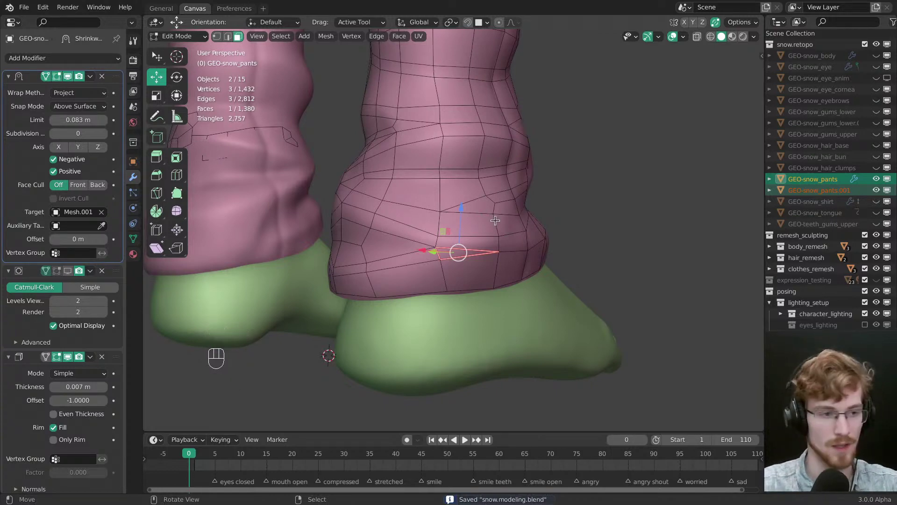
Step: Select all faces with the same polygon sides as the hem triangle and inspect where they lie across the pants
{"action": "middle_click_drag", "start_coordinate": [491, 260], "coordinate": [484, 249]}
{"action": "key", "text": "shift+g"}
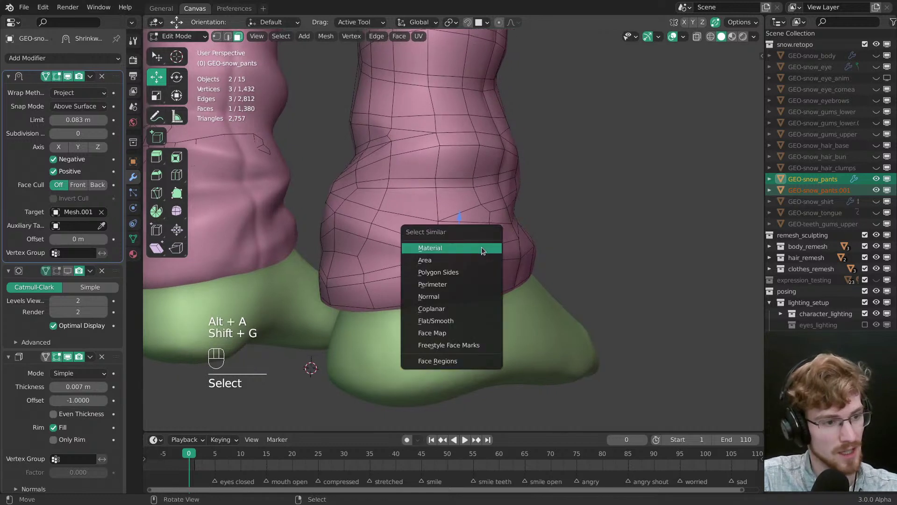
{"action": "left_click", "coordinate": [461, 273]}
{"action": "middle_click_drag", "start_coordinate": [480, 311], "coordinate": [420, 267], "text": "ctrl"}
{"action": "middle_click_drag", "start_coordinate": [420, 266], "coordinate": [385, 327]}
{"action": "middle_click_drag", "start_coordinate": [388, 262], "coordinate": [532, 301]}
{"action": "middle_click_drag", "start_coordinate": [532, 301], "coordinate": [420, 257]}
{"action": "middle_click_drag", "start_coordinate": [420, 257], "coordinate": [456, 269], "text": "shift"}
{"action": "middle_click_drag", "start_coordinate": [456, 270], "coordinate": [469, 250], "text": "ctrl"}
{"action": "middle_click_drag", "start_coordinate": [470, 250], "coordinate": [493, 243]}
{"action": "scroll", "coordinate": [454, 280], "scroll_direction": "down", "scroll_amount": 5}
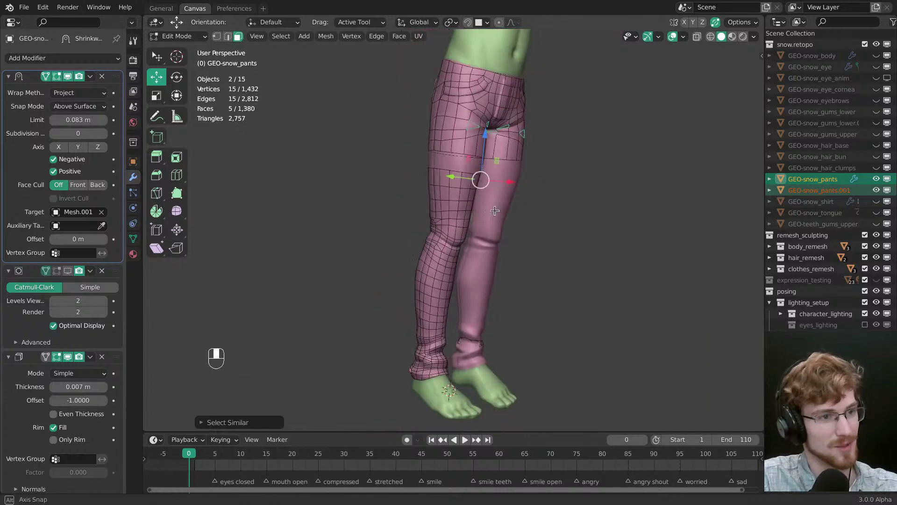
Step: Reveal all hidden pants geometry and isolate the character's right leg piece
{"action": "middle_click_drag", "start_coordinate": [454, 280], "coordinate": [514, 254]}
{"action": "key", "text": "alt+h"}
{"action": "key", "text": "alt+a"}
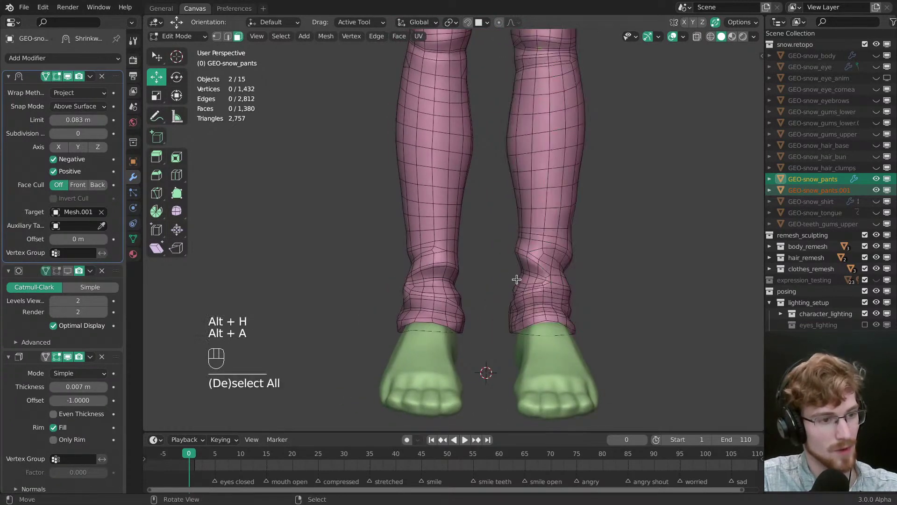
{"action": "double_click", "coordinate": [444, 295]}
{"action": "key", "text": "shift+h"}
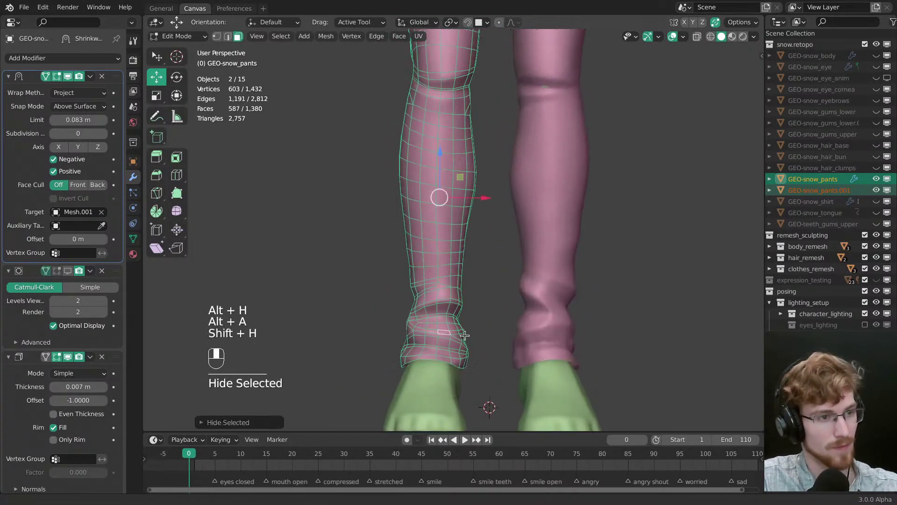
Step: Clear the selection and examine the mesh topology around the small triangle on the pants cuff
{"action": "key", "text": "alt+a"}
{"action": "scroll", "coordinate": [462, 318], "scroll_direction": "down", "scroll_amount": 4}
{"action": "scroll", "coordinate": [460, 348], "scroll_direction": "up", "scroll_amount": 5}
{"action": "middle_click_drag", "start_coordinate": [460, 349], "coordinate": [527, 267]}
{"action": "middle_click_drag", "start_coordinate": [510, 299], "coordinate": [492, 292]}
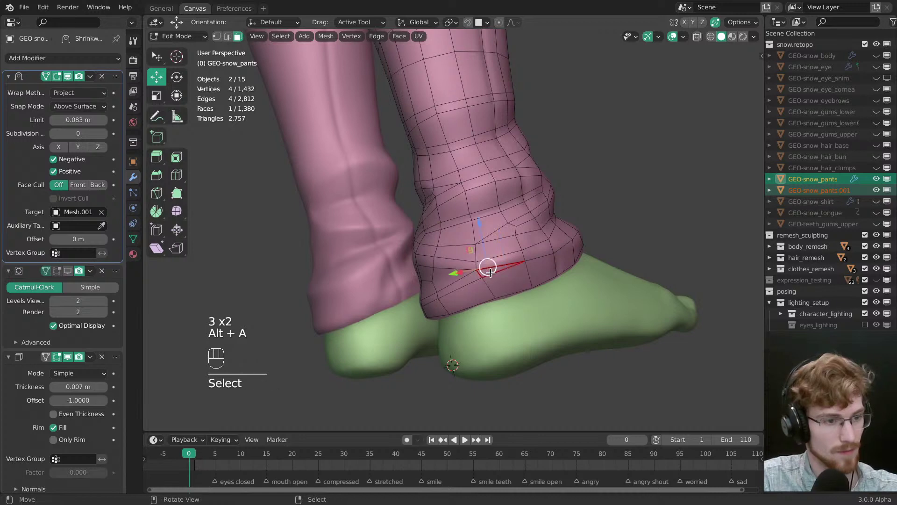
{"action": "scroll", "coordinate": [527, 214], "scroll_direction": "up", "scroll_amount": 4}
{"action": "key", "text": "alt+a"}
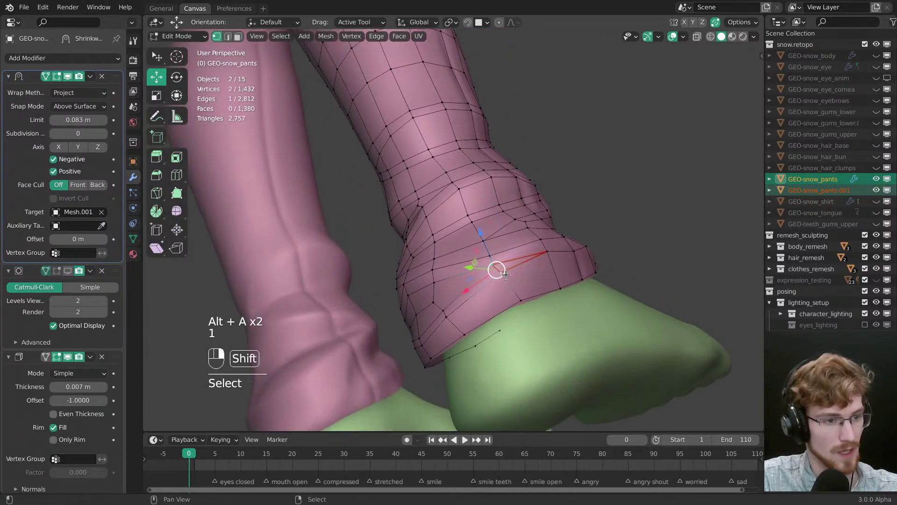
Step: Select the corner vertices of the small triangle on the cuff and try selecting similar vertices
{"action": "key", "text": "alt+a"}
{"action": "left_click", "coordinate": [544, 249], "text": "shift"}
{"action": "middle_click_drag", "start_coordinate": [544, 249], "coordinate": [504, 278]}
{"action": "key", "text": "shift+g"}
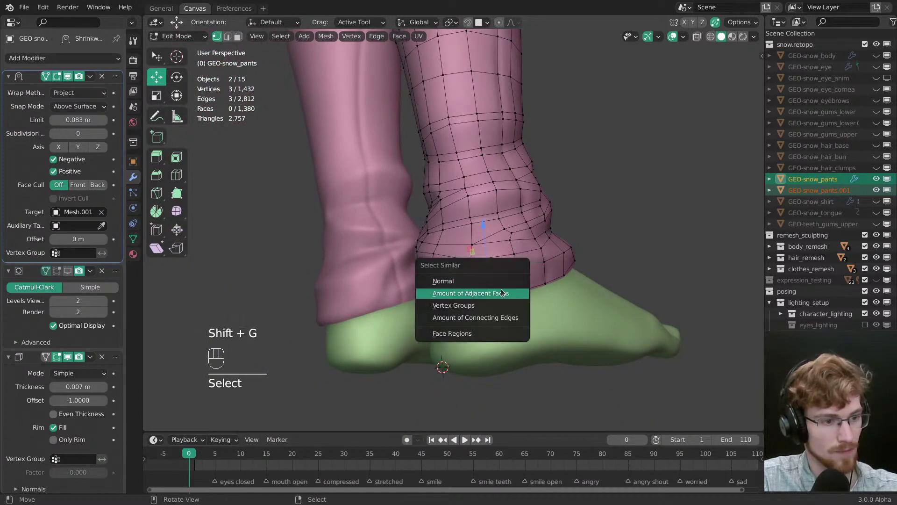
{"action": "left_click", "coordinate": [486, 317]}
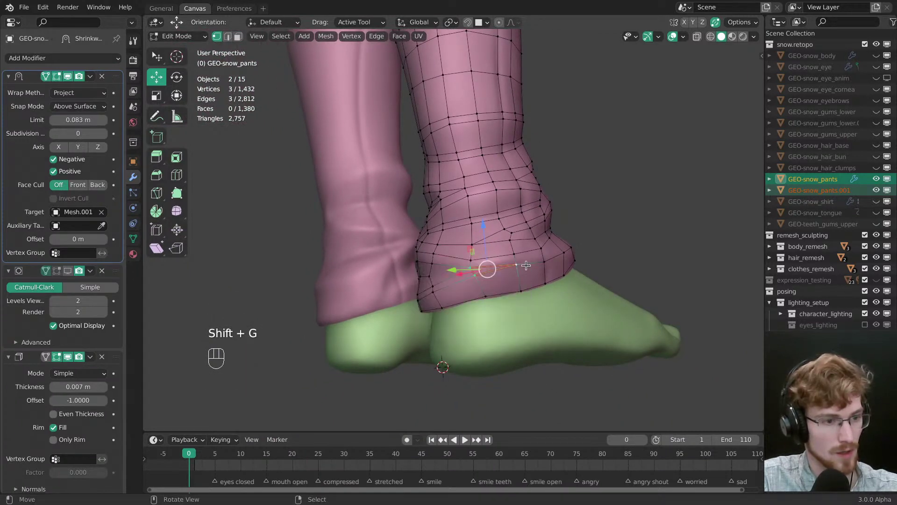
Step: Turn on X-ray and try to fill the small triangle on the cuff with a face
{"action": "middle_click_drag", "start_coordinate": [495, 279], "coordinate": [507, 294], "text": "ctrl"}
{"action": "middle_click_drag", "start_coordinate": [507, 294], "coordinate": [537, 285]}
{"action": "key", "text": "z"}
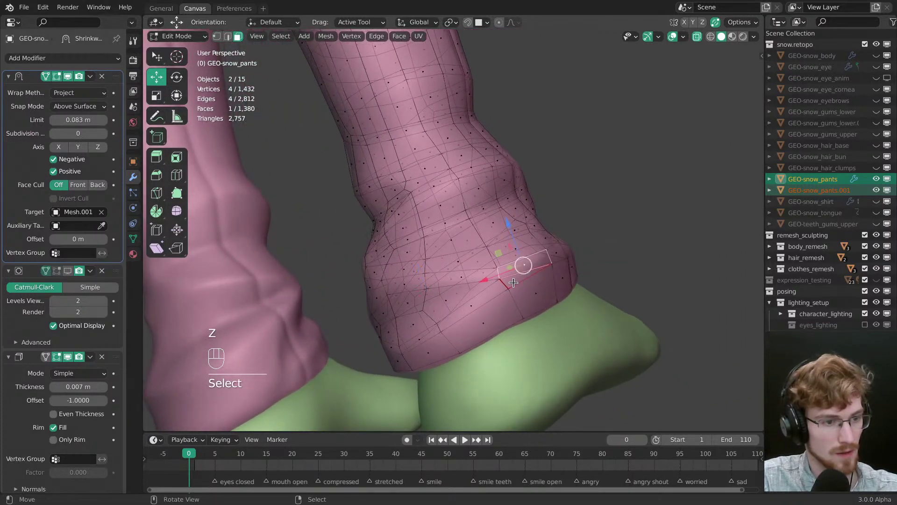
{"action": "key", "text": "f"}
{"action": "key", "text": "alt+a"}
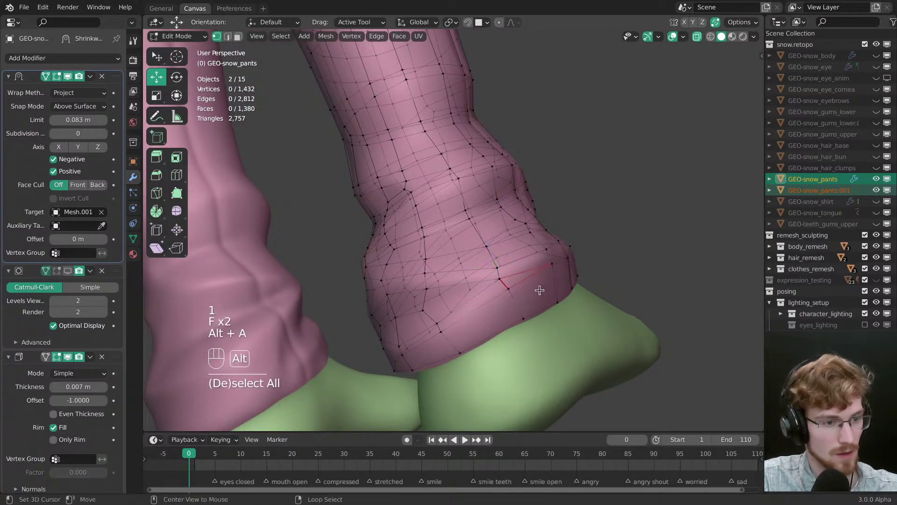
{"action": "key", "text": "z"}
{"action": "key", "text": "z"}
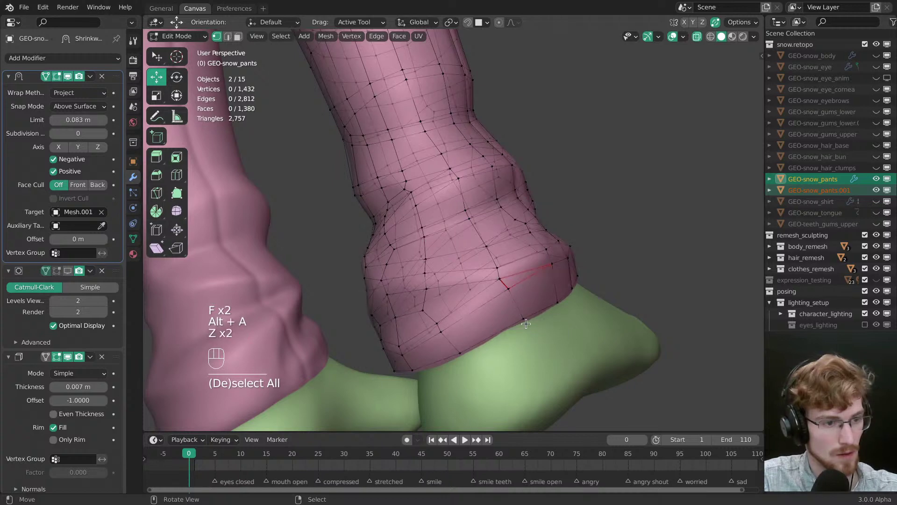
{"action": "mouse_move", "coordinate": [523, 282]}
{"action": "middle_mouse_down"}
{"action": "mouse_move", "coordinate": [624, 352]}
{"action": "mouse_move", "coordinate": [523, 294]}
{"action": "middle_mouse_up"}
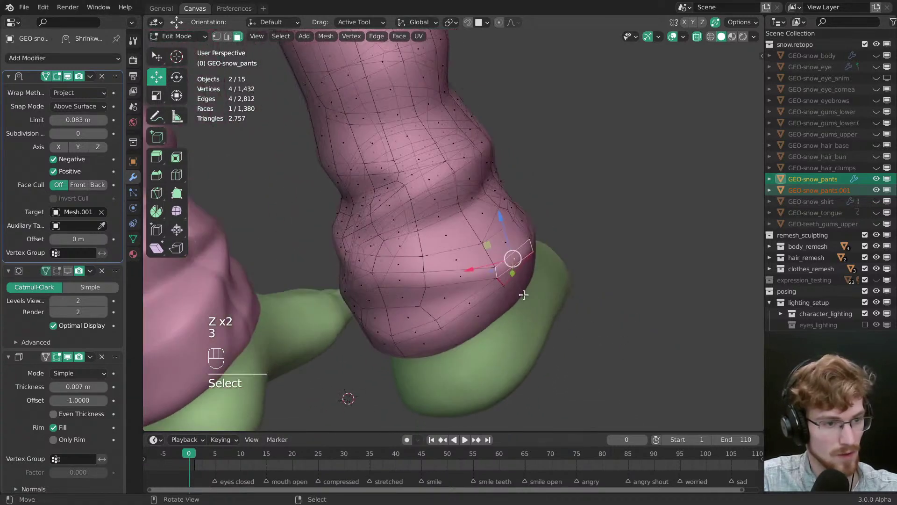
{"action": "left_click", "coordinate": [515, 279], "text": "shift"}
{"action": "key", "text": "x"}
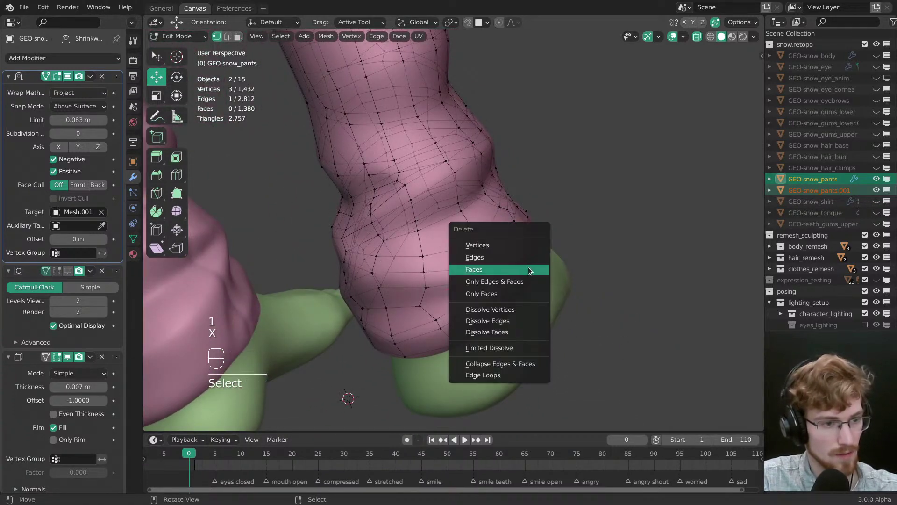
{"action": "middle_click_drag", "start_coordinate": [633, 282], "coordinate": [553, 264]}
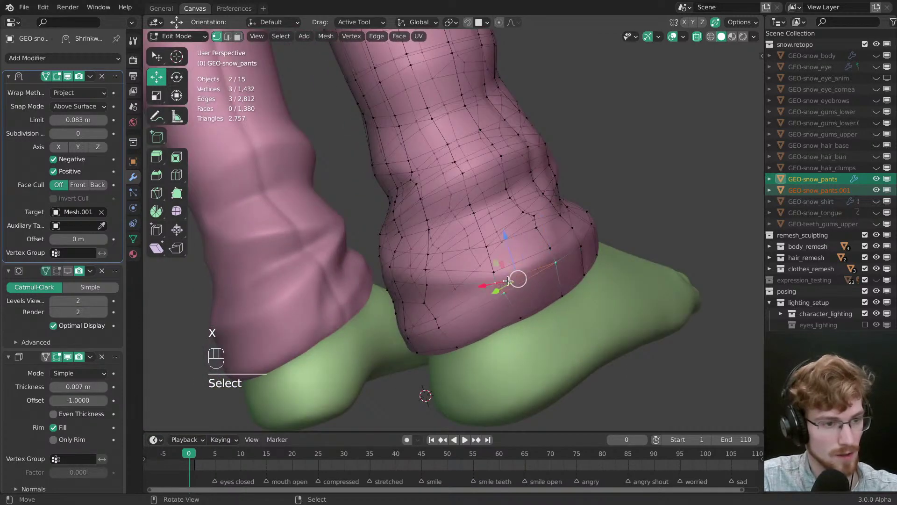
{"action": "key", "text": "x"}
{"action": "left_click", "coordinate": [508, 281]}
{"action": "key", "text": "alt+a"}
Step: Reveal the hidden geometry and hide the opposite pants leg again, leaving the leg with the triangle editable
{"action": "middle_click_drag", "start_coordinate": [508, 280], "coordinate": [553, 190]}
{"action": "key", "text": "z"}
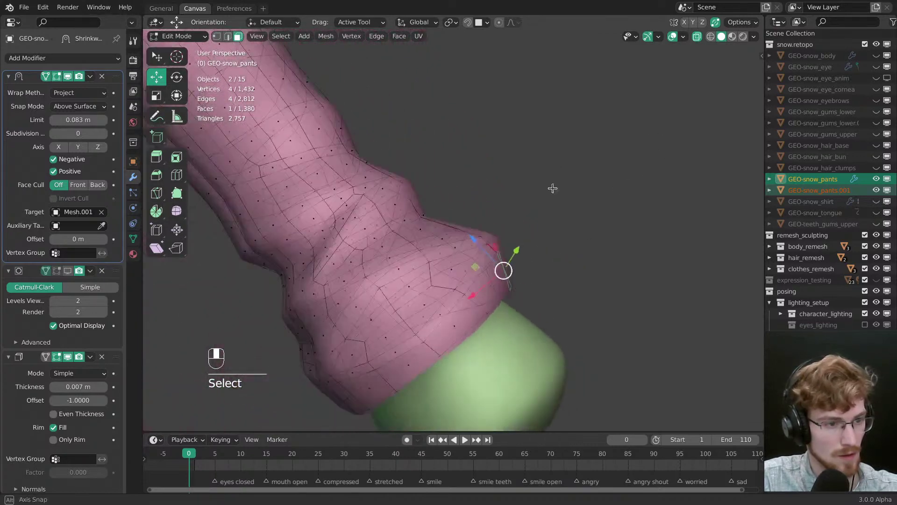
{"action": "key", "text": "alt+h"}
{"action": "middle_click_drag", "start_coordinate": [501, 266], "coordinate": [495, 262]}
{"action": "key", "text": "alt+a"}
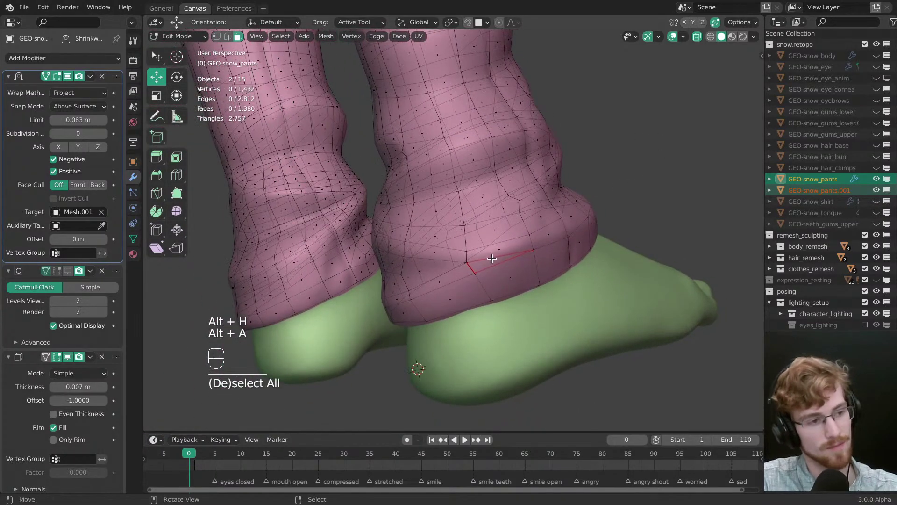
{"action": "double_click", "coordinate": [321, 265]}
{"action": "key", "text": "h"}
{"action": "key", "text": "alt+a"}
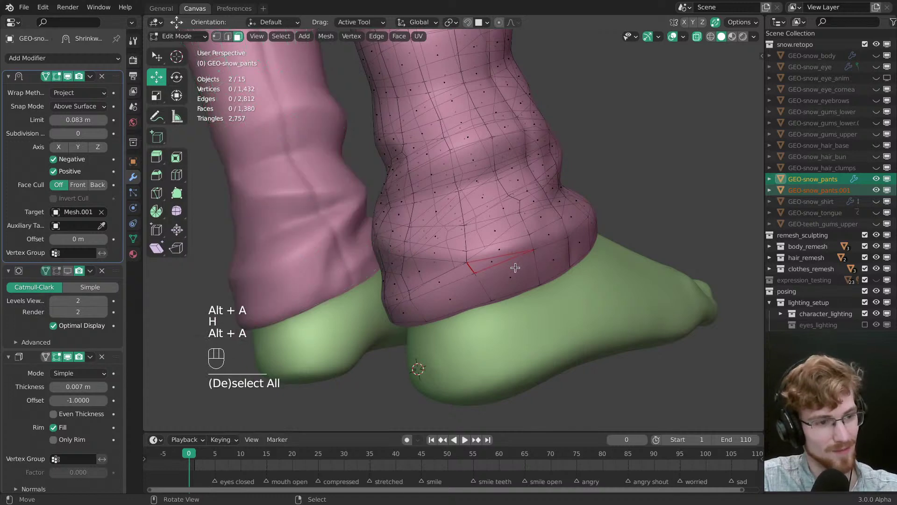
Step: Select all faces similar to the small triangle on the cuff and check where they lie on the pants
{"action": "middle_click_drag", "start_coordinate": [495, 266], "coordinate": [531, 259]}
{"action": "middle_click_drag", "start_coordinate": [519, 337], "coordinate": [512, 280]}
{"action": "key", "text": "shift+g"}
{"action": "left_click", "coordinate": [508, 253]}
{"action": "middle_click_drag", "start_coordinate": [512, 281], "coordinate": [443, 250], "text": "ctrl"}
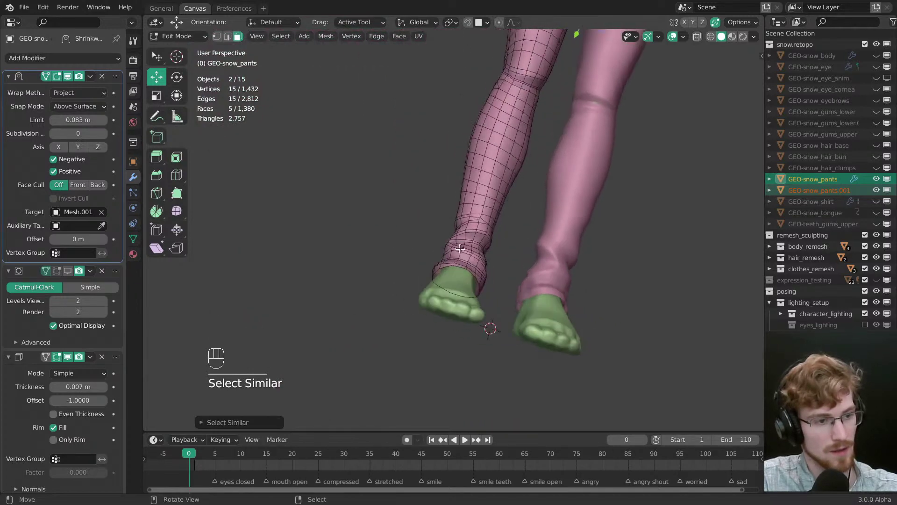
{"action": "key", "text": "z"}
{"action": "middle_click_drag", "start_coordinate": [463, 350], "coordinate": [597, 261], "text": "ctrl"}
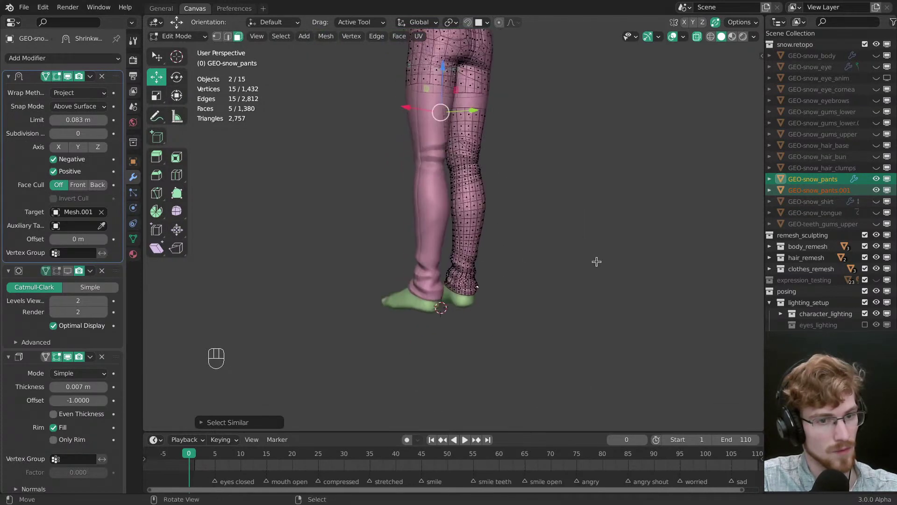
Step: Edit only GEO-snow_pants, select the faces similar to the cuff triangle, and return to Object Mode
{"action": "key", "text": "Tab"}
{"action": "left_click", "coordinate": [834, 192]}
{"action": "left_click", "coordinate": [832, 182]}
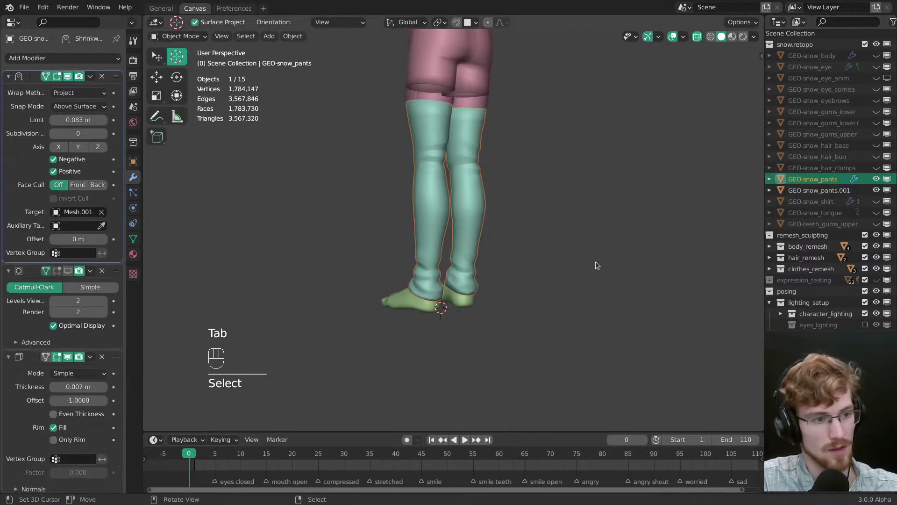
{"action": "key", "text": "Tab"}
{"action": "middle_click_drag", "start_coordinate": [467, 290], "coordinate": [473, 257]}
{"action": "key", "text": "alt+a"}
{"action": "key", "text": "shift+g"}
{"action": "left_click", "coordinate": [491, 254]}
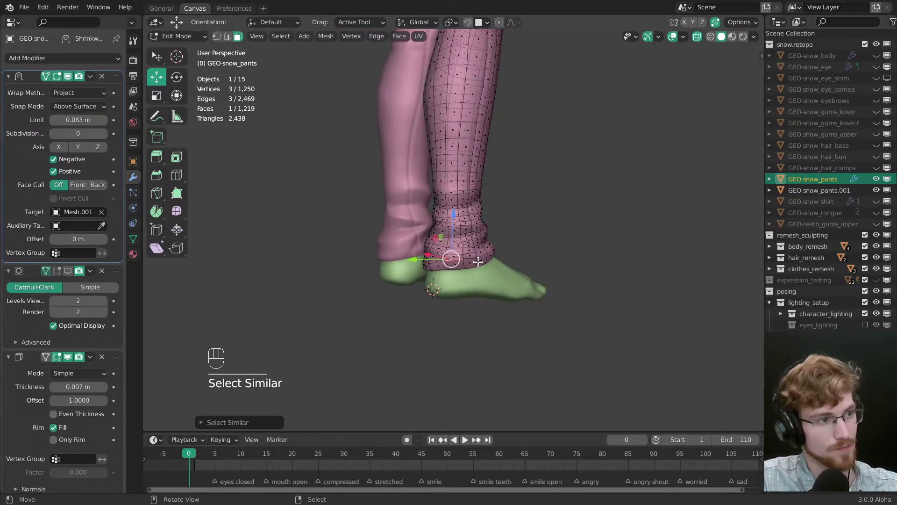
{"action": "middle_click_drag", "start_coordinate": [475, 263], "coordinate": [515, 277], "text": "ctrl"}
{"action": "key", "text": "Tab"}
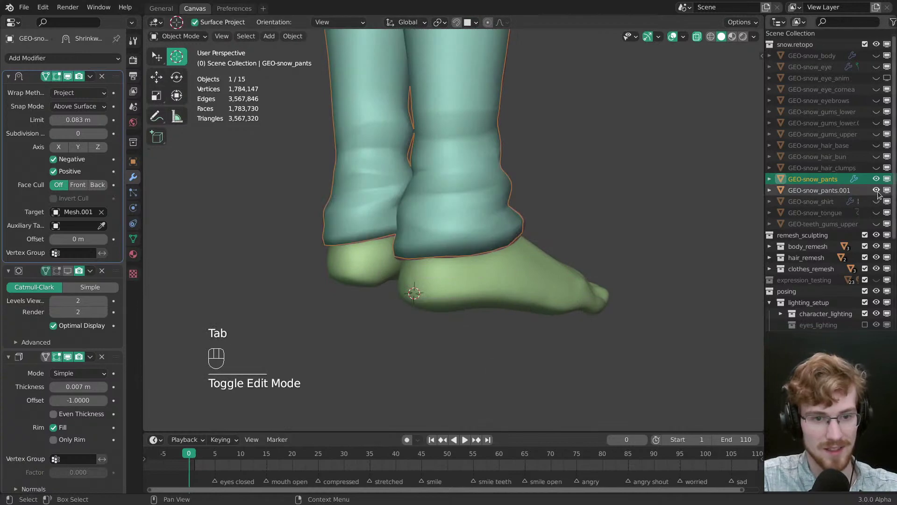
Step: Select GEO-snow_pants.001 together with GEO-snow_pants and edit both meshes with nothing selected
{"action": "middle_click_drag", "start_coordinate": [607, 235], "coordinate": [579, 336], "text": "ctrl"}
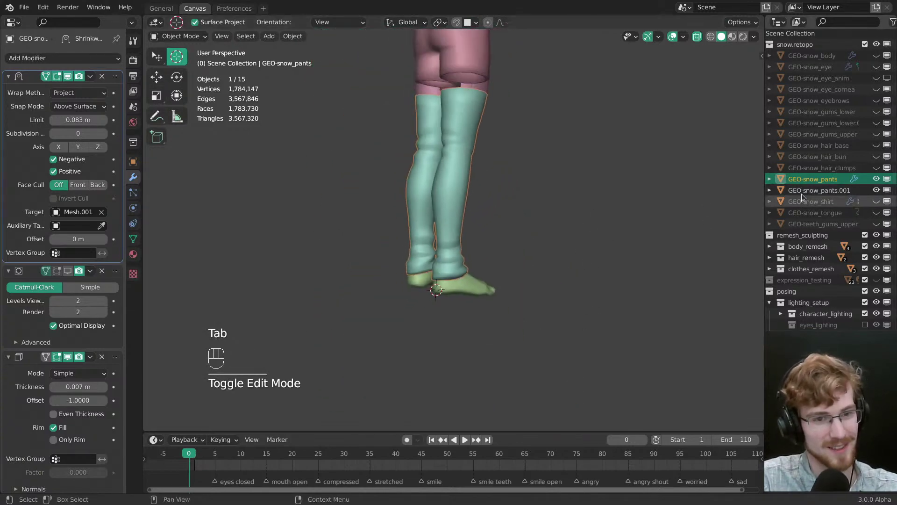
{"action": "left_click", "coordinate": [825, 189]}
{"action": "left_click", "coordinate": [812, 179], "text": "shift"}
{"action": "key", "text": "Tab"}
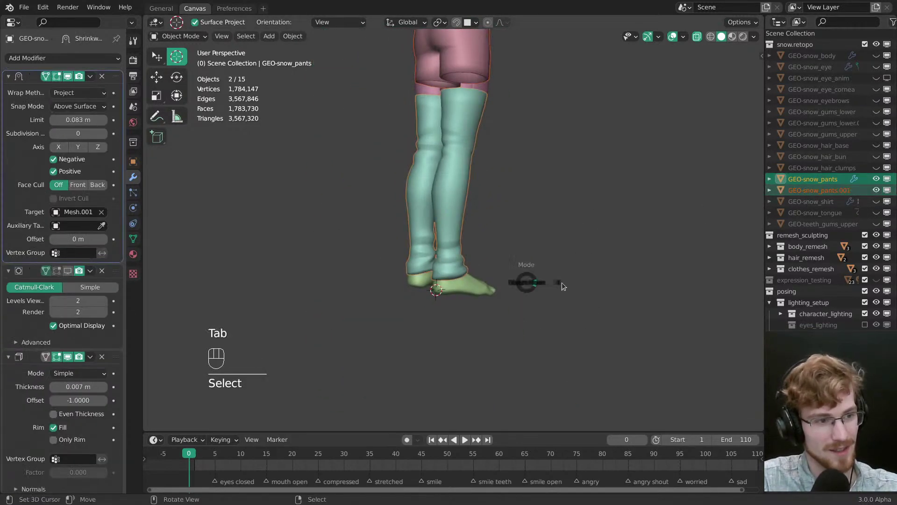
{"action": "key", "text": "Tab"}
{"action": "key", "text": "Tab"}
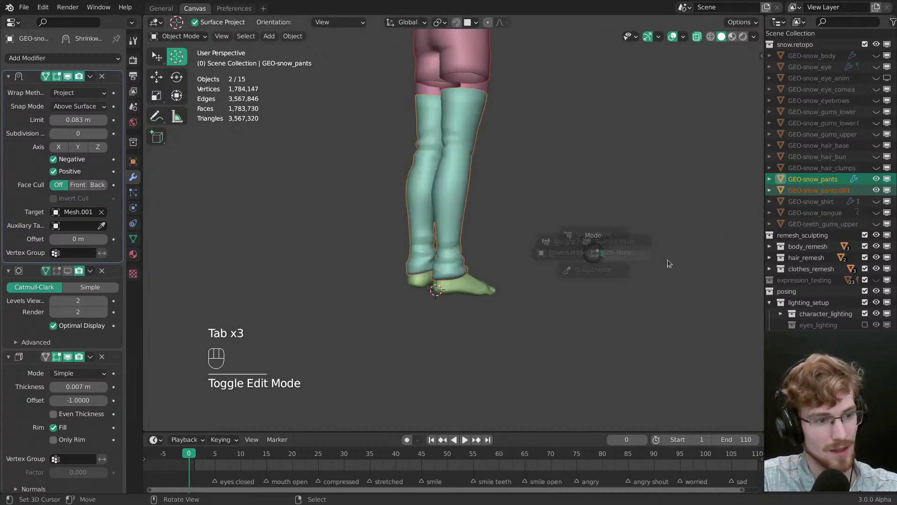
{"action": "middle_click_drag", "start_coordinate": [579, 261], "coordinate": [494, 371], "text": "ctrl"}
{"action": "key", "text": "alt+a"}
Step: Turn off X-ray and reposition a single vertex beside the small triangle on the cuff
{"action": "scroll", "coordinate": [453, 278], "scroll_direction": "up", "scroll_amount": 6}
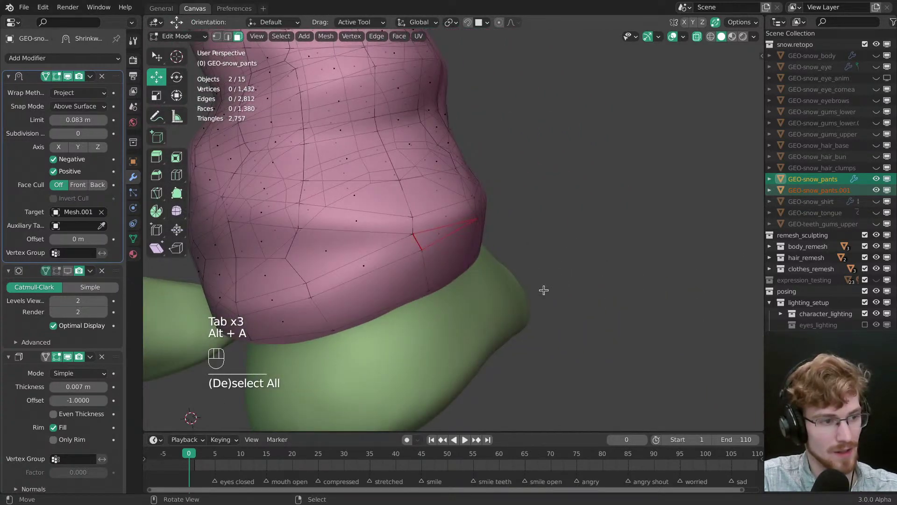
{"action": "key", "text": "z"}
{"action": "key", "text": "alt+a"}
{"action": "key", "text": "1"}
{"action": "middle_click_drag", "start_coordinate": [543, 290], "coordinate": [446, 243]}
{"action": "key", "text": "w"}
{"action": "left_click", "coordinate": [403, 260]}
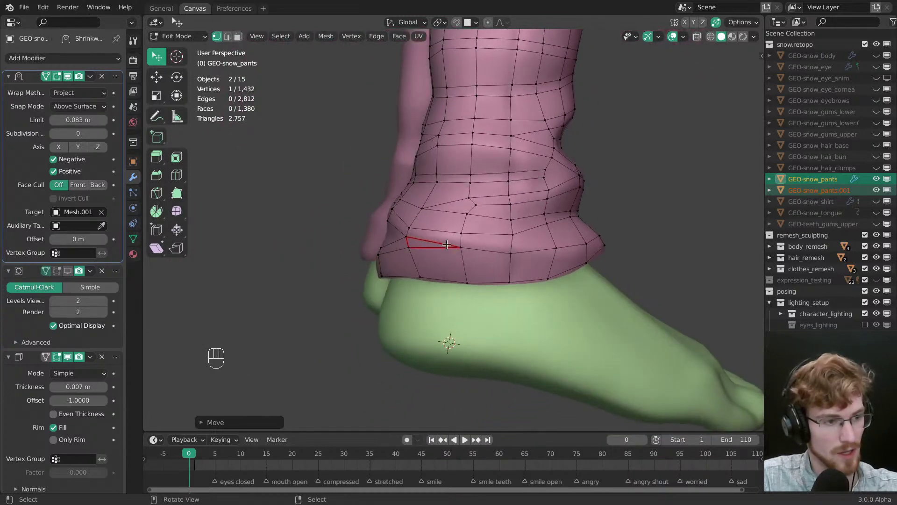
Step: Knife-cut a new edge row from the triangle's lower corner around the cuff to the front of the ankle
{"action": "key", "text": "k"}
{"action": "left_click", "coordinate": [408, 247]}
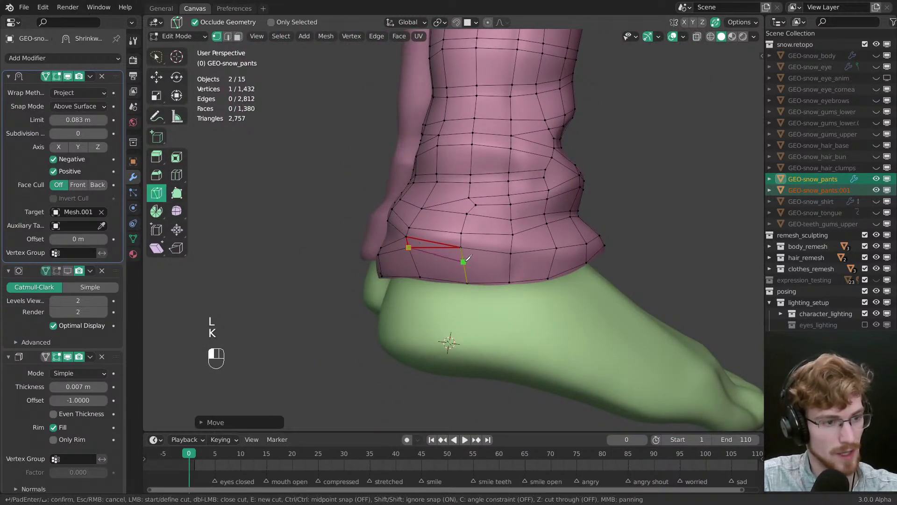
{"action": "middle_click_drag", "start_coordinate": [532, 262], "coordinate": [513, 248]}
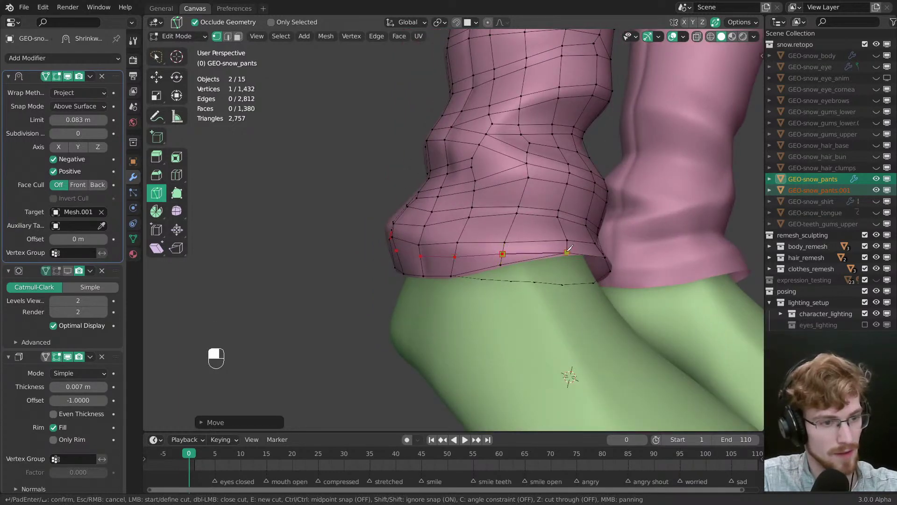
{"action": "key", "text": "Return"}
{"action": "middle_click_drag", "start_coordinate": [570, 247], "coordinate": [518, 251]}
Step: Dissolve the surplus edge of the small triangle at the start of the new cut
{"action": "key", "text": "alt+a"}
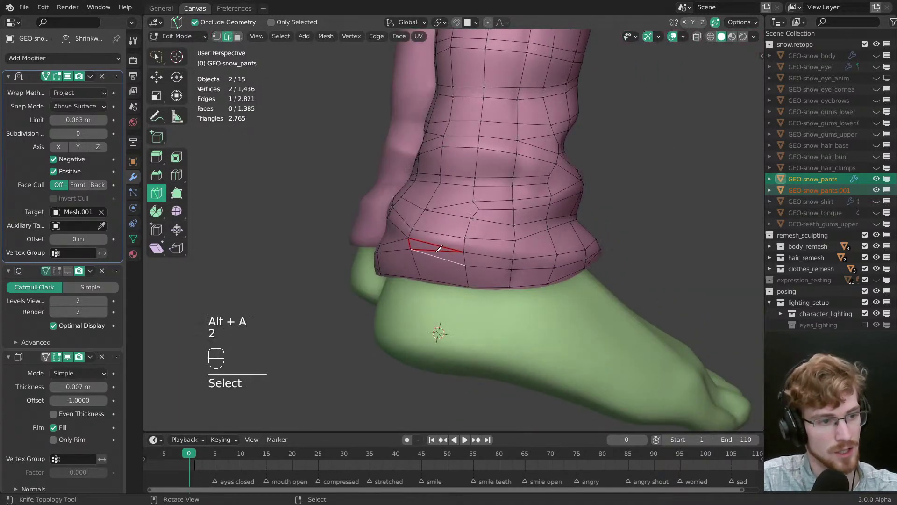
{"action": "key", "text": "ctrl+x"}
{"action": "key", "text": "alt+a"}
Step: Select all visible geometry, clear its seams, and deselect everything
{"action": "key", "text": "a"}
{"action": "key", "text": "a"}
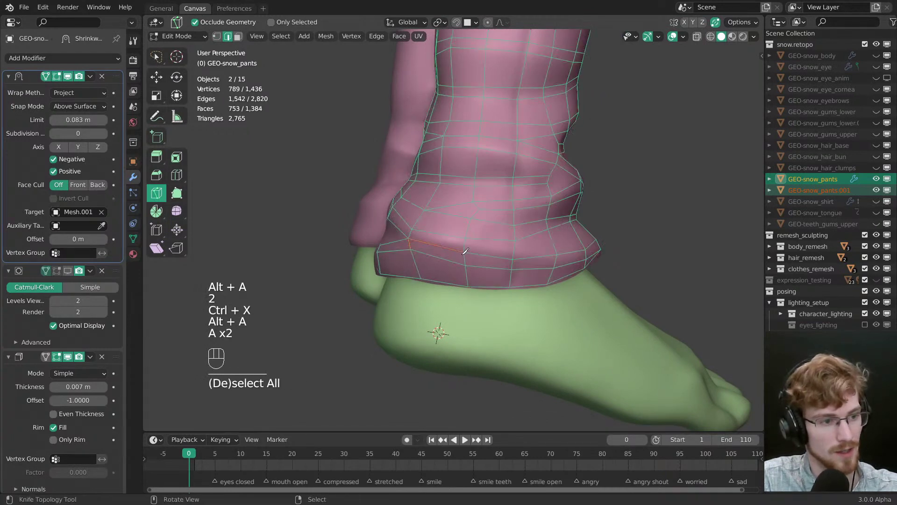
{"action": "key", "text": "ctrl+e"}
{"action": "left_click", "coordinate": [456, 264]}
{"action": "key", "text": "alt+a"}
Step: Nudge individual vertices of the new edge row above the hem to even out their spacing
{"action": "key", "text": "1"}
{"action": "middle_click_drag", "start_coordinate": [444, 249], "coordinate": [454, 257]}
{"action": "key", "text": "w"}
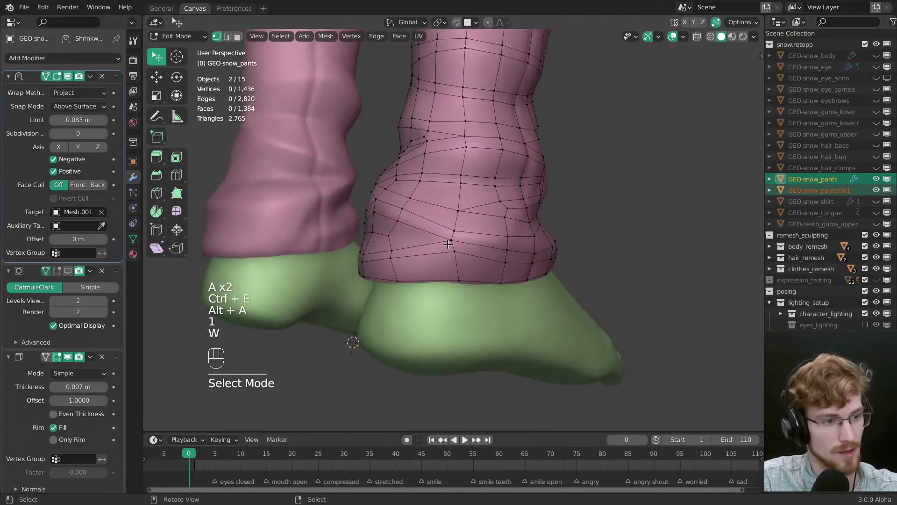
{"action": "left_click_drag", "start_coordinate": [455, 257], "coordinate": [455, 257]}
{"action": "middle_click_drag", "start_coordinate": [455, 257], "coordinate": [501, 257]}
{"action": "left_click_drag", "start_coordinate": [501, 257], "coordinate": [502, 260]}
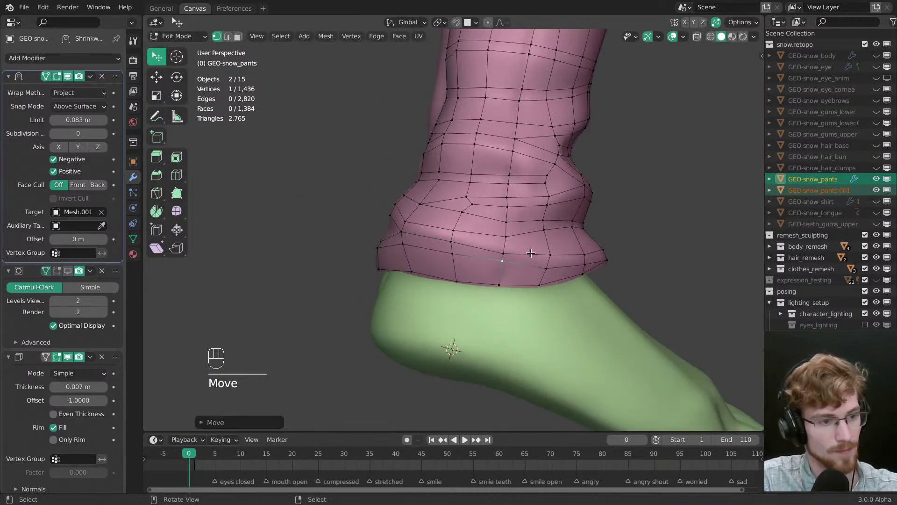
Step: Subdivide the hem edge between two neighbouring vertices at the front of the cuff
{"action": "middle_click_drag", "start_coordinate": [504, 258], "coordinate": [490, 288]}
{"action": "left_click", "coordinate": [495, 284], "text": "shift"}
{"action": "key", "text": "q"}
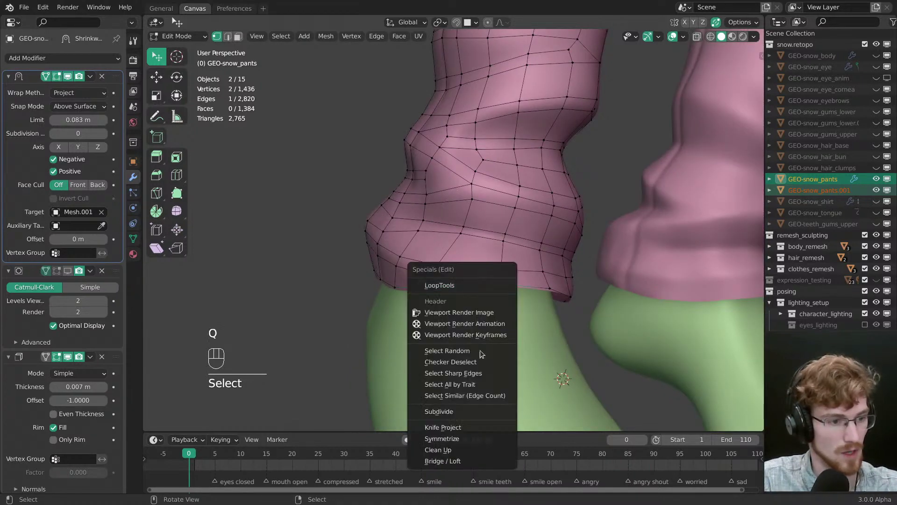
{"action": "left_click", "coordinate": [438, 411]}
{"action": "key", "text": "alt+a"}
Step: Reposition the new midpoint vertex and the adjoining area along the hem to smooth its outline
{"action": "middle_click_drag", "start_coordinate": [467, 328], "coordinate": [486, 289]}
{"action": "key", "text": "w"}
{"action": "left_click_drag", "start_coordinate": [481, 285], "coordinate": [491, 284]}
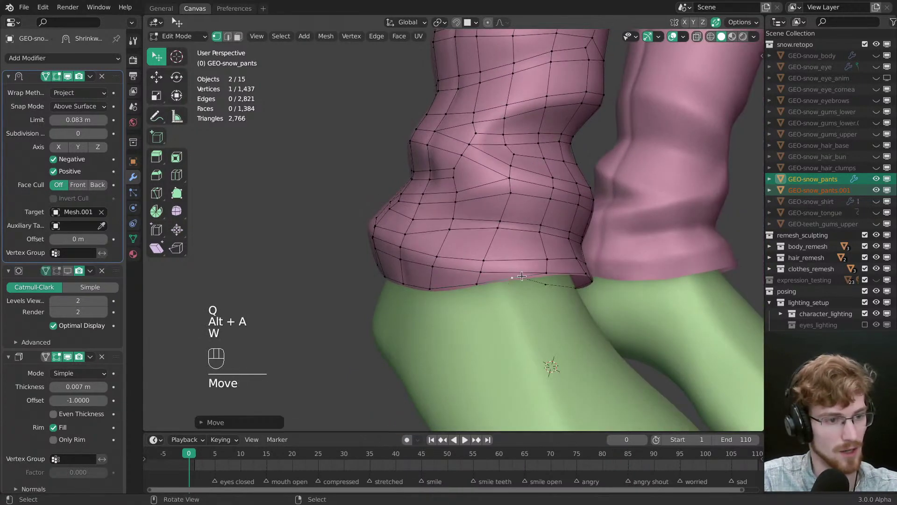
{"action": "left_click", "coordinate": [522, 276]}
{"action": "key", "text": "alt+a"}
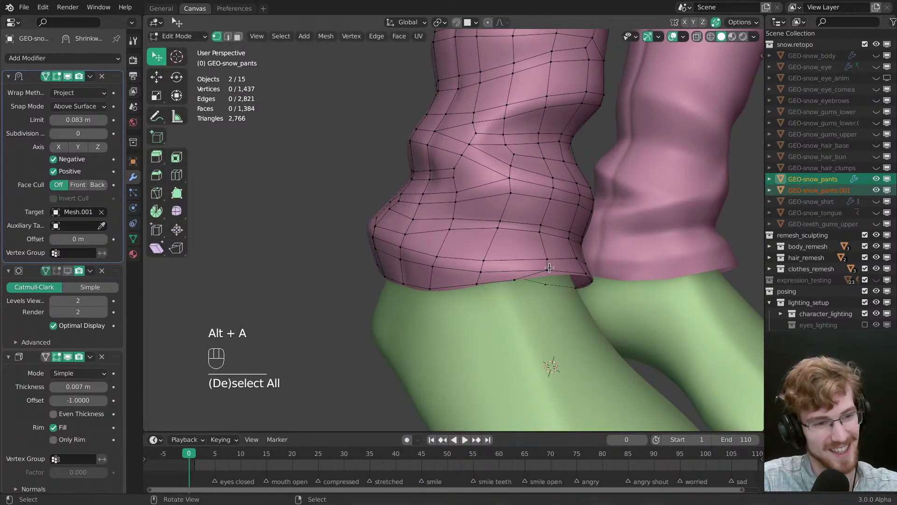
Step: Reveal all hidden geometry of the pants
{"action": "key", "text": "alt+a"}
{"action": "scroll", "coordinate": [549, 267], "scroll_direction": "down", "scroll_amount": 5}
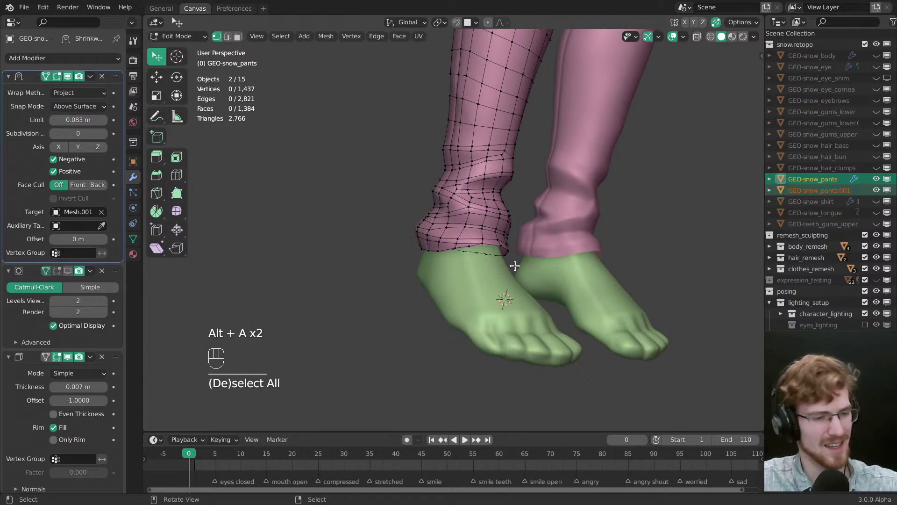
{"action": "scroll", "coordinate": [528, 243], "scroll_direction": "up", "scroll_amount": 4}
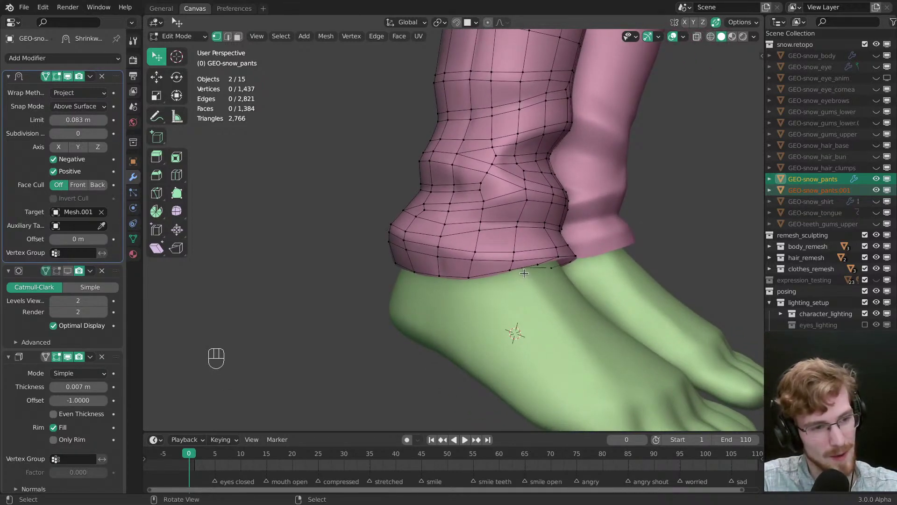
{"action": "middle_click_drag", "start_coordinate": [523, 274], "coordinate": [449, 327], "text": "ctrl"}
{"action": "scroll", "coordinate": [448, 327], "scroll_direction": "down", "scroll_amount": 2}
{"action": "key", "text": "alt+h"}
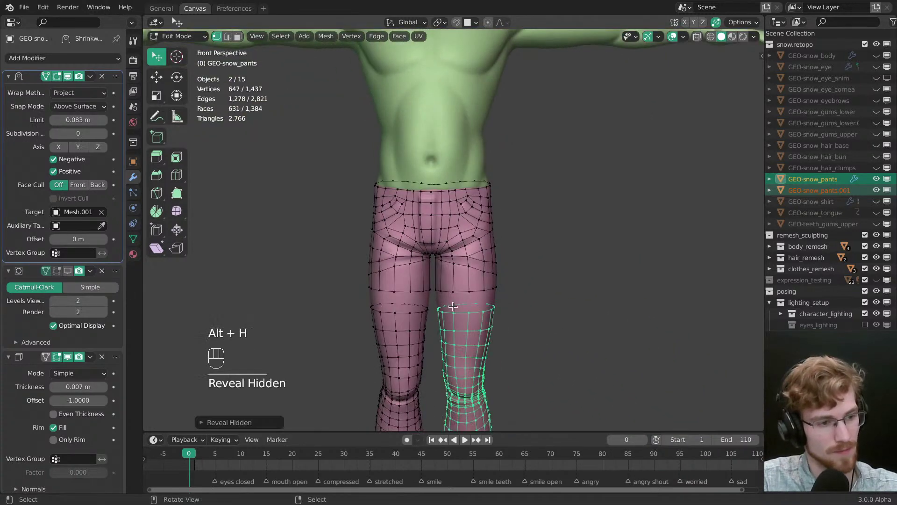
Step: Hide the GEO-snow_pants object and open only GEO-snow_pants.001 for mesh editing
{"action": "key", "text": "alt+a"}
{"action": "middle_click_drag", "start_coordinate": [432, 239], "coordinate": [542, 195], "text": "shift"}
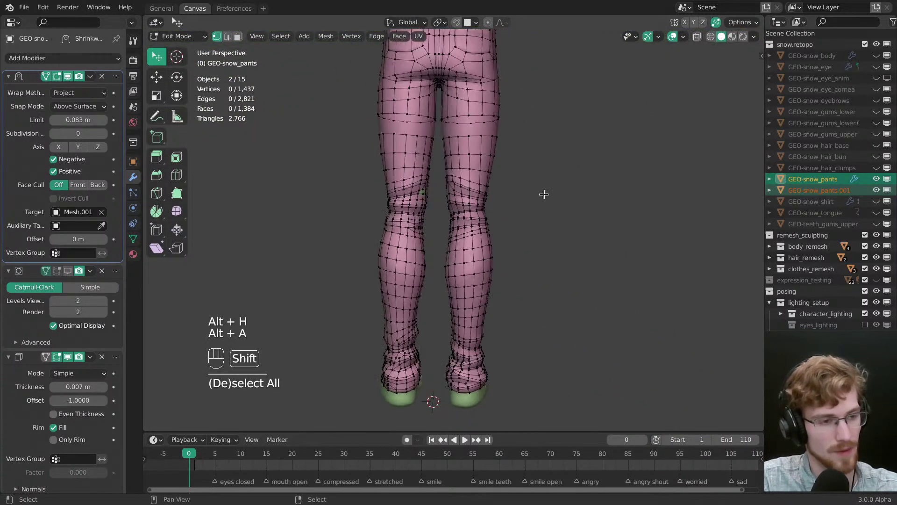
{"action": "scroll", "coordinate": [514, 234], "scroll_direction": "up", "scroll_amount": 3}
{"action": "mouse_move", "coordinate": [481, 280]}
{"action": "middle_mouse_down", "text": "shift"}
{"action": "mouse_move", "coordinate": [626, 270]}
{"action": "mouse_move", "coordinate": [542, 259]}
{"action": "mouse_move", "coordinate": [514, 238]}
{"action": "mouse_move", "coordinate": [486, 252]}
{"action": "mouse_move", "coordinate": [480, 282]}
{"action": "middle_mouse_up", "text": "shift"}
{"action": "scroll", "coordinate": [493, 222], "scroll_direction": "down", "scroll_amount": 2}
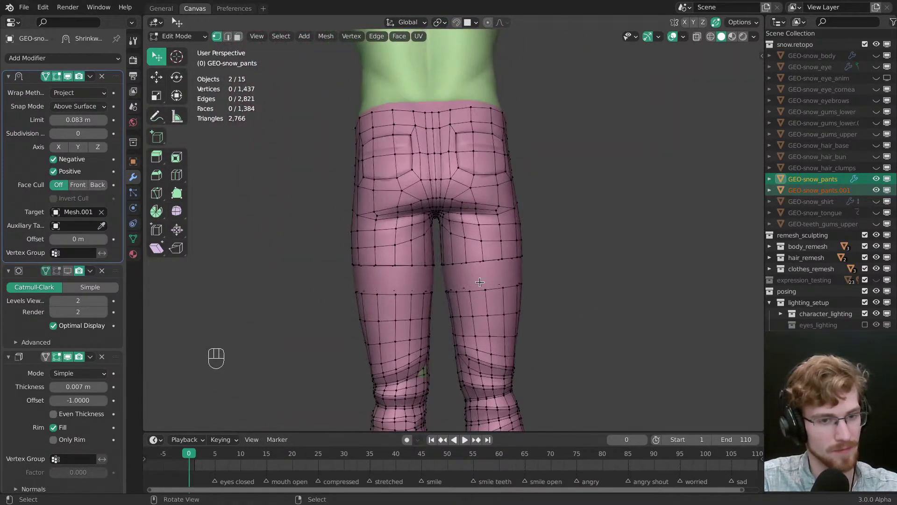
{"action": "key", "text": "Tab"}
{"action": "left_click", "coordinate": [813, 182]}
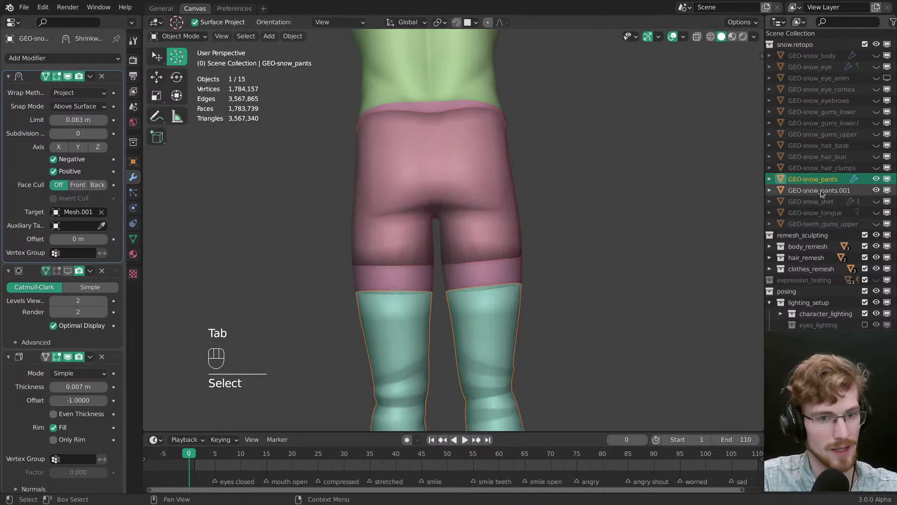
{"action": "left_click", "coordinate": [876, 179]}
{"action": "left_click", "coordinate": [818, 190]}
{"action": "key", "text": "Tab"}
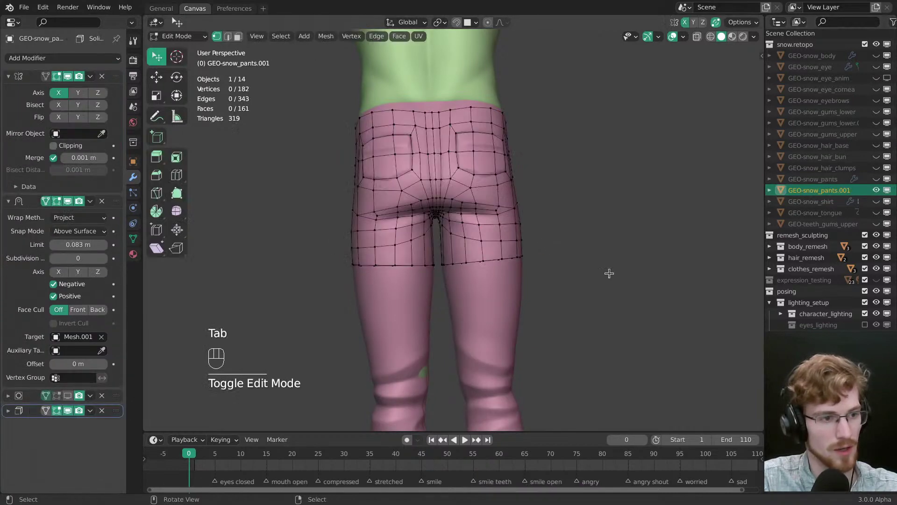
Step: Select the short row of vertices across the centre seam above the buttock fold and slide it along the connecting edges
{"action": "scroll", "coordinate": [502, 245], "scroll_direction": "up", "scroll_amount": 5}
{"action": "key", "text": "alt+a"}
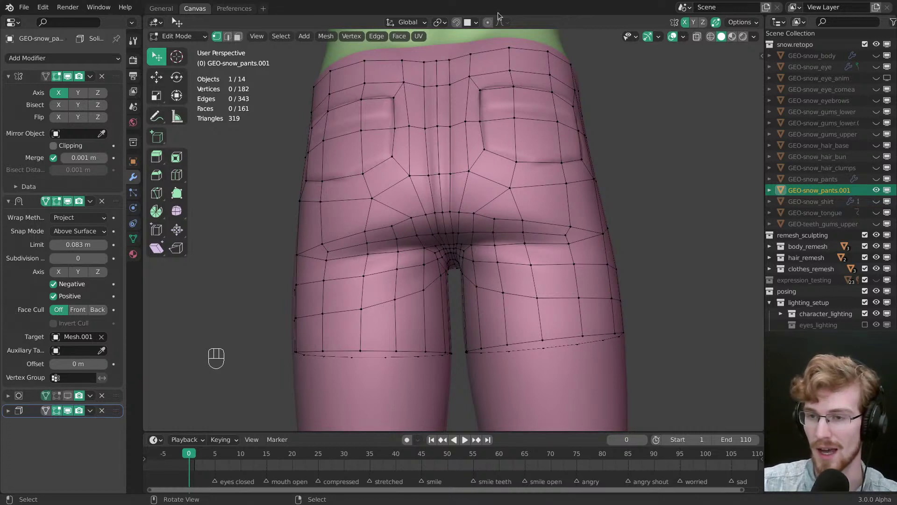
{"action": "middle_click_drag", "start_coordinate": [481, 261], "coordinate": [496, 264]}
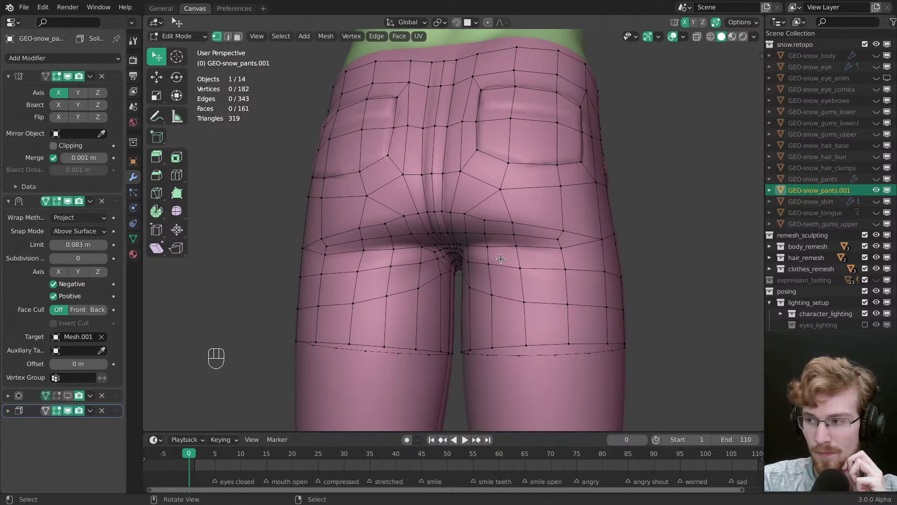
{"action": "middle_click_drag", "start_coordinate": [501, 258], "coordinate": [503, 256]}
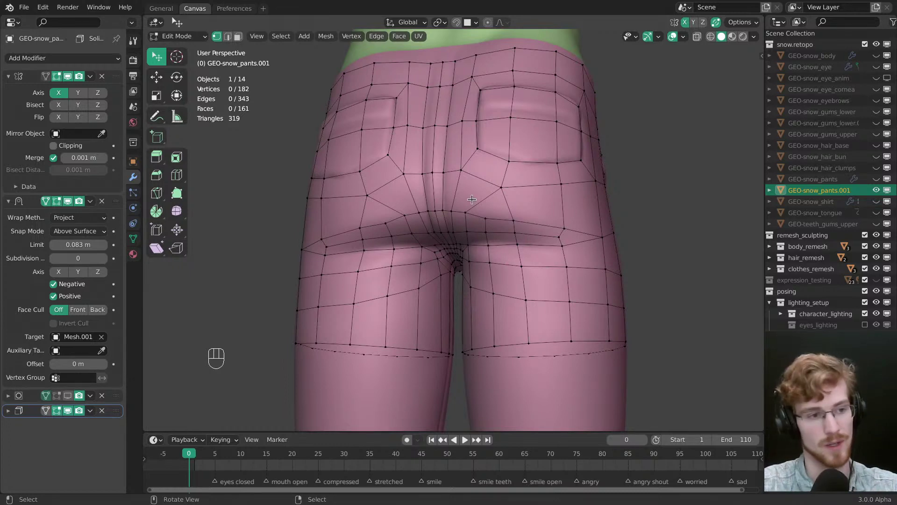
{"action": "left_click", "coordinate": [465, 214]}
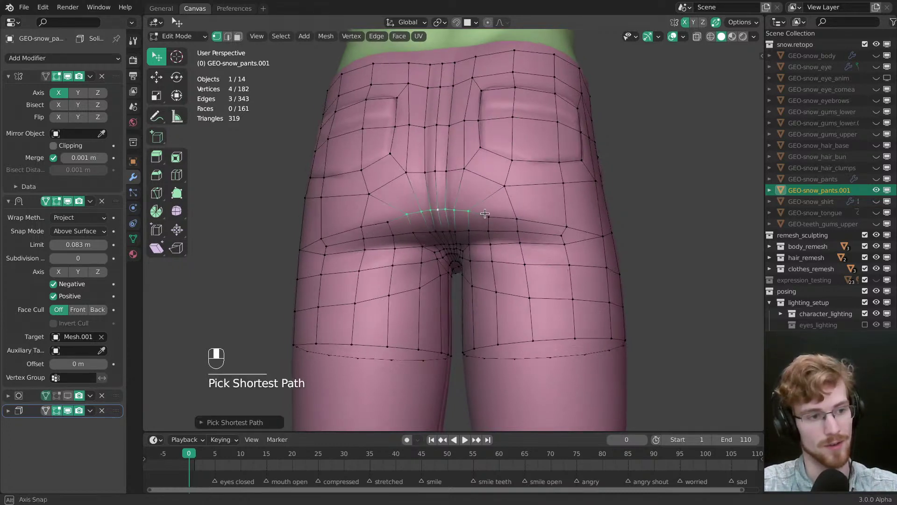
{"action": "key", "text": "g"}
{"action": "key", "text": "g"}
{"action": "left_click", "coordinate": [468, 237]}
{"action": "key", "text": "alt+a"}
Step: Reposition the vertex beside that centre row, above the buttock fold, to even out its spacing
{"action": "key", "text": "w"}
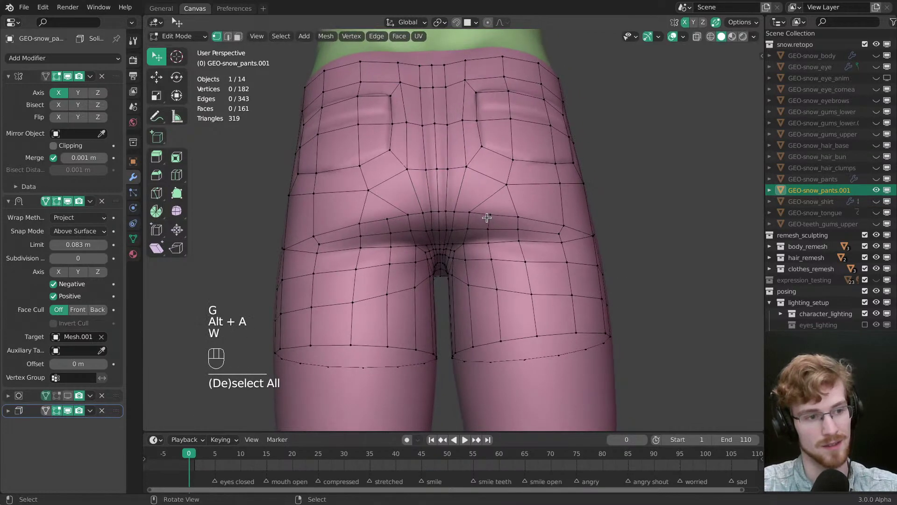
{"action": "left_click_drag", "start_coordinate": [486, 215], "coordinate": [481, 218]}
{"action": "key", "text": "ctrl+z"}
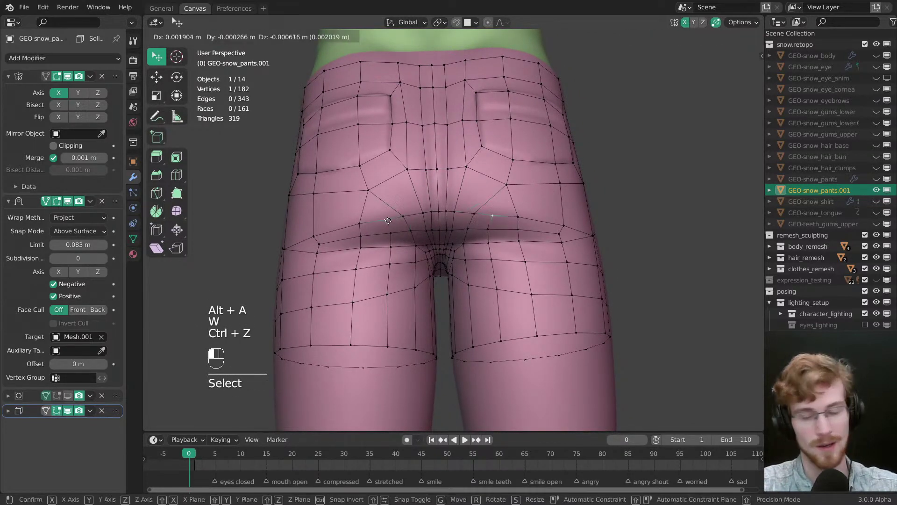
{"action": "left_click_drag", "start_coordinate": [416, 223], "coordinate": [396, 229]}
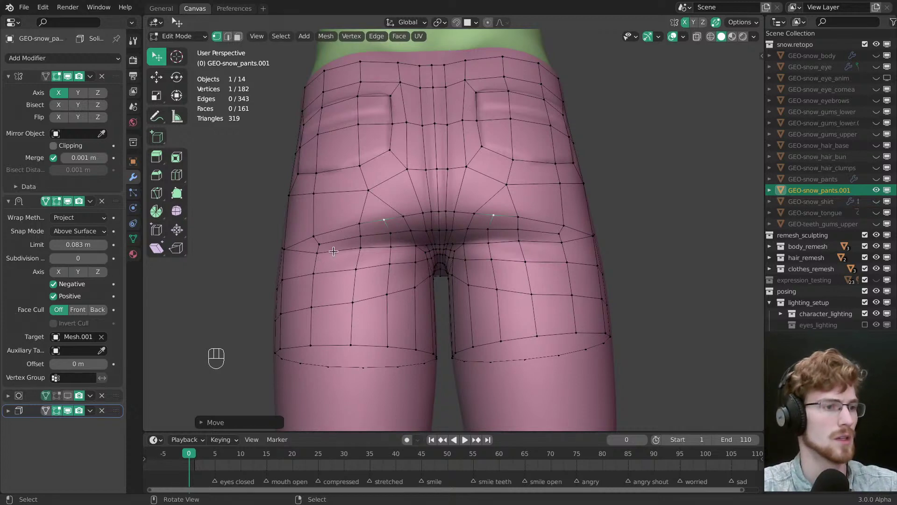
{"action": "middle_click_drag", "start_coordinate": [333, 252], "coordinate": [426, 207]}
{"action": "key", "text": "alt+a"}
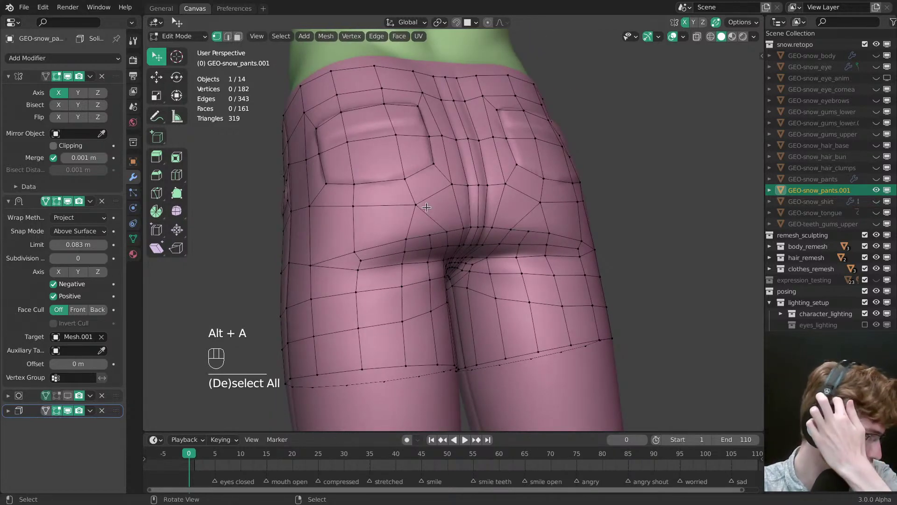
Step: Nudge a vertex in the crease below the seat and clear the selection
{"action": "middle_click_drag", "start_coordinate": [431, 242], "coordinate": [405, 273]}
{"action": "middle_click_drag", "start_coordinate": [404, 273], "coordinate": [406, 245], "text": "shift"}
{"action": "left_click_drag", "start_coordinate": [398, 241], "coordinate": [396, 237]}
{"action": "middle_click_drag", "start_coordinate": [397, 236], "coordinate": [429, 278]}
{"action": "key", "text": "alt+a"}
{"action": "key", "text": "3"}
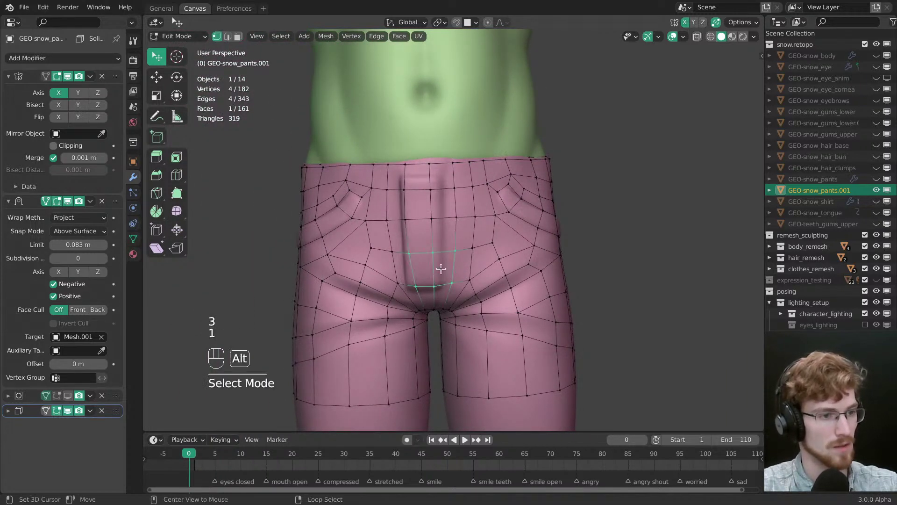
{"action": "key", "text": "alt+a"}
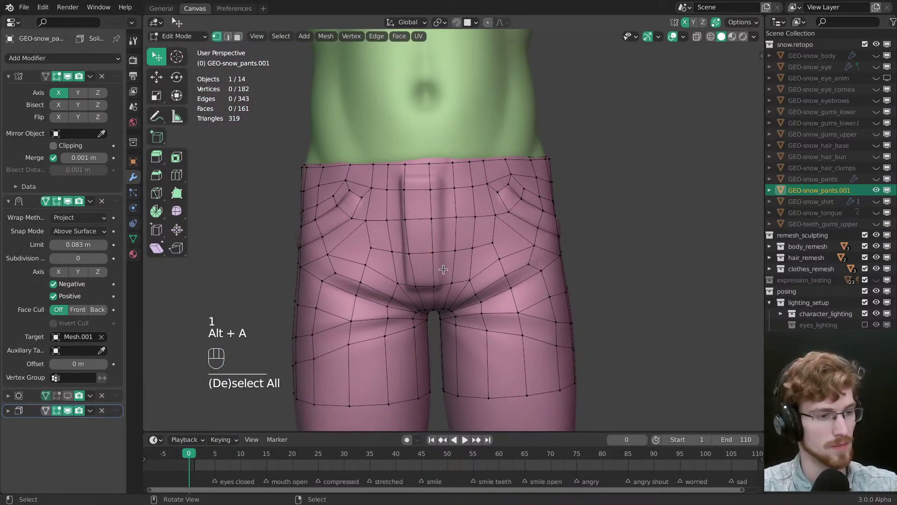
Step: Nudge four neighbouring vertices of the fly at the front of the pants to align them with the sculpted surface
{"action": "middle_click_drag", "start_coordinate": [443, 270], "coordinate": [416, 207]}
{"action": "key", "text": "w"}
{"action": "left_click_drag", "start_coordinate": [429, 191], "coordinate": [428, 185]}
{"action": "left_click_drag", "start_coordinate": [455, 190], "coordinate": [454, 188]}
{"action": "left_click_drag", "start_coordinate": [430, 166], "coordinate": [430, 166]}
{"action": "left_click_drag", "start_coordinate": [449, 168], "coordinate": [448, 165]}
{"action": "key", "text": "alt+a"}
Step: Select a chain of vertices around the inner thigh just below the crotch and connect them with new edges
{"action": "scroll", "coordinate": [434, 210], "scroll_direction": "up", "scroll_amount": 6}
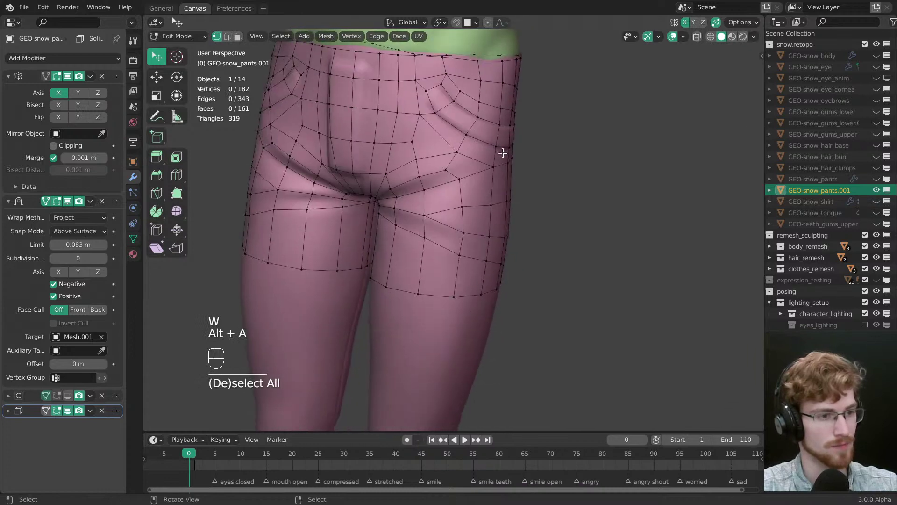
{"action": "middle_click_drag", "start_coordinate": [468, 191], "coordinate": [395, 189], "text": "shift"}
{"action": "middle_click_drag", "start_coordinate": [396, 189], "coordinate": [388, 280]}
{"action": "key", "text": "alt+a"}
{"action": "left_click", "coordinate": [420, 238]}
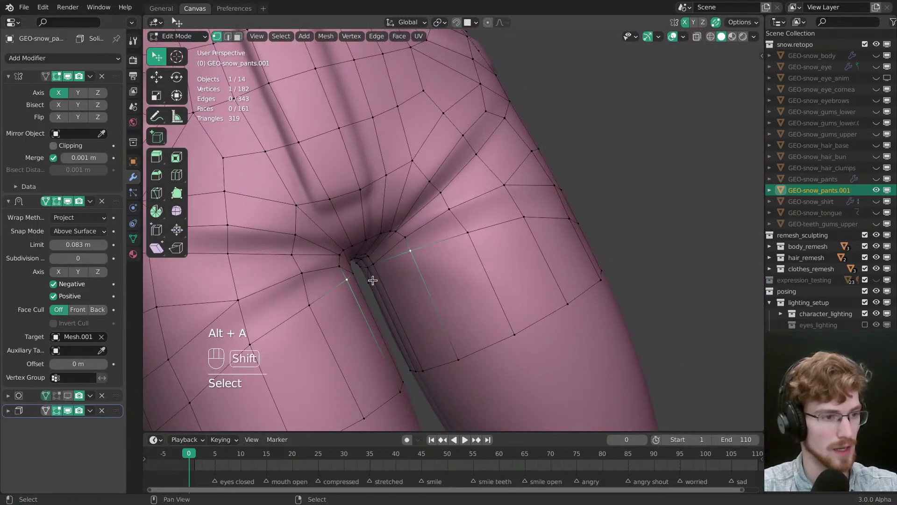
{"action": "double_click", "coordinate": [374, 281], "text": "shift"}
{"action": "left_click", "coordinate": [372, 281]}
{"action": "middle_click_drag", "start_coordinate": [416, 253], "coordinate": [483, 226]}
{"action": "key", "text": "j"}
Step: Dissolve the two surplus edges on the inner thigh beneath the crotch
{"action": "key", "text": "alt+a"}
{"action": "key", "text": "2"}
{"action": "left_click", "coordinate": [401, 258]}
{"action": "key", "text": "ctrl+x"}
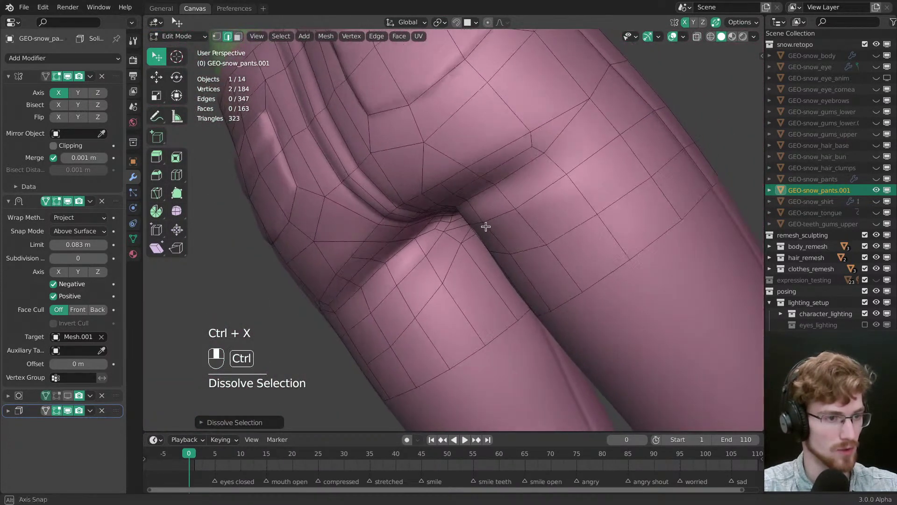
{"action": "left_click", "coordinate": [468, 234]}
{"action": "key", "text": "ctrl+x"}
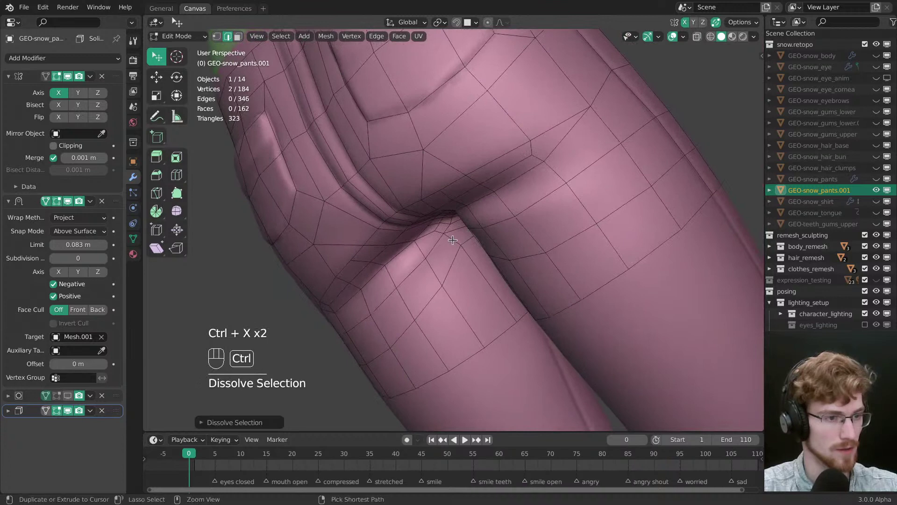
{"action": "key", "text": "ctrl+r"}
{"action": "key", "text": "Escape"}
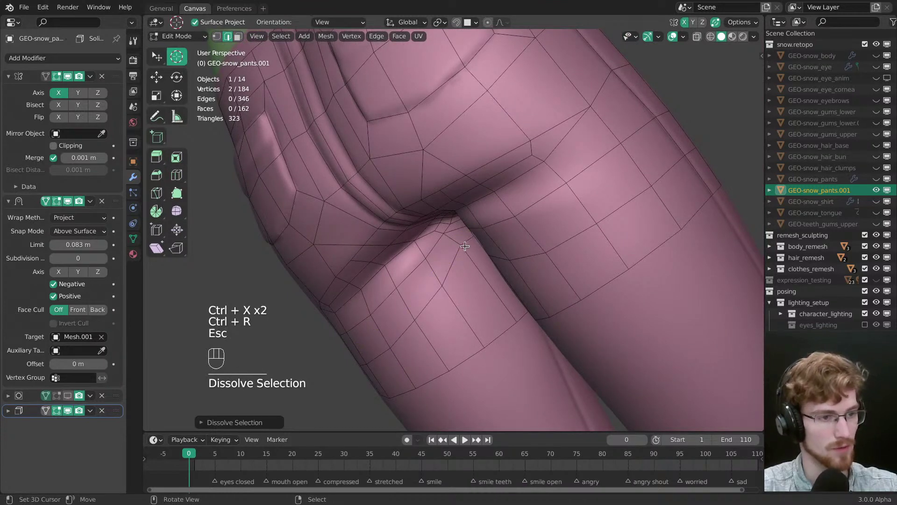
Step: Reposition the loose inner-thigh vertices below the crotch to even out the faces around the dissolved edges
{"action": "key", "text": "1"}
{"action": "key", "text": "w"}
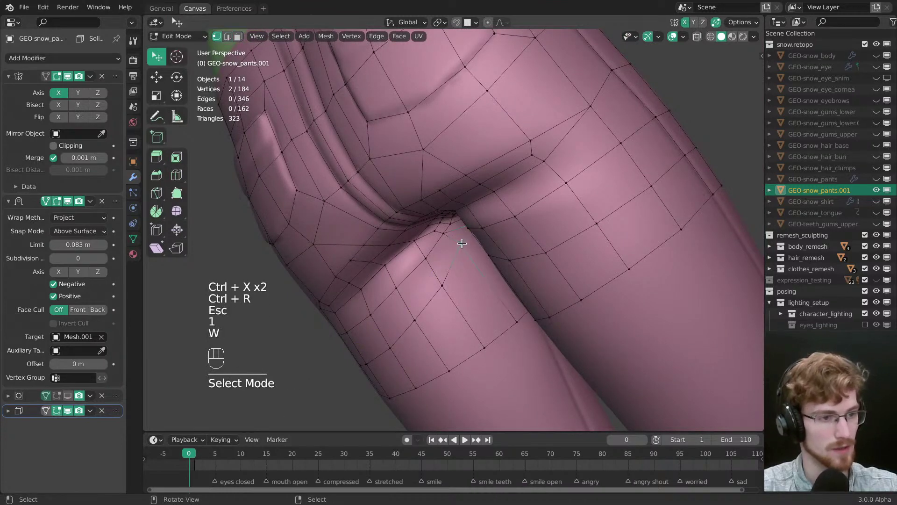
{"action": "left_click_drag", "start_coordinate": [463, 236], "coordinate": [411, 254]}
{"action": "middle_click_drag", "start_coordinate": [411, 254], "coordinate": [450, 251]}
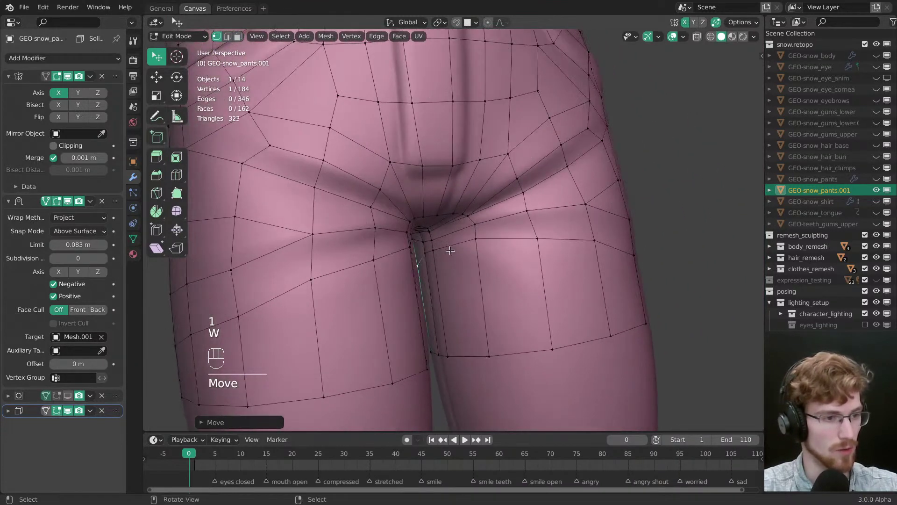
{"action": "left_click", "coordinate": [426, 261]}
{"action": "left_click_drag", "start_coordinate": [426, 261], "coordinate": [443, 256]}
{"action": "left_click", "coordinate": [471, 246]}
{"action": "key", "text": "alt+a"}
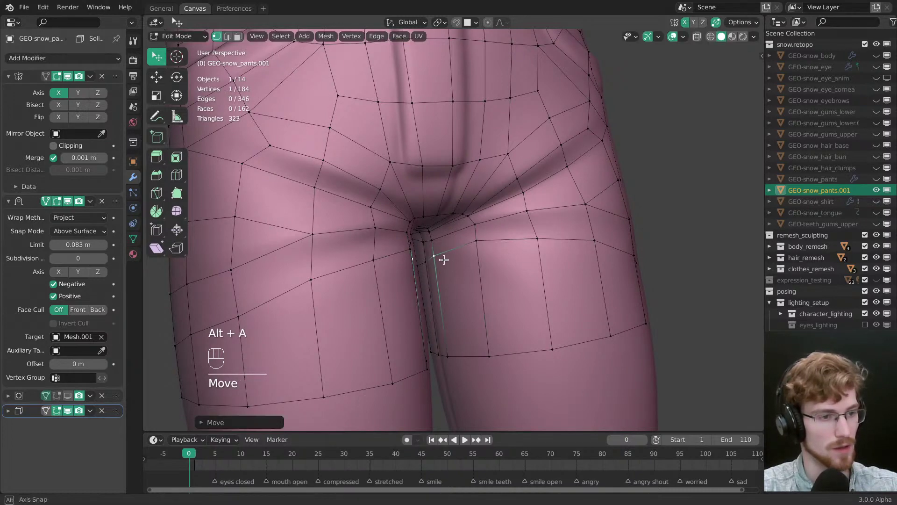
Step: Adjust the vertices at the back of the upper inner thigh to smooth the edge flow into the crotch
{"action": "middle_click_drag", "start_coordinate": [443, 259], "coordinate": [474, 231]}
{"action": "left_click", "coordinate": [497, 233]}
{"action": "left_click_drag", "start_coordinate": [496, 234], "coordinate": [484, 257]}
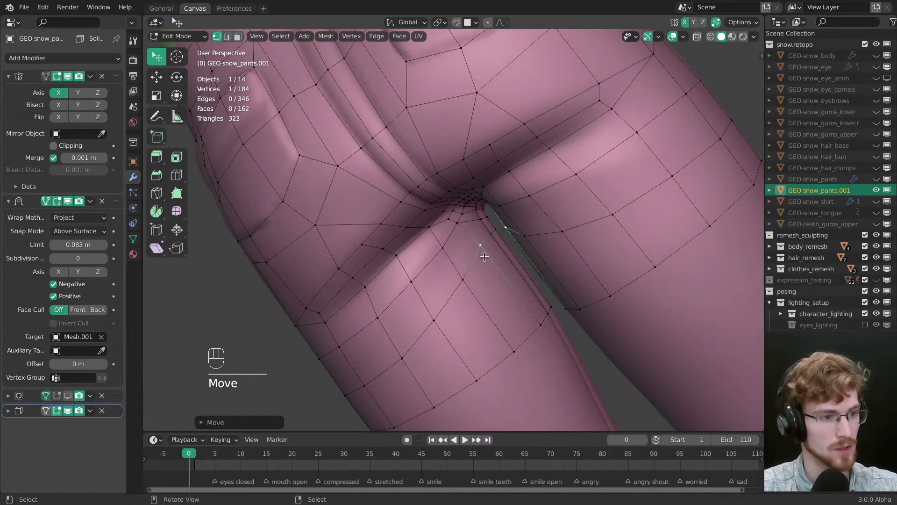
{"action": "key", "text": "alt+a"}
{"action": "left_click_drag", "start_coordinate": [457, 226], "coordinate": [460, 221]}
{"action": "middle_click_drag", "start_coordinate": [528, 219], "coordinate": [486, 271]}
{"action": "key", "text": "alt+a"}
Step: Nudge the vertex at the inner end of the front thigh edge row, next to the crotch
{"action": "mouse_move", "coordinate": [444, 257]}
{"action": "middle_mouse_down", "text": "shift"}
{"action": "mouse_move", "coordinate": [407, 251]}
{"action": "mouse_move", "coordinate": [447, 264]}
{"action": "middle_mouse_up", "text": "shift"}
{"action": "scroll", "coordinate": [467, 251], "scroll_direction": "down", "scroll_amount": 1}
{"action": "left_click", "coordinate": [499, 251]}
{"action": "scroll", "coordinate": [438, 261], "scroll_direction": "up", "scroll_amount": 1}
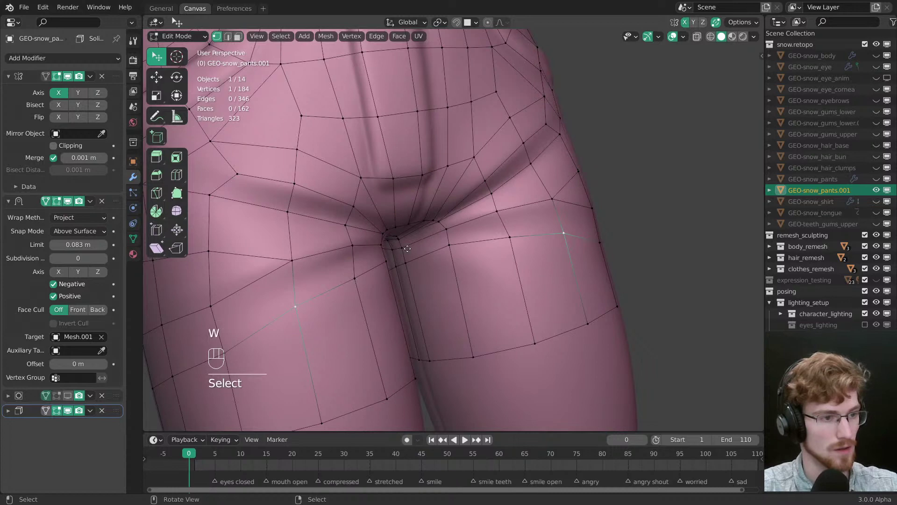
{"action": "left_click_drag", "start_coordinate": [407, 248], "coordinate": [424, 245]}
{"action": "key", "text": "alt+a"}
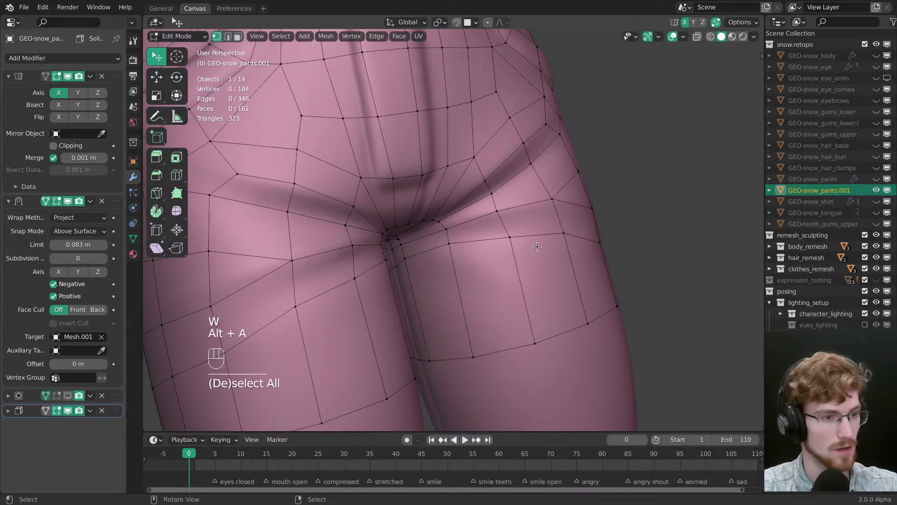
Step: Nudge the topmost inner-thigh vertex from behind so it sits evenly below the crotch
{"action": "left_click", "coordinate": [563, 232]}
{"action": "middle_click_drag", "start_coordinate": [407, 260], "coordinate": [530, 186]}
{"action": "key", "text": "w"}
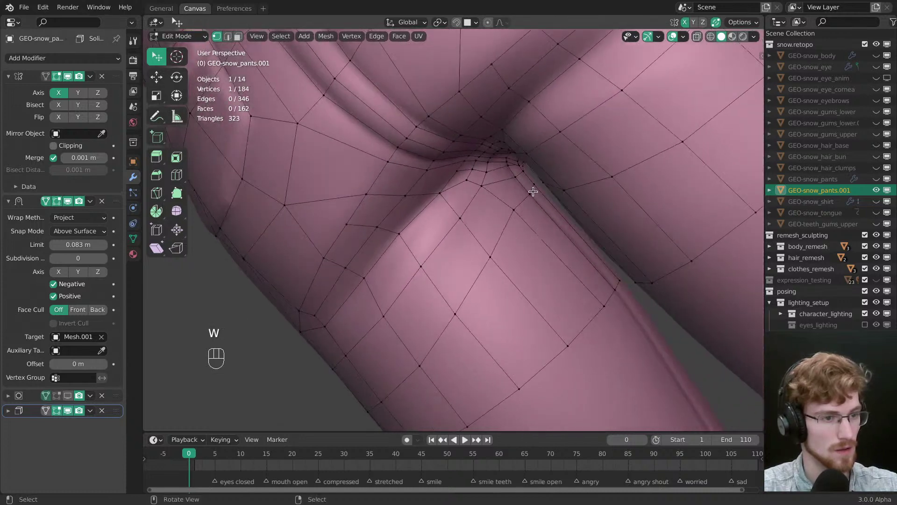
{"action": "key", "text": "w"}
{"action": "left_click_drag", "start_coordinate": [531, 187], "coordinate": [534, 183]}
{"action": "key", "text": "alt+a"}
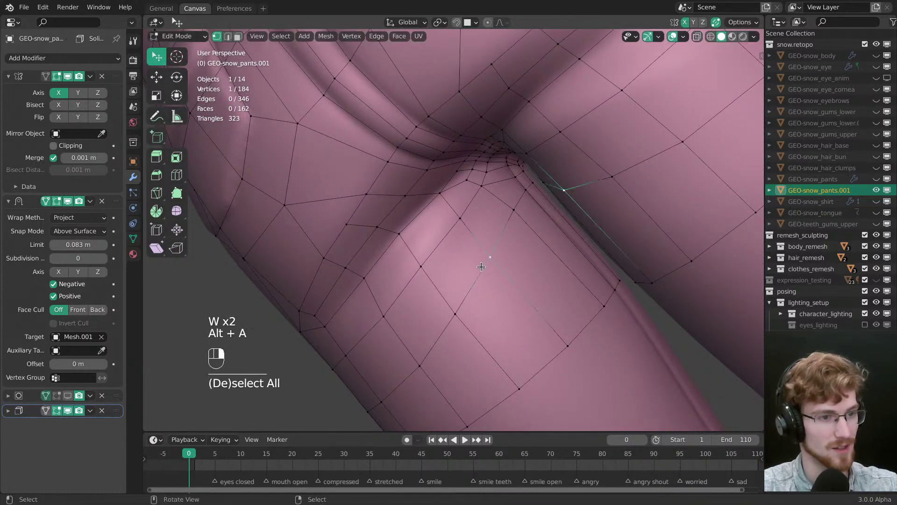
Step: Move the rear inner-thigh vertex up toward the crotch
{"action": "left_click", "coordinate": [528, 186], "text": "ctrl"}
{"action": "middle_click_drag", "start_coordinate": [529, 186], "coordinate": [484, 290]}
{"action": "key", "text": "alt+a"}
{"action": "left_click", "coordinate": [486, 185]}
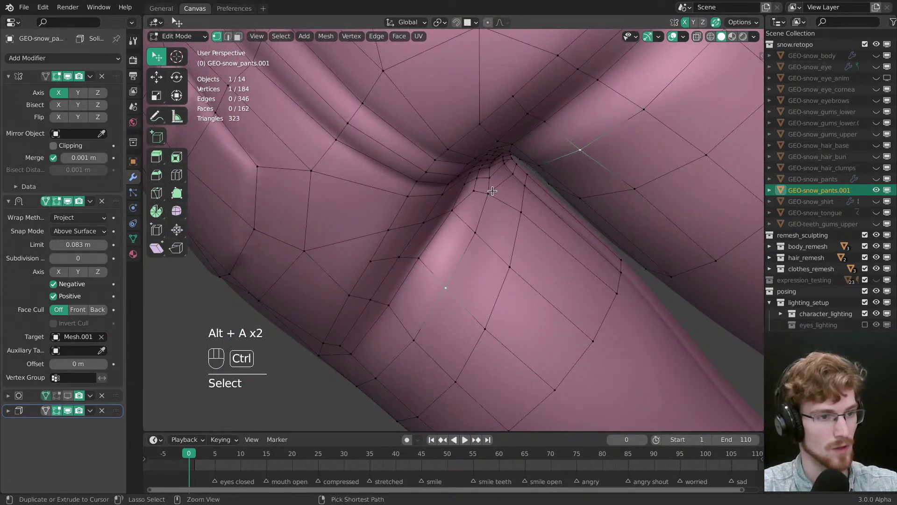
{"action": "left_click", "coordinate": [518, 178], "text": "ctrl"}
{"action": "left_click_drag", "start_coordinate": [488, 193], "coordinate": [488, 174]}
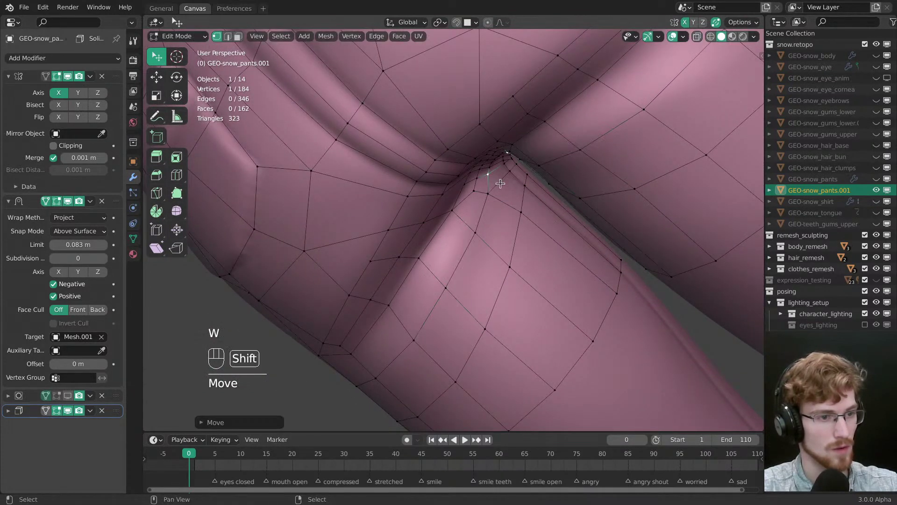
Step: Pull the vertex at the inner end of the buttock crease slightly down onto the thigh
{"action": "middle_click_drag", "start_coordinate": [487, 174], "coordinate": [449, 182], "text": "shift"}
{"action": "middle_click_drag", "start_coordinate": [449, 183], "coordinate": [444, 232]}
{"action": "key", "text": "alt+a"}
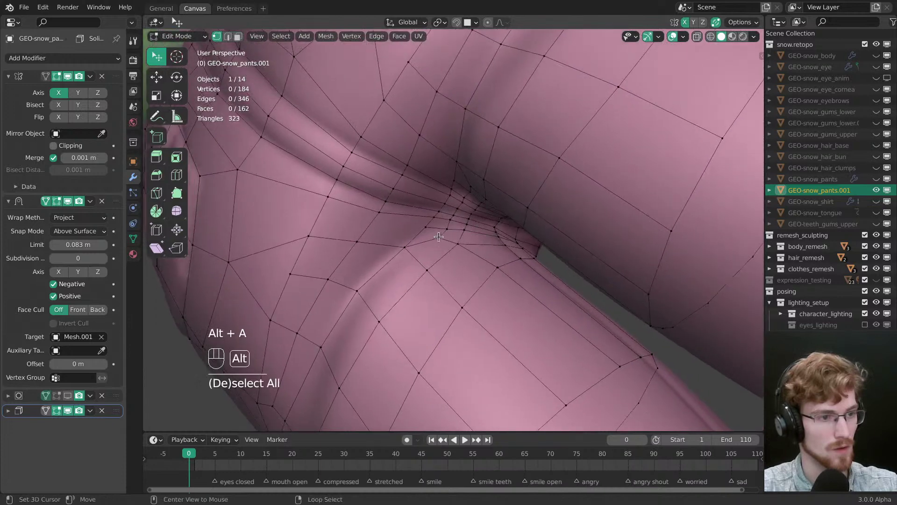
{"action": "left_click_drag", "start_coordinate": [444, 232], "coordinate": [443, 238]}
{"action": "middle_click_drag", "start_coordinate": [443, 238], "coordinate": [440, 258]}
{"action": "key", "text": "alt+a"}
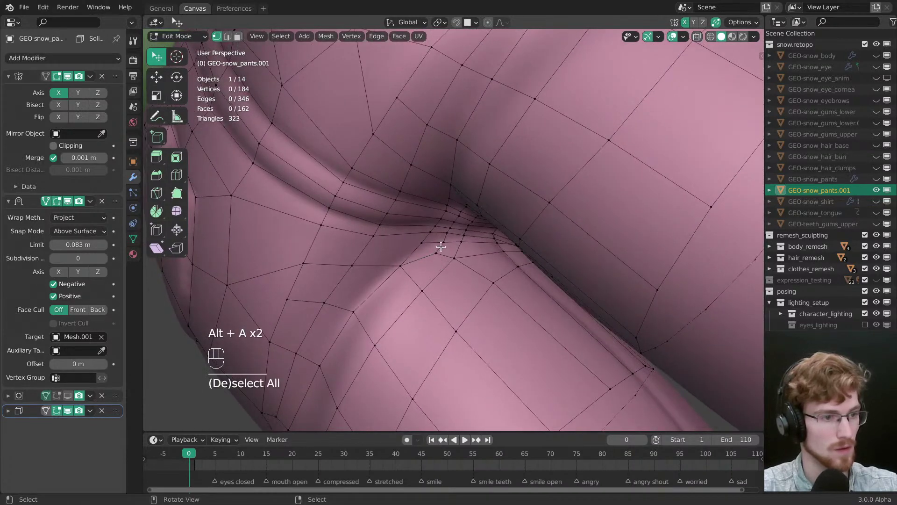
Step: Slide the redundant vertices at the inner end of the buttock crease onto their neighbours to merge them
{"action": "key", "text": "g"}
{"action": "key", "text": "w"}
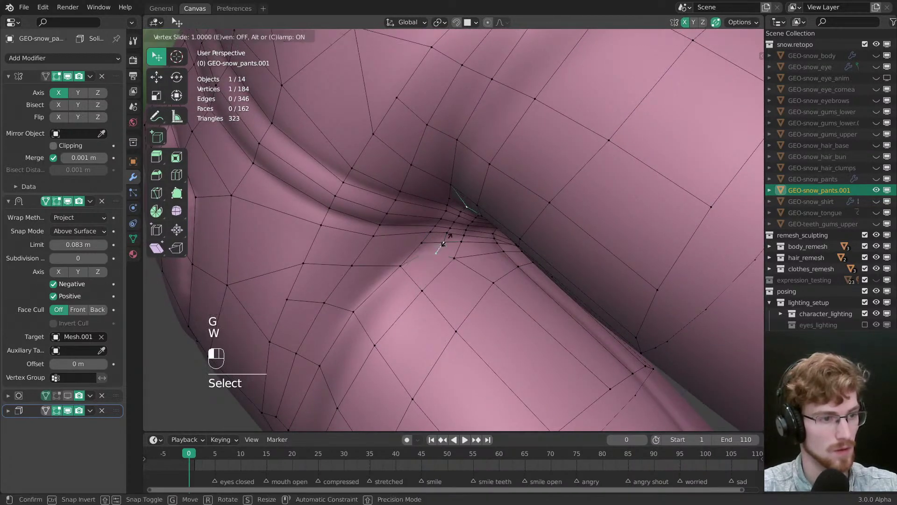
{"action": "key", "text": "alt+a"}
{"action": "left_click_drag", "start_coordinate": [424, 243], "coordinate": [464, 206]}
{"action": "key", "text": "alt+a"}
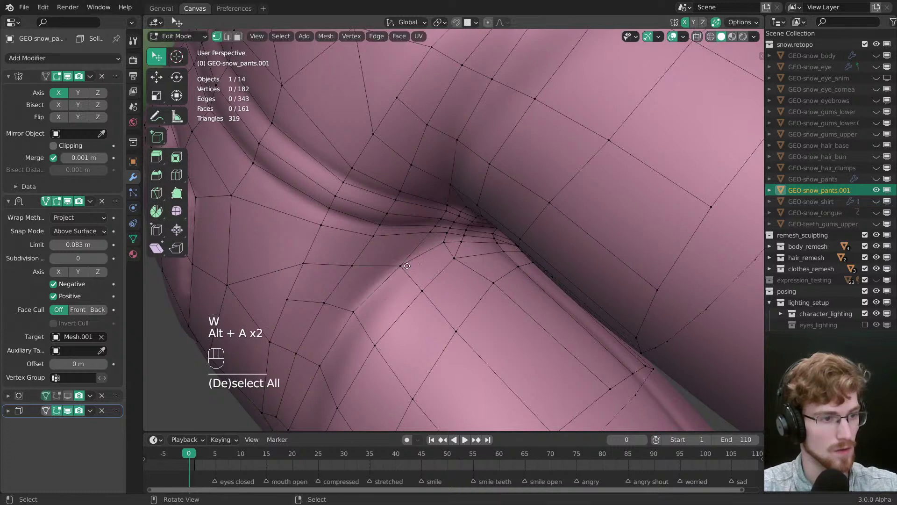
Step: Reposition the merged vertex beside the crotch to even out the surrounding faces
{"action": "left_click_drag", "start_coordinate": [430, 232], "coordinate": [443, 243]}
{"action": "mouse_move", "coordinate": [431, 235]}
{"action": "middle_mouse_down"}
{"action": "mouse_move", "coordinate": [460, 201]}
{"action": "mouse_move", "coordinate": [500, 247]}
{"action": "mouse_move", "coordinate": [495, 265]}
{"action": "mouse_move", "coordinate": [489, 256]}
{"action": "mouse_move", "coordinate": [563, 245]}
{"action": "mouse_move", "coordinate": [467, 266]}
{"action": "mouse_move", "coordinate": [450, 282]}
{"action": "mouse_move", "coordinate": [455, 244]}
{"action": "mouse_move", "coordinate": [493, 181]}
{"action": "mouse_move", "coordinate": [458, 224]}
{"action": "mouse_move", "coordinate": [434, 171]}
{"action": "mouse_move", "coordinate": [427, 176]}
{"action": "mouse_move", "coordinate": [446, 229]}
{"action": "middle_mouse_up"}
{"action": "key", "text": "alt+a"}
{"action": "key", "text": "ctrl+r"}
{"action": "key", "text": "Escape"}
{"action": "key", "text": "alt+a"}
Step: Select the edge path across the back of the thigh below the buttock up to the crotch and bevel it
{"action": "middle_click_drag", "start_coordinate": [476, 261], "coordinate": [437, 312]}
{"action": "key", "text": "alt+a"}
{"action": "left_click", "coordinate": [464, 276]}
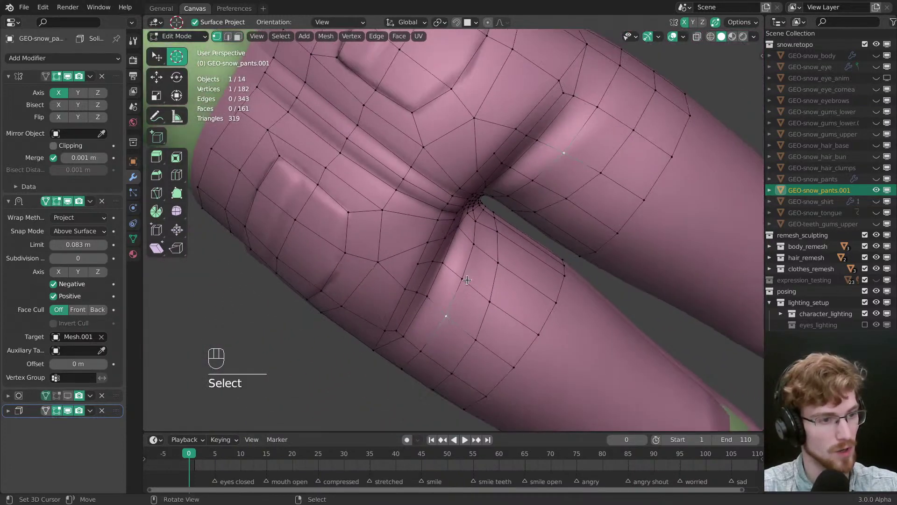
{"action": "left_click", "coordinate": [477, 220], "text": "ctrl"}
{"action": "middle_click_drag", "start_coordinate": [477, 220], "coordinate": [463, 243]}
{"action": "key", "text": "ctrl+b"}
{"action": "left_click", "coordinate": [467, 262]}
{"action": "key", "text": "alt+a"}
Step: Adjust vertices at the ends of the bevelled strip on the back of the thigh
{"action": "key", "text": "w"}
{"action": "mouse_move", "coordinate": [463, 241]}
{"action": "left_mouse_down"}
{"action": "mouse_move", "coordinate": [483, 231]}
{"action": "mouse_move", "coordinate": [463, 245]}
{"action": "mouse_move", "coordinate": [475, 241]}
{"action": "left_mouse_up"}
{"action": "key", "text": "shift+Tab"}
{"action": "key", "text": "alt+a"}
{"action": "middle_click_drag", "start_coordinate": [475, 242], "coordinate": [428, 330]}
{"action": "left_click", "coordinate": [428, 329]}
{"action": "left_click_drag", "start_coordinate": [428, 329], "coordinate": [431, 328]}
{"action": "key", "text": "alt+a"}
Step: Try to merge vertices at the crotch end of the bevelled strip, and undo the attempt
{"action": "middle_click_drag", "start_coordinate": [431, 328], "coordinate": [468, 191]}
{"action": "key", "text": "m"}
{"action": "left_click", "coordinate": [467, 219]}
{"action": "key", "text": "alt+a"}
{"action": "key", "text": "ctrl+z"}
{"action": "key", "text": "ctrl+z"}
Step: Knife-cut a new edge line from the crotch along the bevelled strip on the back of the thigh
{"action": "key", "text": "alt+a"}
{"action": "key", "text": "k"}
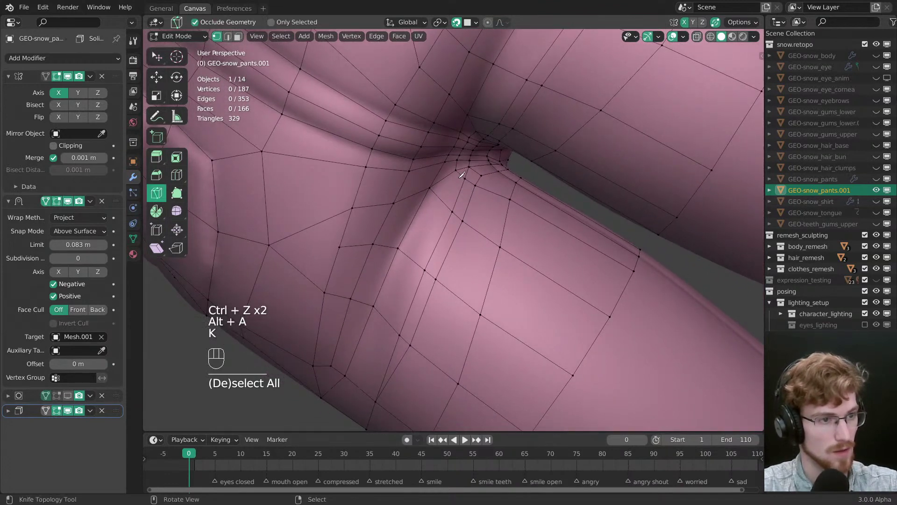
{"action": "left_click", "coordinate": [461, 174]}
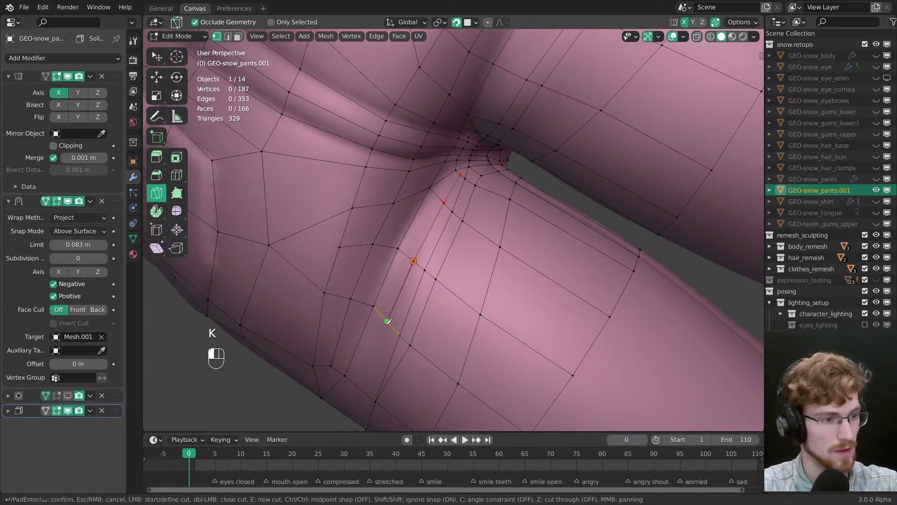
{"action": "key", "text": "Return"}
{"action": "key", "text": "alt+a"}
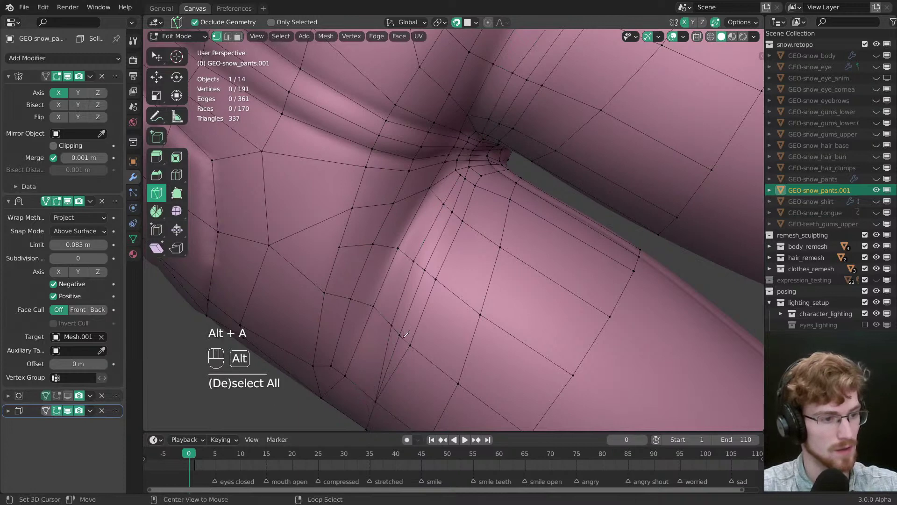
Step: Dissolve the surplus edge at the thigh end of the new cut and reposition the vertex at its crotch end
{"action": "key", "text": "w"}
{"action": "left_click", "coordinate": [400, 340]}
{"action": "key", "text": "2"}
{"action": "key", "text": "ctrl+x"}
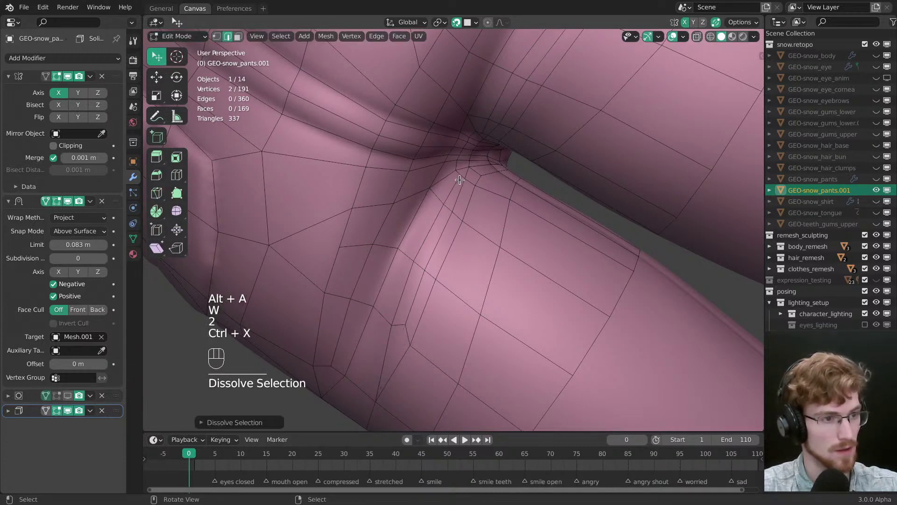
{"action": "key", "text": "1"}
{"action": "key", "text": "w"}
{"action": "left_click_drag", "start_coordinate": [459, 180], "coordinate": [464, 181]}
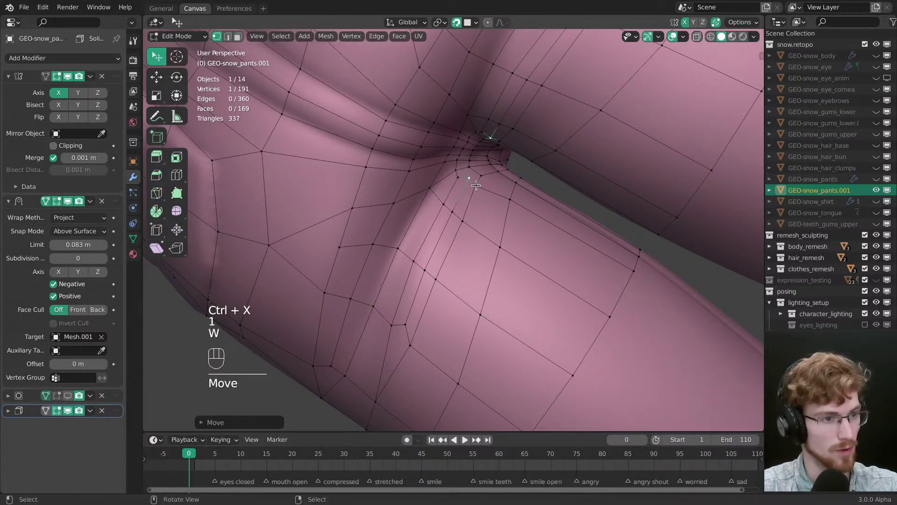
{"action": "left_click", "coordinate": [483, 179]}
Step: Dissolve the surplus geometry on the inner thigh beside the crotch end of the strip
{"action": "middle_click_drag", "start_coordinate": [483, 179], "coordinate": [472, 242]}
{"action": "key", "text": "alt+a"}
{"action": "left_click", "coordinate": [474, 213]}
{"action": "key", "text": "alt+a"}
{"action": "key", "text": "ctrl+x"}
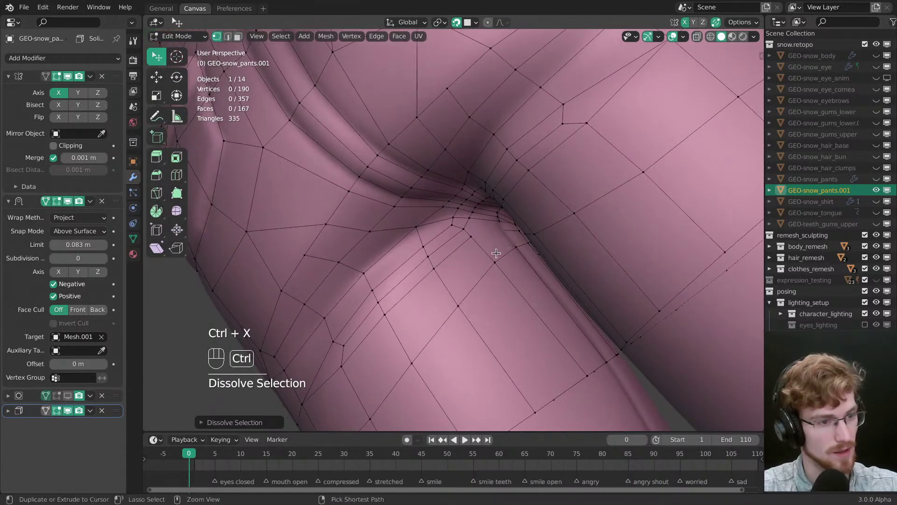
Step: Connect the inner-thigh vertex to the vertex beside the crotch with a new edge, and save the file
{"action": "key", "text": "ctrl+r"}
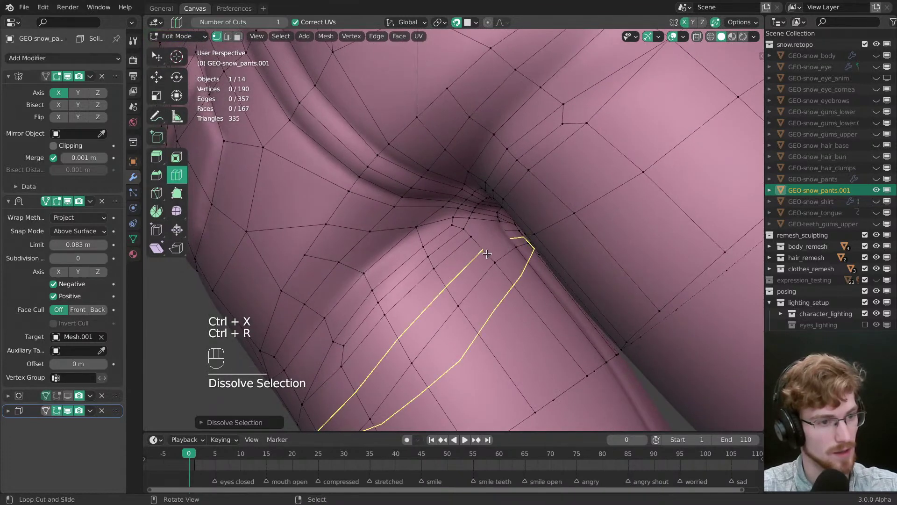
{"action": "key", "text": "Escape"}
{"action": "left_click", "coordinate": [471, 241], "text": "shift"}
{"action": "key", "text": "z"}
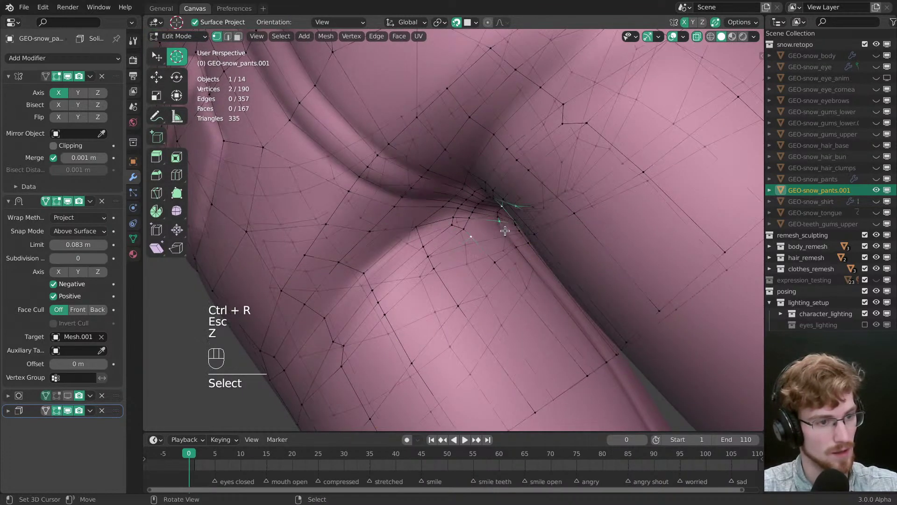
{"action": "left_click", "coordinate": [471, 236], "text": "shift"}
{"action": "key", "text": "j"}
{"action": "key", "text": "z"}
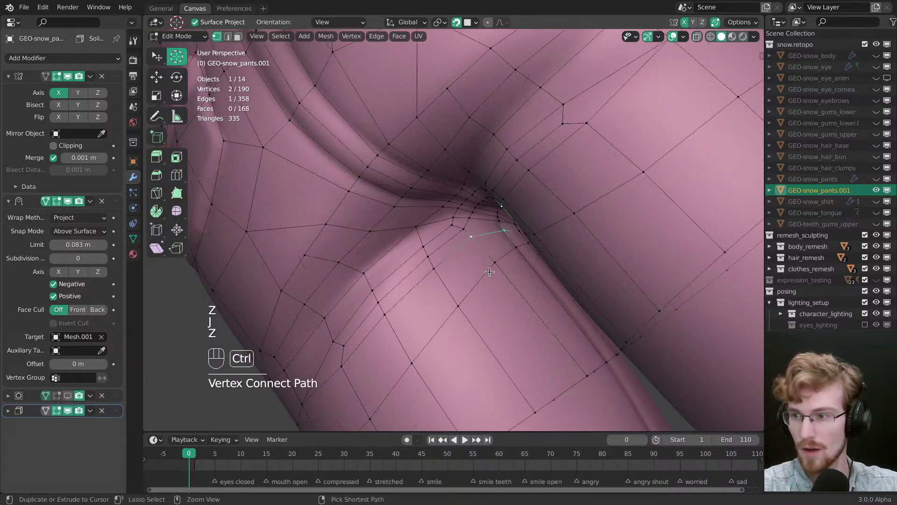
{"action": "key", "text": "ctrl+s"}
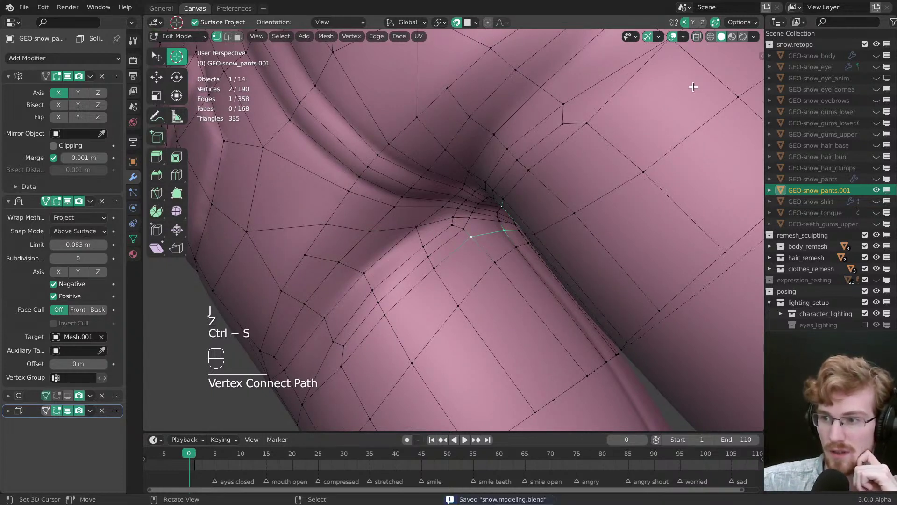
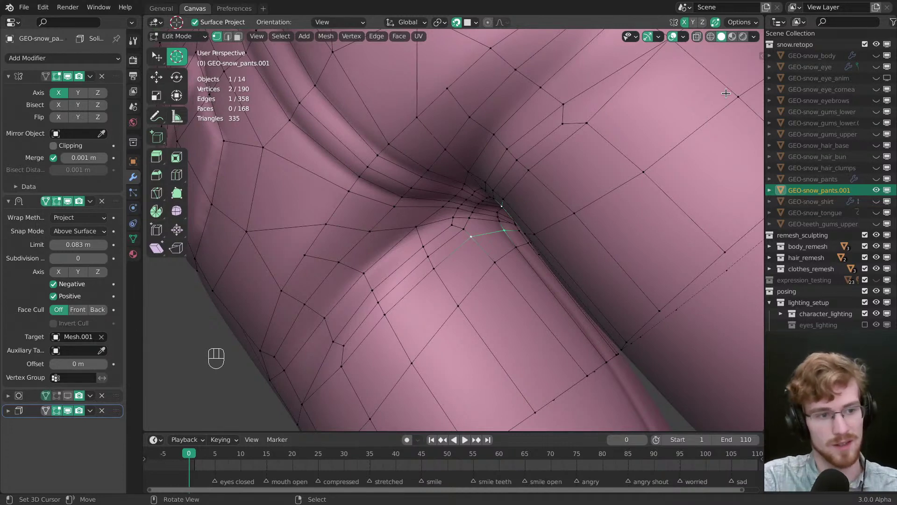
{"action": "key", "text": "alt+a"}
{"action": "middle_click_drag", "start_coordinate": [487, 255], "coordinate": [475, 248]}
{"action": "left_click", "coordinate": [446, 257], "text": "shift"}
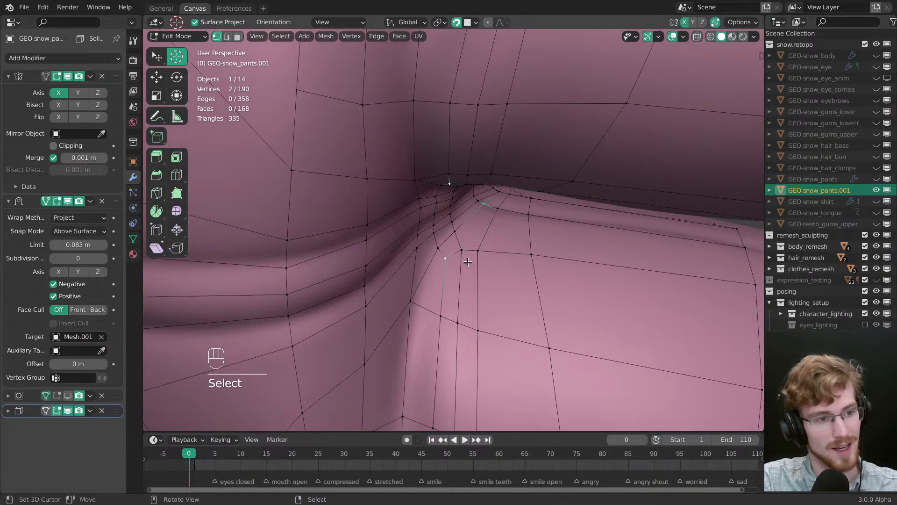
{"action": "middle_click_drag", "start_coordinate": [486, 209], "coordinate": [448, 240], "text": "ctrl"}
Step: Reposition individual vertices around the crotch and along the adjoining inner-thigh crease to even out the edge flow
{"action": "key", "text": "alt+a"}
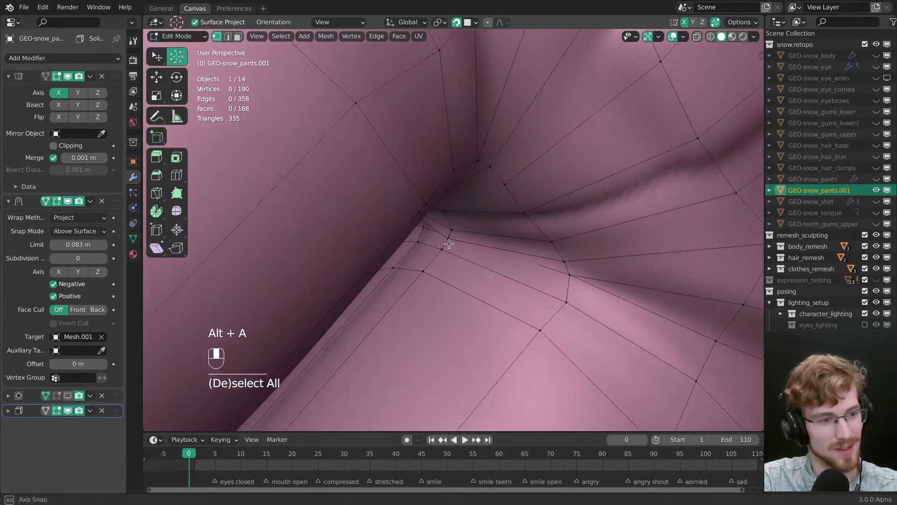
{"action": "key", "text": "w"}
{"action": "left_click_drag", "start_coordinate": [448, 242], "coordinate": [446, 244]}
{"action": "left_click_drag", "start_coordinate": [441, 250], "coordinate": [440, 253]}
{"action": "left_click_drag", "start_coordinate": [424, 227], "coordinate": [452, 221]}
{"action": "middle_click_drag", "start_coordinate": [453, 221], "coordinate": [509, 243]}
{"action": "left_click_drag", "start_coordinate": [513, 240], "coordinate": [517, 234]}
{"action": "middle_click_drag", "start_coordinate": [516, 234], "coordinate": [509, 166]}
{"action": "left_click_drag", "start_coordinate": [508, 164], "coordinate": [507, 162]}
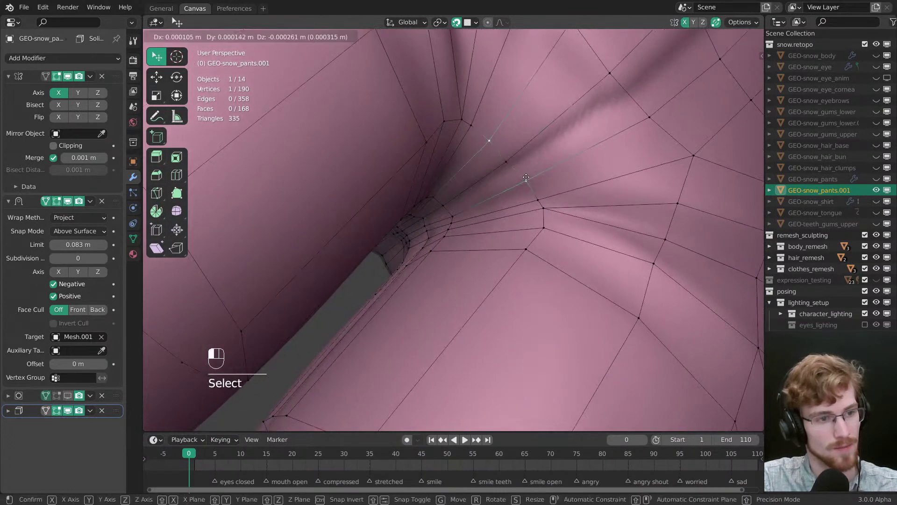
{"action": "left_click_drag", "start_coordinate": [543, 227], "coordinate": [537, 229]}
{"action": "middle_click_drag", "start_coordinate": [537, 230], "coordinate": [472, 276]}
Step: Adjust vertices on the strip below the buttock, and undo the last vertex move
{"action": "key", "text": "alt+a"}
{"action": "middle_click_drag", "start_coordinate": [434, 366], "coordinate": [440, 330]}
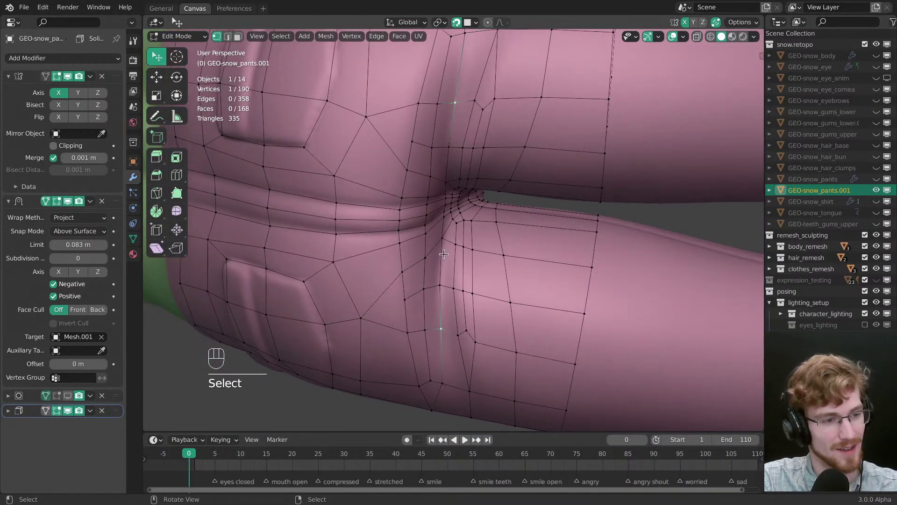
{"action": "middle_click_drag", "start_coordinate": [444, 253], "coordinate": [444, 299]}
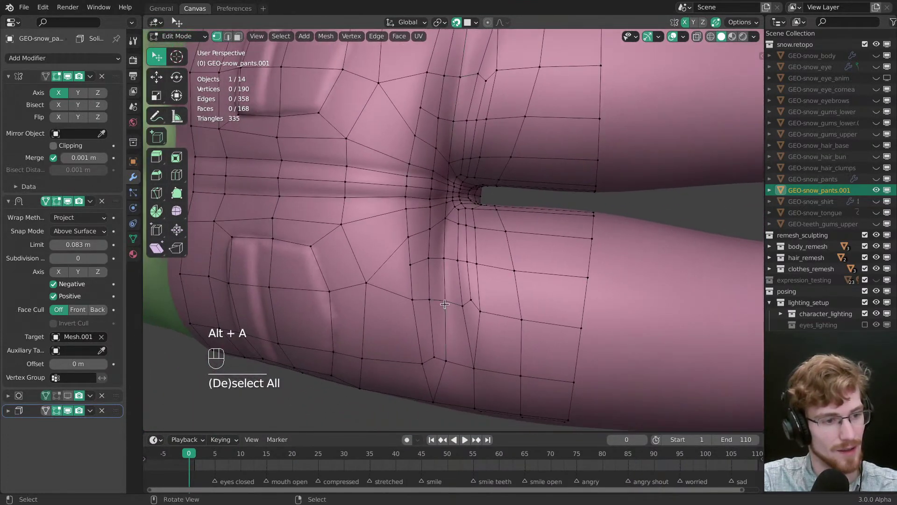
{"action": "key", "text": "w"}
{"action": "left_click_drag", "start_coordinate": [444, 305], "coordinate": [445, 353]}
{"action": "left_click", "coordinate": [436, 300]}
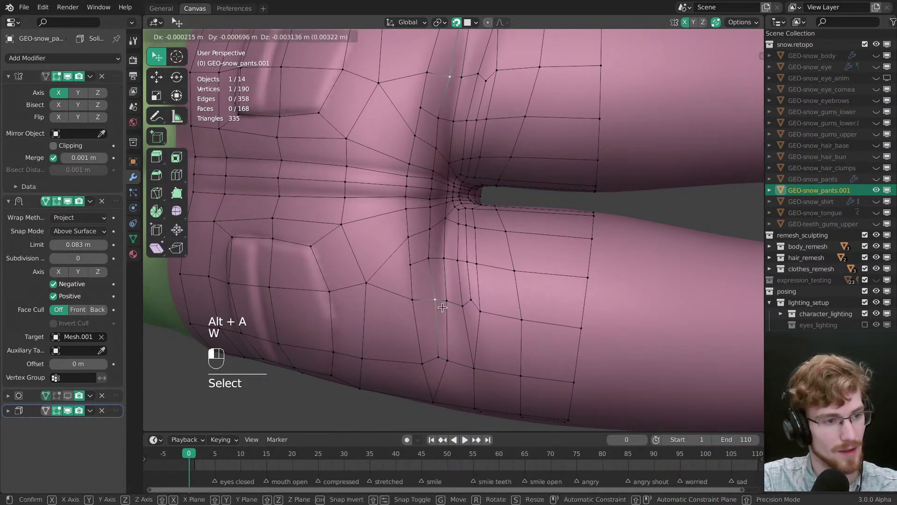
{"action": "left_click_drag", "start_coordinate": [436, 300], "coordinate": [439, 300]}
{"action": "key", "text": "ctrl+z"}
Step: Try to move a vertex below the buttock and dissolve edges at the crotch end of the strip
{"action": "left_click", "coordinate": [445, 255]}
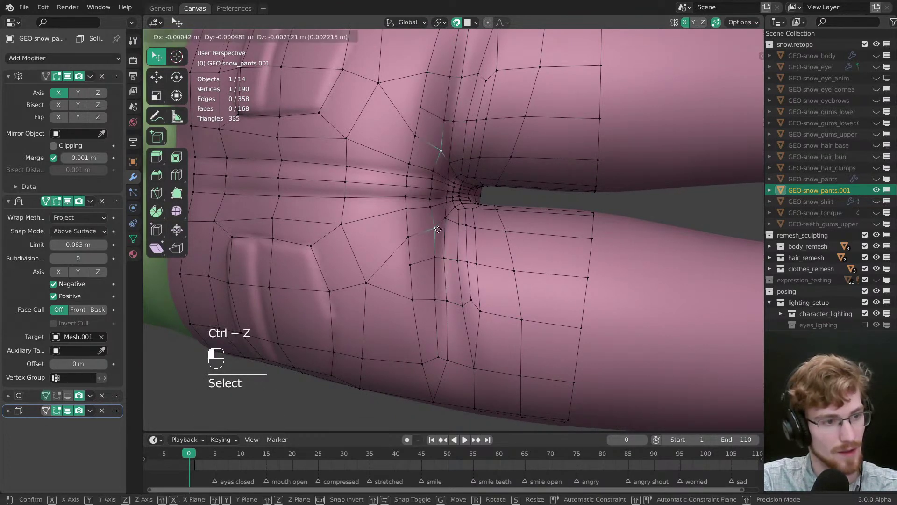
{"action": "mouse_move", "coordinate": [446, 255]}
{"action": "middle_mouse_down", "text": "ctrl"}
{"action": "mouse_move", "coordinate": [456, 257]}
{"action": "mouse_move", "coordinate": [448, 285]}
{"action": "mouse_move", "coordinate": [444, 243]}
{"action": "middle_mouse_up", "text": "ctrl"}
{"action": "key", "text": "alt+a"}
{"action": "key", "text": "ctrl+x"}
{"action": "key", "text": "alt+a"}
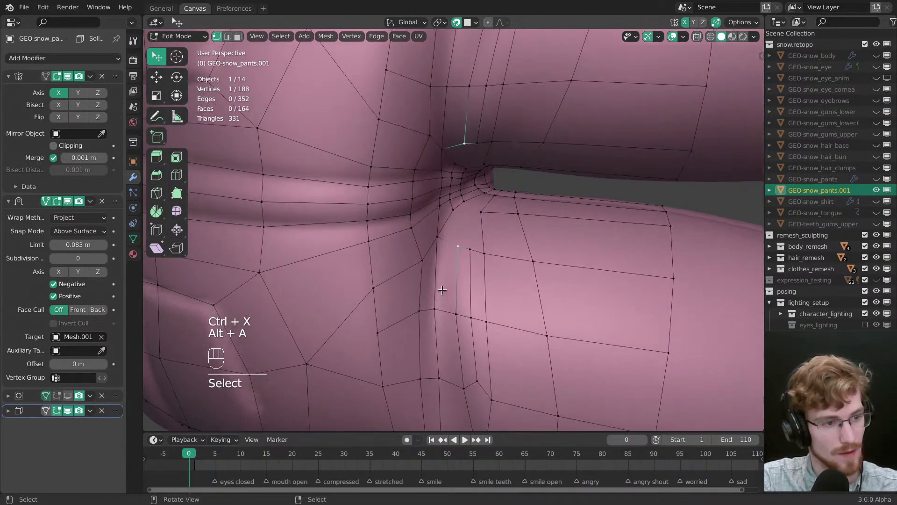
Step: Try different positions for the vertices along the crease below the buttock, undoing the unwanted moves
{"action": "left_click_drag", "start_coordinate": [443, 241], "coordinate": [448, 244]}
{"action": "middle_click_drag", "start_coordinate": [449, 244], "coordinate": [450, 239]}
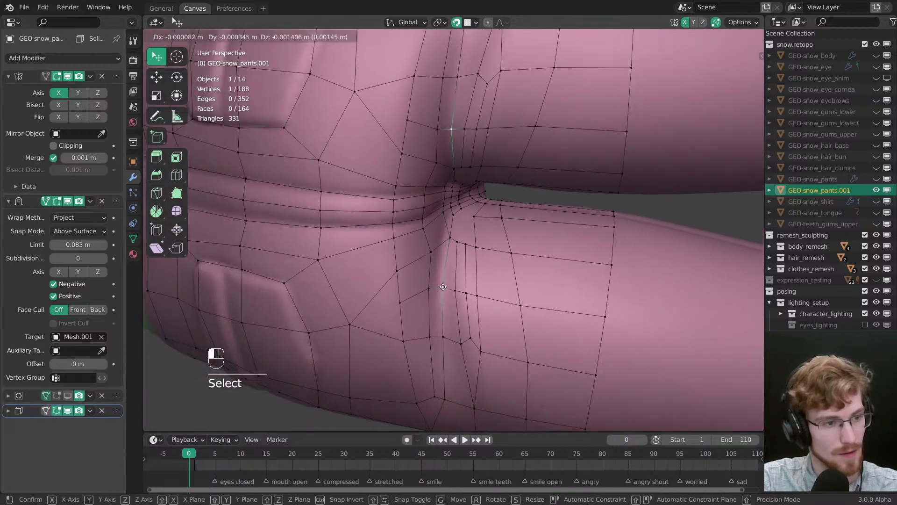
{"action": "key", "text": "ctrl+z"}
{"action": "key", "text": "ctrl+z"}
{"action": "left_click_drag", "start_coordinate": [443, 232], "coordinate": [450, 213]}
{"action": "left_click_drag", "start_coordinate": [436, 289], "coordinate": [432, 289]}
{"action": "key", "text": "ctrl+z"}
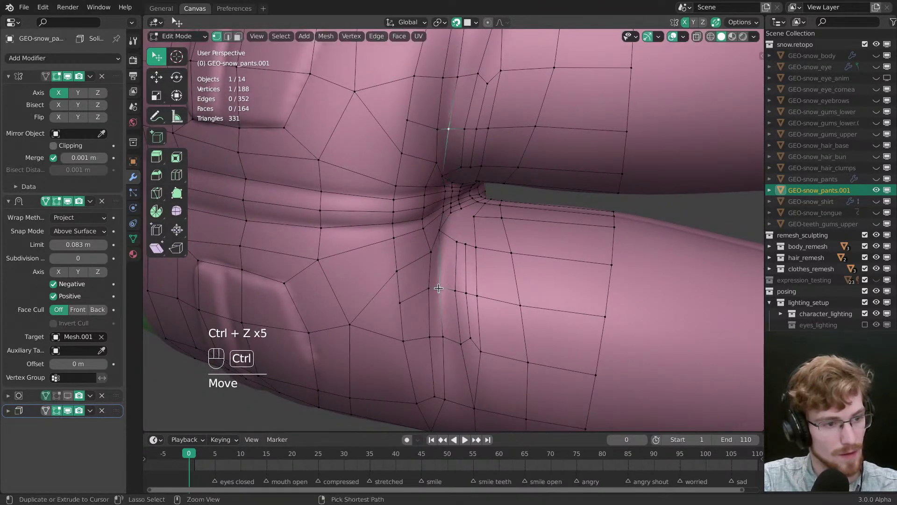
{"action": "key", "text": "ctrl+z"}
{"action": "left_click_drag", "start_coordinate": [446, 239], "coordinate": [455, 218]}
{"action": "mouse_move", "coordinate": [441, 242]}
{"action": "middle_mouse_down"}
{"action": "mouse_move", "coordinate": [426, 260]}
{"action": "mouse_move", "coordinate": [433, 286]}
{"action": "mouse_move", "coordinate": [415, 237]}
{"action": "mouse_move", "coordinate": [438, 259]}
{"action": "middle_mouse_up"}
{"action": "key", "text": "ctrl+r"}
{"action": "key", "text": "Escape"}
{"action": "key", "text": "alt+a"}
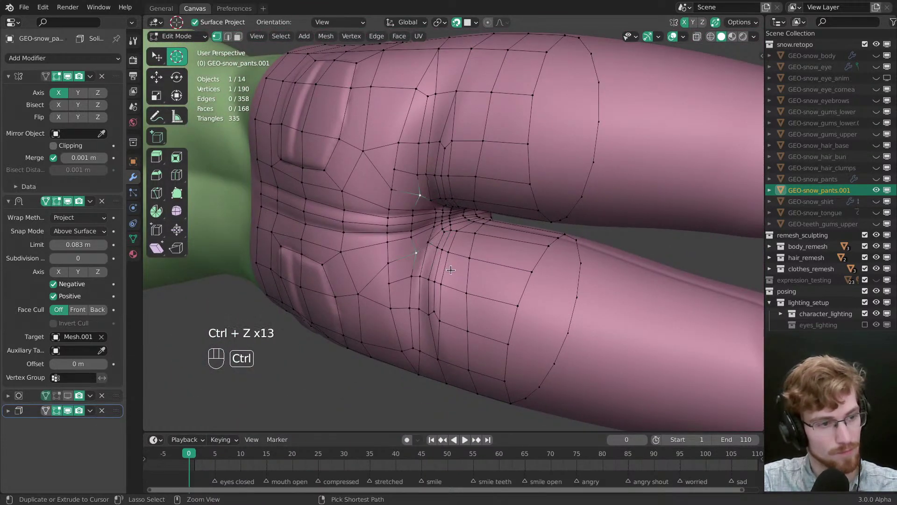
{"action": "key", "text": "ctrl+r"}
{"action": "middle_click_drag", "start_coordinate": [452, 268], "coordinate": [472, 255]}
{"action": "key", "text": "Escape"}
Step: Dissolve the surplus edges of the narrow strip between the back of the thigh and the crotch
{"action": "key", "text": "3"}
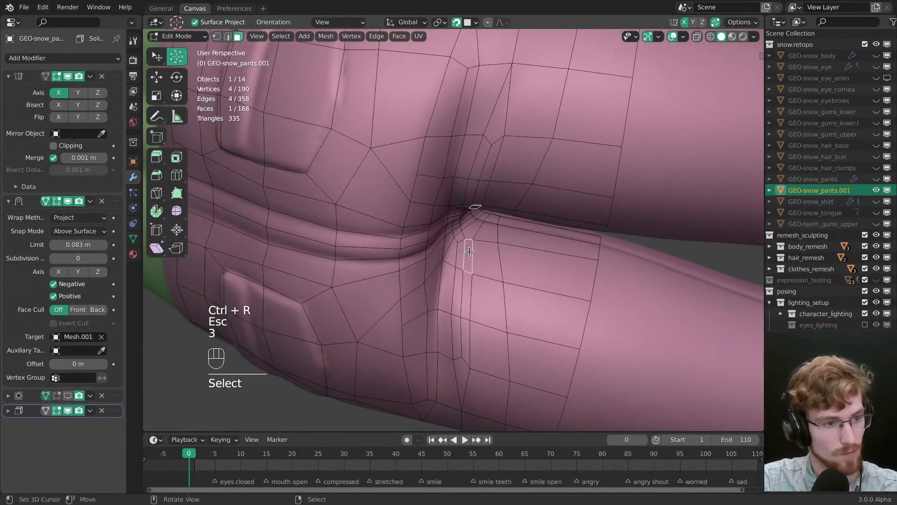
{"action": "key", "text": "x"}
{"action": "left_click", "coordinate": [473, 236], "text": "shift"}
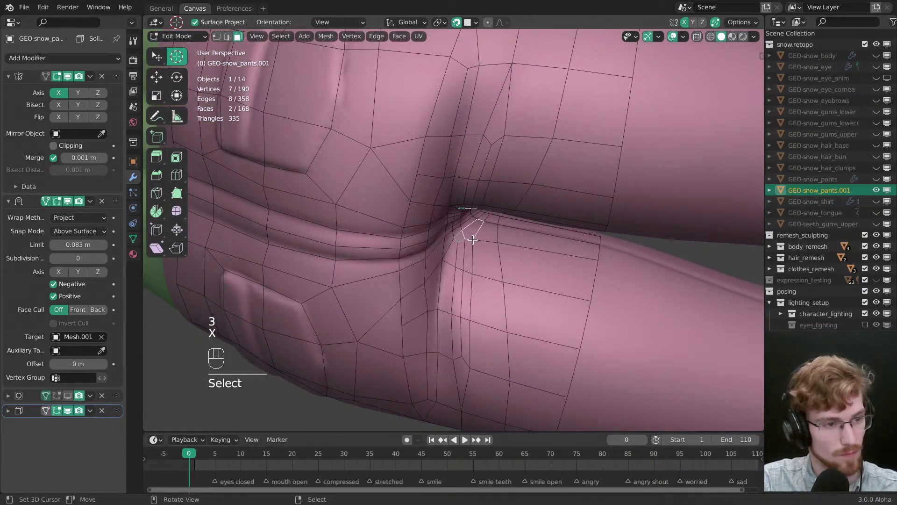
{"action": "middle_click_drag", "start_coordinate": [486, 254], "coordinate": [443, 295], "text": "ctrl"}
{"action": "key", "text": "ctrl+x"}
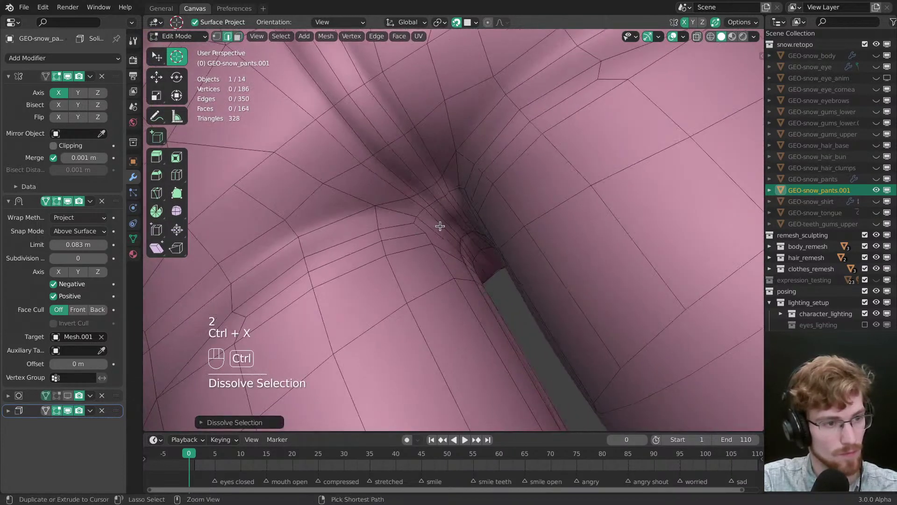
Step: Move the edge at the crotch end of the simplified strip to space the surrounding faces more evenly
{"action": "right_click", "coordinate": [420, 212], "text": "alt"}
{"action": "middle_click_drag", "start_coordinate": [420, 213], "coordinate": [447, 281]}
{"action": "key", "text": "g"}
{"action": "left_click_drag", "start_coordinate": [448, 281], "coordinate": [457, 277]}
{"action": "key", "text": "alt+a"}
{"action": "key", "text": "1"}
{"action": "key", "text": "w"}
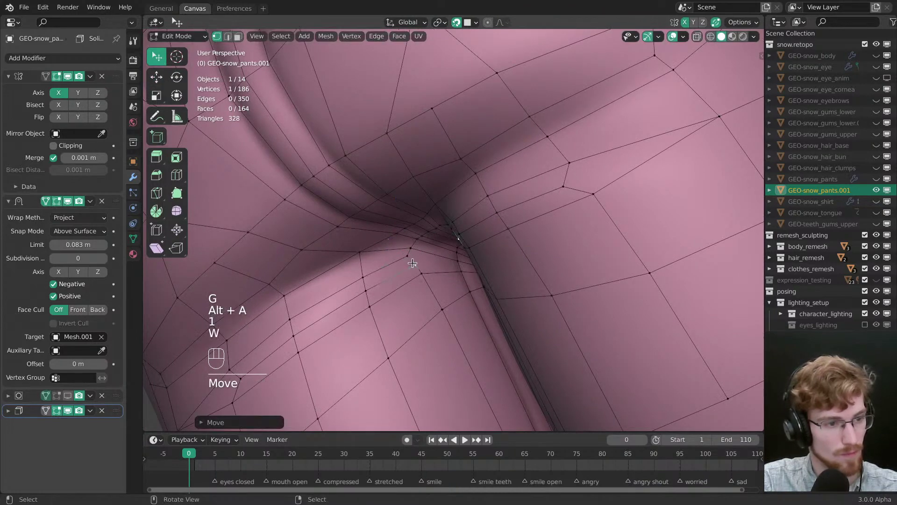
Step: Reposition the vertices where the buttock crease runs into the crotch
{"action": "middle_click_drag", "start_coordinate": [412, 263], "coordinate": [511, 234]}
{"action": "middle_click_drag", "start_coordinate": [512, 234], "coordinate": [475, 257]}
{"action": "key", "text": "alt+a"}
{"action": "left_click", "coordinate": [482, 232]}
{"action": "key", "text": "w"}
{"action": "left_click", "coordinate": [481, 240]}
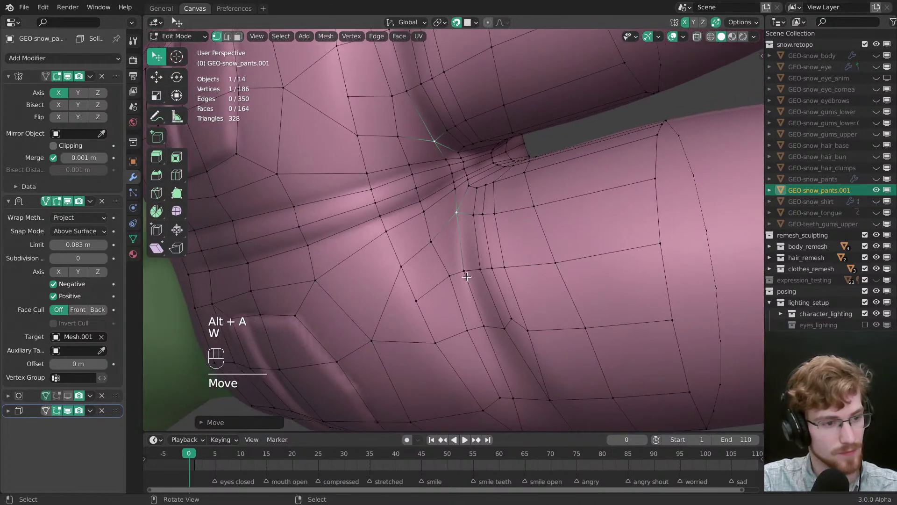
Step: Even out the vertices along the crease below the buttock and beside the rear centre seam
{"action": "left_click_drag", "start_coordinate": [449, 277], "coordinate": [460, 292]}
{"action": "mouse_move", "coordinate": [483, 326]}
{"action": "left_mouse_down"}
{"action": "mouse_move", "coordinate": [475, 330]}
{"action": "mouse_move", "coordinate": [490, 335]}
{"action": "left_mouse_up"}
{"action": "left_click_drag", "start_coordinate": [481, 269], "coordinate": [464, 271]}
{"action": "left_click_drag", "start_coordinate": [434, 140], "coordinate": [467, 176]}
{"action": "left_click", "coordinate": [436, 140]}
{"action": "middle_click_drag", "start_coordinate": [466, 176], "coordinate": [472, 302]}
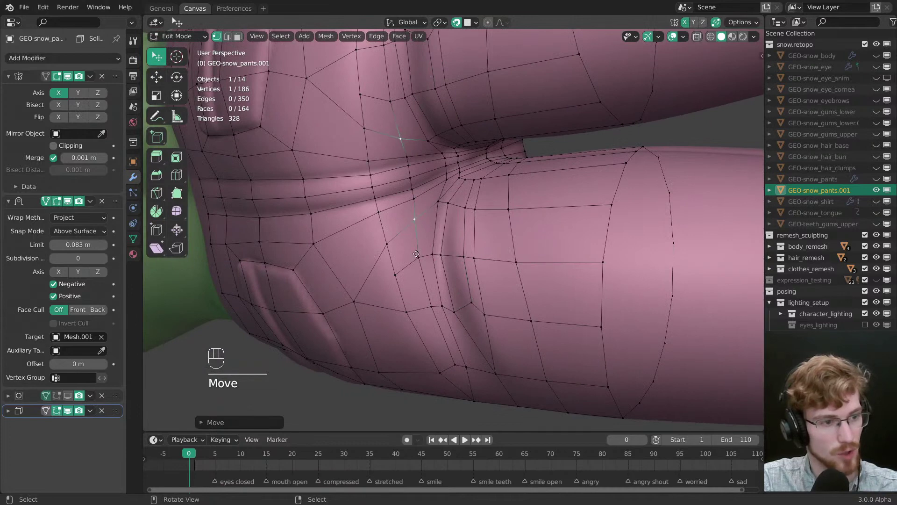
Step: Space out the vertices between the legs at the crotch by moving them one by one
{"action": "middle_click_drag", "start_coordinate": [418, 223], "coordinate": [468, 205]}
{"action": "left_click", "coordinate": [477, 206]}
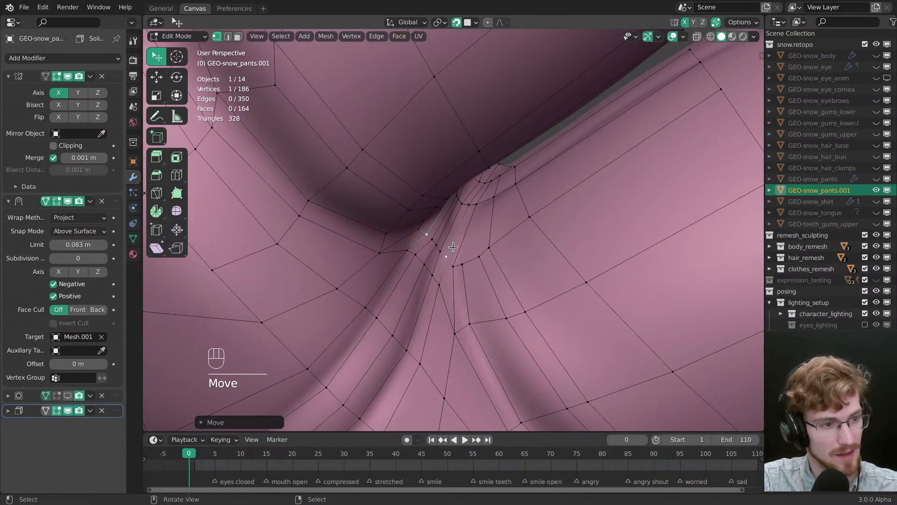
{"action": "left_click", "coordinate": [433, 243]}
{"action": "middle_click_drag", "start_coordinate": [446, 250], "coordinate": [400, 262]}
{"action": "key", "text": "g"}
{"action": "left_click", "coordinate": [451, 243]}
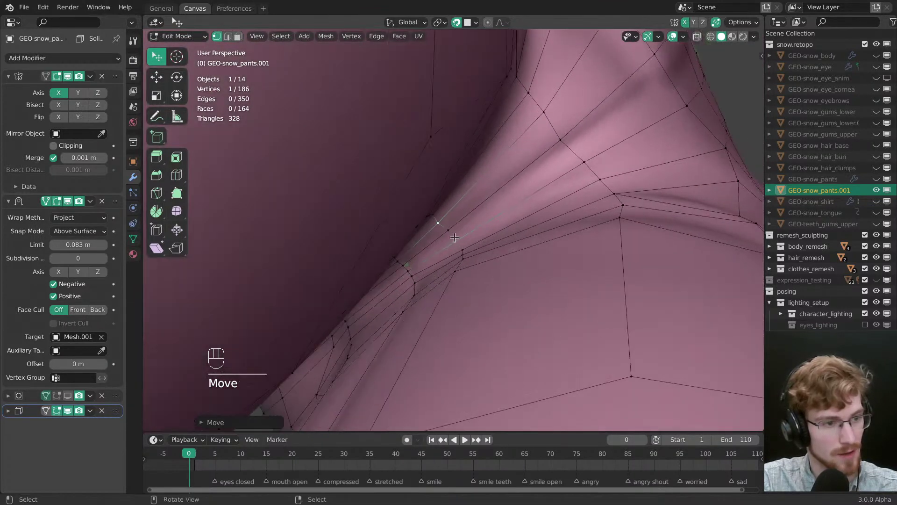
{"action": "middle_click_drag", "start_coordinate": [451, 243], "coordinate": [434, 215]}
{"action": "key", "text": "g"}
{"action": "left_click", "coordinate": [460, 249]}
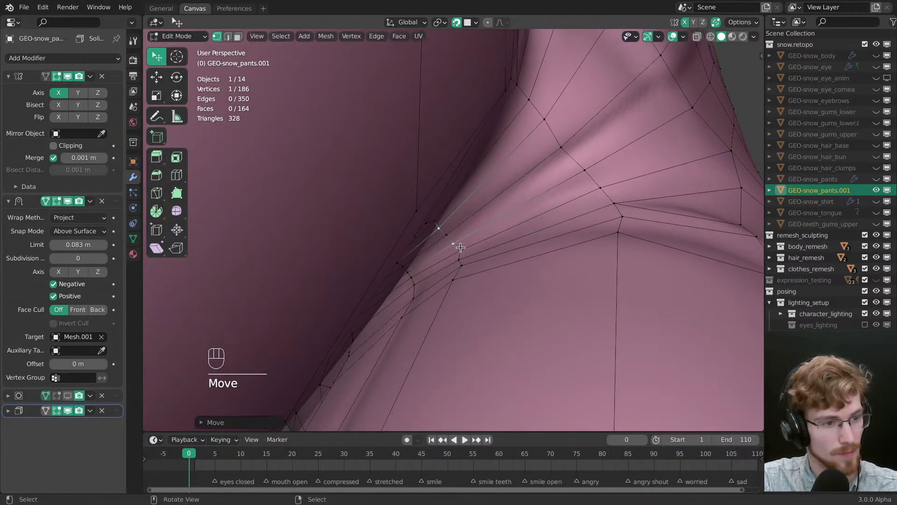
{"action": "key", "text": "g"}
{"action": "middle_click_drag", "start_coordinate": [456, 266], "coordinate": [476, 206]}
{"action": "left_click", "coordinate": [446, 299]}
Step: Select the edge path across the front of the upper thigh down to the crotch and bevel it with one segment
{"action": "key", "text": "alt+a"}
{"action": "left_click", "coordinate": [480, 202]}
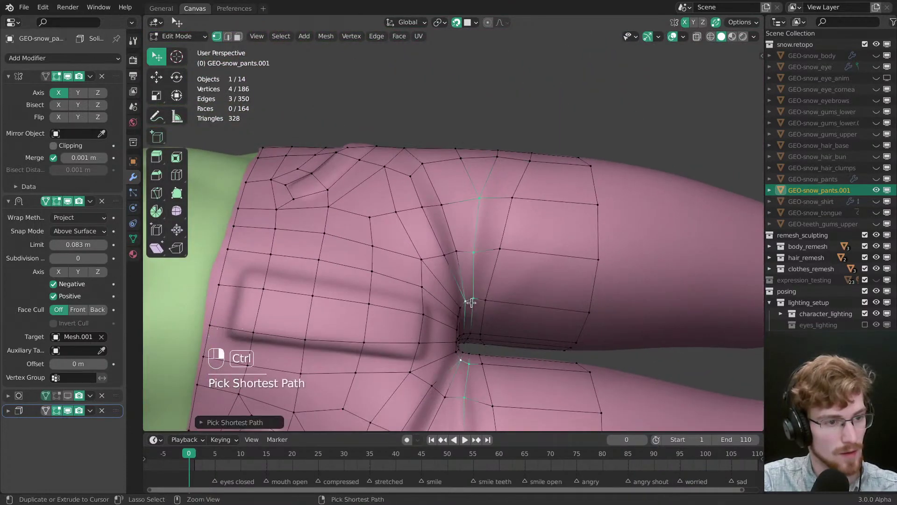
{"action": "key", "text": "ctrl+b"}
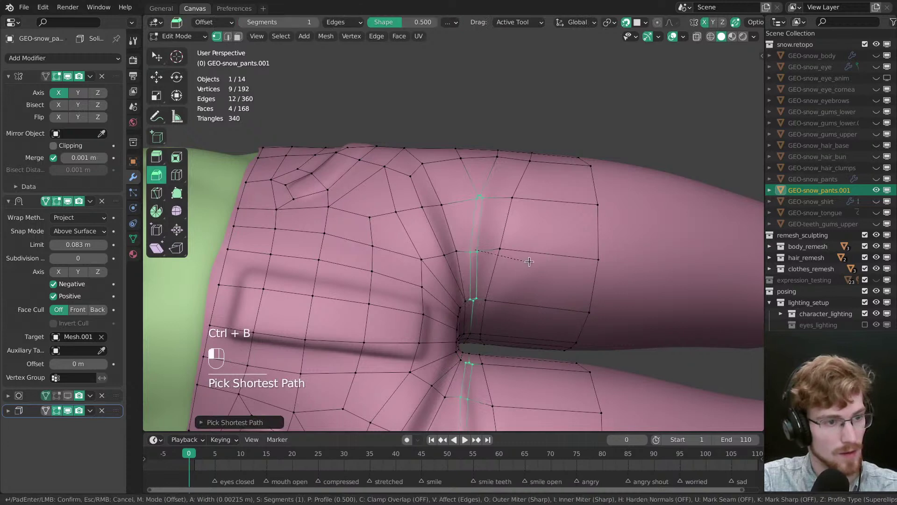
{"action": "left_click", "coordinate": [495, 238]}
{"action": "key", "text": "alt+a"}
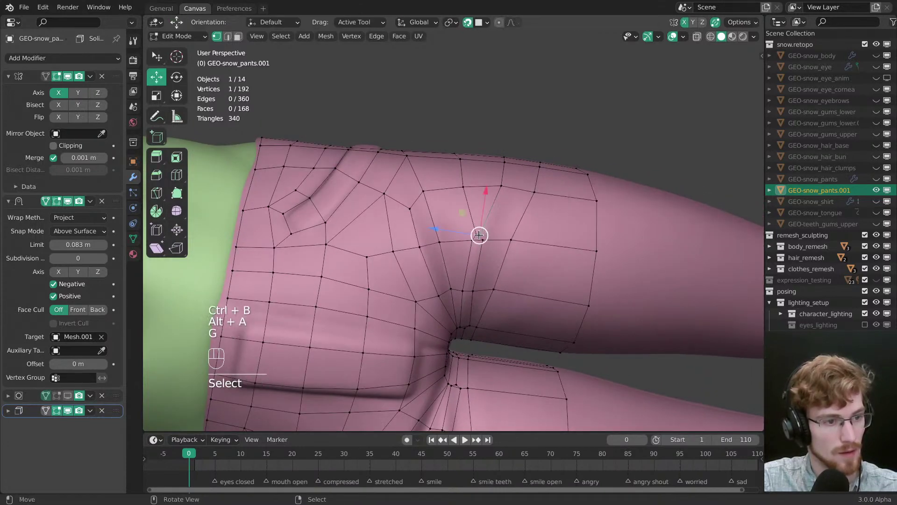
Step: Slide the stray bevel vertices on the front thigh crease into their neighbours and dissolve the leftover vertex
{"action": "key", "text": "g"}
{"action": "key", "text": "g"}
{"action": "left_click", "coordinate": [476, 234]}
{"action": "key", "text": "alt+a"}
{"action": "key", "text": "w"}
{"action": "left_click", "coordinate": [474, 240]}
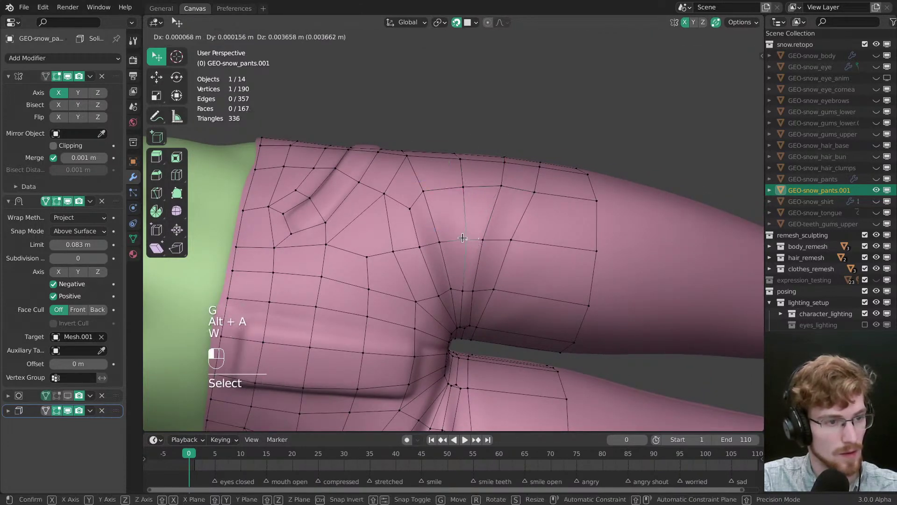
{"action": "middle_click_drag", "start_coordinate": [468, 236], "coordinate": [465, 301], "text": "shift"}
{"action": "left_click", "coordinate": [458, 243]}
{"action": "key", "text": "ctrl+x"}
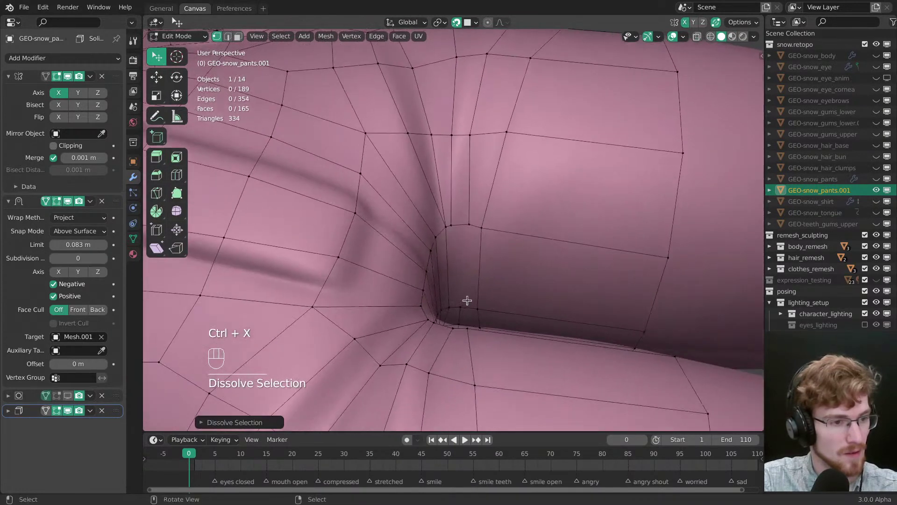
Step: Connect the open-ended vertices at the inner thigh with a new edge and move the vertex beside it toward the crease
{"action": "key", "text": "ctrl+r"}
{"action": "key", "text": "Escape"}
{"action": "left_click", "coordinate": [469, 242]}
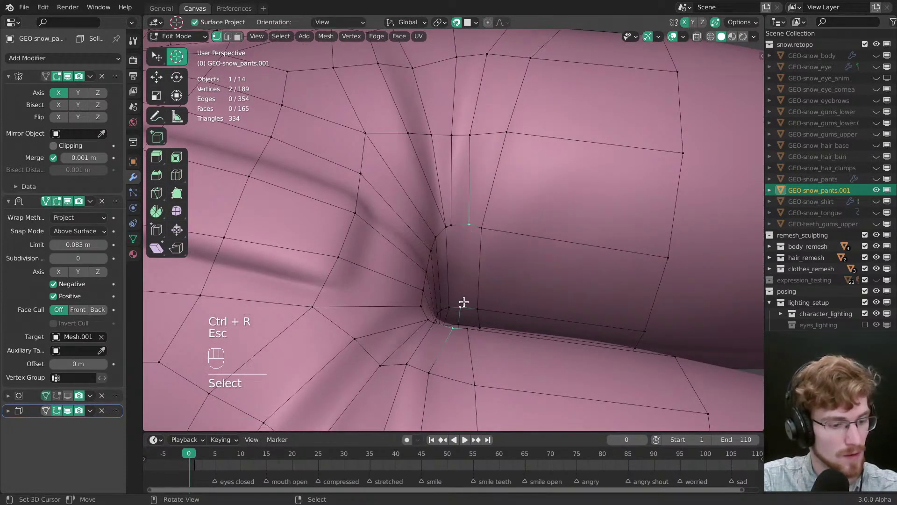
{"action": "key", "text": "w"}
{"action": "left_click_drag", "start_coordinate": [468, 225], "coordinate": [455, 226]}
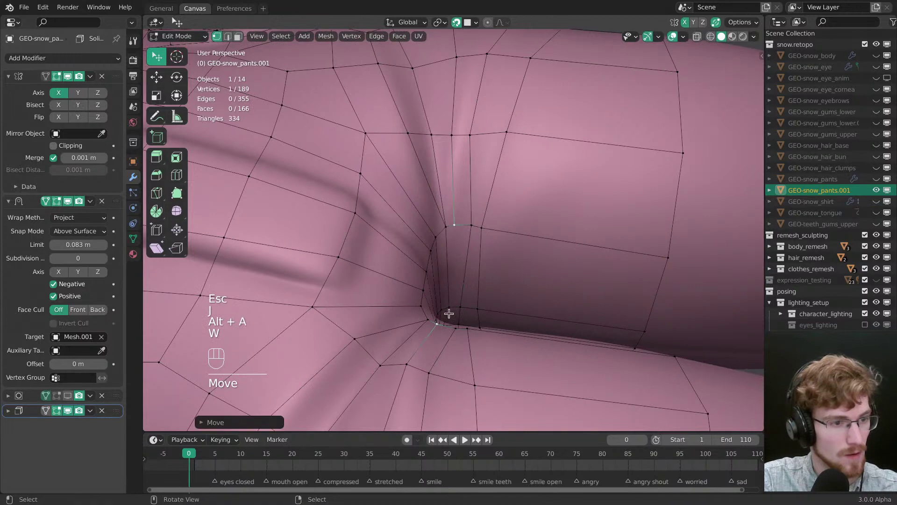
Step: Cut one extra edge between the legs and connect its ends to the adjacent vertices to continue the crease line through the crotch
{"action": "middle_click_drag", "start_coordinate": [449, 313], "coordinate": [456, 171]}
{"action": "key", "text": "ctrl+r"}
{"action": "key", "text": "alt+a"}
{"action": "key", "text": "Escape"}
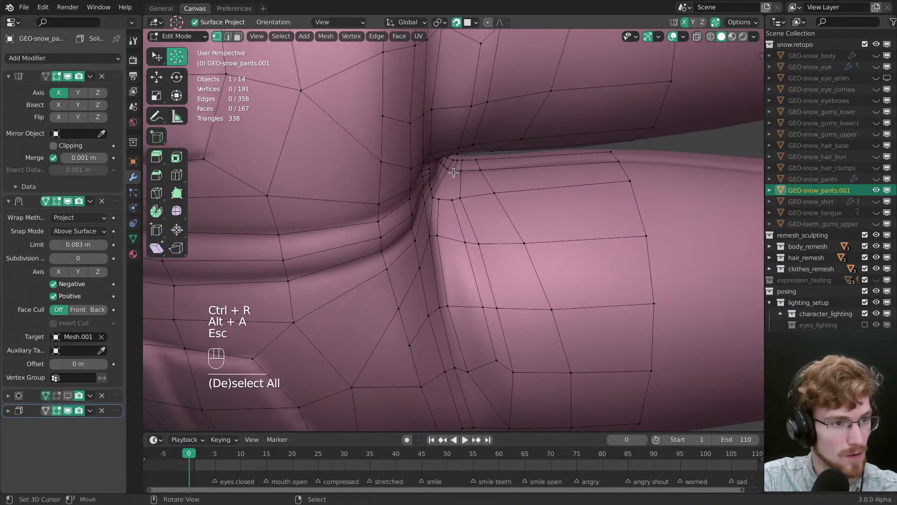
{"action": "key", "text": "j"}
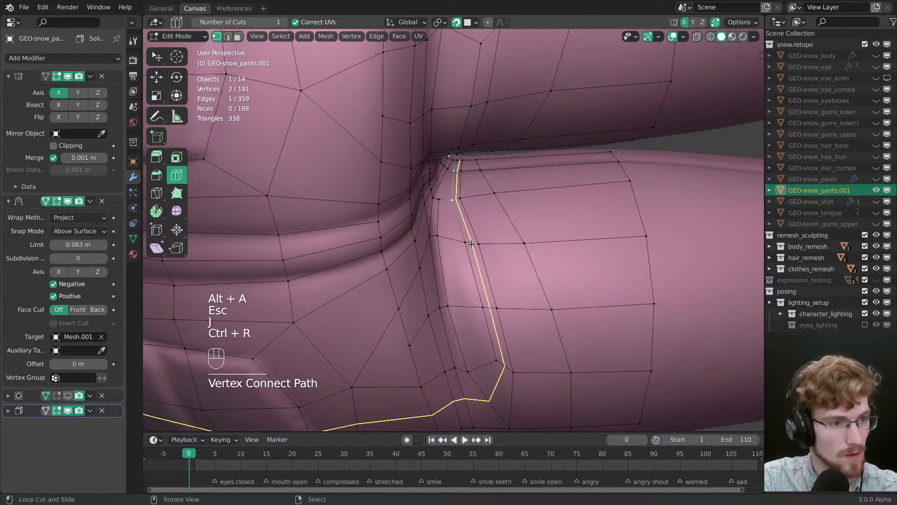
{"action": "middle_click_drag", "start_coordinate": [460, 205], "coordinate": [437, 290]}
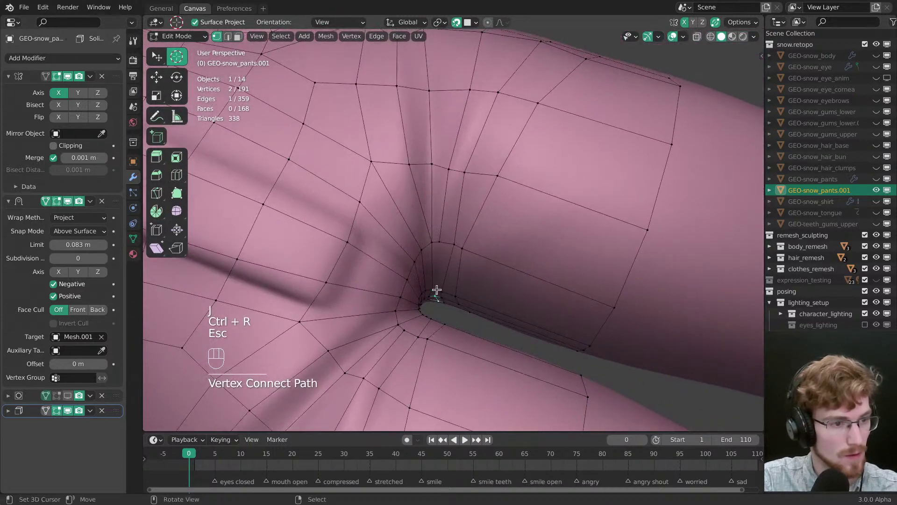
{"action": "key", "text": "ctrl+r"}
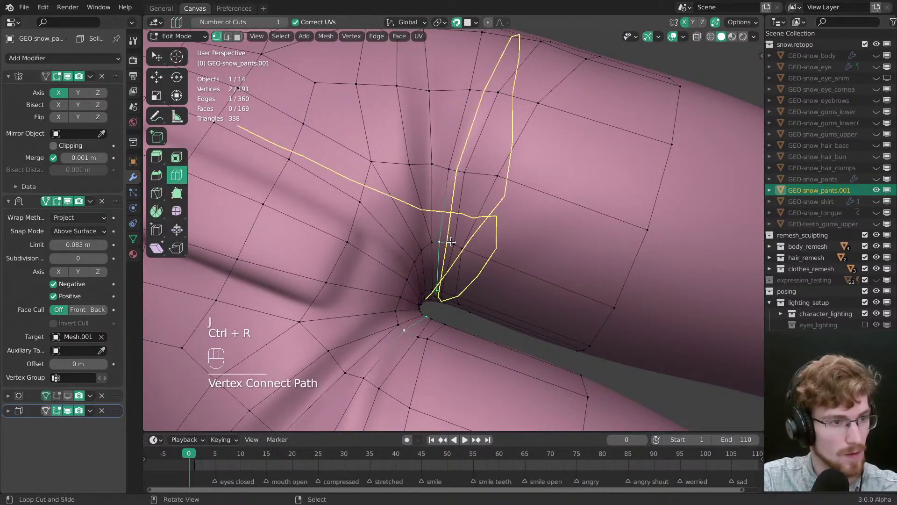
{"action": "key", "text": "Escape"}
{"action": "key", "text": "alt+a"}
Step: Move the vertices along the front thigh crease above the crotch to space the edges evenly
{"action": "middle_click_drag", "start_coordinate": [467, 310], "coordinate": [487, 268]}
{"action": "left_click", "coordinate": [446, 242]}
{"action": "key", "text": "alt+a"}
{"action": "key", "text": "w"}
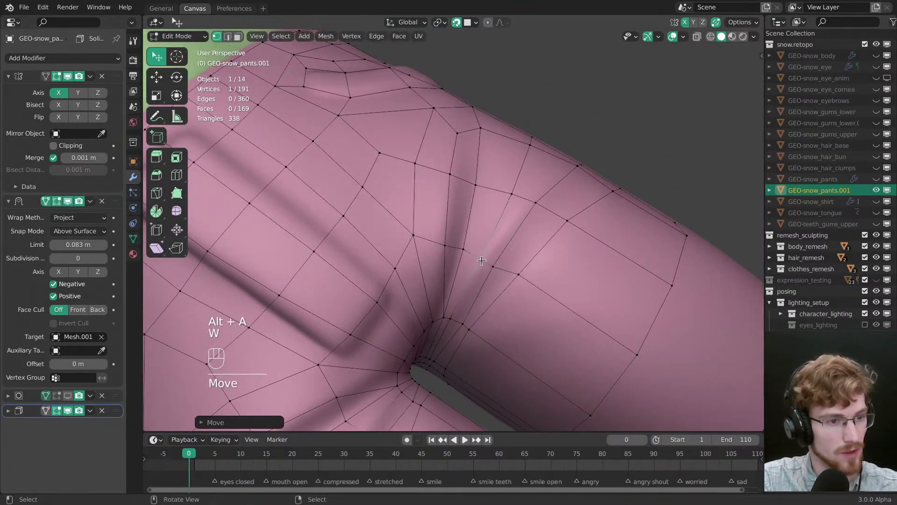
{"action": "left_click_drag", "start_coordinate": [481, 260], "coordinate": [522, 280]}
{"action": "middle_click_drag", "start_coordinate": [500, 284], "coordinate": [496, 275]}
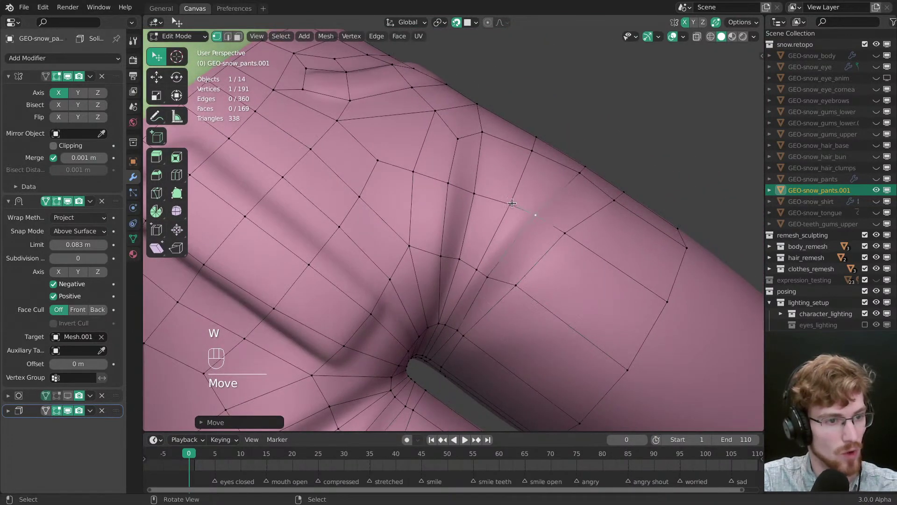
Step: Reposition the vertices on the upper outer thigh below the pocket to even out the faces
{"action": "middle_click_drag", "start_coordinate": [512, 204], "coordinate": [542, 230]}
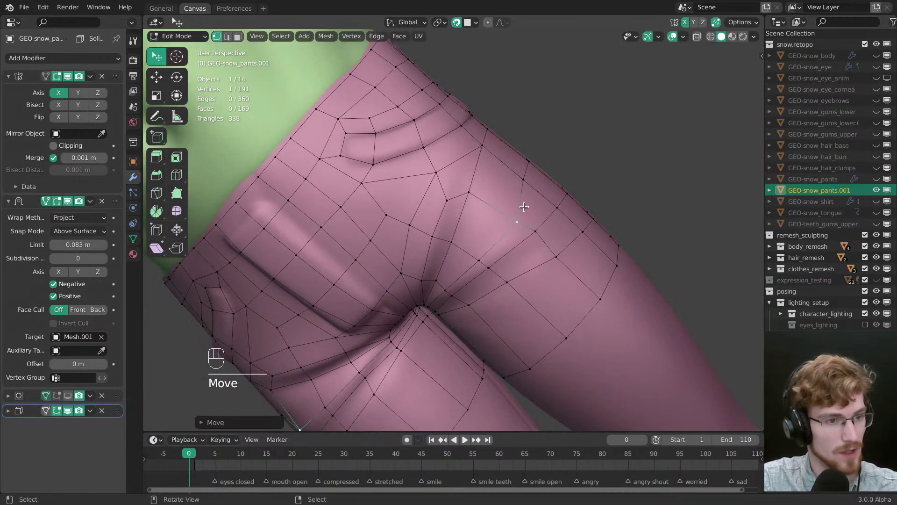
{"action": "mouse_move", "coordinate": [523, 207]}
{"action": "left_mouse_down"}
{"action": "mouse_move", "coordinate": [537, 184]}
{"action": "mouse_move", "coordinate": [533, 198]}
{"action": "left_mouse_up"}
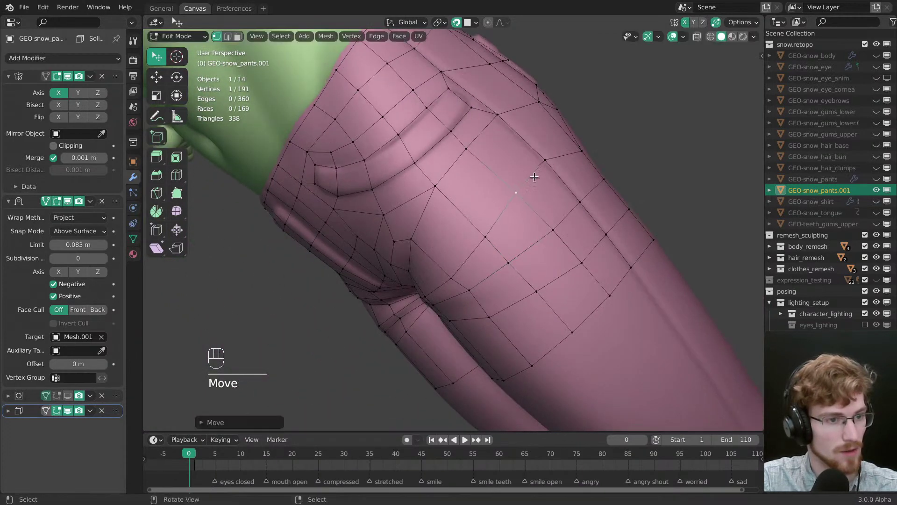
{"action": "left_click", "coordinate": [488, 232]}
{"action": "middle_click_drag", "start_coordinate": [488, 231], "coordinate": [541, 206]}
{"action": "key", "text": "alt+a"}
Step: Select the edge path from below the pocket down the front crease toward the crotch and bevel it with one segment
{"action": "left_click", "coordinate": [496, 150]}
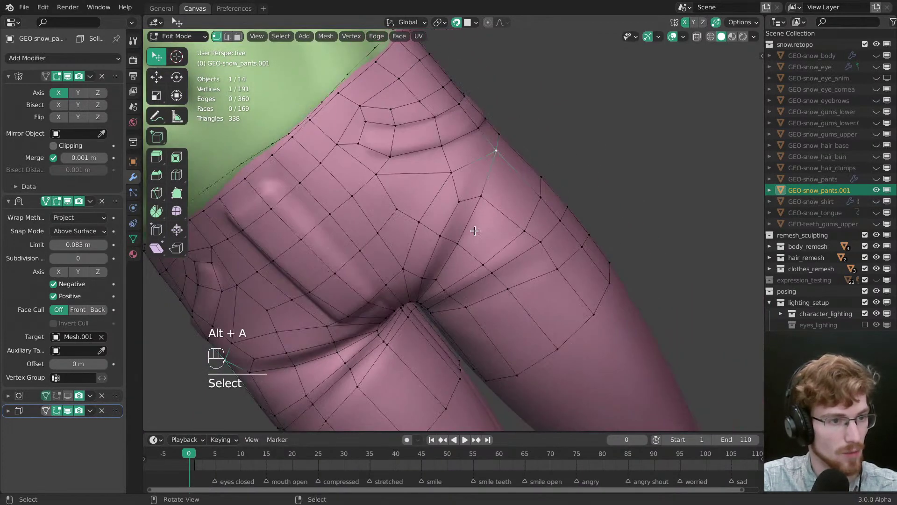
{"action": "left_click", "coordinate": [457, 247], "text": "ctrl"}
{"action": "middle_click_drag", "start_coordinate": [457, 246], "coordinate": [486, 230]}
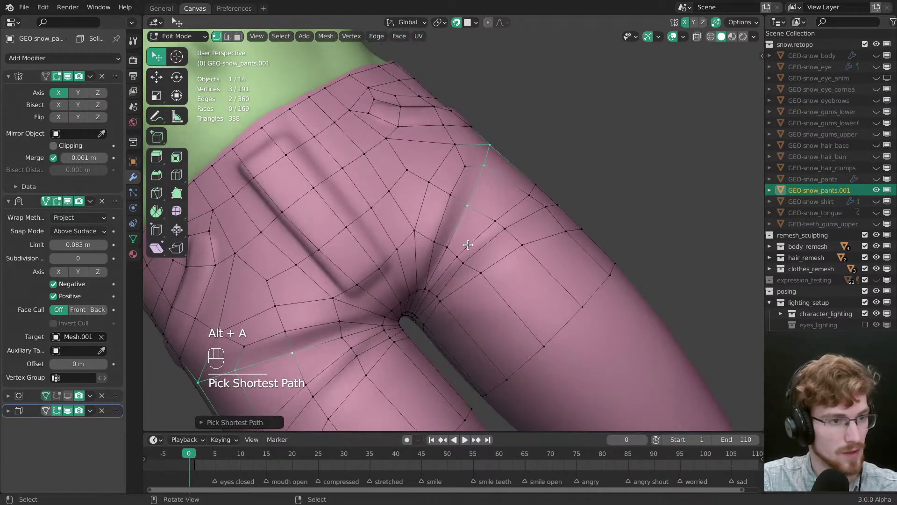
{"action": "left_click", "coordinate": [444, 248], "text": "shift"}
{"action": "left_click", "coordinate": [489, 148], "text": "shift"}
{"action": "middle_click_drag", "start_coordinate": [424, 270], "coordinate": [460, 285]}
{"action": "left_click", "coordinate": [439, 267], "text": "ctrl"}
{"action": "key", "text": "ctrl+b"}
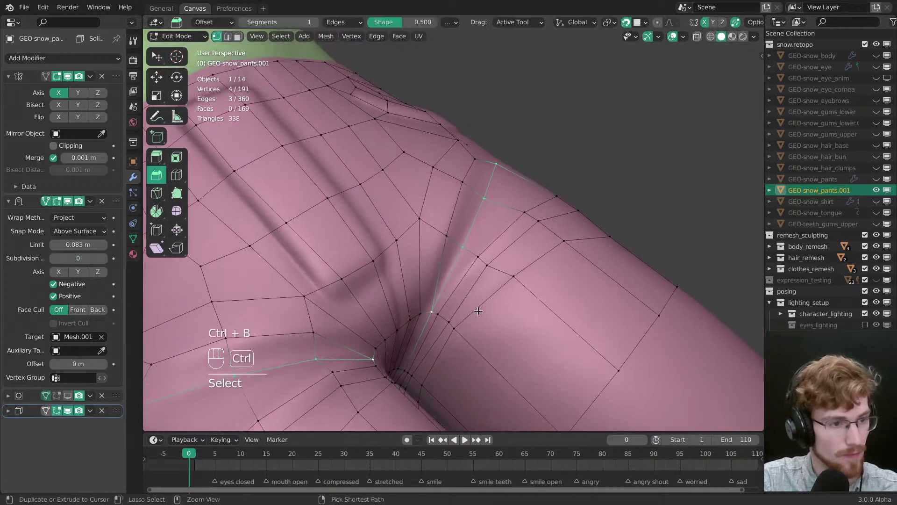
{"action": "left_click", "coordinate": [461, 307]}
{"action": "key", "text": "alt+a"}
{"action": "key", "text": "w"}
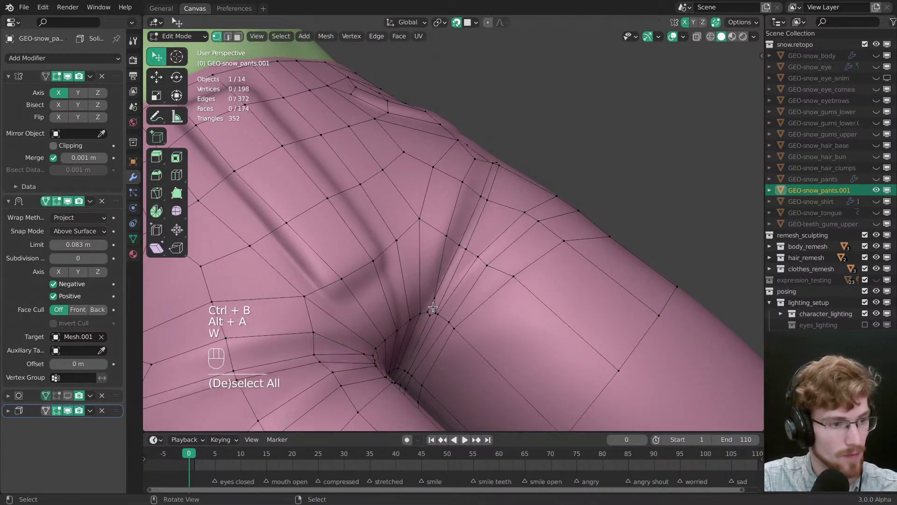
Step: Slide the extra bevel vertex below the pocket into its neighbour and reposition the vertices at both ends of the bevelled crease
{"action": "left_click", "coordinate": [434, 296]}
{"action": "key", "text": "w"}
{"action": "left_click_drag", "start_coordinate": [434, 323], "coordinate": [427, 322]}
{"action": "middle_click_drag", "start_coordinate": [440, 276], "coordinate": [486, 230]}
{"action": "left_click_drag", "start_coordinate": [482, 214], "coordinate": [521, 156]}
{"action": "key", "text": "g"}
{"action": "left_click", "coordinate": [518, 157]}
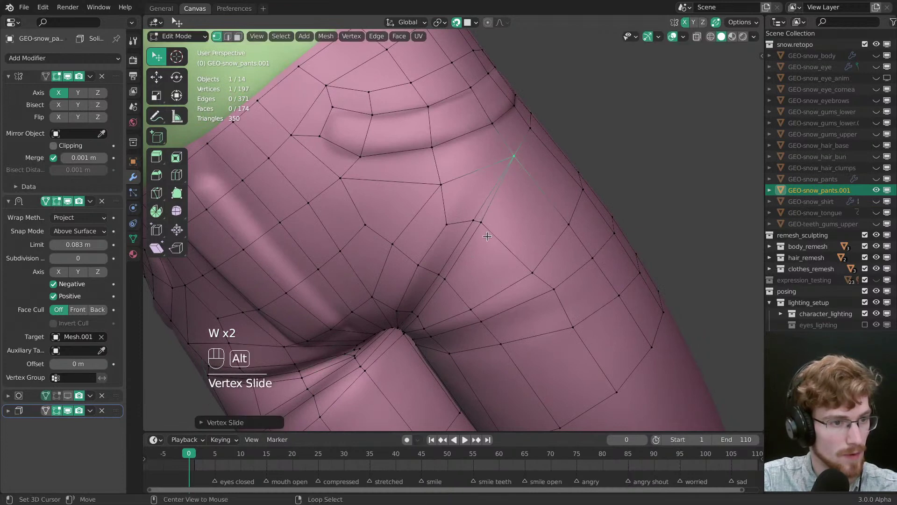
{"action": "key", "text": "alt+a"}
{"action": "left_click_drag", "start_coordinate": [486, 224], "coordinate": [465, 217]}
{"action": "middle_click_drag", "start_coordinate": [466, 218], "coordinate": [490, 201]}
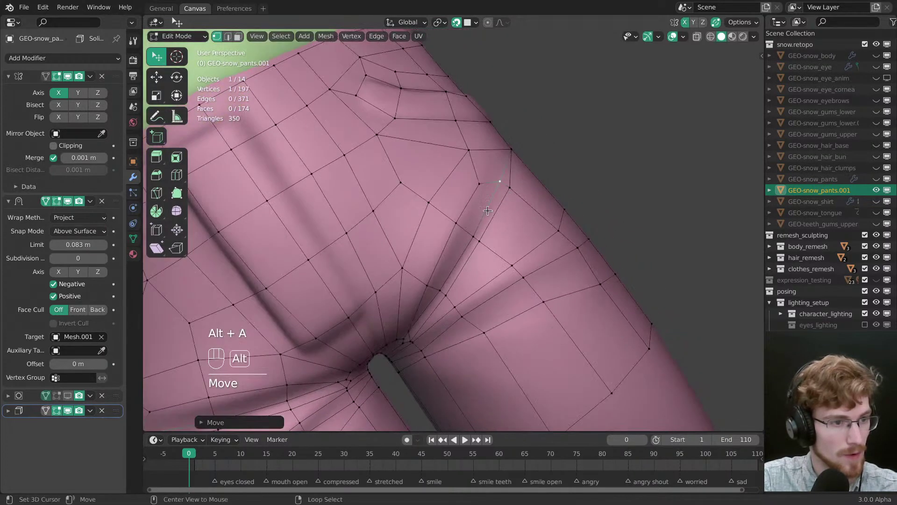
Step: Bevel the neighbouring edge path along the inner side of the front crease with one segment and save the file
{"action": "key", "text": "alt+a"}
{"action": "left_click", "coordinate": [477, 166]}
{"action": "left_click", "coordinate": [424, 252], "text": "ctrl"}
{"action": "key", "text": "ctrl+b"}
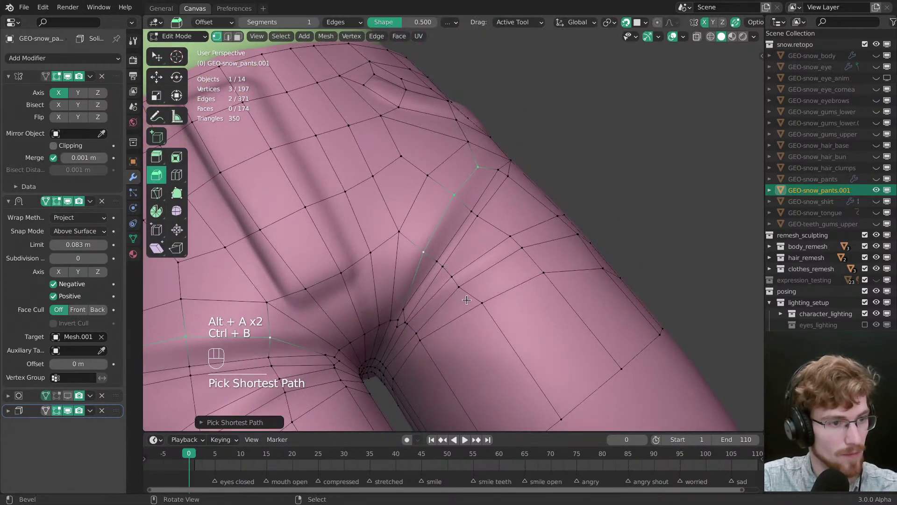
{"action": "left_click", "coordinate": [486, 247]}
{"action": "key", "text": "alt+a"}
{"action": "middle_click_drag", "start_coordinate": [487, 246], "coordinate": [481, 254]}
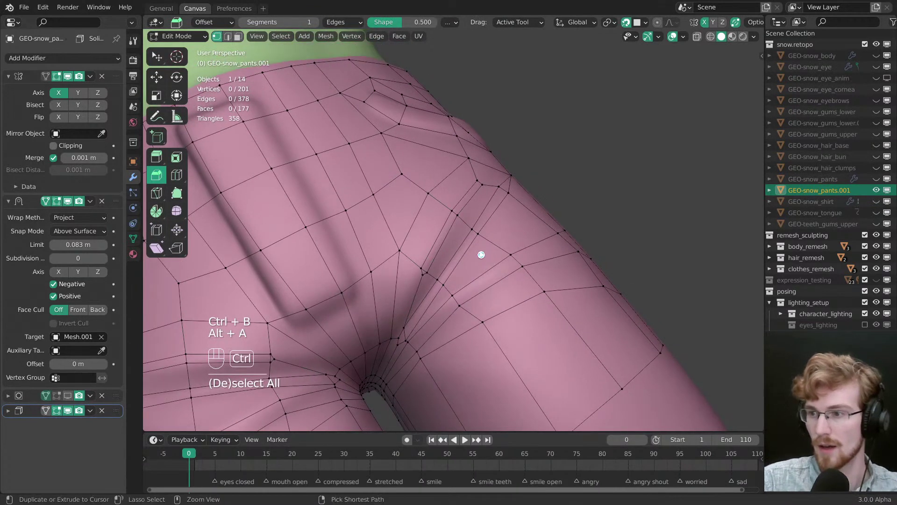
{"action": "key", "text": "ctrl+s"}
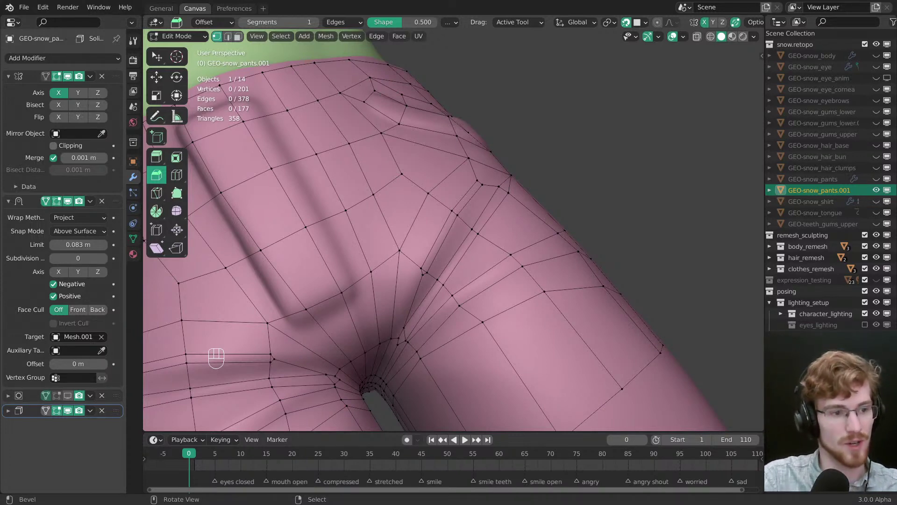
Step: Slide the lower end vertex of the new bevel down the crease toward the crotch
{"action": "middle_click_drag", "start_coordinate": [341, 242], "coordinate": [464, 257]}
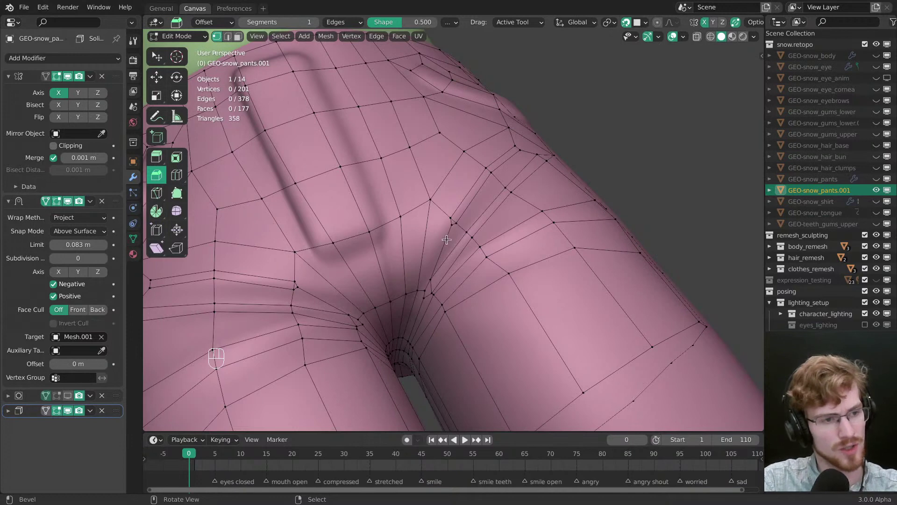
{"action": "right_click", "coordinate": [450, 216]}
{"action": "middle_click_drag", "start_coordinate": [446, 239], "coordinate": [467, 251]}
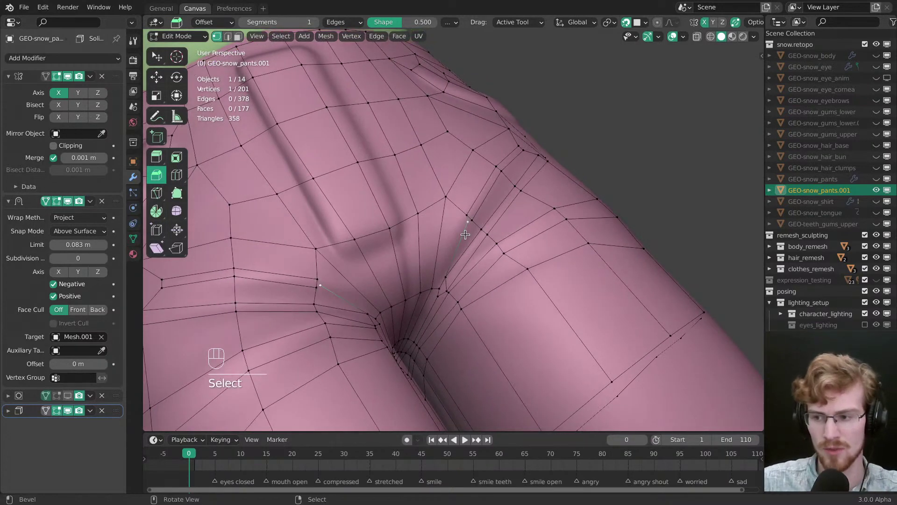
{"action": "middle_click_drag", "start_coordinate": [467, 234], "coordinate": [483, 217]}
{"action": "key", "text": "g"}
{"action": "left_click", "coordinate": [482, 284]}
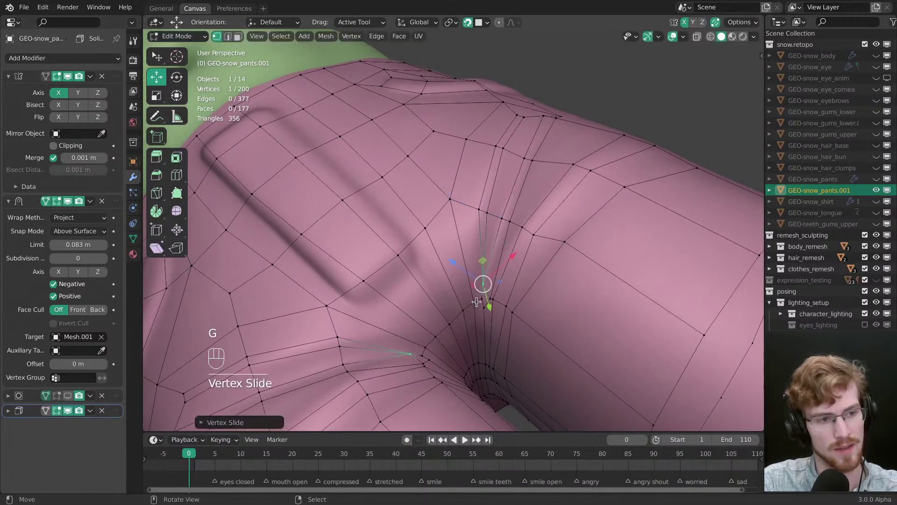
Step: Merge the slid vertex with the vertex below it and reposition the merged point on the crease
{"action": "key", "text": "alt+a"}
{"action": "key", "text": "w"}
{"action": "left_click", "coordinate": [483, 283], "text": "shift"}
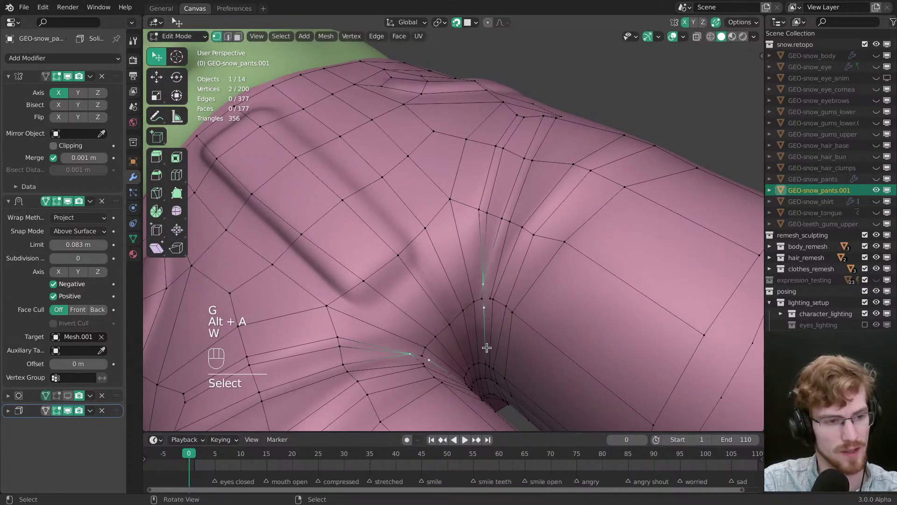
{"action": "key", "text": "m"}
{"action": "left_click", "coordinate": [484, 292]}
{"action": "key", "text": "alt+a"}
{"action": "key", "text": "w"}
{"action": "left_click_drag", "start_coordinate": [484, 293], "coordinate": [484, 300]}
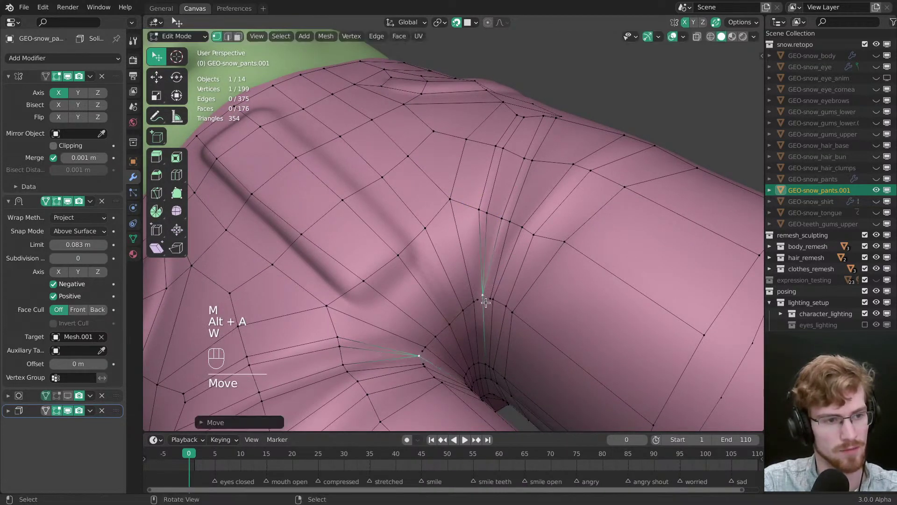
{"action": "middle_click_drag", "start_coordinate": [485, 300], "coordinate": [486, 297]}
Step: Dissolve three surplus edges in the crease just above the crotch, along with the leftover vertex at their lower end
{"action": "right_click", "coordinate": [480, 295]}
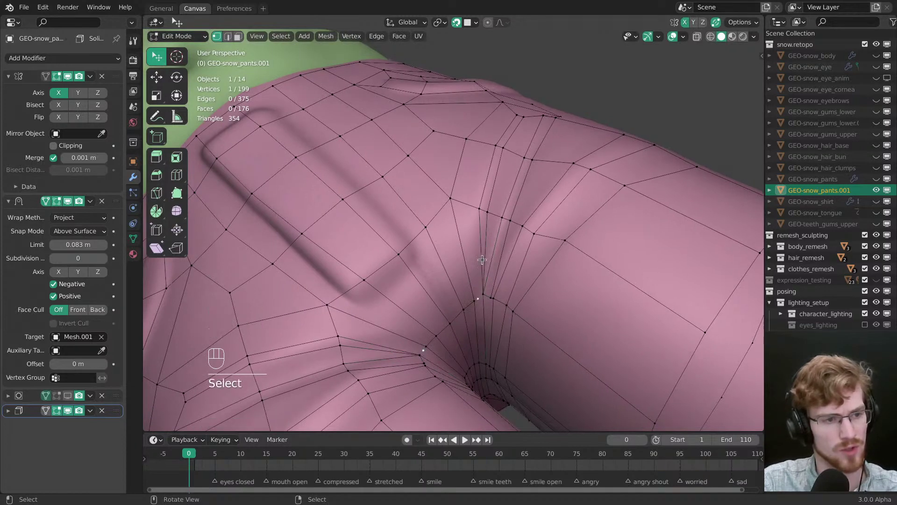
{"action": "key", "text": "2"}
{"action": "right_click", "coordinate": [481, 259]}
{"action": "right_click", "coordinate": [485, 255], "text": "shift"}
{"action": "right_click", "coordinate": [493, 254], "text": "shift"}
{"action": "key", "text": "ctrl+x"}
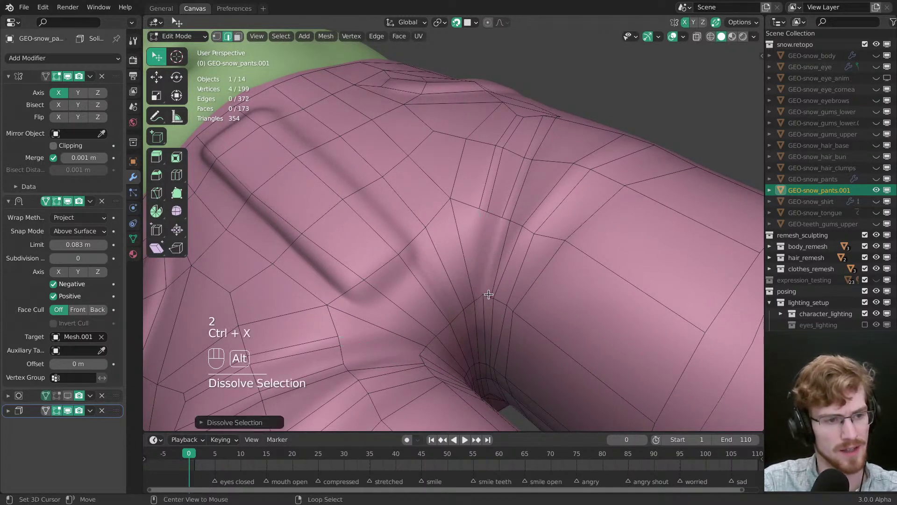
{"action": "key", "text": "a"}
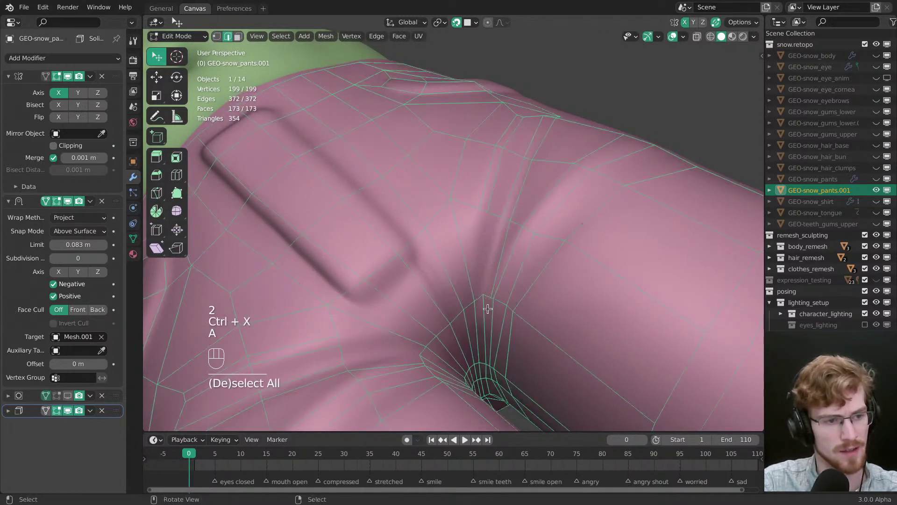
{"action": "key", "text": "1"}
{"action": "right_click", "coordinate": [478, 296]}
{"action": "key", "text": "ctrl+x"}
Step: Even out the row of vertices where the crease edges converge above the crotch
{"action": "right_click", "coordinate": [489, 298]}
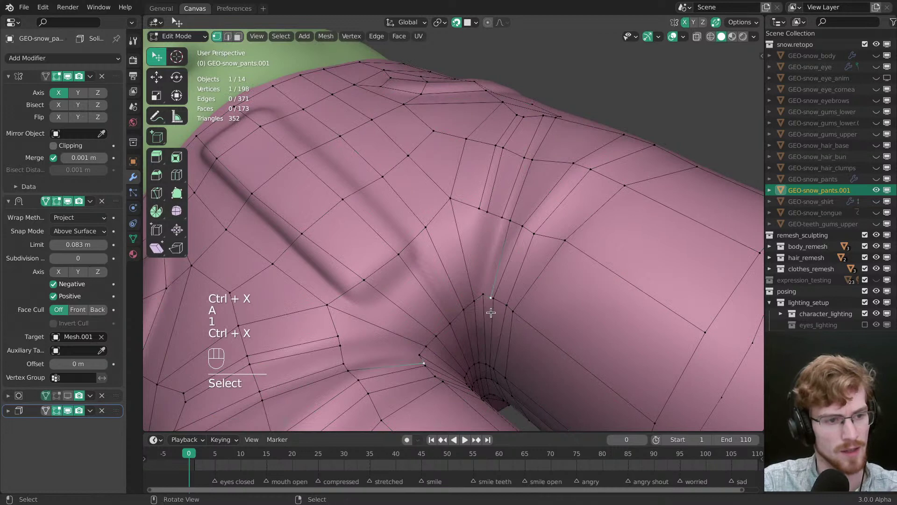
{"action": "key", "text": "w"}
{"action": "left_click_drag", "start_coordinate": [485, 295], "coordinate": [482, 297]}
{"action": "left_click_drag", "start_coordinate": [475, 300], "coordinate": [474, 300]}
{"action": "mouse_move", "coordinate": [464, 310]}
{"action": "left_mouse_down"}
{"action": "mouse_move", "coordinate": [449, 314]}
{"action": "mouse_move", "coordinate": [467, 299]}
{"action": "left_mouse_up"}
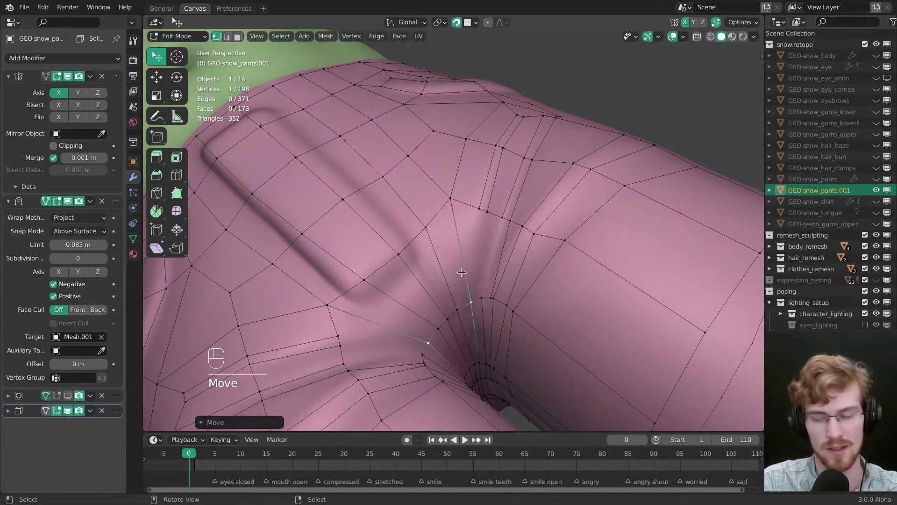
Step: Reposition the vertices around the lower corner of the fly flap so the edges follow its raised outline
{"action": "middle_click_drag", "start_coordinate": [461, 273], "coordinate": [457, 286]}
{"action": "left_click_drag", "start_coordinate": [448, 202], "coordinate": [419, 229]}
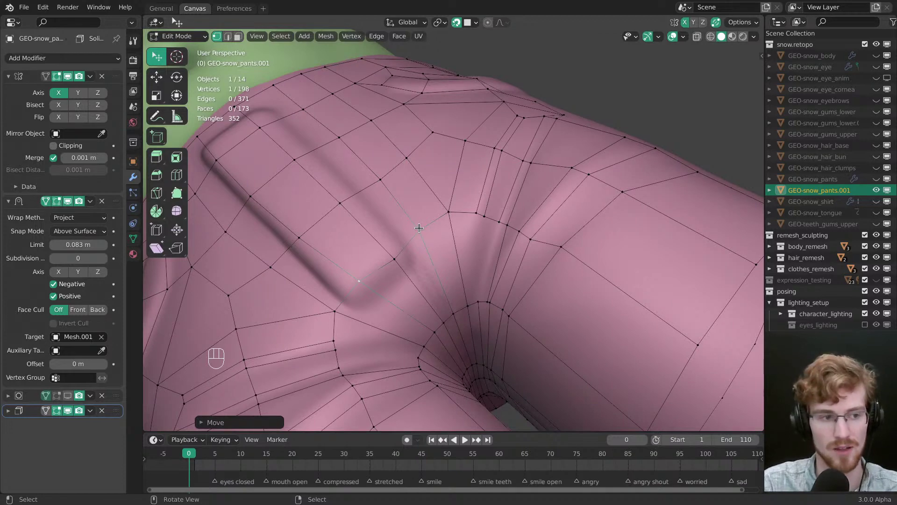
{"action": "middle_click_drag", "start_coordinate": [477, 304], "coordinate": [435, 293]}
{"action": "left_click_drag", "start_coordinate": [346, 260], "coordinate": [344, 254]}
{"action": "middle_click_drag", "start_coordinate": [421, 299], "coordinate": [463, 253], "text": "shift"}
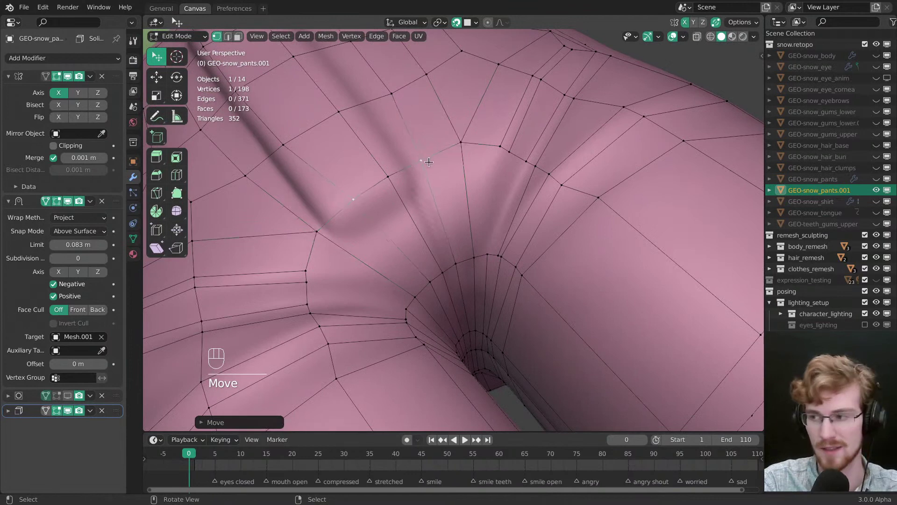
{"action": "middle_click_drag", "start_coordinate": [475, 148], "coordinate": [426, 162]}
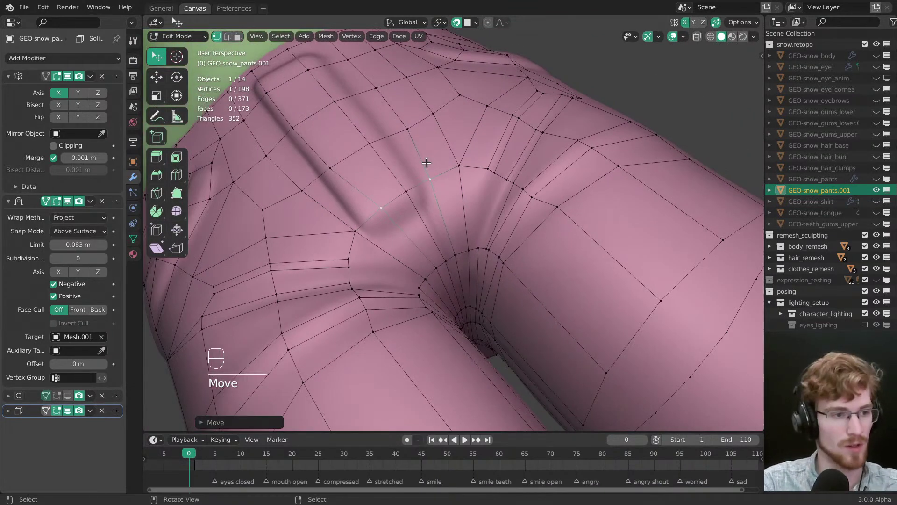
{"action": "middle_click_drag", "start_coordinate": [439, 259], "coordinate": [505, 206]}
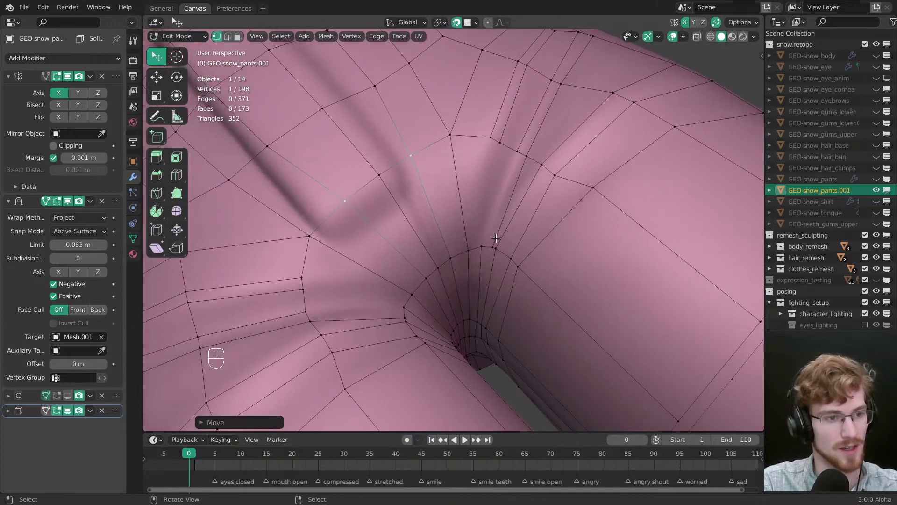
Step: Merge the two closely spaced vertices at the lower end of the front thigh crease and reposition vertices along the inner thigh
{"action": "left_click", "coordinate": [493, 257]}
{"action": "middle_click_drag", "start_coordinate": [493, 258], "coordinate": [519, 266]}
{"action": "left_click_drag", "start_coordinate": [518, 261], "coordinate": [510, 255]}
{"action": "middle_click_drag", "start_coordinate": [504, 256], "coordinate": [502, 304]}
{"action": "left_click", "coordinate": [500, 261], "text": "shift"}
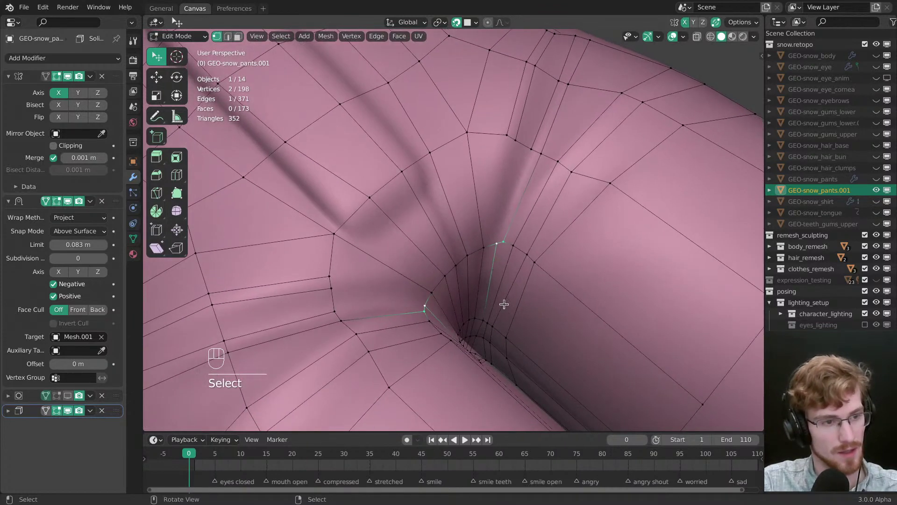
{"action": "key", "text": "m"}
{"action": "left_click", "coordinate": [510, 210]}
{"action": "key", "text": "alt+a"}
{"action": "left_click_drag", "start_coordinate": [500, 245], "coordinate": [497, 332]}
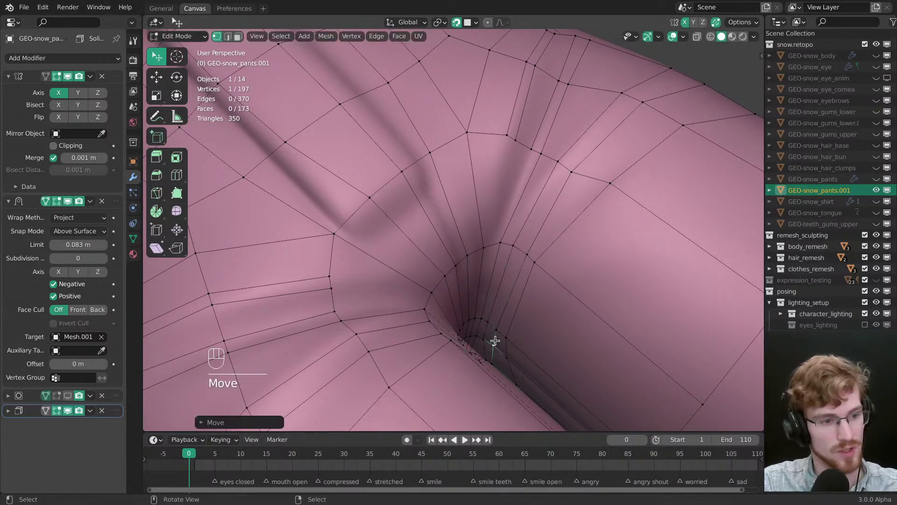
{"action": "middle_click_drag", "start_coordinate": [494, 341], "coordinate": [462, 249]}
{"action": "scroll", "coordinate": [444, 311], "scroll_direction": "up", "scroll_amount": 3}
{"action": "key", "text": "alt+a"}
{"action": "scroll", "coordinate": [442, 304], "scroll_direction": "down", "scroll_amount": 4}
{"action": "key", "text": "ctrl+r"}
{"action": "key", "text": "Escape"}
{"action": "key", "text": "2"}
{"action": "key", "text": "ctrl+r"}
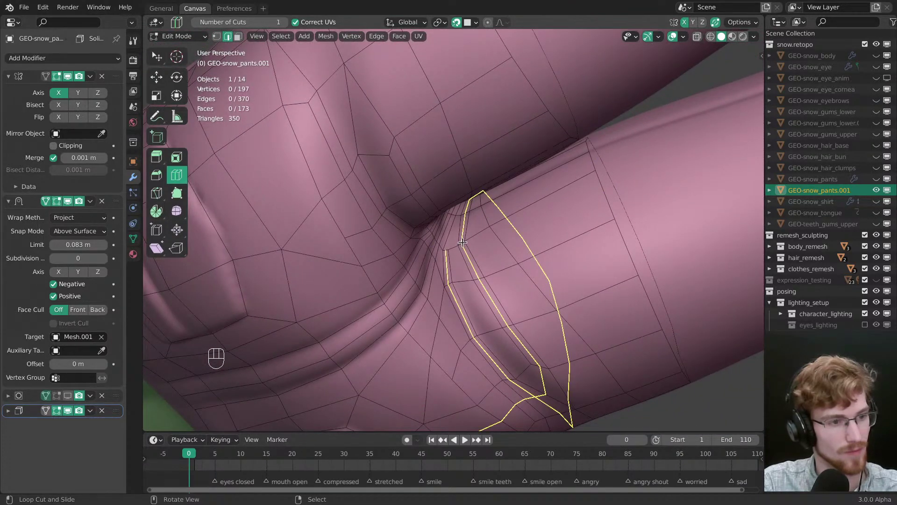
{"action": "middle_click_drag", "start_coordinate": [462, 242], "coordinate": [517, 245]}
Step: Combine three adjacent faces on the inner thigh beside the crotch into a single face
{"action": "key", "text": "3"}
{"action": "right_click", "coordinate": [509, 249]}
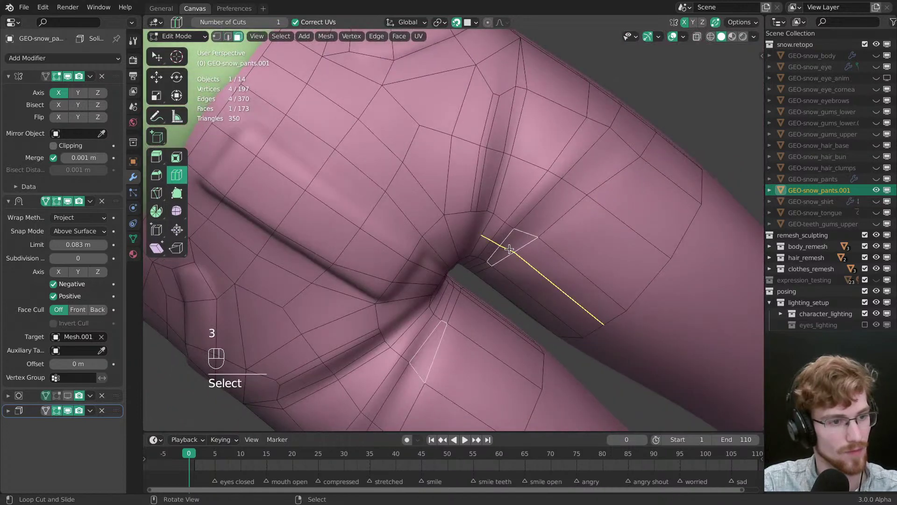
{"action": "right_click", "coordinate": [493, 240], "text": "ctrl"}
{"action": "key", "text": "x"}
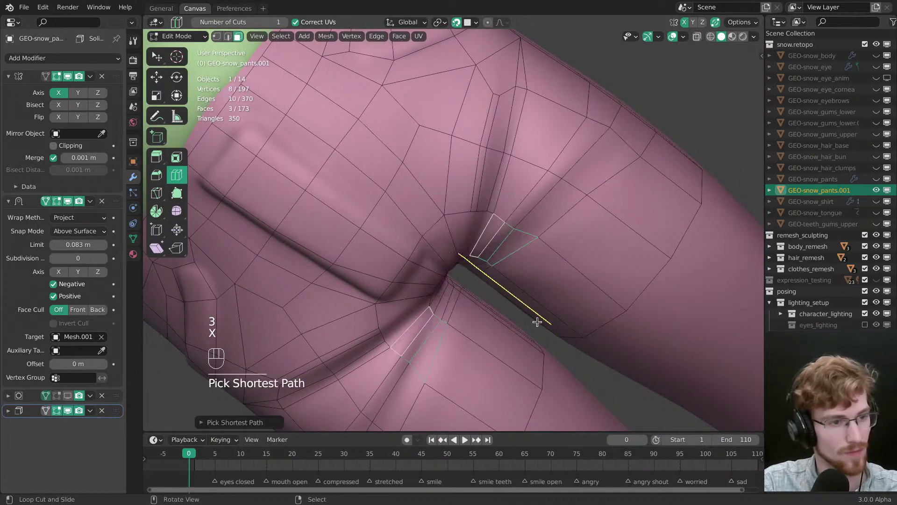
{"action": "key", "text": "g"}
{"action": "middle_click_drag", "start_coordinate": [491, 240], "coordinate": [467, 289]}
{"action": "key", "text": "f"}
{"action": "key", "text": "alt+a"}
Step: Try adding an edge loop around the upper thigh next to the crotch
{"action": "key", "text": "ctrl+r"}
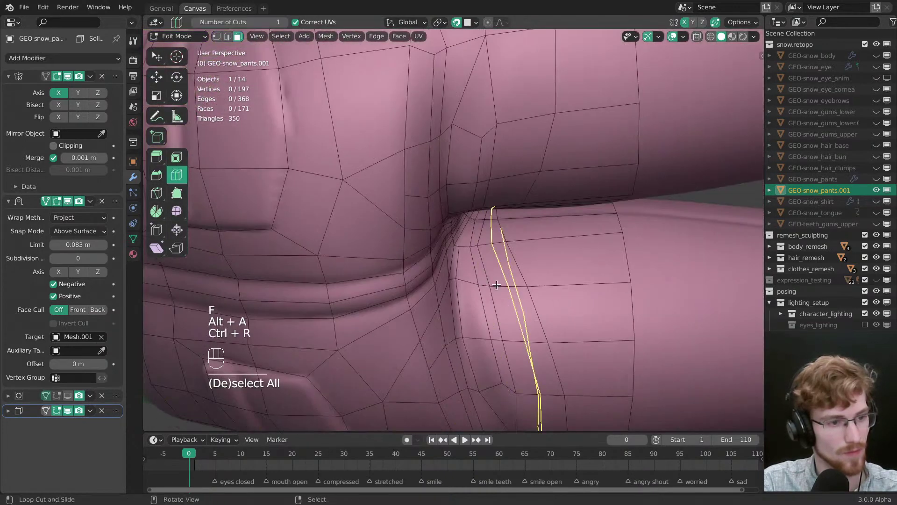
{"action": "left_click", "coordinate": [498, 284]}
{"action": "middle_click_drag", "start_coordinate": [498, 284], "coordinate": [507, 246]}
{"action": "key", "text": "ctrl+z"}
{"action": "key", "text": "ctrl+shift+z"}
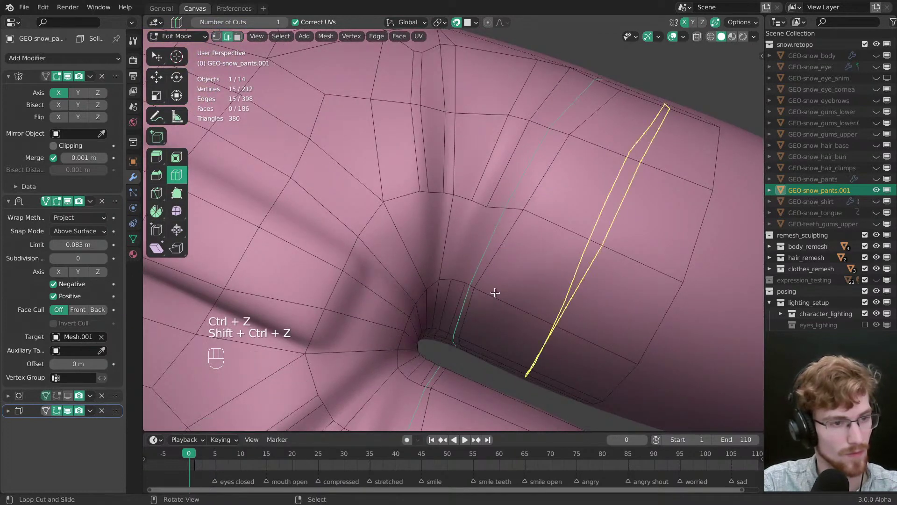
{"action": "key", "text": "ctrl+z"}
{"action": "key", "text": "Escape"}
Step: Connect two vertices across the combined inner-thigh face with a new edge
{"action": "right_click", "coordinate": [467, 287]}
{"action": "key", "text": "1"}
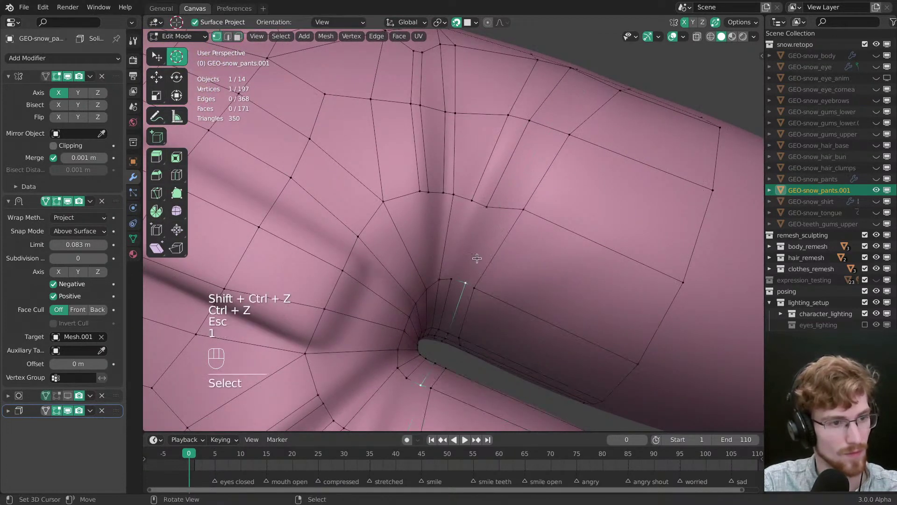
{"action": "key", "text": "j"}
{"action": "key", "text": "alt+a"}
{"action": "middle_click_drag", "start_coordinate": [472, 254], "coordinate": [467, 292], "text": "shift"}
{"action": "key", "text": "ctrl+r"}
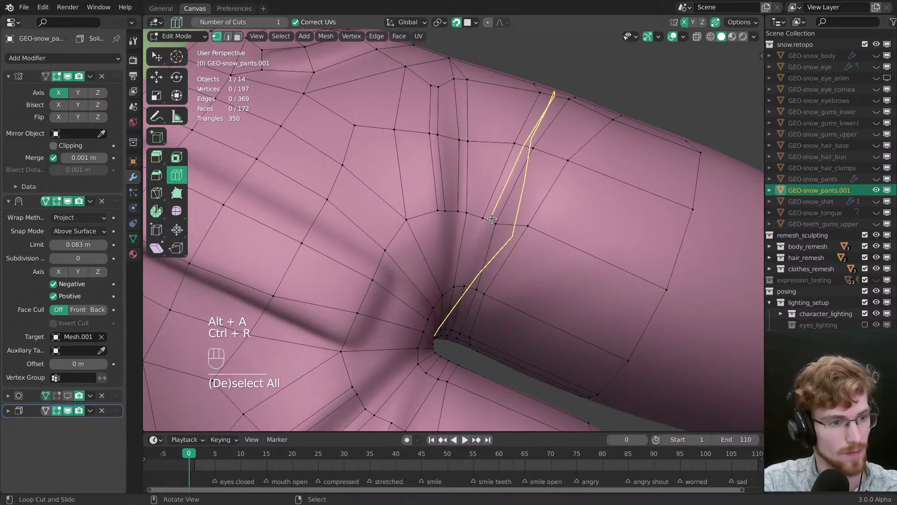
{"action": "key", "text": "Escape"}
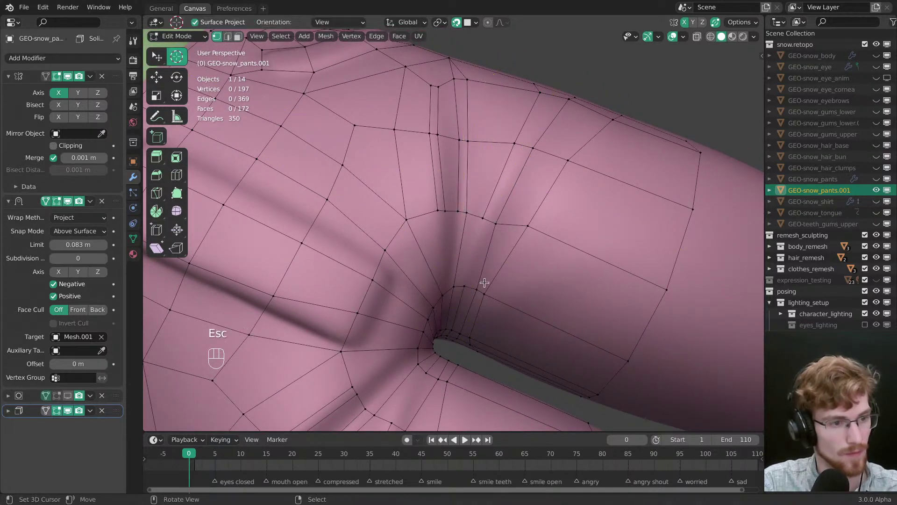
Step: Add a loop cut through the short strip of faces on the inner thigh right beside the crotch
{"action": "key", "text": "alt+a"}
{"action": "left_click", "coordinate": [463, 284]}
{"action": "scroll", "coordinate": [443, 290], "scroll_direction": "up", "scroll_amount": 5}
{"action": "scroll", "coordinate": [443, 290], "scroll_direction": "down", "scroll_amount": 5}
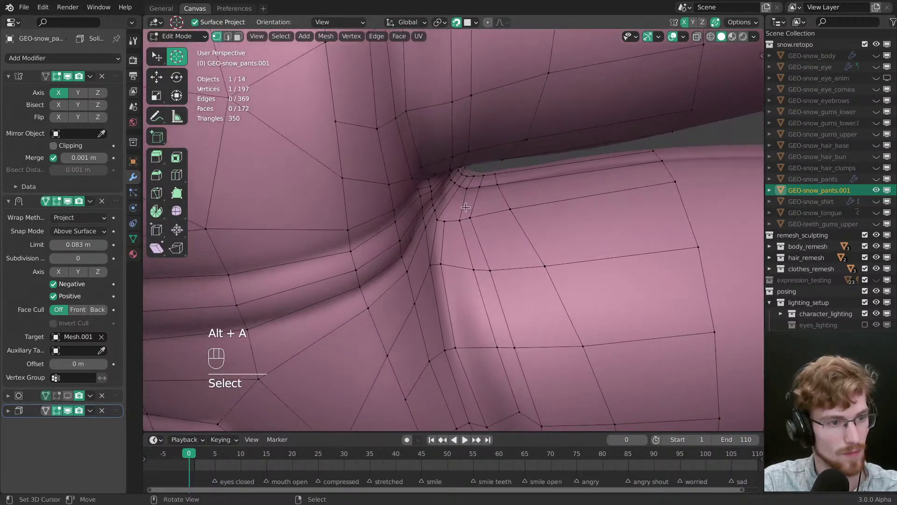
{"action": "key", "text": "ctrl+r"}
{"action": "left_click", "coordinate": [465, 207]}
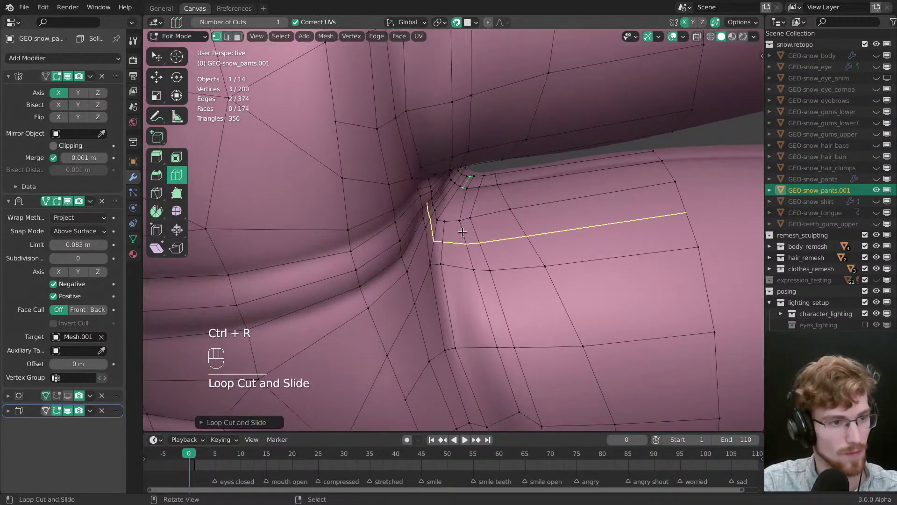
{"action": "mouse_move", "coordinate": [465, 207]}
{"action": "middle_mouse_down"}
{"action": "mouse_move", "coordinate": [440, 301]}
{"action": "mouse_move", "coordinate": [473, 280]}
{"action": "mouse_move", "coordinate": [445, 203]}
{"action": "mouse_move", "coordinate": [450, 235]}
{"action": "mouse_move", "coordinate": [443, 224]}
{"action": "mouse_move", "coordinate": [460, 215]}
{"action": "middle_mouse_up"}
{"action": "scroll", "coordinate": [426, 298], "scroll_direction": "down", "scroll_amount": 3}
Step: Connect the vertices of the short loop cut to the neighbouring row on the inner thigh with two new edges
{"action": "key", "text": "Escape"}
{"action": "left_click", "coordinate": [465, 277]}
{"action": "key", "text": "j"}
{"action": "key", "text": "alt+a"}
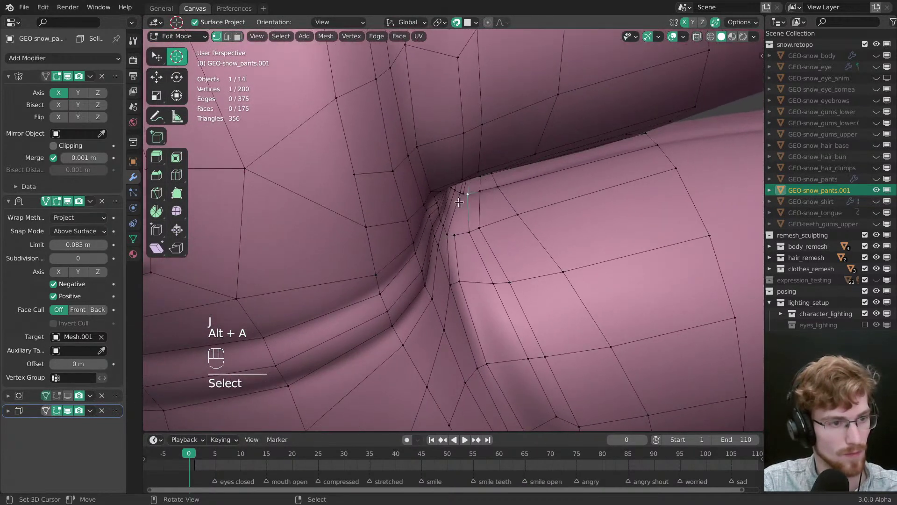
{"action": "left_click", "coordinate": [454, 234], "text": "shift"}
{"action": "key", "text": "j"}
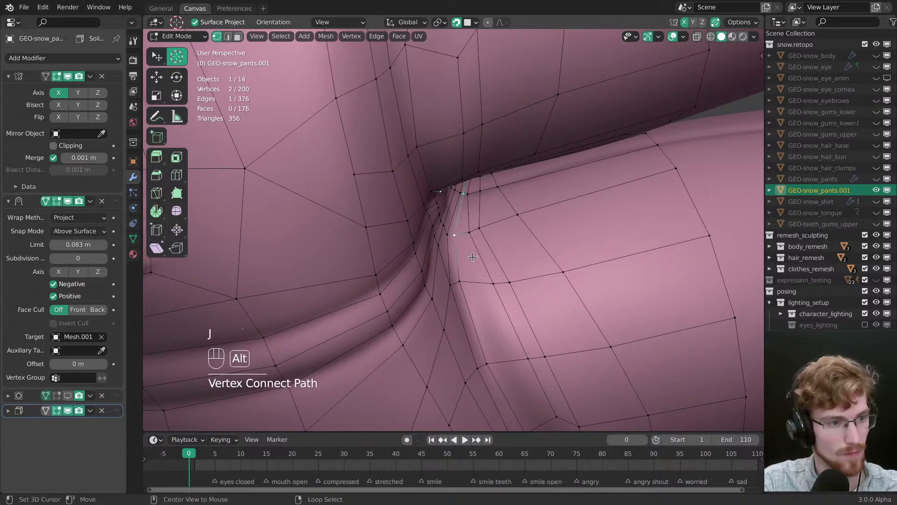
{"action": "key", "text": "alt+a"}
{"action": "middle_click_drag", "start_coordinate": [454, 234], "coordinate": [500, 210]}
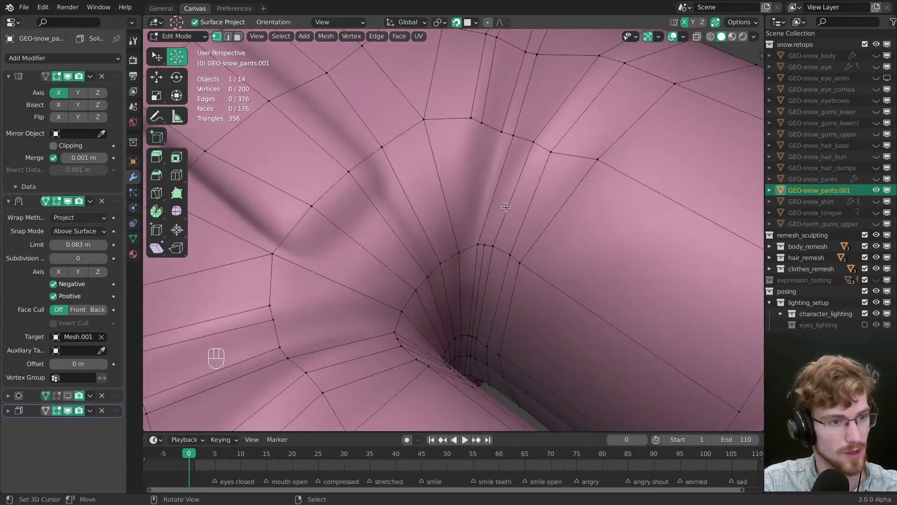
Step: Dissolve one edge in the front thigh crease and connect the surrounding vertices with two new edges running toward the crotch
{"action": "key", "text": "2"}
{"action": "left_click", "coordinate": [500, 197]}
{"action": "key", "text": "ctrl+x"}
{"action": "key", "text": "1"}
{"action": "left_click", "coordinate": [513, 135]}
{"action": "left_click", "coordinate": [288, 358], "text": "shift"}
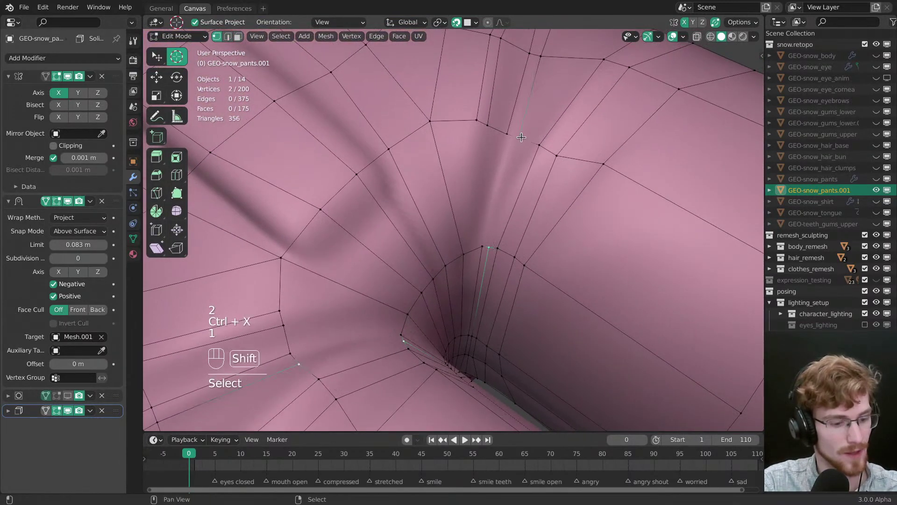
{"action": "key", "text": "j"}
{"action": "key", "text": "j"}
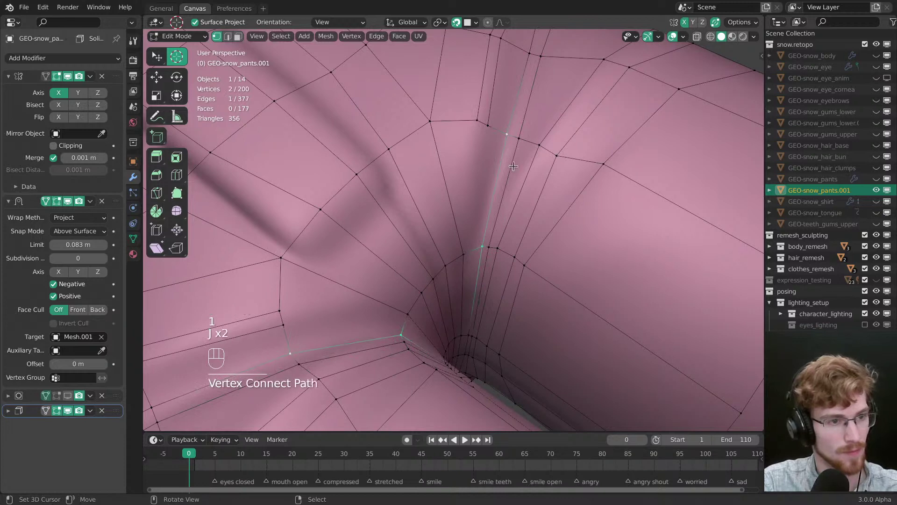
{"action": "key", "text": "alt+a"}
{"action": "key", "text": "ctrl+r"}
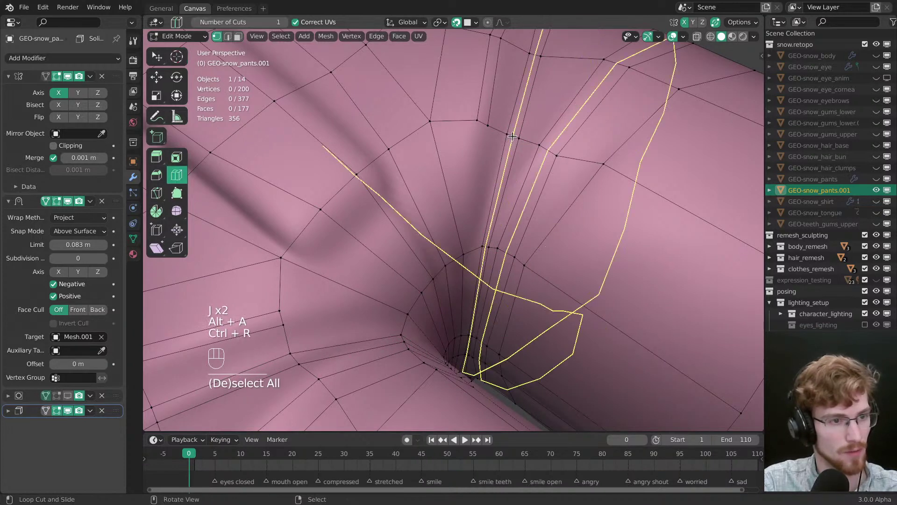
{"action": "middle_click_drag", "start_coordinate": [512, 136], "coordinate": [467, 226]}
{"action": "key", "text": "Escape"}
{"action": "key", "text": "alt+a"}
{"action": "middle_click_drag", "start_coordinate": [467, 227], "coordinate": [480, 226]}
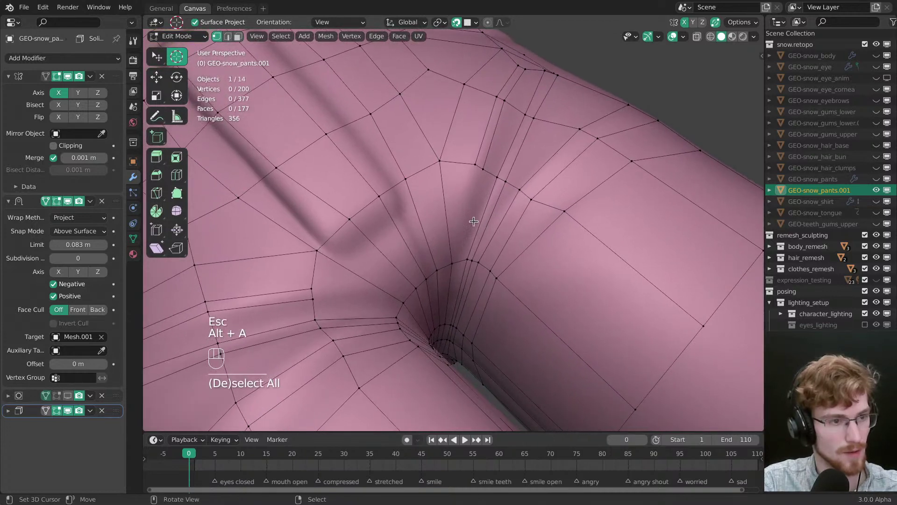
Step: Knife three edges from the vertex row across the front thigh crease to the row just above the crotch
{"action": "key", "text": "k"}
{"action": "left_click", "coordinate": [483, 169]}
{"action": "left_click", "coordinate": [467, 258]}
{"action": "key", "text": "Return"}
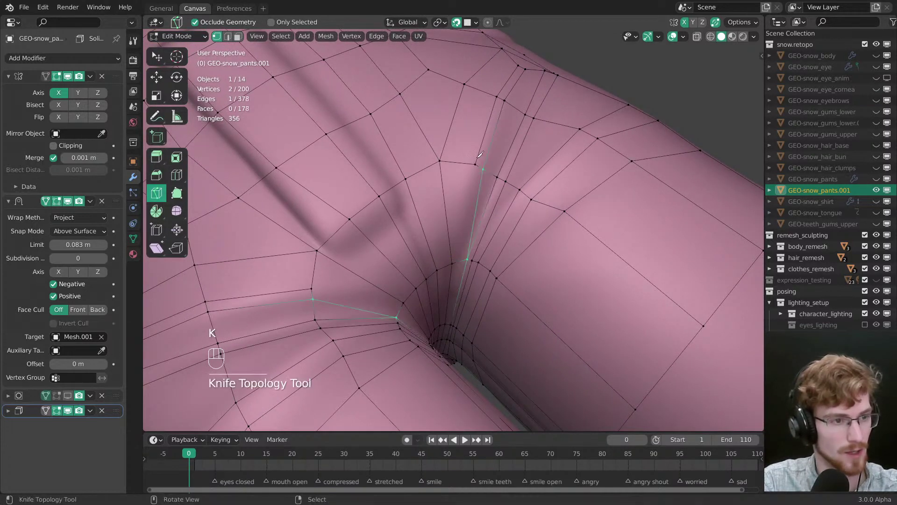
{"action": "left_click", "coordinate": [475, 165]}
{"action": "left_click", "coordinate": [460, 260]}
{"action": "key", "text": "Return"}
{"action": "left_click", "coordinate": [484, 169]}
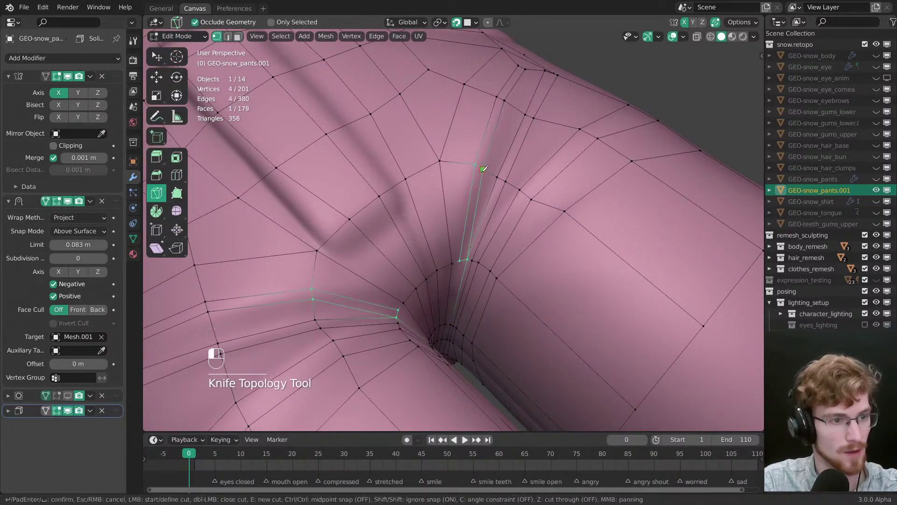
{"action": "left_click", "coordinate": [463, 259]}
{"action": "key", "text": "Return"}
Step: Dissolve the surplus edge in the thigh crease and connect the new lower vertex to the row closer to the crotch
{"action": "key", "text": "2"}
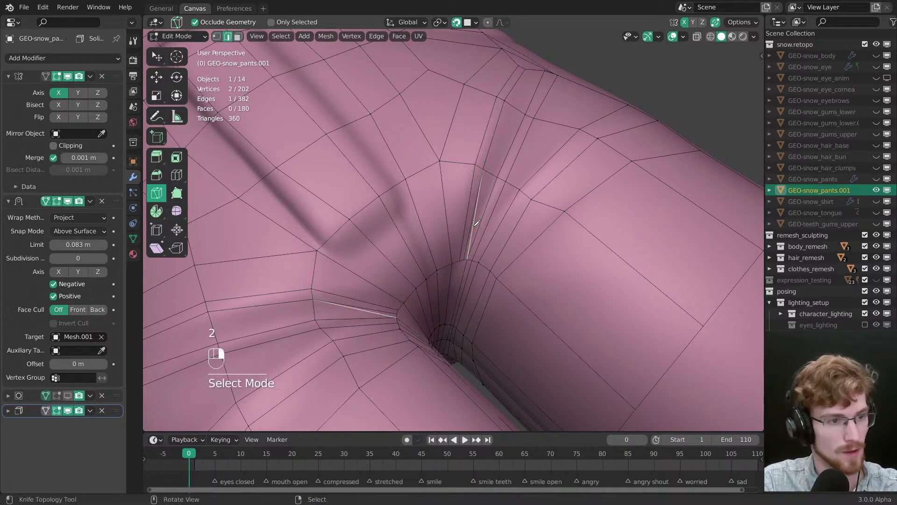
{"action": "key", "text": "ctrl+x"}
{"action": "key", "text": "alt+a"}
{"action": "key", "text": "1"}
{"action": "key", "text": "w"}
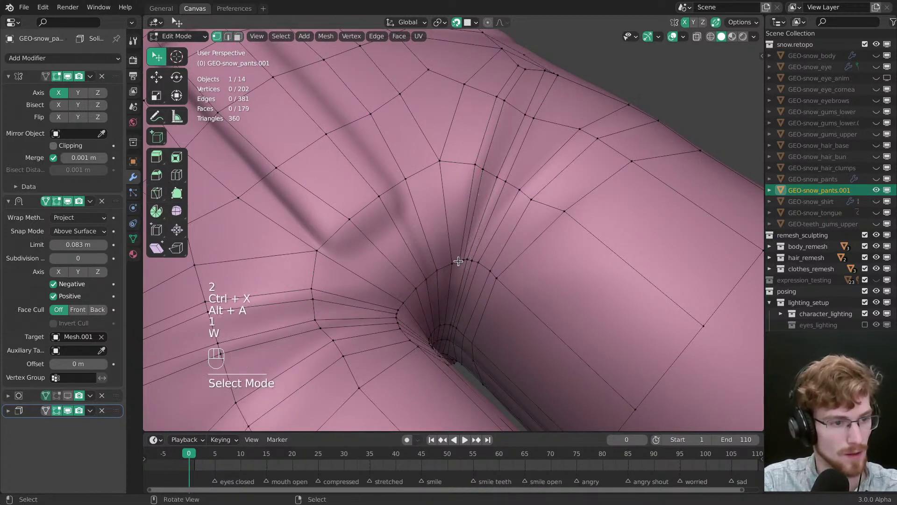
{"action": "left_click", "coordinate": [458, 261]}
{"action": "left_click", "coordinate": [452, 321], "text": "shift"}
{"action": "key", "text": "j"}
{"action": "key", "text": "alt+a"}
Step: Nudge the two vertices at the lower end of the thigh crease to even out their spacing
{"action": "key", "text": "w"}
{"action": "left_click_drag", "start_coordinate": [465, 260], "coordinate": [466, 252]}
{"action": "left_click_drag", "start_coordinate": [460, 260], "coordinate": [461, 259]}
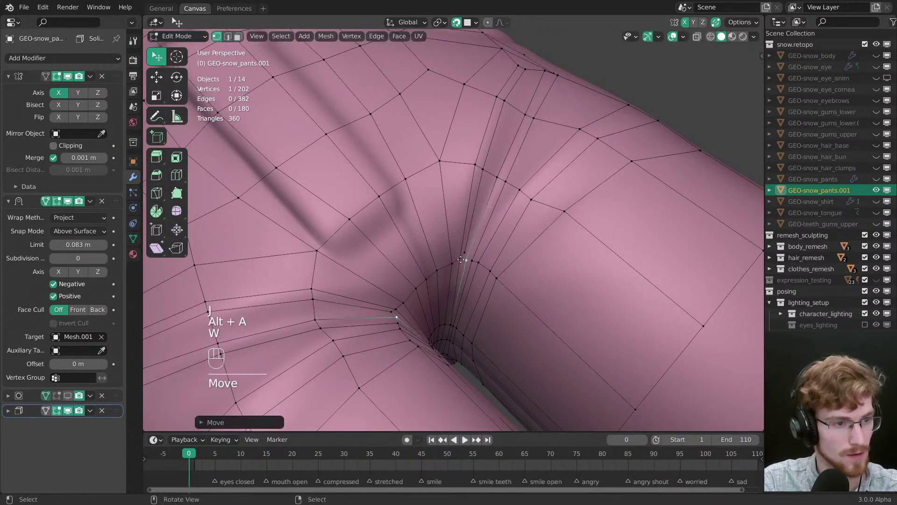
{"action": "scroll", "coordinate": [463, 258], "scroll_direction": "down", "scroll_amount": 5}
{"action": "key", "text": "alt+a"}
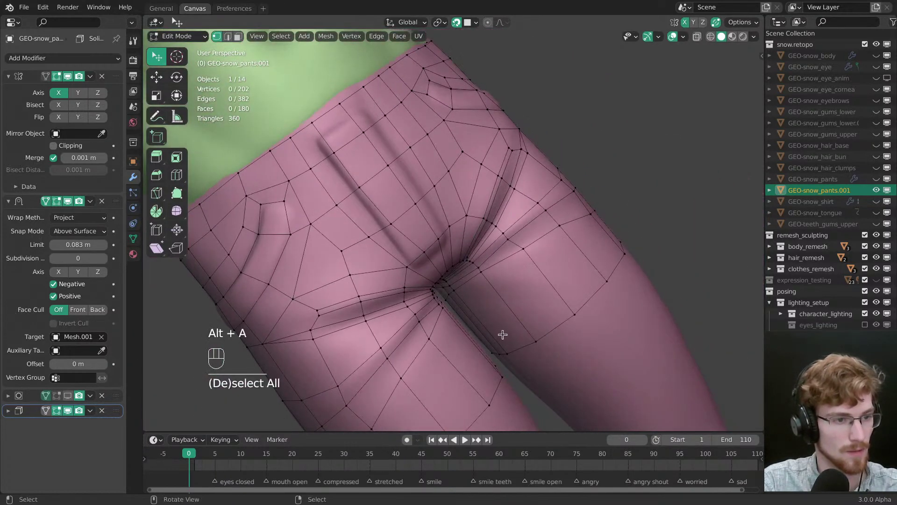
Step: Select the three-edge path running from the lower end of the thigh crease along the inner thigh
{"action": "middle_click_drag", "start_coordinate": [503, 334], "coordinate": [478, 316], "text": "ctrl"}
{"action": "left_click", "coordinate": [486, 270]}
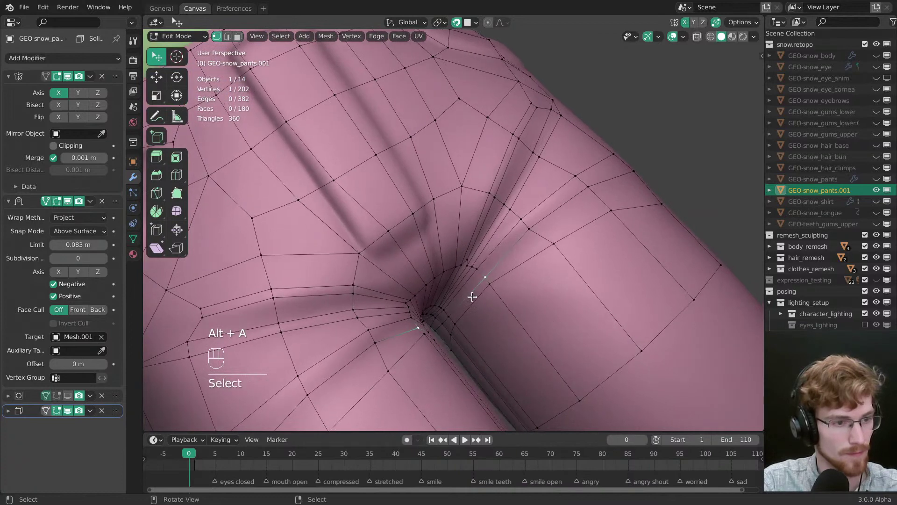
{"action": "key", "text": "2"}
{"action": "left_click", "coordinate": [456, 304]}
{"action": "middle_click_drag", "start_coordinate": [456, 304], "coordinate": [474, 235]}
{"action": "left_click", "coordinate": [476, 232], "text": "ctrl"}
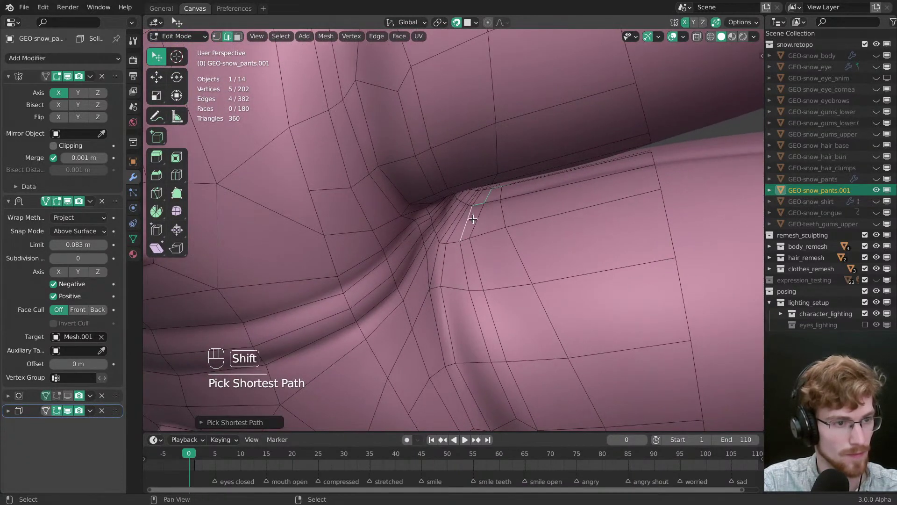
{"action": "left_click", "coordinate": [472, 213], "text": "shift"}
Step: Try sliding the selected inner-thigh edge path toward the adjacent edges
{"action": "key", "text": "g"}
{"action": "left_click", "coordinate": [473, 254]}
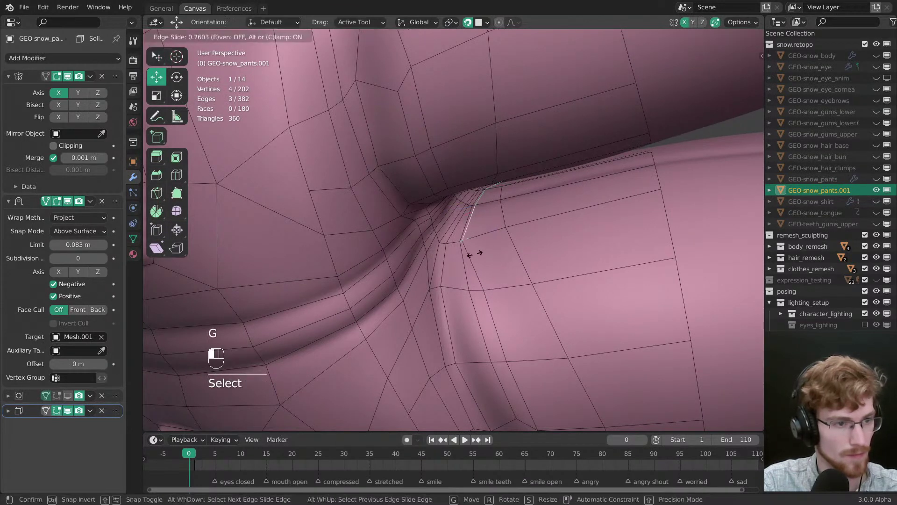
{"action": "key", "text": "alt+a"}
{"action": "left_click", "coordinate": [458, 220]}
{"action": "middle_click_drag", "start_coordinate": [458, 220], "coordinate": [498, 236]}
{"action": "key", "text": "ctrl+z"}
{"action": "key", "text": "ctrl+z"}
{"action": "key", "text": "ctrl+z"}
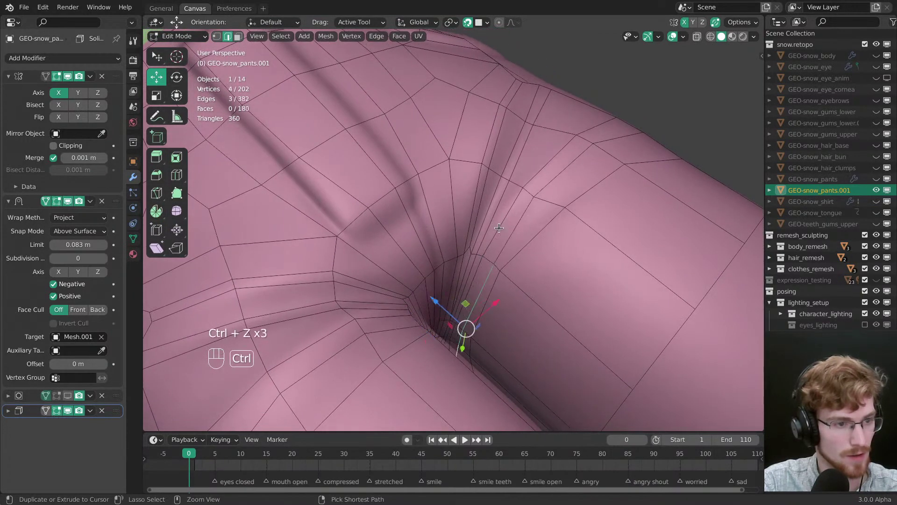
Step: Slide the selected inner-thigh edge path all the way onto the neighbouring edges so their vertices merge
{"action": "key", "text": "g"}
{"action": "key", "text": "g"}
{"action": "left_click", "coordinate": [458, 288]}
{"action": "key", "text": "alt+a"}
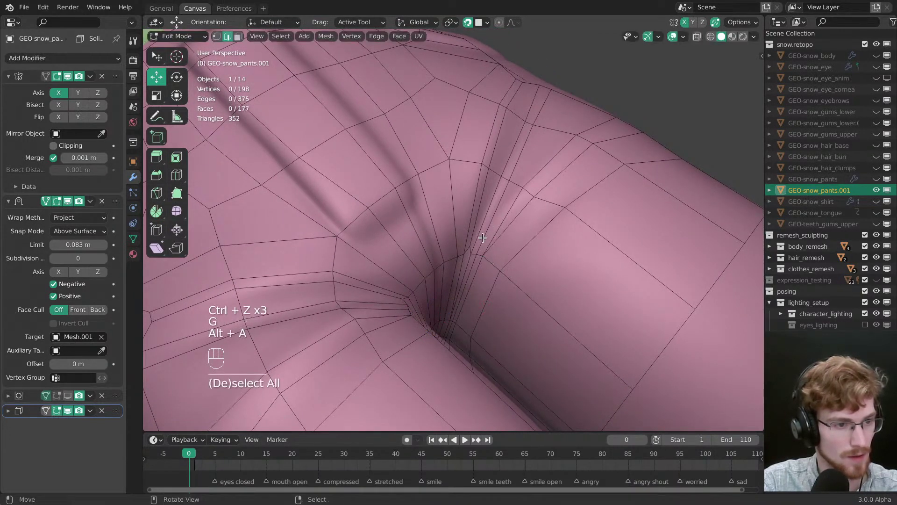
Step: Slide the next four-edge path beside the crease onto its neighbouring edges to merge the two rows
{"action": "left_click", "coordinate": [481, 238]}
{"action": "left_click", "coordinate": [460, 304], "text": "shift"}
{"action": "middle_click_drag", "start_coordinate": [460, 299], "coordinate": [468, 219]}
{"action": "left_click", "coordinate": [468, 219], "text": "ctrl"}
{"action": "key", "text": "g"}
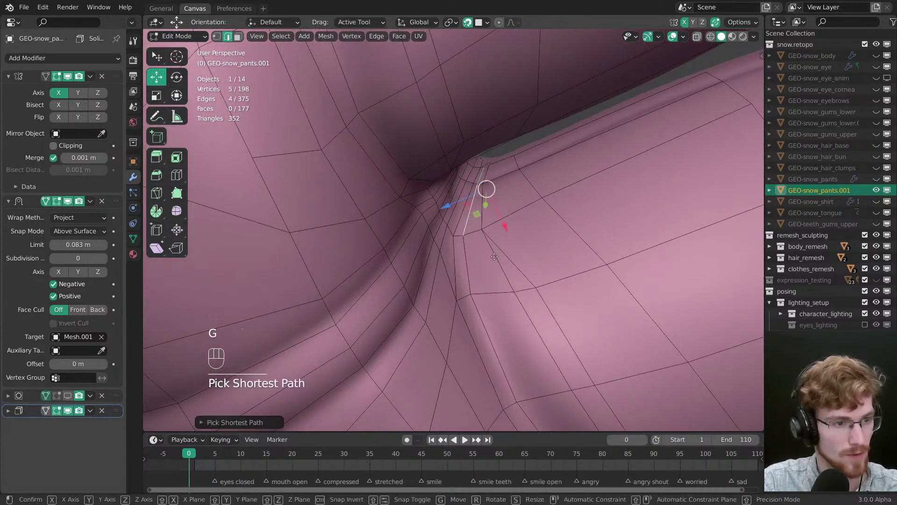
{"action": "left_click", "coordinate": [474, 264]}
{"action": "key", "text": "alt+a"}
Step: Try dissolving a remaining edge on the inner thigh beside the crotch
{"action": "key", "text": "2"}
{"action": "left_click", "coordinate": [497, 256], "text": "ctrl"}
{"action": "key", "text": "ctrl+x"}
{"action": "middle_click_drag", "start_coordinate": [496, 256], "coordinate": [510, 215]}
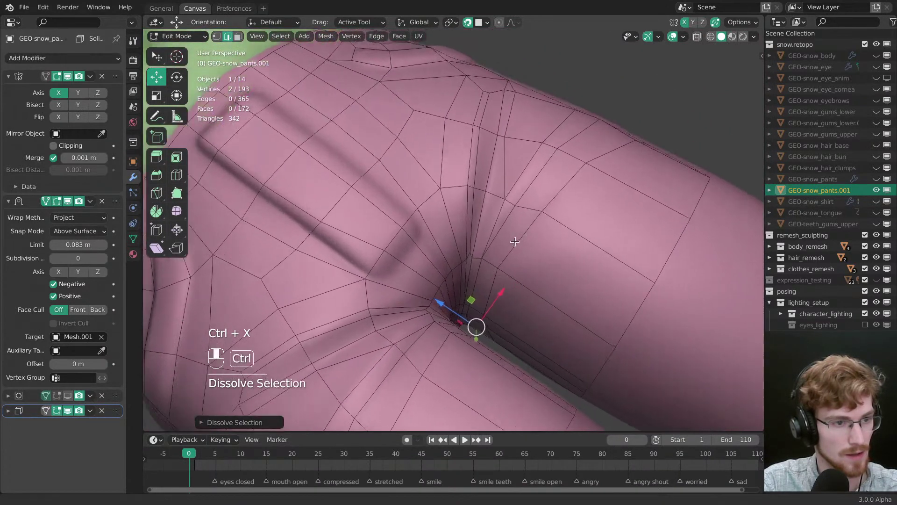
{"action": "key", "text": "ctrl+z"}
Step: Knife a new edge line down the front thigh crease, across the middle vertex row to the row above the crotch
{"action": "key", "text": "1"}
{"action": "key", "text": "k"}
{"action": "left_click", "coordinate": [508, 132]}
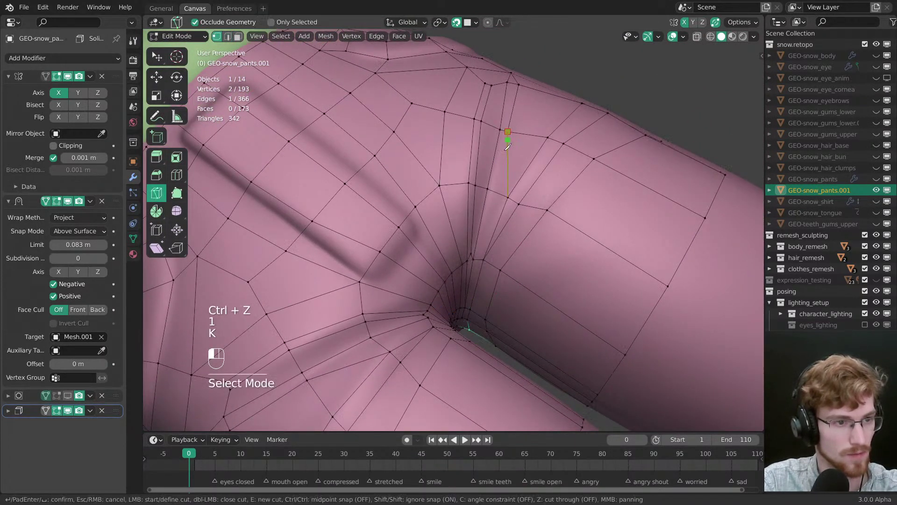
{"action": "left_click", "coordinate": [499, 193]}
{"action": "left_click", "coordinate": [483, 259]}
{"action": "key", "text": "alt+a"}
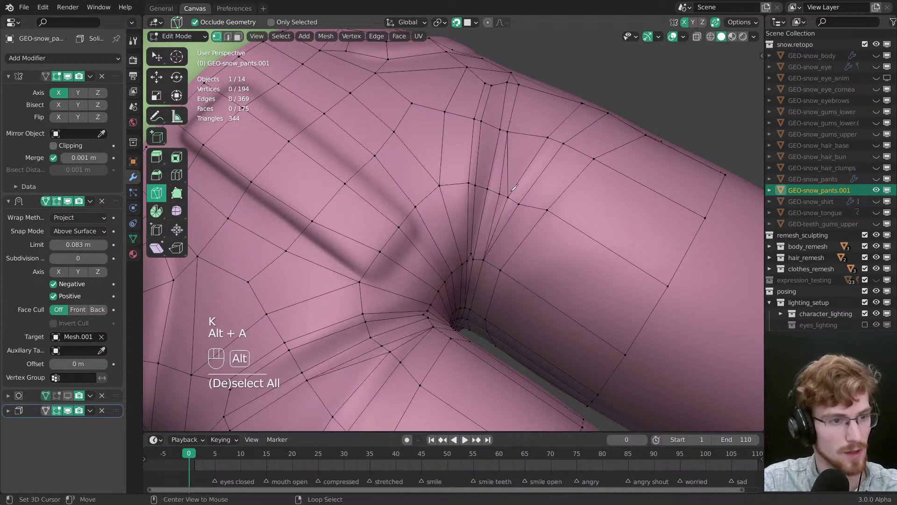
Step: Dissolve the two surplus edges beside the new knife cut in the thigh crease
{"action": "key", "text": "2"}
{"action": "left_click", "coordinate": [511, 202]}
{"action": "key", "text": "ctrl+x"}
{"action": "key", "text": "ctrl+x"}
{"action": "key", "text": "alt+a"}
{"action": "key", "text": "1"}
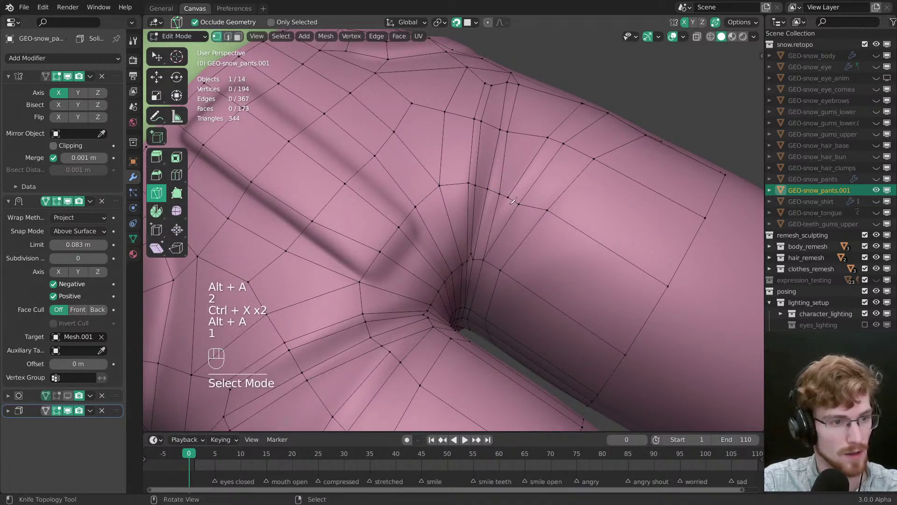
Step: Knife two new edges down the front thigh crease from the middle vertex row to the row above the crotch
{"action": "key", "text": "w"}
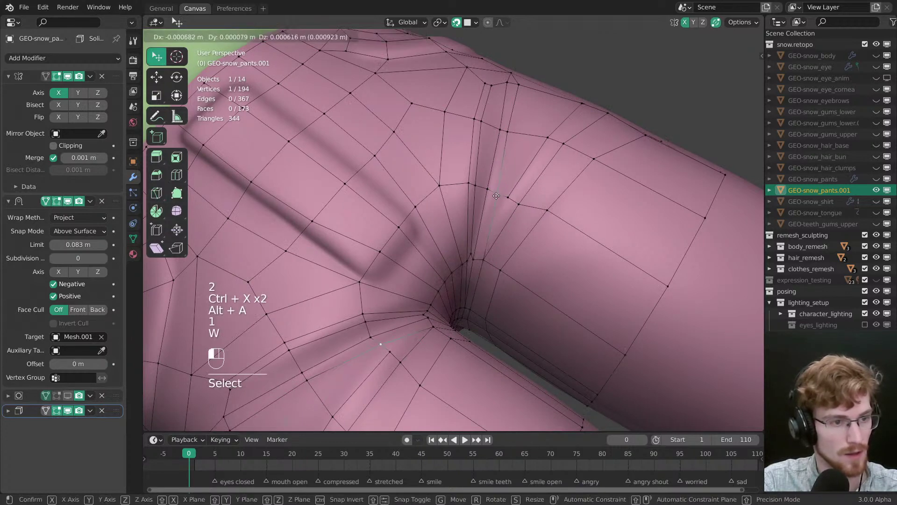
{"action": "key", "text": "alt+a"}
{"action": "middle_click_drag", "start_coordinate": [505, 223], "coordinate": [507, 260]}
{"action": "key", "text": "k"}
{"action": "left_click", "coordinate": [533, 197]}
{"action": "left_click", "coordinate": [500, 265]}
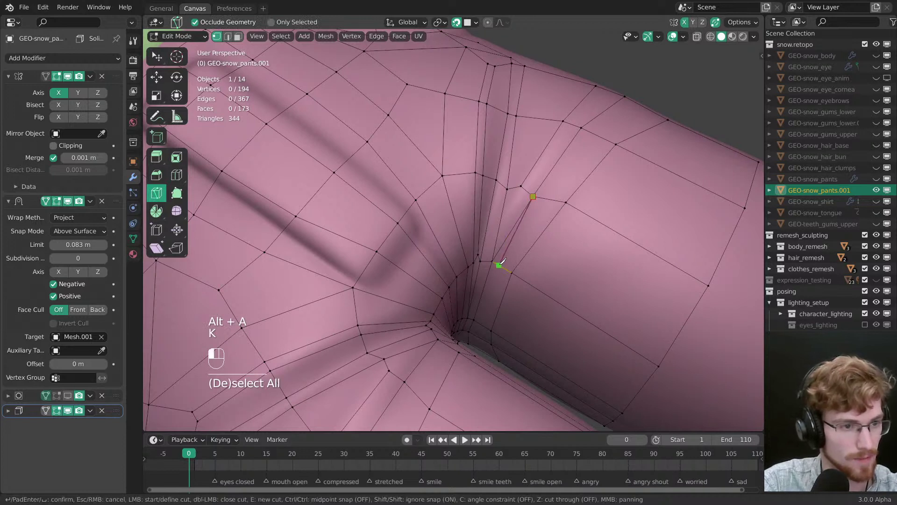
{"action": "key", "text": "Return"}
{"action": "left_click", "coordinate": [521, 186]}
{"action": "left_click", "coordinate": [493, 261]}
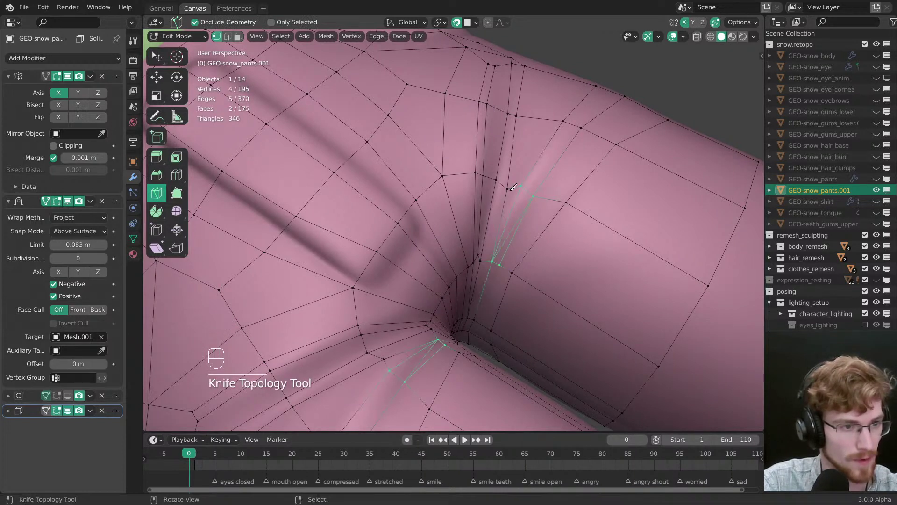
{"action": "key", "text": "Return"}
{"action": "left_click", "coordinate": [507, 188]}
{"action": "key", "text": "Escape"}
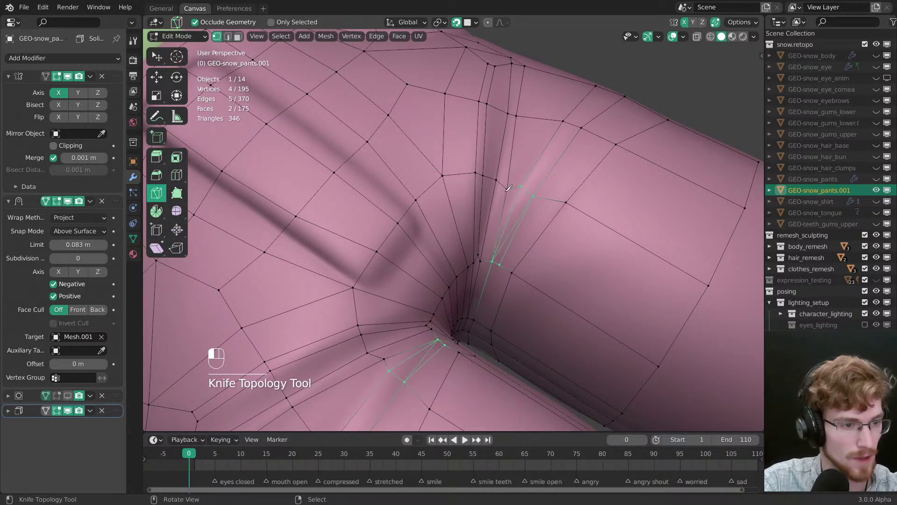
{"action": "key", "text": "Escape"}
{"action": "key", "text": "Escape"}
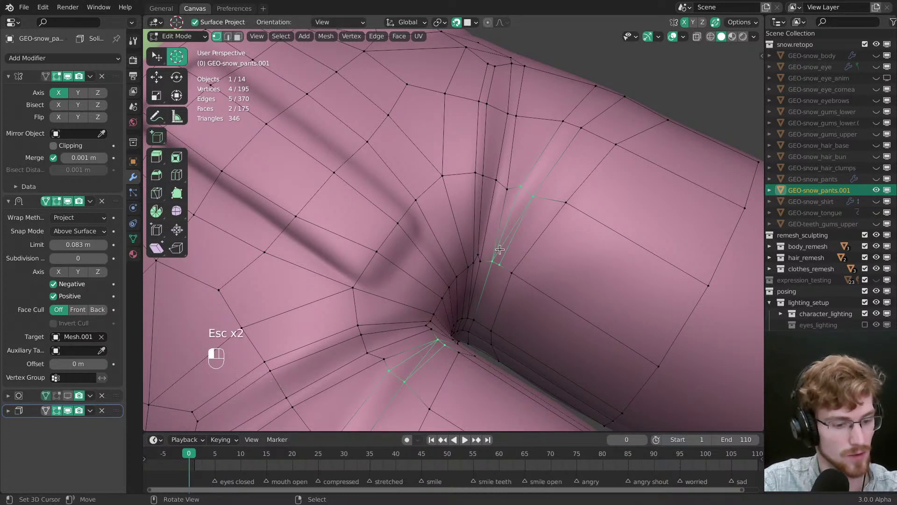
{"action": "key", "text": "k"}
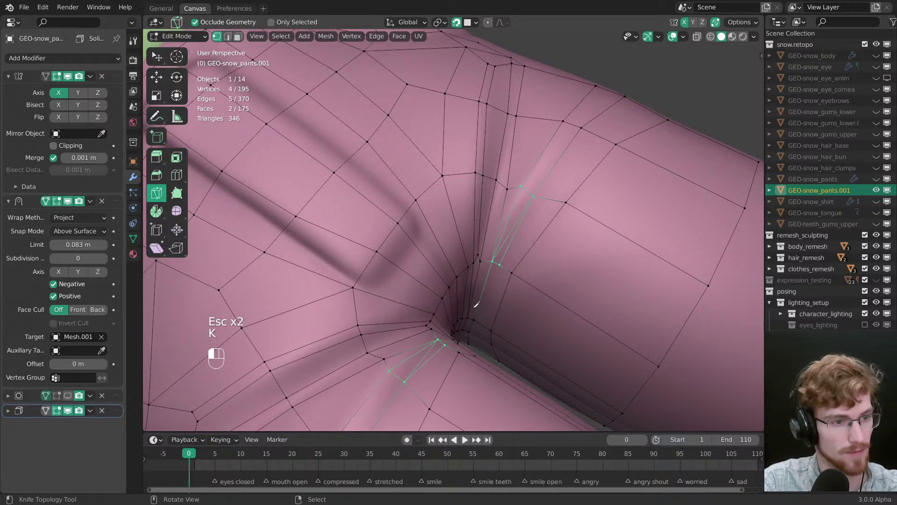
{"action": "key", "text": "Escape"}
{"action": "key", "text": "alt+a"}
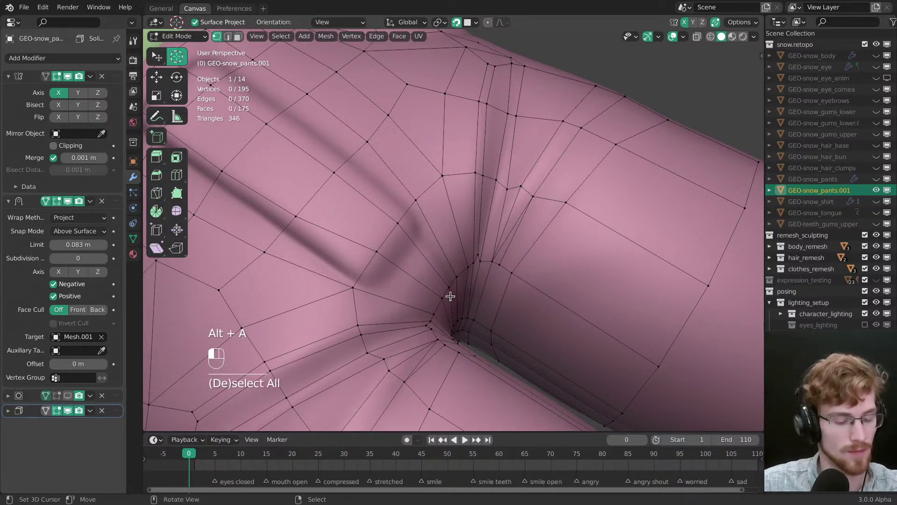
{"action": "key", "text": "Escape"}
{"action": "key", "text": "Escape"}
{"action": "key", "text": "Escape"}
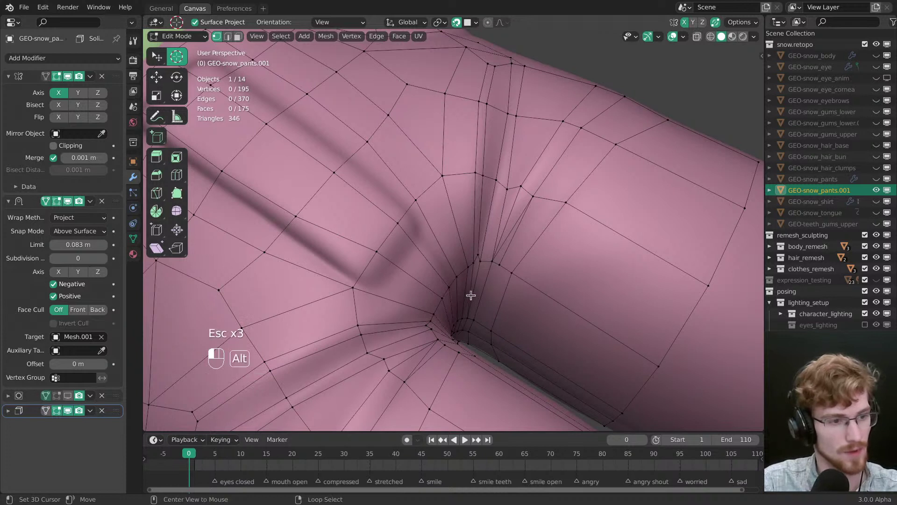
{"action": "key", "text": "alt+a"}
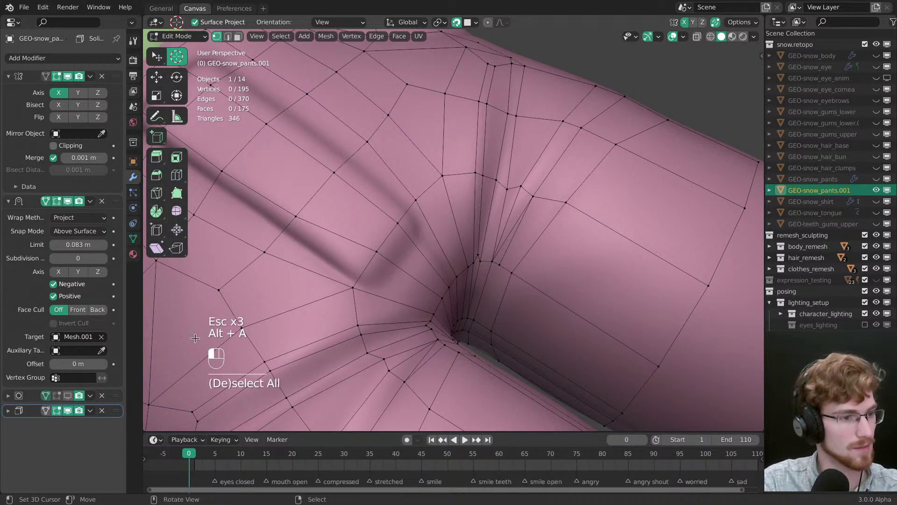
{"action": "key", "text": "Escape"}
{"action": "key", "text": "Escape"}
{"action": "key", "text": "Escape"}
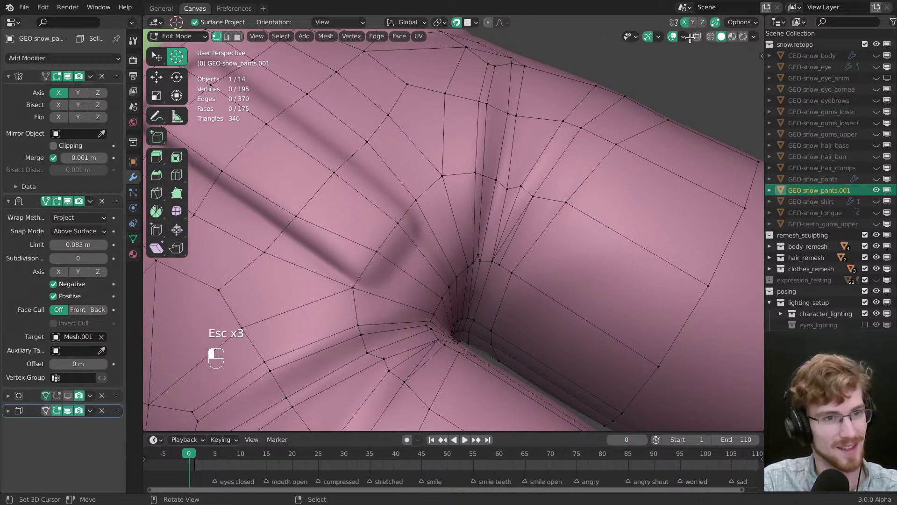
{"action": "key", "text": "Escape"}
{"action": "key", "text": "Escape"}
{"action": "key", "text": "Escape"}
{"action": "key", "text": "Escape"}
{"action": "key", "text": "Escape"}
{"action": "key", "text": "Escape"}
{"action": "key", "text": "Escape"}
{"action": "key", "text": "Escape"}
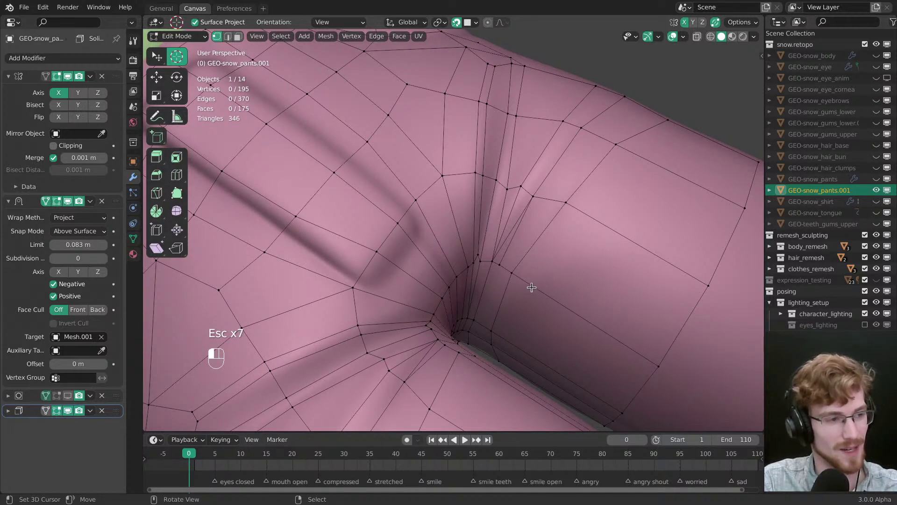
{"action": "key", "text": "Escape"}
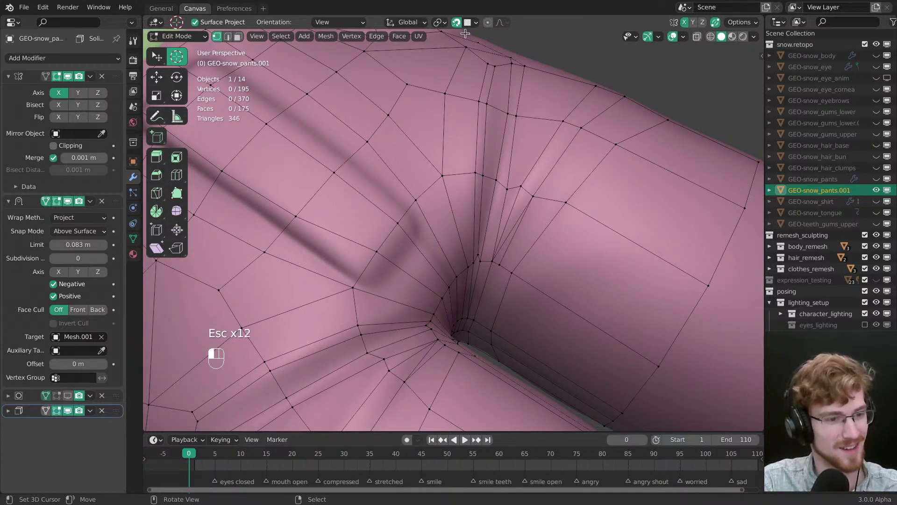
{"action": "key", "text": "alt+a"}
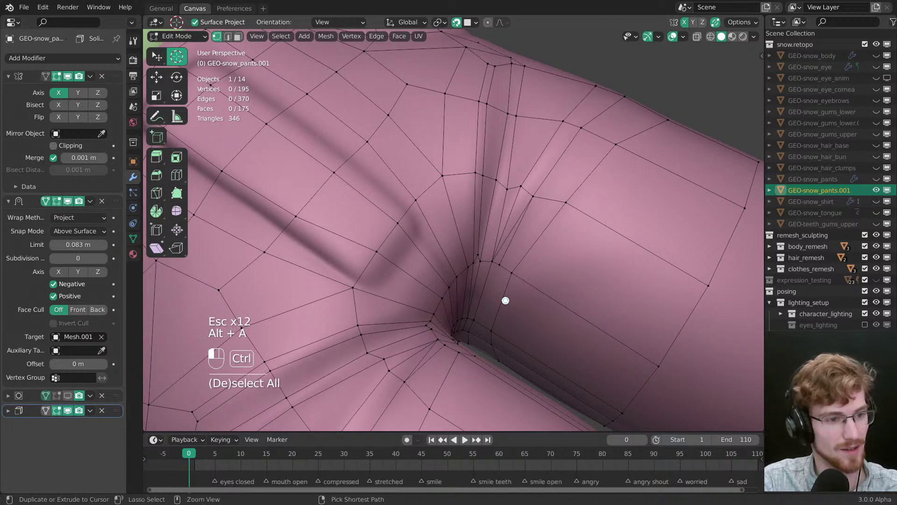
Step: Save the file and quit Blender, including its two leftover Terminal windows
{"action": "key", "text": "ctrl+s"}
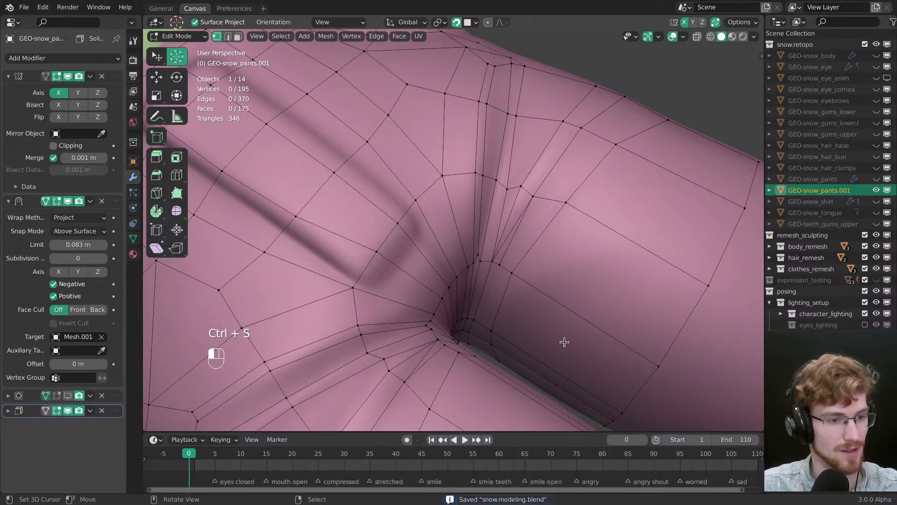
{"action": "key", "text": "ctrl+q"}
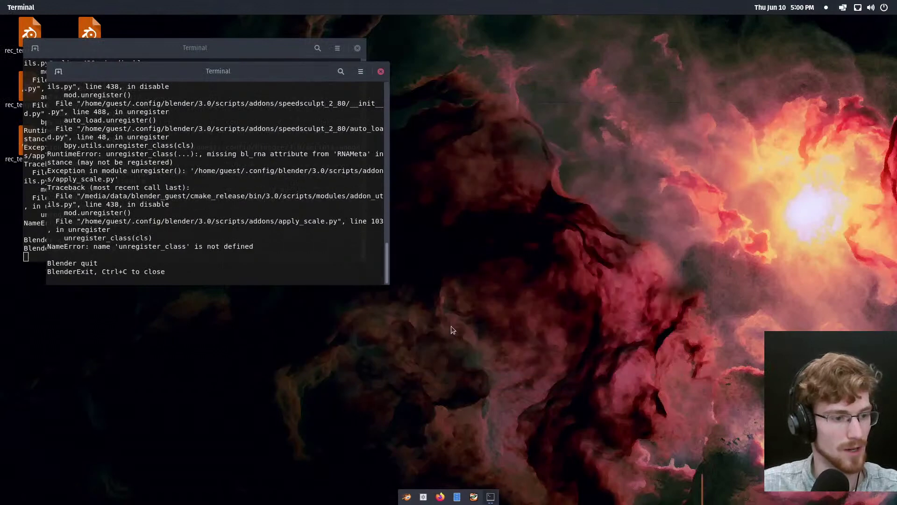
{"action": "right_click", "coordinate": [378, 27]}
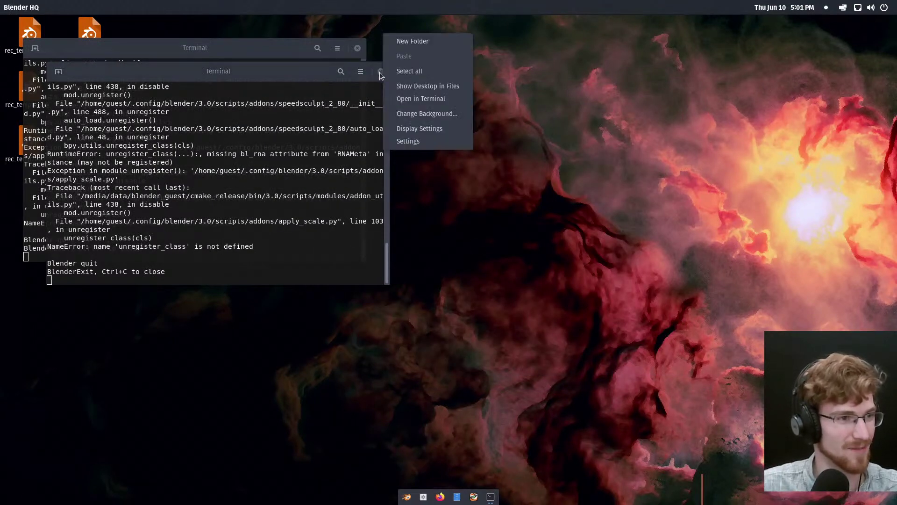
{"action": "left_click", "coordinate": [417, 167]}
{"action": "left_click", "coordinate": [381, 71]}
{"action": "left_click", "coordinate": [357, 49]}
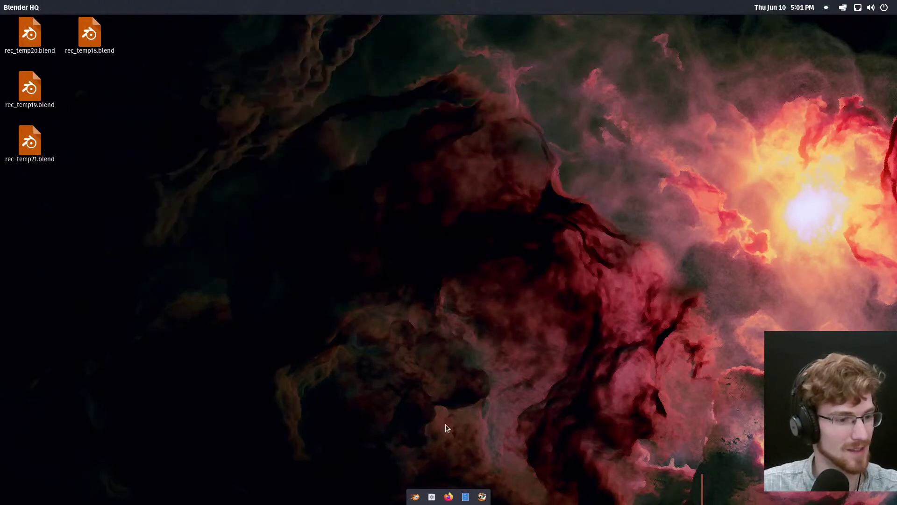
Step: Relaunch Blender full screen and reopen the recent file snow.modeling.blend
{"action": "left_click", "coordinate": [407, 497]}
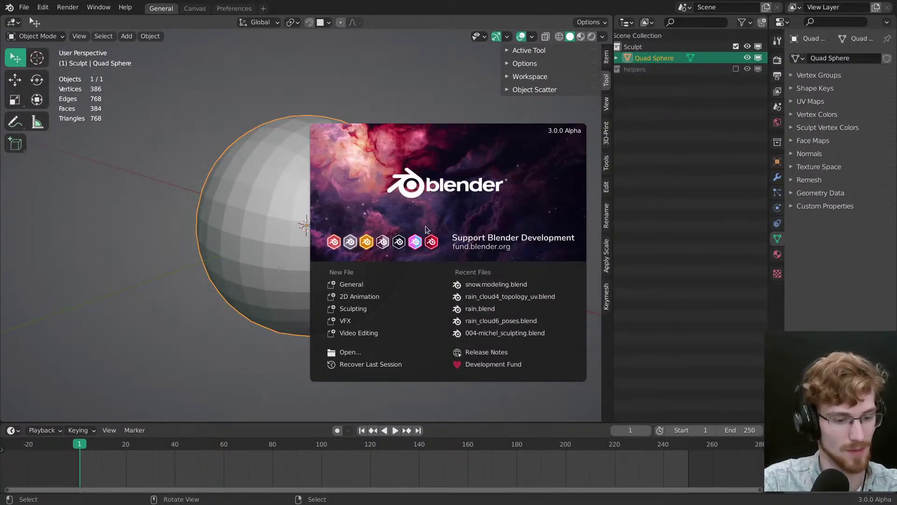
{"action": "left_click", "coordinate": [438, 219]}
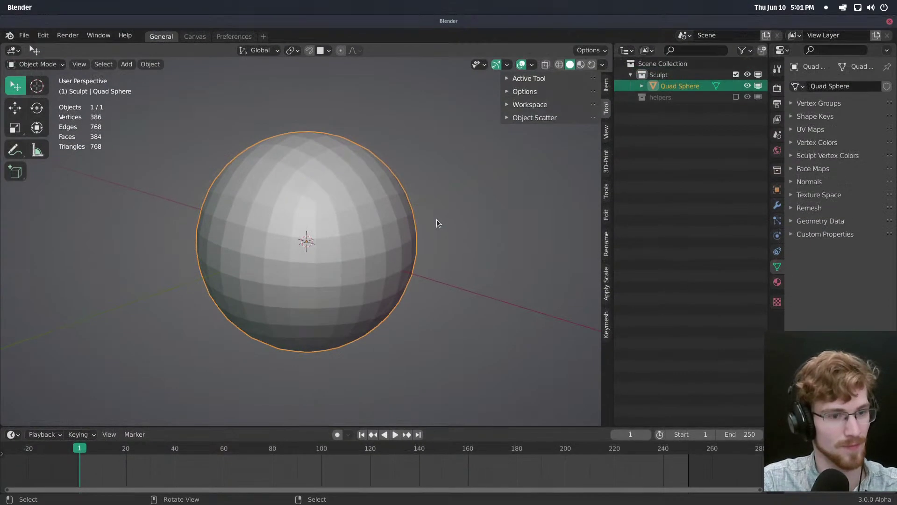
{"action": "key", "text": "alt+F11"}
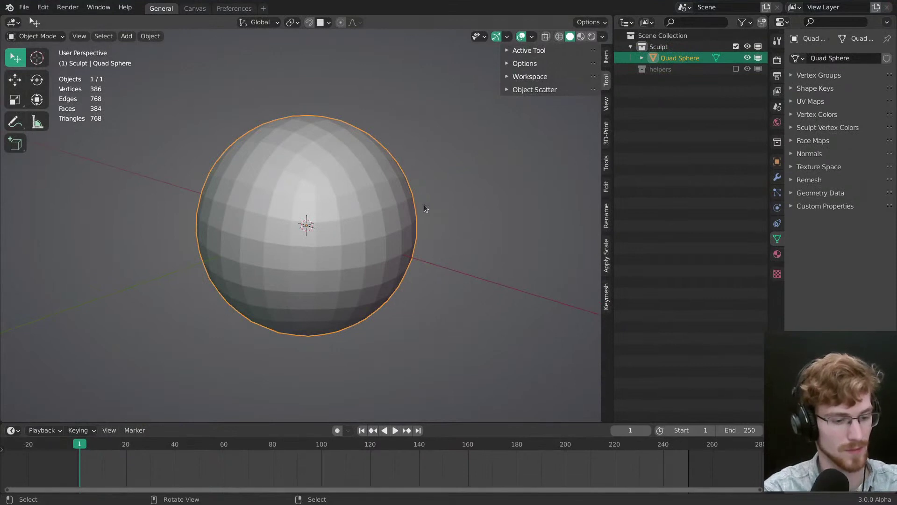
{"action": "key", "text": "ctrl+shift+o"}
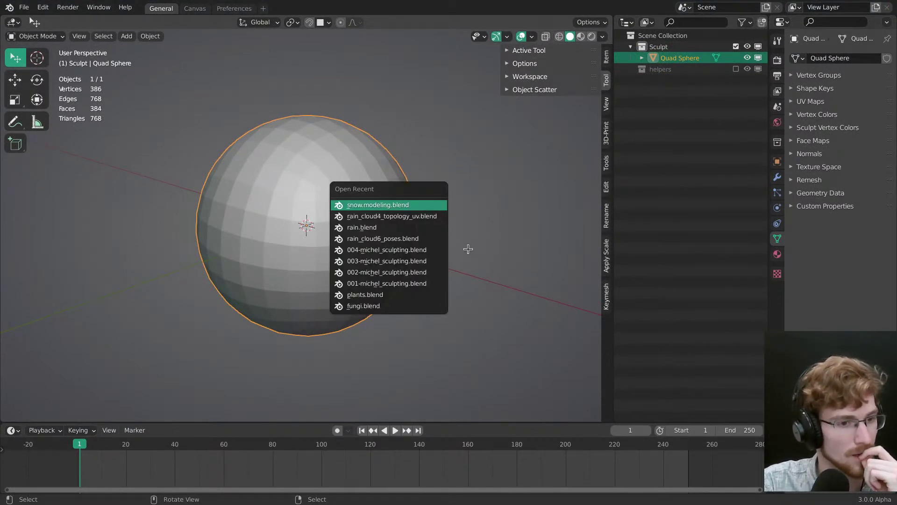
{"action": "key", "text": "Return"}
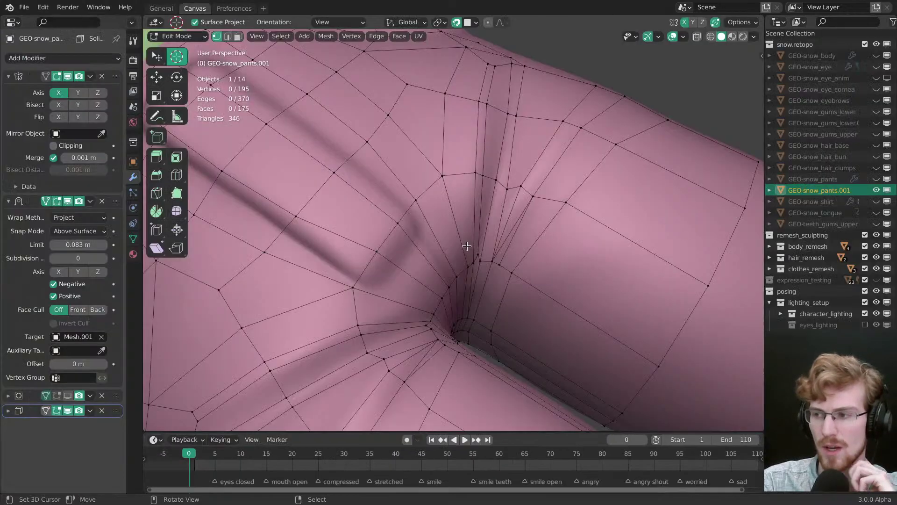
Step: Knife a third edge down the thigh crease to the row above the crotch and dissolve the two surplus edges beside it
{"action": "middle_click_drag", "start_coordinate": [483, 251], "coordinate": [506, 199]}
{"action": "key", "text": "k"}
{"action": "left_click", "coordinate": [507, 155]}
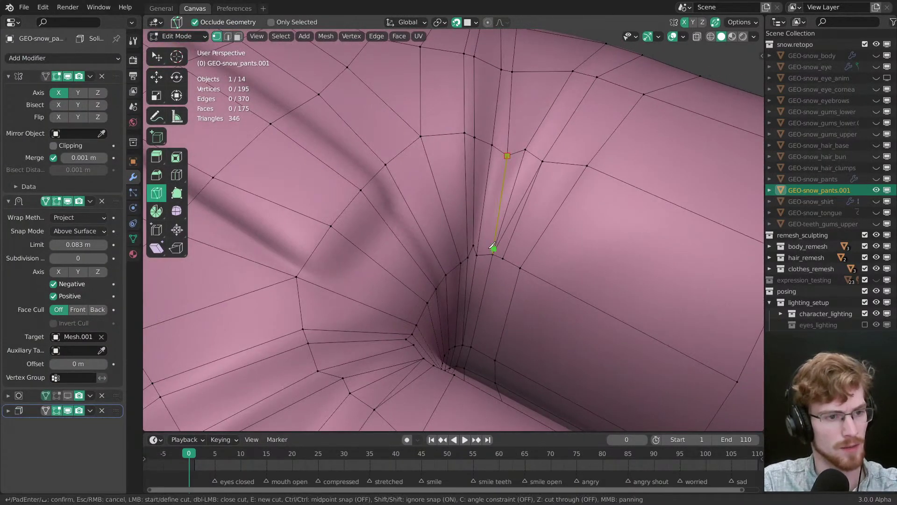
{"action": "left_click", "coordinate": [486, 255]}
{"action": "key", "text": "Return"}
{"action": "key", "text": "2"}
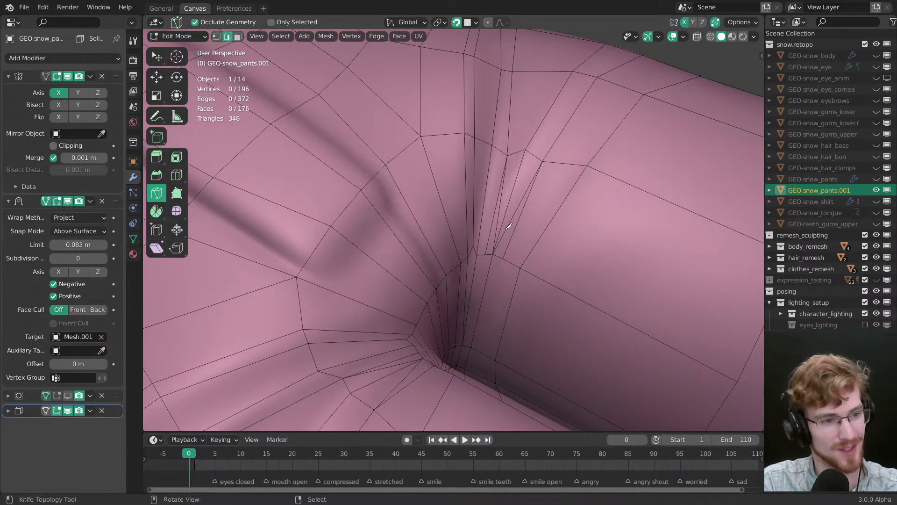
{"action": "key", "text": "ctrl+x"}
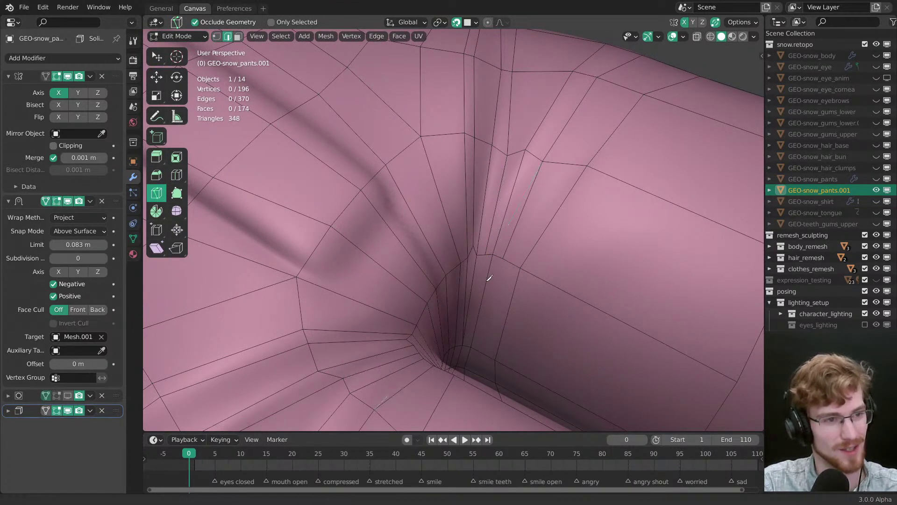
Step: Try connecting two vertices in the row above the crotch to the same vertex in the row below
{"action": "middle_click_drag", "start_coordinate": [490, 278], "coordinate": [493, 243]}
{"action": "key", "text": "1"}
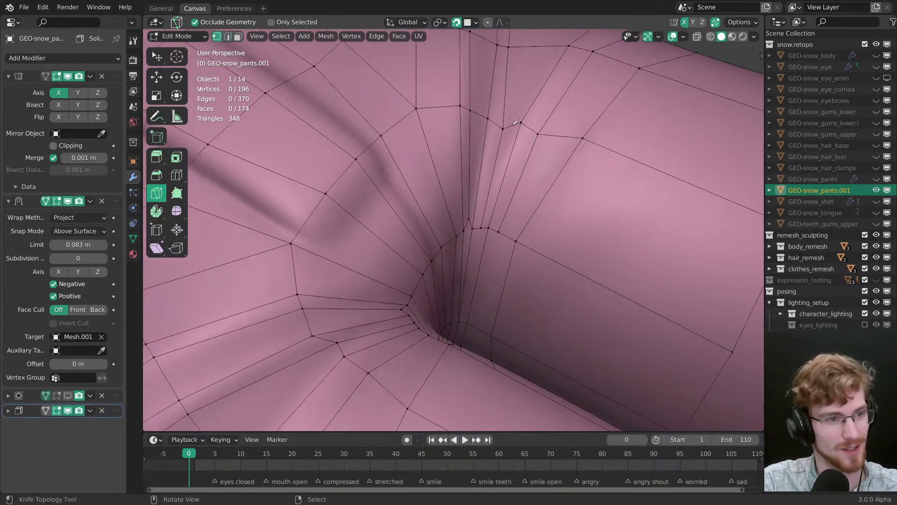
{"action": "key", "text": "w"}
{"action": "left_click", "coordinate": [494, 239]}
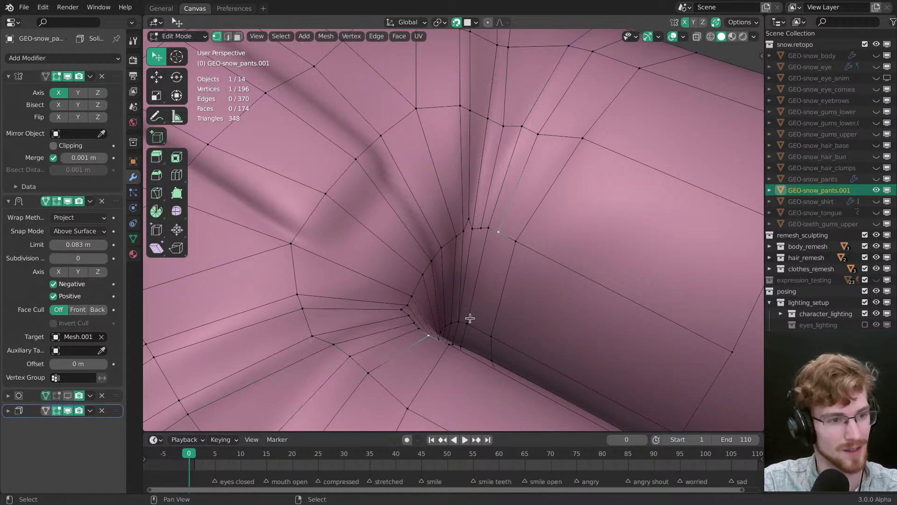
{"action": "left_click", "coordinate": [469, 321], "text": "shift"}
{"action": "left_click", "coordinate": [481, 230], "text": "shift"}
{"action": "key", "text": "j"}
{"action": "key", "text": "alt+a"}
{"action": "key", "text": "2"}
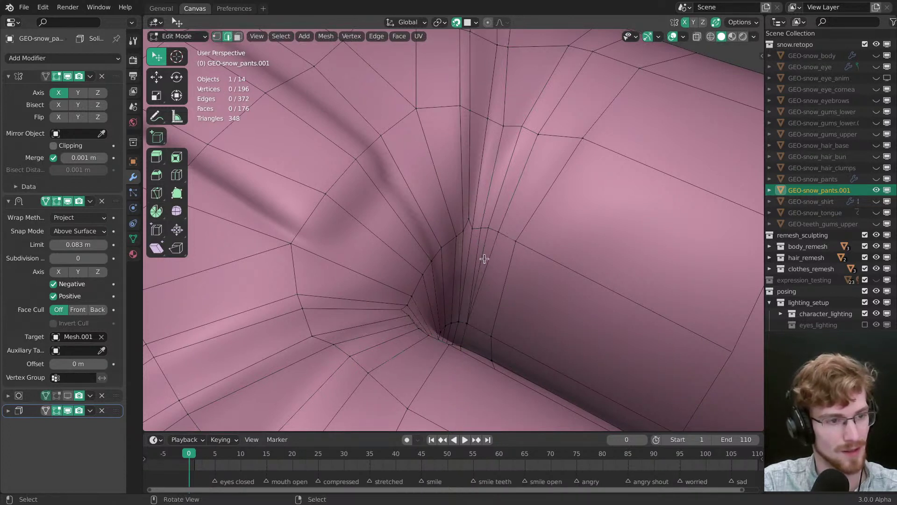
{"action": "key", "text": "ctrl+z"}
{"action": "key", "text": "ctrl+z"}
{"action": "key", "text": "ctrl+z"}
{"action": "key", "text": "ctrl+z"}
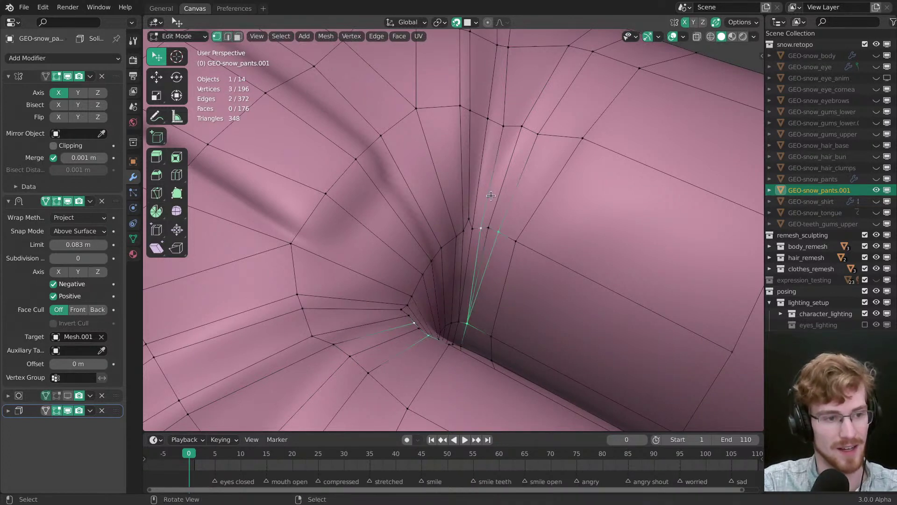
Step: Try connecting the crease vertex above the crotch directly to the inner-thigh vertex below it
{"action": "middle_click_drag", "start_coordinate": [490, 262], "coordinate": [501, 206]}
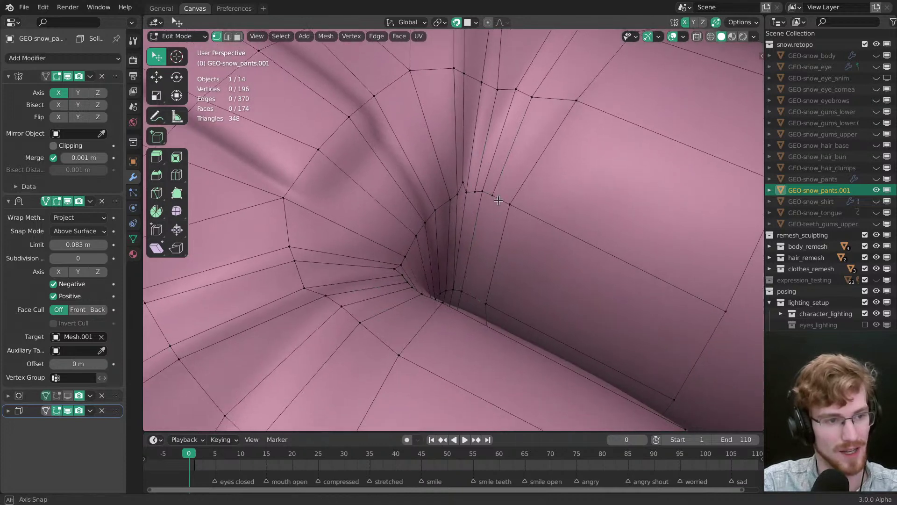
{"action": "key", "text": "alt+a"}
{"action": "key", "text": "ctrl+z"}
{"action": "middle_click_drag", "start_coordinate": [496, 258], "coordinate": [486, 302]}
{"action": "left_click", "coordinate": [485, 305], "text": "shift"}
{"action": "key", "text": "j"}
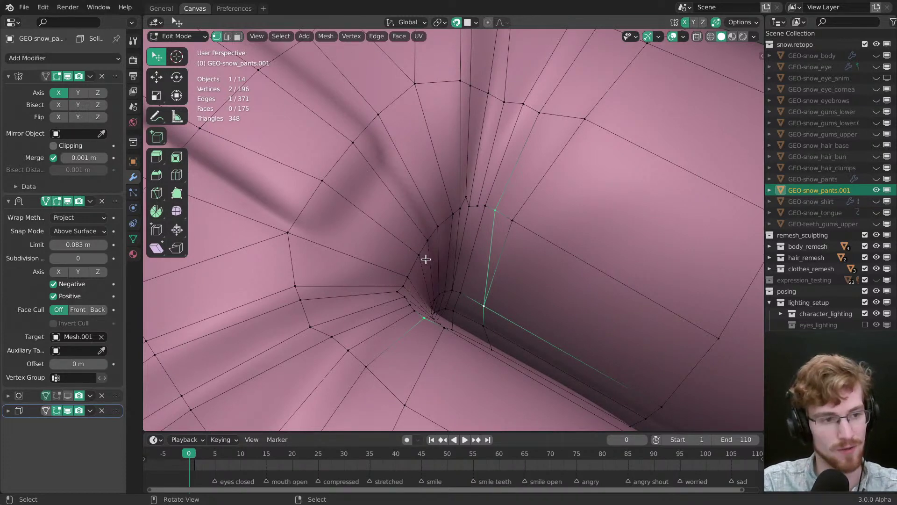
{"action": "middle_click_drag", "start_coordinate": [425, 256], "coordinate": [481, 218]}
{"action": "key", "text": "ctrl+z"}
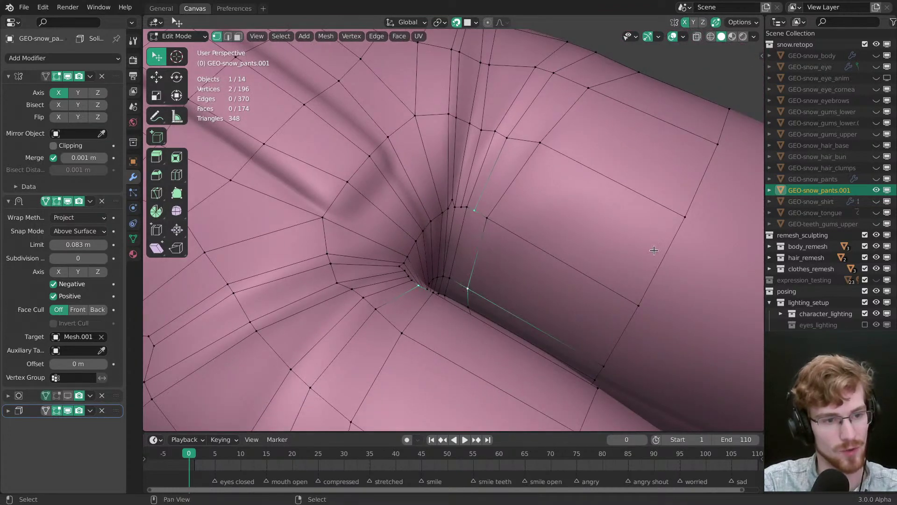
Step: Connect the selected crease and inner-thigh vertices in a path to one on the next thigh loop and one on the upper thigh
{"action": "left_click", "coordinate": [685, 216], "text": "shift"}
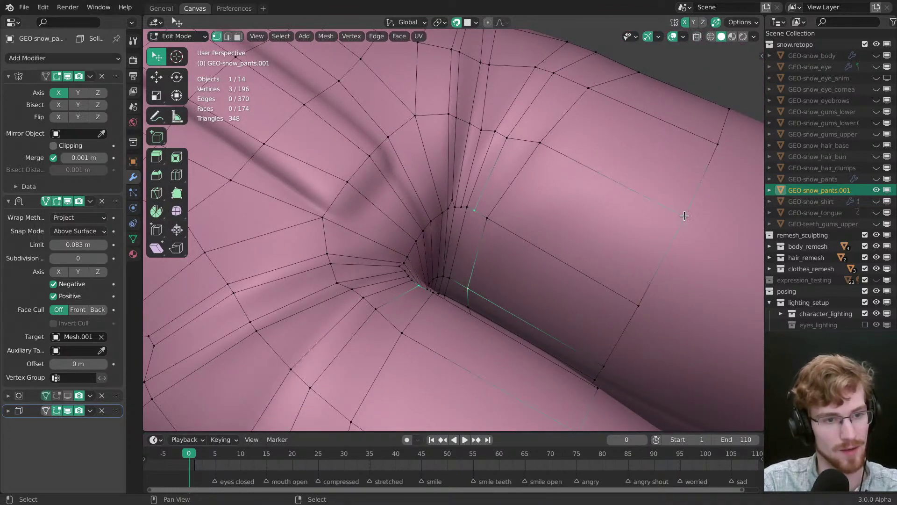
{"action": "left_click", "coordinate": [589, 87], "text": "shift"}
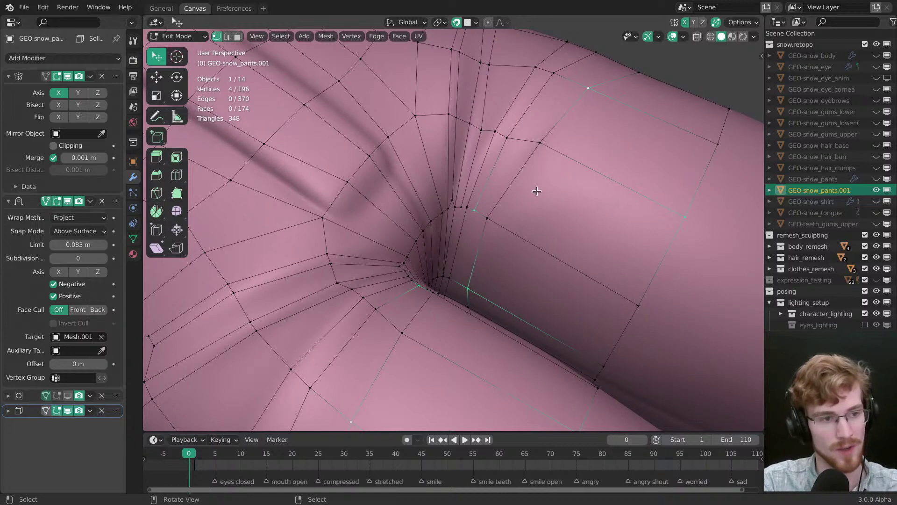
{"action": "middle_click_drag", "start_coordinate": [537, 190], "coordinate": [569, 238]}
{"action": "key", "text": "j"}
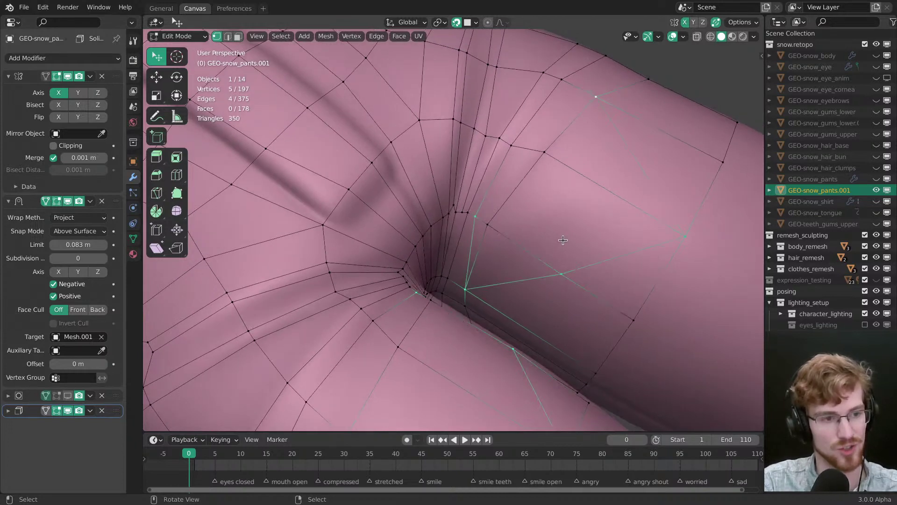
Step: Undo the connected path running from the crotch across the inner and upper thigh
{"action": "middle_click_drag", "start_coordinate": [453, 209], "coordinate": [456, 215]}
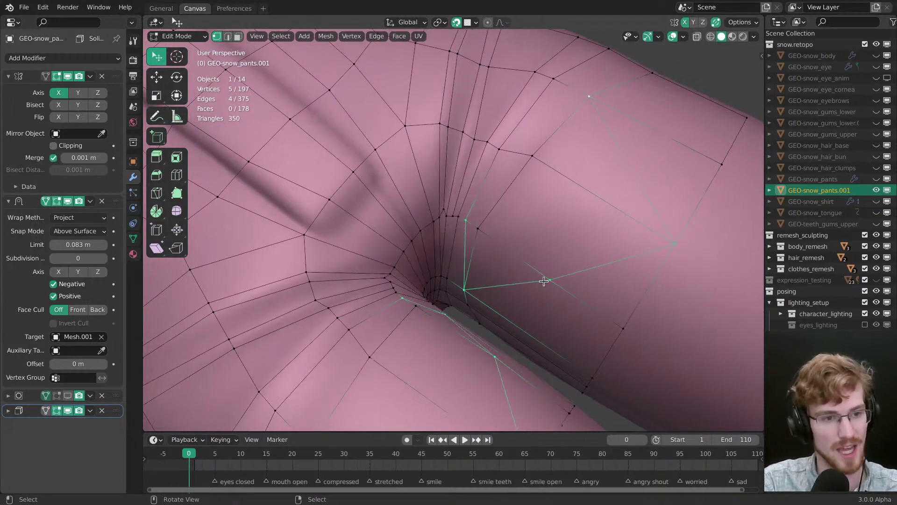
{"action": "middle_click_drag", "start_coordinate": [601, 96], "coordinate": [503, 203]}
{"action": "key", "text": "ctrl+z"}
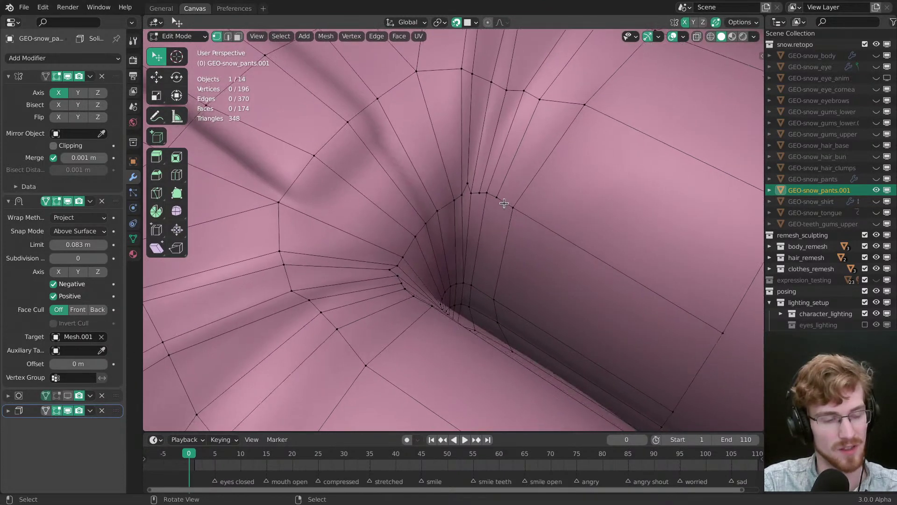
Step: Connect two neighbouring vertices in the row above the crotch to the same vertex in the row below
{"action": "left_click", "coordinate": [497, 199]}
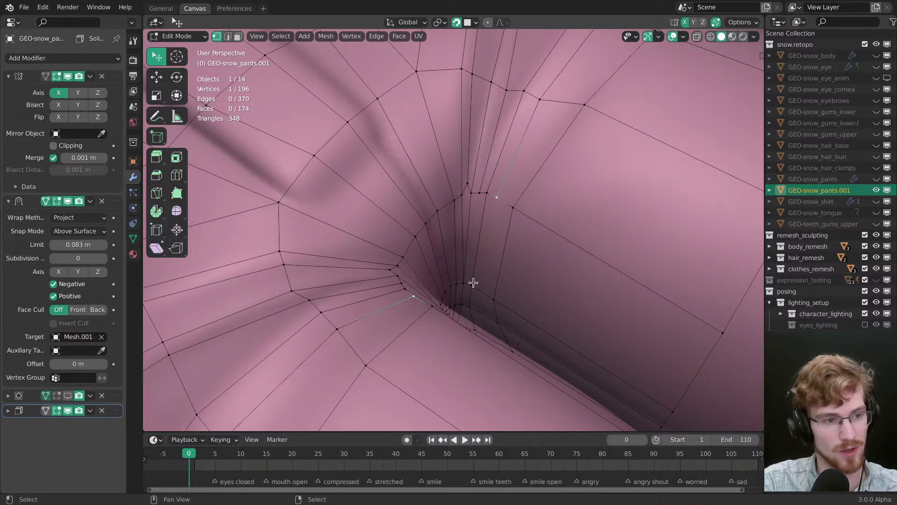
{"action": "left_click", "coordinate": [472, 282], "text": "shift"}
{"action": "left_click", "coordinate": [476, 194], "text": "shift"}
{"action": "middle_click_drag", "start_coordinate": [475, 195], "coordinate": [503, 248]}
{"action": "key", "text": "j"}
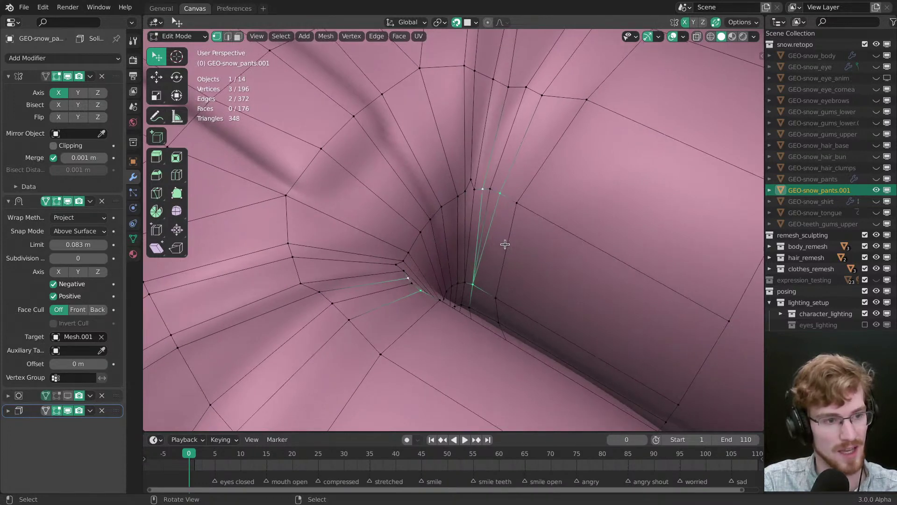
Step: Dissolve the surplus edge in the row above the crotch and reposition that row's vertices for more even spacing
{"action": "key", "text": "ctrl+z"}
{"action": "key", "text": "ctrl+z"}
{"action": "key", "text": "ctrl+z"}
{"action": "key", "text": "ctrl+z"}
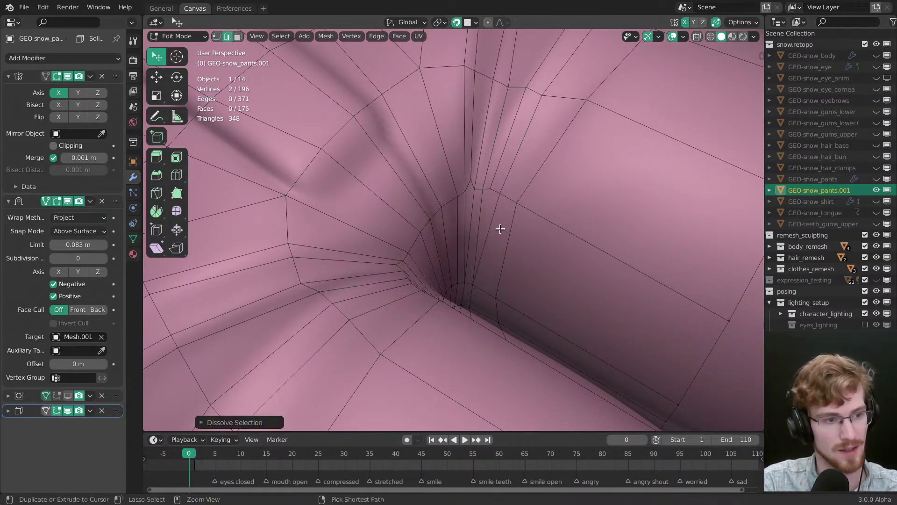
{"action": "key", "text": "ctrl+z"}
{"action": "key", "text": "ctrl+z"}
{"action": "key", "text": "ctrl+z"}
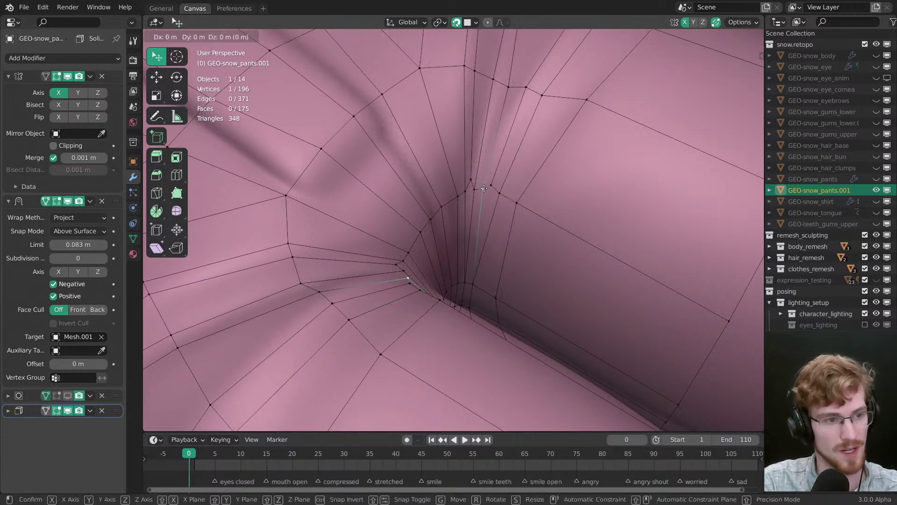
{"action": "key", "text": "ctrl+z"}
{"action": "key", "text": "ctrl+z"}
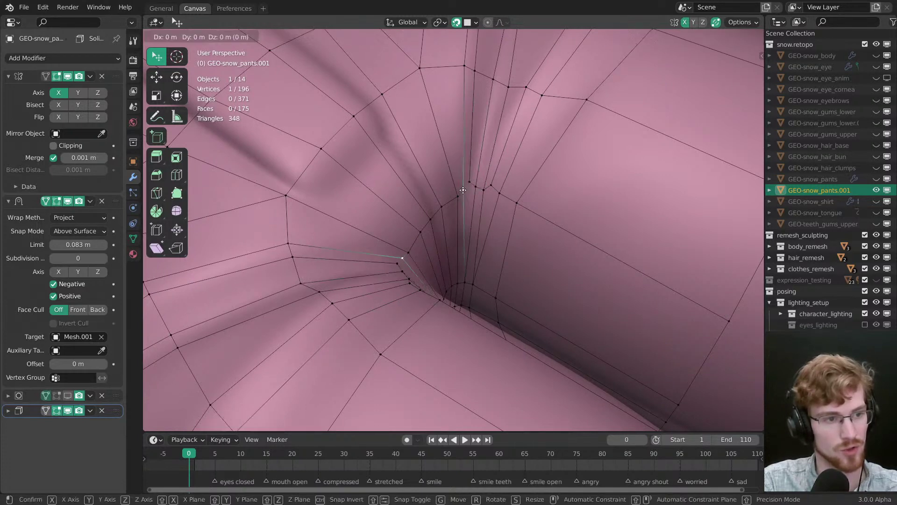
{"action": "middle_click_drag", "start_coordinate": [463, 234], "coordinate": [458, 232]}
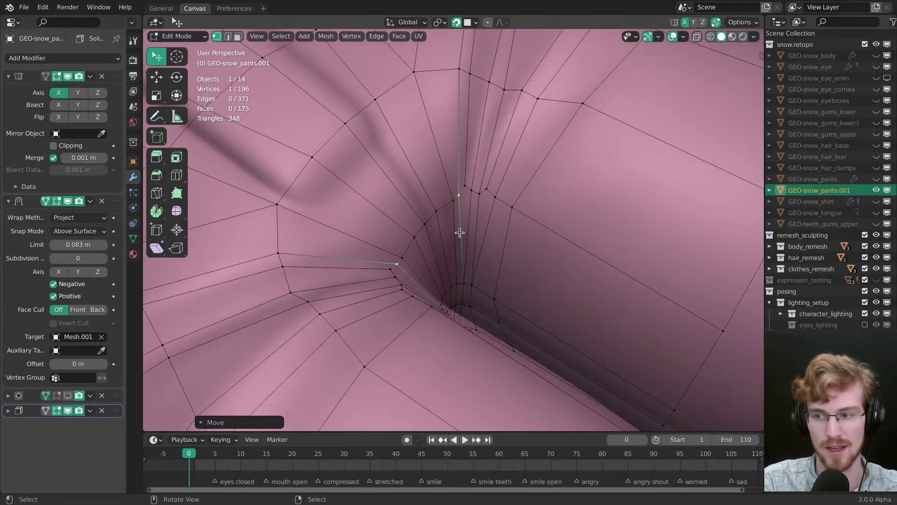
Step: Save the file and delete the stray vertex extruded from the row above the crotch
{"action": "right_click", "coordinate": [454, 213], "text": "ctrl"}
{"action": "key", "text": "ctrl+s"}
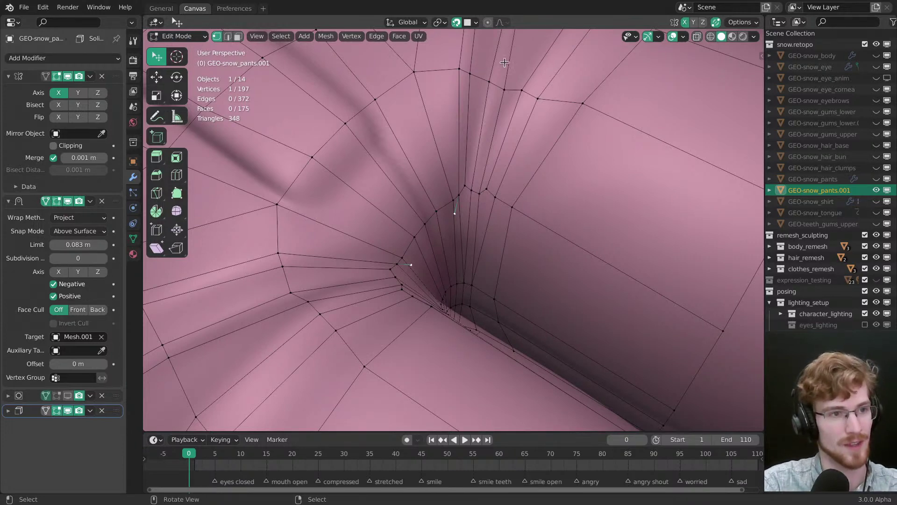
{"action": "middle_click_drag", "start_coordinate": [520, 144], "coordinate": [426, 226]}
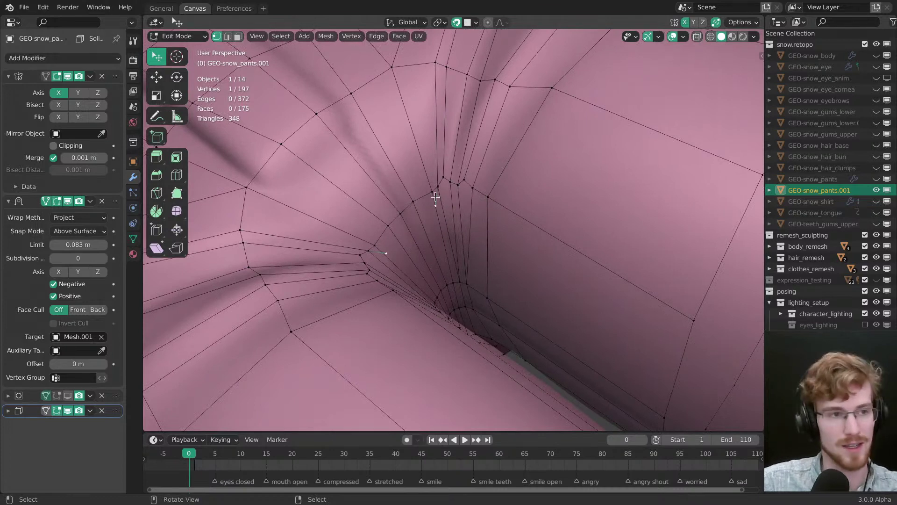
{"action": "middle_click_drag", "start_coordinate": [464, 203], "coordinate": [430, 198]}
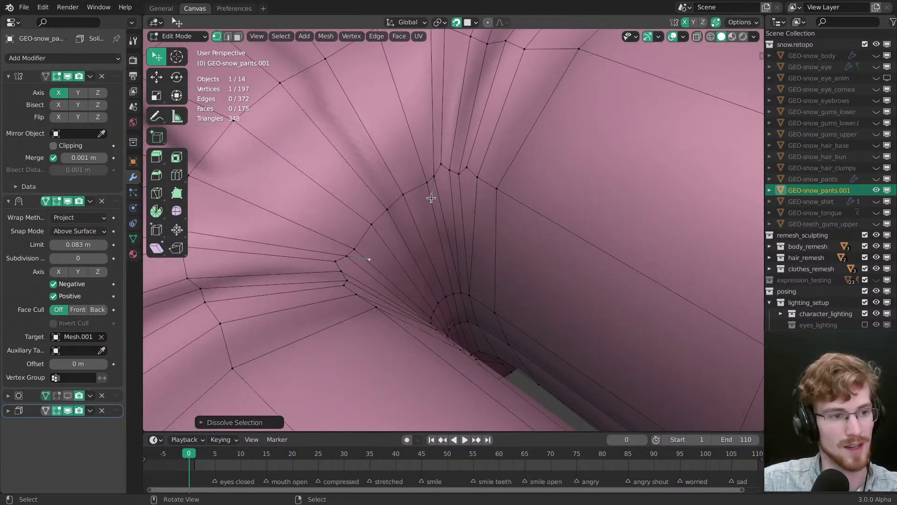
{"action": "middle_click_drag", "start_coordinate": [446, 278], "coordinate": [444, 261]}
{"action": "key", "text": "g"}
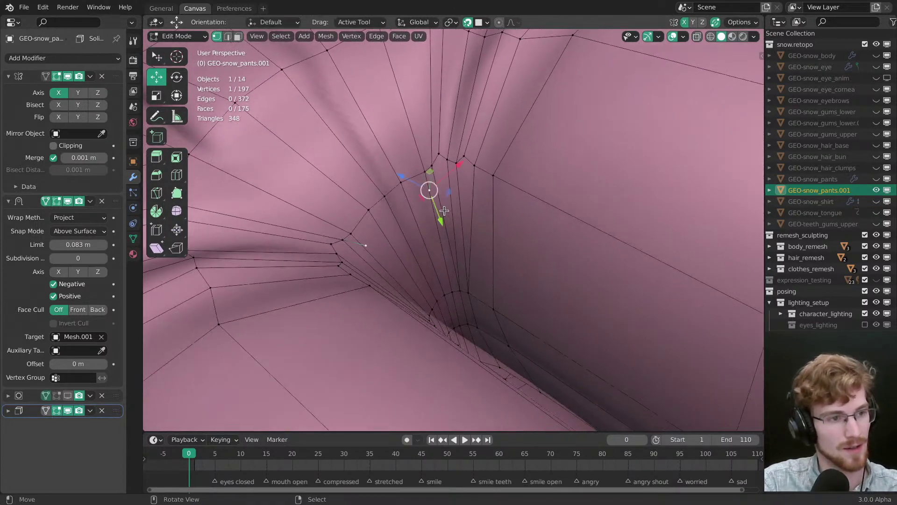
{"action": "left_click_drag", "start_coordinate": [446, 213], "coordinate": [455, 213]}
{"action": "middle_click_drag", "start_coordinate": [452, 206], "coordinate": [462, 238], "text": "shift"}
{"action": "key", "text": "x"}
{"action": "left_click", "coordinate": [463, 231]}
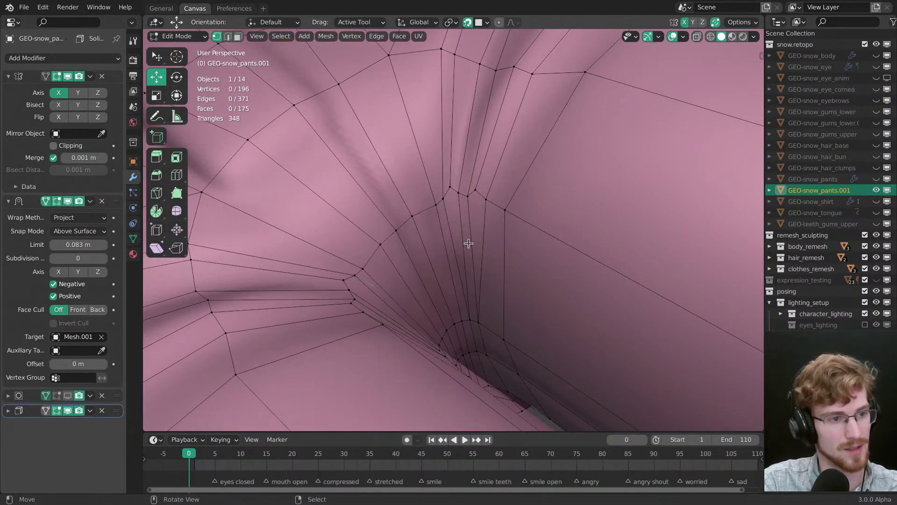
Step: Nudge the vertex in the row above the crotch slightly toward the fly and clear the selection
{"action": "scroll", "coordinate": [451, 221], "scroll_direction": "down", "scroll_amount": 3}
{"action": "key", "text": "w"}
{"action": "left_click_drag", "start_coordinate": [443, 213], "coordinate": [439, 213]}
{"action": "middle_click_drag", "start_coordinate": [441, 238], "coordinate": [446, 248]}
{"action": "key", "text": "alt+a"}
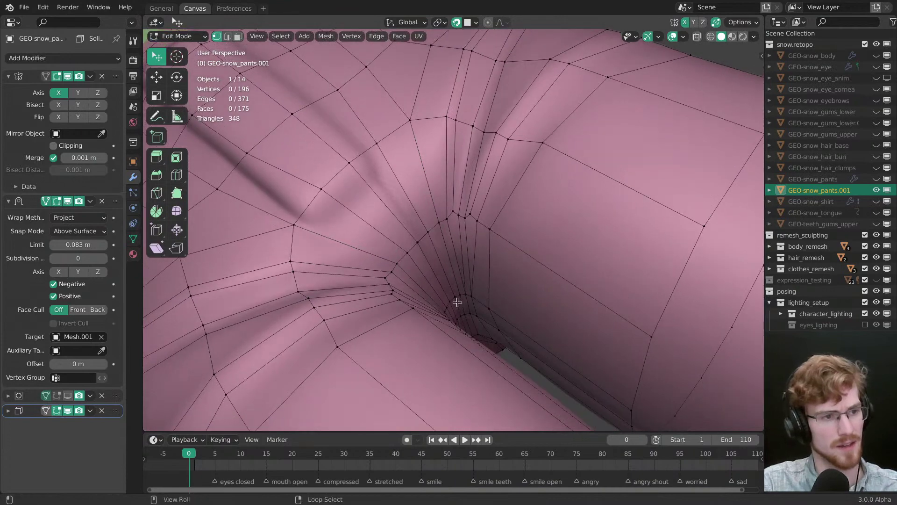
Step: Reposition the vertex at the top of the inner thigh beside the crotch crease
{"action": "middle_click_drag", "start_coordinate": [456, 303], "coordinate": [467, 285]}
{"action": "scroll", "coordinate": [470, 293], "scroll_direction": "down", "scroll_amount": 3}
{"action": "scroll", "coordinate": [470, 287], "scroll_direction": "up", "scroll_amount": 3}
{"action": "scroll", "coordinate": [470, 287], "scroll_direction": "down", "scroll_amount": 3}
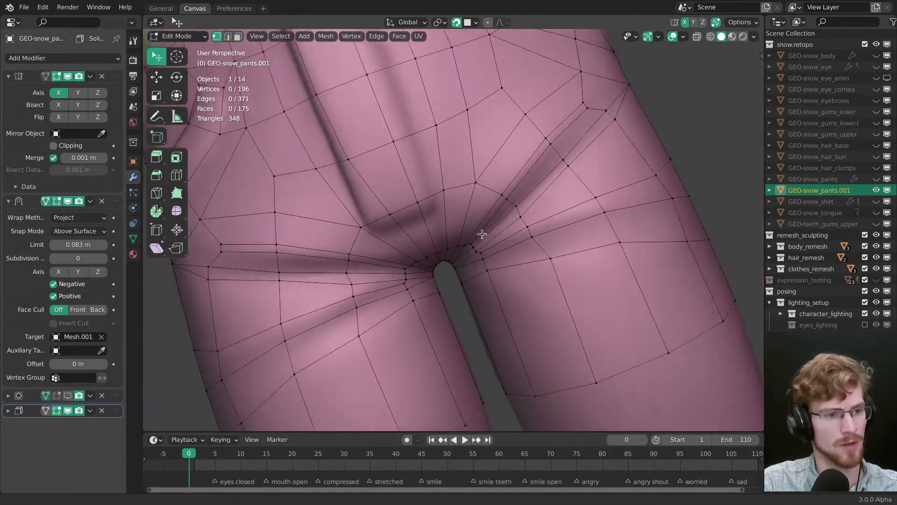
{"action": "middle_click_drag", "start_coordinate": [480, 237], "coordinate": [463, 226]}
{"action": "scroll", "coordinate": [514, 210], "scroll_direction": "up", "scroll_amount": 4}
{"action": "left_click_drag", "start_coordinate": [462, 229], "coordinate": [453, 237]}
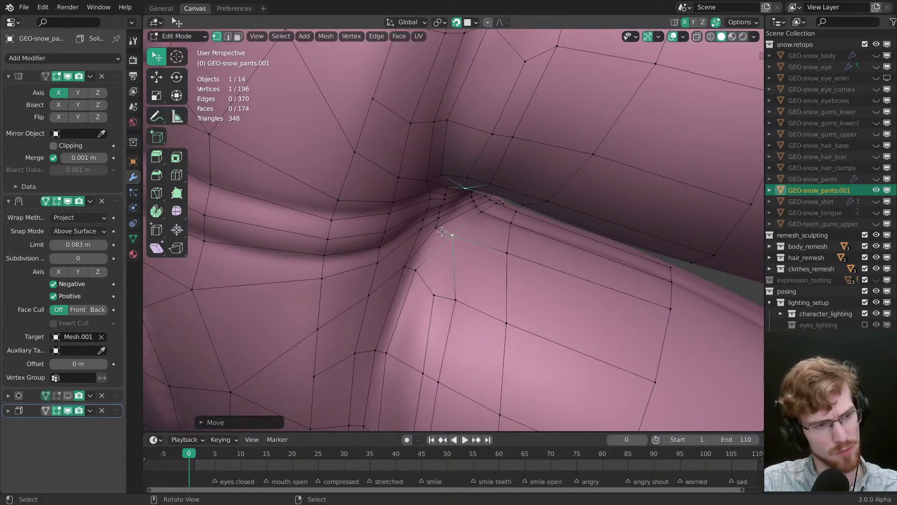
{"action": "left_click_drag", "start_coordinate": [451, 236], "coordinate": [450, 238]}
{"action": "middle_click_drag", "start_coordinate": [449, 239], "coordinate": [450, 268]}
Step: Move the vertex beside the fly on the front of the hip to even out the surrounding faces
{"action": "key", "text": "alt+a"}
{"action": "left_click", "coordinate": [369, 180]}
{"action": "key", "text": "g"}
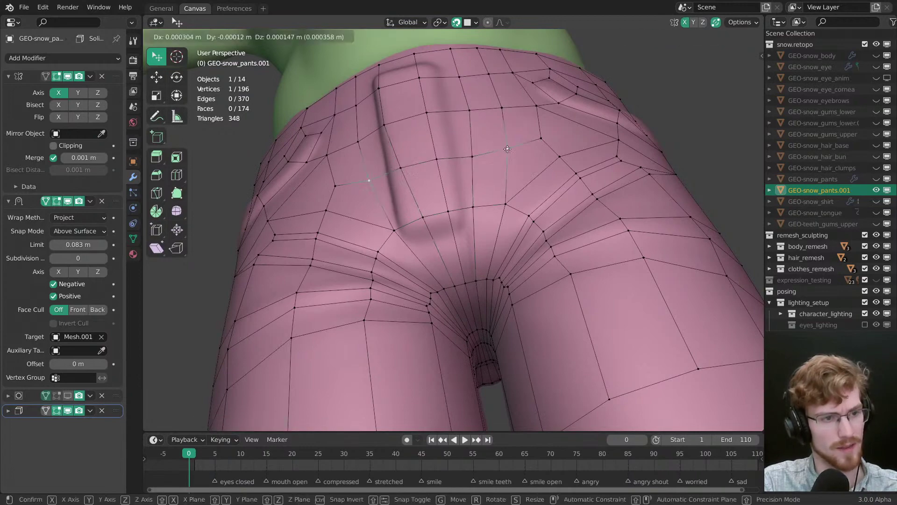
{"action": "left_click", "coordinate": [507, 149]}
{"action": "middle_click_drag", "start_coordinate": [508, 149], "coordinate": [437, 291]}
{"action": "scroll", "coordinate": [460, 253], "scroll_direction": "down", "scroll_amount": 4}
{"action": "key", "text": "alt+a"}
Step: Adjust the upper front thigh crease vertex and knife a new edge from the crease up to the vertex below the pocket
{"action": "scroll", "coordinate": [469, 306], "scroll_direction": "up", "scroll_amount": 1}
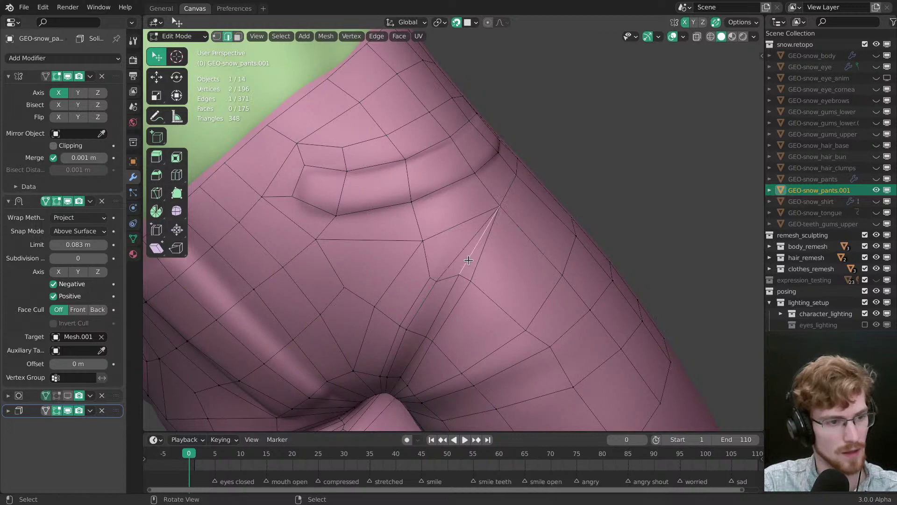
{"action": "mouse_move", "coordinate": [437, 281]}
{"action": "left_mouse_down"}
{"action": "mouse_move", "coordinate": [447, 276]}
{"action": "mouse_move", "coordinate": [432, 280]}
{"action": "left_mouse_up"}
{"action": "middle_click_drag", "start_coordinate": [432, 280], "coordinate": [464, 278]}
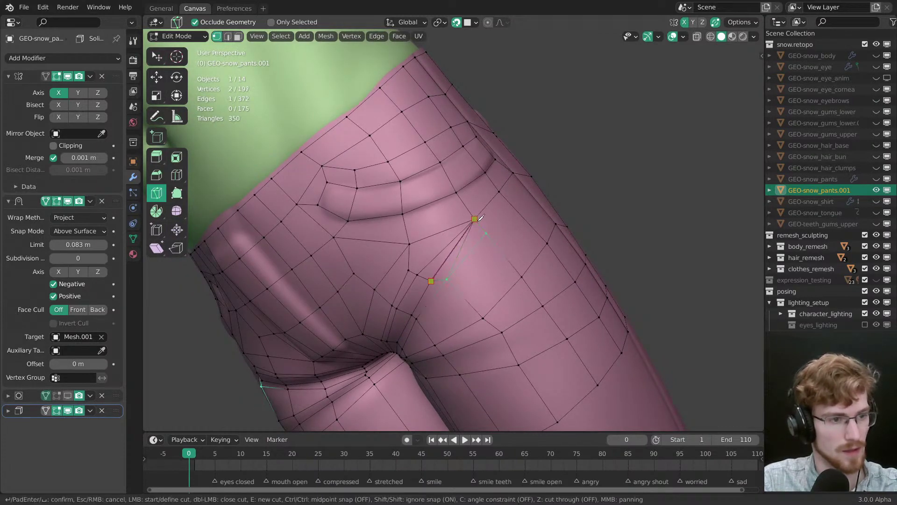
{"action": "key", "text": "Return"}
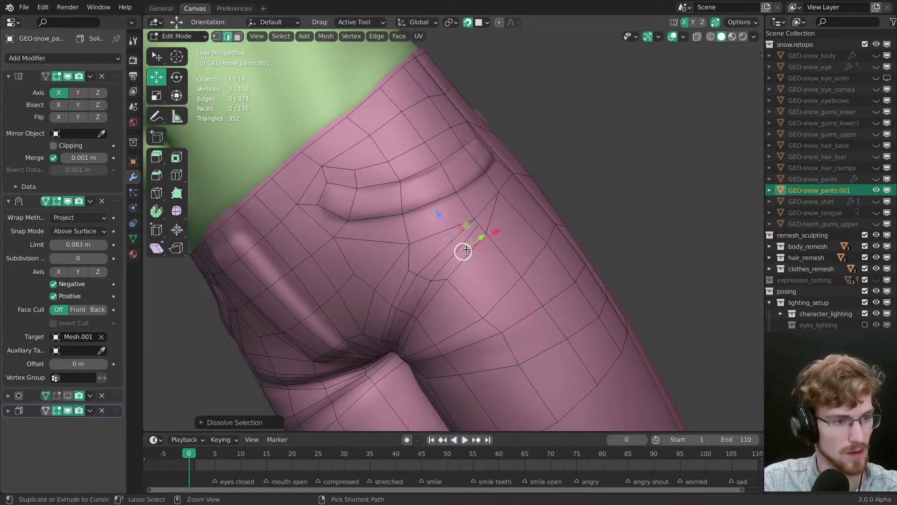
Step: Reposition the vertices below the front pocket around the new thigh crease edge
{"action": "key", "text": "1"}
{"action": "key", "text": "w"}
{"action": "left_click_drag", "start_coordinate": [479, 229], "coordinate": [472, 225]}
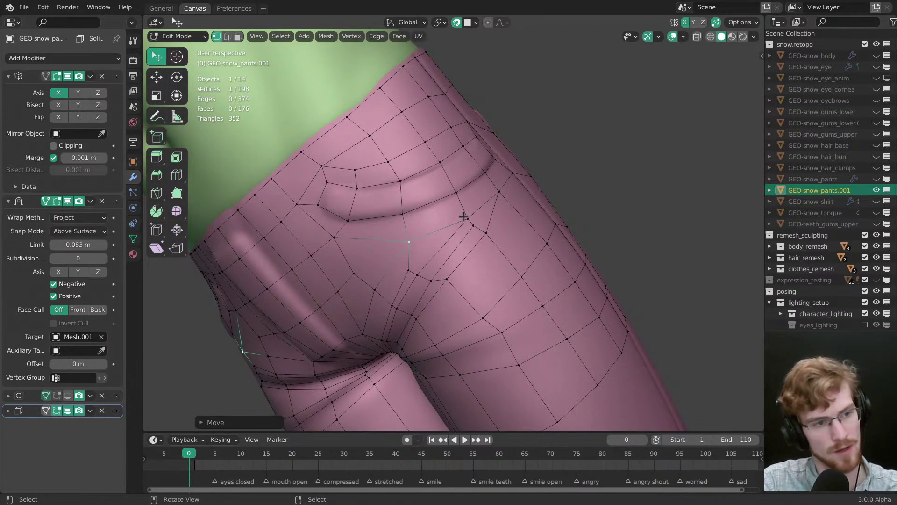
{"action": "middle_click_drag", "start_coordinate": [463, 217], "coordinate": [416, 337]}
{"action": "middle_click_drag", "start_coordinate": [427, 295], "coordinate": [428, 264]}
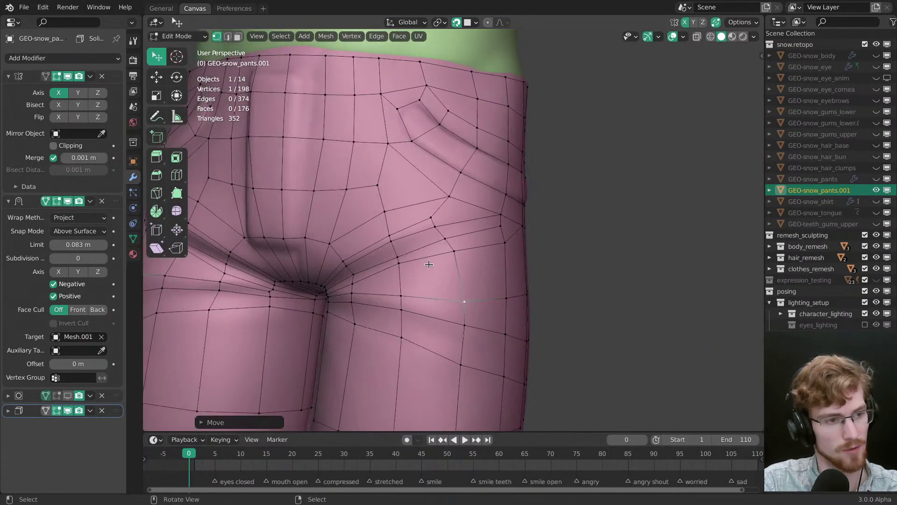
Step: Nudge the front thigh vertex just below the crotch crease to smooth the leg loop
{"action": "middle_click_drag", "start_coordinate": [439, 222], "coordinate": [472, 238]}
{"action": "key", "text": "alt+a"}
{"action": "key", "text": "alt+a"}
{"action": "scroll", "coordinate": [472, 237], "scroll_direction": "up", "scroll_amount": 4}
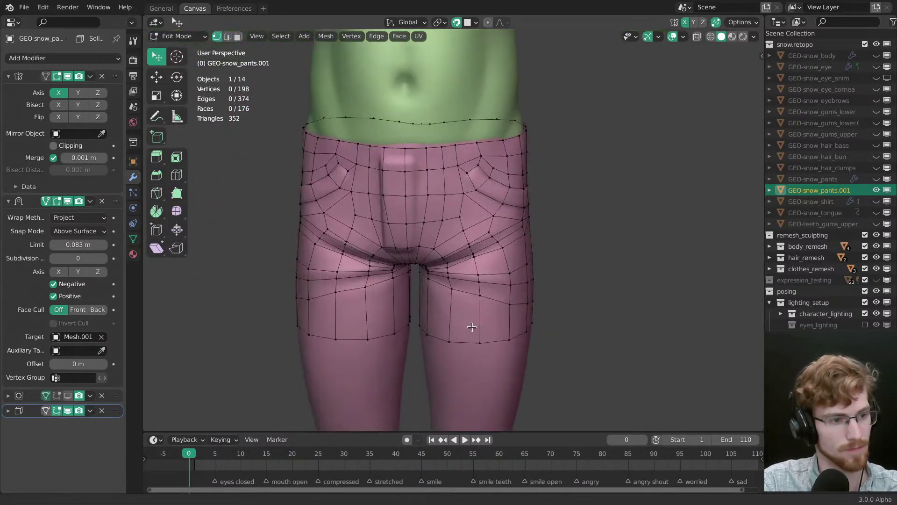
{"action": "left_click_drag", "start_coordinate": [484, 262], "coordinate": [486, 265]}
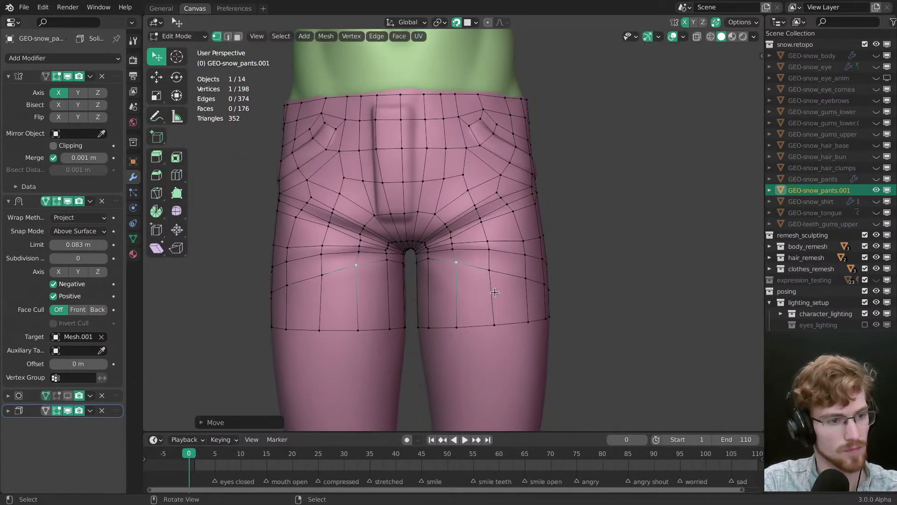
Step: Add a single loop cut around the upper thigh between the crotch and the leg's open edge
{"action": "middle_click_drag", "start_coordinate": [494, 292], "coordinate": [430, 286]}
{"action": "key", "text": "alt+a"}
{"action": "key", "text": "shift+space"}
{"action": "key", "text": "c"}
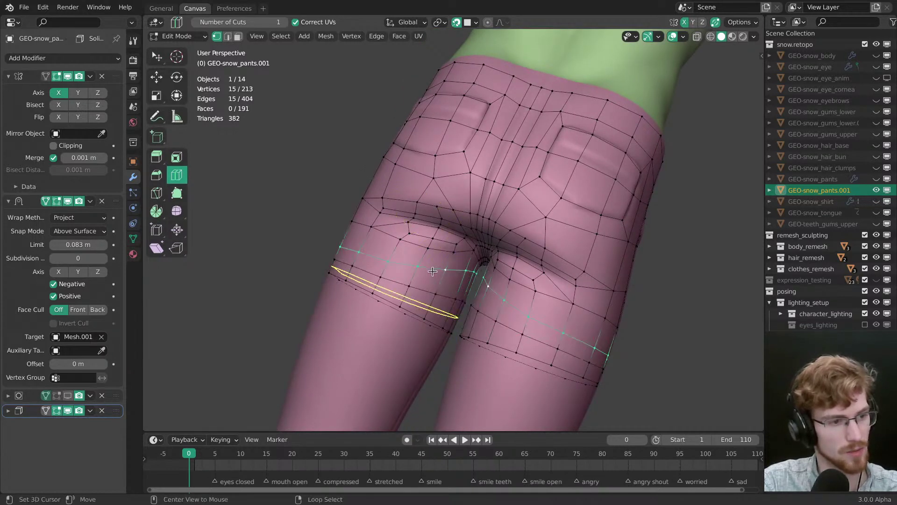
Step: Reposition a vertex on the outer thigh next to the new loop cut to even out its spacing
{"action": "key", "text": "shift+space"}
{"action": "key", "text": "g"}
{"action": "middle_click_drag", "start_coordinate": [432, 271], "coordinate": [527, 230]}
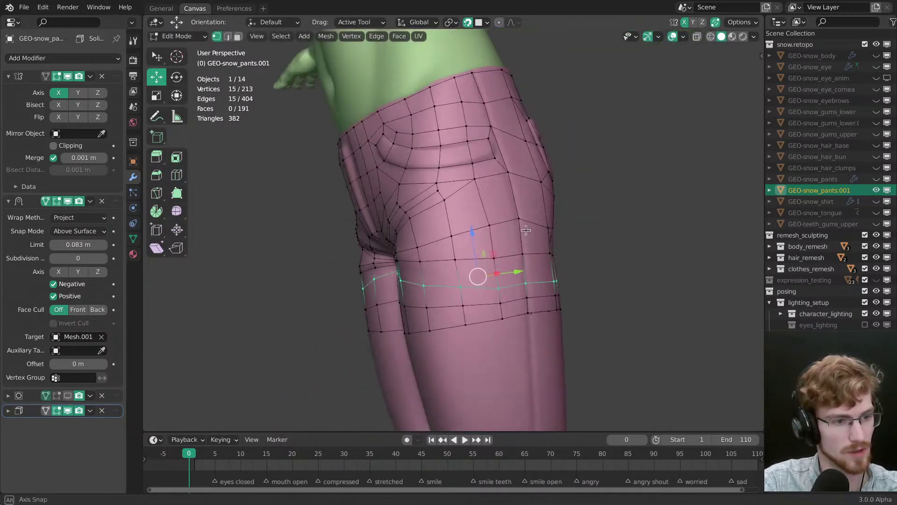
{"action": "key", "text": "w"}
{"action": "left_click_drag", "start_coordinate": [521, 282], "coordinate": [525, 297]}
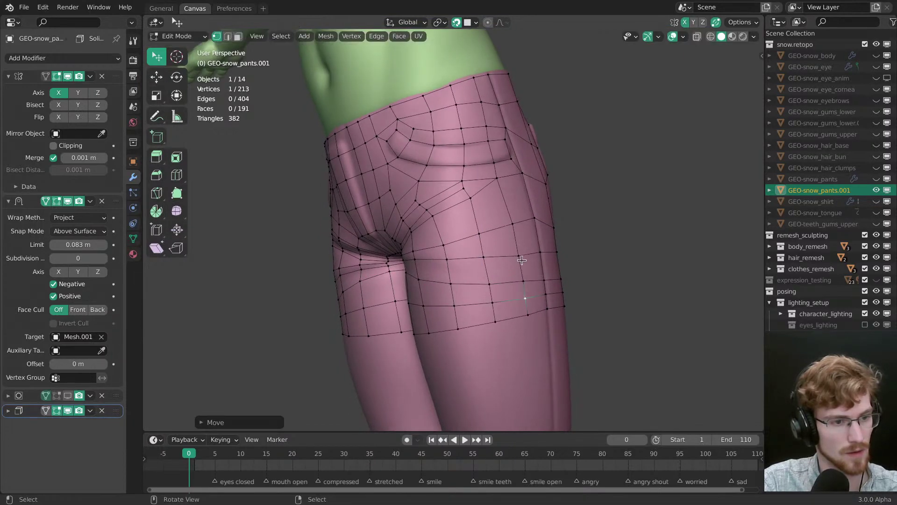
Step: Nudge the vertex at the top of the inner thigh into a smoother position and clear the selection
{"action": "middle_click_drag", "start_coordinate": [495, 281], "coordinate": [405, 282]}
{"action": "left_click_drag", "start_coordinate": [396, 264], "coordinate": [399, 258]}
{"action": "middle_click_drag", "start_coordinate": [399, 258], "coordinate": [425, 220]}
{"action": "left_click", "coordinate": [445, 238], "text": "alt"}
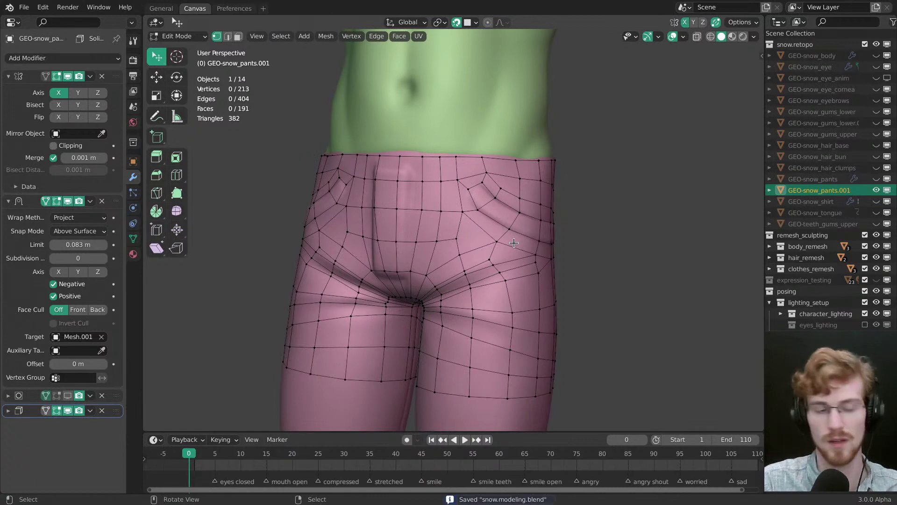
Step: Inset the five front pocket trim faces twice, with Outset on for the first, to add supporting edge loops
{"action": "middle_click_drag", "start_coordinate": [514, 243], "coordinate": [536, 266]}
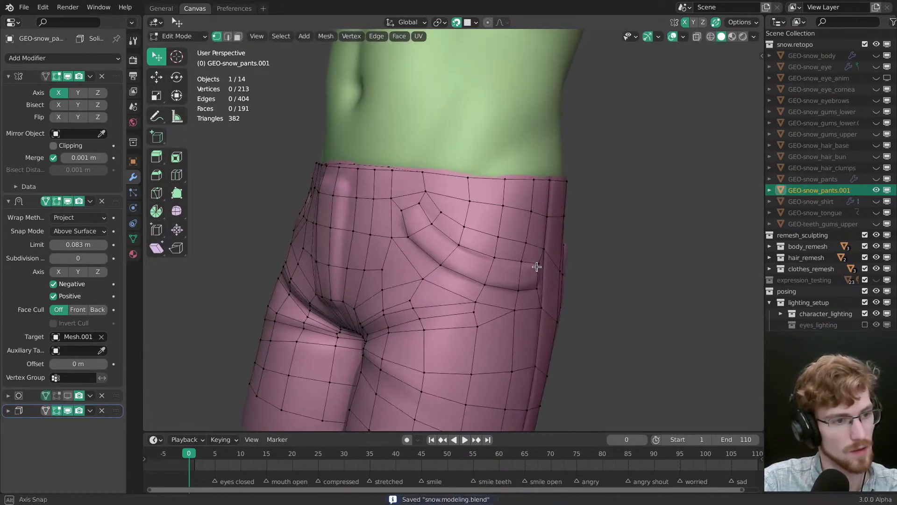
{"action": "middle_click_drag", "start_coordinate": [439, 221], "coordinate": [487, 249]}
{"action": "key", "text": "i"}
{"action": "left_click_drag", "start_coordinate": [515, 265], "coordinate": [511, 267]}
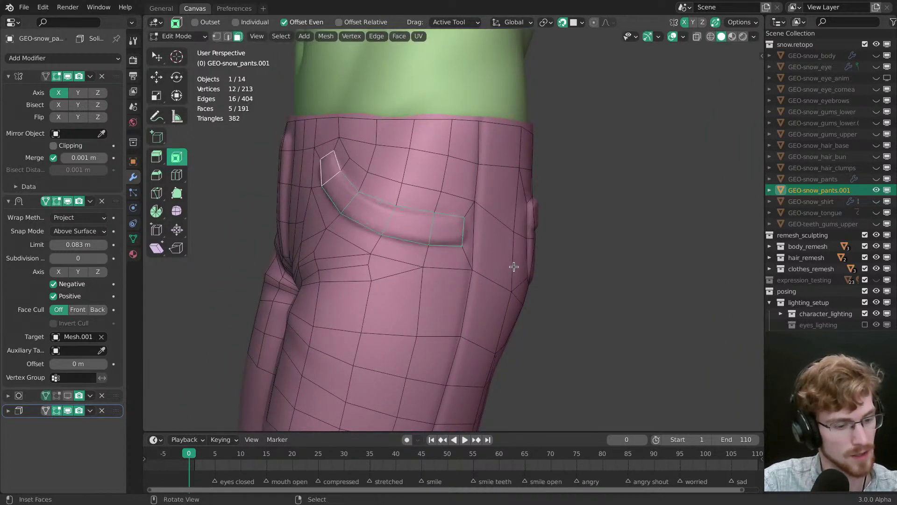
{"action": "key", "text": "i"}
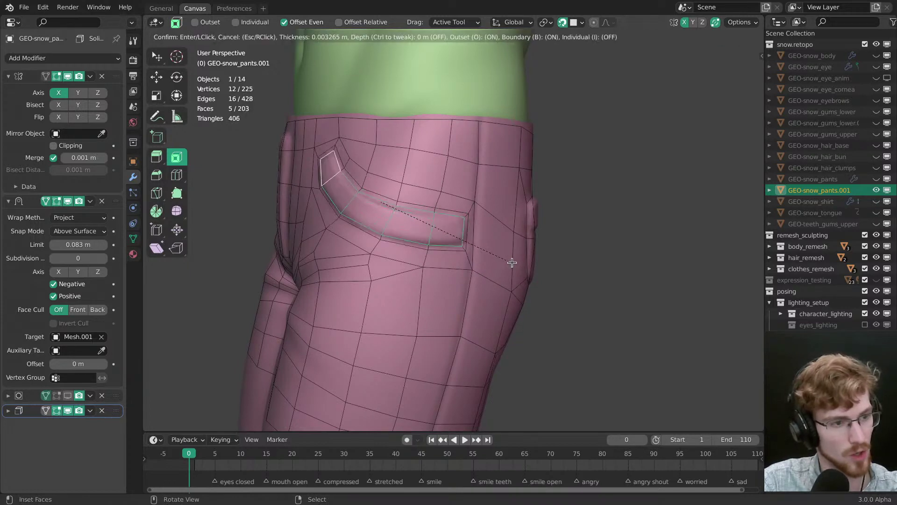
{"action": "left_click", "coordinate": [518, 262]}
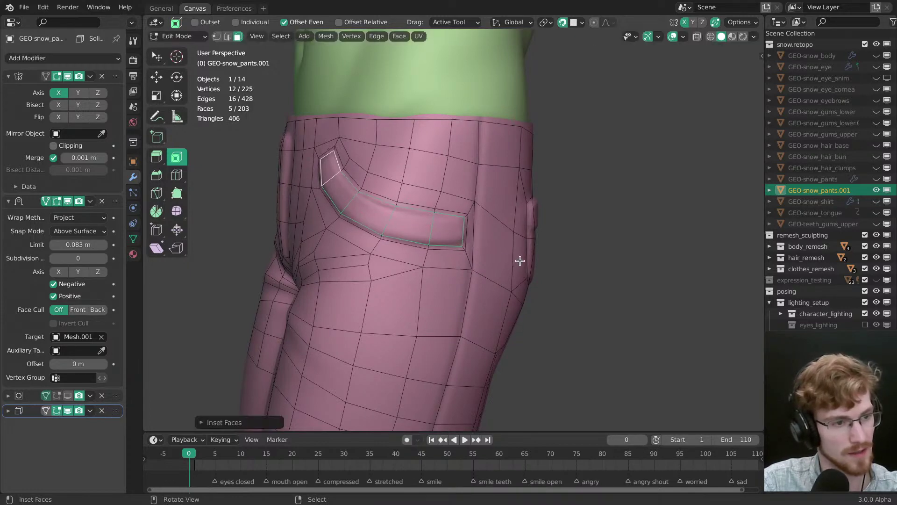
{"action": "key", "text": "i"}
{"action": "left_click", "coordinate": [512, 262]}
{"action": "key", "text": "alt+a"}
{"action": "middle_click_drag", "start_coordinate": [446, 243], "coordinate": [526, 254]}
Step: Nudge the vertex on the lower inner corner of the front pocket's new edge loop
{"action": "key", "text": "w"}
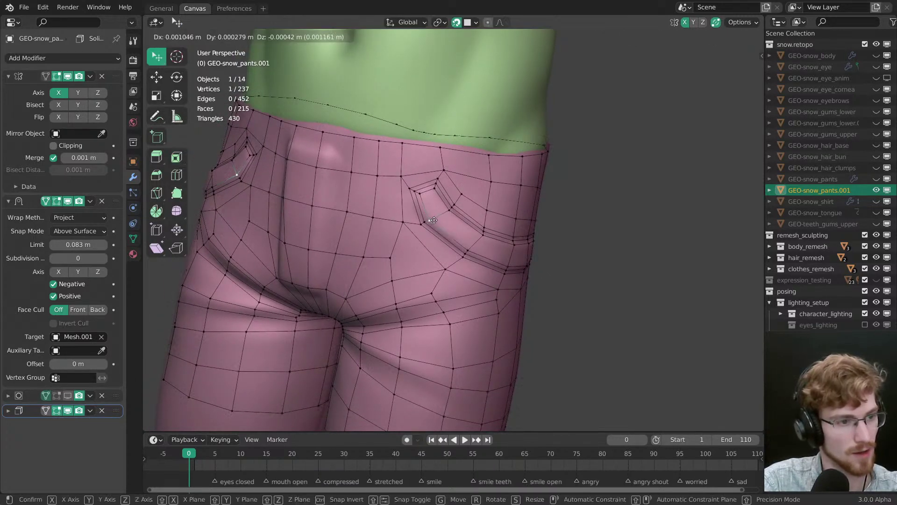
{"action": "left_click", "coordinate": [426, 222]}
{"action": "key", "text": "g"}
{"action": "right_click", "coordinate": [427, 223]}
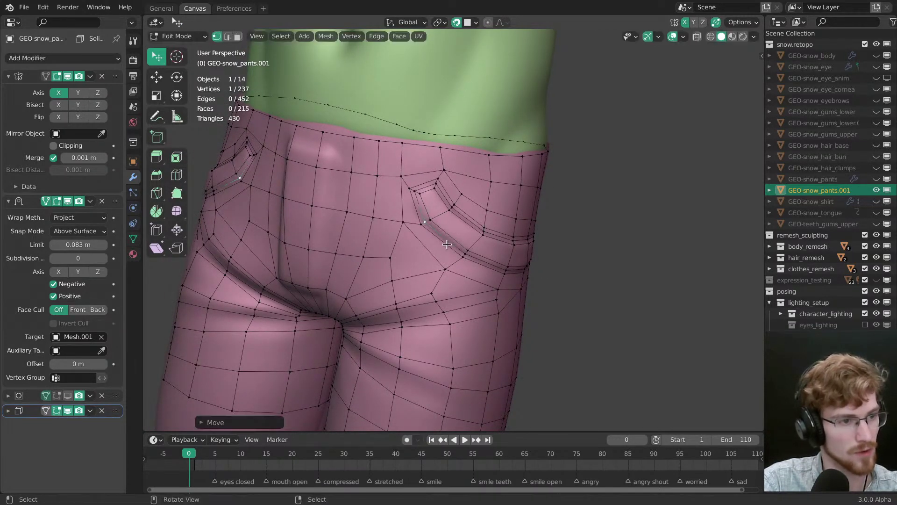
{"action": "middle_click_drag", "start_coordinate": [426, 223], "coordinate": [434, 198]}
Step: Adjust the vertices around the front pocket's inner end and move the neighbouring vertex toward the fly
{"action": "left_click", "coordinate": [433, 195], "text": "ctrl"}
{"action": "key", "text": "shift+space"}
{"action": "key", "text": "g"}
{"action": "left_click_drag", "start_coordinate": [447, 233], "coordinate": [444, 237]}
{"action": "key", "text": "w"}
{"action": "left_click_drag", "start_coordinate": [414, 174], "coordinate": [407, 182]}
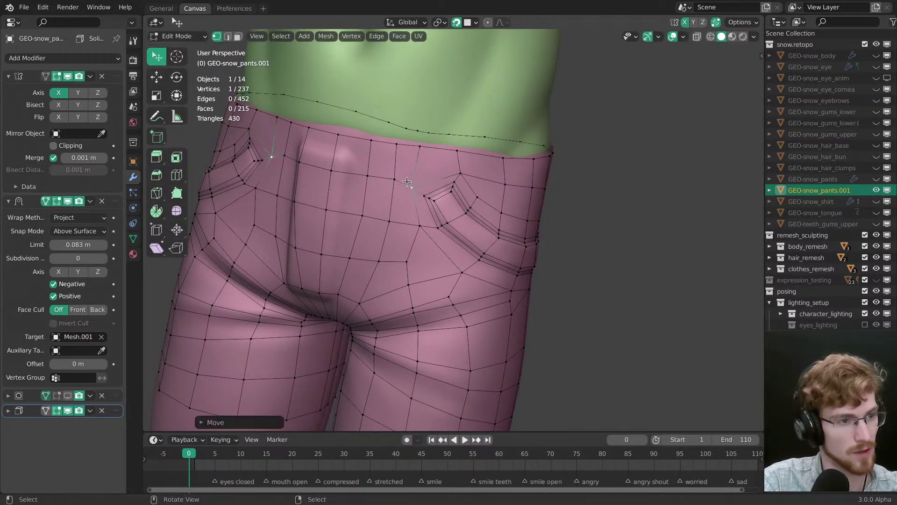
Step: Nudge the vertex between the fly and the front pocket's inner end into a smoother position
{"action": "key", "text": "g"}
{"action": "left_click", "coordinate": [449, 179]}
{"action": "left_click", "coordinate": [553, 255]}
Step: Inset the six back pocket faces twice, with Outset on for the first, to add supporting edge loops
{"action": "middle_click_drag", "start_coordinate": [449, 179], "coordinate": [395, 251]}
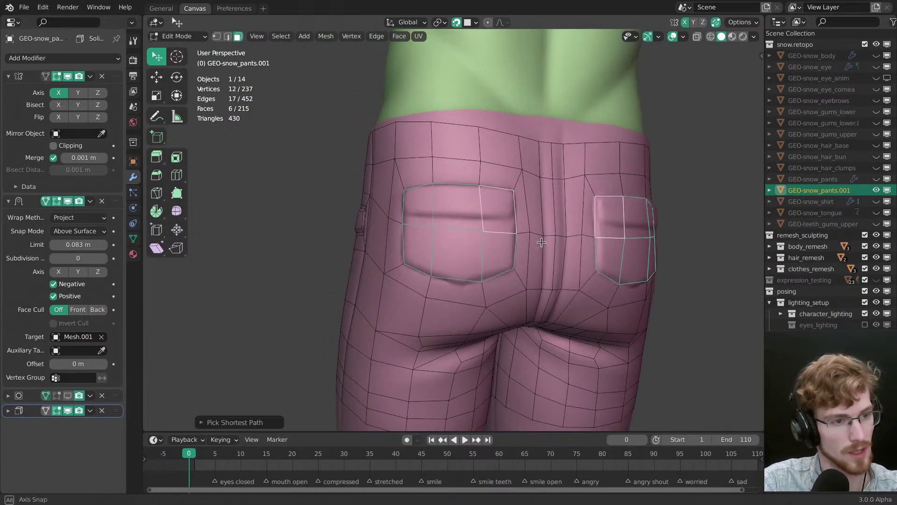
{"action": "middle_click_drag", "start_coordinate": [541, 242], "coordinate": [540, 299]}
{"action": "scroll", "coordinate": [540, 299], "scroll_direction": "up", "scroll_amount": 3}
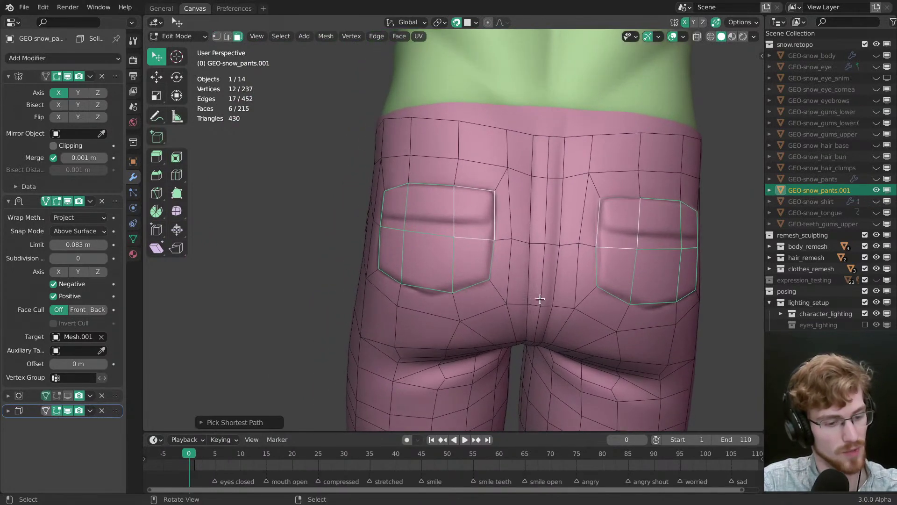
{"action": "key", "text": "i"}
{"action": "key", "text": "o"}
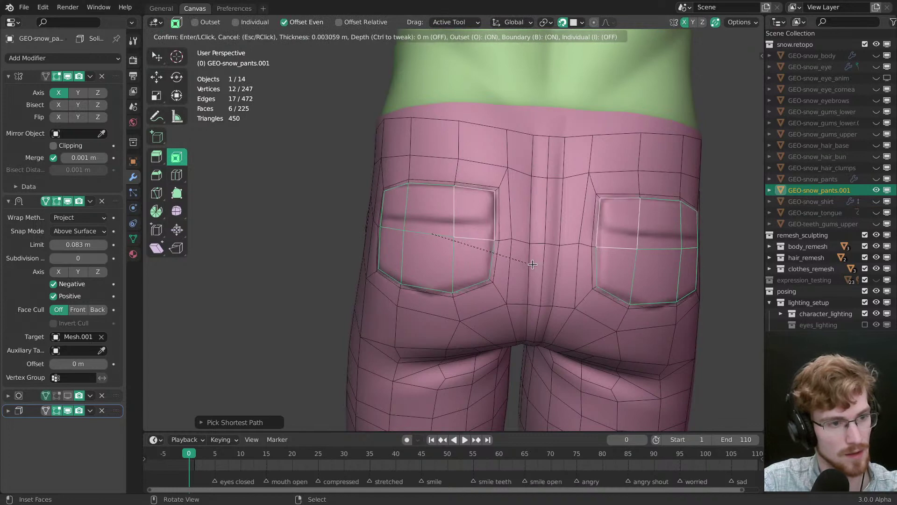
{"action": "left_click", "coordinate": [532, 264]}
{"action": "key", "text": "i"}
{"action": "left_click", "coordinate": [533, 264]}
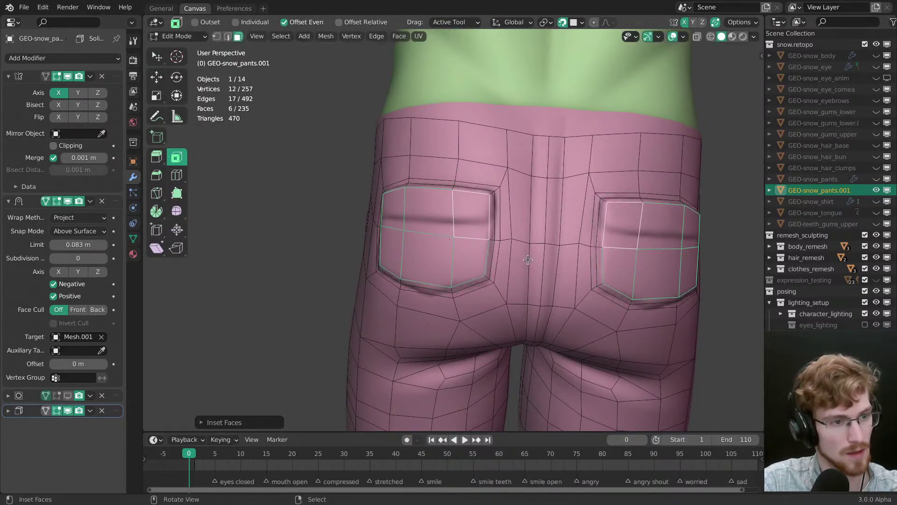
Step: Rotate the three vertices at the back pocket's outer upper corner into line and clear the selection
{"action": "key", "text": "alt+a"}
{"action": "middle_click_drag", "start_coordinate": [533, 264], "coordinate": [558, 283]}
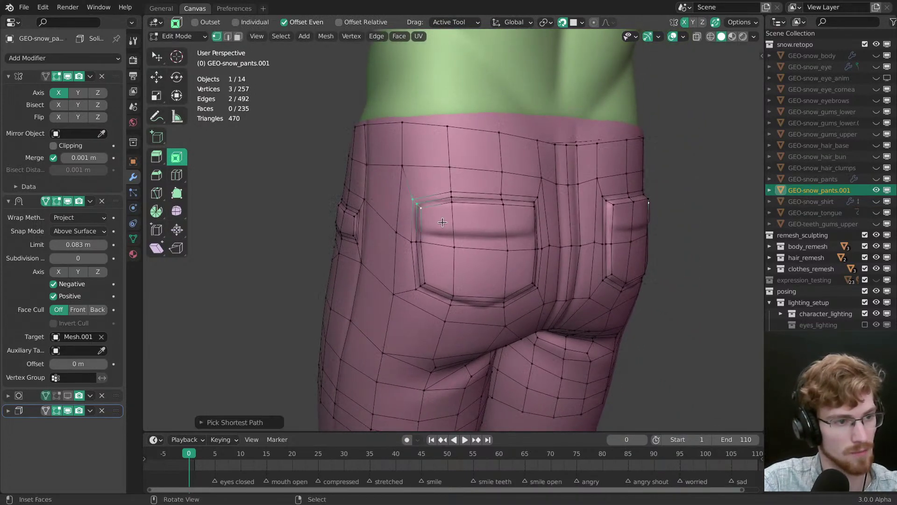
{"action": "key", "text": "shift+space"}
{"action": "key", "text": "g"}
{"action": "left_click", "coordinate": [452, 191]}
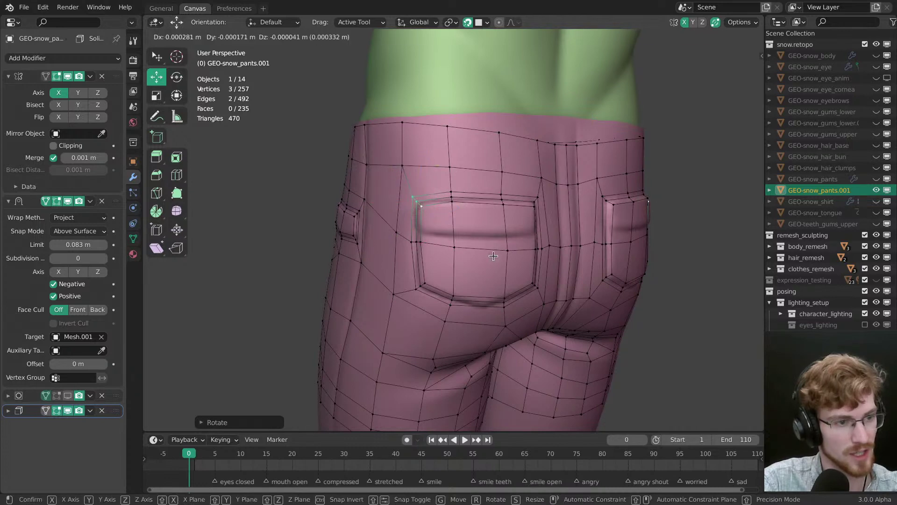
{"action": "left_click", "coordinate": [452, 202], "text": "ctrl"}
{"action": "key", "text": "g"}
{"action": "key", "text": "Escape"}
{"action": "key", "text": "alt+a"}
{"action": "middle_click_drag", "start_coordinate": [476, 254], "coordinate": [443, 245]}
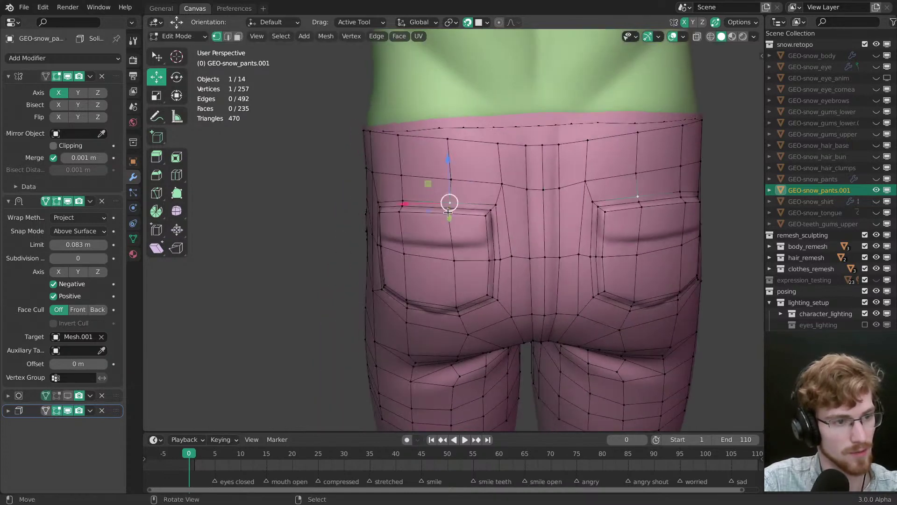
{"action": "key", "text": "alt+a"}
Step: Edge-slide the horizontal edge row through the middle of the back pocket upward, toward the pocket's fold
{"action": "middle_click_drag", "start_coordinate": [448, 212], "coordinate": [514, 244]}
{"action": "middle_click_drag", "start_coordinate": [410, 244], "coordinate": [397, 241]}
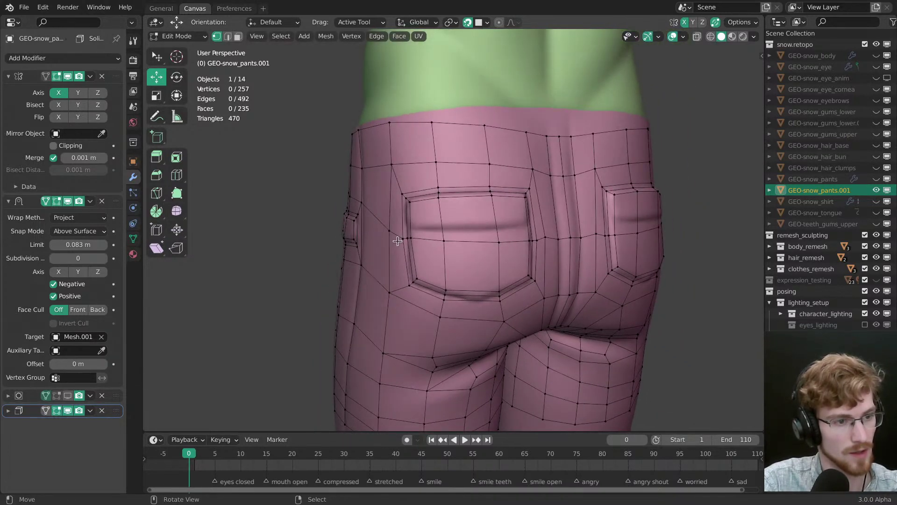
{"action": "key", "text": "g"}
{"action": "key", "text": "g"}
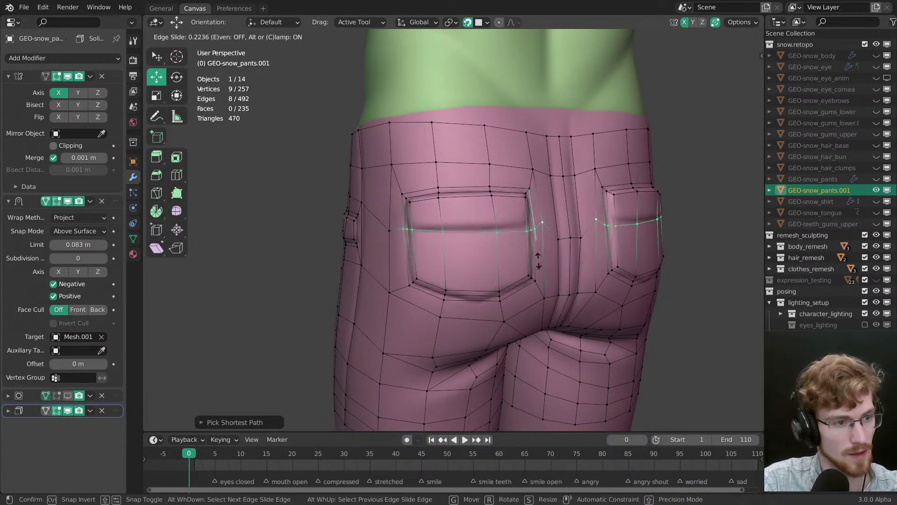
{"action": "left_click", "coordinate": [539, 261]}
{"action": "mouse_move", "coordinate": [476, 253]}
{"action": "middle_mouse_down"}
{"action": "mouse_move", "coordinate": [500, 249]}
{"action": "mouse_move", "coordinate": [483, 245]}
{"action": "middle_mouse_up"}
Step: Nudge the vertex on the back pocket's outer side and the one between the pocket and centre back seam
{"action": "key", "text": "w"}
{"action": "left_click_drag", "start_coordinate": [395, 232], "coordinate": [396, 226]}
{"action": "middle_click_drag", "start_coordinate": [398, 227], "coordinate": [355, 227]}
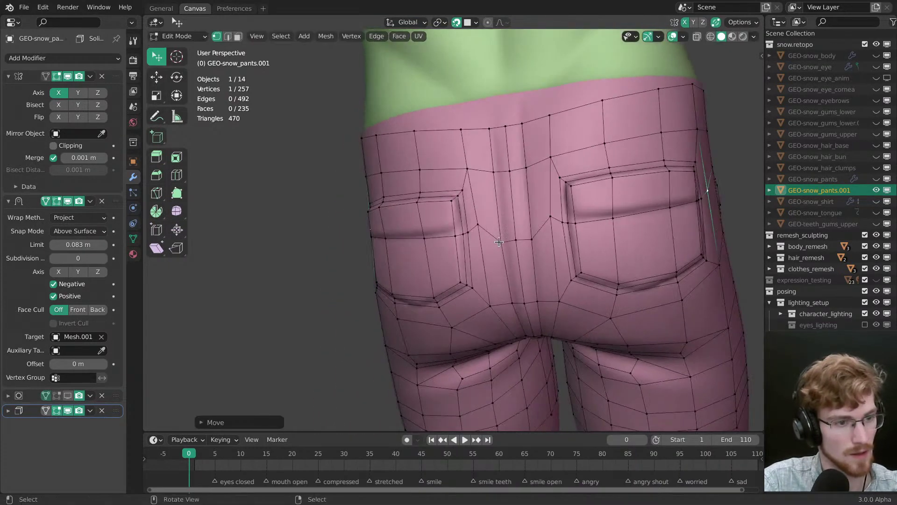
{"action": "left_click_drag", "start_coordinate": [505, 237], "coordinate": [488, 229]}
{"action": "middle_click_drag", "start_coordinate": [491, 224], "coordinate": [504, 187]}
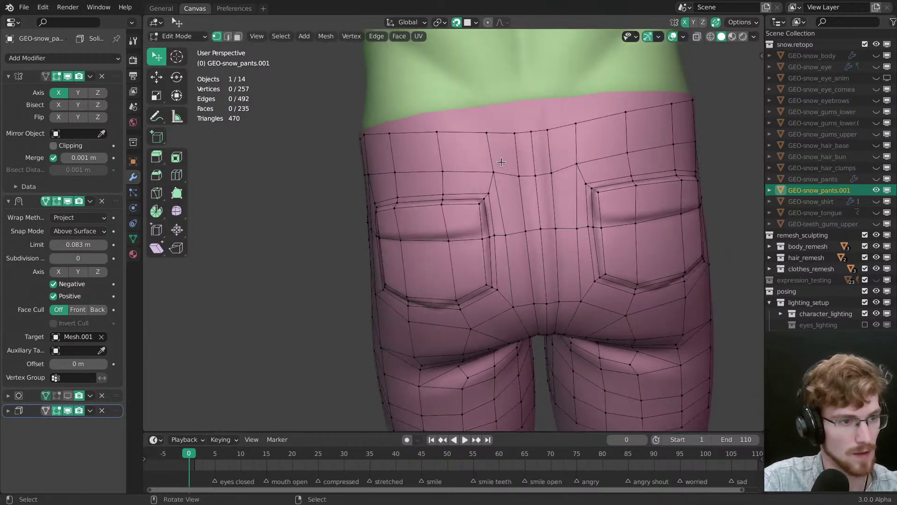
Step: Nudge the vertices near the back pocket's inner edge and along the seat above the buttock crease for even spacing
{"action": "left_click_drag", "start_coordinate": [504, 173], "coordinate": [505, 171]}
{"action": "key", "text": "alt+a"}
{"action": "middle_click_drag", "start_coordinate": [506, 178], "coordinate": [546, 196]}
{"action": "mouse_move", "coordinate": [490, 210]}
{"action": "middle_mouse_down"}
{"action": "mouse_move", "coordinate": [431, 235]}
{"action": "mouse_move", "coordinate": [471, 252]}
{"action": "mouse_move", "coordinate": [487, 227]}
{"action": "middle_mouse_up"}
{"action": "key", "text": "alt+a"}
{"action": "left_click_drag", "start_coordinate": [495, 224], "coordinate": [505, 219]}
{"action": "middle_click_drag", "start_coordinate": [507, 226], "coordinate": [528, 226]}
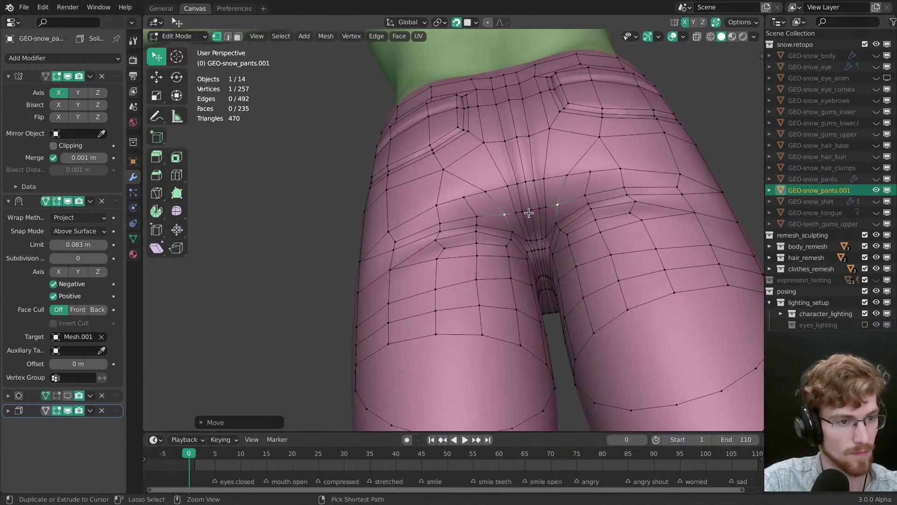
{"action": "left_click_drag", "start_coordinate": [528, 213], "coordinate": [480, 219]}
Step: Bevel the horizontal edge path just above the buttock crease into a narrow strip with a middle supporting row
{"action": "middle_click_drag", "start_coordinate": [480, 220], "coordinate": [416, 245]}
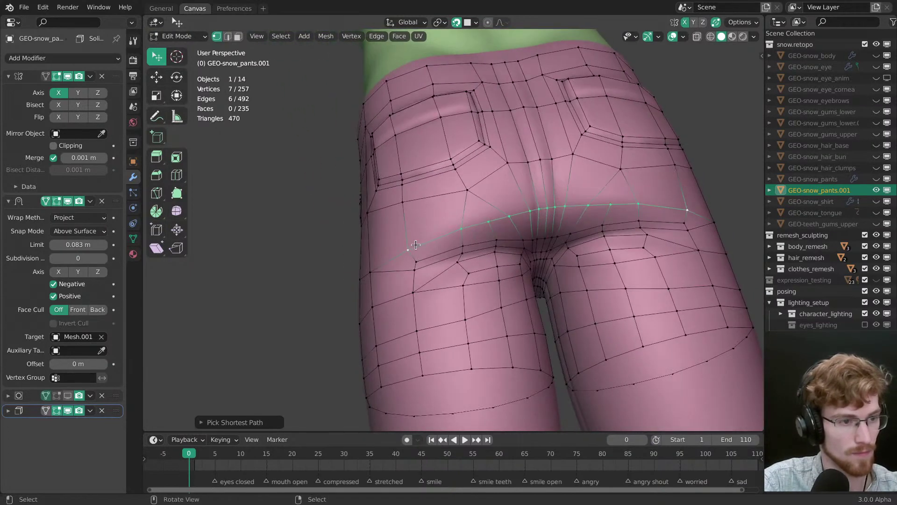
{"action": "key", "text": "ctrl+b"}
{"action": "right_click", "coordinate": [533, 280]}
{"action": "middle_click_drag", "start_coordinate": [534, 280], "coordinate": [432, 260]}
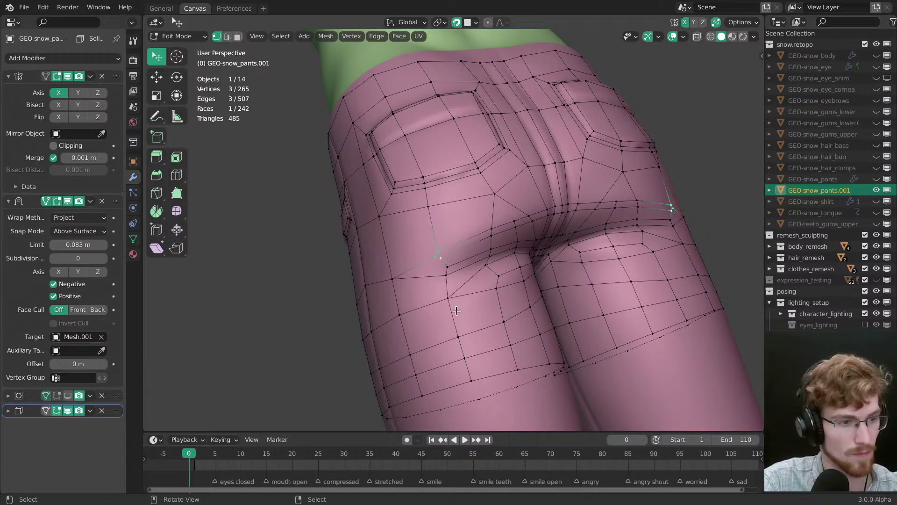
{"action": "middle_click_drag", "start_coordinate": [452, 254], "coordinate": [463, 243]}
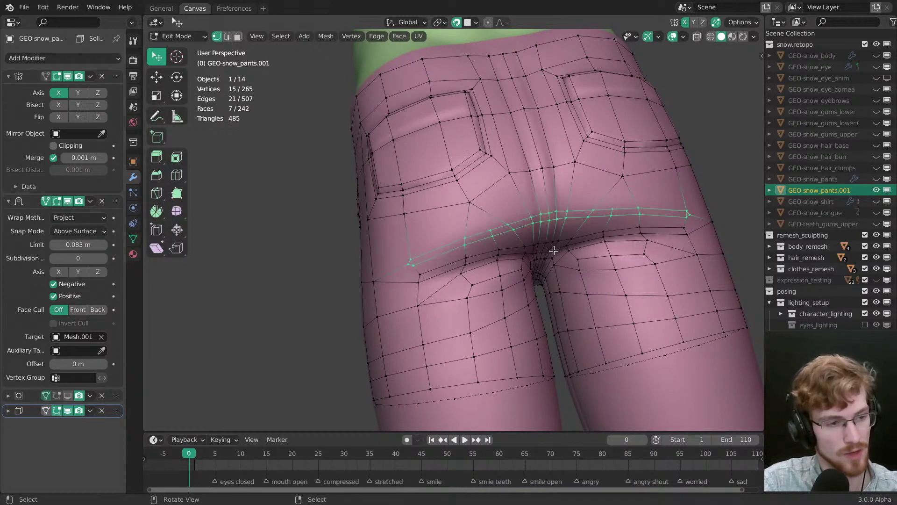
{"action": "key", "text": "ctrl+b"}
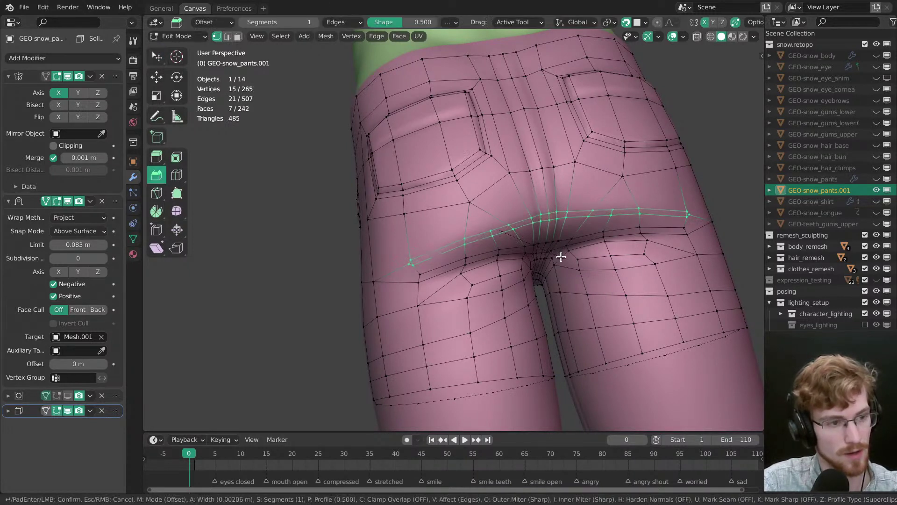
{"action": "left_click", "coordinate": [575, 260]}
{"action": "key", "text": "alt+a"}
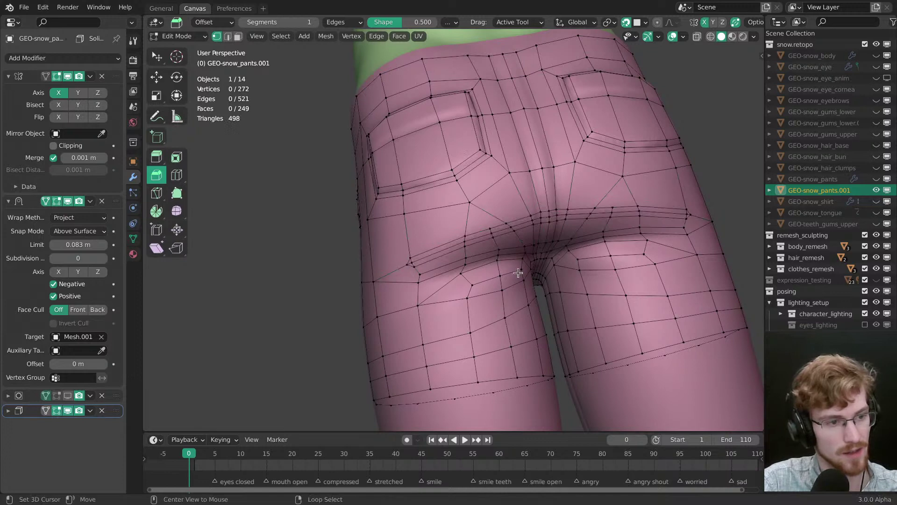
Step: Merge the end vertices of the beveled strip at the crease's outer end and nudge the adjoining vertex
{"action": "middle_click_drag", "start_coordinate": [575, 259], "coordinate": [472, 252]}
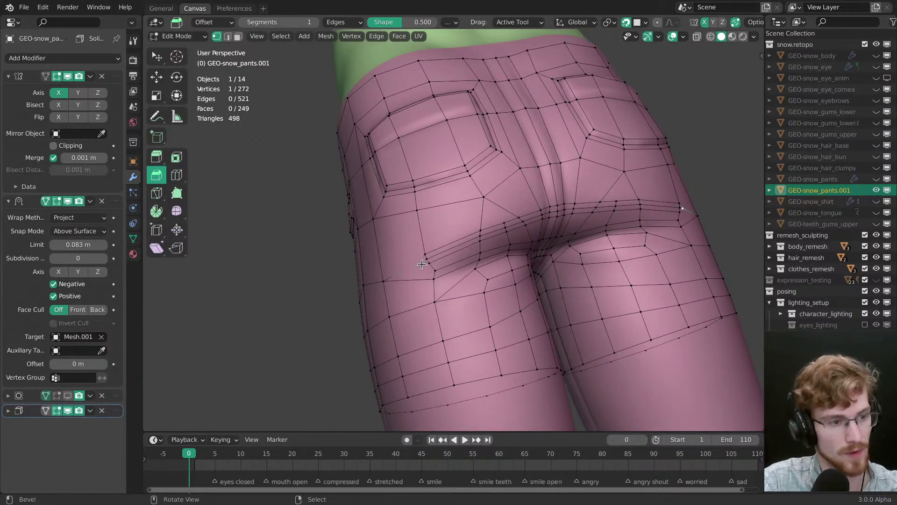
{"action": "key", "text": "shift+space"}
{"action": "key", "text": "g"}
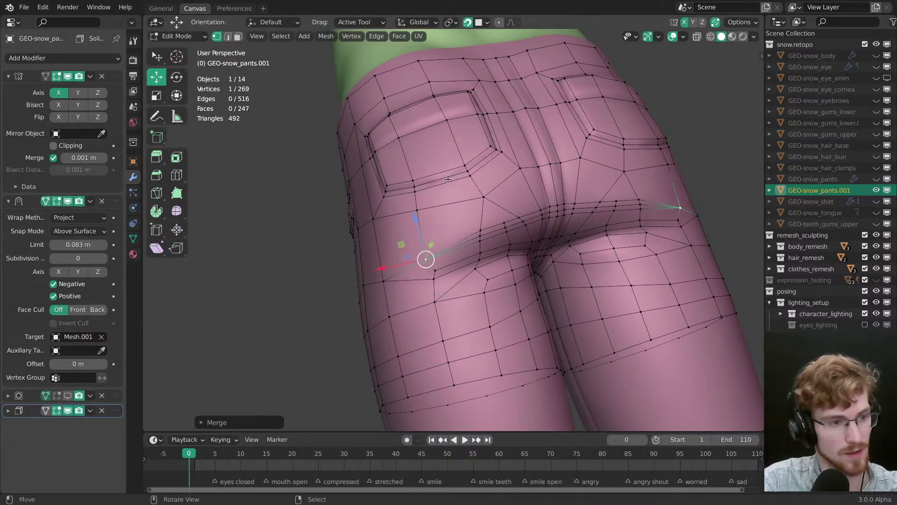
{"action": "middle_click_drag", "start_coordinate": [477, 234], "coordinate": [485, 248], "text": "ctrl"}
{"action": "key", "text": "w"}
{"action": "left_click_drag", "start_coordinate": [451, 256], "coordinate": [450, 264]}
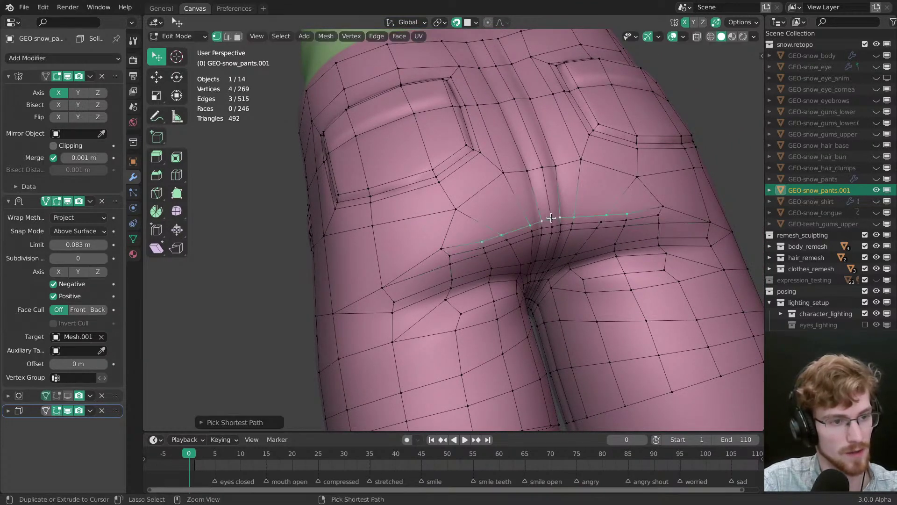
Step: Move the upper edge row of the buttock crease strip upward, away from the crease
{"action": "key", "text": "h"}
{"action": "key", "text": "shift+space"}
{"action": "key", "text": "g"}
{"action": "key", "text": "g"}
{"action": "key", "text": "g"}
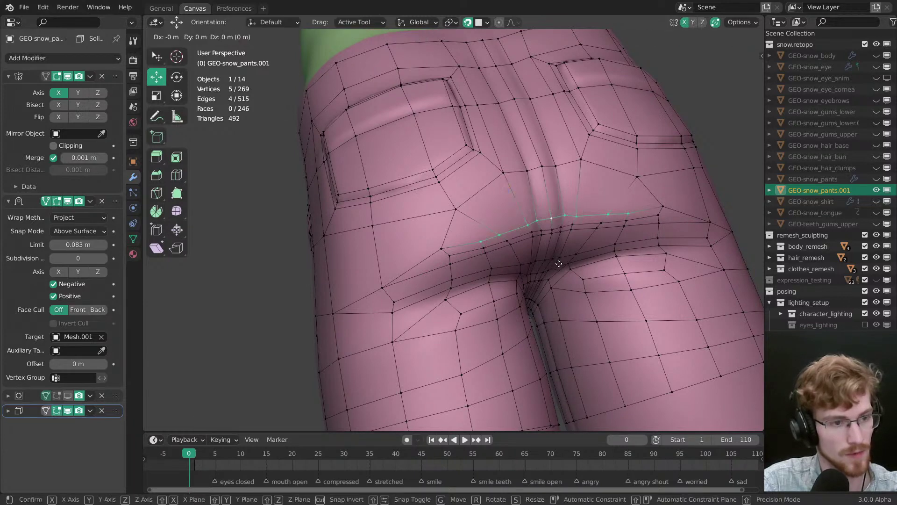
{"action": "left_click", "coordinate": [554, 251]}
Step: Nudge the two outer vertices of the row above the buttock crease upward and clear the selection
{"action": "key", "text": "w"}
{"action": "left_click_drag", "start_coordinate": [475, 239], "coordinate": [473, 235]}
{"action": "left_click_drag", "start_coordinate": [492, 231], "coordinate": [495, 230]}
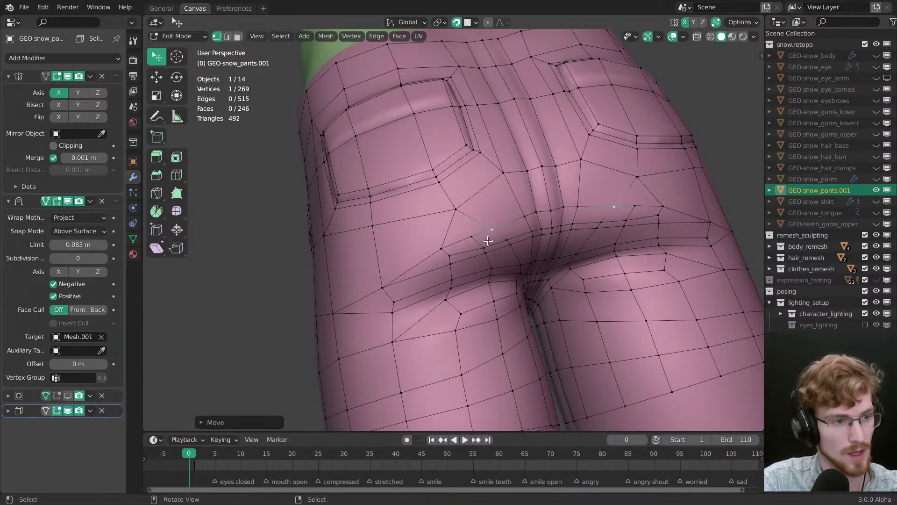
{"action": "key", "text": "alt+a"}
Step: Bevel the vertical edge row running from the waistband through the back pocket to the seat with two segments
{"action": "middle_click_drag", "start_coordinate": [472, 266], "coordinate": [488, 212]}
{"action": "scroll", "coordinate": [460, 281], "scroll_direction": "down", "scroll_amount": 4}
{"action": "key", "text": "3"}
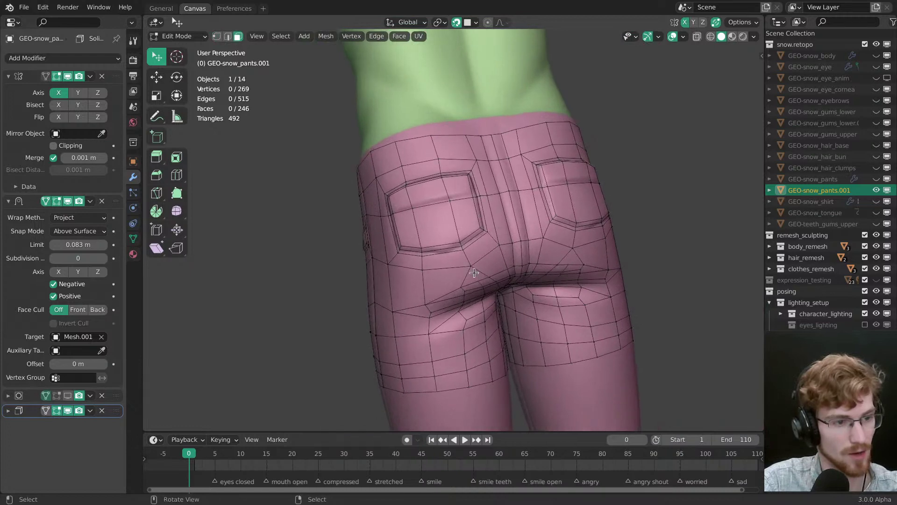
{"action": "left_click", "coordinate": [472, 276]}
{"action": "scroll", "coordinate": [467, 281], "scroll_direction": "up", "scroll_amount": 4}
{"action": "middle_click_drag", "start_coordinate": [458, 285], "coordinate": [464, 258]}
{"action": "key", "text": "2"}
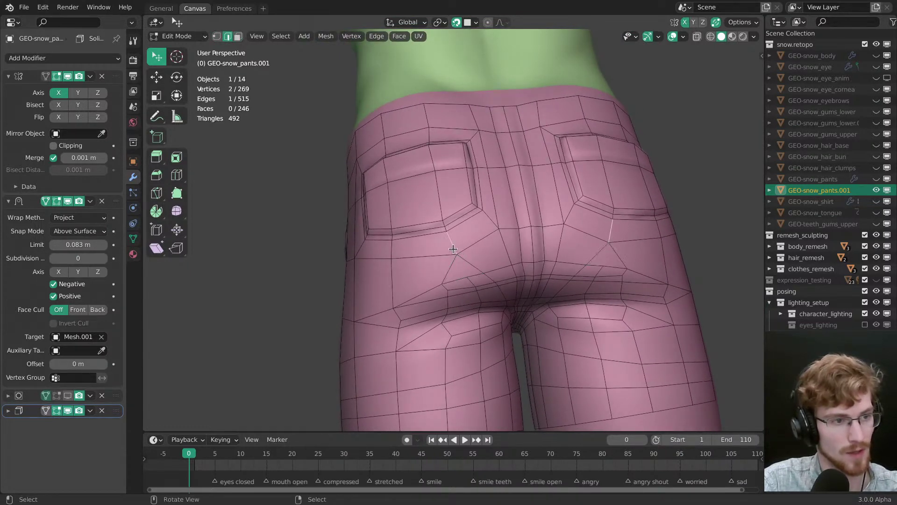
{"action": "left_click", "coordinate": [457, 243], "text": "alt"}
{"action": "key", "text": "shift+space"}
{"action": "key", "text": "ctrl+b"}
{"action": "left_click_drag", "start_coordinate": [510, 297], "coordinate": [534, 304]}
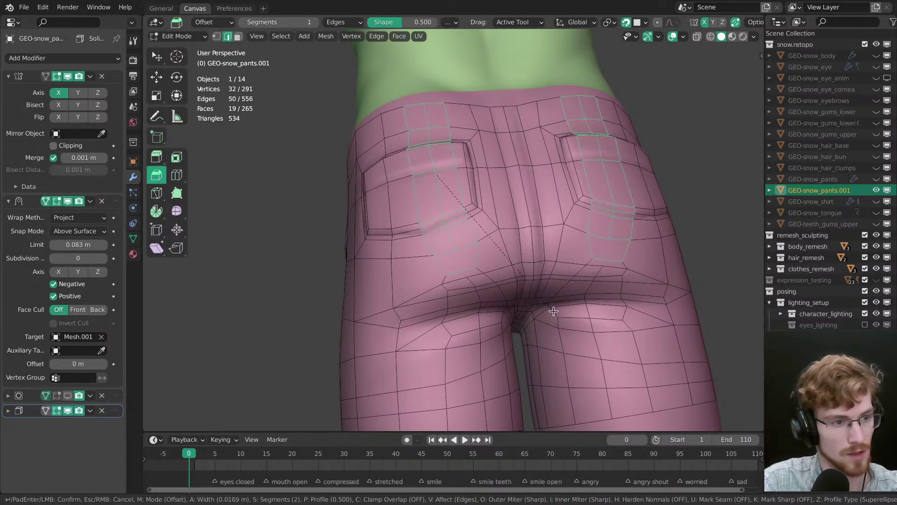
{"action": "left_click", "coordinate": [551, 310]}
{"action": "key", "text": "alt+a"}
Step: Edge-slide the outer of the new vertical rows running through the back pocket to even out the spacing
{"action": "middle_click_drag", "start_coordinate": [551, 310], "coordinate": [439, 269]}
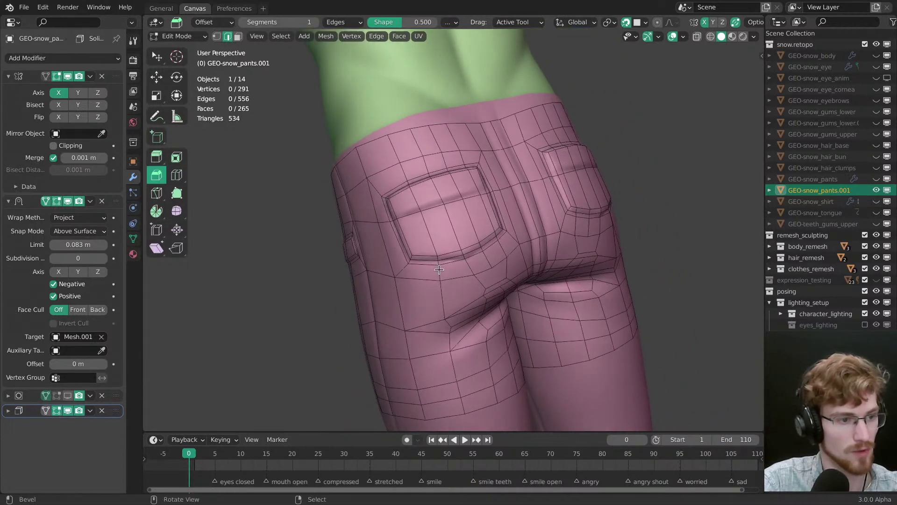
{"action": "right_click", "coordinate": [437, 270]}
{"action": "right_click", "coordinate": [395, 150], "text": "ctrl"}
{"action": "key", "text": "g"}
{"action": "key", "text": "g"}
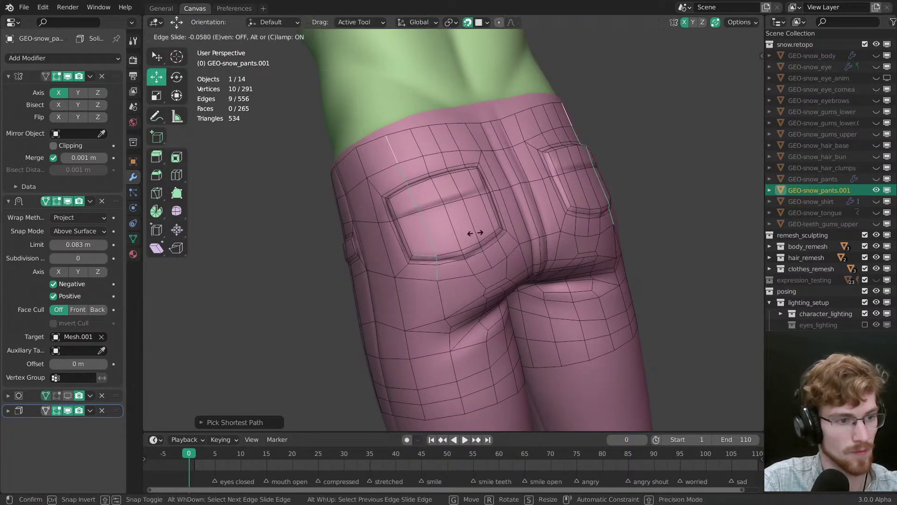
{"action": "left_click", "coordinate": [472, 232]}
{"action": "middle_click_drag", "start_coordinate": [473, 233], "coordinate": [444, 281]}
Step: Edge-slide the outer vertical row again, including its segment below the pocket down to the buttock crease
{"action": "right_click", "coordinate": [424, 275]}
{"action": "right_click", "coordinate": [405, 133], "text": "ctrl"}
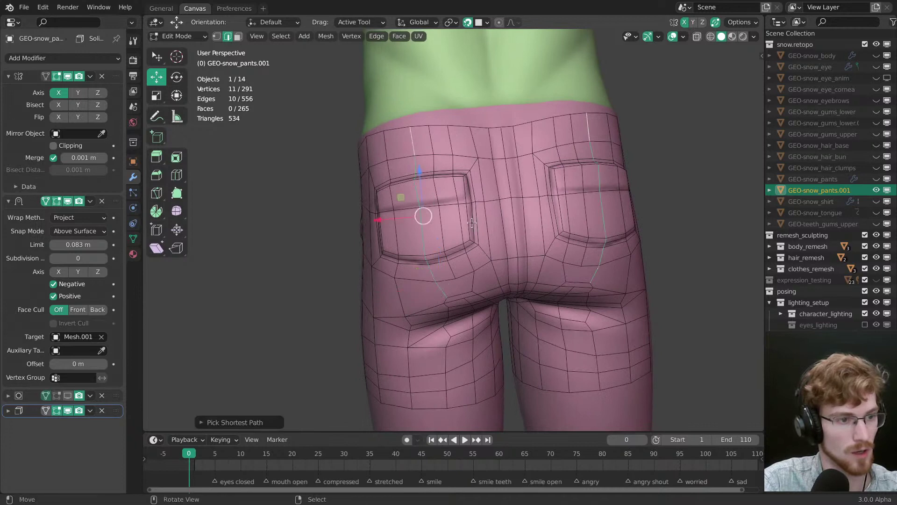
{"action": "key", "text": "g"}
{"action": "key", "text": "g"}
{"action": "left_click", "coordinate": [472, 241]}
{"action": "key", "text": "alt+a"}
Step: Adjust the outer vertex above the buttock crease and connect the vertex below the back pocket to the crease row
{"action": "middle_click_drag", "start_coordinate": [472, 242], "coordinate": [437, 254]}
{"action": "key", "text": "1"}
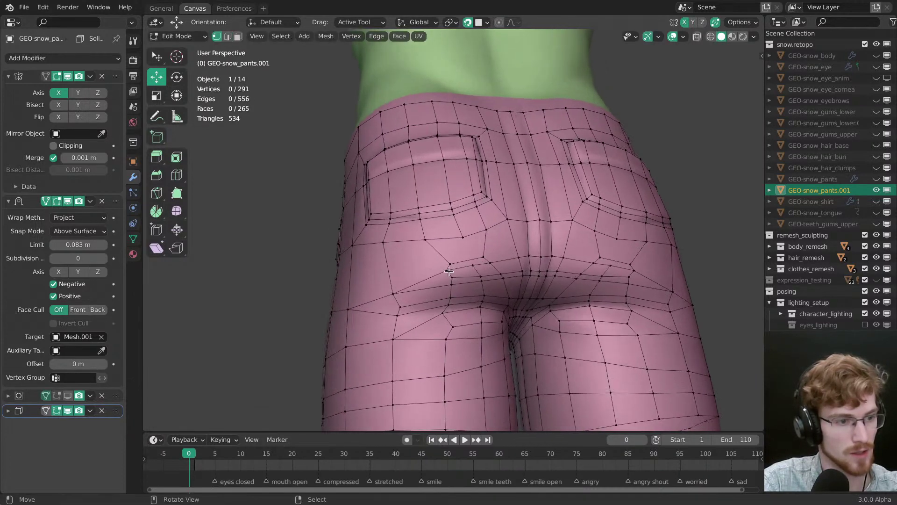
{"action": "key", "text": "w"}
{"action": "left_click_drag", "start_coordinate": [438, 260], "coordinate": [440, 275]}
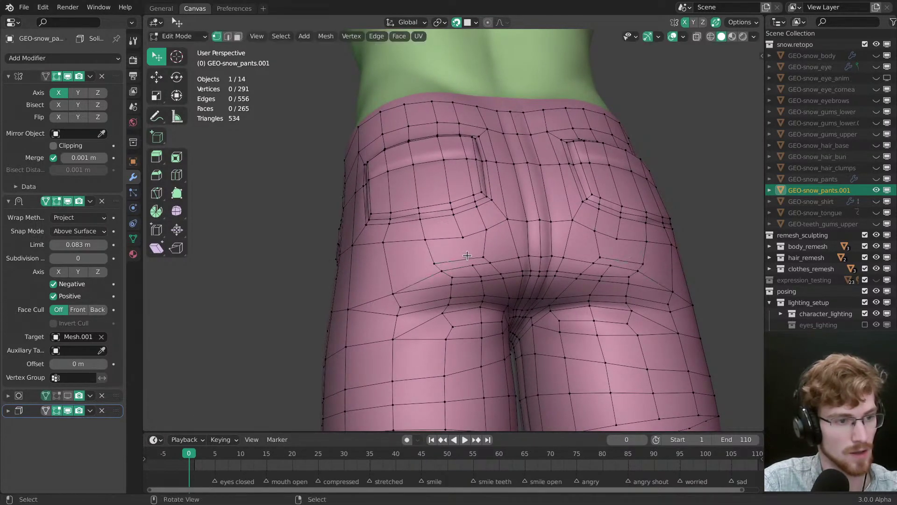
{"action": "left_click", "coordinate": [463, 233], "text": "shift"}
{"action": "key", "text": "j"}
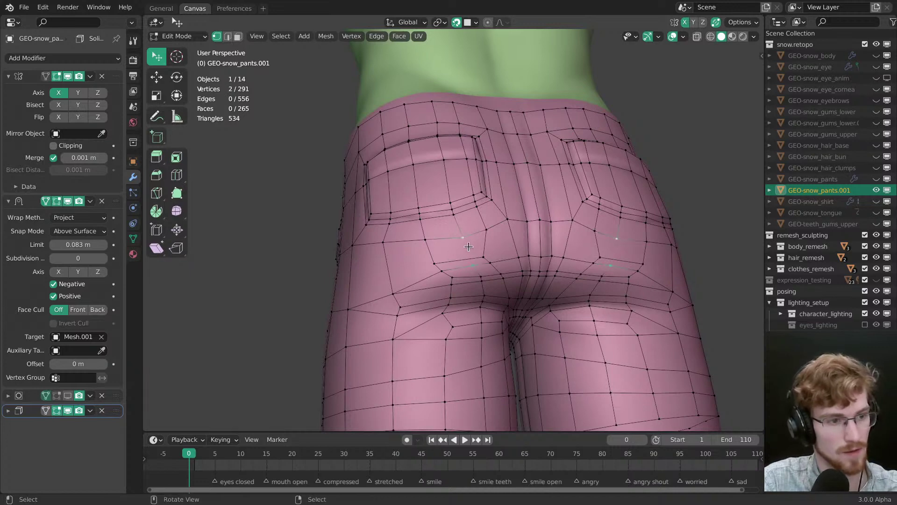
Step: Nudge a vertex on the row above the buttock crease and dissolve the short horizontal edge row there
{"action": "key", "text": "alt+a"}
{"action": "middle_click_drag", "start_coordinate": [468, 245], "coordinate": [469, 267]}
{"action": "left_click_drag", "start_coordinate": [469, 269], "coordinate": [474, 268]}
{"action": "key", "text": "alt+a"}
{"action": "key", "text": "2"}
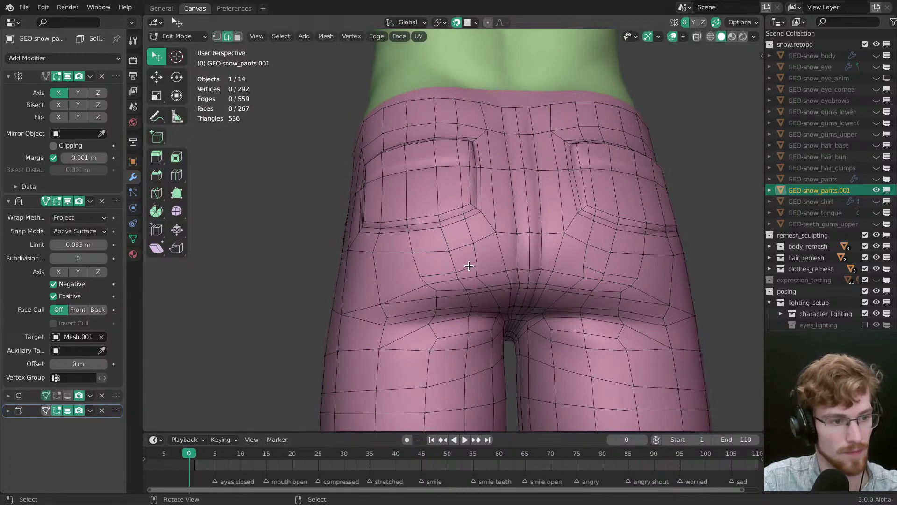
{"action": "left_click", "coordinate": [469, 270], "text": "alt"}
{"action": "key", "text": "ctrl+x"}
{"action": "key", "text": "1"}
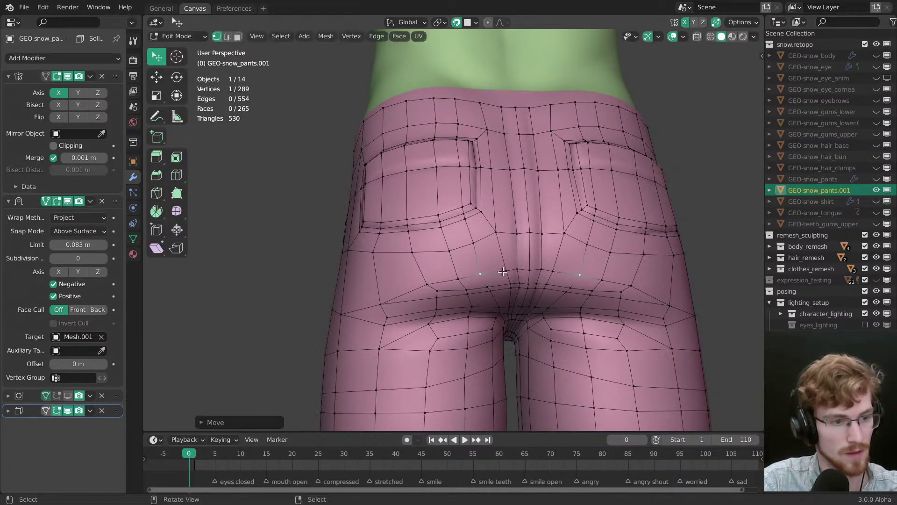
Step: Reposition the vertices between the buttock crease and the centre back seam to smooth the edge flow
{"action": "left_click_drag", "start_coordinate": [513, 267], "coordinate": [502, 265]}
{"action": "mouse_move", "coordinate": [502, 265]}
{"action": "middle_mouse_down"}
{"action": "mouse_move", "coordinate": [500, 243]}
{"action": "mouse_move", "coordinate": [512, 265]}
{"action": "middle_mouse_up"}
{"action": "left_click", "coordinate": [498, 240]}
{"action": "left_click", "coordinate": [499, 247], "text": "shift"}
{"action": "key", "text": "g"}
{"action": "left_click_drag", "start_coordinate": [514, 266], "coordinate": [488, 252]}
{"action": "key", "text": "w"}
Step: Nudge the vertex below the back pocket's lower edge into a smoother position
{"action": "middle_click_drag", "start_coordinate": [488, 253], "coordinate": [509, 248]}
{"action": "middle_click_drag", "start_coordinate": [488, 216], "coordinate": [475, 264]}
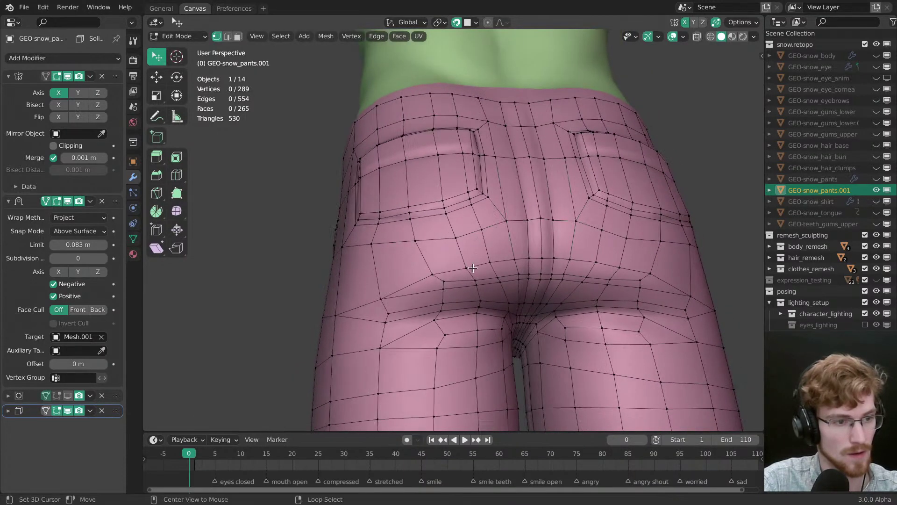
{"action": "left_click_drag", "start_coordinate": [474, 265], "coordinate": [477, 263]}
{"action": "middle_click_drag", "start_coordinate": [477, 263], "coordinate": [485, 239]}
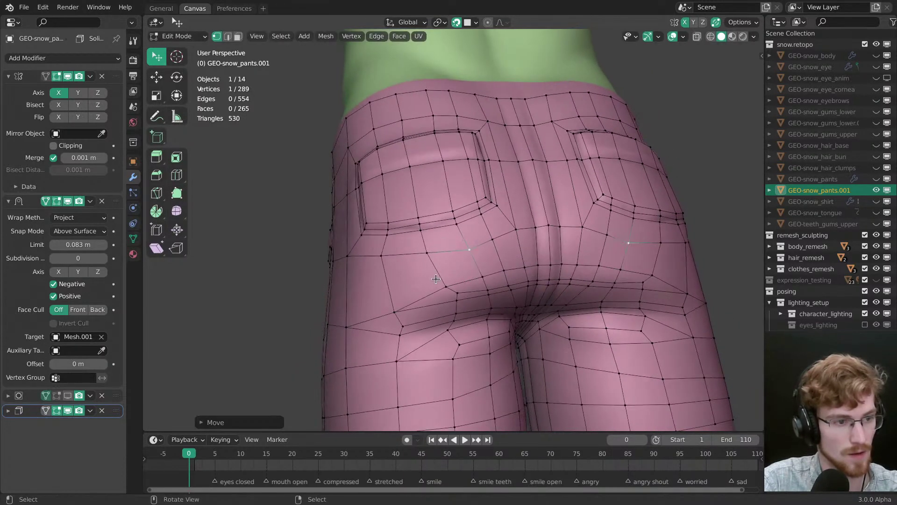
Step: Reposition the vertices below and beside the back pocket, shifting the short edge row between its inner side and the centre seam
{"action": "left_click_drag", "start_coordinate": [484, 239], "coordinate": [486, 237]}
{"action": "middle_click_drag", "start_coordinate": [487, 237], "coordinate": [480, 271]}
{"action": "left_click", "coordinate": [471, 266]}
{"action": "left_click", "coordinate": [481, 204], "text": "ctrl"}
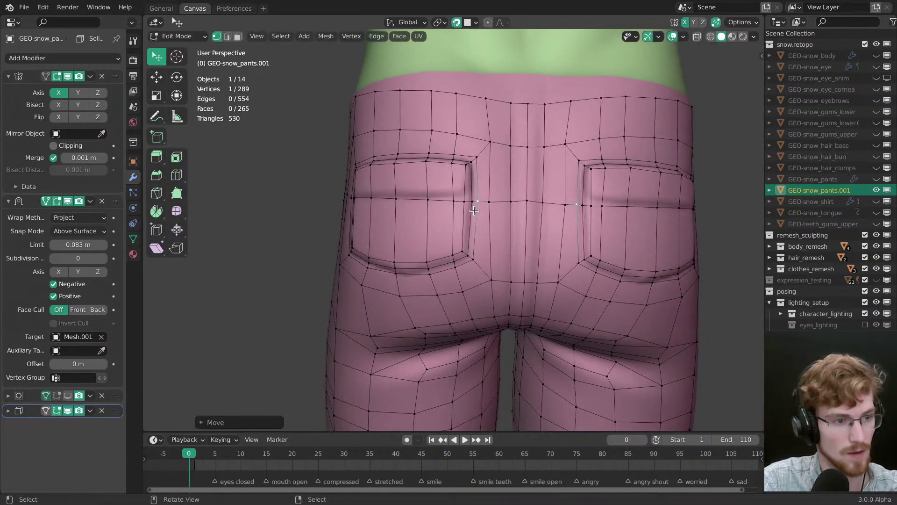
{"action": "left_click", "coordinate": [487, 201], "text": "ctrl"}
{"action": "middle_click_drag", "start_coordinate": [488, 201], "coordinate": [474, 206]}
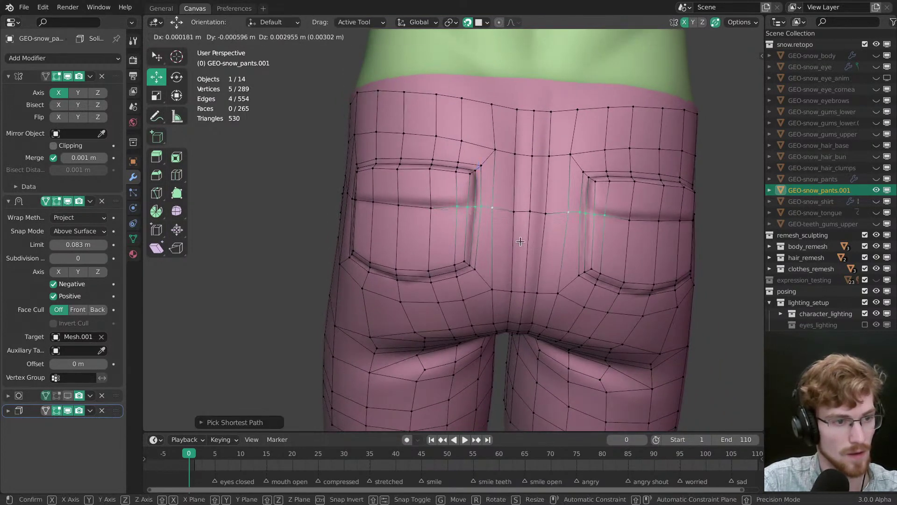
{"action": "key", "text": "r"}
{"action": "key", "text": "w"}
{"action": "left_click_drag", "start_coordinate": [460, 208], "coordinate": [459, 210]}
{"action": "left_click_drag", "start_coordinate": [438, 210], "coordinate": [438, 209]}
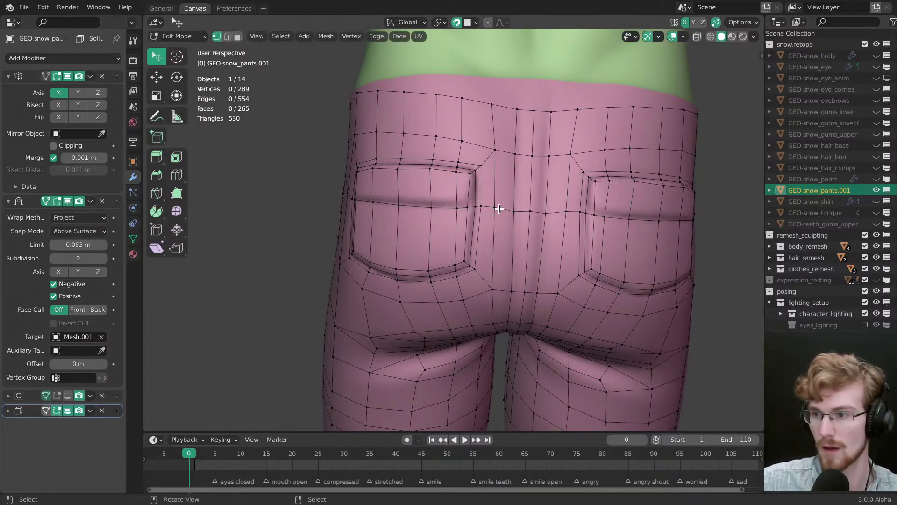
{"action": "key", "text": "alt+a"}
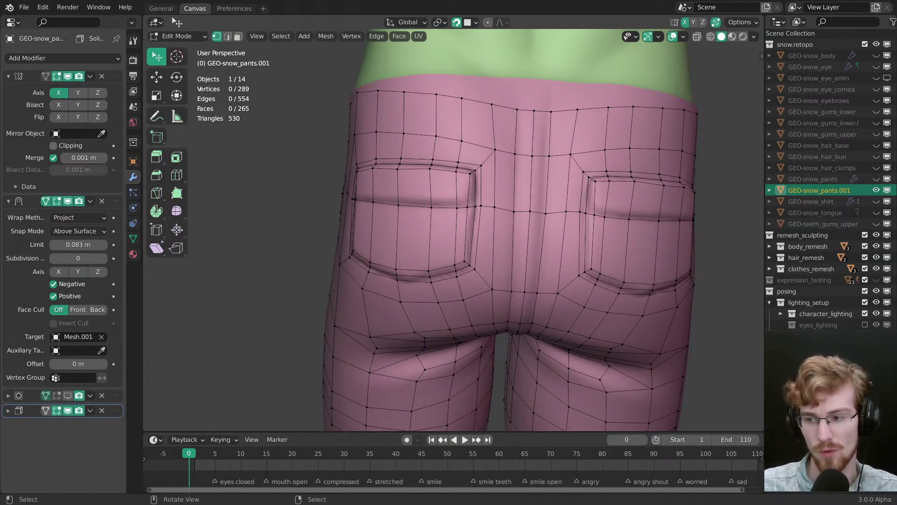
Step: Adjust the vertices around the upper inner corner of the back pocket to even out the spacing
{"action": "middle_click_drag", "start_coordinate": [337, 230], "coordinate": [359, 267]}
{"action": "left_click_drag", "start_coordinate": [457, 224], "coordinate": [421, 217]}
{"action": "middle_click_drag", "start_coordinate": [421, 216], "coordinate": [417, 215]}
{"action": "left_click", "coordinate": [478, 217]}
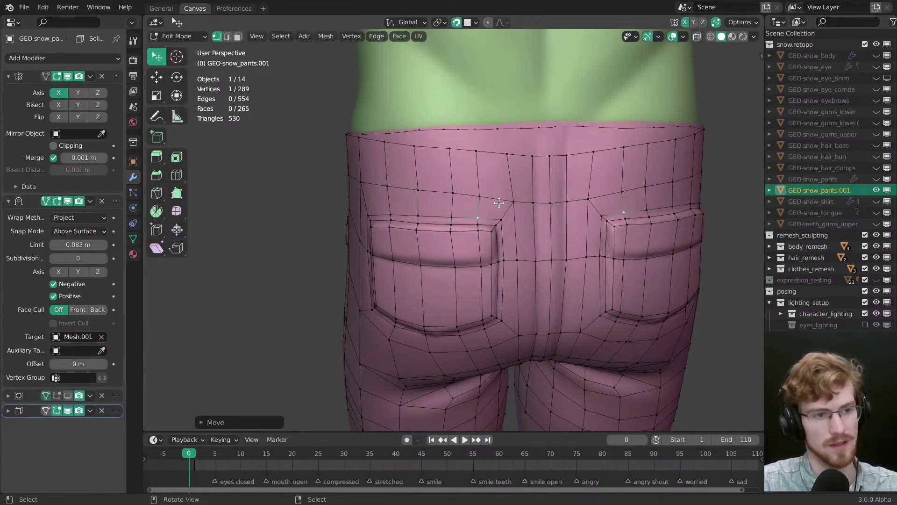
{"action": "left_click_drag", "start_coordinate": [513, 203], "coordinate": [513, 202]}
{"action": "middle_click_drag", "start_coordinate": [517, 227], "coordinate": [427, 189]}
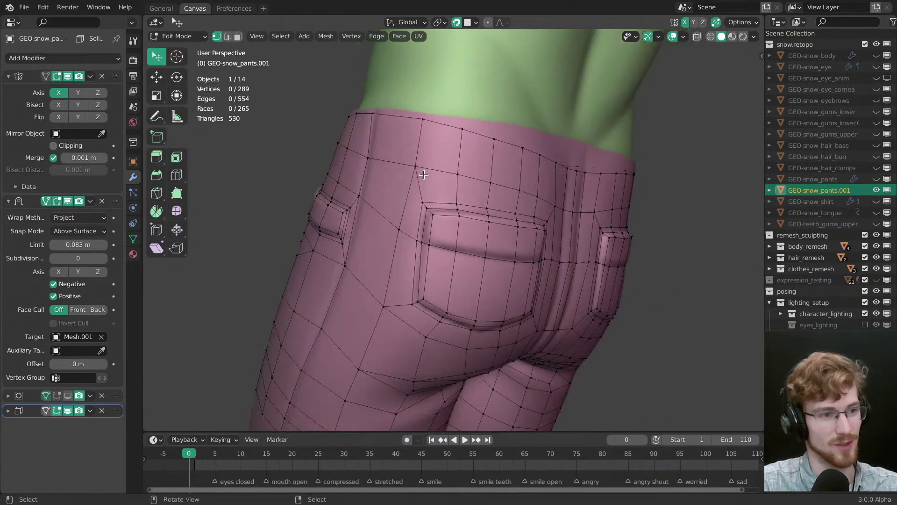
Step: Even out the vertex row between the waistband and the back pocket's upper edge, from the outer side towards the centre
{"action": "left_click_drag", "start_coordinate": [427, 188], "coordinate": [425, 187]}
{"action": "middle_click_drag", "start_coordinate": [425, 188], "coordinate": [404, 186]}
{"action": "left_click", "coordinate": [449, 182]}
{"action": "left_click_drag", "start_coordinate": [482, 186], "coordinate": [485, 185]}
{"action": "left_click", "coordinate": [510, 193]}
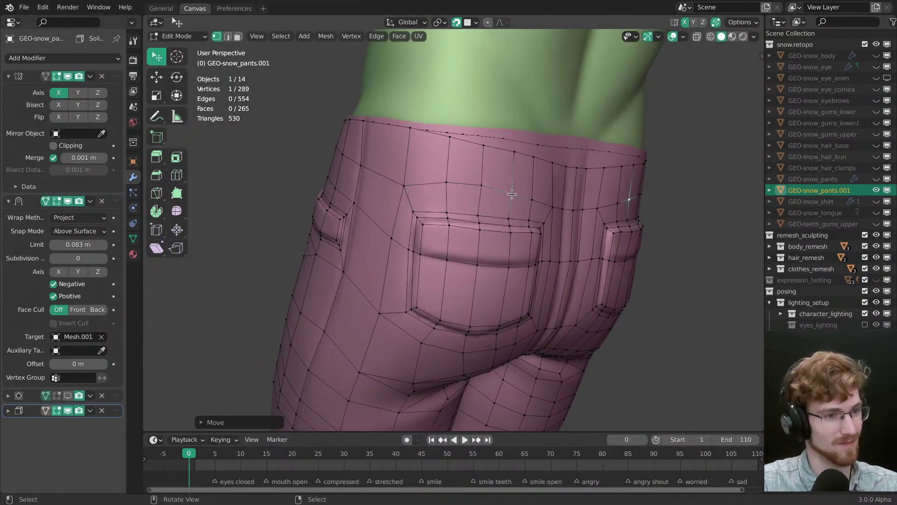
{"action": "middle_click_drag", "start_coordinate": [540, 195], "coordinate": [486, 190]}
{"action": "left_click_drag", "start_coordinate": [496, 190], "coordinate": [528, 193]}
{"action": "middle_click_drag", "start_coordinate": [528, 193], "coordinate": [520, 193]}
{"action": "left_click_drag", "start_coordinate": [540, 195], "coordinate": [556, 192]}
{"action": "middle_click_drag", "start_coordinate": [525, 209], "coordinate": [478, 171]}
{"action": "left_click_drag", "start_coordinate": [475, 194], "coordinate": [475, 193]}
{"action": "left_click_drag", "start_coordinate": [484, 191], "coordinate": [484, 189]}
{"action": "key", "text": "alt+a"}
Step: Add a horizontal edge loop around the hips, running through the front and back pockets
{"action": "middle_click_drag", "start_coordinate": [517, 243], "coordinate": [607, 229]}
{"action": "scroll", "coordinate": [526, 232], "scroll_direction": "down", "scroll_amount": 8}
{"action": "scroll", "coordinate": [551, 218], "scroll_direction": "up", "scroll_amount": 4}
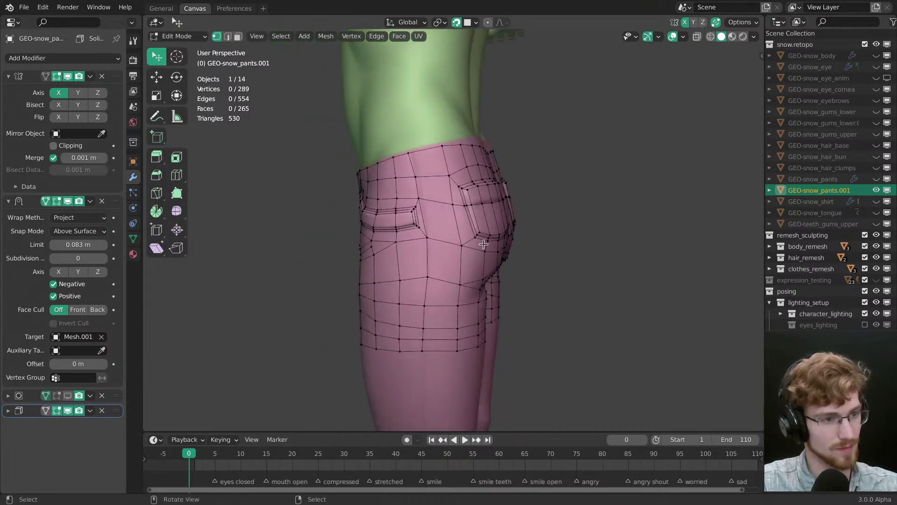
{"action": "left_click", "coordinate": [177, 175]}
{"action": "left_click", "coordinate": [374, 213]}
Step: Switch to Sculpt Mode and relax the topology between the back pockets with the Topology brush at a 38 px radius
{"action": "middle_click_drag", "start_coordinate": [567, 268], "coordinate": [473, 219]}
{"action": "key", "text": "ctrl+Tab"}
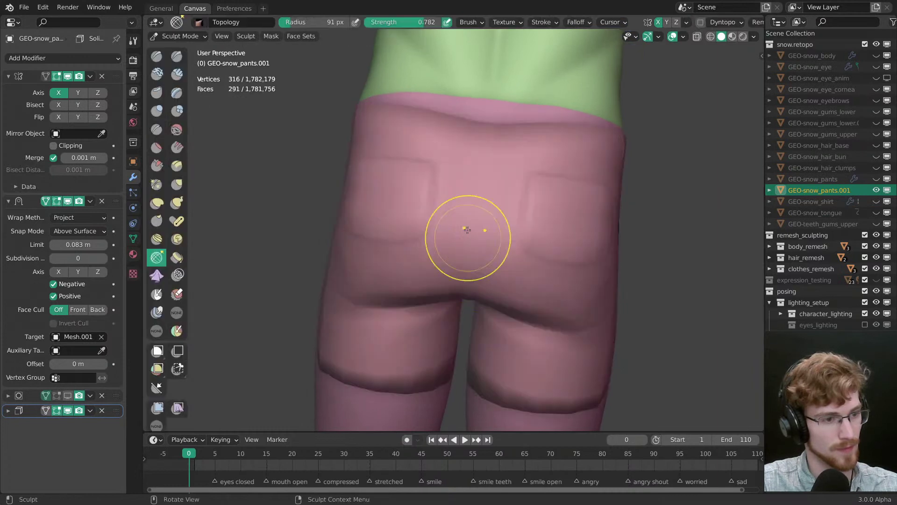
{"action": "left_click", "coordinate": [454, 233]}
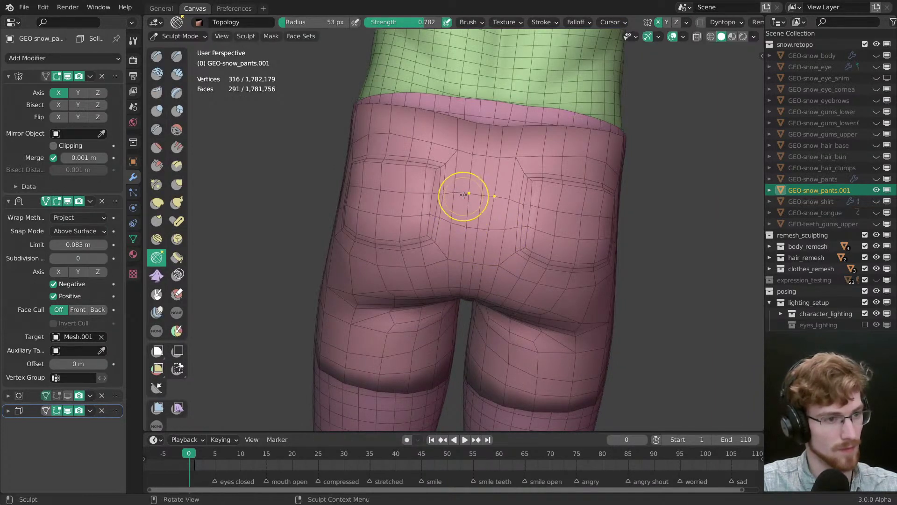
{"action": "key", "text": "f"}
{"action": "mouse_move", "coordinate": [464, 200]}
{"action": "middle_mouse_down"}
{"action": "mouse_move", "coordinate": [439, 203]}
{"action": "mouse_move", "coordinate": [447, 211]}
{"action": "middle_mouse_up"}
{"action": "left_click", "coordinate": [438, 200]}
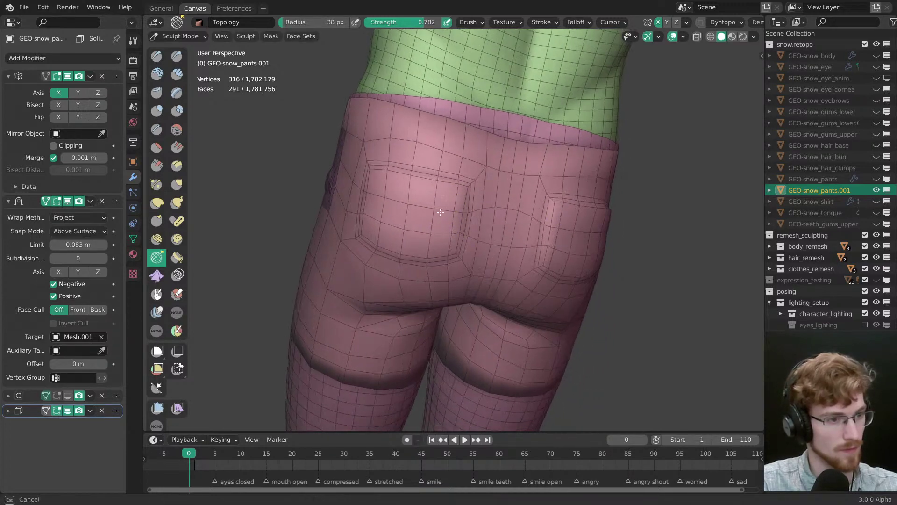
Step: Relax the mesh above the back pocket with the brush radius at 48 px, and replace the face sets with a single one
{"action": "middle_click_drag", "start_coordinate": [384, 219], "coordinate": [416, 184]}
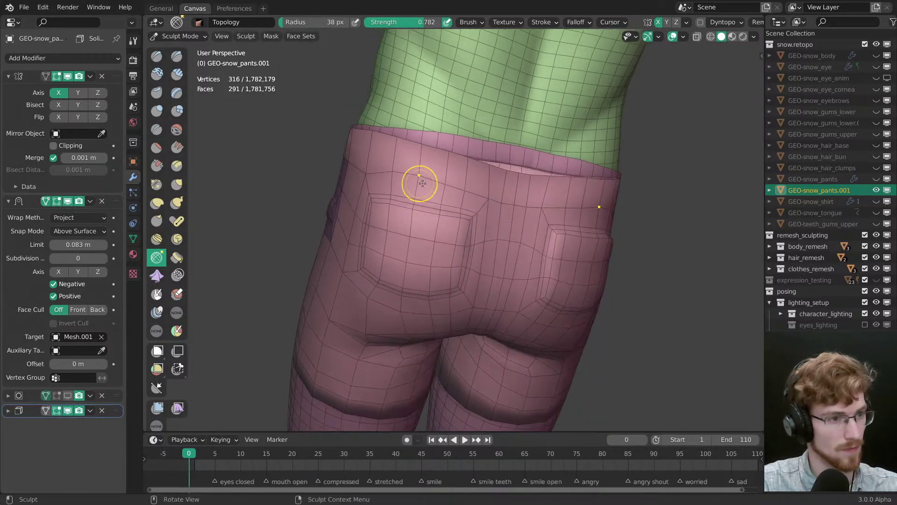
{"action": "key", "text": "f"}
{"action": "left_click", "coordinate": [483, 195]}
{"action": "middle_click_drag", "start_coordinate": [478, 188], "coordinate": [435, 216]}
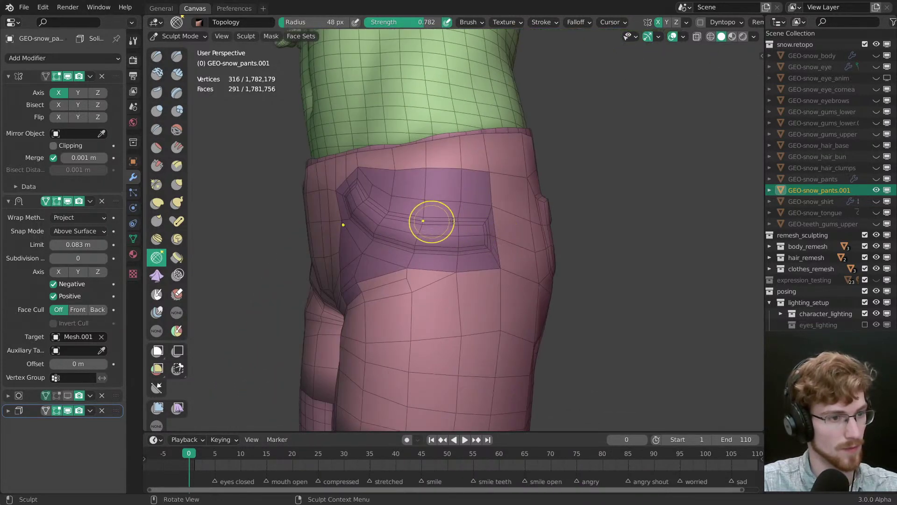
{"action": "key", "text": "ctrl+alt+w"}
{"action": "middle_click_drag", "start_coordinate": [472, 260], "coordinate": [485, 171]}
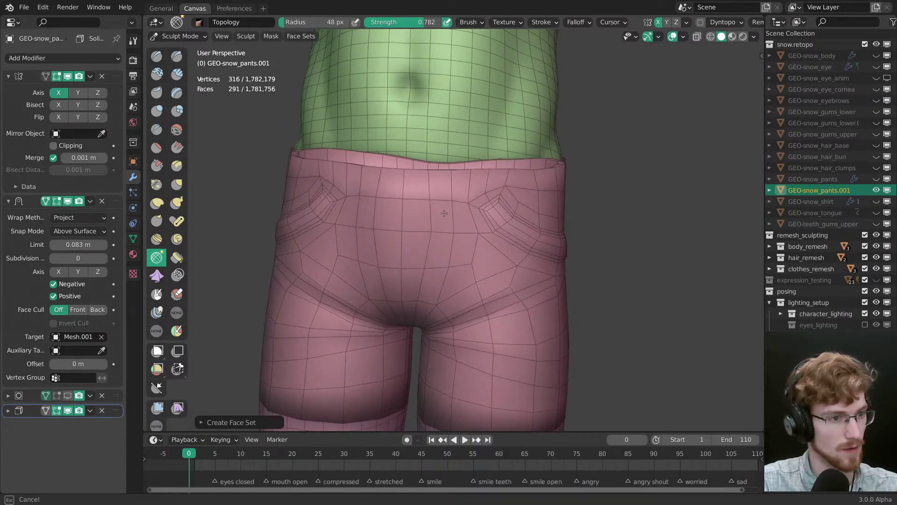
{"action": "mouse_move", "coordinate": [425, 253]}
{"action": "middle_mouse_down"}
{"action": "mouse_move", "coordinate": [495, 238]}
{"action": "mouse_move", "coordinate": [456, 249]}
{"action": "mouse_move", "coordinate": [450, 263]}
{"action": "mouse_move", "coordinate": [459, 270]}
{"action": "mouse_move", "coordinate": [444, 283]}
{"action": "middle_mouse_up"}
Step: Return to Edit Mode and reposition the vertex below the inner corner of the front pocket
{"action": "key", "text": "Tab"}
{"action": "key", "text": "shift+space"}
{"action": "key", "text": "space"}
{"action": "key", "text": "alt+a"}
{"action": "key", "text": "w"}
{"action": "left_click_drag", "start_coordinate": [308, 255], "coordinate": [310, 258]}
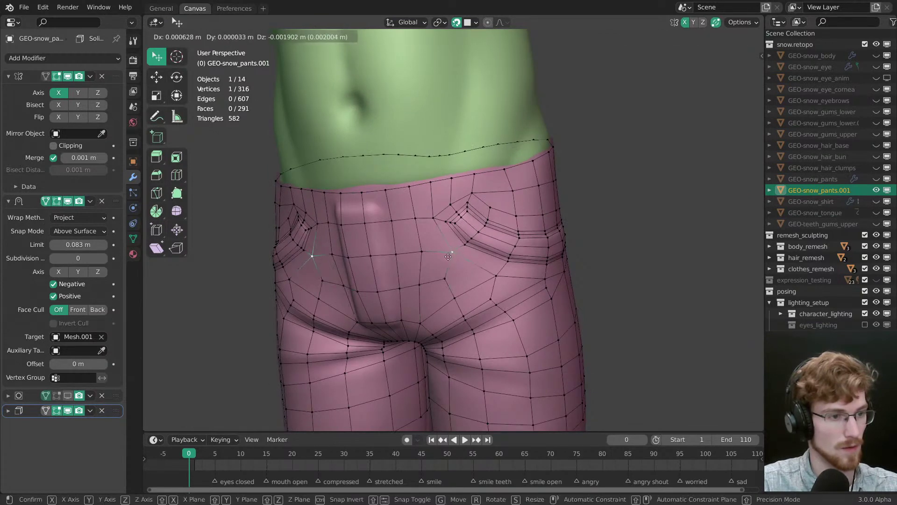
Step: Move the vertices above the front pocket and along the front waistband to even out their spacing
{"action": "middle_click_drag", "start_coordinate": [430, 255], "coordinate": [444, 184]}
{"action": "key", "text": "alt+a"}
{"action": "left_click_drag", "start_coordinate": [444, 183], "coordinate": [440, 180]}
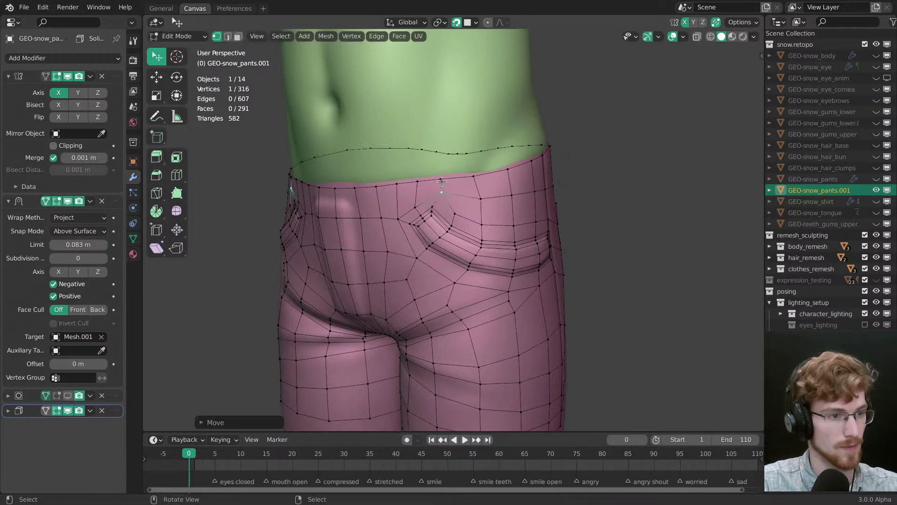
{"action": "middle_click_drag", "start_coordinate": [440, 180], "coordinate": [409, 246]}
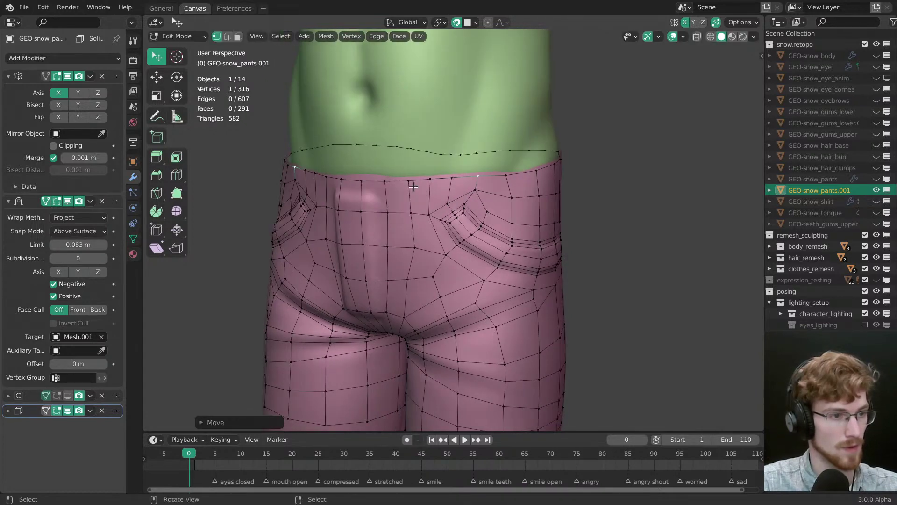
{"action": "left_click_drag", "start_coordinate": [409, 246], "coordinate": [410, 243]}
{"action": "key", "text": "alt+a"}
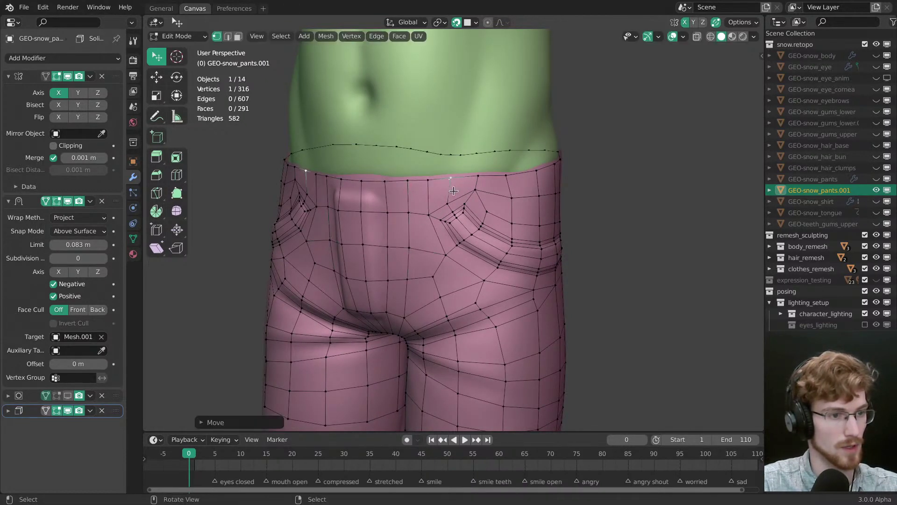
Step: Bevel the back pocket's horizontal flap crease row with two segments and a width of about 0.0038 m
{"action": "middle_click_drag", "start_coordinate": [411, 243], "coordinate": [450, 238]}
{"action": "key", "text": "3"}
{"action": "key", "text": "1"}
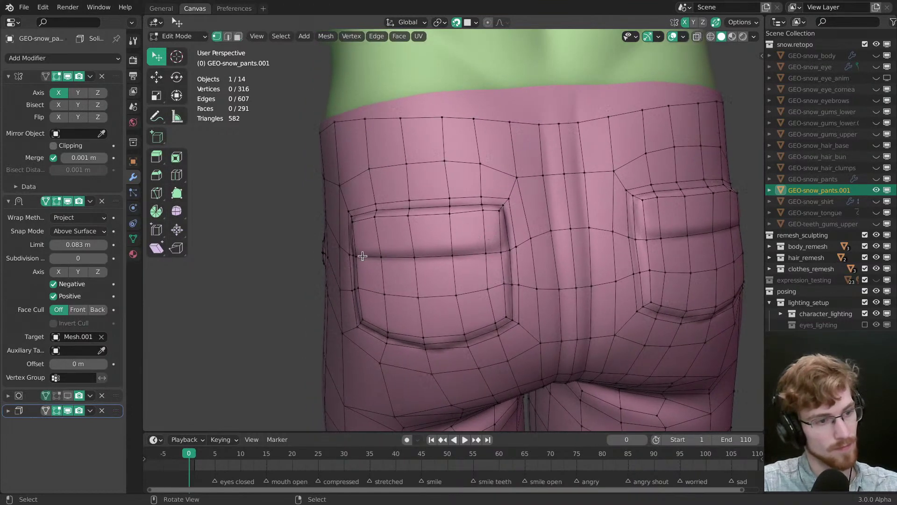
{"action": "middle_click_drag", "start_coordinate": [363, 256], "coordinate": [407, 262]}
{"action": "left_click", "coordinate": [465, 255], "text": "alt"}
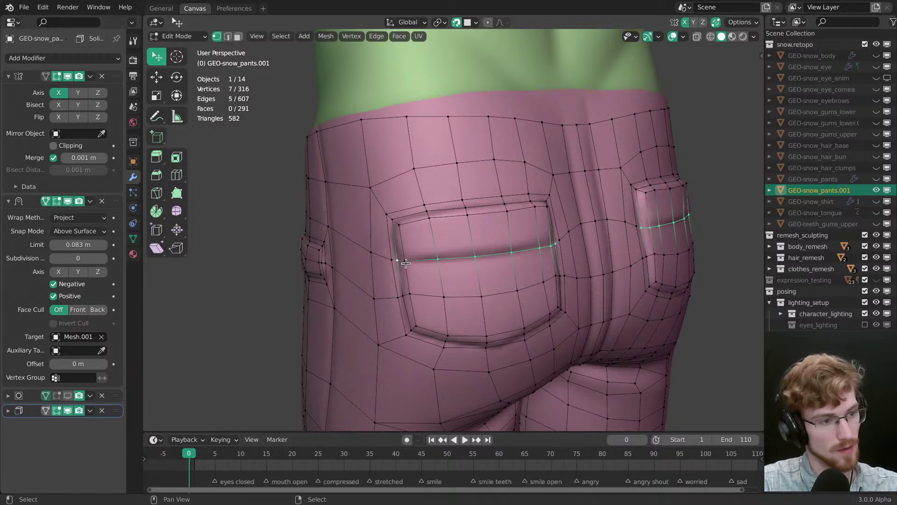
{"action": "left_click", "coordinate": [156, 174]}
{"action": "left_click_drag", "start_coordinate": [468, 283], "coordinate": [525, 323]}
{"action": "scroll", "coordinate": [525, 323], "scroll_direction": "up", "scroll_amount": 1}
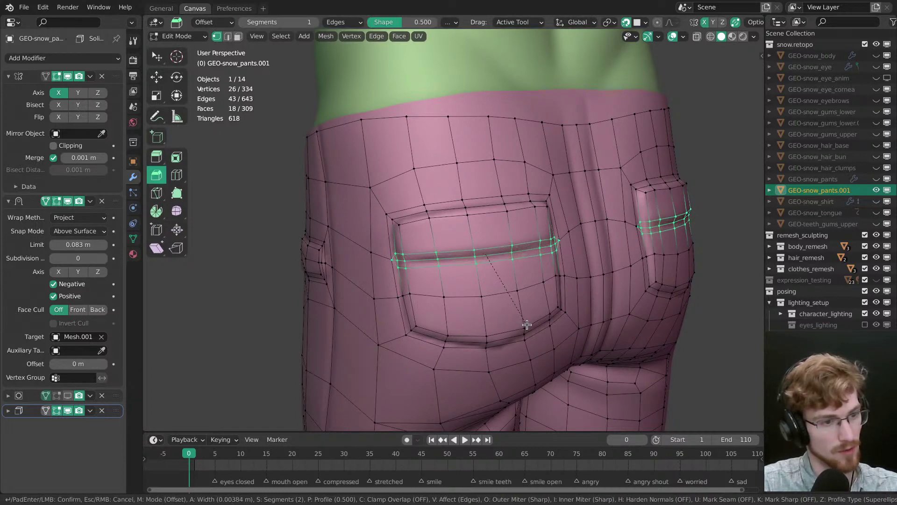
{"action": "left_click", "coordinate": [527, 325]}
{"action": "key", "text": "alt+a"}
Step: Merge the extra bevel vertices at the ends of the back pocket's flap crease
{"action": "scroll", "coordinate": [475, 238], "scroll_direction": "up", "scroll_amount": 4}
{"action": "key", "text": "w"}
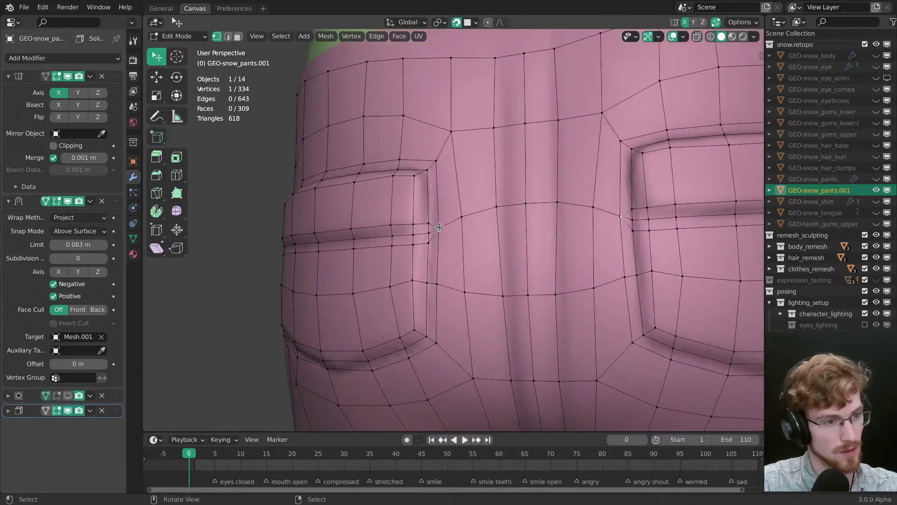
{"action": "left_click", "coordinate": [440, 227], "text": "shift"}
{"action": "key", "text": "m"}
{"action": "left_click", "coordinate": [456, 270]}
{"action": "middle_click_drag", "start_coordinate": [456, 267], "coordinate": [471, 224]}
Step: Dissolve the short leftover edges at the outer and inner ends of the beveled flap crease
{"action": "key", "text": "ctrl+x"}
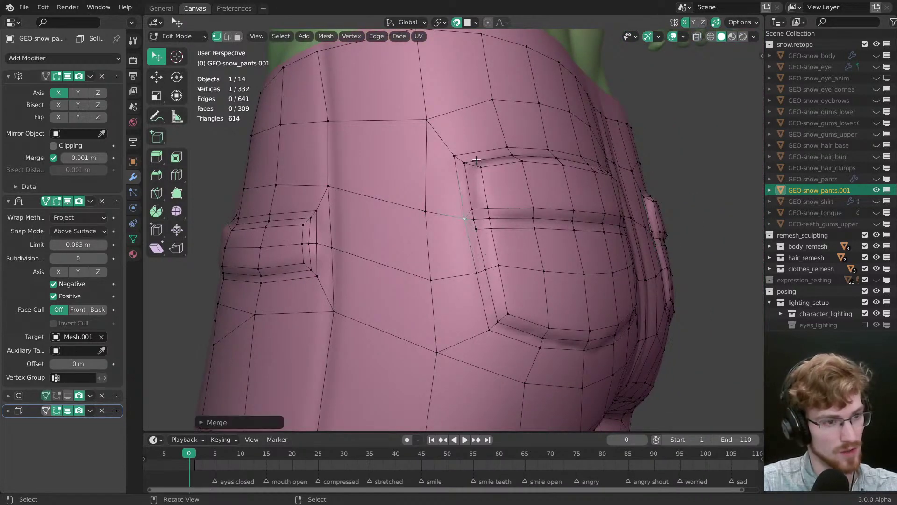
{"action": "key", "text": "2"}
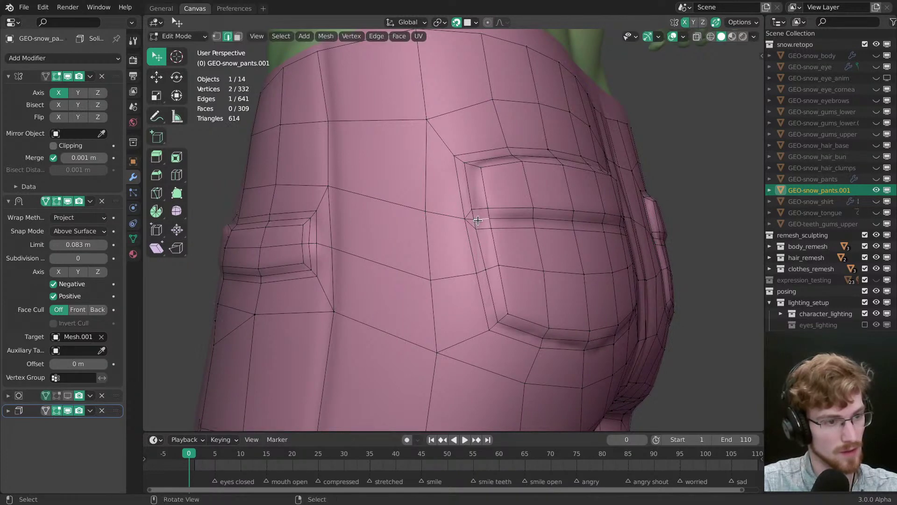
{"action": "left_click", "coordinate": [471, 218]}
{"action": "key", "text": "ctrl+x"}
{"action": "middle_click_drag", "start_coordinate": [613, 226], "coordinate": [526, 248]}
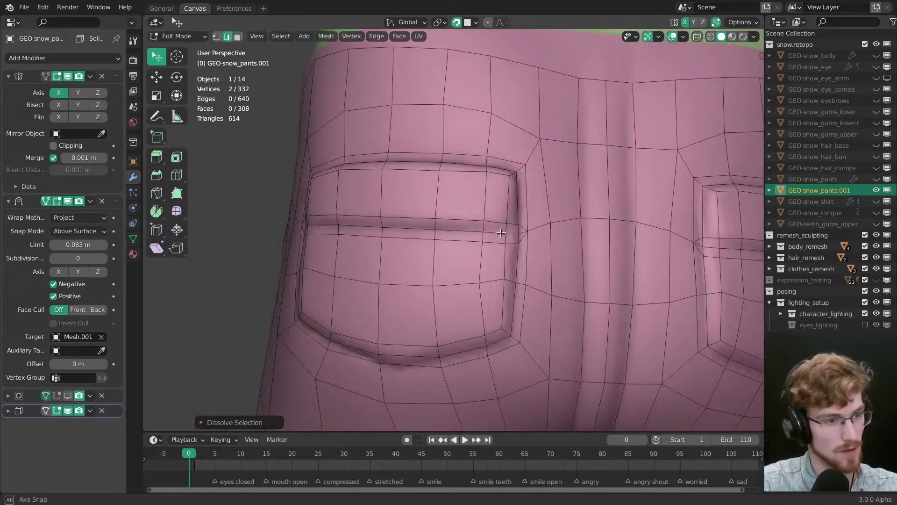
Step: Reposition the vertex at the inner end of the row just below the back pocket's flap crease
{"action": "key", "text": "1"}
{"action": "left_click", "coordinate": [425, 271]}
{"action": "key", "text": "g"}
{"action": "left_click", "coordinate": [439, 266]}
{"action": "key", "text": "alt+a"}
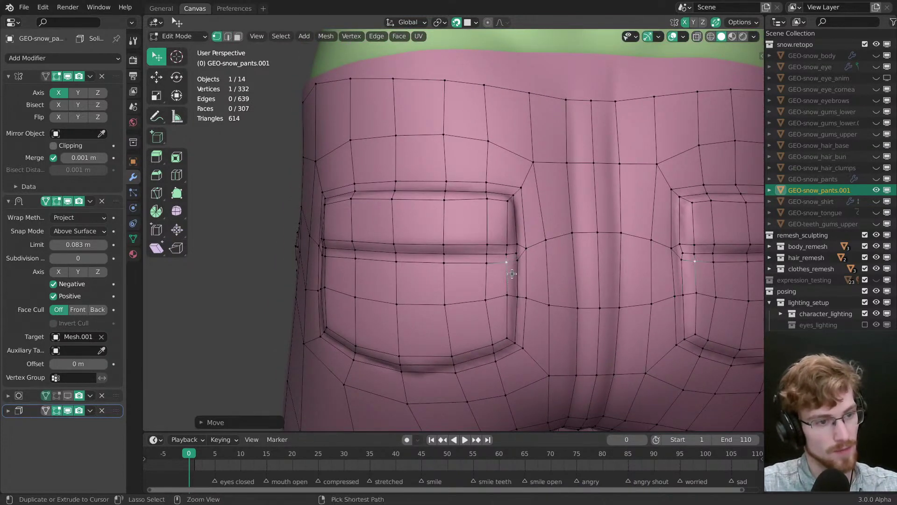
Step: Adjust the vertices beside the back pocket level with the flap crease, on the centre seam side and the outer side
{"action": "scroll", "coordinate": [514, 257], "scroll_direction": "down", "scroll_amount": 3}
{"action": "middle_click_drag", "start_coordinate": [512, 255], "coordinate": [485, 247]}
{"action": "scroll", "coordinate": [486, 247], "scroll_direction": "up", "scroll_amount": 2}
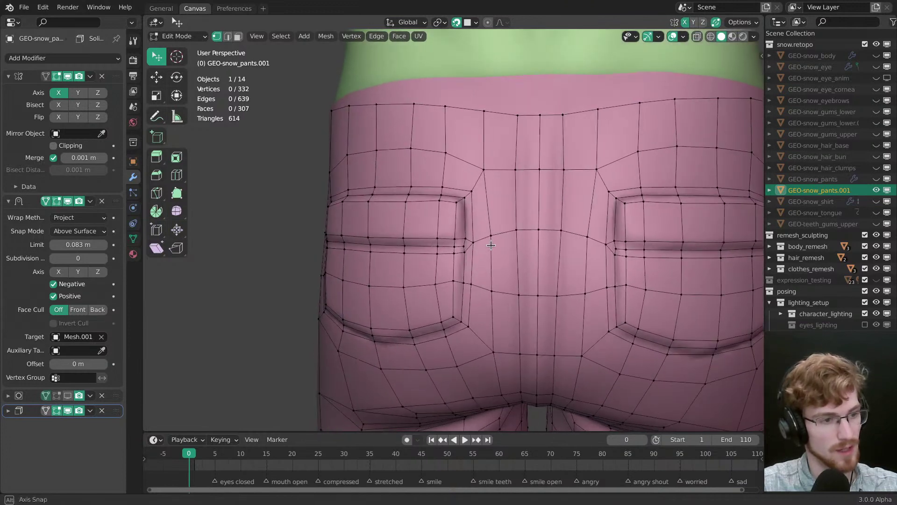
{"action": "left_click", "coordinate": [499, 233]}
{"action": "key", "text": "g"}
{"action": "left_click", "coordinate": [518, 228]}
{"action": "middle_click_drag", "start_coordinate": [571, 239], "coordinate": [546, 248]}
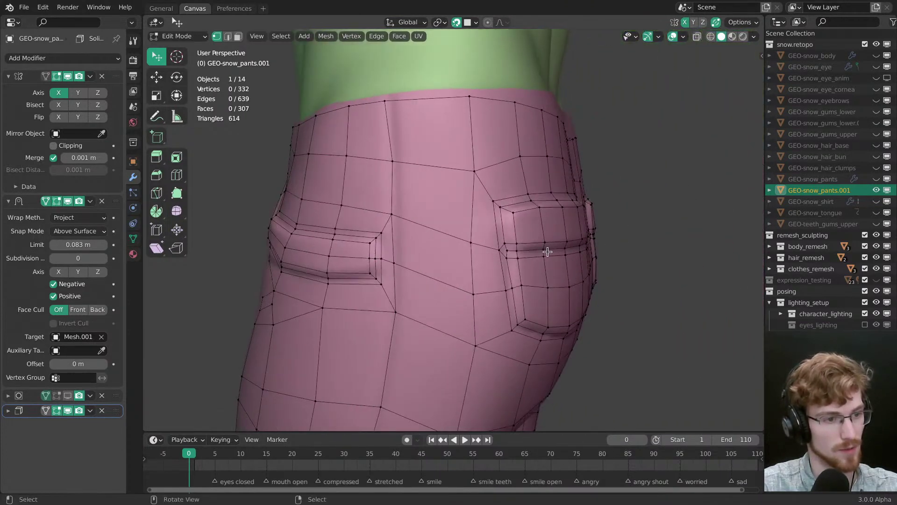
{"action": "left_click_drag", "start_coordinate": [546, 249], "coordinate": [522, 261]}
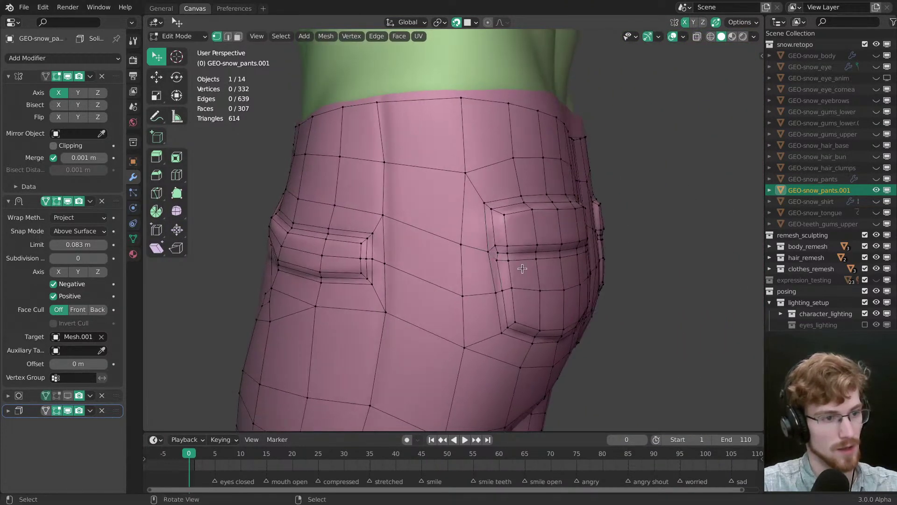
Step: Edge-slide the horizontal row just below the back pockets to even out its spacing
{"action": "middle_click_drag", "start_coordinate": [521, 268], "coordinate": [540, 224]}
{"action": "right_click", "coordinate": [496, 216], "text": "ctrl"}
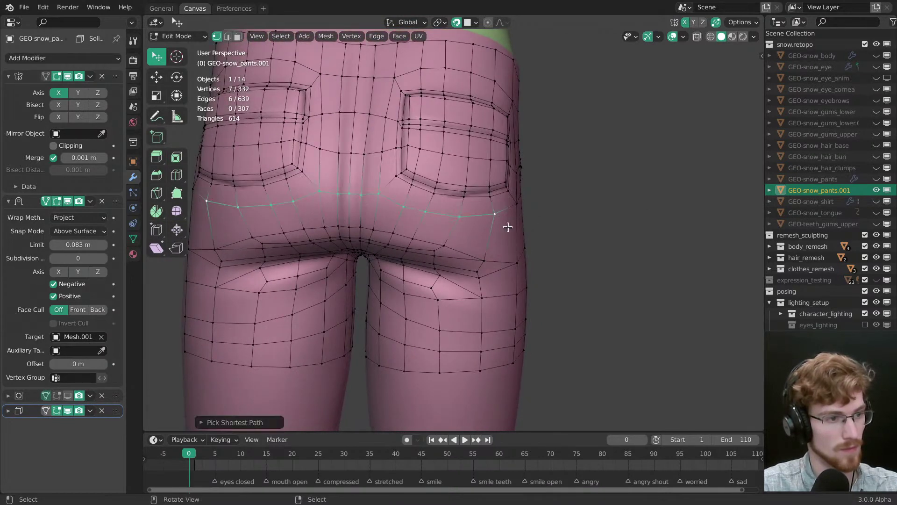
{"action": "key", "text": "g"}
{"action": "key", "text": "g"}
{"action": "left_click", "coordinate": [520, 249]}
{"action": "key", "text": "alt+a"}
Step: Reposition the vertices below the back pocket's outer corner to smooth the flow towards the hip
{"action": "middle_click_drag", "start_coordinate": [520, 250], "coordinate": [449, 234]}
{"action": "key", "text": "w"}
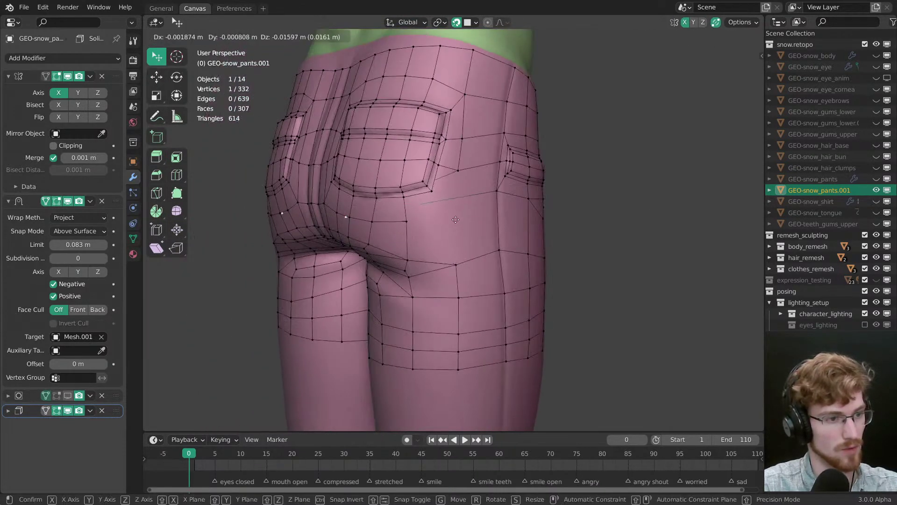
{"action": "left_click", "coordinate": [452, 202]}
{"action": "middle_click_drag", "start_coordinate": [452, 202], "coordinate": [490, 279]}
{"action": "key", "text": "alt+a"}
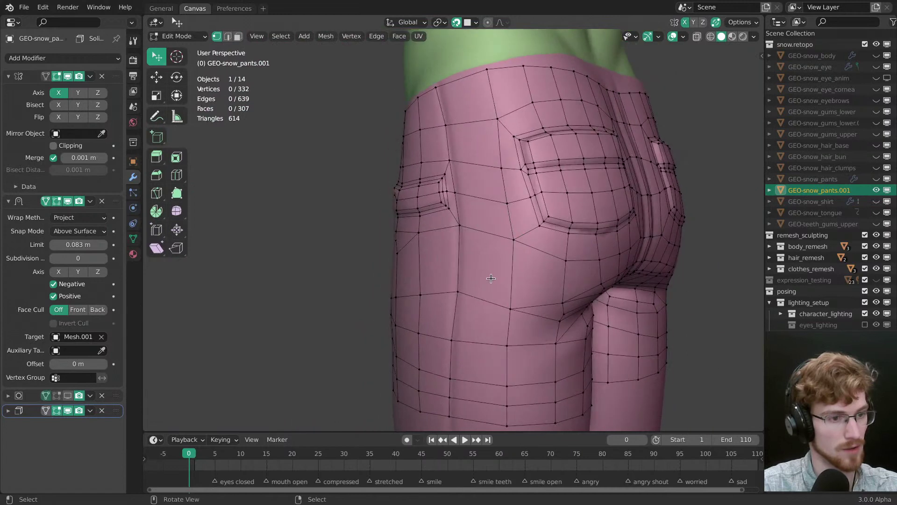
{"action": "left_click", "coordinate": [513, 239]}
{"action": "middle_click_drag", "start_coordinate": [514, 239], "coordinate": [441, 242]}
{"action": "key", "text": "g"}
{"action": "left_click", "coordinate": [563, 244]}
Step: Edge-slide the horizontal row above the buttock crease to space it more evenly
{"action": "left_click", "coordinate": [650, 174]}
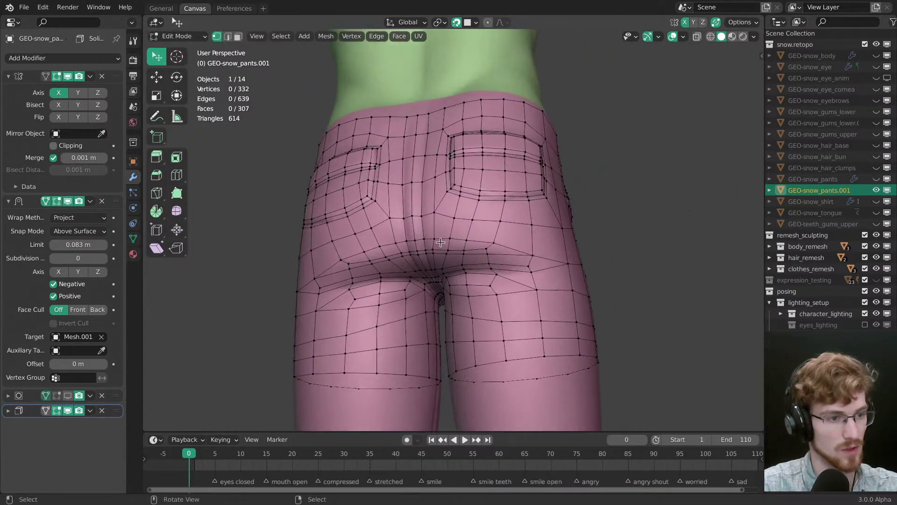
{"action": "key", "text": "g"}
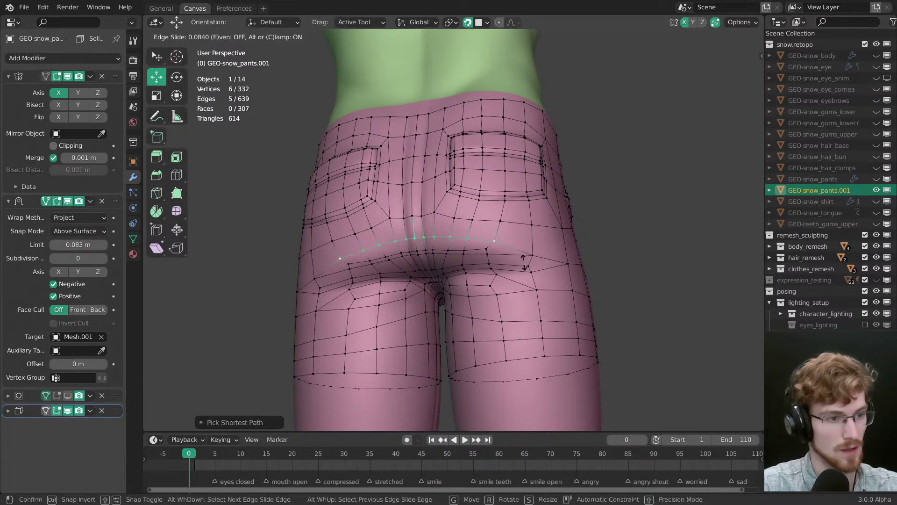
{"action": "left_click", "coordinate": [530, 252]}
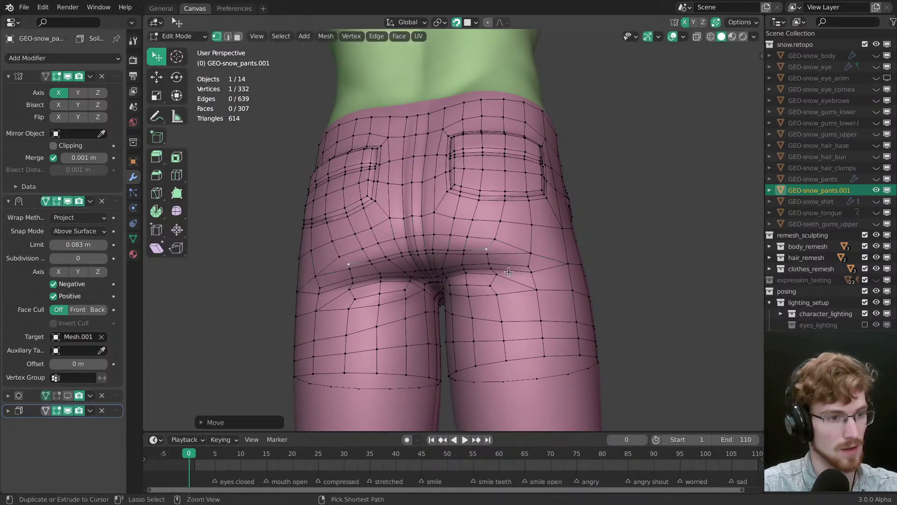
Step: Return the retopologized pants to Object Mode and save the file
{"action": "middle_click_drag", "start_coordinate": [508, 271], "coordinate": [556, 236]}
{"action": "left_click", "coordinate": [562, 234]}
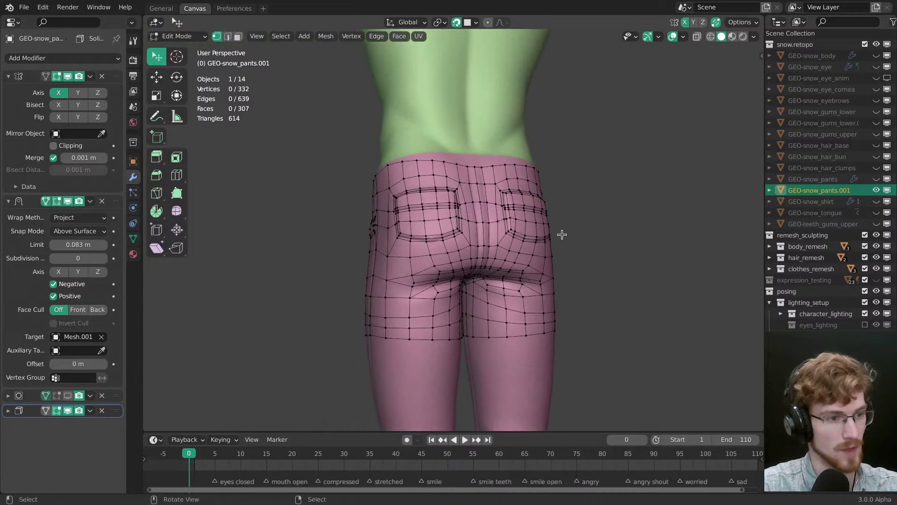
{"action": "middle_click_drag", "start_coordinate": [471, 223], "coordinate": [476, 219]}
{"action": "key", "text": "ctrl+Tab"}
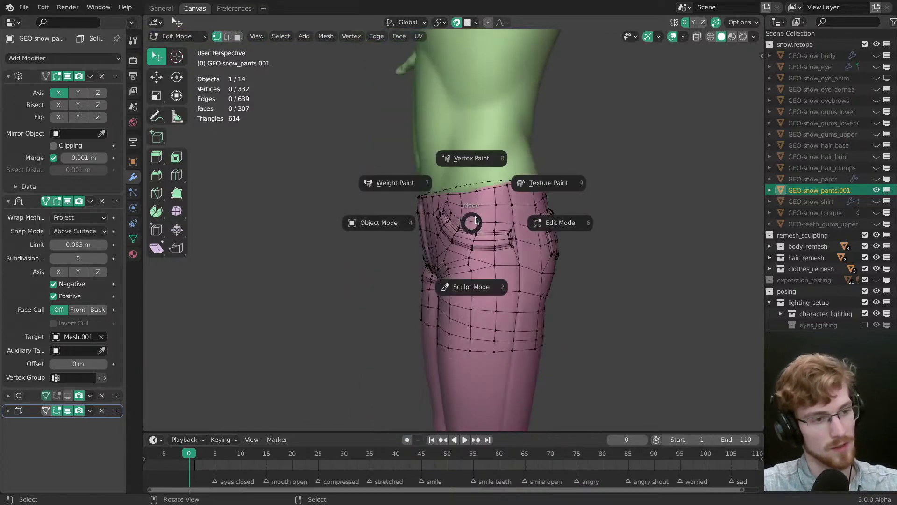
{"action": "left_click", "coordinate": [413, 222]}
{"action": "middle_click_drag", "start_coordinate": [413, 222], "coordinate": [489, 219]}
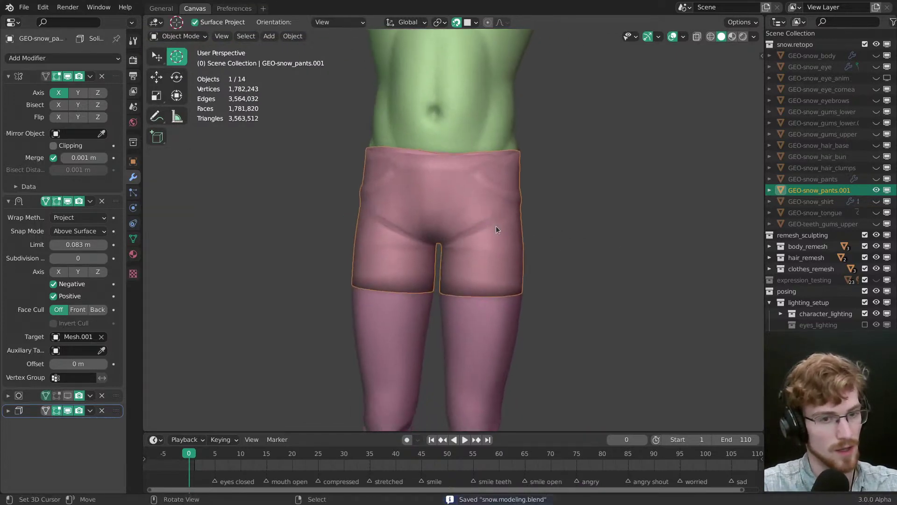
Step: Check the pants' edge density against the body and legs in wireframe display
{"action": "key", "text": "z"}
{"action": "key", "text": "shift+z"}
{"action": "scroll", "coordinate": [493, 236], "scroll_direction": "down", "scroll_amount": 3}
{"action": "middle_click_drag", "start_coordinate": [492, 235], "coordinate": [510, 270]}
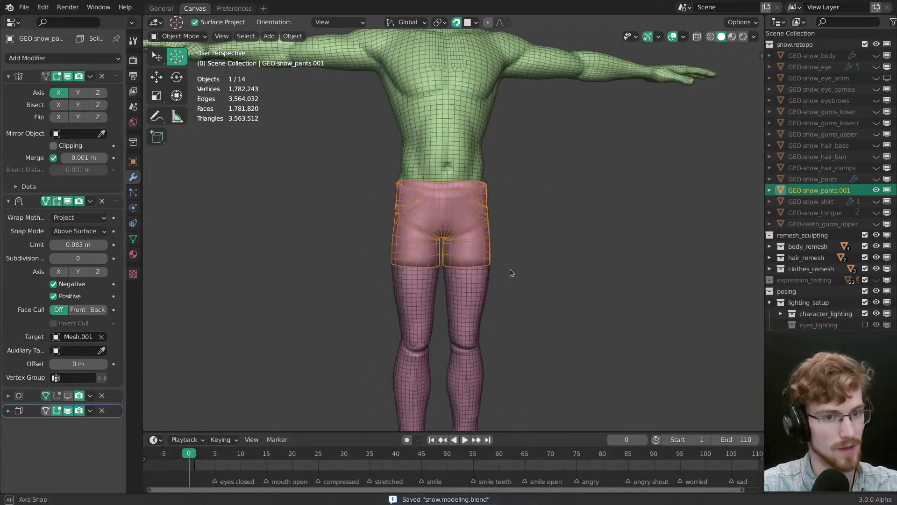
{"action": "key", "text": "shift+z"}
Step: Unhide the existing GEO-snow_pants leg mesh and apply the Mirror modifier on GEO-snow_pants.001
{"action": "left_click", "coordinate": [875, 179]}
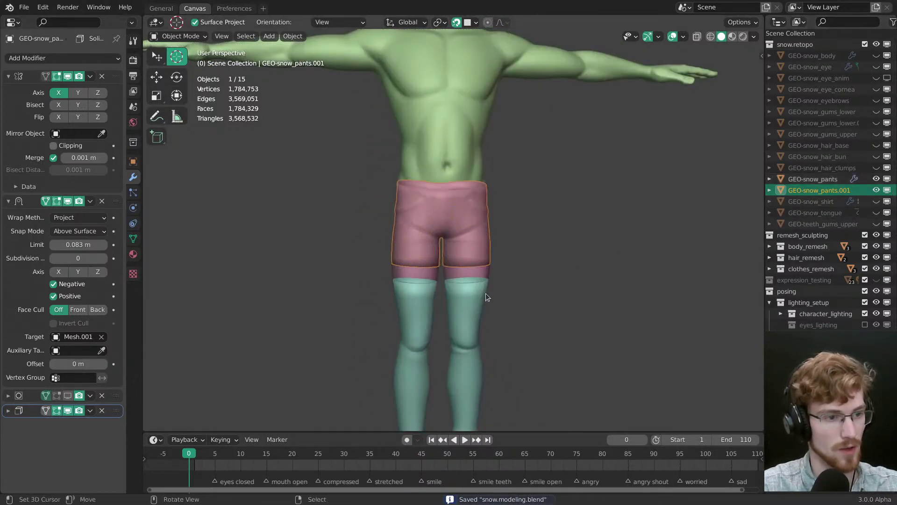
{"action": "middle_click_drag", "start_coordinate": [483, 299], "coordinate": [485, 225]}
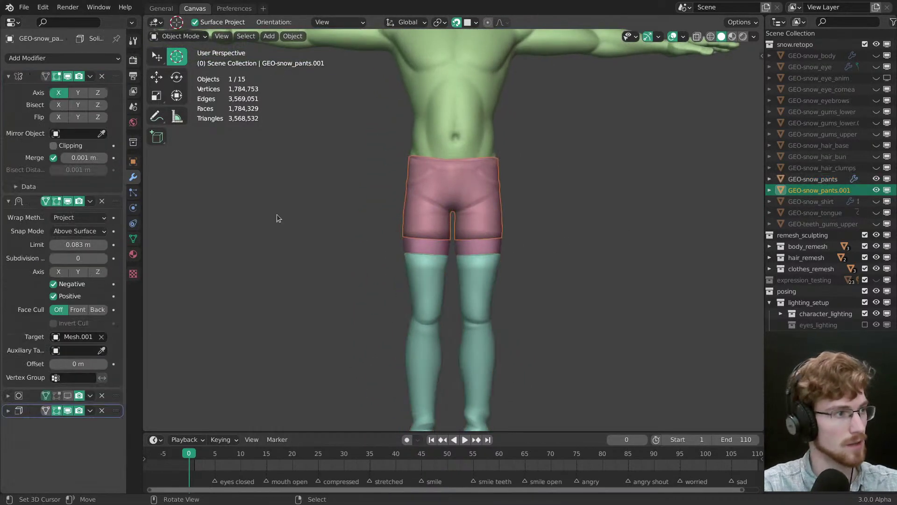
{"action": "key", "text": "ctrl+a"}
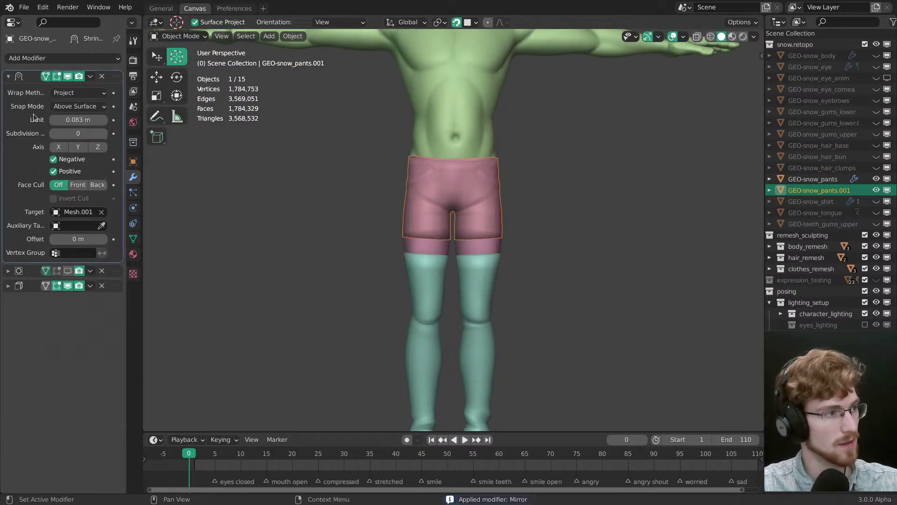
Step: Join the upper pants into GEO-snow_pants and open the combined mesh in Edit Mode
{"action": "left_click", "coordinate": [478, 279], "text": "shift"}
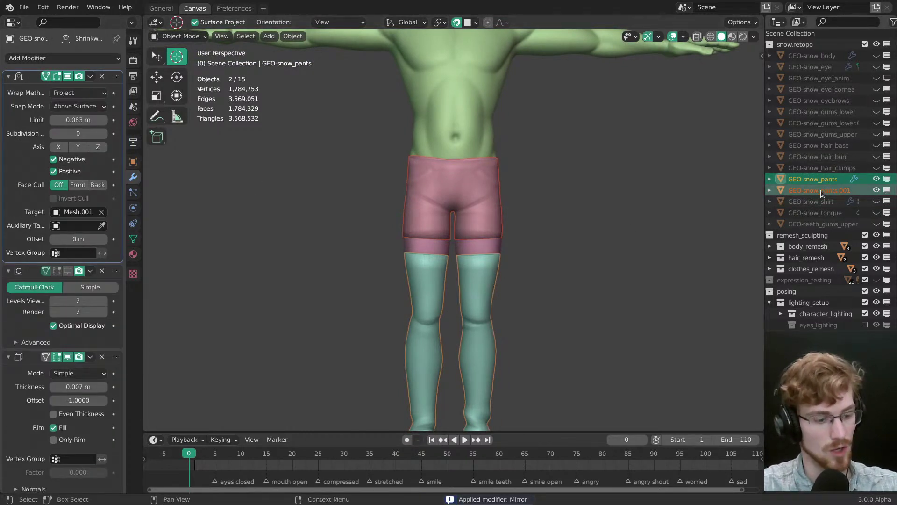
{"action": "key", "text": "ctrl+j"}
{"action": "key", "text": "Tab"}
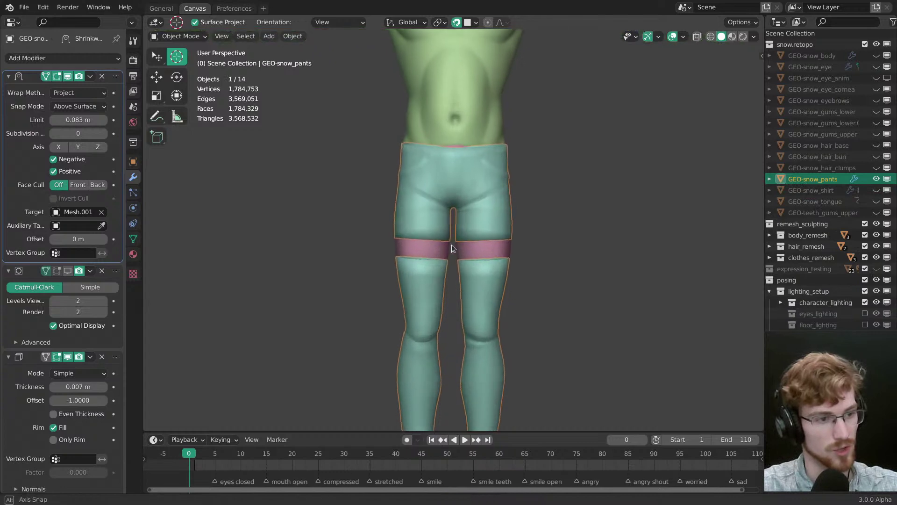
Step: Bridge the open edge loops across the gap on the character's left thigh
{"action": "scroll", "coordinate": [494, 231], "scroll_direction": "up", "scroll_amount": 4}
{"action": "key", "text": "2"}
{"action": "scroll", "coordinate": [498, 238], "scroll_direction": "down", "scroll_amount": 1}
{"action": "left_click", "coordinate": [500, 243], "text": "alt"}
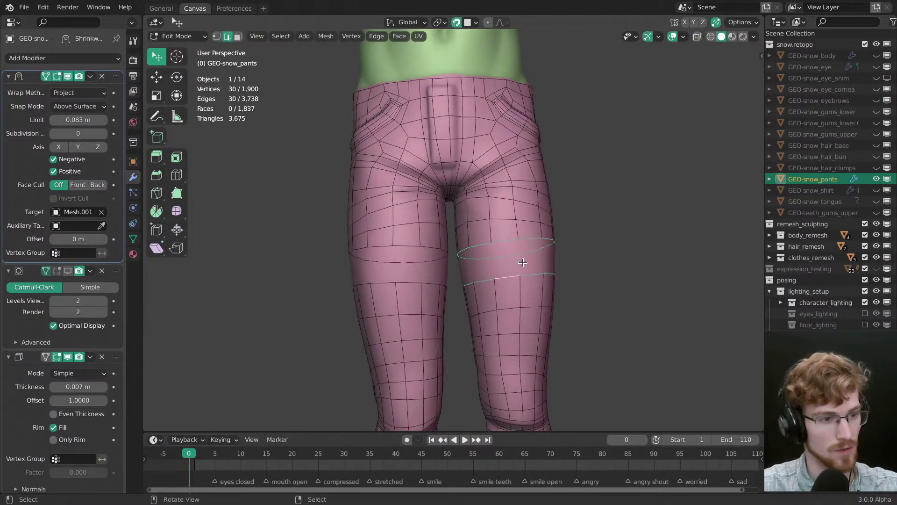
{"action": "scroll", "coordinate": [496, 238], "scroll_direction": "up", "scroll_amount": 3}
{"action": "key", "text": "ctrl+e"}
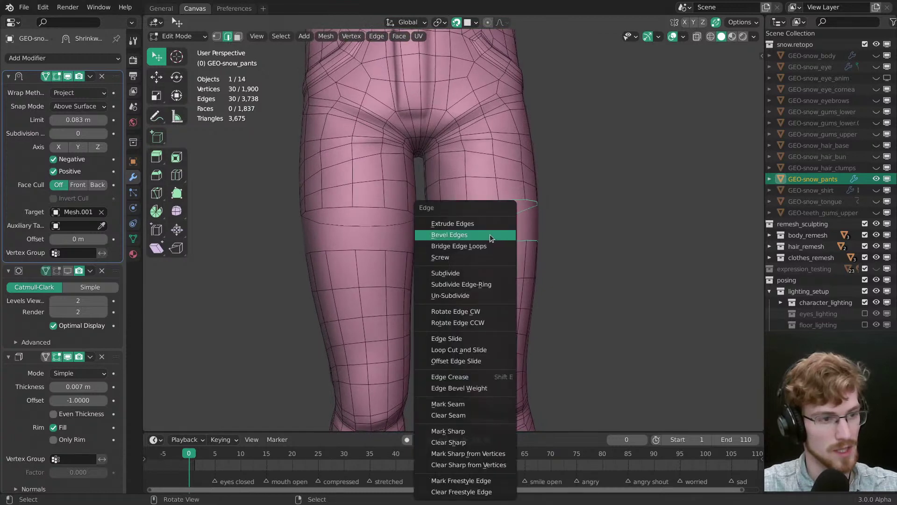
{"action": "left_click", "coordinate": [489, 246]}
Step: Bridge the matching open edge loops on the other thigh and clear the selection
{"action": "left_click", "coordinate": [377, 205], "text": "alt"}
{"action": "left_click", "coordinate": [383, 249], "text": "alt+shift"}
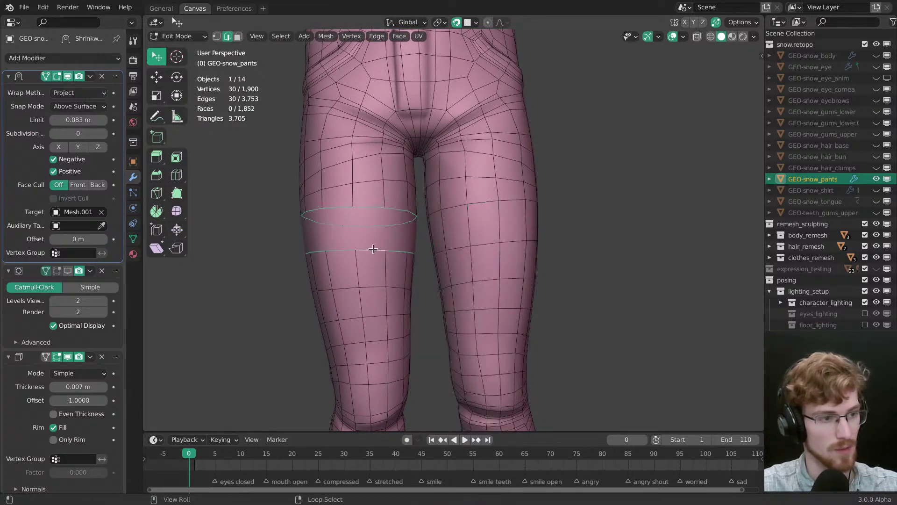
{"action": "key", "text": "ctrl+e"}
{"action": "left_click", "coordinate": [384, 250]}
{"action": "key", "text": "alt+a"}
Step: Select the outer side seam line from the waist to the ankle hem and bevel it into three parallel edge lines
{"action": "middle_click_drag", "start_coordinate": [431, 217], "coordinate": [429, 243]}
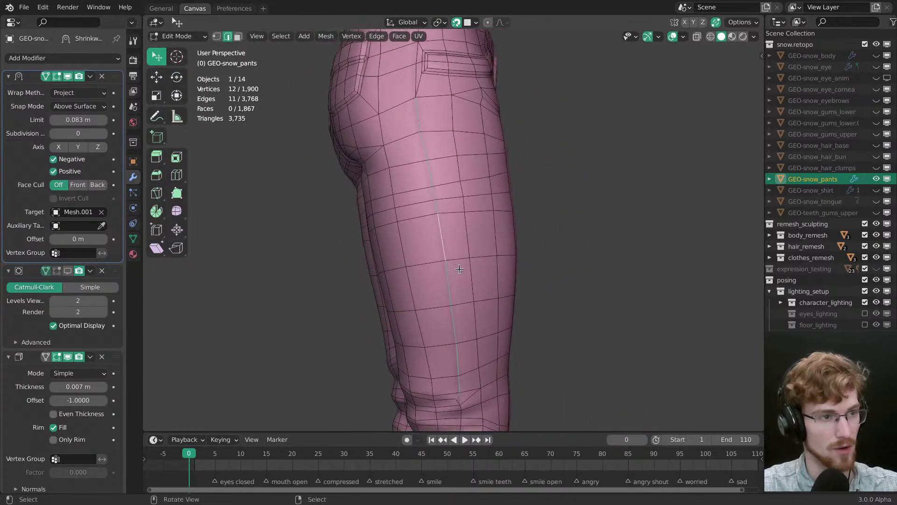
{"action": "middle_click_drag", "start_coordinate": [459, 269], "coordinate": [442, 247]}
{"action": "scroll", "coordinate": [440, 243], "scroll_direction": "up", "scroll_amount": 3}
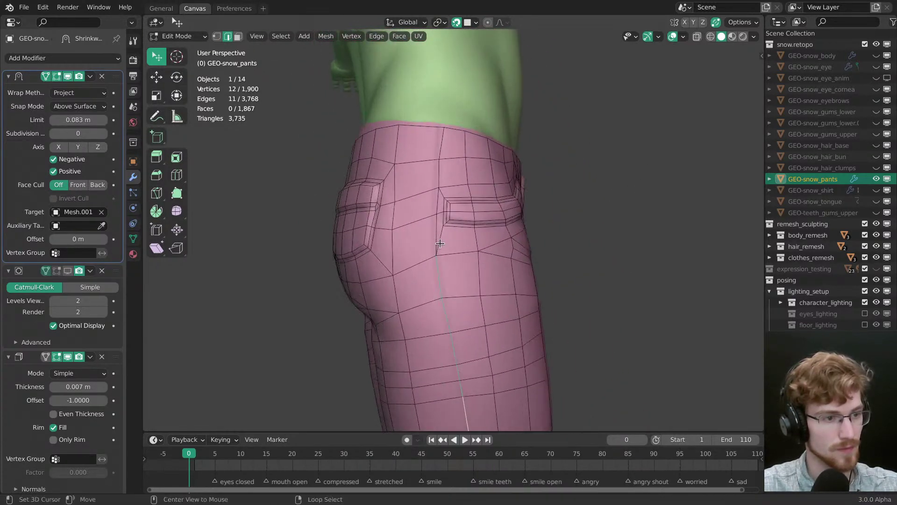
{"action": "left_click", "coordinate": [437, 173], "text": "ctrl"}
{"action": "middle_click_drag", "start_coordinate": [437, 174], "coordinate": [439, 152]}
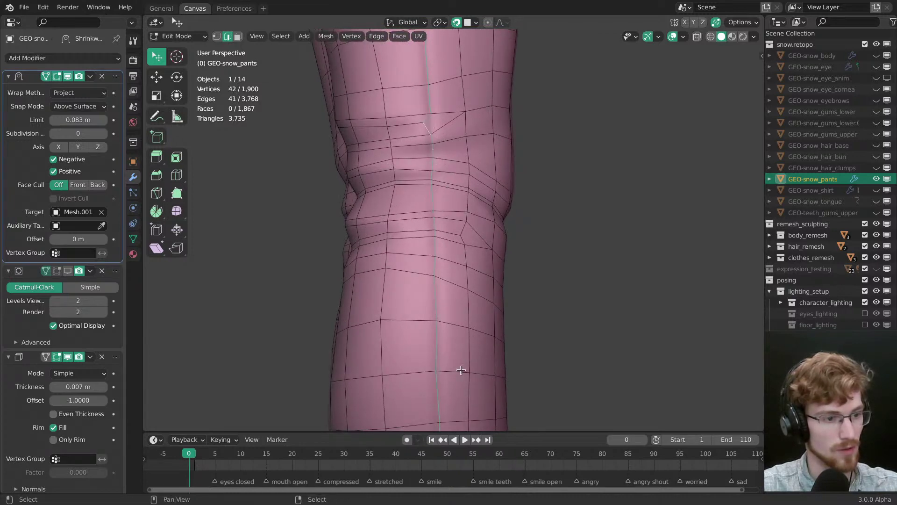
{"action": "middle_click_drag", "start_coordinate": [461, 369], "coordinate": [423, 181], "text": "shift"}
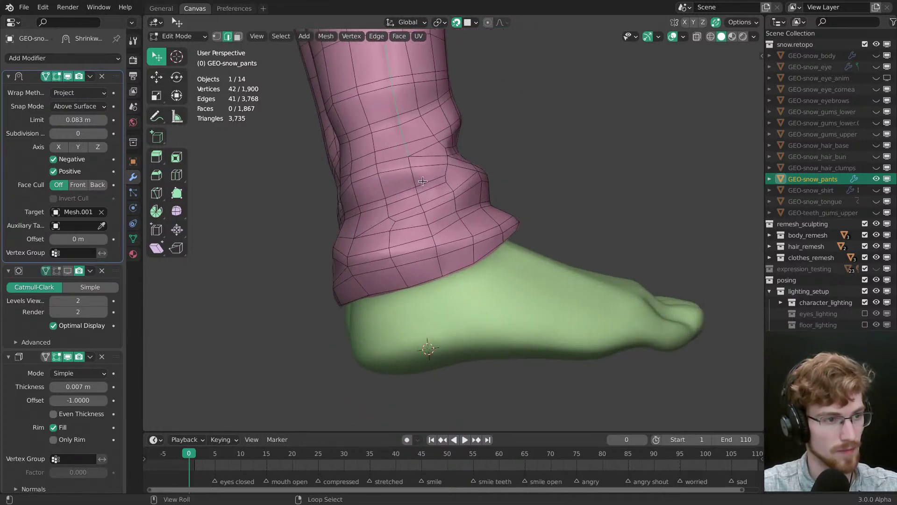
{"action": "middle_click_drag", "start_coordinate": [428, 214], "coordinate": [435, 310]}
{"action": "scroll", "coordinate": [435, 311], "scroll_direction": "down", "scroll_amount": 5}
{"action": "scroll", "coordinate": [467, 280], "scroll_direction": "up", "scroll_amount": 8}
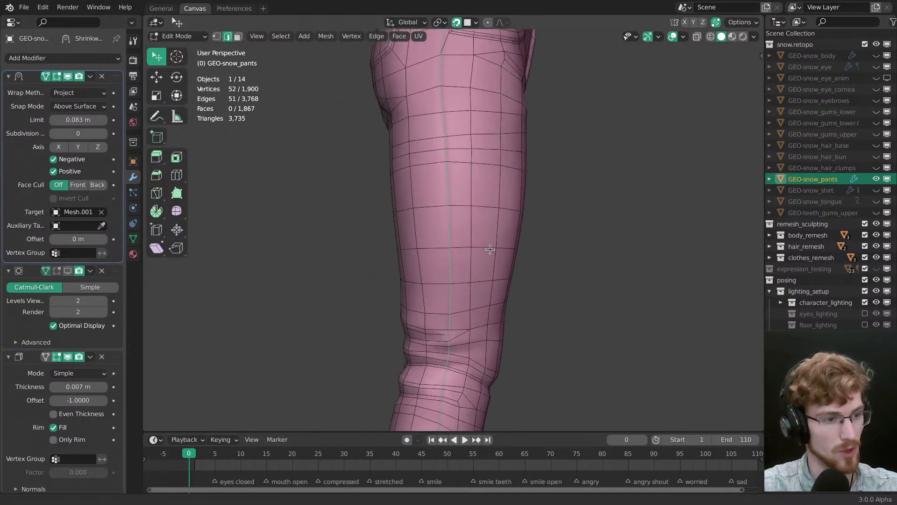
{"action": "key", "text": "ctrl+b"}
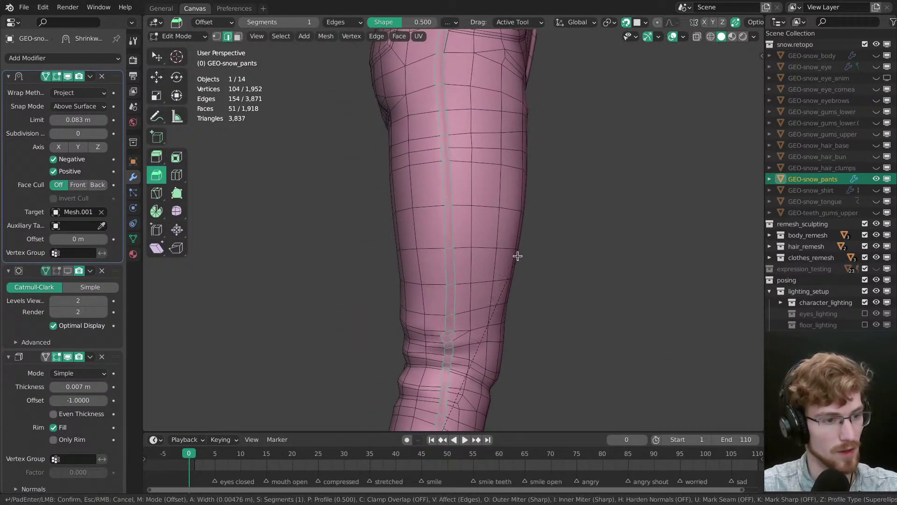
{"action": "key", "text": "Escape"}
{"action": "key", "text": "alt+a"}
Step: Reposition the beveled side seam's vertices just above the knee folds to straighten its kink
{"action": "middle_click_drag", "start_coordinate": [531, 262], "coordinate": [484, 257]}
{"action": "scroll", "coordinate": [407, 79], "scroll_direction": "up", "scroll_amount": 6}
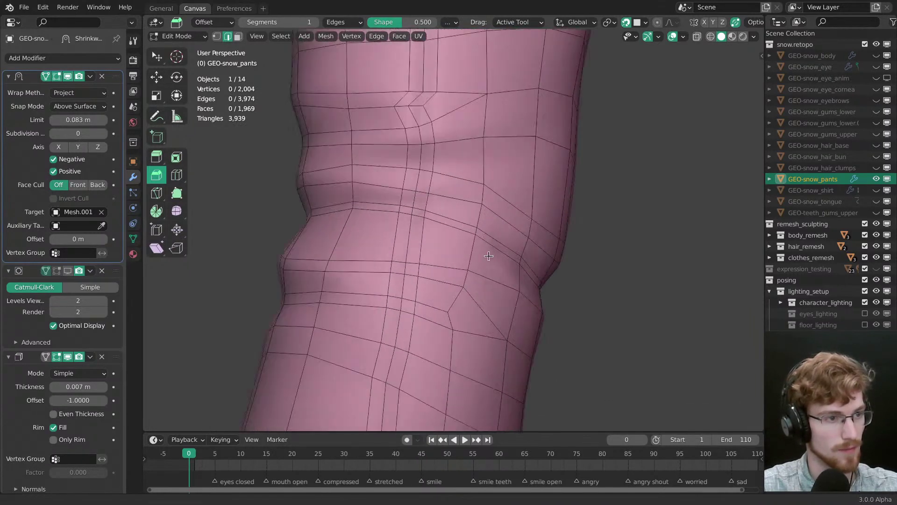
{"action": "right_click", "coordinate": [387, 58], "text": "shift"}
{"action": "middle_click_drag", "start_coordinate": [391, 55], "coordinate": [408, 235], "text": "shift"}
{"action": "key", "text": "g"}
{"action": "left_click_drag", "start_coordinate": [457, 217], "coordinate": [472, 222]}
{"action": "scroll", "coordinate": [469, 225], "scroll_direction": "down", "scroll_amount": 5}
{"action": "key", "text": "alt+a"}
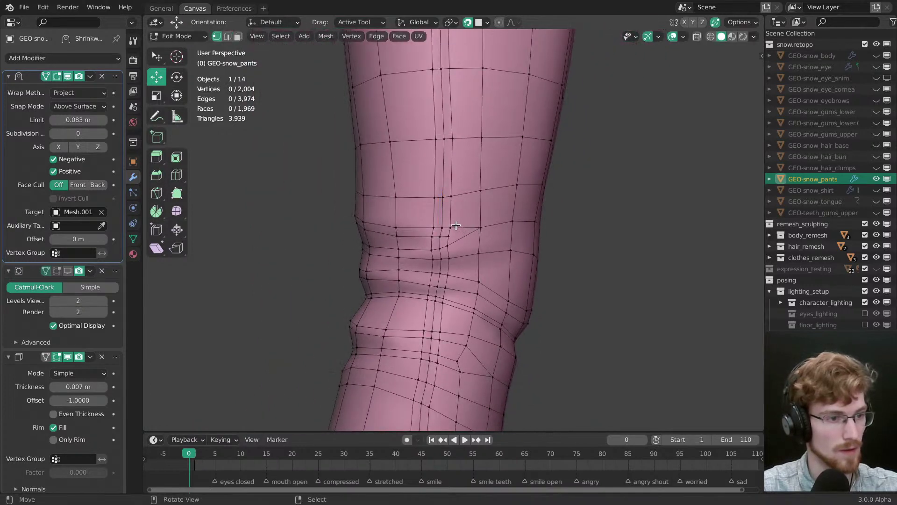
{"action": "key", "text": "w"}
Step: Nudge the beveled side seam's vertices on the calf to even out their spacing
{"action": "middle_click_drag", "start_coordinate": [453, 225], "coordinate": [461, 135]}
{"action": "middle_click_drag", "start_coordinate": [460, 186], "coordinate": [440, 194]}
{"action": "scroll", "coordinate": [444, 187], "scroll_direction": "up", "scroll_amount": 1}
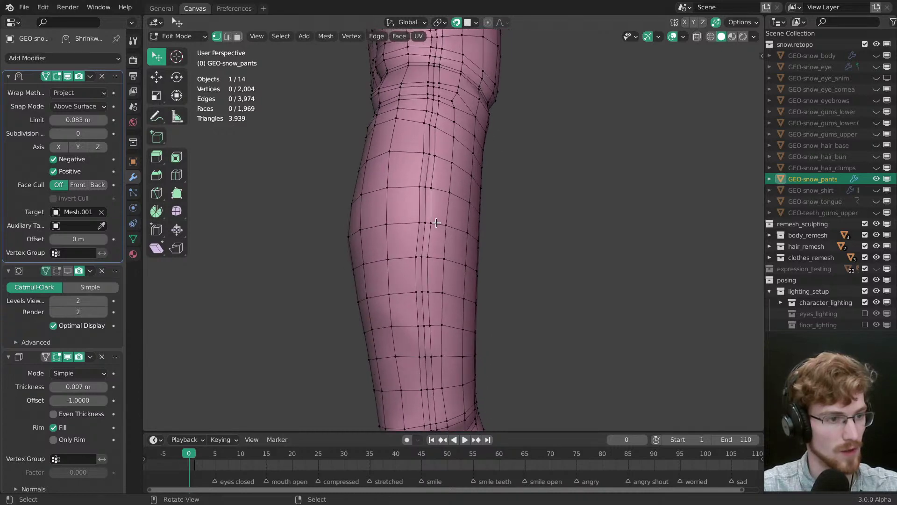
{"action": "right_click", "coordinate": [431, 223]}
{"action": "right_click", "coordinate": [419, 223], "text": "ctrl"}
{"action": "key", "text": "g"}
{"action": "left_click_drag", "start_coordinate": [454, 250], "coordinate": [451, 246]}
{"action": "key", "text": "alt+a"}
Step: Adjust the beveled side seam's vertices in the folds above the ankle for a smoother line
{"action": "middle_click_drag", "start_coordinate": [449, 295], "coordinate": [443, 122], "text": "shift"}
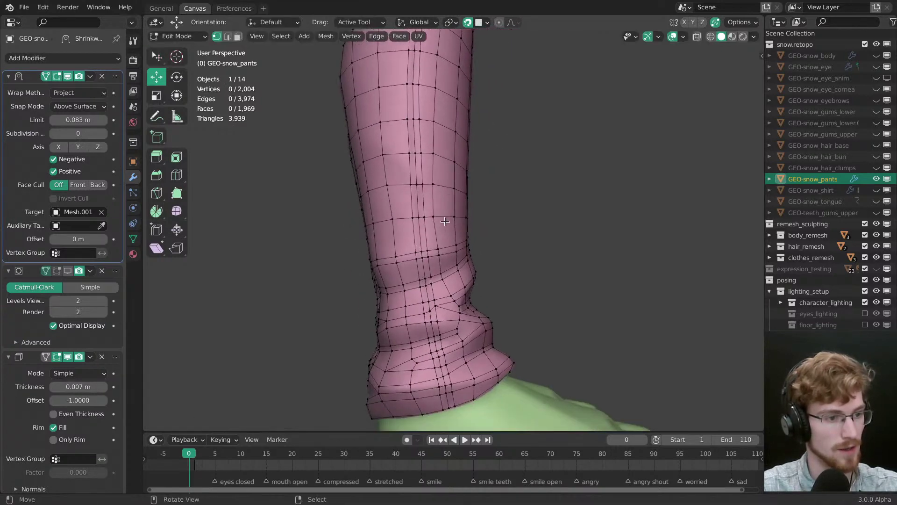
{"action": "middle_click_drag", "start_coordinate": [442, 314], "coordinate": [449, 237], "text": "shift"}
{"action": "scroll", "coordinate": [449, 237], "scroll_direction": "down", "scroll_amount": 2}
{"action": "scroll", "coordinate": [442, 230], "scroll_direction": "up", "scroll_amount": 6}
{"action": "key", "text": "w"}
{"action": "left_click_drag", "start_coordinate": [458, 202], "coordinate": [460, 209]}
{"action": "key", "text": "alt+a"}
Step: Select the centre edge loop of the beveled side seam and bring the hip beside the front pocket into view
{"action": "scroll", "coordinate": [463, 248], "scroll_direction": "down", "scroll_amount": 2}
{"action": "middle_click_drag", "start_coordinate": [462, 248], "coordinate": [451, 247]}
{"action": "right_click", "coordinate": [452, 247], "text": "alt"}
{"action": "scroll", "coordinate": [450, 246], "scroll_direction": "down", "scroll_amount": 5}
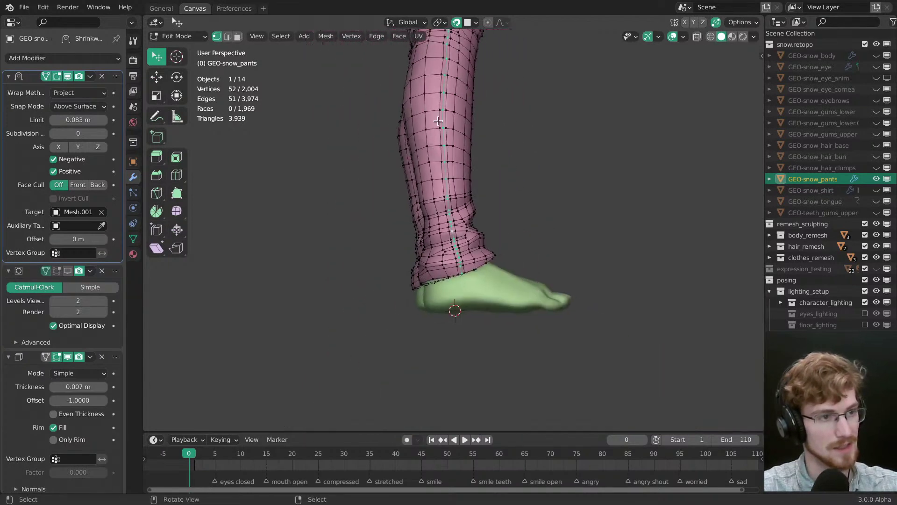
{"action": "middle_click_drag", "start_coordinate": [441, 98], "coordinate": [437, 355], "text": "shift"}
{"action": "scroll", "coordinate": [439, 261], "scroll_direction": "up", "scroll_amount": 7}
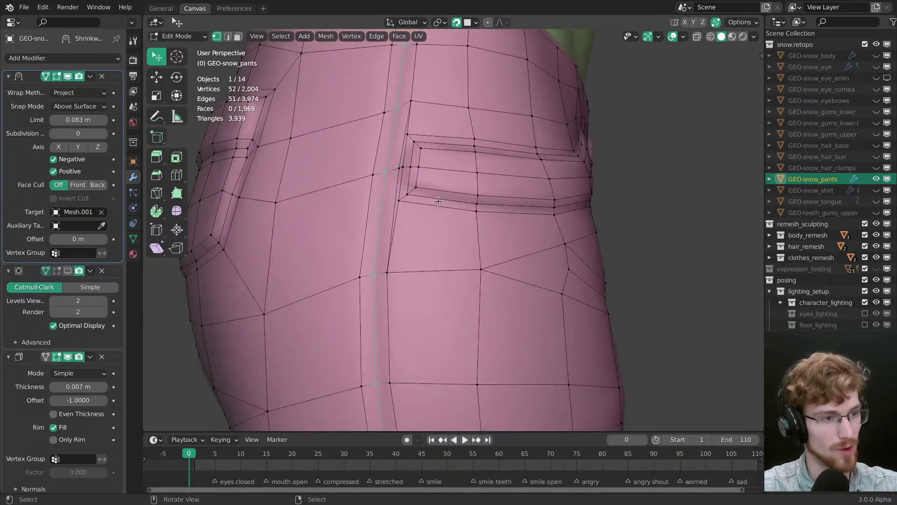
Step: Select the three vertices along the front pocket's rear side, next to the outer seam, and reposition them
{"action": "key", "text": "alt+a"}
{"action": "middle_click_drag", "start_coordinate": [441, 256], "coordinate": [422, 210]}
{"action": "left_click", "coordinate": [378, 255], "text": "ctrl"}
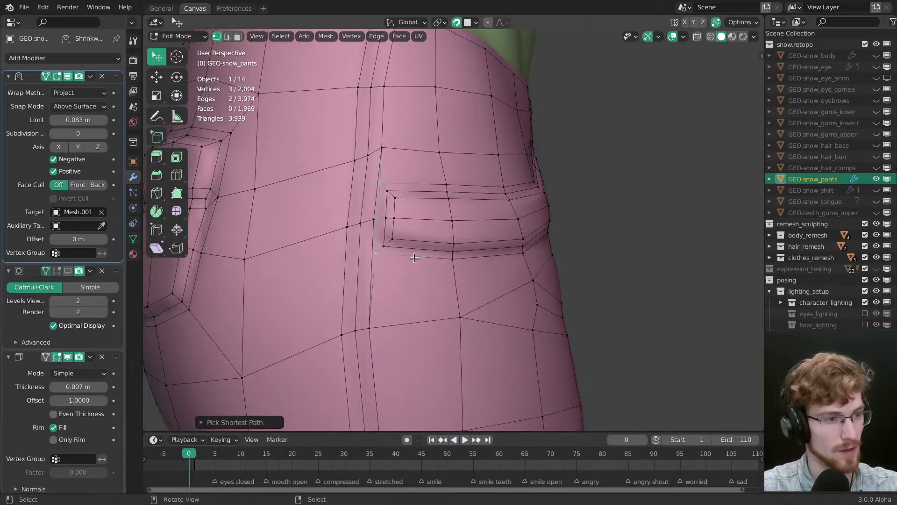
{"action": "key", "text": "g"}
{"action": "left_click", "coordinate": [442, 264]}
{"action": "key", "text": "alt+a"}
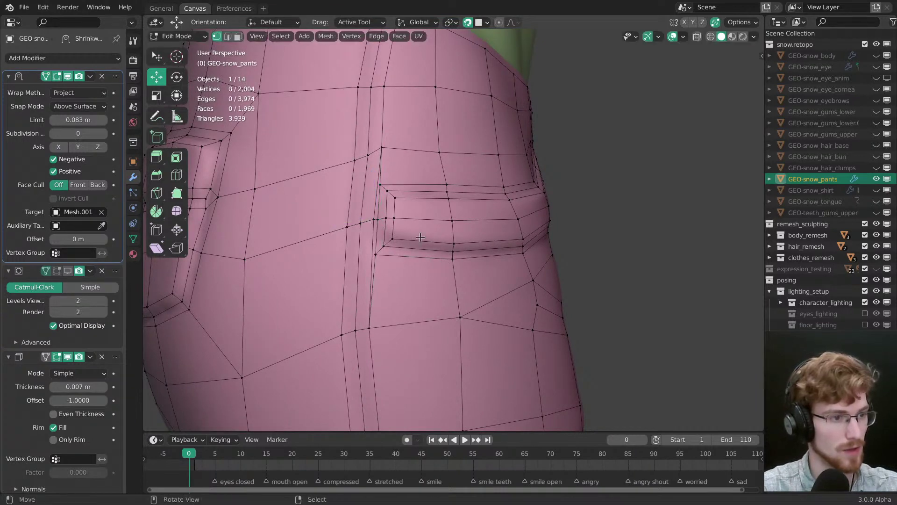
Step: Move the individual vertices at the upper and lower rear corners of the front pocket to even out the surrounding edges
{"action": "middle_click_drag", "start_coordinate": [420, 239], "coordinate": [412, 225]}
{"action": "key", "text": "w"}
{"action": "left_click_drag", "start_coordinate": [370, 183], "coordinate": [376, 176]}
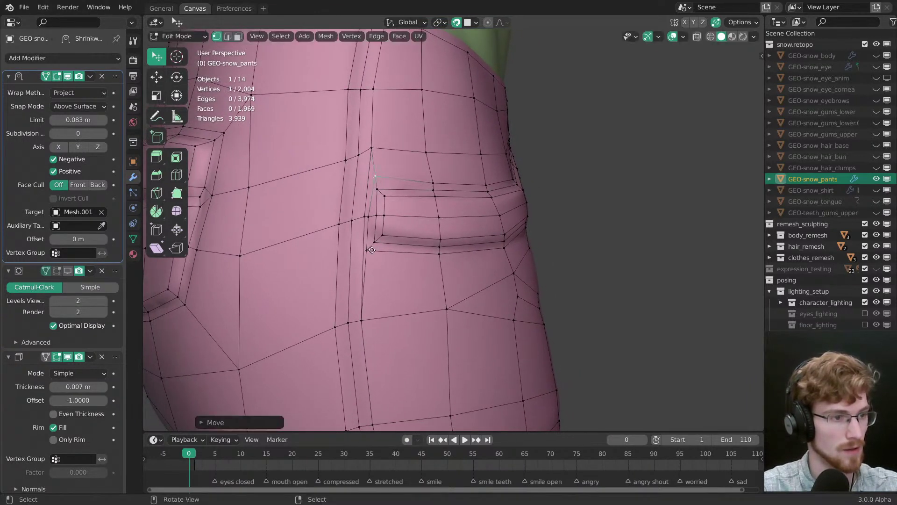
{"action": "left_click_drag", "start_coordinate": [369, 251], "coordinate": [381, 238]}
{"action": "left_click", "coordinate": [369, 216]}
{"action": "left_click_drag", "start_coordinate": [386, 217], "coordinate": [386, 192]}
Step: Bevel the outer side seam edge loop from waistband to ankle with 2 segments and a width of about 0.004 m
{"action": "middle_click_drag", "start_coordinate": [411, 275], "coordinate": [480, 262]}
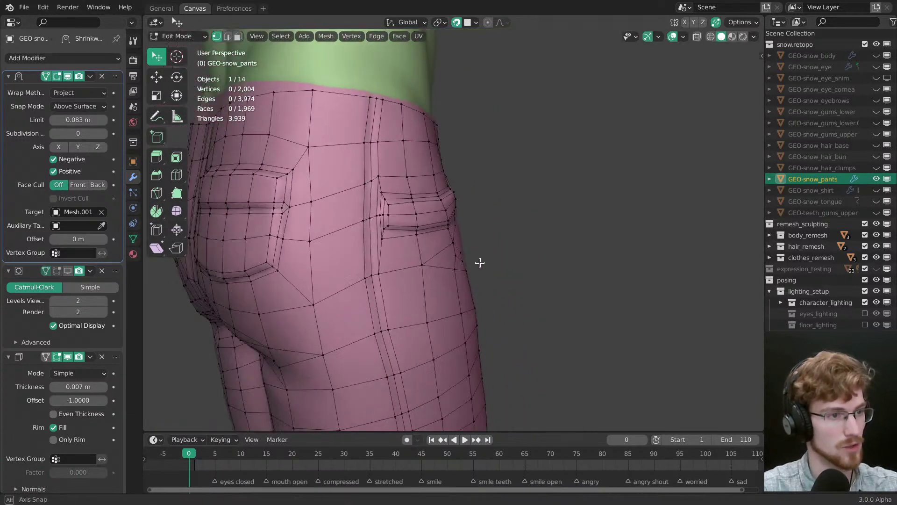
{"action": "scroll", "coordinate": [480, 262], "scroll_direction": "down", "scroll_amount": 5}
{"action": "middle_click_drag", "start_coordinate": [525, 89], "coordinate": [524, 216]}
{"action": "scroll", "coordinate": [437, 252], "scroll_direction": "up", "scroll_amount": 5}
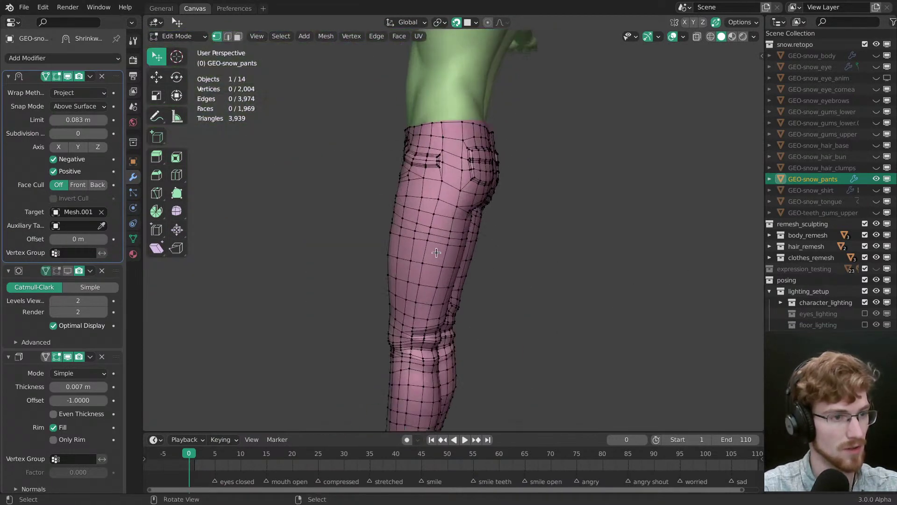
{"action": "scroll", "coordinate": [437, 252], "scroll_direction": "up", "scroll_amount": 3}
{"action": "key", "text": "2"}
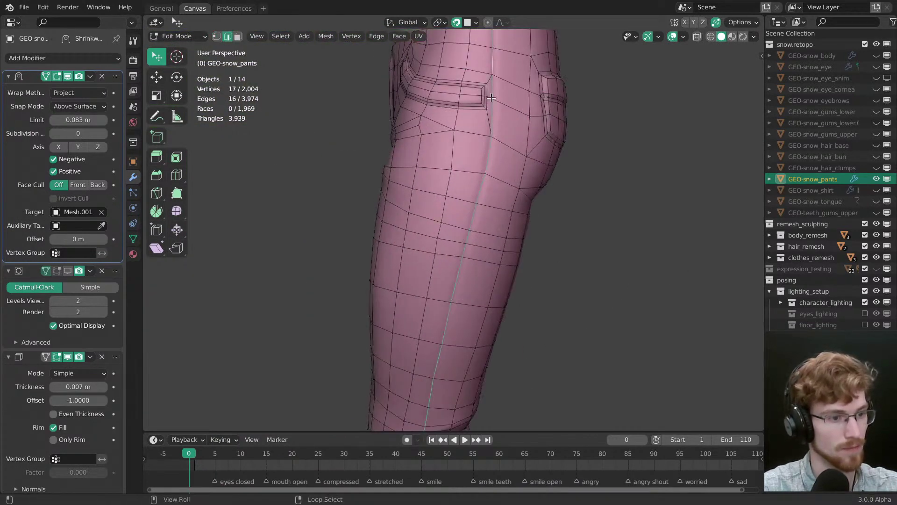
{"action": "scroll", "coordinate": [491, 97], "scroll_direction": "down", "scroll_amount": 8, "text": "shift"}
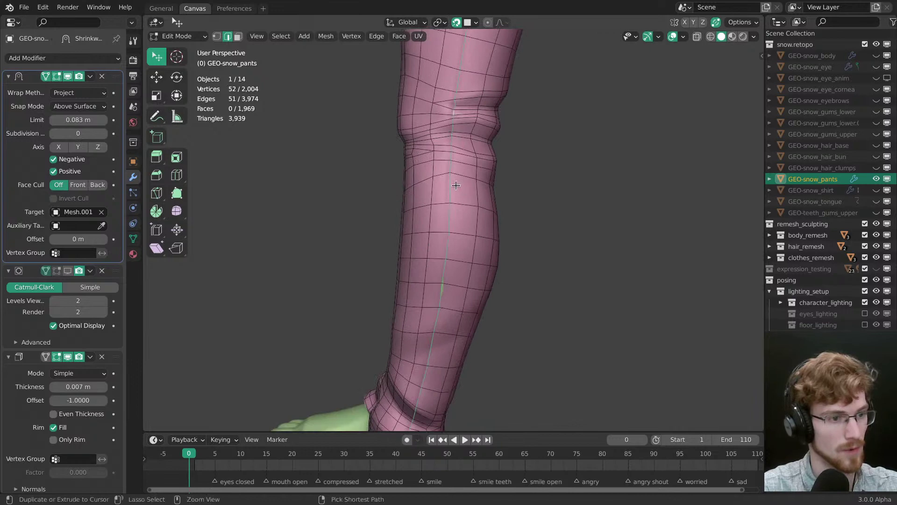
{"action": "scroll", "coordinate": [455, 185], "scroll_direction": "down", "scroll_amount": 6, "text": "shift"}
{"action": "scroll", "coordinate": [480, 203], "scroll_direction": "up", "scroll_amount": 5, "text": "shift"}
{"action": "middle_click_drag", "start_coordinate": [449, 291], "coordinate": [489, 259]}
{"action": "key", "text": "shift+space"}
{"action": "key", "text": "b"}
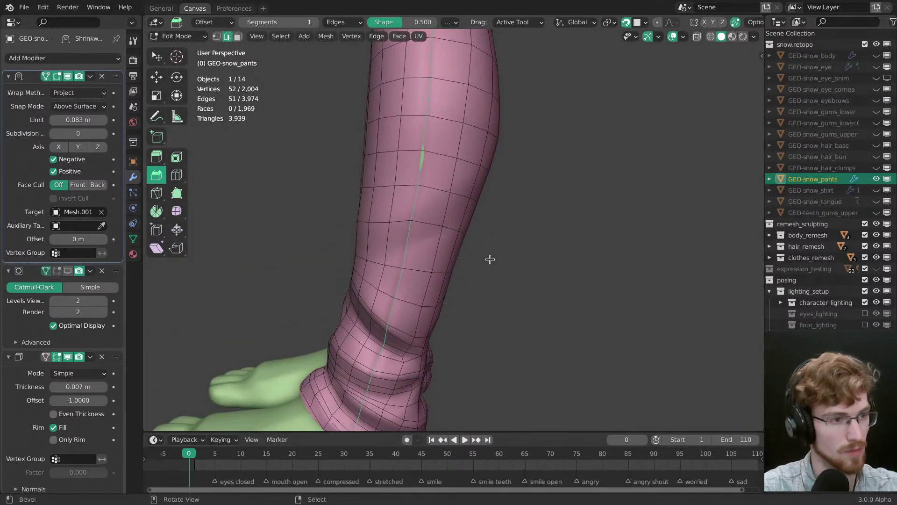
{"action": "left_click_drag", "start_coordinate": [489, 259], "coordinate": [510, 270]}
{"action": "scroll", "coordinate": [509, 268], "scroll_direction": "up", "scroll_amount": 1}
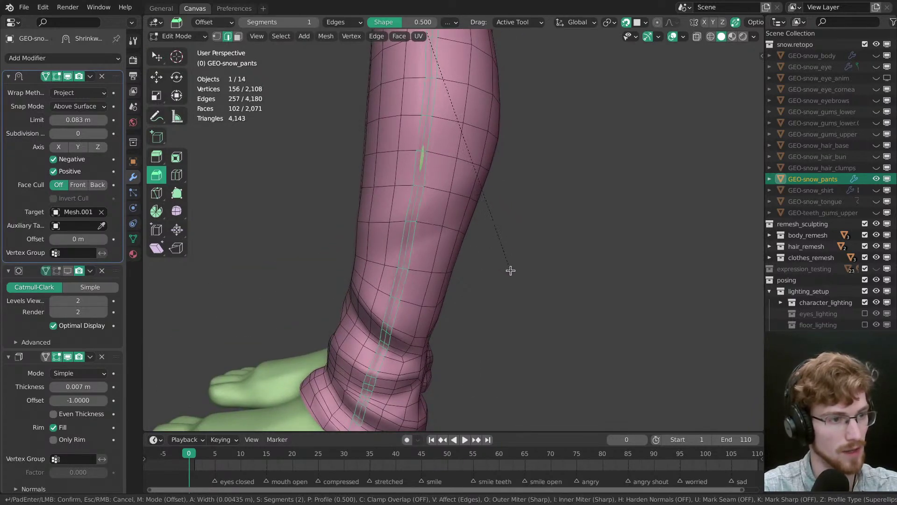
{"action": "left_click", "coordinate": [507, 270]}
{"action": "key", "text": "alt+a"}
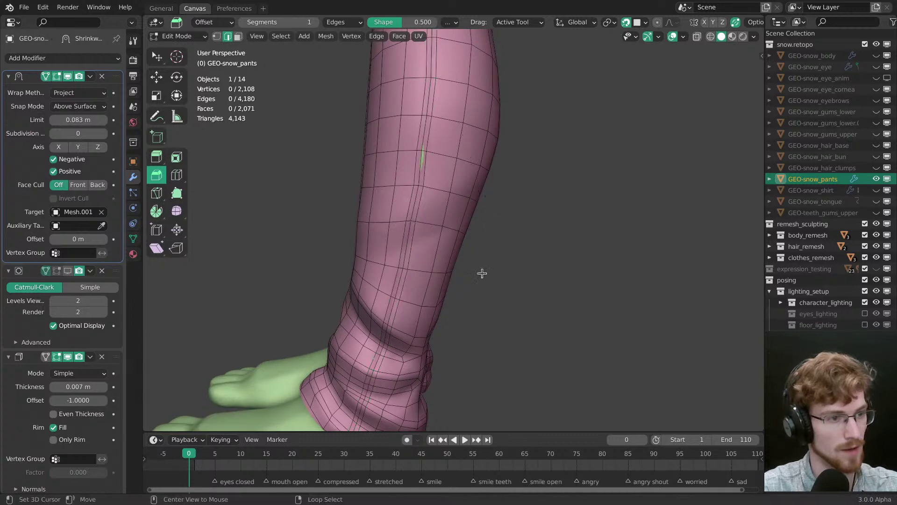
Step: Shift the short cross edges of the beveled side seam at the upper knee fold and adjust a vertex there
{"action": "middle_click_drag", "start_coordinate": [481, 272], "coordinate": [433, 276]}
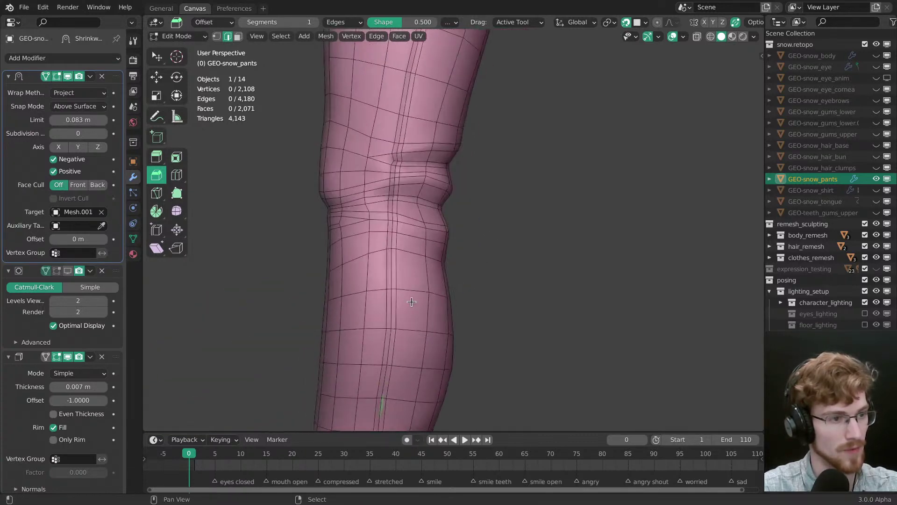
{"action": "scroll", "coordinate": [432, 276], "scroll_direction": "up", "scroll_amount": 1}
{"action": "scroll", "coordinate": [434, 276], "scroll_direction": "up", "scroll_amount": 2}
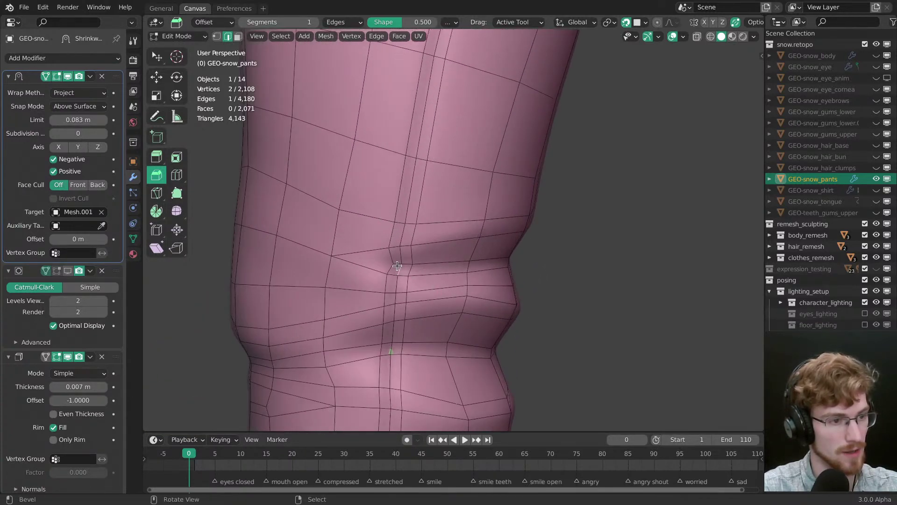
{"action": "left_click", "coordinate": [400, 261], "text": "ctrl"}
{"action": "key", "text": "shift+space"}
{"action": "key", "text": "g"}
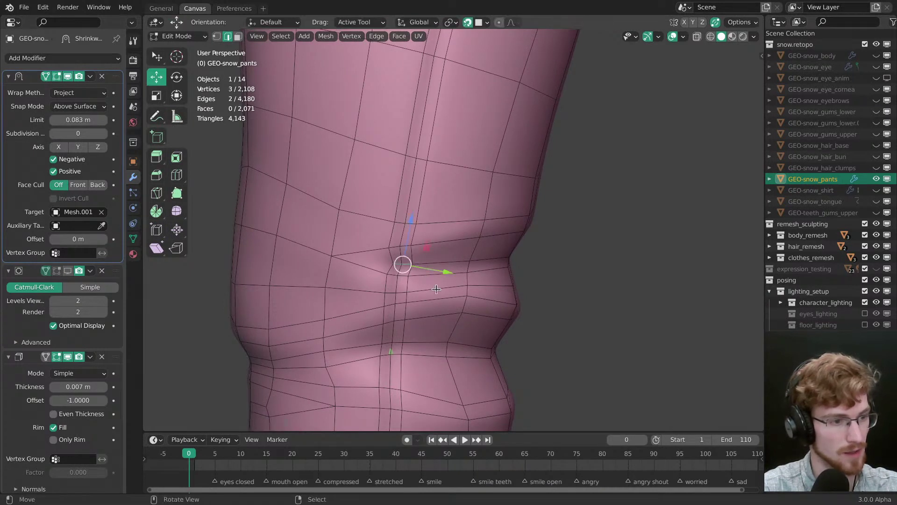
{"action": "left_click_drag", "start_coordinate": [400, 262], "coordinate": [382, 264]}
{"action": "key", "text": "alt+a"}
{"action": "key", "text": "1"}
{"action": "scroll", "coordinate": [419, 179], "scroll_direction": "down", "scroll_amount": 5}
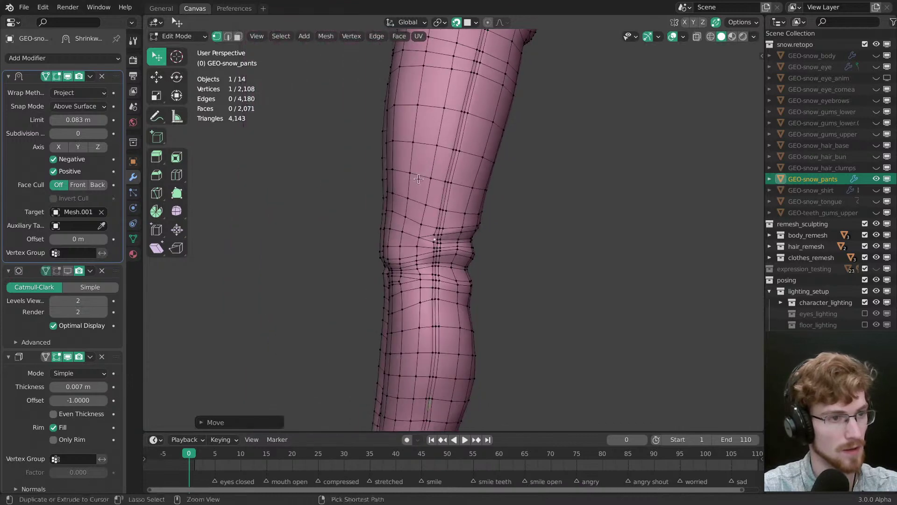
Step: Nudge two individual vertices on the side of the thigh to even out the edge flow
{"action": "middle_click_drag", "start_coordinate": [418, 179], "coordinate": [418, 327], "text": "shift"}
{"action": "scroll", "coordinate": [364, 197], "scroll_direction": "up", "scroll_amount": 5}
{"action": "left_click_drag", "start_coordinate": [364, 196], "coordinate": [360, 186]}
{"action": "left_click_drag", "start_coordinate": [363, 278], "coordinate": [360, 278]}
{"action": "scroll", "coordinate": [386, 307], "scroll_direction": "down", "scroll_amount": 5}
{"action": "key", "text": "alt+a"}
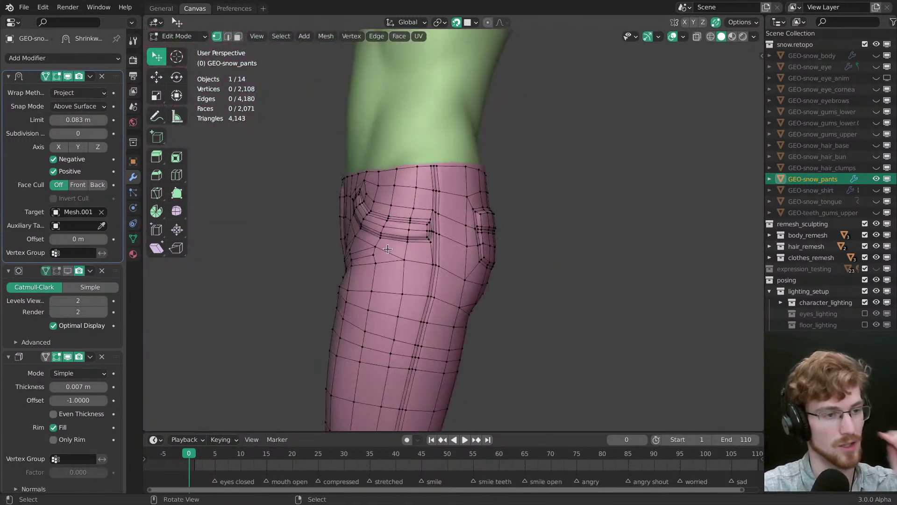
Step: Nudge the vertices along the crease between crotch and hip on the front of the pants for smoother spacing
{"action": "middle_click_drag", "start_coordinate": [386, 307], "coordinate": [474, 278]}
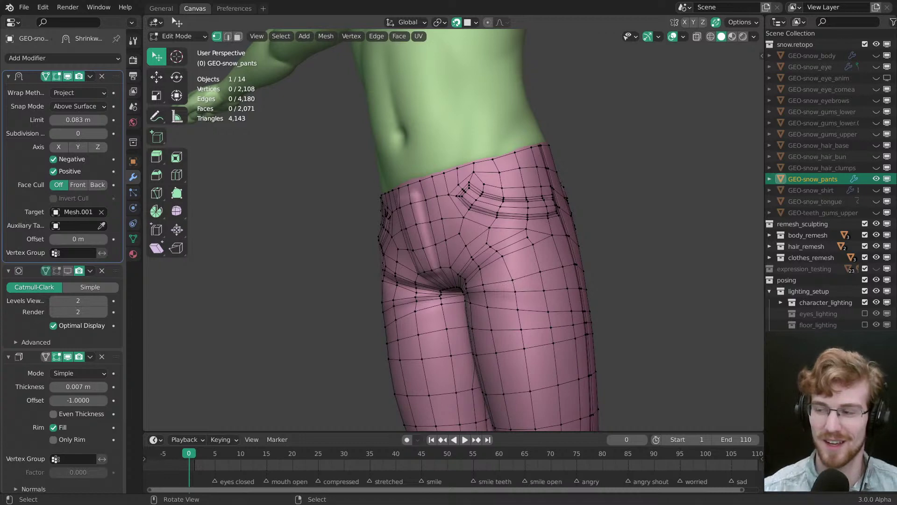
{"action": "middle_click_drag", "start_coordinate": [390, 200], "coordinate": [608, 201]}
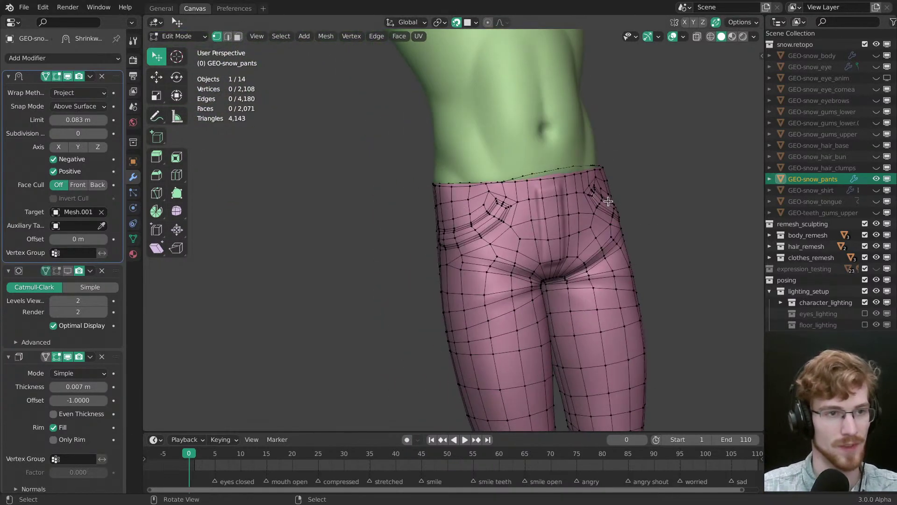
{"action": "middle_click_drag", "start_coordinate": [608, 4], "coordinate": [522, 146]}
{"action": "scroll", "coordinate": [523, 146], "scroll_direction": "up", "scroll_amount": 5}
{"action": "left_click_drag", "start_coordinate": [511, 150], "coordinate": [507, 148]}
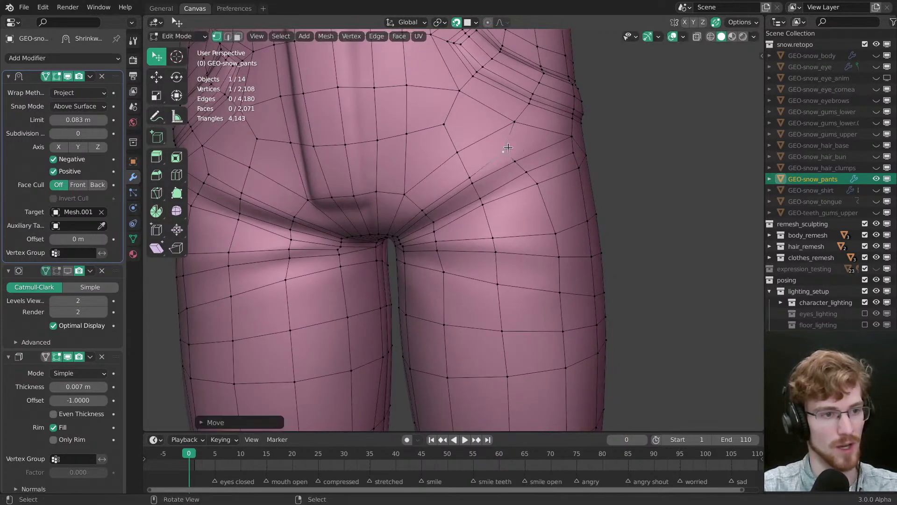
{"action": "left_click_drag", "start_coordinate": [472, 174], "coordinate": [471, 178]}
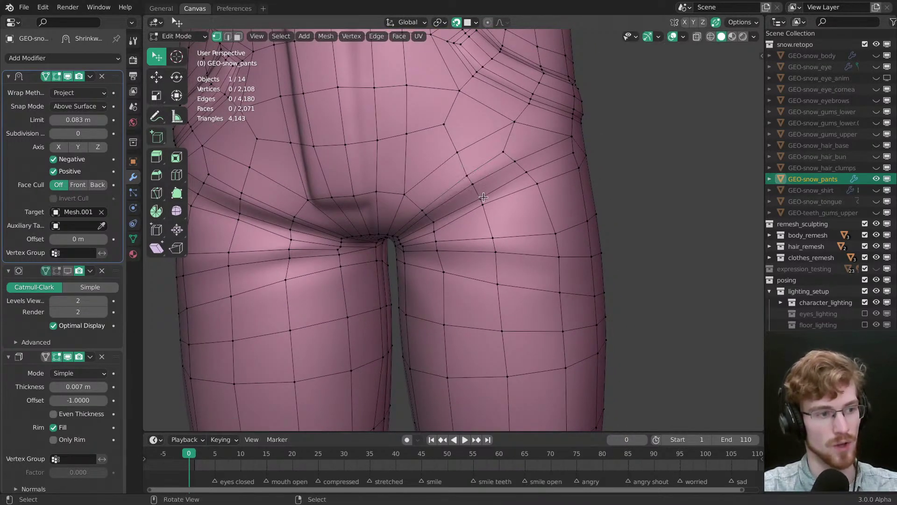
{"action": "middle_click_drag", "start_coordinate": [483, 197], "coordinate": [428, 255]}
{"action": "left_click_drag", "start_coordinate": [428, 255], "coordinate": [427, 256]}
{"action": "left_click", "coordinate": [402, 251]}
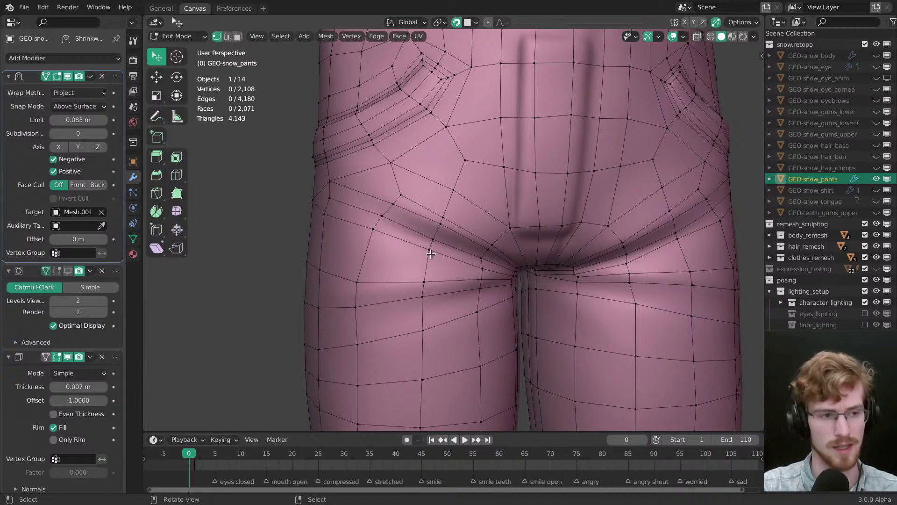
Step: Move the vertex on the inner side edge of the back pocket to straighten the pocket border
{"action": "middle_click_drag", "start_coordinate": [431, 253], "coordinate": [574, 253]}
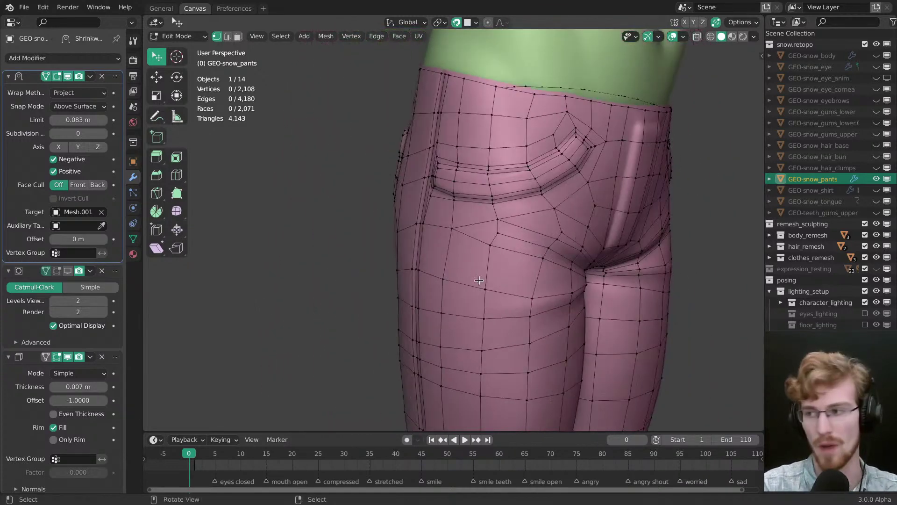
{"action": "middle_click_drag", "start_coordinate": [479, 279], "coordinate": [481, 223]}
{"action": "left_click", "coordinate": [481, 236]}
{"action": "key", "text": "g"}
{"action": "key", "text": "Escape"}
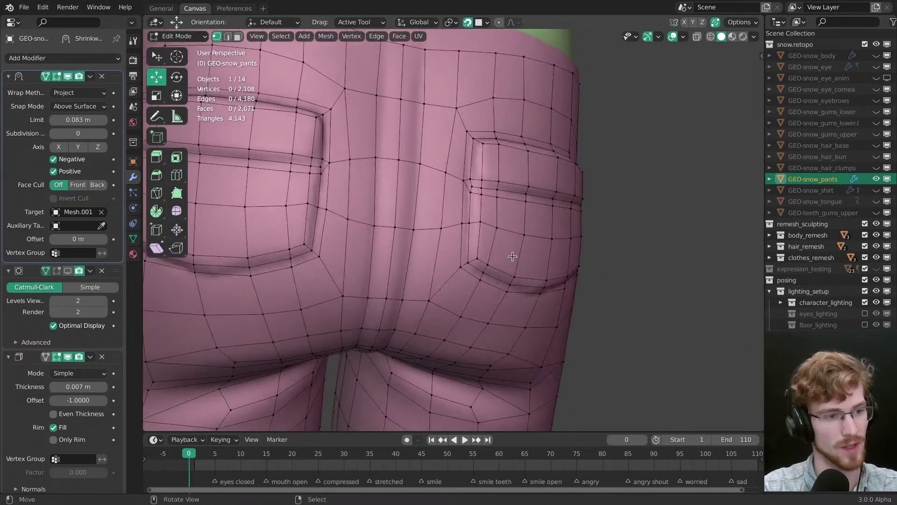
{"action": "key", "text": "g"}
{"action": "left_click", "coordinate": [476, 226]}
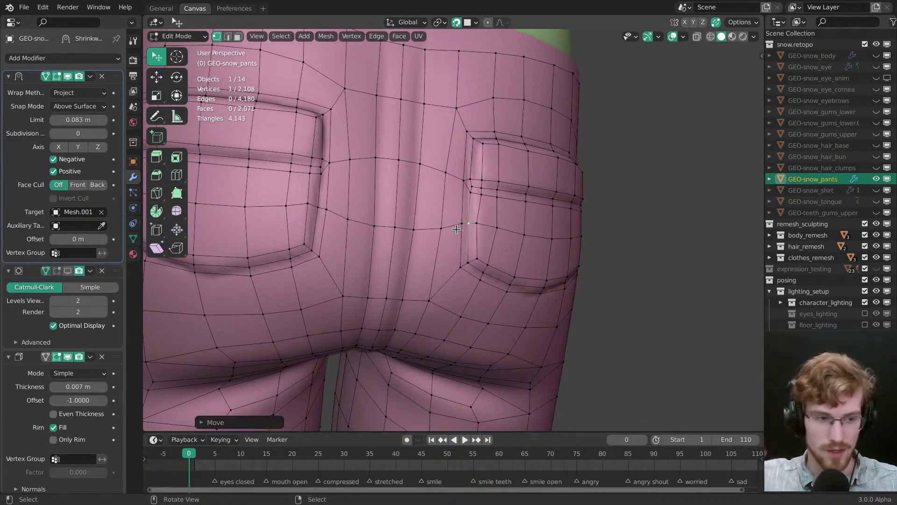
{"action": "scroll", "coordinate": [457, 229], "scroll_direction": "down", "scroll_amount": 3}
{"action": "middle_click_drag", "start_coordinate": [457, 229], "coordinate": [472, 311]}
{"action": "key", "text": "2"}
{"action": "left_click", "coordinate": [434, 228], "text": "alt"}
{"action": "left_click", "coordinate": [423, 264], "text": "alt+shift"}
{"action": "left_click", "coordinate": [418, 270], "text": "alt+shift"}
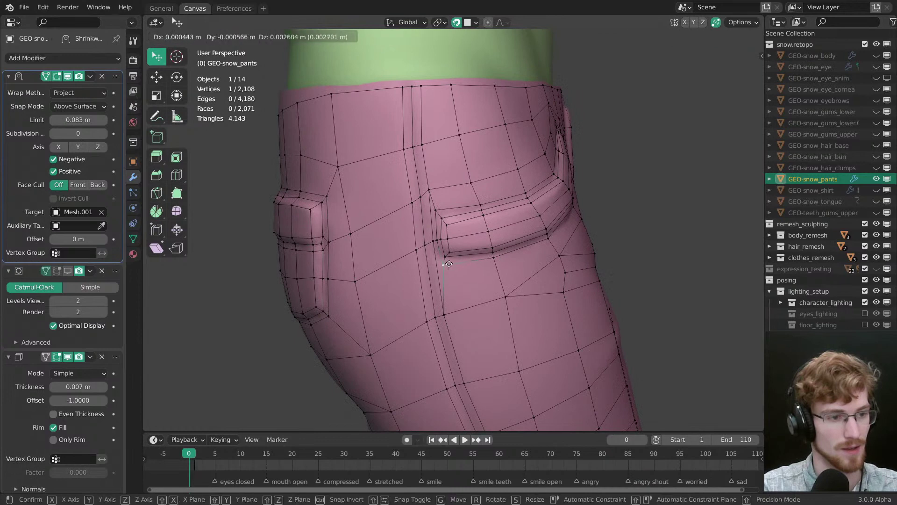
Step: Nudge the vertex at the rear corner of the front pocket beside the side seam
{"action": "left_click_drag", "start_coordinate": [446, 225], "coordinate": [440, 215]}
{"action": "middle_click_drag", "start_coordinate": [440, 215], "coordinate": [485, 222], "text": "shift"}
{"action": "key", "text": "alt+a"}
Step: Select the three-vertex path at the back pocket's upper inner corner and reposition it
{"action": "key", "text": "shift+space"}
{"action": "key", "text": "g"}
{"action": "left_click", "coordinate": [488, 227]}
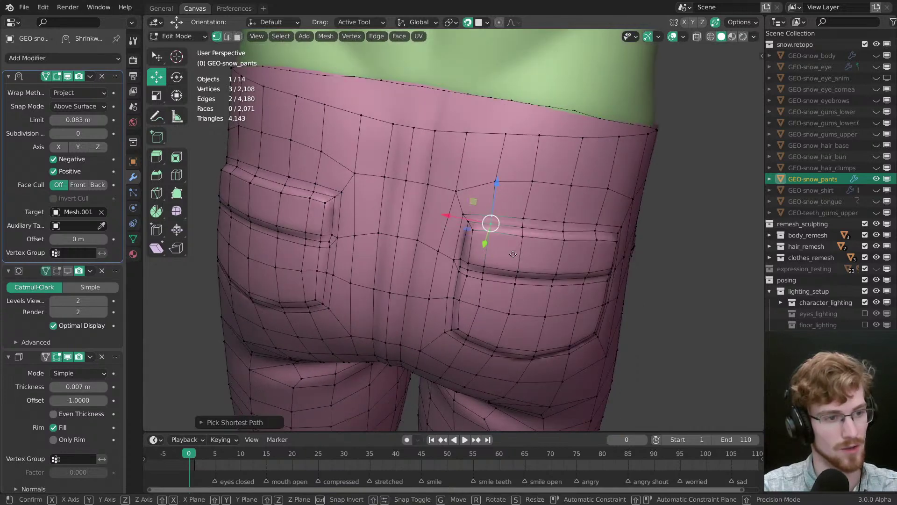
{"action": "key", "text": "alt+a"}
Step: Bevel the inner-leg seam edge loop through the crotch down to the cuffs with 2 segments and a width of about 0.003 m
{"action": "scroll", "coordinate": [507, 281], "scroll_direction": "down", "scroll_amount": 5}
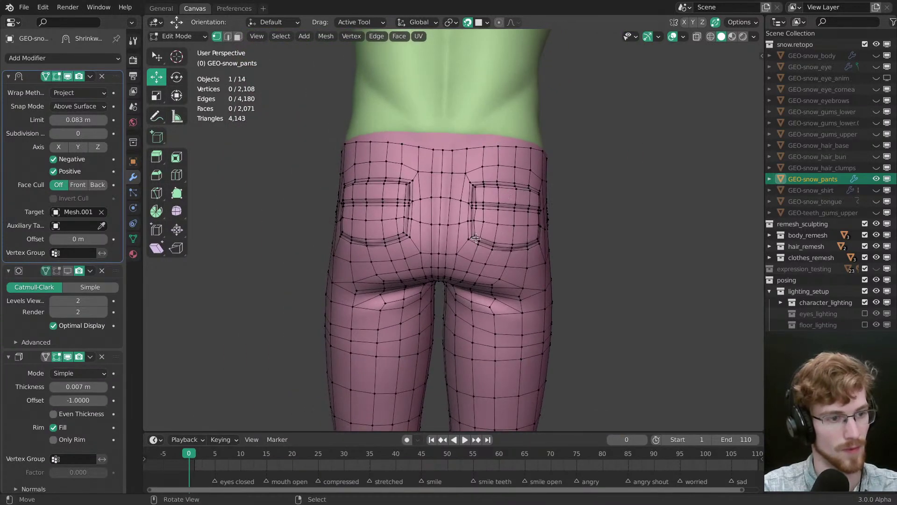
{"action": "middle_click_drag", "start_coordinate": [476, 239], "coordinate": [440, 194]}
{"action": "left_click", "coordinate": [392, 186], "text": "alt"}
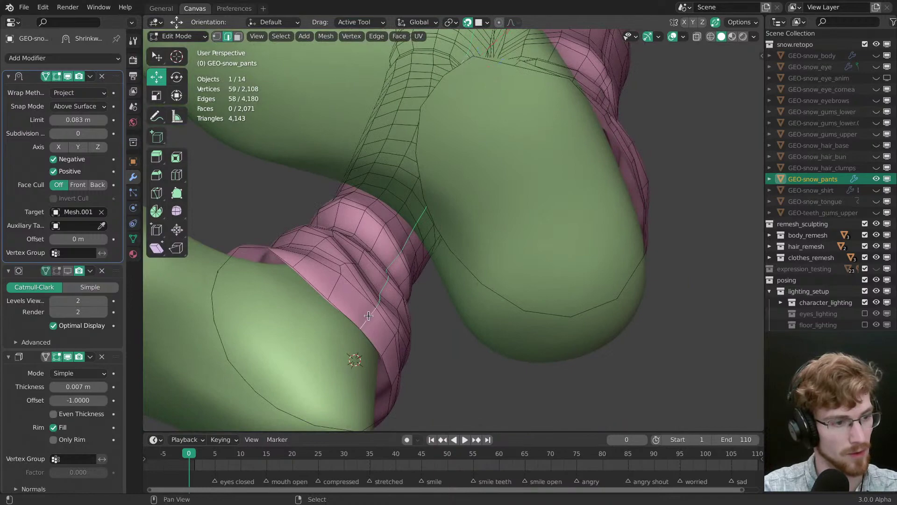
{"action": "middle_click_drag", "start_coordinate": [369, 316], "coordinate": [536, 264]}
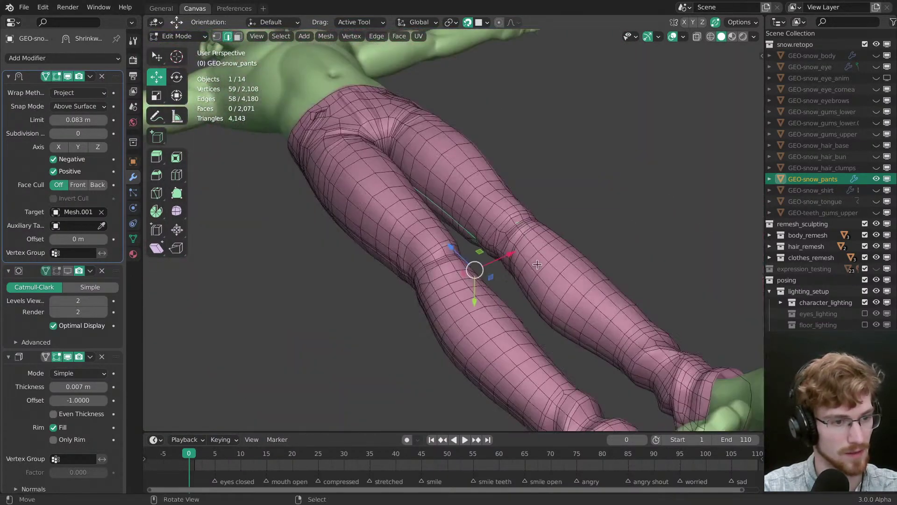
{"action": "scroll", "coordinate": [501, 253], "scroll_direction": "up", "scroll_amount": 5}
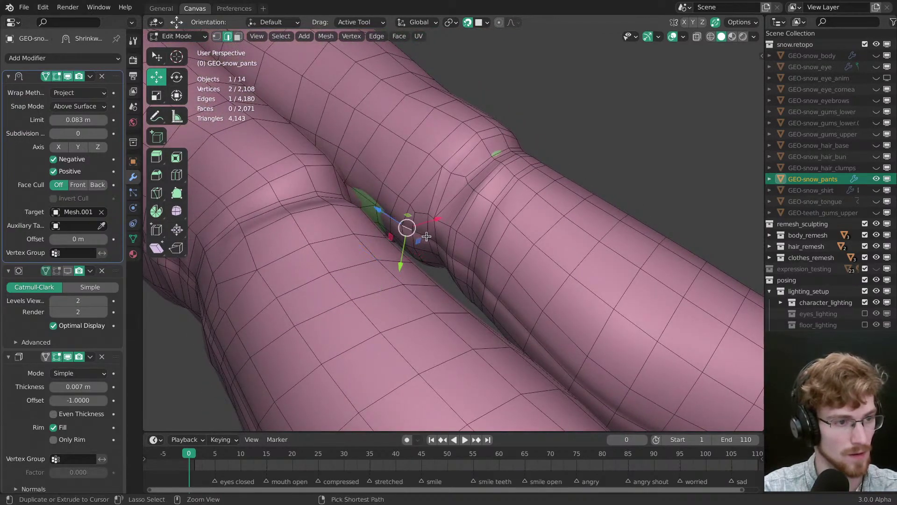
{"action": "scroll", "coordinate": [466, 284], "scroll_direction": "down", "scroll_amount": 4}
{"action": "middle_click_drag", "start_coordinate": [467, 284], "coordinate": [481, 300]}
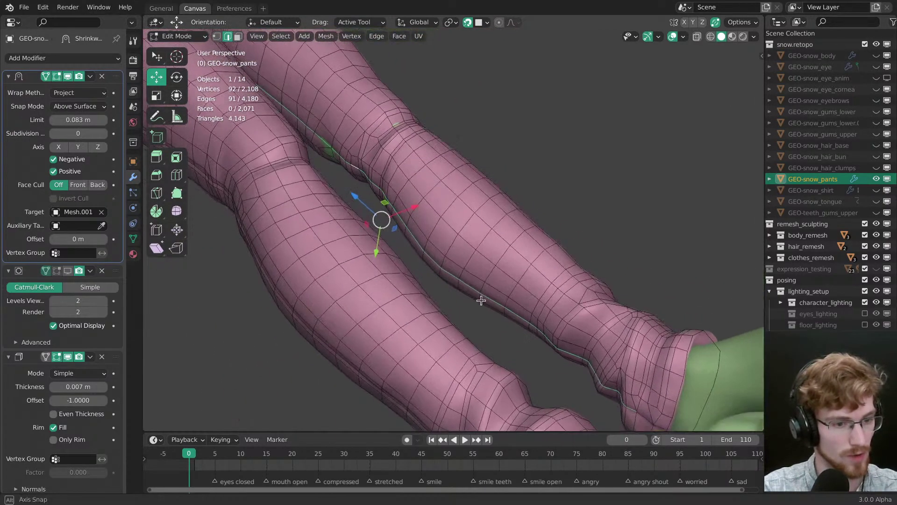
{"action": "middle_click_drag", "start_coordinate": [579, 392], "coordinate": [480, 312], "text": "shift"}
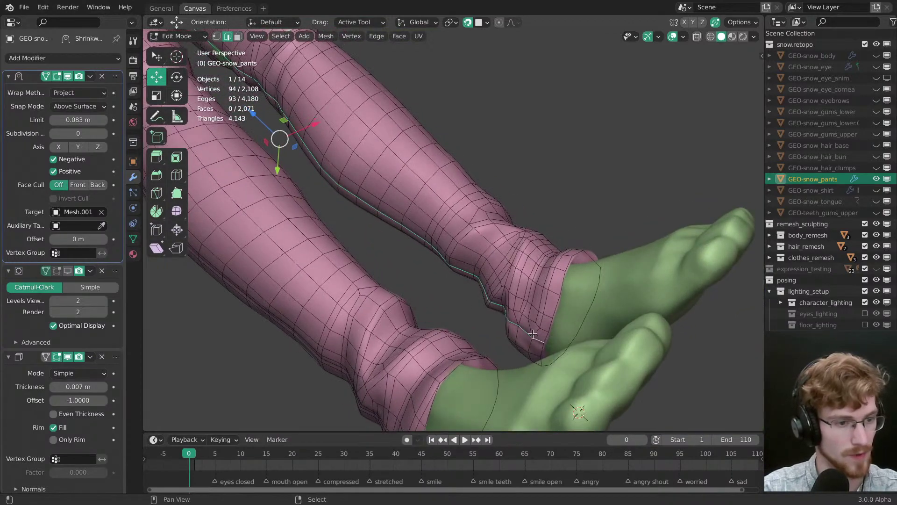
{"action": "mouse_move", "coordinate": [533, 335]}
{"action": "middle_mouse_down"}
{"action": "mouse_move", "coordinate": [539, 346]}
{"action": "mouse_move", "coordinate": [523, 348]}
{"action": "middle_mouse_up"}
{"action": "key", "text": "ctrl+b"}
{"action": "middle_click_drag", "start_coordinate": [401, 290], "coordinate": [455, 224]}
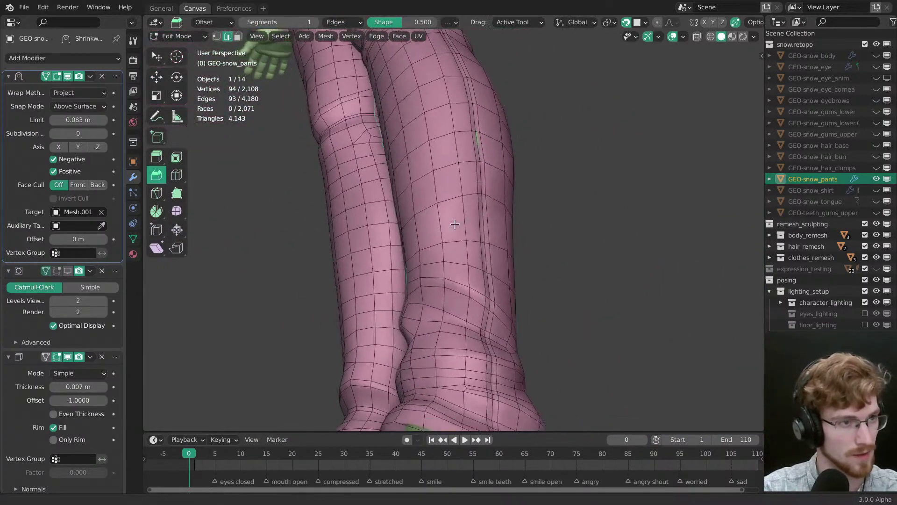
{"action": "scroll", "coordinate": [462, 228], "scroll_direction": "up", "scroll_amount": 4}
{"action": "left_click_drag", "start_coordinate": [541, 267], "coordinate": [550, 275]}
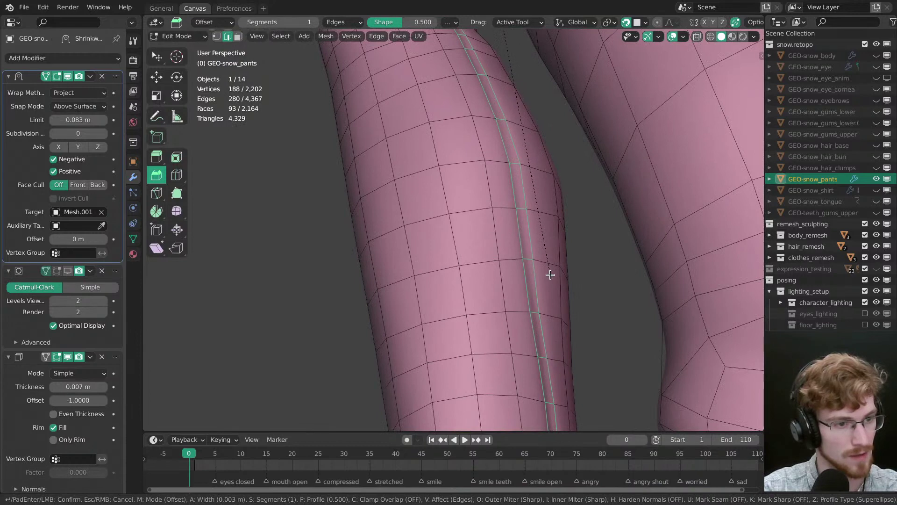
{"action": "left_click", "coordinate": [556, 283]}
{"action": "middle_click_drag", "start_coordinate": [556, 283], "coordinate": [487, 243]}
{"action": "key", "text": "alt+a"}
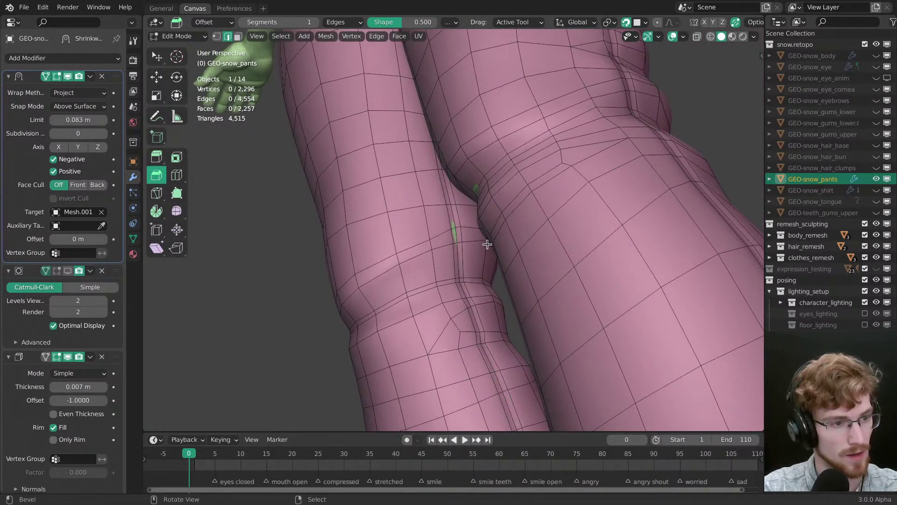
Step: Select the three-vertex row across the inner-leg seam where the body pokes through and move it to smooth the seam
{"action": "left_click", "coordinate": [458, 227], "text": "ctrl"}
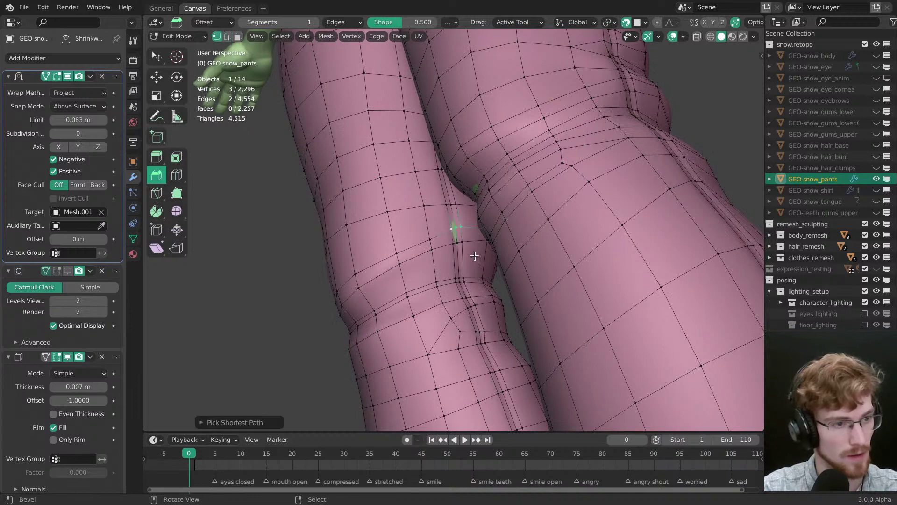
{"action": "key", "text": "shift+space"}
{"action": "key", "text": "g"}
{"action": "middle_click_drag", "start_coordinate": [457, 229], "coordinate": [408, 226]}
{"action": "key", "text": "w"}
{"action": "left_click", "coordinate": [431, 296]}
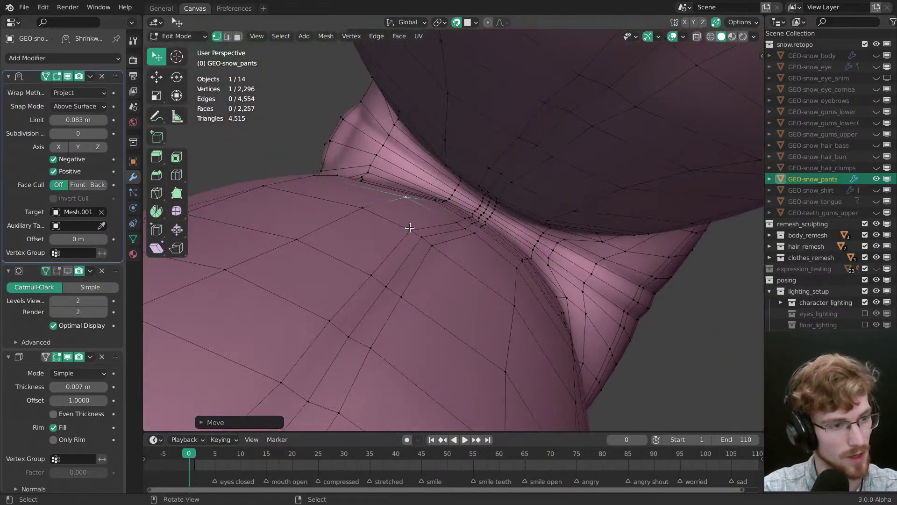
Step: Select the three-vertex rows across the beveled seam on the inner thigh near the crotch and shift them into line
{"action": "left_click", "coordinate": [446, 256], "text": "ctrl"}
{"action": "key", "text": "shift+space"}
{"action": "key", "text": "g"}
{"action": "right_click", "coordinate": [372, 276]}
{"action": "right_click", "coordinate": [402, 297], "text": "ctrl"}
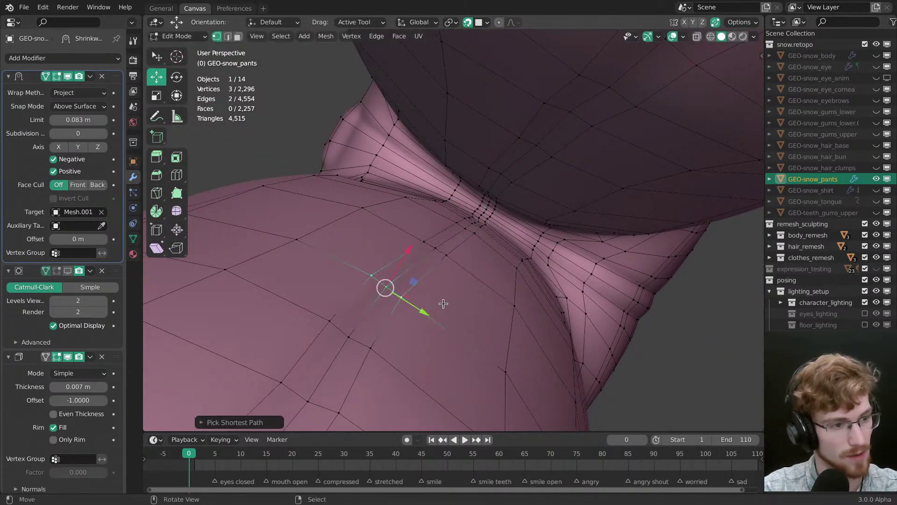
{"action": "left_click_drag", "start_coordinate": [442, 304], "coordinate": [460, 314]}
{"action": "middle_click_drag", "start_coordinate": [466, 308], "coordinate": [427, 273]}
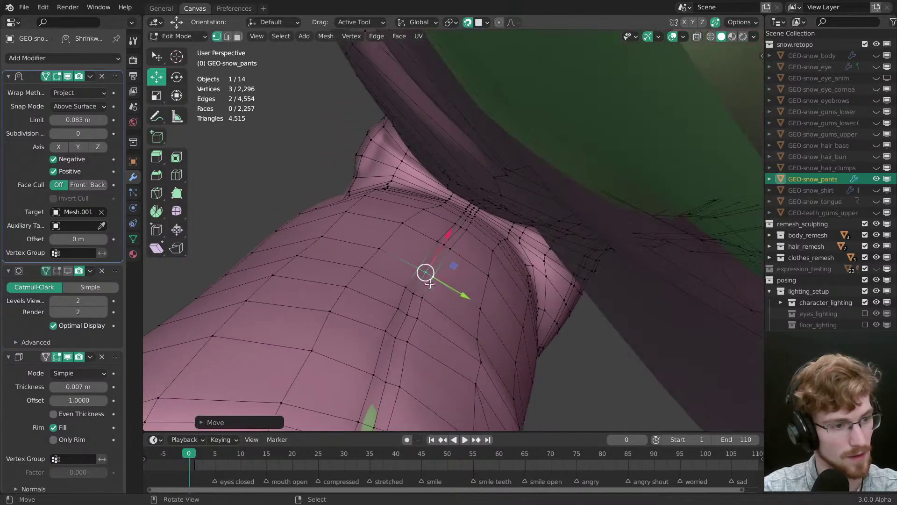
Step: Reposition the next two three-vertex rows further down the same inner-thigh seam to even out its curve
{"action": "right_click", "coordinate": [406, 290]}
{"action": "right_click", "coordinate": [422, 299], "text": "ctrl"}
{"action": "key", "text": "g"}
{"action": "key", "text": "Escape"}
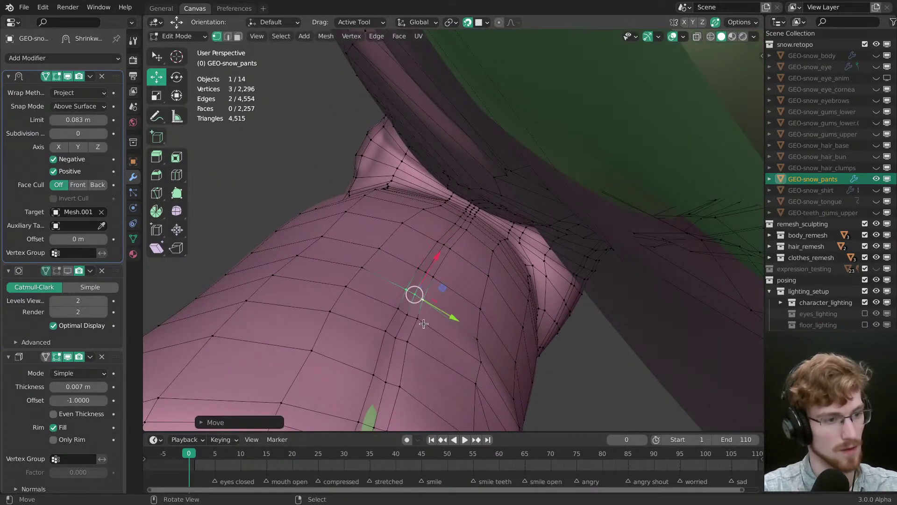
{"action": "right_click", "coordinate": [393, 309], "text": "ctrl"}
{"action": "key", "text": "g"}
{"action": "left_click", "coordinate": [435, 349]}
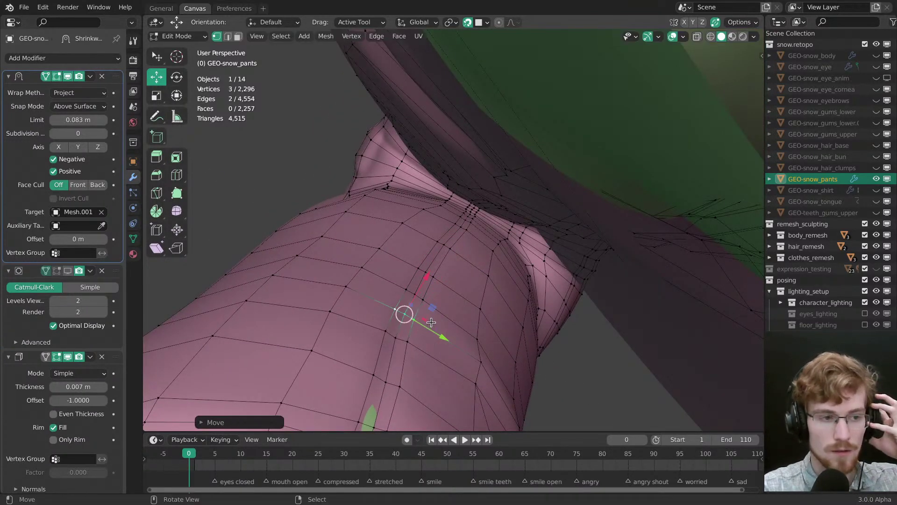
Step: Straighten the inner-thigh seam on the opposite leg by moving two of its three-vertex rows beside the poke-through area
{"action": "middle_click_drag", "start_coordinate": [421, 245], "coordinate": [443, 165]}
{"action": "key", "text": "g"}
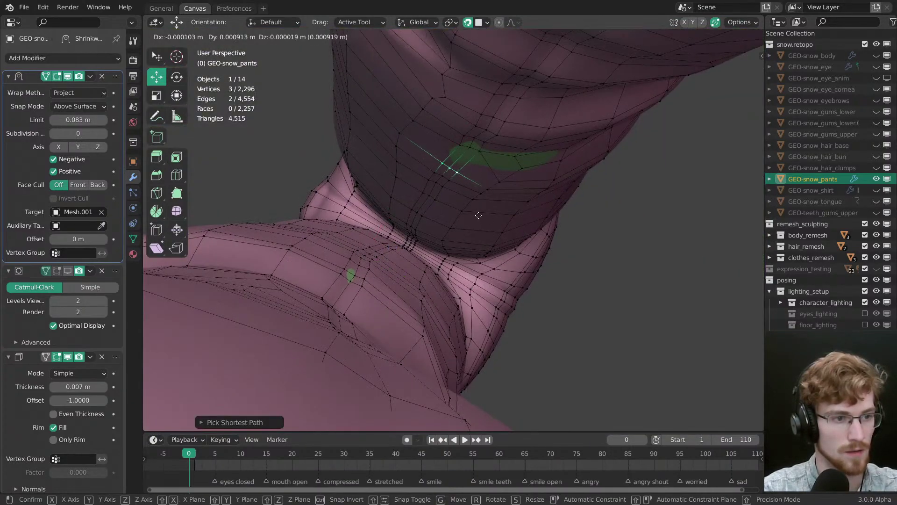
{"action": "left_click", "coordinate": [470, 194]}
{"action": "middle_click_drag", "start_coordinate": [470, 194], "coordinate": [419, 183]}
{"action": "key", "text": "alt+a"}
{"action": "left_click", "coordinate": [429, 143]}
{"action": "left_click", "coordinate": [419, 183], "text": "ctrl"}
{"action": "key", "text": "g"}
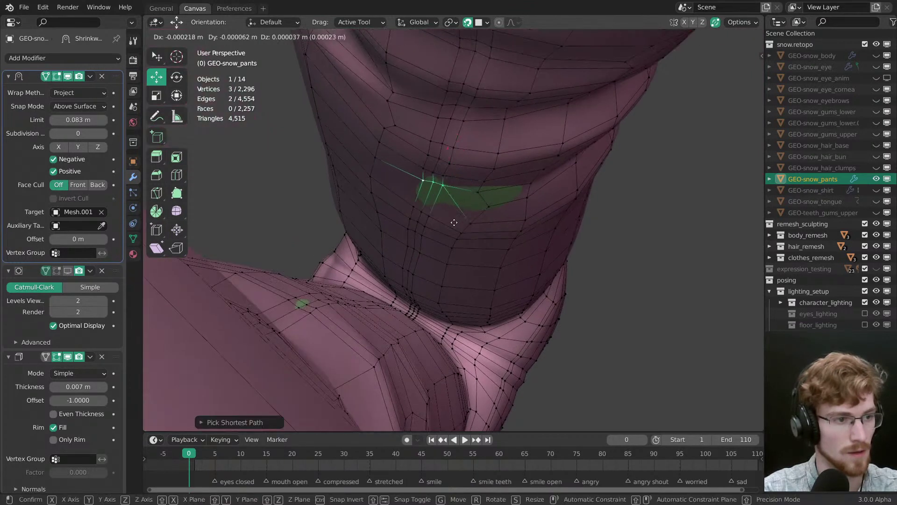
{"action": "left_click", "coordinate": [453, 225]}
Step: Select the three-vertex row further along the inner-leg seam and move it in line with its neighbours
{"action": "middle_click_drag", "start_coordinate": [457, 136], "coordinate": [467, 188]}
{"action": "key", "text": "alt+a"}
{"action": "left_click", "coordinate": [451, 251]}
{"action": "left_click", "coordinate": [462, 254], "text": "ctrl"}
{"action": "key", "text": "g"}
{"action": "left_click", "coordinate": [485, 286]}
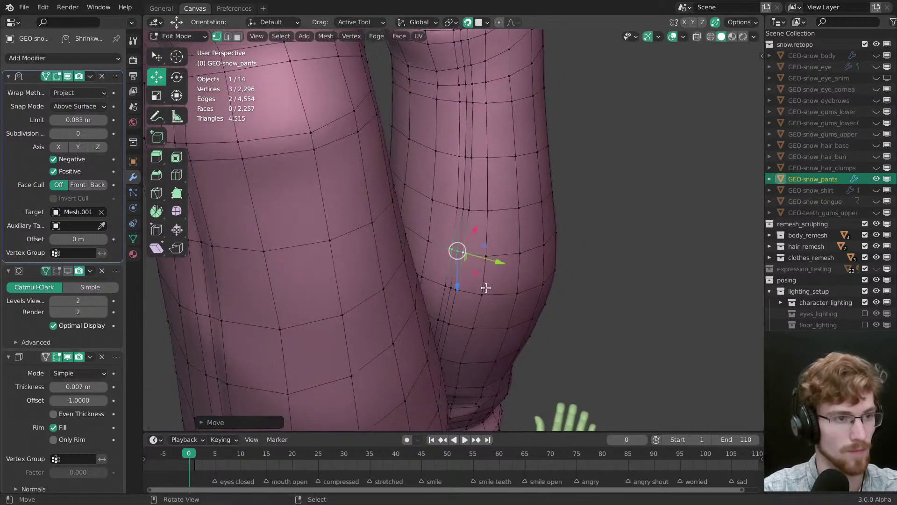
{"action": "middle_click_drag", "start_coordinate": [474, 124], "coordinate": [451, 202], "text": "shift"}
{"action": "key", "text": "shift+space"}
{"action": "key", "text": "r"}
{"action": "key", "text": "alt+a"}
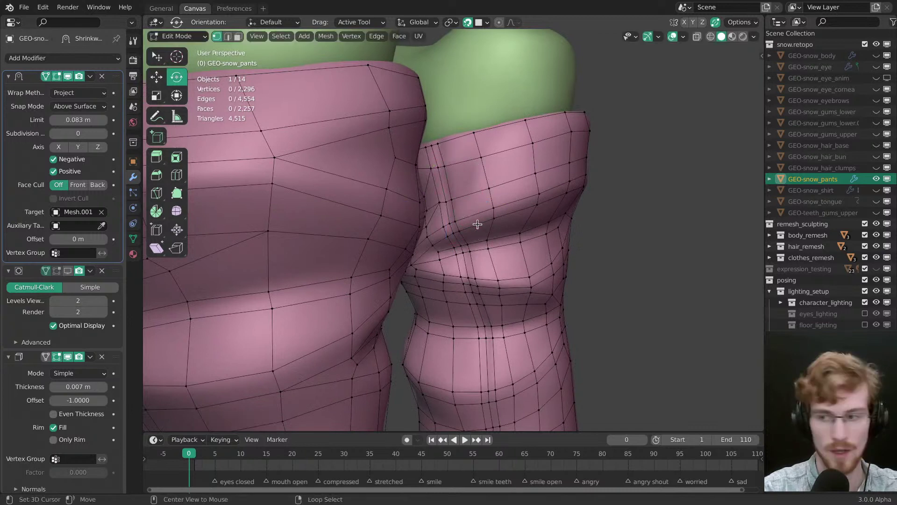
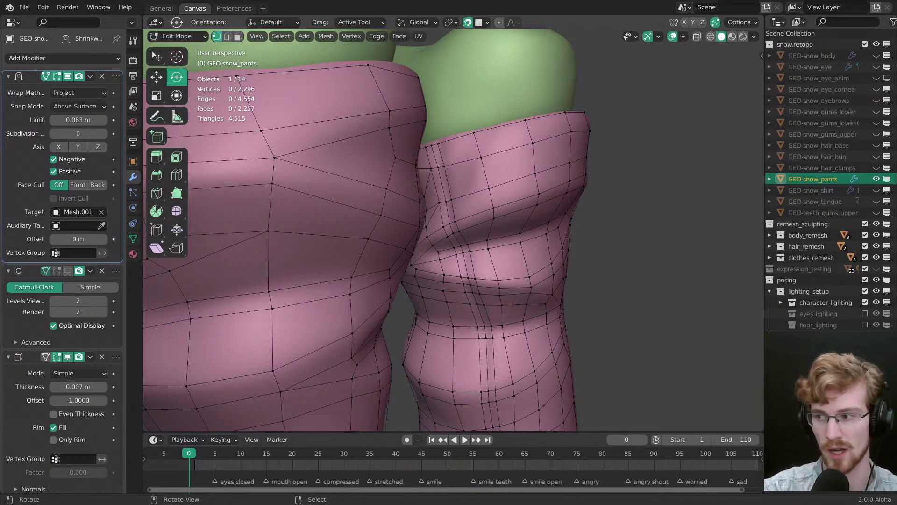
Step: Nudge the vertex in the folds beside the inner seam near the cuff to even out the surrounding faces
{"action": "middle_click_drag", "start_coordinate": [440, 187], "coordinate": [429, 142]}
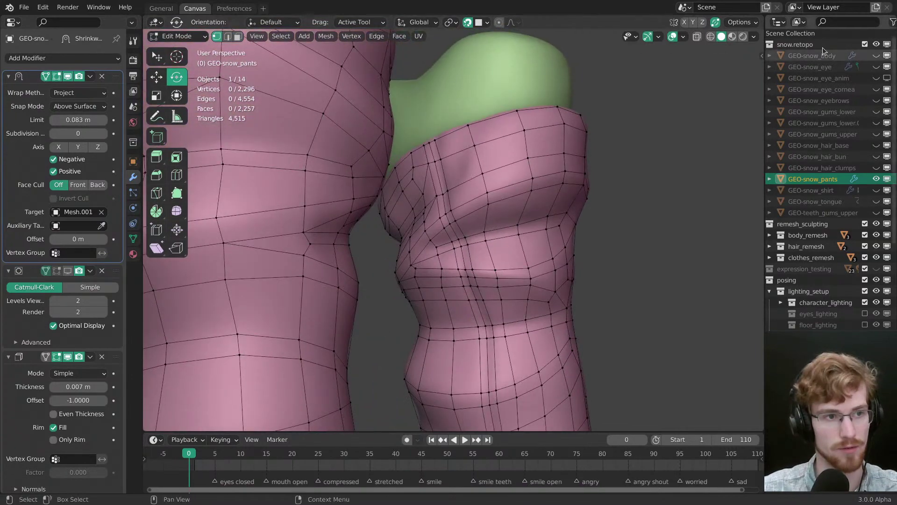
{"action": "middle_click_drag", "start_coordinate": [356, 290], "coordinate": [415, 246]}
{"action": "key", "text": "w"}
{"action": "left_click_drag", "start_coordinate": [415, 242], "coordinate": [420, 249]}
{"action": "middle_click_drag", "start_coordinate": [420, 250], "coordinate": [424, 232]}
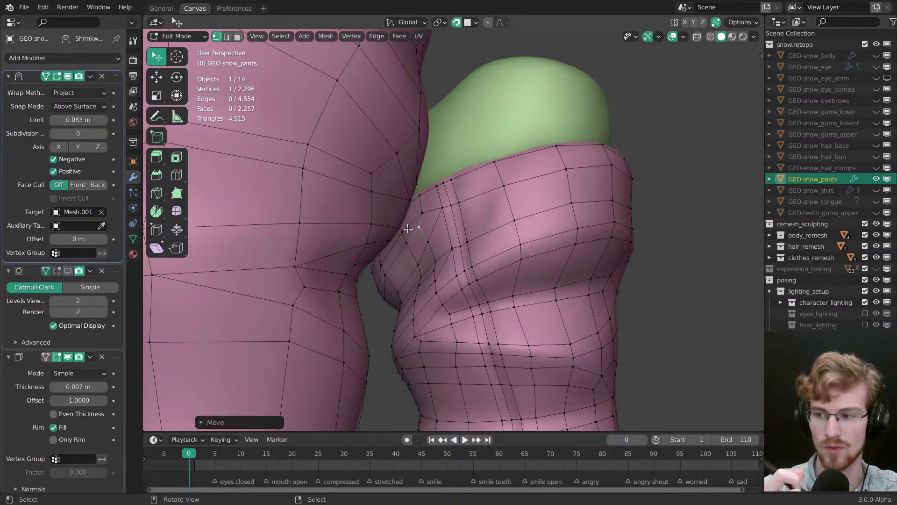
Step: Reposition single vertices around the lower-leg fold above the cuff to even out the topology, and clear the selection
{"action": "middle_click_drag", "start_coordinate": [362, 241], "coordinate": [402, 268]}
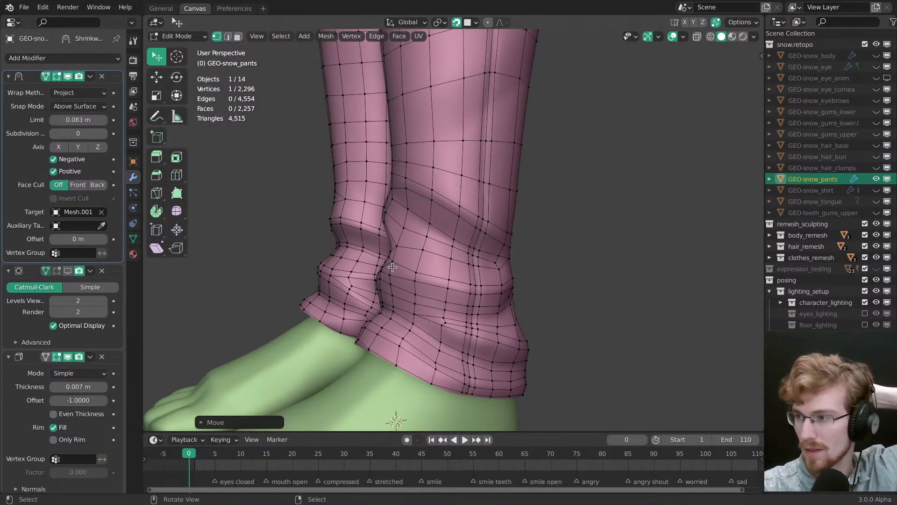
{"action": "middle_click_drag", "start_coordinate": [398, 225], "coordinate": [489, 204]}
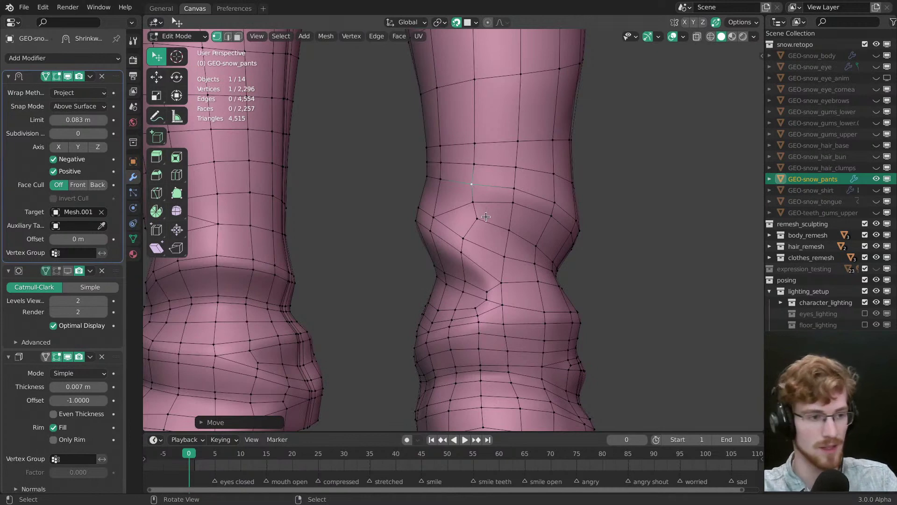
{"action": "middle_click_drag", "start_coordinate": [466, 258], "coordinate": [431, 208]}
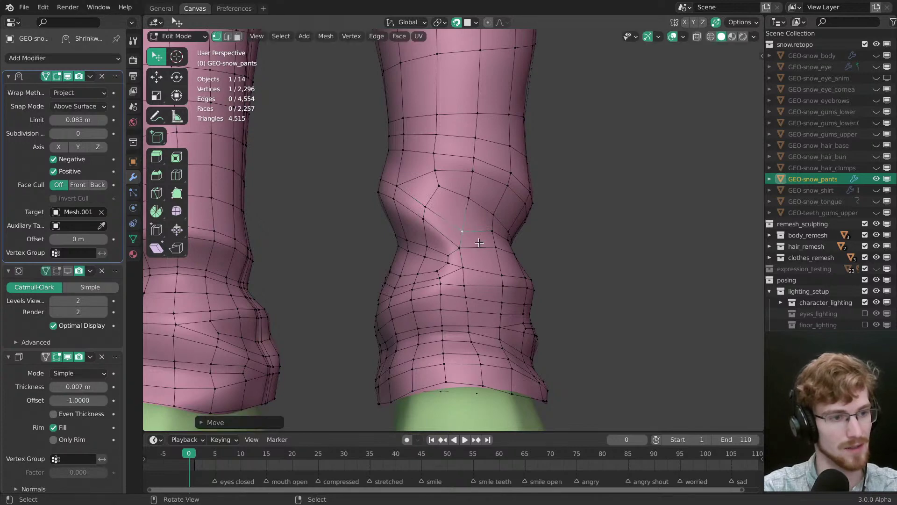
{"action": "key", "text": "g"}
{"action": "middle_click_drag", "start_coordinate": [468, 224], "coordinate": [433, 237]}
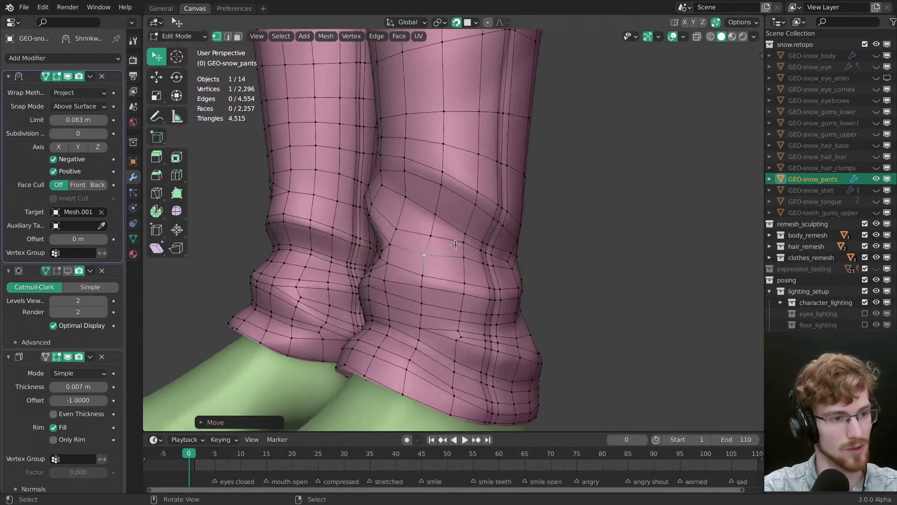
{"action": "left_click", "coordinate": [433, 237]}
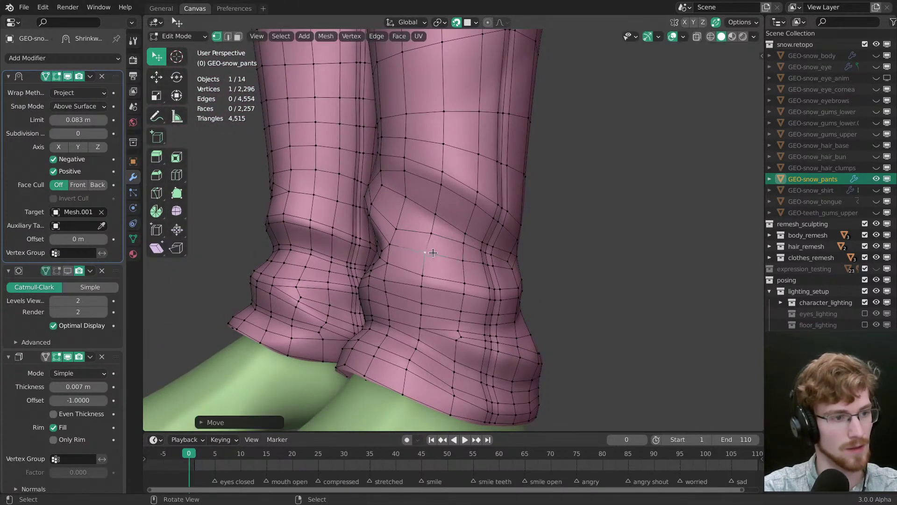
{"action": "middle_click_drag", "start_coordinate": [433, 240], "coordinate": [455, 268]}
{"action": "key", "text": "alt+a"}
Step: Select the region of faces covering the raised front fly panel and delete them to open a hole around it
{"action": "middle_click_drag", "start_coordinate": [452, 201], "coordinate": [437, 232]}
{"action": "scroll", "coordinate": [458, 300], "scroll_direction": "up", "scroll_amount": 2}
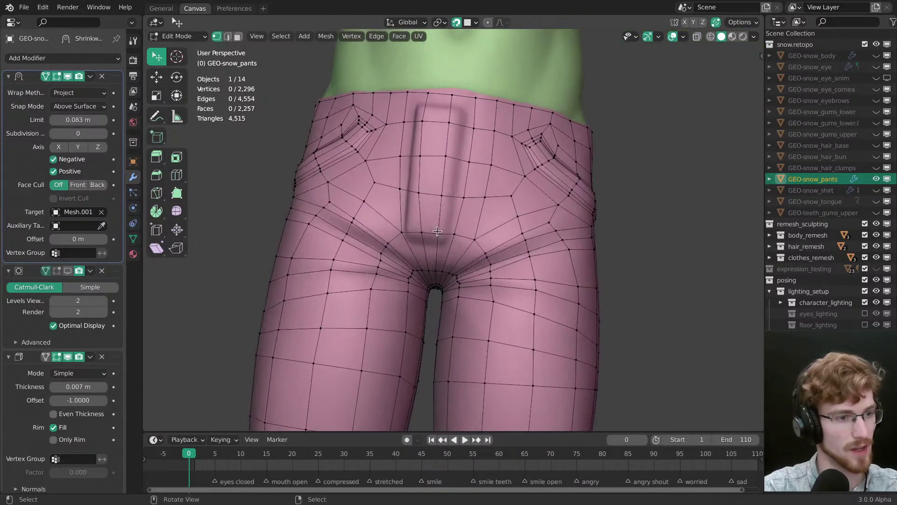
{"action": "scroll", "coordinate": [416, 224], "scroll_direction": "down", "scroll_amount": 2}
{"action": "left_click", "coordinate": [496, 116], "text": "ctrl+shift"}
{"action": "middle_click_drag", "start_coordinate": [495, 117], "coordinate": [472, 217]}
{"action": "key", "text": "x"}
{"action": "key", "text": "Down"}
{"action": "key", "text": "Down"}
{"action": "key", "text": "Return"}
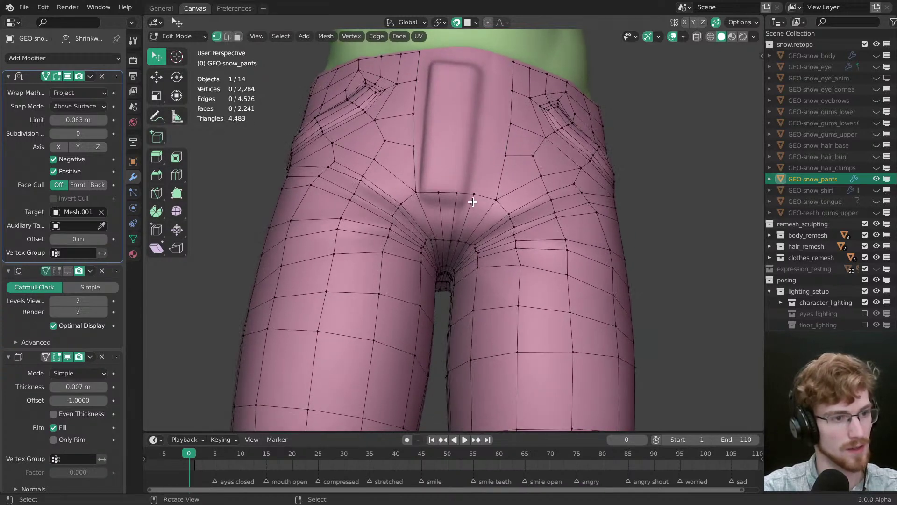
Step: Move the vertices along the lower border of the fly opening down to just below the panel's bottom edge
{"action": "key", "text": "g"}
{"action": "left_click", "coordinate": [418, 196]}
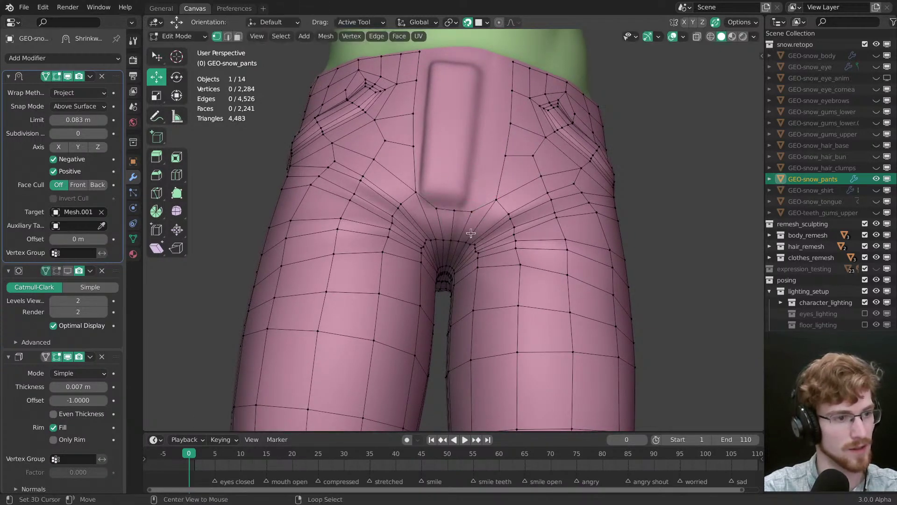
{"action": "key", "text": "g"}
{"action": "left_click", "coordinate": [432, 212]}
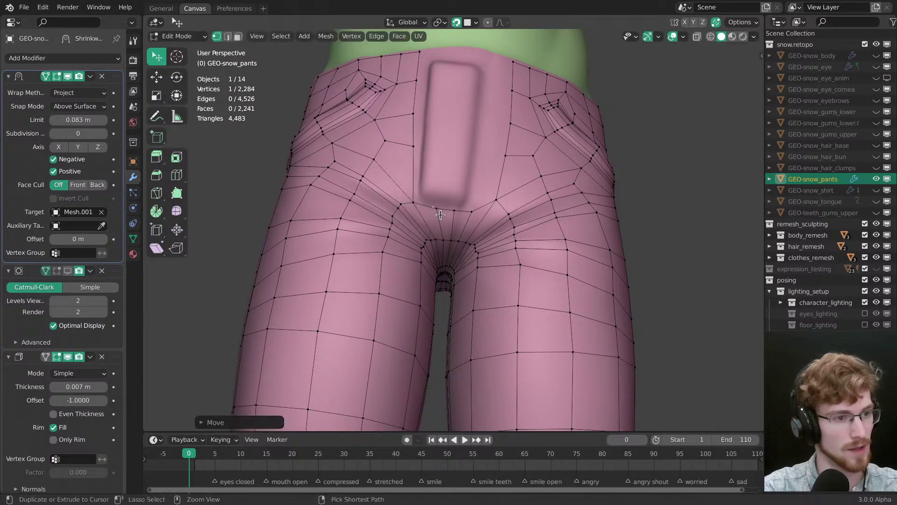
Step: Add two new faces along the character's left side of the fly opening, starting from its lower corner vertex
{"action": "key", "text": "alt+a"}
{"action": "mouse_move", "coordinate": [481, 210]}
{"action": "middle_mouse_down"}
{"action": "mouse_move", "coordinate": [511, 210]}
{"action": "mouse_move", "coordinate": [512, 195]}
{"action": "mouse_move", "coordinate": [496, 214]}
{"action": "middle_mouse_up"}
{"action": "left_click", "coordinate": [496, 214]}
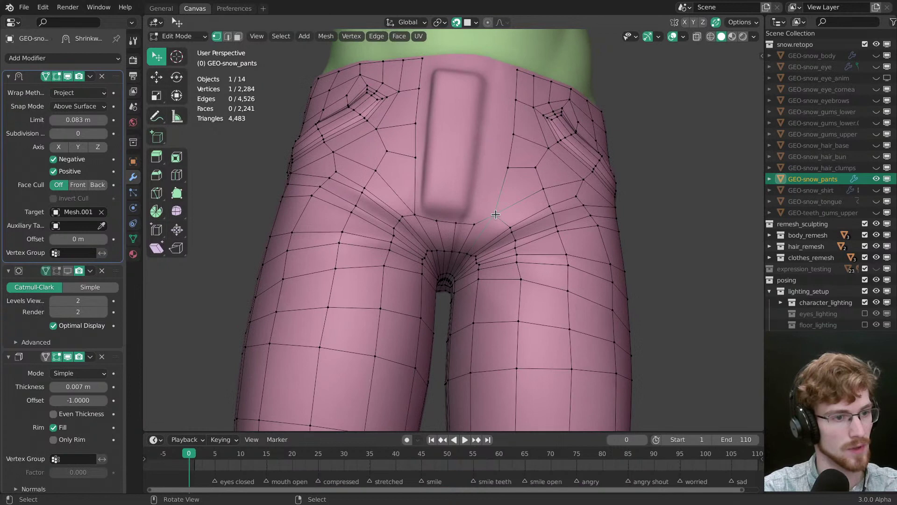
{"action": "key", "text": "k"}
{"action": "left_click", "coordinate": [487, 176]}
{"action": "left_click", "coordinate": [494, 142]}
{"action": "key", "text": "Return"}
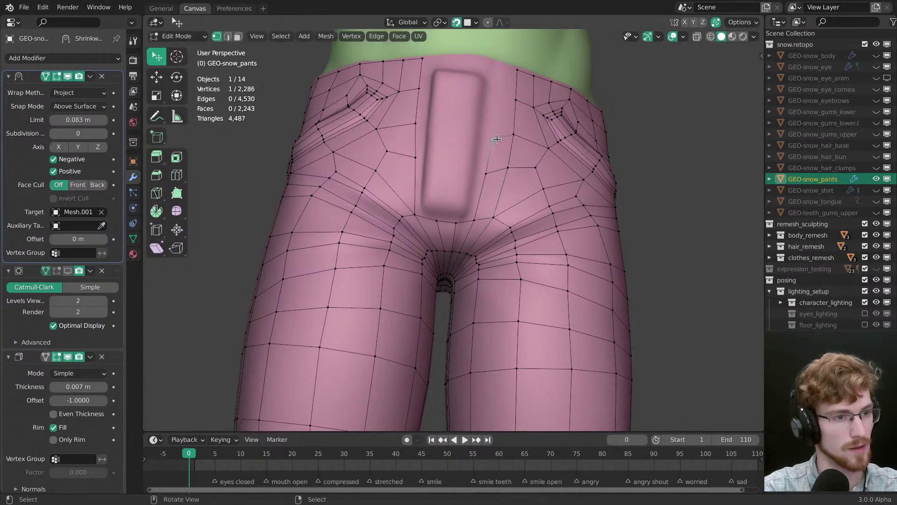
Step: Extend the new face strip beside the fly with two more faces up to the waistband edge
{"action": "middle_click_drag", "start_coordinate": [497, 139], "coordinate": [495, 149]}
{"action": "key", "text": "k"}
{"action": "left_click", "coordinate": [472, 151]}
{"action": "left_click", "coordinate": [495, 149]}
{"action": "key", "text": "Return"}
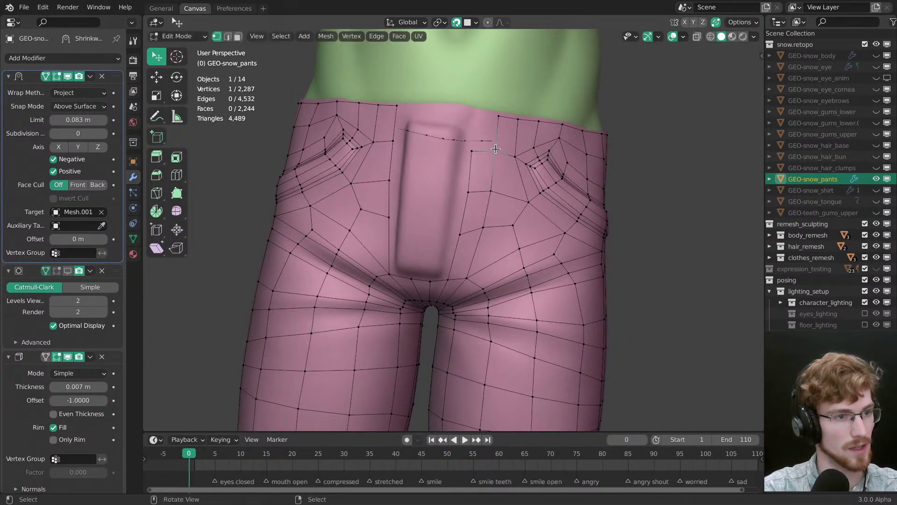
{"action": "key", "text": "k"}
{"action": "left_click", "coordinate": [473, 115]}
{"action": "left_click", "coordinate": [472, 151]}
{"action": "key", "text": "Return"}
Step: Bridge the waistband gap above the fly between its two side edges and add vertical loop cuts across the strip
{"action": "middle_click_drag", "start_coordinate": [468, 186], "coordinate": [492, 195]}
{"action": "left_click", "coordinate": [432, 203]}
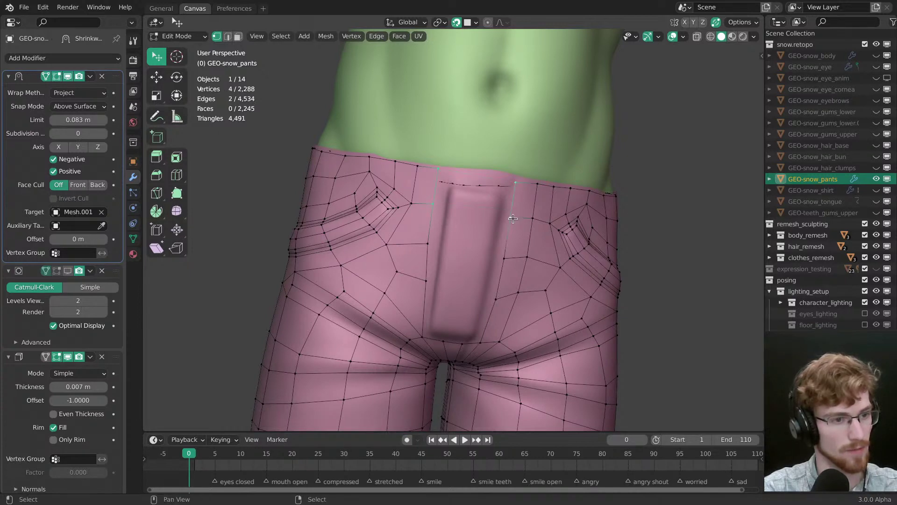
{"action": "middle_click_drag", "start_coordinate": [521, 247], "coordinate": [446, 172]}
{"action": "key", "text": "ctrl+r"}
{"action": "left_click", "coordinate": [446, 172]}
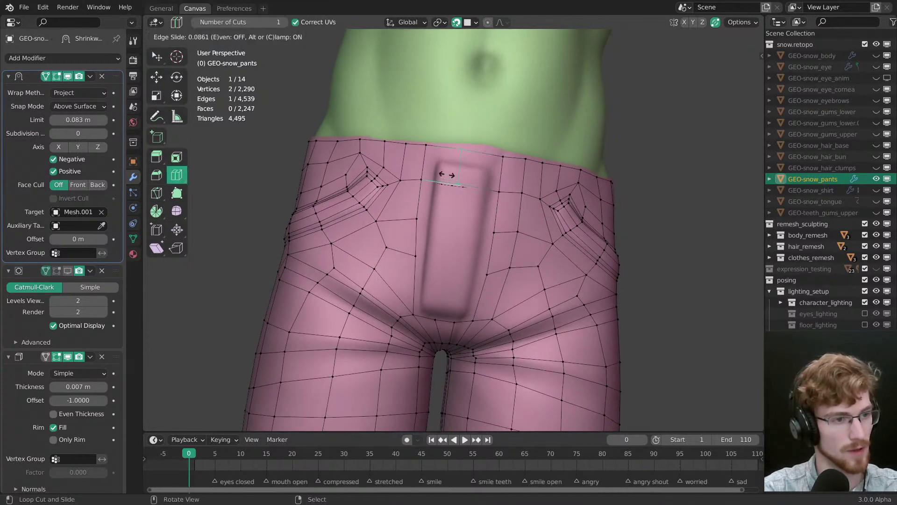
{"action": "left_click", "coordinate": [447, 171]}
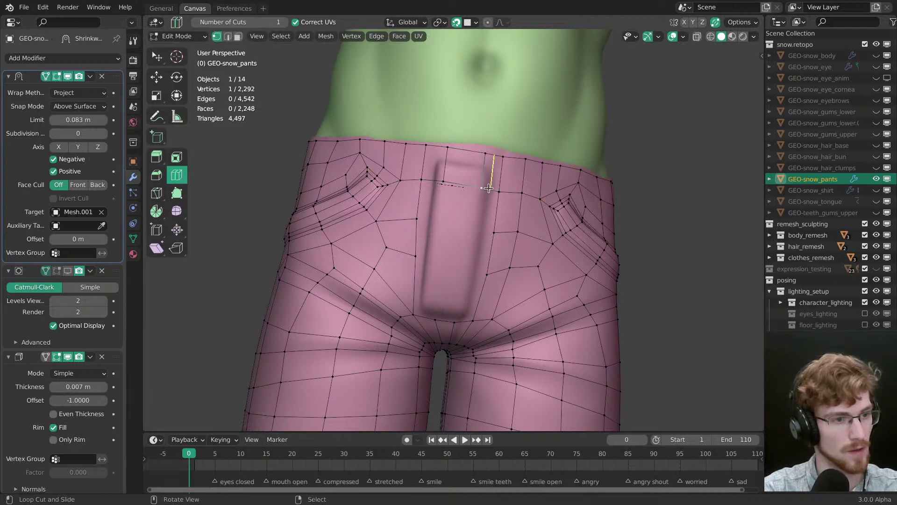
Step: Move the lower vertices of the new waistband strip up to frame the top corners of the fly panel
{"action": "key", "text": "shift+space"}
{"action": "key", "text": "g"}
{"action": "left_click_drag", "start_coordinate": [485, 174], "coordinate": [485, 164]}
{"action": "key", "text": "w"}
{"action": "key", "text": "g"}
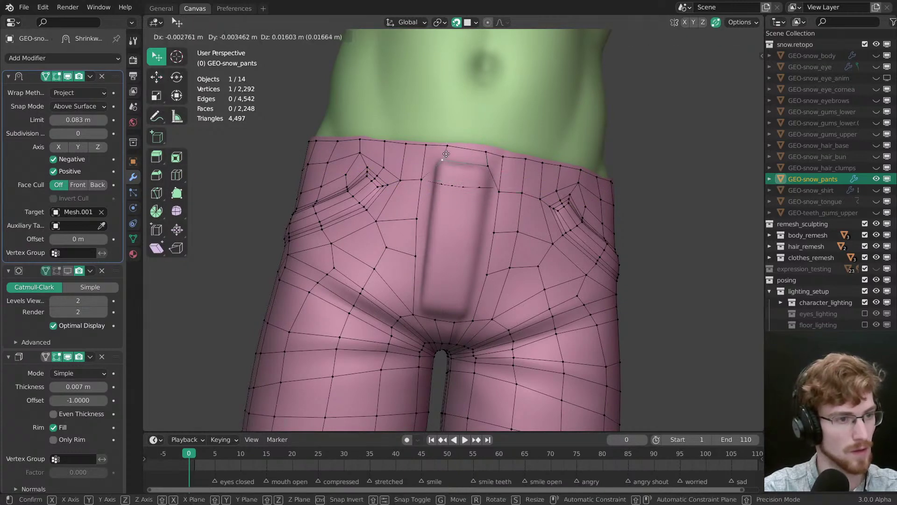
{"action": "left_click", "coordinate": [446, 154]}
{"action": "middle_click_drag", "start_coordinate": [446, 156], "coordinate": [445, 173]}
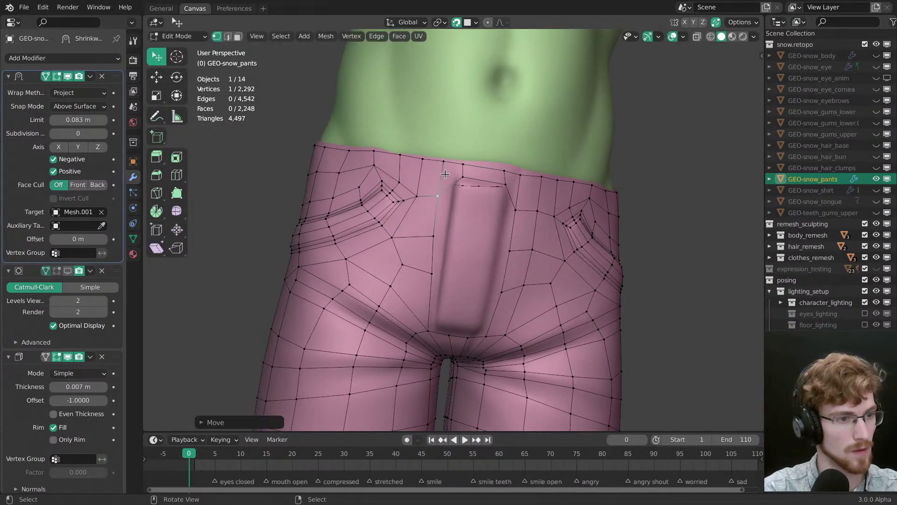
Step: Space out the waistband vertices and those just below them on the character's right side of the fly
{"action": "key", "text": "3"}
{"action": "key", "text": "1"}
{"action": "left_click", "coordinate": [460, 169]}
{"action": "key", "text": "g"}
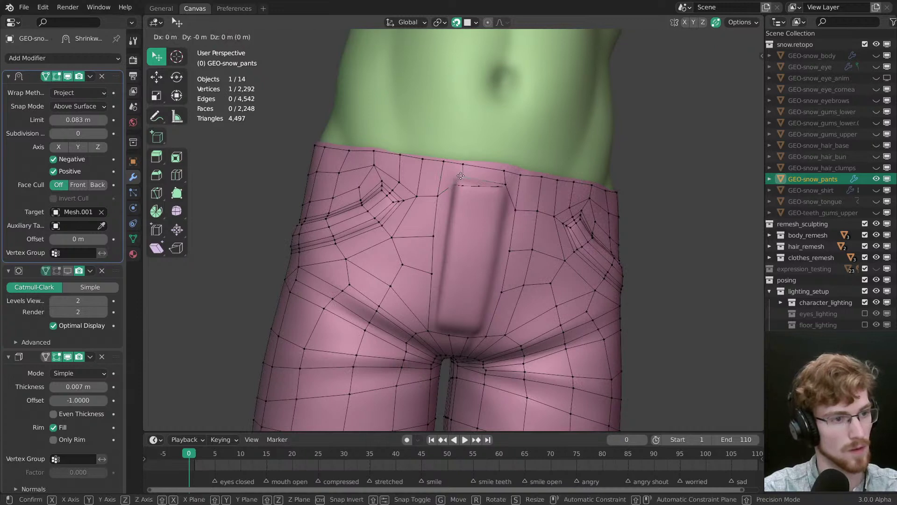
{"action": "left_click", "coordinate": [455, 167]}
{"action": "key", "text": "g"}
{"action": "left_click", "coordinate": [444, 166]}
{"action": "key", "text": "g"}
{"action": "left_click", "coordinate": [439, 166]}
{"action": "key", "text": "g"}
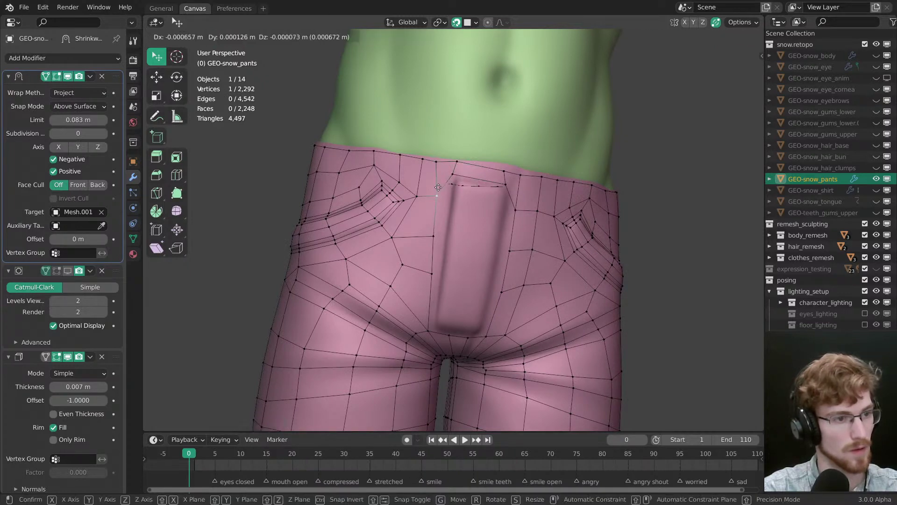
{"action": "left_click", "coordinate": [427, 180]}
{"action": "key", "text": "g"}
{"action": "left_click", "coordinate": [416, 186]}
Step: Space out the waistband vertices and those just below them on the character's left side of the fly
{"action": "middle_click_drag", "start_coordinate": [415, 186], "coordinate": [498, 170]}
{"action": "key", "text": "g"}
{"action": "left_click", "coordinate": [500, 170]}
{"action": "key", "text": "g"}
{"action": "left_click", "coordinate": [501, 170]}
{"action": "key", "text": "g"}
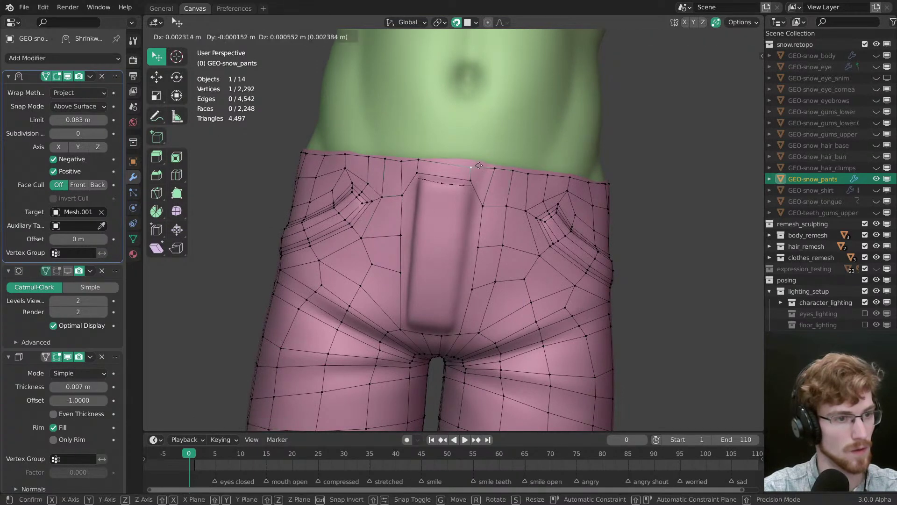
{"action": "left_click", "coordinate": [495, 181]}
{"action": "key", "text": "g"}
{"action": "left_click", "coordinate": [491, 190]}
{"action": "key", "text": "g"}
{"action": "left_click", "coordinate": [490, 194]}
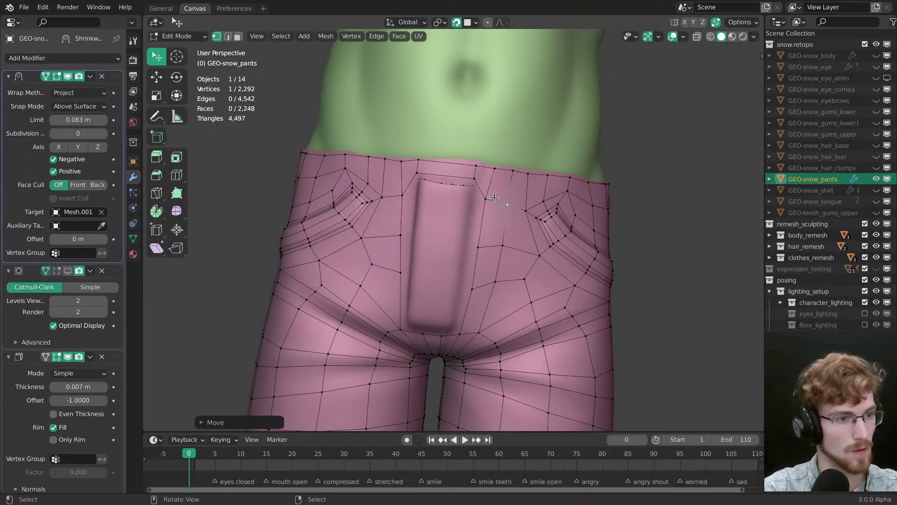
Step: Fill the fly opening with a single face from its boundary loop and inset that face slightly to form a thin border
{"action": "middle_click_drag", "start_coordinate": [490, 194], "coordinate": [485, 215]}
{"action": "key", "text": "ctrl+r"}
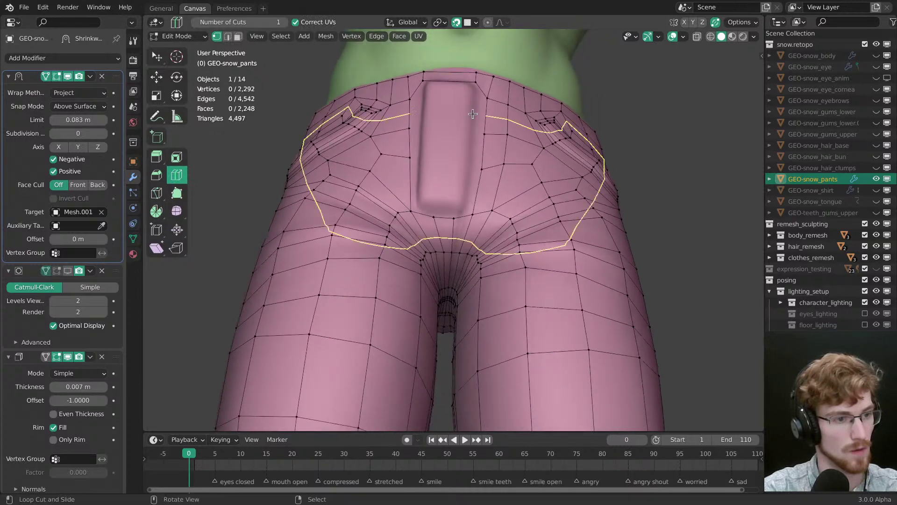
{"action": "key", "text": "shift+space"}
{"action": "key", "text": "space"}
{"action": "scroll", "coordinate": [483, 243], "scroll_direction": "up", "scroll_amount": 3}
{"action": "left_click", "coordinate": [485, 240], "text": "alt"}
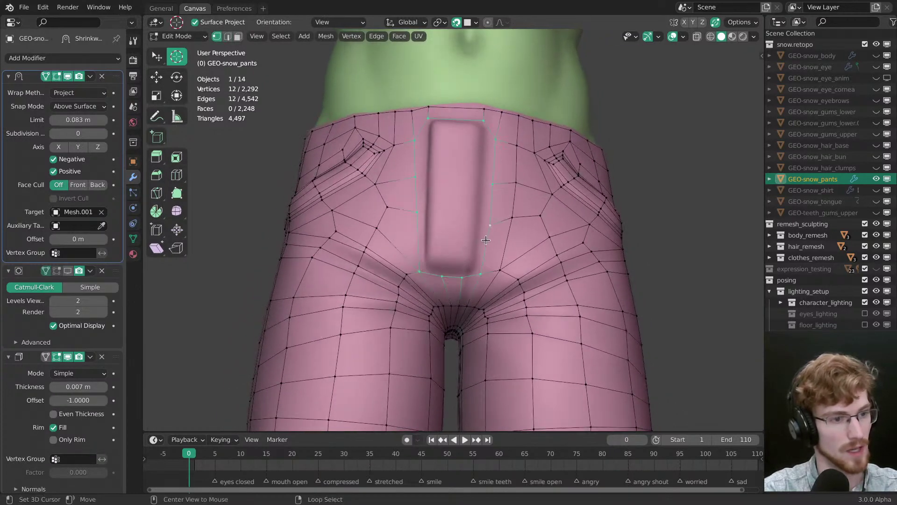
{"action": "middle_click_drag", "start_coordinate": [501, 269], "coordinate": [517, 265]}
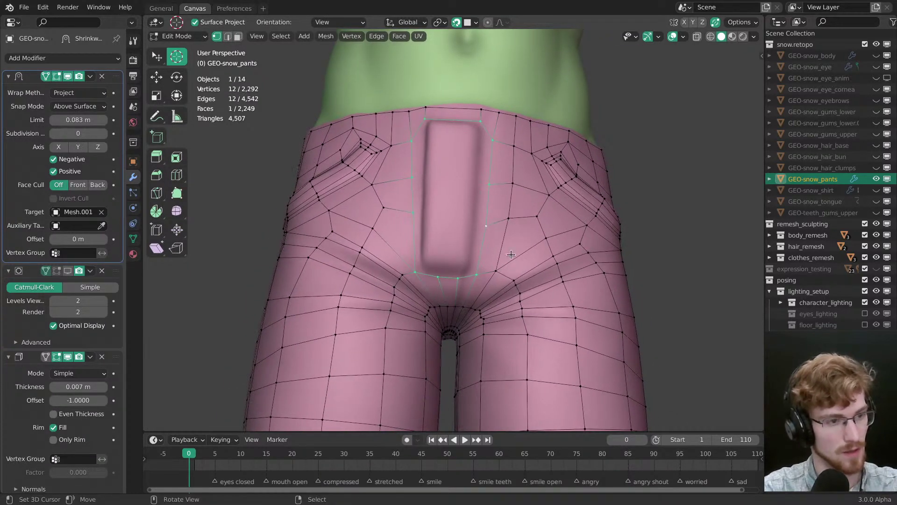
{"action": "key", "text": "shift+space"}
{"action": "key", "text": "i"}
{"action": "left_click_drag", "start_coordinate": [511, 254], "coordinate": [507, 233]}
{"action": "key", "text": "alt+a"}
{"action": "middle_click_drag", "start_coordinate": [507, 234], "coordinate": [503, 201]}
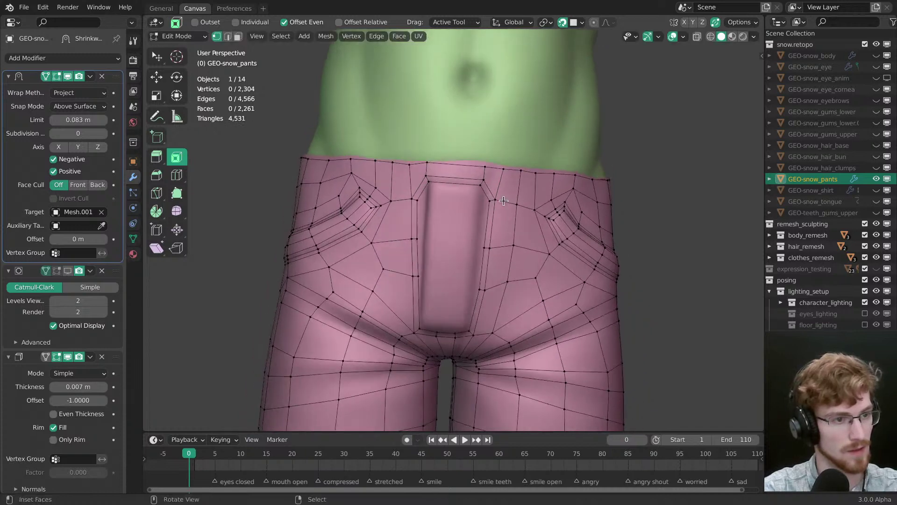
Step: Nudge the border vertices at the fly's top corner on the character's right side
{"action": "key", "text": "w"}
{"action": "left_click_drag", "start_coordinate": [491, 200], "coordinate": [495, 193]}
{"action": "key", "text": "ctrl+z"}
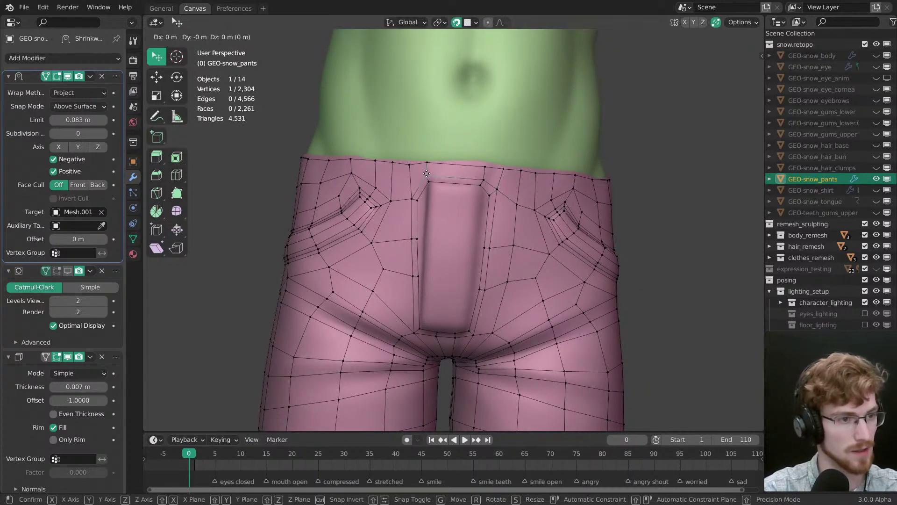
{"action": "key", "text": "g"}
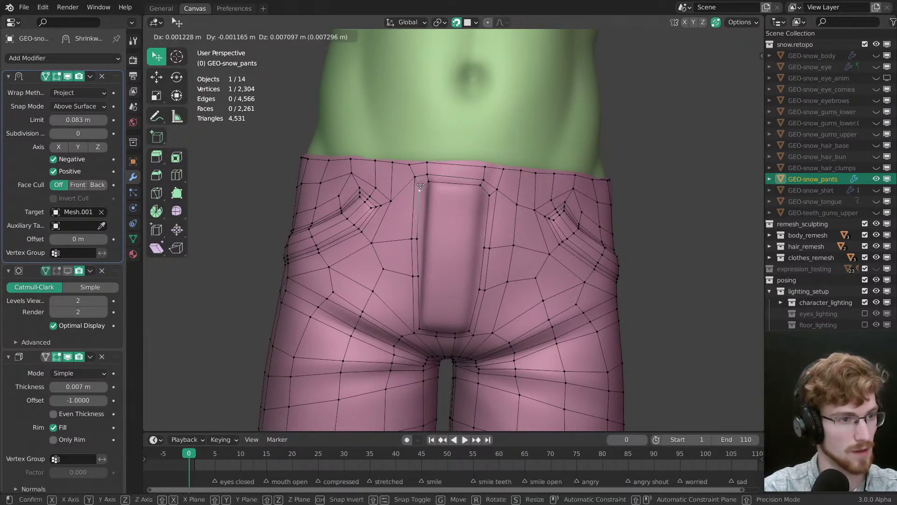
{"action": "left_click", "coordinate": [433, 177]}
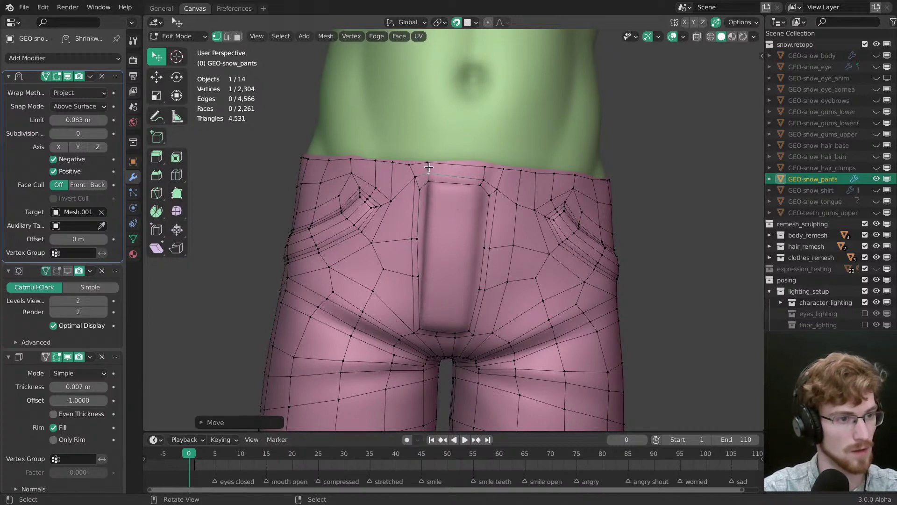
Step: Edge-slide the two short vertical edge runs above the fly inward toward the panel's centre
{"action": "key", "text": "shift+space"}
{"action": "key", "text": "g"}
{"action": "middle_click_drag", "start_coordinate": [452, 204], "coordinate": [463, 192]}
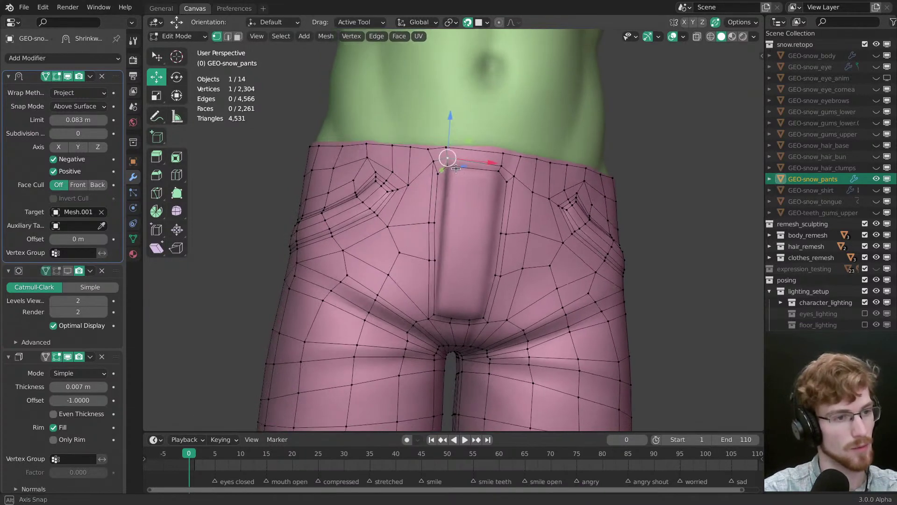
{"action": "right_click", "coordinate": [445, 159], "text": "alt"}
{"action": "key", "text": "g"}
{"action": "key", "text": "g"}
{"action": "left_click", "coordinate": [490, 206]}
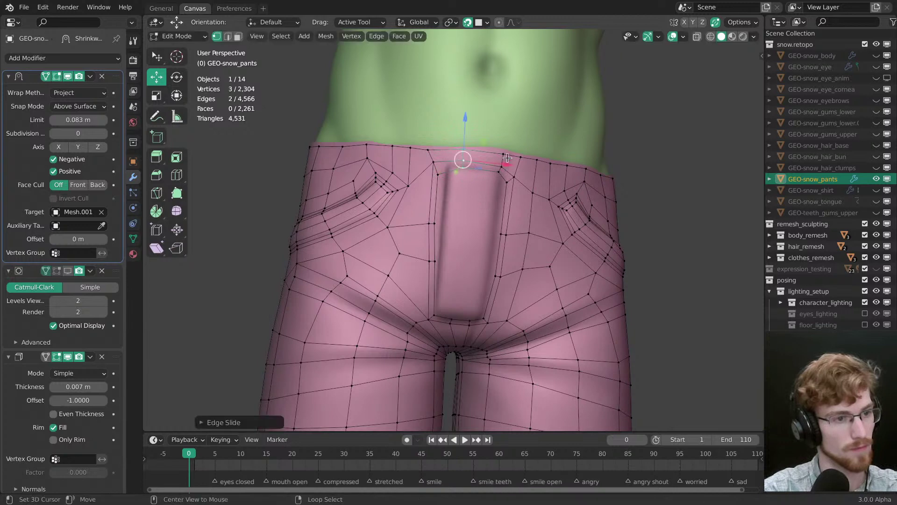
{"action": "key", "text": "g"}
{"action": "key", "text": "g"}
{"action": "left_click", "coordinate": [496, 200]}
{"action": "key", "text": "alt+a"}
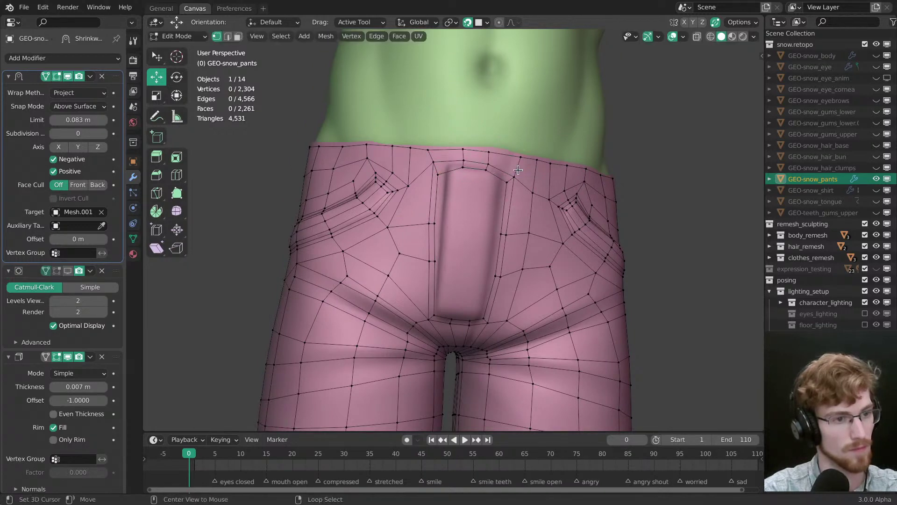
Step: Slide the fly's top corner vertices on the character's left side to tighten the border around the panel
{"action": "right_click", "coordinate": [510, 184], "text": "shift"}
{"action": "key", "text": "g"}
{"action": "key", "text": "g"}
{"action": "left_click", "coordinate": [507, 187]}
{"action": "key", "text": "alt+a"}
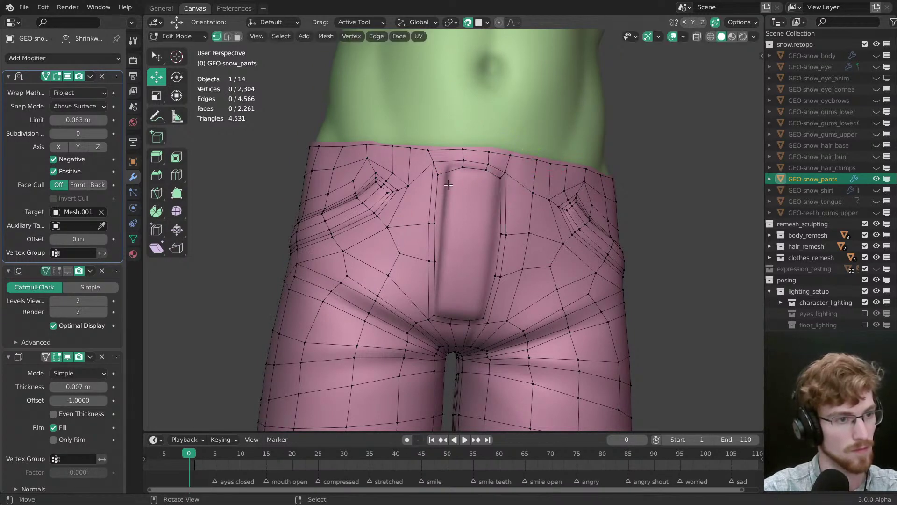
Step: Move the fly's top corner vertices on the character's right side up to match the opposite corner
{"action": "right_click", "coordinate": [439, 176]}
{"action": "key", "text": "g"}
{"action": "left_click", "coordinate": [440, 158]}
{"action": "key", "text": "w"}
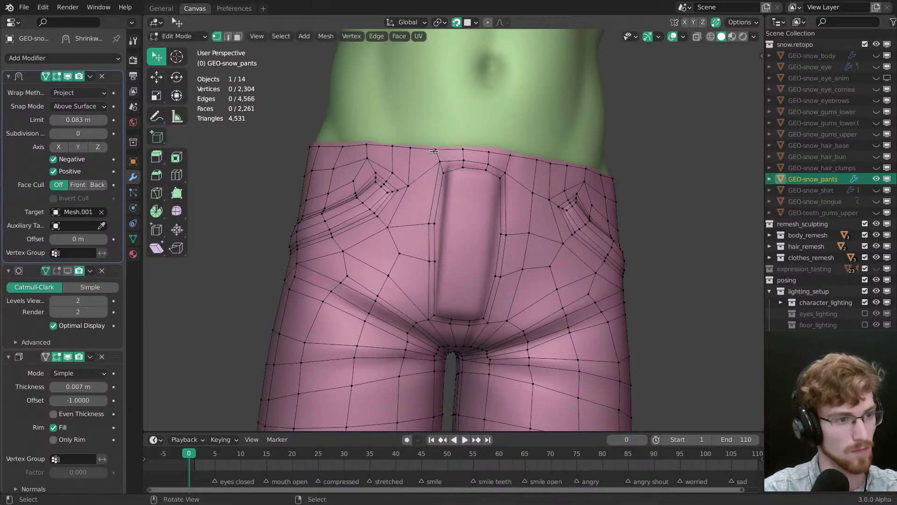
{"action": "mouse_move", "coordinate": [439, 159]}
{"action": "middle_mouse_down"}
{"action": "mouse_move", "coordinate": [469, 169]}
{"action": "mouse_move", "coordinate": [450, 211]}
{"action": "mouse_move", "coordinate": [446, 165]}
{"action": "middle_mouse_up"}
{"action": "key", "text": "g"}
{"action": "left_click", "coordinate": [471, 170]}
Step: Reposition the paired border vertices along the fly's edge on the character's right side to follow the panel crease
{"action": "right_click", "coordinate": [451, 213]}
{"action": "key", "text": "g"}
{"action": "left_click", "coordinate": [449, 230]}
{"action": "left_click", "coordinate": [423, 185]}
{"action": "left_click", "coordinate": [418, 185], "text": "shift"}
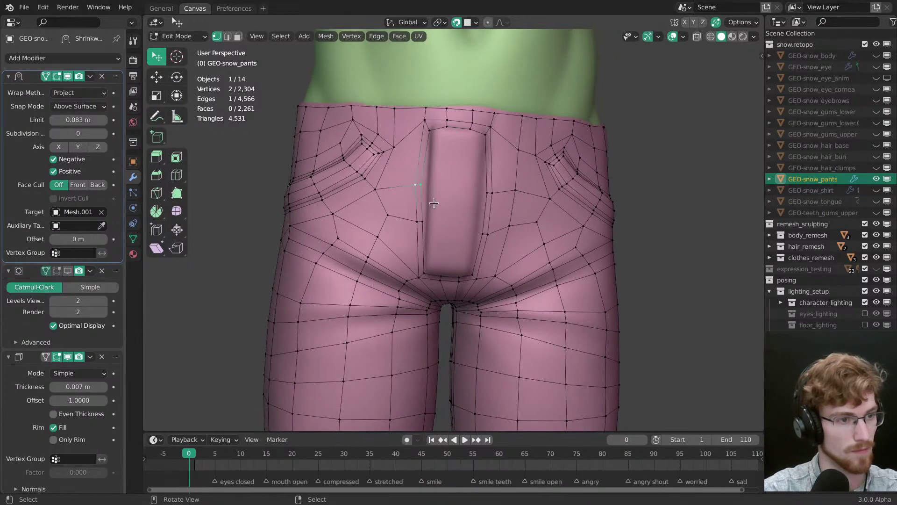
{"action": "key", "text": "g"}
{"action": "left_click_drag", "start_coordinate": [461, 225], "coordinate": [447, 250]}
{"action": "key", "text": "alt+a"}
{"action": "left_click_drag", "start_coordinate": [421, 223], "coordinate": [424, 223]}
{"action": "key", "text": "alt+a"}
Step: Reposition the paired border vertices along the fly's edge on the character's left side to follow the panel crease
{"action": "middle_click_drag", "start_coordinate": [513, 200], "coordinate": [463, 178]}
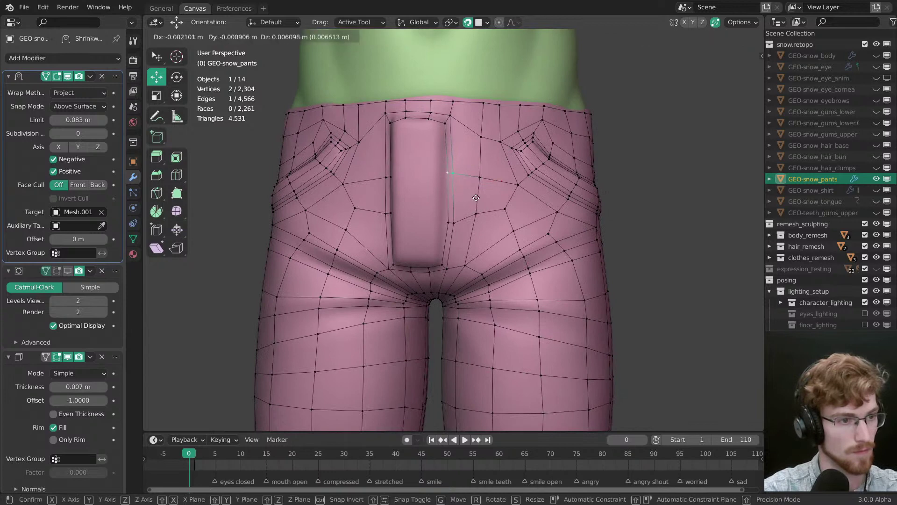
{"action": "left_click", "coordinate": [443, 220]}
{"action": "left_click", "coordinate": [447, 222], "text": "shift"}
{"action": "left_click_drag", "start_coordinate": [472, 233], "coordinate": [470, 236]}
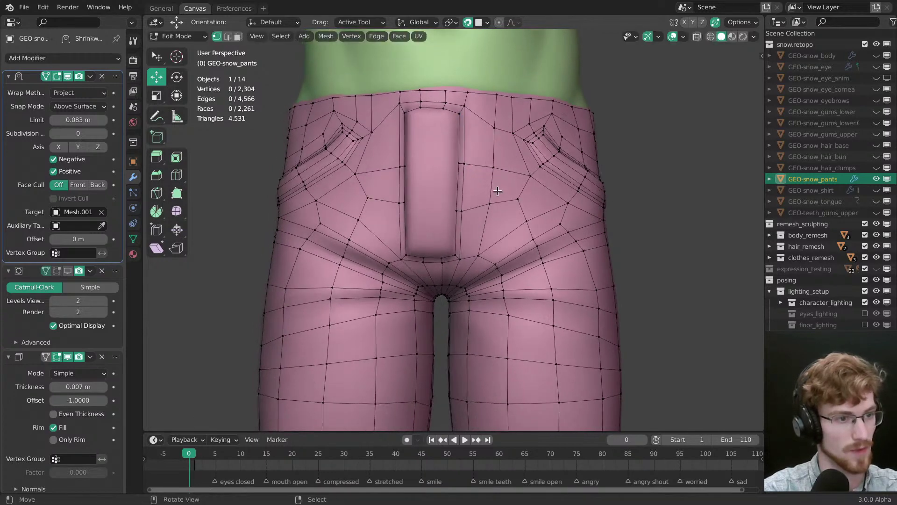
{"action": "key", "text": "alt+a"}
Step: Move and rotate the border vertices near the fly's lower end to line them up with the panel
{"action": "key", "text": "w"}
{"action": "scroll", "coordinate": [470, 210], "scroll_direction": "up", "scroll_amount": 4}
{"action": "left_click", "coordinate": [434, 192]}
{"action": "mouse_move", "coordinate": [470, 189]}
{"action": "middle_mouse_down"}
{"action": "mouse_move", "coordinate": [434, 193]}
{"action": "mouse_move", "coordinate": [465, 190]}
{"action": "middle_mouse_up"}
{"action": "key", "text": "g"}
{"action": "left_click", "coordinate": [473, 192]}
{"action": "key", "text": "r"}
{"action": "left_click", "coordinate": [475, 198]}
{"action": "key", "text": "alt+a"}
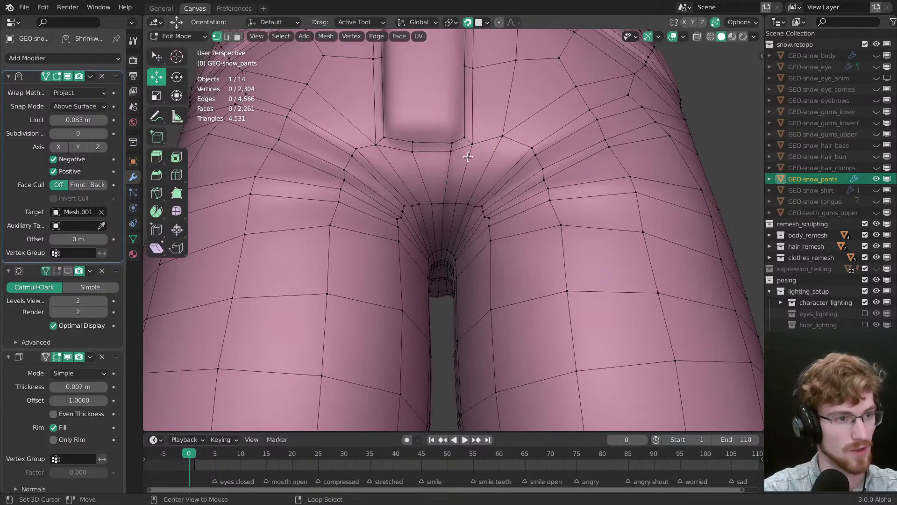
Step: Adjust the vertices at the fly's bottom corner and along its lower border to even their spacing
{"action": "key", "text": "w"}
{"action": "left_click_drag", "start_coordinate": [467, 139], "coordinate": [467, 140]}
{"action": "middle_click_drag", "start_coordinate": [467, 140], "coordinate": [453, 190]}
{"action": "left_click_drag", "start_coordinate": [414, 106], "coordinate": [431, 127]}
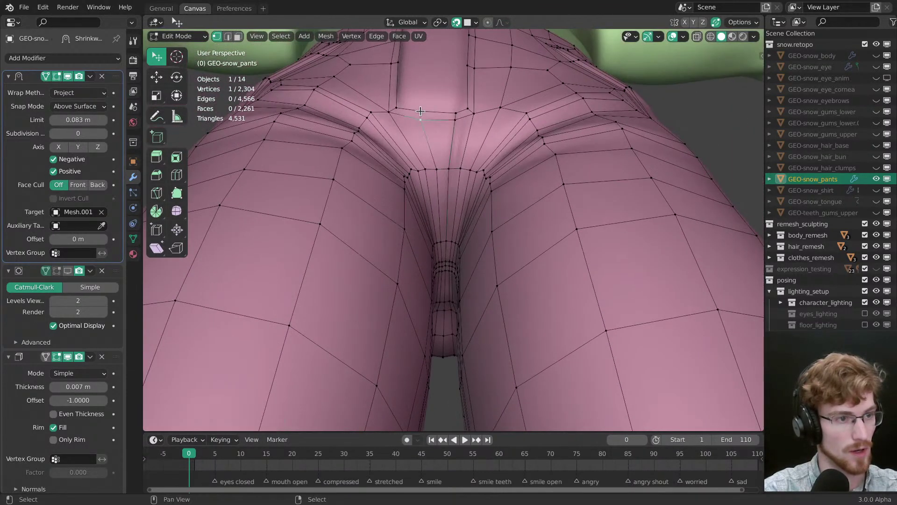
{"action": "key", "text": "g"}
{"action": "left_click_drag", "start_coordinate": [459, 154], "coordinate": [467, 154]}
{"action": "left_click", "coordinate": [479, 155]}
{"action": "key", "text": "alt+a"}
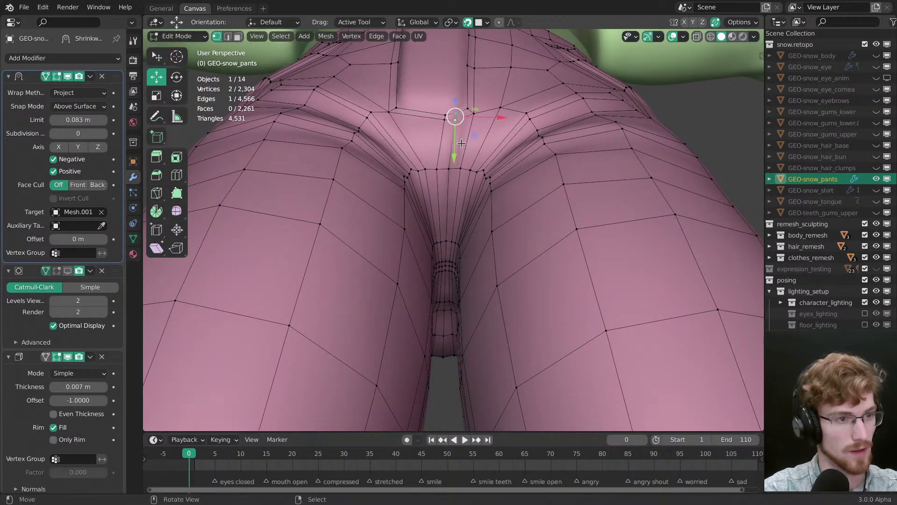
Step: Shift the middle edge of the fly's lower border toward the centre and align the crotch vertex beneath it
{"action": "key", "text": "g"}
{"action": "left_click", "coordinate": [466, 143]}
{"action": "key", "text": "alt+a"}
{"action": "left_click", "coordinate": [441, 169]}
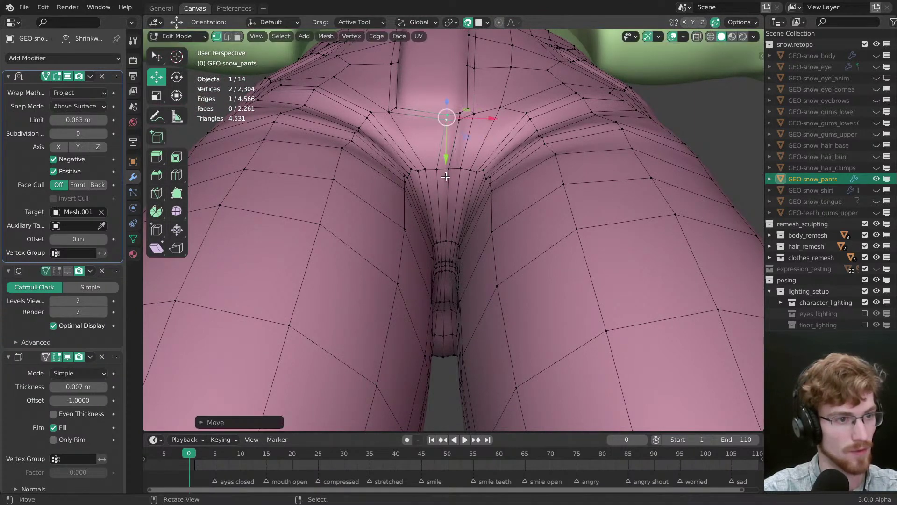
{"action": "key", "text": "g"}
{"action": "left_click", "coordinate": [441, 169]}
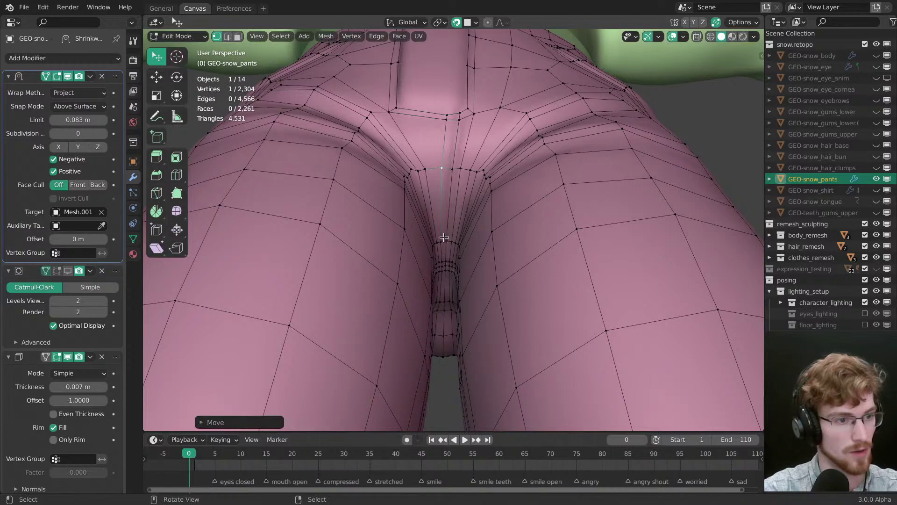
Step: Select the two-face-wide strip along the back centre seam up to the waistband and inset it outward
{"action": "middle_click_drag", "start_coordinate": [443, 239], "coordinate": [451, 205]}
{"action": "key", "text": "alt+a"}
{"action": "left_click", "coordinate": [458, 318], "text": "ctrl"}
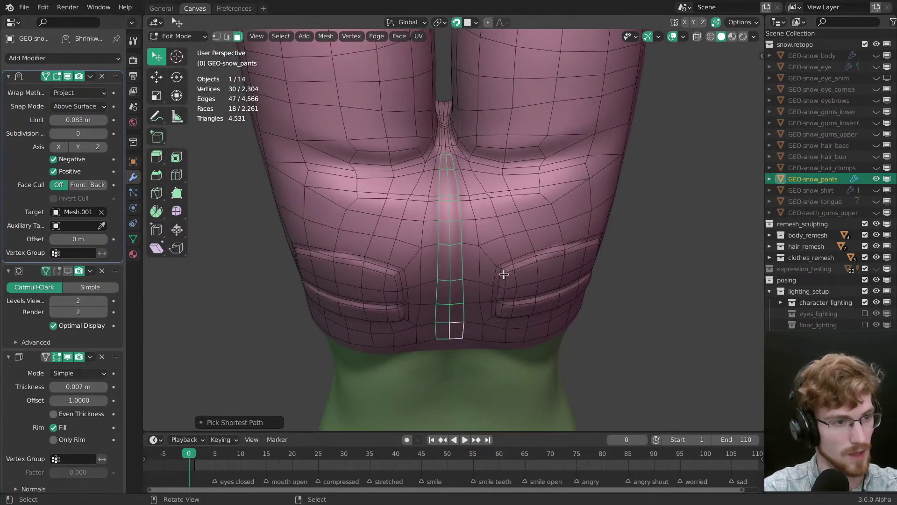
{"action": "key", "text": "i"}
{"action": "key", "text": "o"}
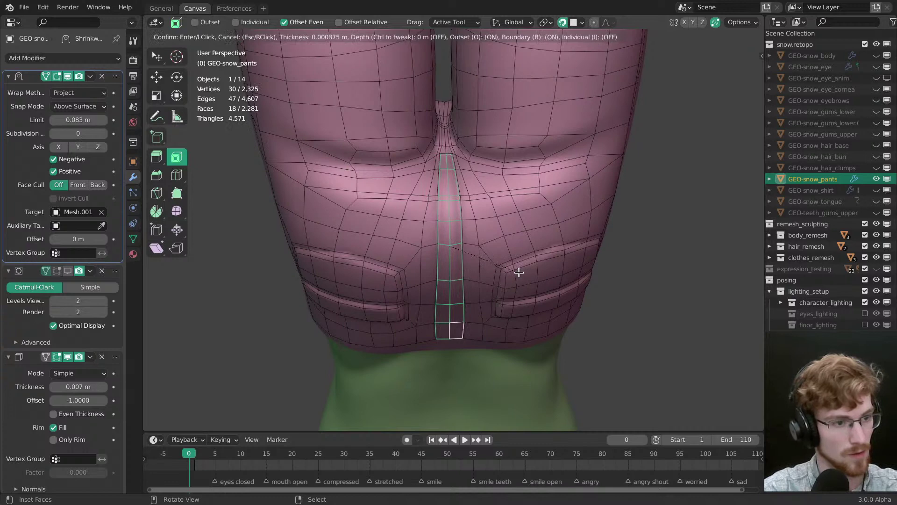
{"action": "left_click", "coordinate": [518, 272]}
{"action": "key", "text": "alt+a"}
Step: Delete the sliver faces left at the waistband end of the inset back seam strip
{"action": "middle_click_drag", "start_coordinate": [517, 264], "coordinate": [421, 273]}
{"action": "scroll", "coordinate": [438, 306], "scroll_direction": "up", "scroll_amount": 3}
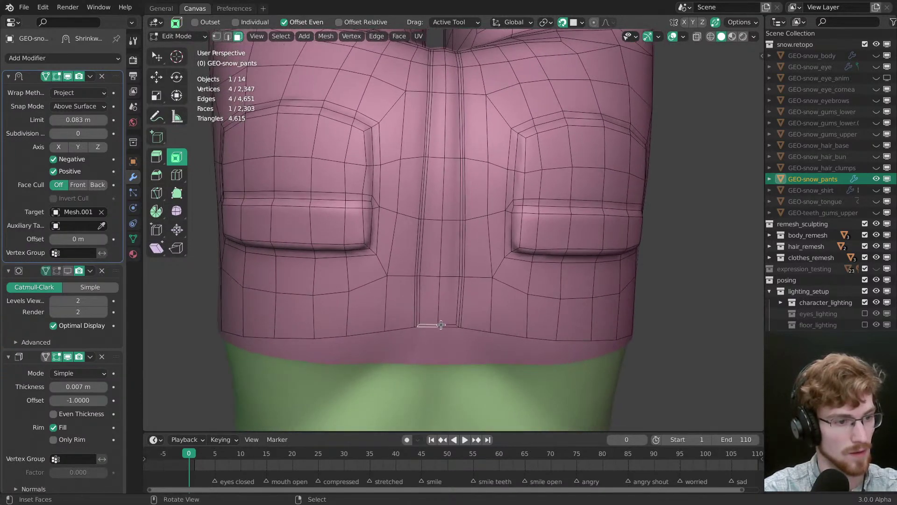
{"action": "key", "text": "x"}
{"action": "left_click", "coordinate": [426, 325]}
{"action": "key", "text": "1"}
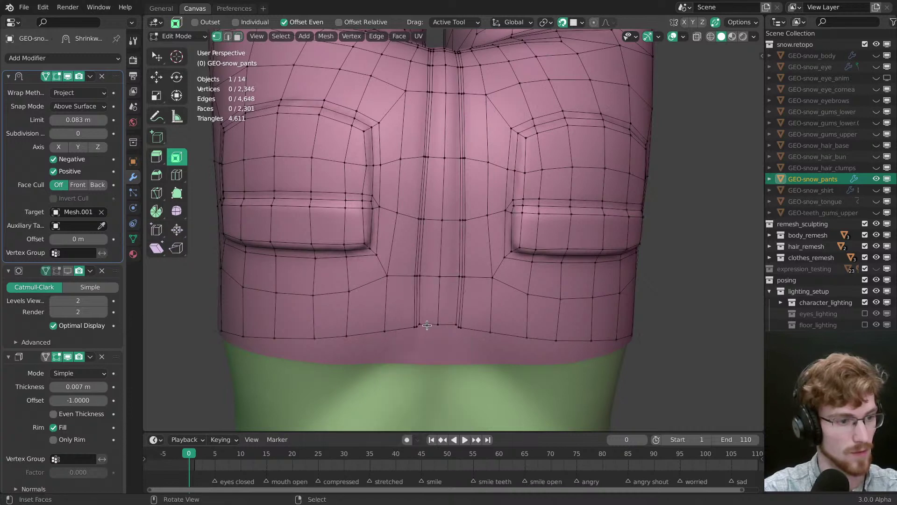
Step: Move and scale the end vertices of the back seam strip to line them up with the waistband edge
{"action": "right_click", "coordinate": [455, 324], "text": "ctrl"}
{"action": "key", "text": "g"}
{"action": "left_click_drag", "start_coordinate": [459, 342], "coordinate": [459, 342]}
{"action": "key", "text": "s"}
{"action": "key", "text": "alt+a"}
Step: In Sculpt Mode, set the Topology brush radius to 78 px and relax the back seam border on the character's right side
{"action": "scroll", "coordinate": [430, 292], "scroll_direction": "down", "scroll_amount": 2}
{"action": "key", "text": "ctrl+Tab"}
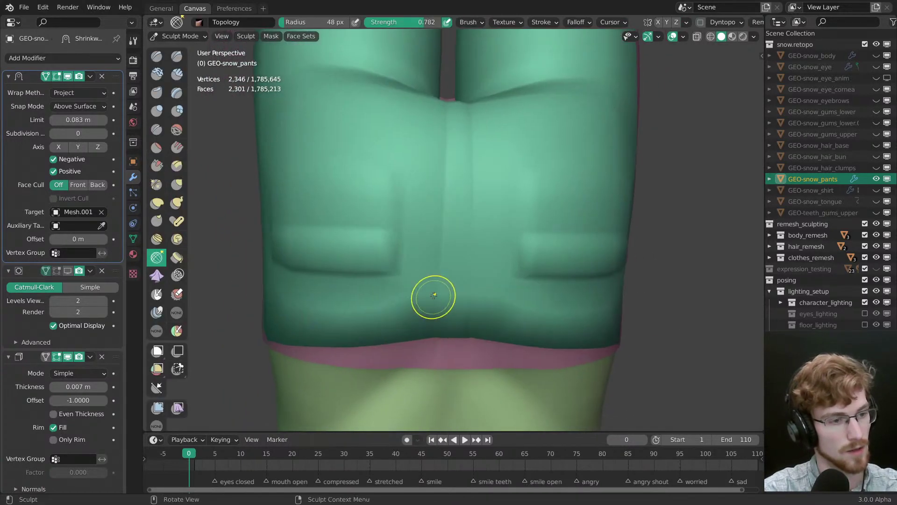
{"action": "key", "text": "f"}
{"action": "left_click", "coordinate": [448, 290]}
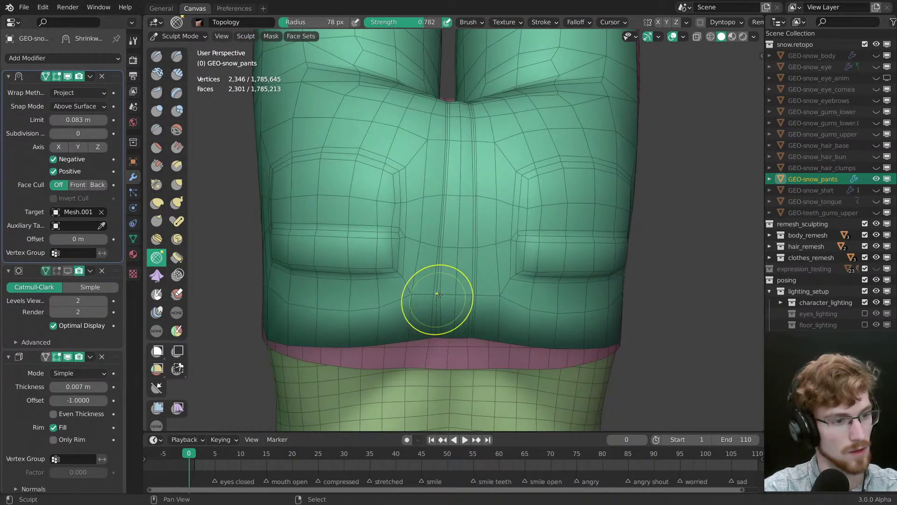
{"action": "left_click_drag", "start_coordinate": [440, 261], "coordinate": [444, 211]}
{"action": "left_click_drag", "start_coordinate": [444, 148], "coordinate": [445, 140]}
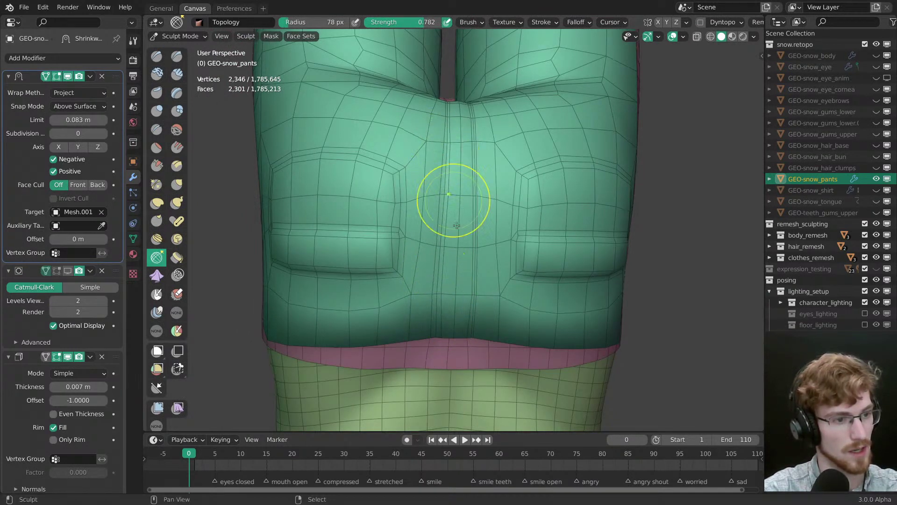
Step: Relax the topology along the back seam border on the character's left side and up toward the crotch
{"action": "left_click_drag", "start_coordinate": [476, 263], "coordinate": [477, 253]}
{"action": "left_click_drag", "start_coordinate": [473, 310], "coordinate": [472, 325]}
{"action": "left_click_drag", "start_coordinate": [469, 274], "coordinate": [478, 215]}
{"action": "left_click_drag", "start_coordinate": [479, 214], "coordinate": [473, 161]}
{"action": "left_click_drag", "start_coordinate": [473, 159], "coordinate": [473, 133]}
{"action": "middle_click_drag", "start_coordinate": [473, 133], "coordinate": [467, 224]}
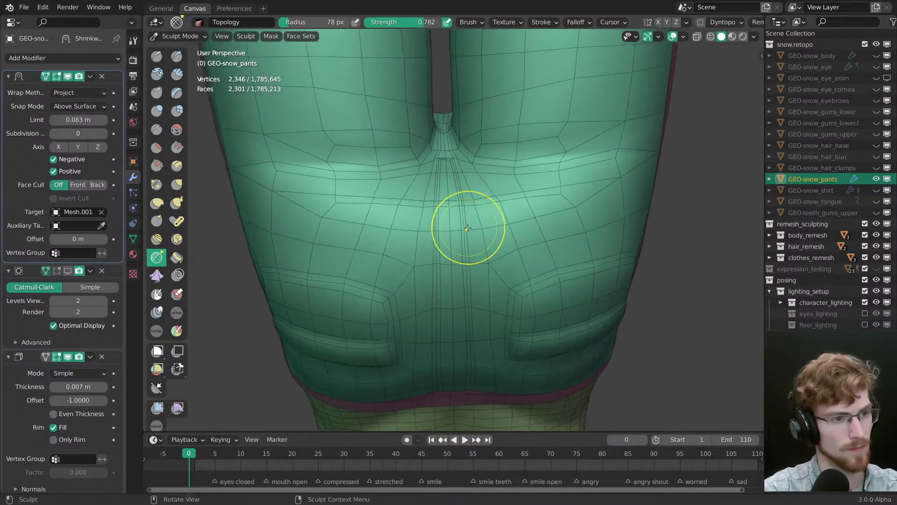
{"action": "left_click_drag", "start_coordinate": [460, 199], "coordinate": [496, 195]}
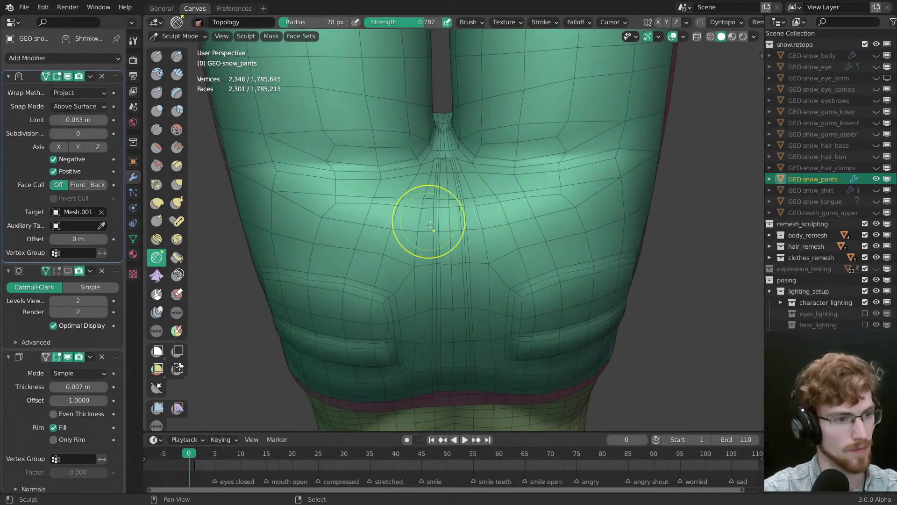
{"action": "mouse_move", "coordinate": [436, 226]}
{"action": "middle_mouse_down"}
{"action": "mouse_move", "coordinate": [445, 195]}
{"action": "mouse_move", "coordinate": [427, 176]}
{"action": "mouse_move", "coordinate": [457, 289]}
{"action": "mouse_move", "coordinate": [445, 273]}
{"action": "mouse_move", "coordinate": [441, 226]}
{"action": "middle_mouse_up"}
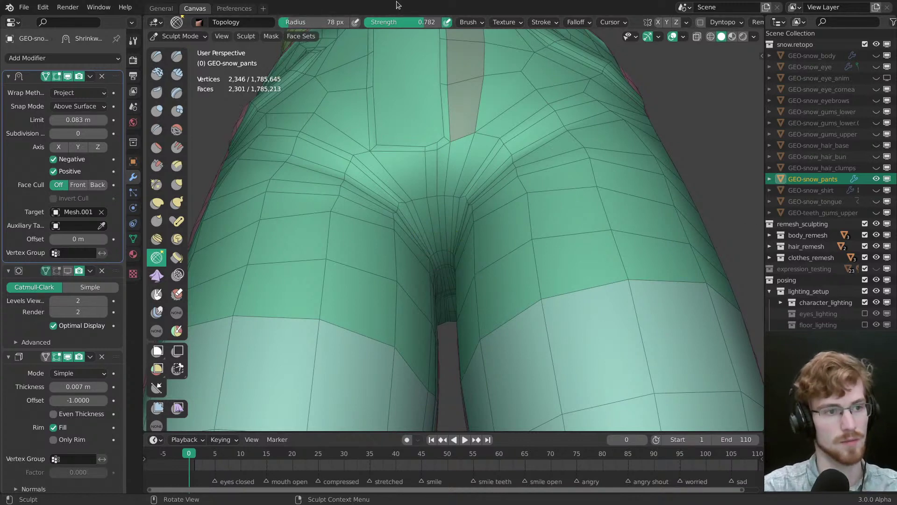
Step: Return to Edit Mode and nudge the outer border vertex midway along the fly on the character's right side
{"action": "mouse_move", "coordinate": [394, 140]}
{"action": "middle_mouse_down"}
{"action": "mouse_move", "coordinate": [390, 330]}
{"action": "mouse_move", "coordinate": [481, 274]}
{"action": "mouse_move", "coordinate": [473, 236]}
{"action": "middle_mouse_up"}
{"action": "key", "text": "Tab"}
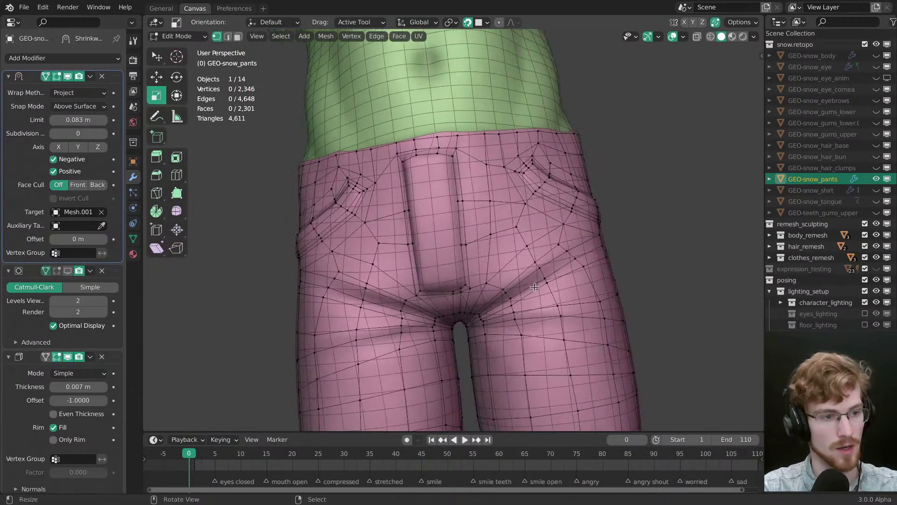
{"action": "key", "text": "ctrl+Tab"}
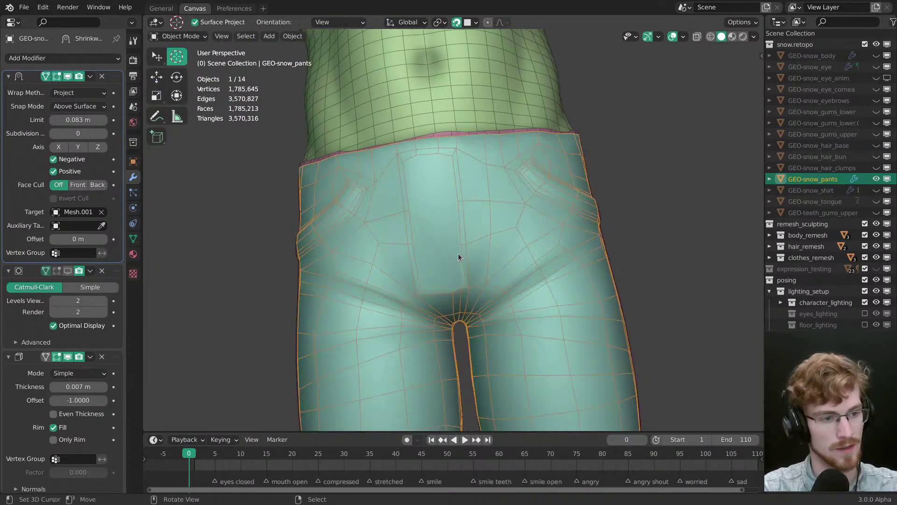
{"action": "key", "text": "ctrl+Tab"}
{"action": "mouse_move", "coordinate": [517, 264]}
{"action": "middle_mouse_down"}
{"action": "mouse_move", "coordinate": [485, 246]}
{"action": "mouse_move", "coordinate": [460, 214]}
{"action": "mouse_move", "coordinate": [469, 202]}
{"action": "mouse_move", "coordinate": [468, 213]}
{"action": "middle_mouse_up"}
{"action": "key", "text": "ctrl+Tab"}
{"action": "key", "text": "shift+alt+z"}
{"action": "key", "text": "3"}
{"action": "right_click", "coordinate": [446, 225]}
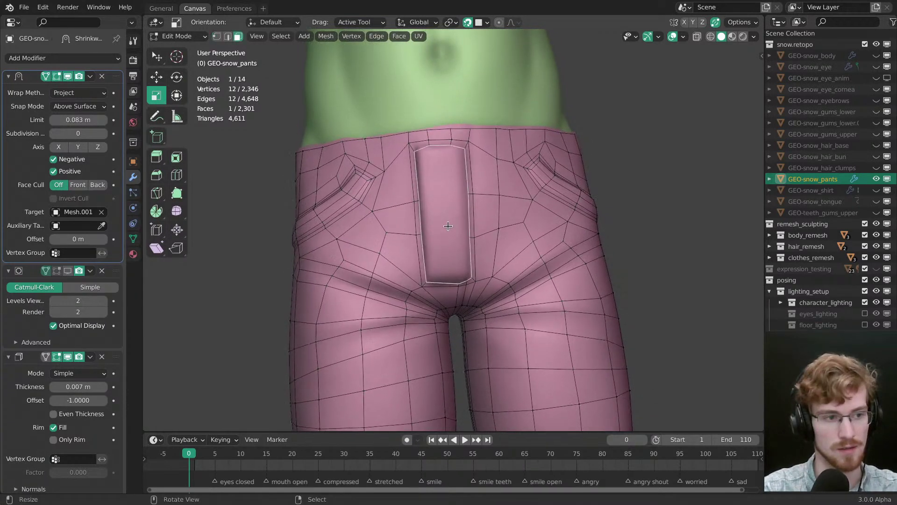
{"action": "key", "text": "alt+a"}
{"action": "key", "text": "w"}
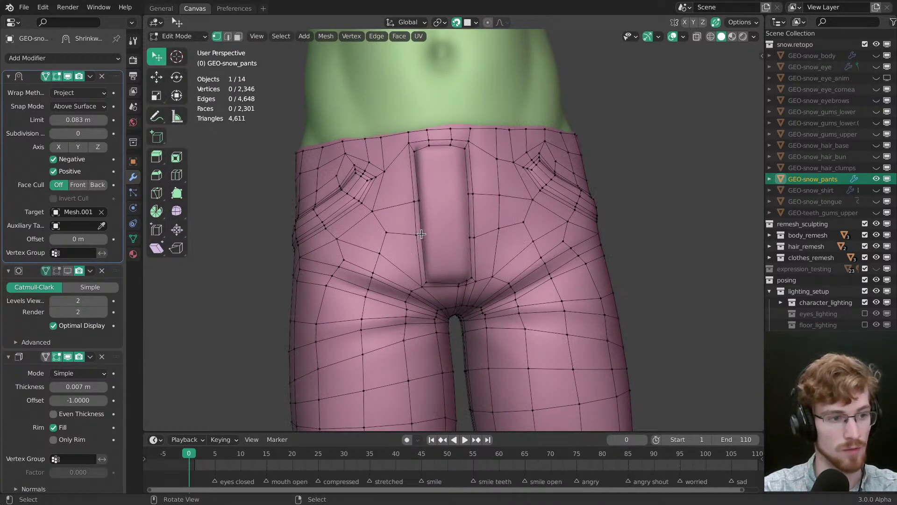
{"action": "left_click_drag", "start_coordinate": [417, 234], "coordinate": [414, 224]}
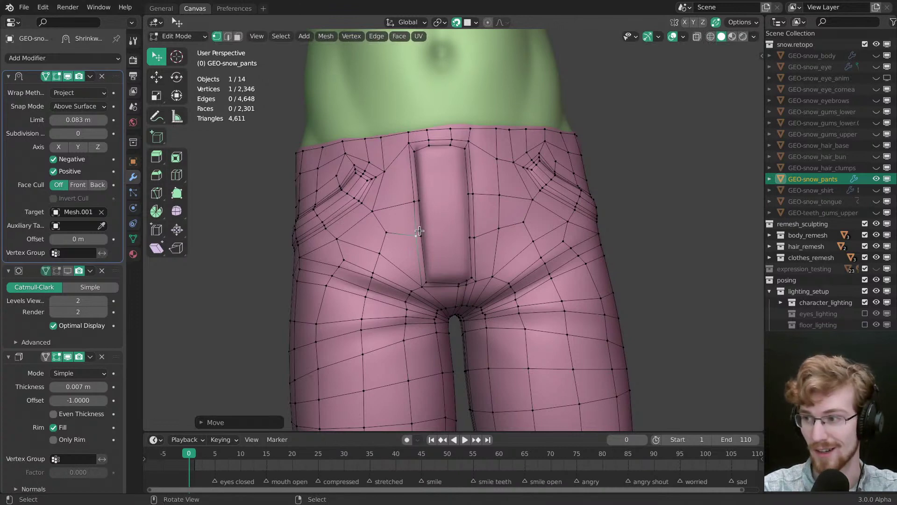
Step: Reposition the two upper corner vertices of the outer border around the front fly
{"action": "middle_click_drag", "start_coordinate": [421, 235], "coordinate": [448, 280]}
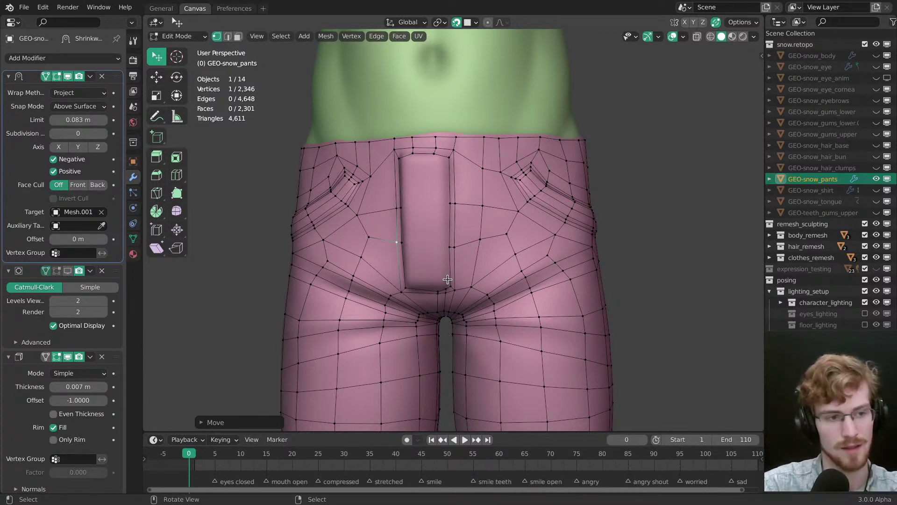
{"action": "middle_click_drag", "start_coordinate": [348, 236], "coordinate": [428, 187]}
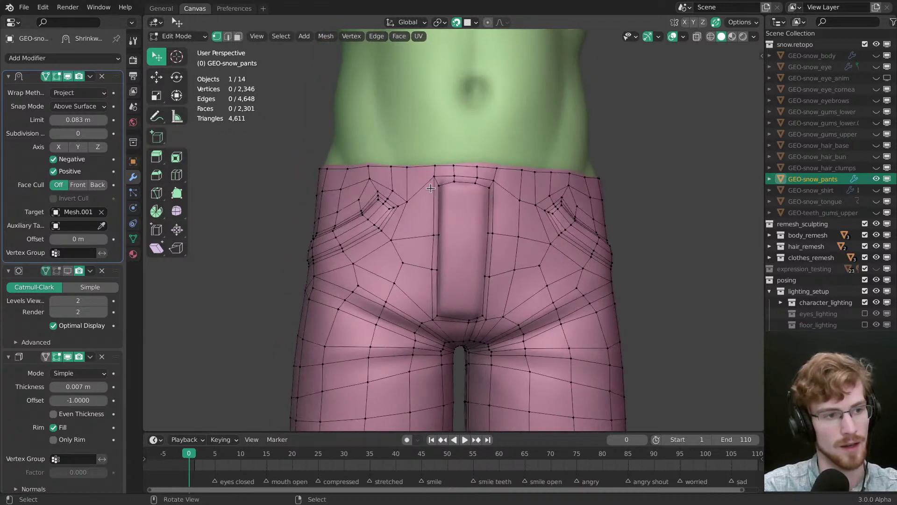
{"action": "key", "text": "g"}
{"action": "left_click", "coordinate": [433, 181]}
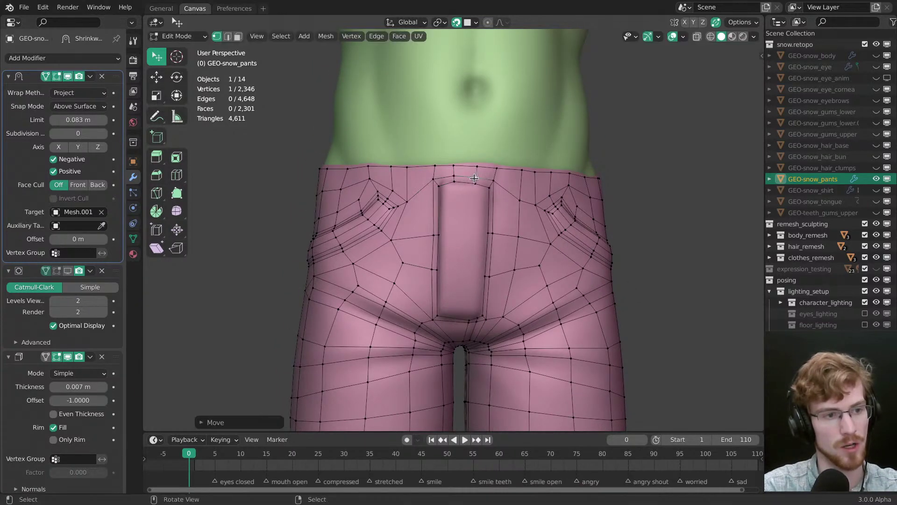
{"action": "key", "text": "g"}
{"action": "left_click", "coordinate": [476, 178]}
{"action": "key", "text": "ctrl+z"}
{"action": "key", "text": "g"}
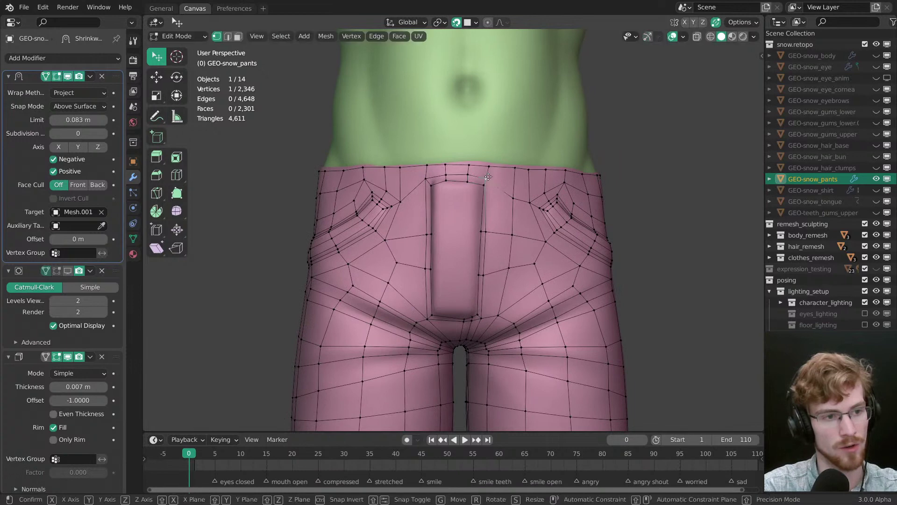
{"action": "left_click", "coordinate": [481, 183]}
Step: Nudge the lower outer border vertex along the fly on the character's right side
{"action": "left_click", "coordinate": [437, 205]}
{"action": "scroll", "coordinate": [437, 206], "scroll_direction": "up", "scroll_amount": 3}
{"action": "middle_click_drag", "start_coordinate": [437, 205], "coordinate": [435, 157]}
{"action": "left_click", "coordinate": [441, 195]}
{"action": "left_click", "coordinate": [429, 266]}
{"action": "key", "text": "g"}
{"action": "left_click", "coordinate": [439, 264]}
{"action": "left_click", "coordinate": [435, 268]}
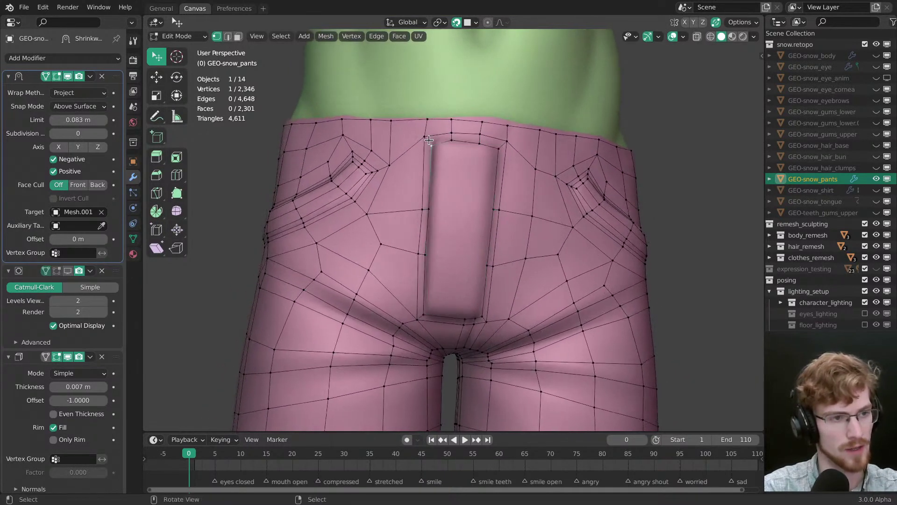
Step: Adjust the vertices along the fly border's top edge and its corners so they run parallel to the panel
{"action": "key", "text": "g"}
{"action": "left_click", "coordinate": [426, 136]}
{"action": "left_click", "coordinate": [473, 139]}
{"action": "key", "text": "g"}
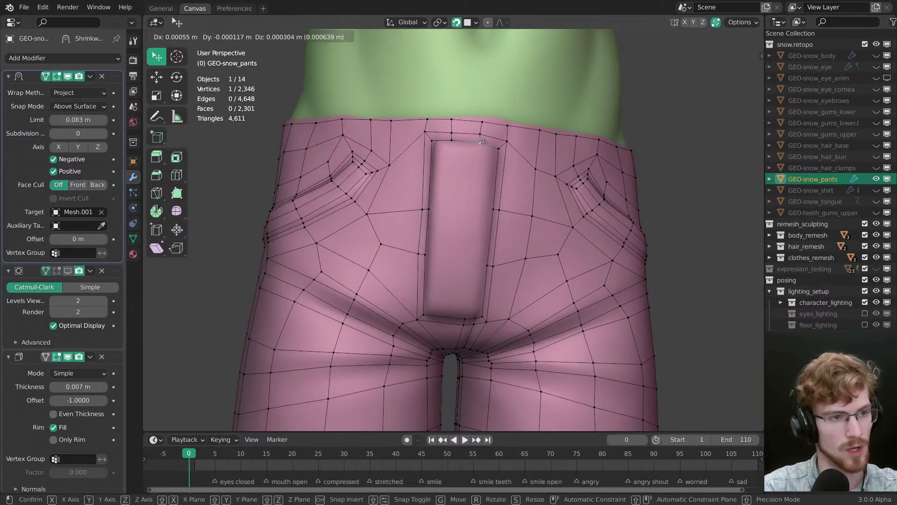
{"action": "left_click", "coordinate": [484, 141]}
{"action": "key", "text": "g"}
{"action": "left_click", "coordinate": [500, 142]}
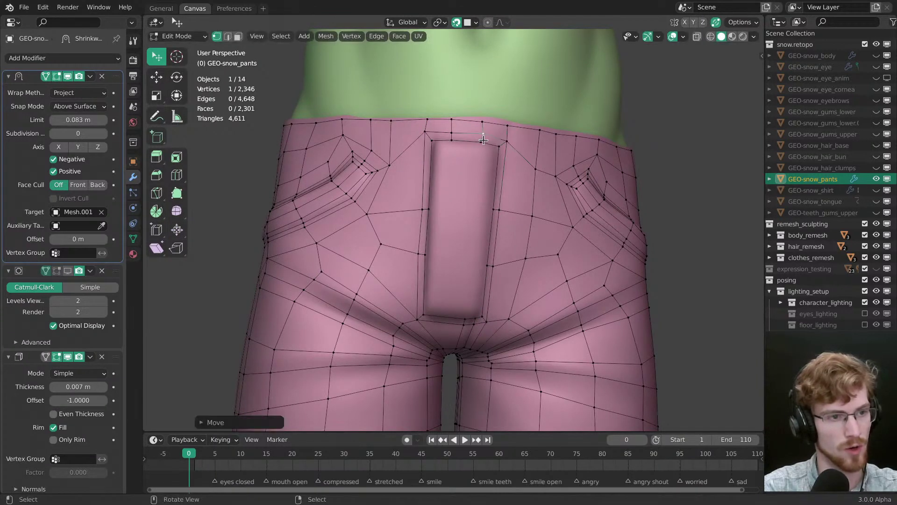
{"action": "left_click", "coordinate": [482, 135]}
{"action": "key", "text": "g"}
{"action": "left_click", "coordinate": [474, 190]}
Step: Inset the large fly panel face by about 0.003 m
{"action": "left_click", "coordinate": [474, 191], "text": "alt"}
{"action": "middle_click_drag", "start_coordinate": [474, 191], "coordinate": [529, 236]}
{"action": "key", "text": "i"}
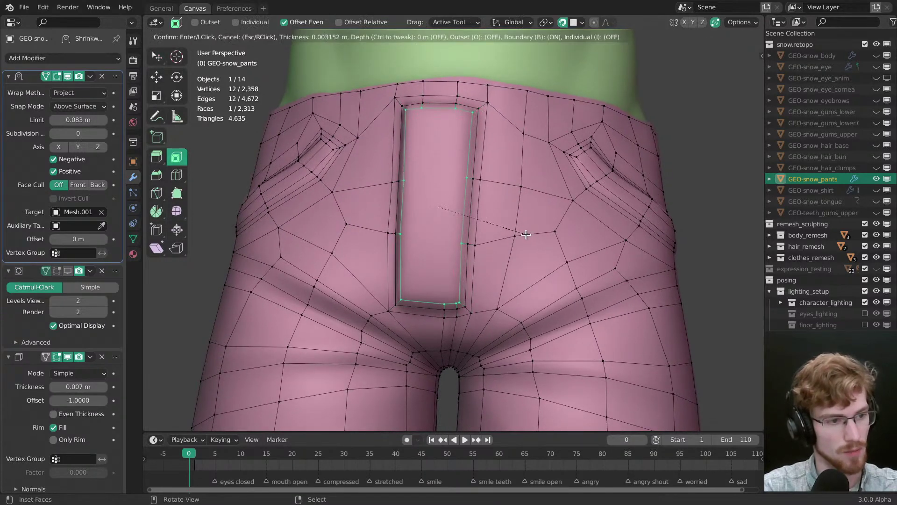
{"action": "left_click", "coordinate": [526, 234]}
Step: Shift the vertices along the bottom edge of the inset panel and its border to even out their spacing
{"action": "left_click", "coordinate": [442, 304]}
{"action": "key", "text": "g"}
{"action": "left_click", "coordinate": [439, 304]}
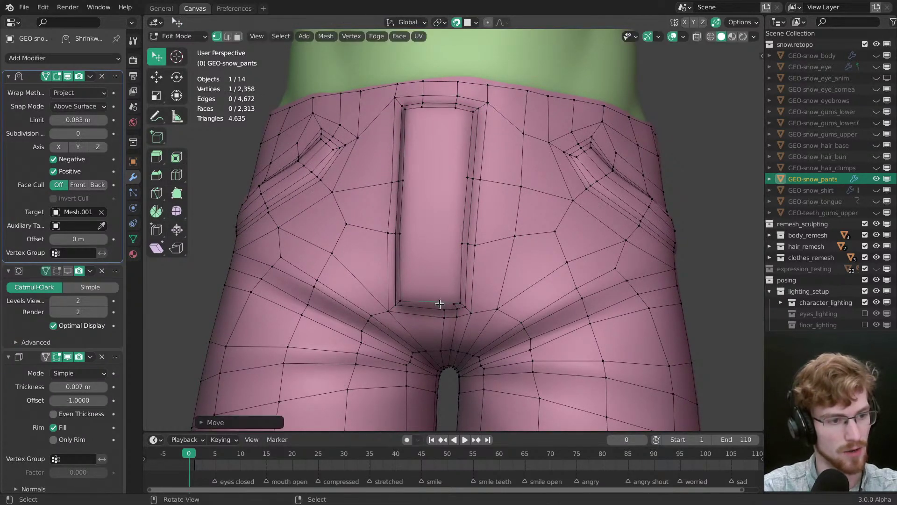
{"action": "key", "text": "g"}
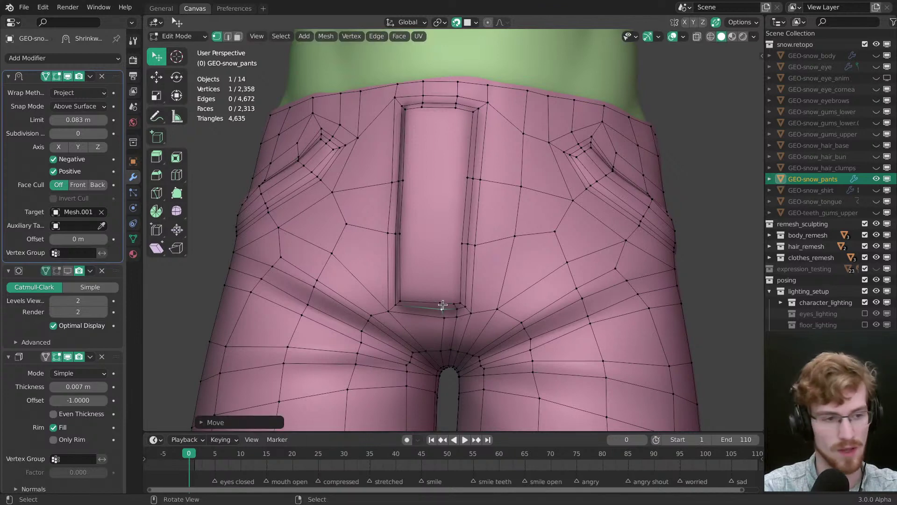
{"action": "left_click", "coordinate": [440, 304]}
{"action": "key", "text": "g"}
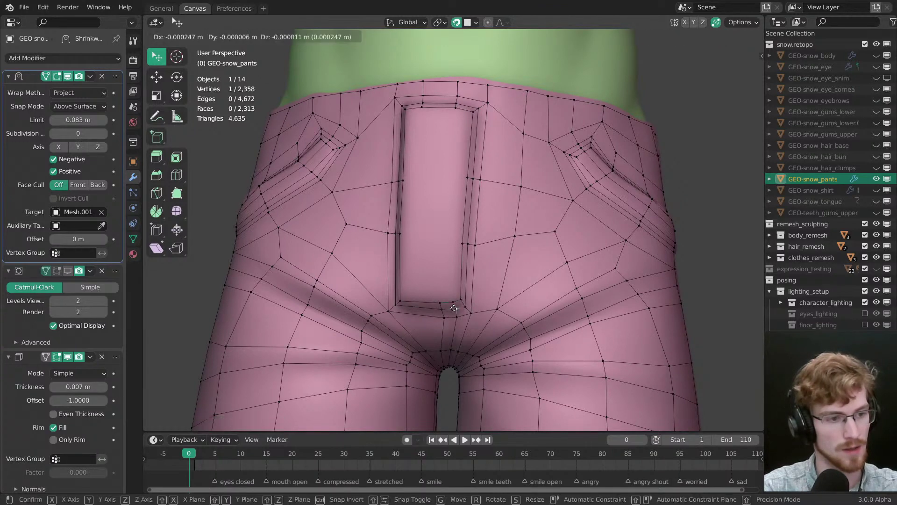
{"action": "left_click", "coordinate": [442, 304]}
{"action": "key", "text": "alt+a"}
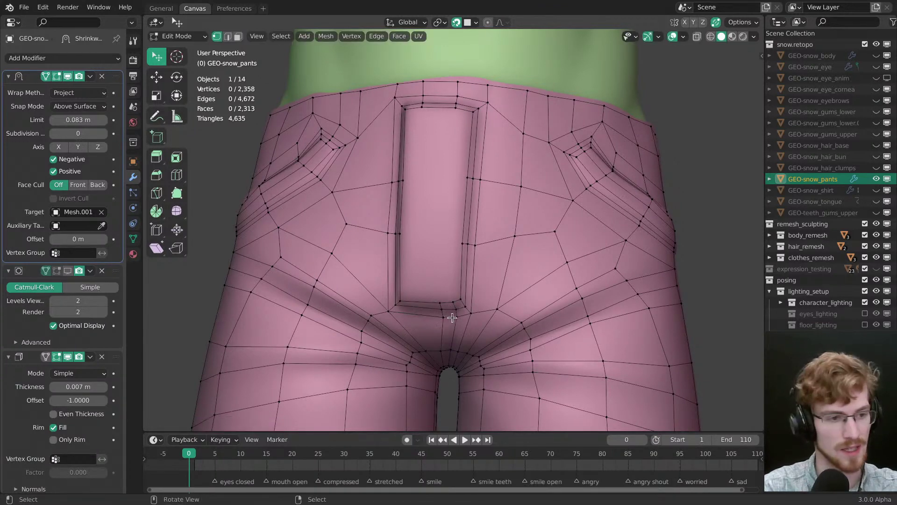
Step: Divide the inset fly panel into a grid with two horizontal and two vertical edge lines
{"action": "middle_click_drag", "start_coordinate": [452, 318], "coordinate": [477, 209]}
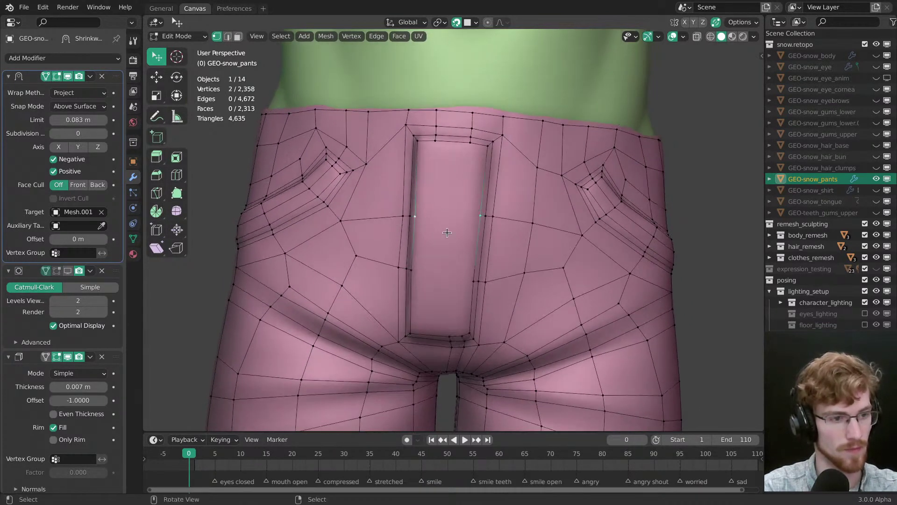
{"action": "middle_click_drag", "start_coordinate": [414, 270], "coordinate": [471, 279]}
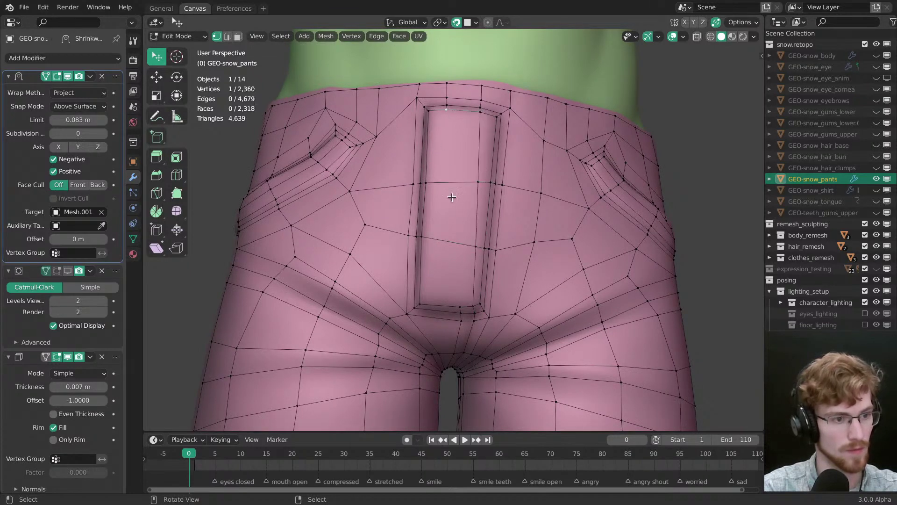
{"action": "left_click", "coordinate": [482, 300]}
{"action": "middle_click_drag", "start_coordinate": [482, 300], "coordinate": [450, 248]}
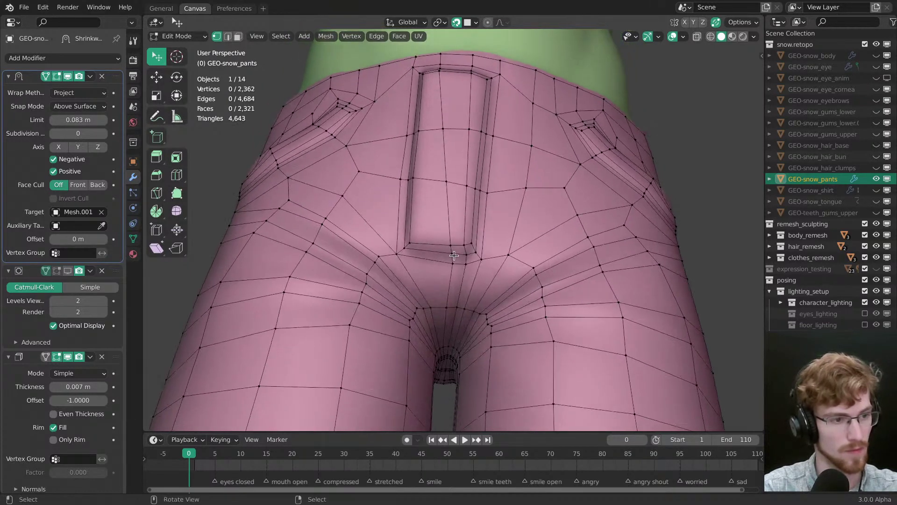
Step: Move the vertices of the fly panel's inner grid to space the two vertical edge lines evenly
{"action": "left_click_drag", "start_coordinate": [450, 247], "coordinate": [444, 251]}
{"action": "left_click_drag", "start_coordinate": [446, 182], "coordinate": [437, 183]}
{"action": "left_click_drag", "start_coordinate": [443, 129], "coordinate": [439, 128]}
{"action": "left_click_drag", "start_coordinate": [470, 128], "coordinate": [466, 131]}
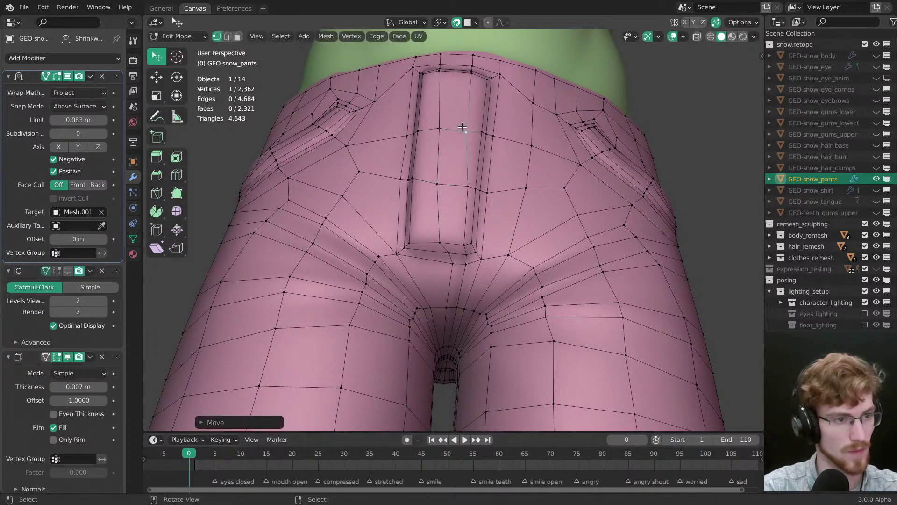
{"action": "left_click_drag", "start_coordinate": [468, 185], "coordinate": [461, 185]}
{"action": "left_click_drag", "start_coordinate": [446, 243], "coordinate": [441, 240]}
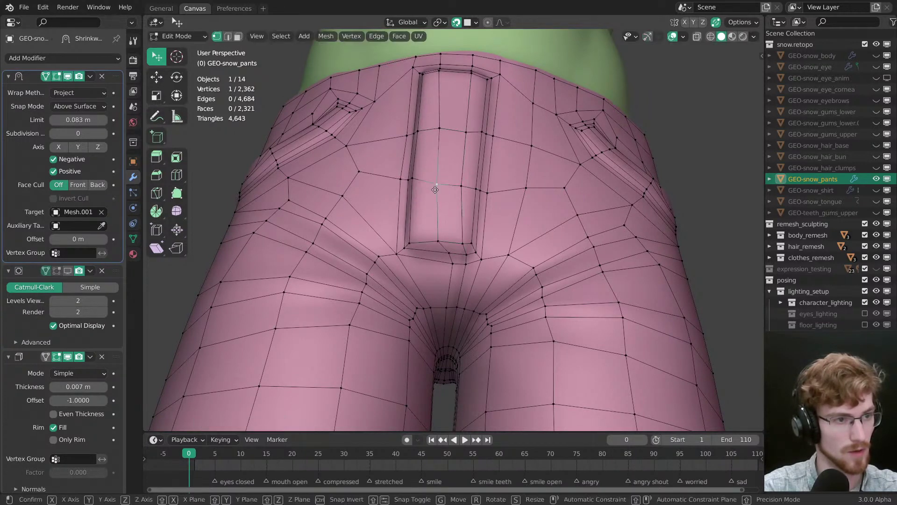
{"action": "left_click_drag", "start_coordinate": [466, 131], "coordinate": [463, 127]}
{"action": "left_click_drag", "start_coordinate": [438, 236], "coordinate": [439, 242]}
Step: Adjust the border vertices just below the fly panel's bottom edge toward the crotch
{"action": "middle_click_drag", "start_coordinate": [439, 242], "coordinate": [449, 234]}
{"action": "left_click_drag", "start_coordinate": [410, 209], "coordinate": [455, 223]}
{"action": "middle_click_drag", "start_coordinate": [470, 232], "coordinate": [470, 229]}
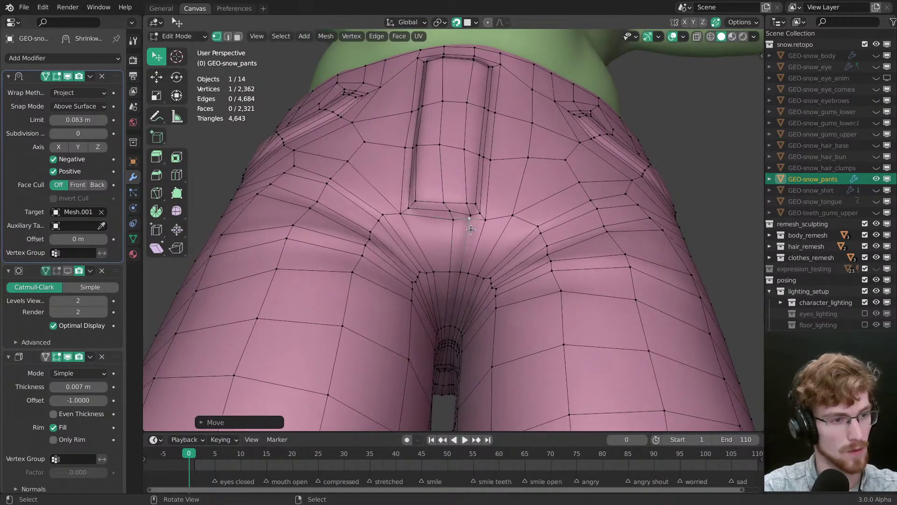
{"action": "left_click_drag", "start_coordinate": [470, 222], "coordinate": [469, 220]}
{"action": "left_click_drag", "start_coordinate": [469, 220], "coordinate": [471, 219]}
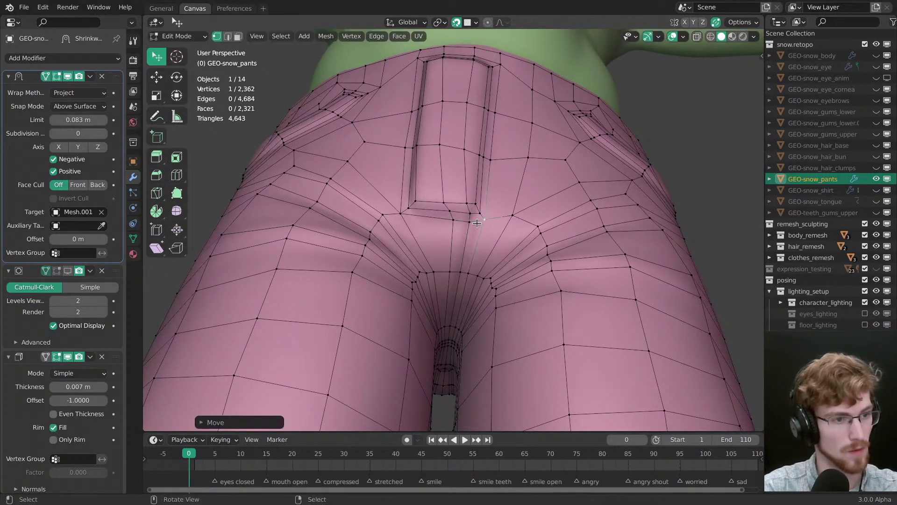
Step: Nudge the lower grid vertices inside the fly panel and clear the selection
{"action": "scroll", "coordinate": [476, 224], "scroll_direction": "down", "scroll_amount": 2}
{"action": "middle_click_drag", "start_coordinate": [477, 223], "coordinate": [462, 291]}
{"action": "scroll", "coordinate": [462, 291], "scroll_direction": "down", "scroll_amount": 4}
{"action": "key", "text": "alt+a"}
{"action": "scroll", "coordinate": [462, 292], "scroll_direction": "up", "scroll_amount": 2}
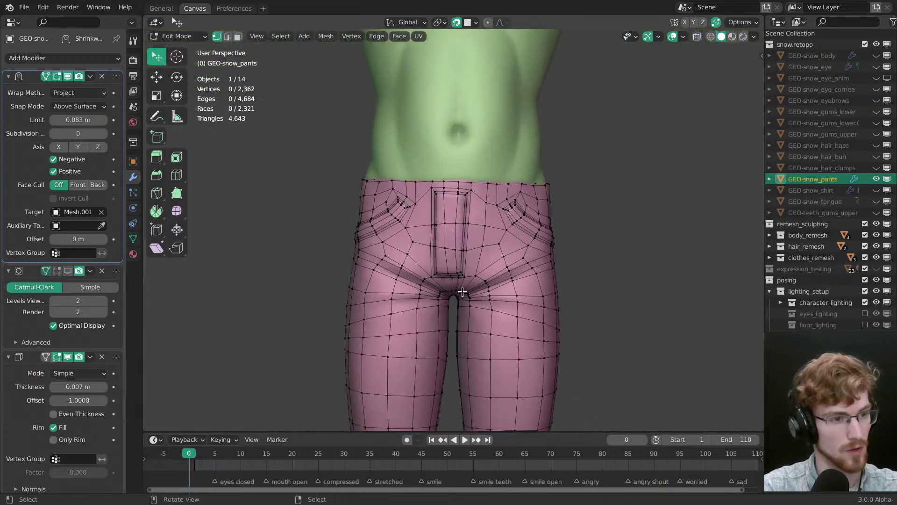
{"action": "scroll", "coordinate": [458, 288], "scroll_direction": "up", "scroll_amount": 3}
{"action": "left_click_drag", "start_coordinate": [446, 283], "coordinate": [449, 276]}
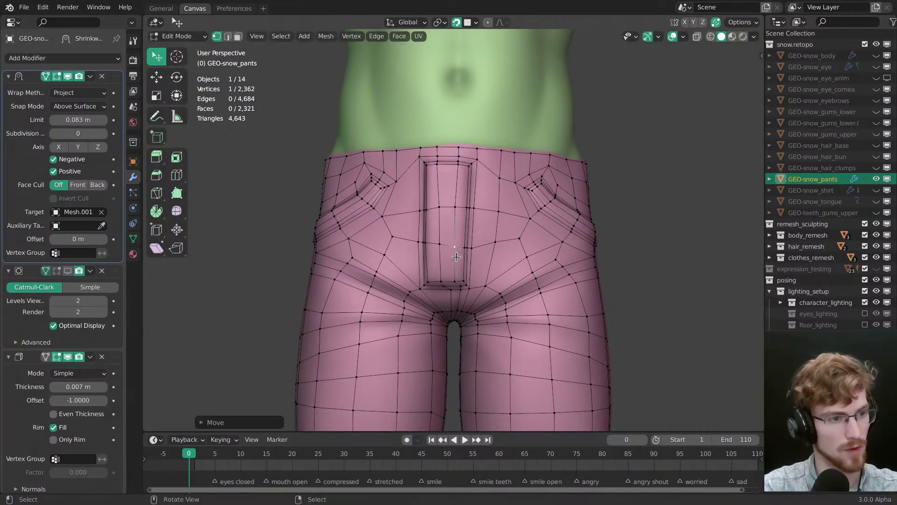
{"action": "scroll", "coordinate": [456, 257], "scroll_direction": "down", "scroll_amount": 2}
{"action": "key", "text": "alt+a"}
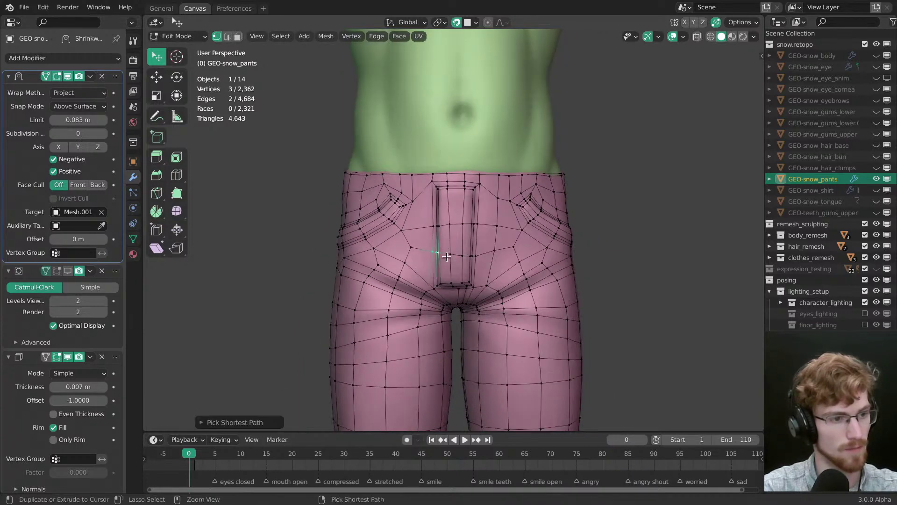
Step: Shift the fly panel's grid and border vertices along the character's right side
{"action": "left_click_drag", "start_coordinate": [438, 253], "coordinate": [452, 255]}
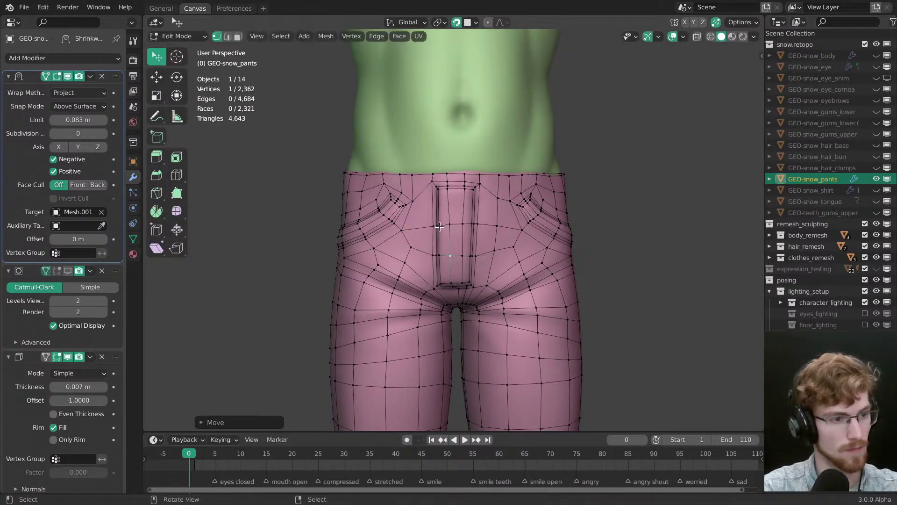
{"action": "left_click", "coordinate": [438, 234], "text": "ctrl"}
{"action": "key", "text": "g"}
{"action": "key", "text": "g"}
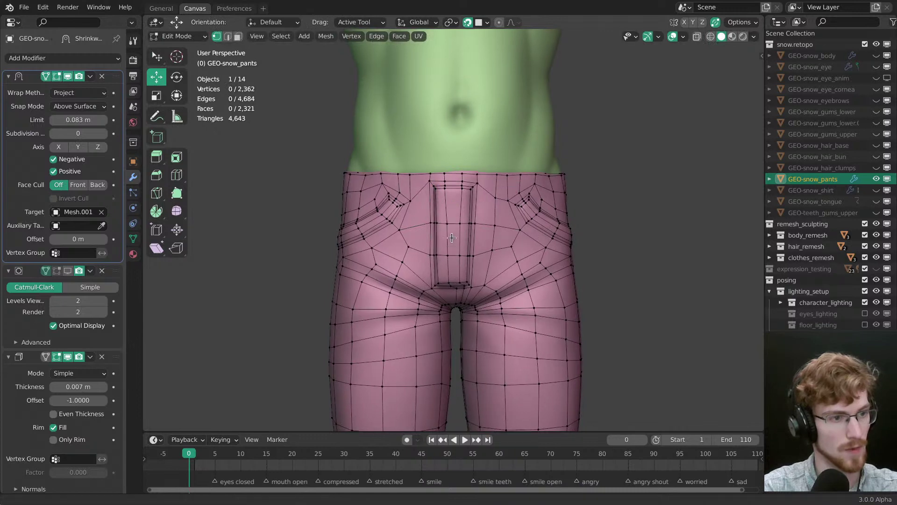
Step: Return to the select tool and nudge the upper border vertex beside the fly on the character's right side
{"action": "scroll", "coordinate": [439, 215], "scroll_direction": "up", "scroll_amount": 1}
{"action": "middle_click_drag", "start_coordinate": [435, 213], "coordinate": [451, 220]}
{"action": "key", "text": "w"}
{"action": "left_click_drag", "start_coordinate": [414, 193], "coordinate": [426, 196]}
{"action": "middle_click_drag", "start_coordinate": [426, 196], "coordinate": [525, 250]}
{"action": "scroll", "coordinate": [481, 212], "scroll_direction": "down", "scroll_amount": 3}
{"action": "scroll", "coordinate": [487, 219], "scroll_direction": "up", "scroll_amount": 1}
Step: Switch the pants to Object Mode and enable the Subdivision modifier's viewport display
{"action": "key", "text": "Tab"}
{"action": "key", "text": "Tab"}
{"action": "key", "text": "Tab"}
{"action": "key", "text": "shift+z"}
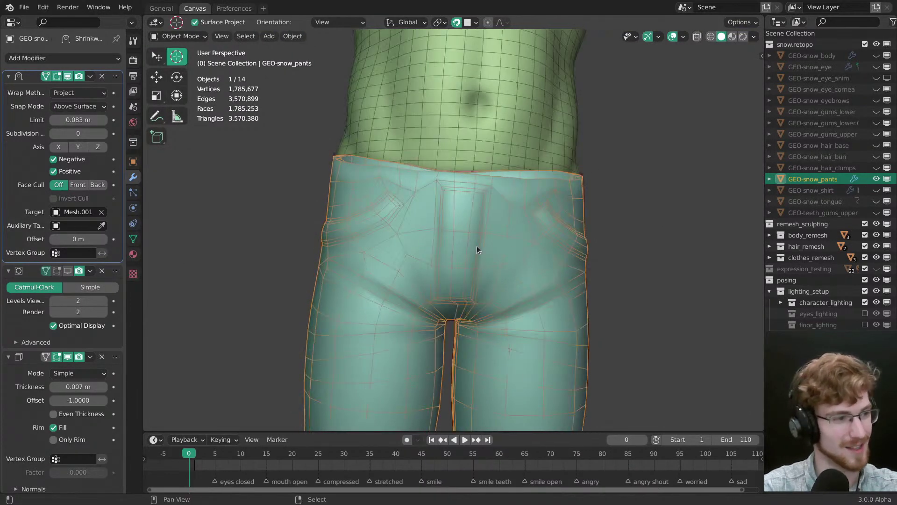
{"action": "left_click", "coordinate": [68, 271]}
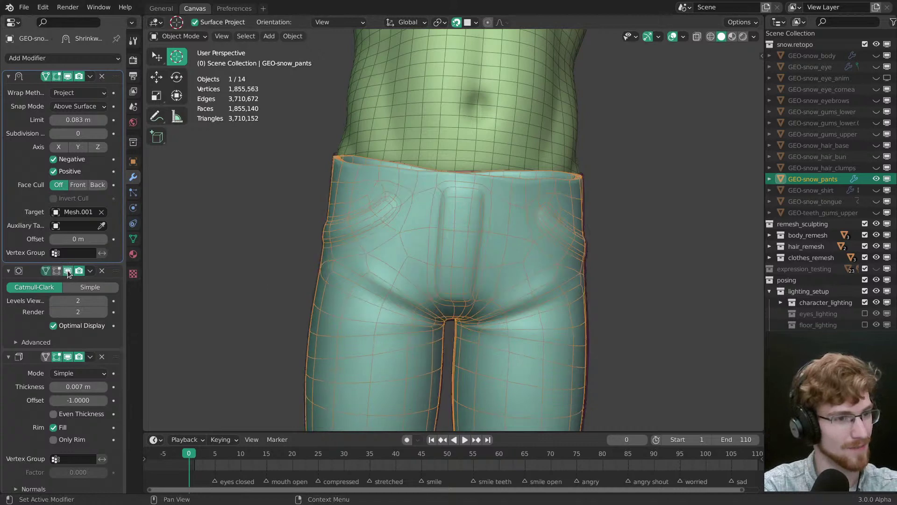
Step: Examine the subdivided pants from several angles, toggling between wireframe and solid shading
{"action": "key", "text": "shift+z"}
{"action": "middle_click_drag", "start_coordinate": [392, 267], "coordinate": [473, 217]}
{"action": "key", "text": "shift+z"}
{"action": "middle_click_drag", "start_coordinate": [534, 254], "coordinate": [406, 203]}
{"action": "scroll", "coordinate": [517, 195], "scroll_direction": "up", "scroll_amount": 3}
{"action": "key", "text": "shift+z"}
{"action": "key", "text": "shift+z"}
{"action": "scroll", "coordinate": [405, 204], "scroll_direction": "down", "scroll_amount": 3}
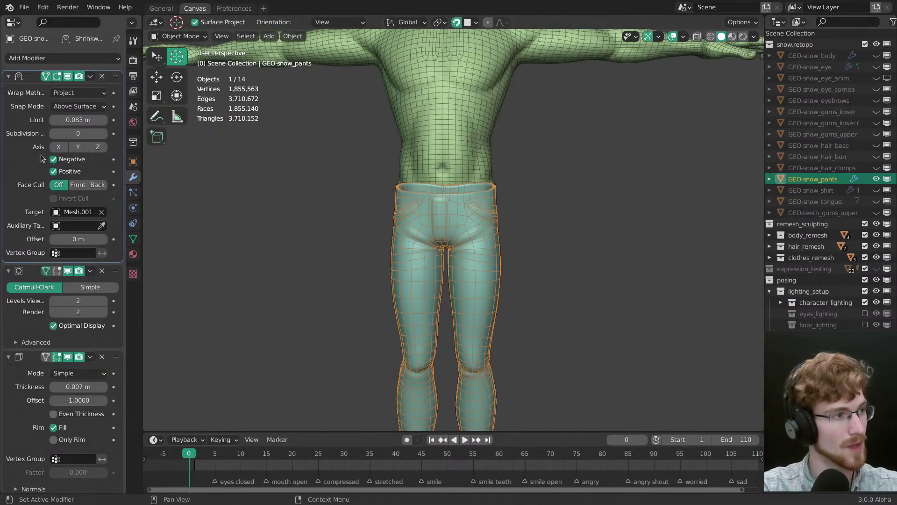
Step: Duplicate the Shrinkwrap modifier, apply one copy to the pants mesh, and collapse the remaining one
{"action": "key", "text": "shift+d"}
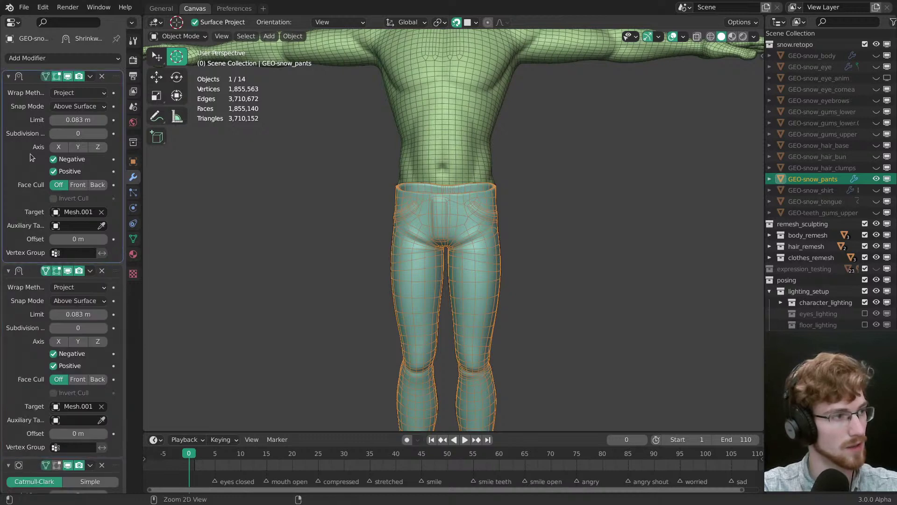
{"action": "key", "text": "ctrl+a"}
{"action": "left_click", "coordinate": [16, 74]}
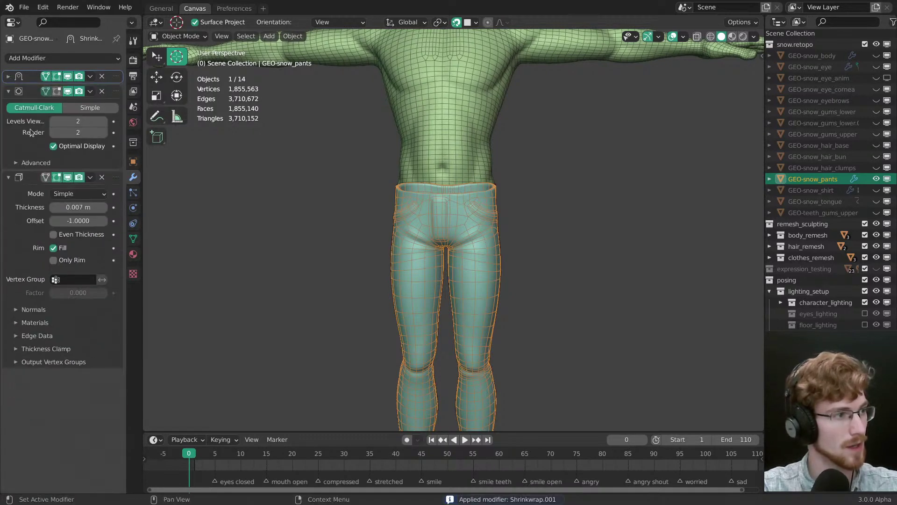
{"action": "left_click", "coordinate": [93, 167]}
{"action": "left_click", "coordinate": [103, 178]}
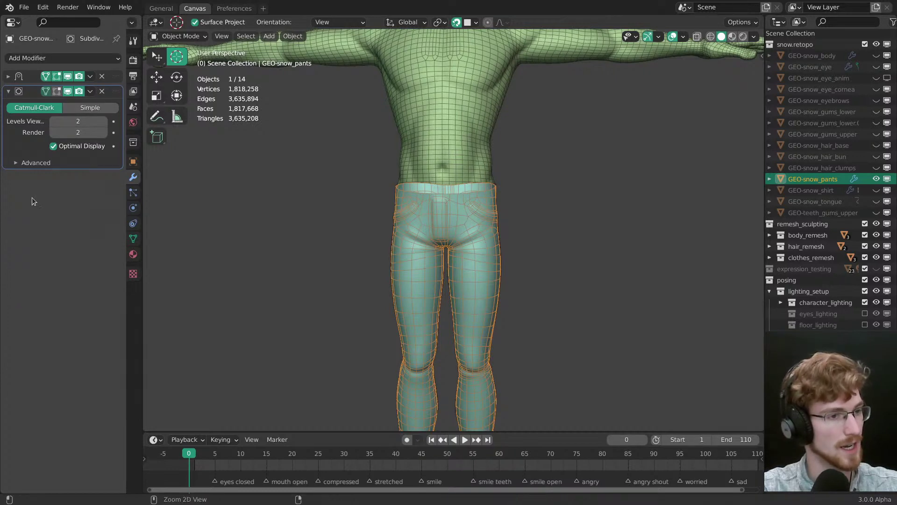
{"action": "key", "text": "ctrl+z"}
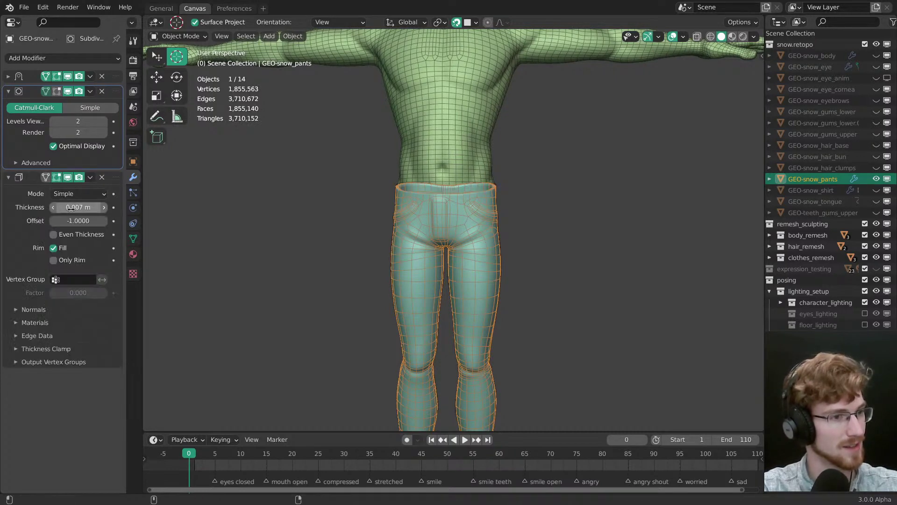
Step: Turn off the viewport display of the Solidify and Subdivision modifiers and collapse both
{"action": "middle_click_drag", "start_coordinate": [355, 264], "coordinate": [313, 215]}
{"action": "left_click", "coordinate": [67, 177]}
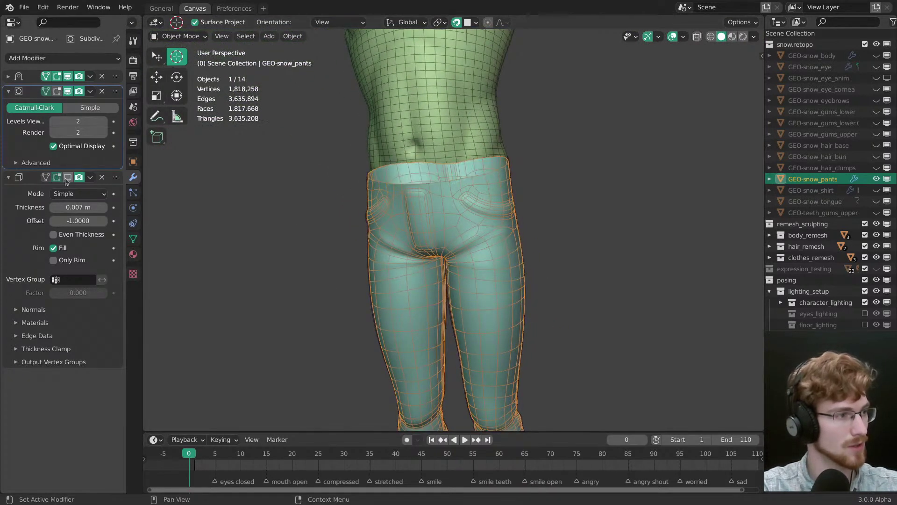
{"action": "left_click", "coordinate": [9, 177]}
{"action": "left_click", "coordinate": [68, 91]}
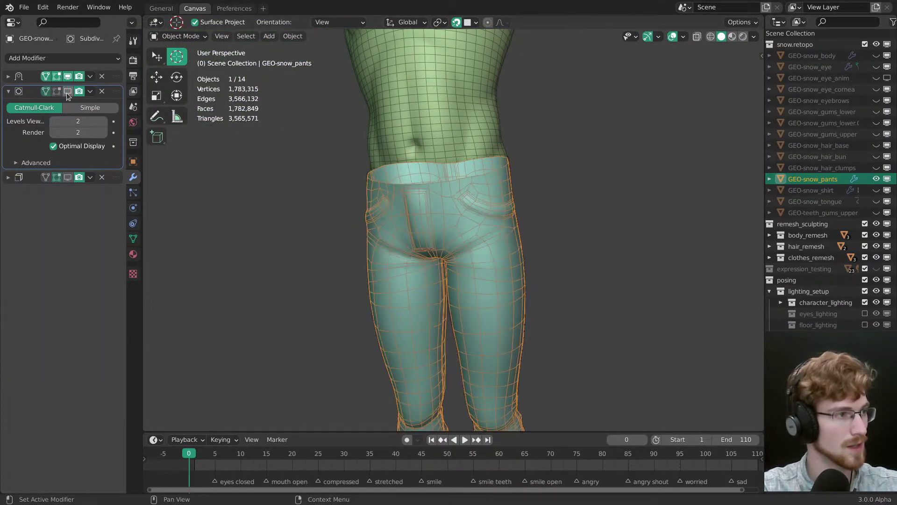
{"action": "left_click", "coordinate": [8, 91]}
Step: Add a Multiresolution modifier to the pants
{"action": "left_click", "coordinate": [69, 58]}
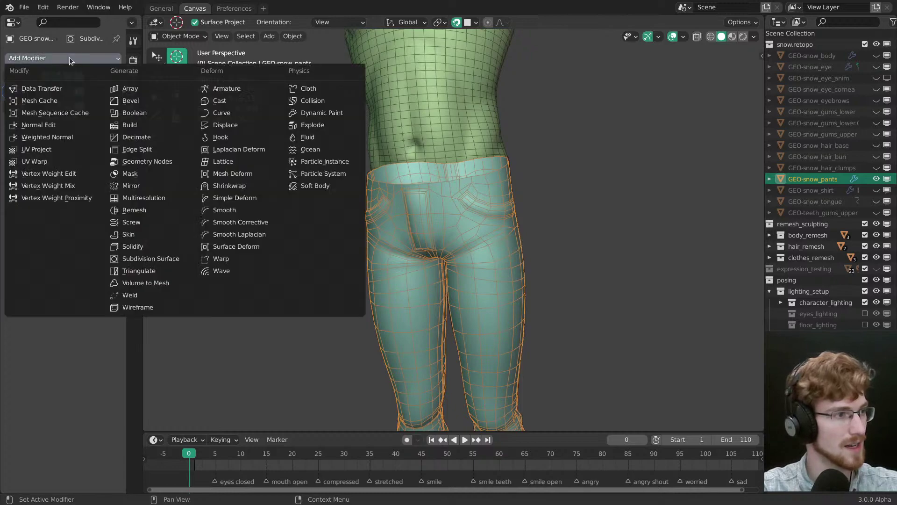
{"action": "left_click", "coordinate": [140, 197]}
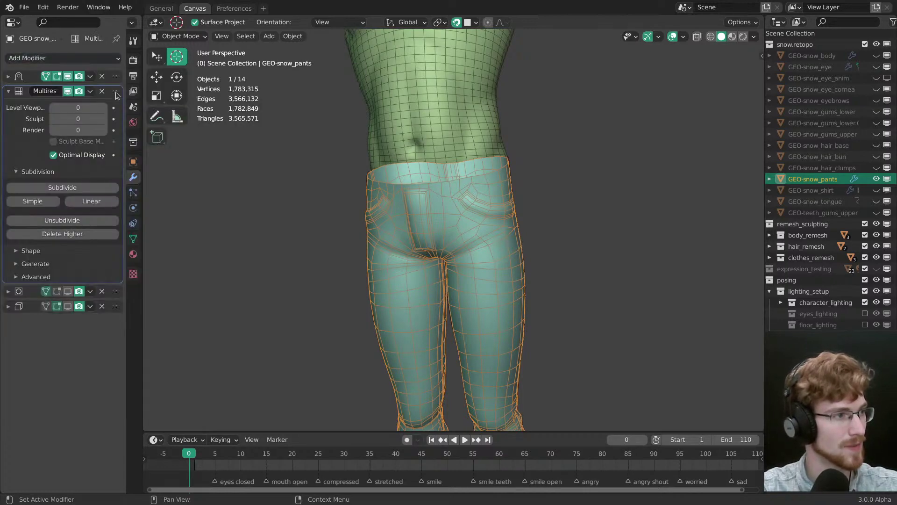
Step: Move the Multiresolution modifier to the top of the pants' stack and subdivide it three times
{"action": "scroll", "coordinate": [115, 70], "scroll_direction": "down", "scroll_amount": 2}
{"action": "scroll", "coordinate": [115, 69], "scroll_direction": "up", "scroll_amount": 1}
{"action": "left_click", "coordinate": [64, 171]}
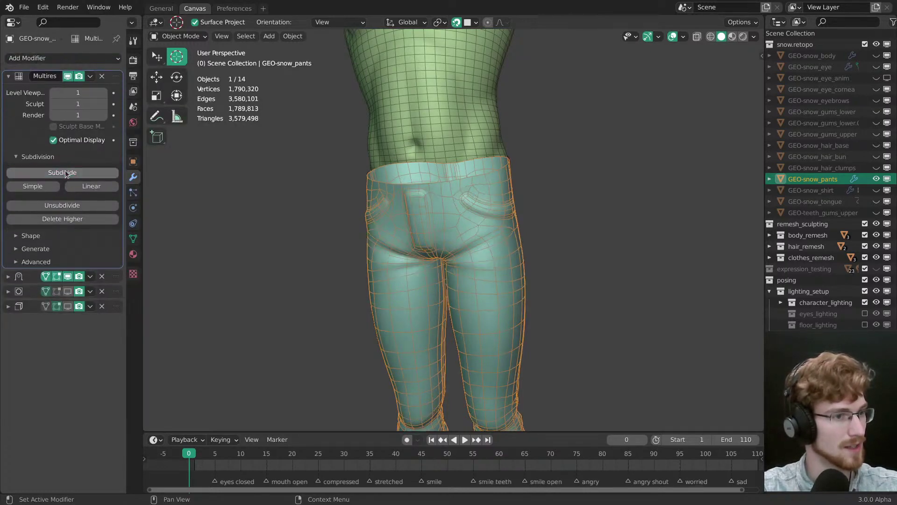
{"action": "left_click", "coordinate": [64, 172]}
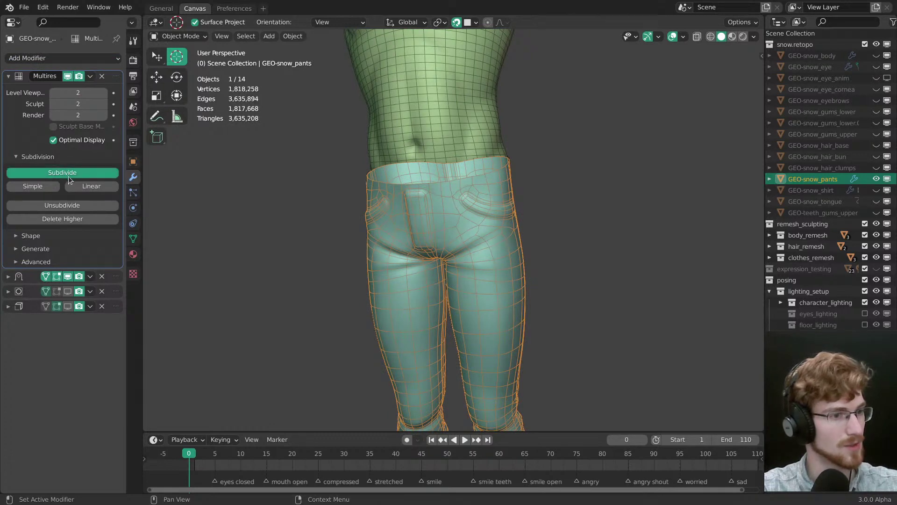
Step: Review the Shrinkwrap modifier's settings and its effect on the subdivided pants, then apply it
{"action": "left_click", "coordinate": [17, 277]}
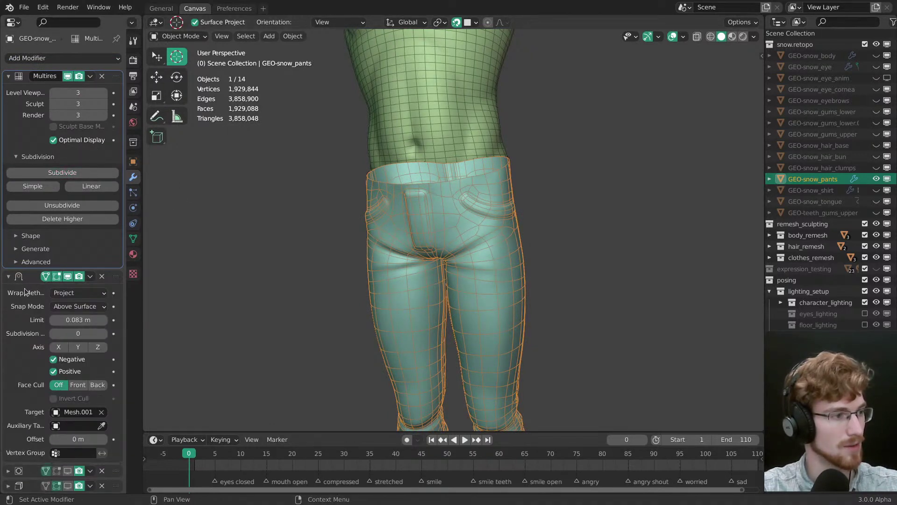
{"action": "left_click", "coordinate": [47, 316]}
{"action": "middle_click_drag", "start_coordinate": [458, 201], "coordinate": [433, 237]}
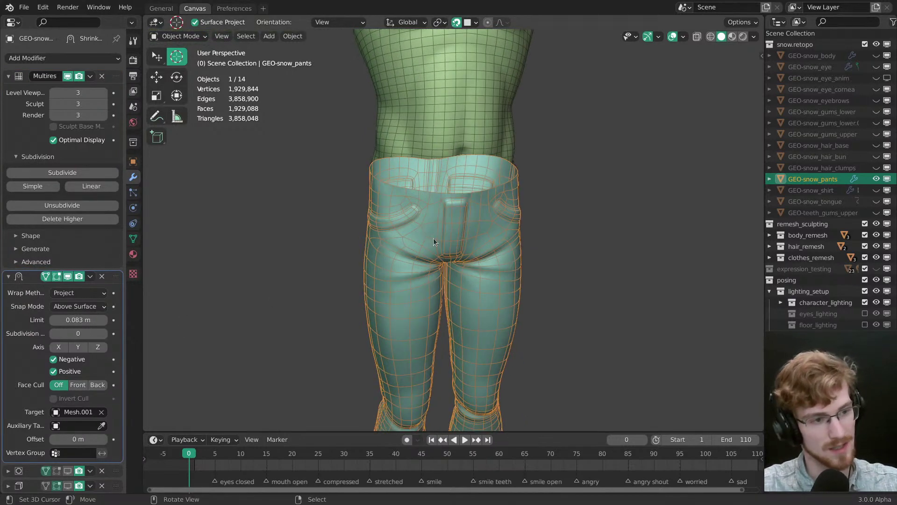
{"action": "middle_click_drag", "start_coordinate": [503, 232], "coordinate": [449, 205]}
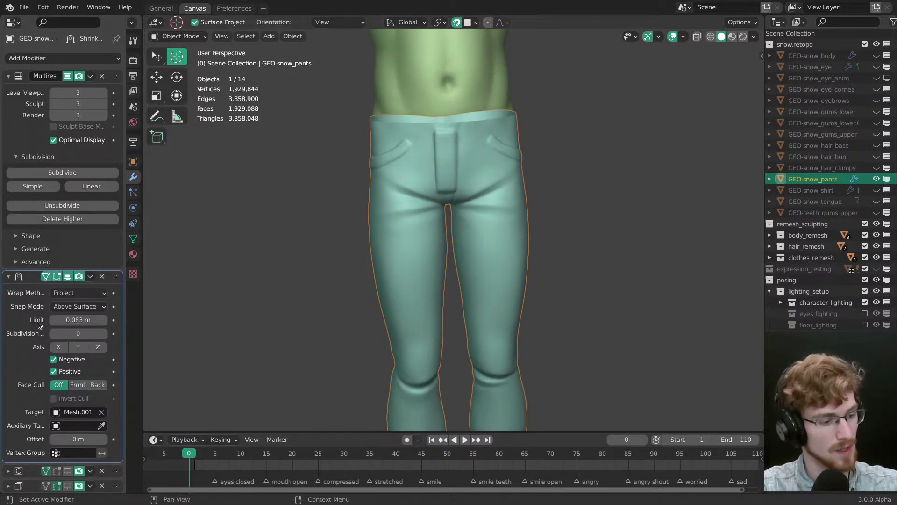
{"action": "key", "text": "ctrl+a"}
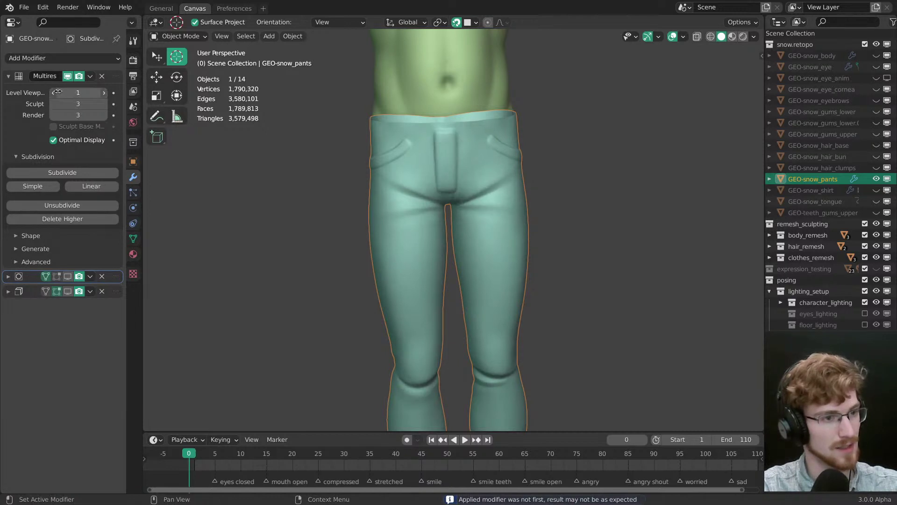
Step: Compare the pants at Multiresolution viewport level 0 with level 3
{"action": "left_click_drag", "start_coordinate": [63, 92], "coordinate": [70, 89]}
{"action": "middle_click_drag", "start_coordinate": [411, 194], "coordinate": [418, 197]}
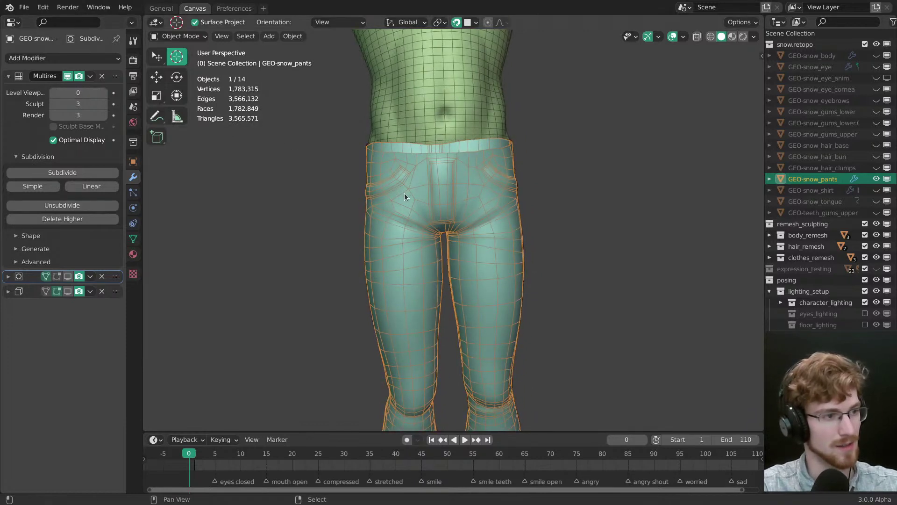
{"action": "key", "text": "ctrl+3"}
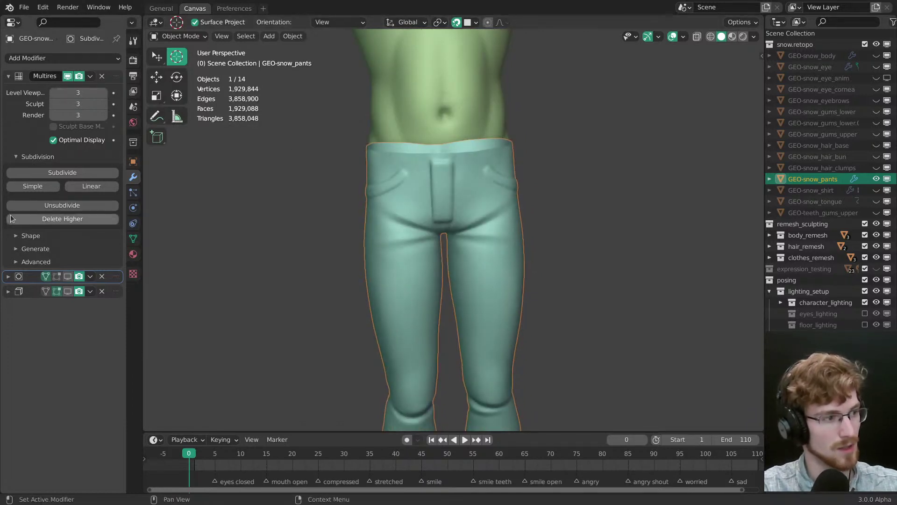
Step: Apply the Multiresolution base shape to the pants and compare viewport levels 0 and 3
{"action": "left_click", "coordinate": [34, 236]}
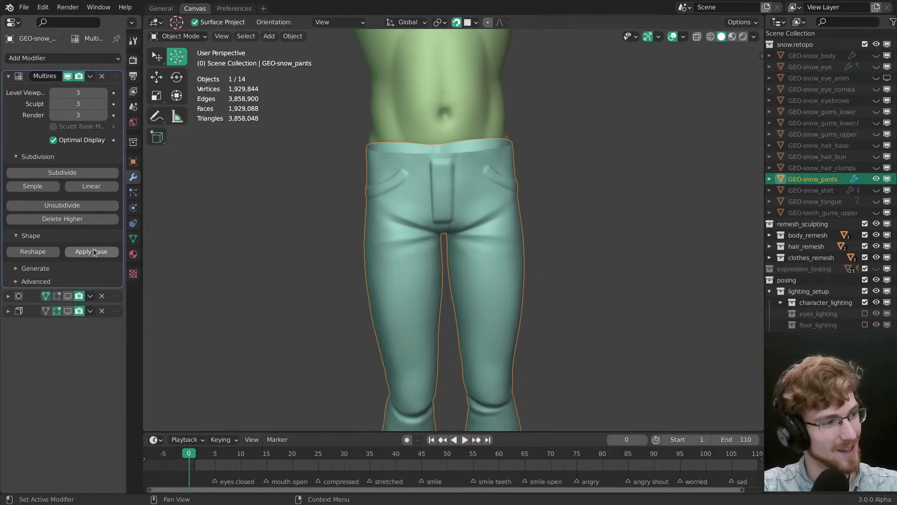
{"action": "left_click", "coordinate": [92, 252]}
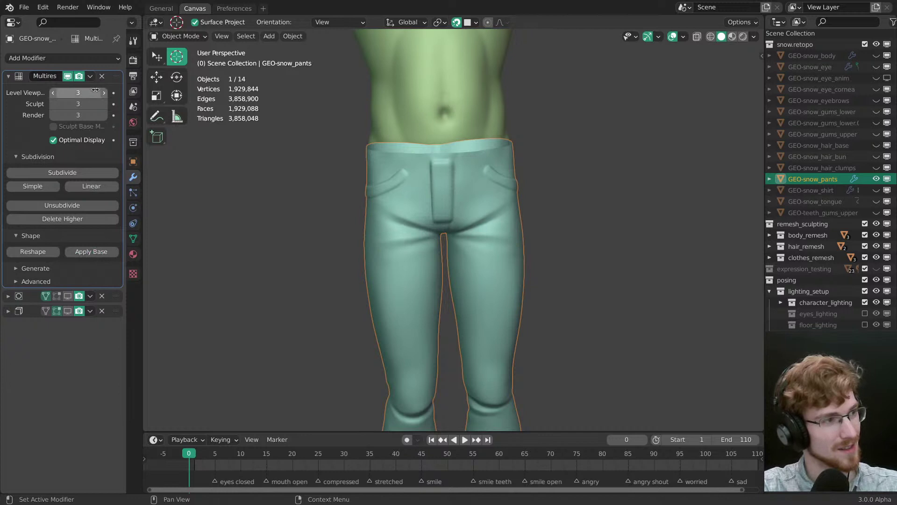
{"action": "left_click_drag", "start_coordinate": [77, 93], "coordinate": [51, 92]}
{"action": "key", "text": "shift+z"}
{"action": "middle_click_drag", "start_coordinate": [346, 218], "coordinate": [326, 216]}
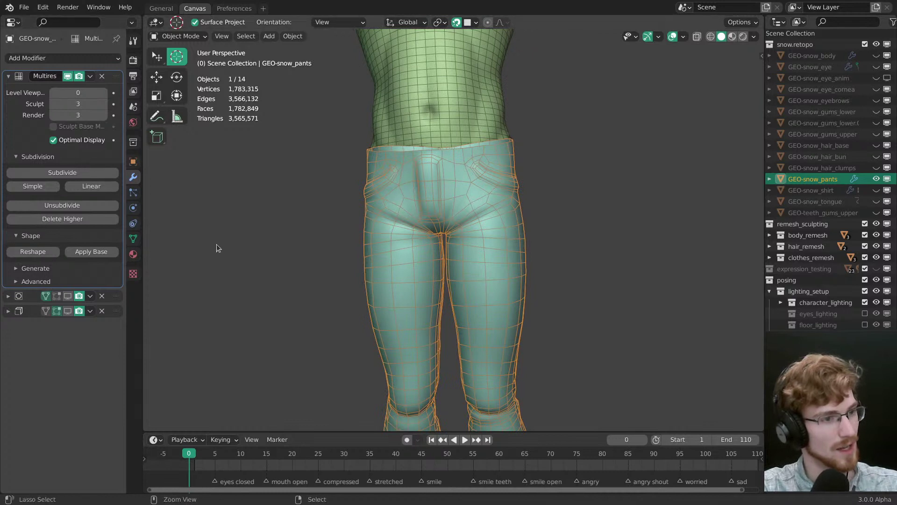
{"action": "key", "text": "ctrl+3"}
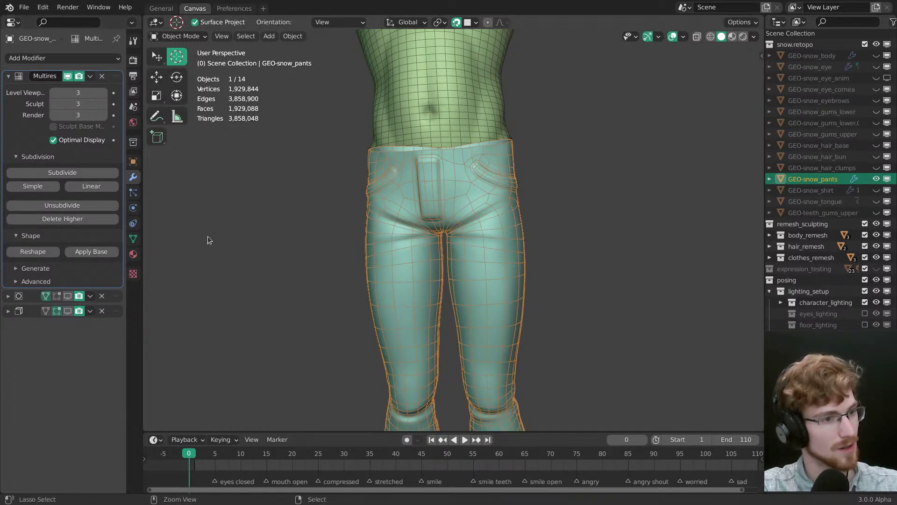
Step: Undo back before the base change, set the Multiresolution viewport level to 0 and apply the base shape again
{"action": "key", "text": "ctrl+z"}
{"action": "left_click", "coordinate": [15, 236]}
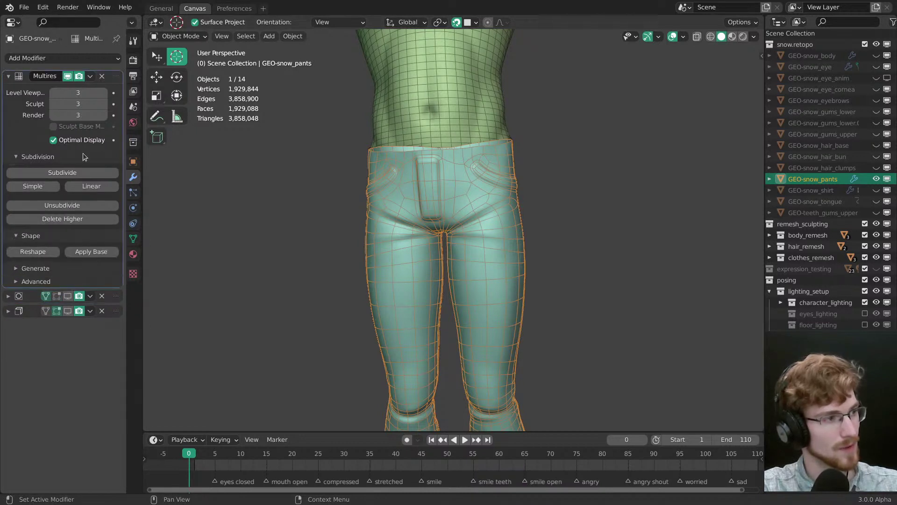
{"action": "left_click_drag", "start_coordinate": [69, 94], "coordinate": [56, 95]}
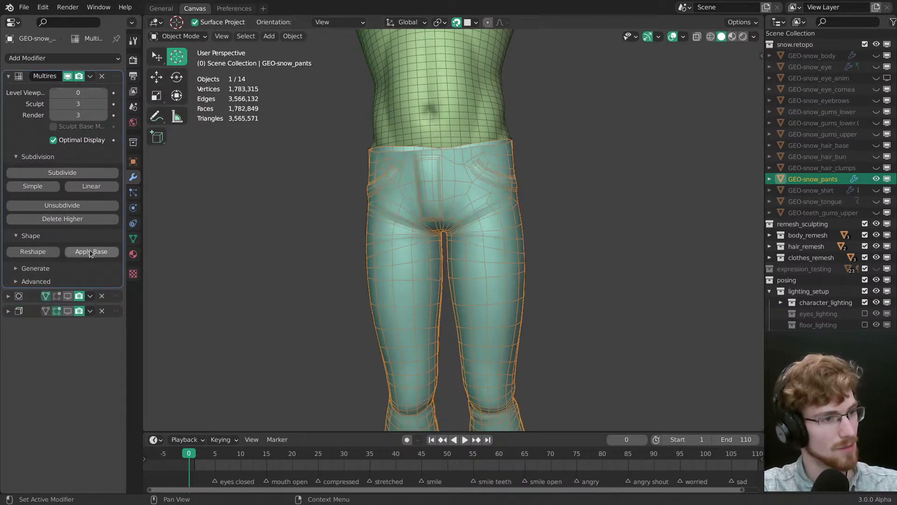
{"action": "left_click", "coordinate": [91, 252]}
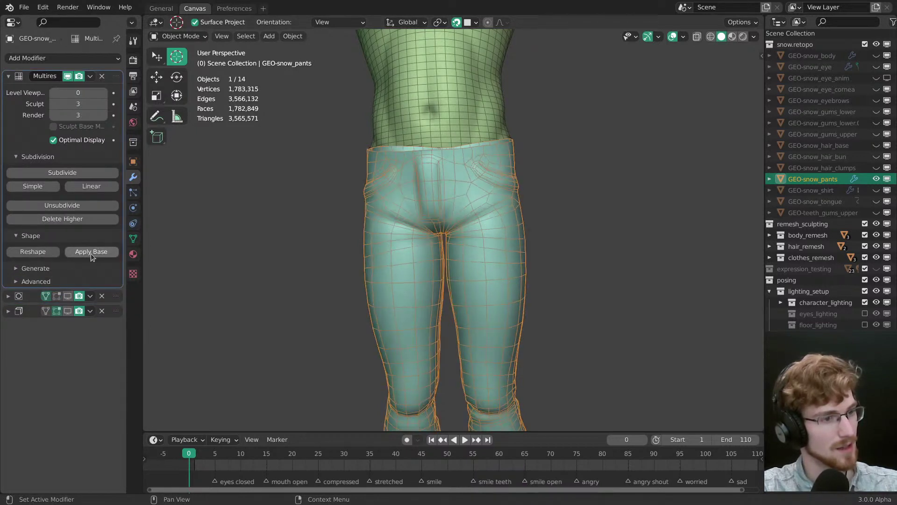
Step: Delete the Multiresolution modifier, show the Subdivision modifier in the viewport again and deselect everything
{"action": "left_click", "coordinate": [102, 76]}
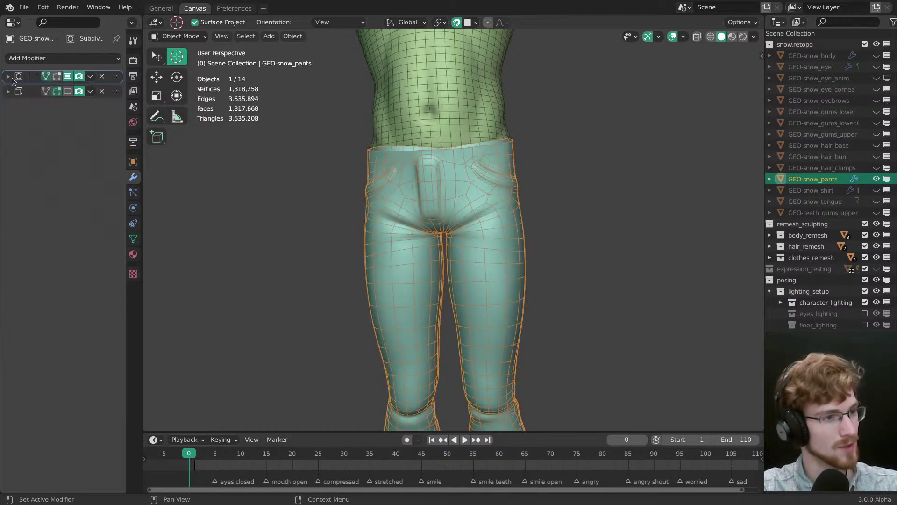
{"action": "left_click", "coordinate": [57, 73]}
{"action": "key", "text": "alt+a"}
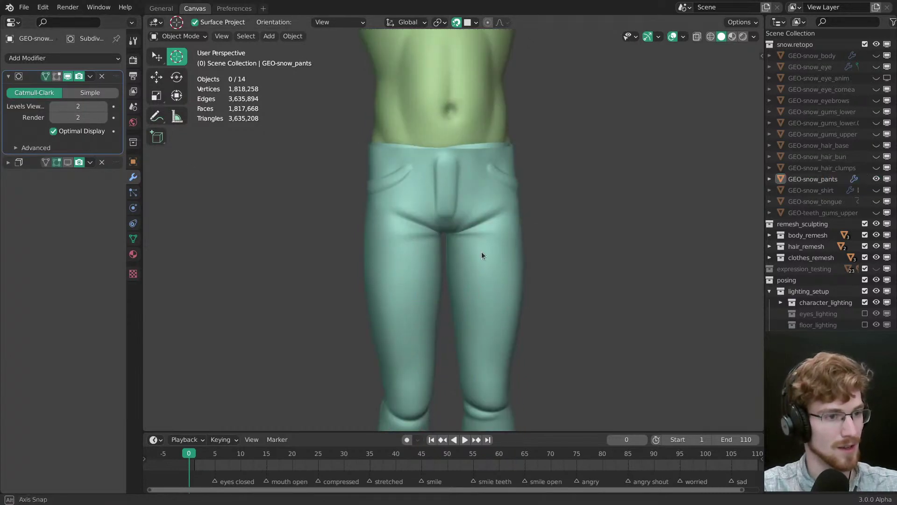
Step: Examine the smoothed pants from the front, the back and close to the fly and waist
{"action": "scroll", "coordinate": [481, 251], "scroll_direction": "down", "scroll_amount": 2}
{"action": "middle_click_drag", "start_coordinate": [486, 238], "coordinate": [606, 261]}
{"action": "scroll", "coordinate": [560, 238], "scroll_direction": "down", "scroll_amount": 3}
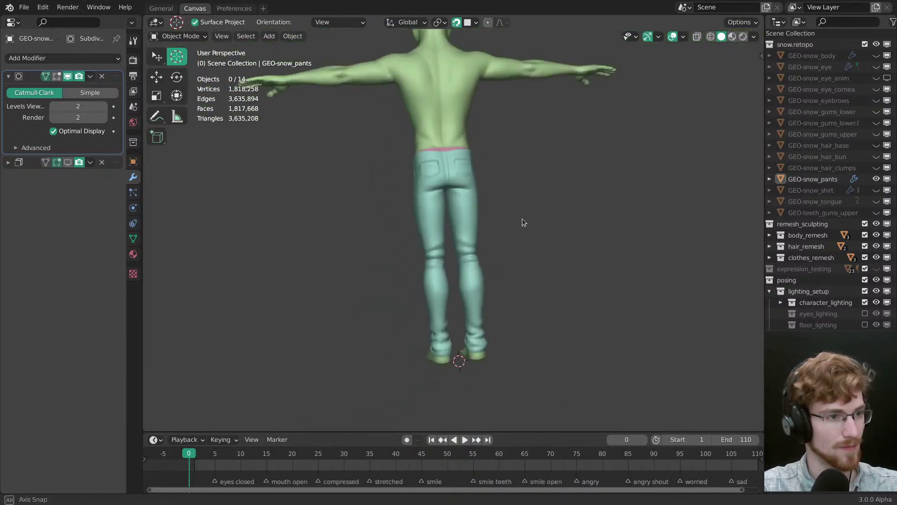
{"action": "middle_click_drag", "start_coordinate": [523, 218], "coordinate": [643, 218]}
{"action": "scroll", "coordinate": [486, 270], "scroll_direction": "up", "scroll_amount": 2}
{"action": "middle_click_drag", "start_coordinate": [530, 268], "coordinate": [483, 286], "text": "shift"}
{"action": "scroll", "coordinate": [481, 276], "scroll_direction": "up", "scroll_amount": 1}
{"action": "middle_click_drag", "start_coordinate": [473, 162], "coordinate": [480, 274], "text": "shift"}
{"action": "middle_click_drag", "start_coordinate": [458, 185], "coordinate": [471, 275], "text": "shift"}
{"action": "scroll", "coordinate": [467, 269], "scroll_direction": "up", "scroll_amount": 2}
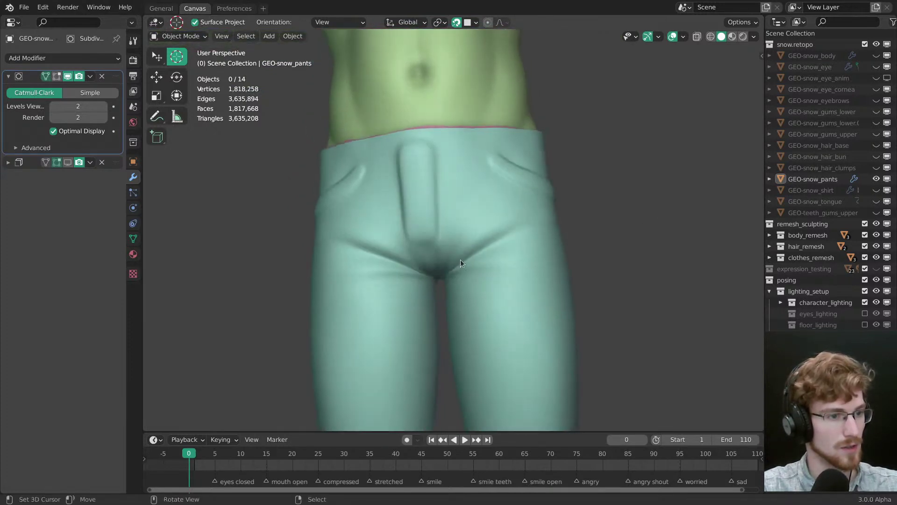
Step: Show the Solidify modifier in the viewport and move it above the Subdivision modifier
{"action": "left_click", "coordinate": [68, 162]}
{"action": "left_click_drag", "start_coordinate": [116, 162], "coordinate": [120, 90]}
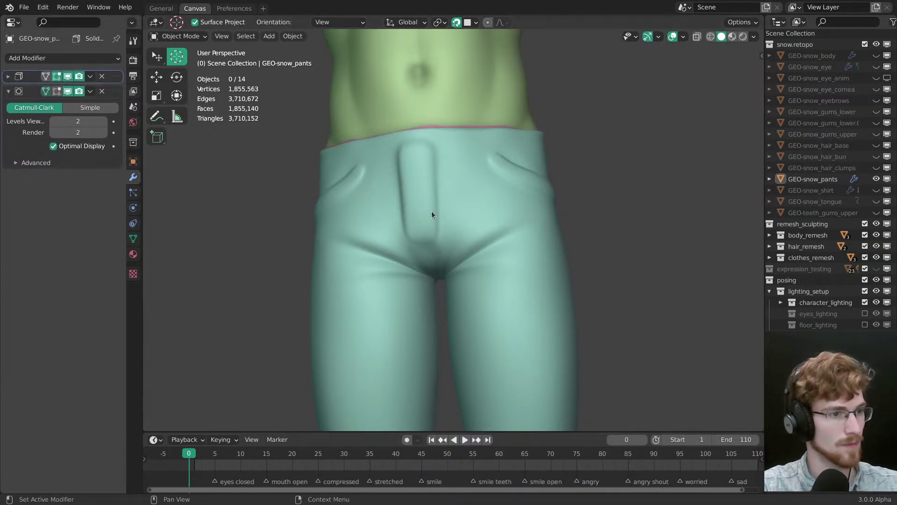
Step: Select the pants and switch them to Edit Mode
{"action": "left_click", "coordinate": [432, 217]}
{"action": "key", "text": "ctrl+Tab"}
{"action": "left_click", "coordinate": [484, 195]}
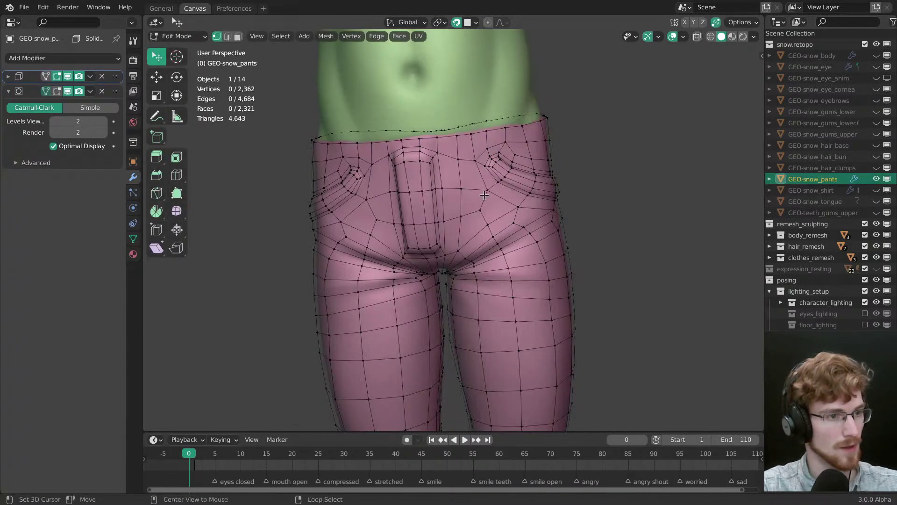
Step: Try to add an evenly offset edge loop just below the waistband's open edge
{"action": "middle_click", "coordinate": [484, 195], "text": "alt"}
{"action": "scroll", "coordinate": [484, 195], "scroll_direction": "up", "scroll_amount": 2}
{"action": "left_click", "coordinate": [470, 205], "text": "alt"}
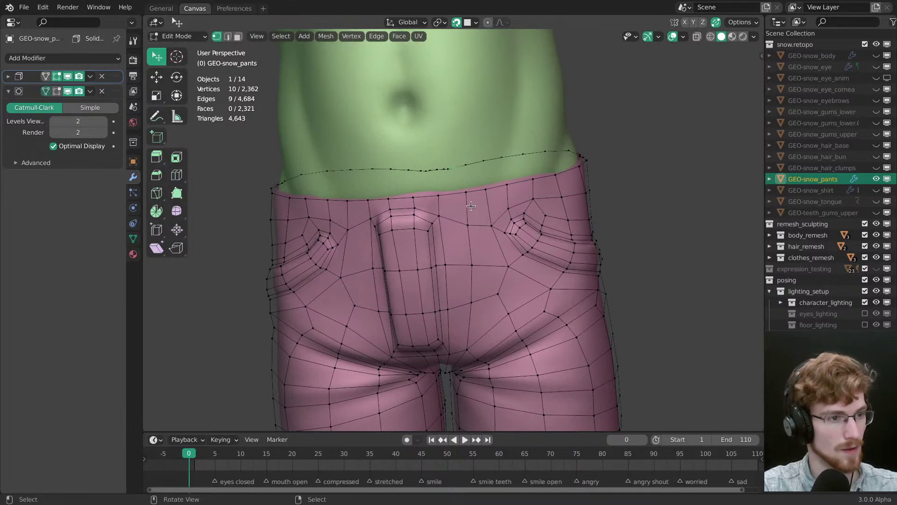
{"action": "left_click", "coordinate": [459, 196], "text": "alt+shift"}
{"action": "key", "text": "ctrl+r"}
{"action": "left_click_drag", "start_coordinate": [467, 202], "coordinate": [466, 199]}
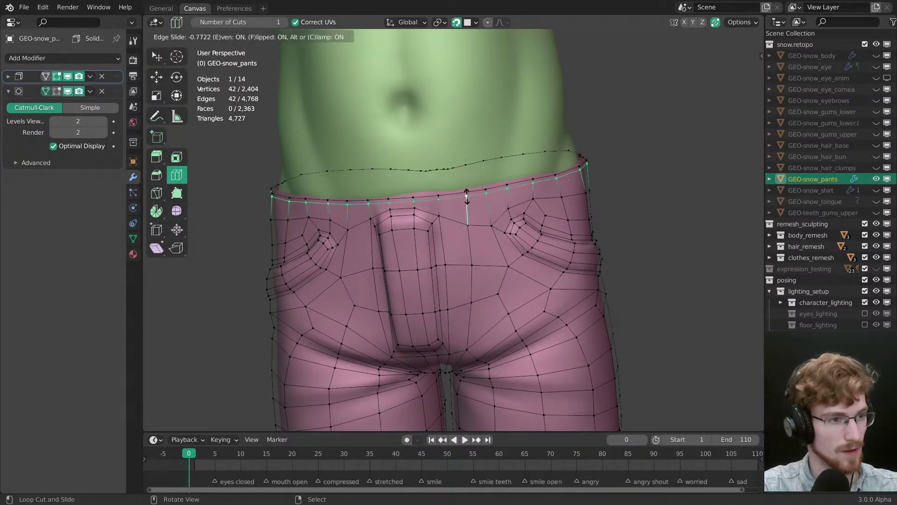
{"action": "right_click", "coordinate": [467, 199]}
{"action": "key", "text": "ctrl+z"}
Step: Add a supporting edge loop just below the waistband's open edge, with the Even and Flipped slide options on
{"action": "middle_click_drag", "start_coordinate": [469, 247], "coordinate": [470, 220]}
{"action": "mouse_move", "coordinate": [466, 214]}
{"action": "left_mouse_down"}
{"action": "mouse_move", "coordinate": [466, 202]}
{"action": "mouse_move", "coordinate": [465, 223]}
{"action": "mouse_move", "coordinate": [463, 193]}
{"action": "mouse_move", "coordinate": [464, 218]}
{"action": "left_mouse_up"}
{"action": "key", "text": "e"}
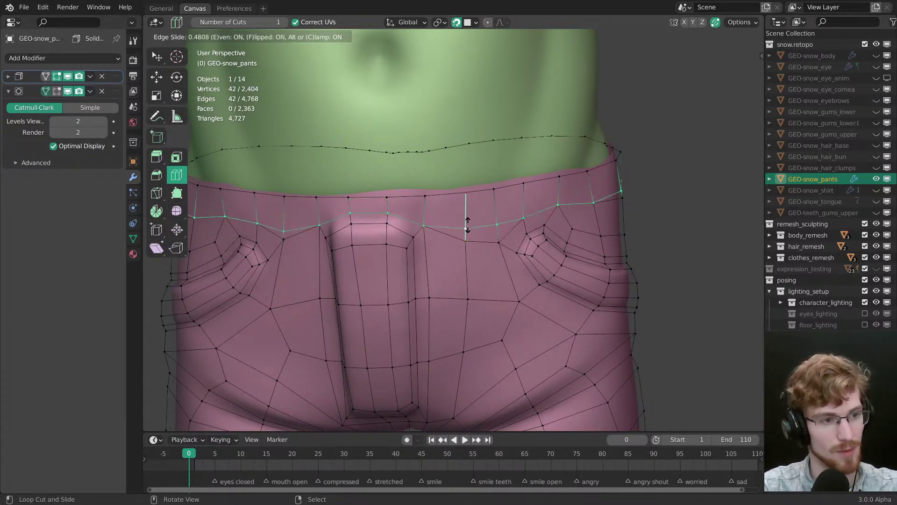
{"action": "key", "text": "f"}
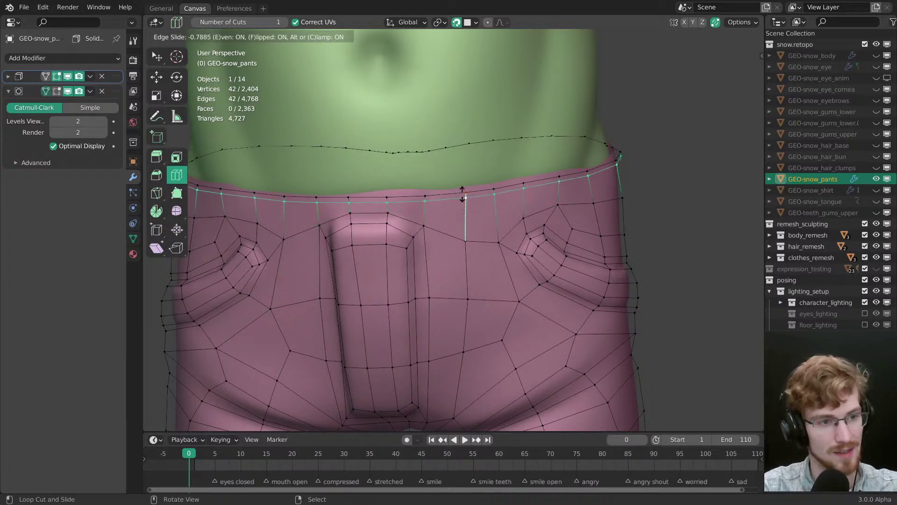
{"action": "left_click", "coordinate": [462, 194]}
Step: Move individual vertices along one pant leg's lower hem to even out its edge
{"action": "scroll", "coordinate": [481, 234], "scroll_direction": "down", "scroll_amount": 5}
{"action": "middle_click_drag", "start_coordinate": [474, 346], "coordinate": [474, 162], "text": "shift"}
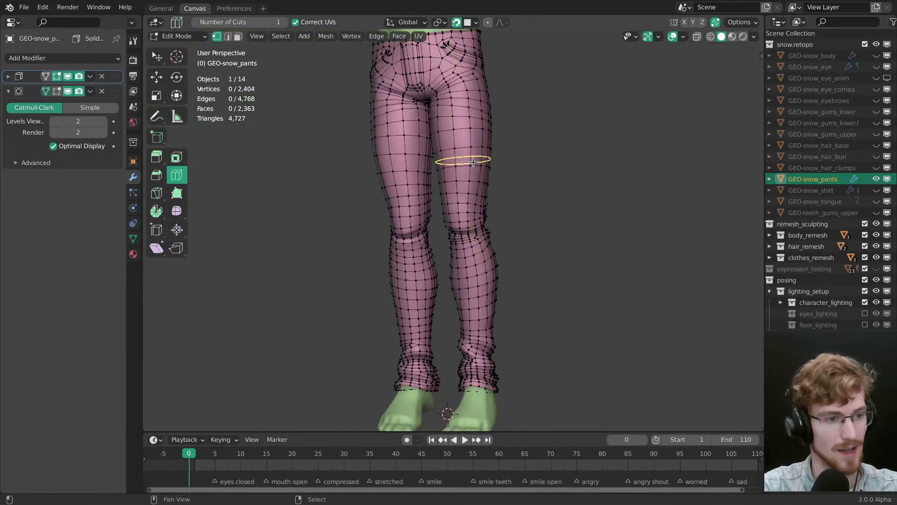
{"action": "scroll", "coordinate": [487, 311], "scroll_direction": "up", "scroll_amount": 6}
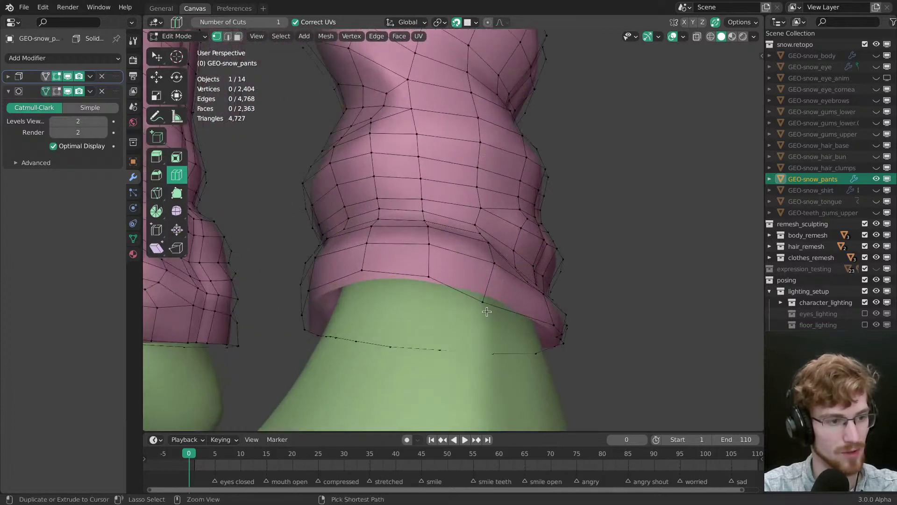
{"action": "middle_click_drag", "start_coordinate": [475, 305], "coordinate": [465, 278]}
{"action": "key", "text": "w"}
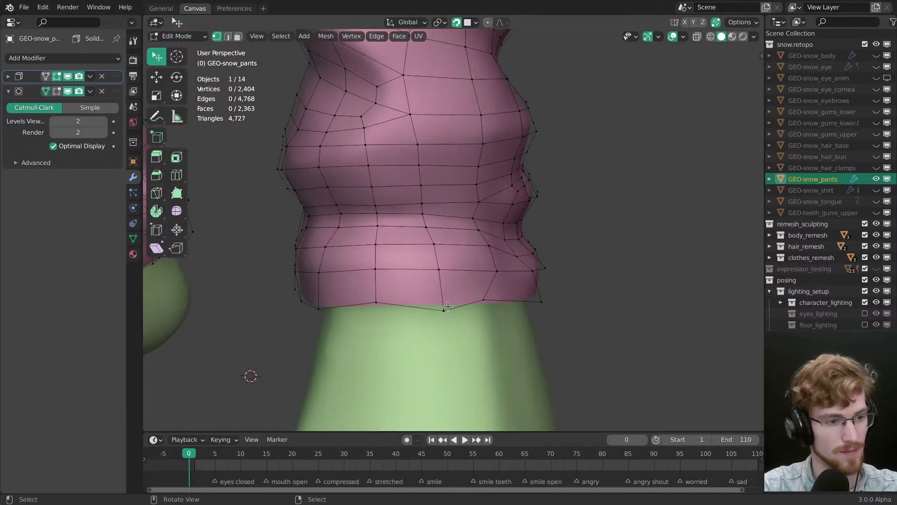
{"action": "scroll", "coordinate": [481, 332], "scroll_direction": "down", "scroll_amount": 4}
{"action": "key", "text": "g"}
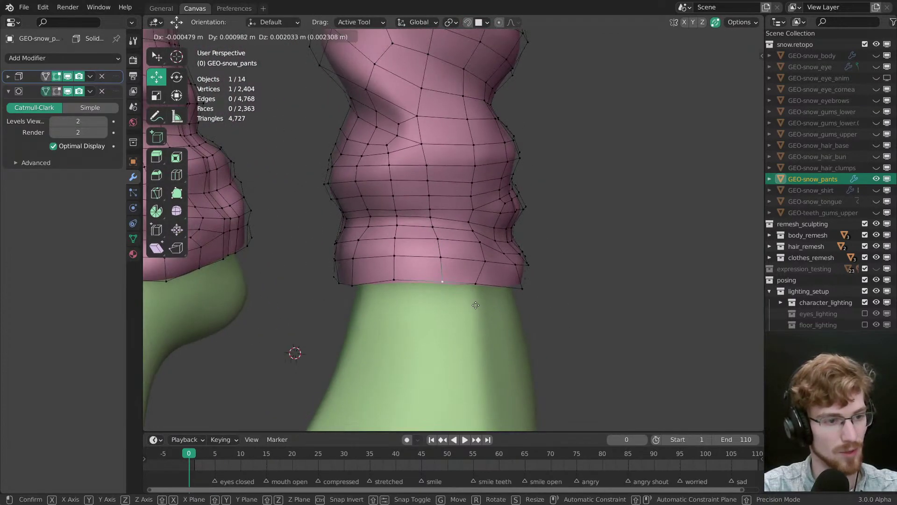
{"action": "key", "text": "Escape"}
{"action": "middle_click_drag", "start_coordinate": [480, 332], "coordinate": [428, 281]}
{"action": "key", "text": "g"}
{"action": "left_click", "coordinate": [519, 294]}
{"action": "middle_click_drag", "start_coordinate": [518, 294], "coordinate": [461, 357]}
{"action": "key", "text": "g"}
{"action": "left_click", "coordinate": [404, 245]}
{"action": "key", "text": "g"}
{"action": "left_click", "coordinate": [405, 244]}
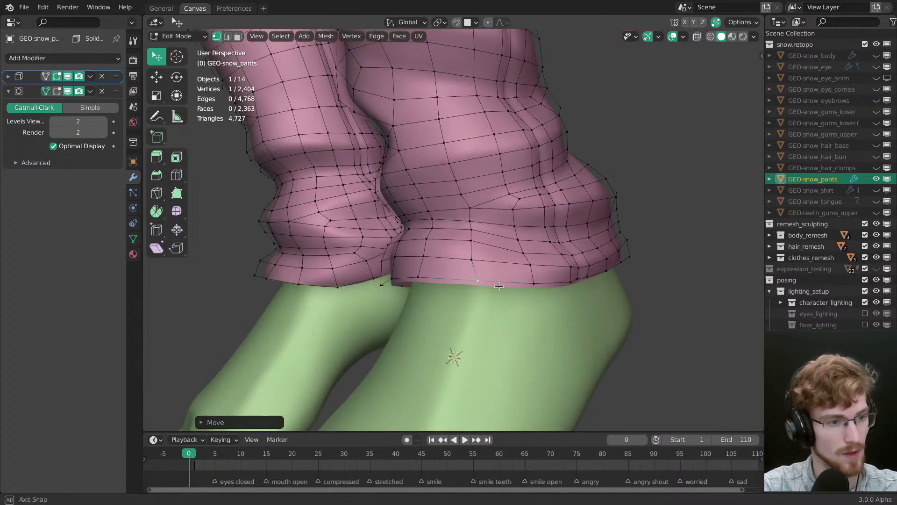
Step: Add a supporting edge loop just above the adjusted leg's hem, with the Even and Flipped slide options on
{"action": "key", "text": "ctrl+r"}
{"action": "left_click", "coordinate": [427, 347]}
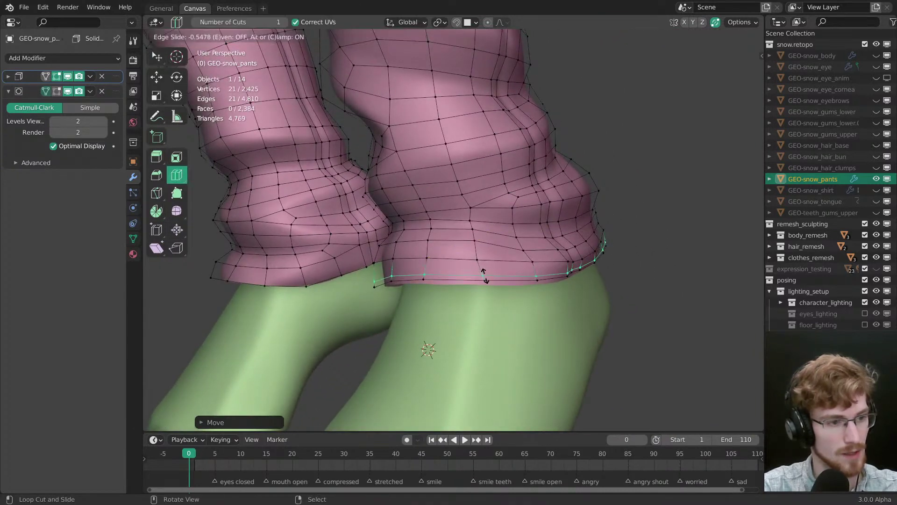
{"action": "key", "text": "e"}
{"action": "key", "text": "f"}
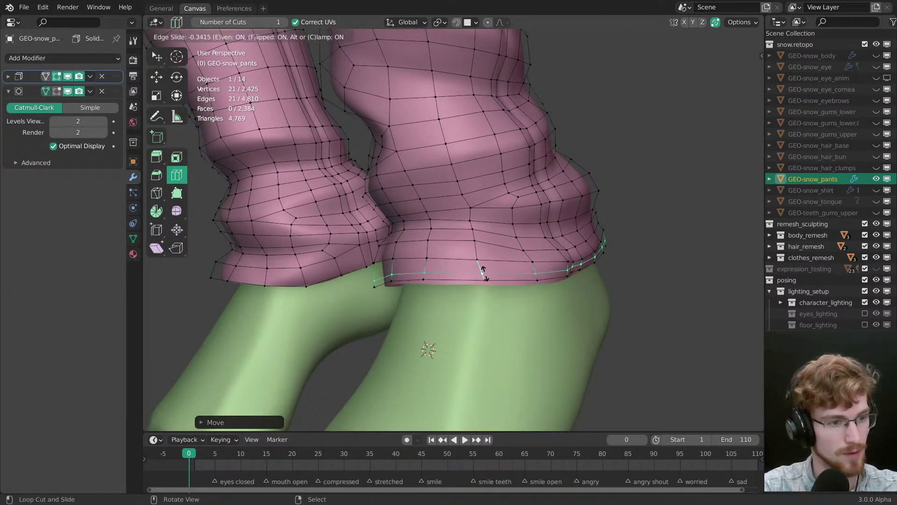
{"action": "left_click", "coordinate": [483, 273]}
Step: Try to add a matching supporting edge loop around the other pant leg's hem
{"action": "middle_click_drag", "start_coordinate": [483, 273], "coordinate": [550, 220]}
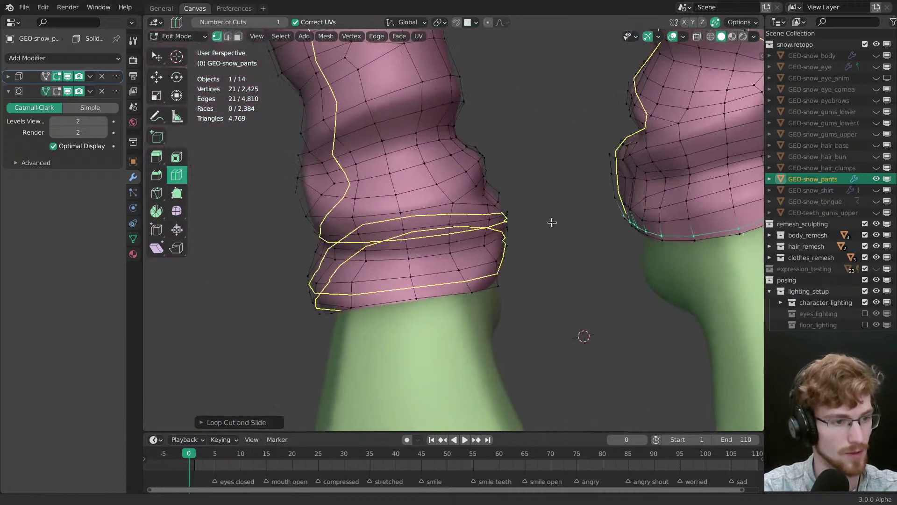
{"action": "left_click", "coordinate": [461, 277]}
{"action": "key", "text": "ctrl+z"}
{"action": "middle_click_drag", "start_coordinate": [464, 287], "coordinate": [488, 236]}
{"action": "key", "text": "alt+a"}
{"action": "key", "text": "shift+space"}
{"action": "key", "text": "space"}
{"action": "key", "text": "Tab"}
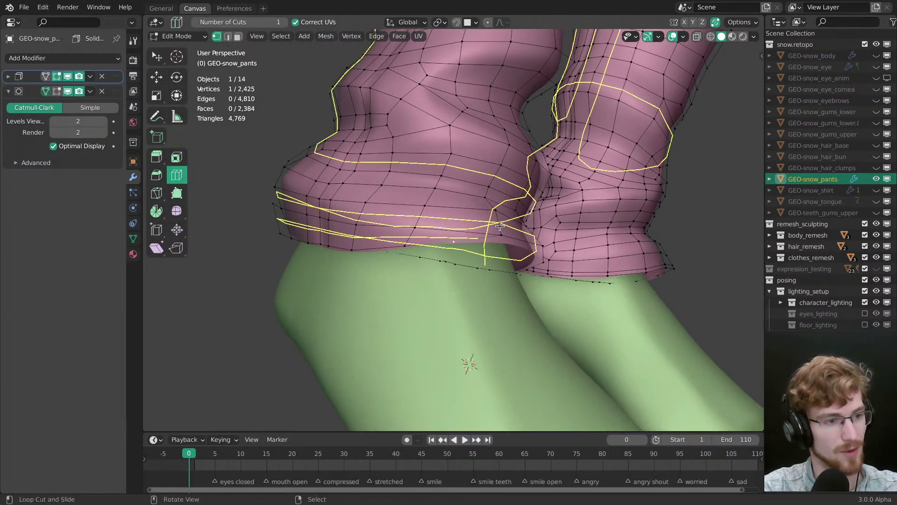
{"action": "key", "text": "Tab"}
Step: Select the open edge loop of the other pant leg's hem and add a supporting loop beside it with Offset Edge Slide
{"action": "middle_click_drag", "start_coordinate": [405, 240], "coordinate": [428, 224]}
{"action": "left_click", "coordinate": [411, 252], "text": "alt"}
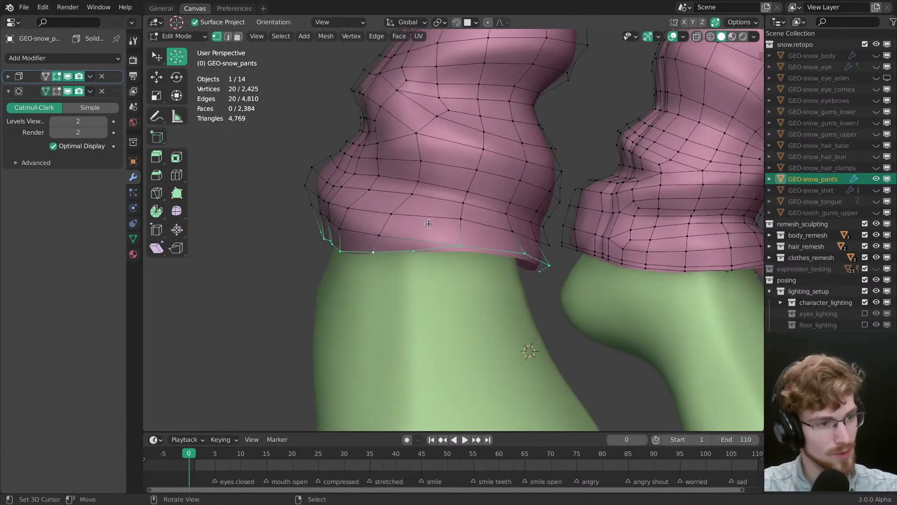
{"action": "left_click", "coordinate": [184, 178]}
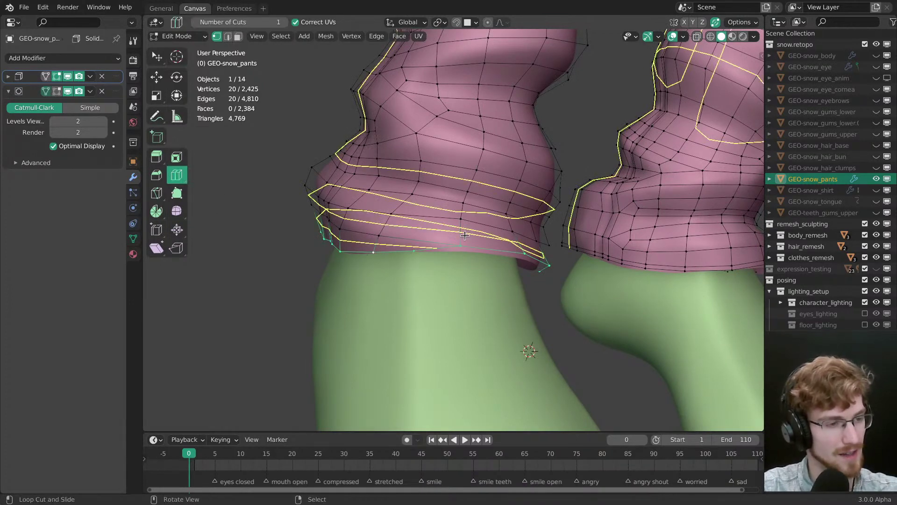
{"action": "middle_click_drag", "start_coordinate": [465, 235], "coordinate": [478, 236]}
{"action": "key", "text": "shift+space"}
{"action": "key", "text": "space"}
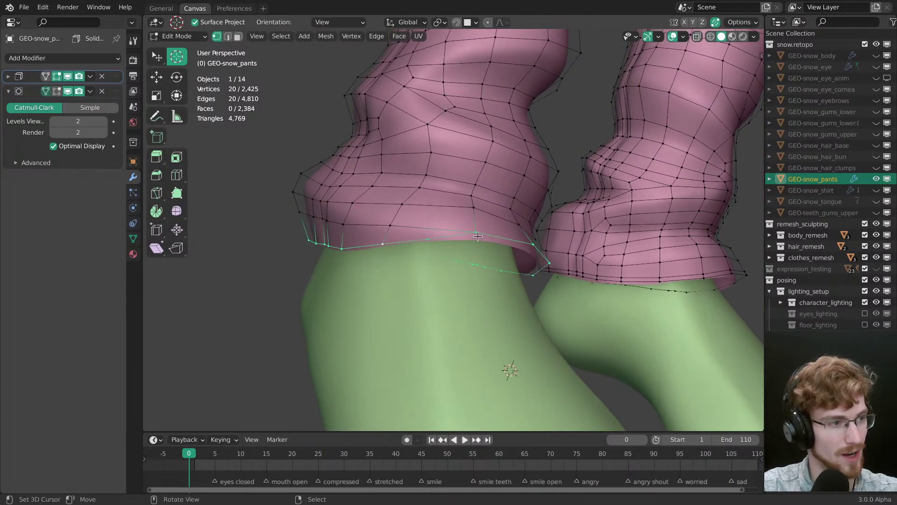
{"action": "left_click", "coordinate": [180, 174]}
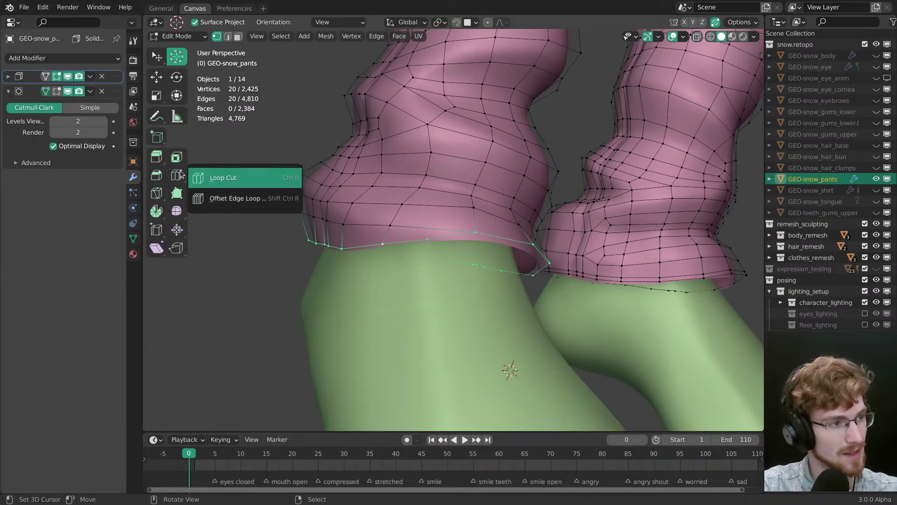
{"action": "left_click", "coordinate": [230, 200]}
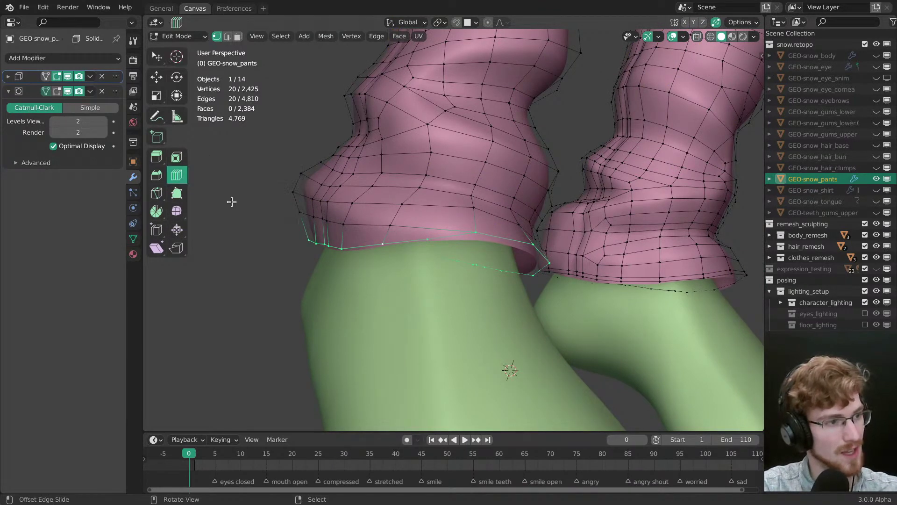
{"action": "left_click_drag", "start_coordinate": [521, 284], "coordinate": [520, 290]}
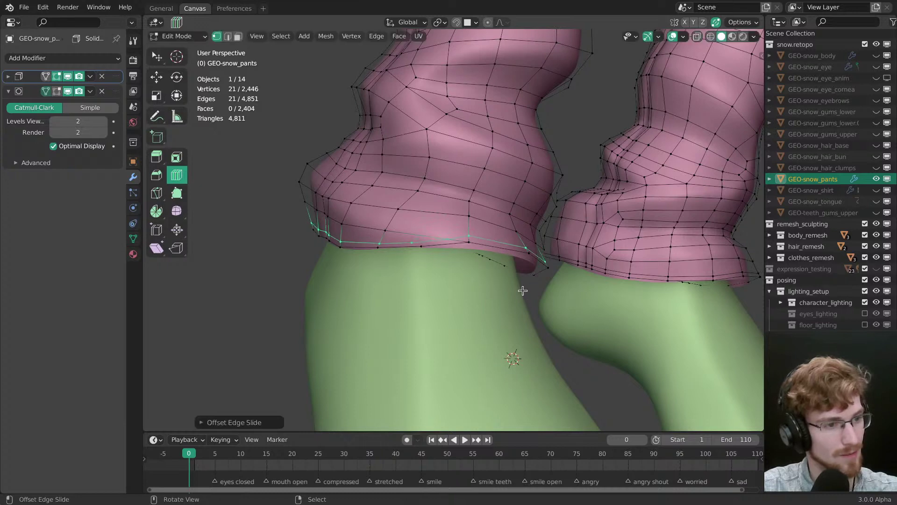
Step: Merge the stray vertices where the new hem loop ends and connect the neighbouring vertices with an edge
{"action": "middle_click_drag", "start_coordinate": [487, 269], "coordinate": [495, 283]}
{"action": "key", "text": "m"}
{"action": "left_click", "coordinate": [495, 282]}
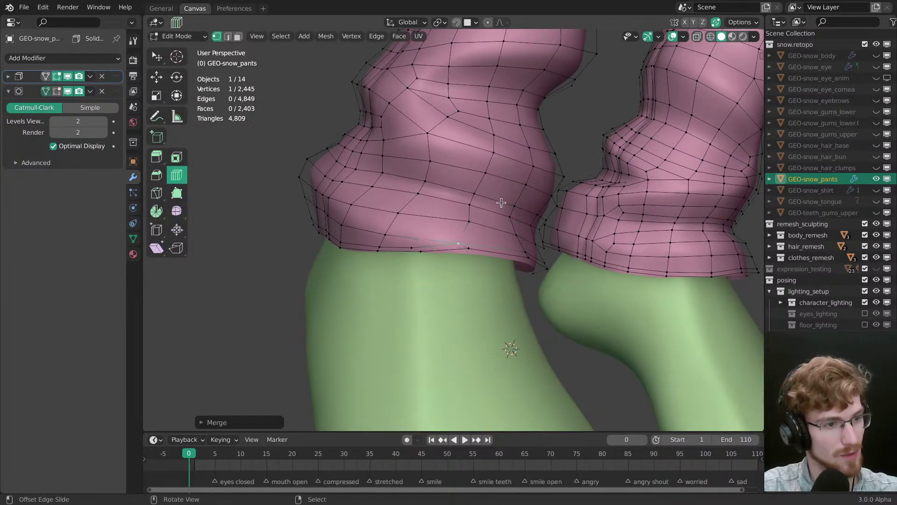
{"action": "right_click", "coordinate": [417, 251], "text": "shift"}
{"action": "key", "text": "j"}
{"action": "middle_click_drag", "start_coordinate": [417, 251], "coordinate": [470, 241]}
{"action": "key", "text": "alt+a"}
Step: Move the merged hem vertices to even out the edge flow around the pant leg's opening
{"action": "left_click_drag", "start_coordinate": [486, 234], "coordinate": [487, 233]}
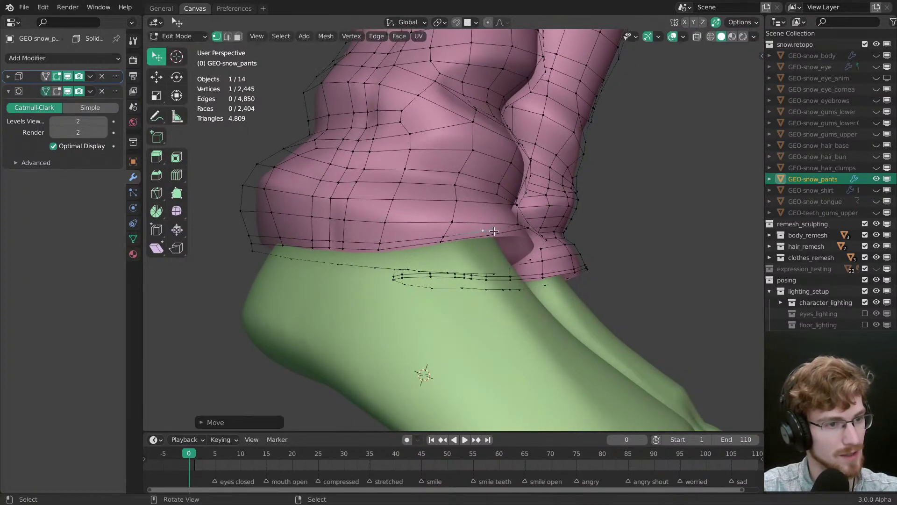
{"action": "middle_click_drag", "start_coordinate": [487, 232], "coordinate": [462, 240]}
{"action": "left_click_drag", "start_coordinate": [490, 229], "coordinate": [500, 232]}
{"action": "middle_click_drag", "start_coordinate": [500, 232], "coordinate": [378, 239]}
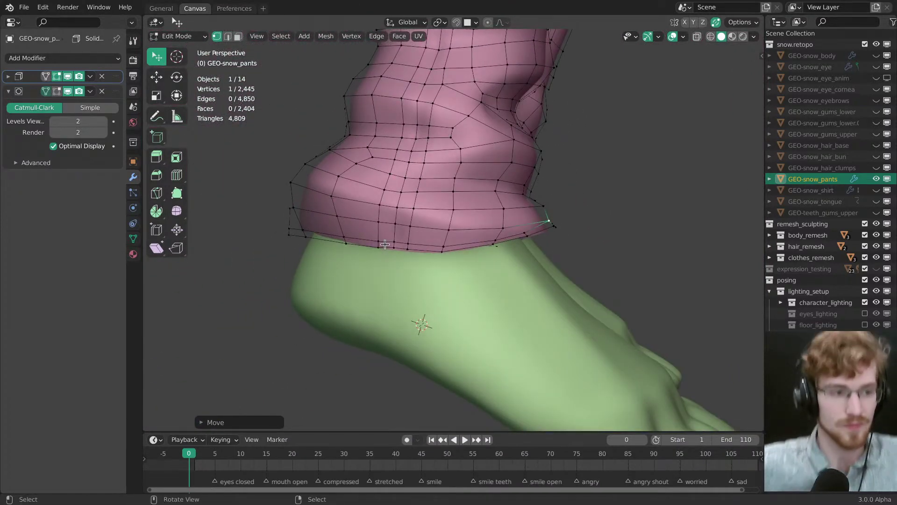
{"action": "middle_click_drag", "start_coordinate": [385, 244], "coordinate": [490, 253]}
Step: Turn on the Subdivision modifier's Edit Mode display and turn off the Solidify modifier's for the pants
{"action": "key", "text": "ctrl+Tab"}
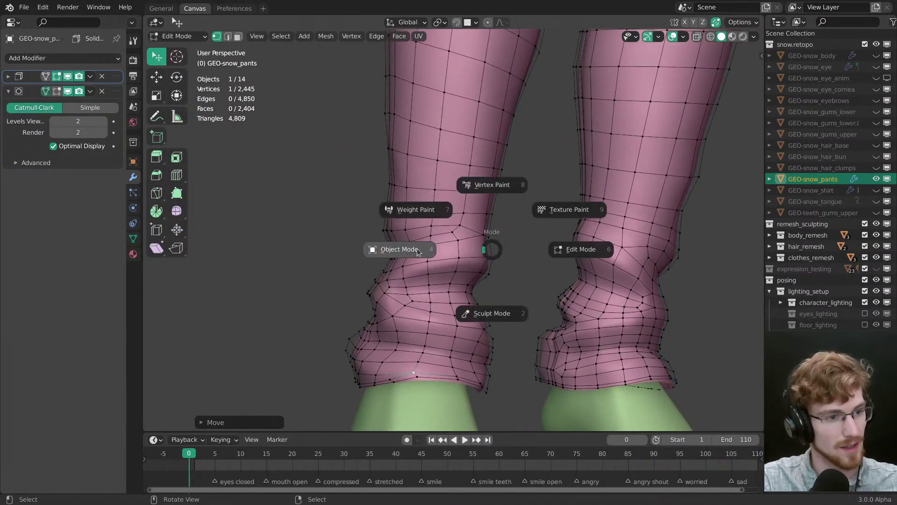
{"action": "left_click", "coordinate": [400, 272]}
{"action": "key", "text": "ctrl+Tab"}
{"action": "left_click", "coordinate": [514, 276]}
{"action": "left_click", "coordinate": [56, 91]}
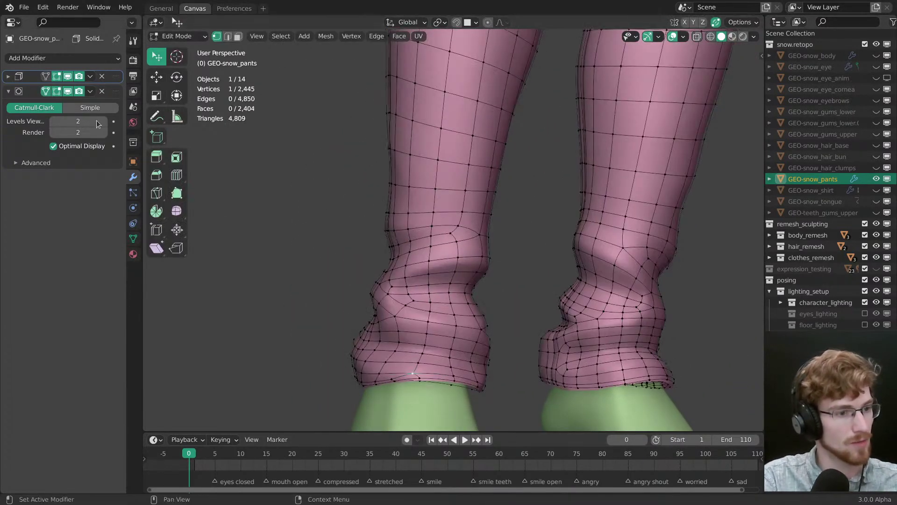
{"action": "middle_click_drag", "start_coordinate": [474, 320], "coordinate": [437, 276]}
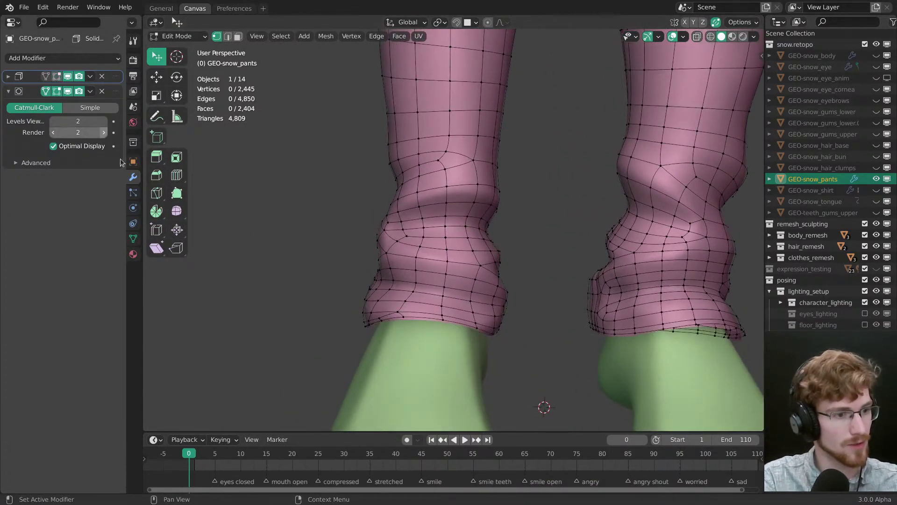
Step: Check the waist and crotch topology, return to Object Mode, view the whole figure and save the file
{"action": "middle_click_drag", "start_coordinate": [327, 196], "coordinate": [439, 265]}
{"action": "scroll", "coordinate": [541, 212], "scroll_direction": "up", "scroll_amount": 5}
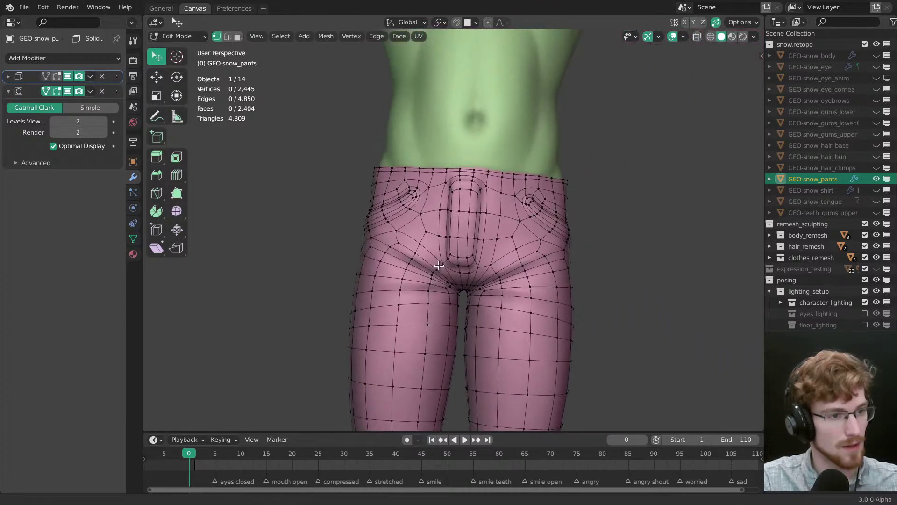
{"action": "scroll", "coordinate": [439, 266], "scroll_direction": "up", "scroll_amount": 5}
{"action": "key", "text": "ctrl+Tab"}
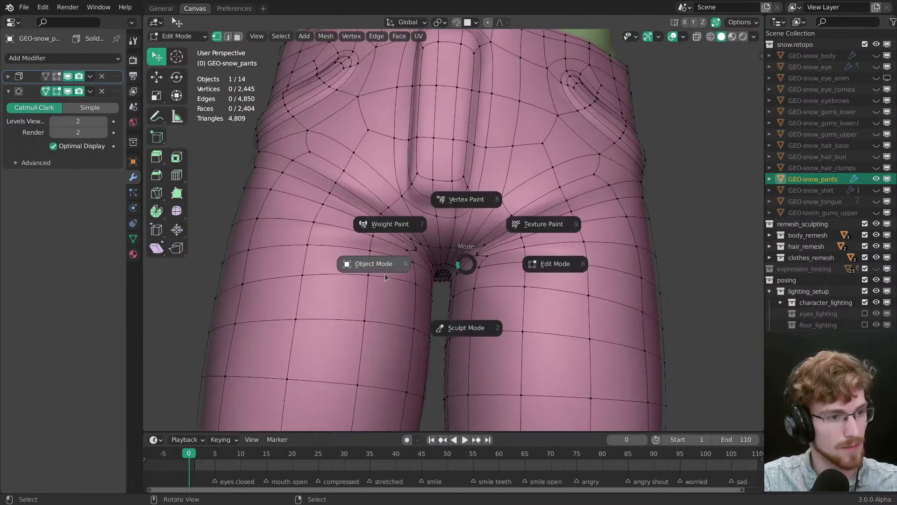
{"action": "left_click", "coordinate": [434, 266]}
{"action": "scroll", "coordinate": [454, 268], "scroll_direction": "down", "scroll_amount": 3}
{"action": "middle_click_drag", "start_coordinate": [469, 240], "coordinate": [448, 259]}
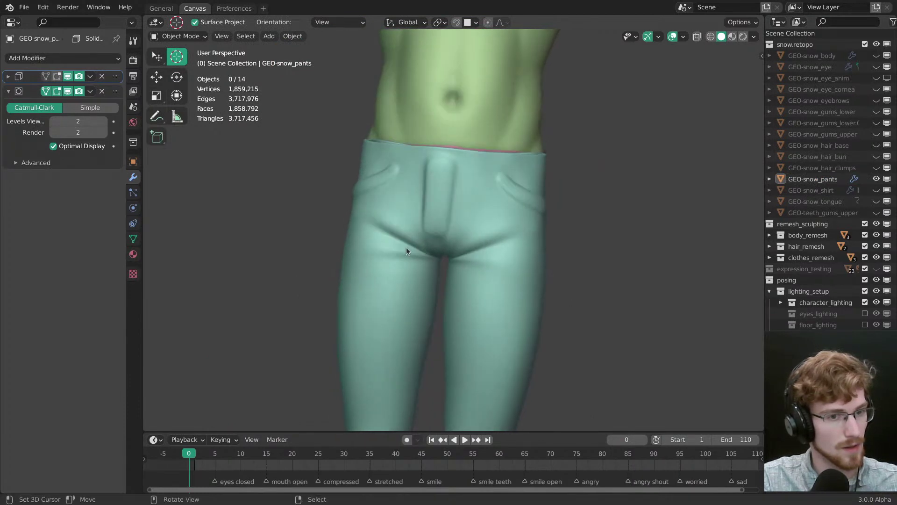
{"action": "scroll", "coordinate": [467, 257], "scroll_direction": "down", "scroll_amount": 6}
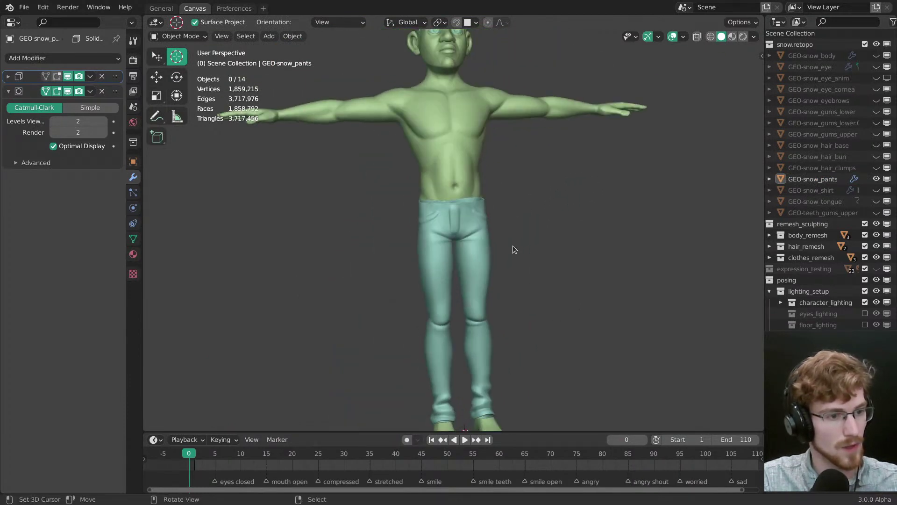
{"action": "scroll", "coordinate": [516, 259], "scroll_direction": "down", "scroll_amount": 2}
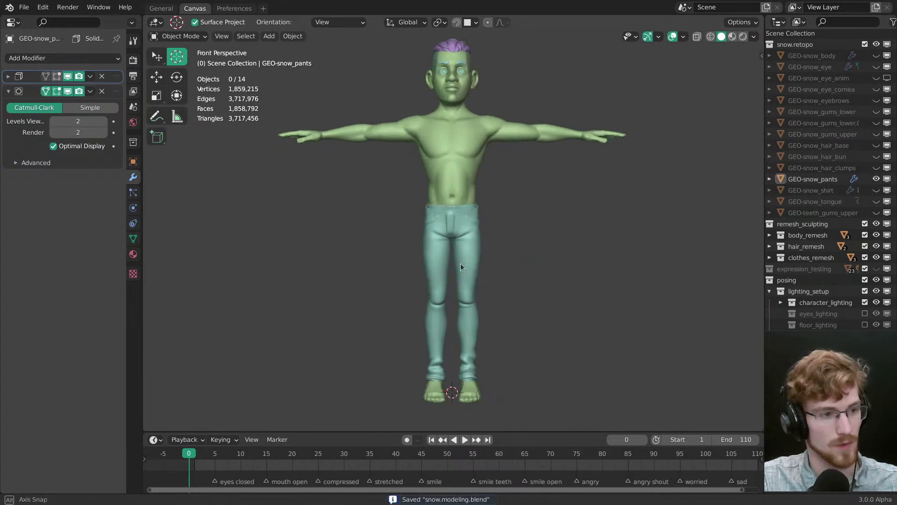
Step: Unhide all retopology objects and show only the snow.retopo collection from the front
{"action": "key", "text": "alt+h"}
{"action": "key", "text": "alt+a"}
{"action": "key", "text": "KP_1"}
{"action": "scroll", "coordinate": [492, 219], "scroll_direction": "up", "scroll_amount": 2}
{"action": "key", "text": "1"}
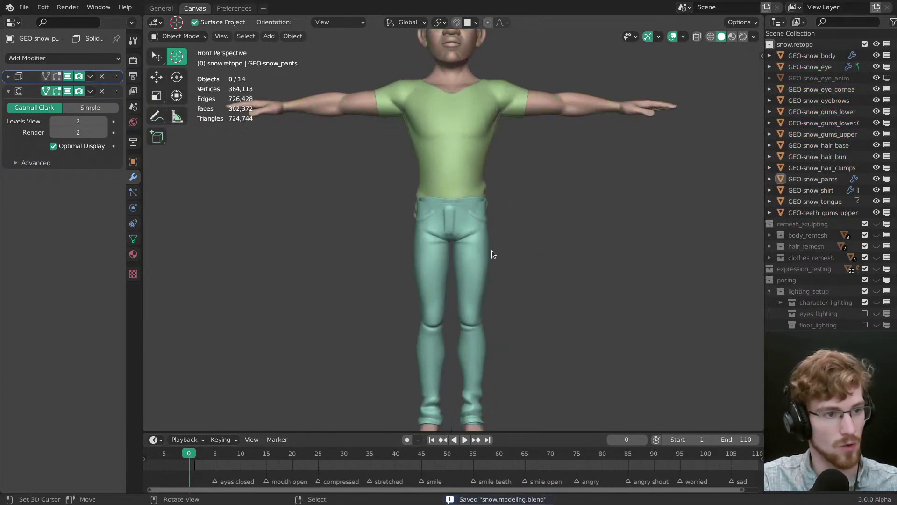
{"action": "left_click", "coordinate": [477, 270]}
{"action": "key", "text": "z"}
{"action": "left_click", "coordinate": [471, 293]}
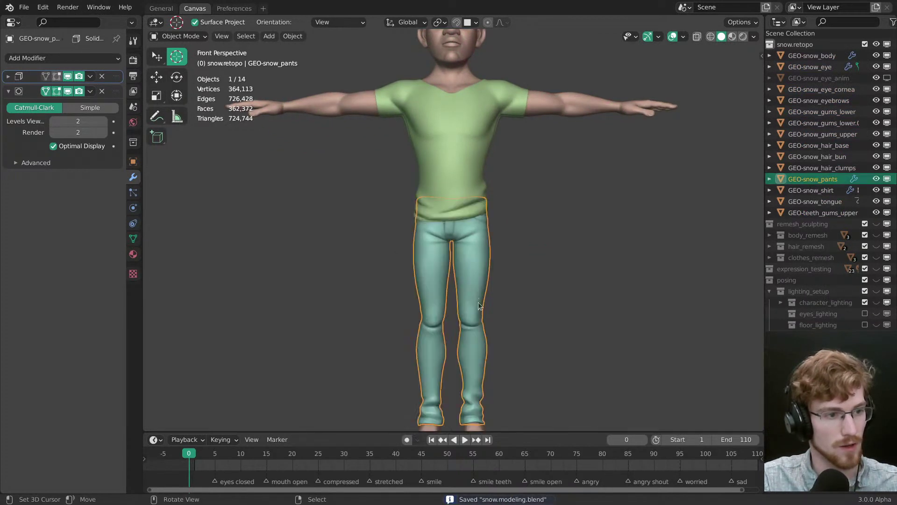
Step: Hide the GEO-snow_shirt object to expose the waist of the pants
{"action": "middle_click_drag", "start_coordinate": [501, 292], "coordinate": [478, 228], "text": "shift"}
{"action": "key", "text": "alt+a"}
{"action": "left_click", "coordinate": [469, 140]}
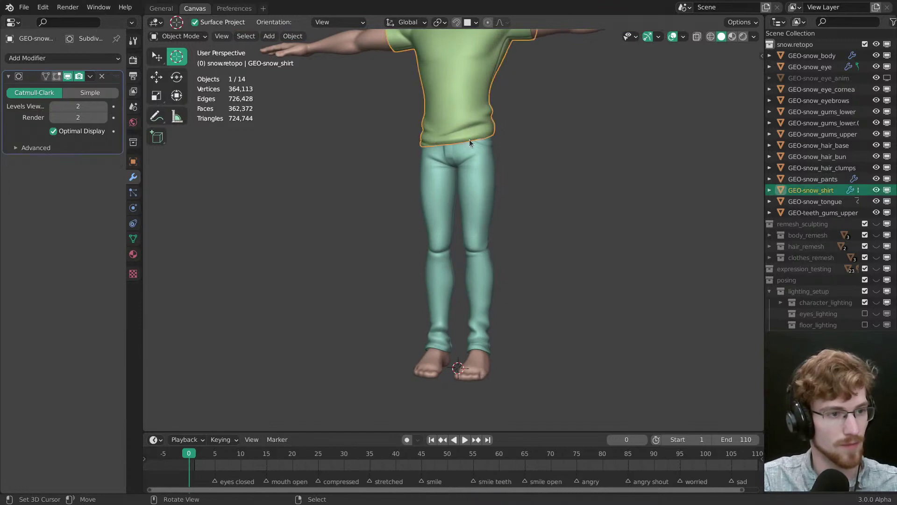
{"action": "key", "text": "h"}
Step: Put GEO-snow_pants in Edit Mode and turn off the Hidden Wire overlay
{"action": "left_click", "coordinate": [481, 192]}
{"action": "scroll", "coordinate": [481, 192], "scroll_direction": "up", "scroll_amount": 5}
{"action": "key", "text": "ctrl+Tab"}
{"action": "left_click", "coordinate": [506, 282]}
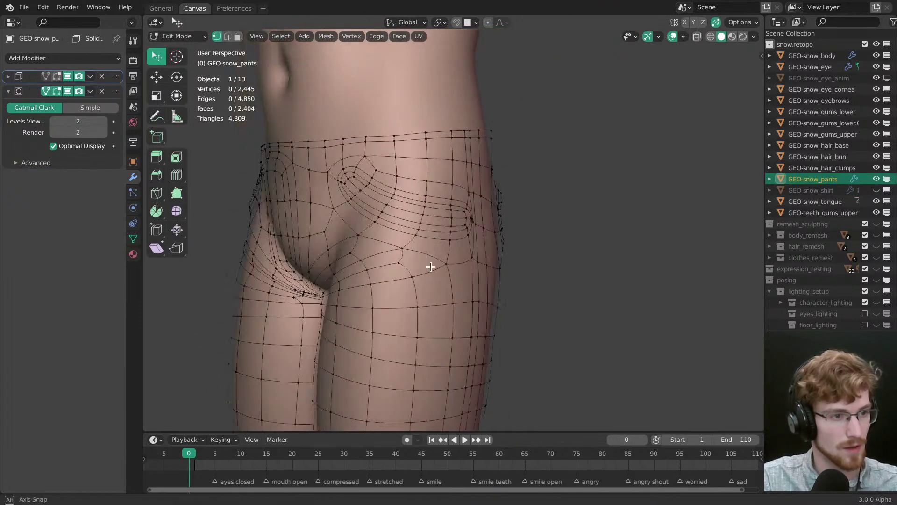
{"action": "middle_click_drag", "start_coordinate": [506, 282], "coordinate": [361, 231]}
{"action": "left_click", "coordinate": [683, 37]}
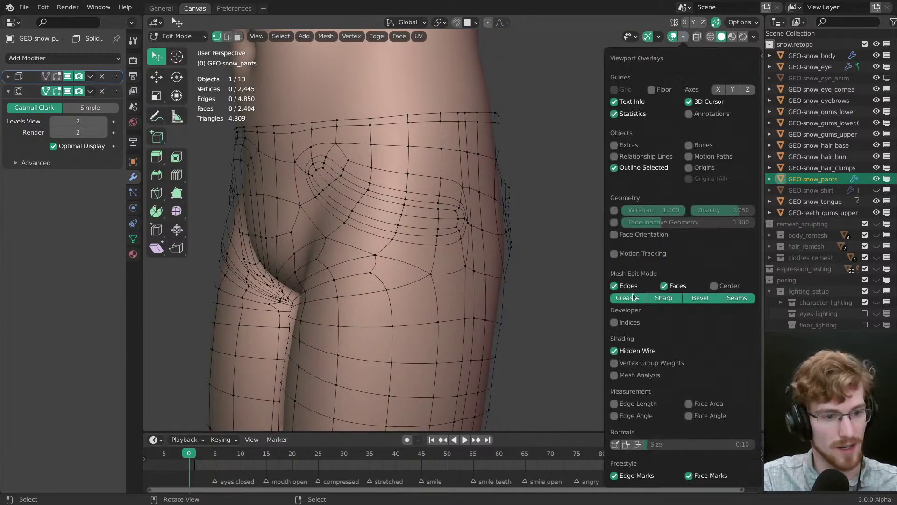
{"action": "left_click", "coordinate": [631, 352]}
Step: Move individual vertices along the lower crease of the side pocket to sharpen its shape
{"action": "middle_click_drag", "start_coordinate": [495, 304], "coordinate": [346, 257]}
{"action": "scroll", "coordinate": [456, 299], "scroll_direction": "up", "scroll_amount": 1}
{"action": "scroll", "coordinate": [505, 280], "scroll_direction": "up", "scroll_amount": 3}
{"action": "middle_click_drag", "start_coordinate": [484, 236], "coordinate": [447, 240]}
{"action": "left_click_drag", "start_coordinate": [445, 244], "coordinate": [459, 241]}
{"action": "middle_click_drag", "start_coordinate": [459, 241], "coordinate": [467, 248]}
{"action": "left_click_drag", "start_coordinate": [468, 247], "coordinate": [481, 252]}
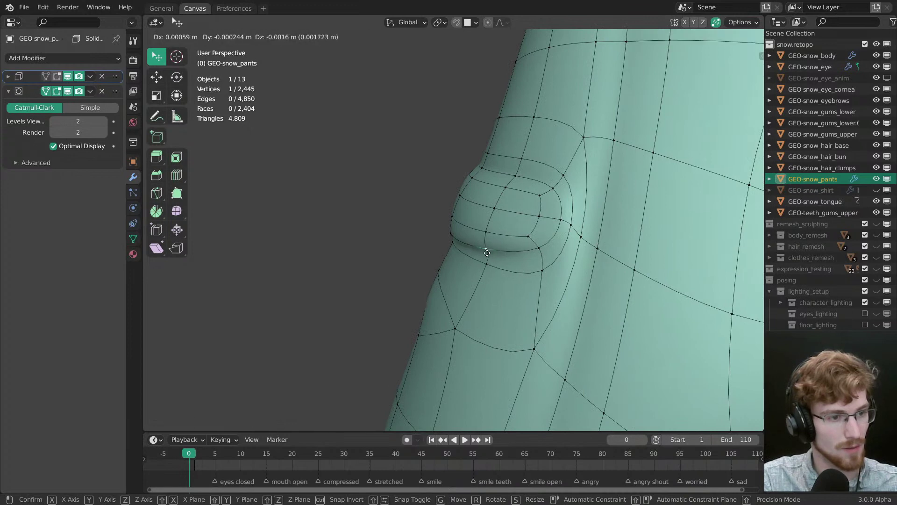
{"action": "middle_click_drag", "start_coordinate": [481, 252], "coordinate": [446, 233]}
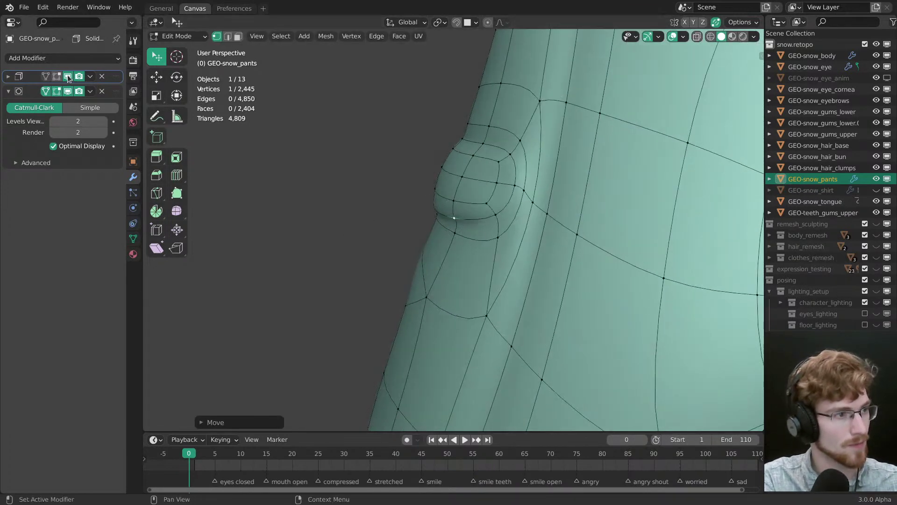
Step: Turn off the Subdivision modifier's on-cage display and reposition the vertices beneath the pocket's raised fold
{"action": "left_click", "coordinate": [56, 91]}
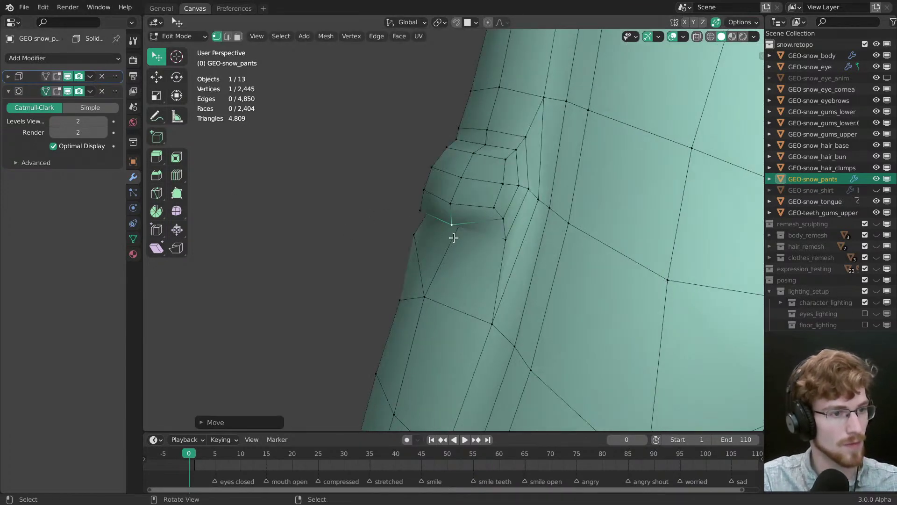
{"action": "middle_click_drag", "start_coordinate": [454, 237], "coordinate": [449, 220]}
{"action": "left_click_drag", "start_coordinate": [449, 220], "coordinate": [444, 202]}
{"action": "middle_click_drag", "start_coordinate": [445, 225], "coordinate": [481, 240]}
{"action": "scroll", "coordinate": [595, 246], "scroll_direction": "up", "scroll_amount": 3}
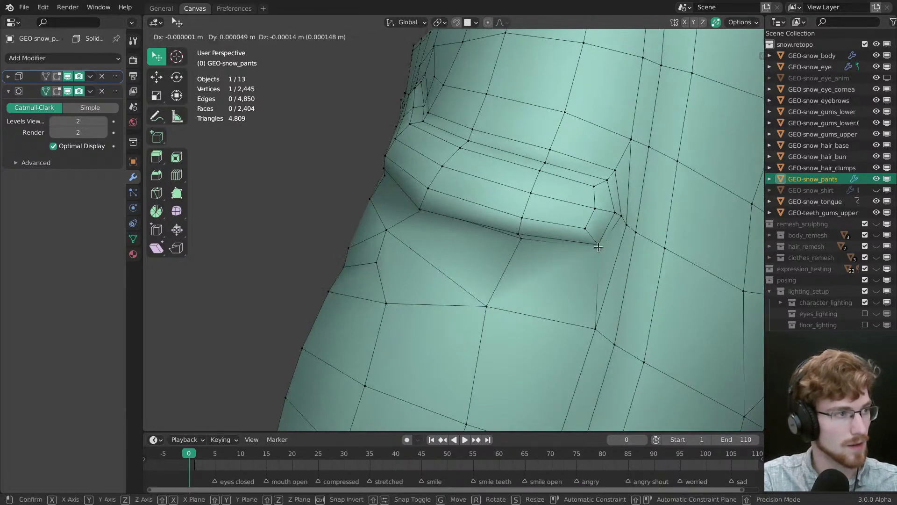
{"action": "middle_click_drag", "start_coordinate": [299, 210], "coordinate": [539, 244]}
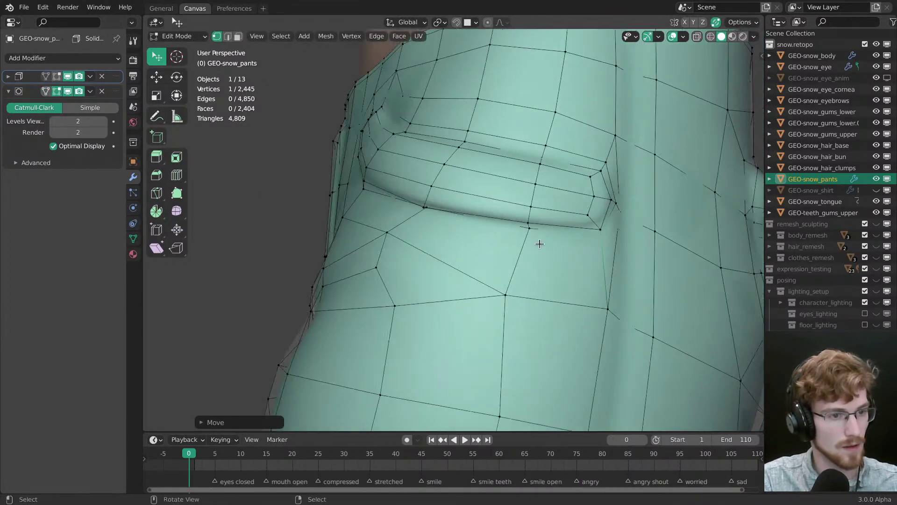
{"action": "left_click_drag", "start_coordinate": [527, 237], "coordinate": [527, 237]}
Step: Adjust vertices along the lower crease of the front pocket's curved fold
{"action": "mouse_move", "coordinate": [527, 237]}
{"action": "middle_mouse_down"}
{"action": "mouse_move", "coordinate": [430, 216]}
{"action": "mouse_move", "coordinate": [435, 252]}
{"action": "mouse_move", "coordinate": [421, 247]}
{"action": "mouse_move", "coordinate": [466, 243]}
{"action": "mouse_move", "coordinate": [474, 235]}
{"action": "mouse_move", "coordinate": [459, 220]}
{"action": "mouse_move", "coordinate": [430, 252]}
{"action": "mouse_move", "coordinate": [540, 301]}
{"action": "middle_mouse_up"}
{"action": "left_click", "coordinate": [480, 241]}
{"action": "key", "text": "z"}
{"action": "left_click", "coordinate": [454, 271]}
{"action": "key", "text": "z"}
{"action": "left_click", "coordinate": [432, 308]}
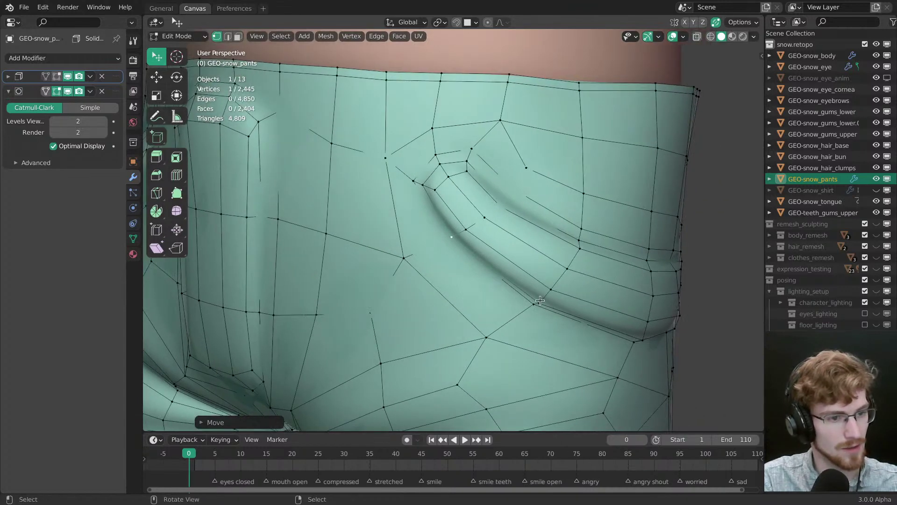
{"action": "middle_click_drag", "start_coordinate": [487, 263], "coordinate": [429, 170]}
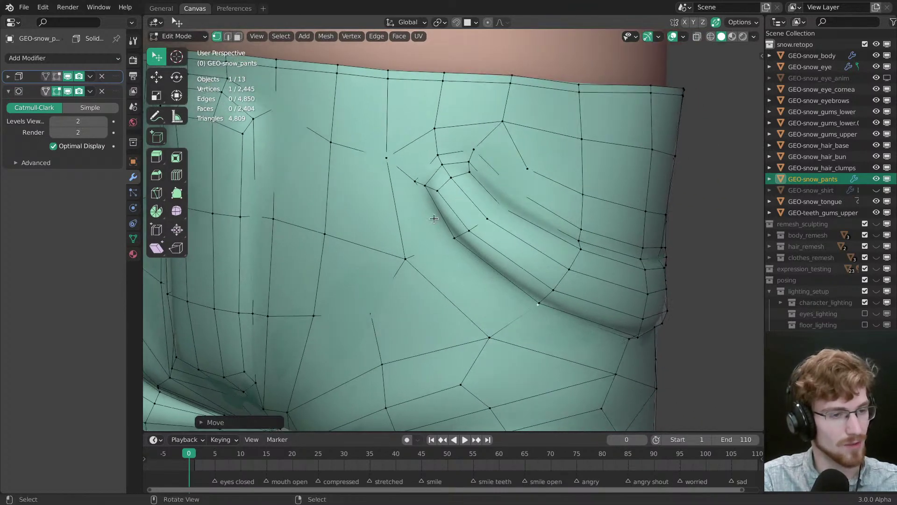
{"action": "scroll", "coordinate": [434, 218], "scroll_direction": "down", "scroll_amount": 2}
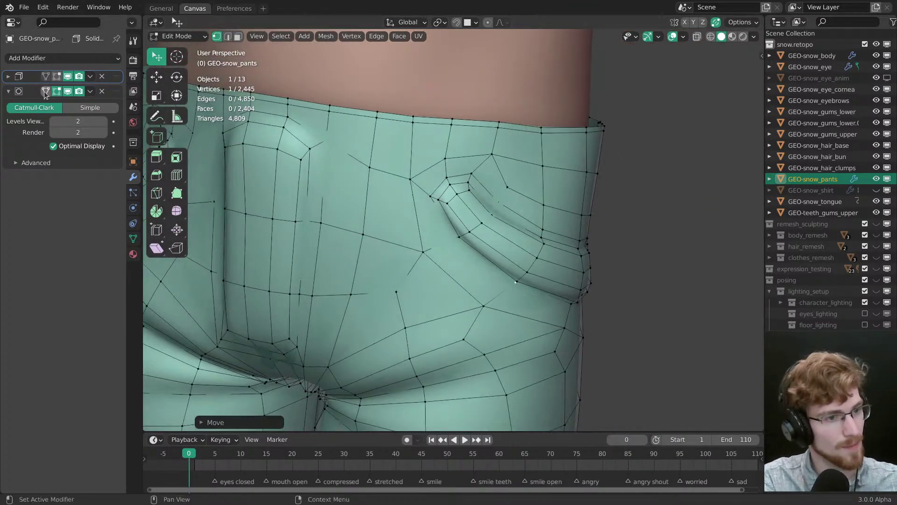
Step: Turn the Subdivision modifier's on-cage display back on and reshape the vertices around the pocket fold's front end
{"action": "left_click", "coordinate": [45, 91]}
{"action": "scroll", "coordinate": [426, 211], "scroll_direction": "up", "scroll_amount": 4}
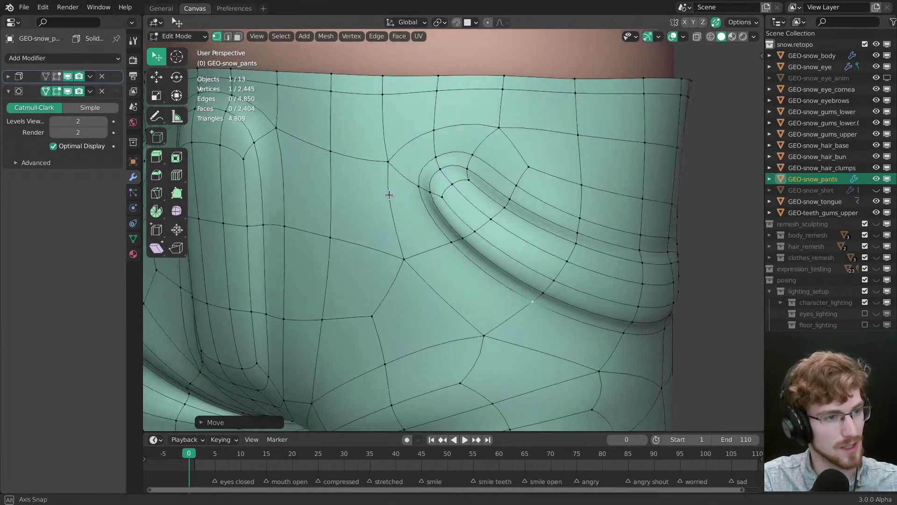
{"action": "key", "text": "g"}
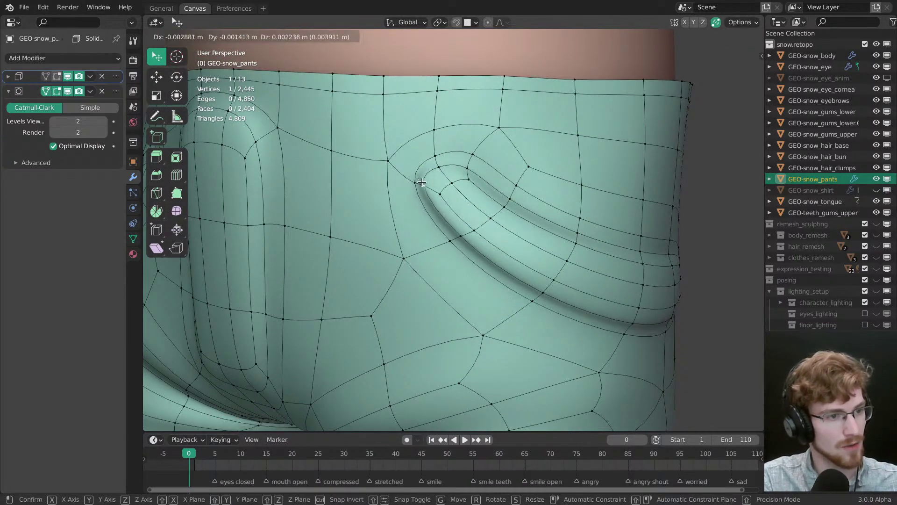
{"action": "left_click", "coordinate": [422, 182]}
{"action": "middle_click_drag", "start_coordinate": [421, 182], "coordinate": [462, 201]}
{"action": "key", "text": "g"}
{"action": "left_click_drag", "start_coordinate": [462, 201], "coordinate": [461, 197]}
{"action": "middle_click_drag", "start_coordinate": [461, 197], "coordinate": [450, 169]}
{"action": "left_click_drag", "start_coordinate": [435, 166], "coordinate": [469, 190]}
{"action": "middle_click_drag", "start_coordinate": [469, 191], "coordinate": [486, 208]}
Step: Move the vertices around the pocket fold's end near the side seam to round off its corner
{"action": "middle_click_drag", "start_coordinate": [532, 225], "coordinate": [437, 232]}
{"action": "left_click", "coordinate": [543, 226]}
{"action": "middle_click_drag", "start_coordinate": [543, 226], "coordinate": [541, 253]}
{"action": "left_click_drag", "start_coordinate": [545, 249], "coordinate": [548, 248]}
{"action": "middle_click_drag", "start_coordinate": [547, 249], "coordinate": [527, 251]}
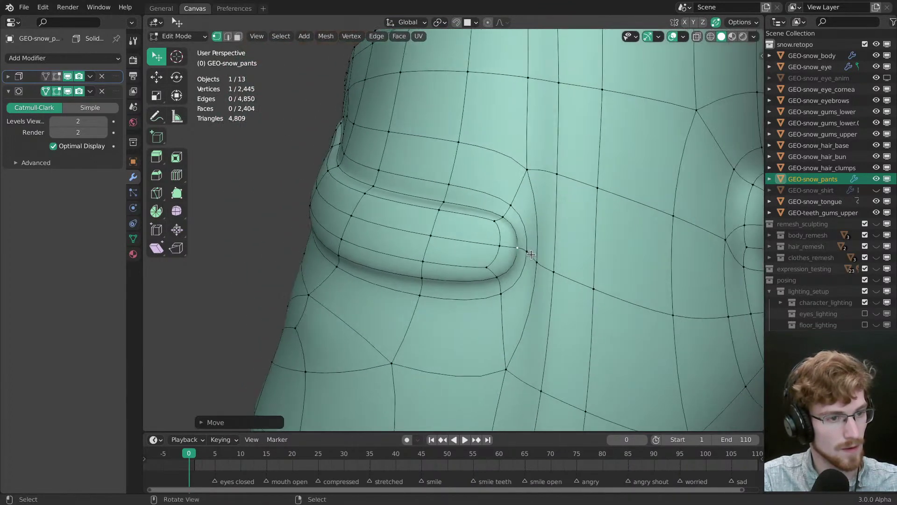
{"action": "left_click_drag", "start_coordinate": [527, 251], "coordinate": [510, 248]}
{"action": "left_click_drag", "start_coordinate": [504, 216], "coordinate": [513, 213]}
{"action": "left_click_drag", "start_coordinate": [496, 221], "coordinate": [500, 220]}
Step: Return to Object Mode, deselect everything and examine the pants on the body from the front
{"action": "middle_click_drag", "start_coordinate": [500, 255], "coordinate": [519, 230]}
{"action": "scroll", "coordinate": [496, 287], "scroll_direction": "down", "scroll_amount": 5}
{"action": "key", "text": "ctrl+Tab"}
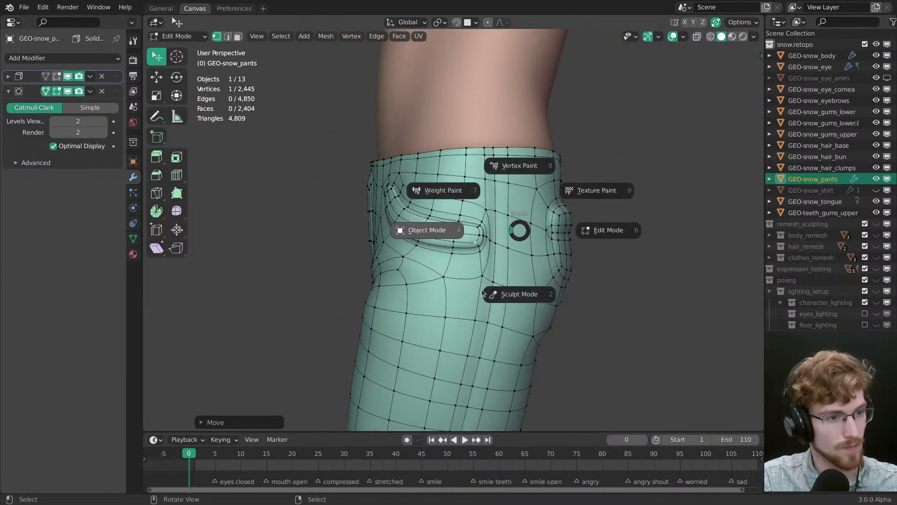
{"action": "left_click", "coordinate": [482, 293]}
{"action": "scroll", "coordinate": [480, 317], "scroll_direction": "down", "scroll_amount": 4}
{"action": "middle_click_drag", "start_coordinate": [481, 318], "coordinate": [444, 249]}
{"action": "key", "text": "alt+a"}
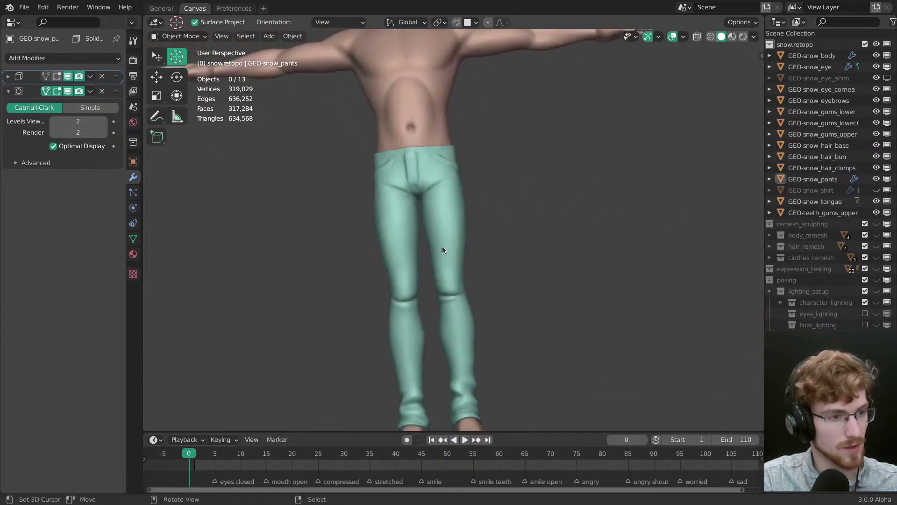
Step: Examine the pants' knees and lower legs from several angles and compare them with the remeshed sculpt
{"action": "scroll", "coordinate": [463, 261], "scroll_direction": "up", "scroll_amount": 6}
{"action": "key", "text": "ctrl+Tab"}
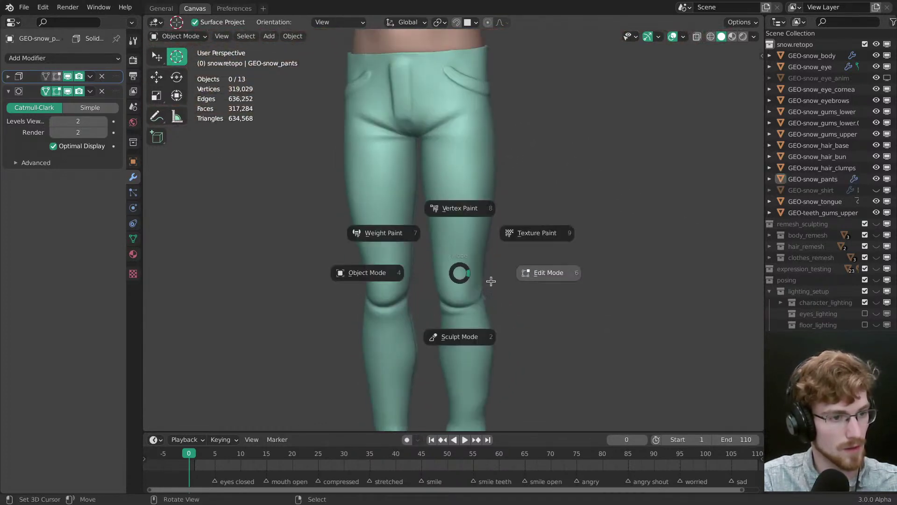
{"action": "left_click", "coordinate": [491, 281]}
{"action": "scroll", "coordinate": [460, 262], "scroll_direction": "up", "scroll_amount": 3}
{"action": "middle_click_drag", "start_coordinate": [460, 261], "coordinate": [321, 234]}
{"action": "key", "text": "ctrl+Tab"}
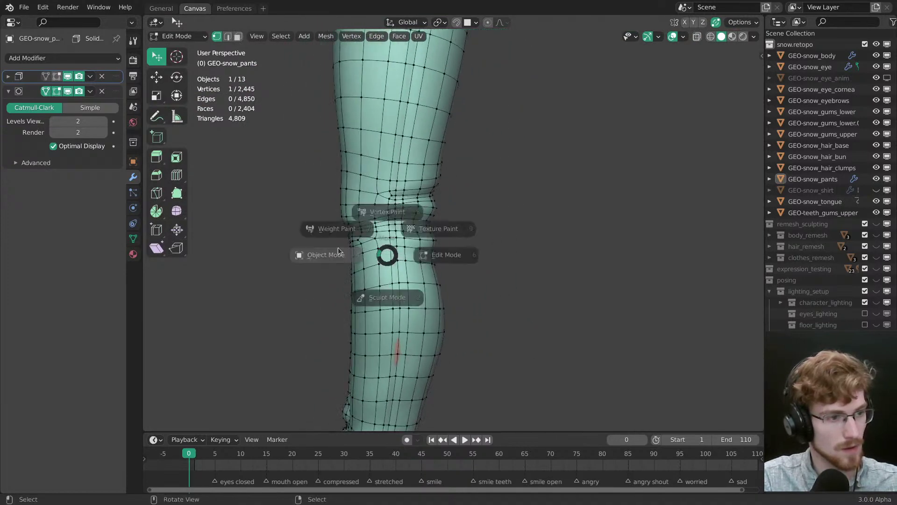
{"action": "left_click", "coordinate": [322, 255]}
{"action": "middle_click_drag", "start_coordinate": [373, 261], "coordinate": [547, 265]}
{"action": "scroll", "coordinate": [553, 195], "scroll_direction": "down", "scroll_amount": 6}
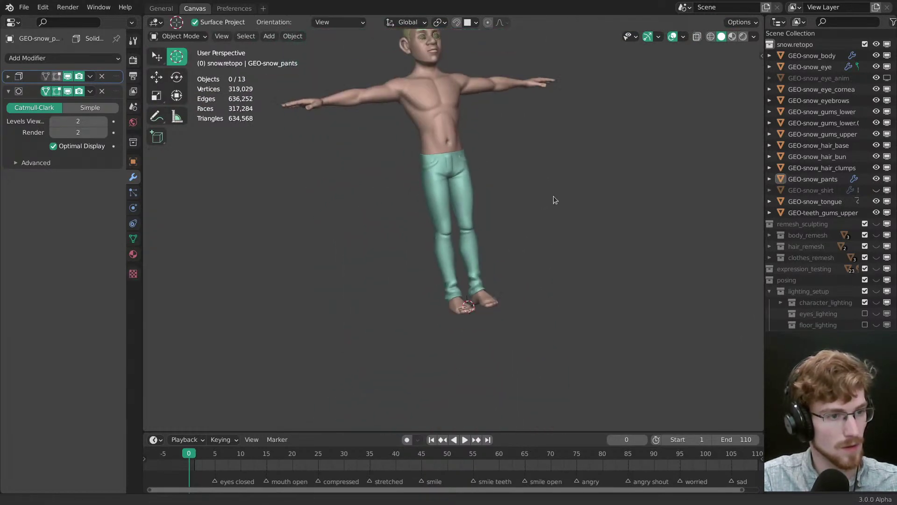
{"action": "scroll", "coordinate": [480, 220], "scroll_direction": "up", "scroll_amount": 7}
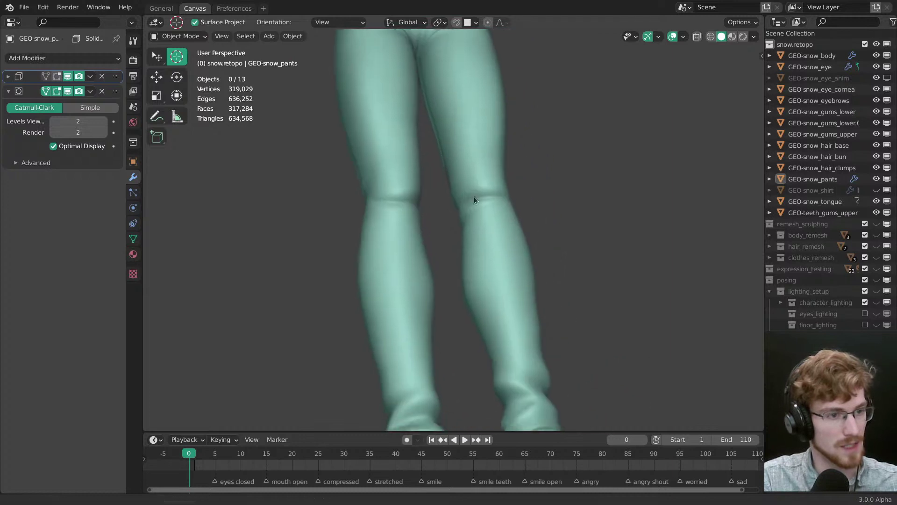
{"action": "middle_click_drag", "start_coordinate": [474, 196], "coordinate": [402, 281]}
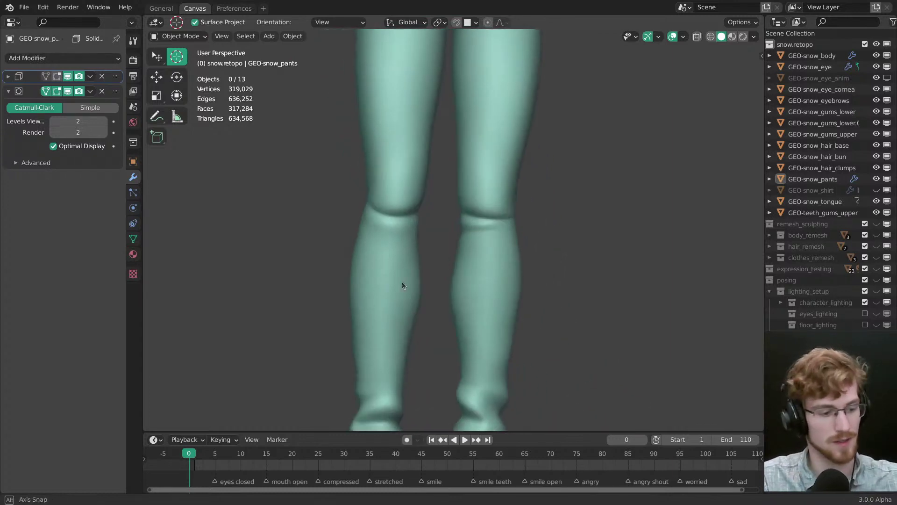
{"action": "middle_click_drag", "start_coordinate": [494, 229], "coordinate": [430, 228]}
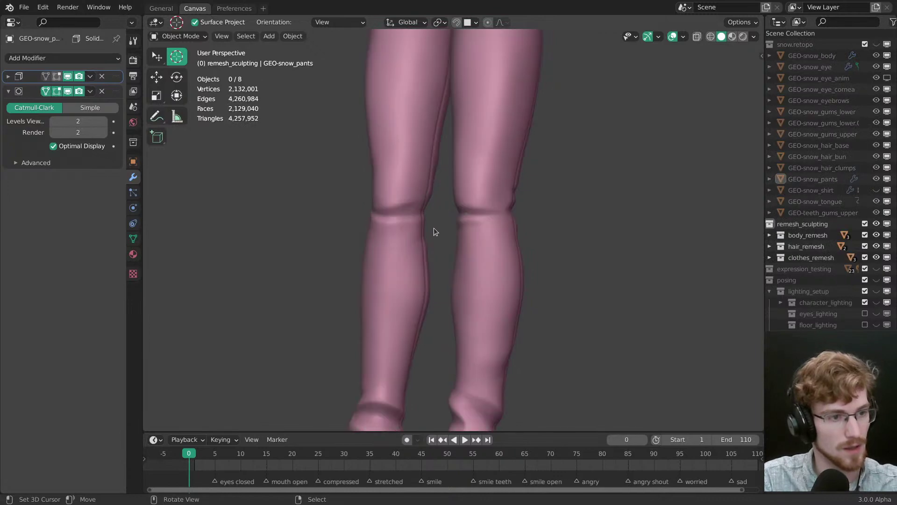
Step: Return the pants to Edit Mode and slide vertices along the crease across the front of one knee
{"action": "key", "text": "ctrl+Tab"}
{"action": "left_click", "coordinate": [504, 192]}
{"action": "middle_click_drag", "start_coordinate": [505, 243], "coordinate": [496, 204], "text": "ctrl"}
{"action": "key", "text": "g"}
{"action": "left_click", "coordinate": [485, 209]}
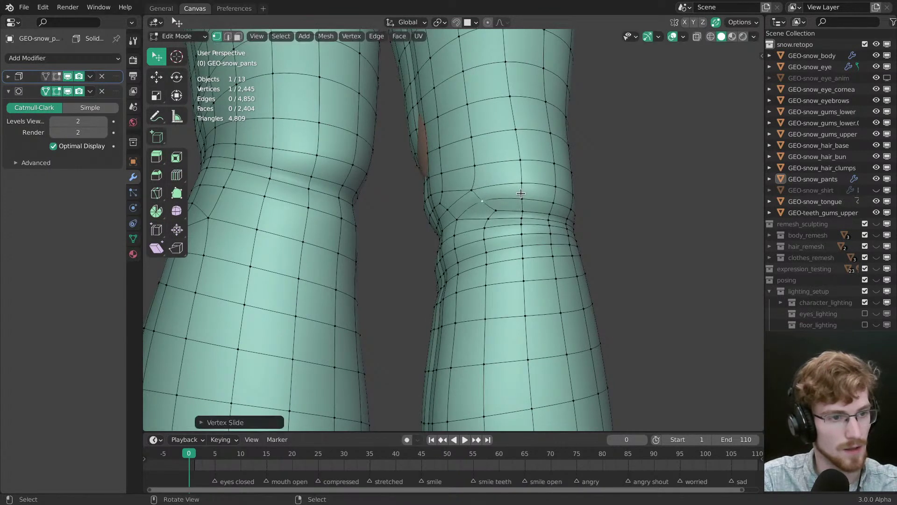
{"action": "left_click_drag", "start_coordinate": [523, 200], "coordinate": [523, 204]}
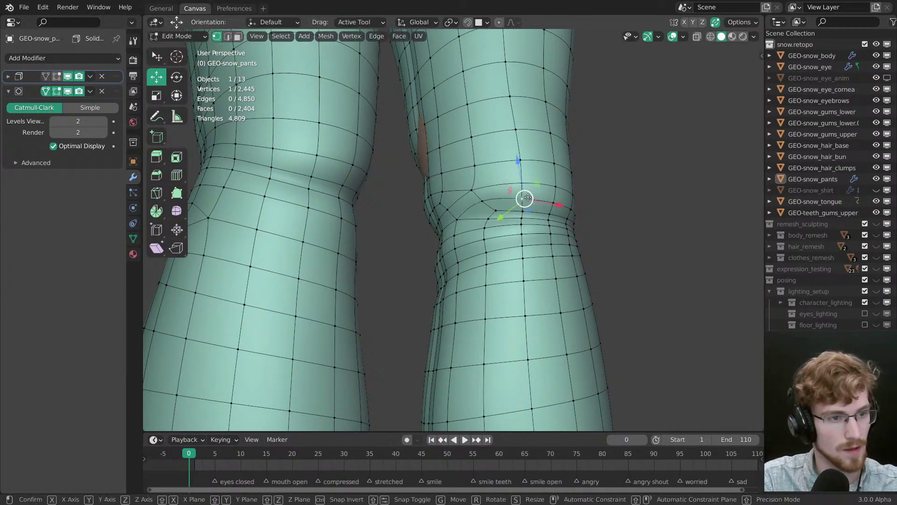
Step: Slide the vertices just above the knee creases to space out the edge loops more evenly
{"action": "key", "text": "g"}
{"action": "middle_click_drag", "start_coordinate": [532, 194], "coordinate": [468, 207]}
{"action": "key", "text": "g"}
{"action": "key", "text": "g"}
{"action": "left_click", "coordinate": [523, 195]}
{"action": "left_click", "coordinate": [551, 201]}
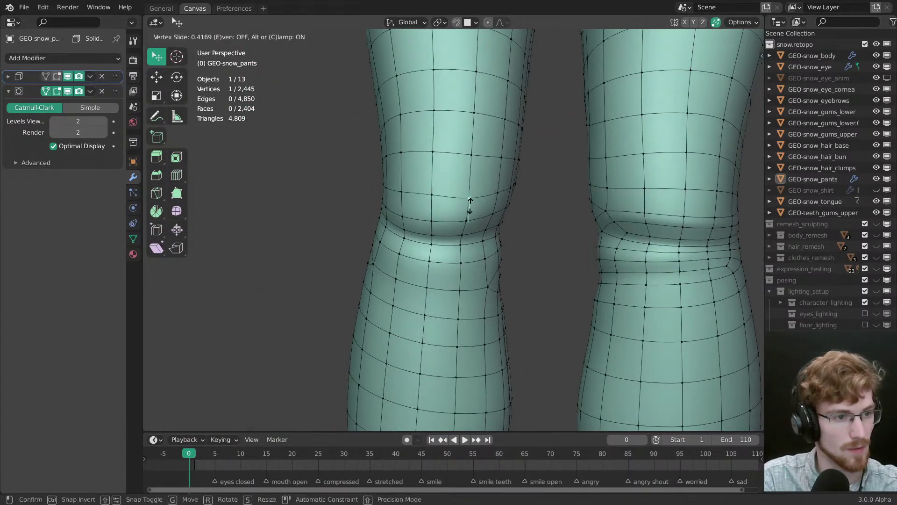
{"action": "key", "text": "g"}
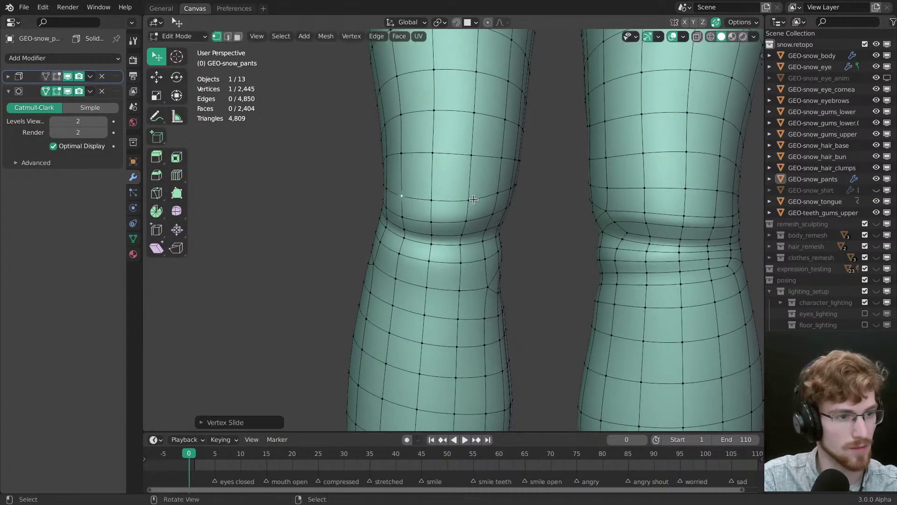
{"action": "key", "text": "g"}
{"action": "key", "text": "g"}
{"action": "key", "text": "Return"}
Step: Slide a vertex beside the knee crease with the Subdivision modifier's on-cage display temporarily turned off
{"action": "left_click", "coordinate": [57, 92]}
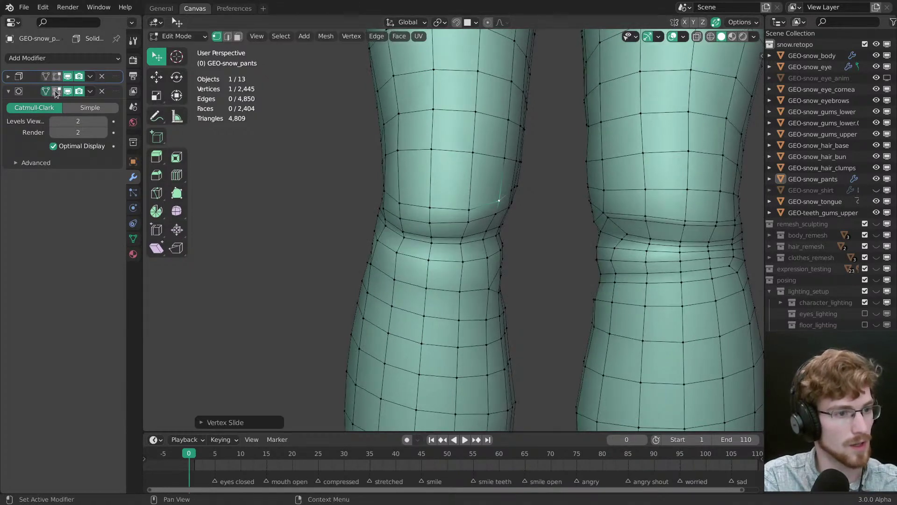
{"action": "middle_click_drag", "start_coordinate": [312, 181], "coordinate": [421, 201]}
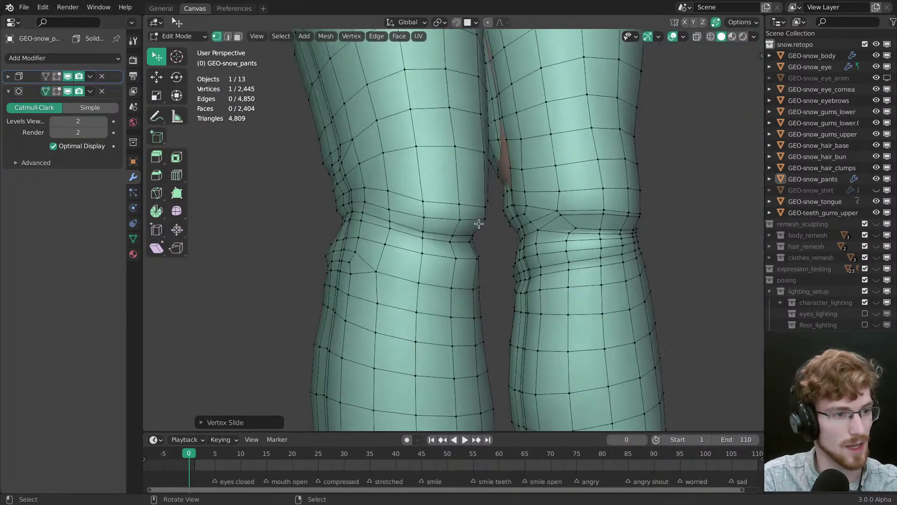
{"action": "key", "text": "g"}
{"action": "key", "text": "g"}
{"action": "key", "text": "Return"}
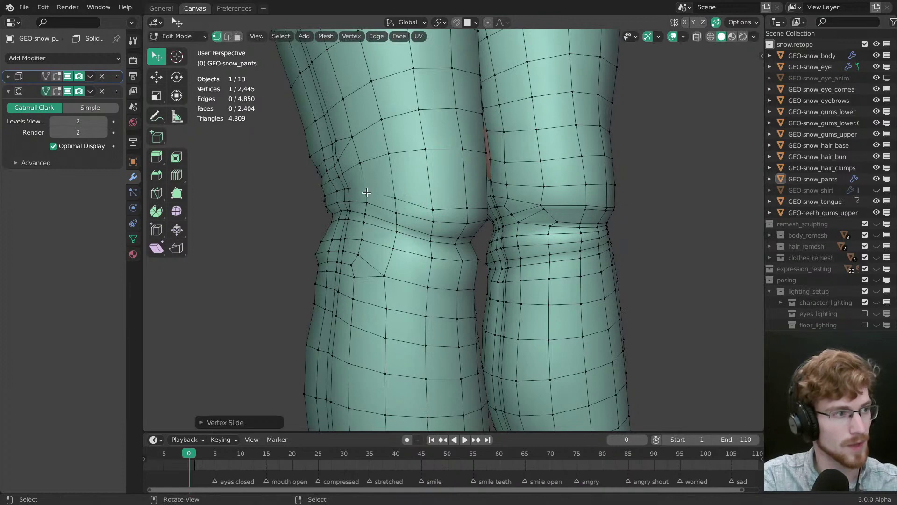
{"action": "left_click", "coordinate": [56, 91]}
Step: Deselect everything and examine the knee creases and the whole pants in Object Mode
{"action": "middle_click_drag", "start_coordinate": [392, 242], "coordinate": [404, 210]}
{"action": "key", "text": "alt+a"}
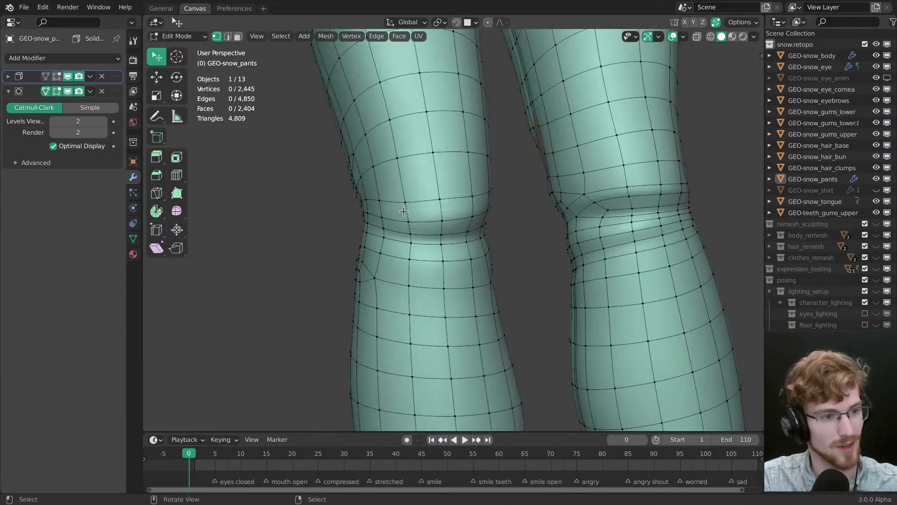
{"action": "middle_click_drag", "start_coordinate": [508, 285], "coordinate": [501, 251], "text": "ctrl"}
{"action": "key", "text": "ctrl+Tab"}
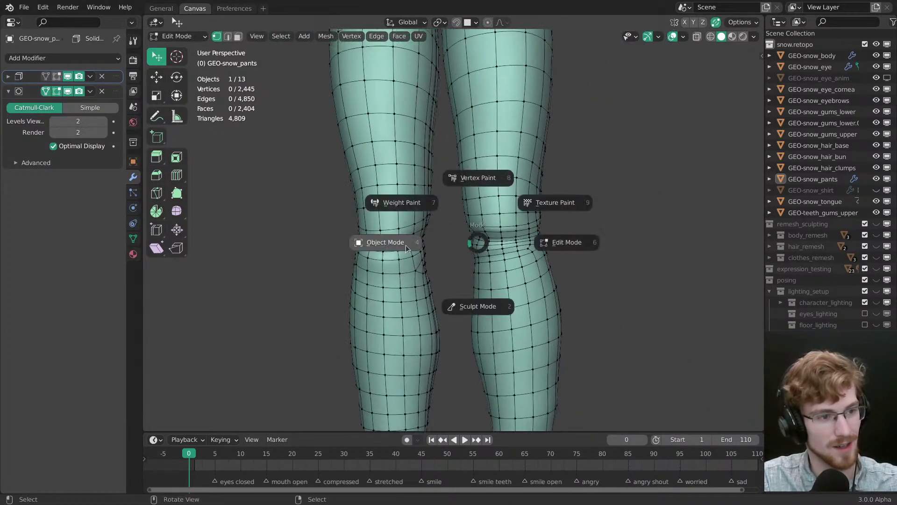
{"action": "left_click", "coordinate": [451, 265]}
{"action": "middle_click_drag", "start_coordinate": [450, 238], "coordinate": [473, 171], "text": "ctrl"}
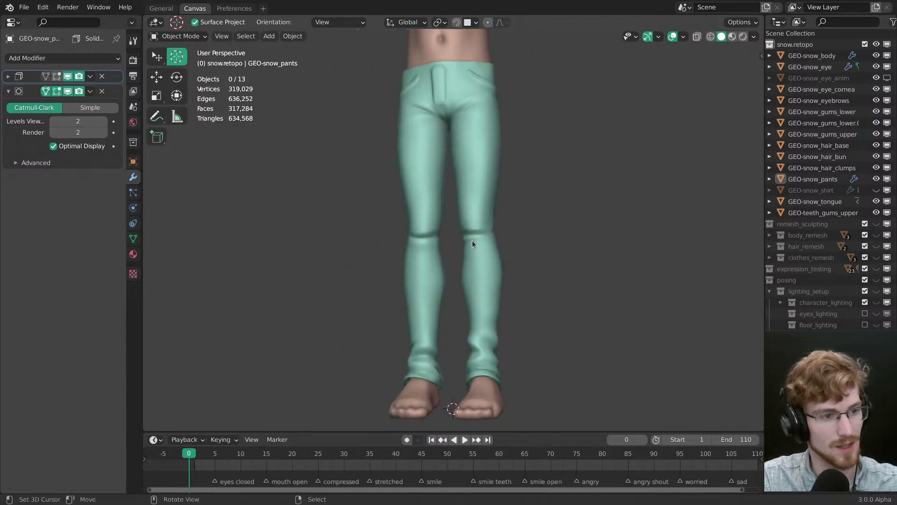
{"action": "middle_click_drag", "start_coordinate": [486, 260], "coordinate": [469, 271], "text": "ctrl"}
Step: In Edit Mode, turn off the Subdivision modifier's on-cage display and slide the vertices directly above the knee fold
{"action": "key", "text": "ctrl+Tab"}
{"action": "left_click", "coordinate": [545, 270]}
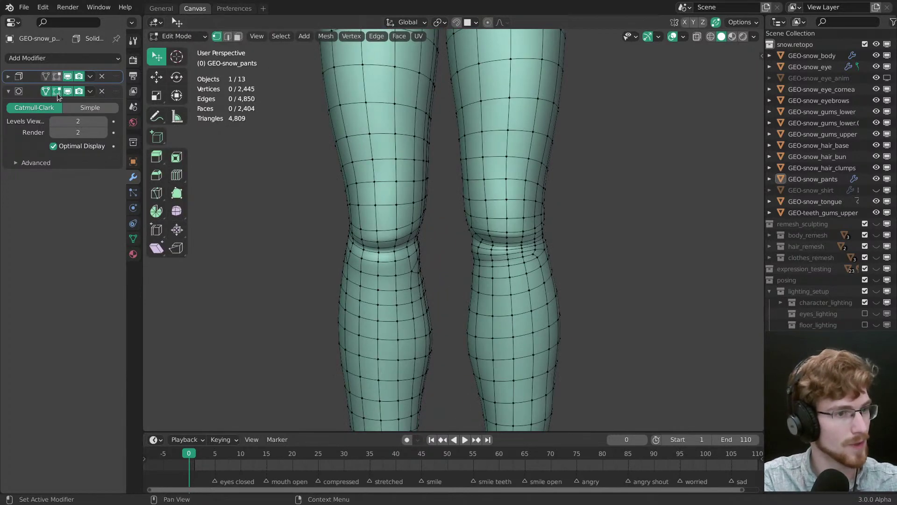
{"action": "left_click", "coordinate": [57, 91]}
{"action": "scroll", "coordinate": [385, 265], "scroll_direction": "up", "scroll_amount": 3}
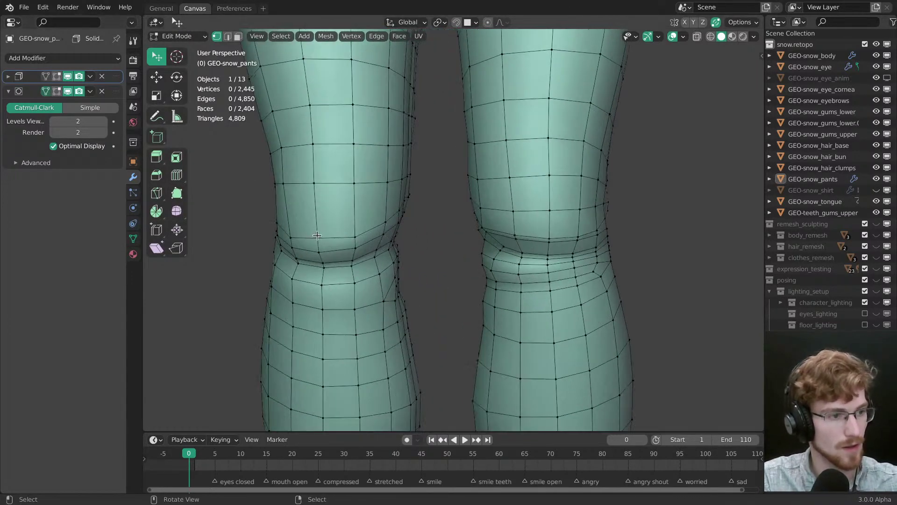
{"action": "left_click", "coordinate": [320, 240]}
{"action": "key", "text": "shift+v"}
{"action": "left_click", "coordinate": [353, 237]}
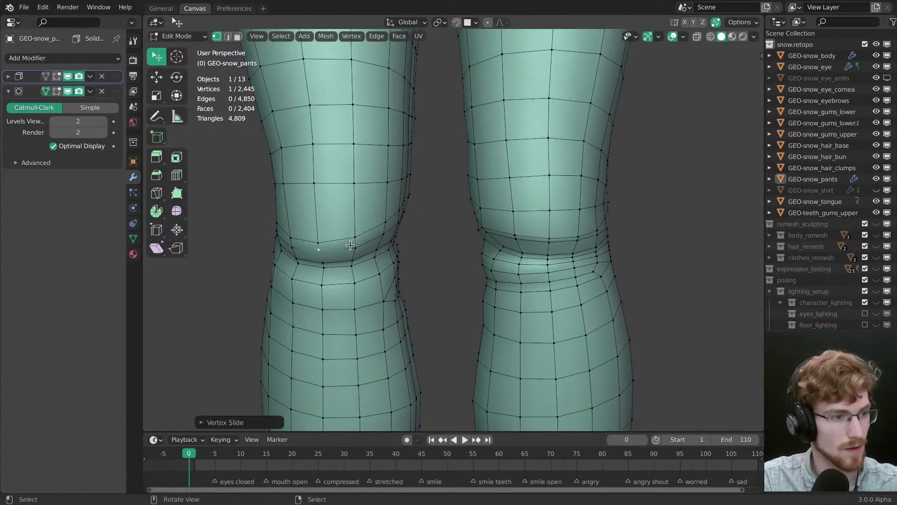
{"action": "middle_click_drag", "start_coordinate": [353, 238], "coordinate": [430, 213]}
{"action": "key", "text": "shift+v"}
{"action": "left_click", "coordinate": [281, 201]}
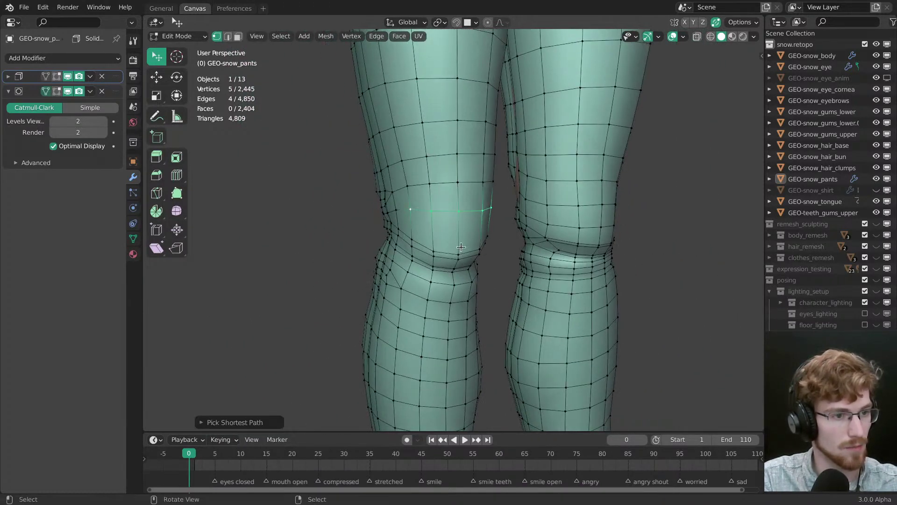
Step: Adjust the selected row of vertices across the front of the leg above the knee and clear the selection
{"action": "key", "text": "shift+space"}
{"action": "key", "text": "g"}
{"action": "key", "text": "alt+a"}
{"action": "middle_click_drag", "start_coordinate": [461, 247], "coordinate": [488, 208]}
{"action": "key", "text": "w"}
{"action": "left_click", "coordinate": [354, 202]}
{"action": "key", "text": "alt+a"}
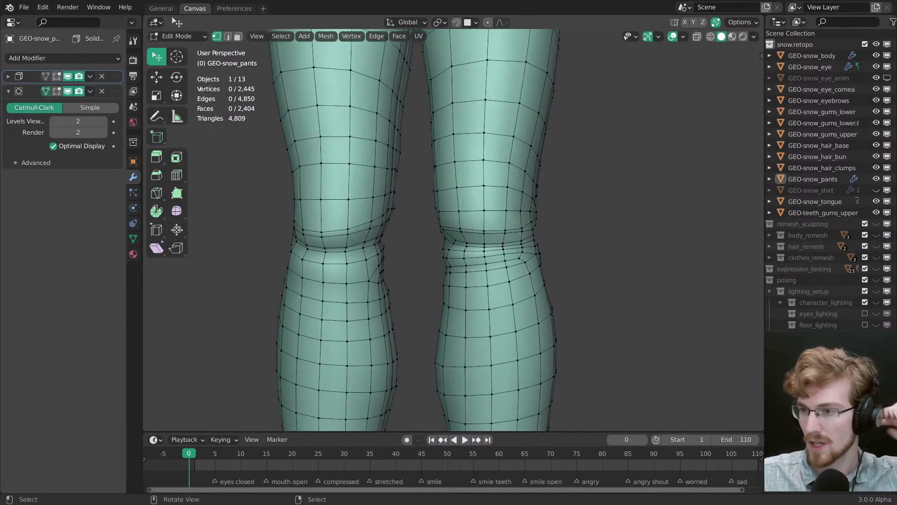
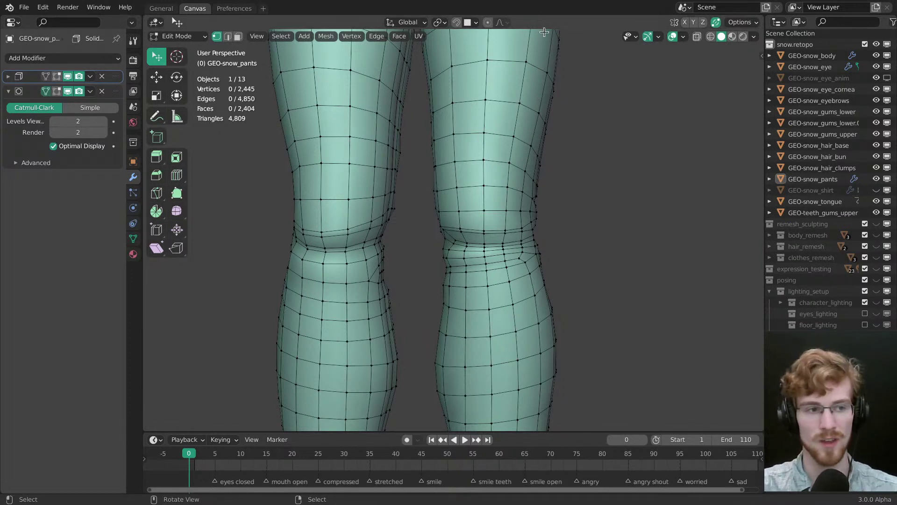
Step: Nudge individual vertices along the inner side of the leg and just above its folds to even out the spacing
{"action": "left_click_drag", "start_coordinate": [443, 308], "coordinate": [445, 301]}
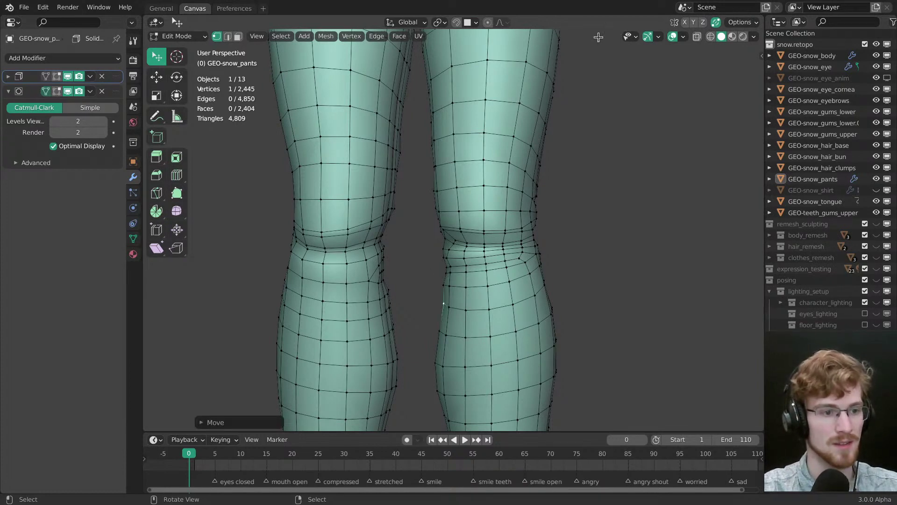
{"action": "middle_click_drag", "start_coordinate": [488, 161], "coordinate": [475, 231]}
{"action": "left_click", "coordinate": [579, 234]}
{"action": "left_click_drag", "start_coordinate": [470, 219], "coordinate": [467, 221]}
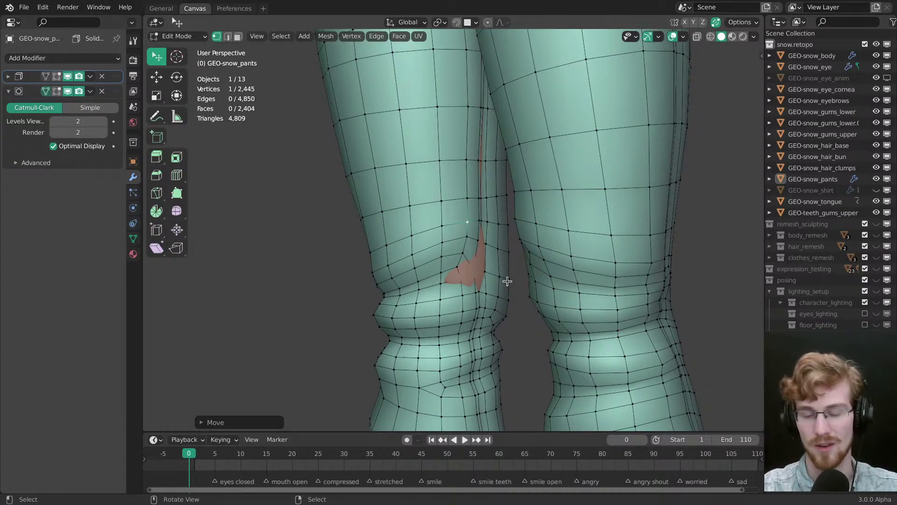
{"action": "middle_click_drag", "start_coordinate": [429, 243], "coordinate": [468, 235]}
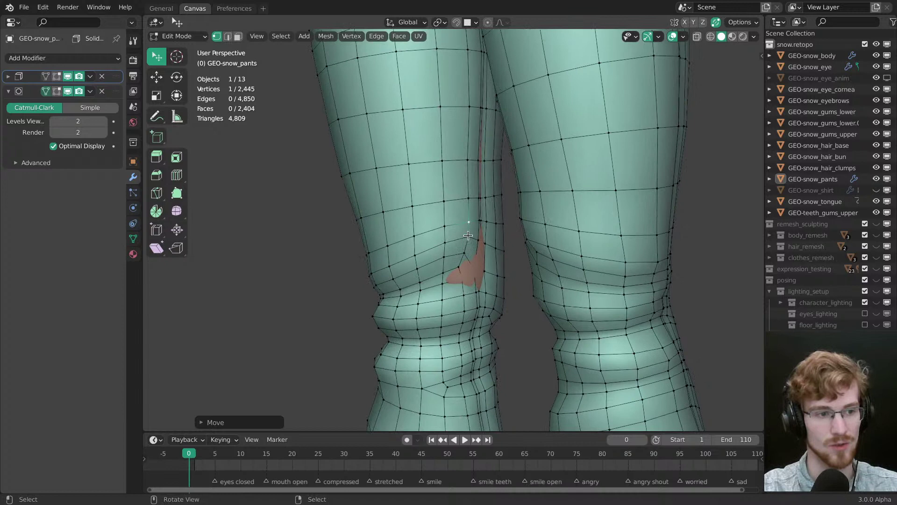
{"action": "left_click", "coordinate": [448, 249]}
{"action": "middle_click_drag", "start_coordinate": [448, 249], "coordinate": [477, 205]}
{"action": "left_click_drag", "start_coordinate": [458, 208], "coordinate": [458, 205]}
{"action": "left_click_drag", "start_coordinate": [477, 213], "coordinate": [477, 210]}
{"action": "left_click_drag", "start_coordinate": [476, 189], "coordinate": [475, 187]}
{"action": "left_click", "coordinate": [462, 190]}
Step: Move vertices along both long edges of the fly at the front of the pants
{"action": "middle_click_drag", "start_coordinate": [462, 190], "coordinate": [460, 234]}
{"action": "middle_click_drag", "start_coordinate": [469, 157], "coordinate": [499, 272], "text": "shift"}
{"action": "scroll", "coordinate": [477, 276], "scroll_direction": "up", "scroll_amount": 2}
{"action": "scroll", "coordinate": [500, 273], "scroll_direction": "up", "scroll_amount": 4}
{"action": "middle_click_drag", "start_coordinate": [444, 276], "coordinate": [441, 220], "text": "shift"}
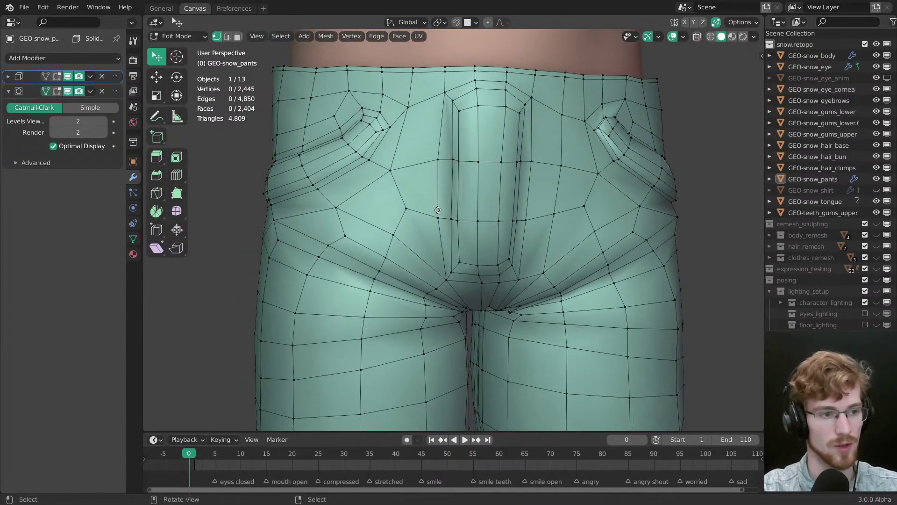
{"action": "left_click_drag", "start_coordinate": [440, 218], "coordinate": [442, 217]}
{"action": "left_click_drag", "start_coordinate": [441, 217], "coordinate": [442, 216]}
{"action": "middle_click_drag", "start_coordinate": [519, 221], "coordinate": [497, 211]}
{"action": "left_click_drag", "start_coordinate": [480, 136], "coordinate": [481, 136]}
{"action": "left_click_drag", "start_coordinate": [480, 186], "coordinate": [482, 187]}
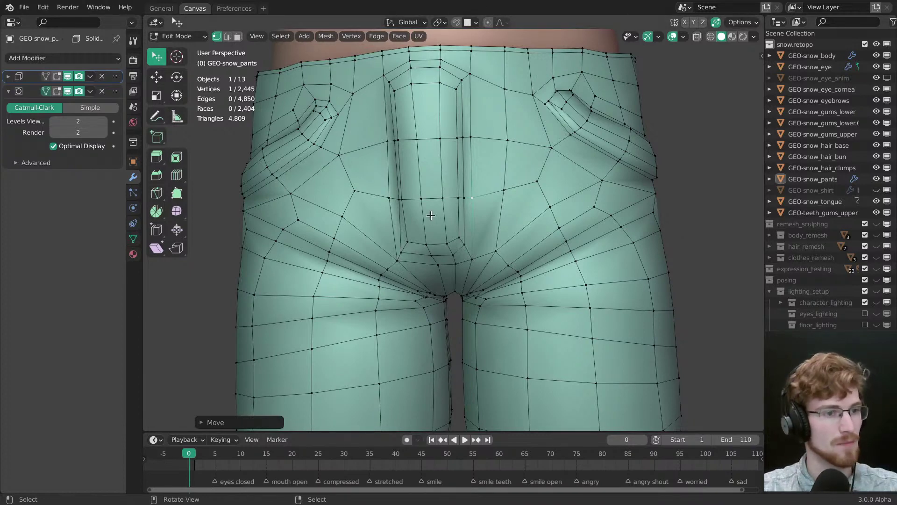
Step: Inspect the front pelvis topology in Sculpt Mode and return to Edit Mode
{"action": "mouse_move", "coordinate": [470, 183]}
{"action": "middle_mouse_down"}
{"action": "mouse_move", "coordinate": [484, 192]}
{"action": "mouse_move", "coordinate": [477, 186]}
{"action": "middle_mouse_up"}
{"action": "key", "text": "ctrl+Tab"}
{"action": "left_click", "coordinate": [468, 236]}
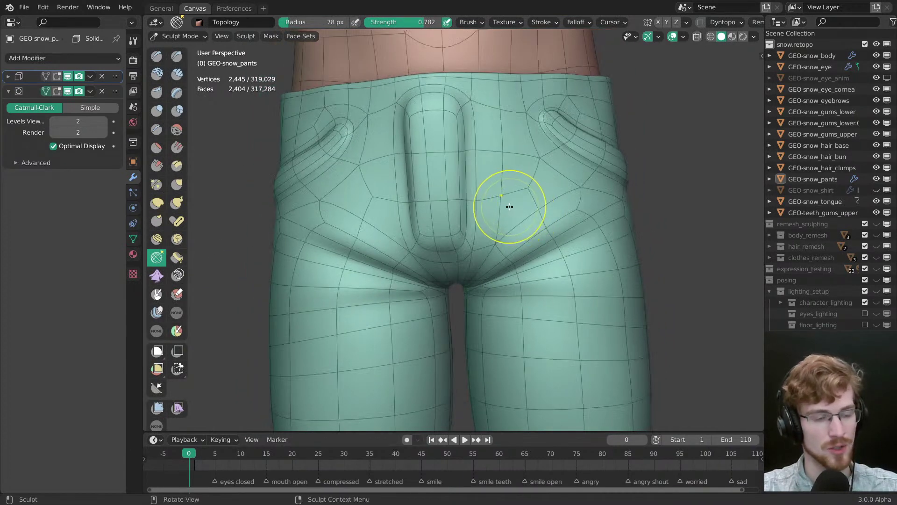
{"action": "key", "text": "Tab"}
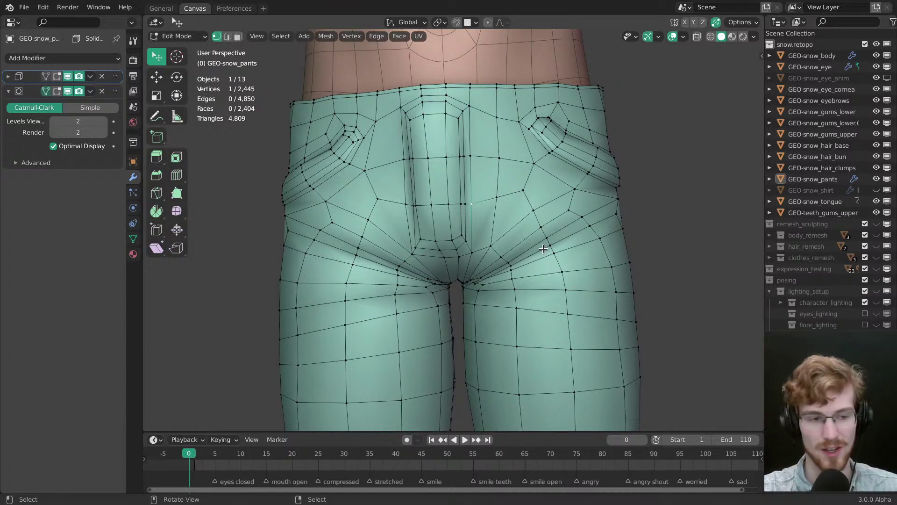
Step: With X-ray temporarily enabled, reposition the crowded vertices at the inner end of the groin crease
{"action": "mouse_move", "coordinate": [455, 255]}
{"action": "middle_mouse_down"}
{"action": "mouse_move", "coordinate": [456, 206]}
{"action": "mouse_move", "coordinate": [461, 269]}
{"action": "mouse_move", "coordinate": [454, 241]}
{"action": "middle_mouse_up"}
{"action": "key", "text": "alt+z"}
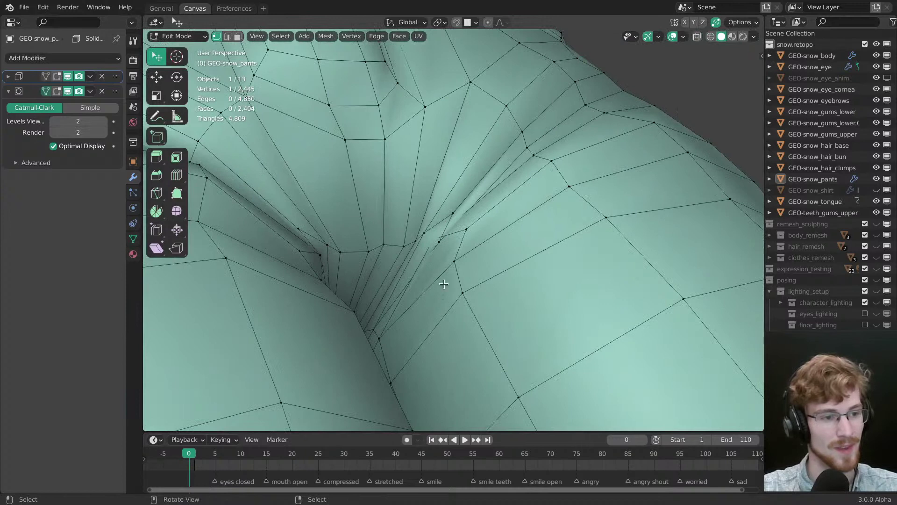
{"action": "key", "text": "g"}
{"action": "left_click", "coordinate": [444, 236]}
{"action": "key", "text": "g"}
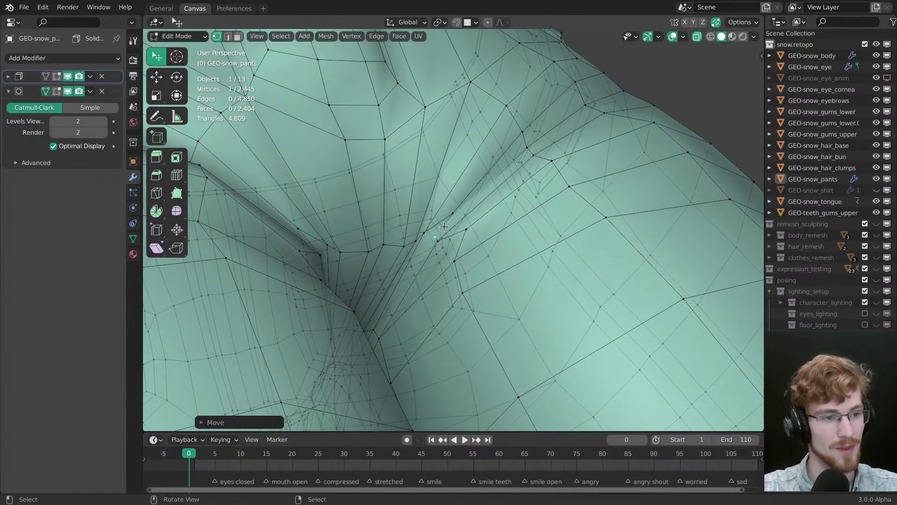
{"action": "left_click", "coordinate": [445, 221]}
{"action": "middle_click_drag", "start_coordinate": [446, 221], "coordinate": [412, 227]}
{"action": "key", "text": "alt+z"}
Step: Move the vertices at the inner end of the groin crease to separate its tightly packed edges
{"action": "key", "text": "g"}
{"action": "left_click", "coordinate": [415, 231]}
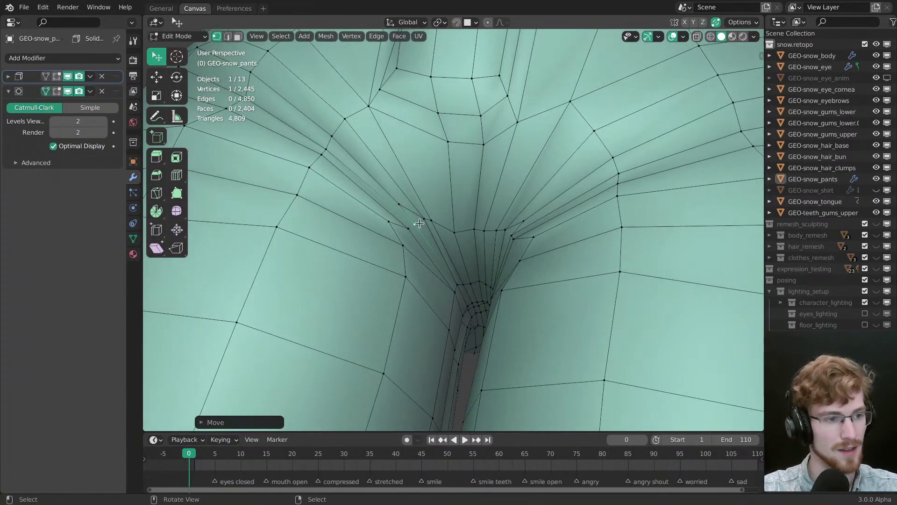
{"action": "key", "text": "g"}
{"action": "left_click", "coordinate": [410, 226]}
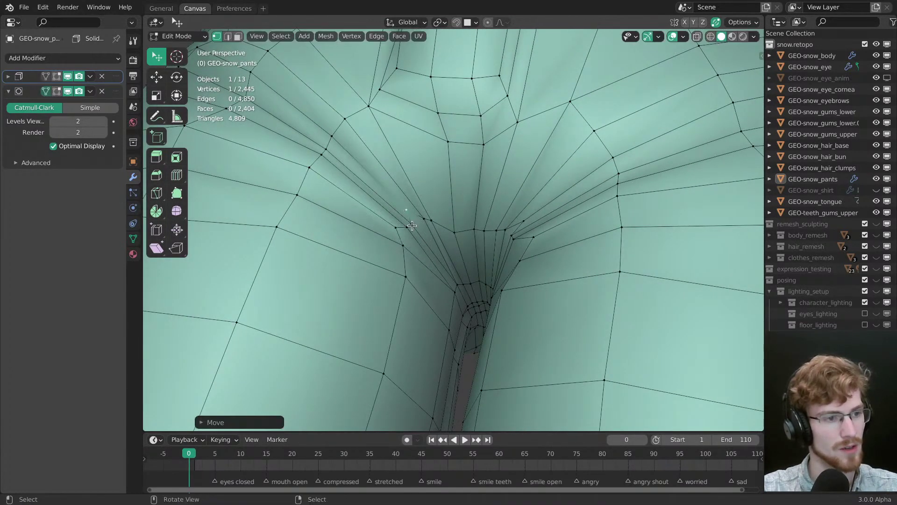
{"action": "key", "text": "g"}
{"action": "left_click", "coordinate": [411, 225]}
Step: Move vertices in the row across the crotch between the two groin creases
{"action": "middle_click_drag", "start_coordinate": [411, 224], "coordinate": [456, 237]}
{"action": "key", "text": "g"}
{"action": "left_click", "coordinate": [348, 236]}
{"action": "left_click", "coordinate": [428, 217]}
{"action": "key", "text": "g"}
{"action": "left_click", "coordinate": [432, 223]}
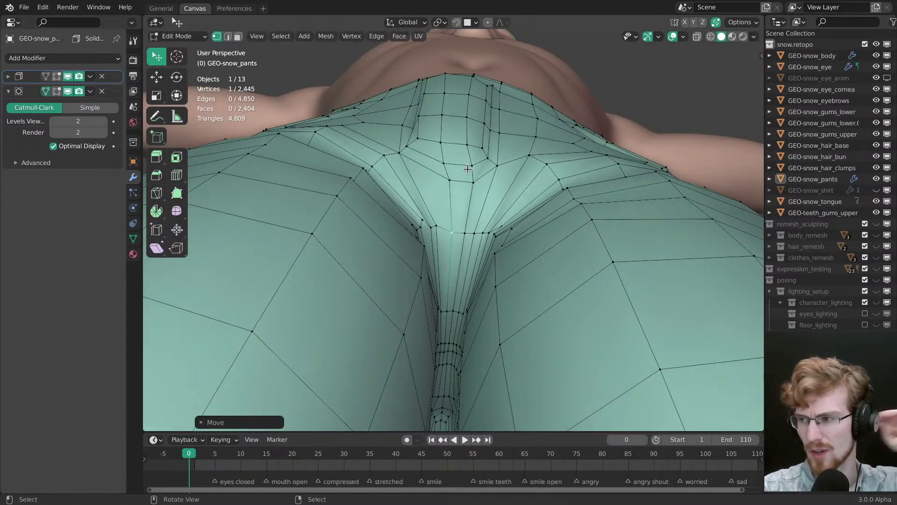
Step: Reposition individual vertices in the crotch row below the fly to even out their spacing
{"action": "middle_click_drag", "start_coordinate": [468, 230], "coordinate": [474, 186]}
{"action": "key", "text": "g"}
{"action": "left_click", "coordinate": [473, 227]}
{"action": "key", "text": "g"}
{"action": "left_click", "coordinate": [442, 204]}
{"action": "key", "text": "g"}
{"action": "left_click", "coordinate": [469, 192]}
Step: Straighten the crotch row by moving its remaining vertices level with both groin crease ends
{"action": "key", "text": "g"}
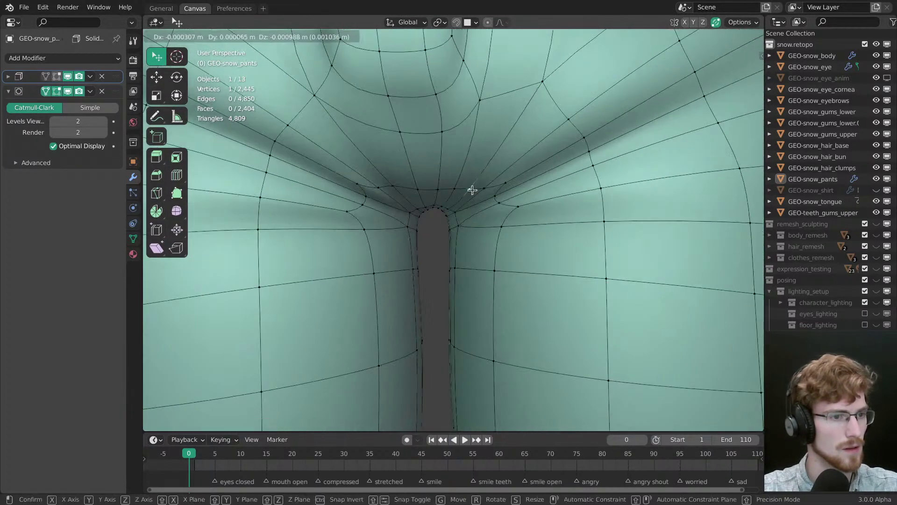
{"action": "left_click", "coordinate": [472, 190]}
{"action": "left_click", "coordinate": [419, 191]}
{"action": "key", "text": "g"}
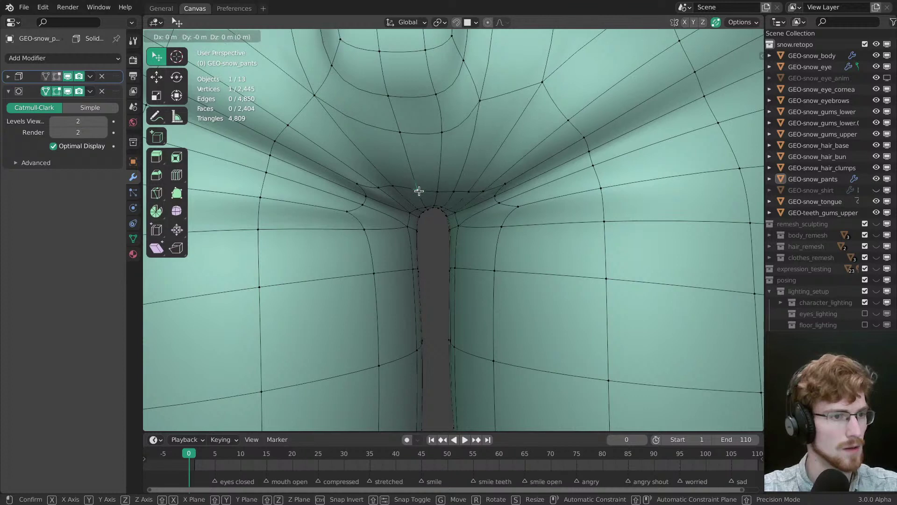
{"action": "left_click", "coordinate": [365, 186]}
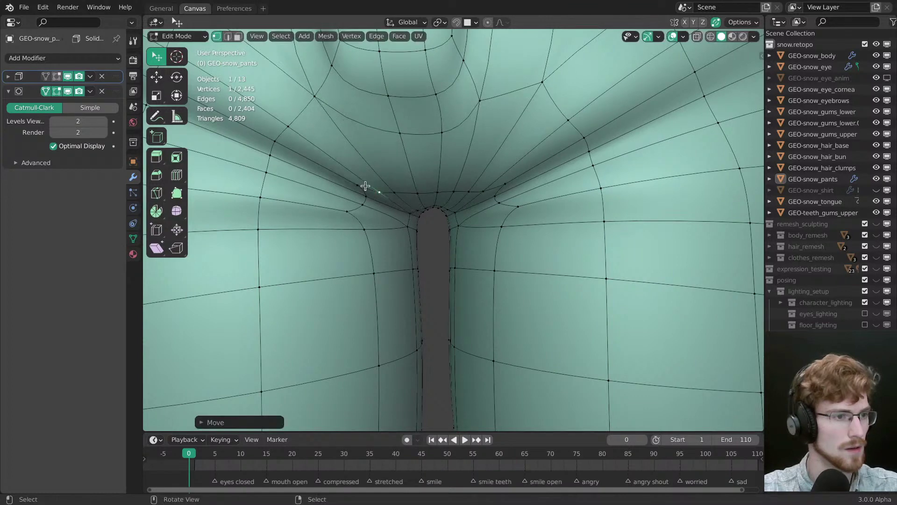
{"action": "middle_click_drag", "start_coordinate": [365, 186], "coordinate": [476, 196]}
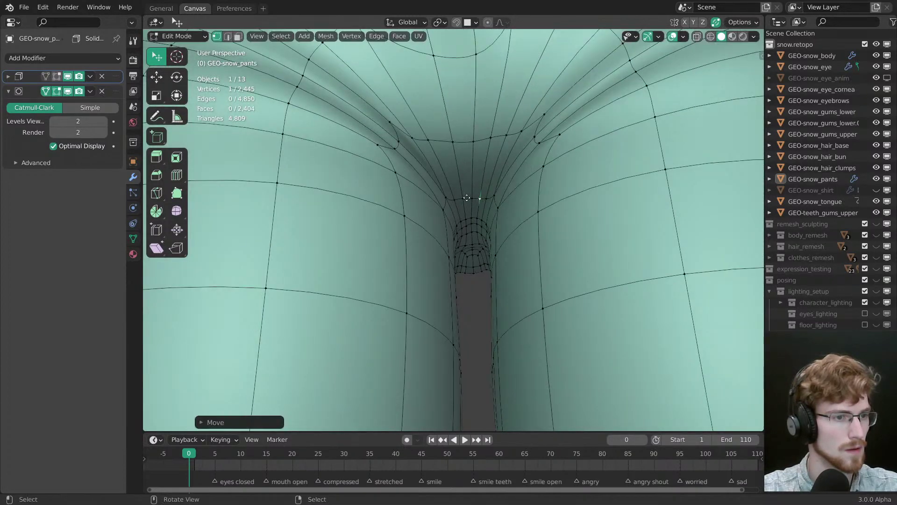
Step: Inspect the crotch underside with overlays hidden, restore them and move a vertex in the dense grid between the legs
{"action": "left_click", "coordinate": [455, 196]}
{"action": "mouse_move", "coordinate": [456, 196]}
{"action": "middle_mouse_down"}
{"action": "mouse_move", "coordinate": [462, 271]}
{"action": "mouse_move", "coordinate": [439, 154]}
{"action": "mouse_move", "coordinate": [452, 206]}
{"action": "middle_mouse_up"}
{"action": "key", "text": "shift+alt+z"}
{"action": "key", "text": "z"}
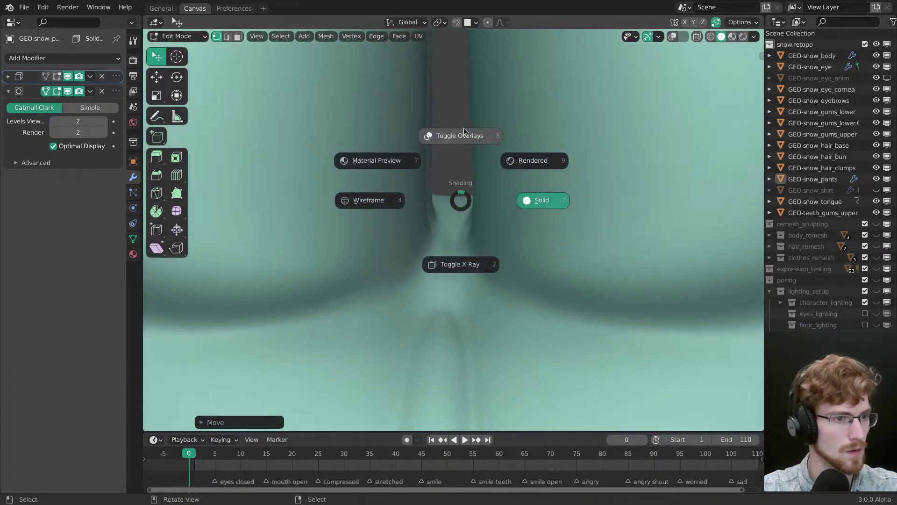
{"action": "left_click", "coordinate": [464, 127]}
{"action": "key", "text": "g"}
{"action": "left_click", "coordinate": [467, 232]}
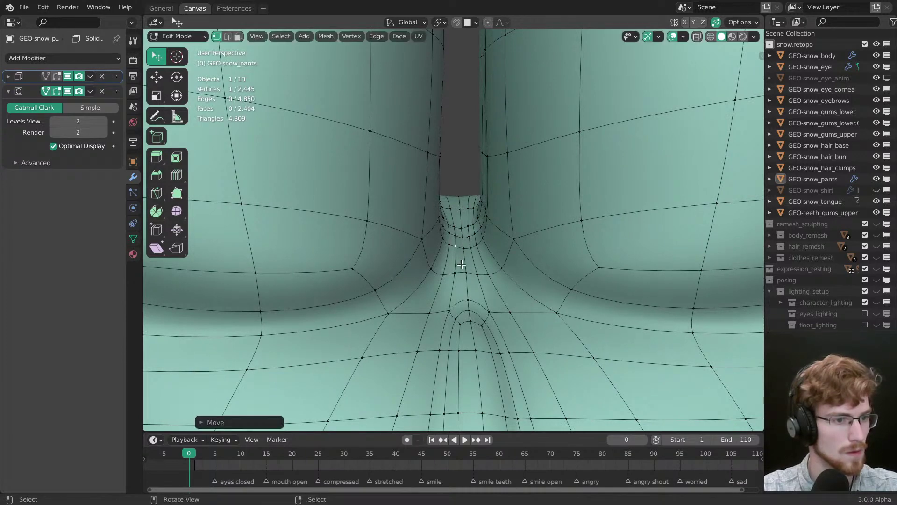
Step: Move the vertices along the rear edge of the dense grid between the legs into an even row
{"action": "key", "text": "g"}
{"action": "left_click", "coordinate": [458, 254]}
{"action": "key", "text": "g"}
{"action": "left_click", "coordinate": [470, 246]}
{"action": "key", "text": "g"}
{"action": "left_click", "coordinate": [461, 246]}
{"action": "key", "text": "g"}
{"action": "left_click", "coordinate": [468, 232]}
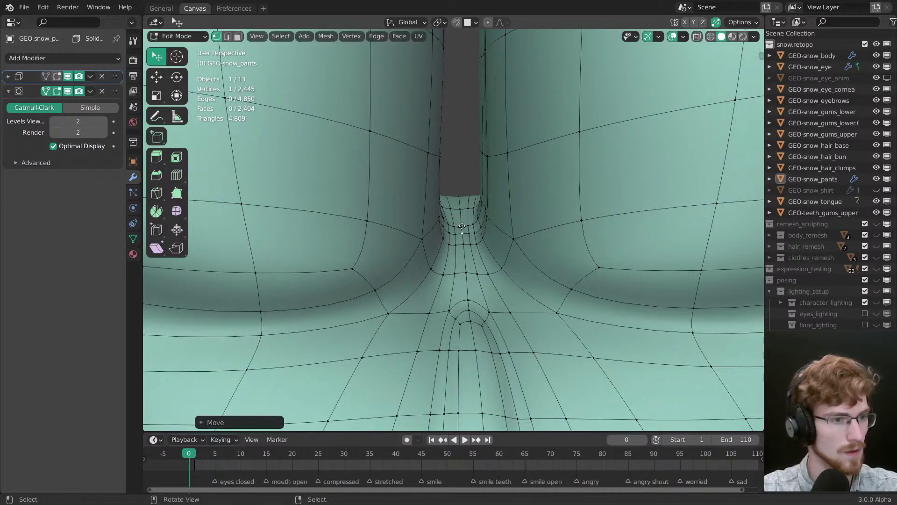
Step: Reposition the middle vertices of the grid between the legs, checking the surface with overlays toggled
{"action": "key", "text": "g"}
{"action": "left_click", "coordinate": [454, 224]}
{"action": "key", "text": "g"}
{"action": "left_click", "coordinate": [465, 223]}
{"action": "key", "text": "z"}
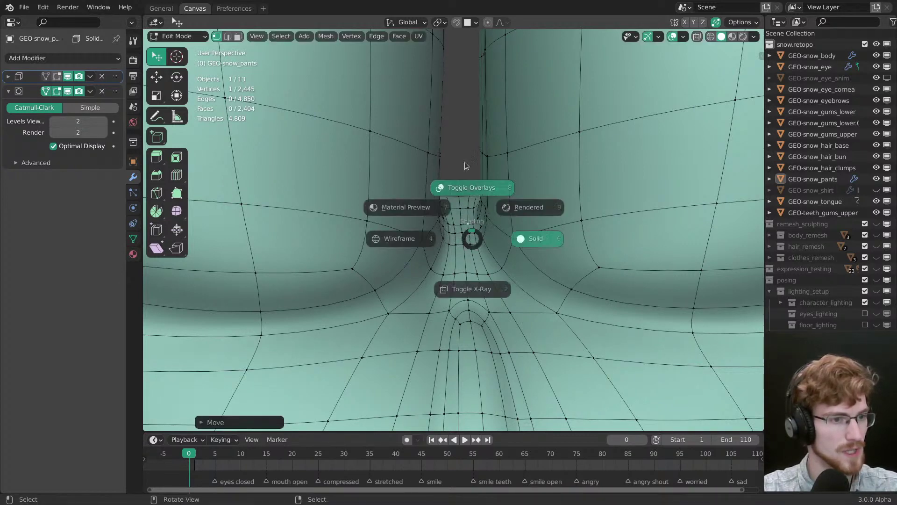
{"action": "left_click", "coordinate": [467, 187]}
{"action": "key", "text": "z"}
{"action": "left_click", "coordinate": [468, 248]}
{"action": "middle_click_drag", "start_coordinate": [468, 248], "coordinate": [467, 246]}
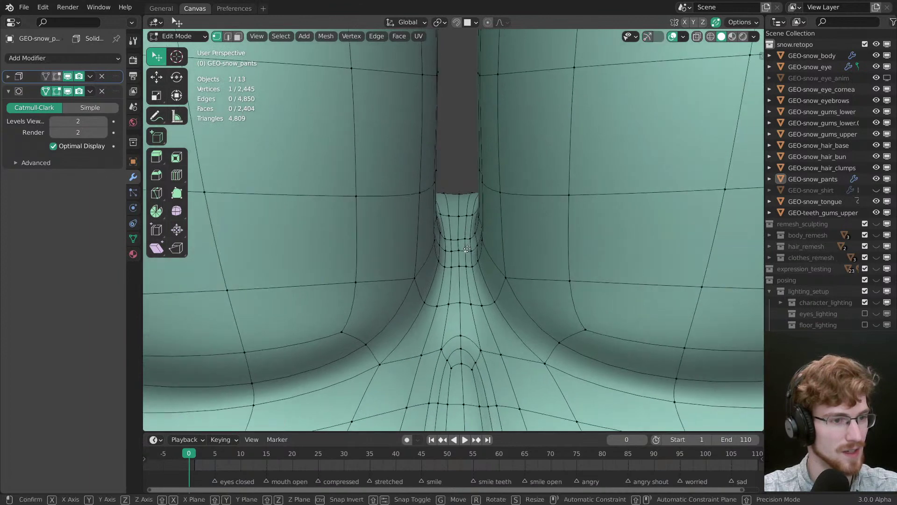
{"action": "key", "text": "g"}
{"action": "left_click", "coordinate": [457, 252]}
Step: Examine the smoothed front pelvis and groin folds with overlays hidden, then show the overlays again
{"action": "key", "text": "z"}
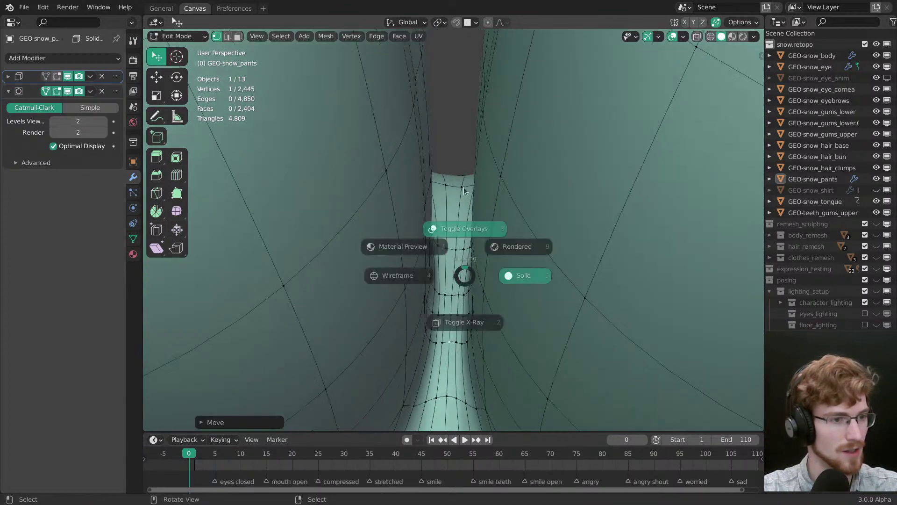
{"action": "left_click", "coordinate": [463, 187]}
{"action": "scroll", "coordinate": [437, 304], "scroll_direction": "down", "scroll_amount": 6}
{"action": "scroll", "coordinate": [439, 308], "scroll_direction": "up", "scroll_amount": 2}
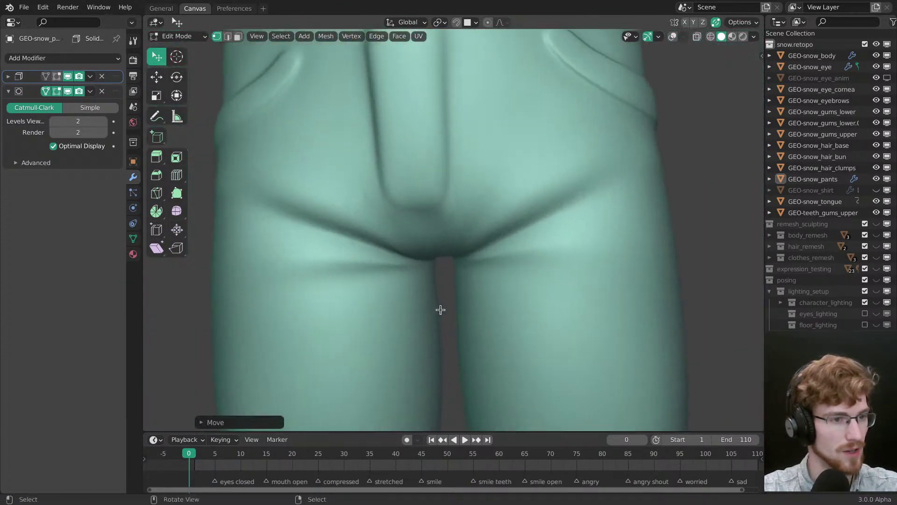
{"action": "middle_click_drag", "start_coordinate": [440, 310], "coordinate": [505, 212]}
{"action": "key", "text": "shift+alt+z"}
Step: Adjust a vertex near the groin crease and clear the selection
{"action": "left_click", "coordinate": [498, 213]}
{"action": "key", "text": "g"}
{"action": "left_click", "coordinate": [456, 267]}
{"action": "left_click", "coordinate": [443, 252]}
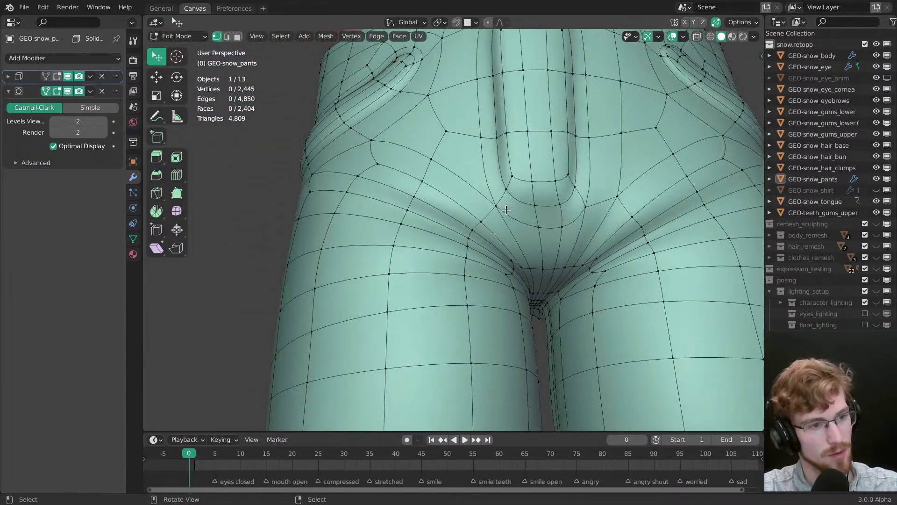
{"action": "middle_click_drag", "start_coordinate": [496, 219], "coordinate": [477, 208]}
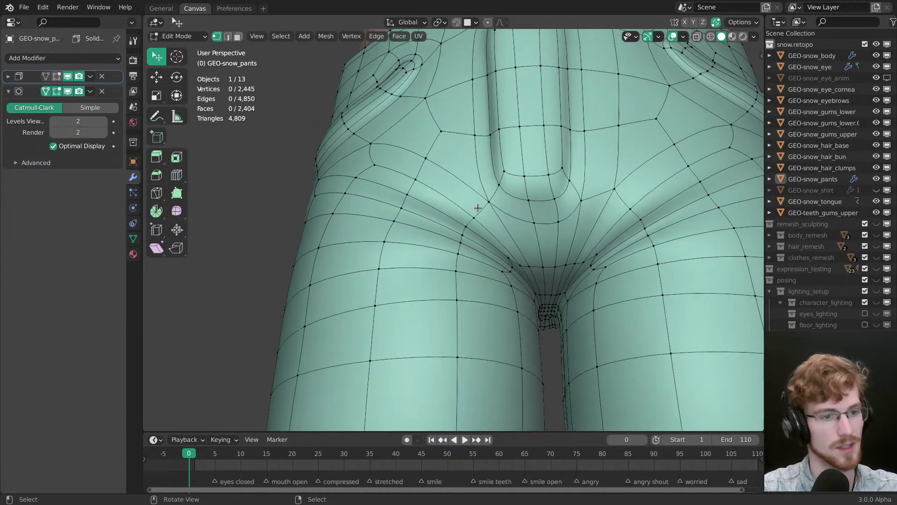
Step: Try to rip the vertex beside the fly's lower corner using the Rip Region tool
{"action": "middle_click_drag", "start_coordinate": [610, 215], "coordinate": [524, 232]}
{"action": "middle_click_drag", "start_coordinate": [493, 270], "coordinate": [490, 243]}
{"action": "key", "text": "shift+space"}
{"action": "key", "text": "v"}
{"action": "left_click_drag", "start_coordinate": [478, 250], "coordinate": [479, 253]}
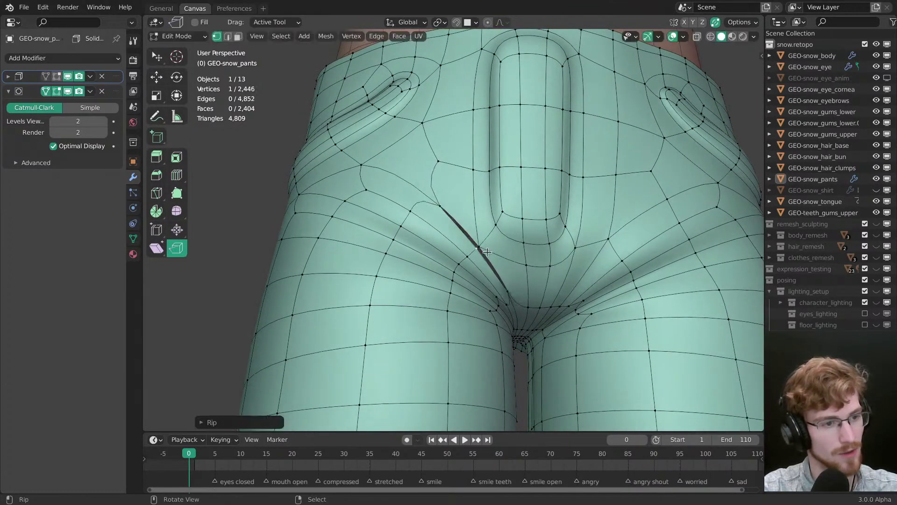
{"action": "mouse_move", "coordinate": [478, 253]}
{"action": "middle_mouse_down"}
{"action": "mouse_move", "coordinate": [456, 245]}
{"action": "mouse_move", "coordinate": [481, 249]}
{"action": "middle_mouse_up"}
{"action": "key", "text": "shift+space"}
{"action": "key", "text": "g"}
{"action": "key", "text": "alt+a"}
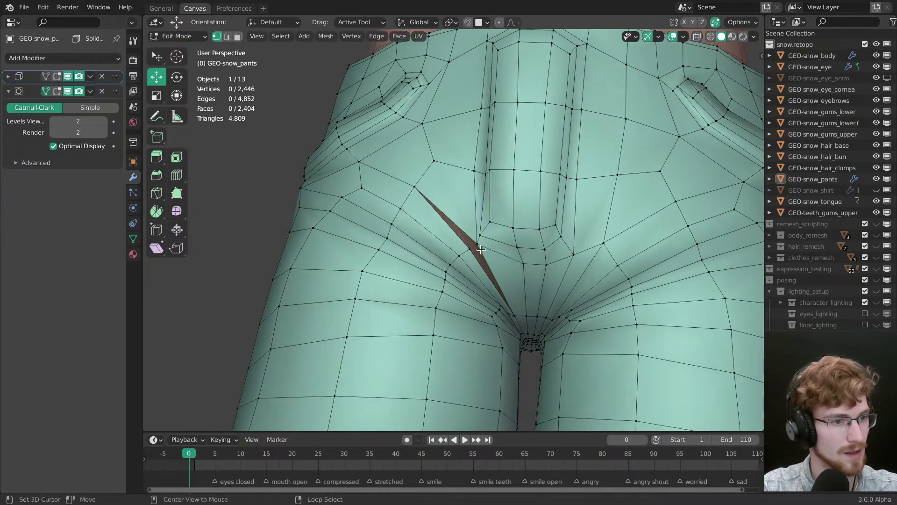
{"action": "left_click_drag", "start_coordinate": [470, 250], "coordinate": [471, 252]}
{"action": "middle_click_drag", "start_coordinate": [471, 251], "coordinate": [511, 266]}
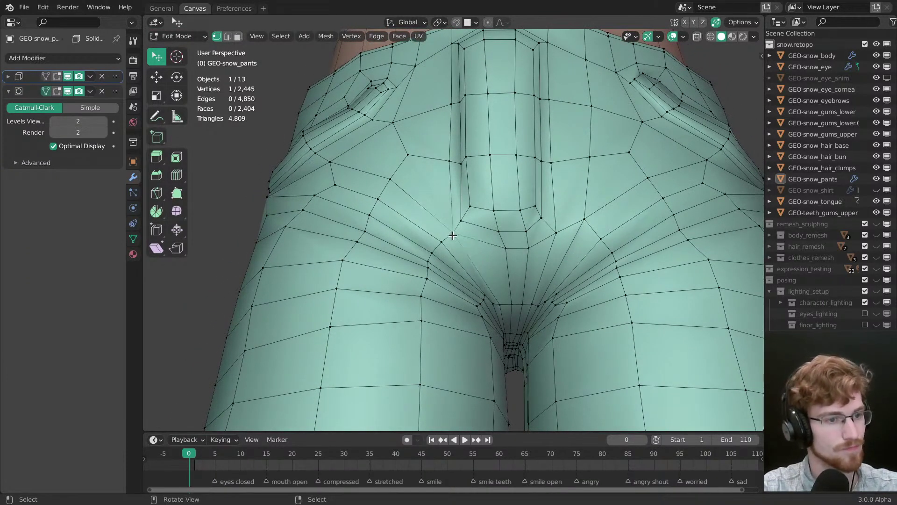
{"action": "key", "text": "v"}
{"action": "left_click", "coordinate": [495, 230]}
{"action": "mouse_move", "coordinate": [450, 214]}
{"action": "middle_mouse_down"}
{"action": "mouse_move", "coordinate": [468, 227]}
{"action": "mouse_move", "coordinate": [458, 212]}
{"action": "middle_mouse_up"}
Step: Select the four-vertex edge path beneath the fly and try to rip it open without filling
{"action": "left_click", "coordinate": [461, 227]}
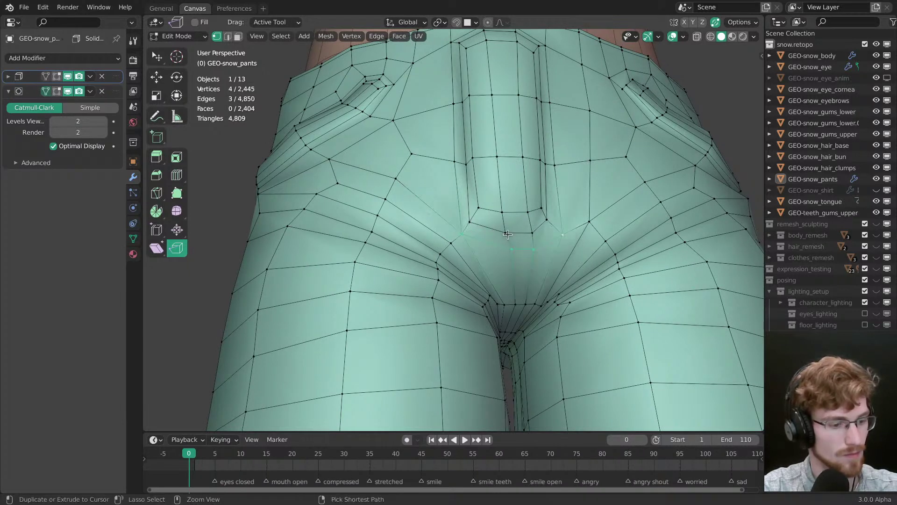
{"action": "key", "text": "v"}
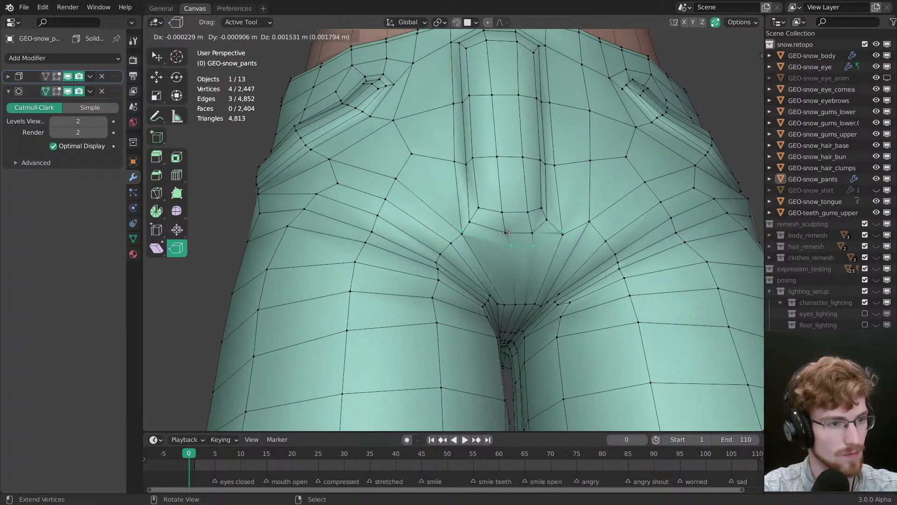
{"action": "key", "text": "ctrl+z"}
{"action": "mouse_move", "coordinate": [507, 233]}
{"action": "left_mouse_down"}
{"action": "mouse_move", "coordinate": [510, 260]}
{"action": "mouse_move", "coordinate": [509, 230]}
{"action": "left_mouse_up"}
{"action": "right_click", "coordinate": [511, 262]}
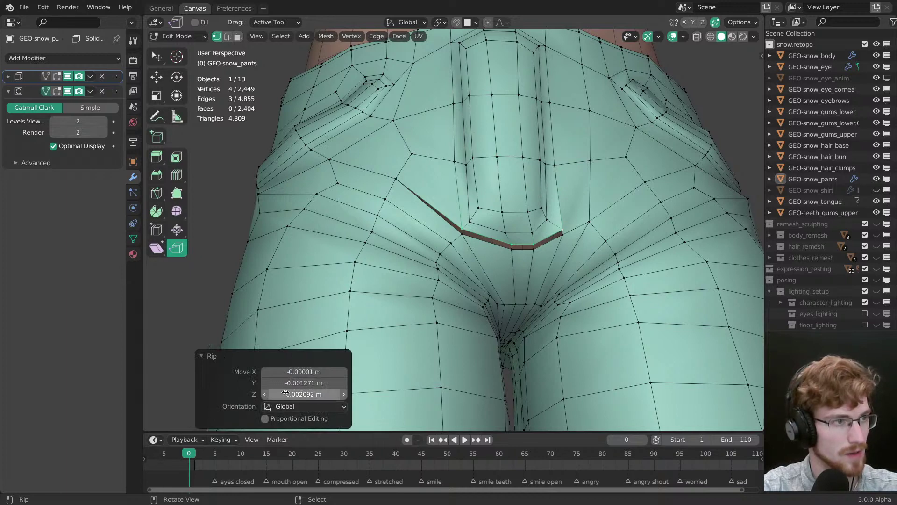
{"action": "key", "text": "ctrl+z"}
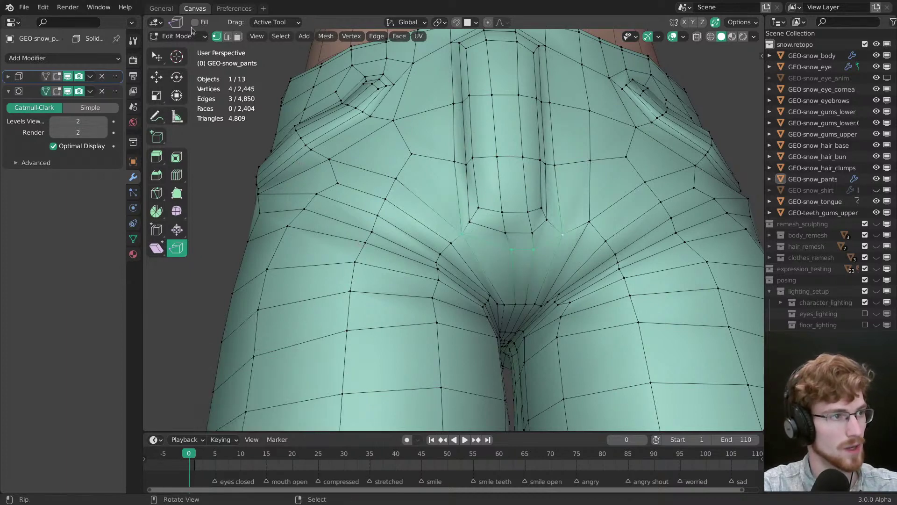
Step: Rip the path beneath the fly with Fill enabled, offsetting it about -0.0018 m in Y and 0.0025 m in Z
{"action": "middle_click_drag", "start_coordinate": [488, 220], "coordinate": [494, 226]}
{"action": "left_click_drag", "start_coordinate": [494, 227], "coordinate": [493, 221]}
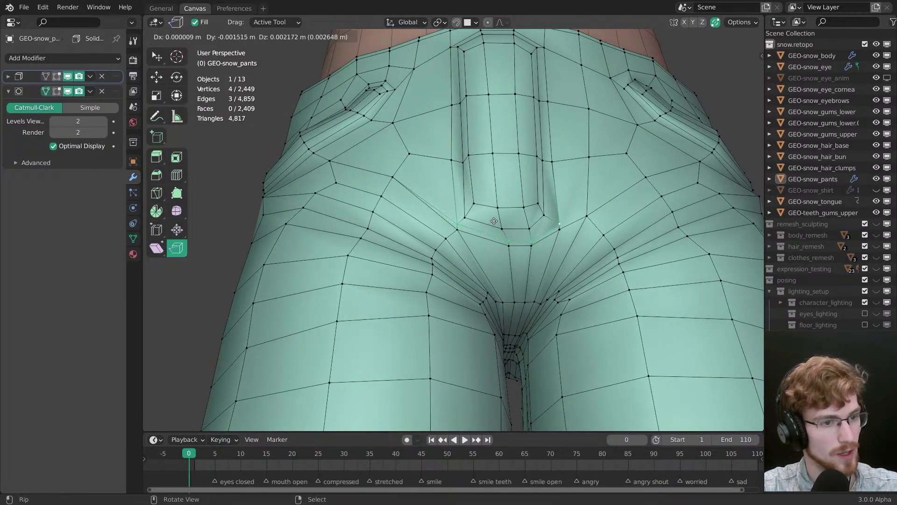
{"action": "scroll", "coordinate": [537, 234], "scroll_direction": "up", "scroll_amount": 3}
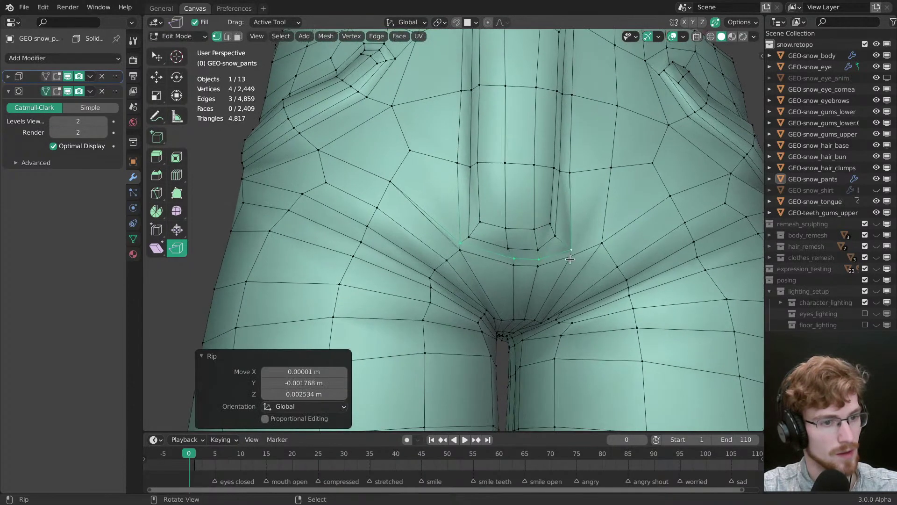
Step: Try to connect the end of the ripped strip to the vertex above it beside the fly
{"action": "key", "text": "w"}
{"action": "left_click", "coordinate": [570, 244]}
{"action": "key", "text": "g"}
{"action": "left_click", "coordinate": [570, 244]}
{"action": "middle_click_drag", "start_coordinate": [570, 245], "coordinate": [571, 157]}
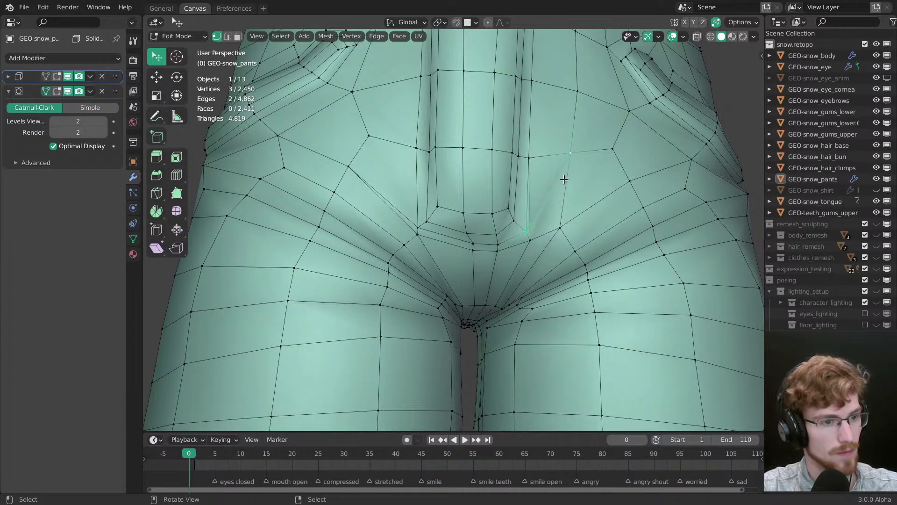
{"action": "left_click", "coordinate": [536, 247]}
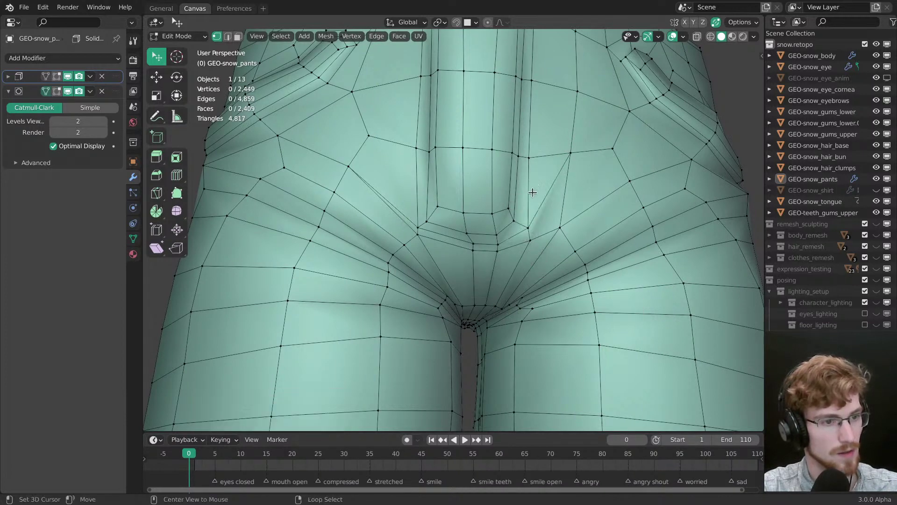
Step: Connect the strip's opposite end vertex to the vertex above it and dissolve the leftover diagonal edge
{"action": "middle_click_drag", "start_coordinate": [536, 247], "coordinate": [473, 258]}
{"action": "left_click", "coordinate": [514, 165]}
{"action": "key", "text": "g"}
{"action": "left_click", "coordinate": [515, 165]}
{"action": "key", "text": "g"}
{"action": "left_click", "coordinate": [515, 164]}
{"action": "left_click", "coordinate": [472, 257]}
{"action": "left_click", "coordinate": [412, 169], "text": "shift"}
{"action": "middle_click_drag", "start_coordinate": [443, 224], "coordinate": [451, 234]}
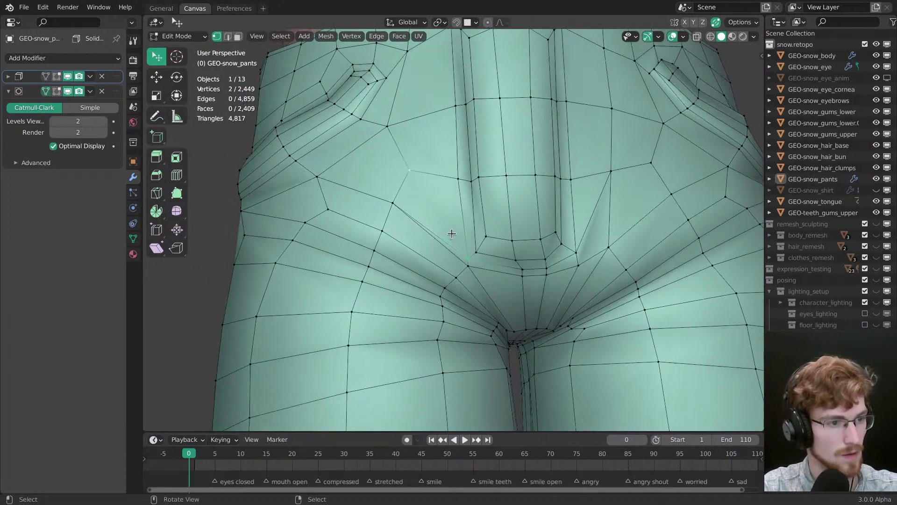
{"action": "key", "text": "ctrl+x"}
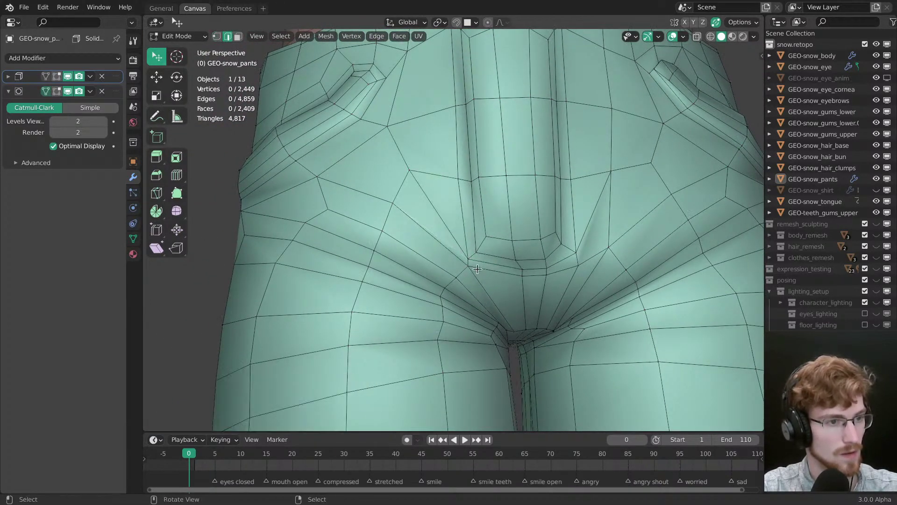
Step: Add a single loop cut through the faces between the pocket and the fly
{"action": "scroll", "coordinate": [470, 258], "scroll_direction": "down", "scroll_amount": 6}
{"action": "left_click", "coordinate": [177, 175]}
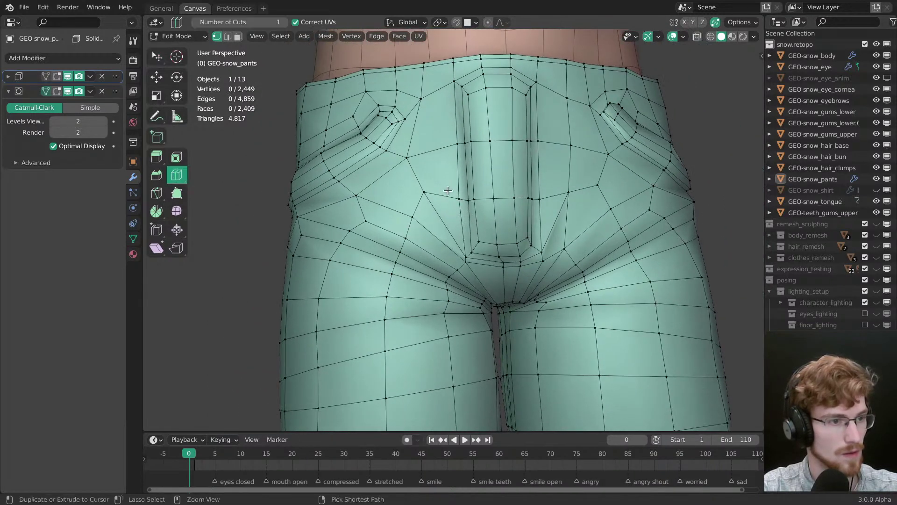
{"action": "left_click", "coordinate": [449, 192]}
{"action": "left_click", "coordinate": [450, 192]}
Step: Move the new loop's vertex upward beside the fly and adjust the vertex at the fly's lower corner
{"action": "key", "text": "w"}
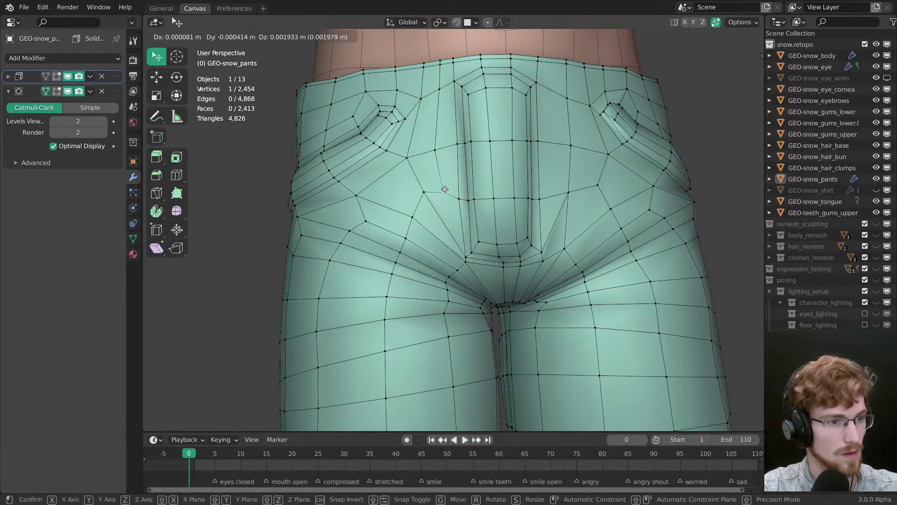
{"action": "key", "text": "alt+a"}
{"action": "scroll", "coordinate": [472, 242], "scroll_direction": "up", "scroll_amount": 2}
{"action": "left_click", "coordinate": [453, 229]}
{"action": "key", "text": "g"}
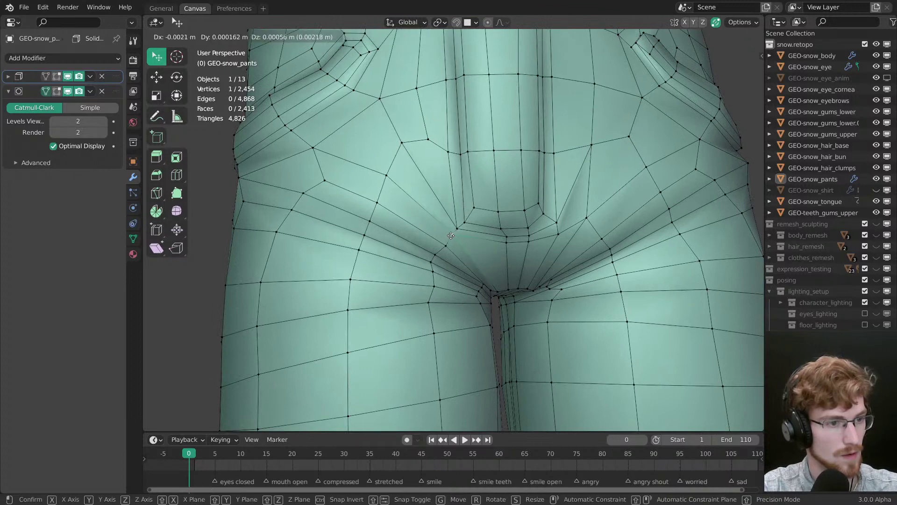
{"action": "left_click", "coordinate": [453, 229]}
Step: Select the vertices around the fly's lower end by shortest path and slide them along their edges
{"action": "middle_click_drag", "start_coordinate": [453, 228], "coordinate": [525, 255]}
{"action": "left_click", "coordinate": [527, 228], "text": "ctrl"}
{"action": "left_click", "coordinate": [555, 215], "text": "ctrl"}
{"action": "key", "text": "g"}
{"action": "key", "text": "g"}
{"action": "left_click", "coordinate": [553, 240]}
Step: Add a matching loop cut on the other side of the fly and slide its vertex into place
{"action": "key", "text": "alt+a"}
{"action": "key", "text": "ctrl+r"}
{"action": "left_click", "coordinate": [528, 180]}
{"action": "key", "text": "alt+a"}
{"action": "key", "text": "w"}
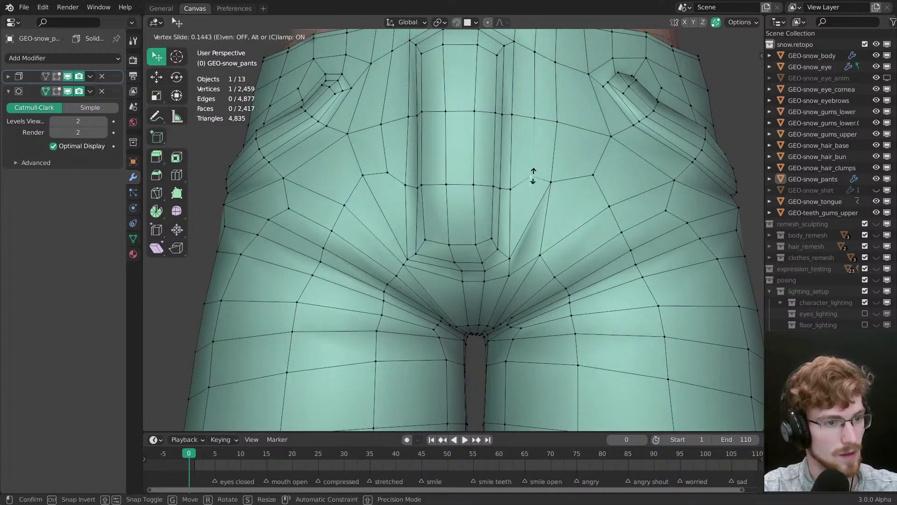
Step: Preview the pants in Object Mode, return to Edit Mode and turn on the Subdivision modifier's Edit Mode display
{"action": "scroll", "coordinate": [537, 276], "scroll_direction": "down", "scroll_amount": 3}
{"action": "key", "text": "ctrl+Tab"}
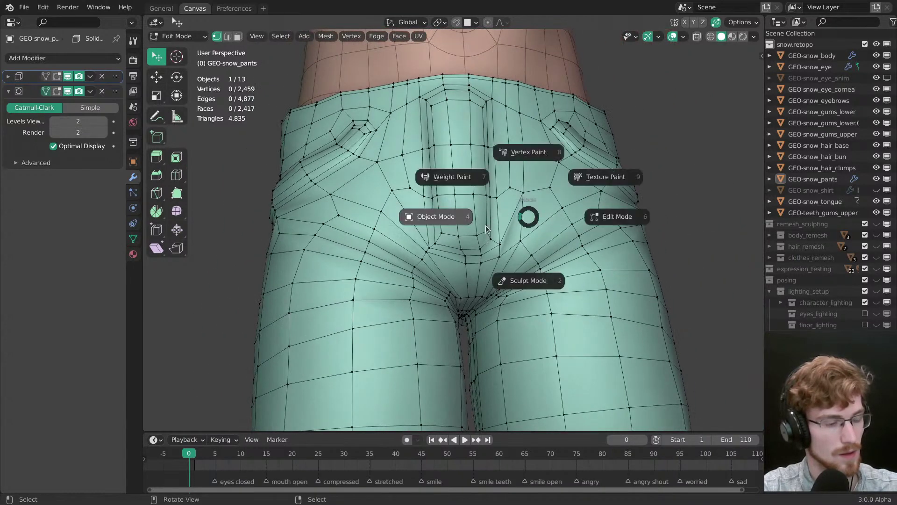
{"action": "left_click", "coordinate": [480, 226]}
{"action": "key", "text": "Tab"}
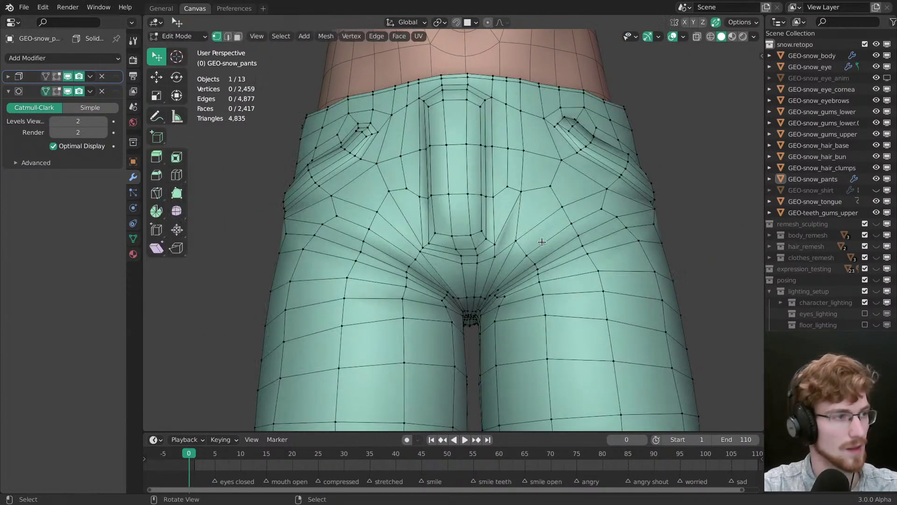
{"action": "left_click", "coordinate": [57, 91]}
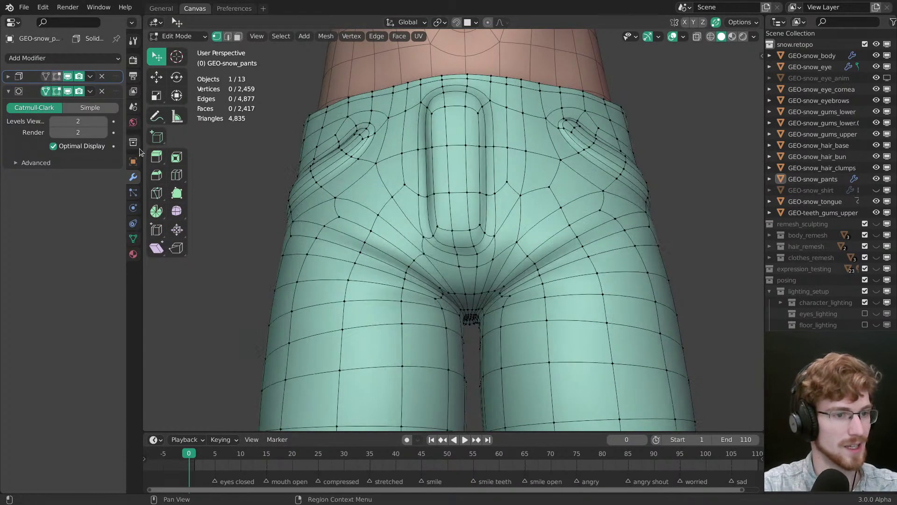
{"action": "scroll", "coordinate": [473, 226], "scroll_direction": "up", "scroll_amount": 2}
{"action": "middle_click_drag", "start_coordinate": [473, 245], "coordinate": [499, 228], "text": "shift"}
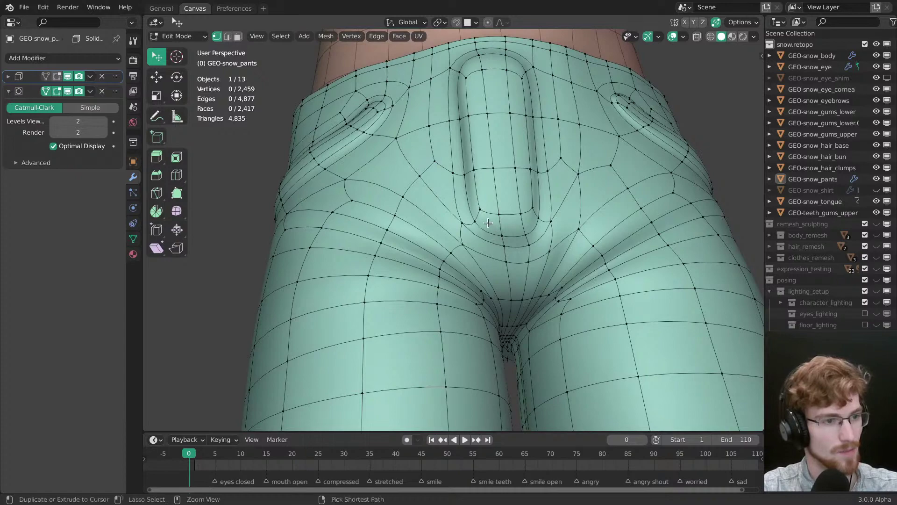
{"action": "scroll", "coordinate": [488, 223], "scroll_direction": "down", "scroll_amount": 6}
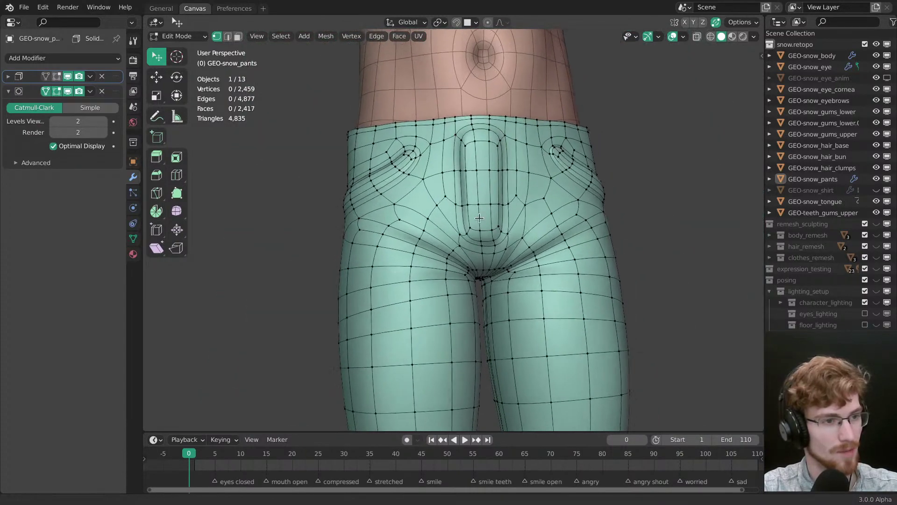
Step: Nudge the vertex just below the fly's lower end slightly sideways to even out the edge flow, and clear the selection
{"action": "scroll", "coordinate": [479, 218], "scroll_direction": "up", "scroll_amount": 5}
{"action": "mouse_move", "coordinate": [481, 261]}
{"action": "middle_mouse_down"}
{"action": "mouse_move", "coordinate": [440, 143]}
{"action": "mouse_move", "coordinate": [483, 276]}
{"action": "middle_mouse_up"}
{"action": "left_click_drag", "start_coordinate": [477, 240], "coordinate": [479, 245]}
{"action": "middle_click_drag", "start_coordinate": [479, 244], "coordinate": [458, 238]}
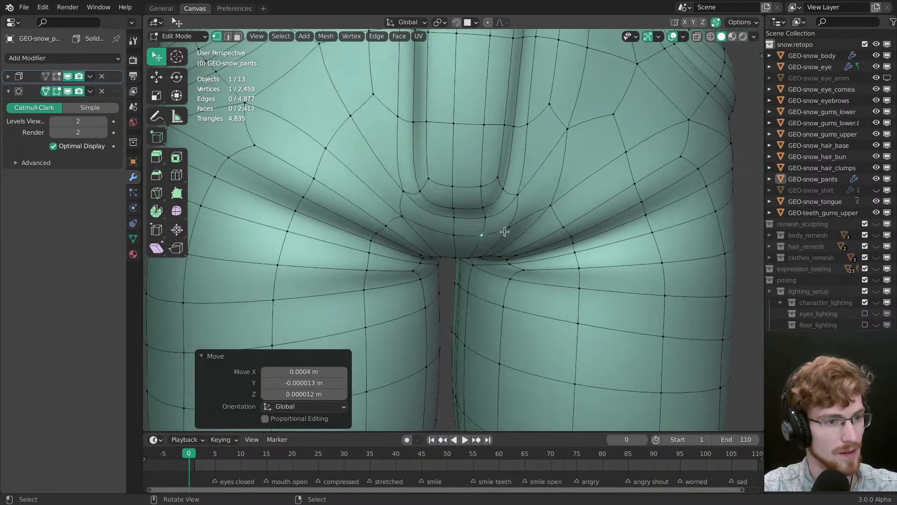
{"action": "scroll", "coordinate": [507, 217], "scroll_direction": "down", "scroll_amount": 4}
{"action": "left_click", "coordinate": [510, 207]}
{"action": "scroll", "coordinate": [509, 207], "scroll_direction": "down", "scroll_amount": 3}
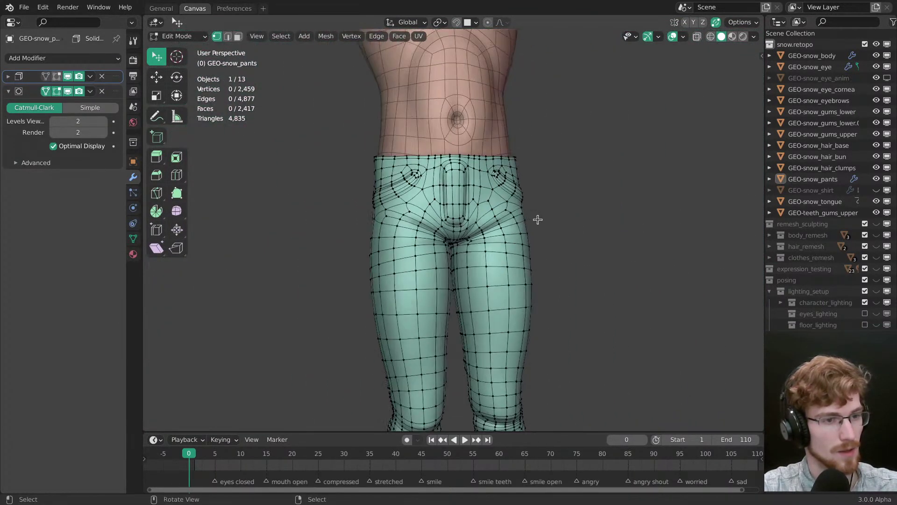
Step: Preview the pants in Object Mode, return to Edit Mode and lower the vertex diagonally outside the fly's lower corner
{"action": "key", "text": "ctrl+Tab"}
{"action": "left_click", "coordinate": [494, 245]}
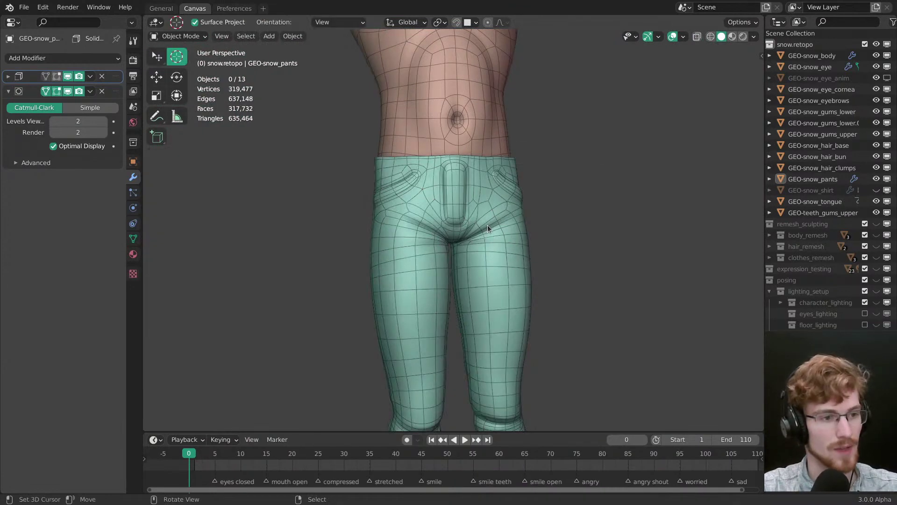
{"action": "middle_click_drag", "start_coordinate": [487, 225], "coordinate": [467, 218]}
{"action": "scroll", "coordinate": [496, 281], "scroll_direction": "up", "scroll_amount": 4}
{"action": "key", "text": "ctrl+Tab"}
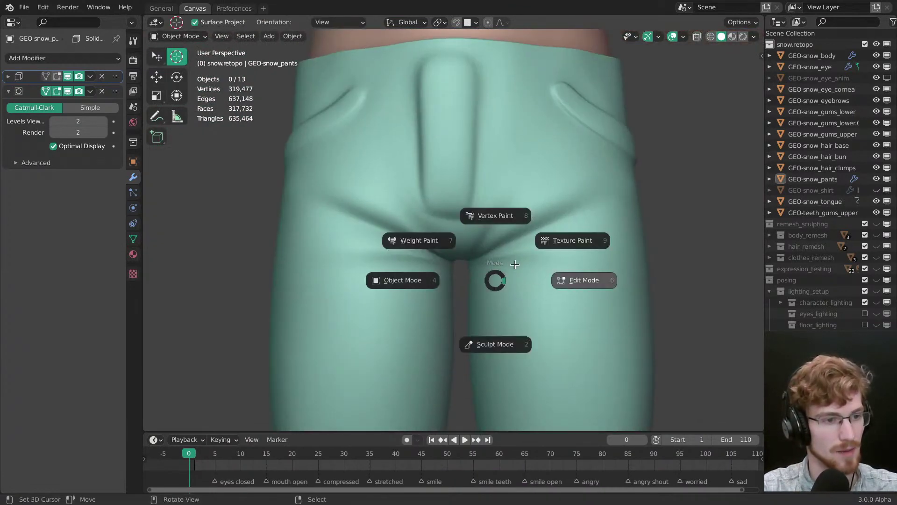
{"action": "left_click", "coordinate": [515, 264]}
{"action": "left_click_drag", "start_coordinate": [521, 216], "coordinate": [490, 239]}
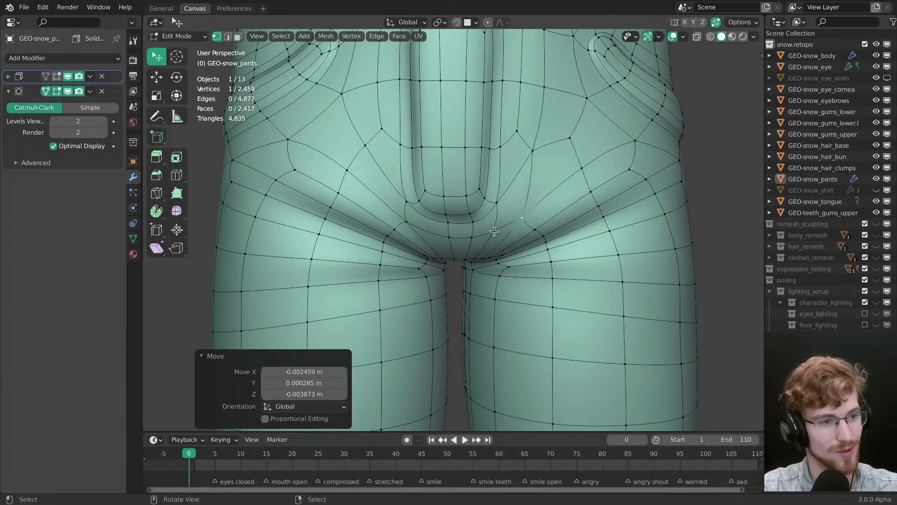
{"action": "middle_click_drag", "start_coordinate": [433, 234], "coordinate": [495, 239], "text": "shift"}
Step: Circle the area between the fly's lower end and the crotch with the Annotate tool
{"action": "mouse_move", "coordinate": [621, 261]}
{"action": "middle_mouse_down"}
{"action": "mouse_move", "coordinate": [552, 277]}
{"action": "mouse_move", "coordinate": [429, 224]}
{"action": "mouse_move", "coordinate": [439, 222]}
{"action": "middle_mouse_up"}
{"action": "key", "text": "d"}
{"action": "left_click_drag", "start_coordinate": [456, 209], "coordinate": [428, 225]}
{"action": "middle_click_drag", "start_coordinate": [458, 249], "coordinate": [435, 255]}
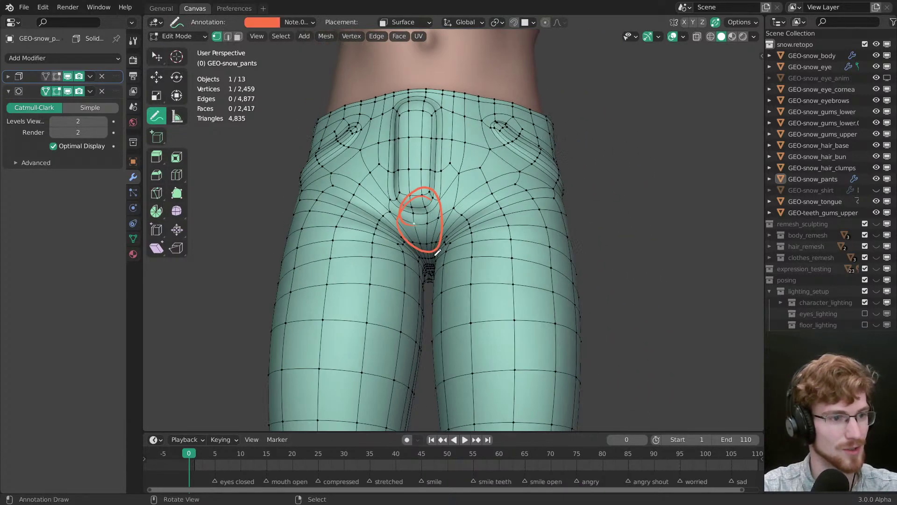
Step: Name the active annotation layer ToDo and hide annotations in the viewport overlays
{"action": "left_click", "coordinate": [296, 22]}
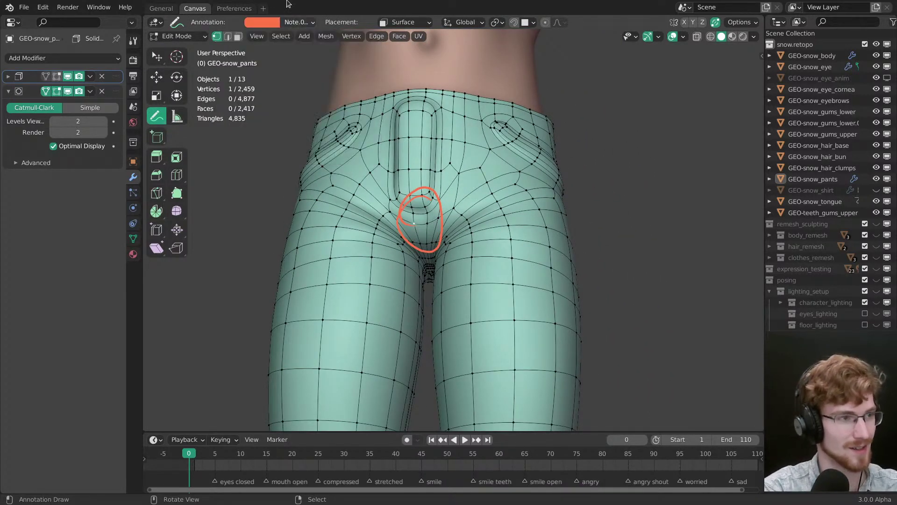
{"action": "left_click", "coordinate": [283, 25]}
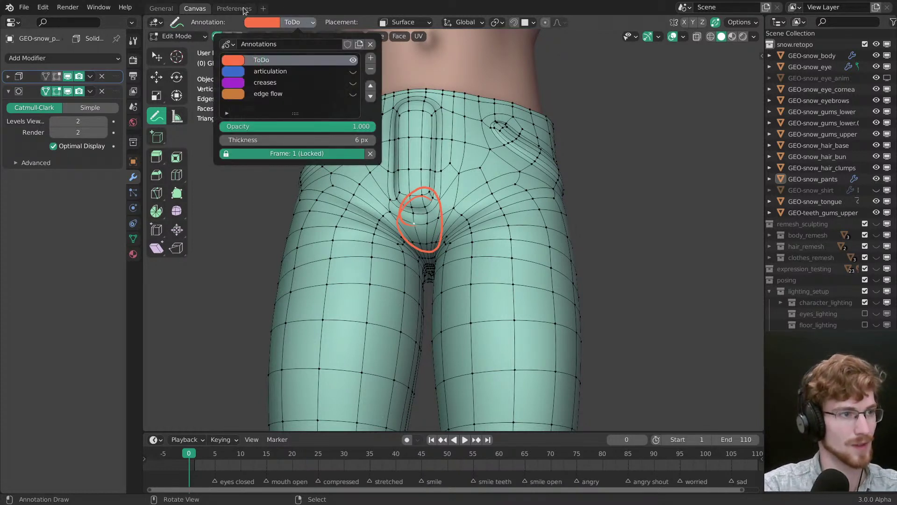
{"action": "left_click", "coordinate": [682, 38]}
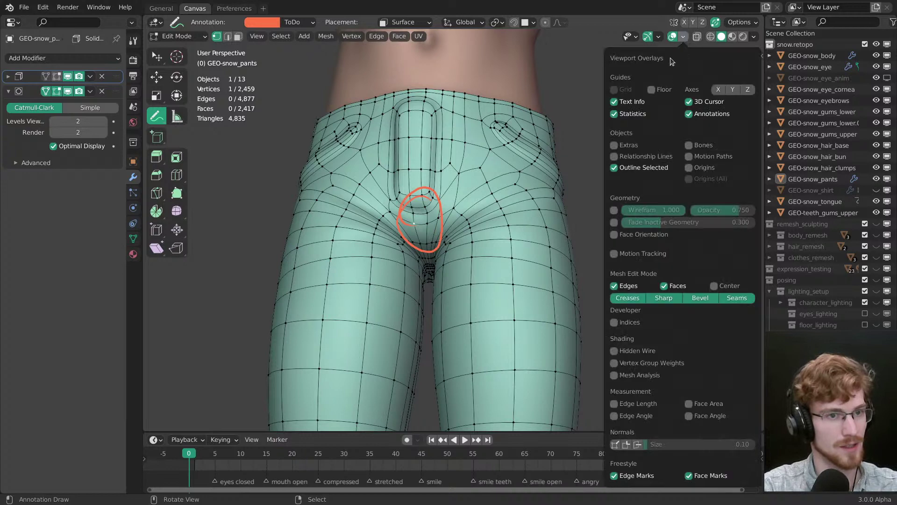
{"action": "left_click", "coordinate": [684, 38]}
{"action": "left_click", "coordinate": [695, 117]}
{"action": "mouse_move", "coordinate": [537, 187]}
{"action": "middle_mouse_down", "text": "ctrl"}
{"action": "mouse_move", "coordinate": [518, 224]}
{"action": "mouse_move", "coordinate": [505, 299]}
{"action": "mouse_move", "coordinate": [495, 224]}
{"action": "middle_mouse_up", "text": "ctrl"}
Step: Deselect everything and turn off the Subdivision modifier's Edit Mode display to expose the front pocket's base mesh
{"action": "key", "text": "alt+a"}
{"action": "middle_click_drag", "start_coordinate": [514, 295], "coordinate": [439, 335]}
{"action": "scroll", "coordinate": [438, 335], "scroll_direction": "down", "scroll_amount": 4}
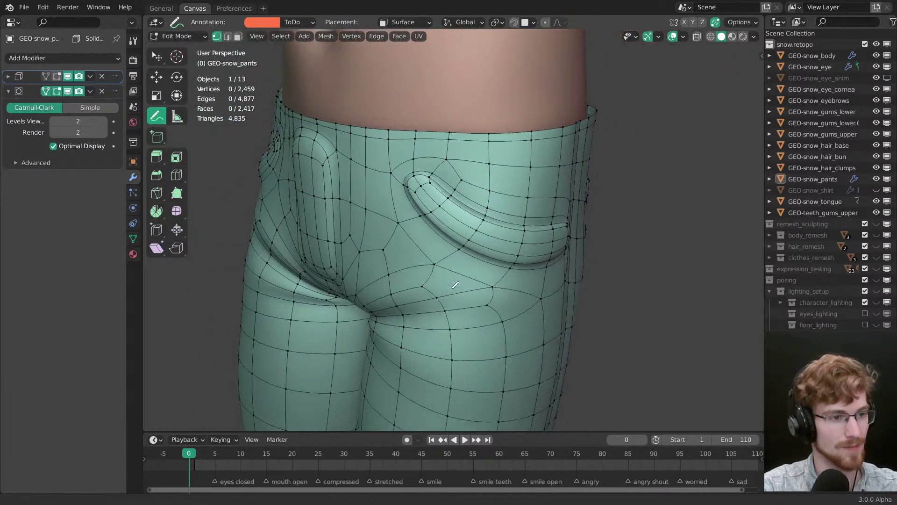
{"action": "scroll", "coordinate": [421, 275], "scroll_direction": "up", "scroll_amount": 5}
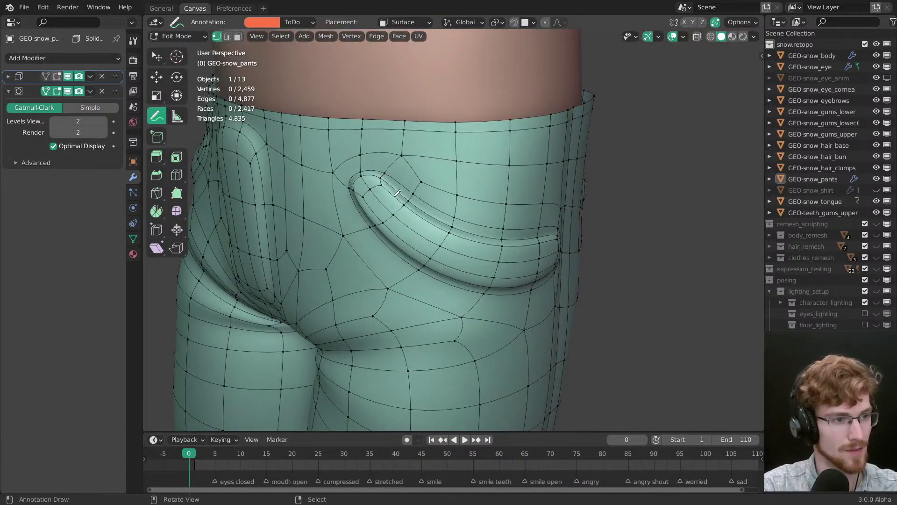
{"action": "middle_click_drag", "start_coordinate": [496, 284], "coordinate": [463, 252]}
{"action": "key", "text": "alt+a"}
{"action": "left_click", "coordinate": [56, 91]}
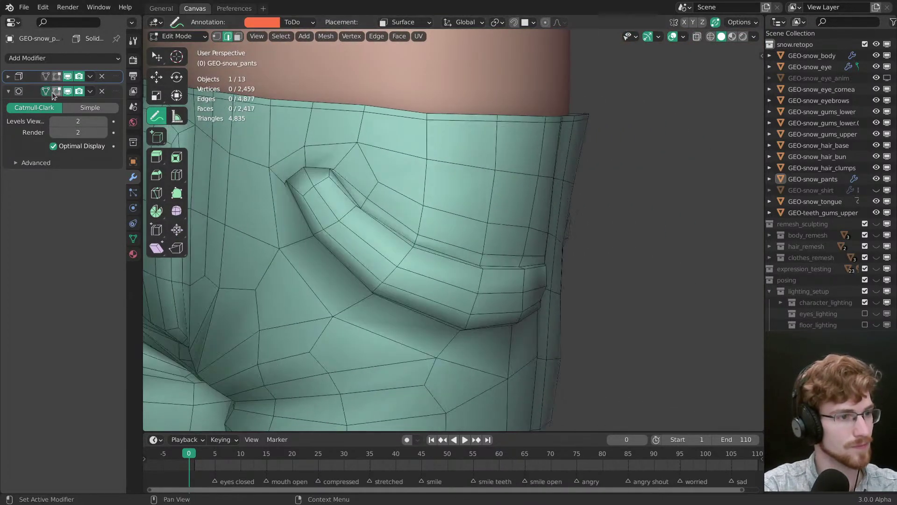
Step: Move the individual vertices around the pocket's front tip to even out its rounded end
{"action": "mouse_move", "coordinate": [296, 183]}
{"action": "middle_mouse_down"}
{"action": "mouse_move", "coordinate": [418, 232]}
{"action": "mouse_move", "coordinate": [405, 228]}
{"action": "middle_mouse_up"}
{"action": "key", "text": "1"}
{"action": "key", "text": "w"}
{"action": "left_click", "coordinate": [416, 235]}
{"action": "key", "text": "g"}
{"action": "left_click", "coordinate": [407, 229]}
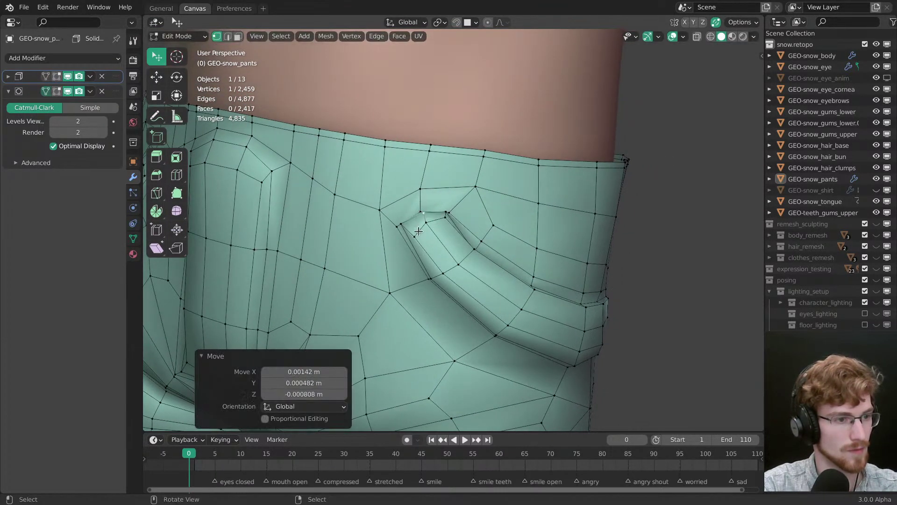
{"action": "left_click", "coordinate": [405, 228]}
{"action": "key", "text": "g"}
{"action": "left_click", "coordinate": [446, 220]}
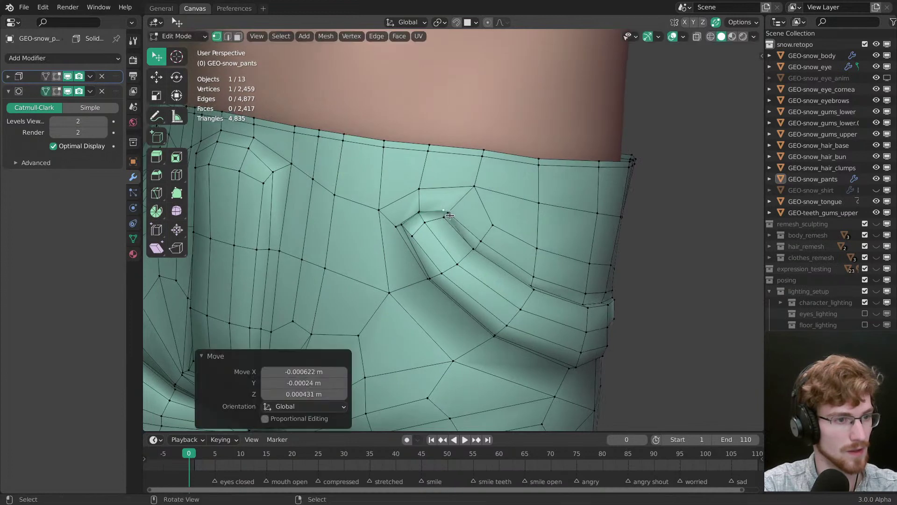
{"action": "middle_click_drag", "start_coordinate": [446, 220], "coordinate": [424, 263]}
{"action": "left_click_drag", "start_coordinate": [427, 243], "coordinate": [423, 237]}
{"action": "middle_click_drag", "start_coordinate": [423, 238], "coordinate": [434, 262]}
{"action": "key", "text": "ctrl+z"}
Step: Select three connected vertices near the pocket's front end by shortest path and shift them slightly with the Move tool
{"action": "left_click", "coordinate": [419, 252], "text": "ctrl"}
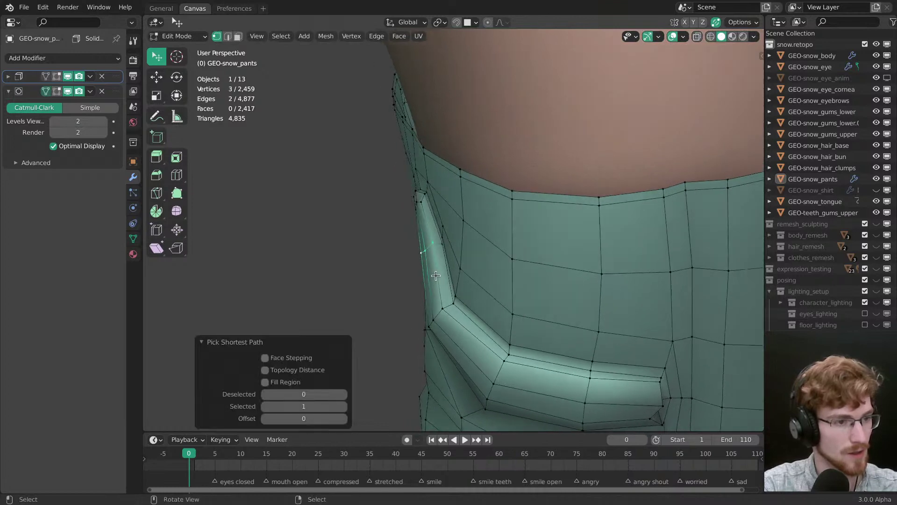
{"action": "key", "text": "shift+space"}
{"action": "key", "text": "g"}
{"action": "left_click_drag", "start_coordinate": [442, 236], "coordinate": [422, 248]}
{"action": "key", "text": "ctrl+z"}
{"action": "left_click_drag", "start_coordinate": [453, 277], "coordinate": [448, 275]}
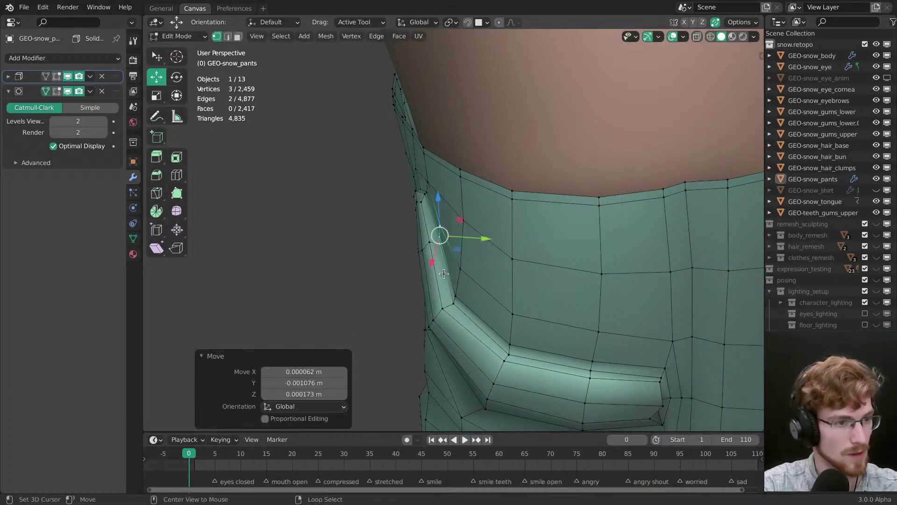
Step: Select four vertices along the pocket's upper edge and move them down about 0.004 m
{"action": "key", "text": "w"}
{"action": "left_click", "coordinate": [448, 275]}
{"action": "middle_click_drag", "start_coordinate": [447, 275], "coordinate": [462, 272]}
{"action": "left_click", "coordinate": [464, 277], "text": "shift"}
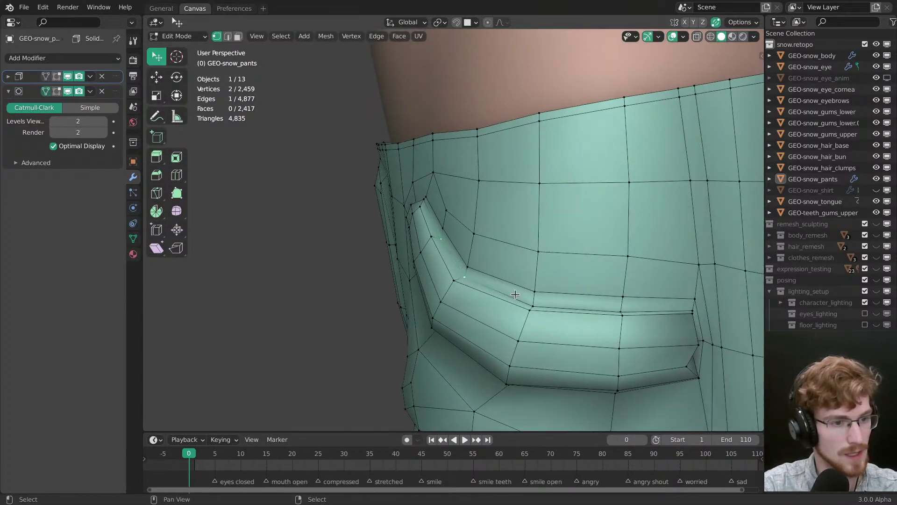
{"action": "middle_click_drag", "start_coordinate": [544, 305], "coordinate": [563, 281]}
{"action": "key", "text": "shift+space"}
{"action": "key", "text": "g"}
{"action": "key", "text": "g"}
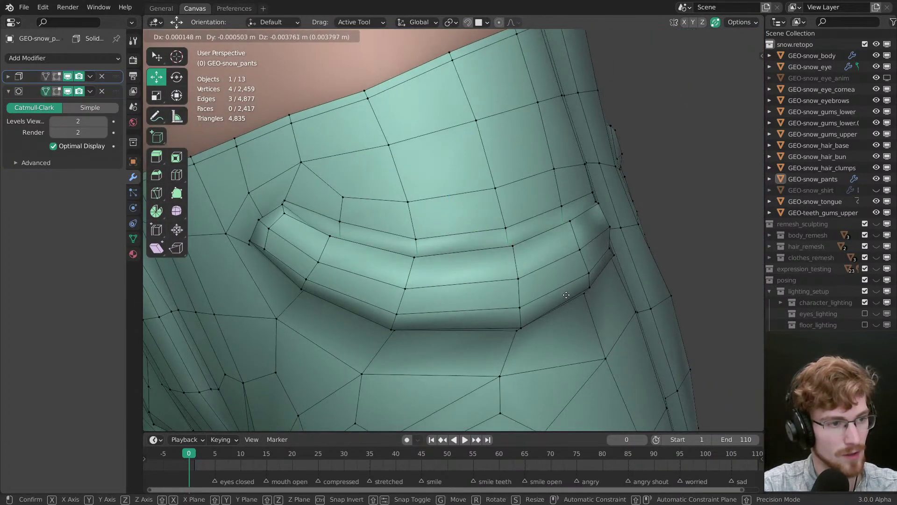
{"action": "left_click", "coordinate": [559, 279]}
Step: Turn the Subdivision modifier's Edit Mode display back on and lower the pocket's upper-edge vertices a little more
{"action": "left_click", "coordinate": [56, 91]}
{"action": "scroll", "coordinate": [238, 246], "scroll_direction": "down", "scroll_amount": 5}
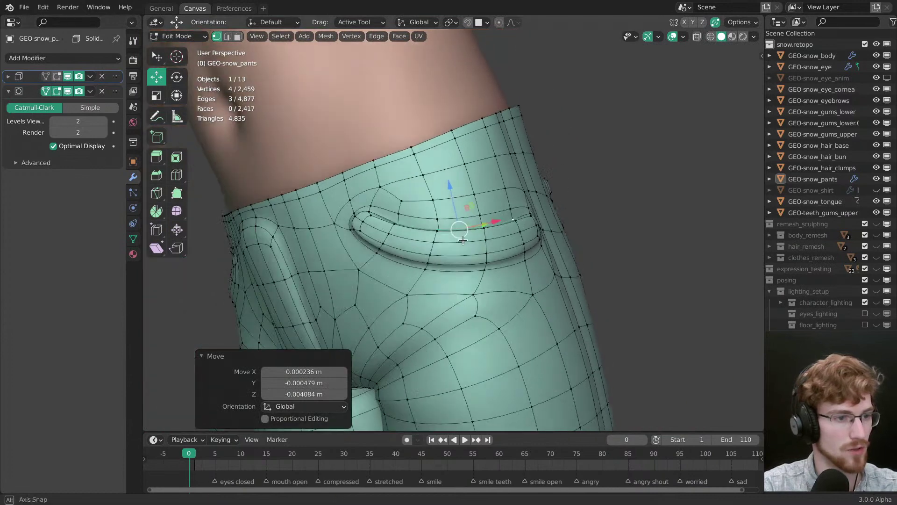
{"action": "scroll", "coordinate": [374, 280], "scroll_direction": "up", "scroll_amount": 5}
{"action": "key", "text": "g"}
{"action": "left_click", "coordinate": [485, 312]}
{"action": "scroll", "coordinate": [485, 312], "scroll_direction": "down", "scroll_amount": 4}
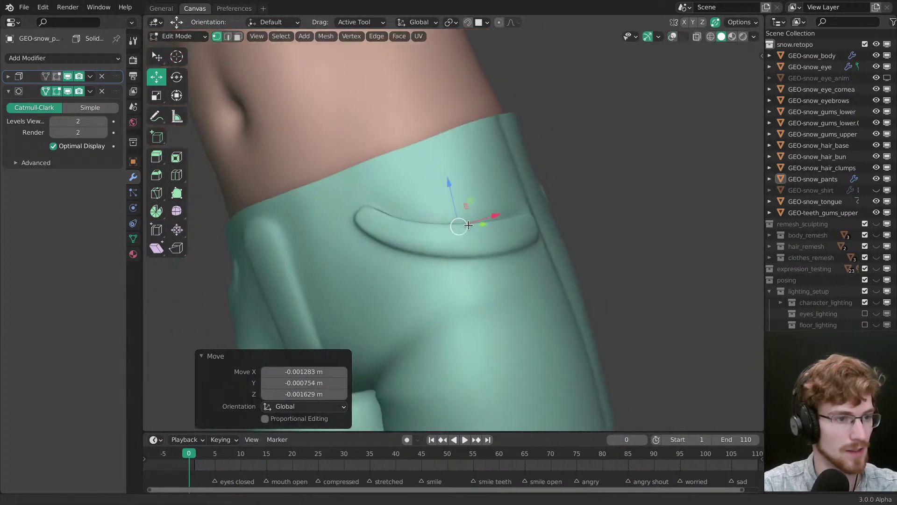
Step: Fine-tune the position of the pocket's upper-edge vertices from several angles and clear the selection
{"action": "middle_click_drag", "start_coordinate": [485, 312], "coordinate": [621, 140]}
{"action": "scroll", "coordinate": [495, 289], "scroll_direction": "up", "scroll_amount": 4}
{"action": "key", "text": "g"}
{"action": "left_click", "coordinate": [495, 282]}
{"action": "scroll", "coordinate": [495, 283], "scroll_direction": "down", "scroll_amount": 3}
{"action": "scroll", "coordinate": [462, 308], "scroll_direction": "up", "scroll_amount": 4}
{"action": "key", "text": "g"}
{"action": "left_click", "coordinate": [457, 318]}
{"action": "key", "text": "alt+a"}
{"action": "left_click", "coordinate": [565, 314]}
{"action": "key", "text": "alt+a"}
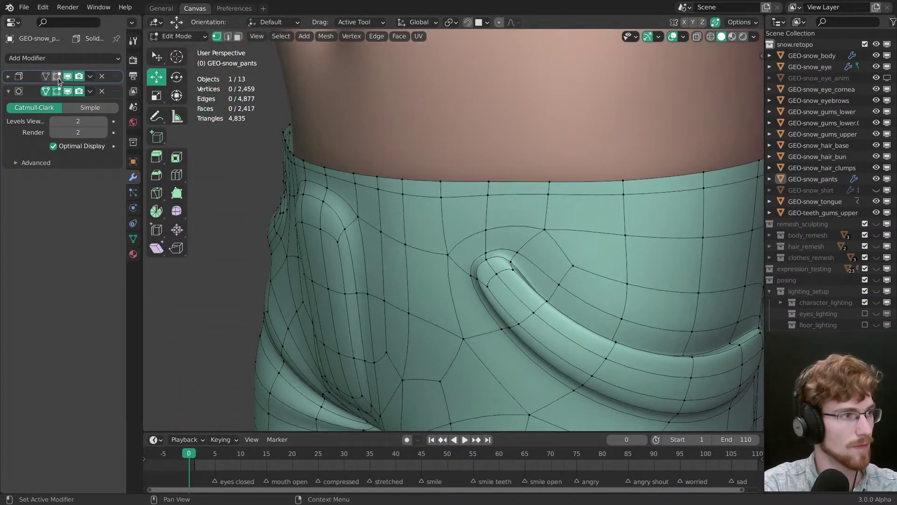
Step: With the Subdivision Edit Mode display off, adjust the vertices above the pocket's front tip up to the waistband
{"action": "scroll", "coordinate": [468, 257], "scroll_direction": "down", "scroll_amount": 2}
{"action": "middle_click_drag", "start_coordinate": [467, 257], "coordinate": [510, 247]}
{"action": "key", "text": "w"}
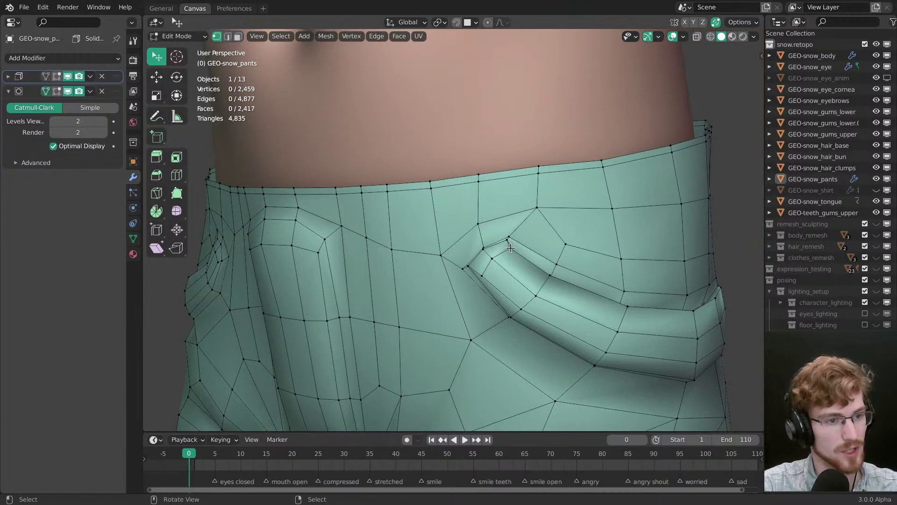
{"action": "left_click_drag", "start_coordinate": [511, 248], "coordinate": [511, 247]}
{"action": "middle_click_drag", "start_coordinate": [511, 247], "coordinate": [511, 194]}
{"action": "left_click_drag", "start_coordinate": [512, 194], "coordinate": [509, 184]}
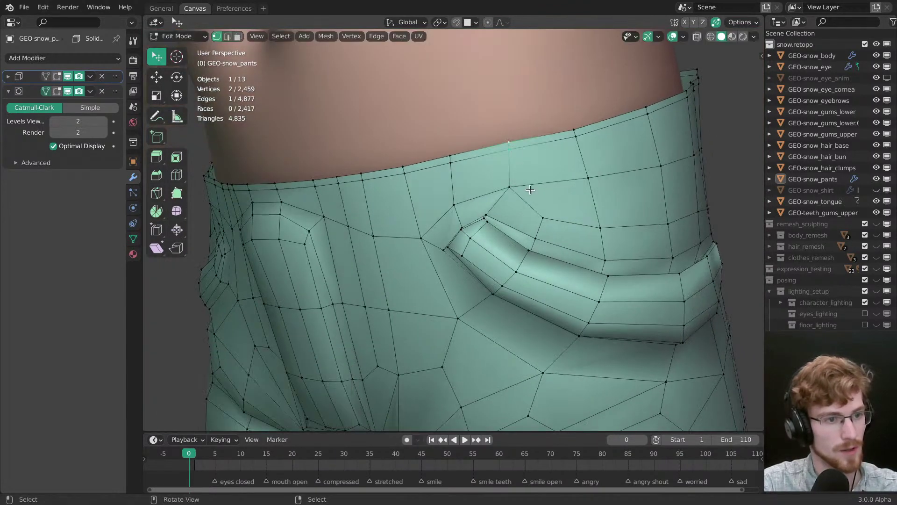
{"action": "key", "text": "shift+space"}
{"action": "key", "text": "g"}
{"action": "key", "text": "alt+a"}
Step: Select the row of vertices just above the pocket's upper edge by shortest path and slide it along its edges
{"action": "middle_click_drag", "start_coordinate": [504, 152], "coordinate": [506, 324]}
{"action": "key", "text": "shift+alt+z"}
{"action": "key", "text": "shift+alt+z"}
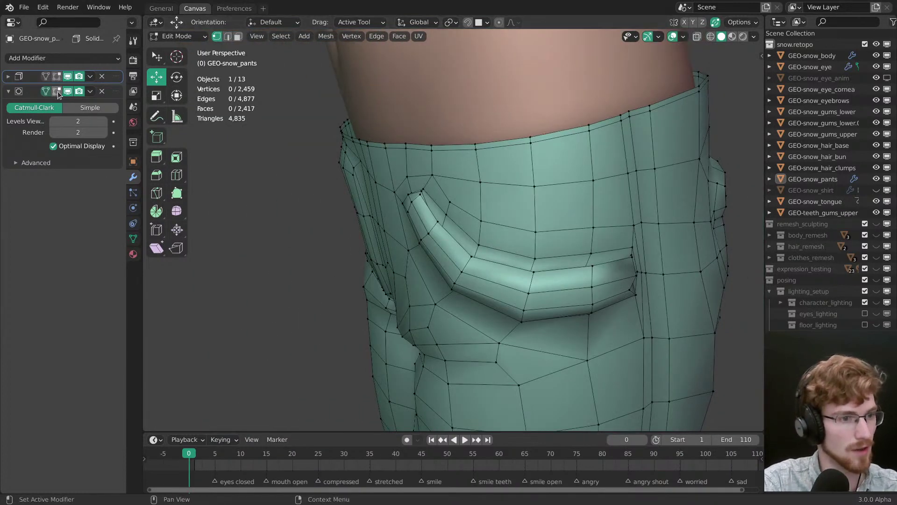
{"action": "middle_click_drag", "start_coordinate": [468, 261], "coordinate": [468, 236]}
{"action": "left_click", "coordinate": [440, 234]}
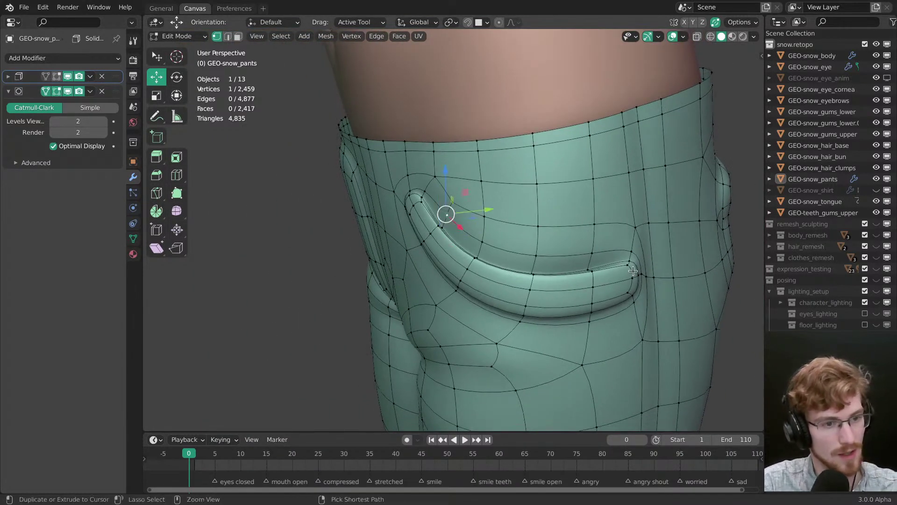
{"action": "left_click", "coordinate": [591, 270], "text": "ctrl"}
{"action": "key", "text": "g"}
{"action": "key", "text": "g"}
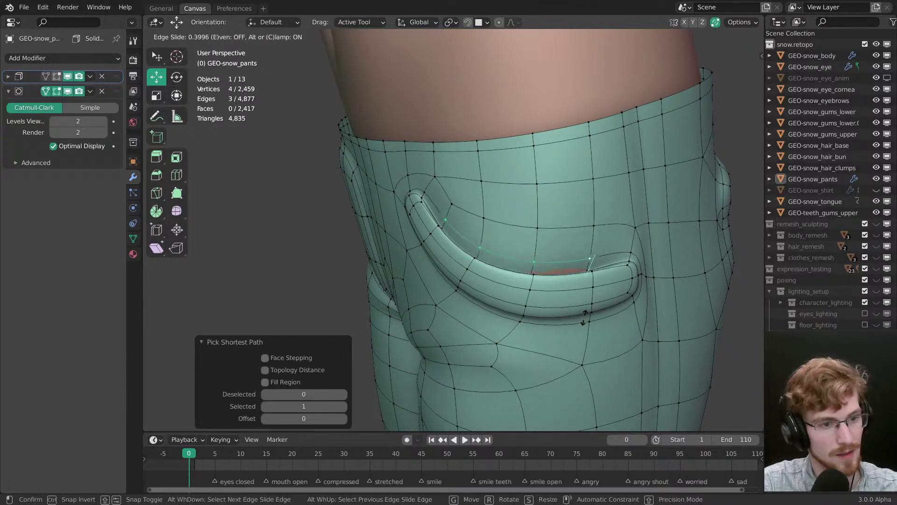
{"action": "left_click", "coordinate": [587, 312]}
Step: Check the pocket's surface with overlays hidden, switch the pants to Sculpt Mode and choose the Grab brush
{"action": "middle_click_drag", "start_coordinate": [586, 312], "coordinate": [425, 274]}
{"action": "key", "text": "shift+alt+z"}
{"action": "scroll", "coordinate": [425, 273], "scroll_direction": "up", "scroll_amount": 3}
{"action": "key", "text": "shift+alt+z"}
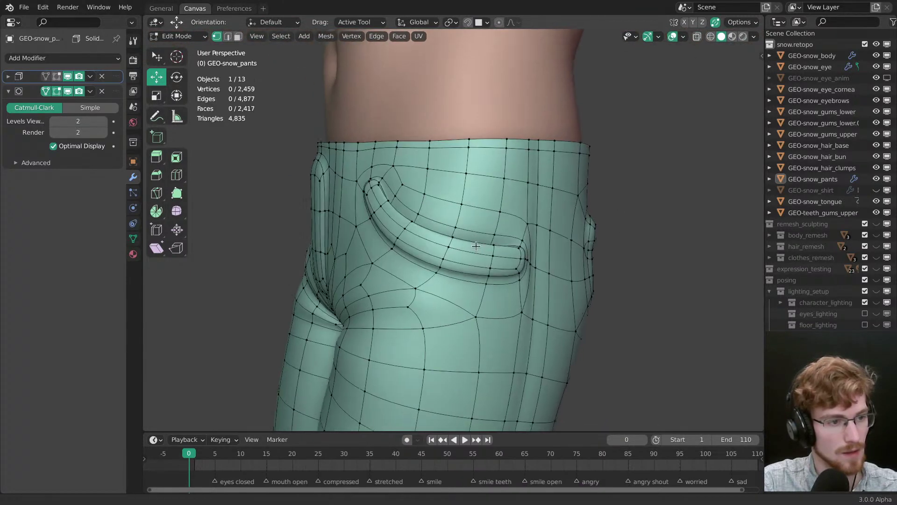
{"action": "scroll", "coordinate": [462, 243], "scroll_direction": "up", "scroll_amount": 1}
{"action": "key", "text": "ctrl+Tab"}
{"action": "left_click", "coordinate": [477, 295]}
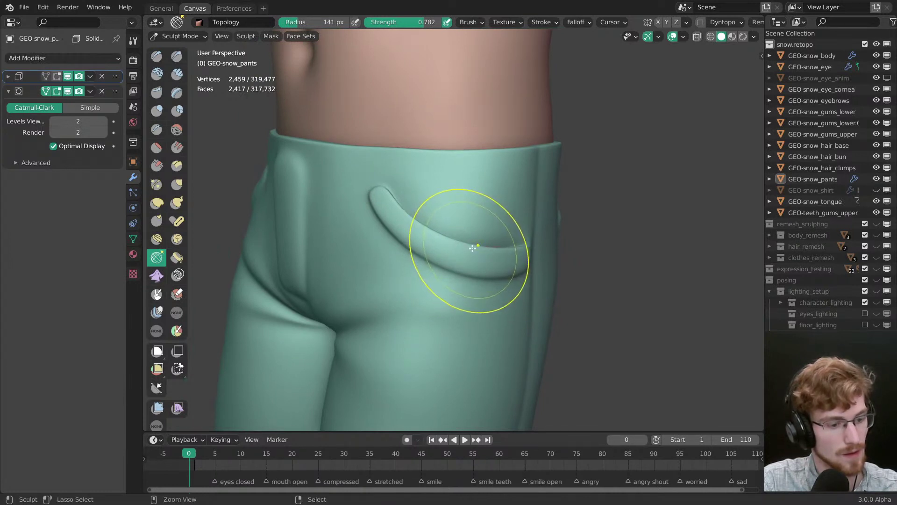
{"action": "key", "text": "g"}
Step: Lower the Subdivision viewport level to 1 and reshape the pocket with a smaller Grab brush of about 78 px
{"action": "middle_click_drag", "start_coordinate": [458, 249], "coordinate": [482, 225]}
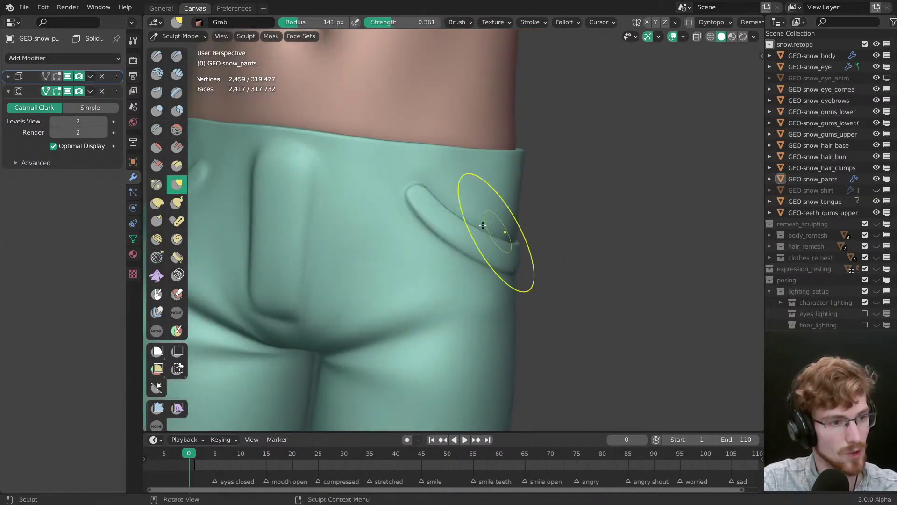
{"action": "left_click", "coordinate": [433, 191]}
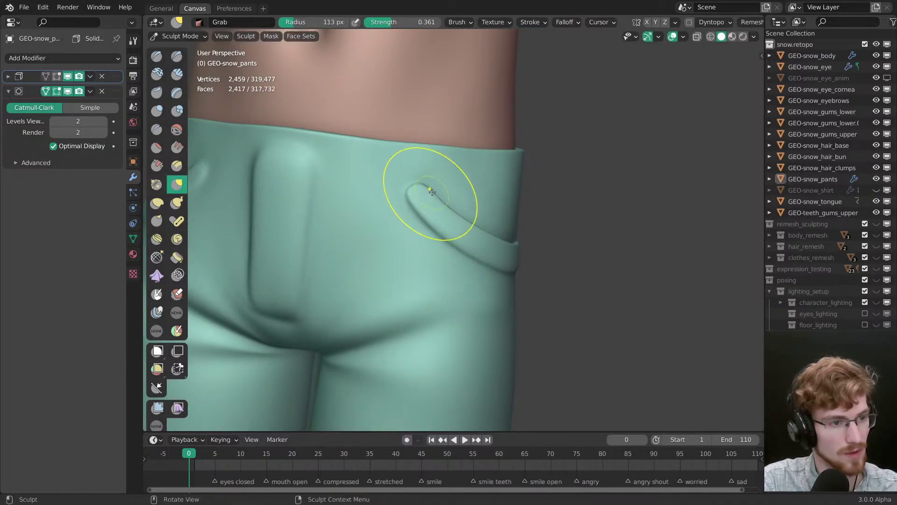
{"action": "middle_click_drag", "start_coordinate": [401, 193], "coordinate": [374, 210]}
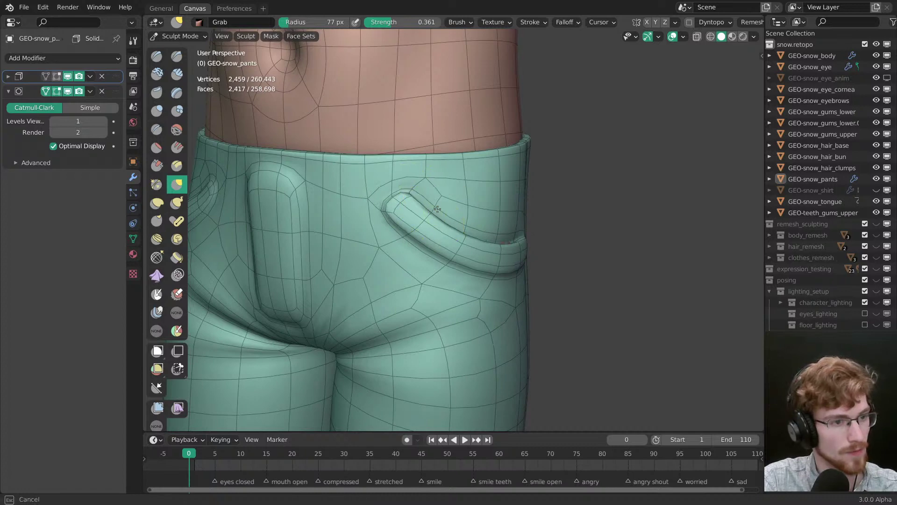
{"action": "middle_click_drag", "start_coordinate": [496, 238], "coordinate": [427, 257]}
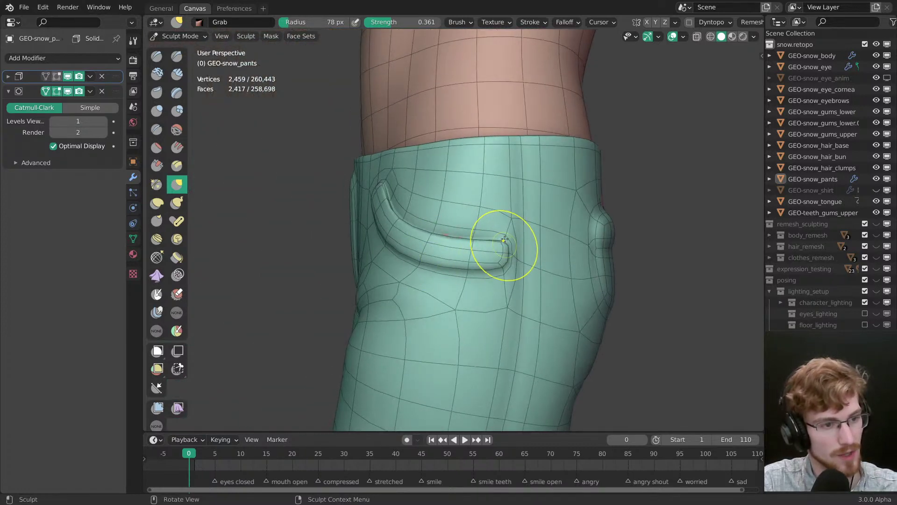
{"action": "middle_click_drag", "start_coordinate": [502, 241], "coordinate": [481, 268]}
{"action": "left_click_drag", "start_coordinate": [483, 270], "coordinate": [497, 277]}
Step: Enlarge the Grab brush radius to 148 px and adjust the pants' surface beside the pocket
{"action": "mouse_move", "coordinate": [497, 277]}
{"action": "middle_mouse_down"}
{"action": "mouse_move", "coordinate": [388, 238]}
{"action": "mouse_move", "coordinate": [377, 210]}
{"action": "mouse_move", "coordinate": [444, 233]}
{"action": "mouse_move", "coordinate": [484, 268]}
{"action": "mouse_move", "coordinate": [534, 249]}
{"action": "mouse_move", "coordinate": [475, 234]}
{"action": "mouse_move", "coordinate": [450, 210]}
{"action": "mouse_move", "coordinate": [320, 227]}
{"action": "mouse_move", "coordinate": [517, 250]}
{"action": "middle_mouse_up"}
{"action": "key", "text": "f"}
{"action": "left_click", "coordinate": [396, 230]}
{"action": "left_click", "coordinate": [398, 231]}
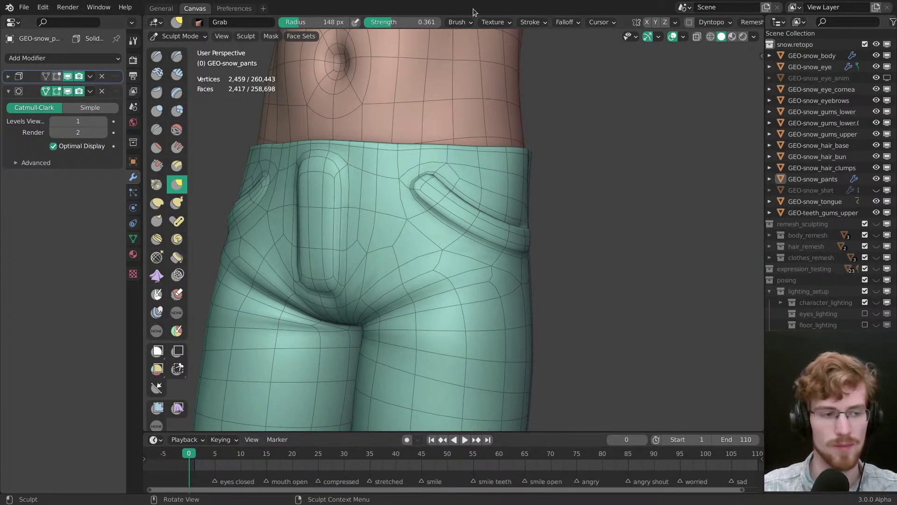
Step: Reduce the Grab brush radius to 74 px and nudge the mesh below the pocket's front end
{"action": "mouse_move", "coordinate": [426, 268]}
{"action": "middle_mouse_down"}
{"action": "mouse_move", "coordinate": [452, 267]}
{"action": "mouse_move", "coordinate": [452, 234]}
{"action": "mouse_move", "coordinate": [419, 232]}
{"action": "middle_mouse_up"}
{"action": "key", "text": "f"}
{"action": "left_click", "coordinate": [419, 232]}
{"action": "left_click_drag", "start_coordinate": [418, 231], "coordinate": [425, 235]}
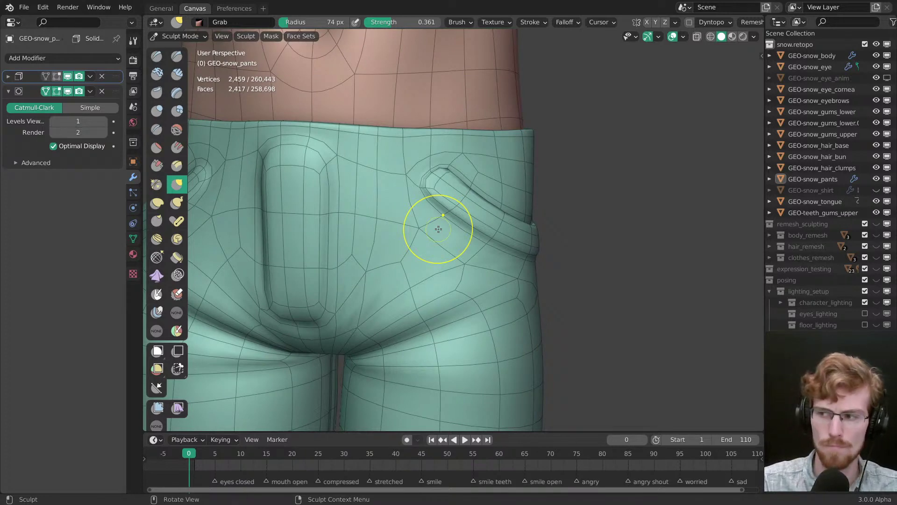
{"action": "scroll", "coordinate": [383, 271], "scroll_direction": "down", "scroll_amount": 2}
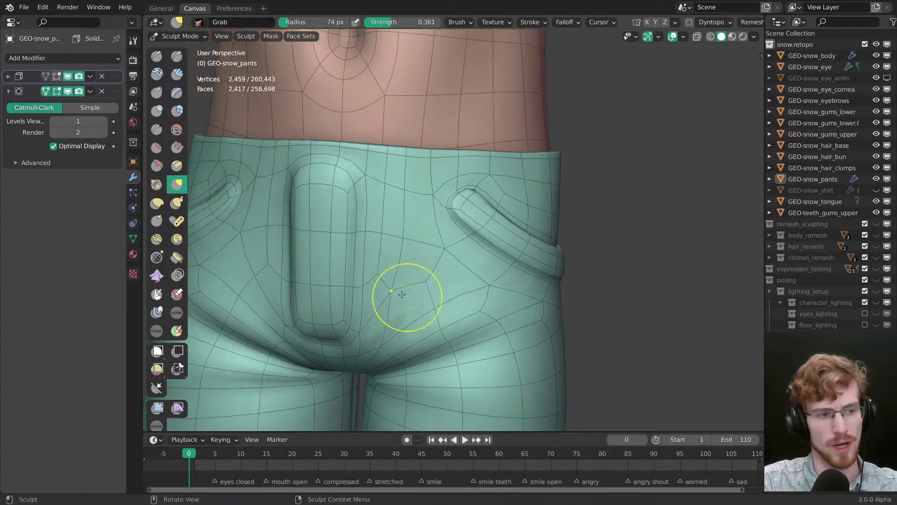
Step: Return the pants to Edit Mode and move the three-vertex path at the fly's upper corner on the character's left slightly upward
{"action": "key", "text": "Tab"}
{"action": "middle_click_drag", "start_coordinate": [459, 259], "coordinate": [423, 265]}
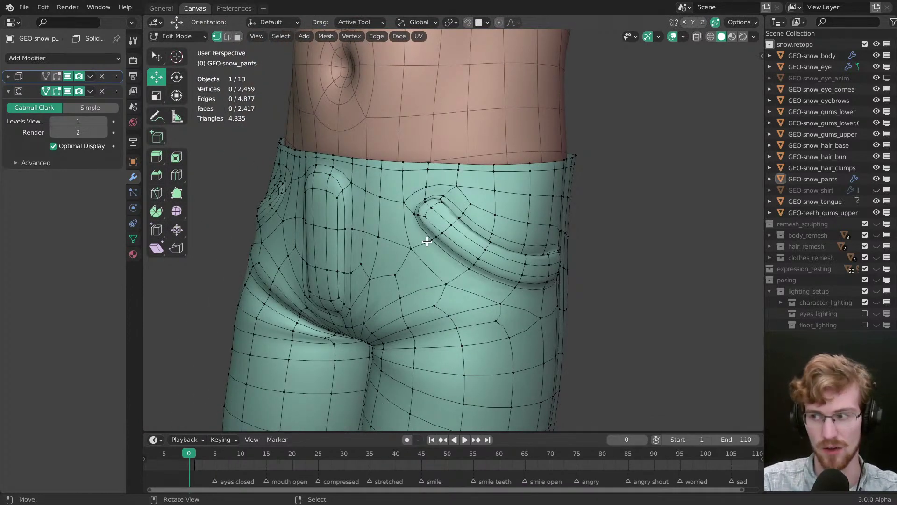
{"action": "middle_click_drag", "start_coordinate": [483, 276], "coordinate": [642, 182]}
{"action": "left_click", "coordinate": [504, 195]}
{"action": "left_click", "coordinate": [488, 221], "text": "ctrl"}
{"action": "left_click", "coordinate": [485, 202], "text": "ctrl"}
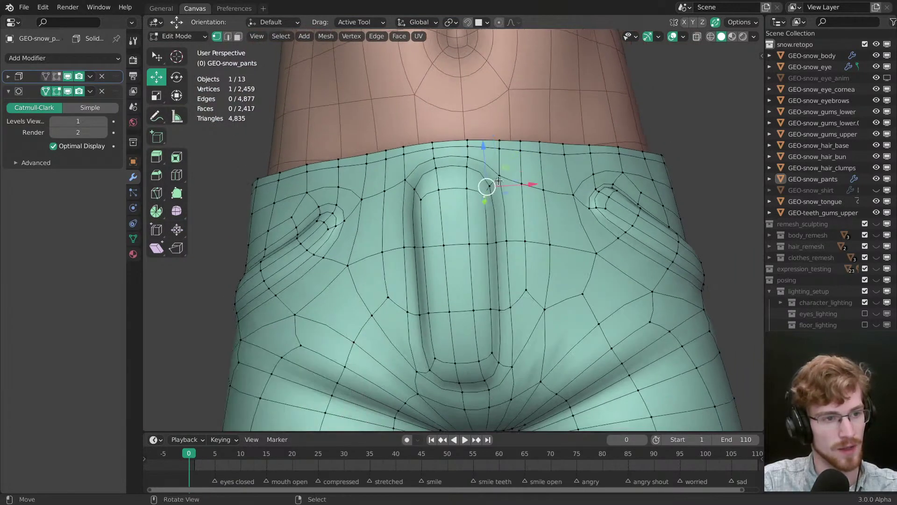
{"action": "middle_click_drag", "start_coordinate": [486, 202], "coordinate": [509, 210]}
{"action": "key", "text": "g"}
{"action": "left_click", "coordinate": [519, 216]}
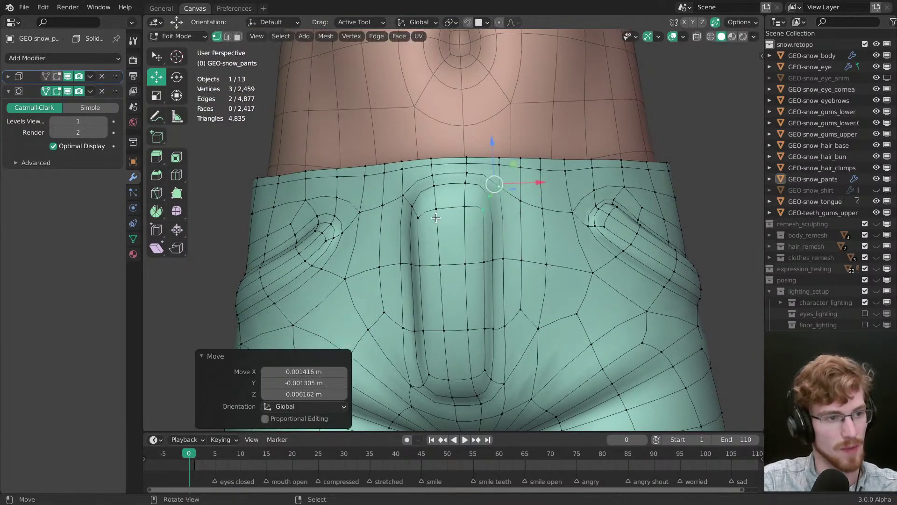
Step: Move the matching three-vertex path at the fly's opposite upper corner upward
{"action": "right_click", "coordinate": [415, 219]}
{"action": "right_click", "coordinate": [404, 197], "text": "ctrl"}
{"action": "middle_click_drag", "start_coordinate": [472, 228], "coordinate": [482, 235]}
{"action": "key", "text": "g"}
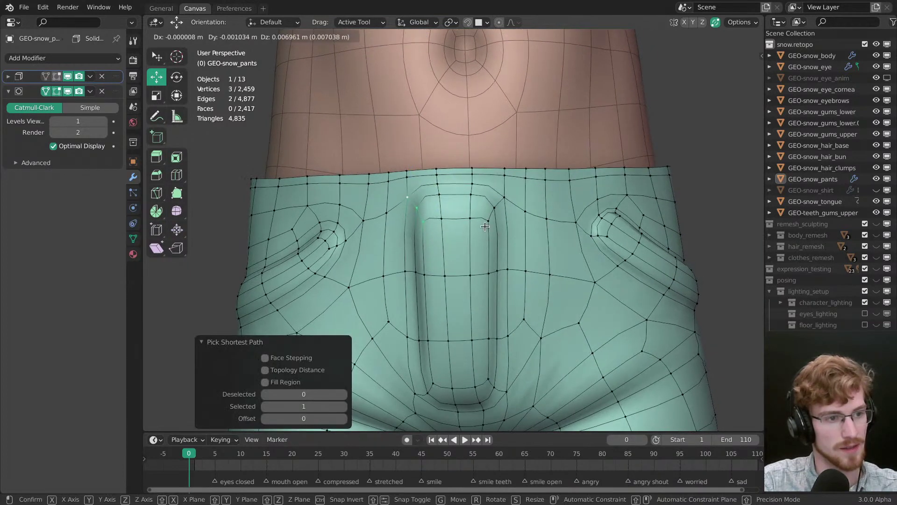
{"action": "left_click", "coordinate": [487, 219]}
{"action": "right_click", "coordinate": [488, 222]}
{"action": "right_click", "coordinate": [505, 197], "text": "ctrl"}
{"action": "left_click", "coordinate": [504, 251]}
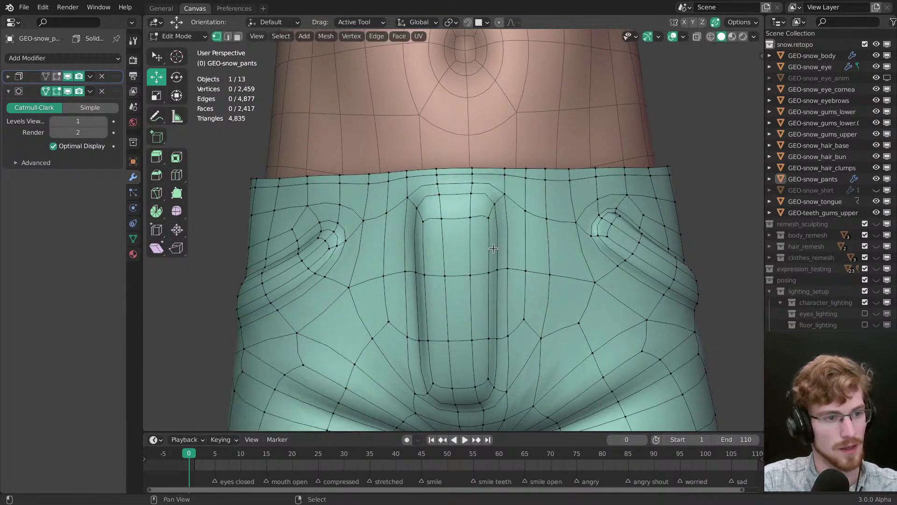
Step: Edge-slide the two vertical edge paths between the waistband and the fly's upper end outward toward the fly's corners
{"action": "middle_click_drag", "start_coordinate": [491, 257], "coordinate": [499, 239]}
{"action": "right_click", "coordinate": [484, 194]}
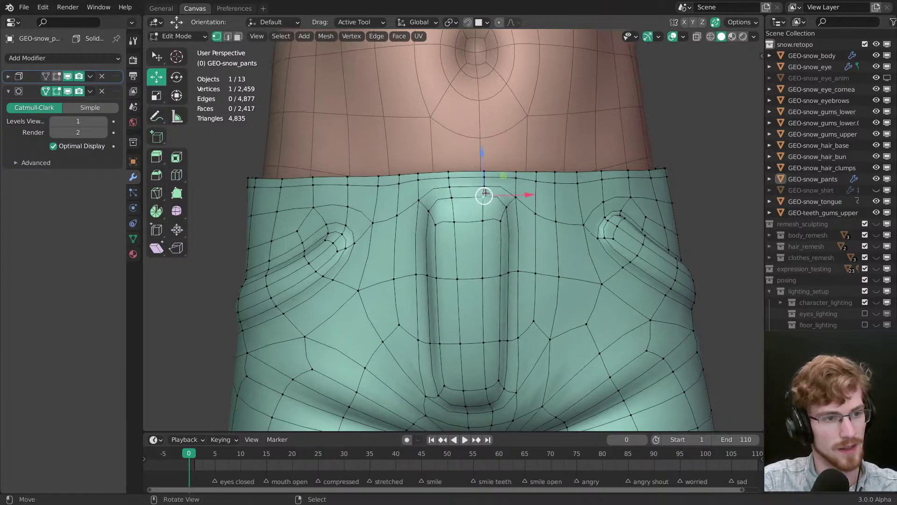
{"action": "right_click", "coordinate": [481, 216], "text": "ctrl"}
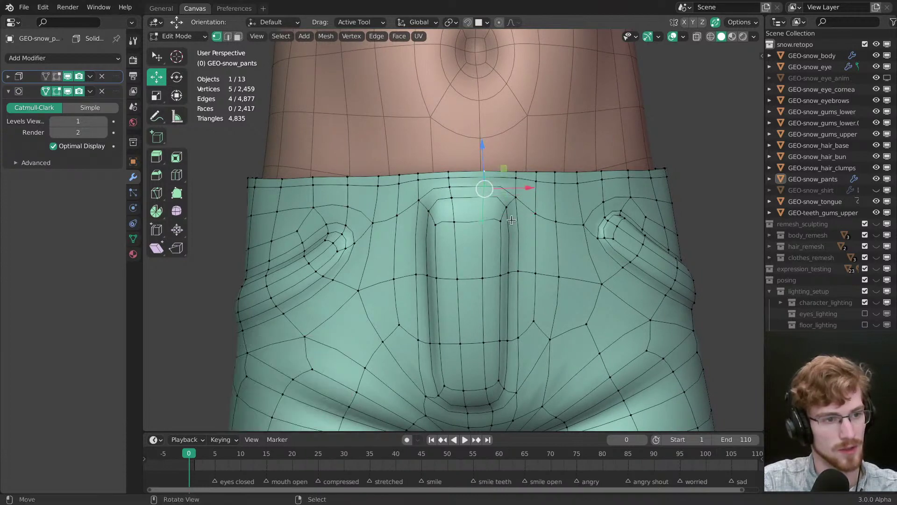
{"action": "key", "text": "g"}
{"action": "key", "text": "g"}
{"action": "key", "text": "Escape"}
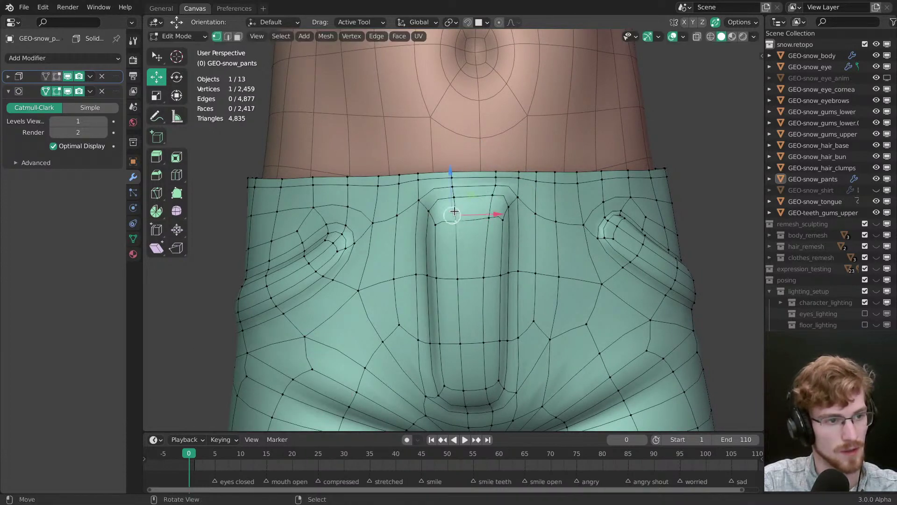
{"action": "key", "text": "g"}
{"action": "key", "text": "g"}
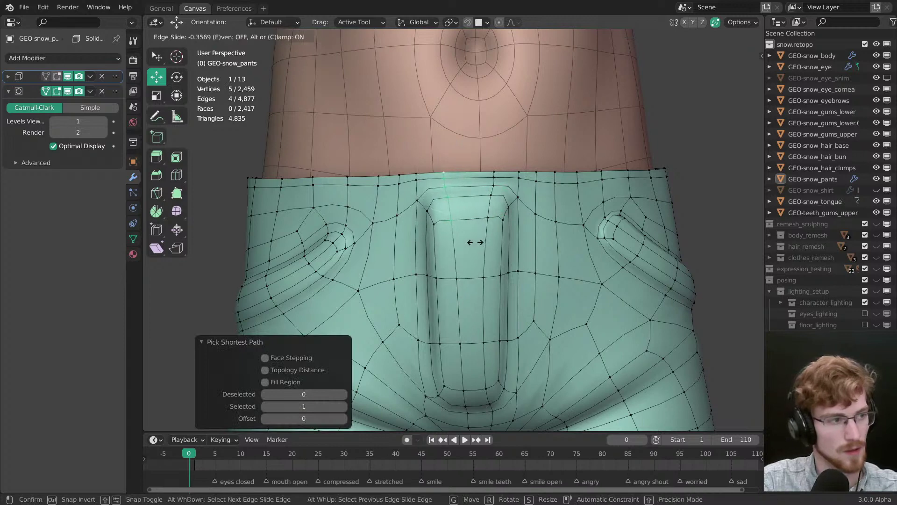
{"action": "left_click", "coordinate": [475, 242]}
{"action": "key", "text": "alt+a"}
Step: Turn off the subdivided display in Edit Mode and slide the fly's inner middle and lower vertices outward toward its side edges
{"action": "middle_click_drag", "start_coordinate": [475, 242], "coordinate": [482, 215]}
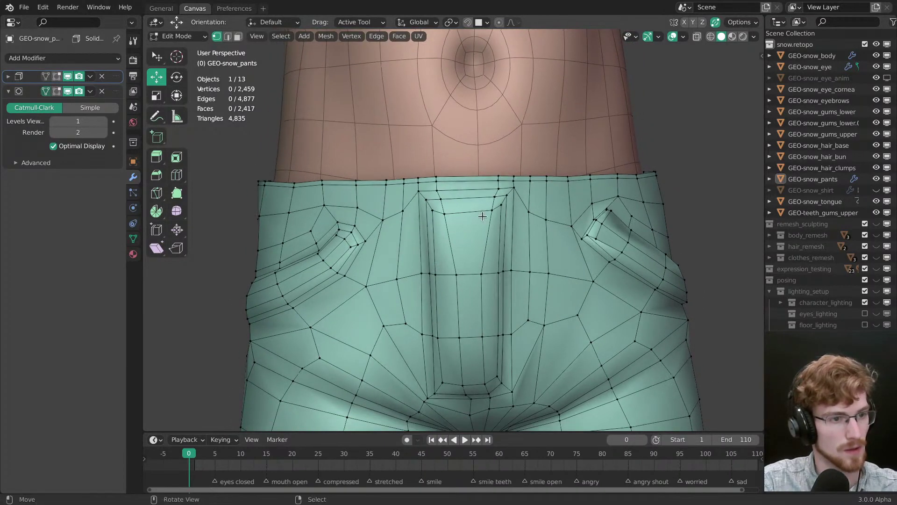
{"action": "key", "text": "w"}
{"action": "left_click_drag", "start_coordinate": [482, 274], "coordinate": [449, 272]}
{"action": "key", "text": "g"}
{"action": "key", "text": "g"}
{"action": "left_click_drag", "start_coordinate": [459, 338], "coordinate": [457, 337]}
{"action": "key", "text": "g"}
{"action": "key", "text": "g"}
{"action": "left_click", "coordinate": [488, 336]}
Step: Raise the two inner vertices along the fly's top border toward the waistband
{"action": "middle_click_drag", "start_coordinate": [488, 336], "coordinate": [499, 183]}
{"action": "left_click_drag", "start_coordinate": [499, 184], "coordinate": [493, 173]}
{"action": "left_click_drag", "start_coordinate": [438, 186], "coordinate": [440, 170]}
{"action": "key", "text": "alt+a"}
{"action": "middle_click_drag", "start_coordinate": [437, 165], "coordinate": [510, 168]}
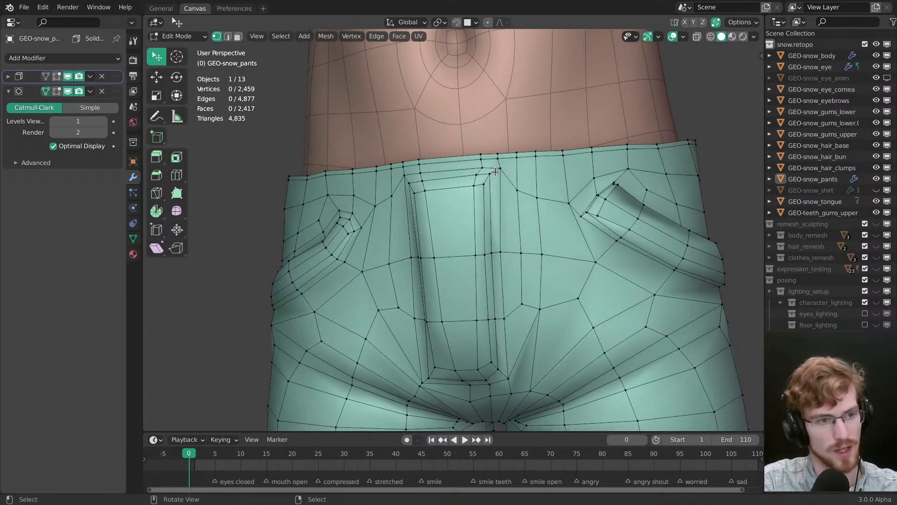
Step: Fine-tune individual vertices around the fly's top border and upper corner to even out the edge spacing
{"action": "left_click_drag", "start_coordinate": [491, 173], "coordinate": [493, 174]}
{"action": "middle_click_drag", "start_coordinate": [494, 174], "coordinate": [508, 180]}
{"action": "left_click_drag", "start_coordinate": [509, 180], "coordinate": [507, 180]}
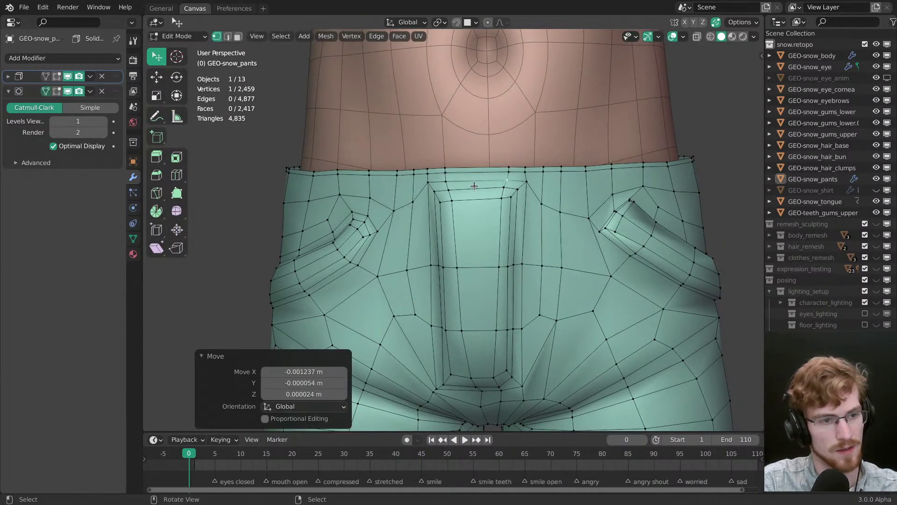
{"action": "key", "text": "alt+a"}
{"action": "middle_click_drag", "start_coordinate": [544, 224], "coordinate": [540, 219]}
{"action": "left_click_drag", "start_coordinate": [538, 203], "coordinate": [537, 205]}
{"action": "key", "text": "alt+a"}
{"action": "middle_click_drag", "start_coordinate": [556, 253], "coordinate": [535, 202], "text": "shift"}
{"action": "middle_click_drag", "start_coordinate": [535, 202], "coordinate": [544, 183]}
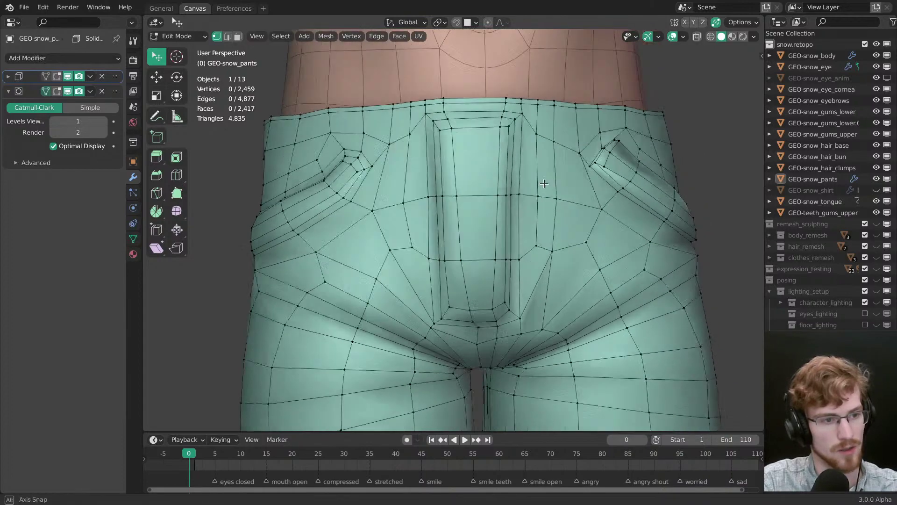
Step: Delete the face loop surrounding the pocket on the character's right, plus the linked pocket faces inside it
{"action": "scroll", "coordinate": [544, 184], "scroll_direction": "down", "scroll_amount": 3}
{"action": "middle_click_drag", "start_coordinate": [532, 219], "coordinate": [517, 242]}
{"action": "key", "text": "3"}
{"action": "left_click", "coordinate": [399, 181], "text": "alt"}
{"action": "key", "text": "x"}
{"action": "left_click", "coordinate": [495, 227]}
{"action": "key", "text": "ctrl+l"}
{"action": "key", "text": "x"}
{"action": "left_click", "coordinate": [518, 243]}
Step: Select the whole pocket on the character's left by hiding its surrounding face loop, selecting the isolated island and revealing the hidden faces
{"action": "middle_click_drag", "start_coordinate": [598, 242], "coordinate": [365, 273]}
{"action": "left_click", "coordinate": [474, 232], "text": "alt"}
{"action": "middle_click_drag", "start_coordinate": [456, 233], "coordinate": [564, 246]}
{"action": "key", "text": "h"}
{"action": "key", "text": "l"}
{"action": "key", "text": "alt+h"}
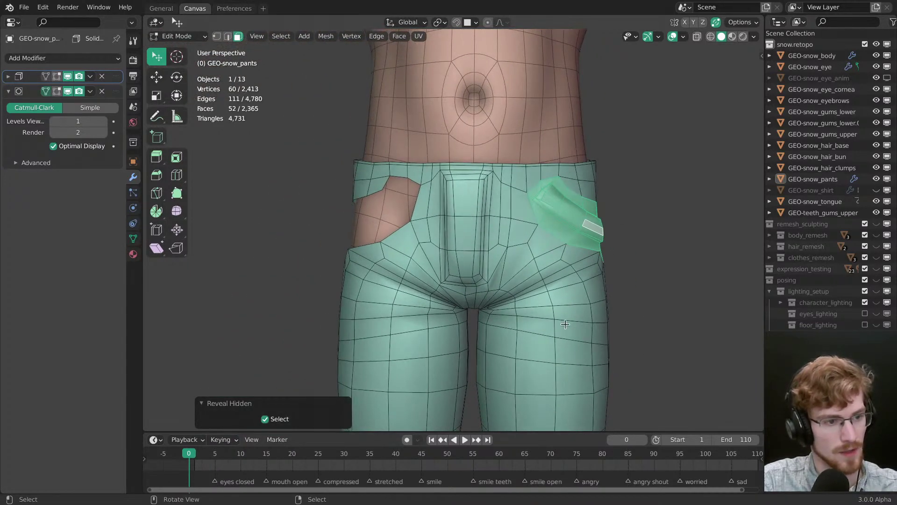
Step: Snap the 3D cursor to the character's centre and set the transform pivot point to the 3D cursor in front view
{"action": "middle_click_drag", "start_coordinate": [566, 324], "coordinate": [563, 327], "text": "alt"}
{"action": "middle_click_drag", "start_coordinate": [537, 200], "coordinate": [545, 172], "text": "ctrl"}
{"action": "key", "text": "shift+s"}
{"action": "left_click", "coordinate": [479, 225]}
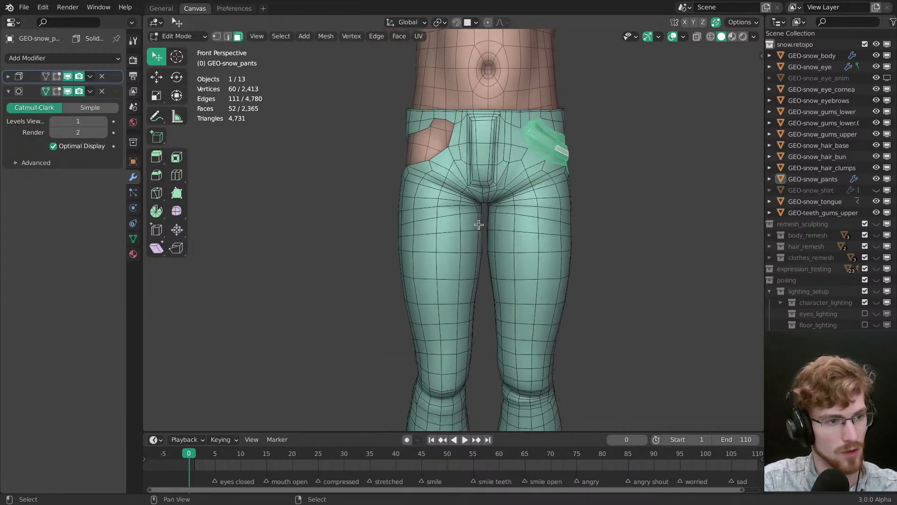
{"action": "scroll", "coordinate": [499, 227], "scroll_direction": "down", "scroll_amount": 6}
{"action": "scroll", "coordinate": [480, 282], "scroll_direction": "up", "scroll_amount": 5}
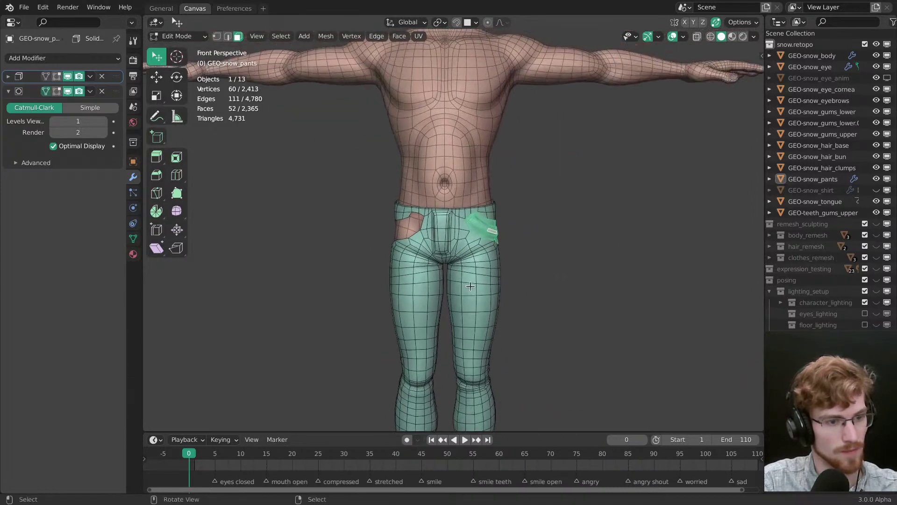
{"action": "key", "text": "period"}
{"action": "left_click", "coordinate": [489, 261]}
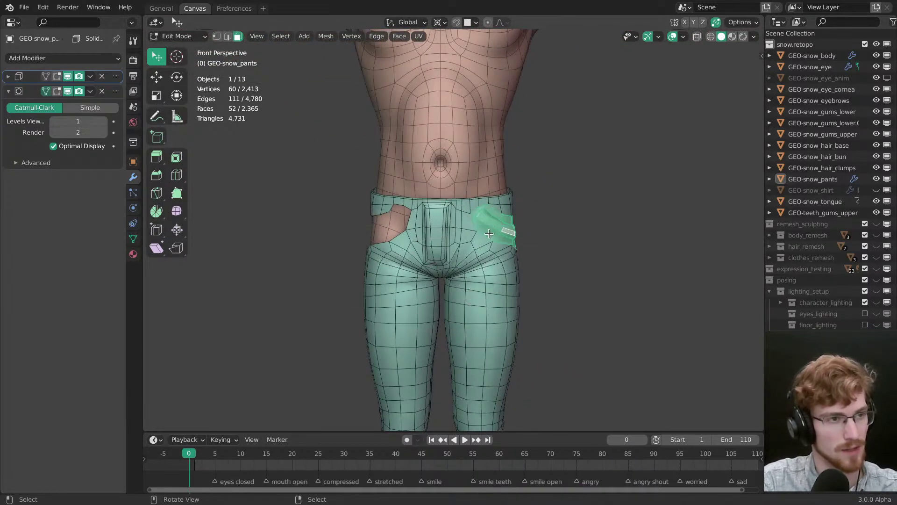
Step: Duplicate the selected pocket faces in place and mirror the copy along the X axis into the hole on the other side
{"action": "scroll", "coordinate": [489, 234], "scroll_direction": "up", "scroll_amount": 3}
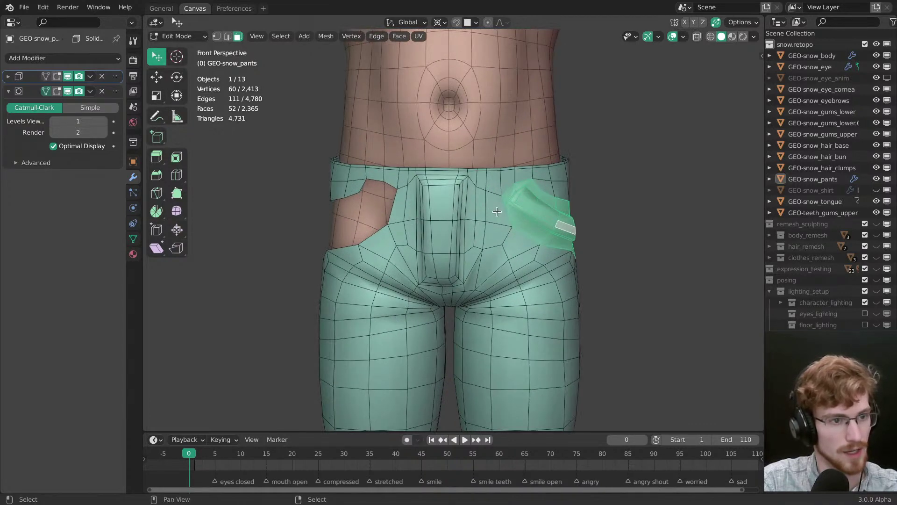
{"action": "key", "text": "shift+d"}
{"action": "key", "text": "Escape"}
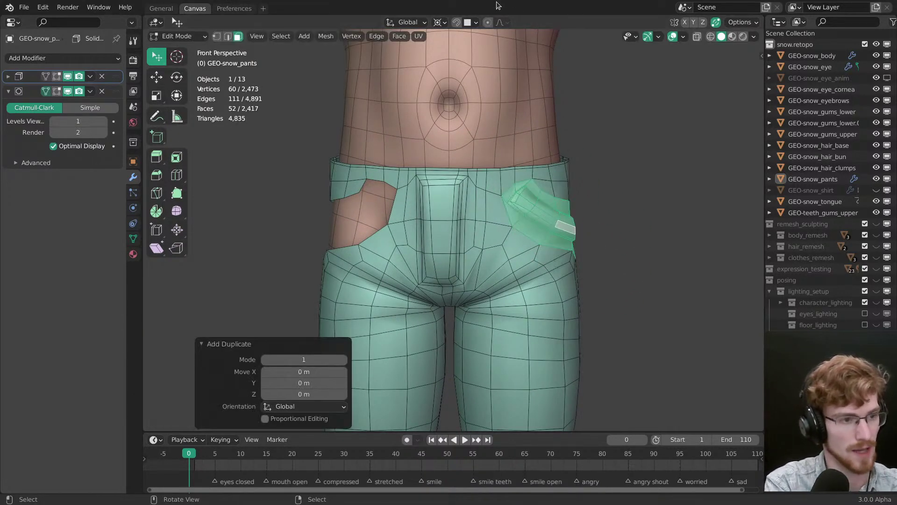
{"action": "key", "text": "ctrl+m"}
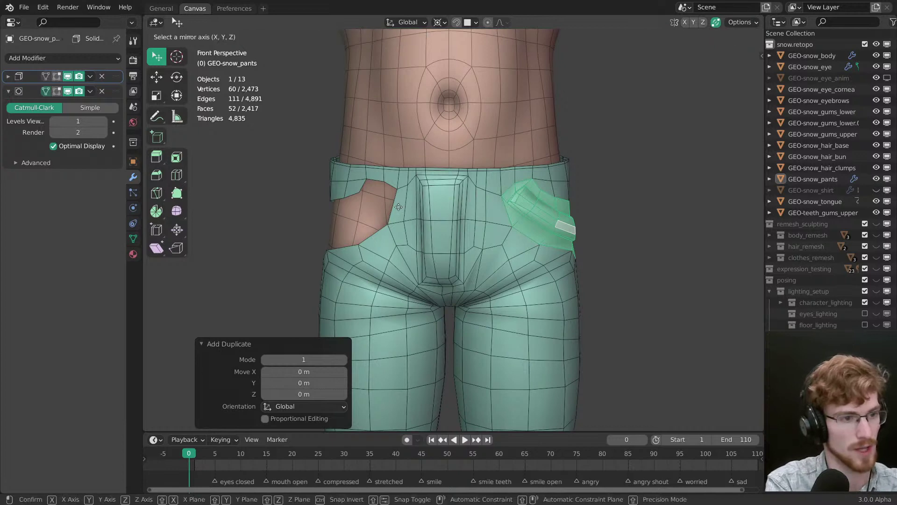
{"action": "key", "text": "x"}
{"action": "left_click", "coordinate": [398, 207]}
Step: Recalculate the mirrored pocket's normals with the Inside option enabled and clear the selection
{"action": "middle_click_drag", "start_coordinate": [399, 207], "coordinate": [572, 93]}
{"action": "key", "text": "shift+n"}
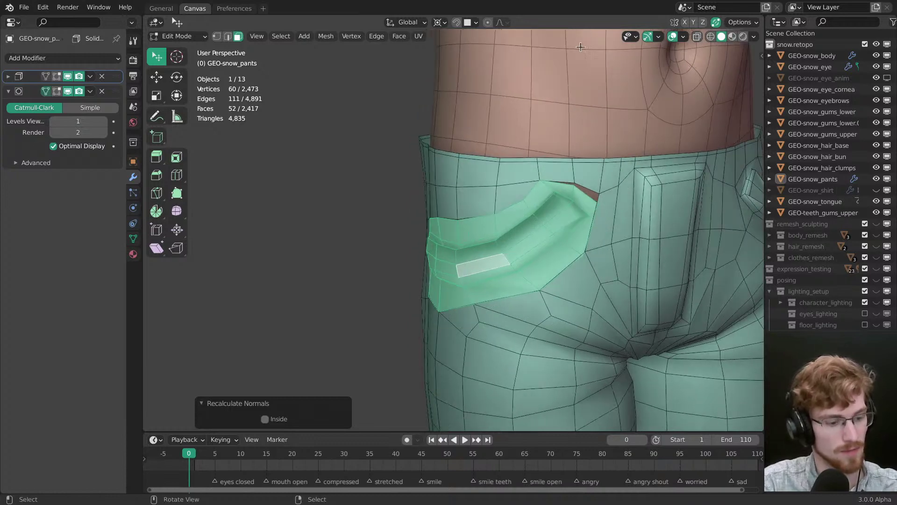
{"action": "middle_click_drag", "start_coordinate": [527, 277], "coordinate": [550, 206]}
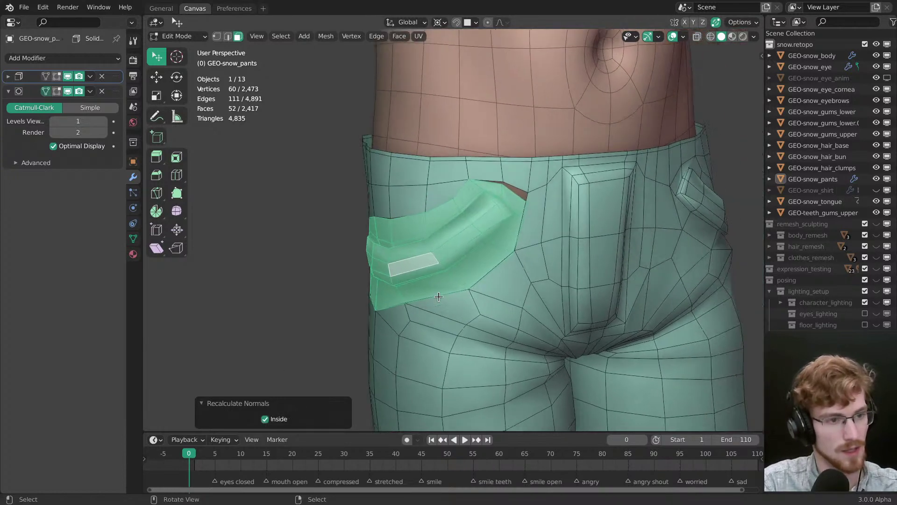
{"action": "key", "text": "alt+a"}
Step: Select the boundary edge loop of the hole around the mirrored pocket and edge-slide it away from the pocket by a factor of 0.228
{"action": "scroll", "coordinate": [546, 203], "scroll_direction": "up", "scroll_amount": 1}
{"action": "left_click", "coordinate": [518, 169], "text": "alt"}
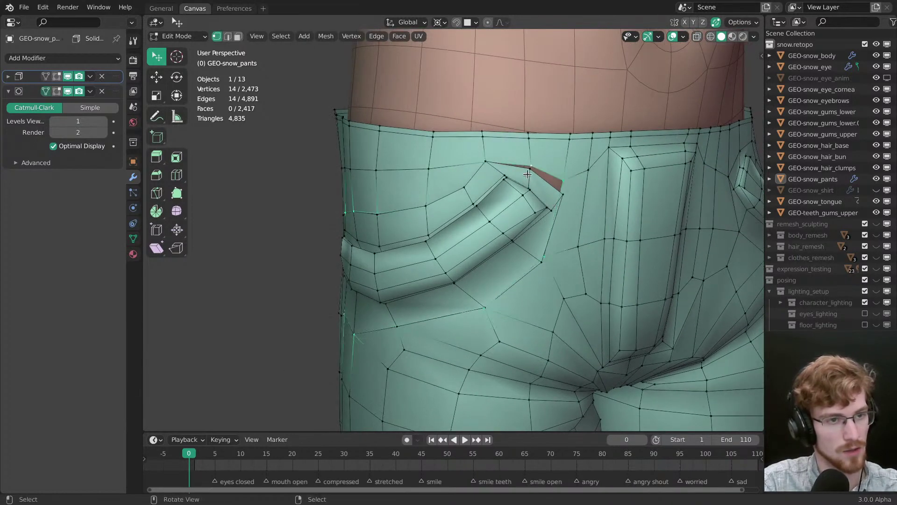
{"action": "scroll", "coordinate": [519, 169], "scroll_direction": "down", "scroll_amount": 2}
{"action": "key", "text": "g"}
{"action": "key", "text": "g"}
{"action": "left_click", "coordinate": [600, 262]}
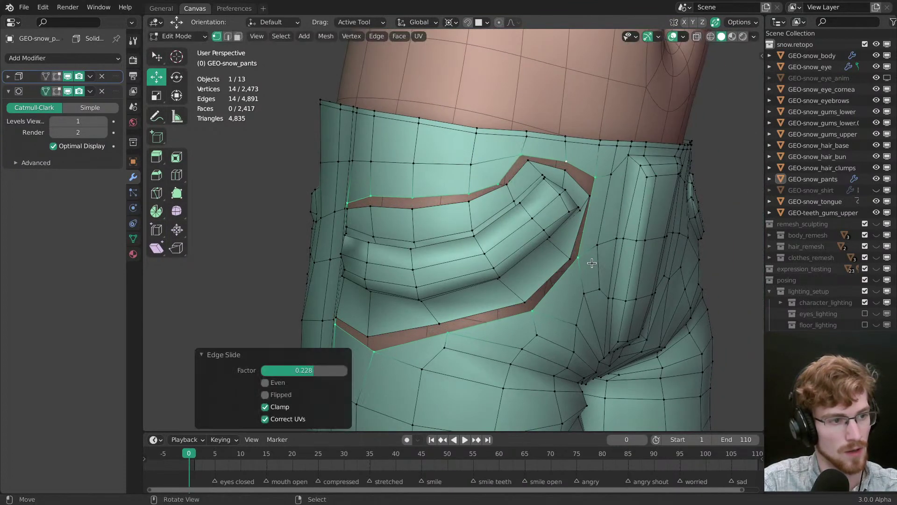
Step: Merge two vertices across the gap on the mirrored pocket's rear side at their center
{"action": "middle_click_drag", "start_coordinate": [601, 262], "coordinate": [687, 243]}
{"action": "middle_click_drag", "start_coordinate": [458, 280], "coordinate": [455, 291]}
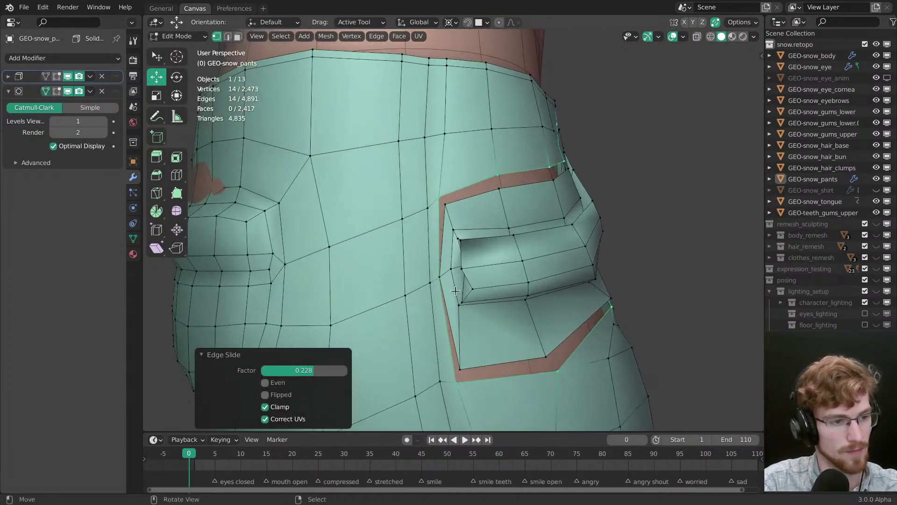
{"action": "left_click", "coordinate": [440, 280]}
{"action": "key", "text": "m"}
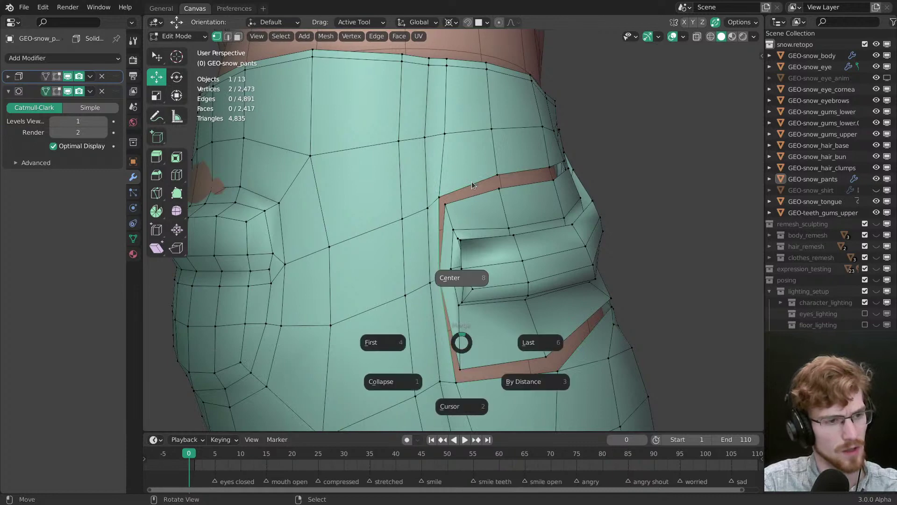
{"action": "left_click", "coordinate": [472, 181]}
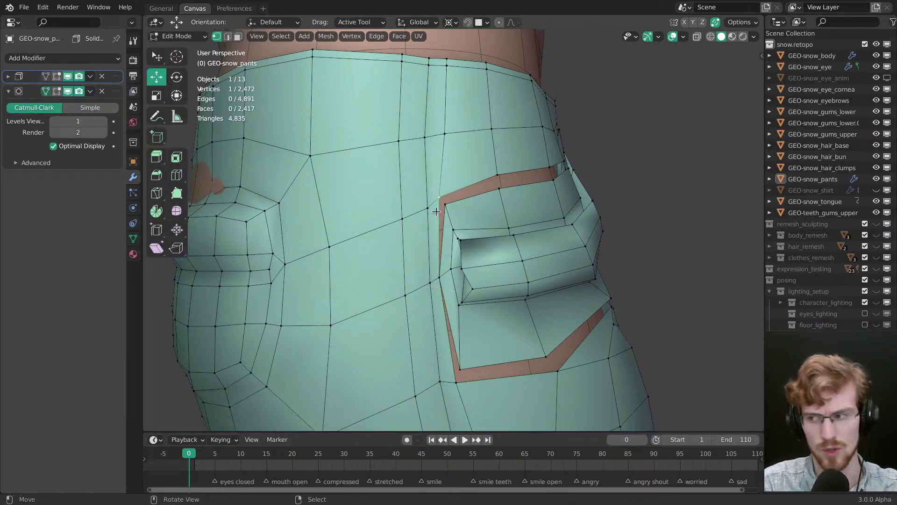
Step: Try to close the gap around the front pocket by merging its facing vertex pairs one by one with At Last
{"action": "middle_click_drag", "start_coordinate": [436, 212], "coordinate": [455, 216]}
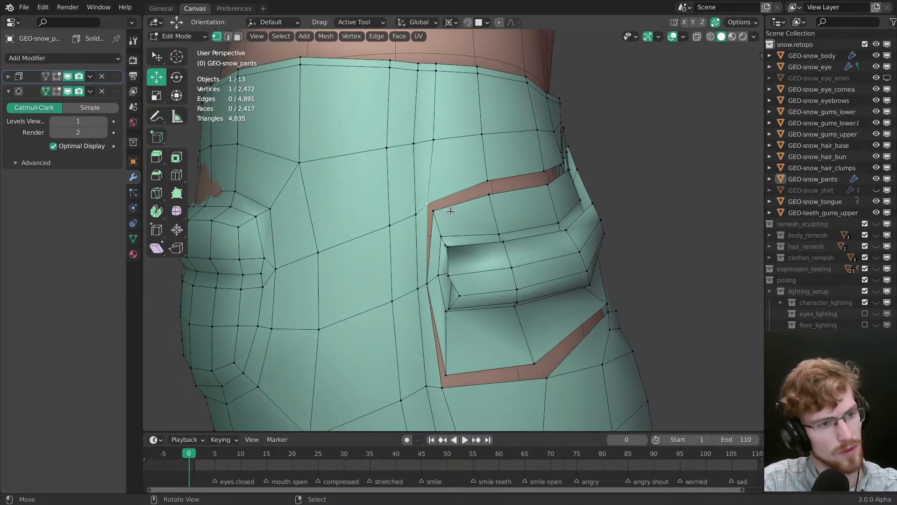
{"action": "key", "text": "m"}
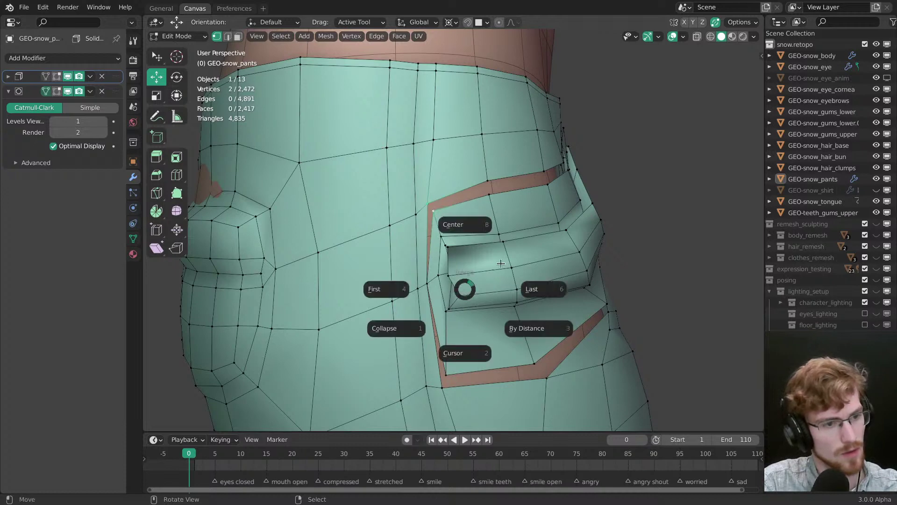
{"action": "key", "text": "Escape"}
{"action": "key", "text": "m"}
{"action": "left_click", "coordinate": [487, 244]}
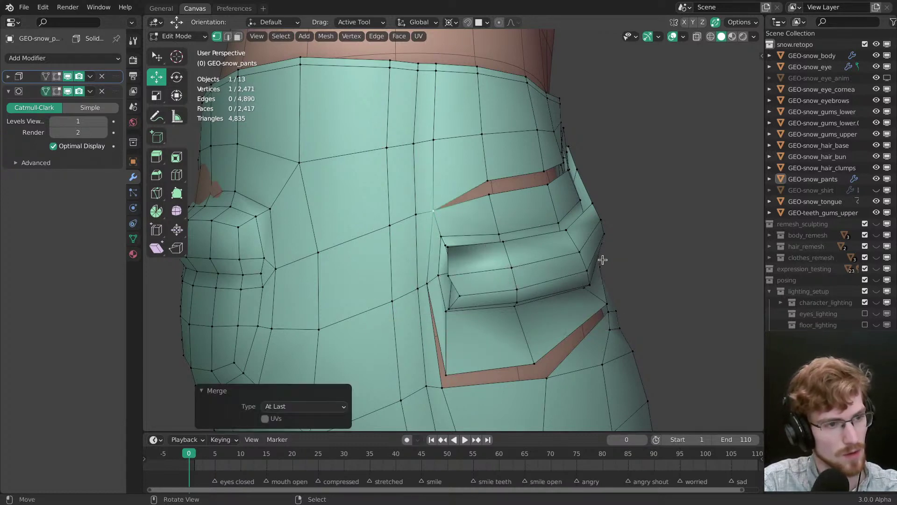
{"action": "middle_click_drag", "start_coordinate": [601, 257], "coordinate": [430, 184]}
{"action": "key", "text": "m"}
{"action": "left_click", "coordinate": [571, 249]}
{"action": "middle_click_drag", "start_coordinate": [571, 249], "coordinate": [457, 283]}
{"action": "key", "text": "m"}
{"action": "left_click", "coordinate": [553, 238]}
{"action": "right_click", "coordinate": [485, 178]}
{"action": "right_click", "coordinate": [486, 189], "text": "shift"}
{"action": "key", "text": "m"}
{"action": "left_click", "coordinate": [518, 281]}
{"action": "right_click", "coordinate": [475, 188]}
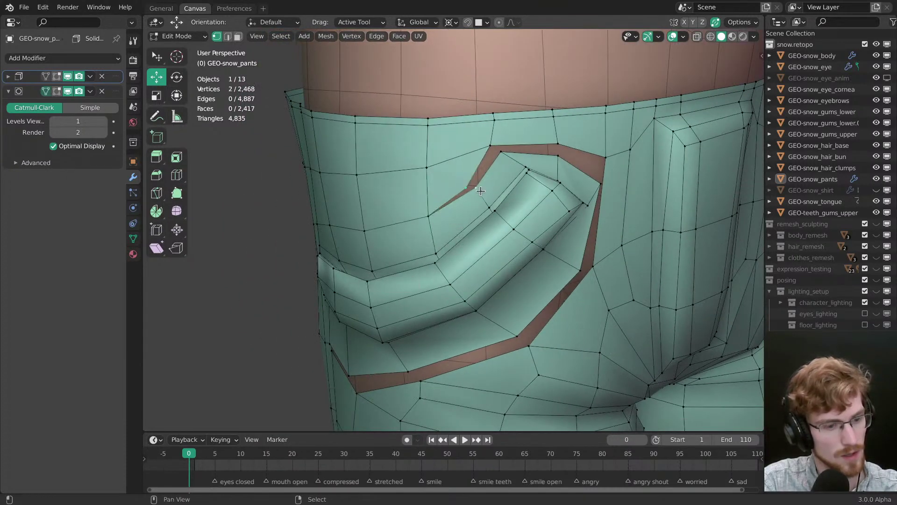
{"action": "key", "text": "m"}
{"action": "left_click", "coordinate": [516, 213]}
Step: Undo the vertex merges around the front pocket so its gap is fully open again
{"action": "key", "text": "ctrl+z"}
{"action": "key", "text": "ctrl+z"}
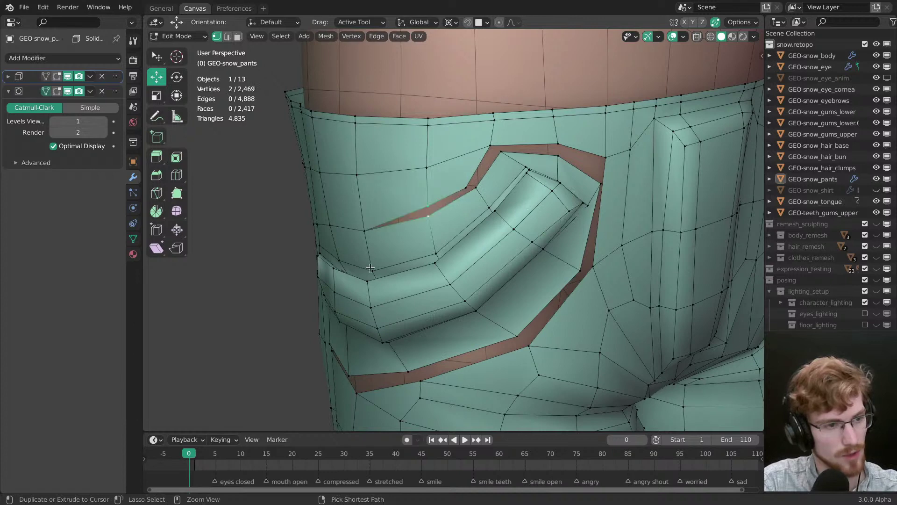
{"action": "middle_click_drag", "start_coordinate": [455, 214], "coordinate": [555, 226]}
{"action": "key", "text": "ctrl+z"}
{"action": "key", "text": "ctrl+z"}
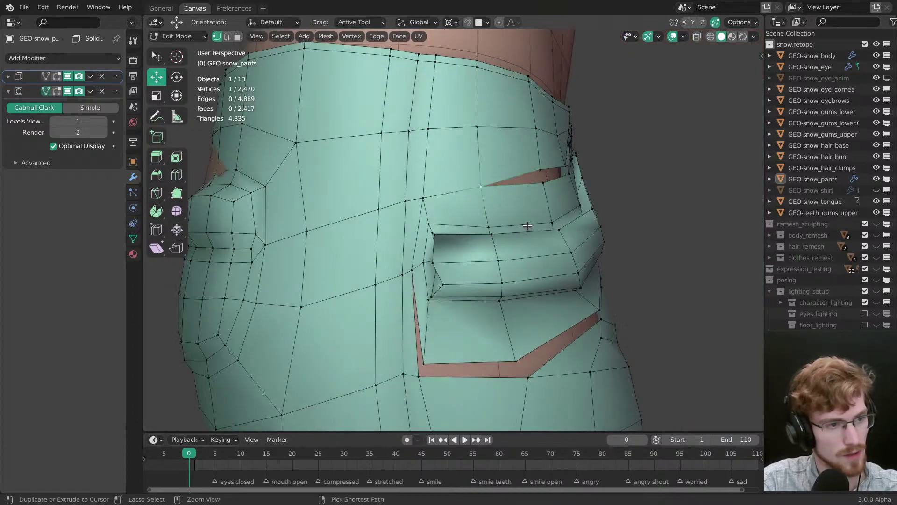
{"action": "key", "text": "ctrl+z"}
{"action": "key", "text": "ctrl+z"}
{"action": "key", "text": "ctrl+z"}
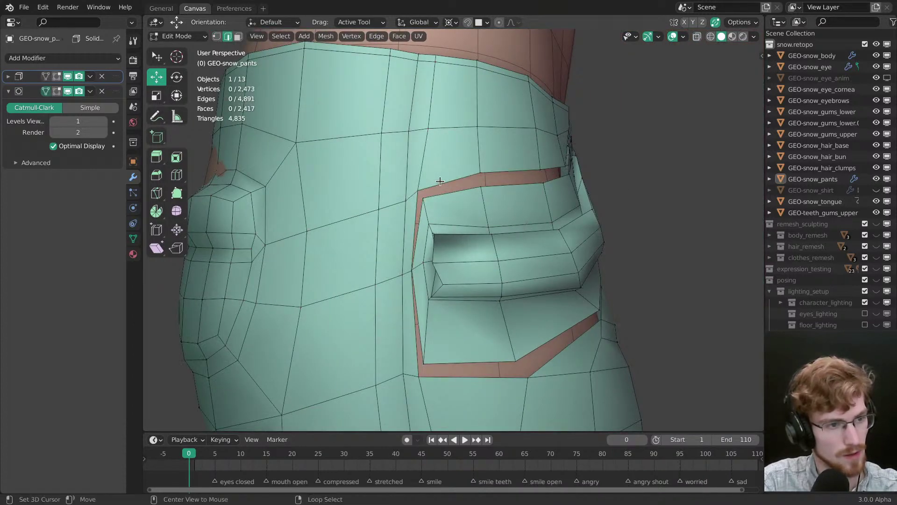
Step: Bridge the front pocket's outer edge loop to the edge loop of the surrounding hole in the pants
{"action": "left_click", "coordinate": [440, 181], "text": "alt"}
{"action": "left_click", "coordinate": [551, 176], "text": "alt+shift"}
{"action": "middle_click_drag", "start_coordinate": [551, 176], "coordinate": [490, 231]}
{"action": "key", "text": "ctrl+e"}
{"action": "left_click", "coordinate": [491, 230]}
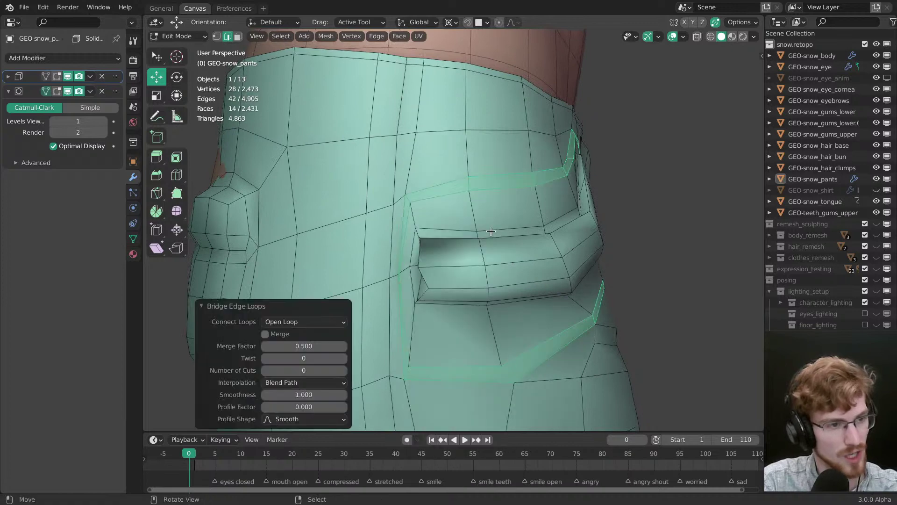
Step: Edge-slide one side of the bridged strip around the front pocket fully onto the other, factor 1.000, with auto-merge enabled
{"action": "left_click", "coordinate": [471, 196], "text": "alt"}
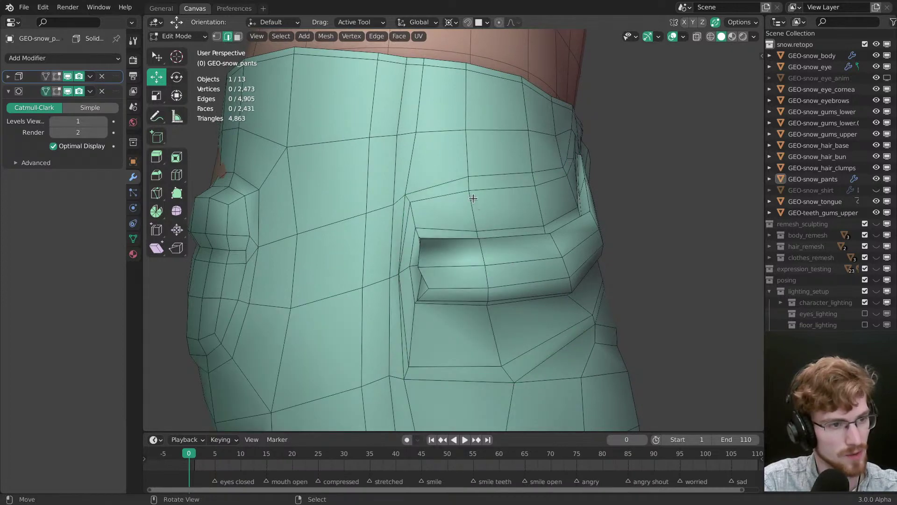
{"action": "left_click", "coordinate": [477, 370], "text": "alt+shift"}
{"action": "middle_click_drag", "start_coordinate": [476, 366], "coordinate": [422, 286]}
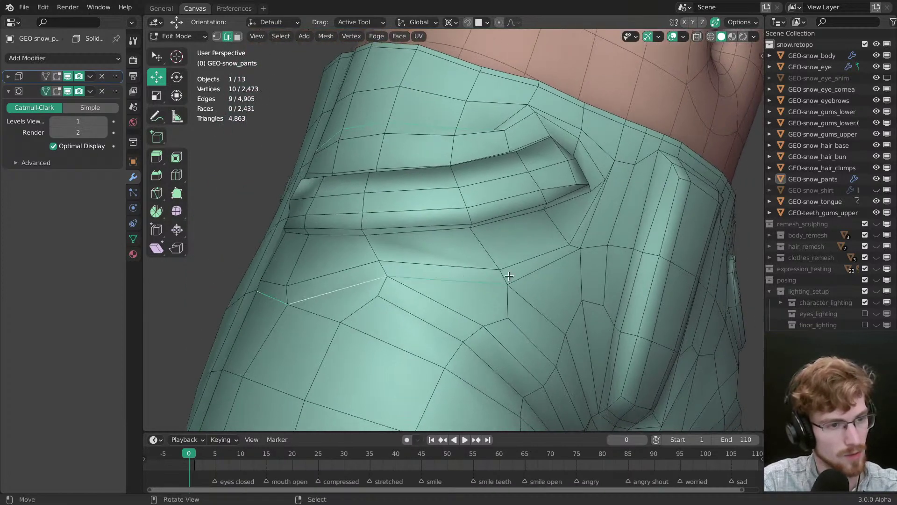
{"action": "middle_click_drag", "start_coordinate": [509, 276], "coordinate": [506, 260]}
{"action": "left_click", "coordinate": [545, 226], "text": "alt+shift"}
{"action": "left_click", "coordinate": [578, 141], "text": "alt+shift"}
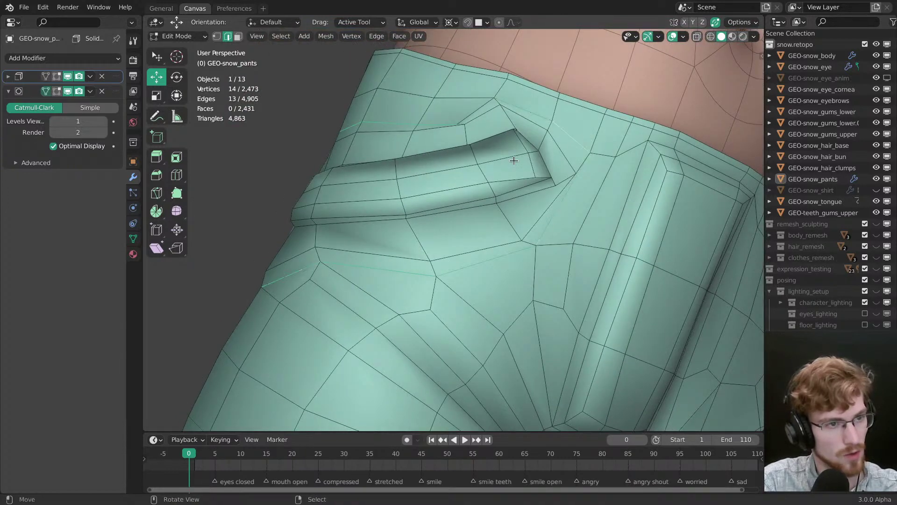
{"action": "left_click", "coordinate": [481, 110], "text": "shift"}
{"action": "middle_click_drag", "start_coordinate": [481, 110], "coordinate": [494, 237]}
{"action": "key", "text": "g"}
{"action": "key", "text": "g"}
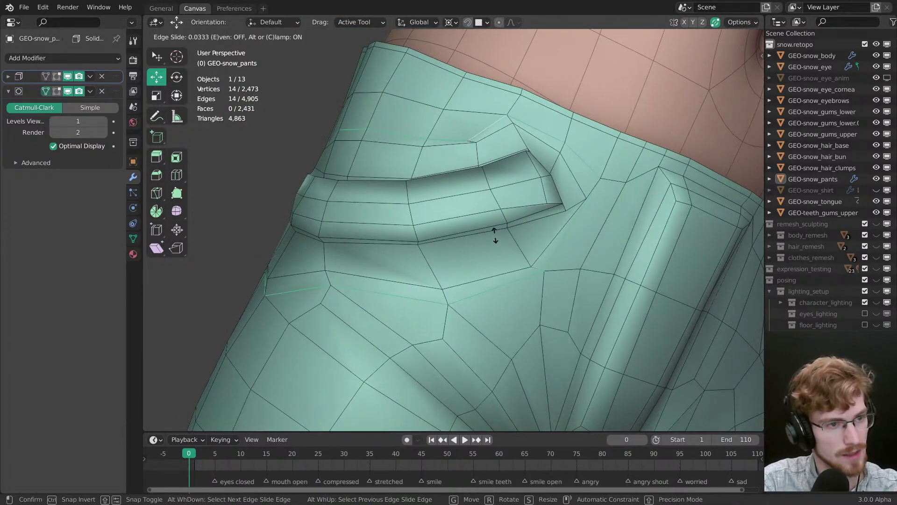
{"action": "left_click", "coordinate": [484, 187]}
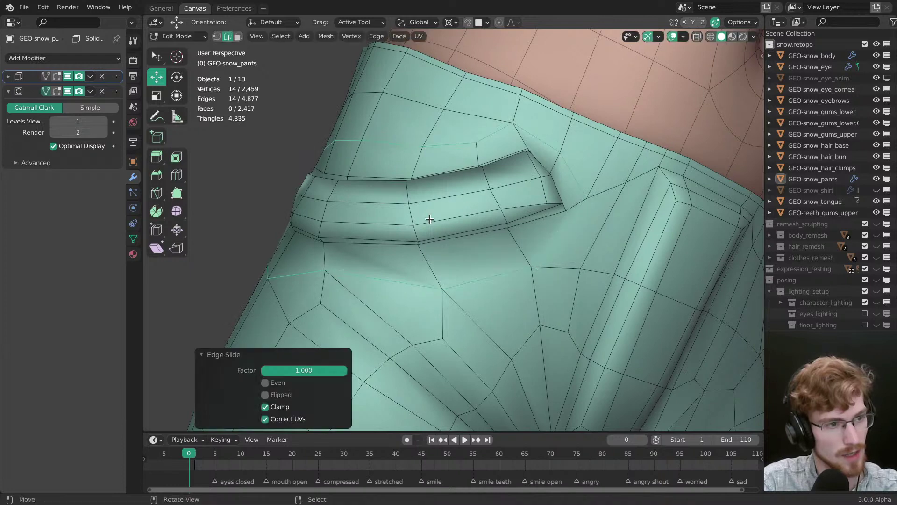
Step: Reposition the vertices at the front pocket's rear end, beside the pants' side seam
{"action": "middle_click_drag", "start_coordinate": [428, 216], "coordinate": [571, 272]}
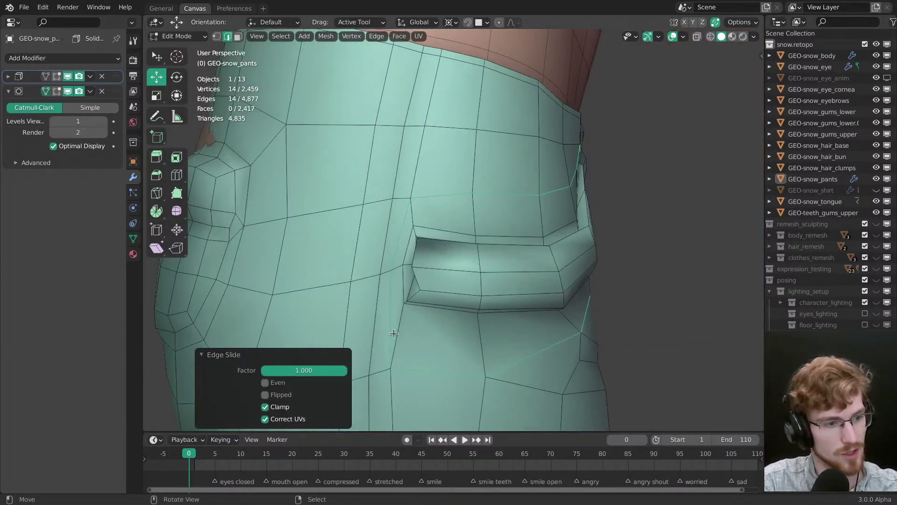
{"action": "key", "text": "alt+a"}
{"action": "middle_click_drag", "start_coordinate": [404, 238], "coordinate": [443, 280]}
{"action": "scroll", "coordinate": [500, 260], "scroll_direction": "up", "scroll_amount": 2}
{"action": "key", "text": "1"}
{"action": "scroll", "coordinate": [544, 285], "scroll_direction": "up", "scroll_amount": 1}
{"action": "key", "text": "g"}
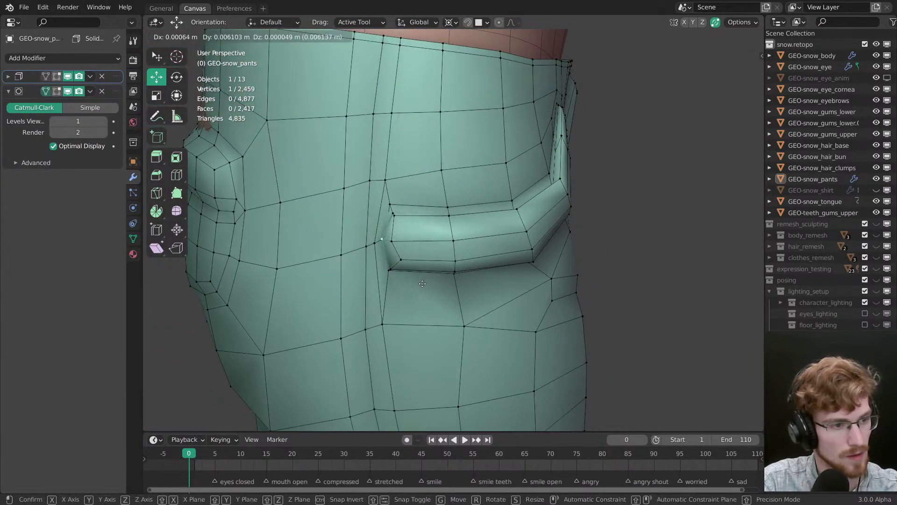
{"action": "left_click", "coordinate": [424, 282]}
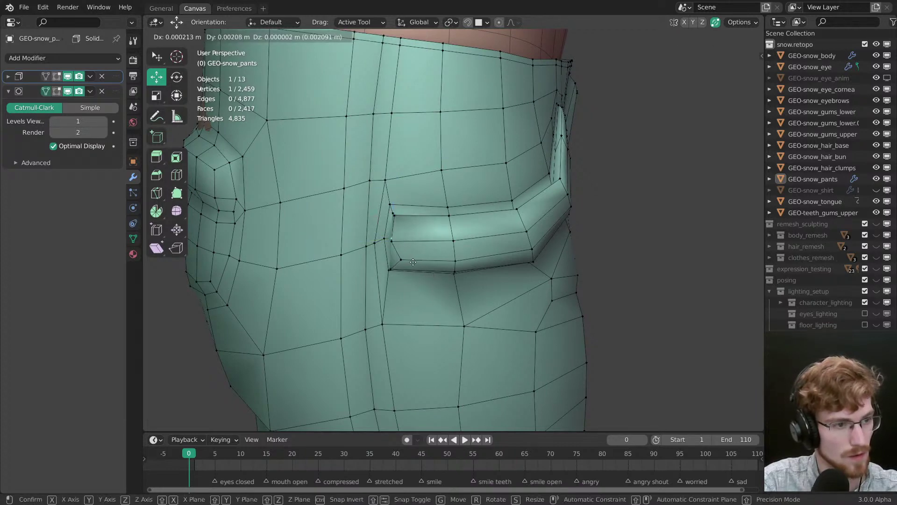
{"action": "middle_click_drag", "start_coordinate": [414, 259], "coordinate": [384, 236]}
{"action": "scroll", "coordinate": [384, 236], "scroll_direction": "up", "scroll_amount": 1}
{"action": "key", "text": "w"}
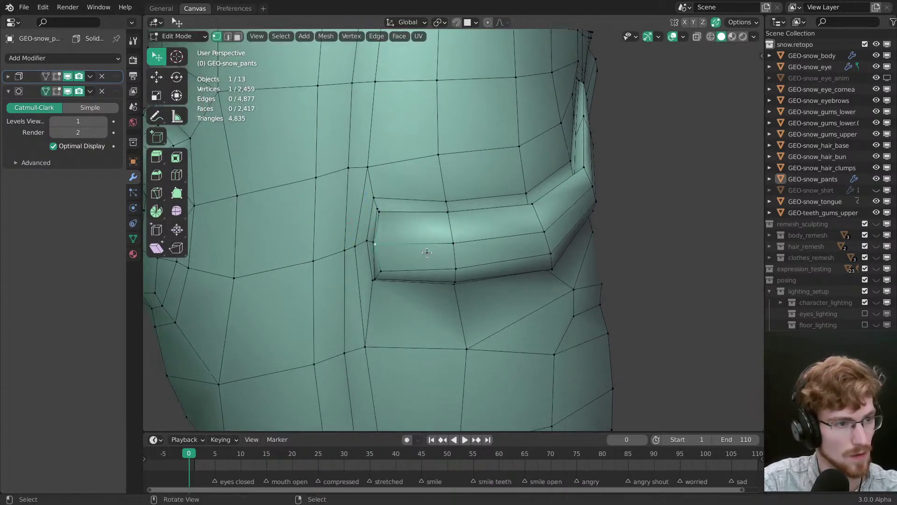
Step: Return to Object Mode, hide the wireframe, and set the pants' viewport subdivision level to 2
{"action": "key", "text": "ctrl+Tab"}
{"action": "scroll", "coordinate": [421, 301], "scroll_direction": "down", "scroll_amount": 4}
{"action": "middle_click_drag", "start_coordinate": [420, 301], "coordinate": [491, 220]}
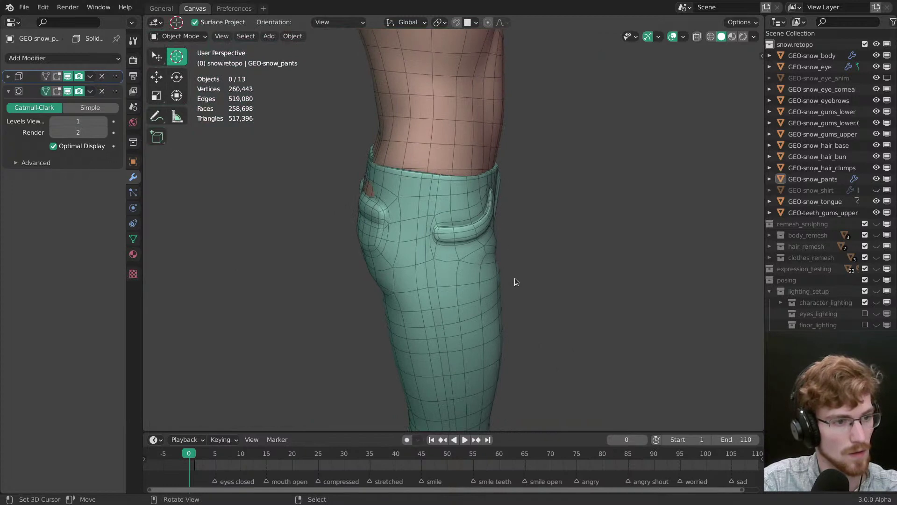
{"action": "middle_click_drag", "start_coordinate": [514, 281], "coordinate": [411, 289]}
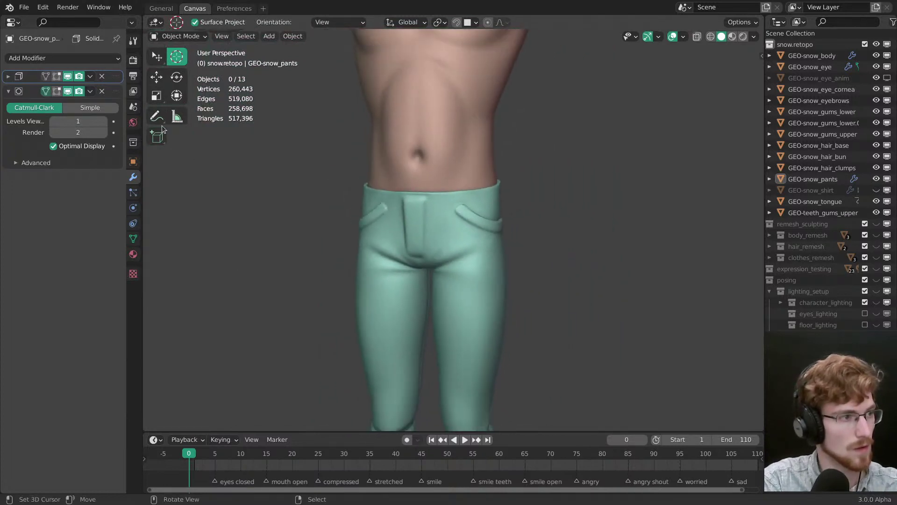
{"action": "key", "text": "ctrl+2"}
Step: Inspect the smoothed pants from the front and back, and save the file snow.modeling.blend
{"action": "scroll", "coordinate": [450, 285], "scroll_direction": "up", "scroll_amount": 3}
{"action": "middle_click_drag", "start_coordinate": [482, 357], "coordinate": [504, 250]}
{"action": "scroll", "coordinate": [504, 250], "scroll_direction": "down", "scroll_amount": 3}
{"action": "middle_click_drag", "start_coordinate": [450, 242], "coordinate": [483, 207]}
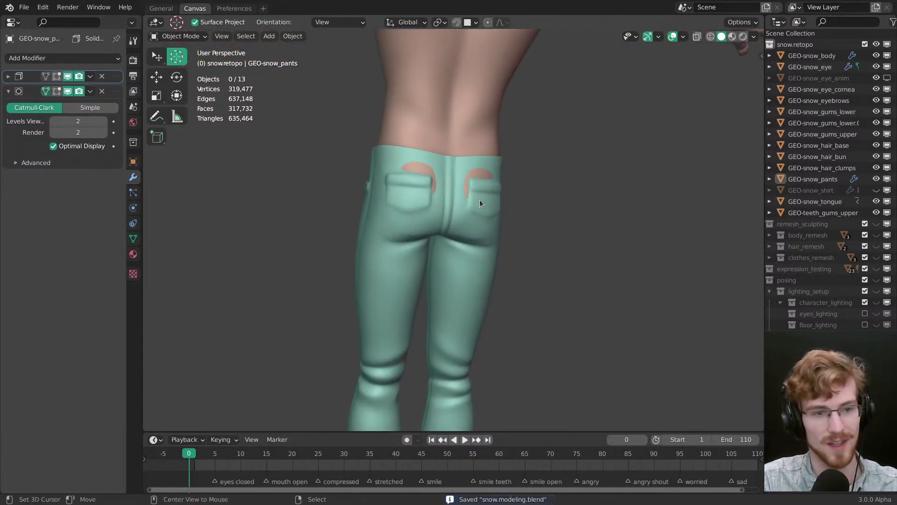
{"action": "scroll", "coordinate": [479, 200], "scroll_direction": "down", "scroll_amount": 1}
{"action": "key", "text": "ctrl+s"}
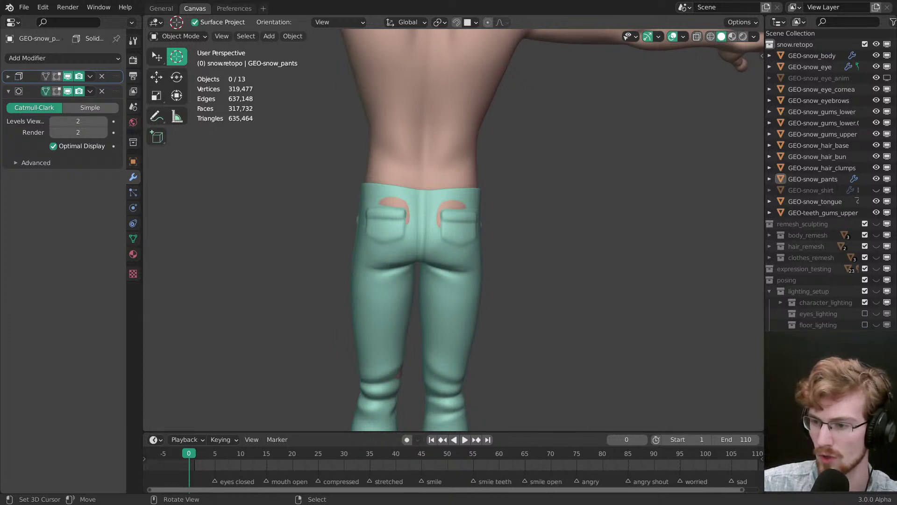
Step: Enter Edit Mode on the pants with nothing selected, focusing on the back pockets
{"action": "middle_click_drag", "start_coordinate": [383, 245], "coordinate": [464, 152]}
{"action": "left_click", "coordinate": [456, 234]}
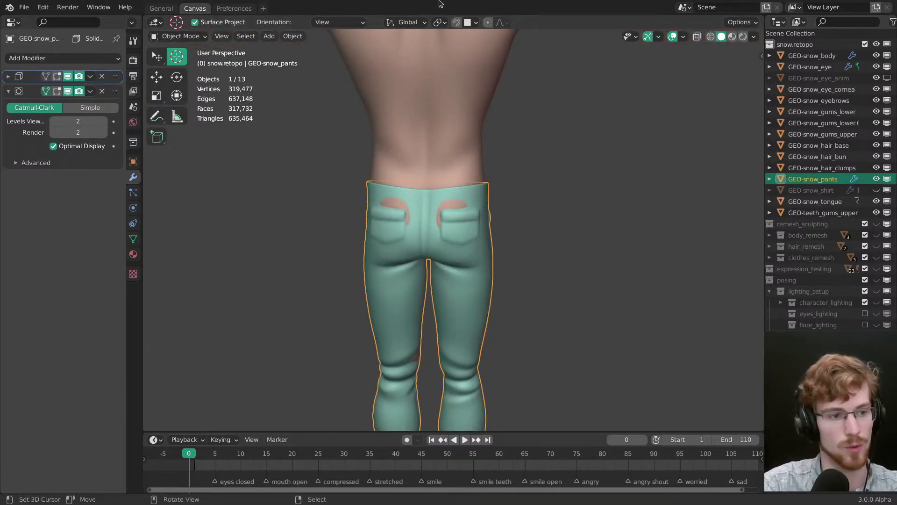
{"action": "scroll", "coordinate": [426, 334], "scroll_direction": "up", "scroll_amount": 3}
{"action": "key", "text": "Tab"}
{"action": "scroll", "coordinate": [462, 266], "scroll_direction": "up", "scroll_amount": 4}
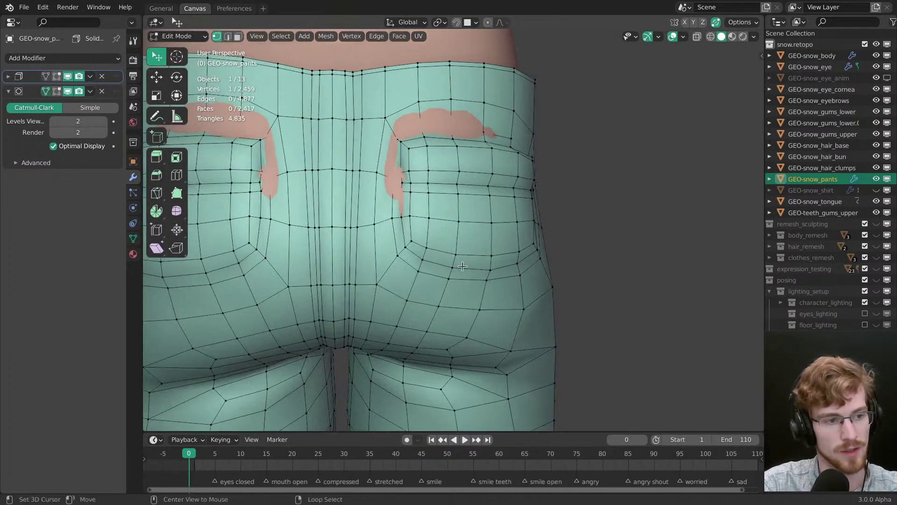
{"action": "key", "text": "alt+a"}
{"action": "scroll", "coordinate": [462, 265], "scroll_direction": "up", "scroll_amount": 2}
{"action": "middle_click_drag", "start_coordinate": [462, 266], "coordinate": [623, 69]}
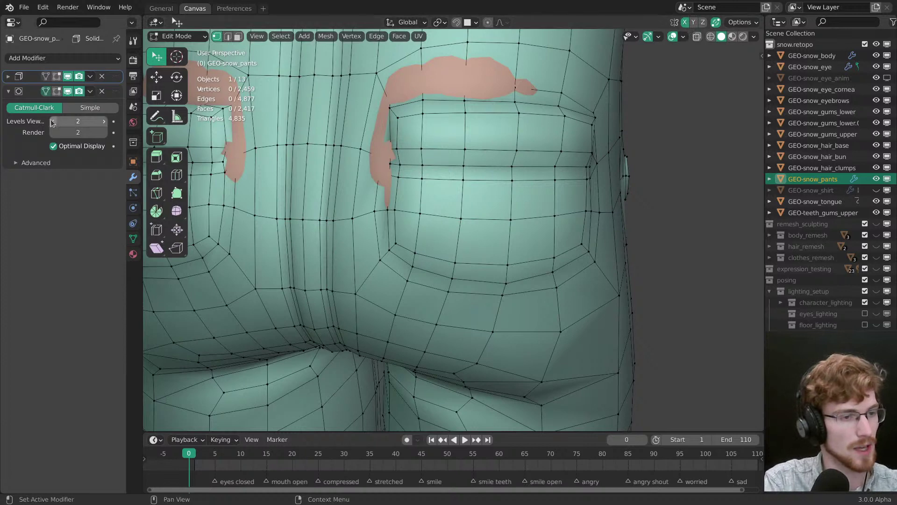
Step: Enable the pants' Subdivision modifier display in Edit Mode
{"action": "scroll", "coordinate": [467, 215], "scroll_direction": "down", "scroll_amount": 3}
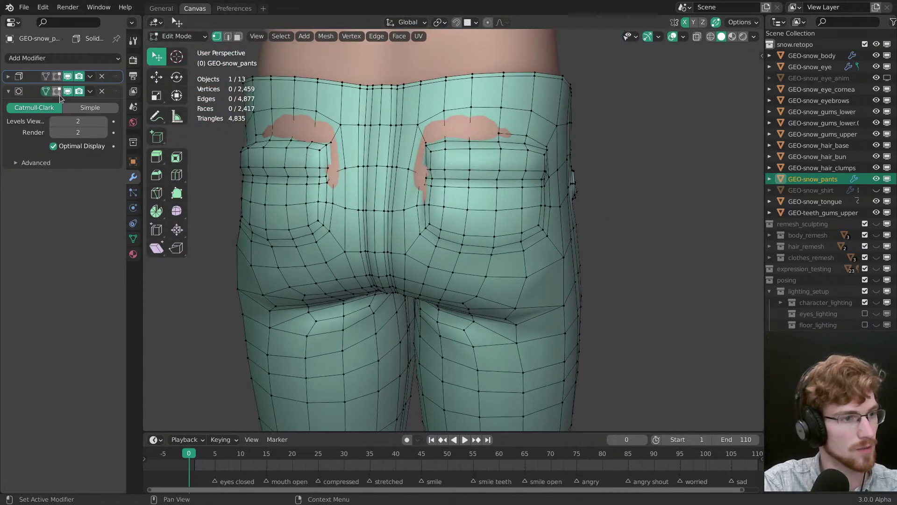
{"action": "left_click", "coordinate": [56, 91]}
{"action": "middle_click_drag", "start_coordinate": [457, 277], "coordinate": [457, 261], "text": "ctrl"}
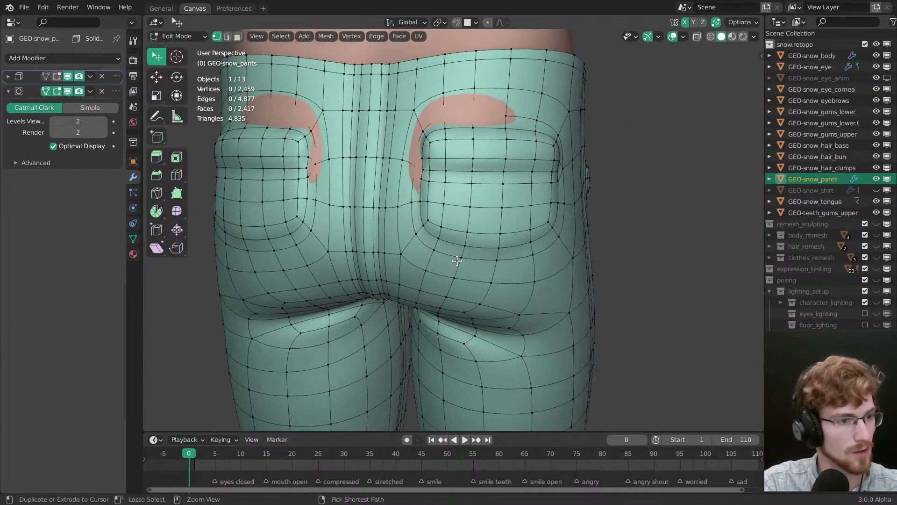
Step: Move the six-vertex edge row along the bottom of the right back pocket slightly with the Move tool
{"action": "key", "text": "shift+space"}
{"action": "key", "text": "g"}
{"action": "left_click_drag", "start_coordinate": [547, 271], "coordinate": [546, 282]}
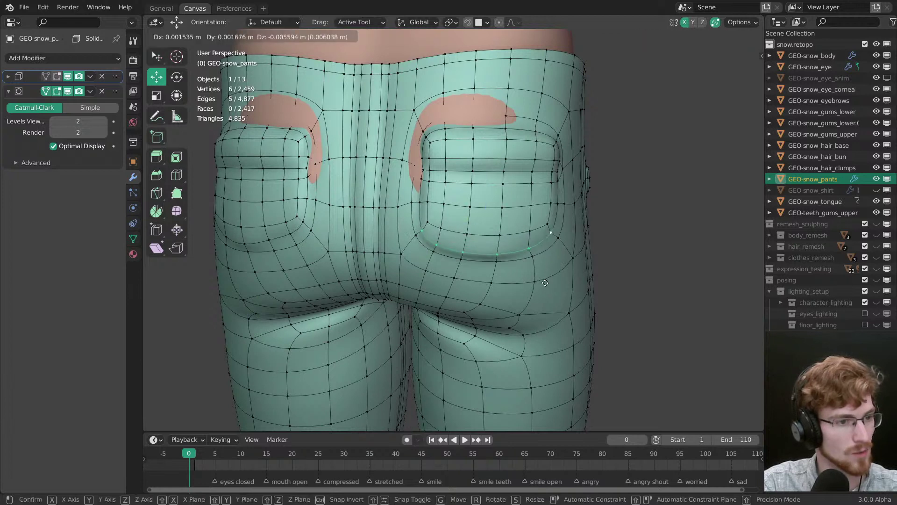
{"action": "left_click", "coordinate": [548, 276]}
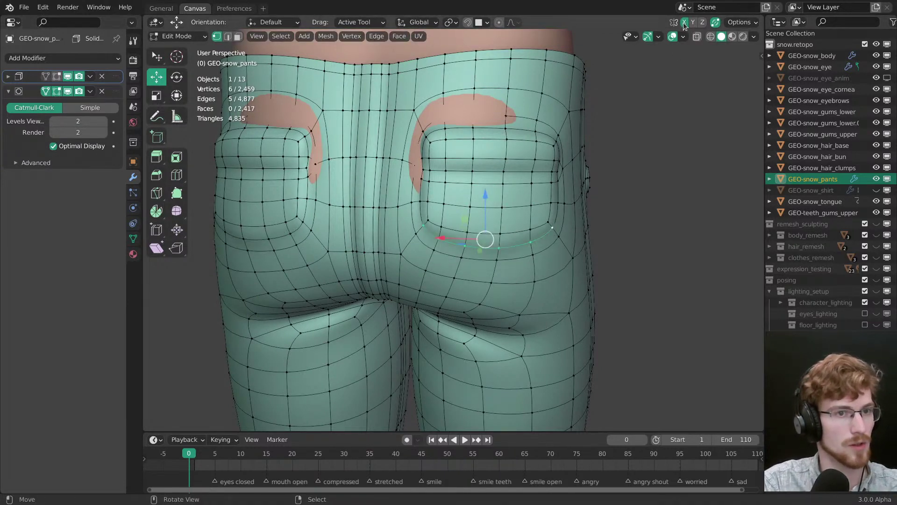
Step: Turn off the Subdivision modifier's on-cage display and adjust the vertices along the right back pocket's lower edge
{"action": "scroll", "coordinate": [419, 259], "scroll_direction": "up", "scroll_amount": 1}
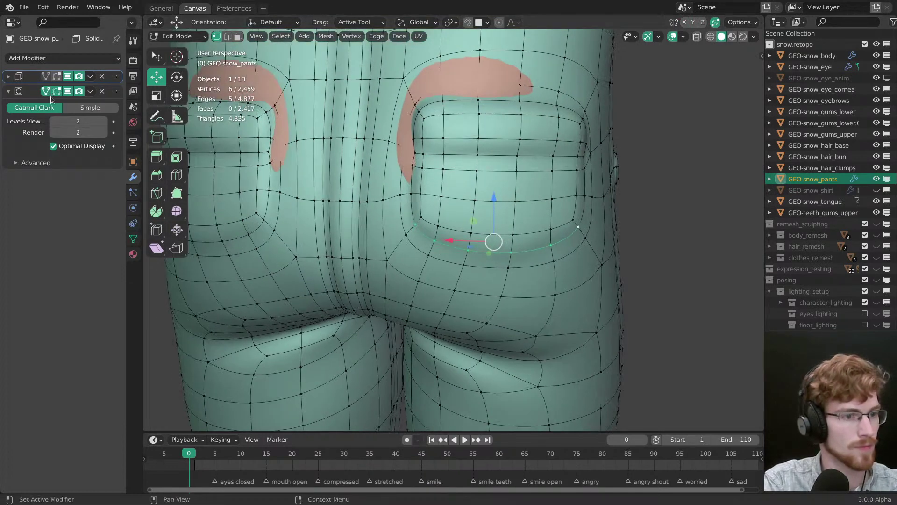
{"action": "scroll", "coordinate": [468, 279], "scroll_direction": "up", "scroll_amount": 4}
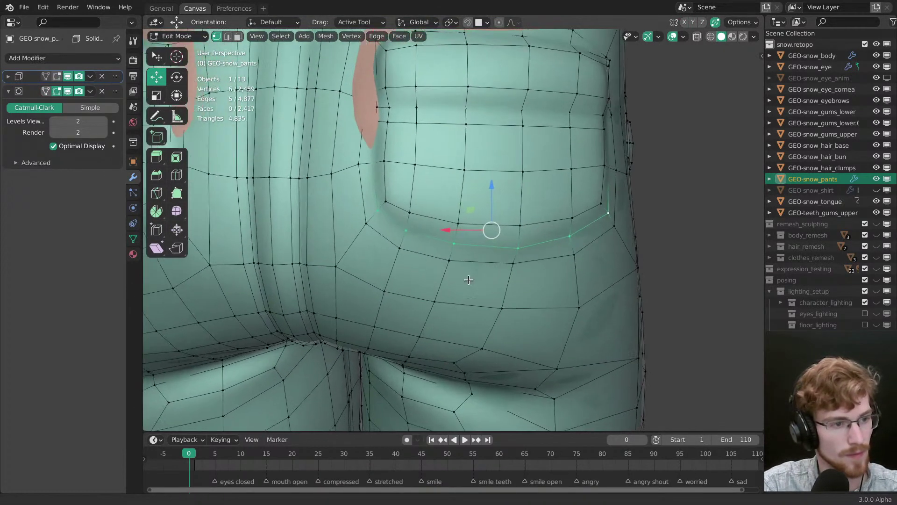
{"action": "middle_click_drag", "start_coordinate": [469, 279], "coordinate": [430, 304]}
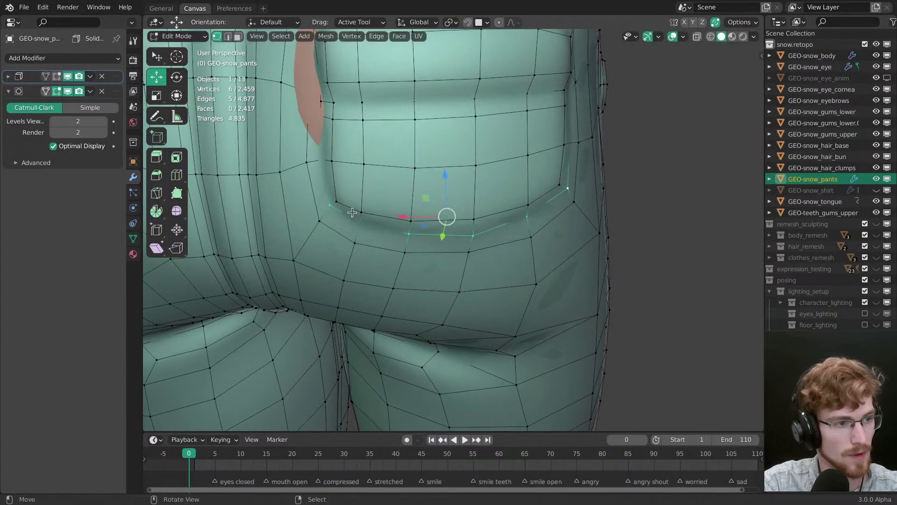
{"action": "left_click_drag", "start_coordinate": [563, 227], "coordinate": [566, 241]}
{"action": "middle_click_drag", "start_coordinate": [566, 241], "coordinate": [485, 247]}
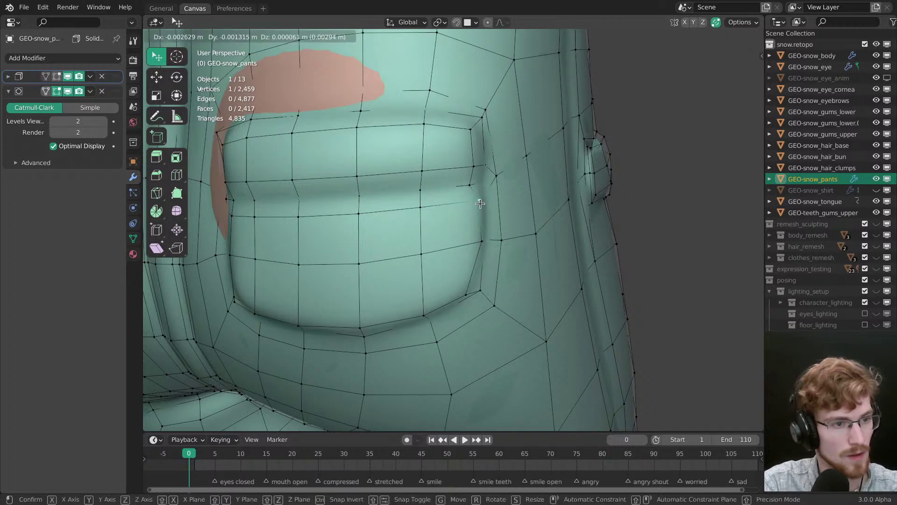
Step: Reposition single vertices on the outer side of the right back pocket's flap, up to its upper corner
{"action": "left_click", "coordinate": [472, 186]}
{"action": "middle_click_drag", "start_coordinate": [473, 186], "coordinate": [471, 246]}
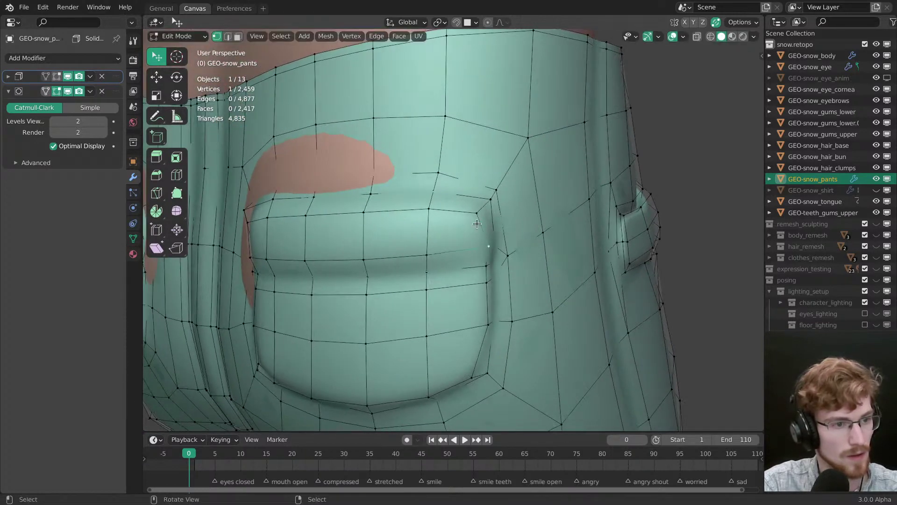
{"action": "left_click", "coordinate": [484, 207]}
{"action": "middle_click_drag", "start_coordinate": [484, 207], "coordinate": [468, 253]}
{"action": "left_click_drag", "start_coordinate": [451, 230], "coordinate": [455, 235]}
Step: Reposition single vertices along the outer and inner sides of the right back pocket
{"action": "middle_click_drag", "start_coordinate": [455, 234], "coordinate": [449, 221]}
{"action": "key", "text": "g"}
{"action": "left_click", "coordinate": [443, 254]}
{"action": "middle_click_drag", "start_coordinate": [443, 254], "coordinate": [447, 249]}
{"action": "left_click", "coordinate": [444, 240]}
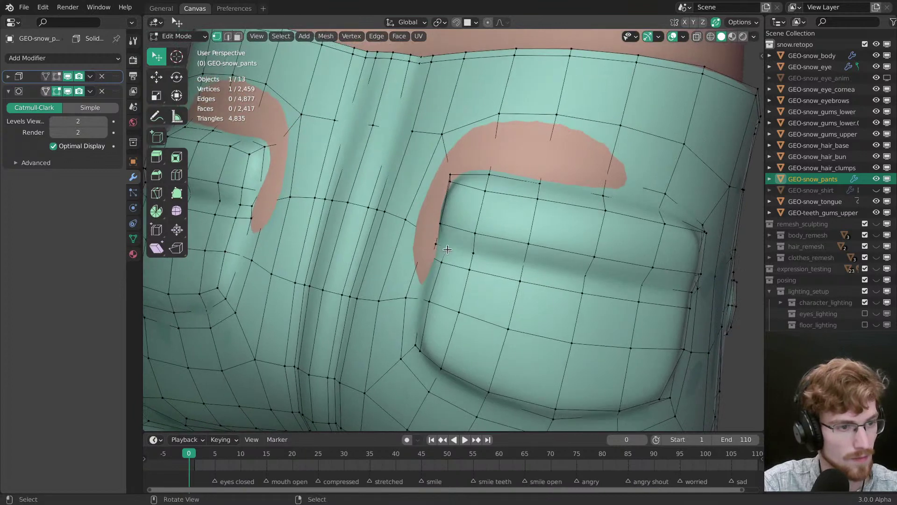
{"action": "middle_click_drag", "start_coordinate": [434, 281], "coordinate": [418, 237]}
{"action": "key", "text": "g"}
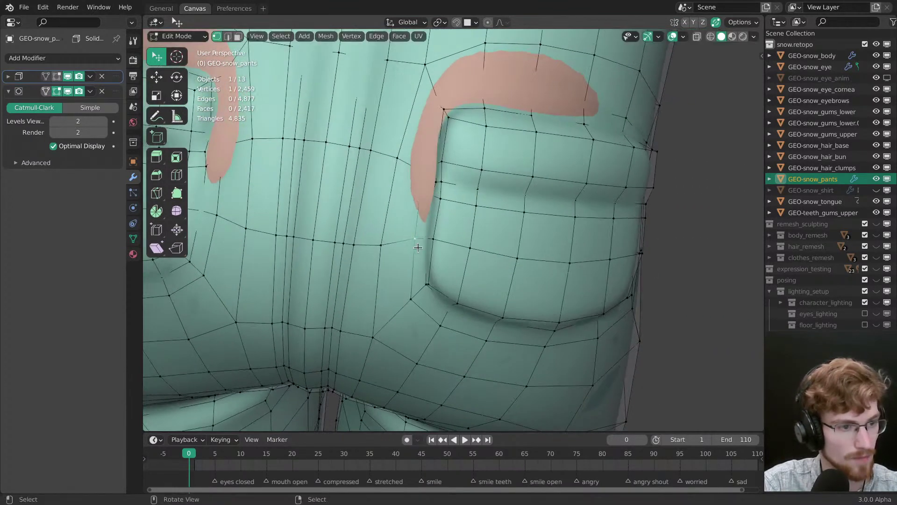
Step: Edge-slide the nine-vertex edge row around the right back pocket's sides and lower border by about 0.34
{"action": "left_click", "coordinate": [453, 330], "text": "ctrl"}
{"action": "middle_click_drag", "start_coordinate": [454, 330], "coordinate": [587, 243]}
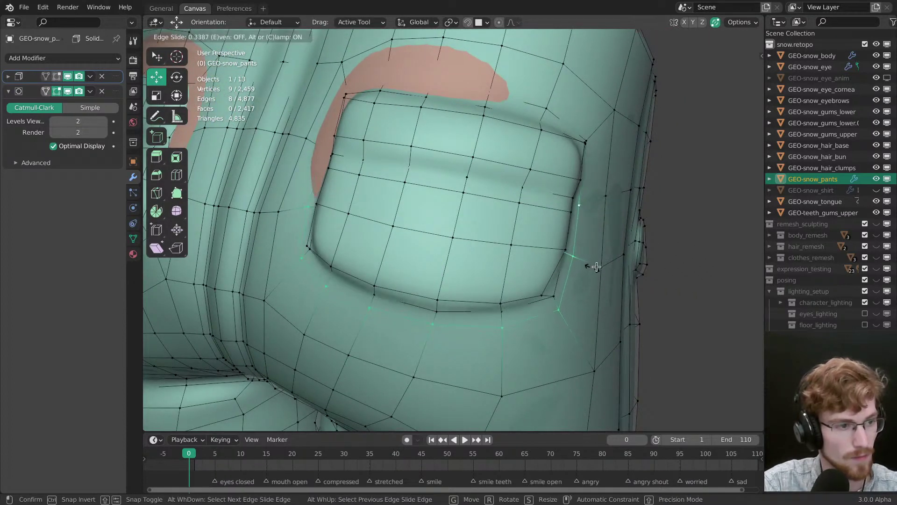
{"action": "left_click", "coordinate": [596, 267]}
{"action": "key", "text": "alt+a"}
{"action": "middle_click_drag", "start_coordinate": [597, 266], "coordinate": [340, 231]}
{"action": "key", "text": "alt+a"}
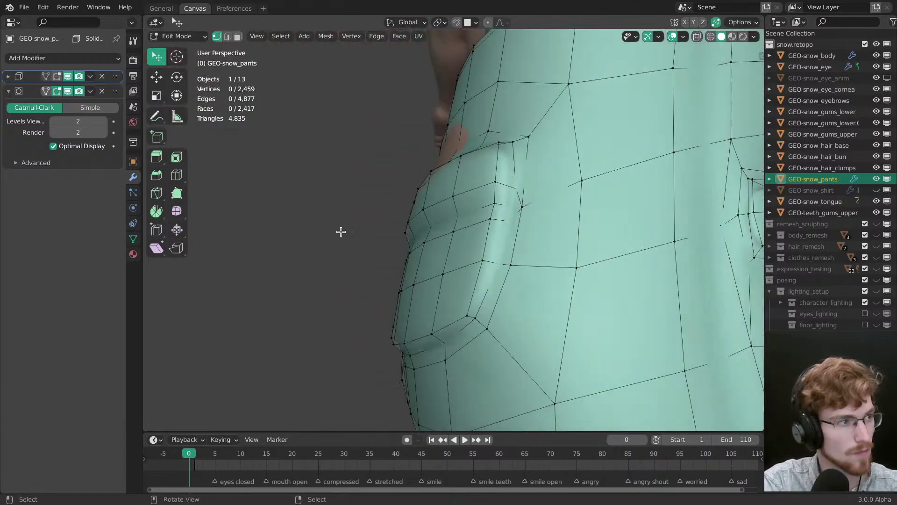
Step: Turn on the Subdivision modifier's on-cage display and adjust single vertices around the right back pocket's lower edge and corners
{"action": "left_click", "coordinate": [45, 92]}
{"action": "mouse_move", "coordinate": [384, 262]}
{"action": "middle_mouse_down"}
{"action": "mouse_move", "coordinate": [434, 300]}
{"action": "mouse_move", "coordinate": [461, 230]}
{"action": "mouse_move", "coordinate": [376, 260]}
{"action": "middle_mouse_up"}
{"action": "left_click", "coordinate": [444, 312]}
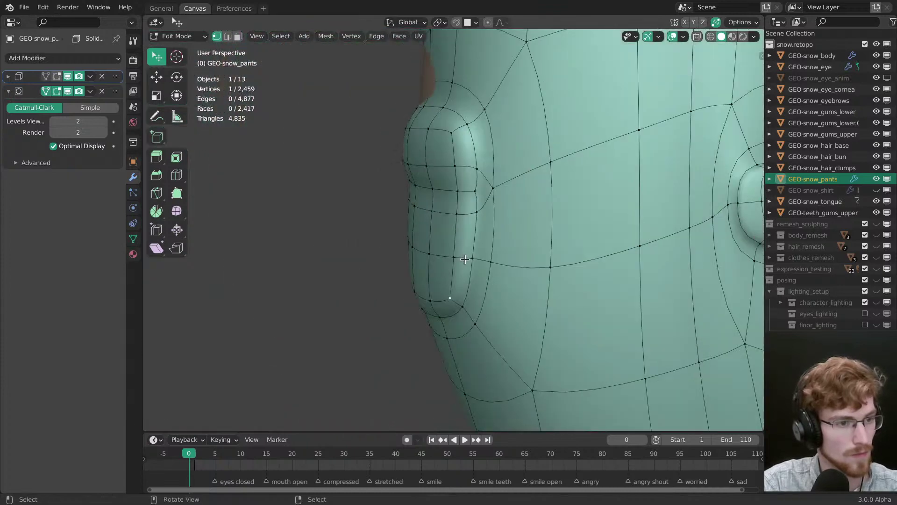
{"action": "middle_click_drag", "start_coordinate": [474, 220], "coordinate": [540, 268]}
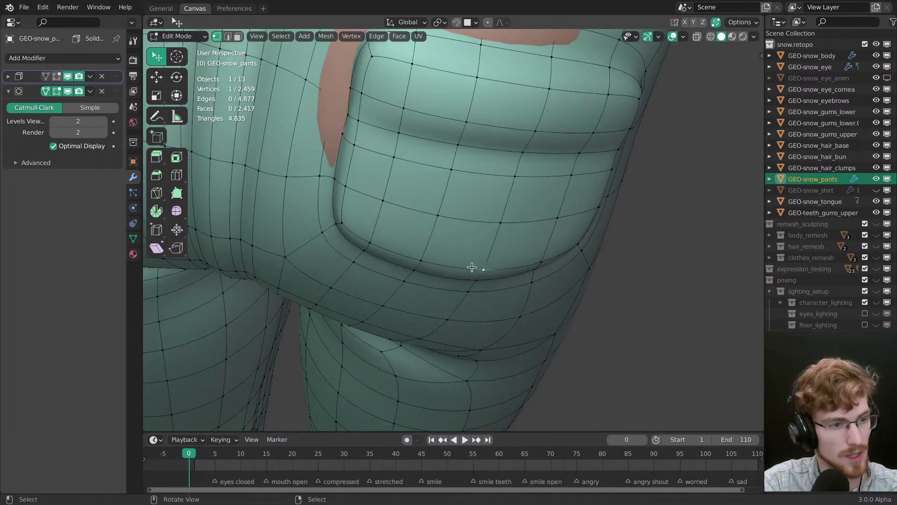
{"action": "middle_click_drag", "start_coordinate": [418, 260], "coordinate": [434, 241]}
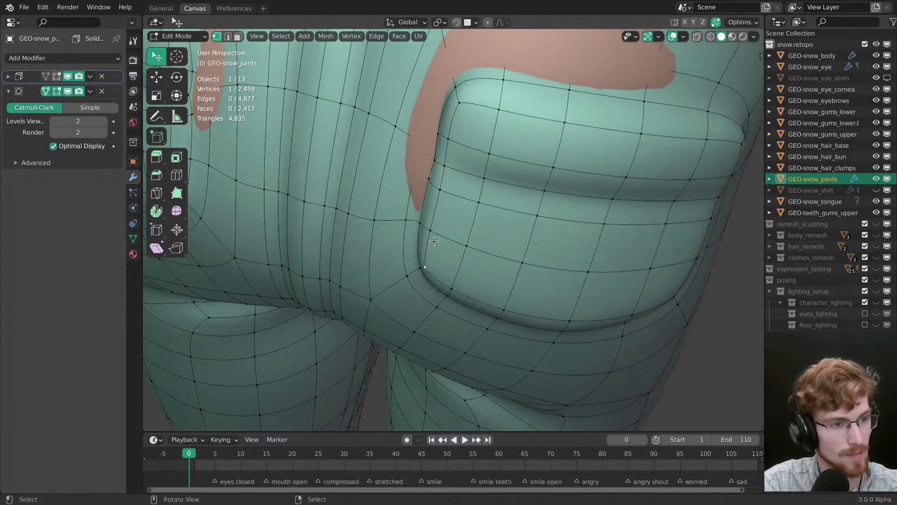
{"action": "middle_click_drag", "start_coordinate": [445, 195], "coordinate": [523, 206]}
Step: Examine the back pockets' smoothed shape in Sculpt Mode and return to Edit Mode
{"action": "left_click", "coordinate": [523, 234]}
{"action": "mouse_move", "coordinate": [511, 236]}
{"action": "middle_mouse_down"}
{"action": "mouse_move", "coordinate": [524, 196]}
{"action": "mouse_move", "coordinate": [490, 264]}
{"action": "middle_mouse_up"}
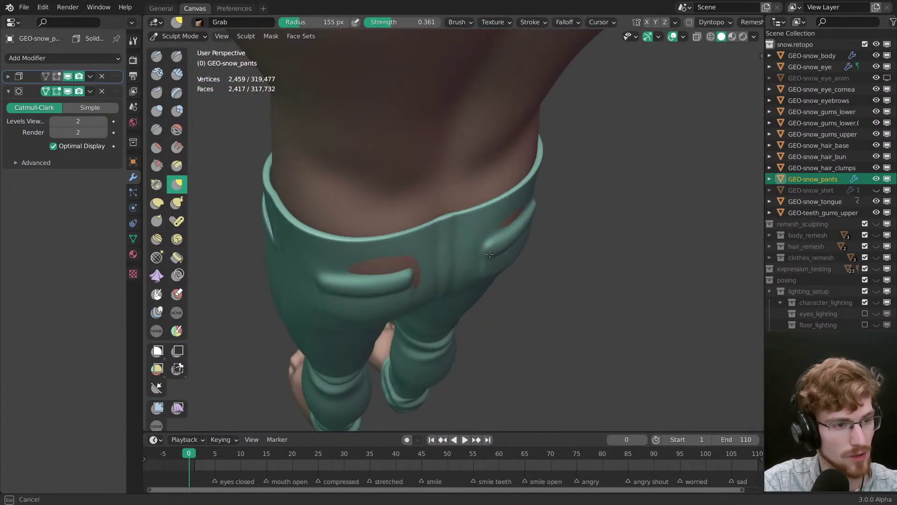
{"action": "middle_click_drag", "start_coordinate": [519, 228], "coordinate": [468, 187]}
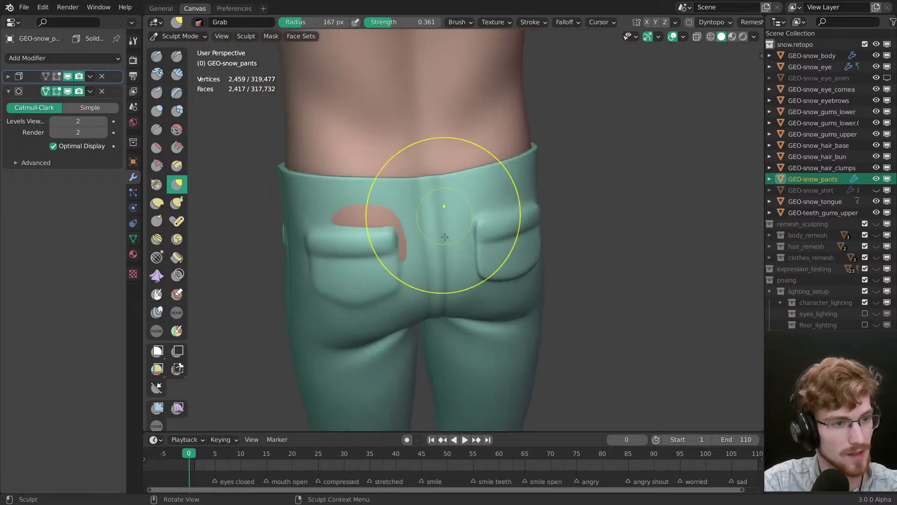
{"action": "middle_click_drag", "start_coordinate": [444, 238], "coordinate": [457, 263]}
{"action": "key", "text": "ctrl+Tab"}
{"action": "left_click", "coordinate": [589, 289]}
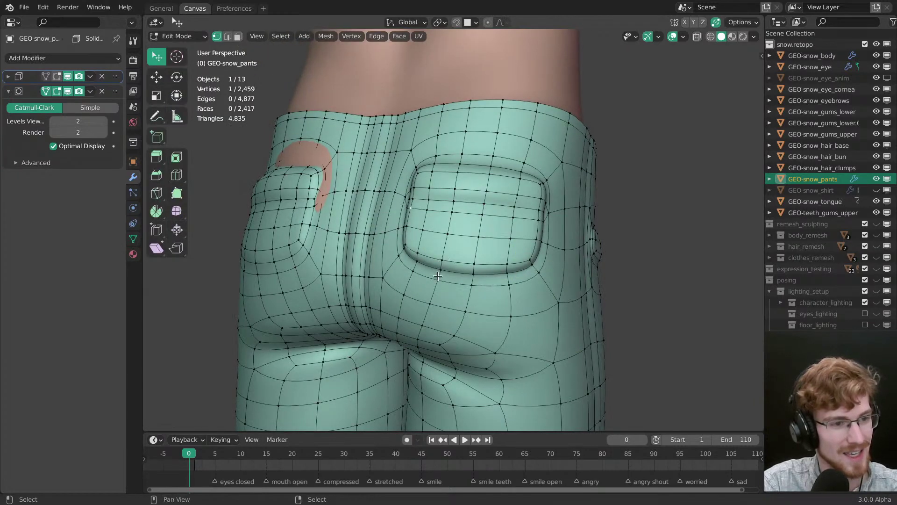
Step: Nudge a vertex slightly on the lower edge of the right back pocket and adjust neighbouring pocket vertices
{"action": "scroll", "coordinate": [509, 272], "scroll_direction": "up", "scroll_amount": 5}
{"action": "left_click", "coordinate": [516, 255]}
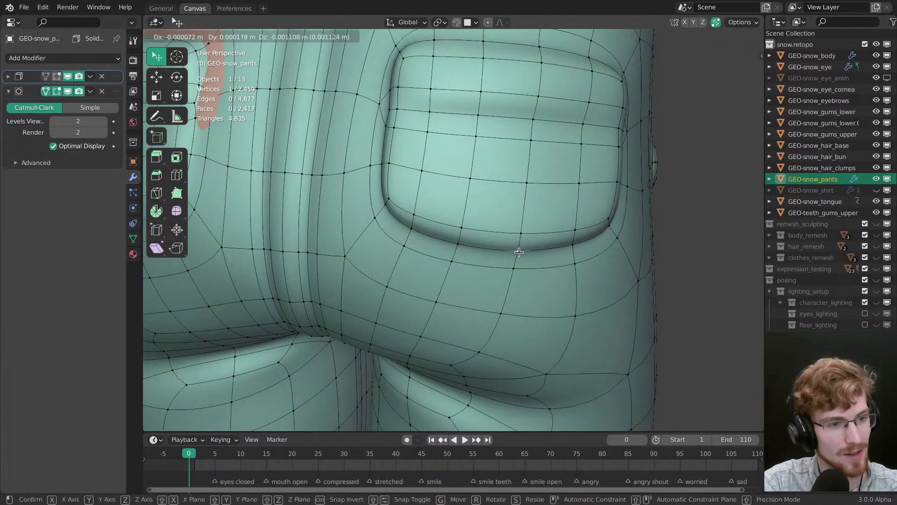
{"action": "middle_click_drag", "start_coordinate": [515, 255], "coordinate": [409, 218]}
{"action": "left_click", "coordinate": [496, 308]}
{"action": "middle_click_drag", "start_coordinate": [396, 188], "coordinate": [412, 291]}
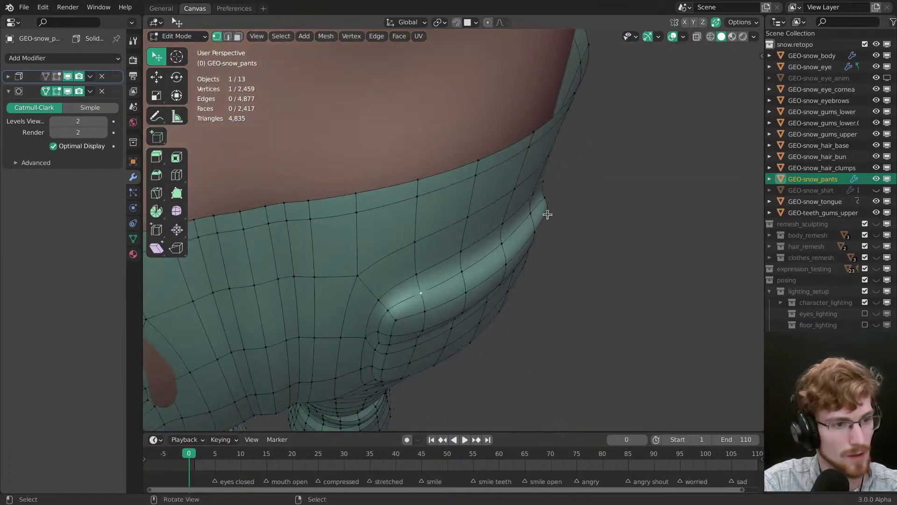
Step: Turn off the Subdivision modifier's Edit Mode display and move the five-vertex edge row along the top of the right pocket's flap
{"action": "left_click", "coordinate": [59, 95]}
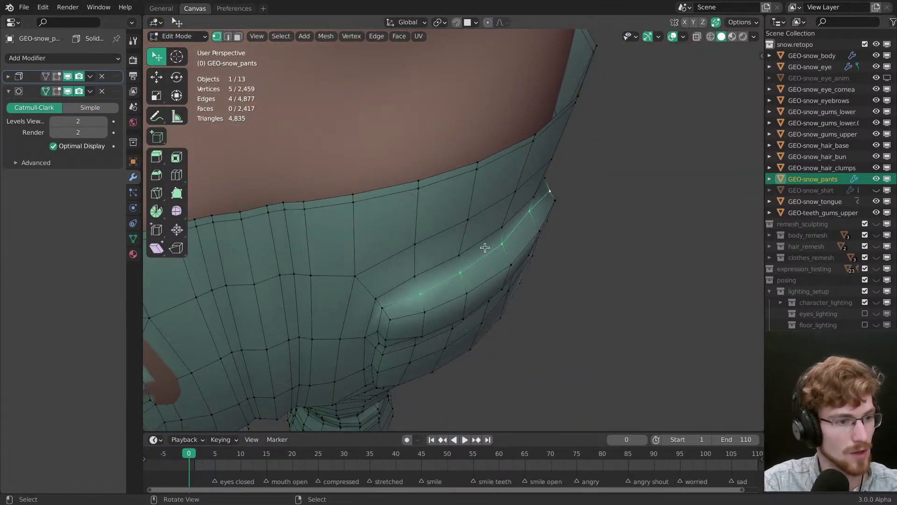
{"action": "middle_click_drag", "start_coordinate": [485, 245], "coordinate": [497, 320]}
{"action": "key", "text": "g"}
Step: Reposition single vertices along the upper edge of the right back pocket's flap with the tweak selection tool
{"action": "middle_click_drag", "start_coordinate": [414, 304], "coordinate": [397, 346]}
{"action": "key", "text": "w"}
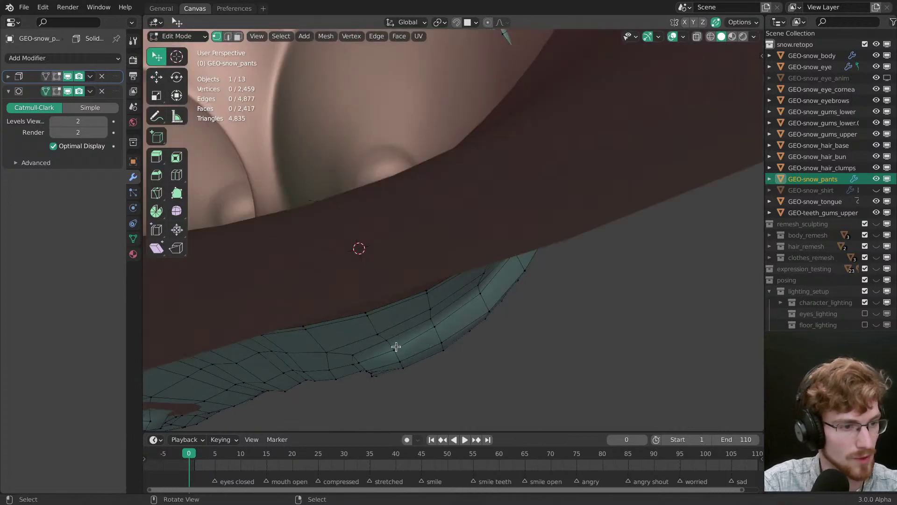
{"action": "middle_click_drag", "start_coordinate": [463, 325], "coordinate": [458, 294]}
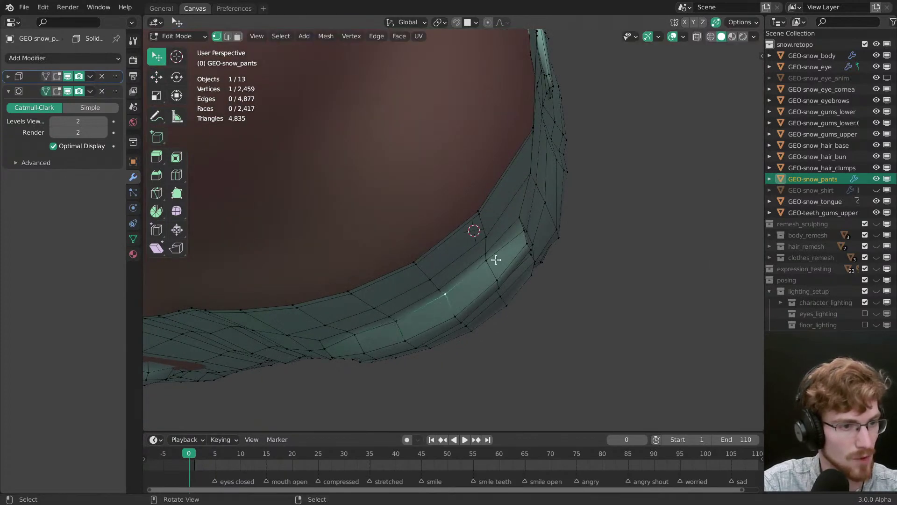
{"action": "middle_click_drag", "start_coordinate": [496, 260], "coordinate": [444, 271]}
{"action": "left_click_drag", "start_coordinate": [444, 279], "coordinate": [445, 281]}
{"action": "middle_click_drag", "start_coordinate": [448, 276], "coordinate": [501, 155]}
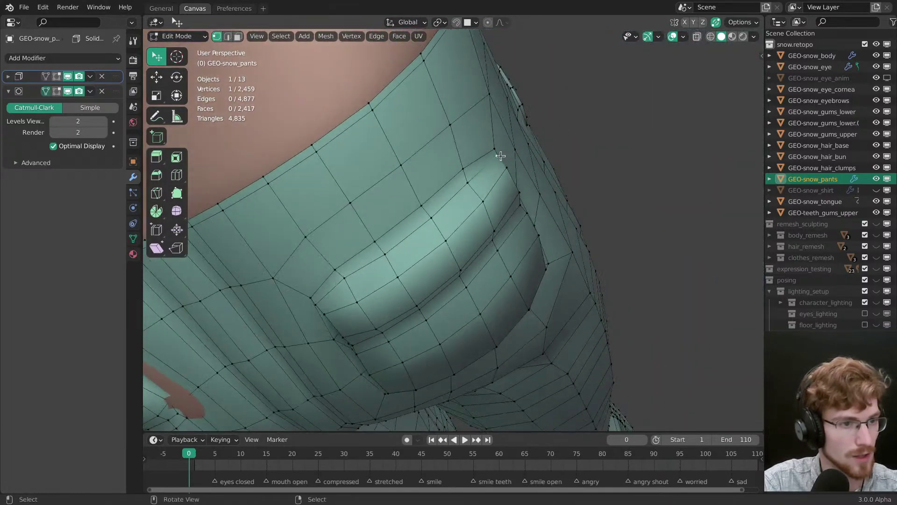
{"action": "middle_click_drag", "start_coordinate": [460, 199], "coordinate": [527, 181]}
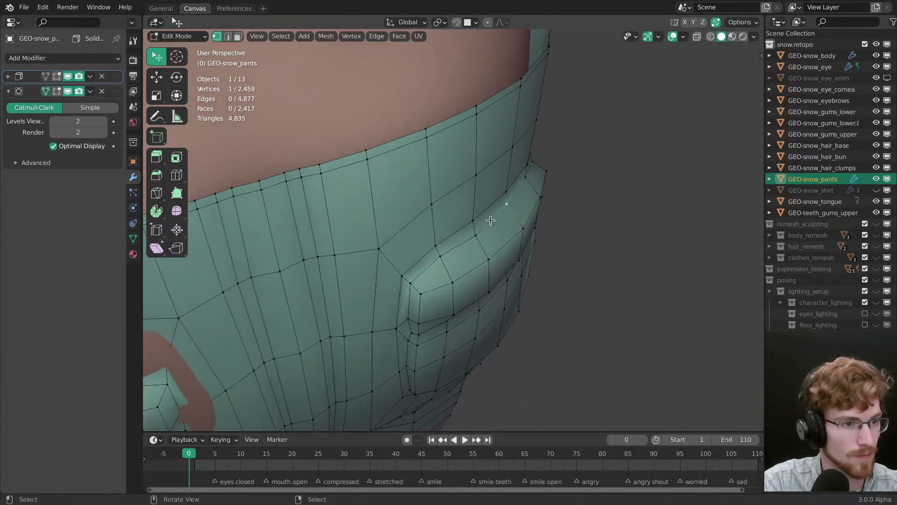
{"action": "middle_click_drag", "start_coordinate": [485, 251], "coordinate": [487, 177]}
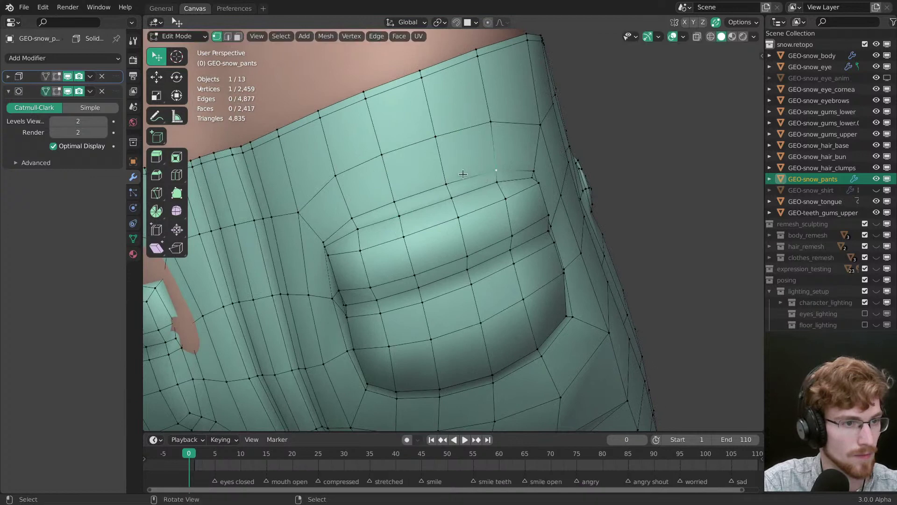
Step: Adjust the vertices at the inner upper corner, front edge and inner side of the right back pocket's flap
{"action": "middle_click_drag", "start_coordinate": [385, 201], "coordinate": [480, 225]}
{"action": "key", "text": "g"}
{"action": "left_click", "coordinate": [492, 265]}
{"action": "key", "text": "g"}
{"action": "left_click", "coordinate": [513, 262]}
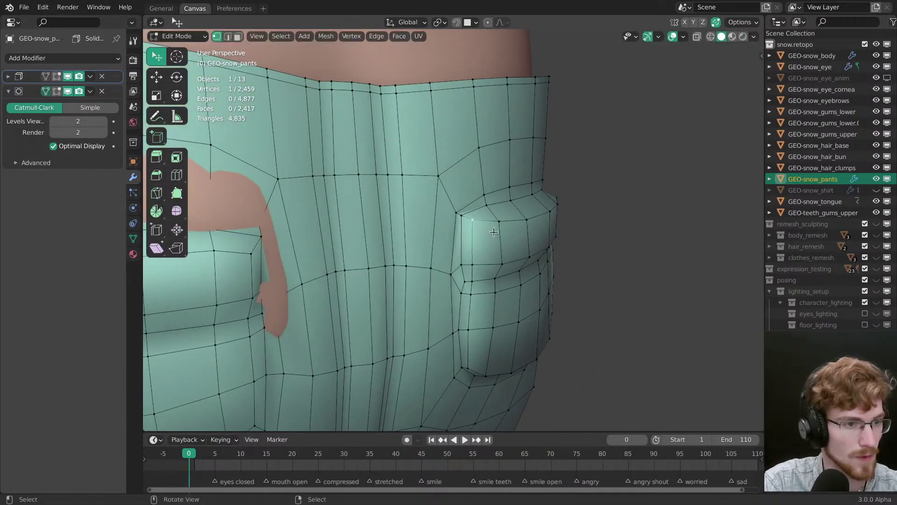
{"action": "middle_click_drag", "start_coordinate": [534, 211], "coordinate": [430, 208]}
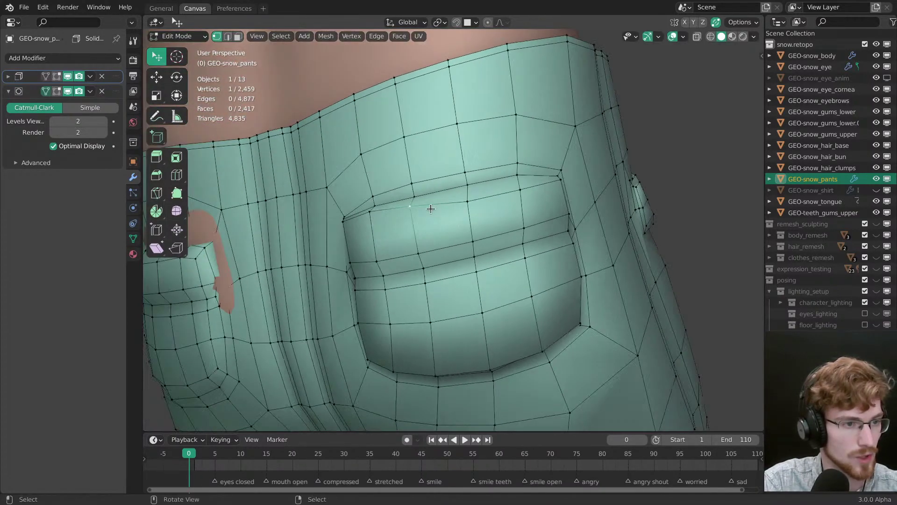
{"action": "middle_click_drag", "start_coordinate": [519, 200], "coordinate": [469, 214]}
{"action": "left_click_drag", "start_coordinate": [456, 209], "coordinate": [458, 211]}
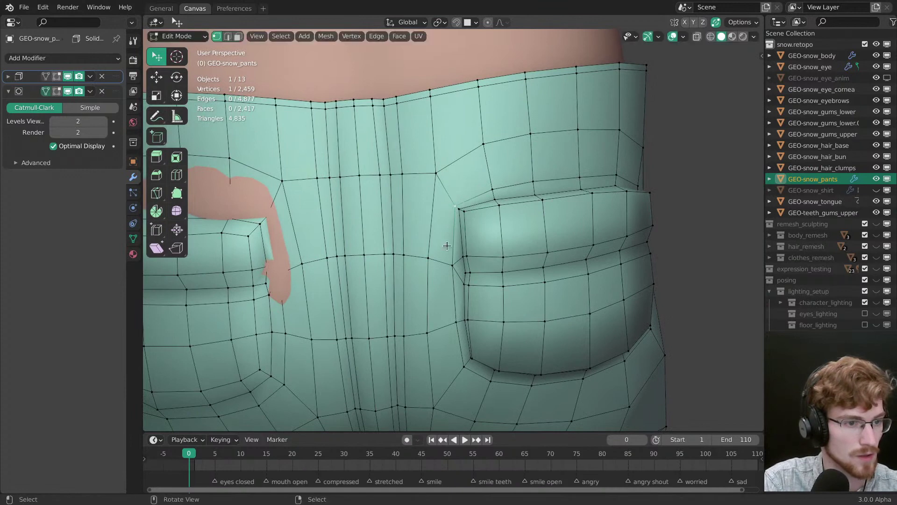
{"action": "left_click_drag", "start_coordinate": [452, 265], "coordinate": [450, 264]}
Step: Turn the Subdivision modifier's Edit Mode display back on and inspect the right back pocket in Sculpt Mode
{"action": "left_click", "coordinate": [57, 91]}
{"action": "middle_click_drag", "start_coordinate": [576, 237], "coordinate": [541, 227]}
{"action": "key", "text": "alt+a"}
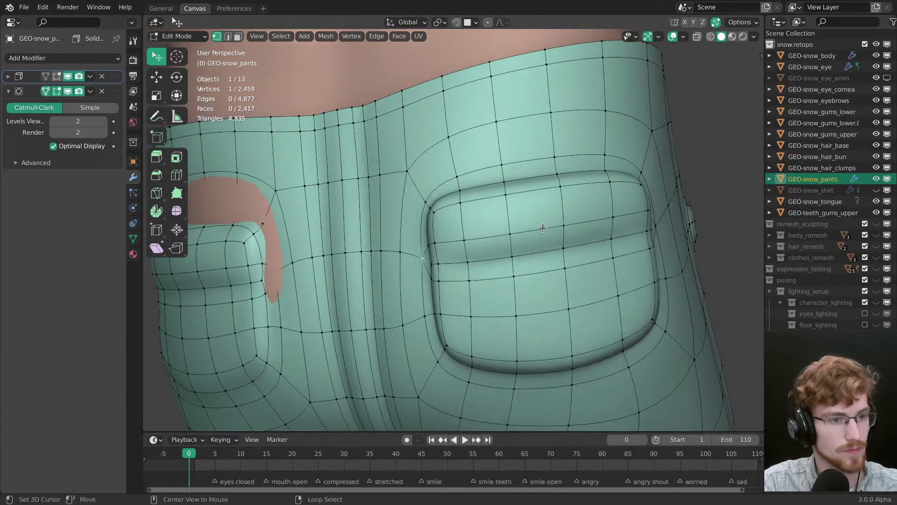
{"action": "middle_click_drag", "start_coordinate": [472, 255], "coordinate": [416, 236]}
{"action": "scroll", "coordinate": [453, 260], "scroll_direction": "down", "scroll_amount": 4}
{"action": "key", "text": "ctrl+Tab"}
{"action": "middle_click_drag", "start_coordinate": [535, 255], "coordinate": [432, 265]}
{"action": "key", "text": "ctrl+Tab"}
{"action": "left_click", "coordinate": [549, 284]}
{"action": "middle_click_drag", "start_coordinate": [548, 285], "coordinate": [489, 234]}
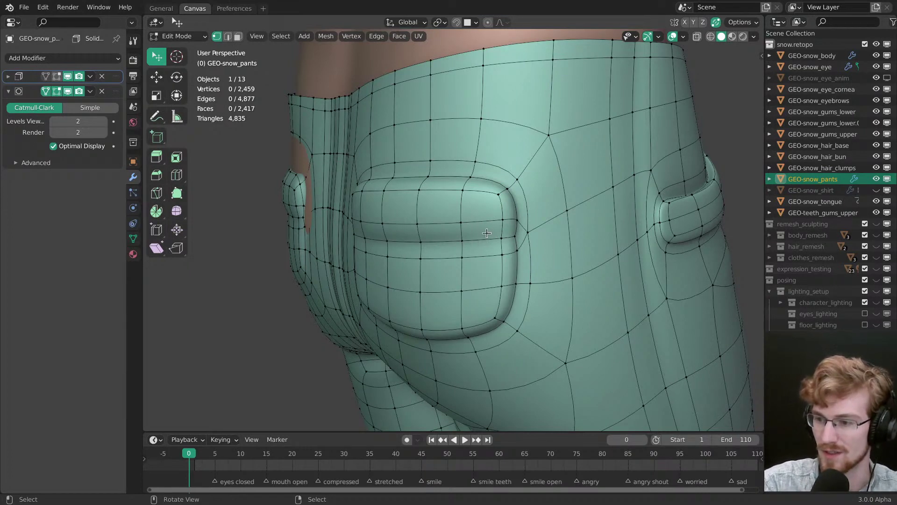
Step: Move the six-vertex edge row along the lower edge of the right back pocket's flap slightly downward
{"action": "middle_click_drag", "start_coordinate": [490, 225], "coordinate": [418, 192]}
{"action": "left_click", "coordinate": [563, 209]}
{"action": "middle_click_drag", "start_coordinate": [551, 270], "coordinate": [458, 275]}
{"action": "key", "text": "shift+space"}
{"action": "key", "text": "g"}
{"action": "left_click_drag", "start_coordinate": [457, 274], "coordinate": [458, 275]}
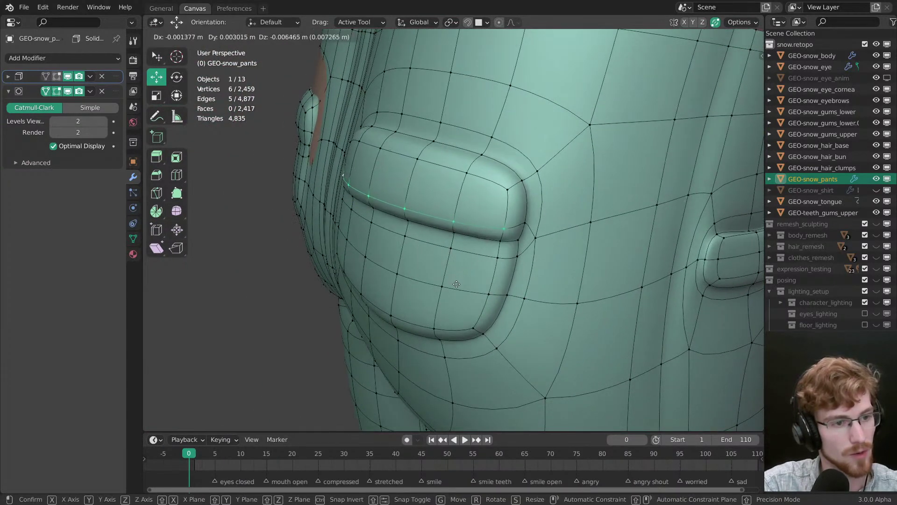
{"action": "left_click", "coordinate": [456, 284]}
Step: Move the six-vertex edge row directly beneath the right back pocket's flap and adjust a single vertex at the flap crease
{"action": "left_click", "coordinate": [482, 264]}
{"action": "middle_click_drag", "start_coordinate": [483, 264], "coordinate": [484, 237]}
{"action": "key", "text": "shift+space"}
{"action": "key", "text": "g"}
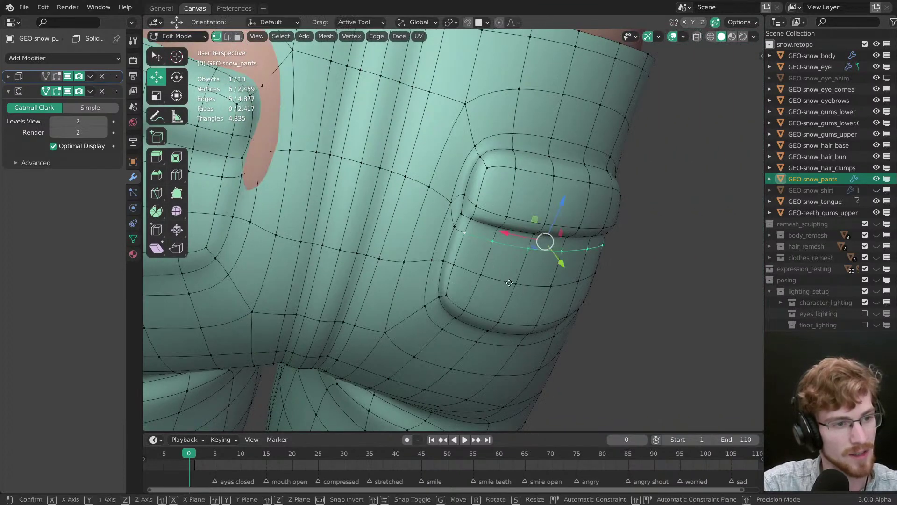
{"action": "left_click_drag", "start_coordinate": [542, 243], "coordinate": [510, 276]}
{"action": "key", "text": "g"}
{"action": "middle_click_drag", "start_coordinate": [509, 277], "coordinate": [530, 238]}
{"action": "scroll", "coordinate": [529, 234], "scroll_direction": "up", "scroll_amount": 1}
{"action": "key", "text": "w"}
{"action": "left_click_drag", "start_coordinate": [535, 209], "coordinate": [533, 216]}
{"action": "scroll", "coordinate": [533, 217], "scroll_direction": "down", "scroll_amount": 2}
{"action": "key", "text": "alt+a"}
Step: Check the sharpened flap crease of the right back pocket in Sculpt Mode and return to Edit Mode
{"action": "scroll", "coordinate": [514, 206], "scroll_direction": "up", "scroll_amount": 2}
{"action": "middle_click_drag", "start_coordinate": [514, 206], "coordinate": [467, 212]}
{"action": "key", "text": "ctrl+Tab"}
{"action": "left_click", "coordinate": [466, 261]}
{"action": "scroll", "coordinate": [504, 217], "scroll_direction": "down", "scroll_amount": 3}
{"action": "scroll", "coordinate": [468, 247], "scroll_direction": "up", "scroll_amount": 2}
{"action": "key", "text": "ctrl+Tab"}
{"action": "left_click", "coordinate": [601, 258]}
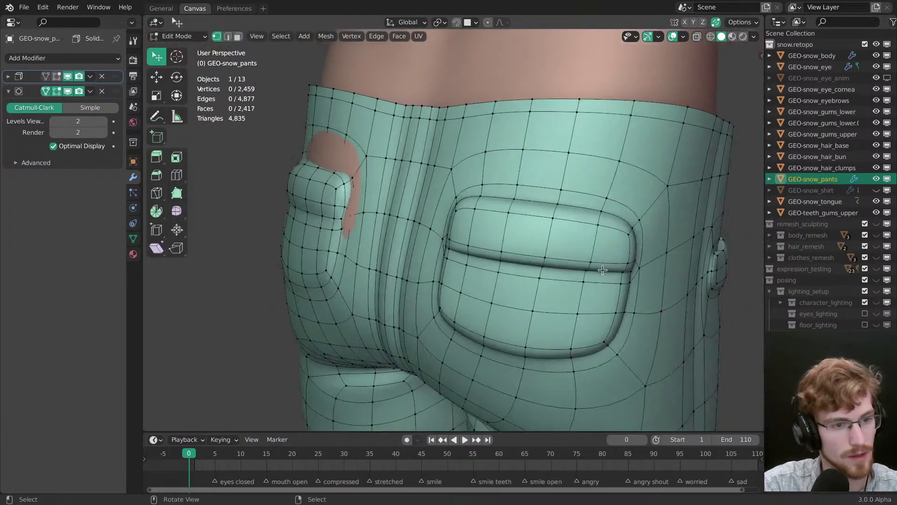
Step: Fine-tune single vertices at the outer and inner ends of the right back pocket's flap
{"action": "left_click", "coordinate": [626, 260]}
{"action": "middle_click_drag", "start_coordinate": [626, 260], "coordinate": [594, 260]}
{"action": "left_click", "coordinate": [482, 240]}
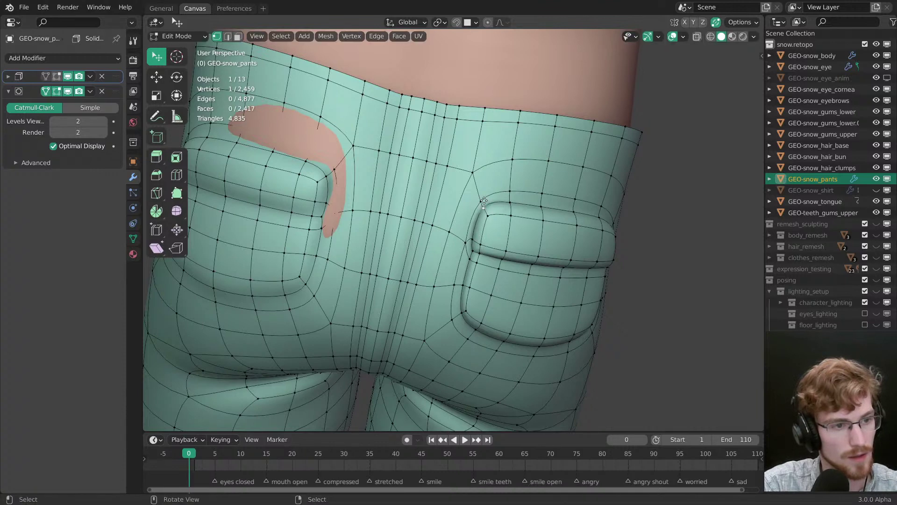
{"action": "scroll", "coordinate": [478, 238], "scroll_direction": "down", "scroll_amount": 3}
{"action": "middle_click_drag", "start_coordinate": [478, 237], "coordinate": [407, 267]}
{"action": "scroll", "coordinate": [522, 242], "scroll_direction": "up", "scroll_amount": 5}
{"action": "key", "text": "alt+a"}
Step: Examine the whole pants from the front, side and back in Object Mode and return to Edit Mode
{"action": "left_click", "coordinate": [436, 262]}
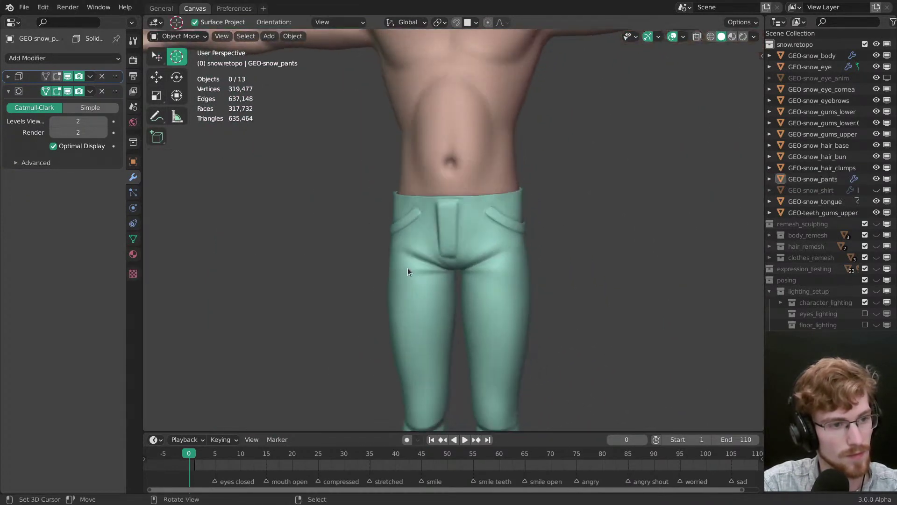
{"action": "scroll", "coordinate": [435, 248], "scroll_direction": "down", "scroll_amount": 5}
{"action": "middle_click_drag", "start_coordinate": [466, 228], "coordinate": [556, 253]}
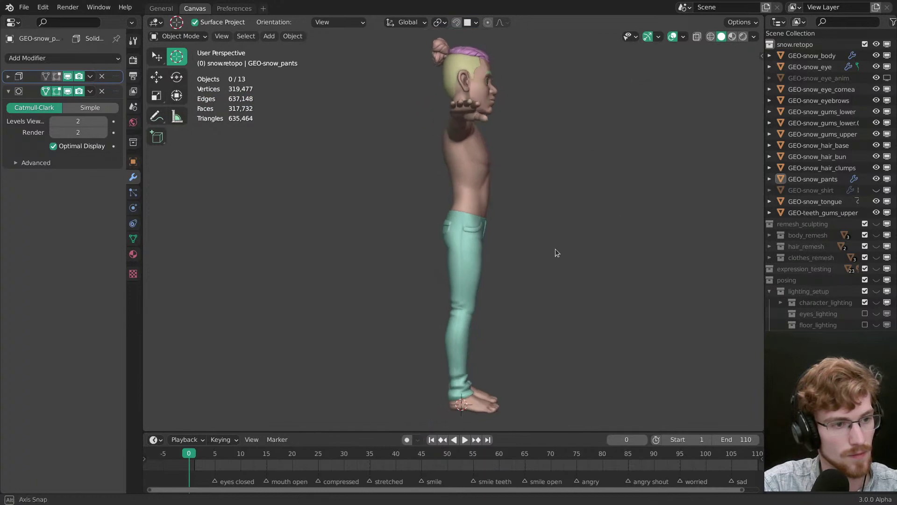
{"action": "scroll", "coordinate": [555, 253], "scroll_direction": "up", "scroll_amount": 4}
{"action": "middle_click_drag", "start_coordinate": [474, 278], "coordinate": [383, 239]}
{"action": "key", "text": "ctrl+Tab"}
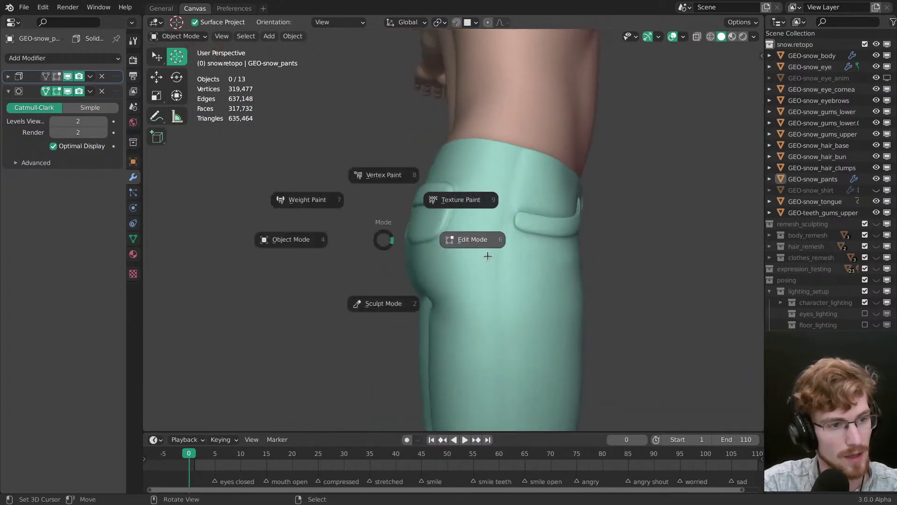
{"action": "left_click", "coordinate": [487, 256]}
Step: Edge-slide the eight-vertex edge row around the right back pocket's lower border slightly
{"action": "scroll", "coordinate": [487, 262], "scroll_direction": "up", "scroll_amount": 5}
{"action": "middle_click_drag", "start_coordinate": [488, 270], "coordinate": [610, 246]}
{"action": "middle_click_drag", "start_coordinate": [554, 243], "coordinate": [453, 256]}
{"action": "middle_click_drag", "start_coordinate": [446, 204], "coordinate": [518, 214]}
{"action": "key", "text": "shift+space"}
{"action": "key", "text": "g"}
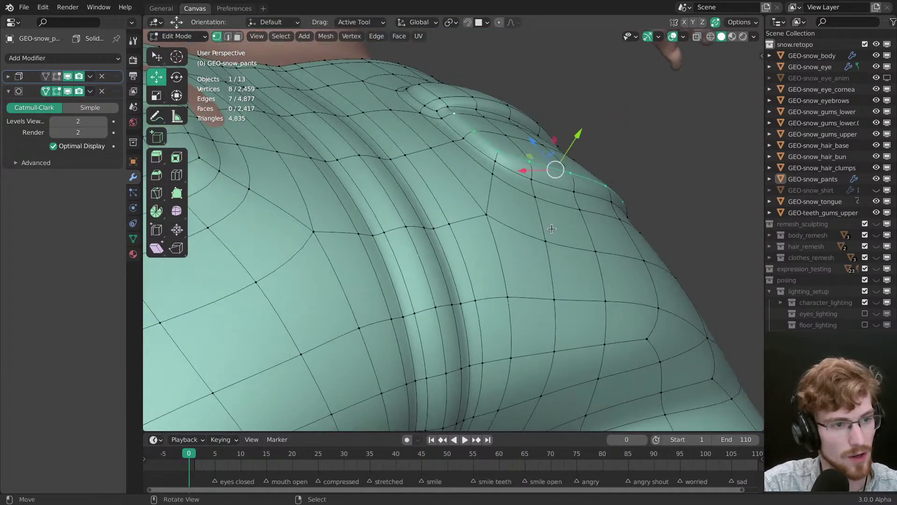
{"action": "key", "text": "g"}
{"action": "key", "text": "g"}
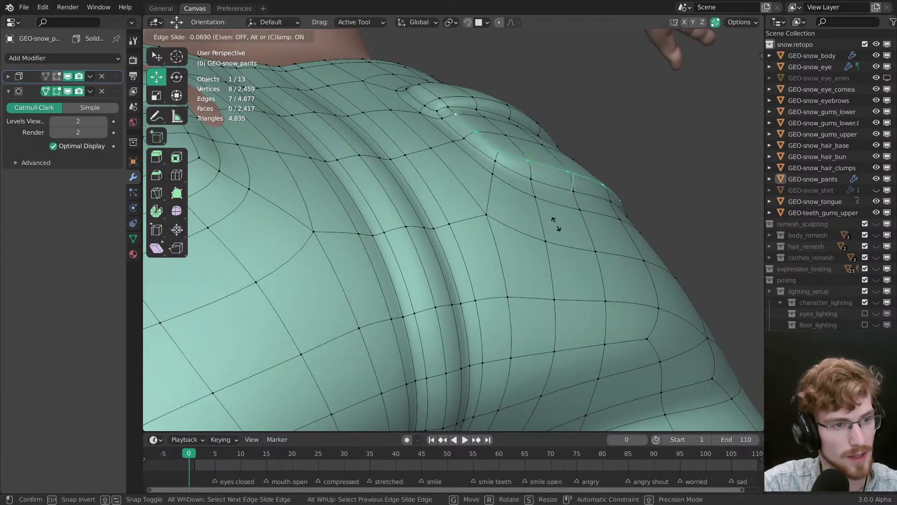
{"action": "left_click", "coordinate": [556, 229]}
Step: Adjust single vertices on the outer side of the right back pocket and at its flap's outer end
{"action": "middle_click_drag", "start_coordinate": [556, 229], "coordinate": [402, 232]}
{"action": "key", "text": "w"}
{"action": "left_click", "coordinate": [399, 233]}
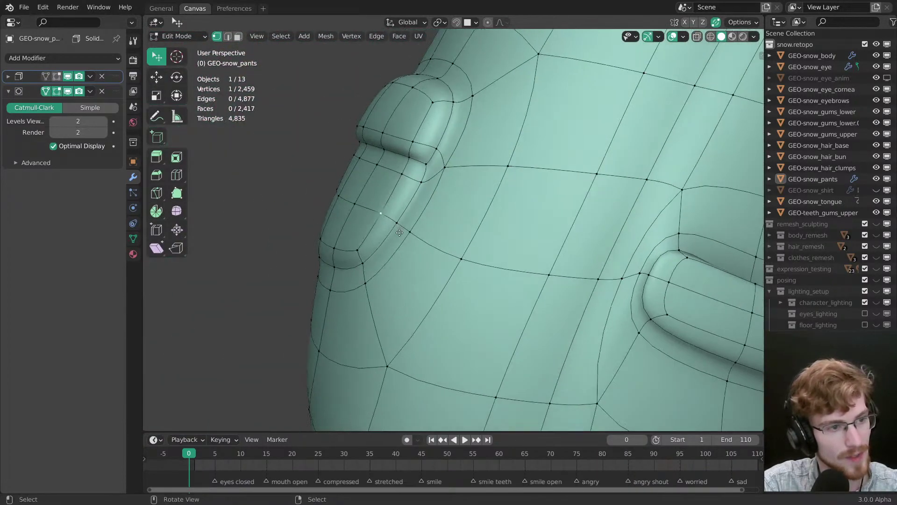
{"action": "middle_click_drag", "start_coordinate": [406, 182], "coordinate": [518, 178]}
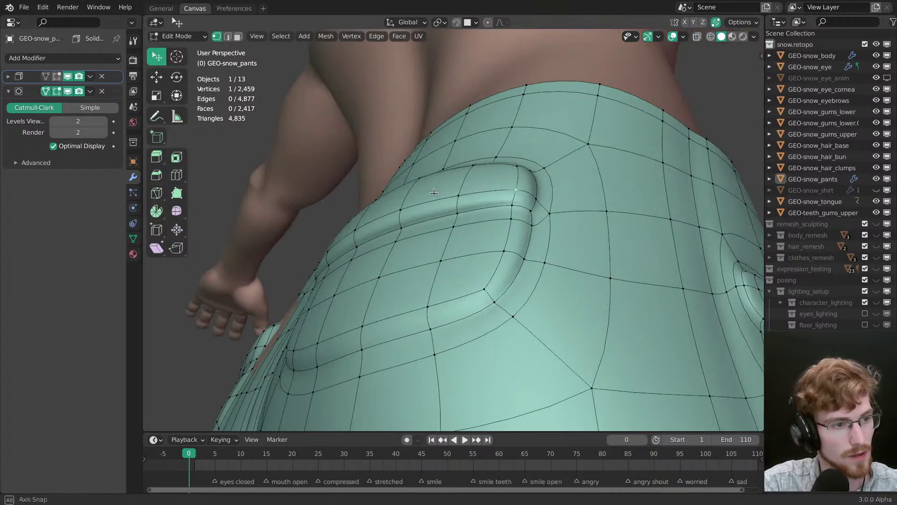
{"action": "middle_click_drag", "start_coordinate": [434, 193], "coordinate": [510, 233]}
{"action": "left_click", "coordinate": [408, 215], "text": "ctrl"}
{"action": "middle_click_drag", "start_coordinate": [565, 240], "coordinate": [533, 234]}
{"action": "middle_click_drag", "start_coordinate": [391, 245], "coordinate": [491, 289]}
{"action": "key", "text": "alt+s"}
{"action": "right_click", "coordinate": [500, 265]}
Step: Switch to the Move tool and nudge two single vertices along the flap of the right back pocket
{"action": "key", "text": "shift+space"}
{"action": "key", "text": "g"}
{"action": "left_click", "coordinate": [456, 315]}
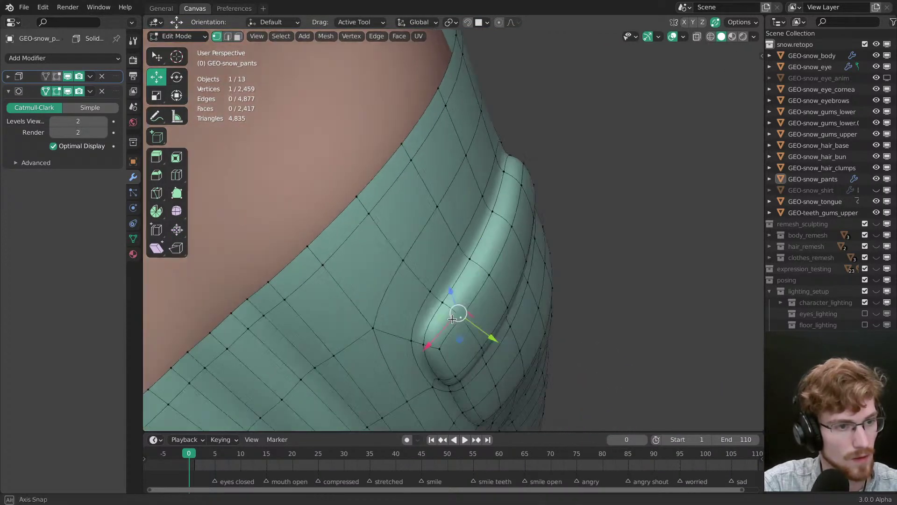
{"action": "middle_click_drag", "start_coordinate": [457, 315], "coordinate": [424, 341], "text": "ctrl"}
{"action": "left_click", "coordinate": [552, 249], "text": "ctrl"}
{"action": "key", "text": "g"}
{"action": "left_click", "coordinate": [535, 266]}
{"action": "key", "text": "alt+a"}
Step: Put the pants into Sculpt Mode and set the viewport subdivision level to 1
{"action": "scroll", "coordinate": [423, 341], "scroll_direction": "down", "scroll_amount": 5}
{"action": "key", "text": "ctrl+Tab"}
{"action": "key", "text": "4"}
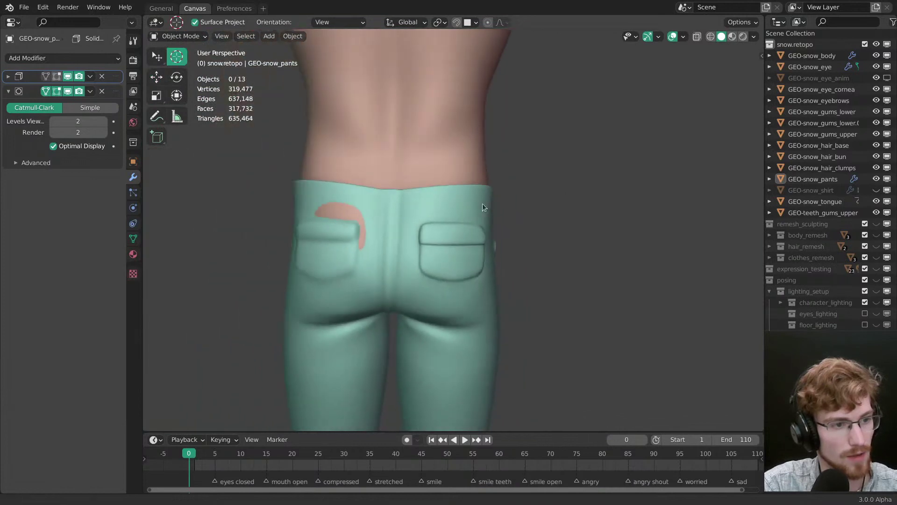
{"action": "middle_click_drag", "start_coordinate": [475, 224], "coordinate": [467, 197]}
{"action": "key", "text": "ctrl+Tab"}
{"action": "key", "text": "2"}
{"action": "scroll", "coordinate": [406, 226], "scroll_direction": "up", "scroll_amount": 1}
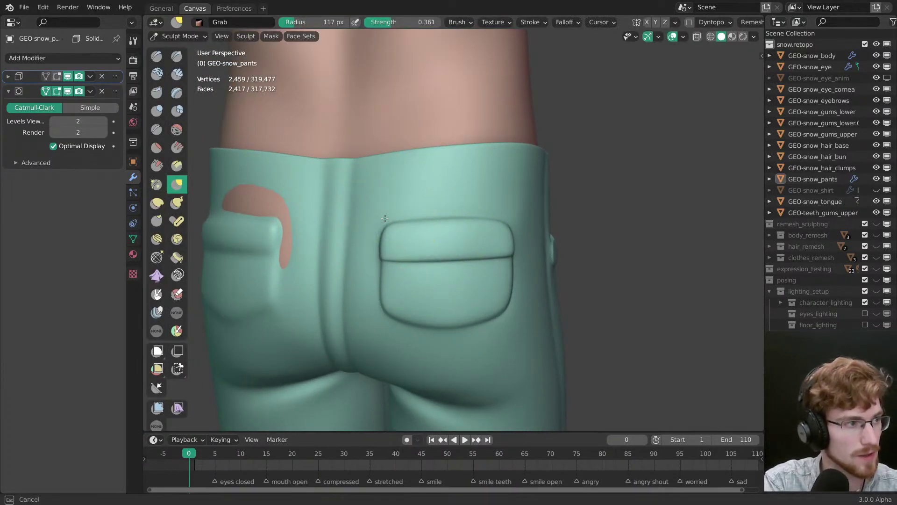
{"action": "key", "text": "ctrl+1"}
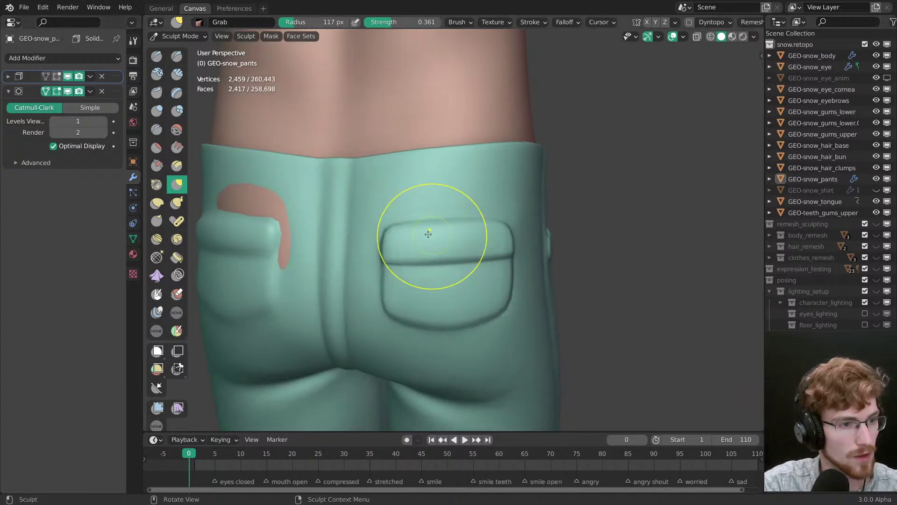
Step: Show the wireframe and refine the corners and borders of the right back pocket with a smaller Grab brush
{"action": "left_click", "coordinate": [389, 226]}
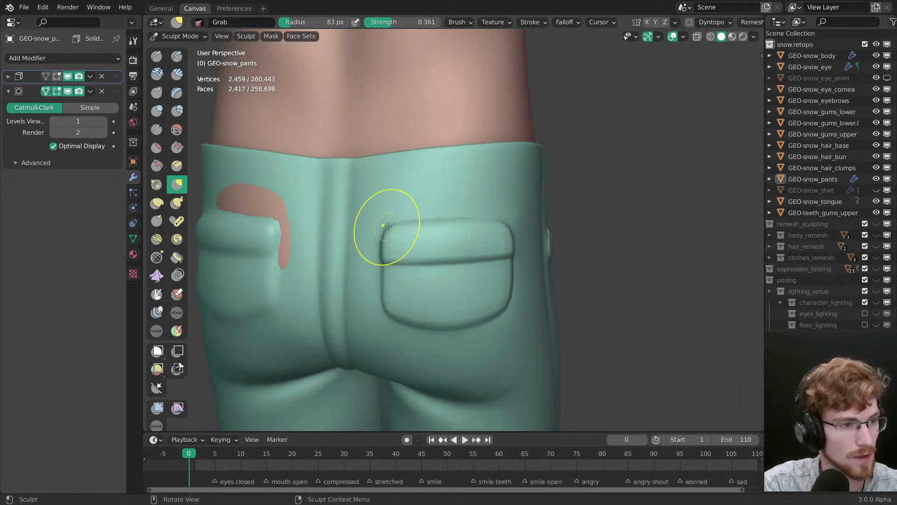
{"action": "key", "text": "alt+w"}
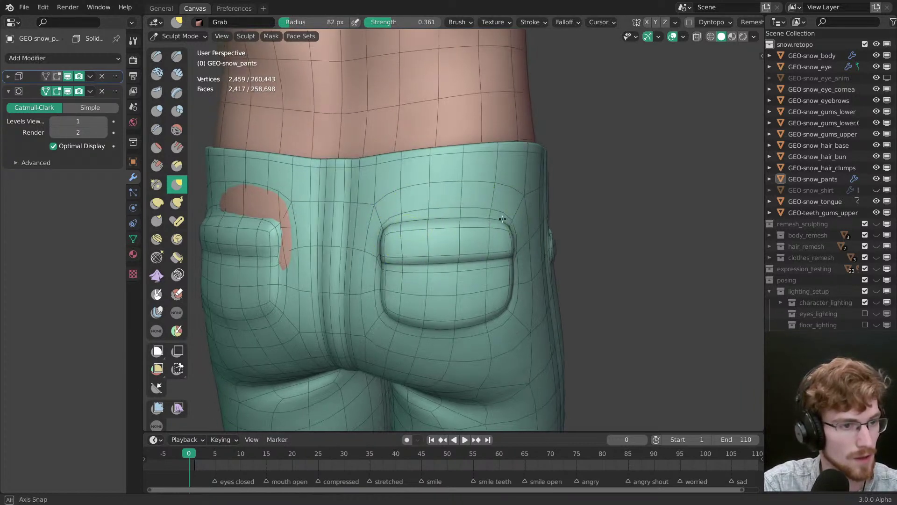
{"action": "mouse_move", "coordinate": [402, 226]}
{"action": "middle_mouse_down"}
{"action": "mouse_move", "coordinate": [495, 222]}
{"action": "mouse_move", "coordinate": [483, 195]}
{"action": "mouse_move", "coordinate": [387, 260]}
{"action": "middle_mouse_up"}
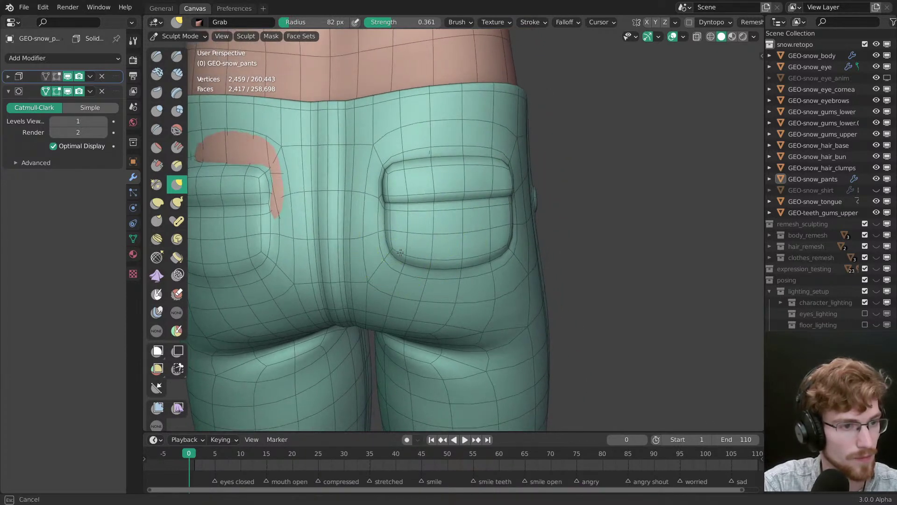
{"action": "middle_click_drag", "start_coordinate": [449, 262], "coordinate": [457, 265]}
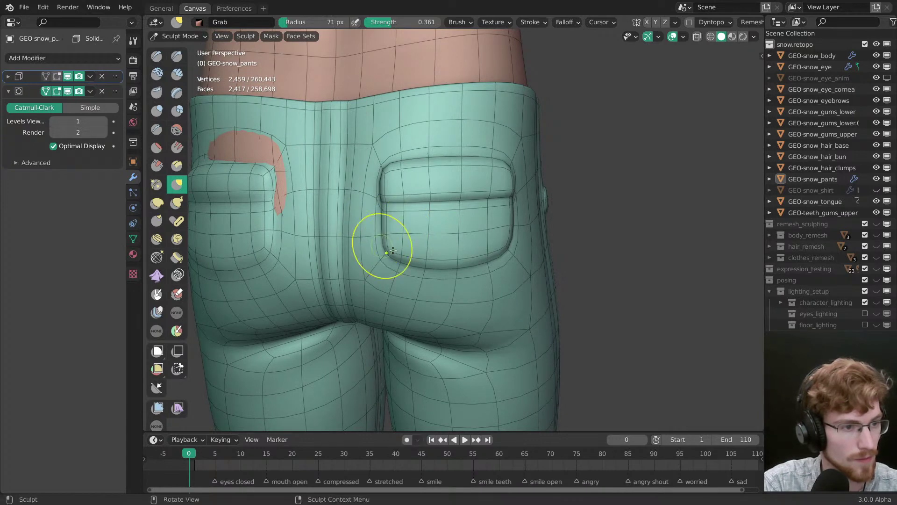
{"action": "middle_click_drag", "start_coordinate": [511, 253], "coordinate": [506, 229]}
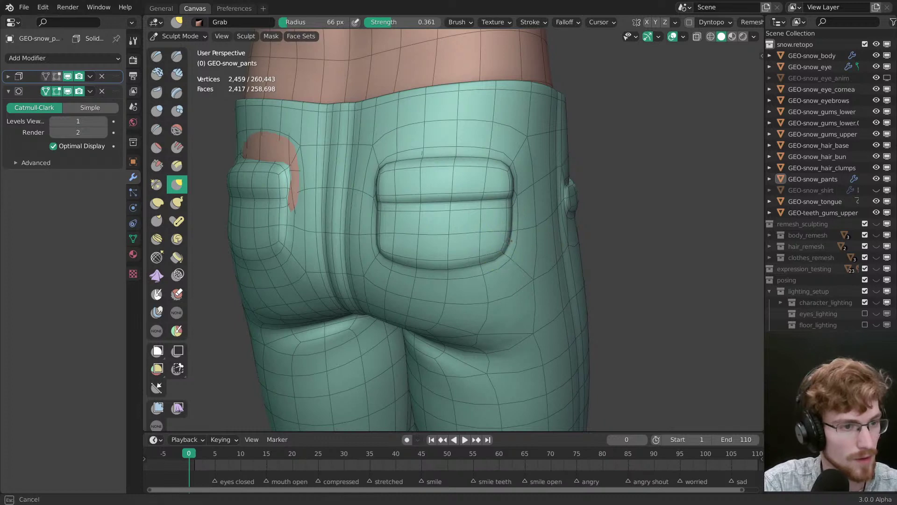
{"action": "middle_click_drag", "start_coordinate": [477, 237], "coordinate": [465, 235]}
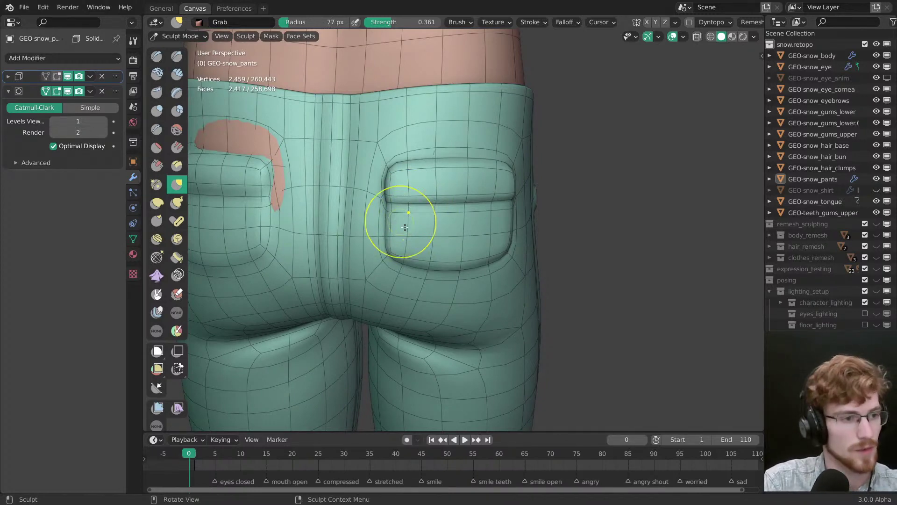
{"action": "middle_click_drag", "start_coordinate": [467, 232], "coordinate": [443, 234]}
{"action": "middle_click_drag", "start_coordinate": [388, 212], "coordinate": [419, 244], "text": "shift"}
Step: Return the pants to Edit Mode and select the face loop around the left back pocket, using X-ray to inspect it
{"action": "key", "text": "ctrl+Tab"}
{"action": "middle_click_drag", "start_coordinate": [482, 250], "coordinate": [507, 239]}
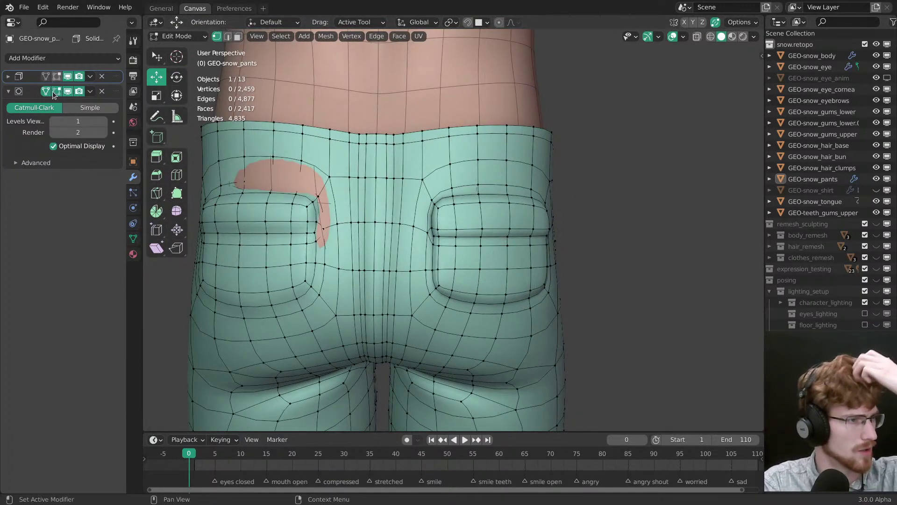
{"action": "middle_click_drag", "start_coordinate": [435, 238], "coordinate": [476, 208]}
{"action": "middle_click_drag", "start_coordinate": [481, 239], "coordinate": [437, 294]}
{"action": "scroll", "coordinate": [450, 259], "scroll_direction": "up", "scroll_amount": 3}
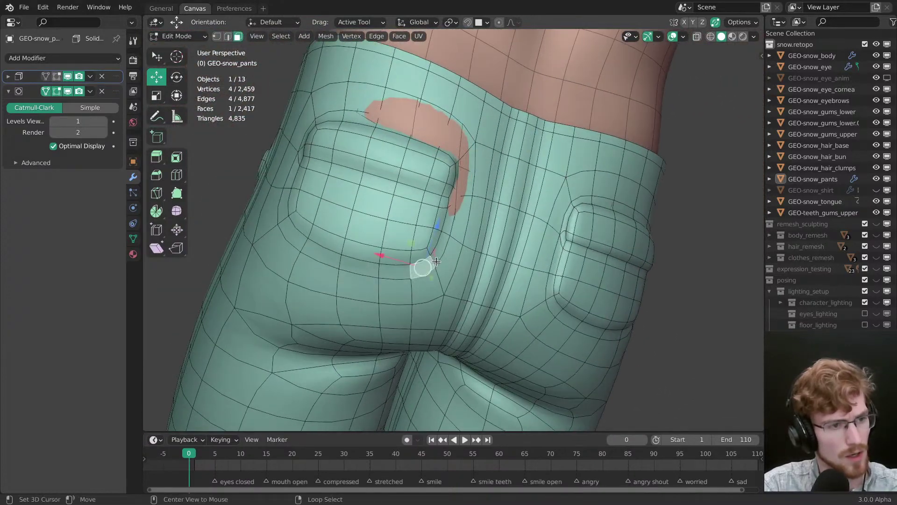
{"action": "left_click", "coordinate": [436, 261], "text": "alt"}
{"action": "middle_click_drag", "start_coordinate": [436, 262], "coordinate": [449, 259]}
{"action": "scroll", "coordinate": [453, 259], "scroll_direction": "up", "scroll_amount": 2}
{"action": "scroll", "coordinate": [461, 258], "scroll_direction": "up", "scroll_amount": 2}
{"action": "key", "text": "z"}
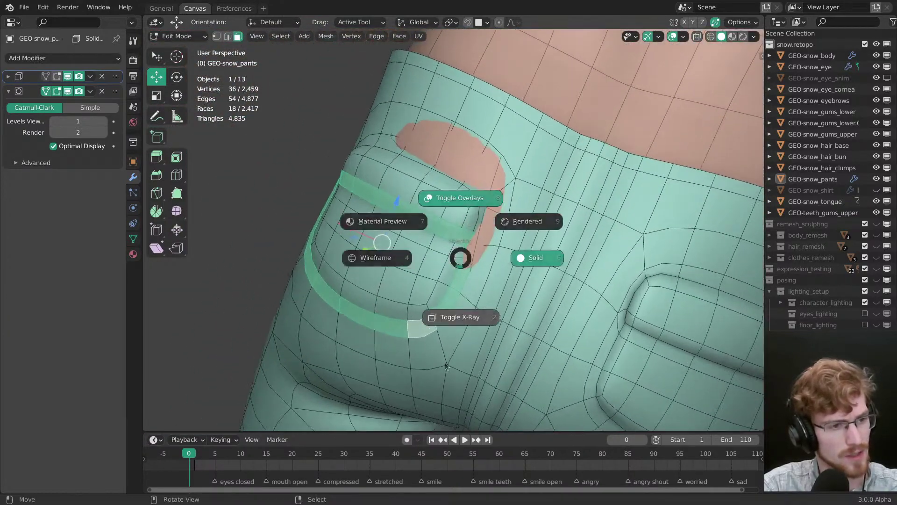
{"action": "left_click", "coordinate": [444, 363]}
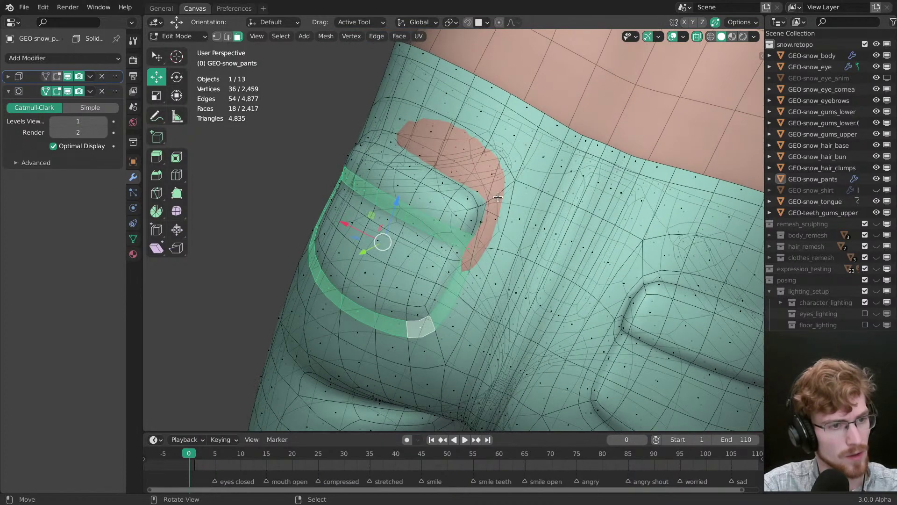
{"action": "scroll", "coordinate": [489, 210], "scroll_direction": "down", "scroll_amount": 3}
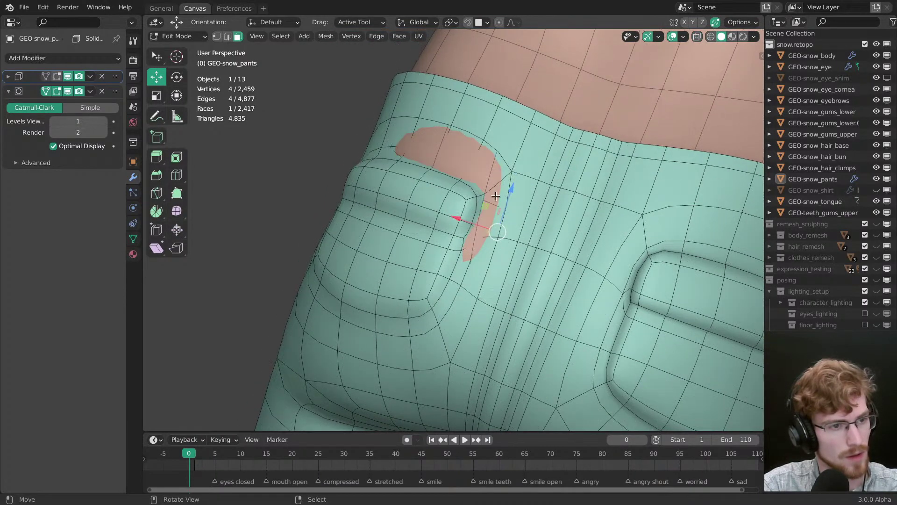
Step: Delete the old left back pocket's faces together with the surrounding face loop, leaving an open hole
{"action": "left_click", "coordinate": [490, 200], "text": "alt"}
{"action": "key", "text": "alt+z"}
{"action": "middle_click_drag", "start_coordinate": [491, 200], "coordinate": [430, 273]}
{"action": "key", "text": "x"}
{"action": "left_click", "coordinate": [468, 247]}
{"action": "key", "text": "l"}
{"action": "key", "text": "x"}
{"action": "left_click", "coordinate": [468, 252]}
Step: Select the right back pocket with its surrounding faces and duplicate them in place
{"action": "left_click", "coordinate": [444, 201], "text": "alt"}
{"action": "key", "text": "l"}
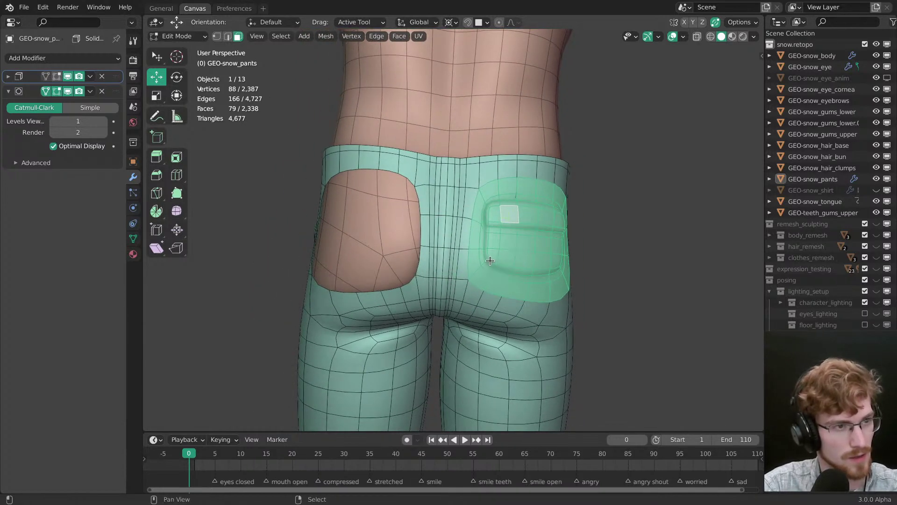
{"action": "key", "text": "shift+d"}
{"action": "key", "text": "Escape"}
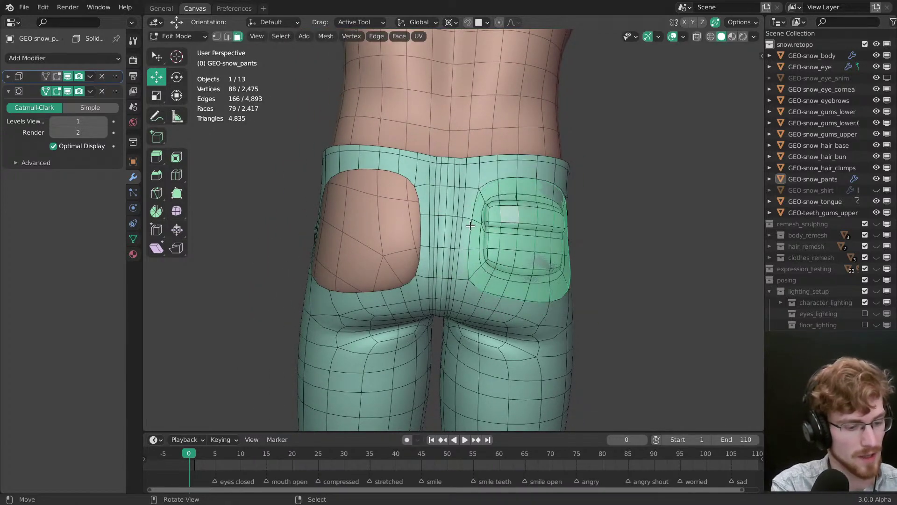
Step: Try to mirror the duplicated pocket faces across the X axis
{"action": "key", "text": "ctrl+m"}
{"action": "key", "text": "x"}
{"action": "left_click", "coordinate": [470, 225]}
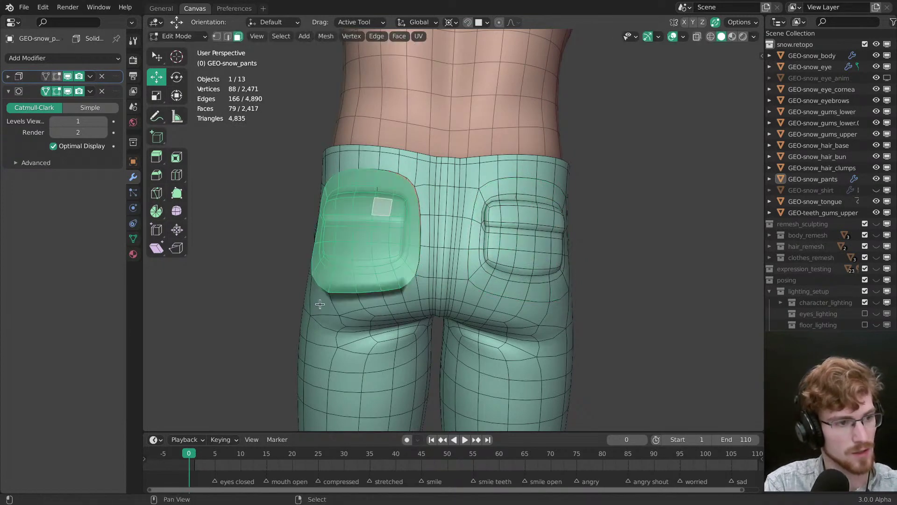
{"action": "middle_click_drag", "start_coordinate": [303, 346], "coordinate": [410, 261]}
{"action": "key", "text": "ctrl+z"}
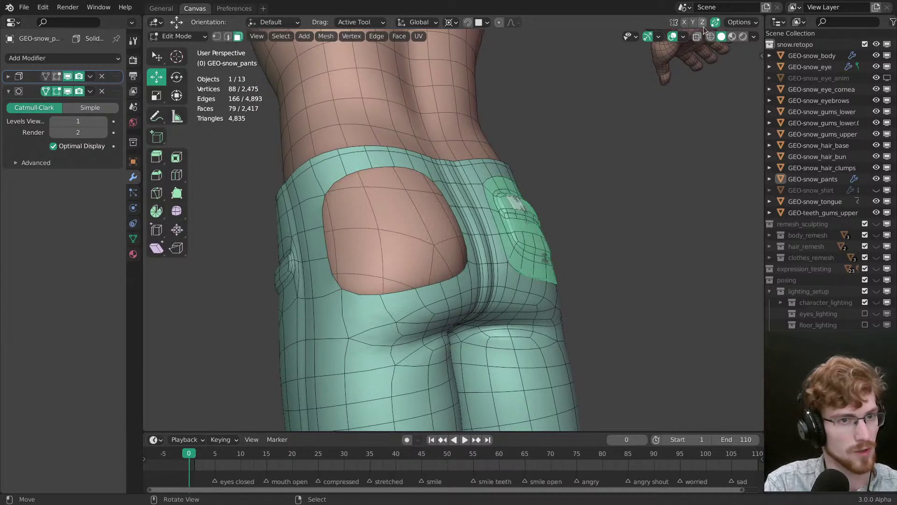
Step: Turn off Auto Merge and mirror the duplicated pocket faces across the X axis onto the left side
{"action": "left_click", "coordinate": [715, 22]}
{"action": "middle_click_drag", "start_coordinate": [603, 140], "coordinate": [508, 207]}
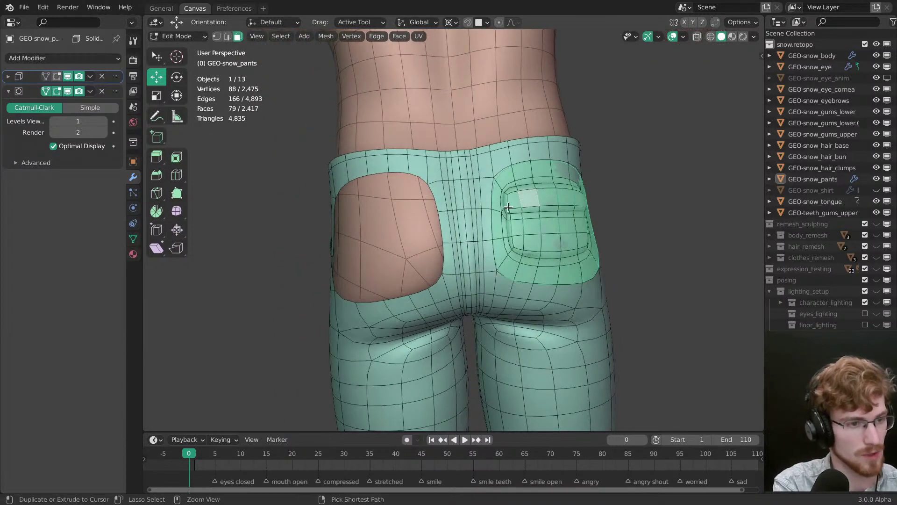
{"action": "key", "text": "ctrl+m"}
{"action": "key", "text": "x"}
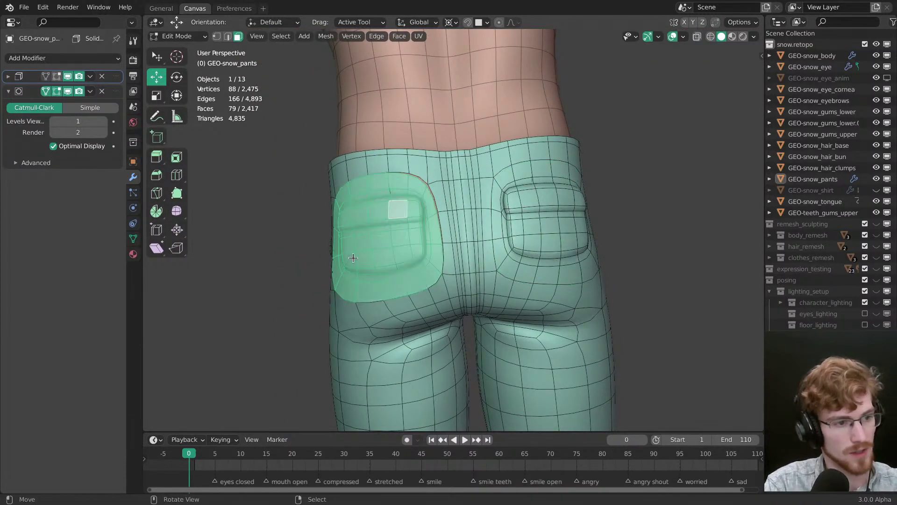
{"action": "middle_click_drag", "start_coordinate": [354, 257], "coordinate": [556, 234]}
Step: Edge-slide the 16-vertex boundary loop at the left pocket opening to leave a narrow gap
{"action": "key", "text": "1"}
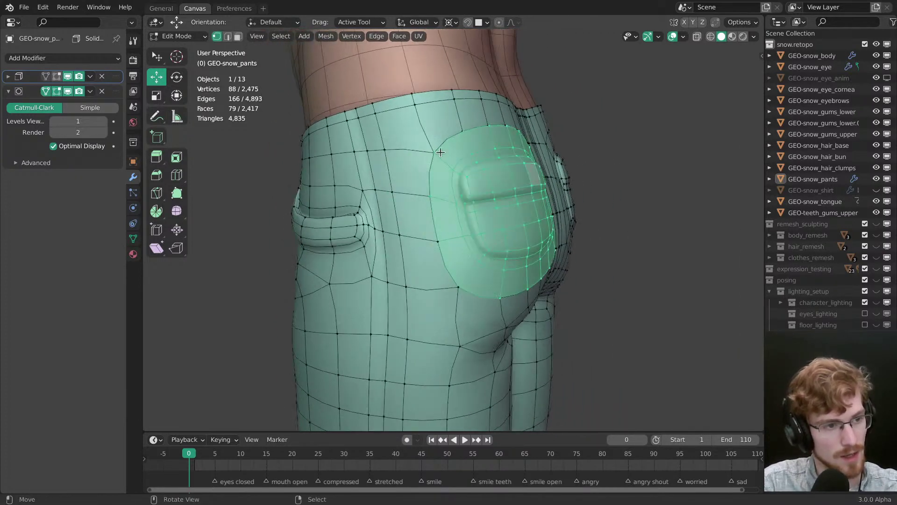
{"action": "left_click", "coordinate": [435, 142], "text": "alt"}
{"action": "middle_click_drag", "start_coordinate": [504, 246], "coordinate": [490, 261]}
{"action": "key", "text": "g"}
{"action": "key", "text": "g"}
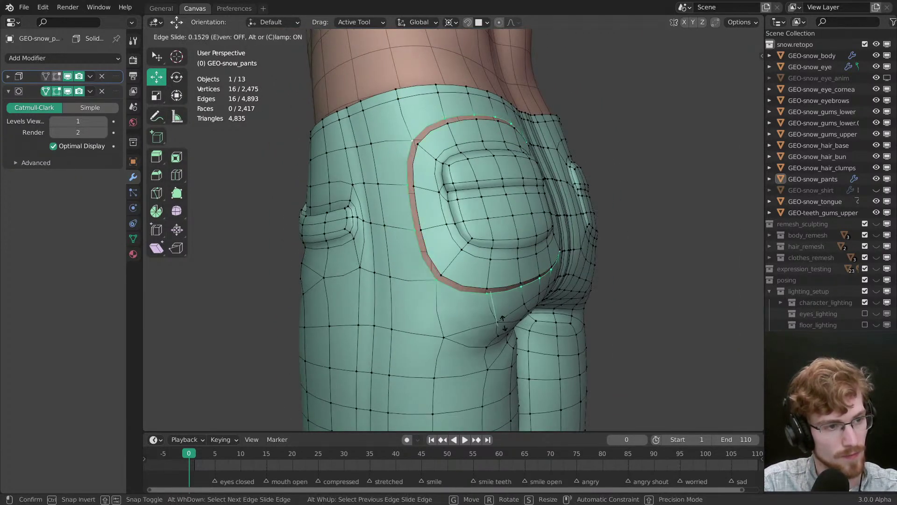
{"action": "left_click", "coordinate": [503, 323]}
Step: Select both open border loops around the left pocket and close the gap with Bridge Edge Loops
{"action": "left_click", "coordinate": [413, 179], "text": "alt+shift"}
{"action": "middle_click_drag", "start_coordinate": [414, 179], "coordinate": [487, 254]}
{"action": "key", "text": "ctrl+e"}
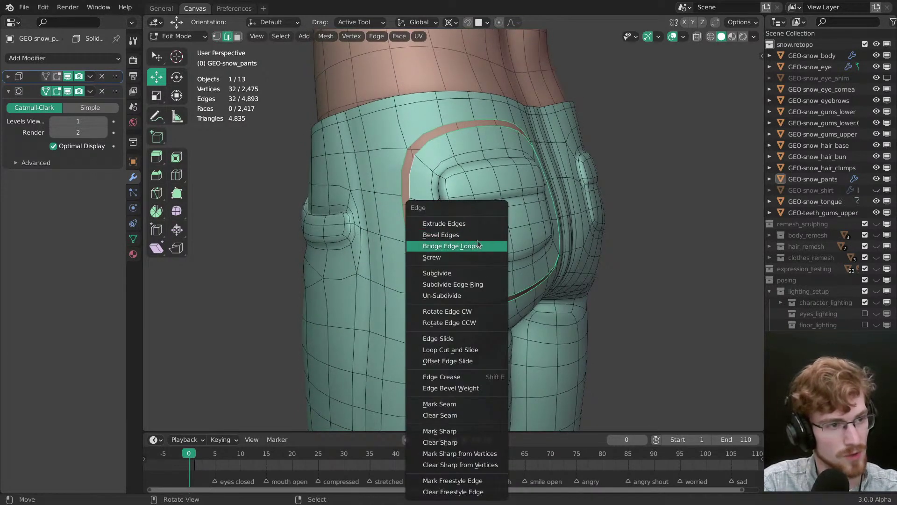
{"action": "left_click", "coordinate": [474, 245]}
Step: Re-enable Auto Merge, turn off the subdivision's on-cage display, and edge-slide the 16-vertex loop around the left pocket fully onto its neighbouring loop
{"action": "left_click", "coordinate": [432, 199], "text": "alt"}
{"action": "middle_click_drag", "start_coordinate": [418, 135], "coordinate": [407, 244]}
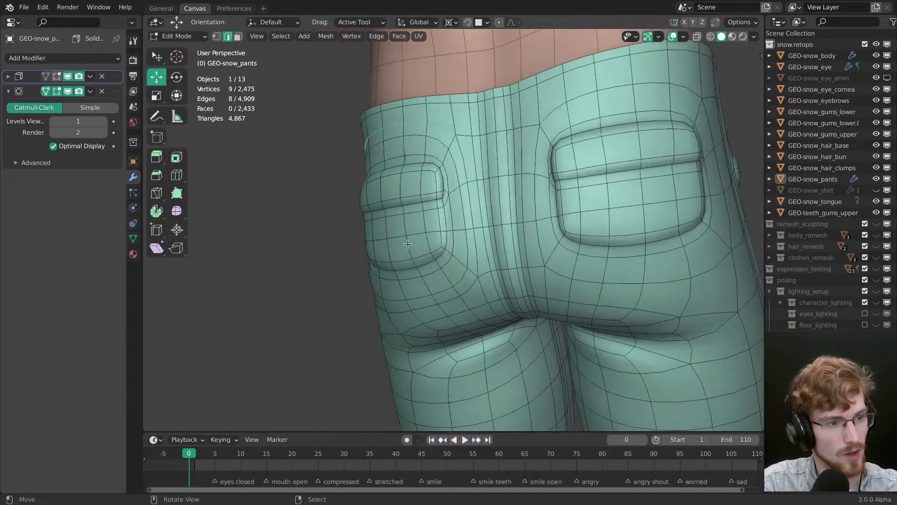
{"action": "middle_click_drag", "start_coordinate": [469, 201], "coordinate": [491, 268]}
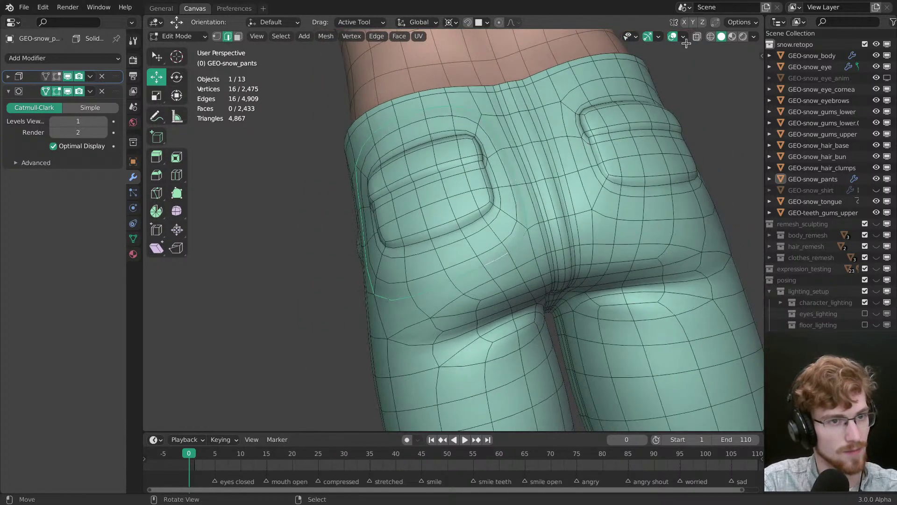
{"action": "left_click", "coordinate": [47, 91]}
{"action": "middle_click_drag", "start_coordinate": [444, 243], "coordinate": [521, 301]}
{"action": "key", "text": "g"}
{"action": "key", "text": "g"}
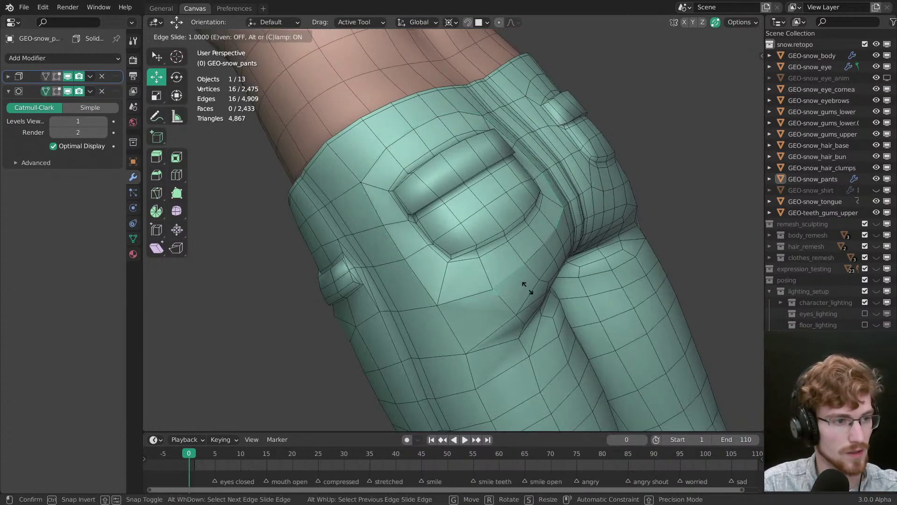
{"action": "left_click", "coordinate": [527, 278]}
Step: Check both back pockets in Object Mode, then enter Sculpt Mode with X symmetry enabled
{"action": "middle_click_drag", "start_coordinate": [527, 278], "coordinate": [502, 274]}
{"action": "key", "text": "ctrl+Tab"}
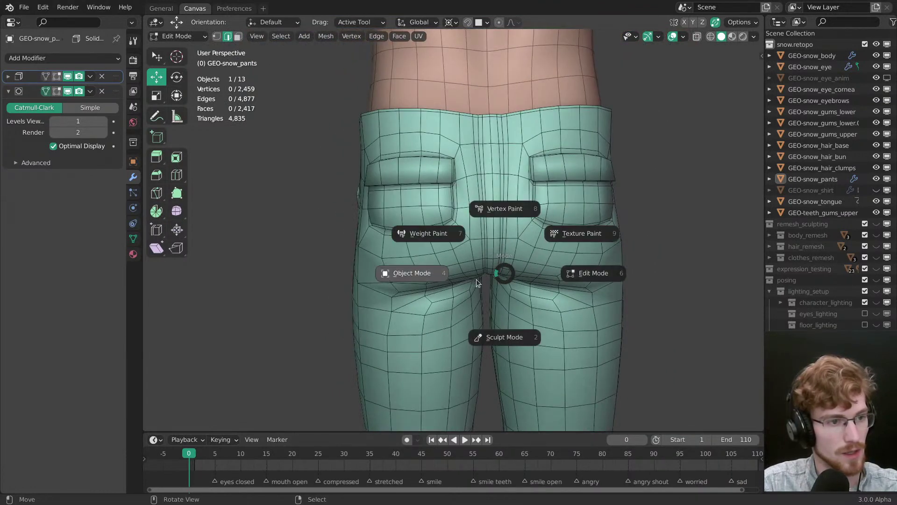
{"action": "left_click", "coordinate": [476, 279]}
{"action": "scroll", "coordinate": [491, 254], "scroll_direction": "down", "scroll_amount": 3}
{"action": "mouse_move", "coordinate": [517, 225]}
{"action": "middle_mouse_down"}
{"action": "mouse_move", "coordinate": [469, 271]}
{"action": "mouse_move", "coordinate": [358, 284]}
{"action": "mouse_move", "coordinate": [553, 258]}
{"action": "middle_mouse_up"}
{"action": "scroll", "coordinate": [469, 275], "scroll_direction": "up", "scroll_amount": 4}
{"action": "key", "text": "ctrl+Tab"}
{"action": "left_click", "coordinate": [541, 280]}
{"action": "scroll", "coordinate": [540, 280], "scroll_direction": "up", "scroll_amount": 2}
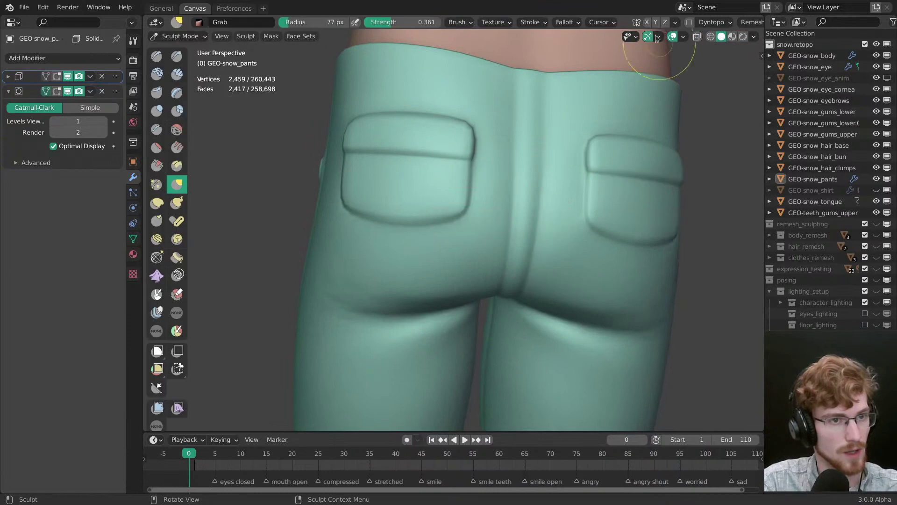
{"action": "mouse_move", "coordinate": [644, 57]}
{"action": "middle_mouse_down"}
{"action": "mouse_move", "coordinate": [601, 210]}
{"action": "mouse_move", "coordinate": [520, 231]}
{"action": "middle_mouse_up"}
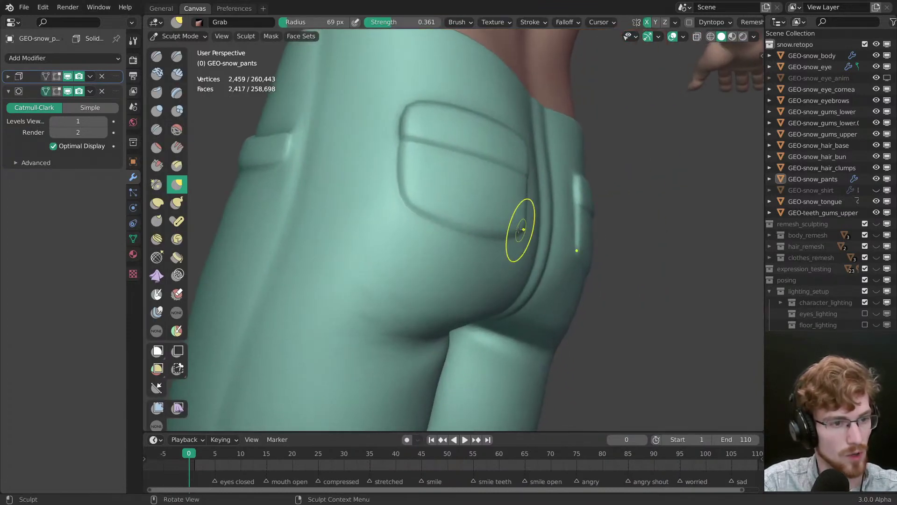
Step: Enlarge the Grab brush and nudge the surface at the crease beneath the seat symmetrically
{"action": "mouse_move", "coordinate": [490, 204]}
{"action": "middle_mouse_down"}
{"action": "mouse_move", "coordinate": [467, 210]}
{"action": "mouse_move", "coordinate": [446, 193]}
{"action": "mouse_move", "coordinate": [296, 206]}
{"action": "middle_mouse_up"}
{"action": "key", "text": "f"}
{"action": "left_click", "coordinate": [350, 217]}
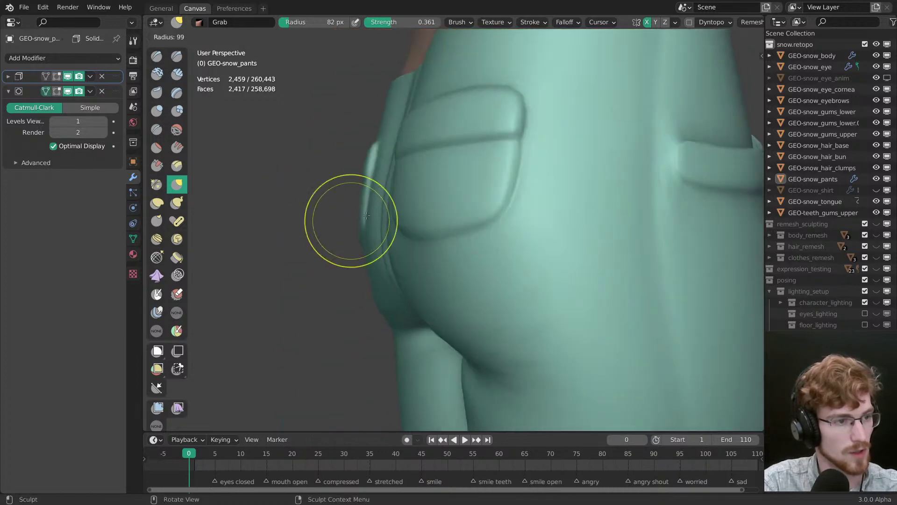
{"action": "middle_click_drag", "start_coordinate": [361, 253], "coordinate": [472, 284]}
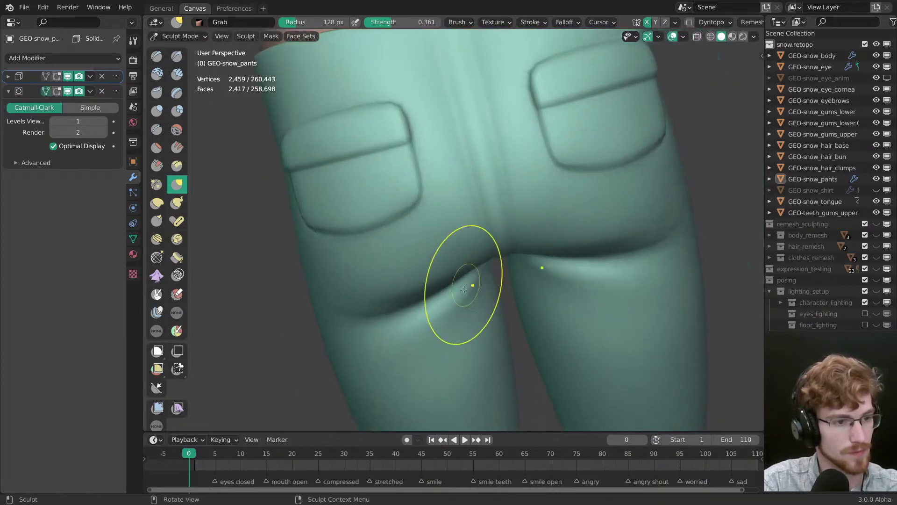
{"action": "key", "text": "shift+alt+z"}
{"action": "middle_click_drag", "start_coordinate": [455, 240], "coordinate": [460, 245]}
{"action": "key", "text": "f"}
{"action": "left_click", "coordinate": [455, 244]}
{"action": "mouse_move", "coordinate": [466, 239]}
{"action": "left_mouse_down"}
{"action": "mouse_move", "coordinate": [480, 235]}
{"action": "mouse_move", "coordinate": [482, 246]}
{"action": "left_mouse_up"}
Step: Examine the shape of the pants from the back round to the front, with and without overlays
{"action": "middle_click_drag", "start_coordinate": [483, 245], "coordinate": [476, 285], "text": "ctrl"}
{"action": "mouse_move", "coordinate": [411, 252]}
{"action": "middle_mouse_down"}
{"action": "mouse_move", "coordinate": [482, 255]}
{"action": "mouse_move", "coordinate": [517, 243]}
{"action": "middle_mouse_up"}
{"action": "key", "text": "shift+alt+z"}
{"action": "middle_click_drag", "start_coordinate": [517, 243], "coordinate": [517, 166], "text": "ctrl"}
{"action": "mouse_move", "coordinate": [420, 262]}
{"action": "middle_mouse_down"}
{"action": "mouse_move", "coordinate": [551, 270]}
{"action": "mouse_move", "coordinate": [440, 234]}
{"action": "middle_mouse_up"}
{"action": "scroll", "coordinate": [514, 274], "scroll_direction": "up", "scroll_amount": 6}
{"action": "key", "text": "shift+alt+z"}
{"action": "key", "text": "shift+alt+z"}
{"action": "key", "text": "shift+alt+z"}
Step: Check the vertices around the bottom of the front fly in Edit Mode and return to Object Mode
{"action": "key", "text": "Tab"}
{"action": "scroll", "coordinate": [473, 228], "scroll_direction": "up", "scroll_amount": 2}
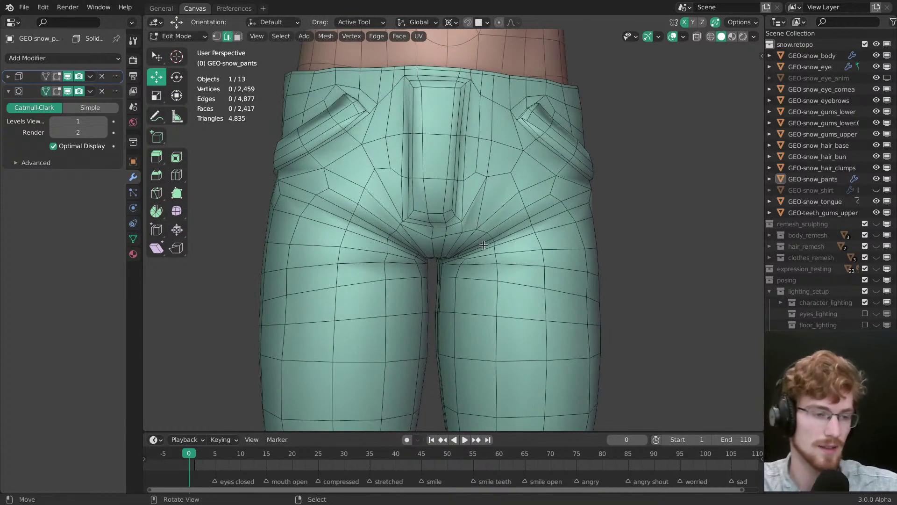
{"action": "middle_click_drag", "start_coordinate": [488, 239], "coordinate": [420, 239]}
{"action": "key", "text": "1"}
{"action": "key", "text": "w"}
{"action": "left_click", "coordinate": [421, 239]}
{"action": "scroll", "coordinate": [430, 245], "scroll_direction": "down", "scroll_amount": 2}
{"action": "key", "text": "ctrl+Tab"}
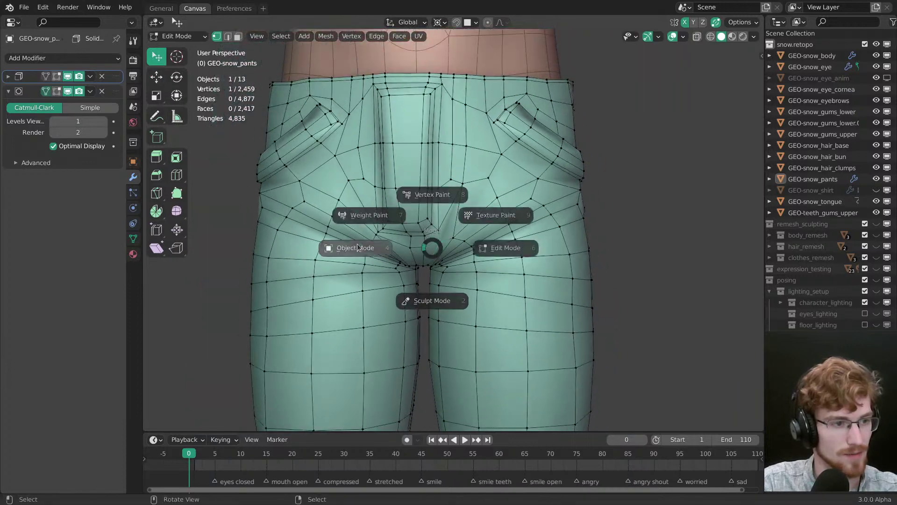
{"action": "left_click", "coordinate": [386, 255]}
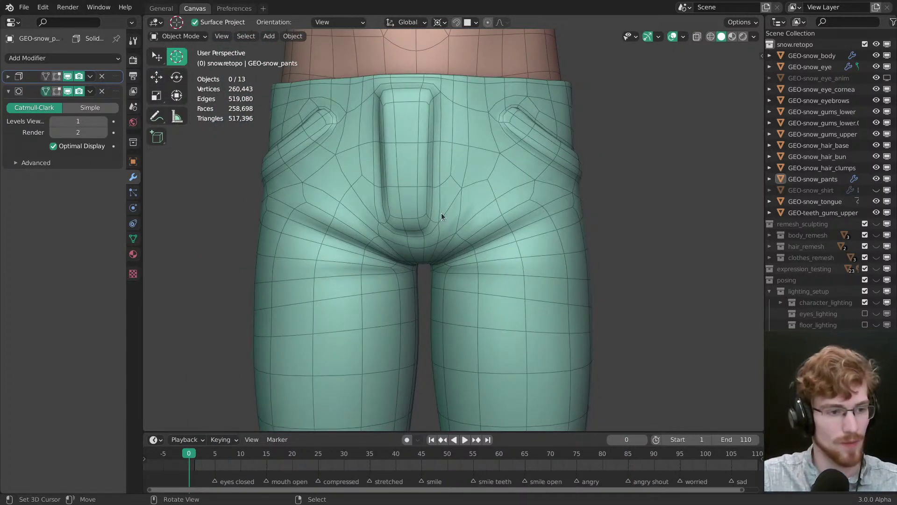
Step: Raise the pants' viewport subdivision level to 2, deselect them and save the file
{"action": "scroll", "coordinate": [441, 212], "scroll_direction": "down", "scroll_amount": 6}
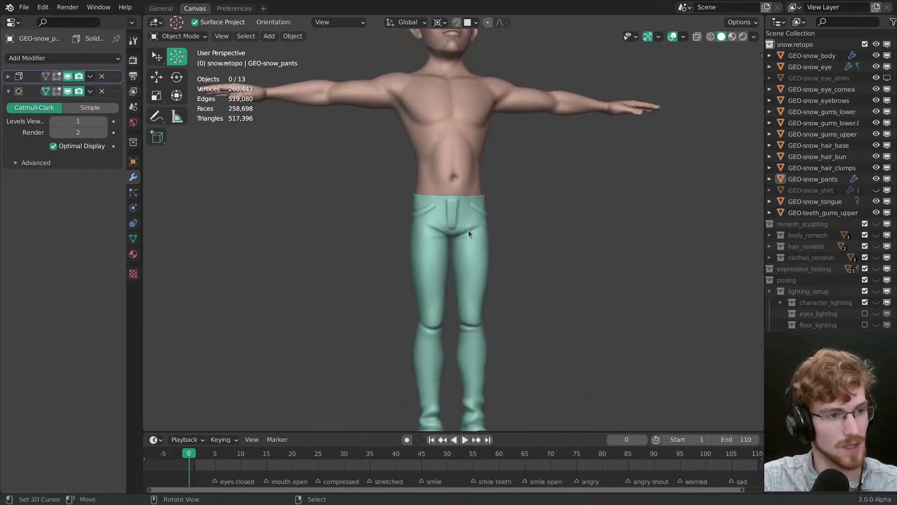
{"action": "left_click", "coordinate": [469, 236]}
{"action": "left_click", "coordinate": [104, 121]}
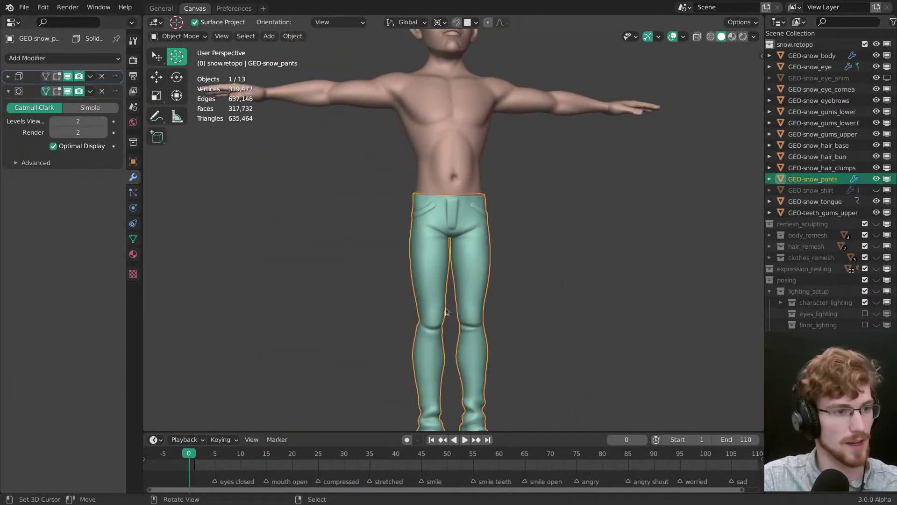
{"action": "scroll", "coordinate": [524, 219], "scroll_direction": "down", "scroll_amount": 3}
{"action": "left_click", "coordinate": [523, 220]}
{"action": "key", "text": "ctrl+s"}
{"action": "middle_click_drag", "start_coordinate": [497, 237], "coordinate": [497, 205], "text": "ctrl"}
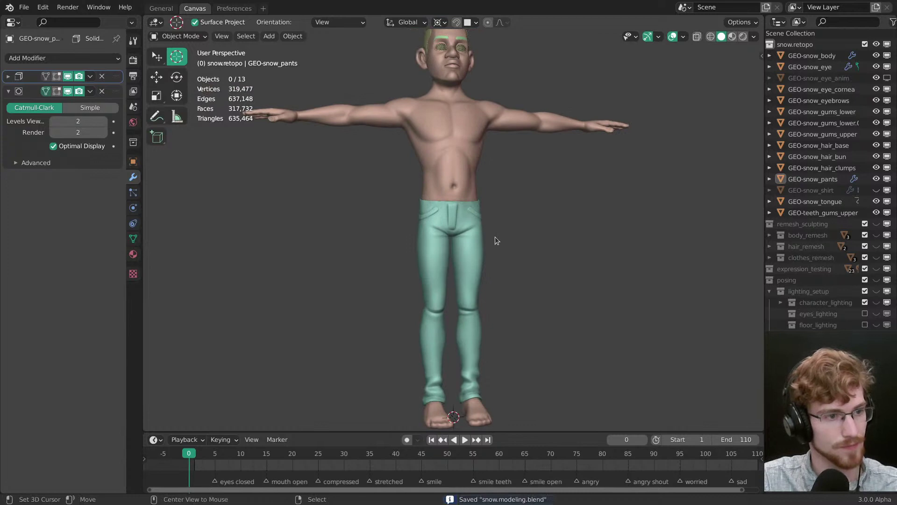
Step: Reveal the hidden shirt and examine the character from head to feet with the wireframe shown
{"action": "key", "text": "alt+h"}
{"action": "middle_click_drag", "start_coordinate": [509, 129], "coordinate": [498, 187], "text": "shift"}
{"action": "middle_click_drag", "start_coordinate": [500, 263], "coordinate": [505, 383], "text": "shift"}
{"action": "middle_click_drag", "start_coordinate": [504, 383], "coordinate": [428, 233], "text": "ctrl"}
{"action": "scroll", "coordinate": [480, 243], "scroll_direction": "down", "scroll_amount": 6}
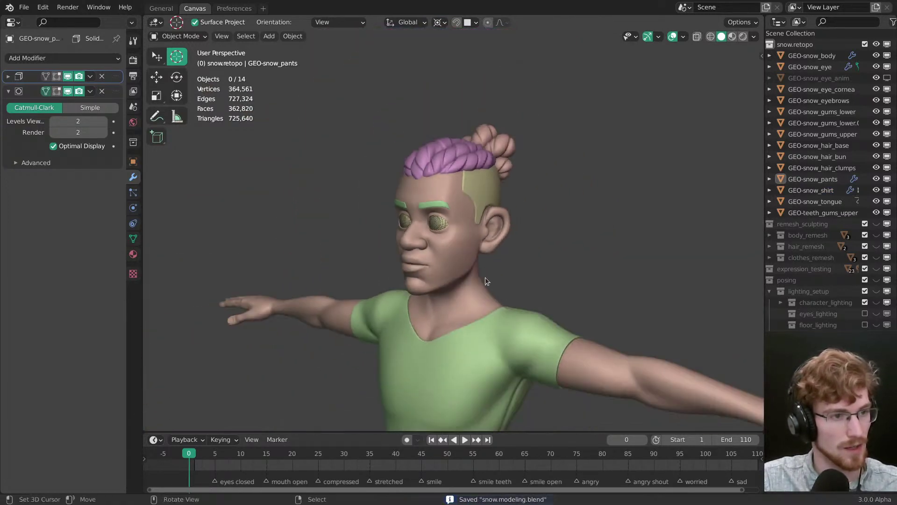
{"action": "middle_click_drag", "start_coordinate": [485, 280], "coordinate": [507, 219]}
{"action": "key", "text": "shift+alt+z"}
{"action": "scroll", "coordinate": [494, 264], "scroll_direction": "up", "scroll_amount": 5}
{"action": "middle_click_drag", "start_coordinate": [498, 299], "coordinate": [505, 242], "text": "shift"}
{"action": "scroll", "coordinate": [510, 257], "scroll_direction": "up", "scroll_amount": 1}
{"action": "scroll", "coordinate": [828, 248], "scroll_direction": "down", "scroll_amount": 3}
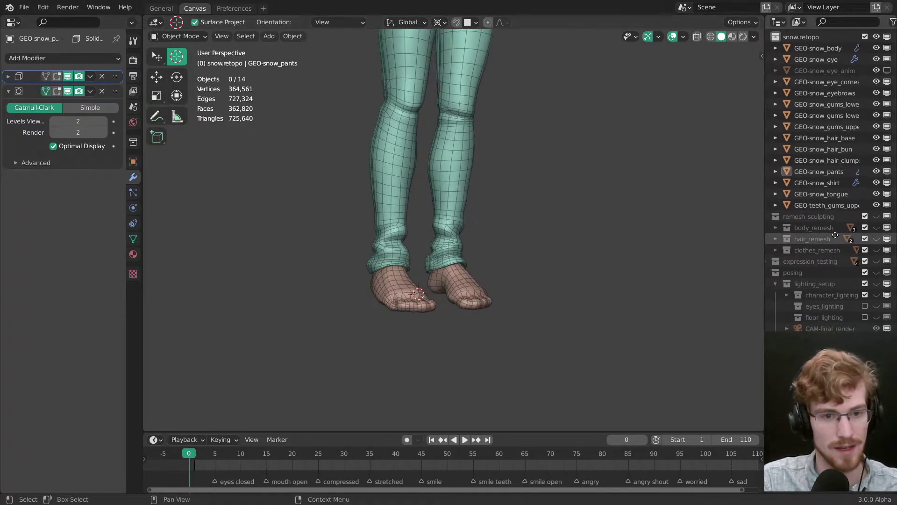
Step: Display the remesh_sculpting collection, duplicate the shoes in place and move the copy to the snow.retopo collection
{"action": "key", "text": "1"}
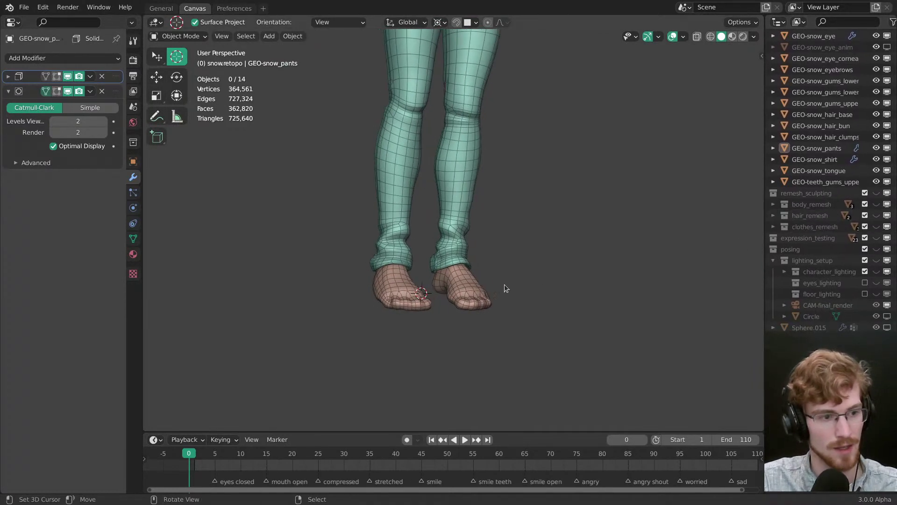
{"action": "key", "text": "2"}
{"action": "left_click", "coordinate": [470, 301]}
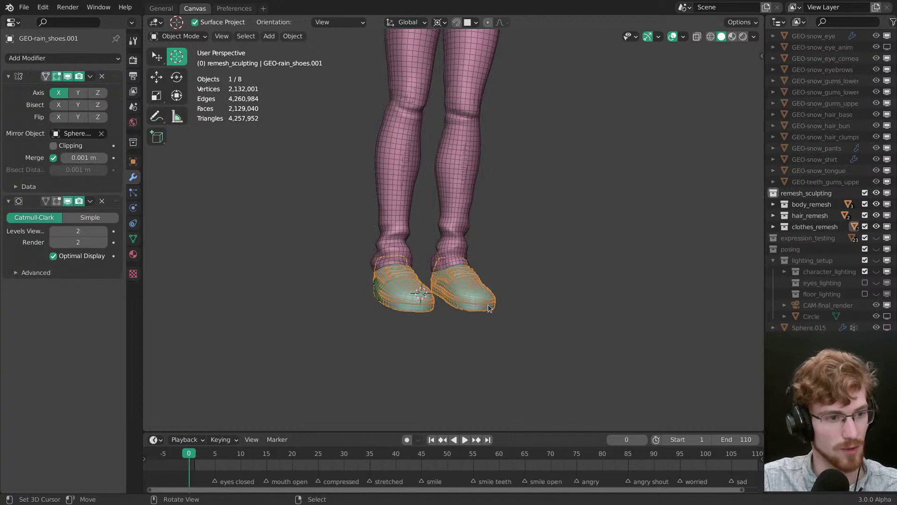
{"action": "key", "text": "shift+d"}
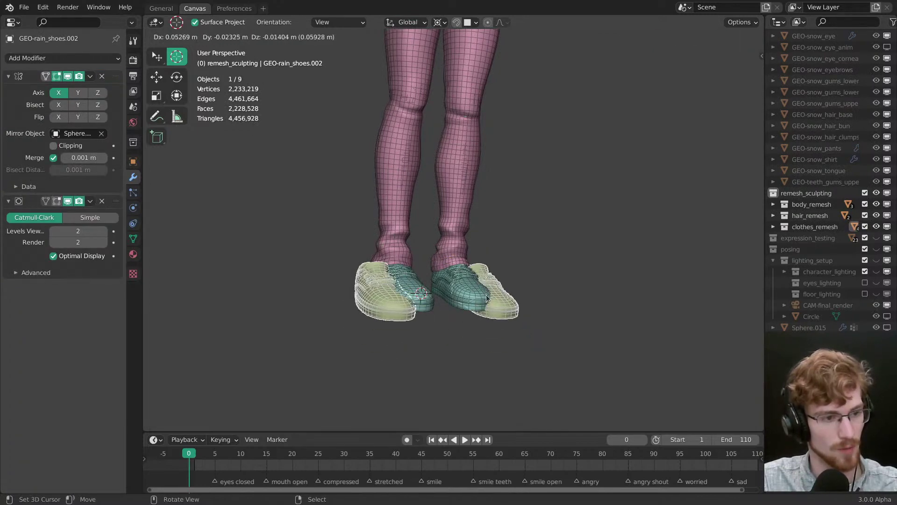
{"action": "right_click", "coordinate": [485, 296]}
{"action": "key", "text": "m"}
{"action": "mouse_move", "coordinate": [466, 338]}
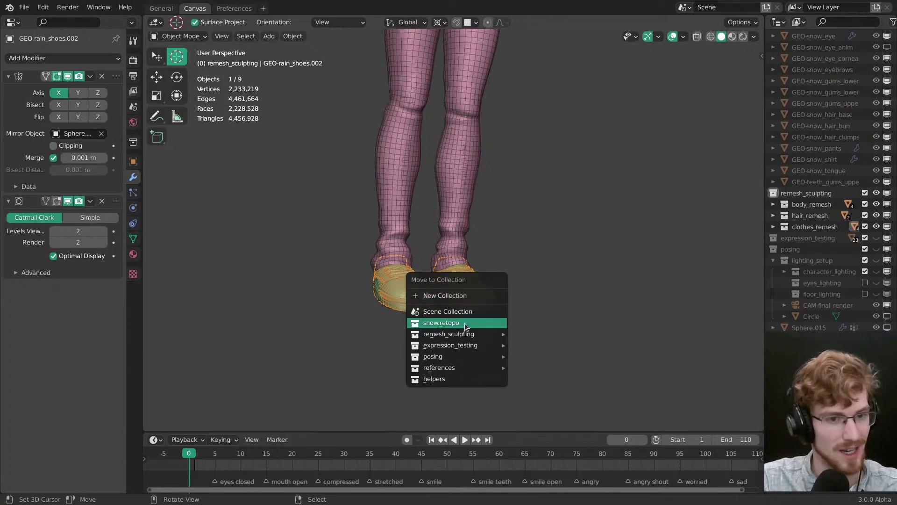
{"action": "left_click", "coordinate": [465, 322]}
Step: Display only the snow.retopo collection and select the copied shoes
{"action": "key", "text": "1"}
{"action": "left_click", "coordinate": [483, 302]}
{"action": "left_click", "coordinate": [483, 303]}
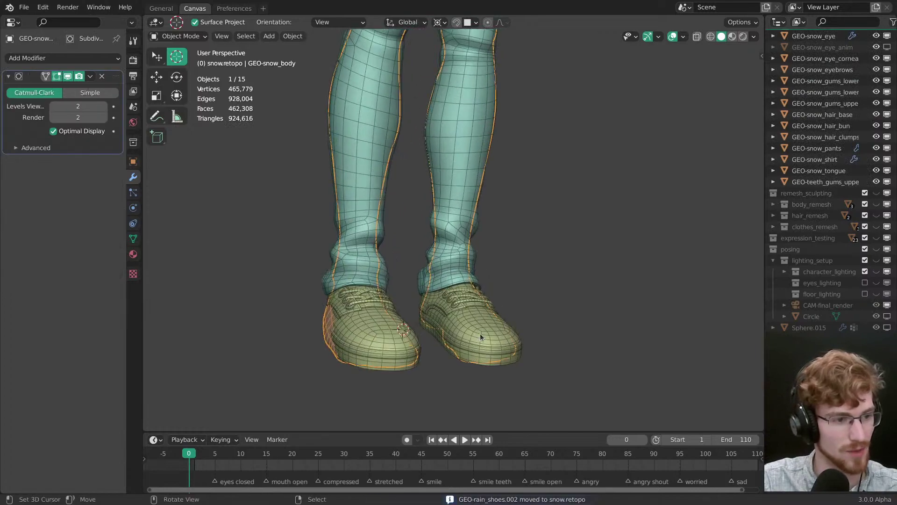
{"action": "key", "text": "alt+a"}
{"action": "middle_click_drag", "start_coordinate": [483, 262], "coordinate": [514, 291], "text": "ctrl"}
{"action": "left_click", "coordinate": [435, 327]}
{"action": "mouse_move", "coordinate": [436, 324]}
{"action": "middle_mouse_down"}
{"action": "mouse_move", "coordinate": [461, 302]}
{"action": "mouse_move", "coordinate": [471, 192]}
{"action": "middle_mouse_up"}
{"action": "key", "text": "ctrl+Tab"}
{"action": "left_click", "coordinate": [467, 286]}
{"action": "middle_click_drag", "start_coordinate": [484, 273], "coordinate": [471, 260]}
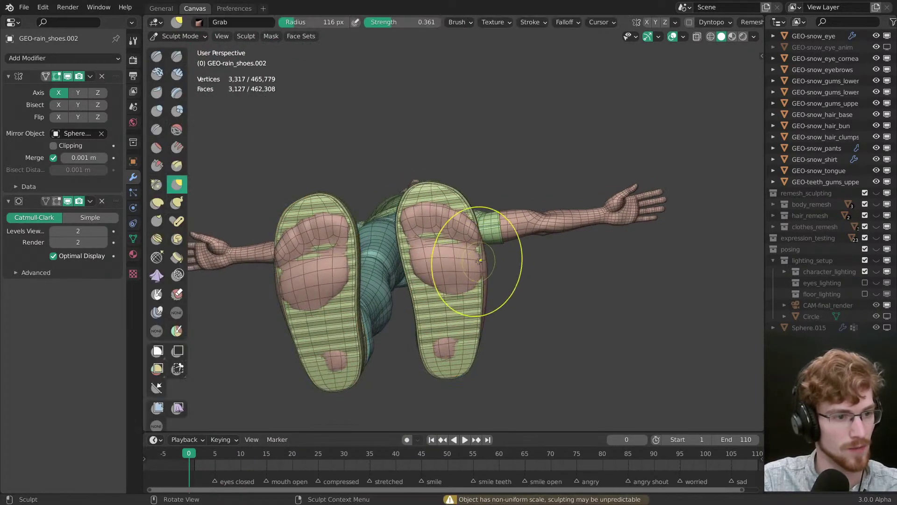
{"action": "key", "text": "alt+a"}
{"action": "key", "text": "Escape"}
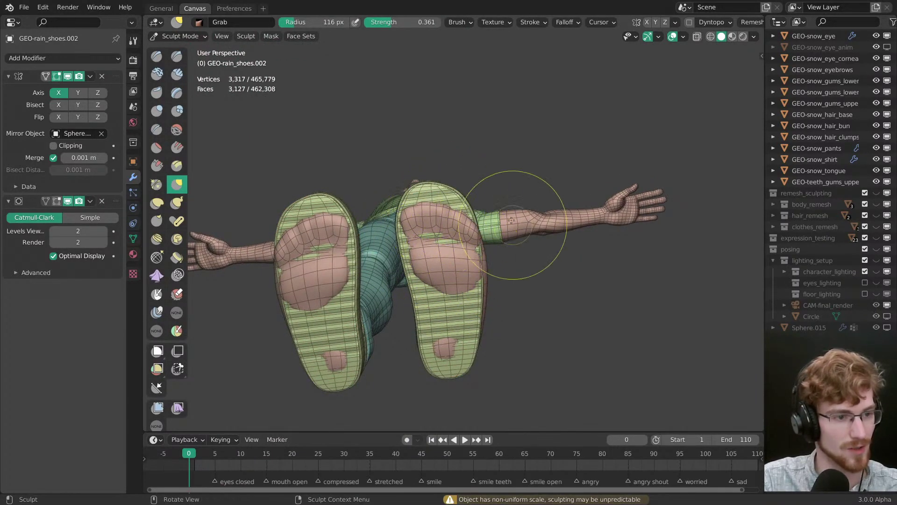
{"action": "mouse_move", "coordinate": [517, 201]}
{"action": "middle_mouse_down"}
{"action": "mouse_move", "coordinate": [356, 321]}
{"action": "mouse_move", "coordinate": [432, 279]}
{"action": "middle_mouse_up"}
{"action": "key", "text": "ctrl+Tab"}
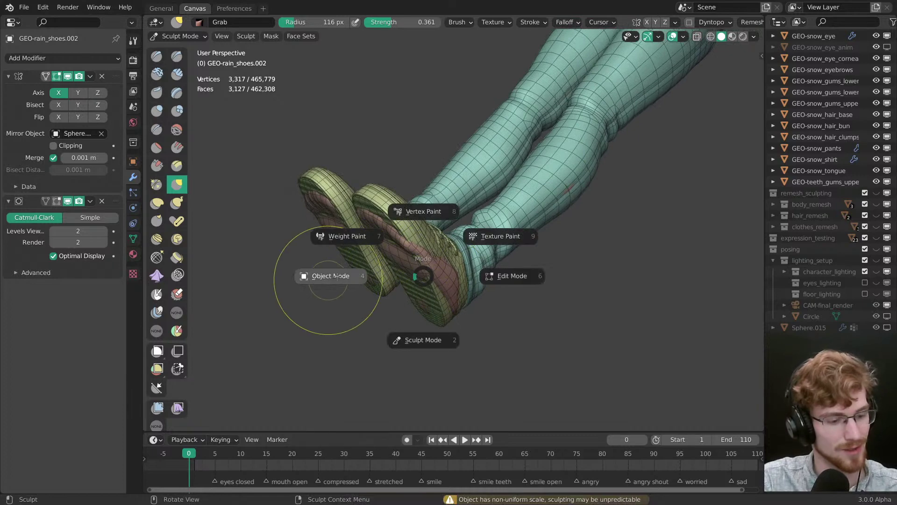
{"action": "left_click", "coordinate": [334, 276]}
Step: Apply the rotation and scale of the copied shoes
{"action": "key", "text": "n"}
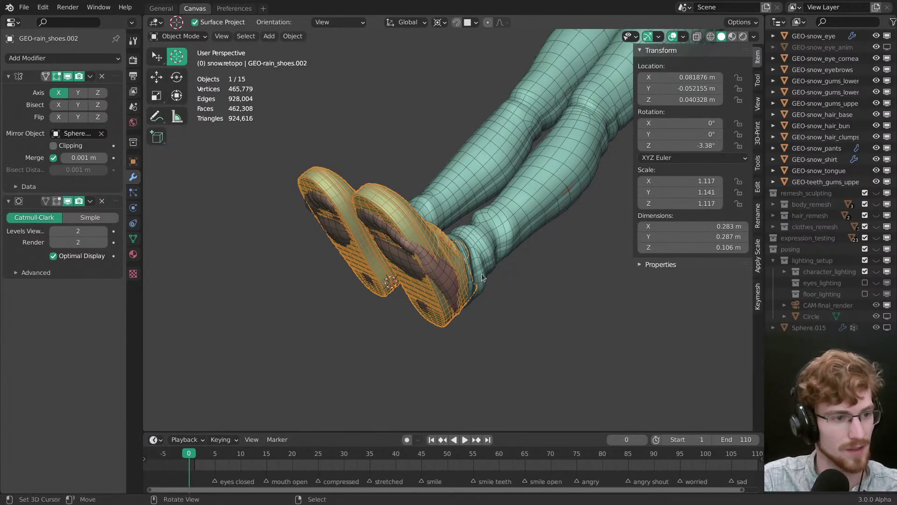
{"action": "key", "text": "ctrl+a"}
{"action": "left_click", "coordinate": [464, 292]}
{"action": "middle_click_drag", "start_coordinate": [465, 292], "coordinate": [439, 252]}
{"action": "key", "text": "ctrl+a"}
{"action": "left_click", "coordinate": [436, 248]}
{"action": "key", "text": "n"}
{"action": "key", "text": "n"}
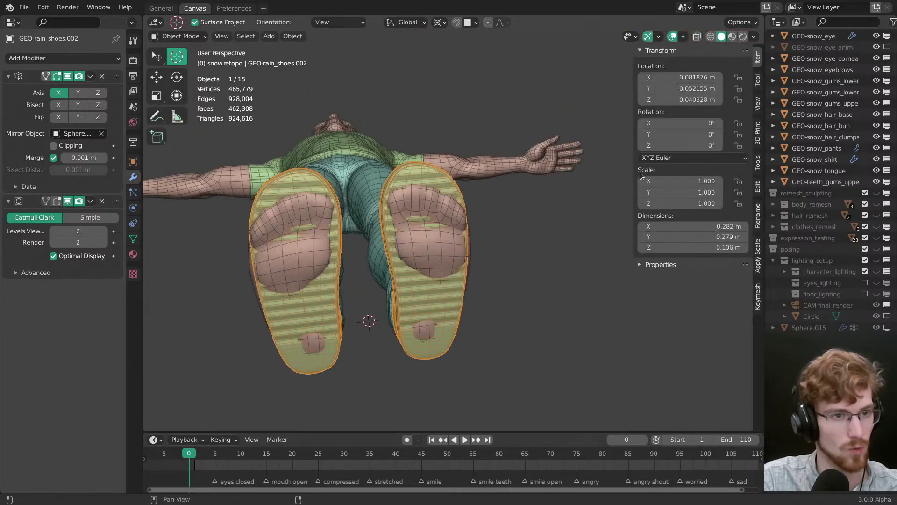
Step: Try to set the shoes' X location to 0 m, and undo it
{"action": "left_click", "coordinate": [693, 80]}
{"action": "type", "text": "0"}
{"action": "key", "text": "Return"}
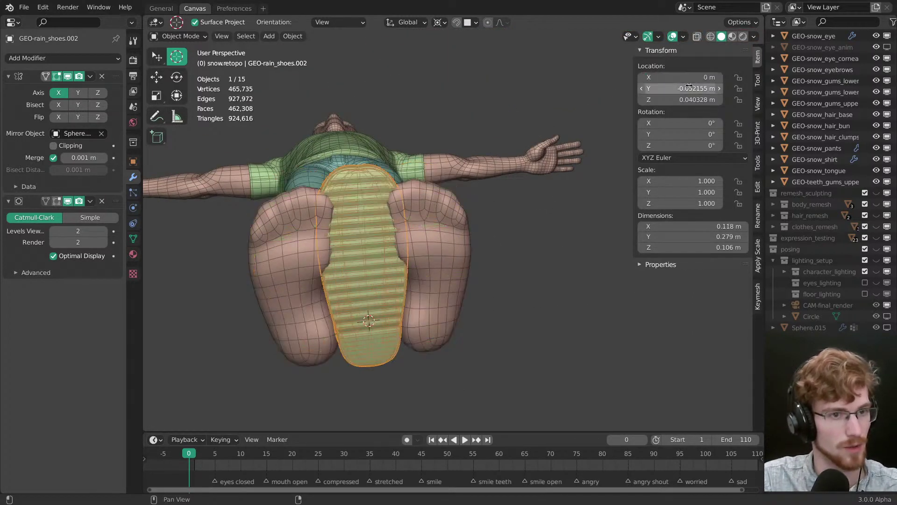
{"action": "key", "text": "ctrl+z"}
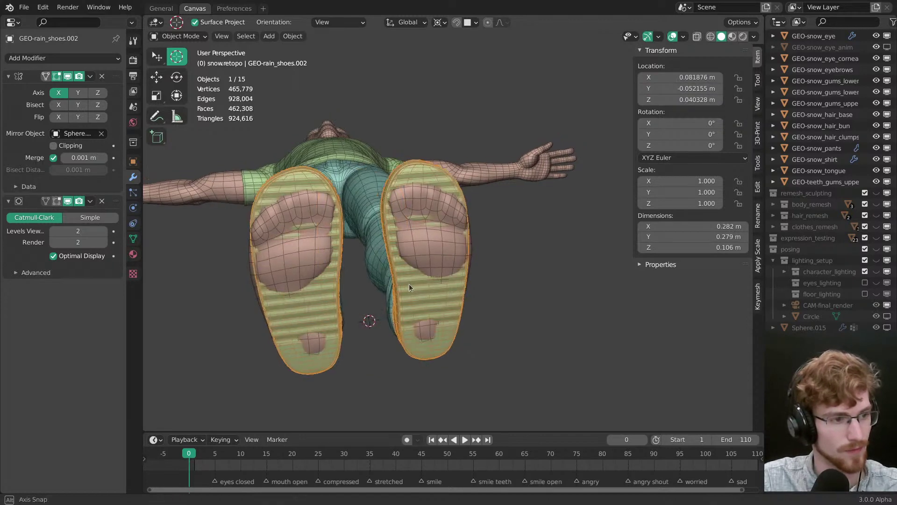
Step: Enter Sculpt Mode on the shoes with the Grab 2D brush and look at the soles in Bottom Orthographic view
{"action": "middle_click_drag", "start_coordinate": [409, 284], "coordinate": [460, 271]}
{"action": "key", "text": "n"}
{"action": "key", "text": "ctrl+Tab"}
{"action": "mouse_move", "coordinate": [481, 233]}
{"action": "middle_mouse_down"}
{"action": "mouse_move", "coordinate": [448, 252]}
{"action": "mouse_move", "coordinate": [481, 280]}
{"action": "mouse_move", "coordinate": [394, 326]}
{"action": "mouse_move", "coordinate": [496, 296]}
{"action": "mouse_move", "coordinate": [467, 256]}
{"action": "mouse_move", "coordinate": [400, 370]}
{"action": "mouse_move", "coordinate": [467, 188]}
{"action": "middle_mouse_up"}
{"action": "key", "text": "grave"}
{"action": "left_click", "coordinate": [466, 250]}
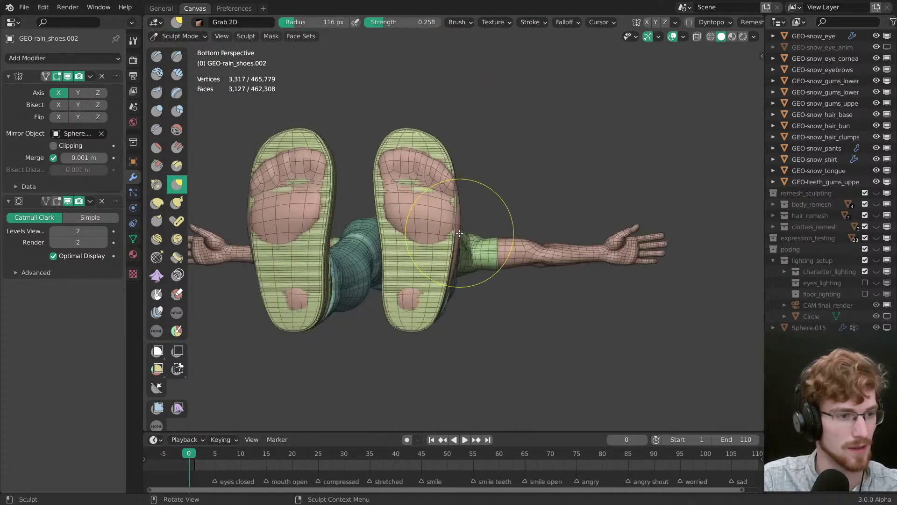
{"action": "key", "text": "KP_5"}
Step: Nudge the outline of the shoe soles around the feet with the Grab 2D brush, varying its radius between 186 and 133 px
{"action": "key", "text": "f"}
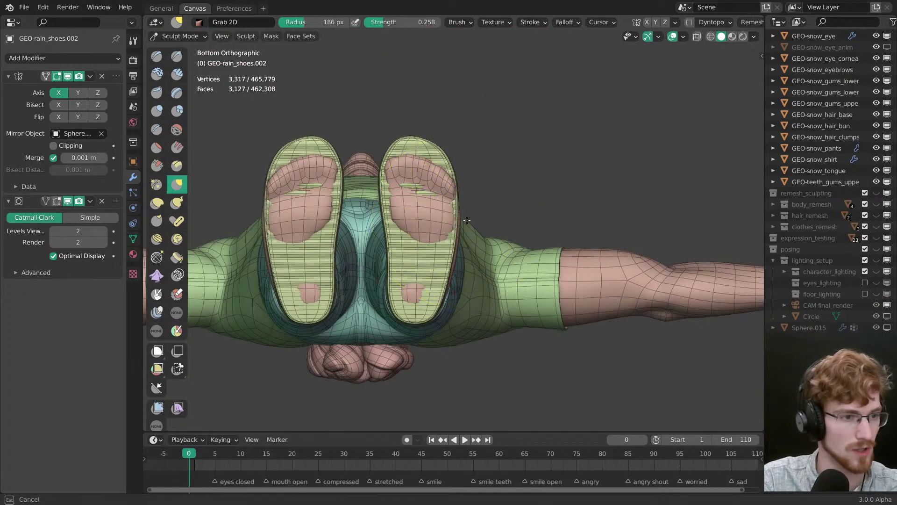
{"action": "left_click", "coordinate": [455, 246]}
{"action": "left_click_drag", "start_coordinate": [458, 253], "coordinate": [452, 276]}
{"action": "key", "text": "f"}
{"action": "left_click", "coordinate": [462, 206]}
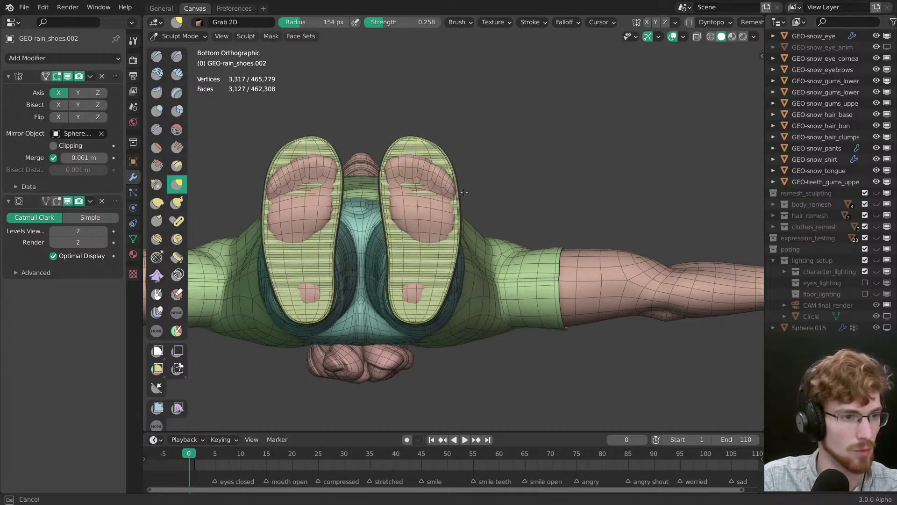
{"action": "left_click", "coordinate": [467, 197]}
{"action": "middle_click_drag", "start_coordinate": [388, 194], "coordinate": [455, 218], "text": "shift"}
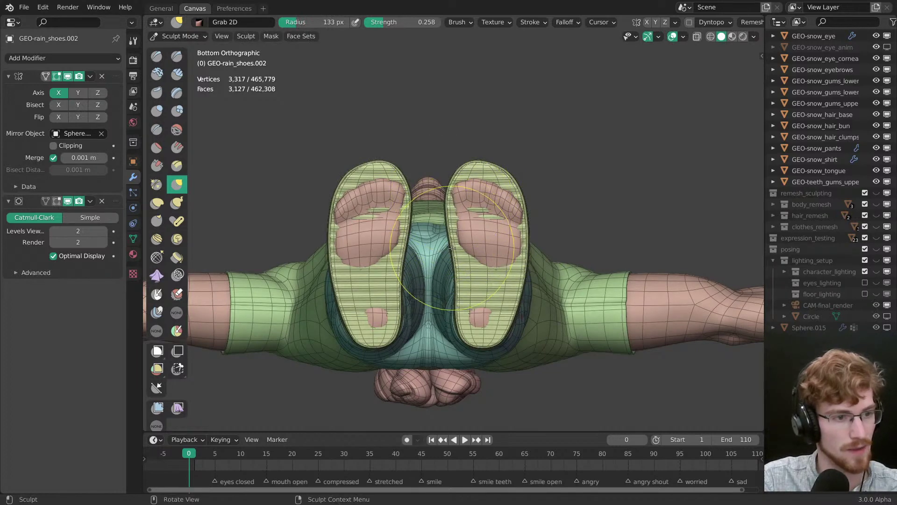
Step: Adjust the Grab 2D brush and refine the shoes' fit around the feet in Right and Bottom Orthographic views
{"action": "middle_click_drag", "start_coordinate": [474, 198], "coordinate": [412, 248]}
{"action": "key", "text": "KP_3"}
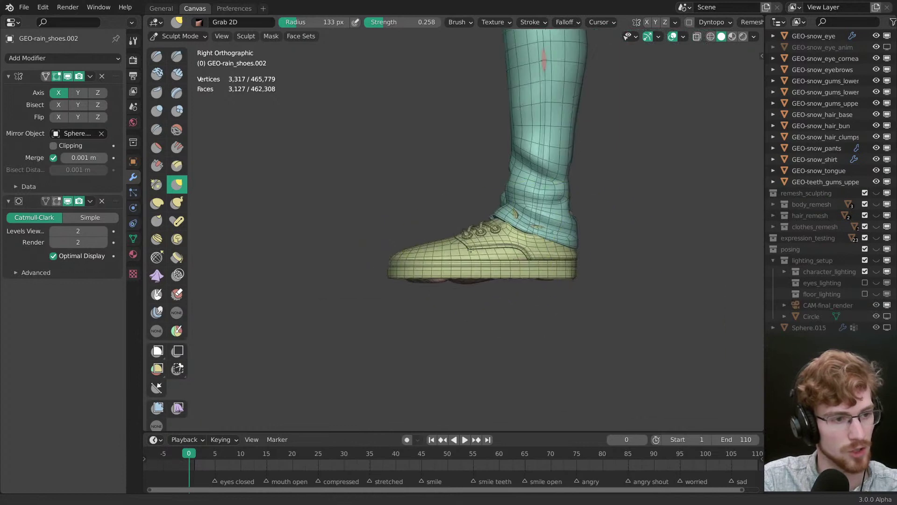
{"action": "key", "text": "f"}
{"action": "left_click", "coordinate": [462, 257]}
{"action": "mouse_move", "coordinate": [447, 288]}
{"action": "middle_mouse_down"}
{"action": "mouse_move", "coordinate": [400, 308]}
{"action": "mouse_move", "coordinate": [439, 262]}
{"action": "mouse_move", "coordinate": [476, 236]}
{"action": "mouse_move", "coordinate": [572, 235]}
{"action": "mouse_move", "coordinate": [491, 280]}
{"action": "mouse_move", "coordinate": [486, 312]}
{"action": "mouse_move", "coordinate": [501, 180]}
{"action": "mouse_move", "coordinate": [479, 240]}
{"action": "mouse_move", "coordinate": [485, 255]}
{"action": "middle_mouse_up"}
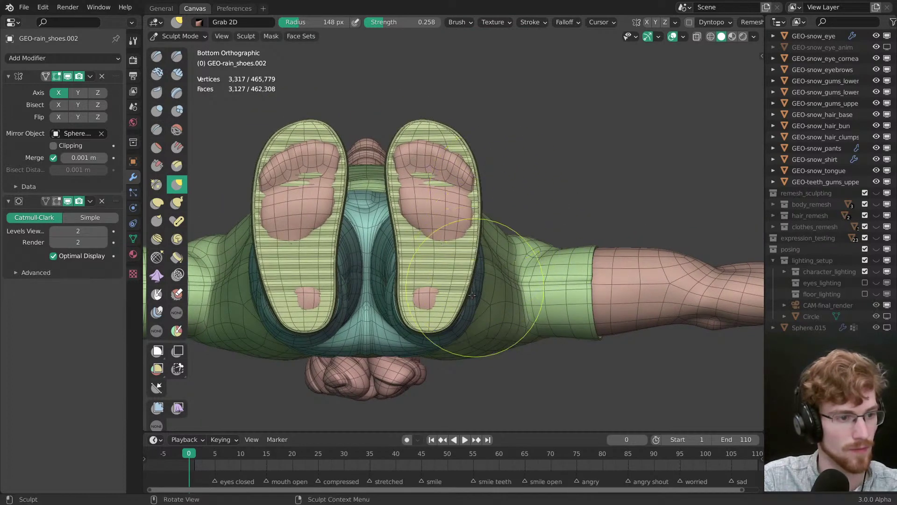
{"action": "key", "text": "f"}
{"action": "left_click", "coordinate": [470, 317]}
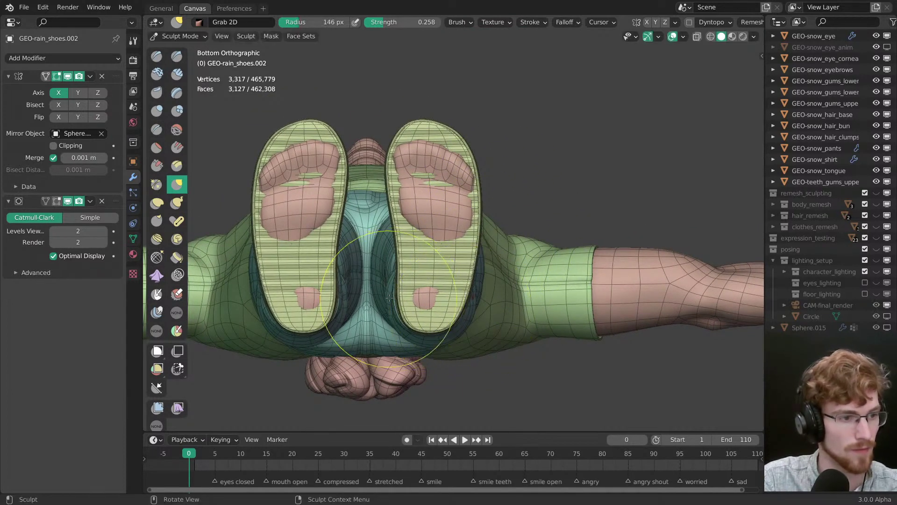
Step: Return to Object Mode, select the pants and enter Sculpt Mode on them
{"action": "middle_click_drag", "start_coordinate": [405, 238], "coordinate": [506, 281]}
{"action": "key", "text": "ctrl+Tab"}
{"action": "left_click", "coordinate": [426, 277]}
{"action": "scroll", "coordinate": [481, 305], "scroll_direction": "up", "scroll_amount": 5}
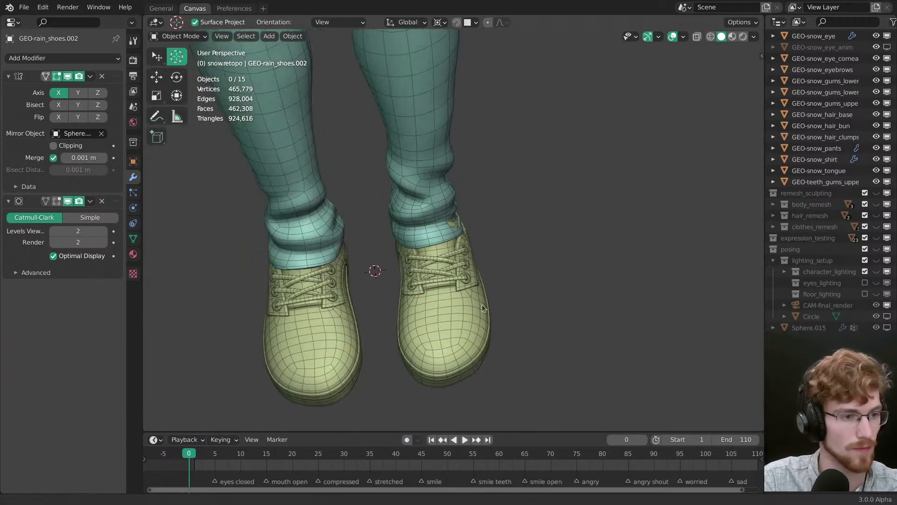
{"action": "left_click", "coordinate": [455, 279]}
{"action": "left_click", "coordinate": [464, 360]}
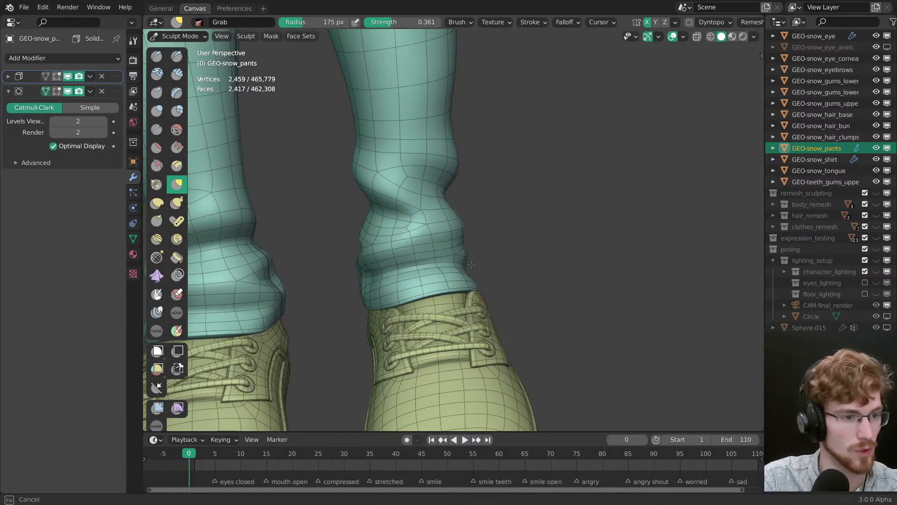
Step: Grab the pant hems into shape around the shoes symmetrically, resizing the brush as needed, and return to Object Mode
{"action": "mouse_move", "coordinate": [475, 294]}
{"action": "middle_mouse_down"}
{"action": "mouse_move", "coordinate": [408, 280]}
{"action": "mouse_move", "coordinate": [439, 262]}
{"action": "mouse_move", "coordinate": [486, 254]}
{"action": "mouse_move", "coordinate": [442, 269]}
{"action": "mouse_move", "coordinate": [437, 241]}
{"action": "mouse_move", "coordinate": [492, 268]}
{"action": "mouse_move", "coordinate": [532, 273]}
{"action": "middle_mouse_up"}
{"action": "key", "text": "f"}
{"action": "left_click", "coordinate": [469, 261]}
{"action": "key", "text": "f"}
{"action": "left_click", "coordinate": [435, 247]}
{"action": "key", "text": "f"}
{"action": "left_click", "coordinate": [451, 240]}
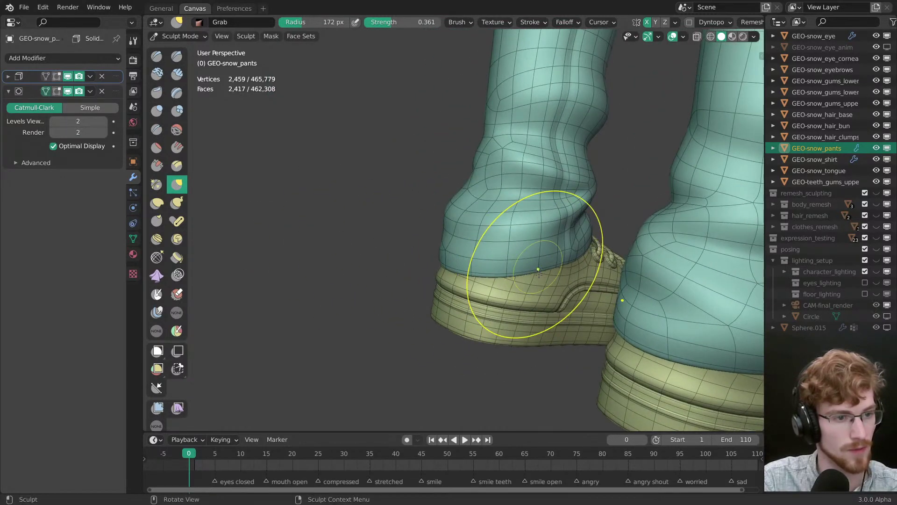
{"action": "scroll", "coordinate": [538, 281], "scroll_direction": "down", "scroll_amount": 6}
{"action": "key", "text": "ctrl+Tab"}
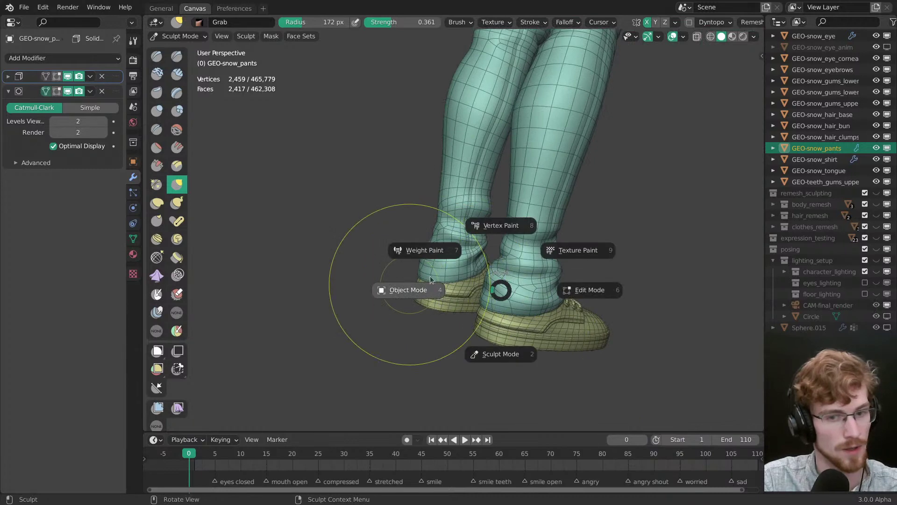
{"action": "left_click", "coordinate": [477, 293]}
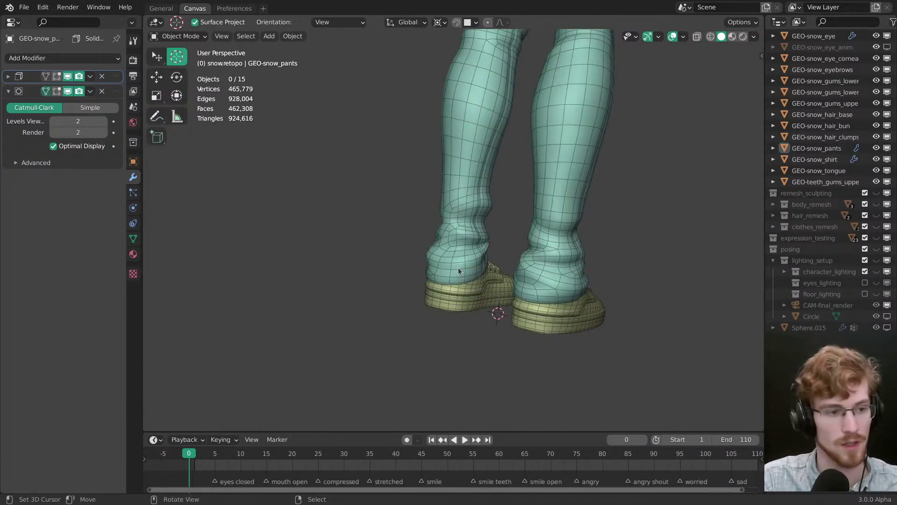
Step: Select the shirt, enter Sculpt Mode and grab its upper back symmetrically to cover the skin poking through at the shoulder blades
{"action": "middle_click_drag", "start_coordinate": [458, 271], "coordinate": [496, 363]}
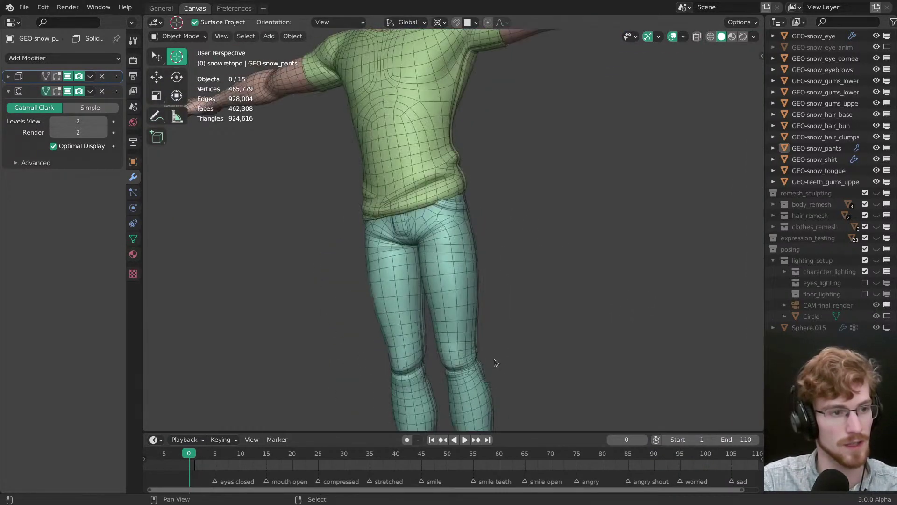
{"action": "scroll", "coordinate": [514, 308], "scroll_direction": "down", "scroll_amount": 4}
{"action": "middle_click_drag", "start_coordinate": [532, 252], "coordinate": [448, 251]}
{"action": "left_click", "coordinate": [482, 268]}
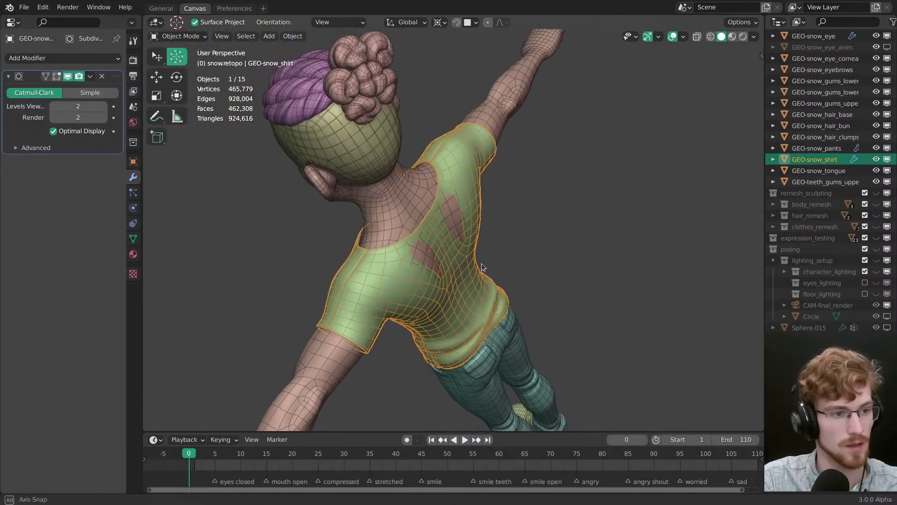
{"action": "key", "text": "ctrl+Tab"}
{"action": "mouse_move", "coordinate": [421, 371]}
{"action": "middle_mouse_down"}
{"action": "mouse_move", "coordinate": [370, 251]}
{"action": "mouse_move", "coordinate": [445, 273]}
{"action": "middle_mouse_up"}
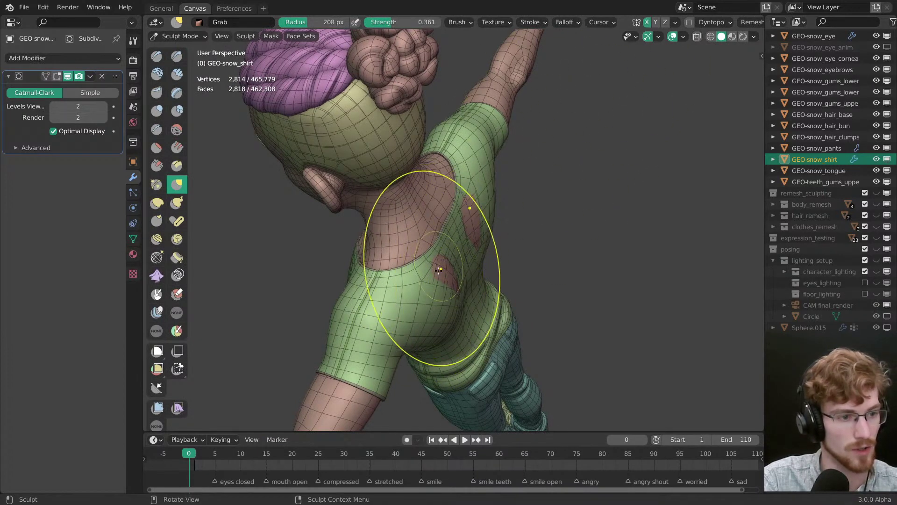
{"action": "mouse_move", "coordinate": [469, 267]}
{"action": "middle_mouse_down"}
{"action": "mouse_move", "coordinate": [532, 264]}
{"action": "mouse_move", "coordinate": [621, 217]}
{"action": "mouse_move", "coordinate": [584, 219]}
{"action": "mouse_move", "coordinate": [547, 206]}
{"action": "mouse_move", "coordinate": [493, 210]}
{"action": "middle_mouse_up"}
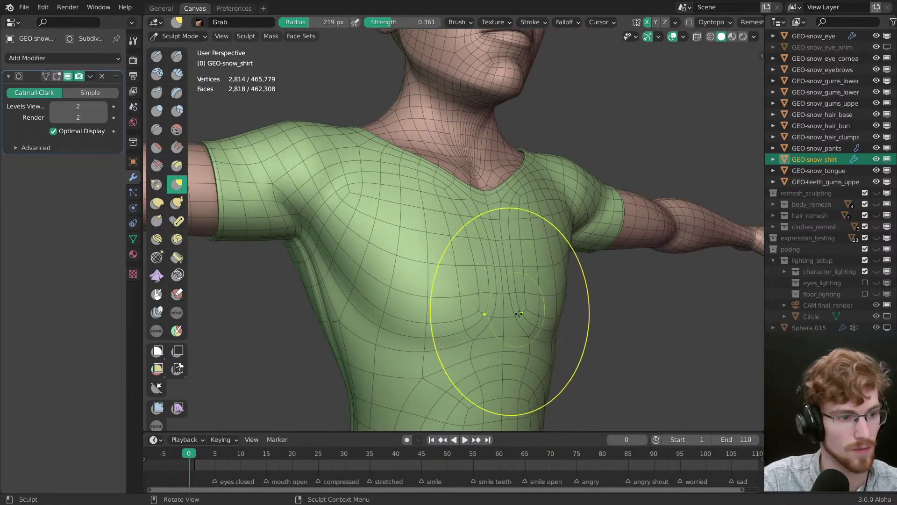
Step: Grab the front and sides of the shirt's lower hem symmetrically to fit it around the pants' waist, resizing the brush as needed
{"action": "scroll", "coordinate": [516, 299], "scroll_direction": "down", "scroll_amount": 5}
{"action": "scroll", "coordinate": [427, 300], "scroll_direction": "up", "scroll_amount": 4}
{"action": "mouse_move", "coordinate": [427, 300]}
{"action": "middle_mouse_down", "text": "shift"}
{"action": "mouse_move", "coordinate": [453, 256]}
{"action": "mouse_move", "coordinate": [476, 170]}
{"action": "mouse_move", "coordinate": [441, 286]}
{"action": "mouse_move", "coordinate": [460, 231]}
{"action": "mouse_move", "coordinate": [518, 187]}
{"action": "mouse_move", "coordinate": [561, 245]}
{"action": "middle_mouse_up", "text": "shift"}
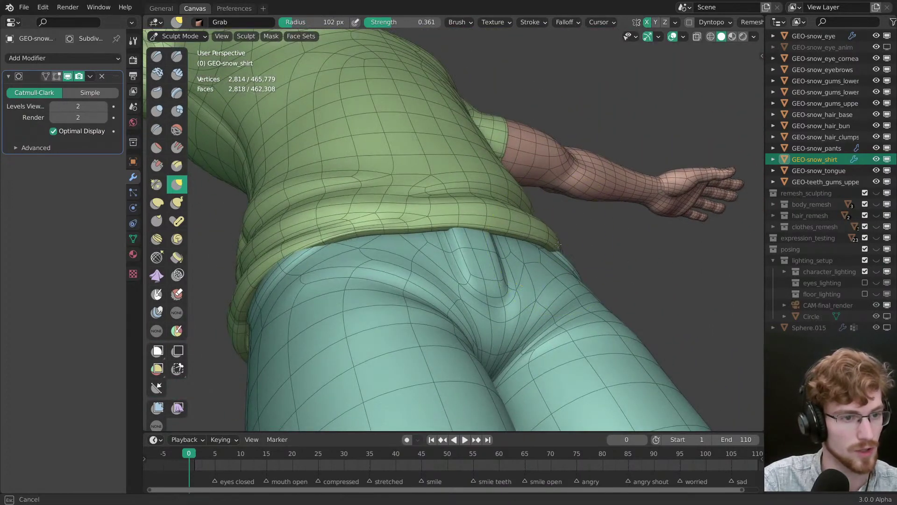
{"action": "mouse_move", "coordinate": [489, 218]}
{"action": "middle_mouse_down"}
{"action": "mouse_move", "coordinate": [540, 231]}
{"action": "mouse_move", "coordinate": [444, 254]}
{"action": "mouse_move", "coordinate": [337, 256]}
{"action": "middle_mouse_up"}
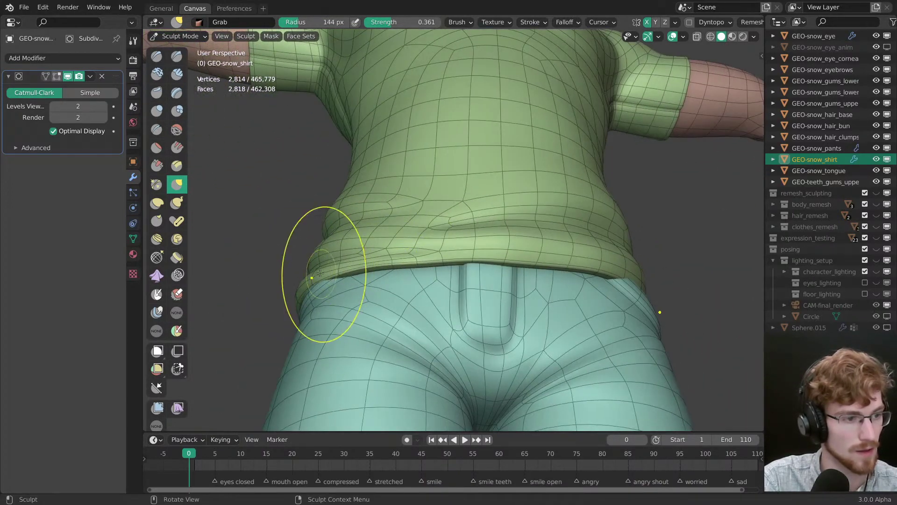
{"action": "mouse_move", "coordinate": [394, 286]}
{"action": "middle_mouse_down"}
{"action": "mouse_move", "coordinate": [436, 215]}
{"action": "mouse_move", "coordinate": [454, 212]}
{"action": "middle_mouse_up"}
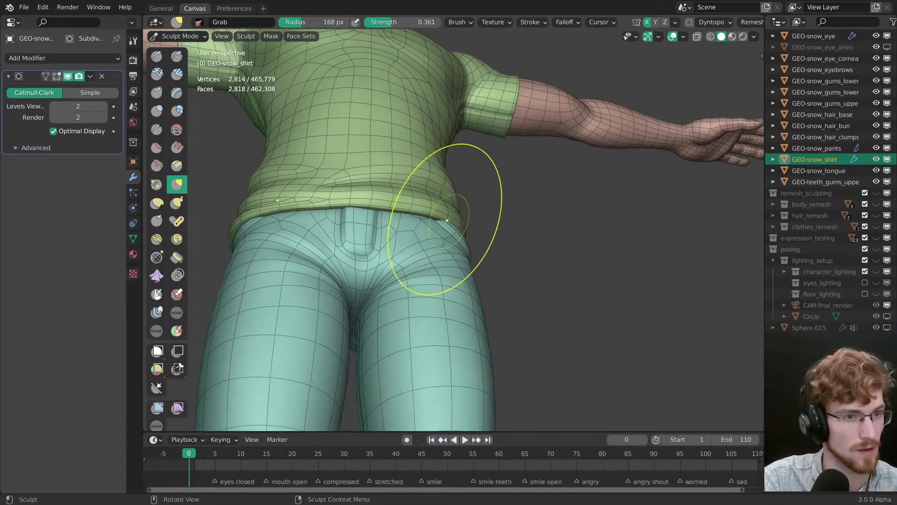
{"action": "key", "text": "f"}
{"action": "left_click", "coordinate": [449, 221]}
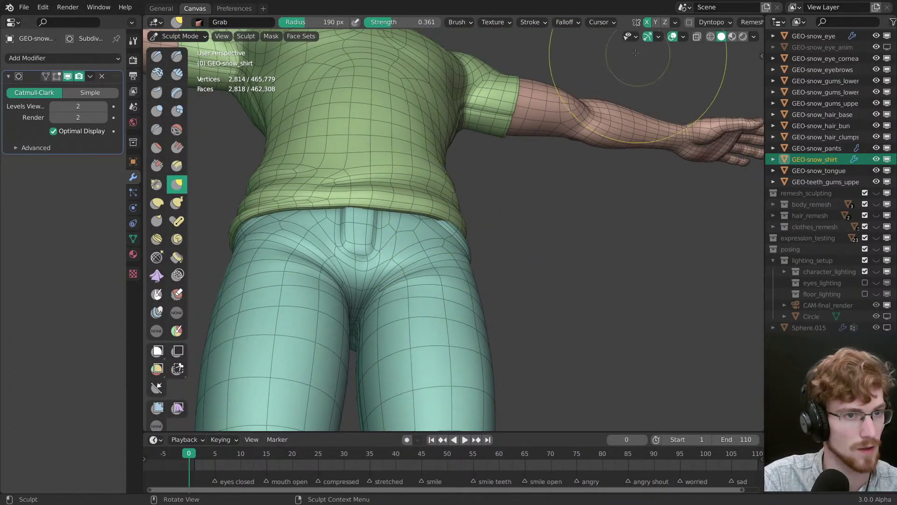
Step: Undo the last hem stroke, turn off X symmetry and refine the shirt hem's fit around the waist with a resized Grab brush
{"action": "key", "text": "ctrl+z"}
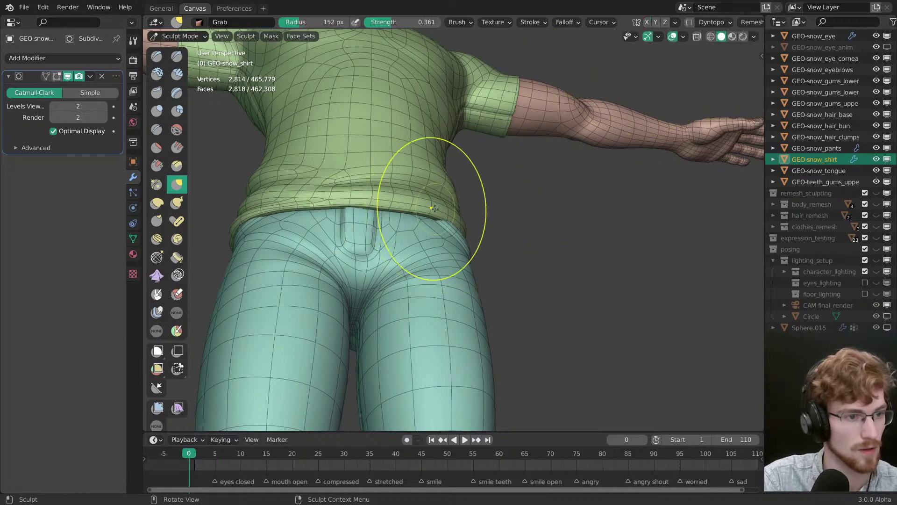
{"action": "middle_click_drag", "start_coordinate": [455, 219], "coordinate": [483, 225]}
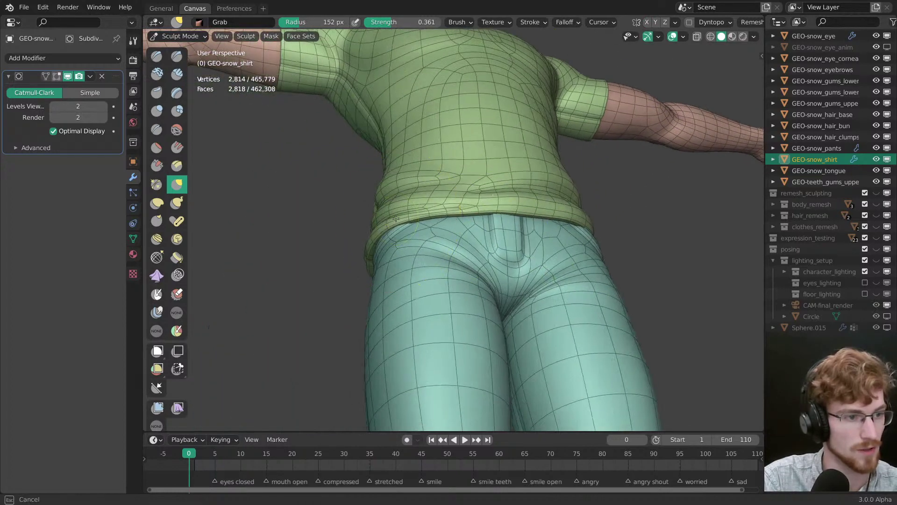
{"action": "middle_click_drag", "start_coordinate": [396, 219], "coordinate": [487, 182]}
{"action": "key", "text": "f"}
{"action": "left_click", "coordinate": [487, 182]}
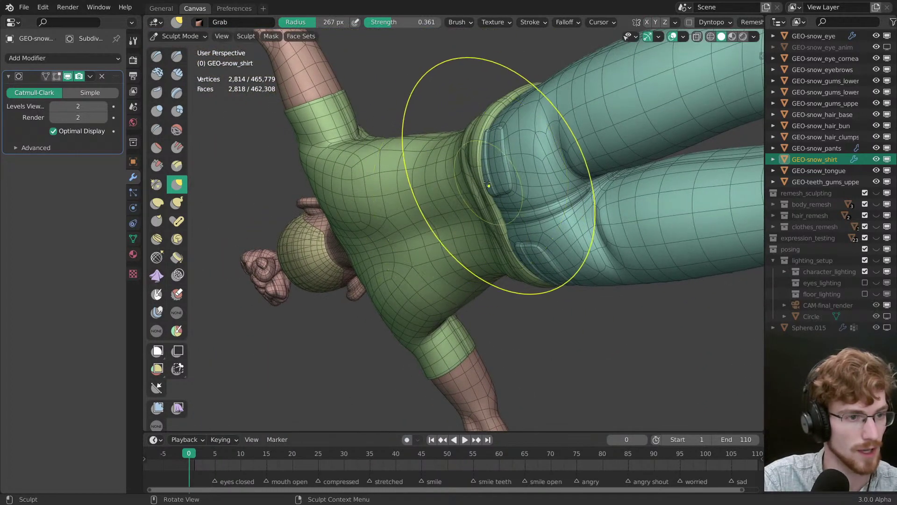
{"action": "mouse_move", "coordinate": [493, 214]}
{"action": "middle_mouse_down"}
{"action": "mouse_move", "coordinate": [505, 280]}
{"action": "mouse_move", "coordinate": [490, 245]}
{"action": "mouse_move", "coordinate": [573, 254]}
{"action": "middle_mouse_up"}
Step: Return to Object Mode, select the pants and enter Sculpt Mode on them
{"action": "key", "text": "ctrl+Tab"}
{"action": "mouse_move", "coordinate": [481, 206]}
{"action": "middle_mouse_down"}
{"action": "mouse_move", "coordinate": [466, 232]}
{"action": "mouse_move", "coordinate": [475, 153]}
{"action": "mouse_move", "coordinate": [464, 278]}
{"action": "middle_mouse_up"}
{"action": "left_click", "coordinate": [464, 277]}
{"action": "key", "text": "ctrl+Tab"}
{"action": "left_click", "coordinate": [465, 278]}
{"action": "scroll", "coordinate": [486, 210], "scroll_direction": "up", "scroll_amount": 3}
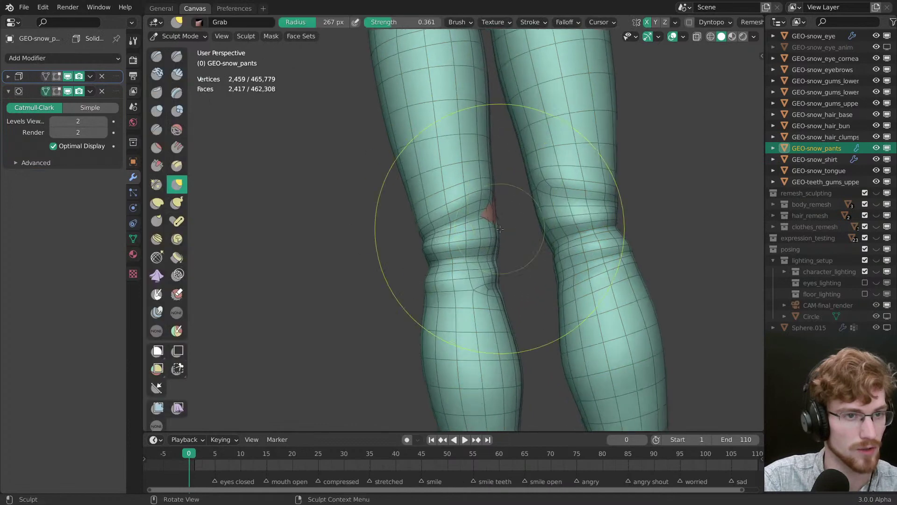
Step: Grab the pants outward symmetrically at the inner knees to cover the skin poking through
{"action": "left_click", "coordinate": [488, 212]}
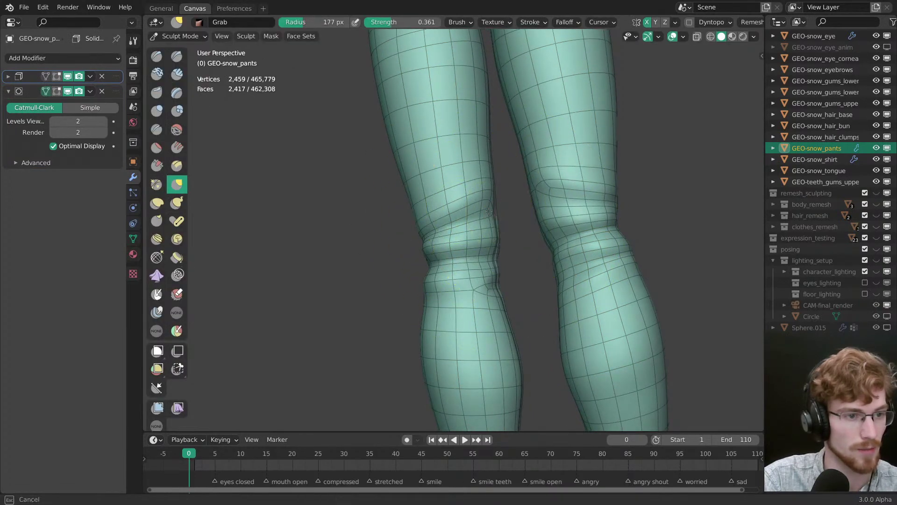
{"action": "middle_click_drag", "start_coordinate": [489, 211], "coordinate": [487, 206]}
{"action": "left_click_drag", "start_coordinate": [494, 210], "coordinate": [491, 211]}
{"action": "mouse_move", "coordinate": [468, 212]}
{"action": "middle_mouse_down"}
{"action": "mouse_move", "coordinate": [663, 218]}
{"action": "mouse_move", "coordinate": [551, 304]}
{"action": "mouse_move", "coordinate": [496, 198]}
{"action": "mouse_move", "coordinate": [437, 242]}
{"action": "mouse_move", "coordinate": [467, 227]}
{"action": "mouse_move", "coordinate": [516, 246]}
{"action": "middle_mouse_up"}
{"action": "scroll", "coordinate": [551, 304], "scroll_direction": "down", "scroll_amount": 2}
{"action": "mouse_move", "coordinate": [490, 292]}
{"action": "middle_mouse_down"}
{"action": "mouse_move", "coordinate": [457, 300]}
{"action": "mouse_move", "coordinate": [471, 236]}
{"action": "middle_mouse_up"}
{"action": "middle_click_drag", "start_coordinate": [469, 163], "coordinate": [461, 311], "text": "shift"}
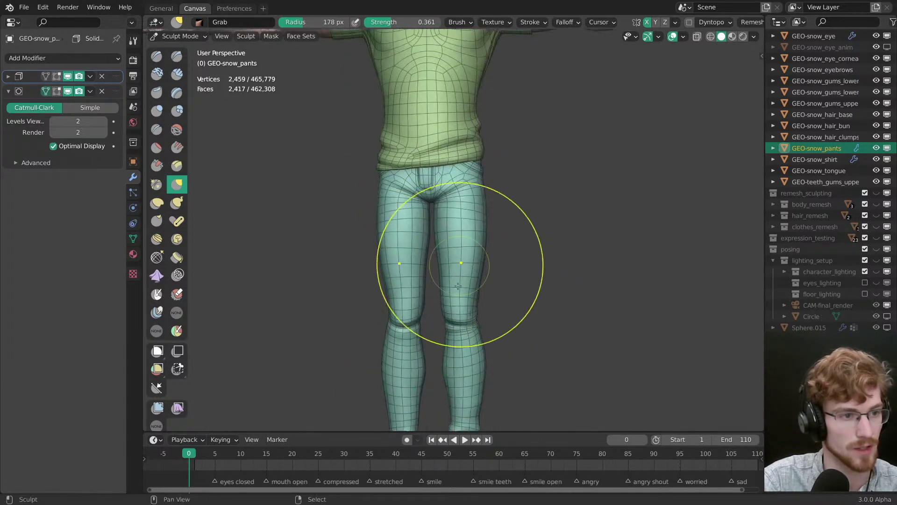
{"action": "middle_click_drag", "start_coordinate": [452, 222], "coordinate": [457, 304], "text": "shift"}
Step: Return to Object Mode, deselect everything and turn off the wireframe overlay
{"action": "key", "text": "ctrl+Tab"}
{"action": "key", "text": "alt+a"}
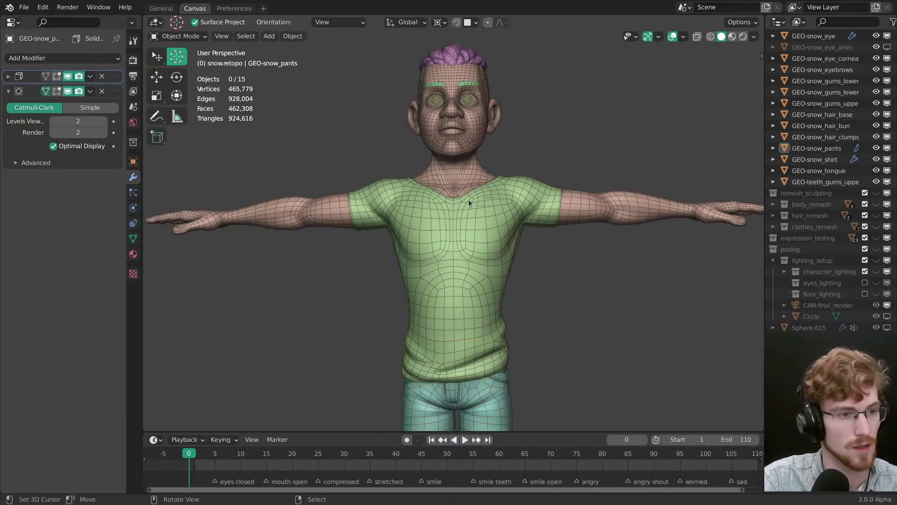
{"action": "middle_click_drag", "start_coordinate": [468, 149], "coordinate": [469, 317], "text": "shift"}
{"action": "key", "text": "shift+w"}
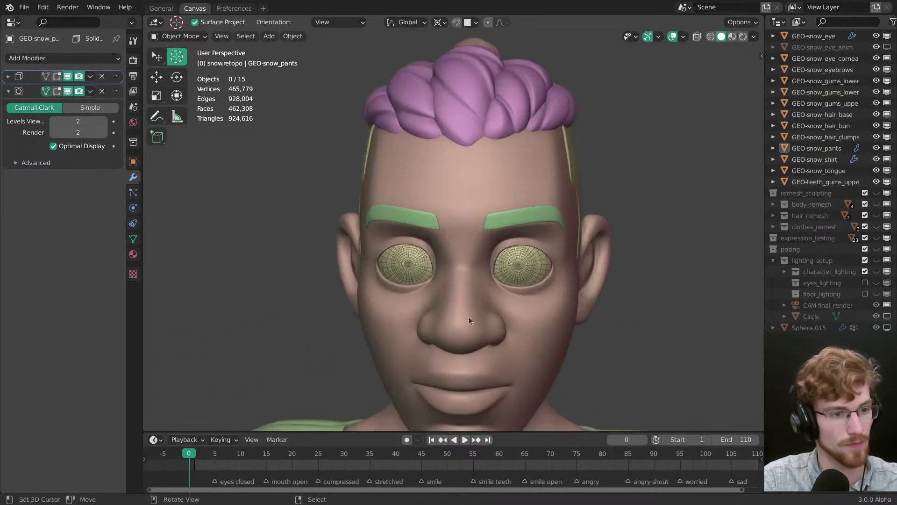
Step: Turn off the remaining wireframe display on the eyeballs and corneas, hiding the corneas to reach the eyeballs
{"action": "left_click", "coordinate": [519, 276]}
{"action": "key", "text": "h"}
{"action": "middle_click_drag", "start_coordinate": [520, 271], "coordinate": [511, 228], "text": "ctrl"}
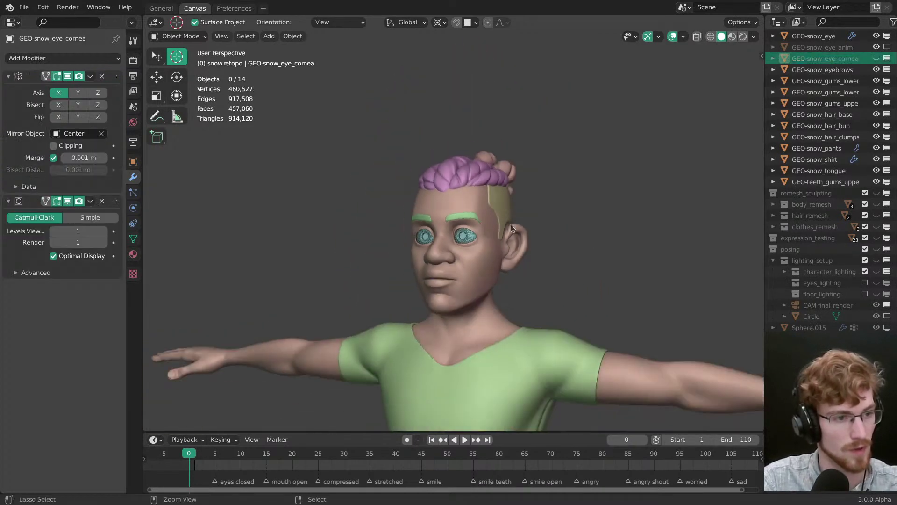
{"action": "left_click", "coordinate": [469, 240]}
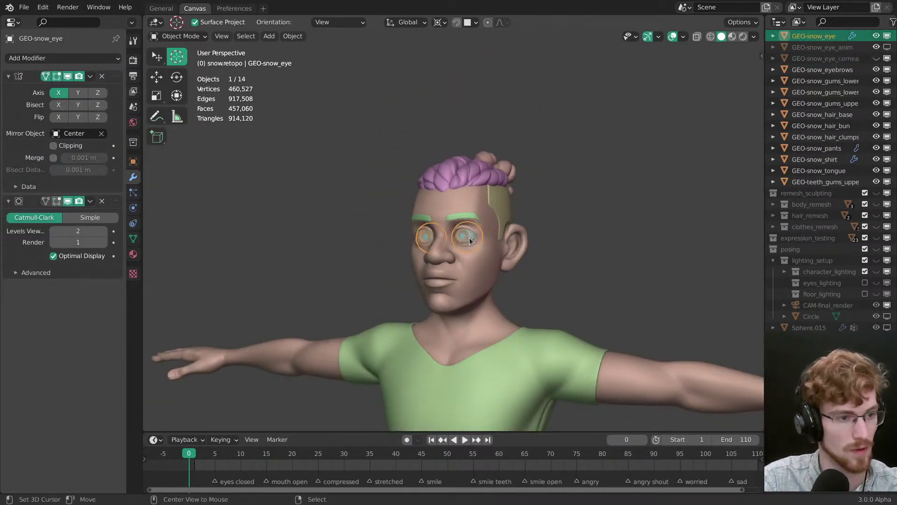
{"action": "key", "text": "shift+z"}
{"action": "left_click", "coordinate": [481, 235]}
{"action": "key", "text": "alt+a"}
Step: Hide the corneas and eyeballs to examine the eyes and sockets, and reveal all objects again
{"action": "mouse_move", "coordinate": [500, 287]}
{"action": "middle_mouse_down"}
{"action": "mouse_move", "coordinate": [484, 311]}
{"action": "mouse_move", "coordinate": [492, 294]}
{"action": "middle_mouse_up"}
{"action": "middle_click_drag", "start_coordinate": [492, 294], "coordinate": [495, 279], "text": "ctrl"}
{"action": "key", "text": "h"}
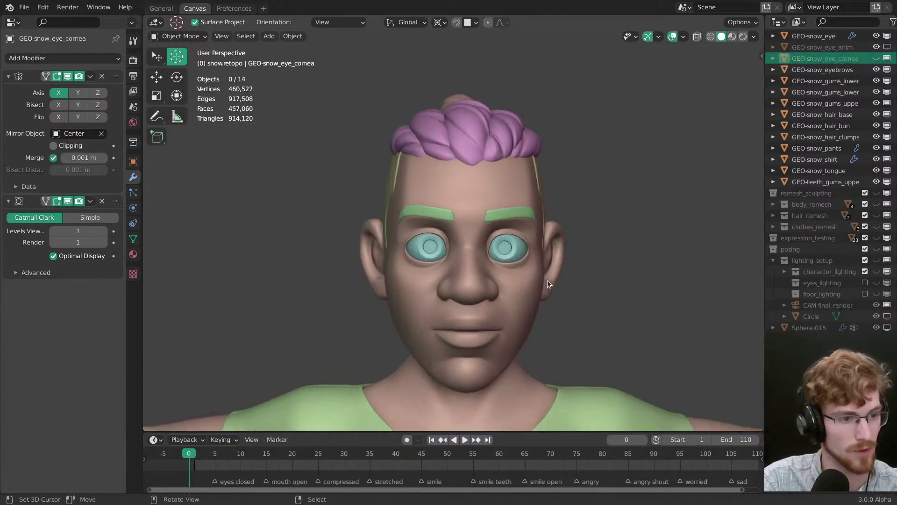
{"action": "scroll", "coordinate": [514, 241], "scroll_direction": "up", "scroll_amount": 5}
{"action": "right_click", "coordinate": [522, 221]}
{"action": "key", "text": "h"}
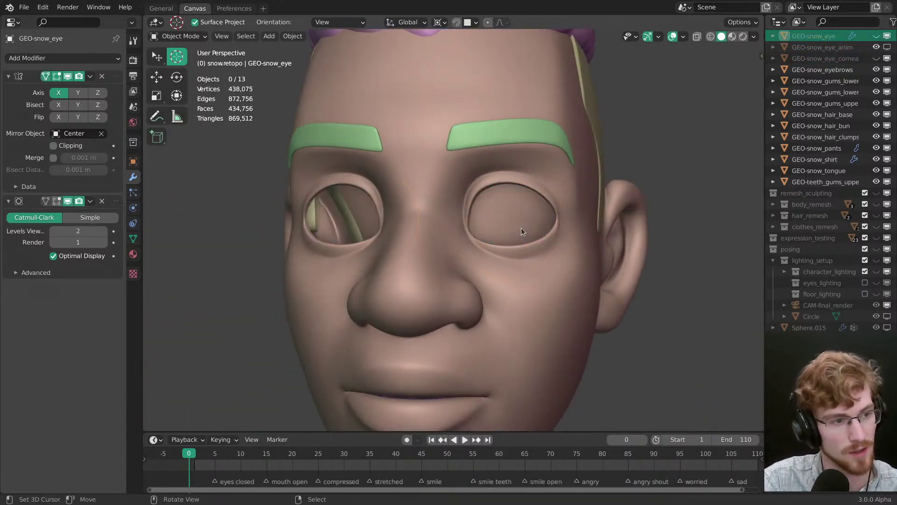
{"action": "key", "text": "alt+h"}
{"action": "key", "text": "alt+a"}
{"action": "middle_click_drag", "start_coordinate": [522, 231], "coordinate": [523, 214], "text": "ctrl"}
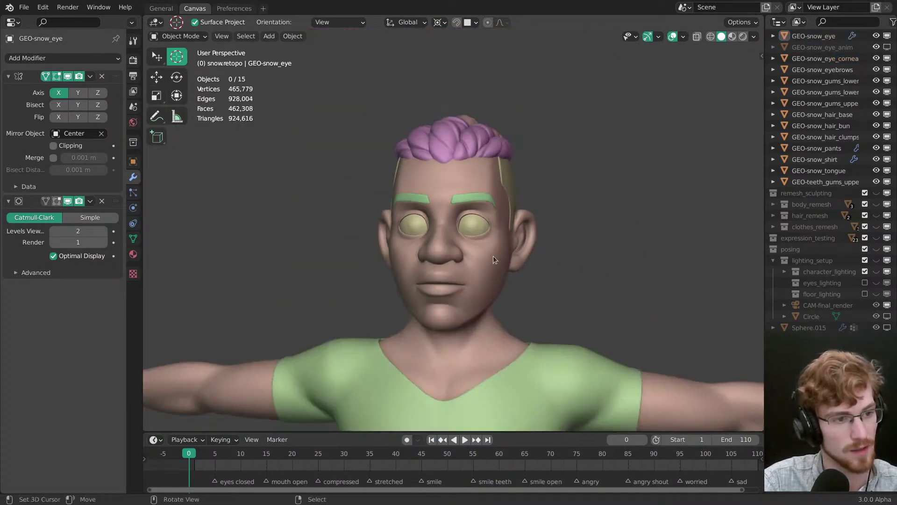
Step: Examine the body's topology in Edit Mode and the parts inside the head with the body hidden, and reveal all objects again
{"action": "right_click", "coordinate": [493, 256]}
{"action": "middle_click_drag", "start_coordinate": [493, 256], "coordinate": [404, 268]}
{"action": "key", "text": "Tab"}
{"action": "key", "text": "ctrl+Tab"}
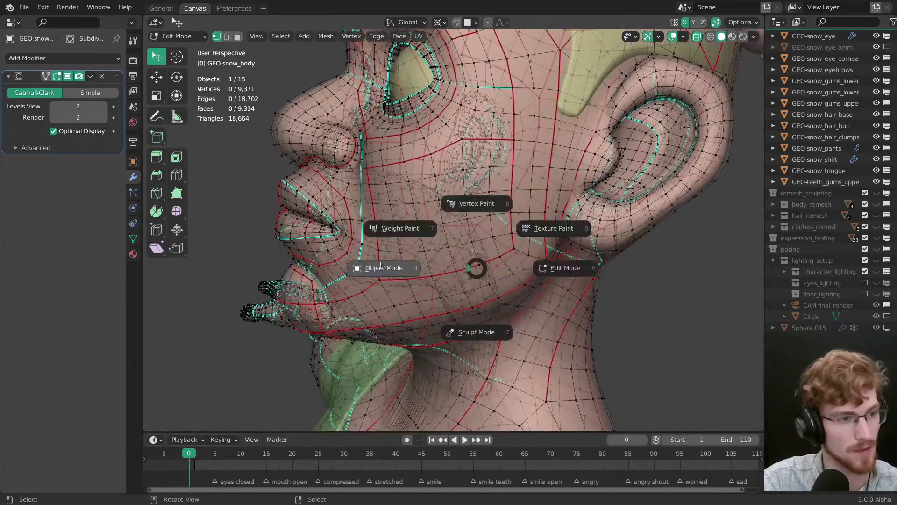
{"action": "left_click", "coordinate": [382, 266]}
{"action": "key", "text": "h"}
{"action": "middle_click_drag", "start_coordinate": [486, 252], "coordinate": [632, 273]}
{"action": "right_click", "coordinate": [431, 268]}
{"action": "scroll", "coordinate": [435, 267], "scroll_direction": "down", "scroll_amount": 5}
{"action": "middle_click_drag", "start_coordinate": [509, 261], "coordinate": [434, 236]}
{"action": "key", "text": "alt+h"}
{"action": "key", "text": "alt+a"}
Step: Show the whole character in Front view and save the file
{"action": "middle_click_drag", "start_coordinate": [481, 327], "coordinate": [529, 209], "text": "shift"}
{"action": "key", "text": "grave"}
{"action": "middle_click_drag", "start_coordinate": [439, 276], "coordinate": [462, 231]}
{"action": "left_click", "coordinate": [445, 240]}
{"action": "key", "text": "ctrl+s"}
{"action": "right_click", "coordinate": [448, 149]}
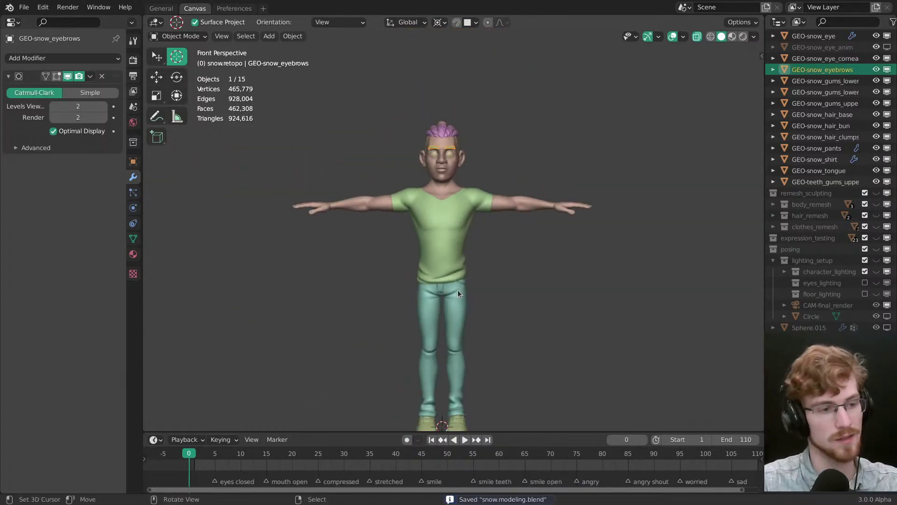
Step: Isolate the shirt in Local View and enter Edit Mode on it with solid shading
{"action": "middle_click_drag", "start_coordinate": [458, 293], "coordinate": [413, 248]}
{"action": "right_click", "coordinate": [454, 228]}
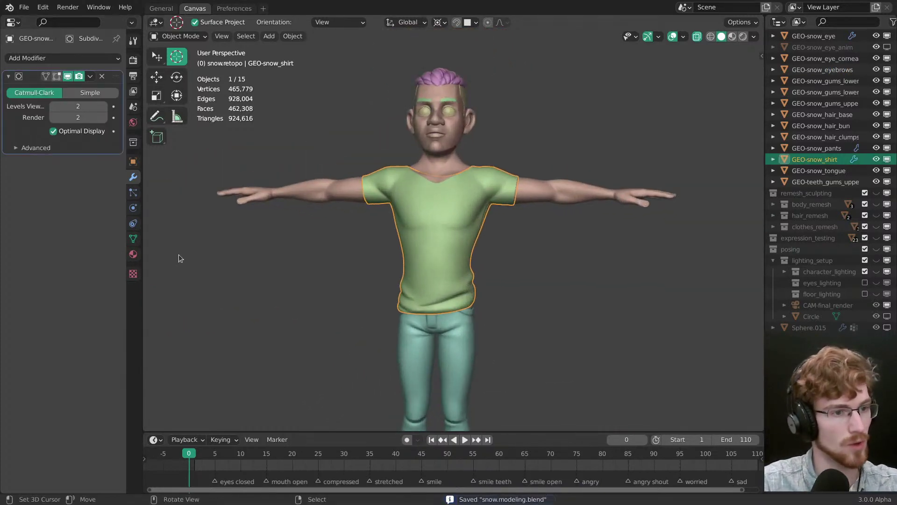
{"action": "middle_click_drag", "start_coordinate": [178, 258], "coordinate": [432, 239]}
{"action": "key", "text": "KP_Divide"}
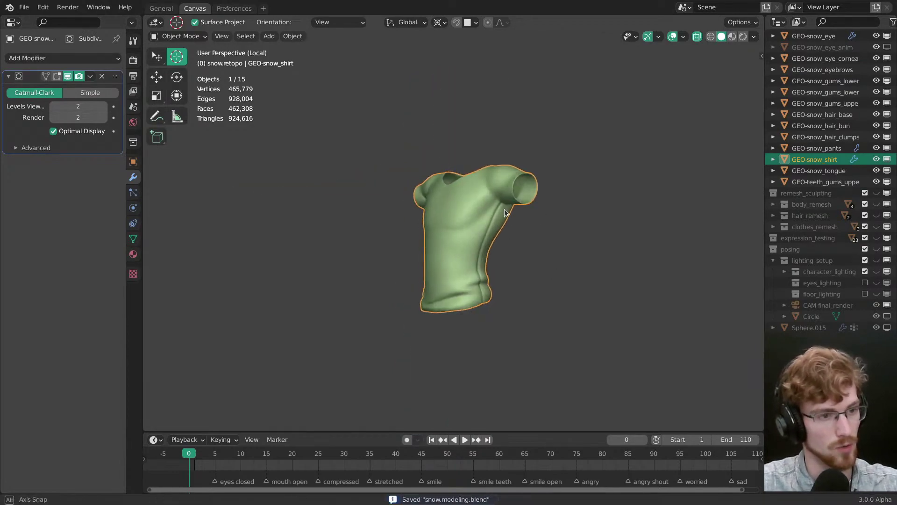
{"action": "mouse_move", "coordinate": [570, 154]}
{"action": "middle_mouse_down", "text": "shift"}
{"action": "mouse_move", "coordinate": [513, 195]}
{"action": "mouse_move", "coordinate": [494, 307]}
{"action": "mouse_move", "coordinate": [375, 331]}
{"action": "mouse_move", "coordinate": [484, 241]}
{"action": "mouse_move", "coordinate": [471, 224]}
{"action": "mouse_move", "coordinate": [475, 195]}
{"action": "mouse_move", "coordinate": [475, 203]}
{"action": "middle_mouse_up", "text": "shift"}
{"action": "key", "text": "Tab"}
{"action": "key", "text": "z"}
{"action": "left_click", "coordinate": [471, 293]}
Step: Select the shirt's inner layer of faces bounded by the rim loops, delete it and leave Local View
{"action": "mouse_move", "coordinate": [470, 293]}
{"action": "middle_mouse_down"}
{"action": "mouse_move", "coordinate": [448, 260]}
{"action": "mouse_move", "coordinate": [472, 267]}
{"action": "mouse_move", "coordinate": [472, 278]}
{"action": "mouse_move", "coordinate": [471, 258]}
{"action": "mouse_move", "coordinate": [514, 254]}
{"action": "mouse_move", "coordinate": [506, 276]}
{"action": "mouse_move", "coordinate": [583, 263]}
{"action": "mouse_move", "coordinate": [469, 284]}
{"action": "mouse_move", "coordinate": [521, 215]}
{"action": "mouse_move", "coordinate": [360, 361]}
{"action": "mouse_move", "coordinate": [513, 312]}
{"action": "mouse_move", "coordinate": [396, 189]}
{"action": "mouse_move", "coordinate": [397, 210]}
{"action": "middle_mouse_up"}
{"action": "key", "text": "3"}
{"action": "left_click", "coordinate": [473, 262], "text": "alt"}
{"action": "left_click", "coordinate": [472, 262], "text": "alt"}
{"action": "key", "text": "alt+a"}
{"action": "middle_click_drag", "start_coordinate": [388, 252], "coordinate": [472, 322]}
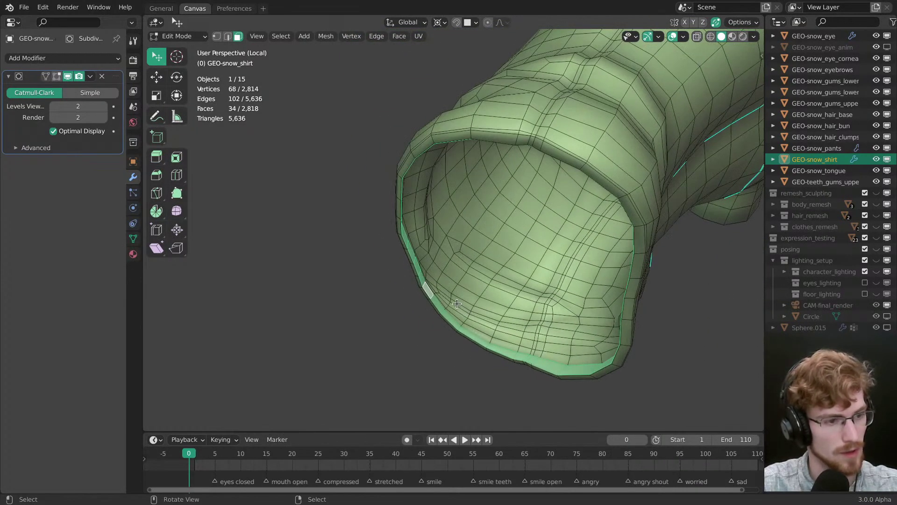
{"action": "key", "text": "l"}
{"action": "middle_click_drag", "start_coordinate": [453, 270], "coordinate": [597, 243]}
{"action": "key", "text": "x"}
{"action": "left_click", "coordinate": [518, 231]}
{"action": "scroll", "coordinate": [435, 255], "scroll_direction": "up", "scroll_amount": 5}
{"action": "middle_click_drag", "start_coordinate": [442, 259], "coordinate": [515, 260]}
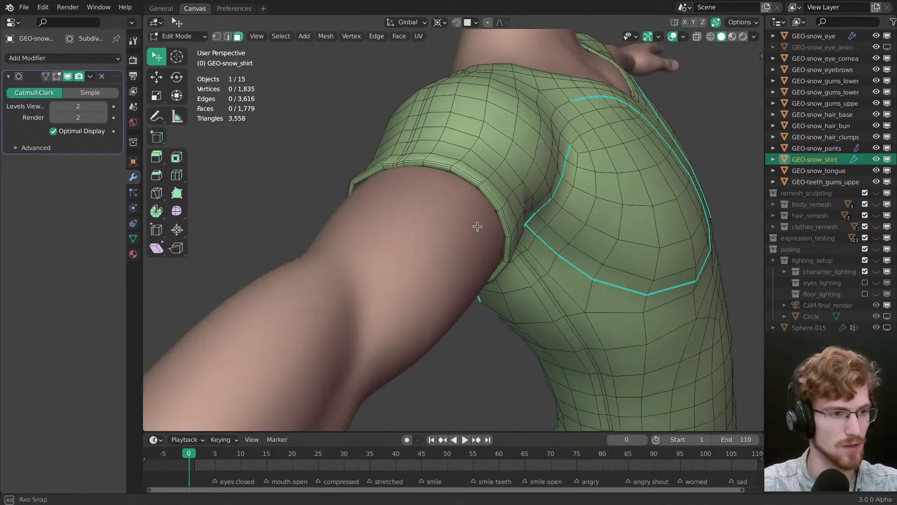
Step: Enter Sculpt Mode on the shirt and grab the sleeve openings symmetrically to fit around the upper arms
{"action": "middle_click_drag", "start_coordinate": [478, 226], "coordinate": [486, 198]}
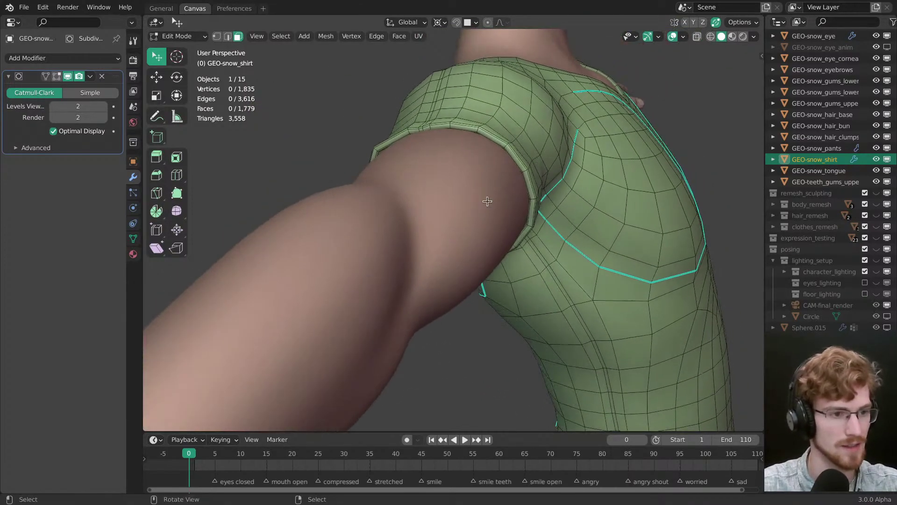
{"action": "key", "text": "ctrl+Tab"}
{"action": "middle_click_drag", "start_coordinate": [505, 237], "coordinate": [486, 188]}
{"action": "left_click", "coordinate": [491, 190]}
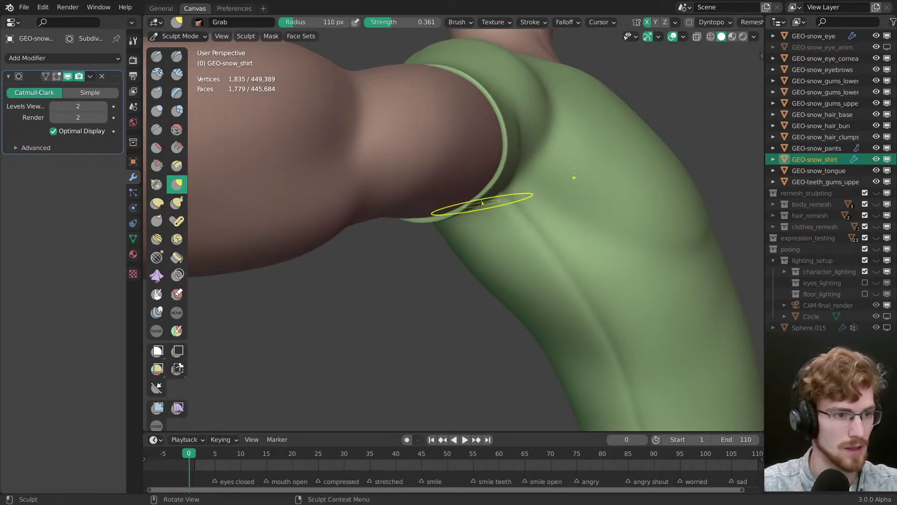
{"action": "mouse_move", "coordinate": [475, 205]}
{"action": "middle_mouse_down"}
{"action": "mouse_move", "coordinate": [492, 173]}
{"action": "mouse_move", "coordinate": [448, 224]}
{"action": "middle_mouse_up"}
{"action": "key", "text": "f"}
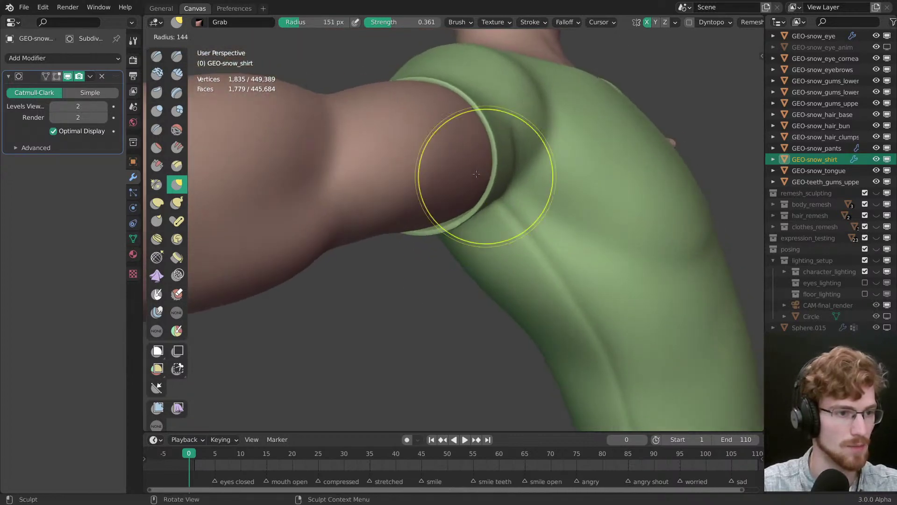
{"action": "mouse_move", "coordinate": [494, 174]}
{"action": "middle_mouse_down"}
{"action": "mouse_move", "coordinate": [509, 203]}
{"action": "mouse_move", "coordinate": [543, 148]}
{"action": "mouse_move", "coordinate": [582, 180]}
{"action": "middle_mouse_up"}
{"action": "left_click", "coordinate": [566, 150]}
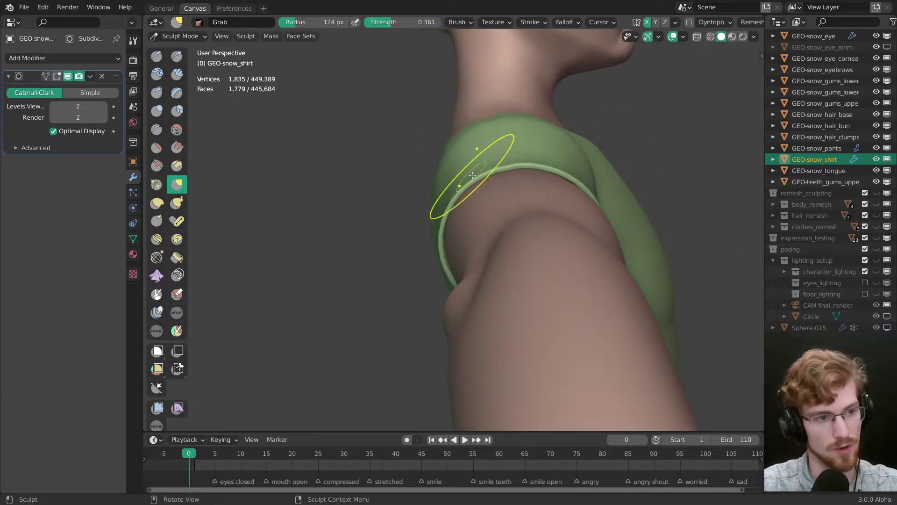
Step: Refine the sleeve edges and shoulder area symmetrically with the Grab brush at several radii
{"action": "mouse_move", "coordinate": [473, 183]}
{"action": "middle_mouse_down"}
{"action": "mouse_move", "coordinate": [427, 210]}
{"action": "mouse_move", "coordinate": [467, 225]}
{"action": "mouse_move", "coordinate": [509, 215]}
{"action": "mouse_move", "coordinate": [480, 351]}
{"action": "mouse_move", "coordinate": [491, 341]}
{"action": "mouse_move", "coordinate": [467, 299]}
{"action": "mouse_move", "coordinate": [491, 266]}
{"action": "mouse_move", "coordinate": [526, 246]}
{"action": "mouse_move", "coordinate": [465, 271]}
{"action": "mouse_move", "coordinate": [519, 243]}
{"action": "mouse_move", "coordinate": [502, 261]}
{"action": "mouse_move", "coordinate": [577, 281]}
{"action": "mouse_move", "coordinate": [525, 345]}
{"action": "middle_mouse_up"}
{"action": "key", "text": "f"}
{"action": "left_click", "coordinate": [420, 240]}
{"action": "key", "text": "f"}
{"action": "left_click", "coordinate": [479, 278]}
{"action": "left_click", "coordinate": [476, 276]}
{"action": "key", "text": "f"}
{"action": "left_click", "coordinate": [521, 242]}
{"action": "left_click", "coordinate": [514, 246]}
Step: Reshape the sleeve openings in Front view with the Grab 2D brush, adjusting its radius
{"action": "key", "text": "shift+space"}
{"action": "key", "text": "d"}
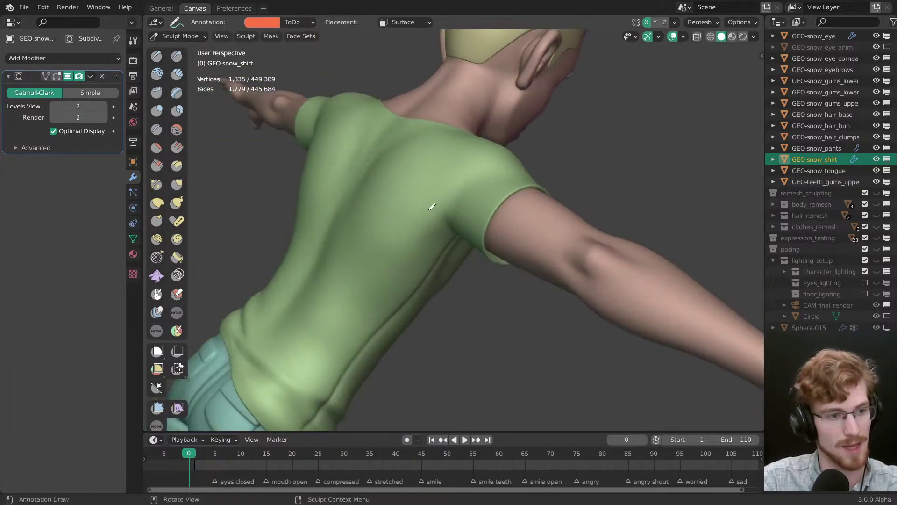
{"action": "key", "text": "KP_1"}
{"action": "key", "text": "g"}
{"action": "scroll", "coordinate": [420, 269], "scroll_direction": "up", "scroll_amount": 4}
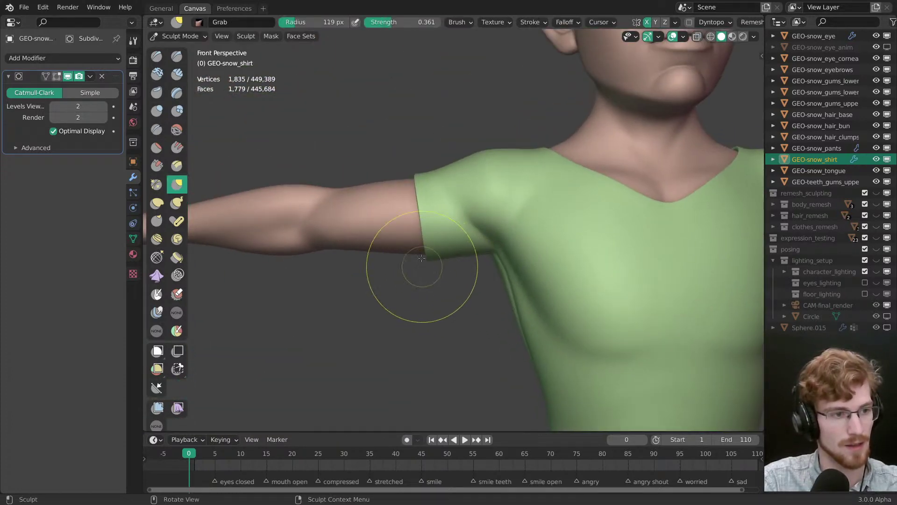
{"action": "key", "text": "f"}
{"action": "left_click", "coordinate": [421, 268]}
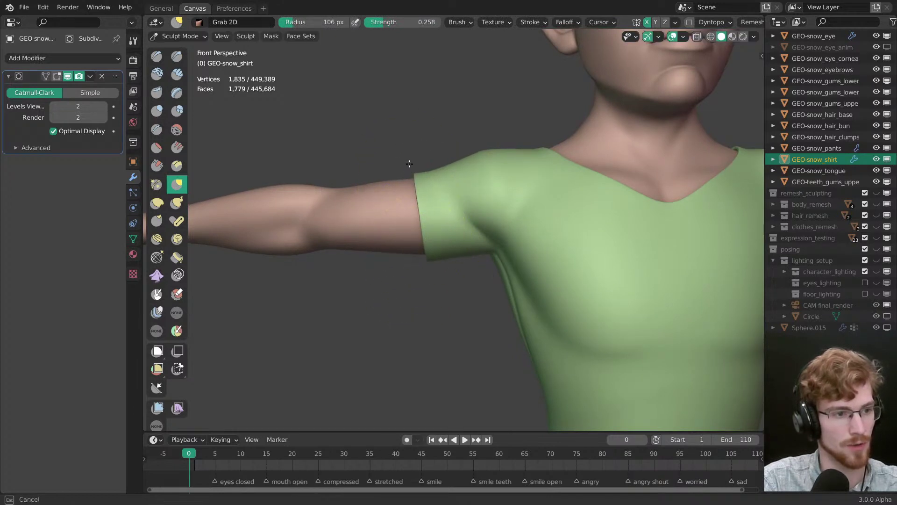
{"action": "middle_click_drag", "start_coordinate": [428, 210], "coordinate": [404, 147]}
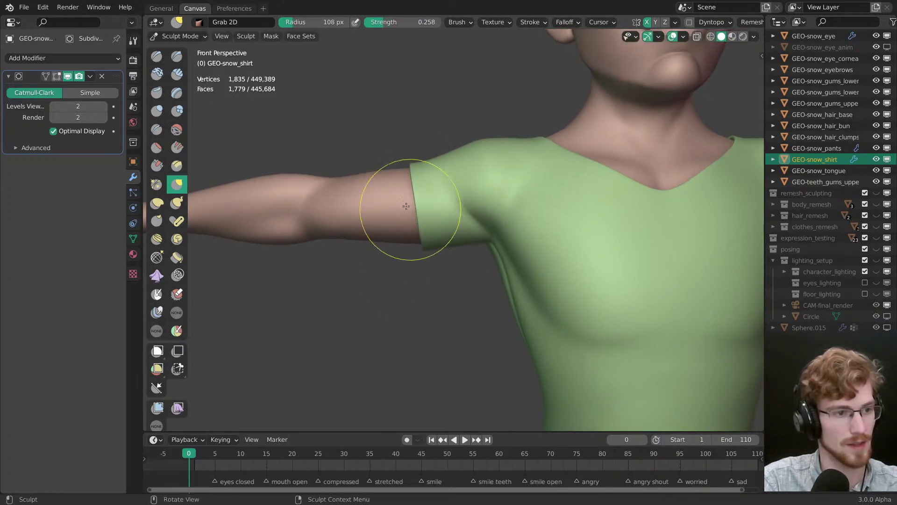
Step: Switch back to the Grab brush and pull the shirt's collar into shape symmetrically around the base of the neck
{"action": "scroll", "coordinate": [405, 201], "scroll_direction": "down", "scroll_amount": 5}
{"action": "mouse_move", "coordinate": [471, 200]}
{"action": "middle_mouse_down"}
{"action": "mouse_move", "coordinate": [420, 206]}
{"action": "mouse_move", "coordinate": [425, 239]}
{"action": "mouse_move", "coordinate": [479, 246]}
{"action": "mouse_move", "coordinate": [529, 303]}
{"action": "mouse_move", "coordinate": [430, 311]}
{"action": "mouse_move", "coordinate": [444, 224]}
{"action": "mouse_move", "coordinate": [605, 328]}
{"action": "mouse_move", "coordinate": [611, 360]}
{"action": "mouse_move", "coordinate": [536, 234]}
{"action": "middle_mouse_up"}
{"action": "scroll", "coordinate": [420, 206], "scroll_direction": "up", "scroll_amount": 6}
{"action": "scroll", "coordinate": [425, 238], "scroll_direction": "up", "scroll_amount": 2}
{"action": "key", "text": "g"}
{"action": "scroll", "coordinate": [529, 303], "scroll_direction": "up", "scroll_amount": 2}
{"action": "scroll", "coordinate": [528, 303], "scroll_direction": "down", "scroll_amount": 3}
{"action": "scroll", "coordinate": [551, 239], "scroll_direction": "up", "scroll_amount": 5}
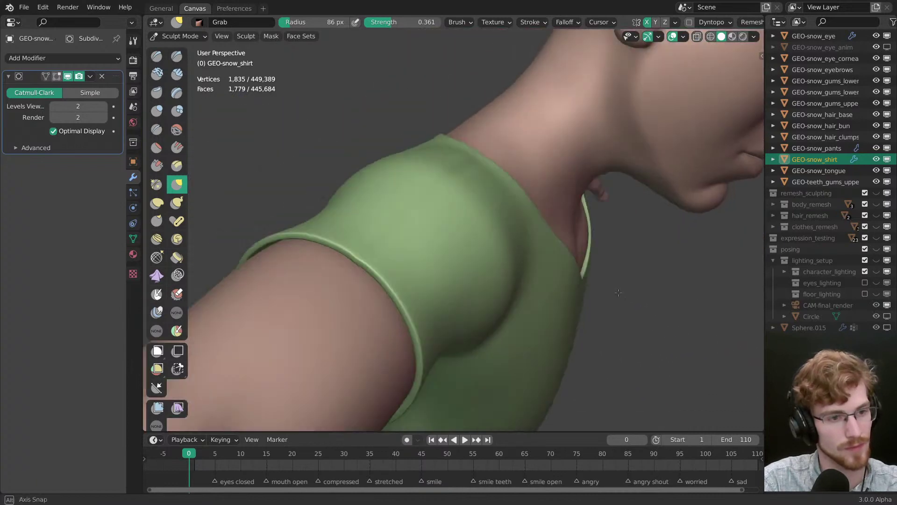
{"action": "mouse_move", "coordinate": [559, 241]}
{"action": "middle_mouse_down"}
{"action": "mouse_move", "coordinate": [510, 234]}
{"action": "mouse_move", "coordinate": [571, 232]}
{"action": "middle_mouse_up"}
{"action": "key", "text": "f"}
{"action": "left_click", "coordinate": [571, 238]}
{"action": "left_click_drag", "start_coordinate": [571, 238], "coordinate": [579, 243]}
{"action": "mouse_move", "coordinate": [554, 274]}
{"action": "middle_mouse_down"}
{"action": "mouse_move", "coordinate": [593, 287]}
{"action": "mouse_move", "coordinate": [551, 252]}
{"action": "mouse_move", "coordinate": [556, 205]}
{"action": "middle_mouse_up"}
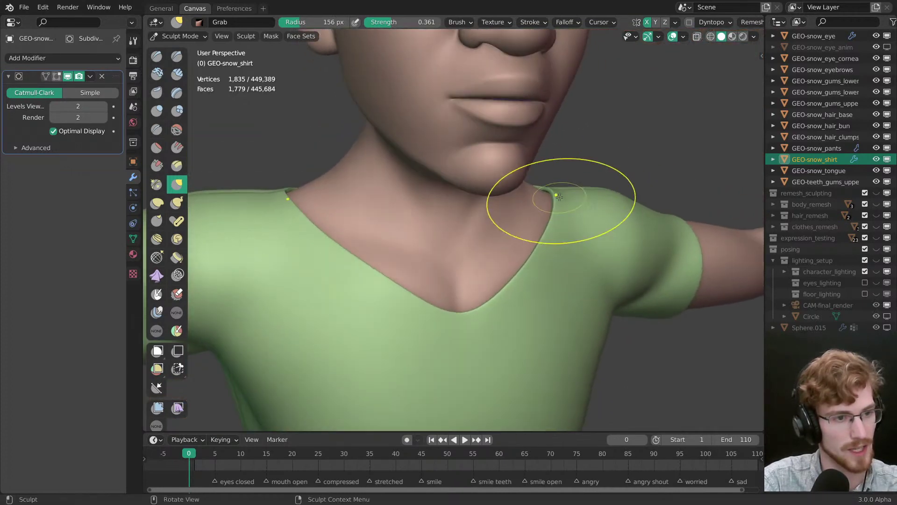
Step: Turn off X symmetry and pull the hem at the back of the shirt into shape with the Grab brush
{"action": "mouse_move", "coordinate": [533, 234]}
{"action": "middle_mouse_down"}
{"action": "mouse_move", "coordinate": [469, 254]}
{"action": "mouse_move", "coordinate": [540, 257]}
{"action": "mouse_move", "coordinate": [461, 257]}
{"action": "mouse_move", "coordinate": [428, 286]}
{"action": "mouse_move", "coordinate": [405, 241]}
{"action": "mouse_move", "coordinate": [481, 210]}
{"action": "middle_mouse_up"}
{"action": "key", "text": "f"}
{"action": "left_click", "coordinate": [502, 197]}
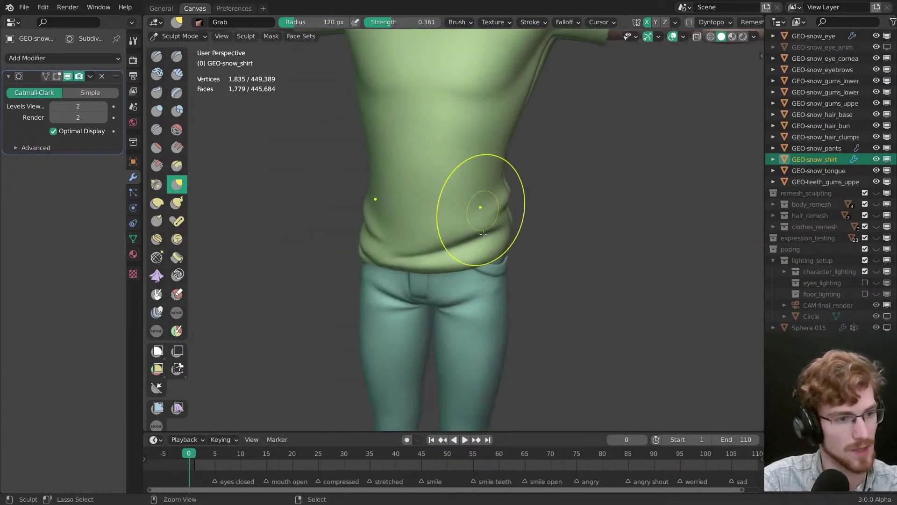
{"action": "scroll", "coordinate": [490, 174], "scroll_direction": "up", "scroll_amount": 3}
{"action": "middle_click_drag", "start_coordinate": [490, 174], "coordinate": [535, 185]}
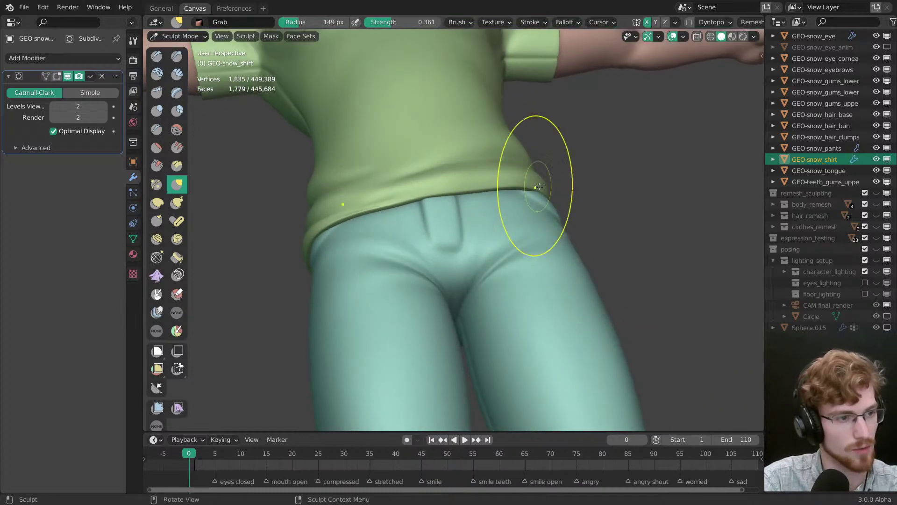
{"action": "middle_click_drag", "start_coordinate": [536, 233], "coordinate": [519, 154]}
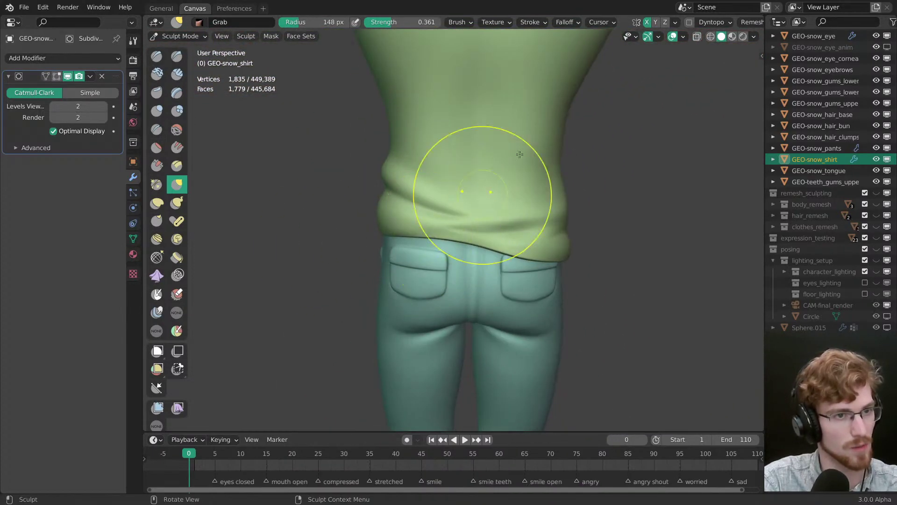
{"action": "left_click", "coordinate": [647, 23]}
{"action": "left_click_drag", "start_coordinate": [447, 232], "coordinate": [450, 242]}
{"action": "scroll", "coordinate": [470, 239], "scroll_direction": "down", "scroll_amount": 4}
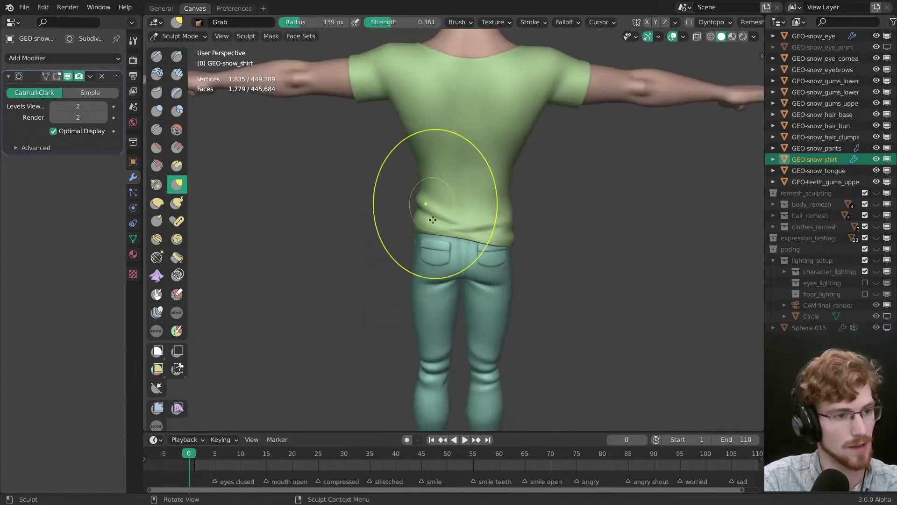
Step: Refine the shirt's waist and hem without symmetry, readjusting the Grab brush radius, and leave Sculpt Mode
{"action": "mouse_move", "coordinate": [421, 199]}
{"action": "middle_mouse_down"}
{"action": "mouse_move", "coordinate": [448, 210]}
{"action": "mouse_move", "coordinate": [425, 211]}
{"action": "mouse_move", "coordinate": [668, 286]}
{"action": "middle_mouse_up"}
{"action": "key", "text": "f"}
{"action": "left_click", "coordinate": [425, 211]}
{"action": "scroll", "coordinate": [425, 211], "scroll_direction": "up", "scroll_amount": 3}
{"action": "key", "text": "f"}
{"action": "left_click", "coordinate": [551, 269]}
{"action": "mouse_move", "coordinate": [552, 269]}
{"action": "middle_mouse_down"}
{"action": "mouse_move", "coordinate": [481, 210]}
{"action": "mouse_move", "coordinate": [491, 241]}
{"action": "mouse_move", "coordinate": [479, 266]}
{"action": "mouse_move", "coordinate": [451, 273]}
{"action": "mouse_move", "coordinate": [518, 285]}
{"action": "middle_mouse_up"}
{"action": "key", "text": "f"}
{"action": "left_click", "coordinate": [422, 271]}
{"action": "scroll", "coordinate": [525, 299], "scroll_direction": "down", "scroll_amount": 2}
{"action": "middle_click_drag", "start_coordinate": [527, 346], "coordinate": [529, 175], "text": "shift"}
{"action": "scroll", "coordinate": [528, 174], "scroll_direction": "down", "scroll_amount": 4}
{"action": "key", "text": "ctrl+Tab"}
Step: Isolate the pants in local view, clear the selection and save the file
{"action": "middle_click_drag", "start_coordinate": [497, 270], "coordinate": [475, 223]}
{"action": "left_click", "coordinate": [453, 246]}
{"action": "left_click", "coordinate": [483, 254]}
{"action": "key", "text": "KP_Divide"}
{"action": "scroll", "coordinate": [486, 280], "scroll_direction": "up", "scroll_amount": 4}
{"action": "key", "text": "alt+a"}
{"action": "key", "text": "ctrl+s"}
{"action": "middle_click_drag", "start_coordinate": [493, 283], "coordinate": [545, 253]}
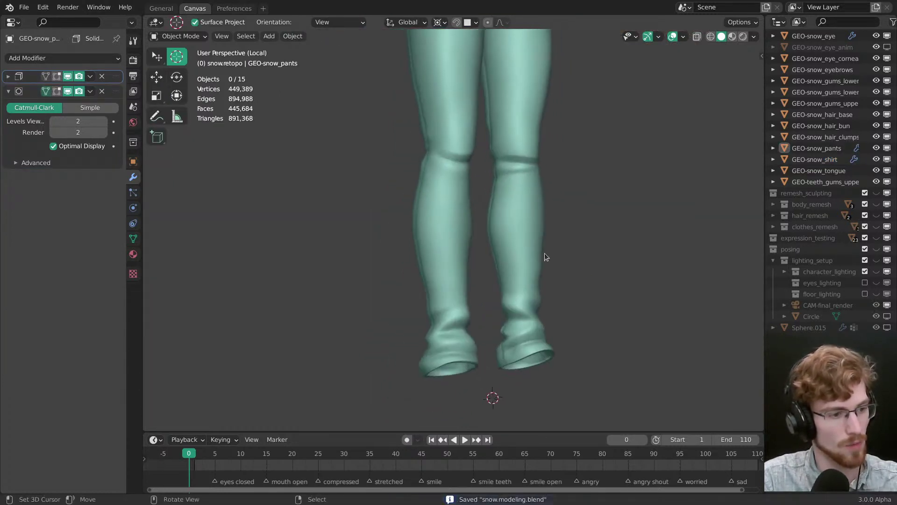
Step: Save the file, enable the Screencast Keys add-on in the preferences and expand its settings
{"action": "scroll", "coordinate": [524, 222], "scroll_direction": "down", "scroll_amount": 3}
{"action": "key", "text": "n"}
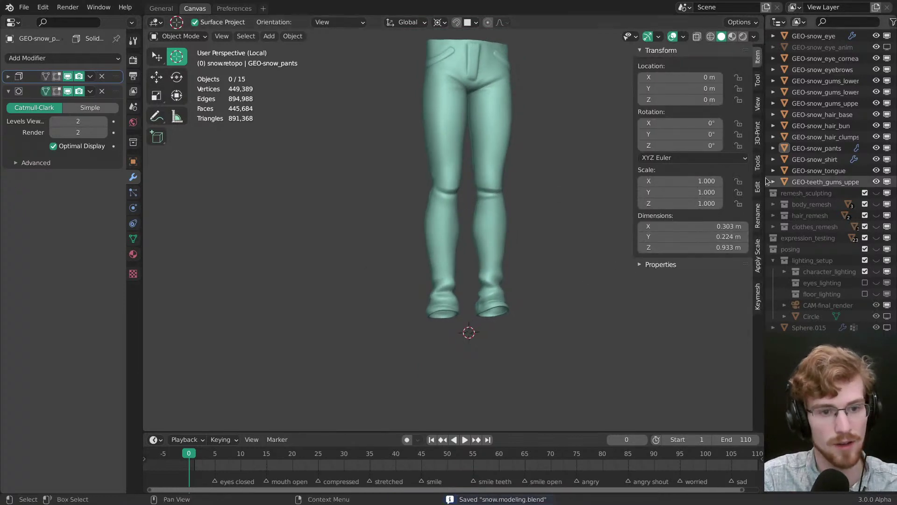
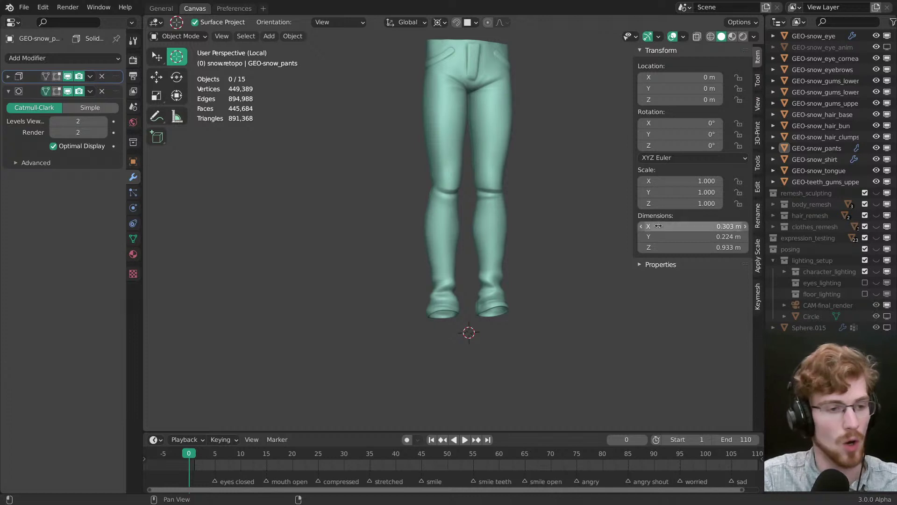
{"action": "middle_click_drag", "start_coordinate": [469, 247], "coordinate": [460, 262]}
{"action": "key", "text": "ctrl+s"}
{"action": "left_click", "coordinate": [232, 8]}
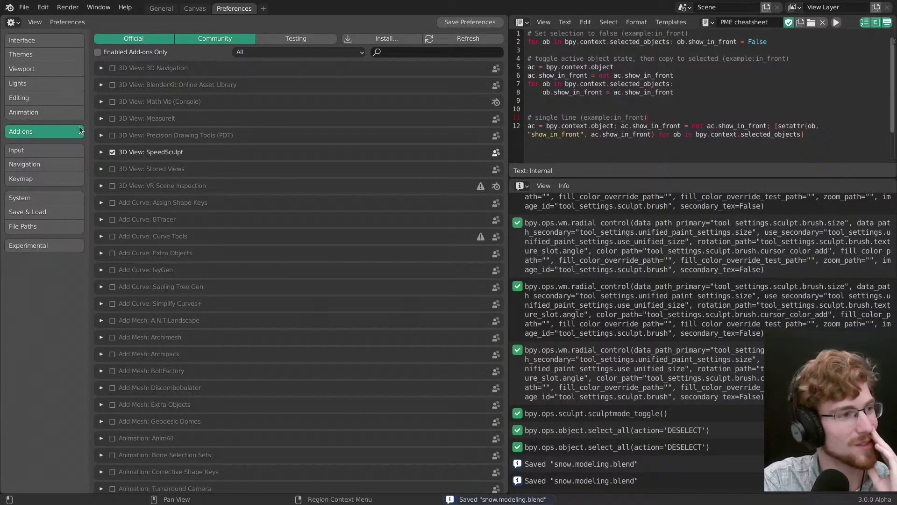
{"action": "left_click", "coordinate": [380, 48]}
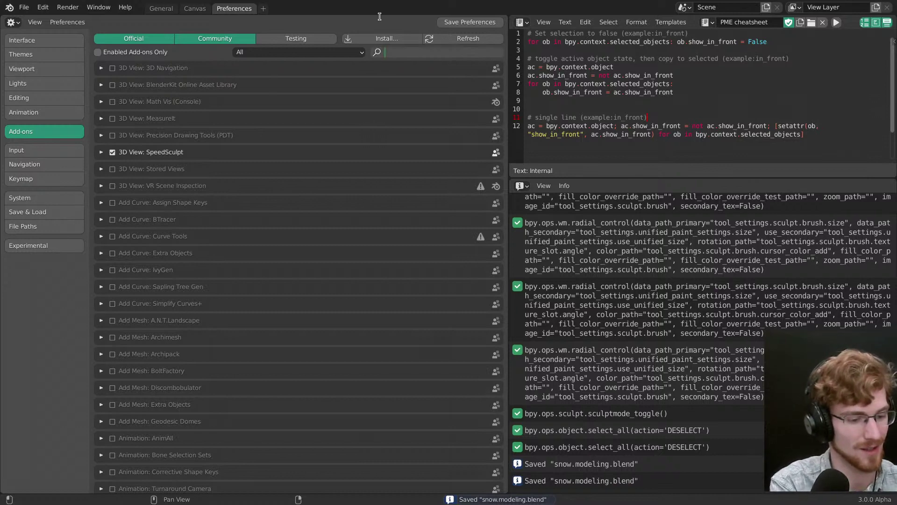
{"action": "type", "text": "screen"}
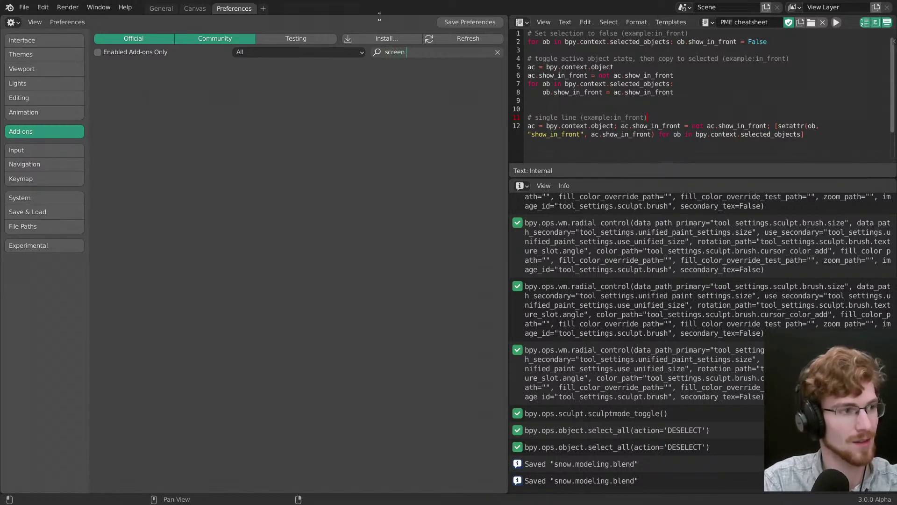
{"action": "key", "text": "Return"}
{"action": "left_click", "coordinate": [112, 101]}
{"action": "left_click", "coordinate": [100, 101]}
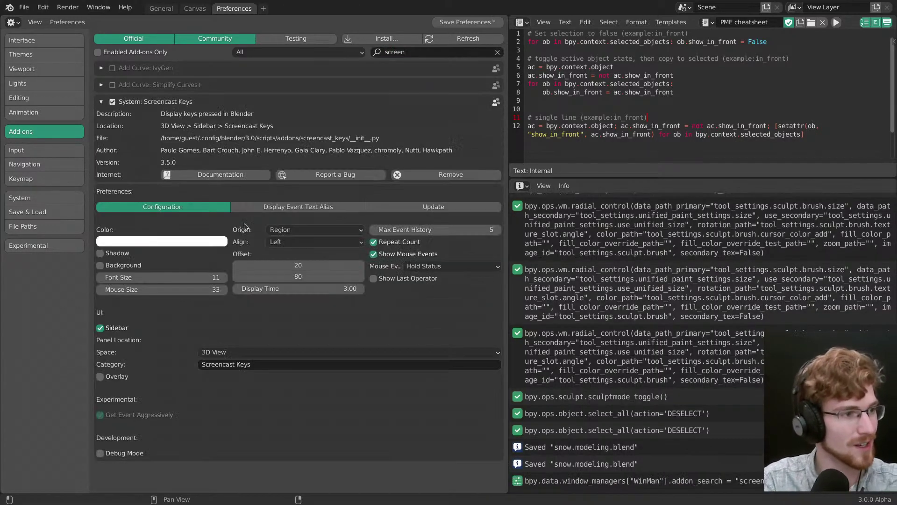
Step: Set the Screencast Keys font size to 20, keeping mouse events on Hold Status
{"action": "left_click", "coordinate": [202, 280]}
{"action": "type", "text": "20"}
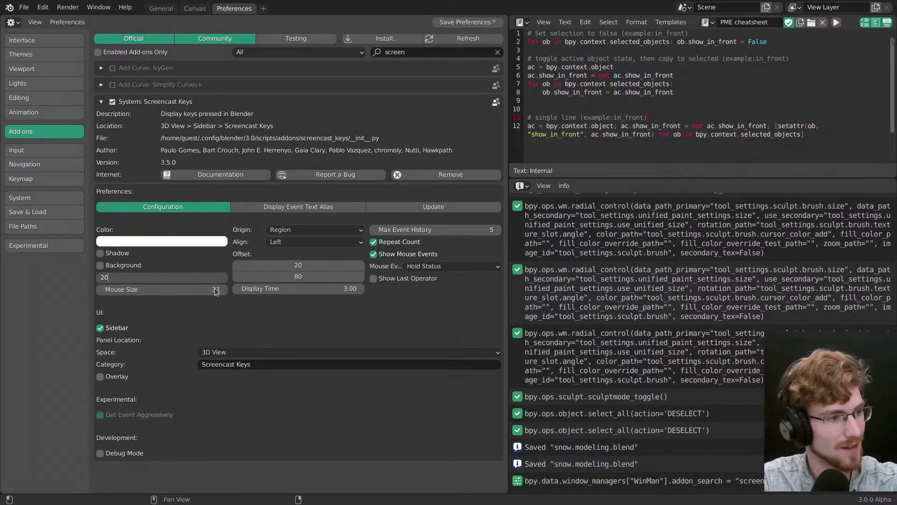
{"action": "key", "text": "Return"}
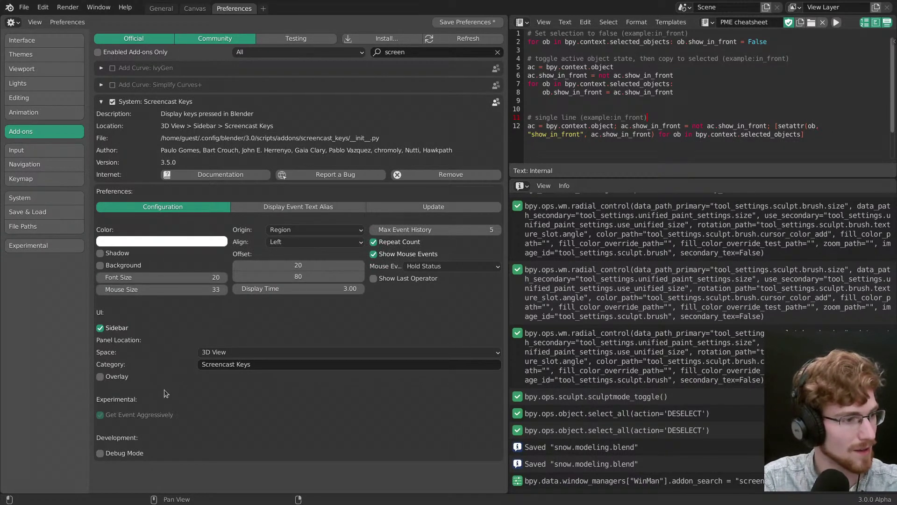
{"action": "left_click", "coordinate": [425, 266]}
{"action": "left_click", "coordinate": [429, 269]}
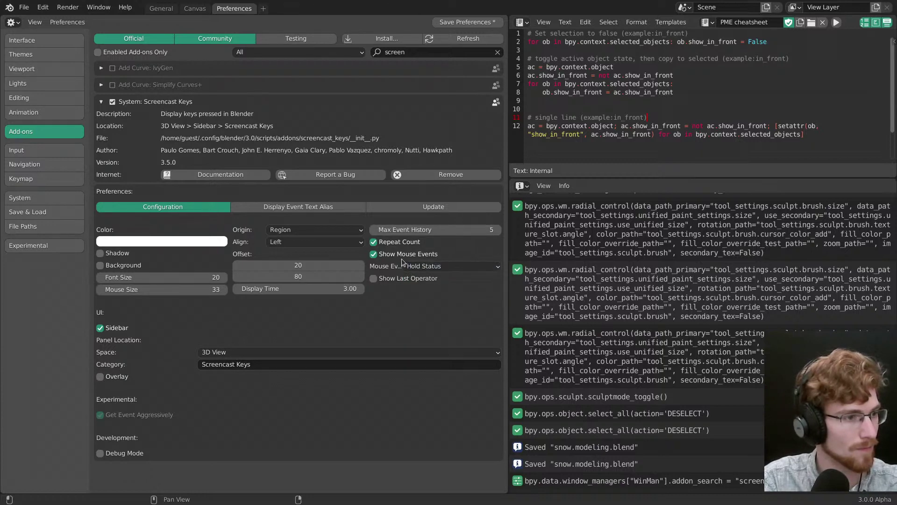
{"action": "left_click", "coordinate": [194, 8]}
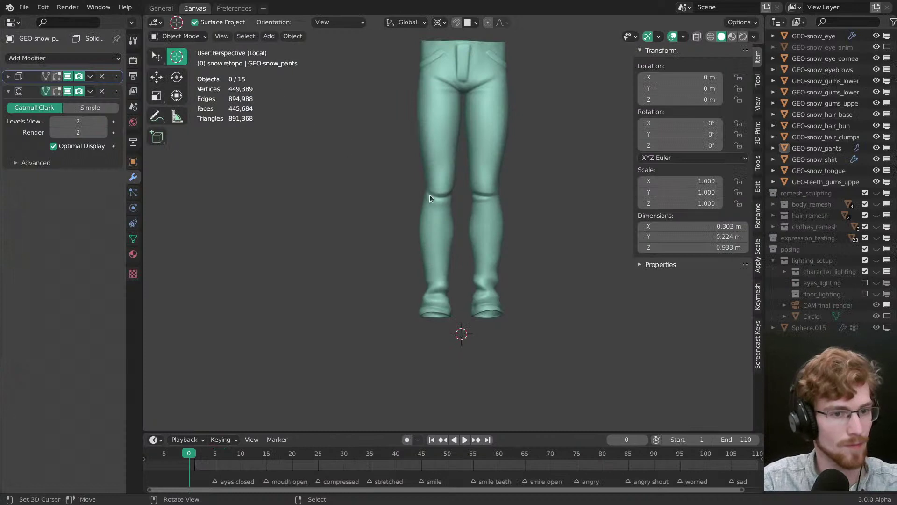
Step: Turn on Screencast Keys in the viewport, show the last operator as Label, and save the preferences
{"action": "left_click", "coordinate": [756, 344]}
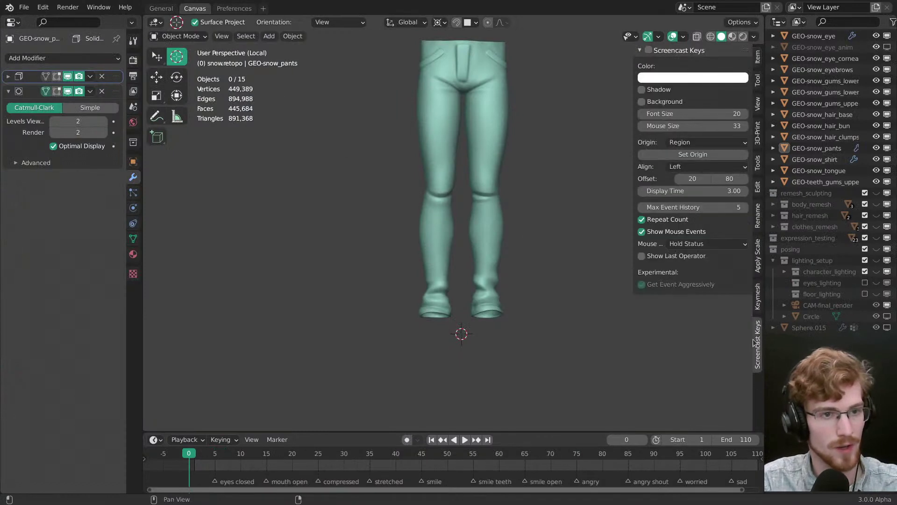
{"action": "left_click", "coordinate": [687, 243]}
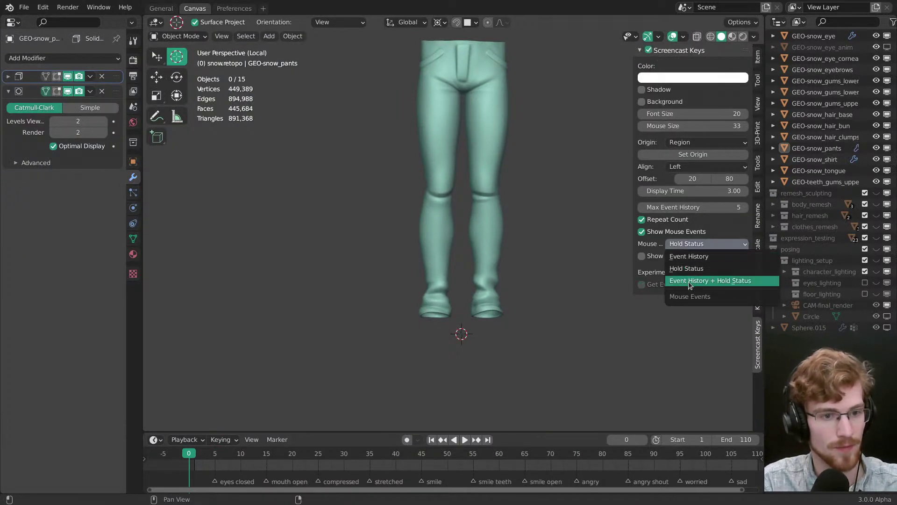
{"action": "left_click", "coordinate": [685, 257]}
{"action": "left_click", "coordinate": [686, 257]}
{"action": "left_click", "coordinate": [701, 268]}
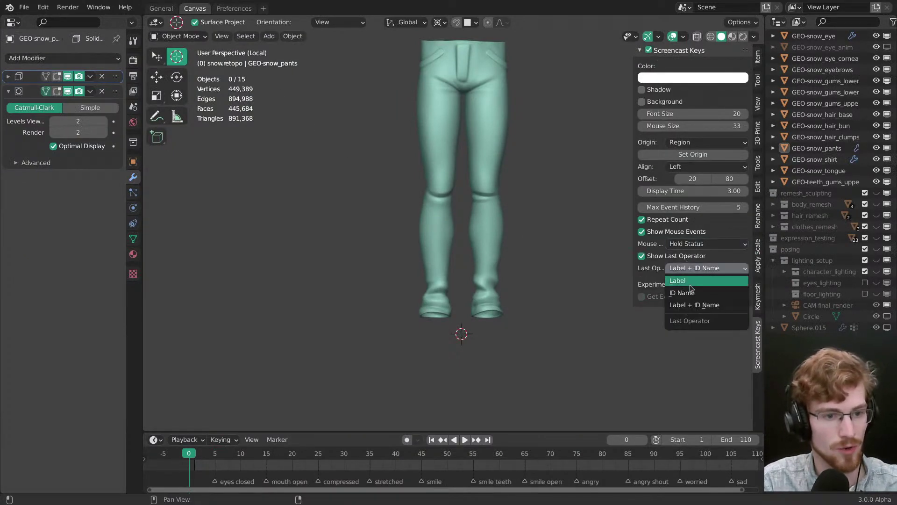
{"action": "middle_click_drag", "start_coordinate": [462, 286], "coordinate": [419, 308]}
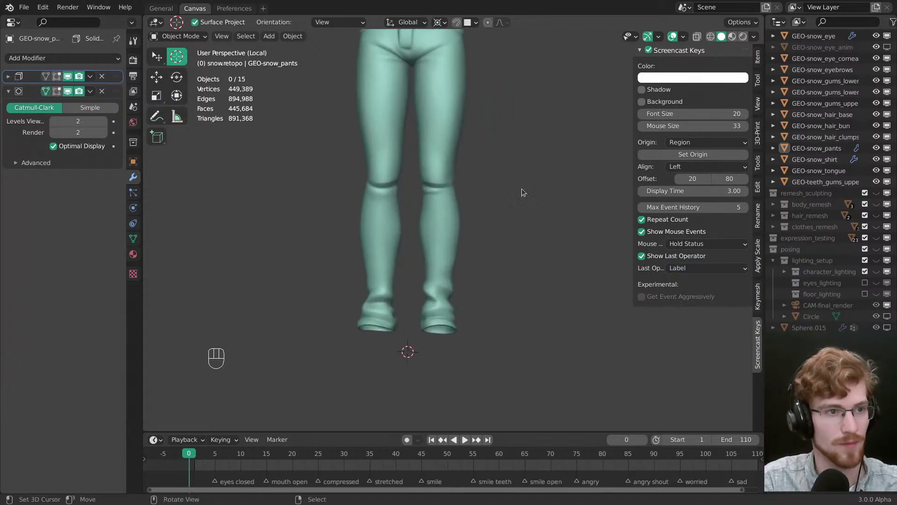
{"action": "left_click", "coordinate": [234, 8]}
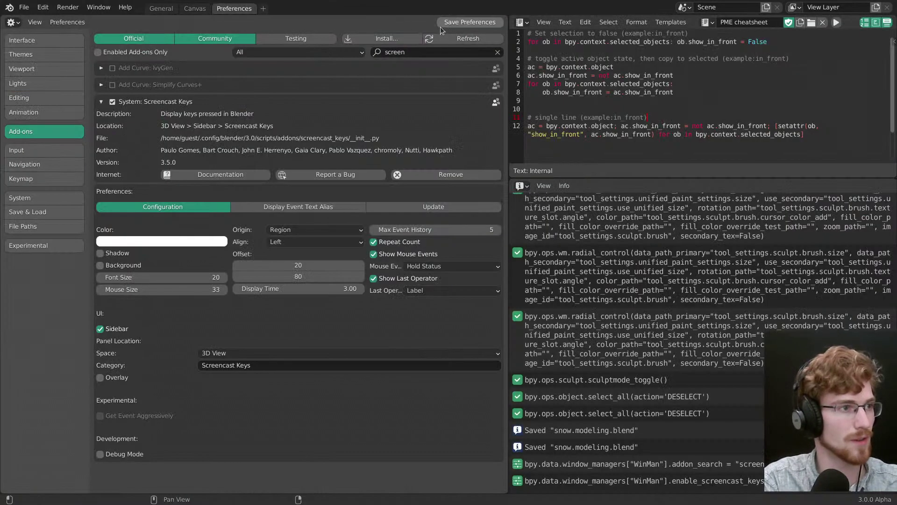
{"action": "left_click", "coordinate": [195, 8]}
Step: Select the isolated pants, close the sidebar and save the file
{"action": "left_click", "coordinate": [451, 248], "text": "shift"}
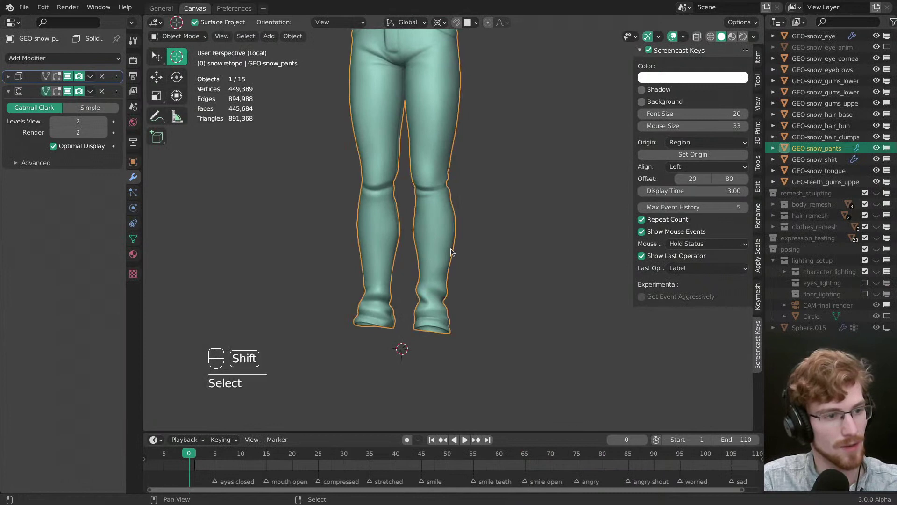
{"action": "middle_click_drag", "start_coordinate": [450, 248], "coordinate": [494, 259], "text": "ctrl"}
{"action": "key", "text": "n"}
{"action": "middle_click_drag", "start_coordinate": [568, 233], "coordinate": [565, 197], "text": "shift"}
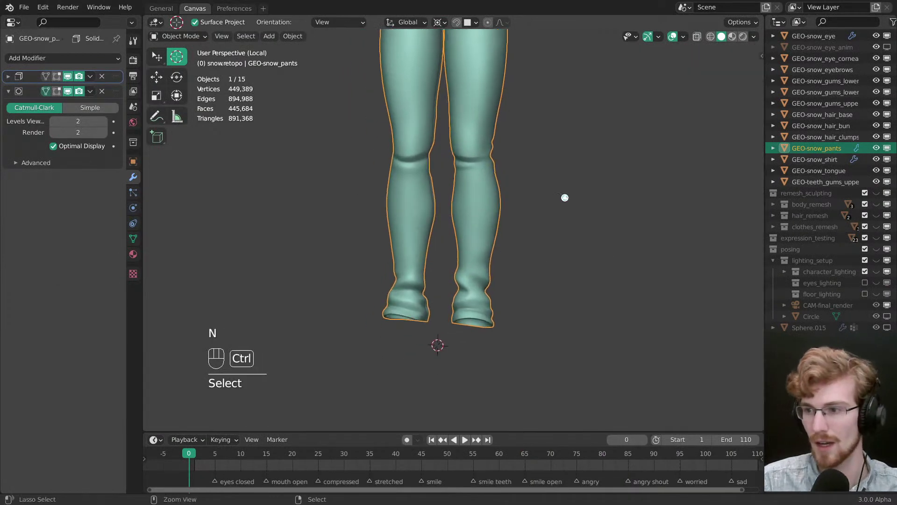
{"action": "key", "text": "ctrl+s"}
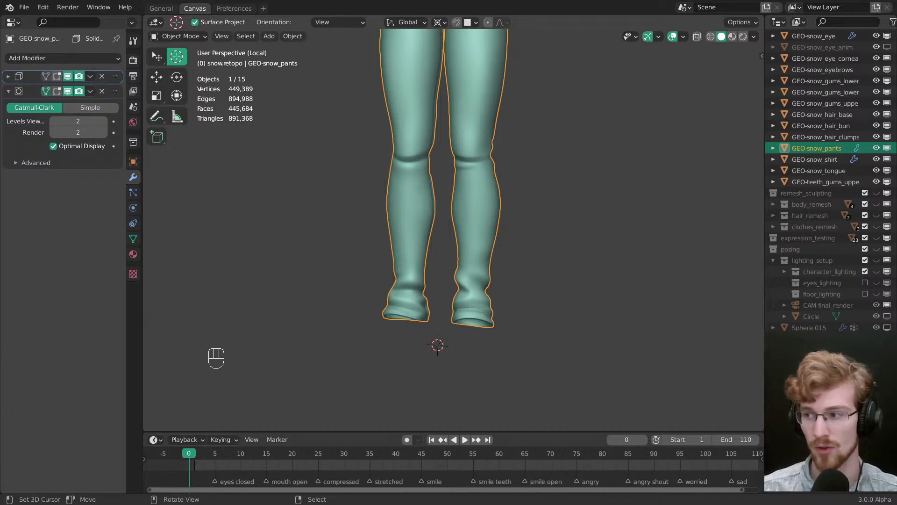
Step: Exit the pants' local view and turn on the wireframe overlay for the whole character
{"action": "middle_click_drag", "start_coordinate": [364, 266], "coordinate": [402, 280]}
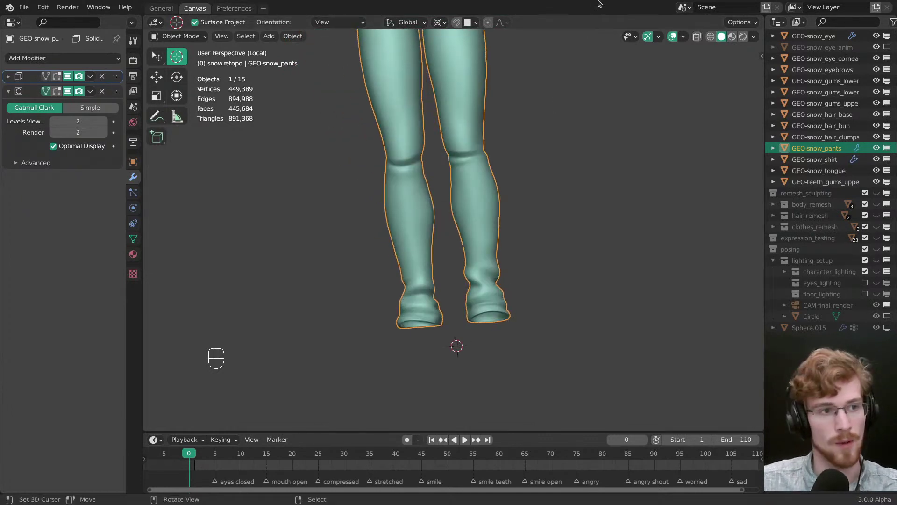
{"action": "middle_click_drag", "start_coordinate": [417, 270], "coordinate": [449, 299], "text": "shift"}
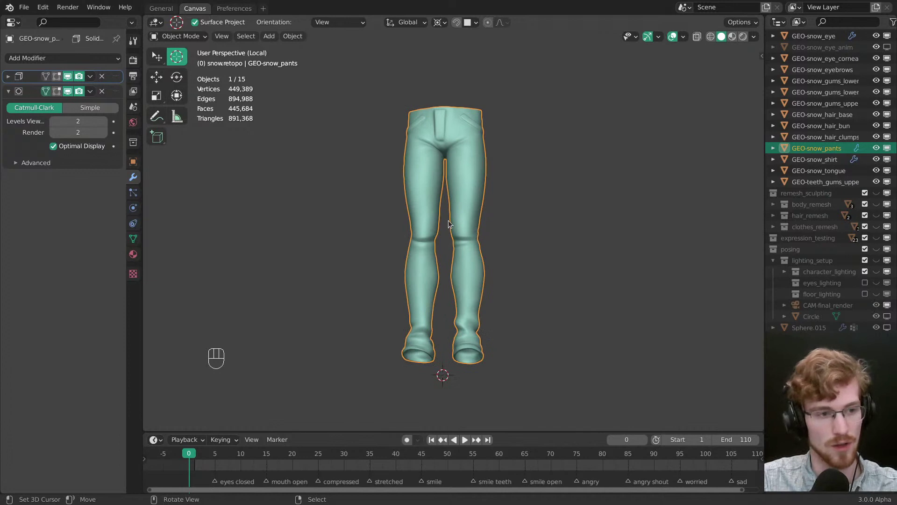
{"action": "key", "text": "slash"}
{"action": "key", "text": "shift+z"}
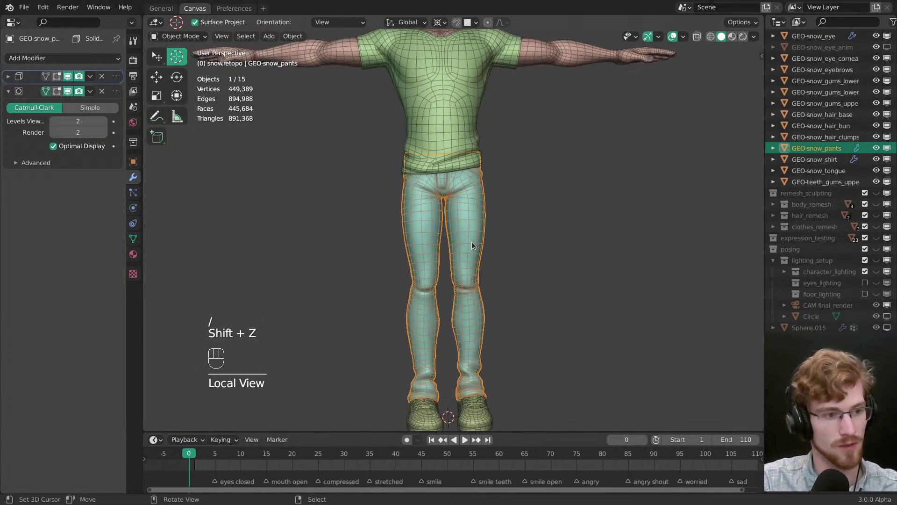
Step: Hide and reveal the pants repeatedly to compare their topology with the legs underneath
{"action": "key", "text": "h"}
{"action": "key", "text": "alt+h"}
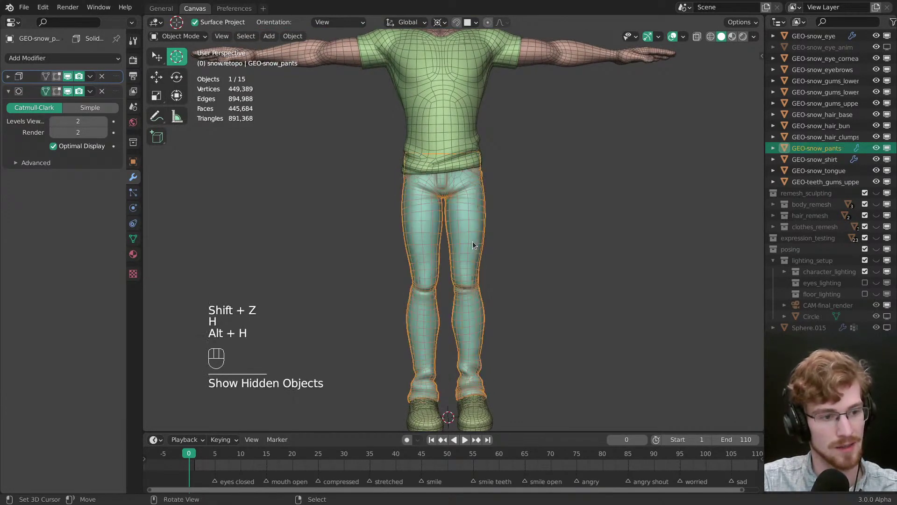
{"action": "key", "text": "h"}
{"action": "key", "text": "alt+h"}
{"action": "key", "text": "h"}
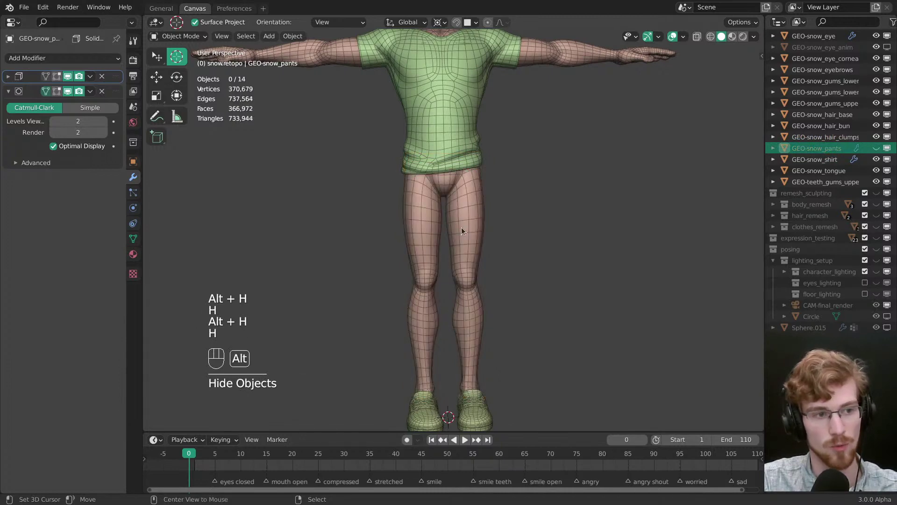
{"action": "key", "text": "alt+h"}
Step: Select the shirt and hide and reveal it repeatedly to compare its topology with the torso
{"action": "left_click", "coordinate": [462, 161]}
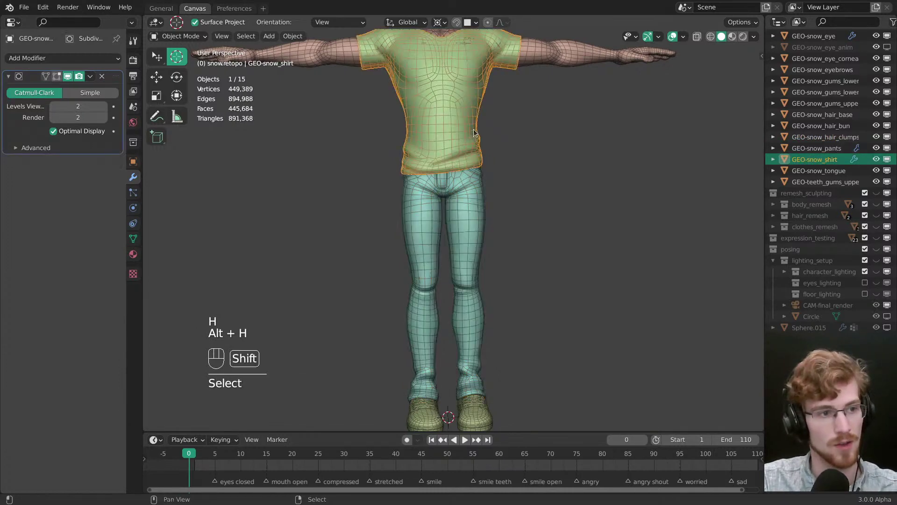
{"action": "middle_click_drag", "start_coordinate": [462, 140], "coordinate": [464, 253], "text": "shift"}
{"action": "key", "text": "h"}
{"action": "key", "text": "alt+h"}
{"action": "key", "text": "h"}
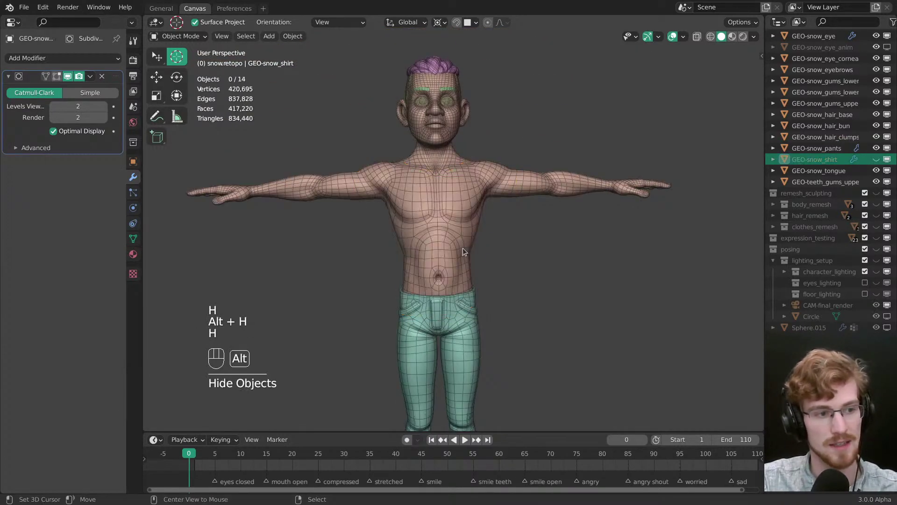
{"action": "key", "text": "alt+h"}
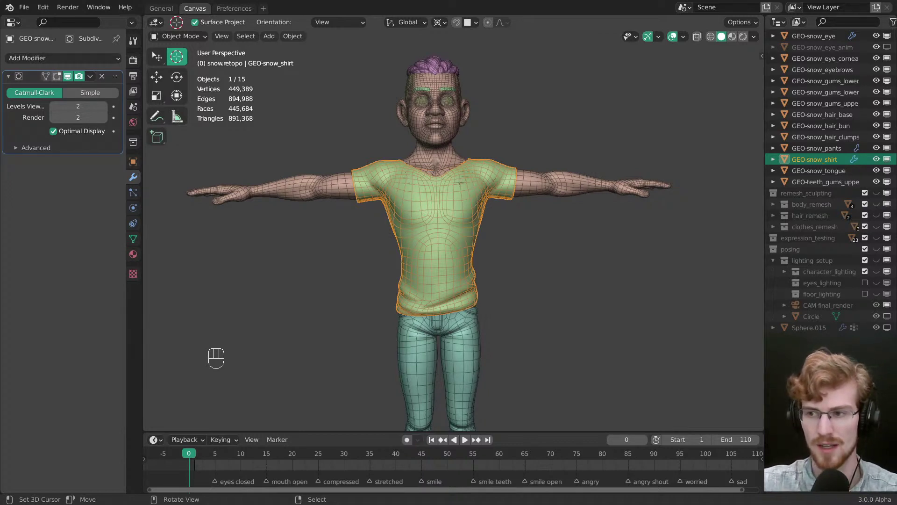
{"action": "left_click", "coordinate": [458, 256]}
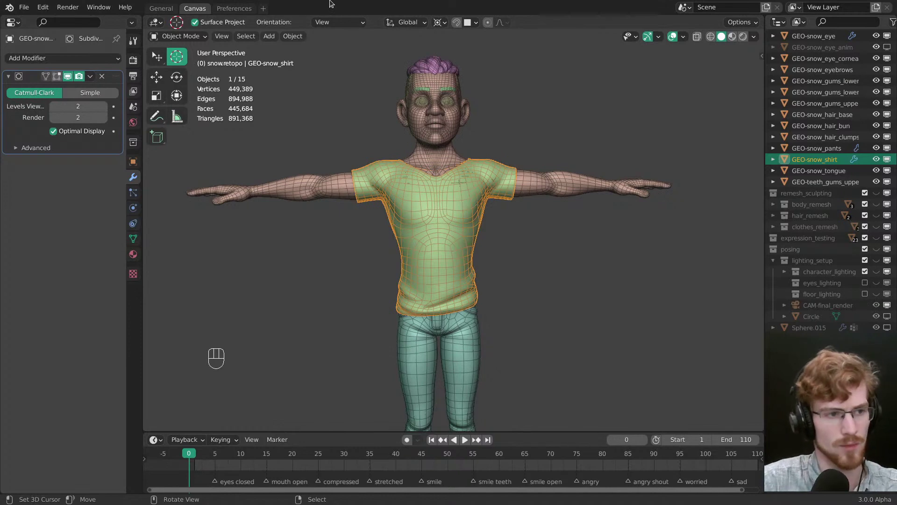
Step: Deselect everything, turn off the wireframe overlay and inspect the clothed character from the front and below
{"action": "middle_click_drag", "start_coordinate": [458, 256], "coordinate": [456, 276], "text": "shift"}
{"action": "scroll", "coordinate": [457, 285], "scroll_direction": "up", "scroll_amount": 4}
{"action": "key", "text": "alt+a"}
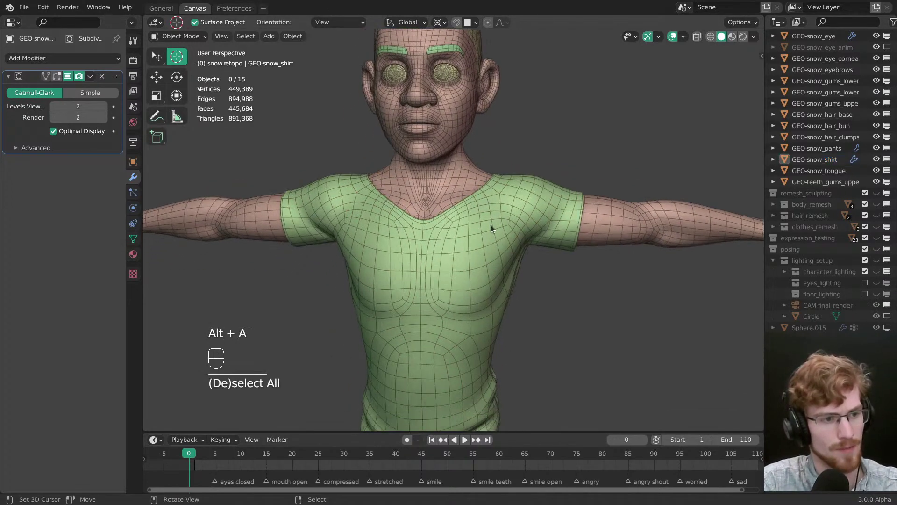
{"action": "middle_click_drag", "start_coordinate": [491, 225], "coordinate": [486, 280], "text": "shift"}
{"action": "key", "text": "shift+z"}
{"action": "scroll", "coordinate": [506, 268], "scroll_direction": "down", "scroll_amount": 6}
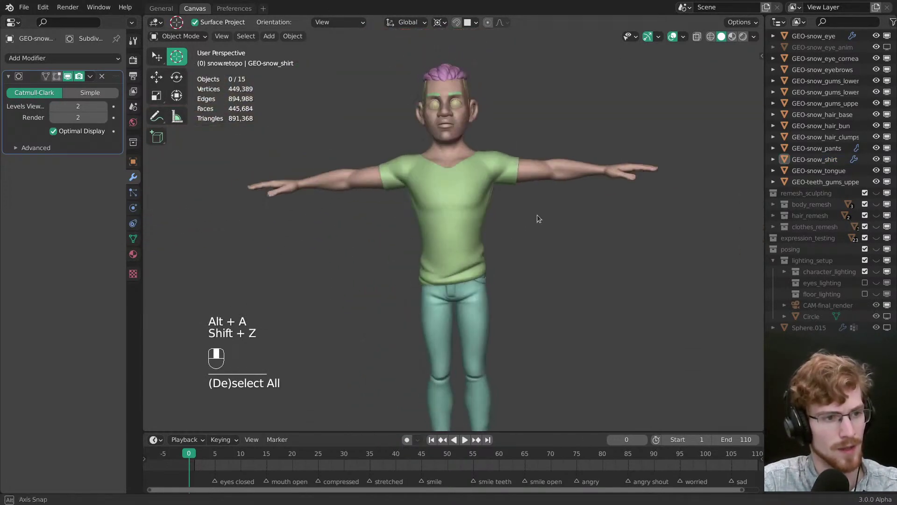
{"action": "scroll", "coordinate": [548, 221], "scroll_direction": "up", "scroll_amount": 2}
{"action": "middle_click_drag", "start_coordinate": [549, 226], "coordinate": [553, 294], "text": "shift"}
{"action": "scroll", "coordinate": [544, 295], "scroll_direction": "down", "scroll_amount": 5}
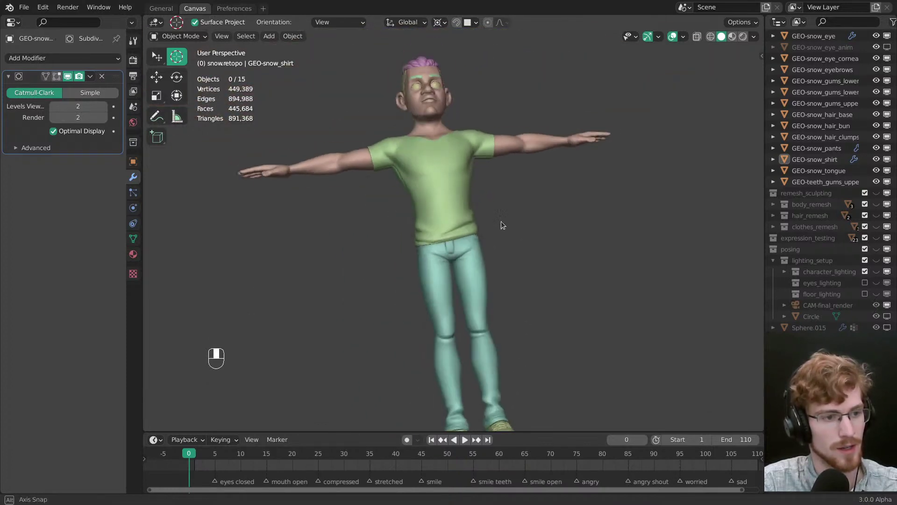
Step: Check the fit of the shirt over the pants on the clothed character and save the file
{"action": "scroll", "coordinate": [488, 261], "scroll_direction": "up", "scroll_amount": 3}
{"action": "mouse_move", "coordinate": [486, 268]}
{"action": "middle_mouse_down"}
{"action": "mouse_move", "coordinate": [490, 293]}
{"action": "mouse_move", "coordinate": [480, 271]}
{"action": "middle_mouse_up"}
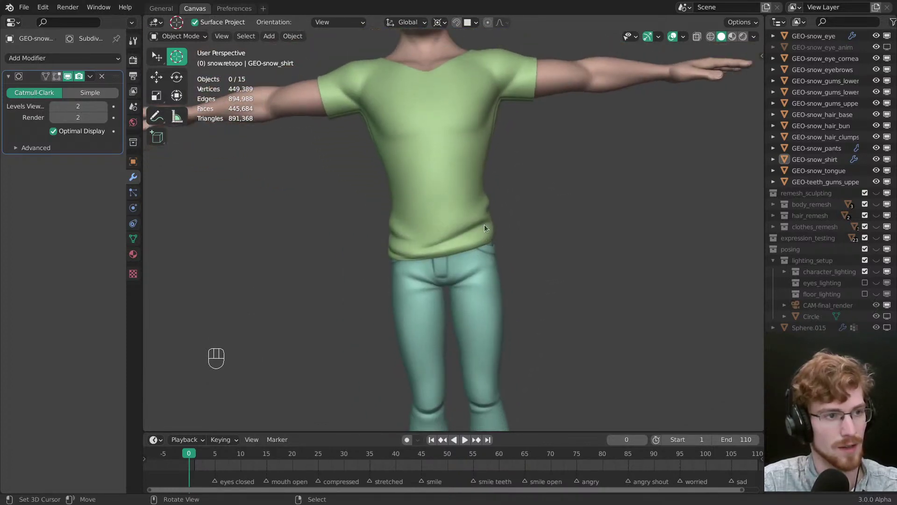
{"action": "middle_click_drag", "start_coordinate": [484, 224], "coordinate": [486, 311], "text": "ctrl"}
{"action": "key", "text": "ctrl+s"}
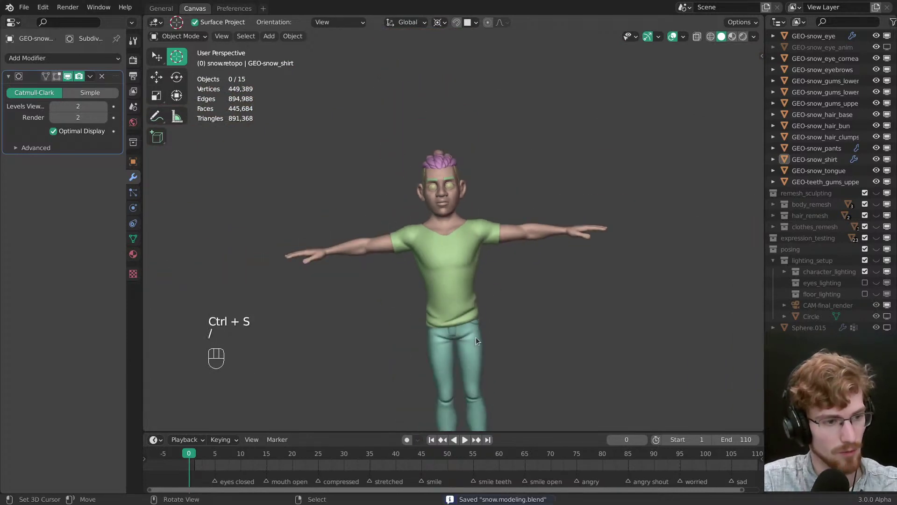
Step: Isolate the pants in local view and apply their Solidify modifier
{"action": "middle_click_drag", "start_coordinate": [480, 343], "coordinate": [486, 223], "text": "shift"}
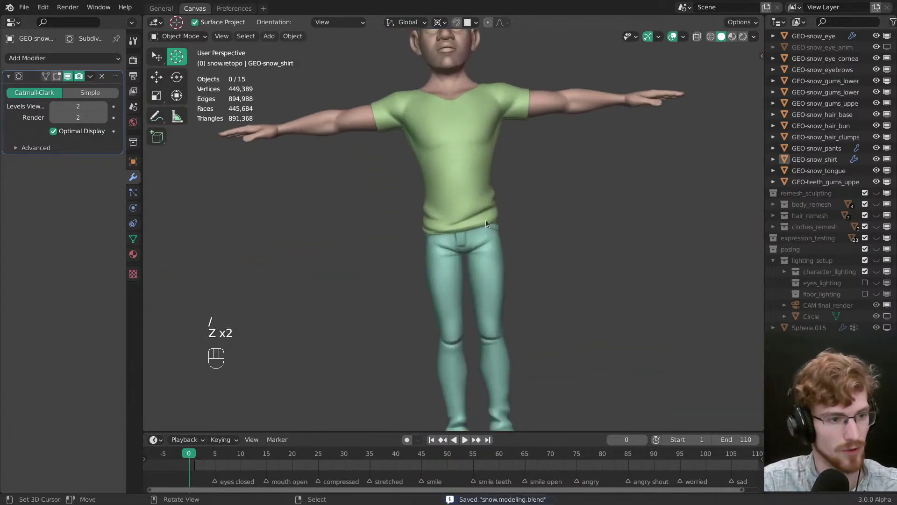
{"action": "left_click", "coordinate": [490, 271]}
{"action": "key", "text": "KP_Divide"}
{"action": "middle_click_drag", "start_coordinate": [488, 291], "coordinate": [456, 176], "text": "shift"}
{"action": "left_click", "coordinate": [8, 76]}
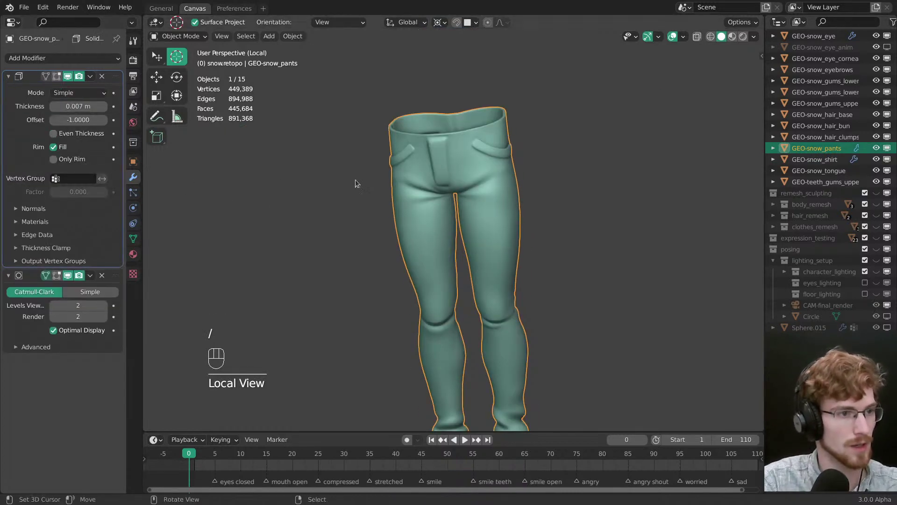
{"action": "middle_click_drag", "start_coordinate": [355, 179], "coordinate": [426, 355]}
{"action": "left_click", "coordinate": [29, 110]}
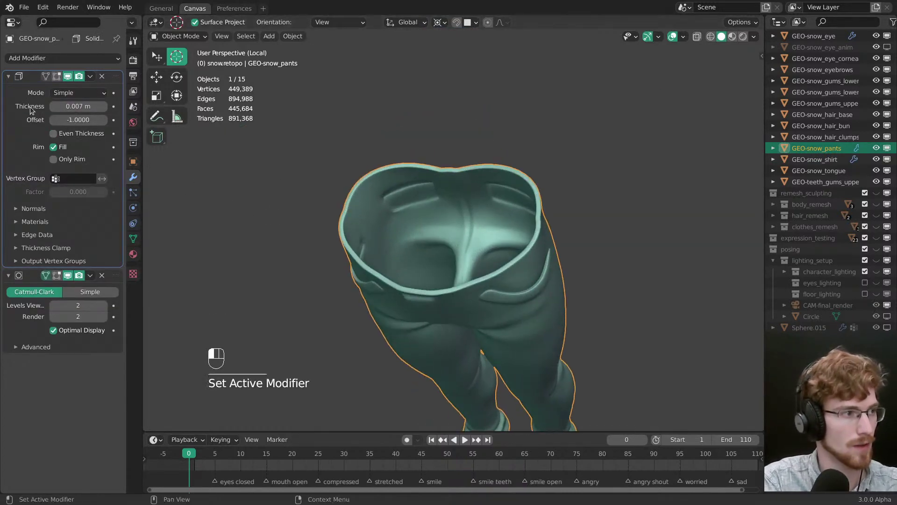
{"action": "key", "text": "ctrl+a"}
Step: In face select mode, select the inner face loop just below the pants' waistband rim and hide it
{"action": "middle_click_drag", "start_coordinate": [435, 206], "coordinate": [444, 182]}
{"action": "key", "text": "Tab"}
{"action": "key", "text": "3"}
{"action": "left_click", "coordinate": [434, 185], "text": "alt"}
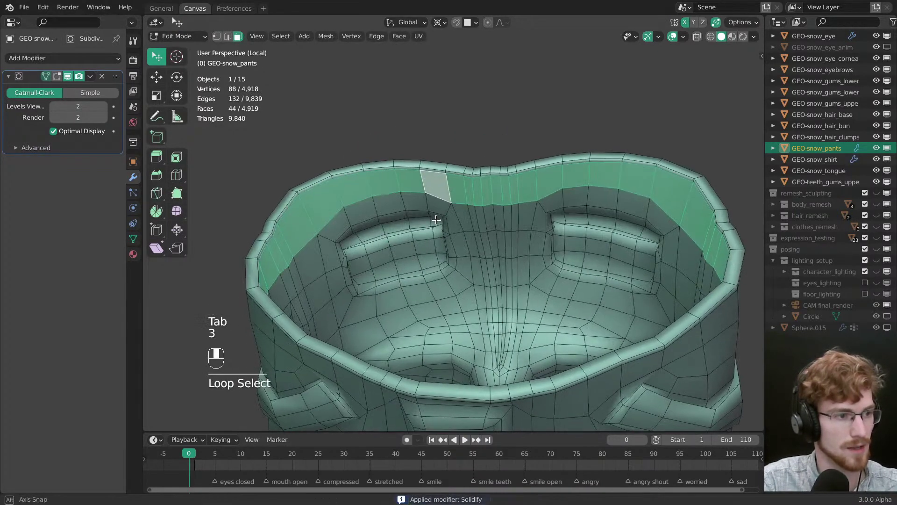
{"action": "middle_click_drag", "start_coordinate": [436, 219], "coordinate": [444, 215]}
{"action": "scroll", "coordinate": [444, 214], "scroll_direction": "down", "scroll_amount": 5}
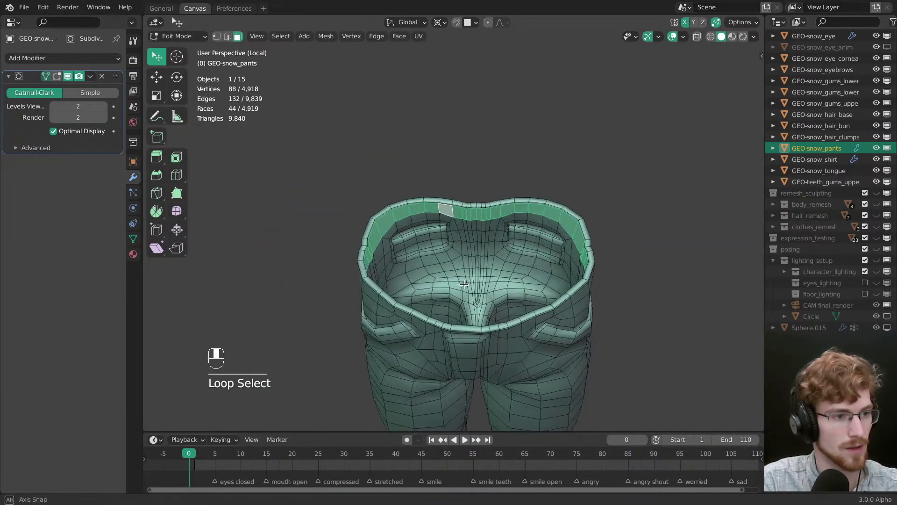
{"action": "middle_click_drag", "start_coordinate": [464, 284], "coordinate": [452, 234]}
{"action": "key", "text": "h"}
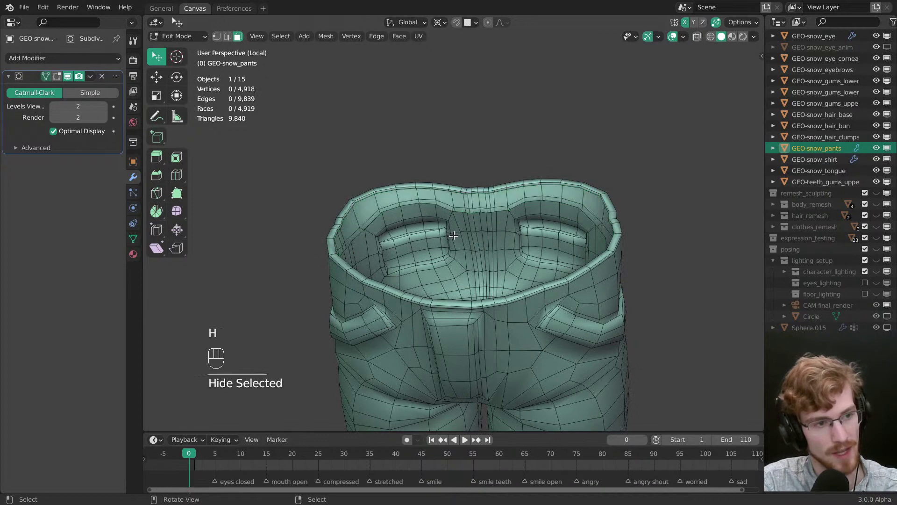
Step: Examine the pants' mesh from the waistband down to the inside of the leg cuffs
{"action": "scroll", "coordinate": [474, 207], "scroll_direction": "up", "scroll_amount": 3}
{"action": "key", "text": "1"}
{"action": "middle_click_drag", "start_coordinate": [459, 178], "coordinate": [473, 182]}
{"action": "scroll", "coordinate": [496, 210], "scroll_direction": "down", "scroll_amount": 3}
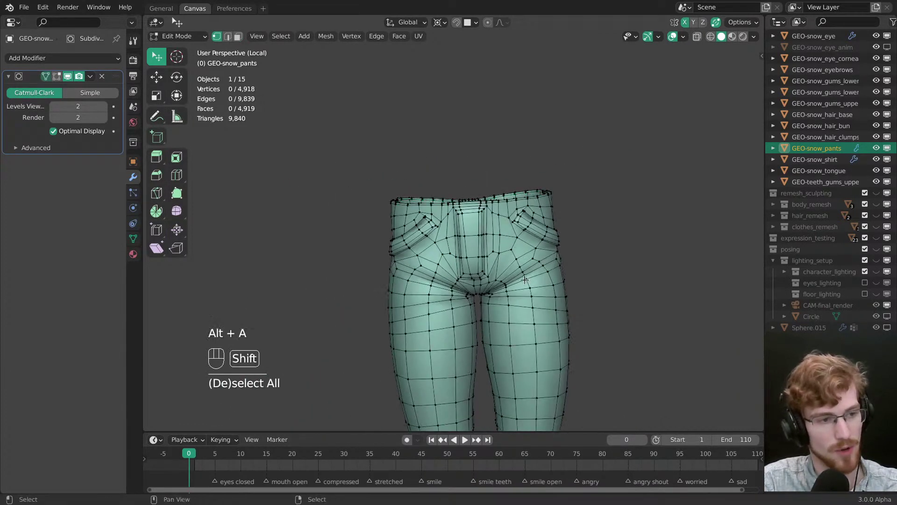
{"action": "middle_click_drag", "start_coordinate": [524, 280], "coordinate": [467, 120], "text": "shift"}
{"action": "scroll", "coordinate": [484, 203], "scroll_direction": "up", "scroll_amount": 2}
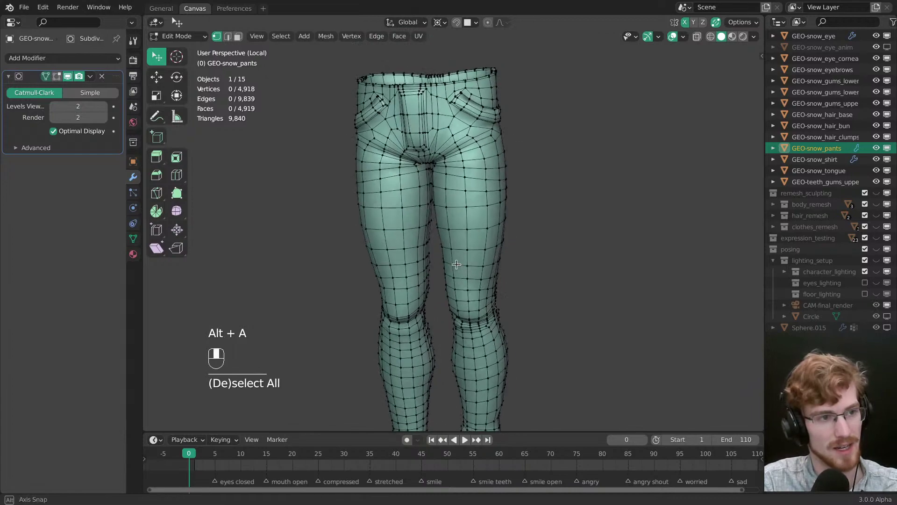
{"action": "middle_click_drag", "start_coordinate": [484, 203], "coordinate": [458, 154]}
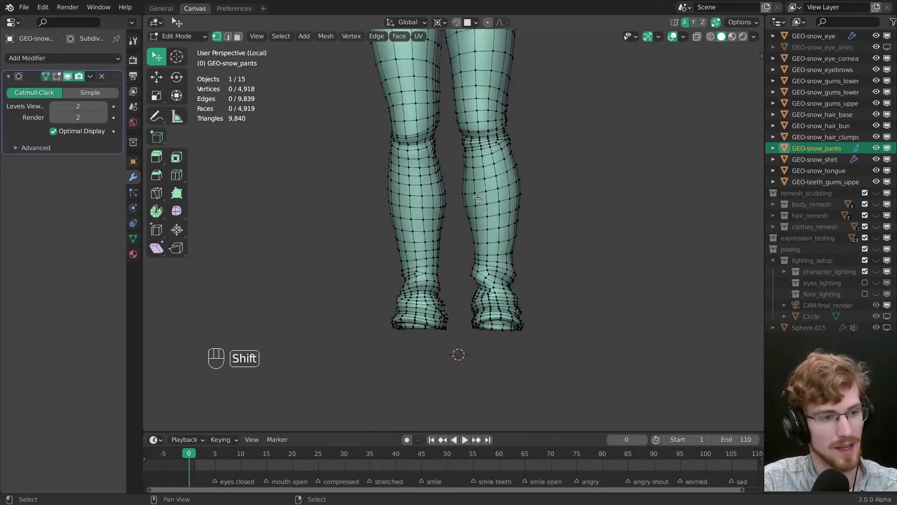
{"action": "middle_click_drag", "start_coordinate": [493, 327], "coordinate": [469, 214], "text": "ctrl"}
{"action": "key", "text": "3"}
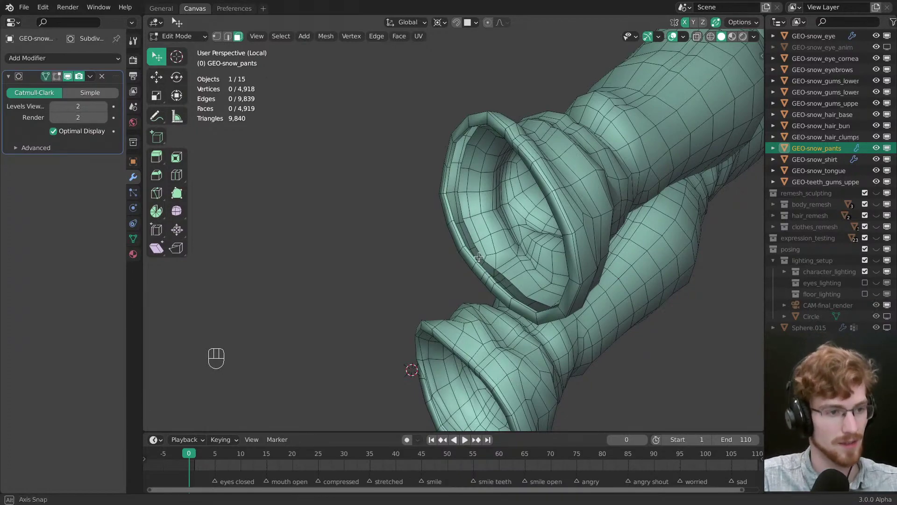
Step: Select and hide the first inner faces just behind the rim of one leg cuff
{"action": "middle_click_drag", "start_coordinate": [478, 256], "coordinate": [484, 406]}
{"action": "key", "text": "h"}
{"action": "key", "text": "h"}
{"action": "double_click", "coordinate": [513, 240]}
{"action": "key", "text": "alt+a"}
{"action": "middle_click", "coordinate": [459, 271], "text": "alt"}
{"action": "middle_click_drag", "start_coordinate": [484, 407], "coordinate": [439, 255]}
{"action": "right_click", "coordinate": [471, 239], "text": "alt"}
{"action": "key", "text": "alt+a"}
{"action": "right_click", "coordinate": [546, 204], "text": "alt"}
{"action": "middle_click_drag", "start_coordinate": [439, 254], "coordinate": [528, 308], "text": "shift"}
{"action": "middle_click_drag", "start_coordinate": [528, 309], "coordinate": [438, 282]}
{"action": "right_click", "coordinate": [466, 283], "text": "ctrl"}
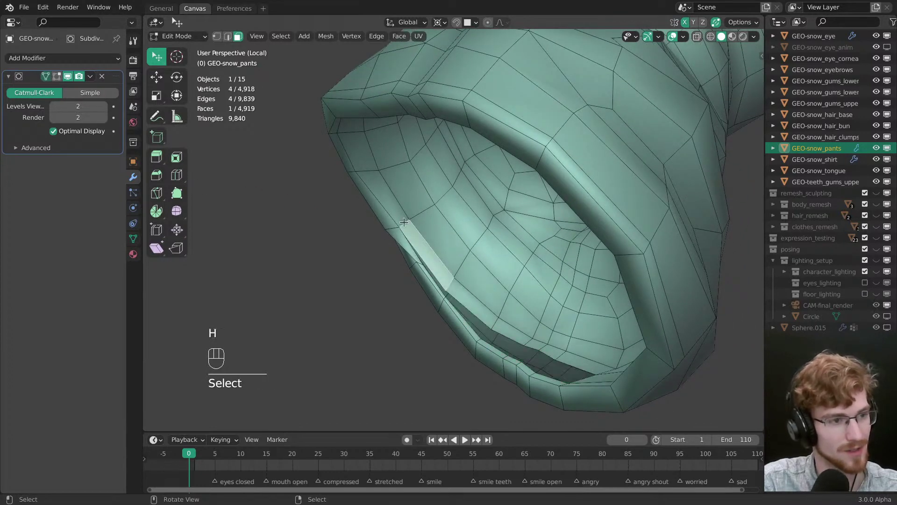
Step: Select further inner faces along the cuff rim with shortest-path picks and hide them
{"action": "middle_click_drag", "start_coordinate": [373, 166], "coordinate": [460, 175]}
{"action": "right_click", "coordinate": [391, 201], "text": "ctrl"}
{"action": "middle_click_drag", "start_coordinate": [485, 141], "coordinate": [602, 145], "text": "shift"}
{"action": "right_click", "coordinate": [484, 156], "text": "ctrl"}
{"action": "middle_click_drag", "start_coordinate": [603, 145], "coordinate": [528, 276], "text": "shift"}
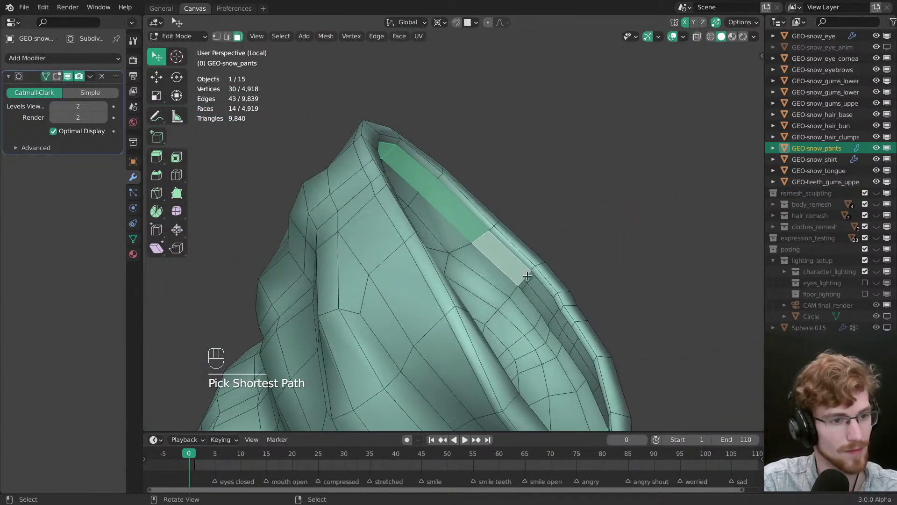
{"action": "middle_click_drag", "start_coordinate": [522, 309], "coordinate": [507, 346]}
{"action": "middle_click_drag", "start_coordinate": [507, 346], "coordinate": [486, 374], "text": "ctrl"}
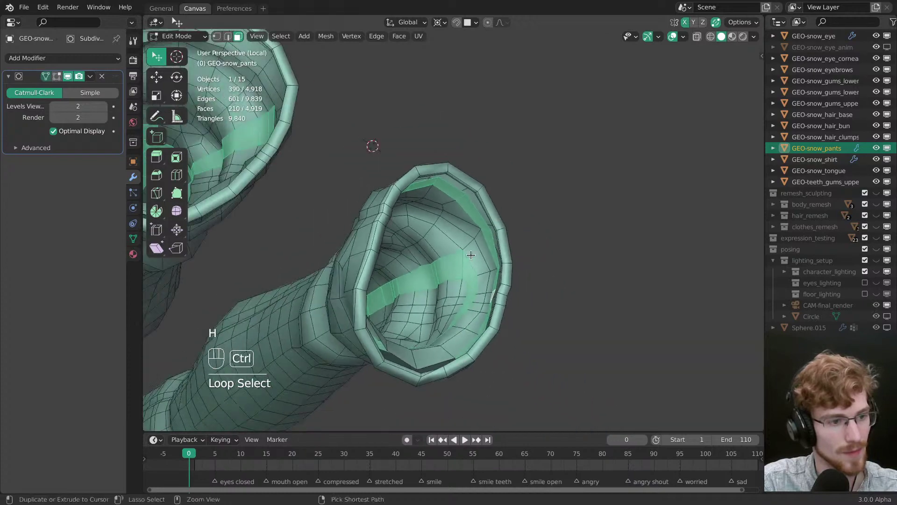
Step: Extend the selection of inner faces along the cuff opening from another side with shortest-path picks
{"action": "middle_click_drag", "start_coordinate": [468, 280], "coordinate": [449, 327]}
{"action": "middle_click_drag", "start_coordinate": [448, 327], "coordinate": [414, 304], "text": "shift"}
{"action": "middle_click_drag", "start_coordinate": [413, 304], "coordinate": [541, 175]}
{"action": "right_click", "coordinate": [449, 372], "text": "ctrl"}
{"action": "middle_click_drag", "start_coordinate": [449, 372], "coordinate": [380, 198]}
{"action": "right_click", "coordinate": [444, 191], "text": "ctrl"}
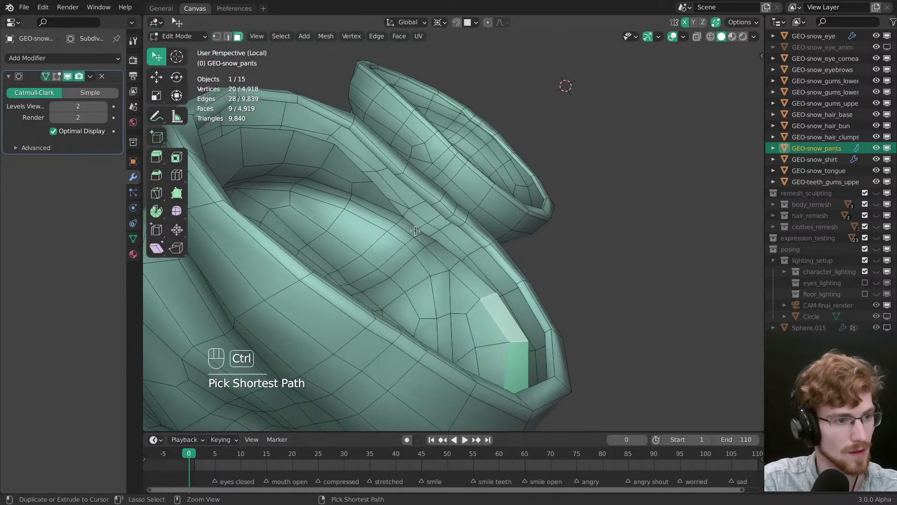
Step: Try selecting and hiding more faces deeper inside the cuff, undo these attempts and deselect everything
{"action": "mouse_move", "coordinate": [415, 254]}
{"action": "middle_mouse_down"}
{"action": "mouse_move", "coordinate": [429, 266]}
{"action": "mouse_move", "coordinate": [425, 246]}
{"action": "middle_mouse_up"}
{"action": "key", "text": "g"}
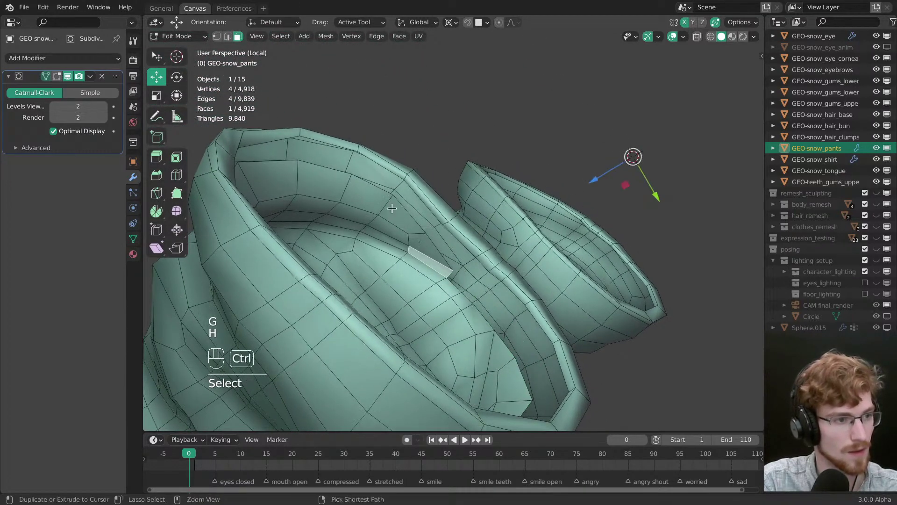
{"action": "right_click", "coordinate": [391, 207], "text": "ctrl"}
{"action": "middle_click_drag", "start_coordinate": [392, 207], "coordinate": [543, 296]}
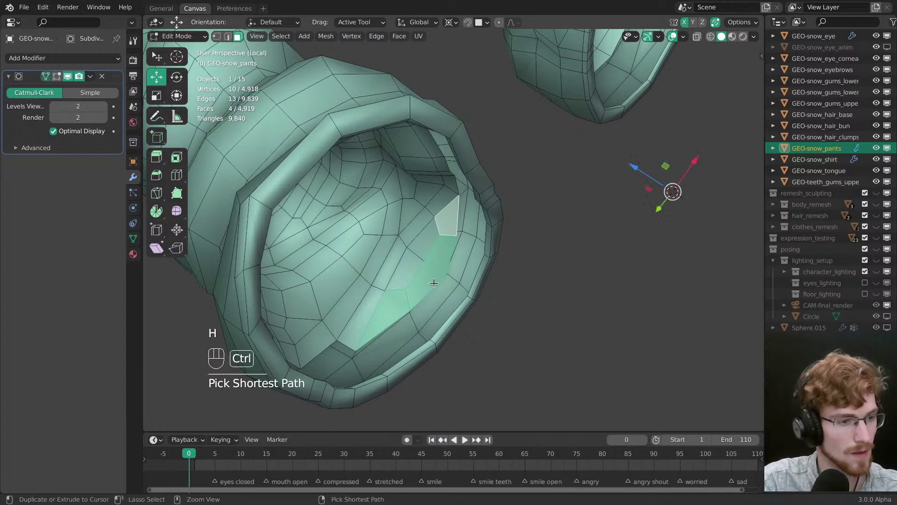
{"action": "key", "text": "ctrl+z"}
{"action": "middle_click_drag", "start_coordinate": [433, 283], "coordinate": [439, 241]}
{"action": "middle_click_drag", "start_coordinate": [454, 295], "coordinate": [481, 273]}
{"action": "key", "text": "alt+a"}
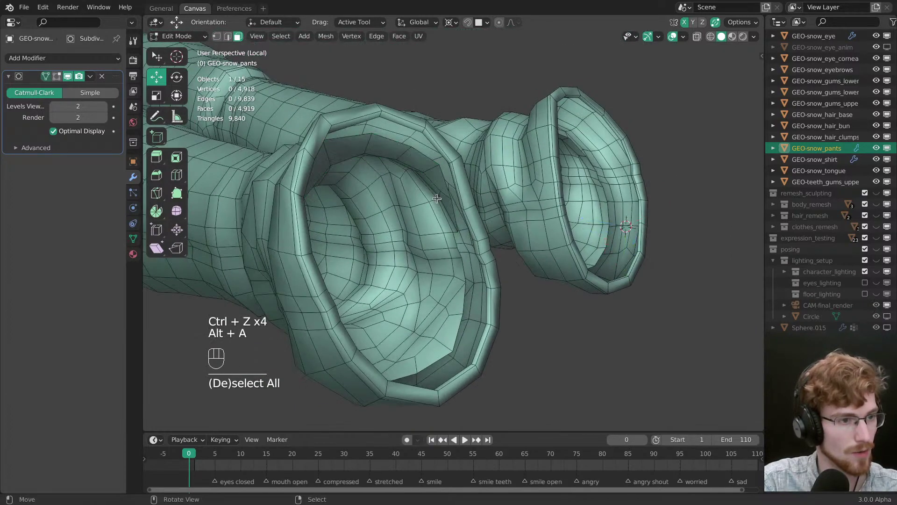
Step: Reveal the hidden faces and hide the inner face rings that connect the pants' inner and outer layers
{"action": "middle_click_drag", "start_coordinate": [420, 219], "coordinate": [493, 187]}
{"action": "middle_click_drag", "start_coordinate": [493, 186], "coordinate": [454, 308], "text": "shift"}
{"action": "key", "text": "alt+h"}
{"action": "scroll", "coordinate": [439, 282], "scroll_direction": "down", "scroll_amount": 5}
{"action": "middle_click_drag", "start_coordinate": [470, 232], "coordinate": [437, 244]}
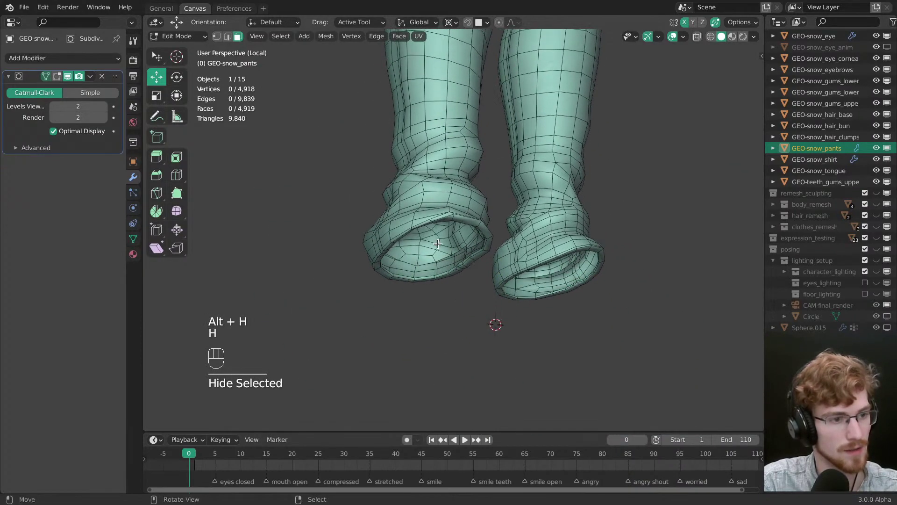
Step: Select the linked inner layer of the pants, turn on X-ray, delete its faces and reveal the hidden rim faces
{"action": "scroll", "coordinate": [444, 255], "scroll_direction": "down", "scroll_amount": 4}
{"action": "middle_click_drag", "start_coordinate": [527, 204], "coordinate": [475, 294]}
{"action": "key", "text": "z"}
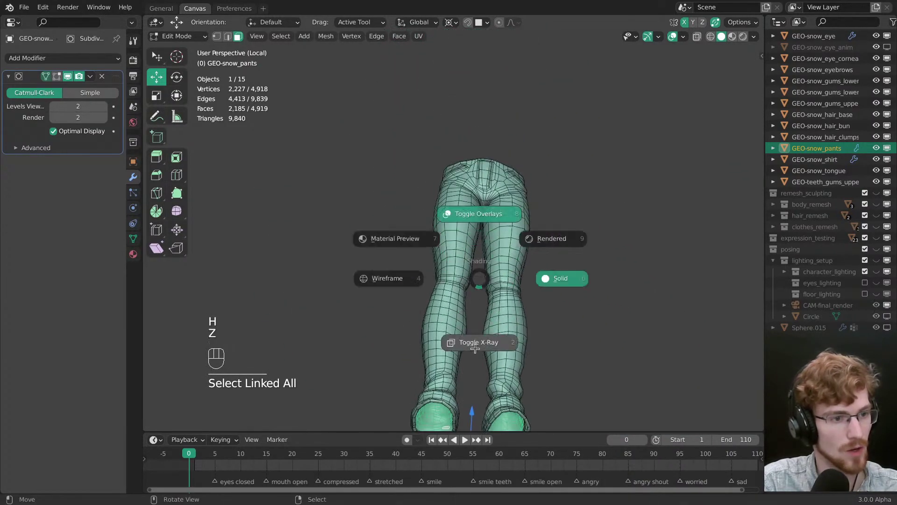
{"action": "left_click", "coordinate": [473, 336]}
{"action": "key", "text": "x"}
{"action": "left_click", "coordinate": [481, 255]}
{"action": "scroll", "coordinate": [467, 281], "scroll_direction": "up", "scroll_amount": 6}
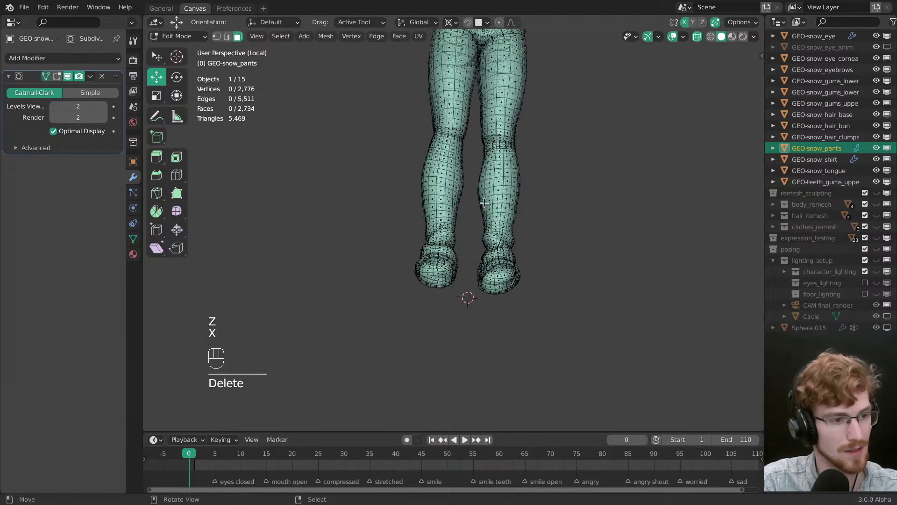
{"action": "middle_click_drag", "start_coordinate": [446, 271], "coordinate": [489, 184]}
{"action": "key", "text": "alt+h"}
{"action": "key", "text": "alt+a"}
Step: Switch to vertex mode and adjust individual vertices along the remaining inner edge of the cuff
{"action": "middle_click_drag", "start_coordinate": [493, 254], "coordinate": [437, 207]}
{"action": "key", "text": "1"}
{"action": "key", "text": "w"}
{"action": "left_click", "coordinate": [423, 215]}
{"action": "left_click_drag", "start_coordinate": [436, 207], "coordinate": [431, 200]}
{"action": "left_click_drag", "start_coordinate": [421, 198], "coordinate": [417, 193]}
{"action": "scroll", "coordinate": [423, 201], "scroll_direction": "down", "scroll_amount": 5}
{"action": "middle_click_drag", "start_coordinate": [469, 275], "coordinate": [489, 237]}
Step: Return the pants to Object Mode and exit local view to show the shoes and body again
{"action": "key", "text": "alt+a"}
{"action": "key", "text": "Tab"}
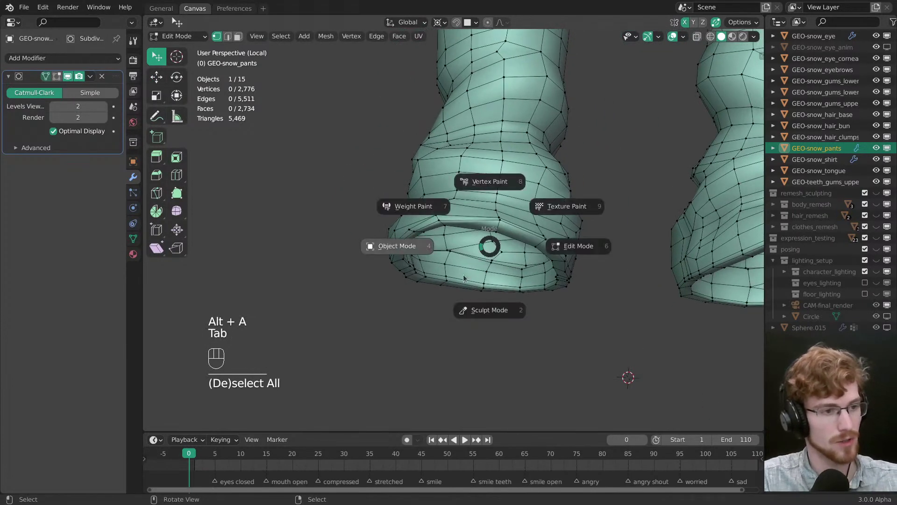
{"action": "scroll", "coordinate": [469, 265], "scroll_direction": "down", "scroll_amount": 2}
{"action": "key", "text": "slash"}
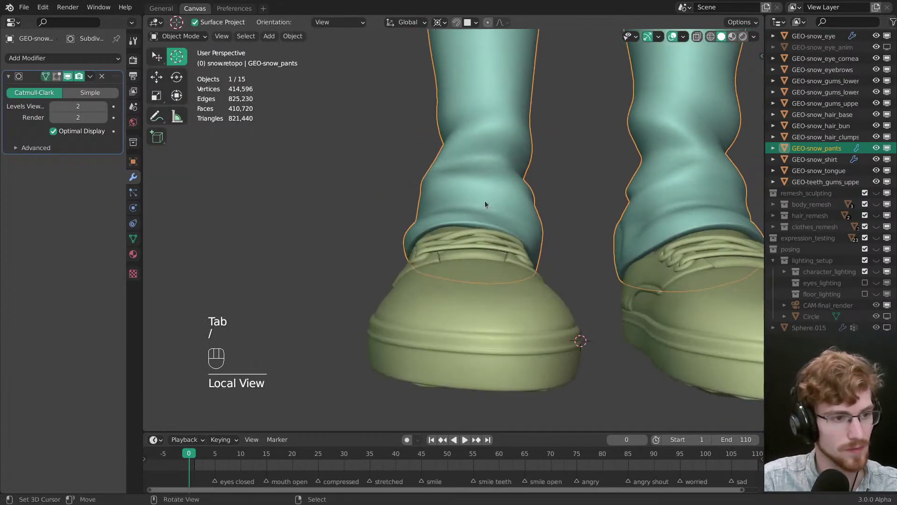
Step: Switch the pants to Sculpt Mode and resize the Grab brush to fit the cuff around the shoe
{"action": "key", "text": "Tab"}
{"action": "scroll", "coordinate": [514, 243], "scroll_direction": "up", "scroll_amount": 3}
{"action": "key", "text": "f"}
{"action": "middle_click_drag", "start_coordinate": [474, 238], "coordinate": [491, 245]}
{"action": "key", "text": "f"}
{"action": "left_click", "coordinate": [460, 254]}
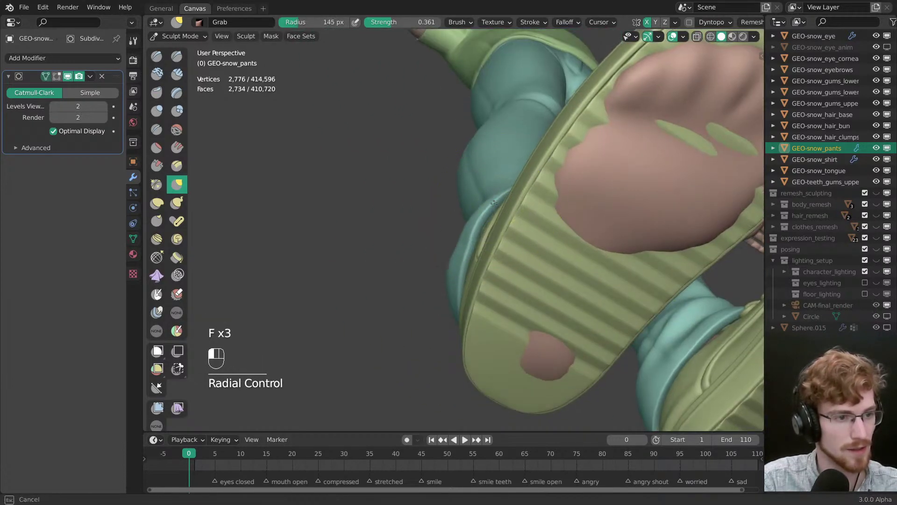
Step: Reshape the cuff around the shoe's sole and side with the Grab brush, reducing its radius to about 108 px
{"action": "mouse_move", "coordinate": [457, 271]}
{"action": "middle_mouse_down"}
{"action": "mouse_move", "coordinate": [466, 300]}
{"action": "mouse_move", "coordinate": [536, 267]}
{"action": "mouse_move", "coordinate": [537, 228]}
{"action": "mouse_move", "coordinate": [558, 216]}
{"action": "mouse_move", "coordinate": [535, 225]}
{"action": "mouse_move", "coordinate": [510, 219]}
{"action": "mouse_move", "coordinate": [486, 238]}
{"action": "middle_mouse_up"}
{"action": "key", "text": "f"}
{"action": "left_click", "coordinate": [533, 266]}
{"action": "key", "text": "f"}
{"action": "left_click", "coordinate": [566, 213]}
{"action": "middle_click_drag", "start_coordinate": [485, 239], "coordinate": [412, 352]}
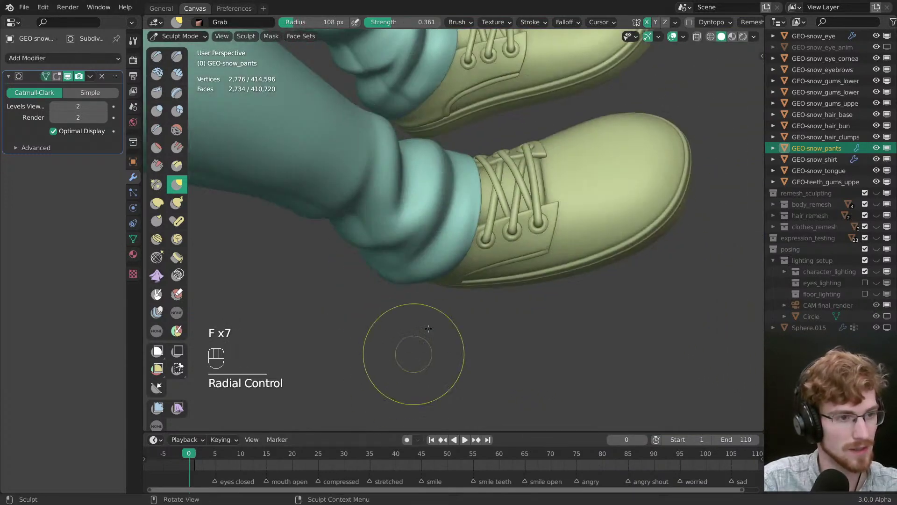
Step: Switch to the Draw brush and build up the front of the cuff next to the shoelaces
{"action": "key", "text": "x"}
{"action": "key", "text": "f"}
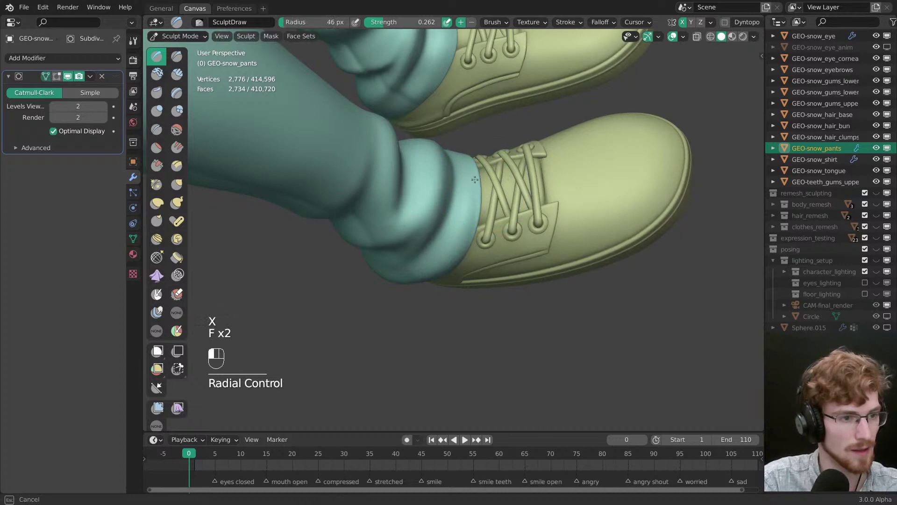
{"action": "mouse_move", "coordinate": [465, 174]}
{"action": "middle_mouse_down"}
{"action": "mouse_move", "coordinate": [460, 249]}
{"action": "mouse_move", "coordinate": [428, 262]}
{"action": "mouse_move", "coordinate": [448, 261]}
{"action": "middle_mouse_up"}
Step: Pull the back of the cuffs over the heels with a larger Grab brush and turn off X symmetry
{"action": "key", "text": "g"}
{"action": "key", "text": "f"}
{"action": "middle_click_drag", "start_coordinate": [449, 262], "coordinate": [509, 261], "text": "ctrl"}
{"action": "middle_click_drag", "start_coordinate": [477, 281], "coordinate": [460, 206], "text": "ctrl"}
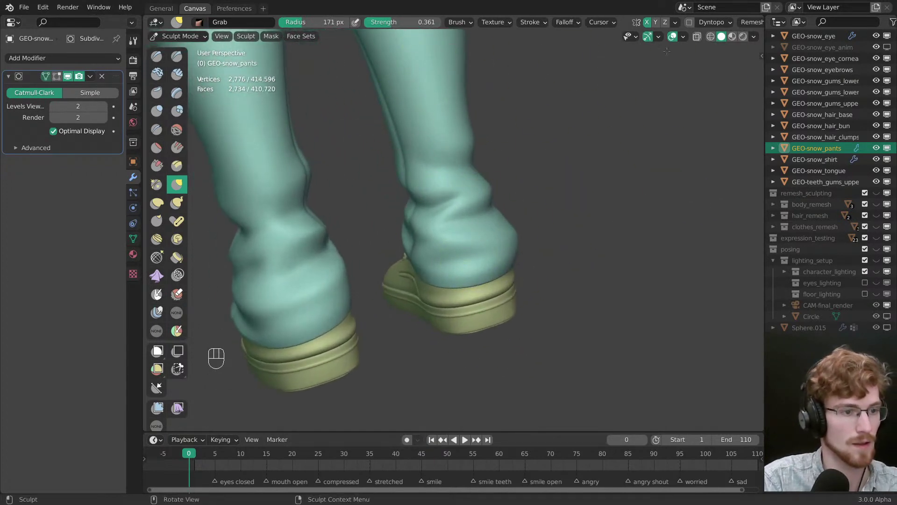
{"action": "key", "text": "f"}
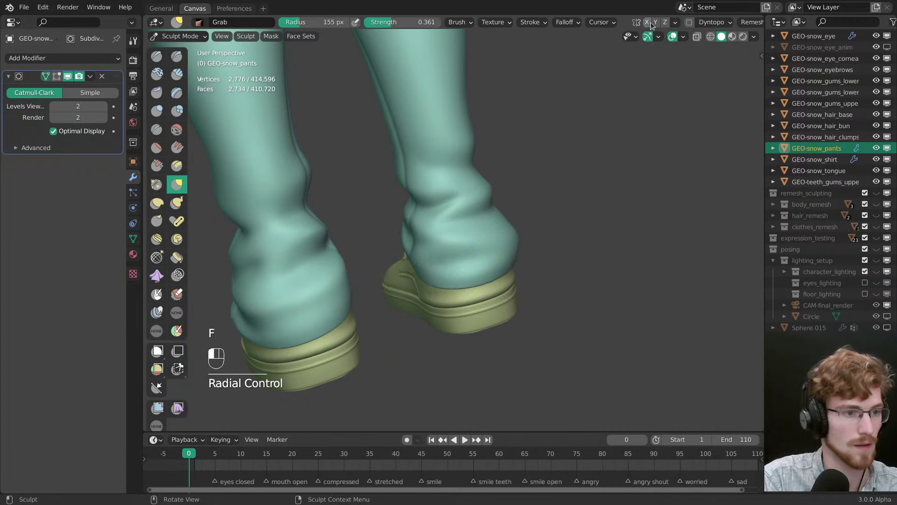
{"action": "middle_click_drag", "start_coordinate": [495, 225], "coordinate": [467, 255]}
Step: Enter Edit Mode on the pants and edge-slide a short row of edges on the back of one cuff
{"action": "key", "text": "Tab"}
{"action": "middle_click_drag", "start_coordinate": [444, 285], "coordinate": [441, 258], "text": "ctrl"}
{"action": "key", "text": "alt+a"}
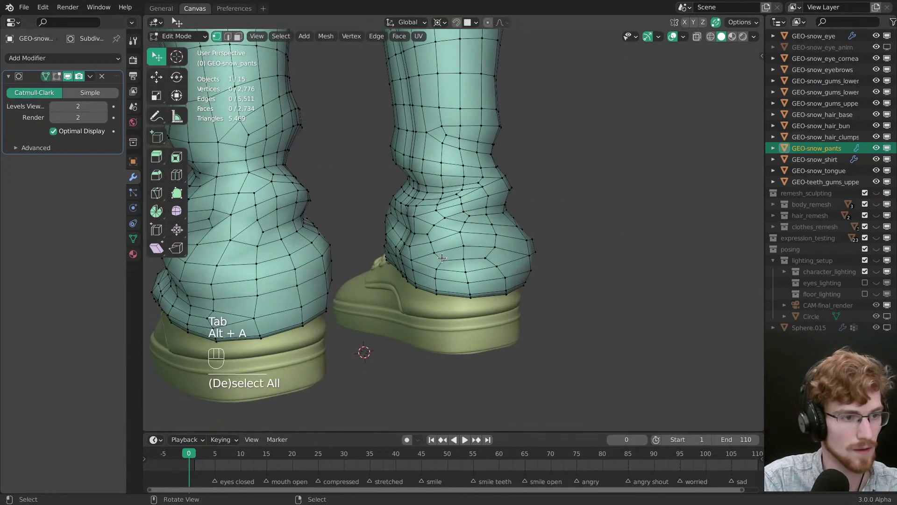
{"action": "key", "text": "g"}
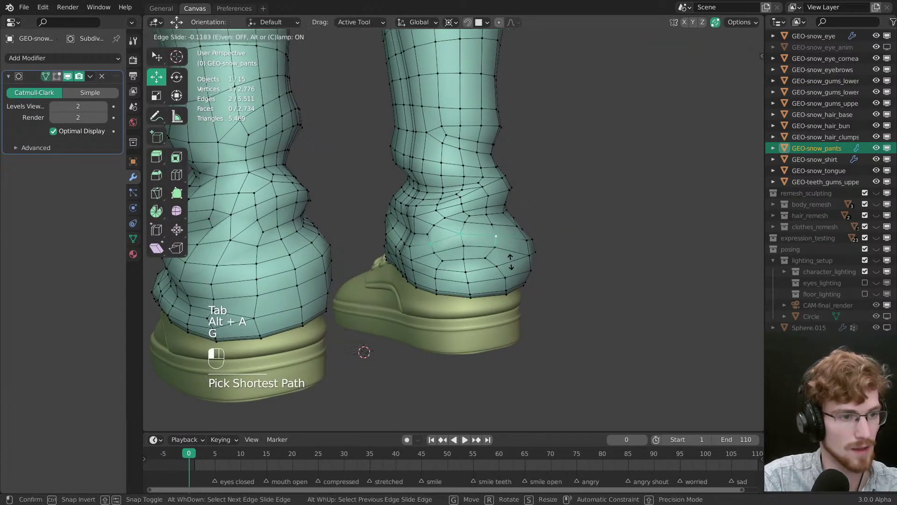
{"action": "key", "text": "g"}
{"action": "left_click", "coordinate": [509, 252]}
{"action": "key", "text": "alt+a"}
{"action": "middle_click_drag", "start_coordinate": [510, 255], "coordinate": [493, 266]}
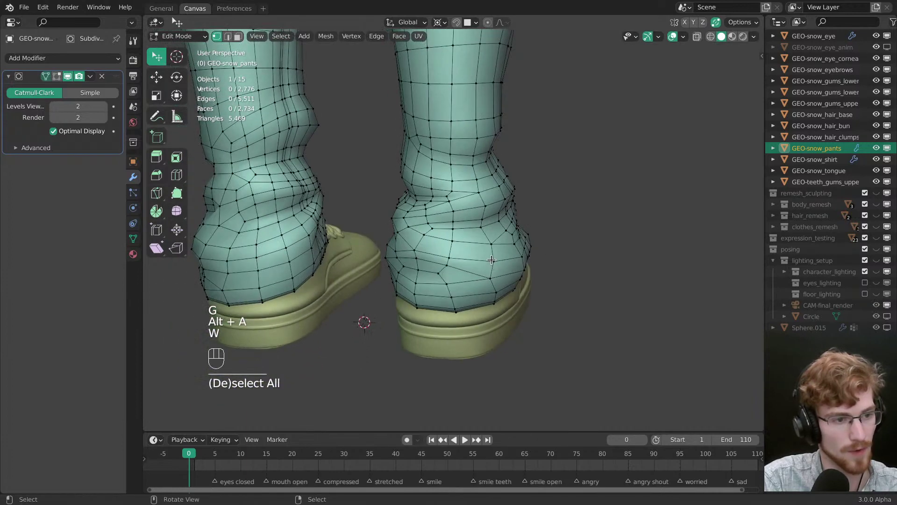
Step: Move and slide individual vertices around the heel and outer side of the same cuff to even its topology
{"action": "key", "text": "g"}
{"action": "left_click_drag", "start_coordinate": [493, 264], "coordinate": [494, 261]}
{"action": "middle_click_drag", "start_coordinate": [495, 261], "coordinate": [477, 273]}
{"action": "left_click_drag", "start_coordinate": [509, 273], "coordinate": [508, 268]}
{"action": "key", "text": "g"}
{"action": "left_click", "coordinate": [509, 269]}
{"action": "key", "text": "alt+a"}
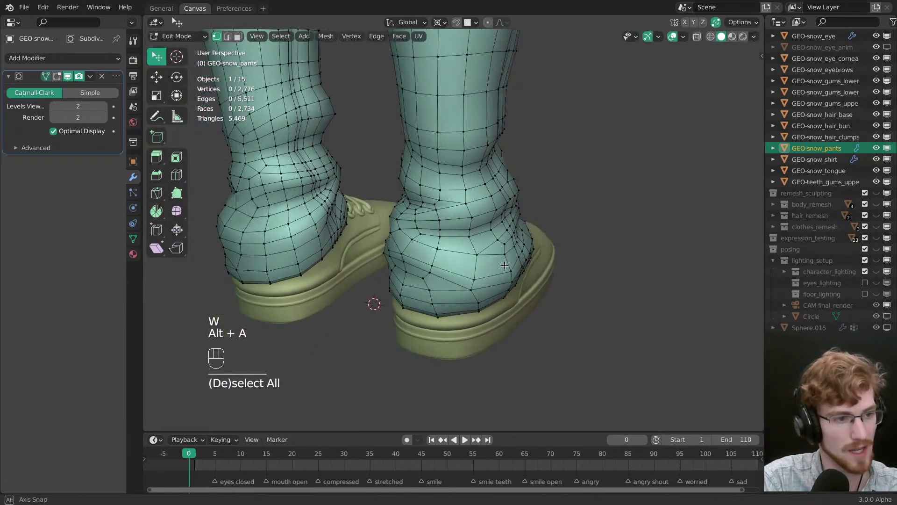
Step: Leave Edit Mode to check the smoothed cuffs from behind, and return to editing the pants' vertices
{"action": "key", "text": "Tab"}
{"action": "scroll", "coordinate": [522, 221], "scroll_direction": "up", "scroll_amount": 2}
{"action": "key", "text": "alt+a"}
{"action": "middle_click_drag", "start_coordinate": [522, 221], "coordinate": [416, 254]}
{"action": "left_click", "coordinate": [453, 284]}
{"action": "middle_click_drag", "start_coordinate": [452, 284], "coordinate": [403, 276]}
{"action": "key", "text": "Tab"}
Step: Adjust vertices on the back of the other leg's cuff and deselect everything
{"action": "middle_click_drag", "start_coordinate": [467, 250], "coordinate": [474, 246]}
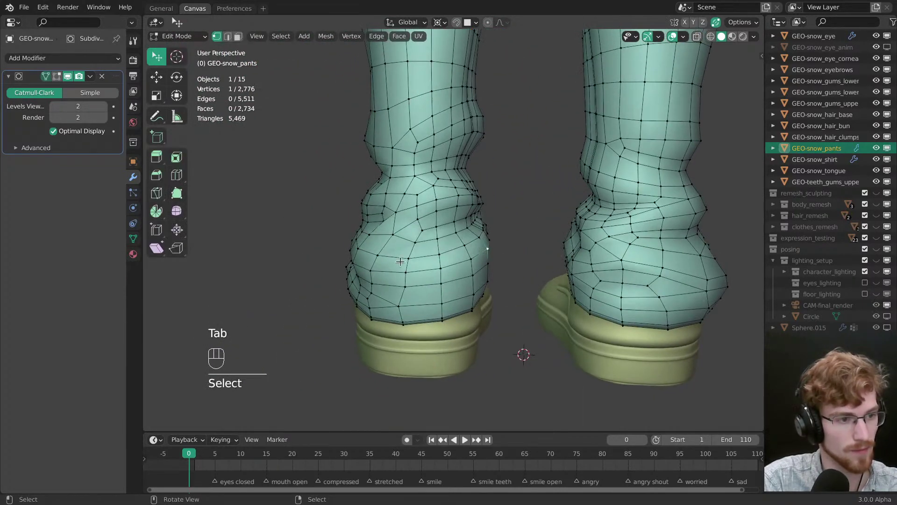
{"action": "middle_click_drag", "start_coordinate": [367, 261], "coordinate": [514, 267]}
{"action": "key", "text": "g"}
{"action": "key", "text": "alt+a"}
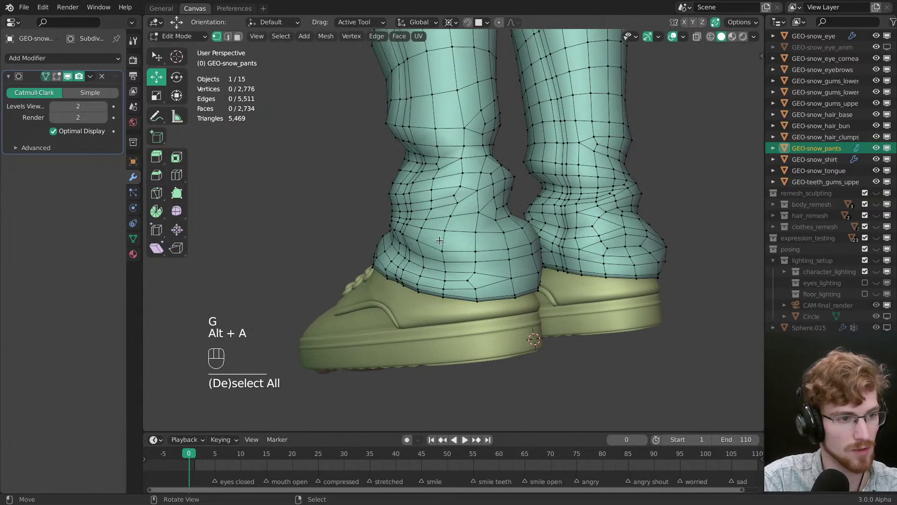
Step: Edge-slide a short row of edges around the outer side of the pants cuff and clear the selection
{"action": "scroll", "coordinate": [528, 265], "scroll_direction": "up", "scroll_amount": 2}
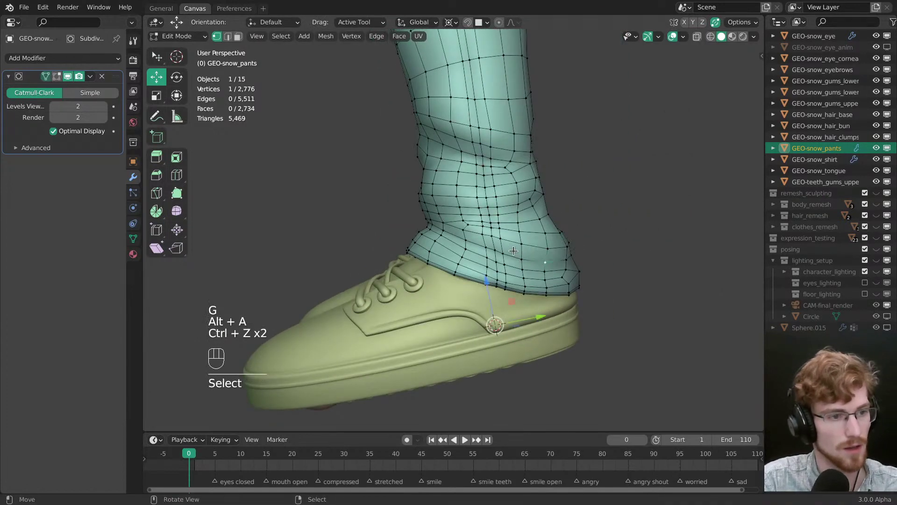
{"action": "middle_click_drag", "start_coordinate": [513, 251], "coordinate": [437, 253]}
{"action": "key", "text": "alt+a"}
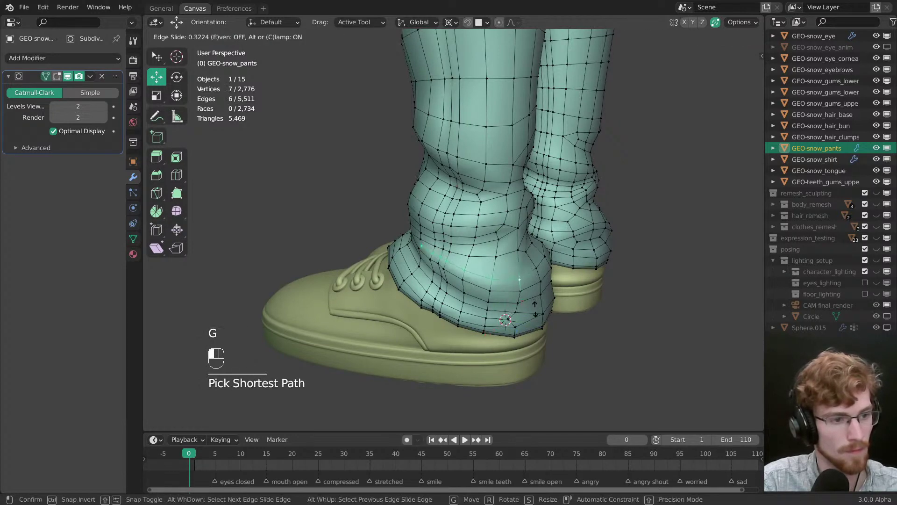
{"action": "key", "text": "alt+a"}
Step: Edge-slide a short path of edges across the back of the pants cuff and clear the selection
{"action": "middle_click_drag", "start_coordinate": [533, 301], "coordinate": [435, 290]}
{"action": "middle_click_drag", "start_coordinate": [482, 260], "coordinate": [467, 280]}
{"action": "left_click", "coordinate": [369, 296], "text": "ctrl"}
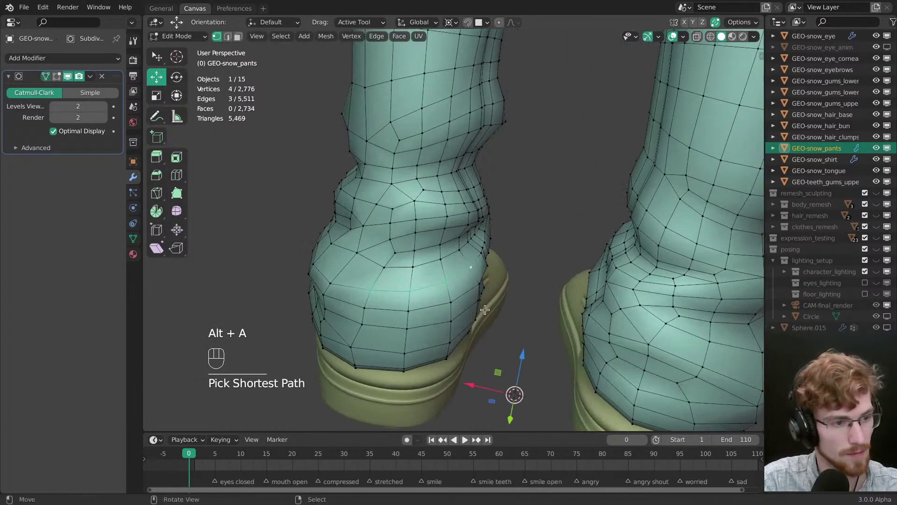
{"action": "key", "text": "g"}
{"action": "key", "text": "g"}
{"action": "left_click", "coordinate": [497, 307]}
{"action": "key", "text": "alt+a"}
{"action": "middle_click_drag", "start_coordinate": [497, 307], "coordinate": [576, 356]}
{"action": "key", "text": "alt+a"}
Step: Leave Edit Mode on the pants and deselect everything
{"action": "scroll", "coordinate": [629, 216], "scroll_direction": "down", "scroll_amount": 4}
{"action": "key", "text": "alt+a"}
{"action": "middle_click_drag", "start_coordinate": [629, 217], "coordinate": [515, 234]}
{"action": "key", "text": "Tab"}
{"action": "key", "text": "alt+a"}
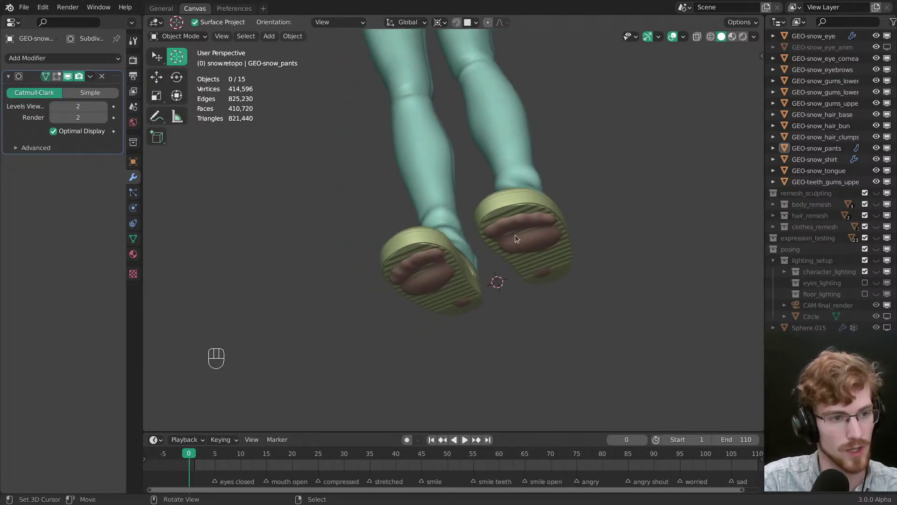
Step: Inspect the whole character from the shoe soles to the head with the body mesh selected, and save the file
{"action": "left_click", "coordinate": [547, 259]}
{"action": "middle_click_drag", "start_coordinate": [548, 260], "coordinate": [511, 208], "text": "ctrl"}
{"action": "scroll", "coordinate": [466, 312], "scroll_direction": "up", "scroll_amount": 3}
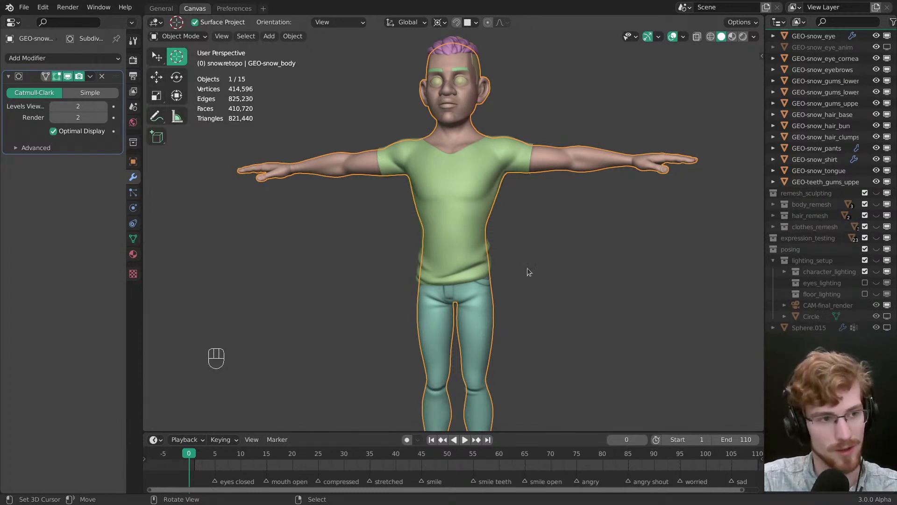
{"action": "middle_click_drag", "start_coordinate": [527, 270], "coordinate": [483, 245]}
{"action": "key", "text": "alt+a"}
{"action": "left_click", "coordinate": [486, 279]}
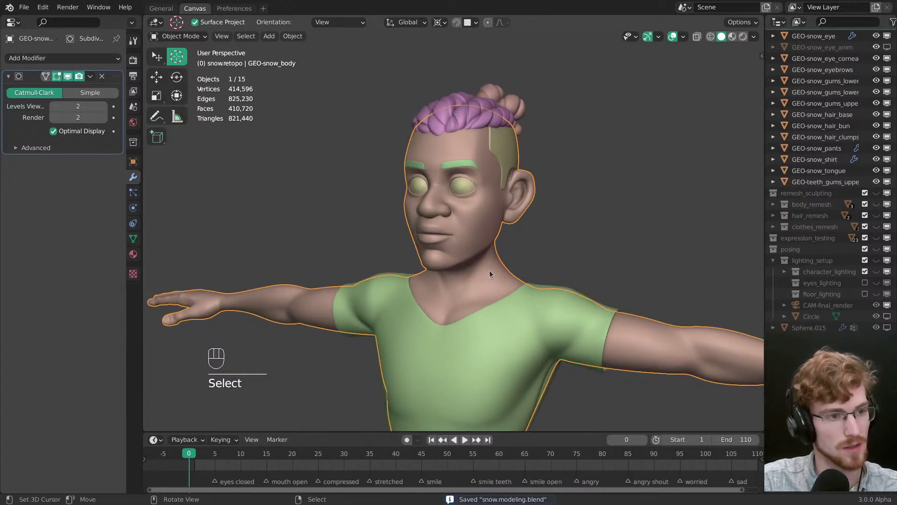
Step: Examine the character's face and head, selecting the eye corneas, the eyebrows and the body mesh in turn
{"action": "middle_click_drag", "start_coordinate": [489, 270], "coordinate": [488, 286]}
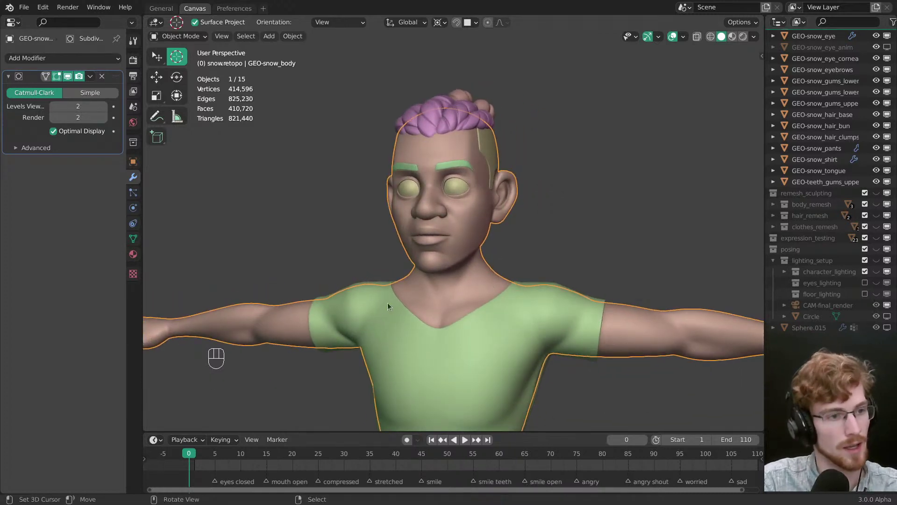
{"action": "middle_click_drag", "start_coordinate": [387, 301], "coordinate": [388, 270]}
{"action": "left_click", "coordinate": [467, 166]}
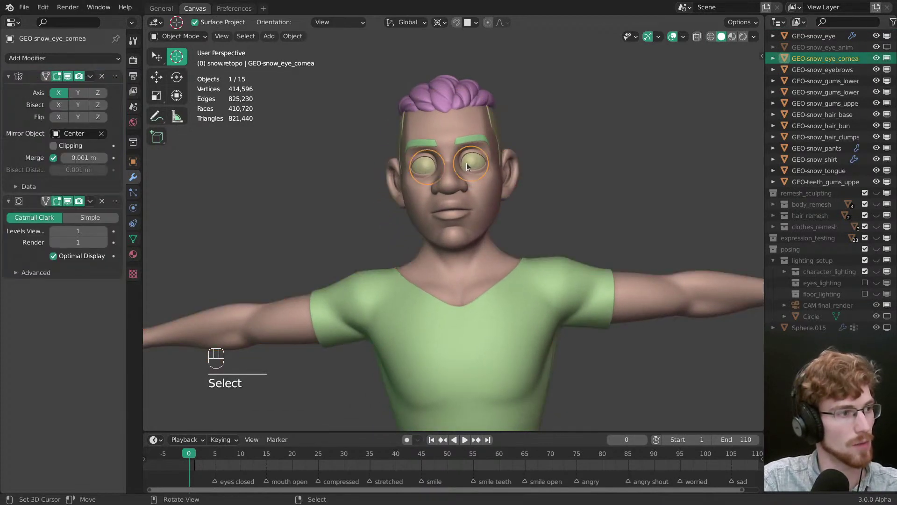
{"action": "left_click", "coordinate": [471, 139]}
{"action": "middle_click_drag", "start_coordinate": [471, 139], "coordinate": [440, 220], "text": "shift"}
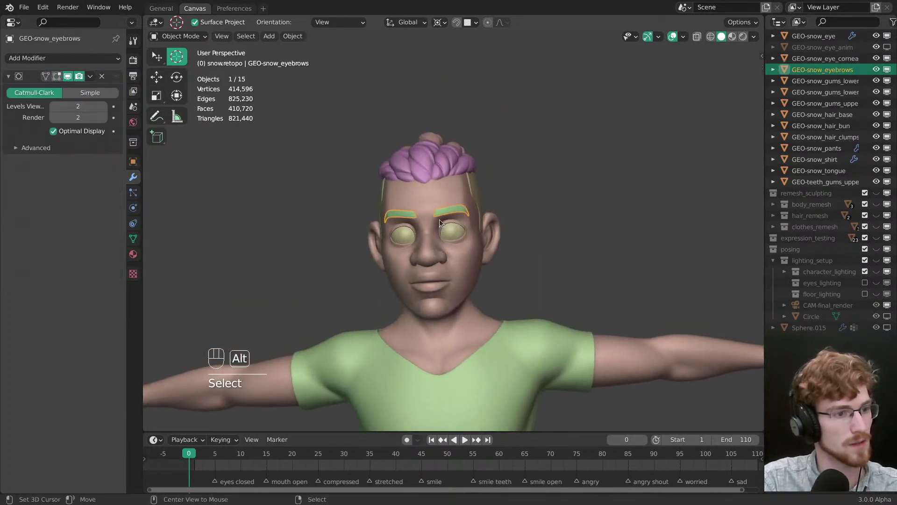
{"action": "key", "text": "alt+a"}
{"action": "left_click", "coordinate": [456, 239]}
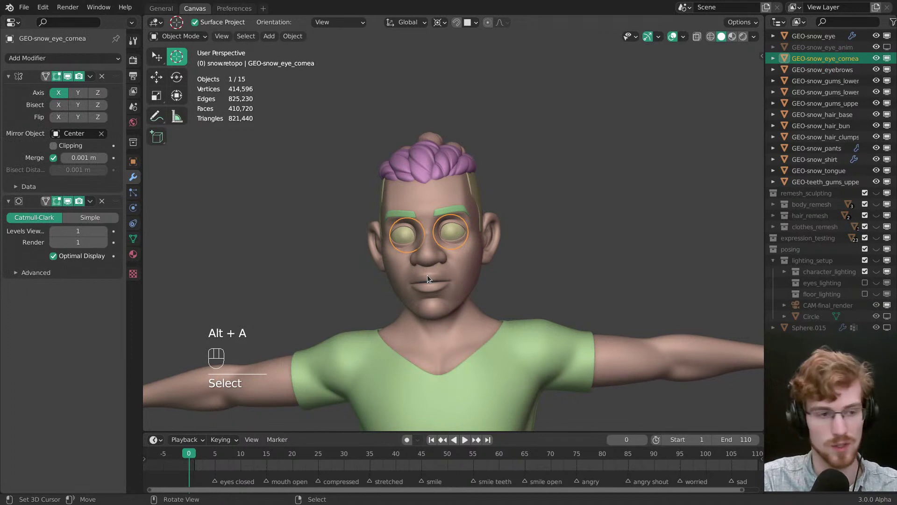
{"action": "middle_click_drag", "start_coordinate": [417, 271], "coordinate": [447, 235], "text": "shift"}
{"action": "left_click", "coordinate": [456, 235]}
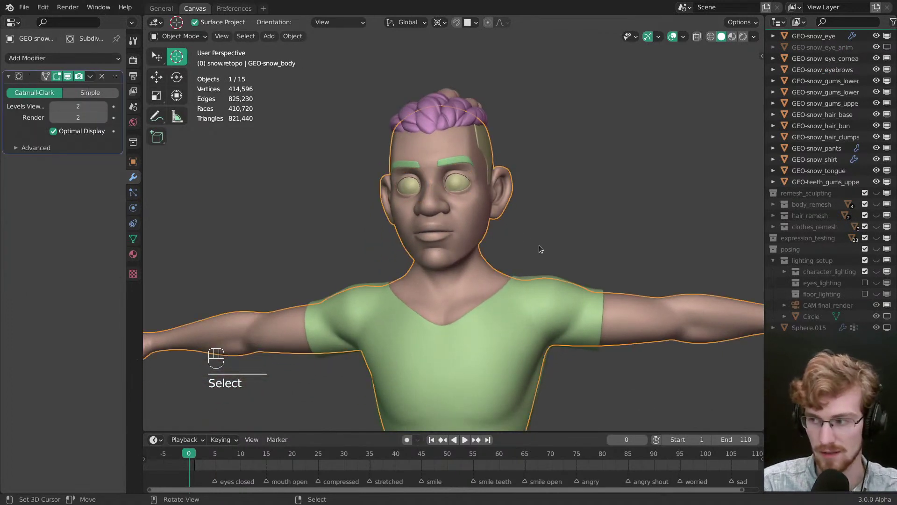
{"action": "middle_click_drag", "start_coordinate": [416, 278], "coordinate": [382, 279]}
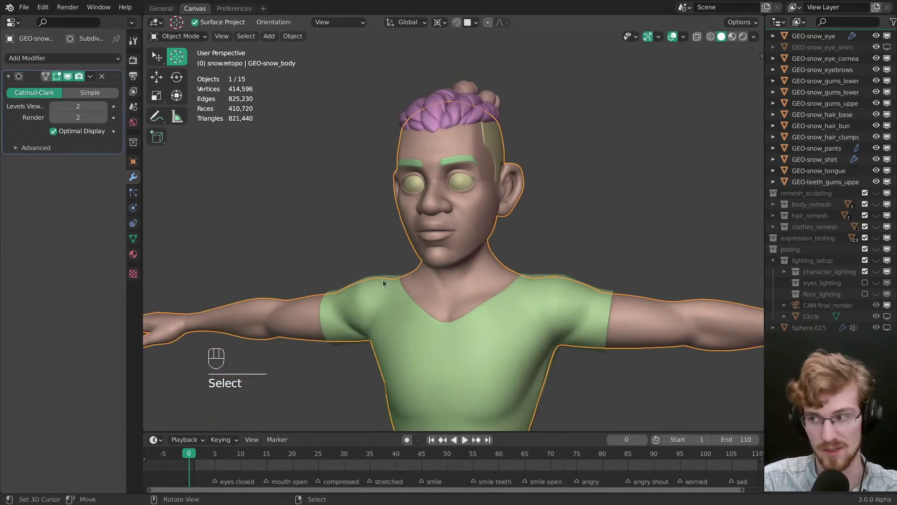
{"action": "middle_click_drag", "start_coordinate": [387, 233], "coordinate": [395, 290]}
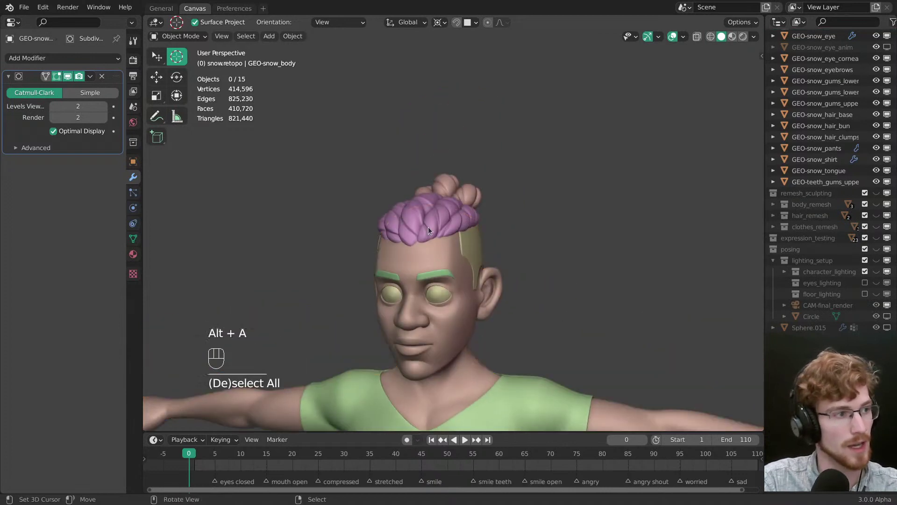
Step: Show the mesh data properties of the hair clumps and set the viewport shading color to Material
{"action": "left_click", "coordinate": [133, 238]}
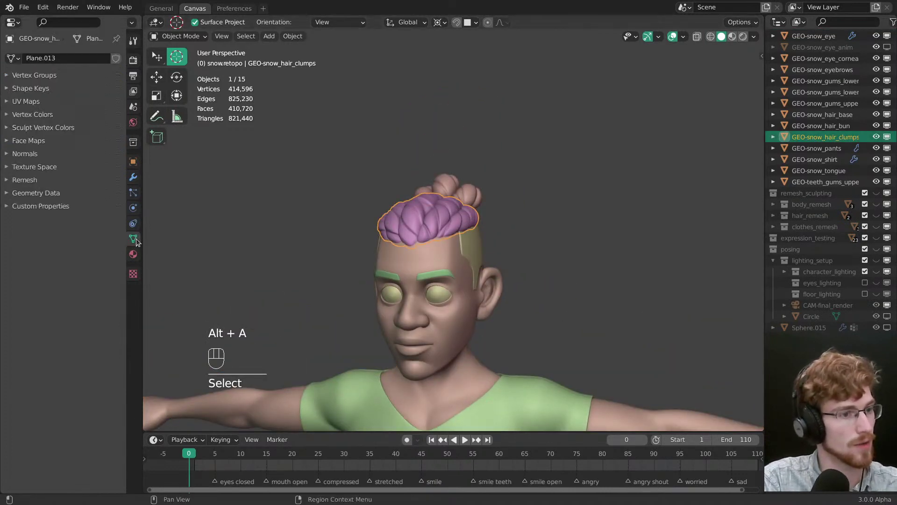
{"action": "middle_click_drag", "start_coordinate": [373, 315], "coordinate": [565, 287]}
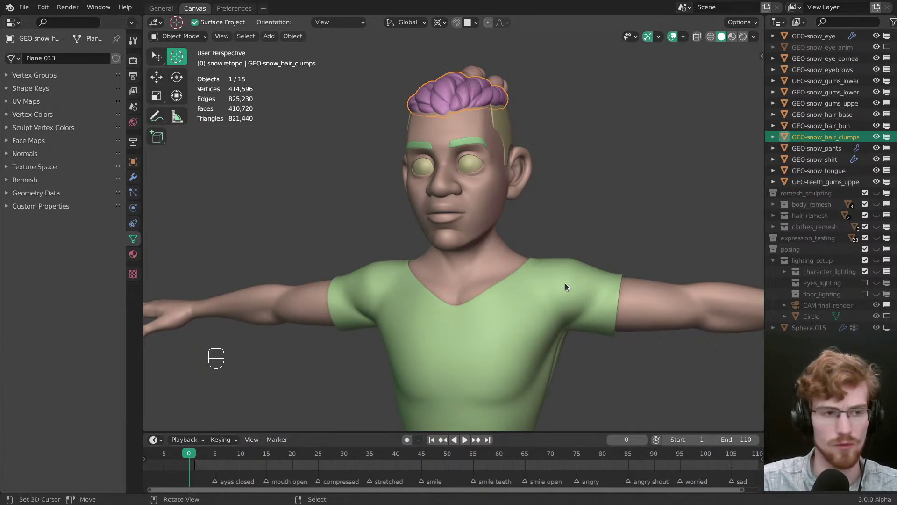
{"action": "left_click", "coordinate": [753, 36]}
{"action": "left_click", "coordinate": [706, 173]}
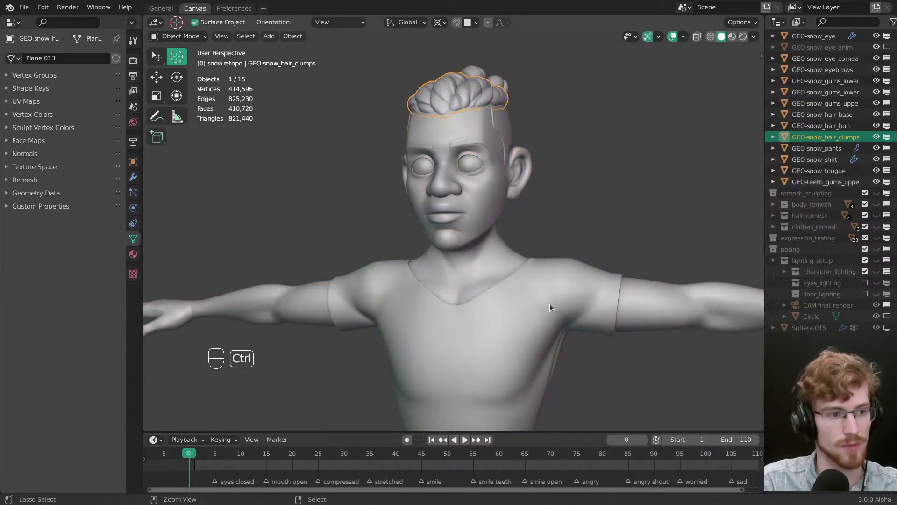
Step: Save the file and show only the remesh_sculpting collection
{"action": "middle_click_drag", "start_coordinate": [550, 304], "coordinate": [456, 307], "text": "ctrl"}
{"action": "key", "text": "alt+a"}
{"action": "middle_click_drag", "start_coordinate": [483, 200], "coordinate": [469, 170]}
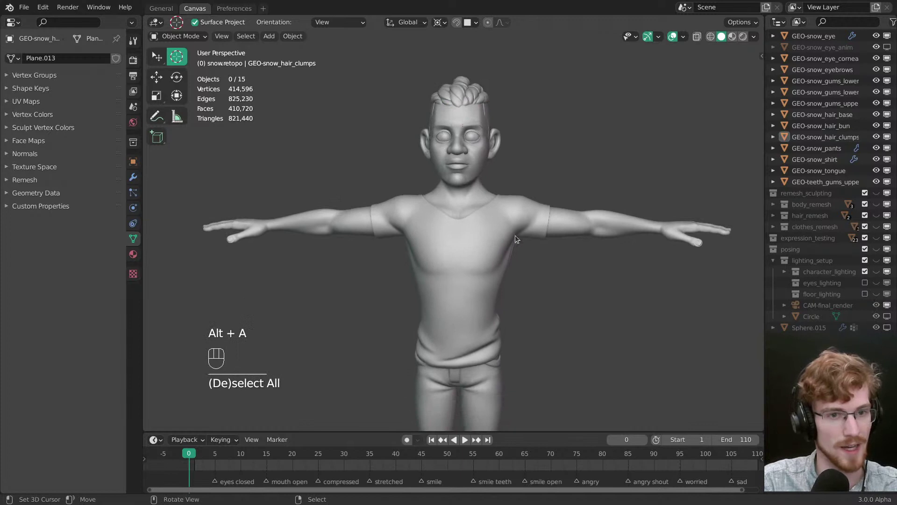
{"action": "middle_click_drag", "start_coordinate": [514, 236], "coordinate": [530, 216], "text": "ctrl"}
{"action": "key", "text": "2"}
Step: Review the viewport shading options and view the expression_testing and posing collections, returning to remesh_sculpting
{"action": "left_click", "coordinate": [753, 37]}
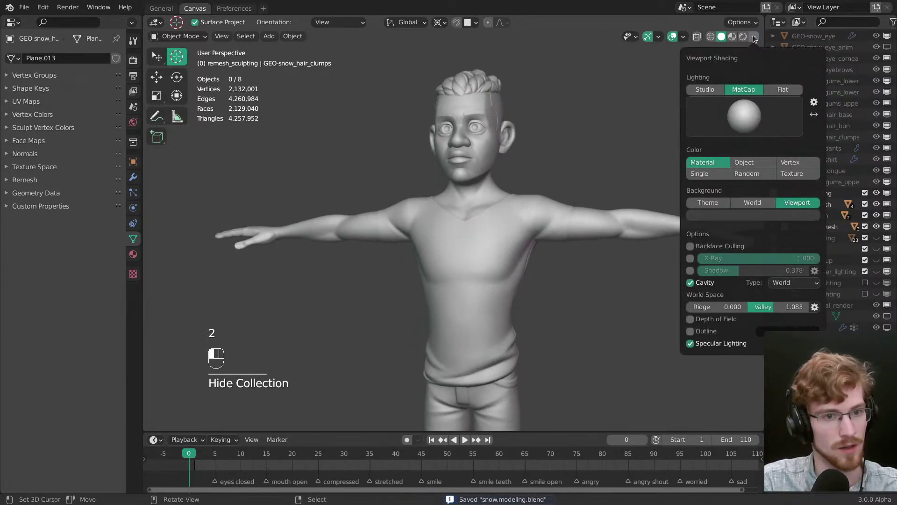
{"action": "left_click", "coordinate": [753, 37]}
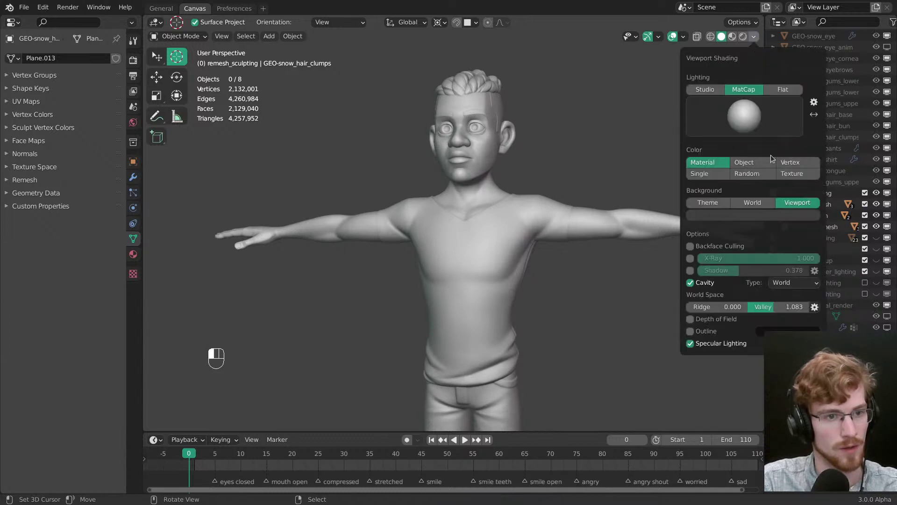
{"action": "left_click", "coordinate": [780, 163]}
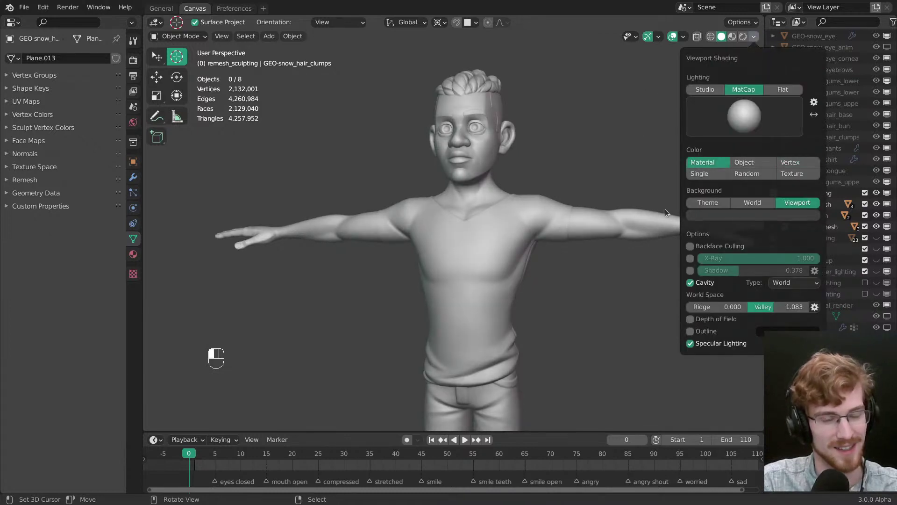
{"action": "scroll", "coordinate": [490, 241], "scroll_direction": "up", "scroll_amount": 2}
{"action": "key", "text": "3"}
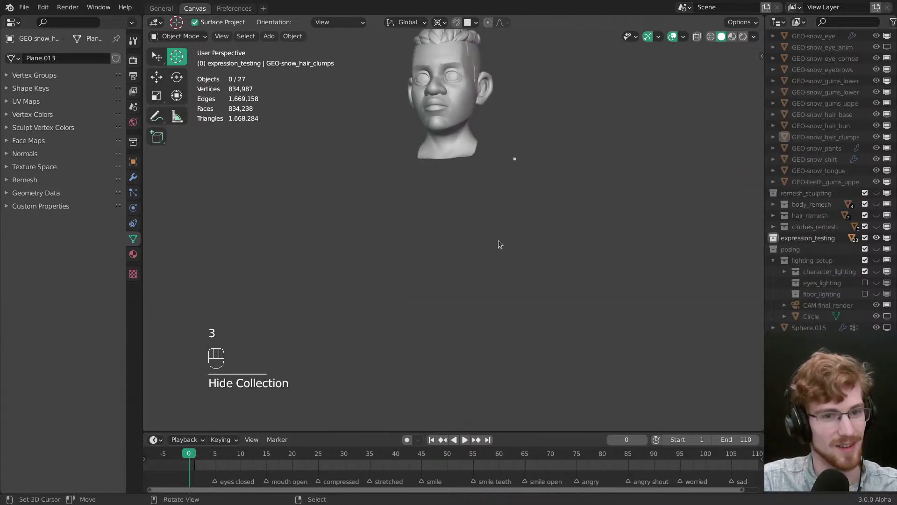
{"action": "key", "text": "4"}
{"action": "key", "text": "2"}
{"action": "middle_click_drag", "start_coordinate": [500, 250], "coordinate": [486, 331], "text": "shift"}
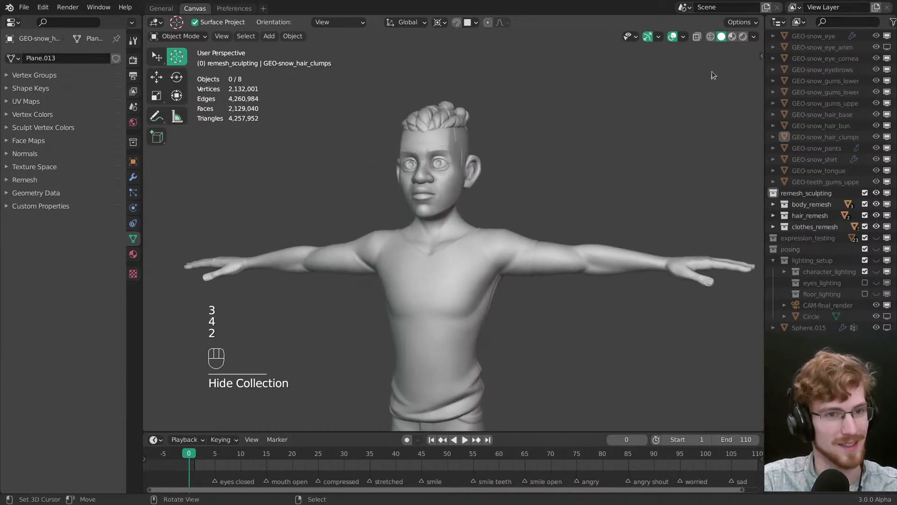
Step: Compare the retopologized character, with its shirt selected, against the remesh_sculpting version
{"action": "left_click", "coordinate": [753, 36]}
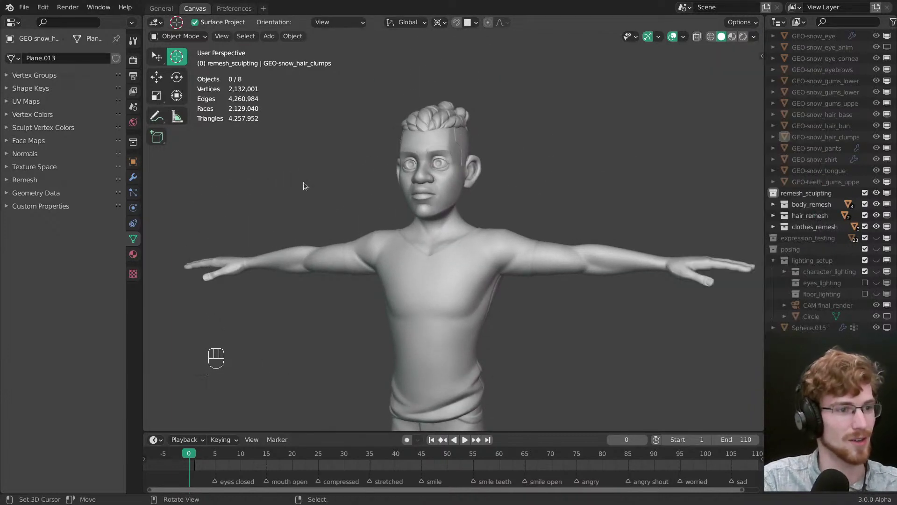
{"action": "key", "text": "1"}
{"action": "left_click", "coordinate": [515, 270]}
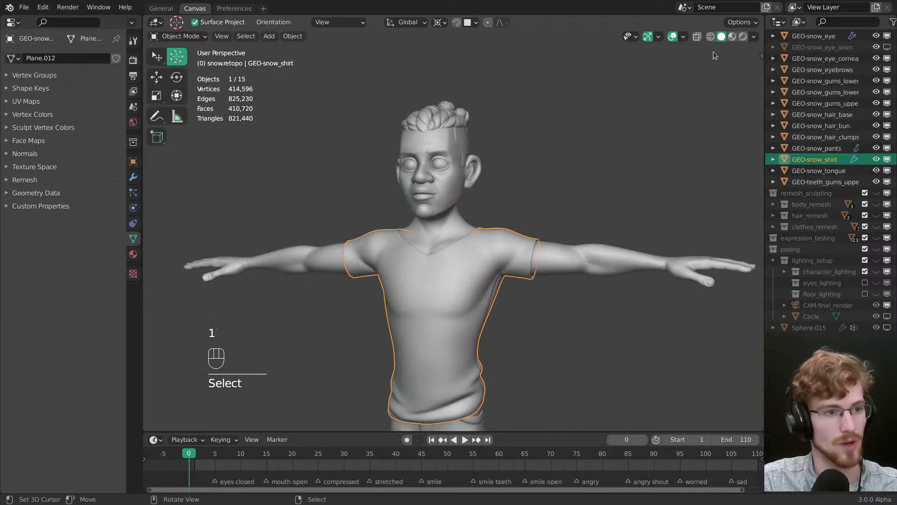
{"action": "key", "text": "2"}
Step: Switch to Material Preview, show the posing collection's lighting alongside the sculpt, and lower the preview lighting strength
{"action": "key", "text": "z"}
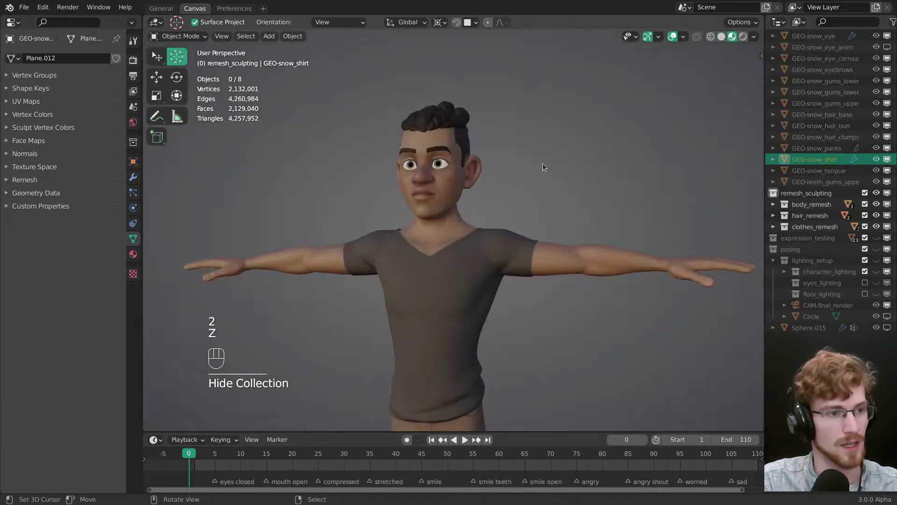
{"action": "mouse_move", "coordinate": [543, 164]}
{"action": "middle_mouse_down", "text": "shift"}
{"action": "mouse_move", "coordinate": [447, 157]}
{"action": "mouse_move", "coordinate": [477, 166]}
{"action": "mouse_move", "coordinate": [426, 211]}
{"action": "mouse_move", "coordinate": [484, 185]}
{"action": "mouse_move", "coordinate": [470, 201]}
{"action": "mouse_move", "coordinate": [472, 261]}
{"action": "middle_mouse_up", "text": "shift"}
{"action": "left_click", "coordinate": [753, 37]}
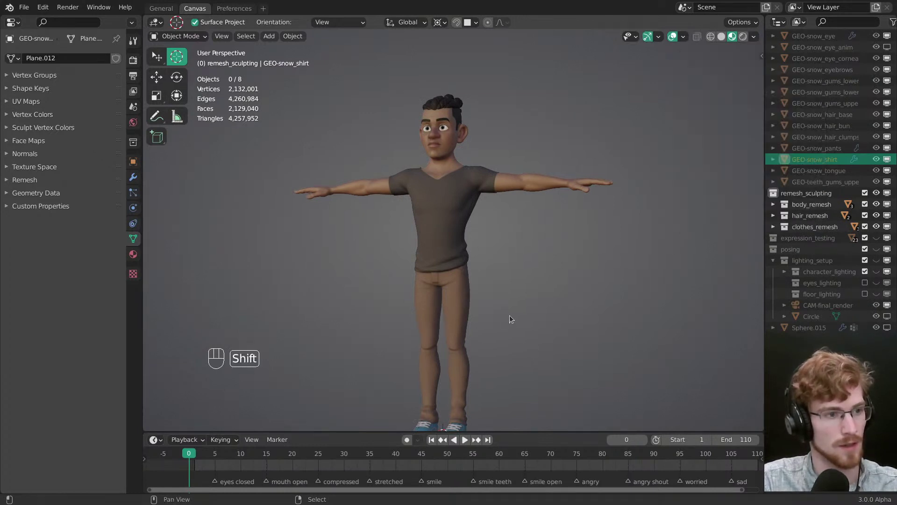
{"action": "key", "text": "shift+4"}
{"action": "left_click", "coordinate": [753, 37]}
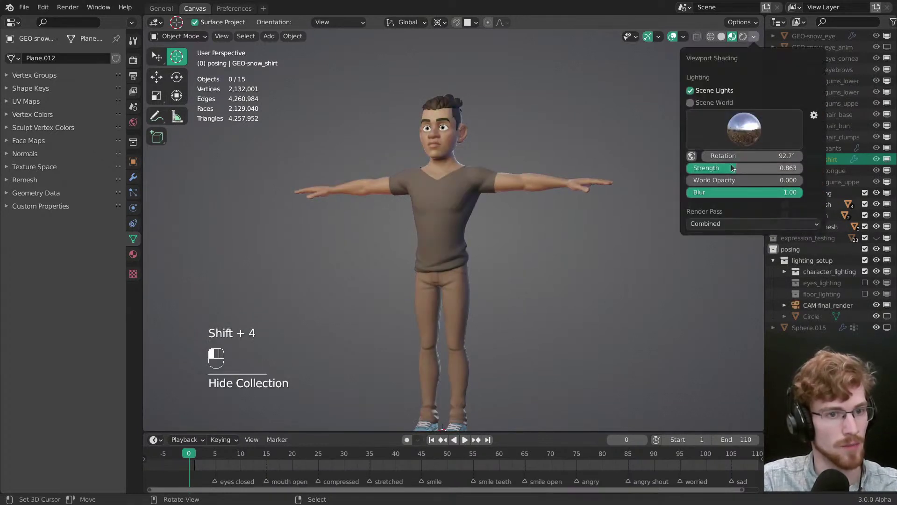
{"action": "mouse_move", "coordinate": [738, 169]}
{"action": "left_mouse_down"}
{"action": "mouse_move", "coordinate": [758, 171]}
{"action": "mouse_move", "coordinate": [702, 171]}
{"action": "left_mouse_up"}
{"action": "mouse_move", "coordinate": [554, 209]}
{"action": "middle_mouse_down", "text": "ctrl"}
{"action": "mouse_move", "coordinate": [469, 341]}
{"action": "mouse_move", "coordinate": [511, 290]}
{"action": "mouse_move", "coordinate": [458, 167]}
{"action": "middle_mouse_up", "text": "ctrl"}
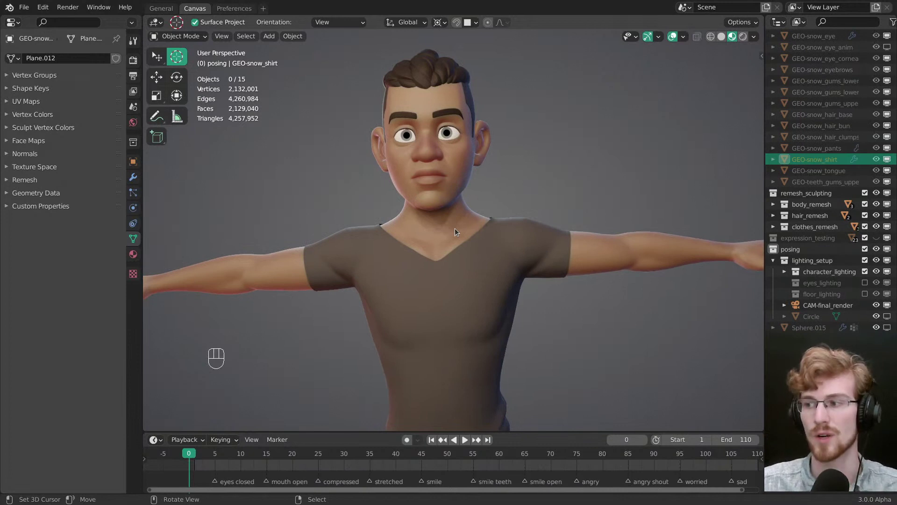
Step: Place the 3D cursor beside the sculpted head and reset it to the world origin
{"action": "left_click", "coordinate": [470, 165]}
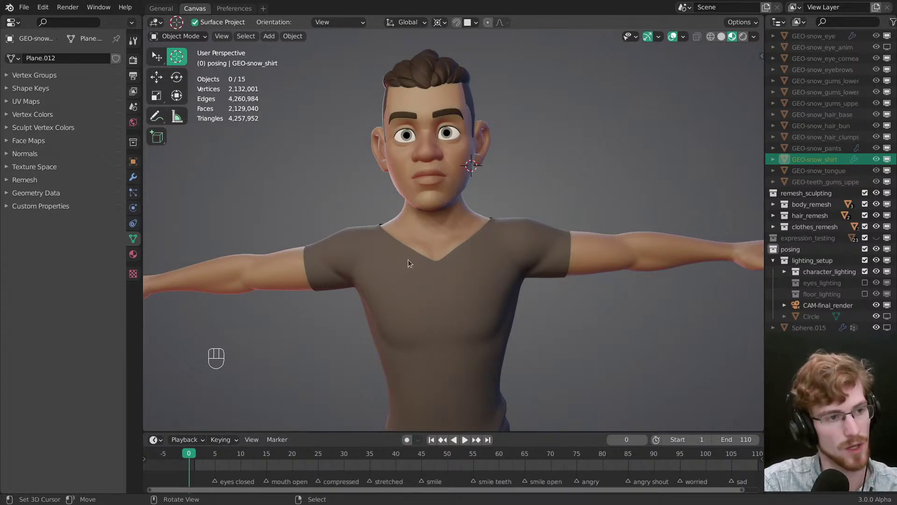
{"action": "middle_click_drag", "start_coordinate": [408, 263], "coordinate": [470, 222]}
{"action": "key", "text": "shift+s"}
{"action": "left_click", "coordinate": [407, 329]}
{"action": "middle_click_drag", "start_coordinate": [408, 329], "coordinate": [444, 224]}
{"action": "scroll", "coordinate": [426, 256], "scroll_direction": "down", "scroll_amount": 4}
Step: Show only the retopologized character and return the viewport to Solid shading
{"action": "key", "text": "1"}
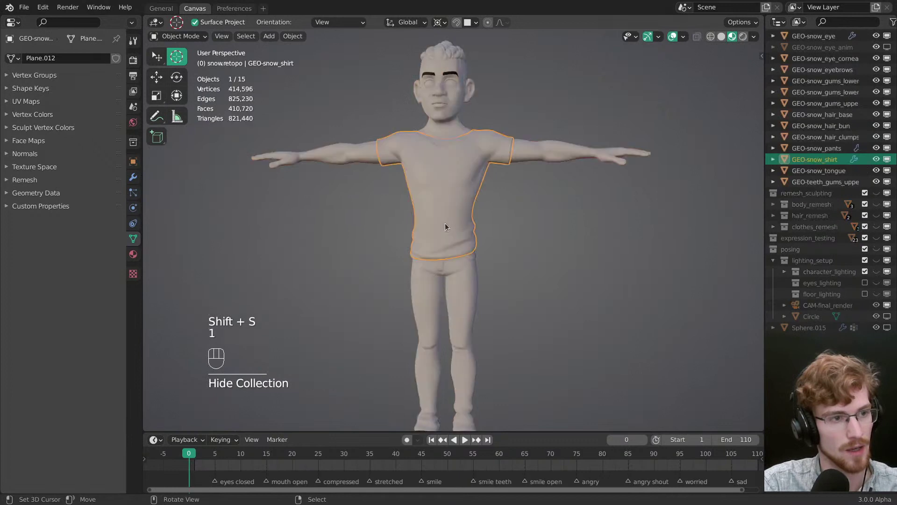
{"action": "key", "text": "z"}
{"action": "left_click", "coordinate": [506, 263]}
{"action": "middle_click_drag", "start_coordinate": [458, 273], "coordinate": [464, 279], "text": "ctrl"}
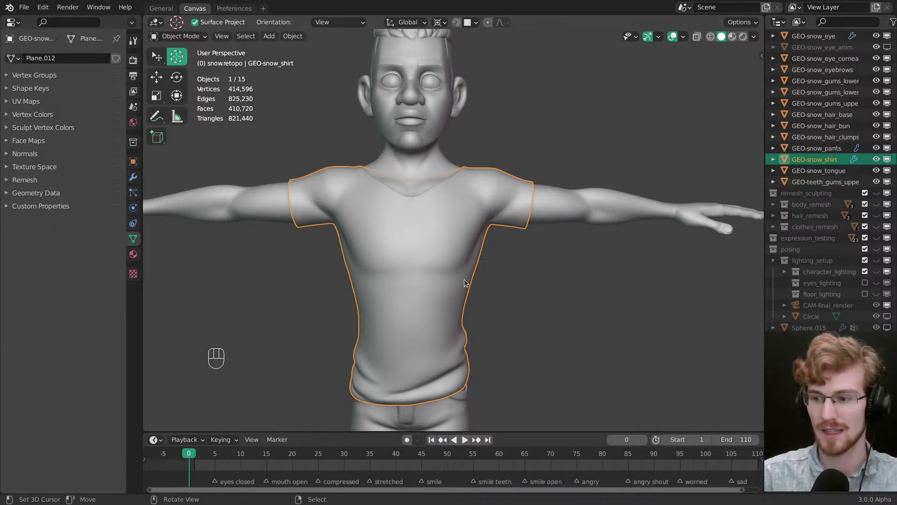
Step: Deselect everything, overlay the wireframe on the whole retopologized character, and save the file
{"action": "middle_click_drag", "start_coordinate": [464, 279], "coordinate": [417, 210]}
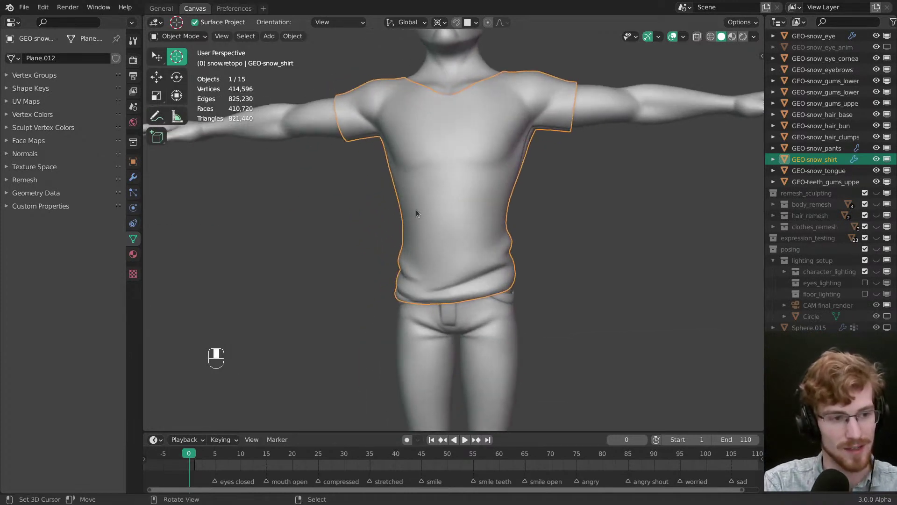
{"action": "key", "text": "alt+a"}
{"action": "middle_click_drag", "start_coordinate": [473, 287], "coordinate": [450, 228], "text": "shift"}
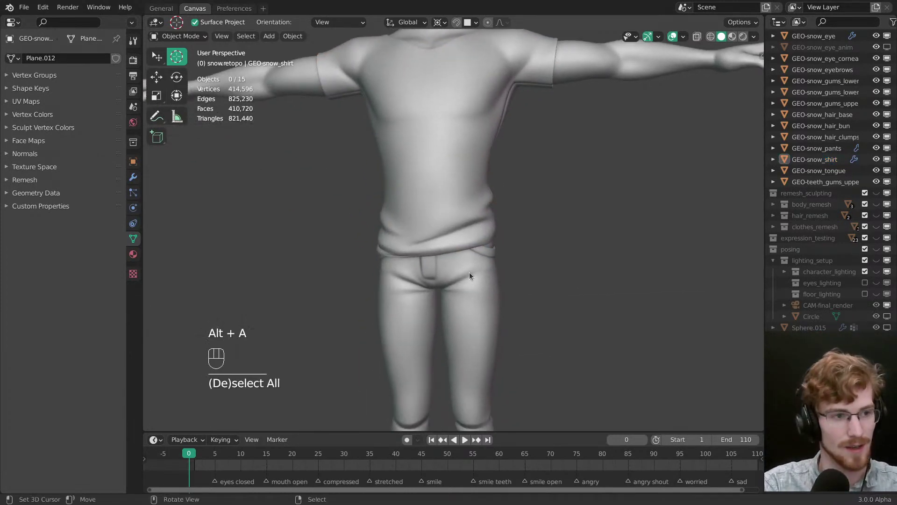
{"action": "scroll", "coordinate": [439, 261], "scroll_direction": "down", "scroll_amount": 2}
{"action": "key", "text": "shift+z"}
{"action": "middle_click_drag", "start_coordinate": [461, 259], "coordinate": [463, 213], "text": "ctrl"}
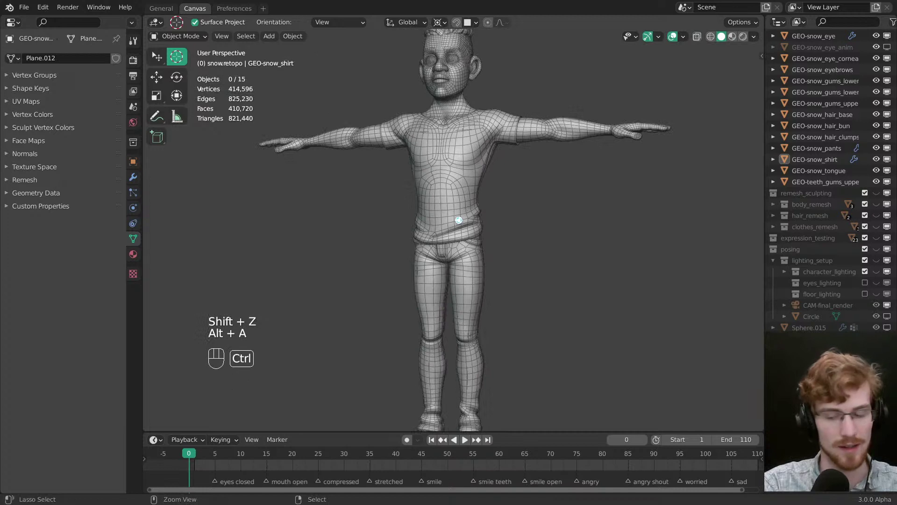
{"action": "key", "text": "ctrl+s"}
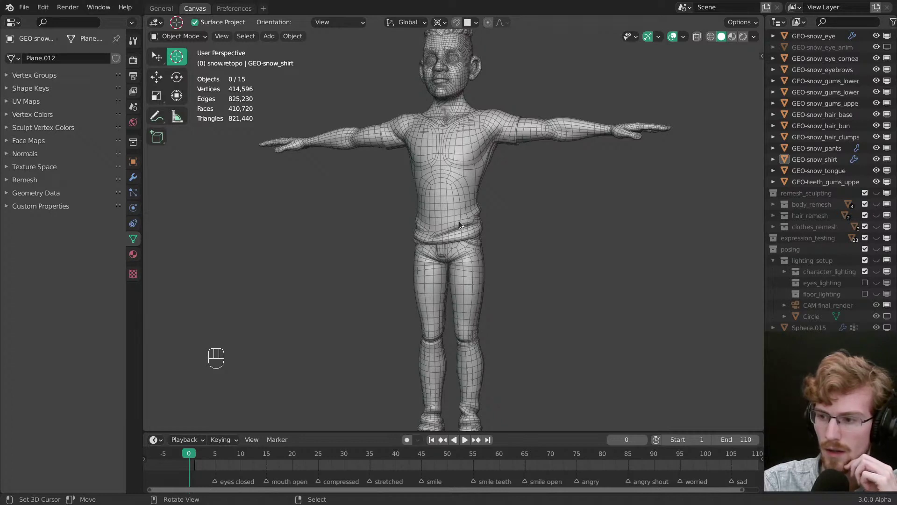
Step: Hide the character's shirt and pants to examine the topology of the torso and legs underneath
{"action": "middle_click_drag", "start_coordinate": [470, 215], "coordinate": [471, 168]}
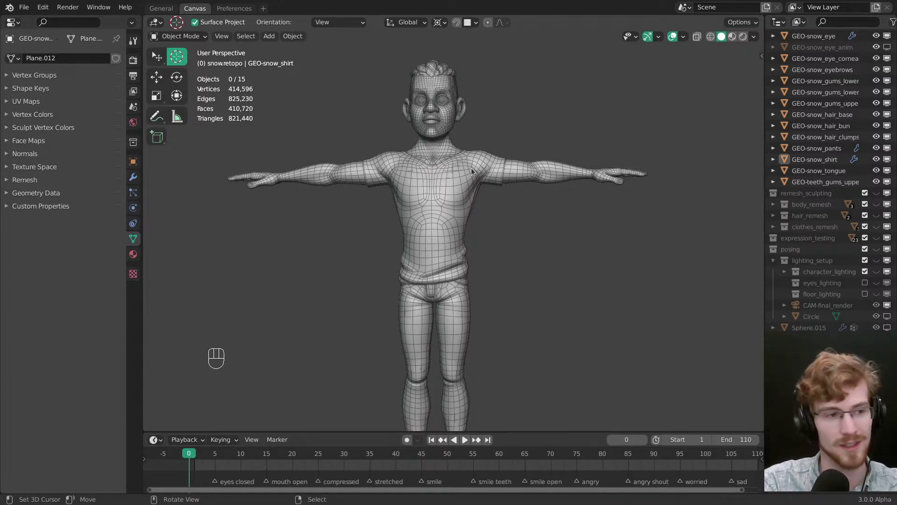
{"action": "middle_click_drag", "start_coordinate": [471, 167], "coordinate": [519, 243]}
{"action": "scroll", "coordinate": [465, 300], "scroll_direction": "up", "scroll_amount": 5}
{"action": "left_click", "coordinate": [484, 270]}
{"action": "scroll", "coordinate": [489, 262], "scroll_direction": "down", "scroll_amount": 1}
{"action": "key", "text": "h"}
{"action": "left_click", "coordinate": [462, 306]}
{"action": "key", "text": "h"}
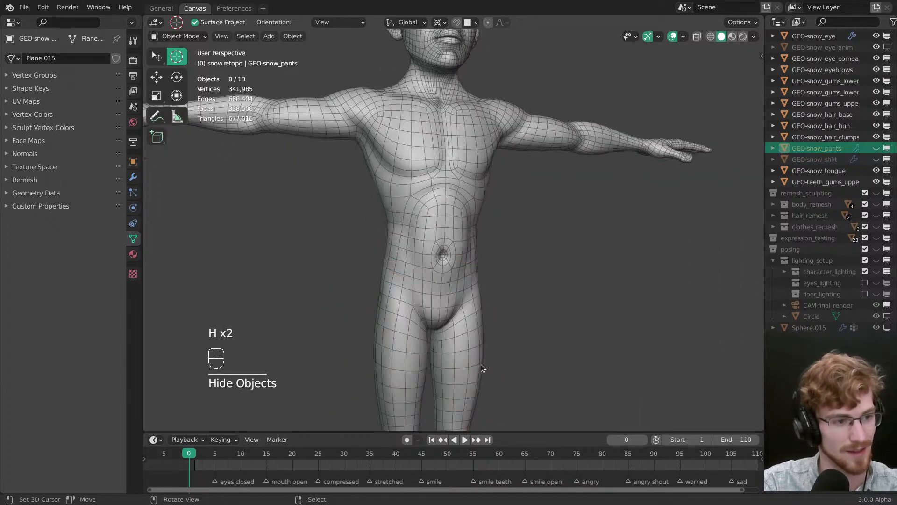
Step: Hide the shoes and examine the topology of the bare feet, legs and torso
{"action": "middle_click_drag", "start_coordinate": [481, 367], "coordinate": [474, 276], "text": "shift"}
{"action": "left_click", "coordinate": [444, 312]}
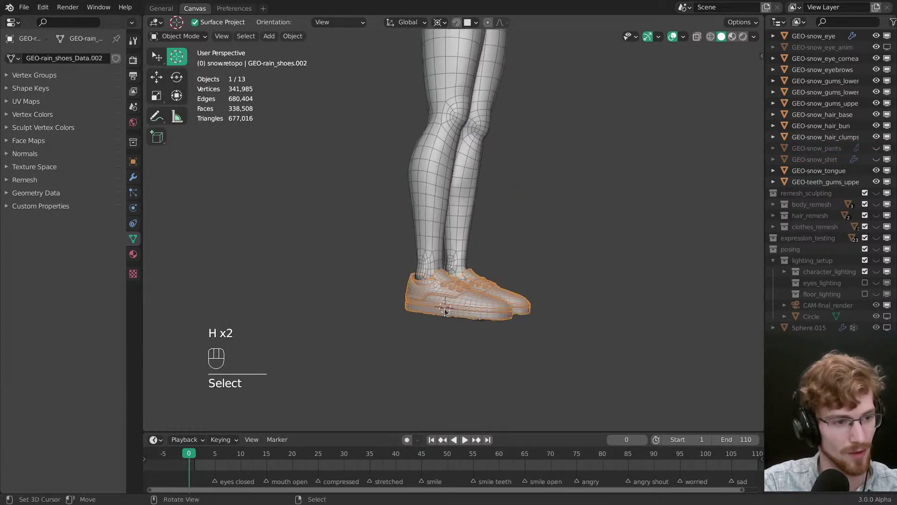
{"action": "key", "text": "h"}
{"action": "scroll", "coordinate": [542, 285], "scroll_direction": "up", "scroll_amount": 2}
{"action": "middle_click_drag", "start_coordinate": [537, 278], "coordinate": [439, 354]}
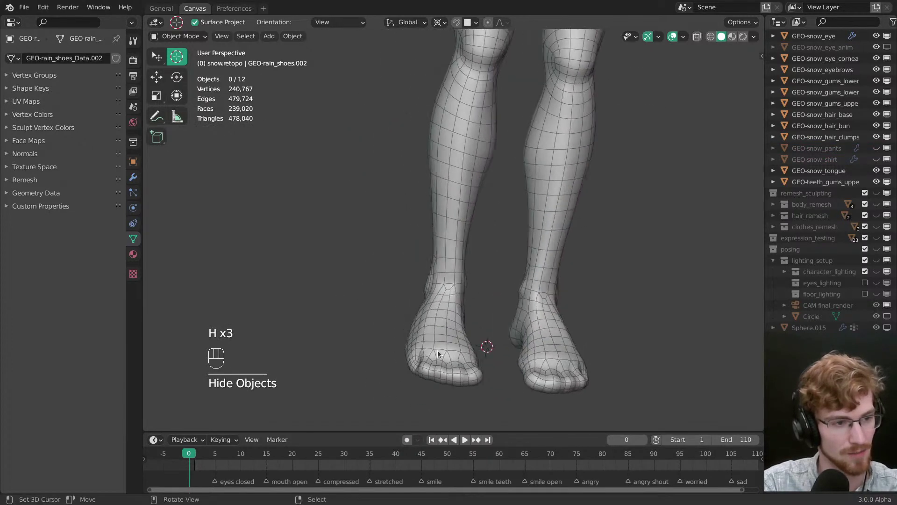
{"action": "scroll", "coordinate": [430, 372], "scroll_direction": "up", "scroll_amount": 10, "text": "shift"}
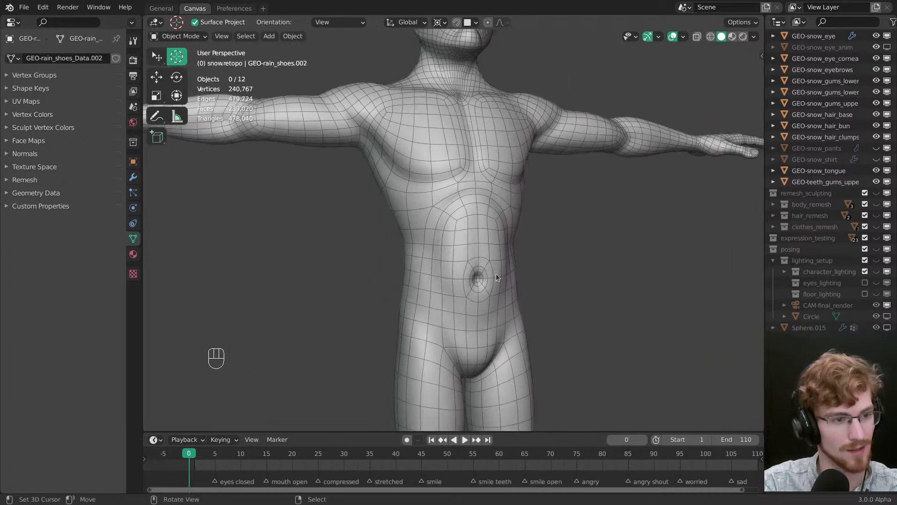
Step: Reveal the hidden clothing, switch off the wireframe overlay, and examine the shirt's side seam
{"action": "middle_click_drag", "start_coordinate": [497, 277], "coordinate": [432, 212], "text": "ctrl"}
{"action": "scroll", "coordinate": [450, 315], "scroll_direction": "up", "scroll_amount": 5}
{"action": "key", "text": "alt+h"}
{"action": "key", "text": "alt+a"}
{"action": "key", "text": "shift+z"}
{"action": "scroll", "coordinate": [417, 146], "scroll_direction": "up", "scroll_amount": 4}
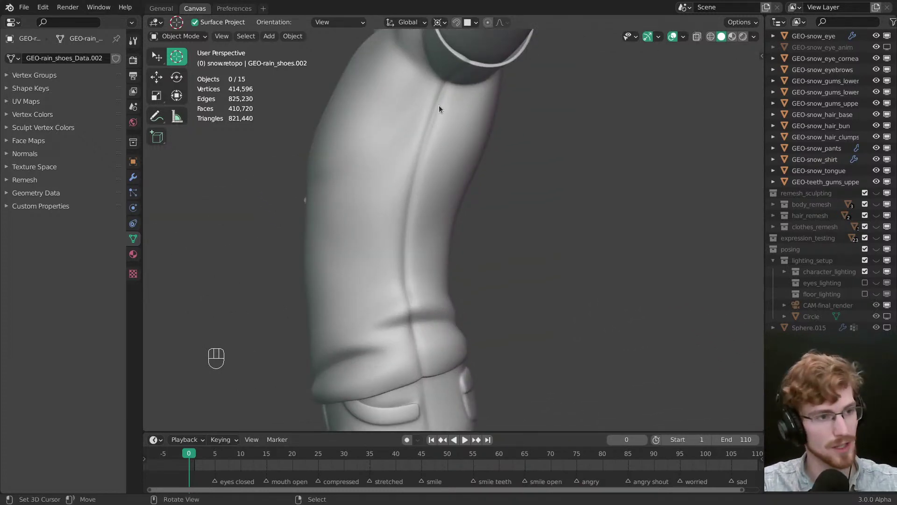
{"action": "middle_click_drag", "start_coordinate": [439, 106], "coordinate": [422, 131]}
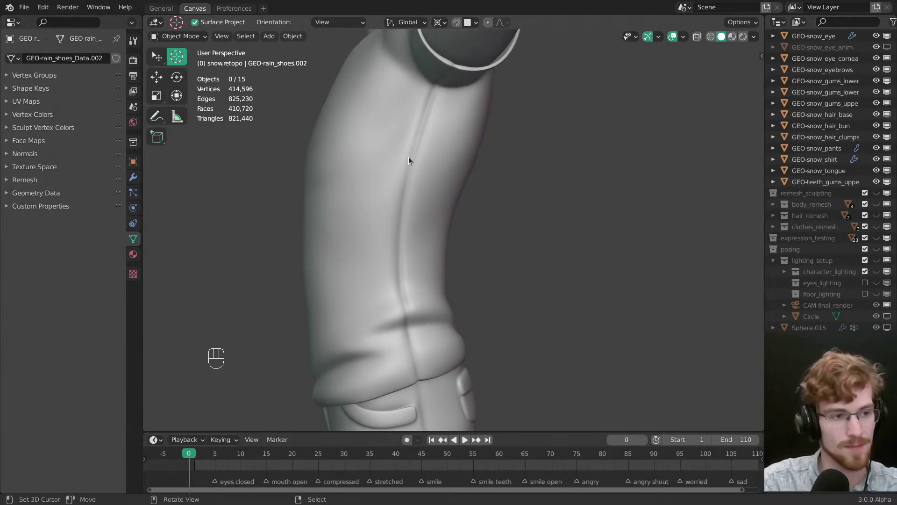
{"action": "middle_click_drag", "start_coordinate": [410, 160], "coordinate": [450, 203]}
Step: Select all character objects and turn off the viewport display of their Subdivision modifiers together
{"action": "key", "text": "a"}
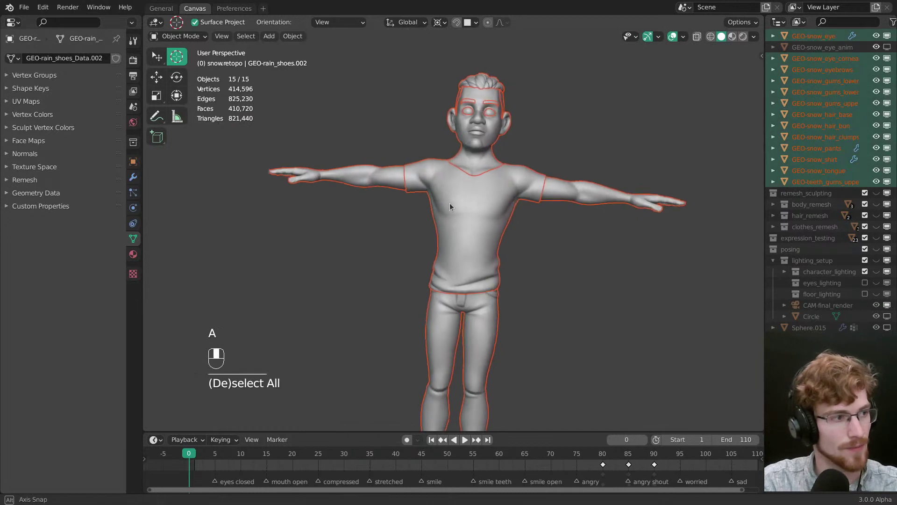
{"action": "left_click", "coordinate": [133, 163]}
{"action": "left_click", "coordinate": [133, 177]}
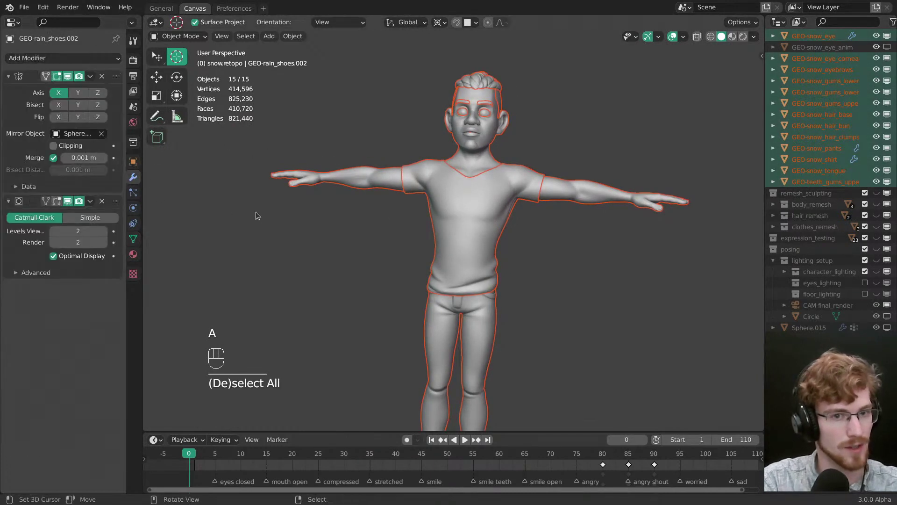
{"action": "middle_click_drag", "start_coordinate": [256, 214], "coordinate": [427, 211]}
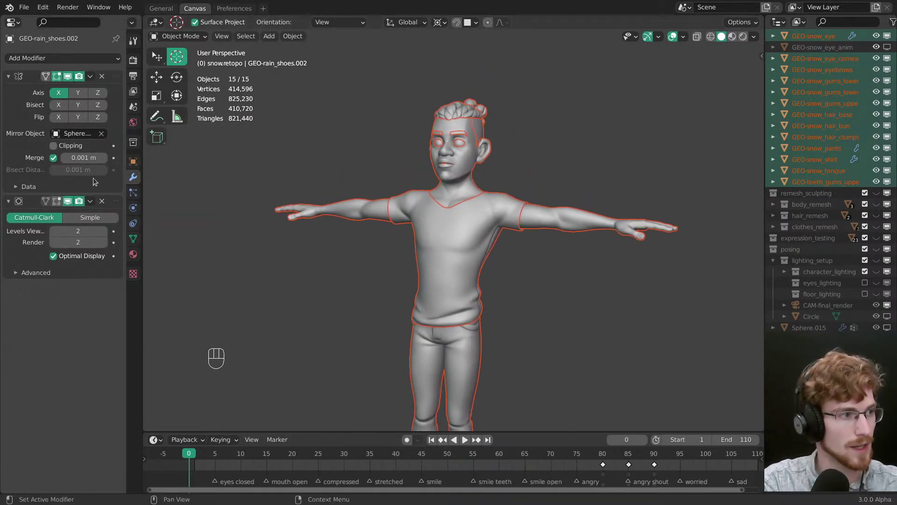
{"action": "left_click", "coordinate": [69, 202], "text": "alt"}
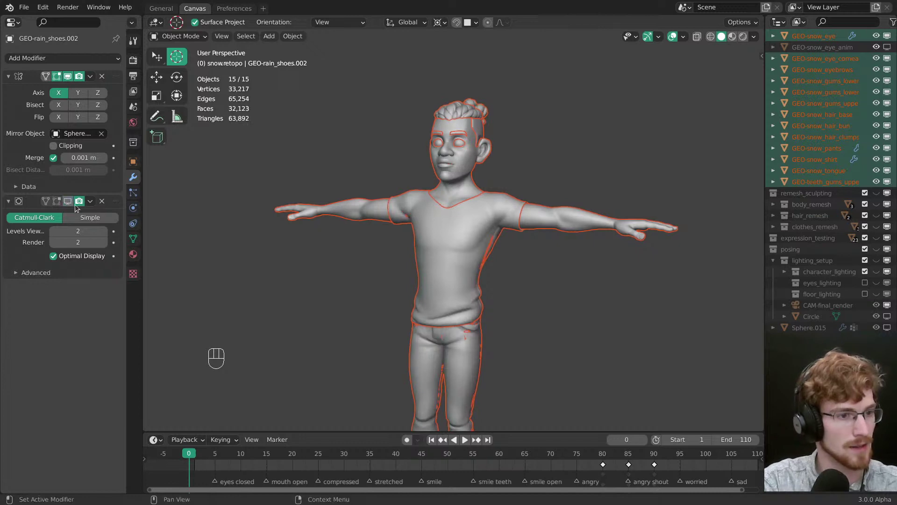
Step: Deselect everything and examine the character's unsubdivided shape from the torso up to the face and hair
{"action": "key", "text": "alt+a"}
{"action": "middle_click_drag", "start_coordinate": [466, 280], "coordinate": [525, 290]}
{"action": "mouse_move", "coordinate": [525, 290]}
{"action": "middle_mouse_down", "text": "ctrl"}
{"action": "mouse_move", "coordinate": [532, 282]}
{"action": "mouse_move", "coordinate": [507, 290]}
{"action": "middle_mouse_up", "text": "ctrl"}
{"action": "key", "text": "shift+z"}
{"action": "key", "text": "shift+z"}
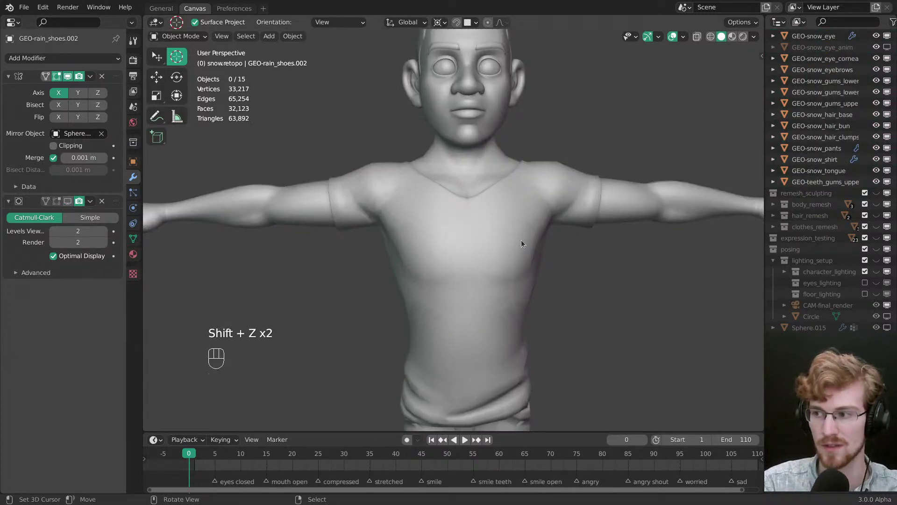
{"action": "middle_click_drag", "start_coordinate": [520, 240], "coordinate": [448, 216]}
{"action": "middle_click_drag", "start_coordinate": [446, 147], "coordinate": [450, 262], "text": "shift"}
{"action": "middle_click_drag", "start_coordinate": [449, 262], "coordinate": [511, 265]}
{"action": "mouse_move", "coordinate": [488, 201]}
{"action": "middle_mouse_down", "text": "shift"}
{"action": "mouse_move", "coordinate": [498, 253]}
{"action": "mouse_move", "coordinate": [526, 204]}
{"action": "mouse_move", "coordinate": [493, 203]}
{"action": "middle_mouse_up", "text": "shift"}
{"action": "middle_click_drag", "start_coordinate": [493, 203], "coordinate": [461, 242], "text": "shift"}
{"action": "middle_click_drag", "start_coordinate": [461, 242], "coordinate": [464, 214], "text": "ctrl"}
{"action": "middle_click_drag", "start_coordinate": [465, 214], "coordinate": [493, 239]}
Step: Overlay the wireframe and enter Edit Mode on the eyebrows object with nothing selected
{"action": "key", "text": "shift+z"}
{"action": "left_click", "coordinate": [475, 197]}
{"action": "middle_click_drag", "start_coordinate": [478, 197], "coordinate": [486, 238], "text": "ctrl"}
{"action": "key", "text": "Tab"}
{"action": "scroll", "coordinate": [436, 211], "scroll_direction": "up", "scroll_amount": 3}
{"action": "key", "text": "alt+a"}
{"action": "left_click", "coordinate": [423, 208], "text": "alt"}
{"action": "key", "text": "g"}
{"action": "right_click", "coordinate": [472, 217]}
Step: Delete all eyebrow faces except the outward-facing strip above the character's left eye
{"action": "middle_click_drag", "start_coordinate": [486, 238], "coordinate": [488, 271]}
{"action": "key", "text": "3"}
{"action": "left_click", "coordinate": [413, 248]}
{"action": "left_click", "coordinate": [595, 253], "text": "ctrl+shift"}
{"action": "left_click", "coordinate": [606, 252], "text": "shift"}
{"action": "right_click", "coordinate": [624, 277], "text": "shift"}
{"action": "key", "text": "ctrl+i"}
{"action": "key", "text": "x"}
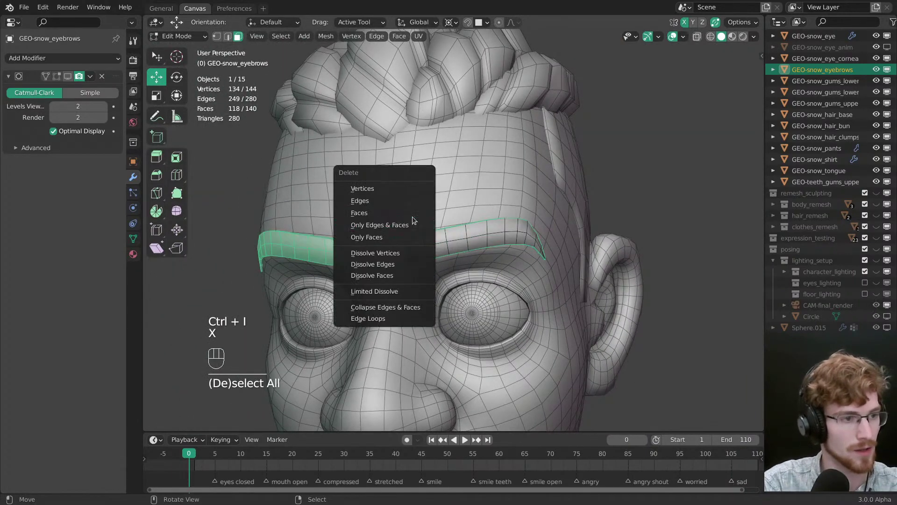
{"action": "left_click", "coordinate": [413, 213]}
Step: Slide the edge loop closest to the eyebrow's inner end along the strip, then clear the selection
{"action": "scroll", "coordinate": [444, 205], "scroll_direction": "up", "scroll_amount": 3}
{"action": "key", "text": "2"}
{"action": "left_click", "coordinate": [419, 250], "text": "alt"}
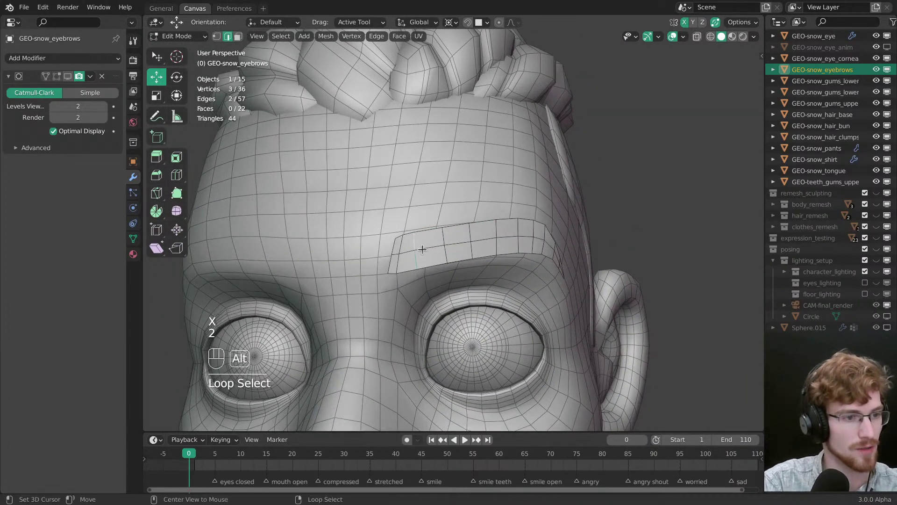
{"action": "scroll", "coordinate": [440, 261], "scroll_direction": "up", "scroll_amount": 2}
{"action": "key", "text": "g"}
{"action": "key", "text": "g"}
{"action": "left_click", "coordinate": [440, 236]}
{"action": "key", "text": "alt+a"}
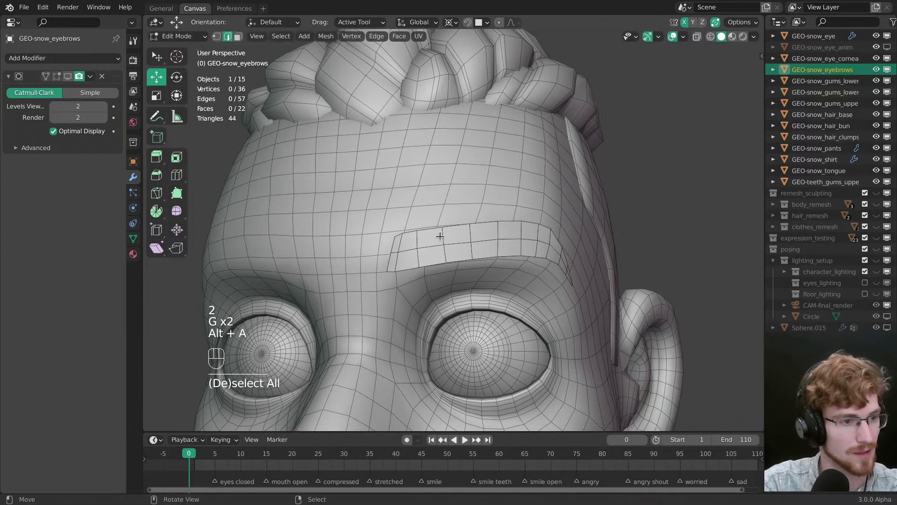
Step: Slide the top vertex of the eyebrow's next inner edge loop outward along the upper border
{"action": "key", "text": "w"}
{"action": "key", "text": "w"}
{"action": "left_click", "coordinate": [418, 231]}
{"action": "key", "text": "g"}
{"action": "key", "text": "g"}
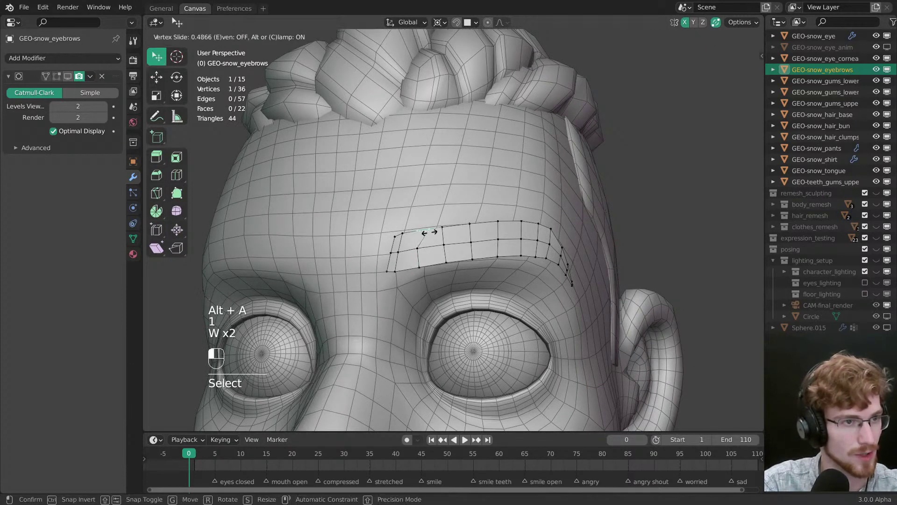
{"action": "left_click", "coordinate": [436, 280]}
{"action": "scroll", "coordinate": [445, 180], "scroll_direction": "up", "scroll_amount": 2}
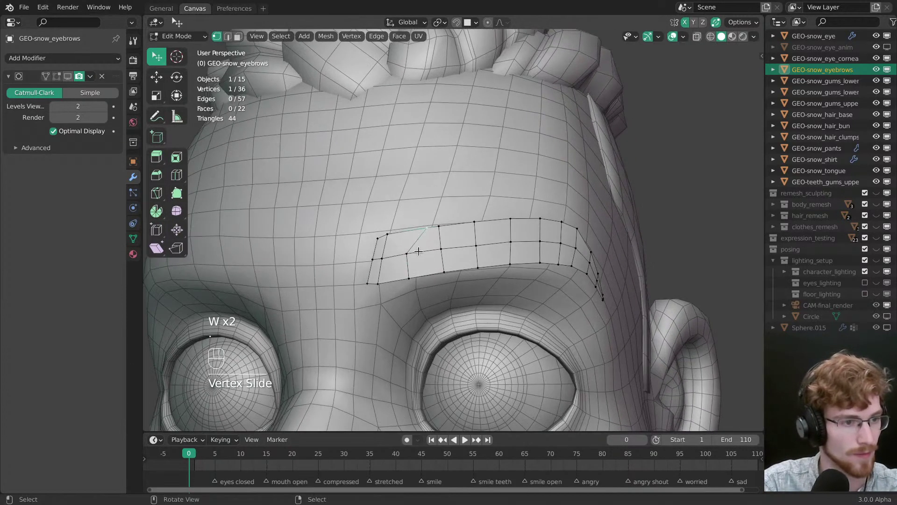
Step: Shift the middle and bottom vertices of that loop outward so it slants evenly
{"action": "left_click_drag", "start_coordinate": [417, 252], "coordinate": [419, 251]}
{"action": "left_click", "coordinate": [419, 251]}
{"action": "key", "text": "g"}
{"action": "key", "text": "g"}
{"action": "middle_click_drag", "start_coordinate": [420, 251], "coordinate": [422, 252]}
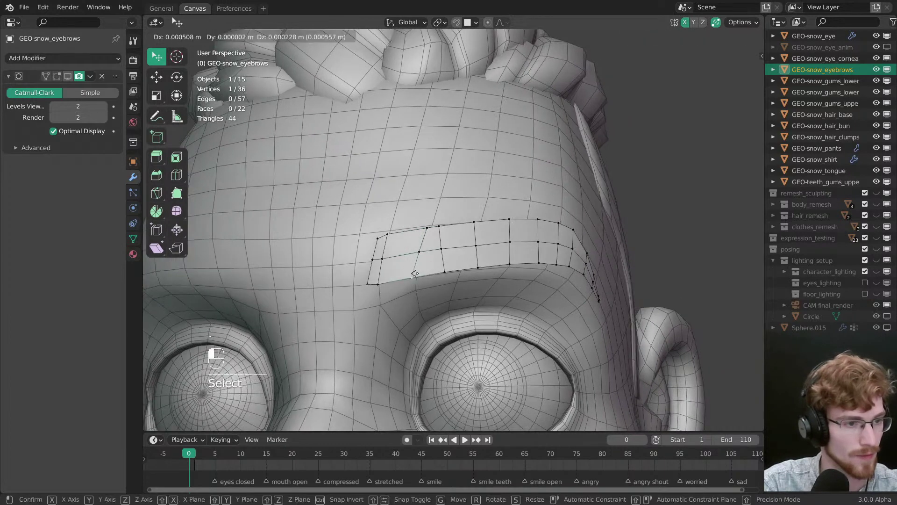
{"action": "left_click", "coordinate": [422, 252]}
{"action": "left_click", "coordinate": [420, 252]}
Step: Fine-tune the slanted loop by sliding its vertices slightly farther toward the outer end
{"action": "key", "text": "w"}
{"action": "key", "text": "w"}
{"action": "left_click", "coordinate": [424, 251]}
{"action": "left_click", "coordinate": [427, 228]}
{"action": "key", "text": "w"}
{"action": "key", "text": "w"}
{"action": "left_click", "coordinate": [431, 228]}
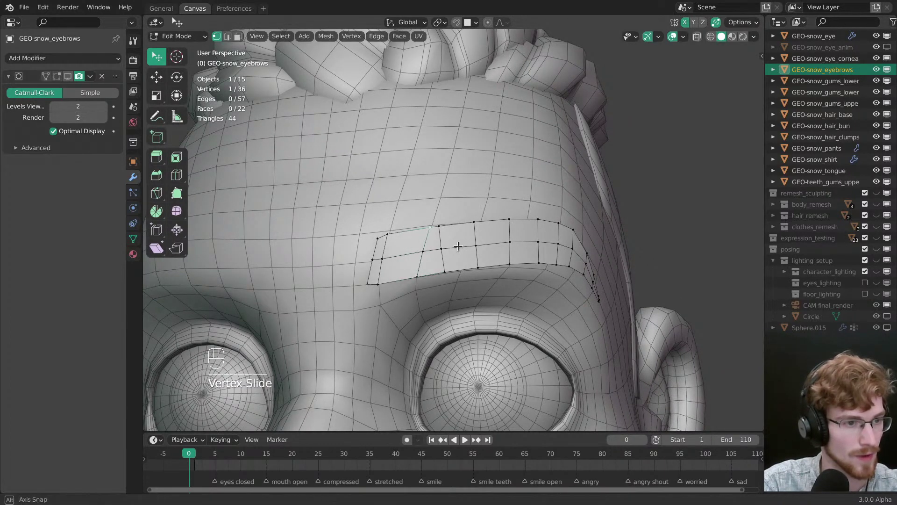
Step: Dissolve one edge loop above the eye and slide the preceding loop's vertices outward into the gap at a matching slant
{"action": "middle_click_drag", "start_coordinate": [527, 246], "coordinate": [461, 246]}
{"action": "key", "text": "ctrl+x"}
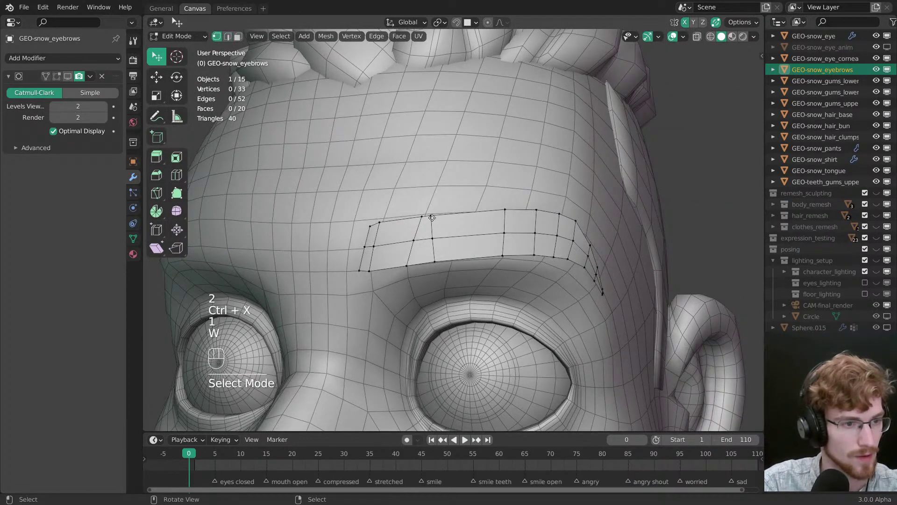
{"action": "left_click", "coordinate": [468, 215]}
{"action": "middle_click_drag", "start_coordinate": [468, 215], "coordinate": [458, 234]}
{"action": "left_click", "coordinate": [458, 234]}
{"action": "key", "text": "w"}
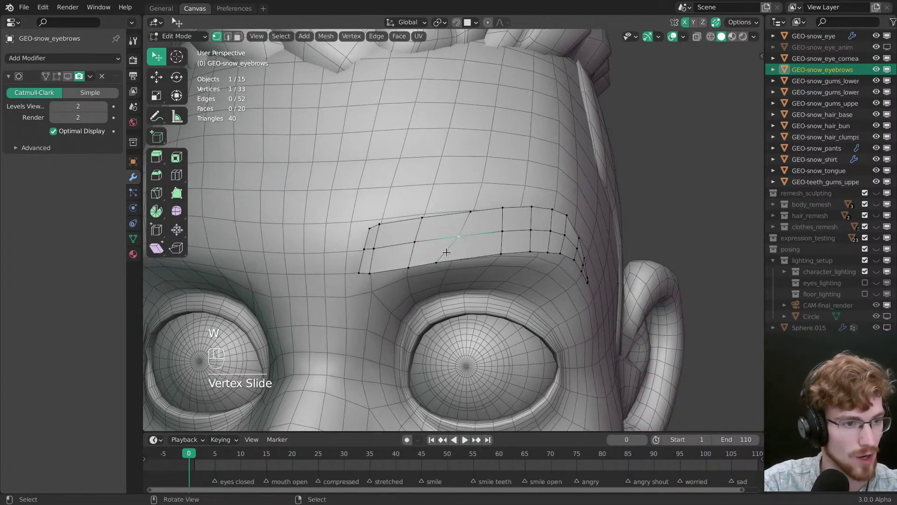
{"action": "key", "text": "shift+v"}
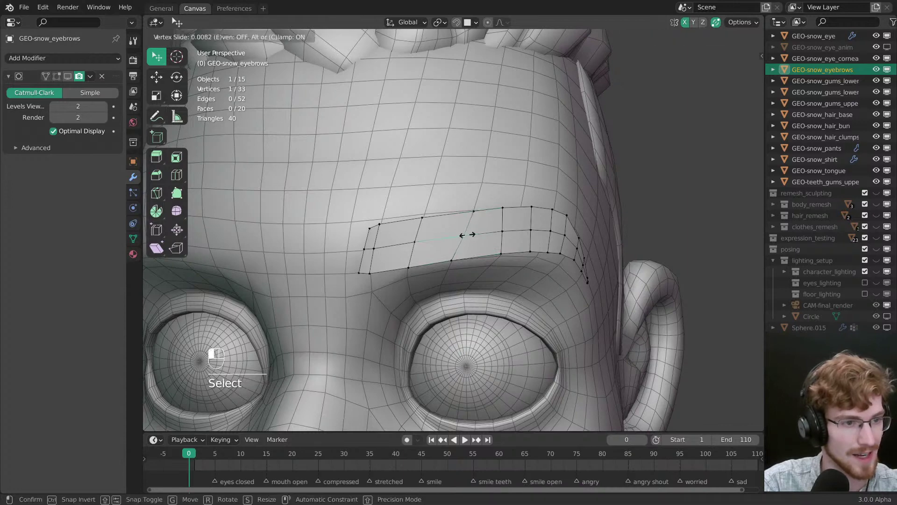
{"action": "left_click", "coordinate": [468, 234]}
{"action": "middle_click_drag", "start_coordinate": [468, 234], "coordinate": [445, 202]}
{"action": "key", "text": "shift+v"}
{"action": "left_click", "coordinate": [473, 226]}
Step: Dissolve another edge loop farther out on the eyebrow and slide the adjacent loop's vertices to even out the spacing
{"action": "key", "text": "2"}
{"action": "left_click", "coordinate": [444, 202], "text": "alt"}
{"action": "key", "text": "ctrl+x"}
{"action": "key", "text": "alt+a"}
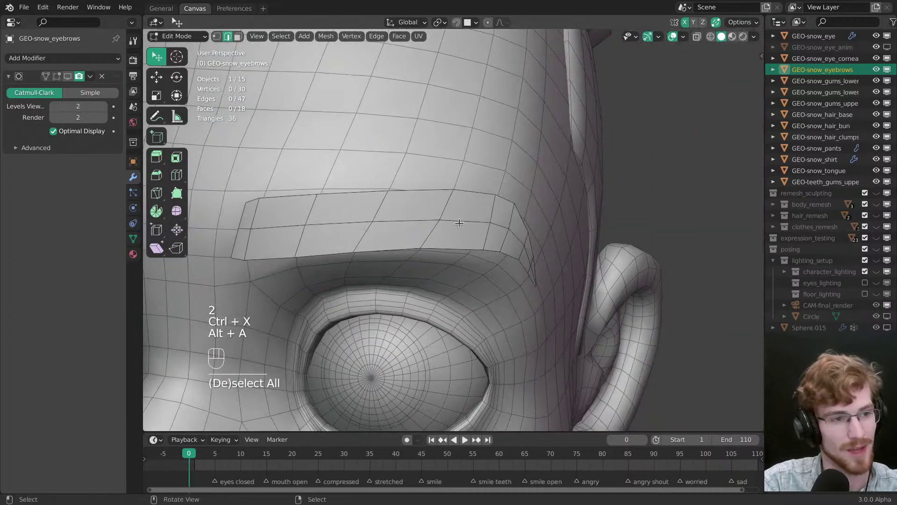
{"action": "key", "text": "1"}
{"action": "key", "text": "w"}
{"action": "left_click", "coordinate": [453, 189]}
{"action": "left_click", "coordinate": [421, 246]}
{"action": "left_click_drag", "start_coordinate": [421, 246], "coordinate": [449, 222]}
{"action": "key", "text": "alt+a"}
{"action": "middle_click_drag", "start_coordinate": [449, 223], "coordinate": [488, 200]}
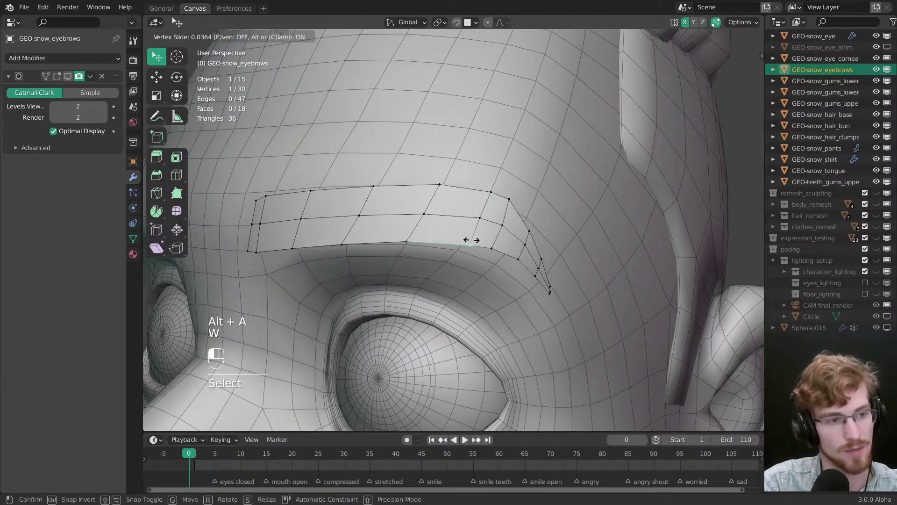
Step: Slide individual vertices around the eyebrow's outer bend to space its edge loops more evenly
{"action": "left_click_drag", "start_coordinate": [471, 239], "coordinate": [487, 229]}
{"action": "middle_click_drag", "start_coordinate": [487, 229], "coordinate": [479, 210]}
{"action": "left_click_drag", "start_coordinate": [481, 195], "coordinate": [500, 212]}
{"action": "key", "text": "ctrl+z"}
{"action": "key", "text": "ctrl+z"}
{"action": "middle_click_drag", "start_coordinate": [500, 212], "coordinate": [485, 195]}
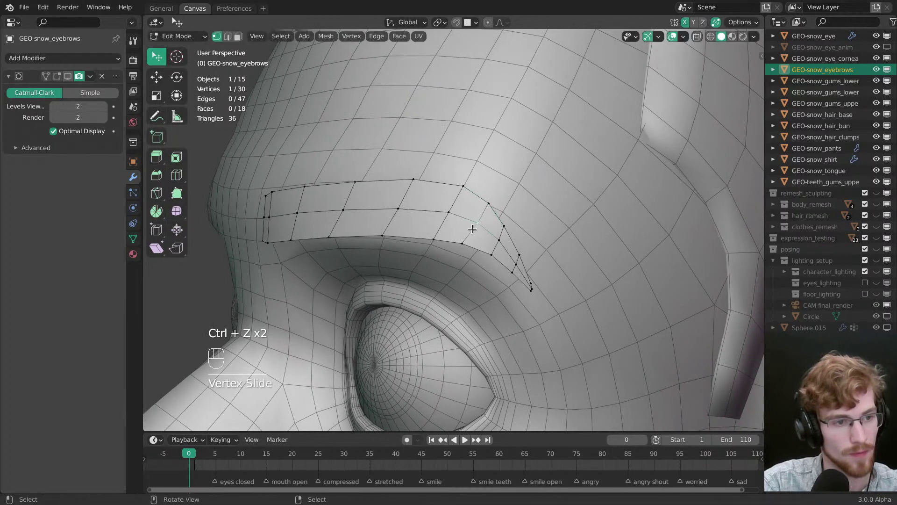
{"action": "left_click_drag", "start_coordinate": [472, 228], "coordinate": [491, 237]}
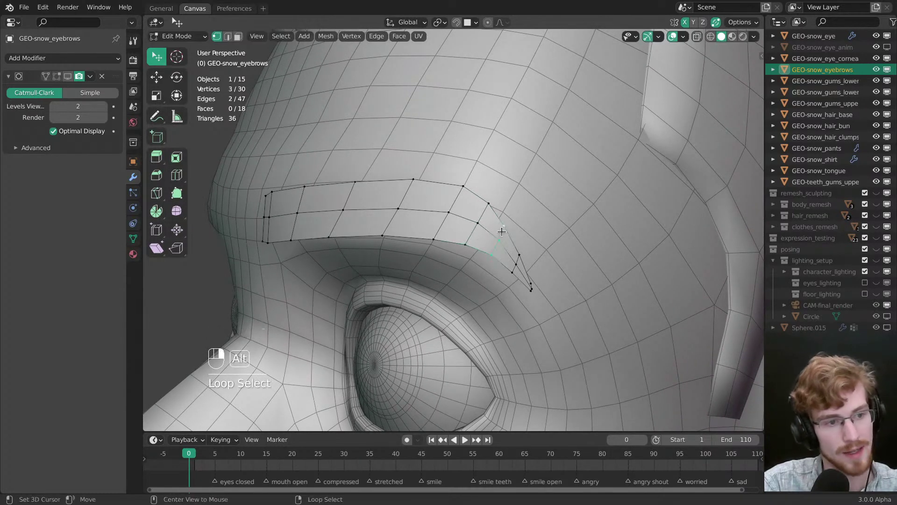
{"action": "key", "text": "alt+a"}
{"action": "middle_click_drag", "start_coordinate": [522, 259], "coordinate": [518, 255]}
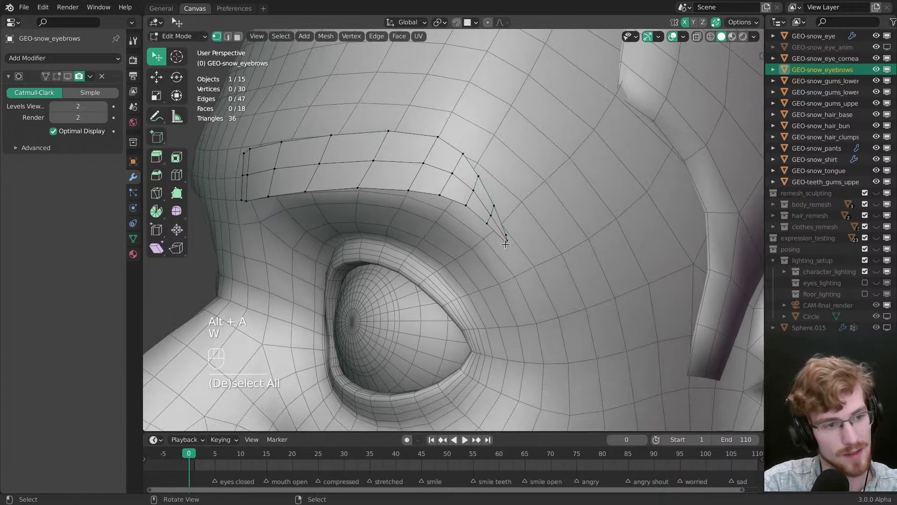
Step: Adjust the edge loop just before the eyebrow's outer tip by rotating, moving and scaling it
{"action": "left_click_drag", "start_coordinate": [500, 237], "coordinate": [507, 236]}
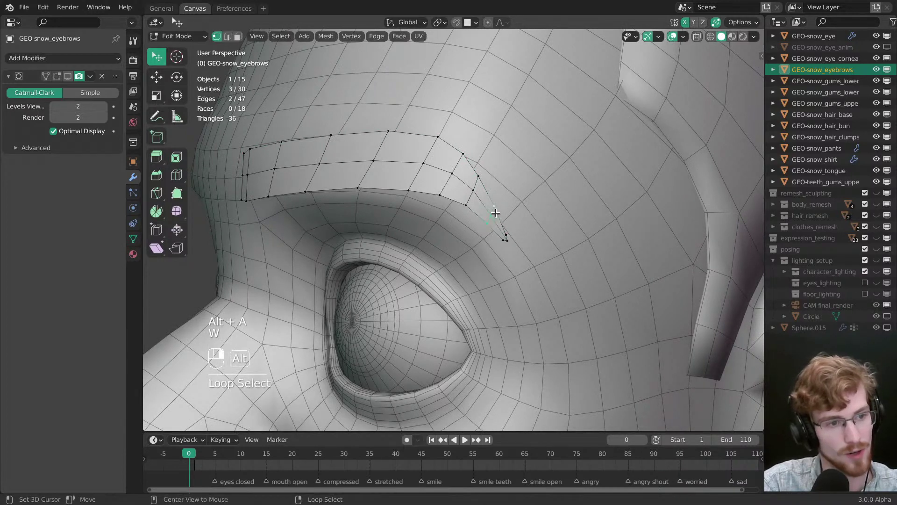
{"action": "key", "text": "r"}
{"action": "middle_click_drag", "start_coordinate": [519, 251], "coordinate": [519, 234]}
{"action": "key", "text": "r"}
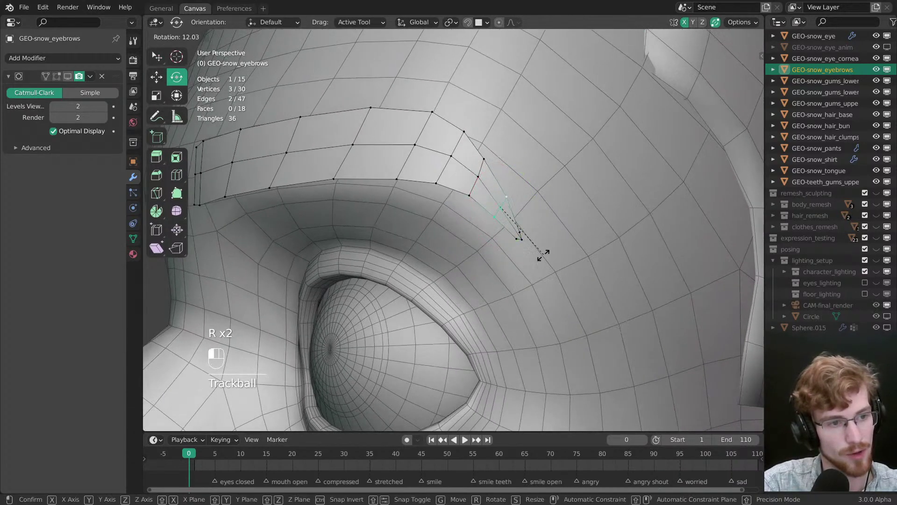
{"action": "key", "text": "g"}
{"action": "key", "text": "s"}
{"action": "key", "text": "g"}
{"action": "key", "text": "g"}
{"action": "left_click", "coordinate": [517, 234]}
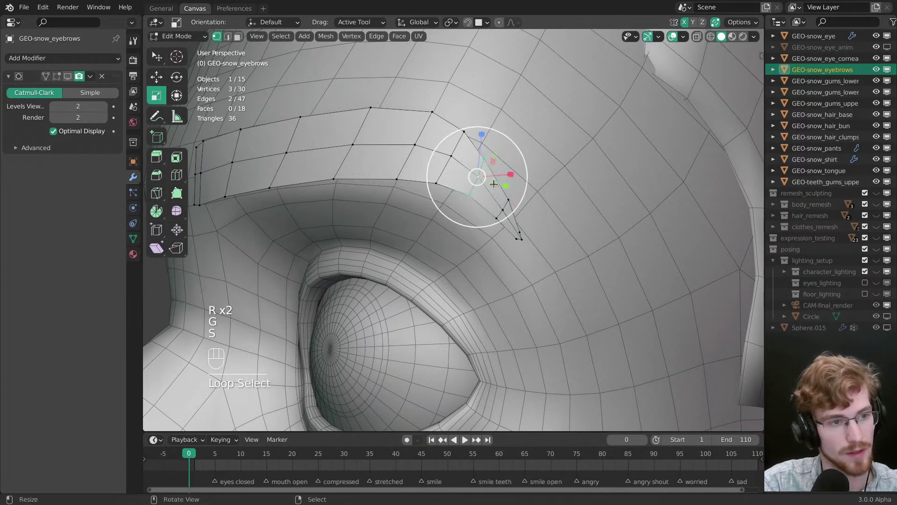
Step: Slide and rotate the edge loop just past the eyebrow's bend, and nudge the loops there to smooth the taper
{"action": "key", "text": "g"}
{"action": "key", "text": "g"}
{"action": "left_click", "coordinate": [519, 217]}
{"action": "key", "text": "r"}
{"action": "key", "text": "g"}
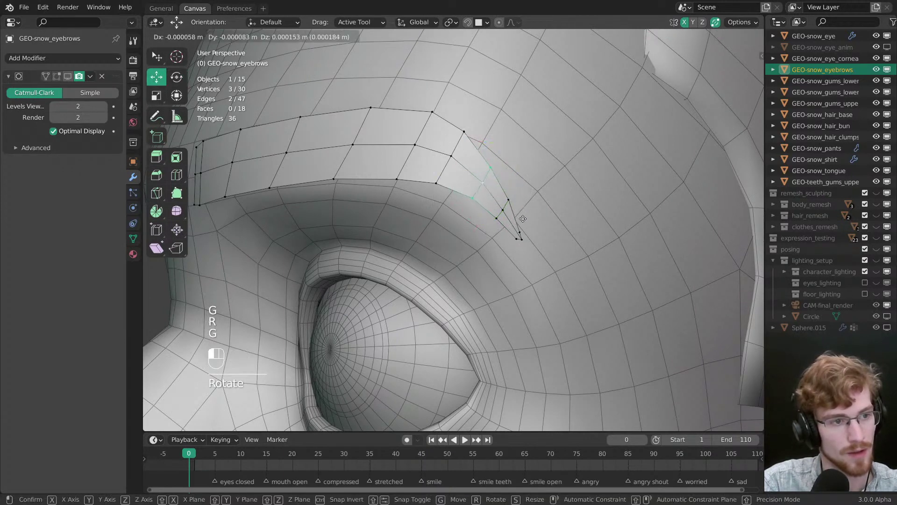
{"action": "left_click", "coordinate": [517, 224]}
{"action": "left_click", "coordinate": [490, 199], "text": "alt"}
{"action": "key", "text": "g"}
{"action": "left_click", "coordinate": [495, 200]}
{"action": "key", "text": "alt+a"}
Step: Reposition the lower corner vertex at the eyebrow's inner end
{"action": "middle_click_drag", "start_coordinate": [495, 200], "coordinate": [431, 178], "text": "ctrl"}
{"action": "key", "text": "alt+a"}
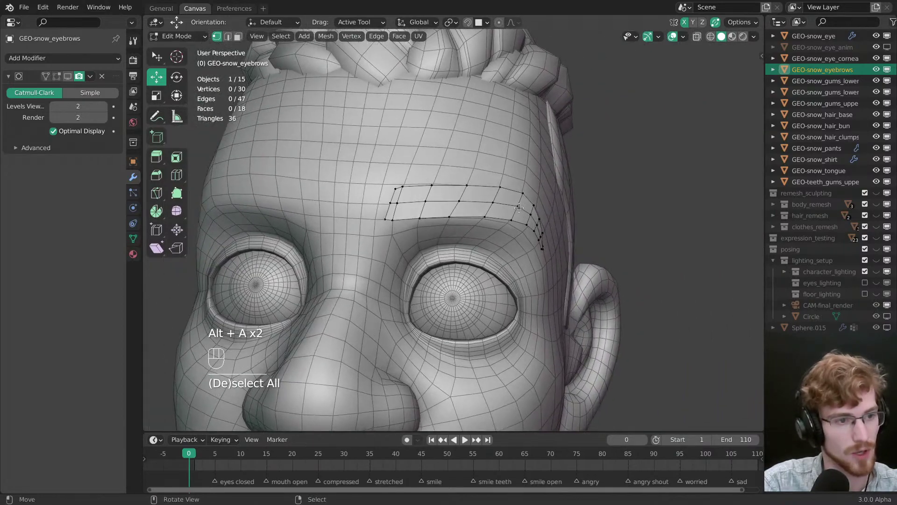
{"action": "middle_click_drag", "start_coordinate": [519, 208], "coordinate": [408, 194]}
{"action": "scroll", "coordinate": [415, 250], "scroll_direction": "up", "scroll_amount": 3}
{"action": "left_click_drag", "start_coordinate": [403, 237], "coordinate": [408, 220]}
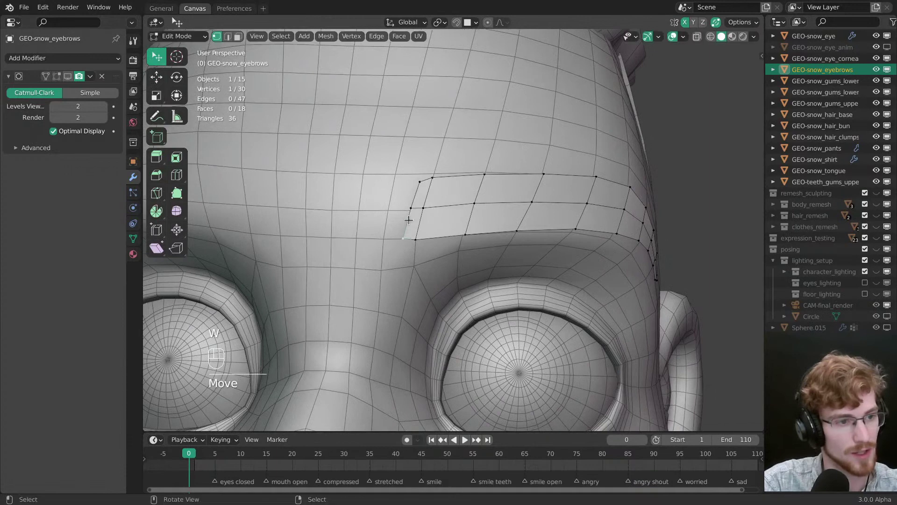
Step: Clear the selection and add a Solidify modifier to the eyebrows
{"action": "key", "text": "alt+a"}
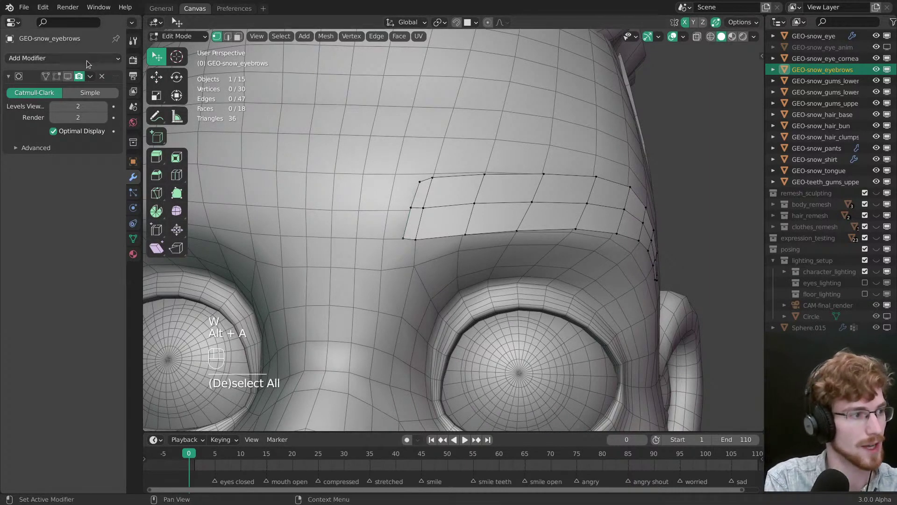
{"action": "left_click", "coordinate": [61, 58]}
{"action": "left_click", "coordinate": [144, 245]}
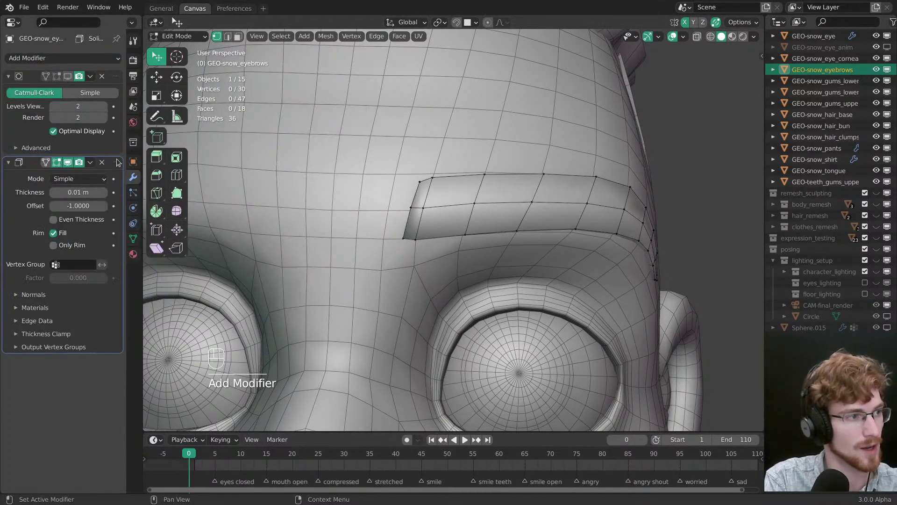
Step: Move the Solidify modifier above the Subdivision modifier and set its thickness to 0.005 m
{"action": "left_click_drag", "start_coordinate": [116, 161], "coordinate": [115, 76]}
{"action": "middle_click_drag", "start_coordinate": [204, 142], "coordinate": [389, 268]}
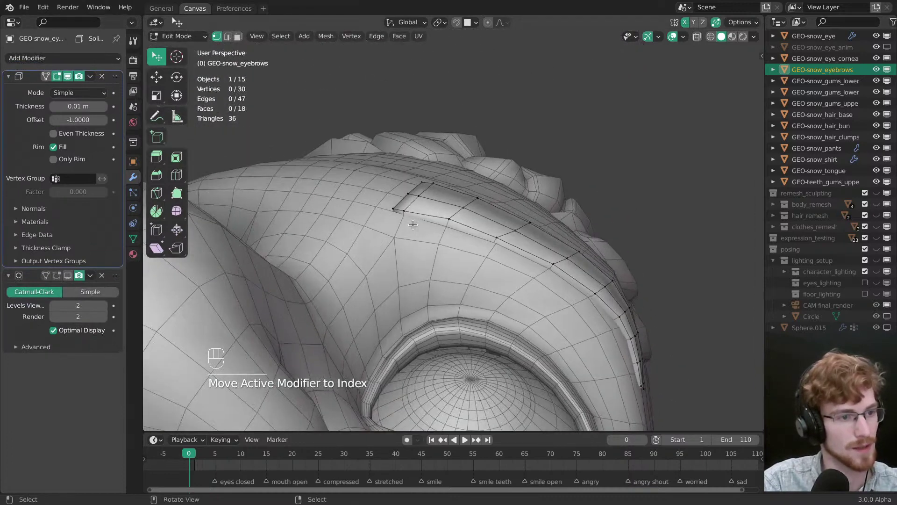
{"action": "key", "text": "alt+z"}
{"action": "key", "text": "alt+z"}
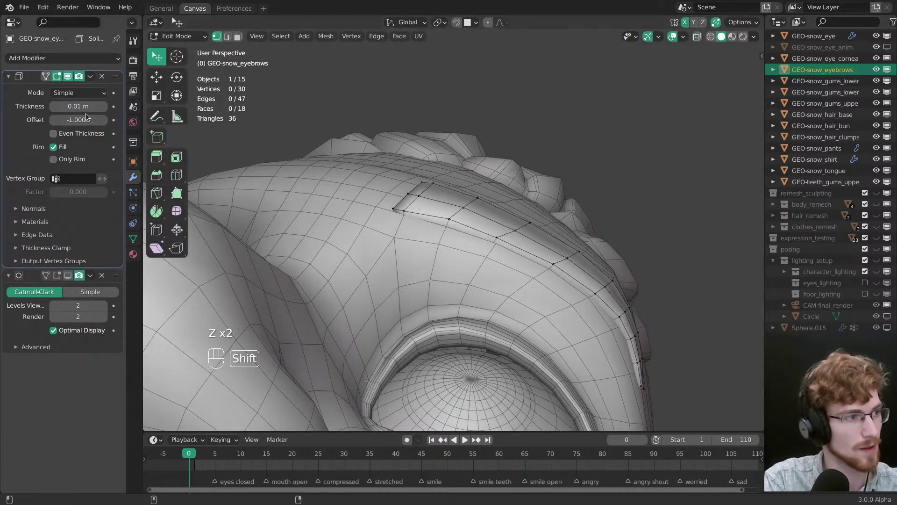
{"action": "left_click_drag", "start_coordinate": [80, 106], "coordinate": [74, 105], "text": "shift"}
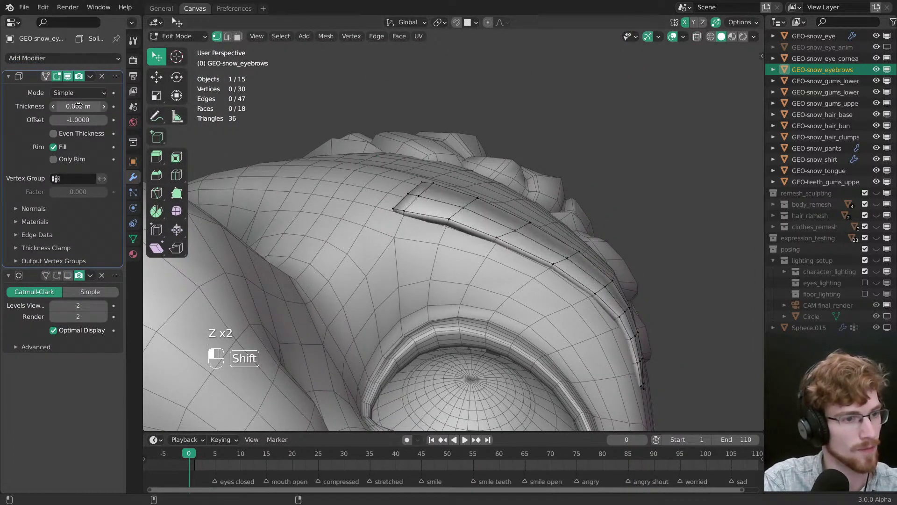
Step: Nudge a vertex on the eyebrow's middle row and check the shape in Object Mode
{"action": "middle_click_drag", "start_coordinate": [448, 243], "coordinate": [516, 236]}
{"action": "key", "text": "alt+a"}
{"action": "key", "text": "w"}
{"action": "left_click", "coordinate": [484, 210]}
{"action": "key", "text": "Tab"}
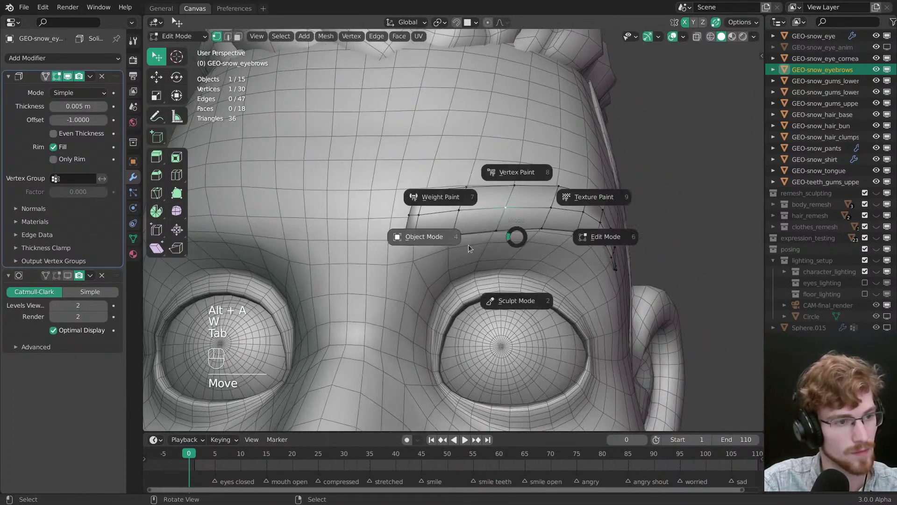
{"action": "left_click", "coordinate": [468, 244]}
{"action": "mouse_move", "coordinate": [456, 256]}
{"action": "middle_mouse_down"}
{"action": "mouse_move", "coordinate": [385, 241]}
{"action": "mouse_move", "coordinate": [449, 270]}
{"action": "middle_mouse_up"}
Step: Add a lengthwise edge loop near the eyebrow's upper border and another near its lower border
{"action": "key", "text": "Tab"}
{"action": "key", "text": "alt+a"}
{"action": "key", "text": "ctrl+r"}
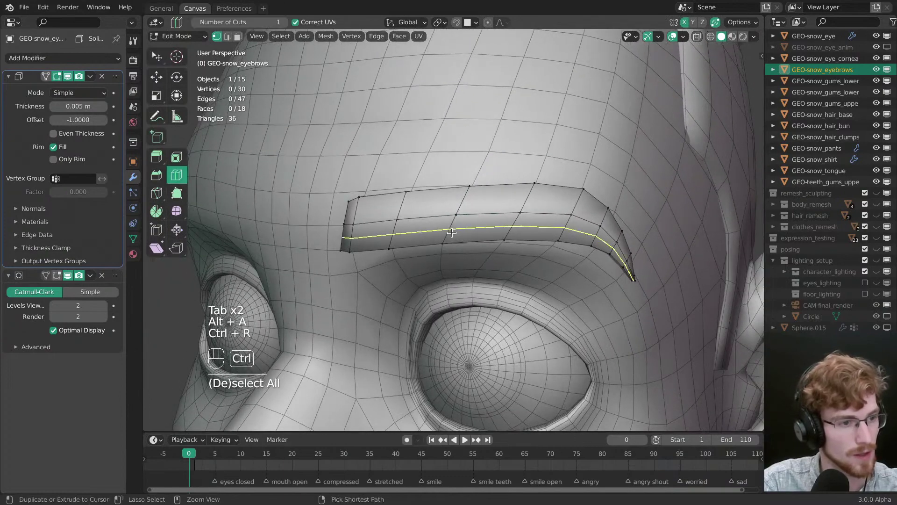
{"action": "left_click_drag", "start_coordinate": [451, 232], "coordinate": [464, 196]}
{"action": "key", "text": "alt+a"}
{"action": "middle_click_drag", "start_coordinate": [464, 197], "coordinate": [467, 220]}
Step: Adjust the upper and lower corner vertices at the eyebrow's inner end to even out its border
{"action": "key", "text": "alt+a"}
{"action": "key", "text": "alt+a"}
{"action": "key", "text": "g"}
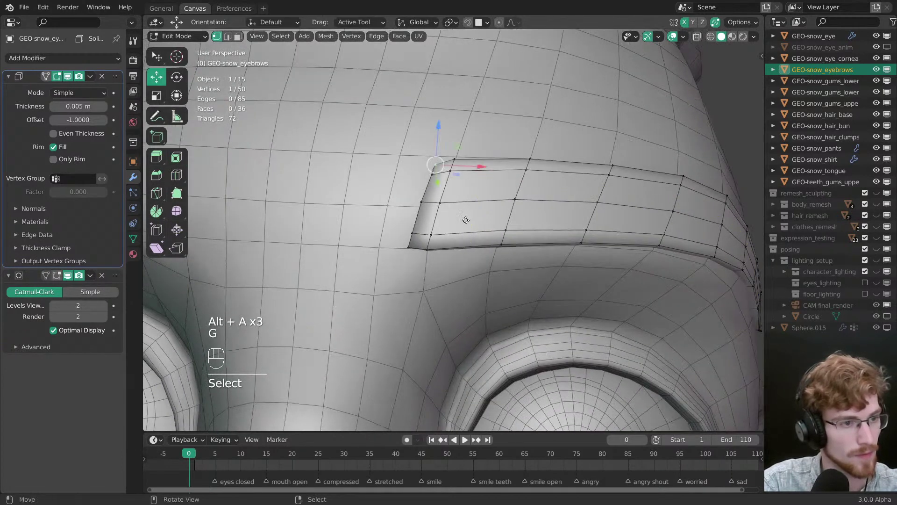
{"action": "left_click_drag", "start_coordinate": [467, 221], "coordinate": [468, 223]}
{"action": "middle_click_drag", "start_coordinate": [468, 223], "coordinate": [466, 229]}
{"action": "key", "text": "w"}
{"action": "left_click_drag", "start_coordinate": [430, 190], "coordinate": [429, 191]}
{"action": "left_click", "coordinate": [409, 248]}
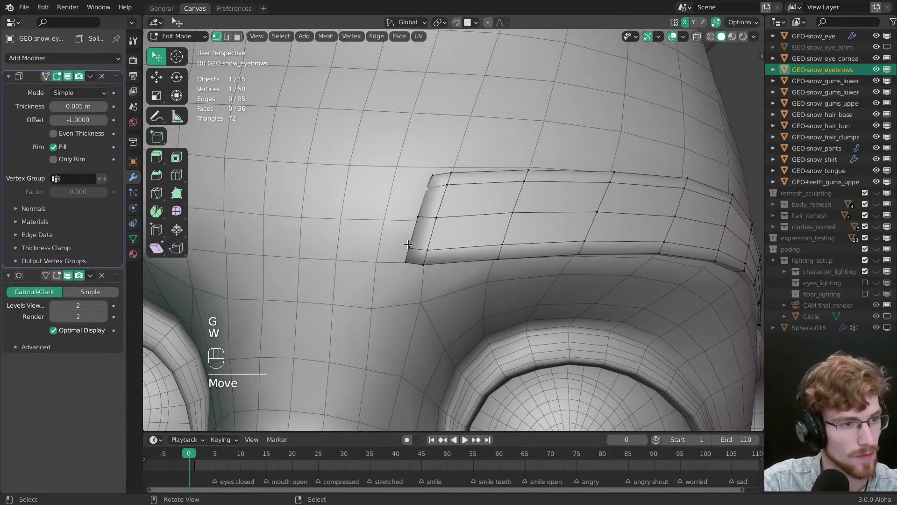
{"action": "left_click_drag", "start_coordinate": [409, 247], "coordinate": [410, 248]}
Step: Spread the border vertices at the eyebrow's outer tip and connect them with a new edge path across it
{"action": "middle_click_drag", "start_coordinate": [402, 262], "coordinate": [454, 258]}
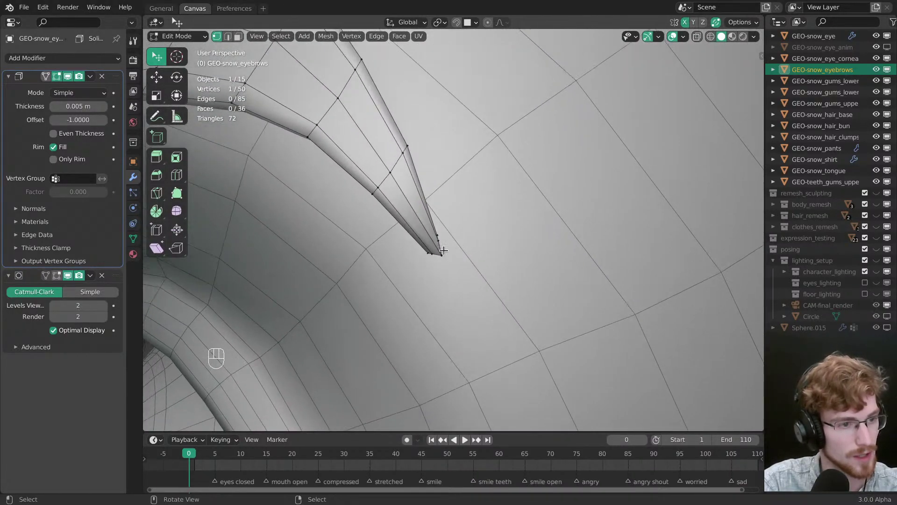
{"action": "left_click_drag", "start_coordinate": [439, 233], "coordinate": [419, 241]}
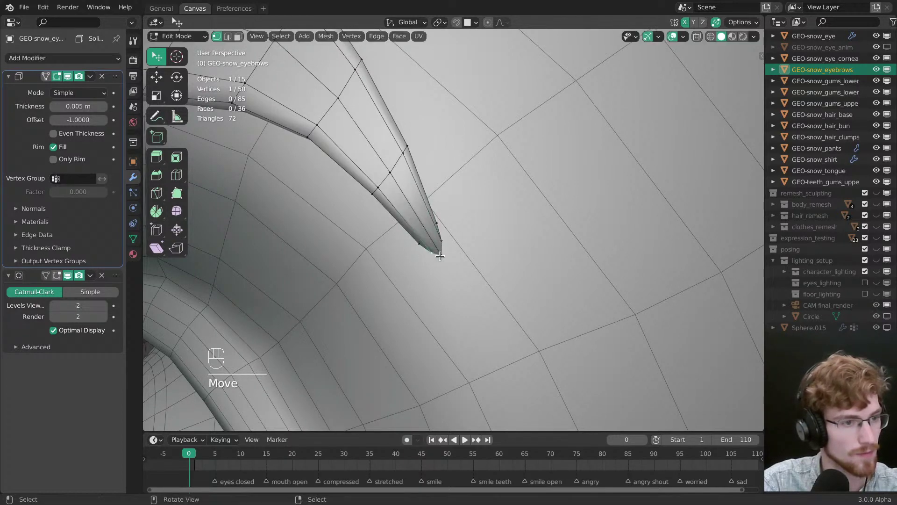
{"action": "middle_click_drag", "start_coordinate": [437, 257], "coordinate": [431, 235]}
{"action": "key", "text": "j"}
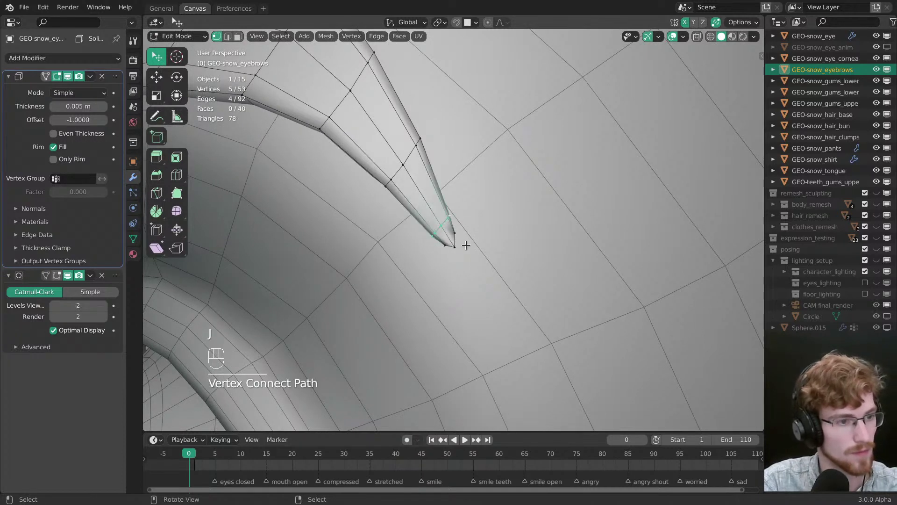
Step: Slide the new cross edges into place and cut another edge loop across the eyebrow's outer tip
{"action": "right_click", "coordinate": [448, 218], "text": "ctrl"}
{"action": "key", "text": "g"}
{"action": "key", "text": "g"}
{"action": "mouse_move", "coordinate": [459, 252]}
{"action": "left_mouse_down"}
{"action": "mouse_move", "coordinate": [463, 262]}
{"action": "mouse_move", "coordinate": [445, 235]}
{"action": "mouse_move", "coordinate": [453, 250]}
{"action": "left_mouse_up"}
{"action": "key", "text": "alt+a"}
{"action": "key", "text": "ctrl+r"}
{"action": "right_click", "coordinate": [440, 233], "text": "alt"}
{"action": "key", "text": "g"}
{"action": "key", "text": "g"}
{"action": "left_click", "coordinate": [449, 246]}
Step: Scale and move the cross loop near the eyebrow's outer tip to even out the taper
{"action": "left_click", "coordinate": [454, 256], "text": "alt"}
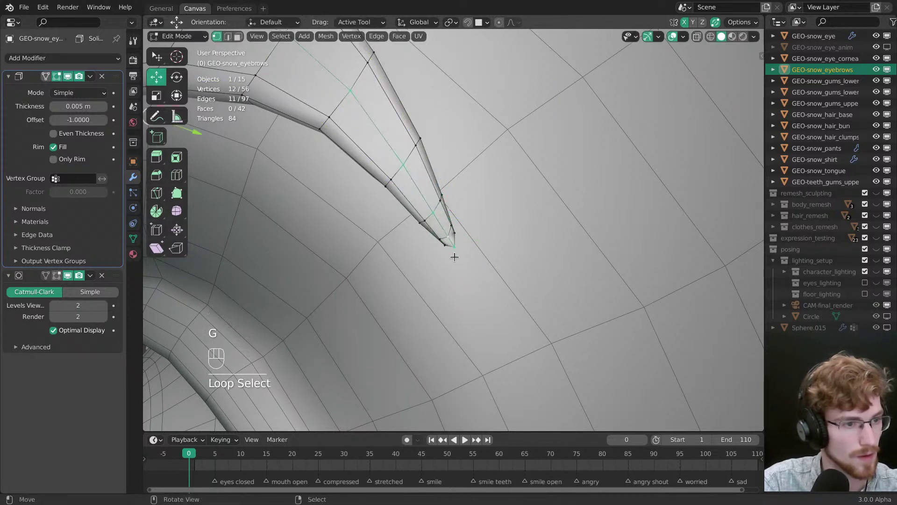
{"action": "key", "text": "g"}
{"action": "key", "text": "s"}
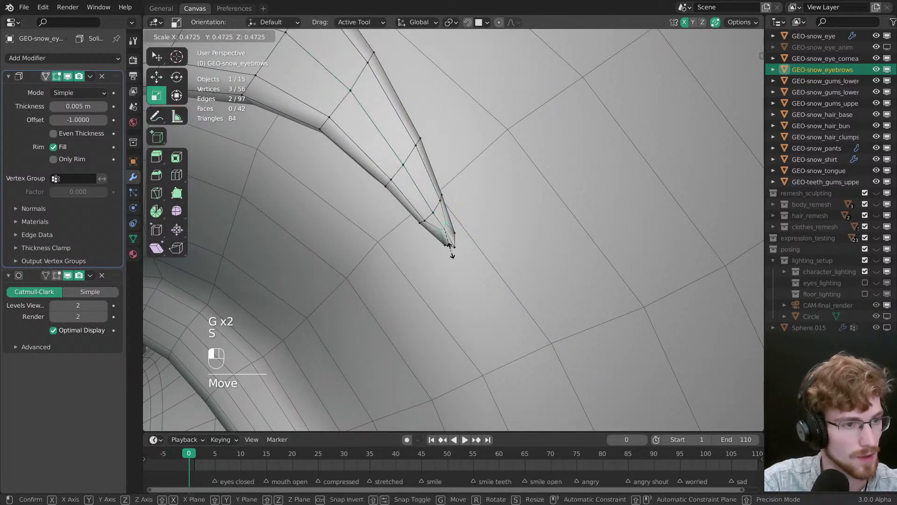
{"action": "key", "text": "g"}
{"action": "left_click_drag", "start_coordinate": [452, 253], "coordinate": [477, 260]}
{"action": "key", "text": "s"}
{"action": "key", "text": "g"}
{"action": "key", "text": "alt+a"}
Step: Nudge individual vertices around the eyebrow's outer end from several angles to smooth its outline
{"action": "middle_click_drag", "start_coordinate": [477, 260], "coordinate": [436, 266]}
{"action": "key", "text": "alt+a"}
{"action": "key", "text": "w"}
{"action": "left_click_drag", "start_coordinate": [381, 223], "coordinate": [384, 224]}
{"action": "middle_click_drag", "start_coordinate": [397, 227], "coordinate": [475, 254]}
{"action": "left_click_drag", "start_coordinate": [475, 254], "coordinate": [476, 253]}
{"action": "middle_click_drag", "start_coordinate": [476, 254], "coordinate": [510, 227]}
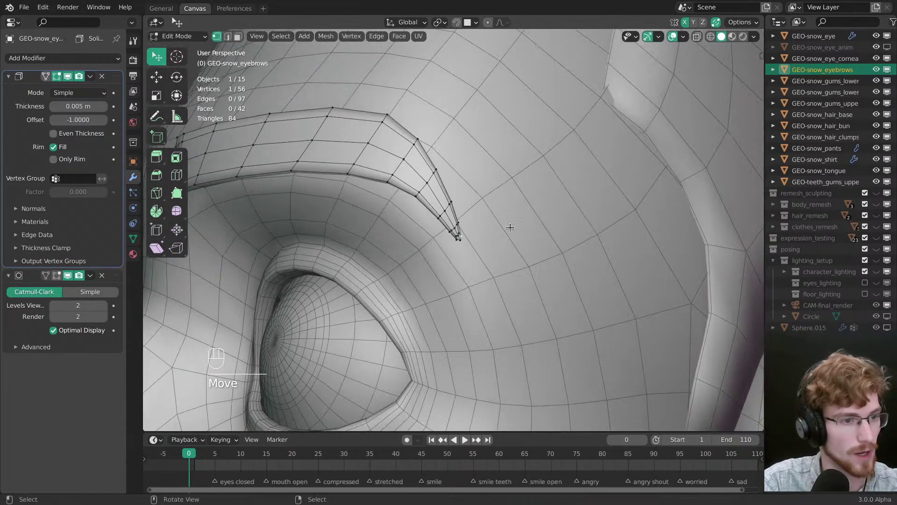
Step: Return to Object Mode with nothing selected and hide the wireframe to check the eyebrow's thickness from below
{"action": "key", "text": "Tab"}
{"action": "middle_click_drag", "start_coordinate": [430, 285], "coordinate": [460, 226], "text": "ctrl"}
{"action": "key", "text": "alt+a"}
{"action": "key", "text": "shift+z"}
{"action": "middle_click_drag", "start_coordinate": [460, 225], "coordinate": [516, 226]}
{"action": "scroll", "coordinate": [455, 216], "scroll_direction": "up", "scroll_amount": 5}
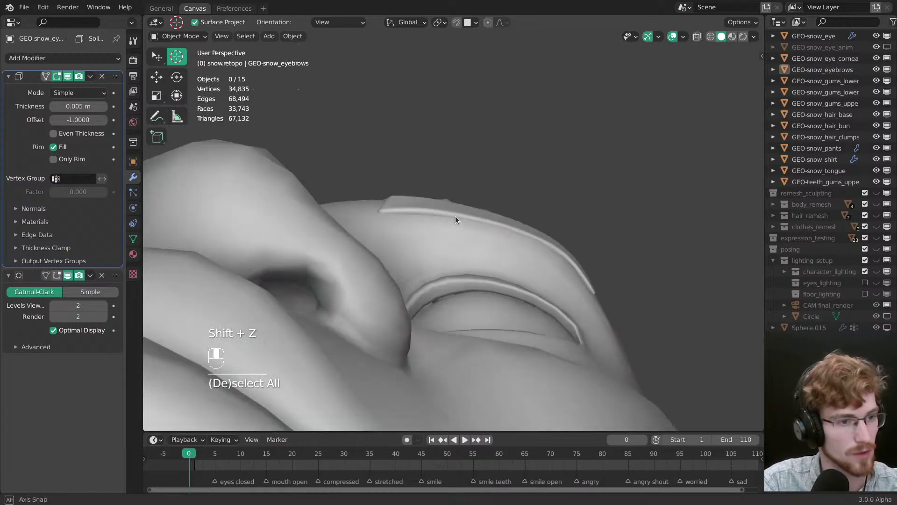
Step: Shape the eyebrow against the brow with the Grab brush, enlarging its radius to 225 px, and leave Sculpt Mode
{"action": "key", "text": "Tab"}
{"action": "key", "text": "f"}
{"action": "key", "text": "w"}
{"action": "key", "text": "f"}
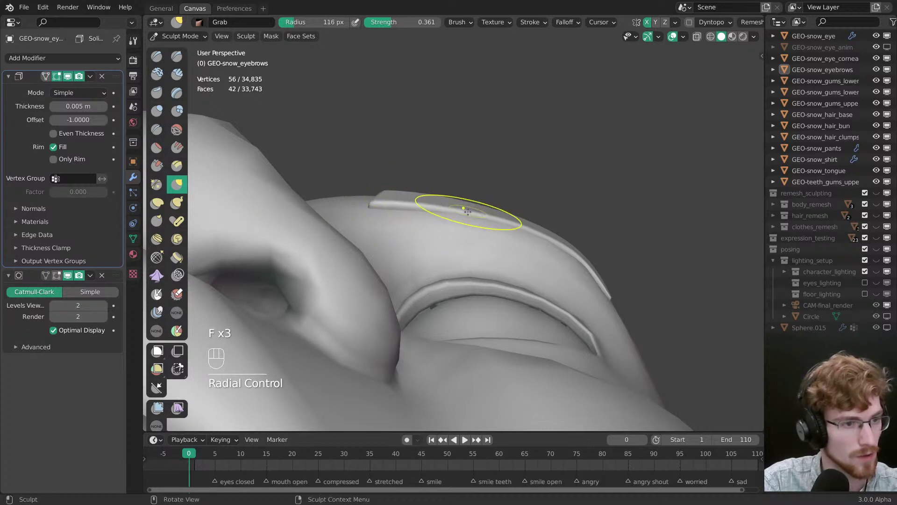
{"action": "key", "text": "f"}
{"action": "left_click_drag", "start_coordinate": [505, 219], "coordinate": [507, 220]}
{"action": "left_click", "coordinate": [530, 217]}
{"action": "key", "text": "f"}
{"action": "left_click", "coordinate": [565, 215]}
{"action": "scroll", "coordinate": [486, 210], "scroll_direction": "down", "scroll_amount": 5}
{"action": "key", "text": "Tab"}
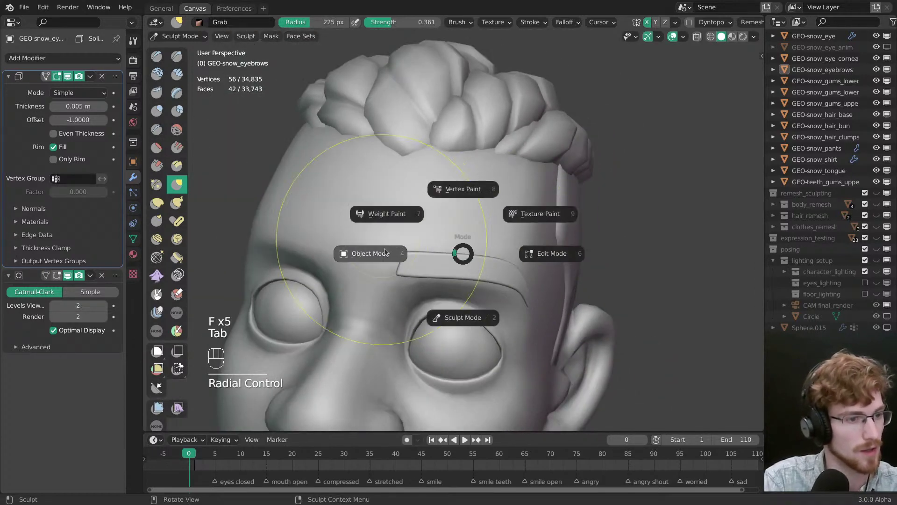
Step: Add an X-axis Mirror modifier at the top of the eyebrows' modifier stack and save the file
{"action": "key", "text": "alt+a"}
{"action": "left_click", "coordinate": [70, 58]}
{"action": "left_click", "coordinate": [140, 187]}
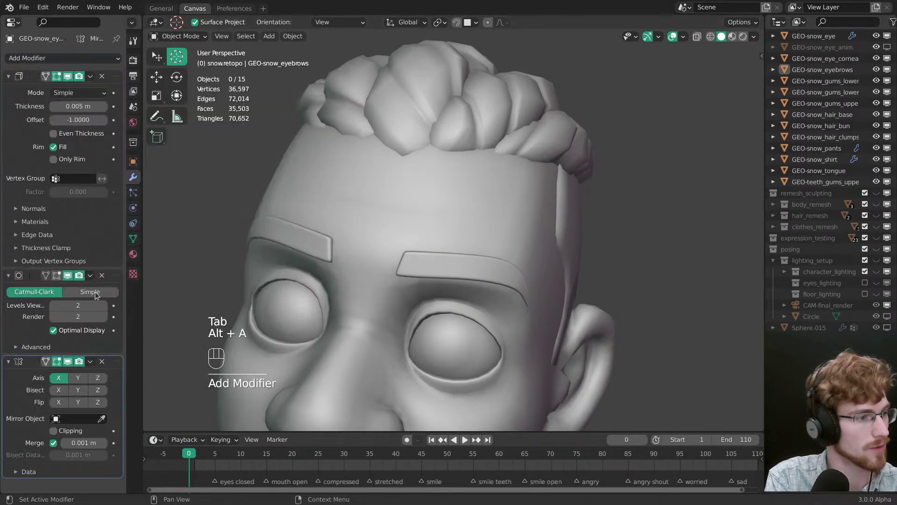
{"action": "left_click_drag", "start_coordinate": [116, 361], "coordinate": [115, 76]}
{"action": "scroll", "coordinate": [480, 299], "scroll_direction": "down", "scroll_amount": 4}
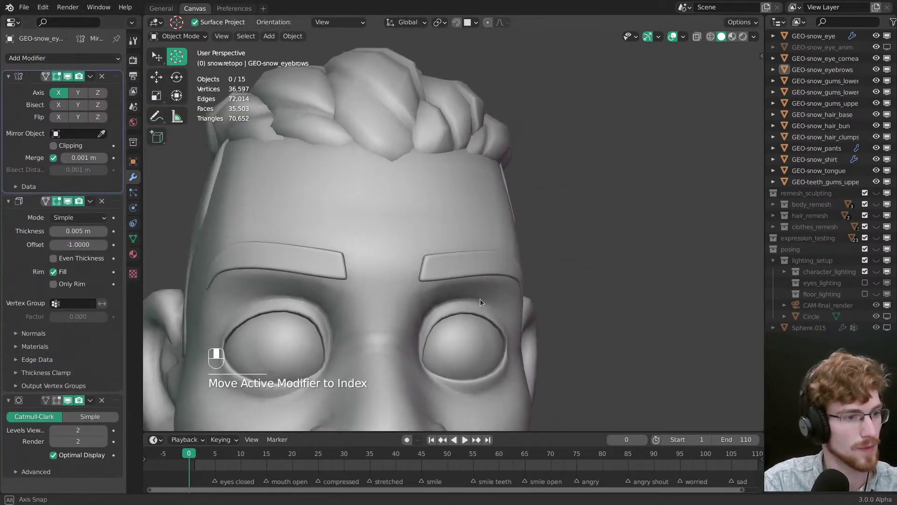
{"action": "middle_click_drag", "start_coordinate": [477, 305], "coordinate": [425, 262]}
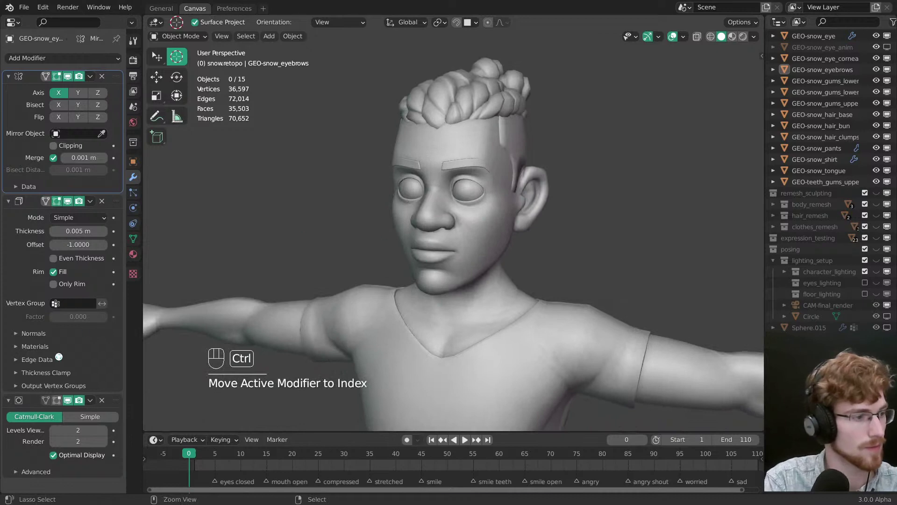
{"action": "key", "text": "ctrl+s"}
Step: Examine the character's head and upper body from several angles with the wireframe off and on
{"action": "scroll", "coordinate": [514, 243], "scroll_direction": "down", "scroll_amount": 3}
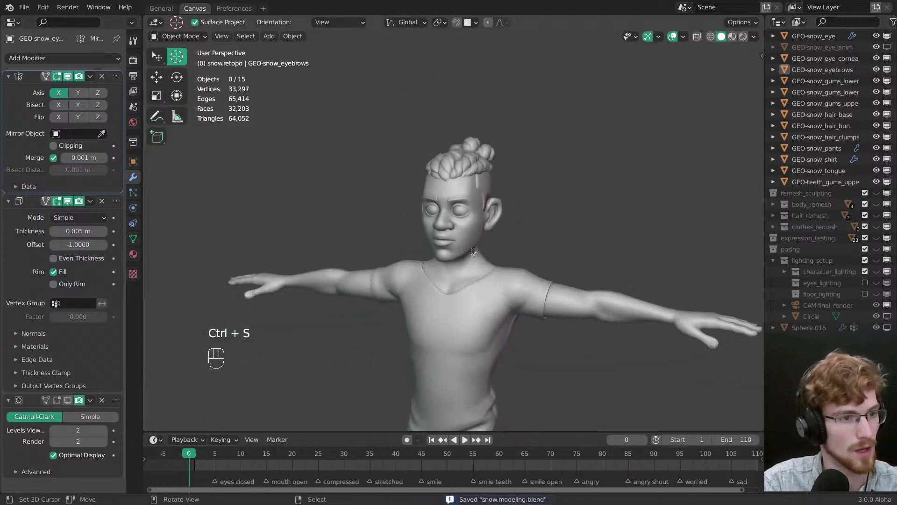
{"action": "middle_click_drag", "start_coordinate": [514, 243], "coordinate": [567, 232]}
{"action": "scroll", "coordinate": [483, 274], "scroll_direction": "up", "scroll_amount": 3}
{"action": "key", "text": "shift+z"}
{"action": "key", "text": "shift+z"}
{"action": "middle_click_drag", "start_coordinate": [483, 274], "coordinate": [395, 251]}
{"action": "scroll", "coordinate": [396, 252], "scroll_direction": "up", "scroll_amount": 2}
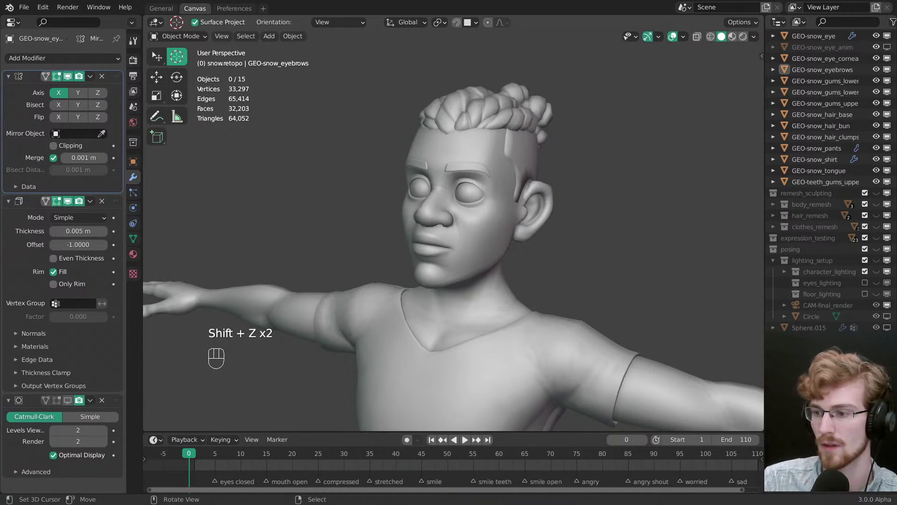
{"action": "middle_click_drag", "start_coordinate": [396, 251], "coordinate": [533, 326]}
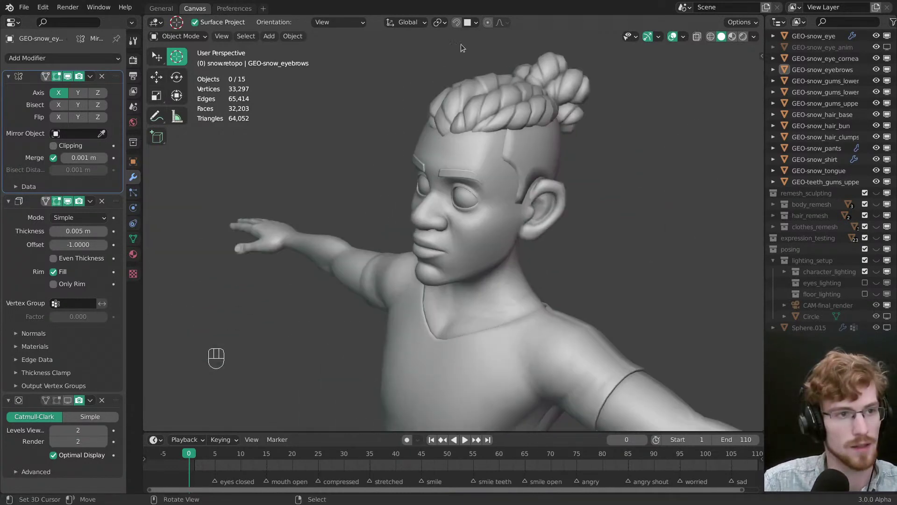
{"action": "key", "text": "shift+z"}
{"action": "middle_click_drag", "start_coordinate": [500, 249], "coordinate": [607, 244]}
Step: Hide part of the character to inspect the surrounding meshes, and unhide it with everything deselected
{"action": "left_click", "coordinate": [450, 268]}
{"action": "key", "text": "h"}
{"action": "left_click", "coordinate": [537, 252]}
{"action": "middle_click_drag", "start_coordinate": [538, 253], "coordinate": [435, 214]}
{"action": "key", "text": "alt+grave"}
{"action": "key", "text": "alt+grave"}
{"action": "left_click", "coordinate": [402, 154]}
{"action": "middle_click_drag", "start_coordinate": [402, 154], "coordinate": [562, 128]}
{"action": "key", "text": "alt+h"}
{"action": "key", "text": "alt+a"}
Step: Enable annotations in the viewport overlays and erase the ToDo marks on the character's hand
{"action": "left_click", "coordinate": [684, 37]}
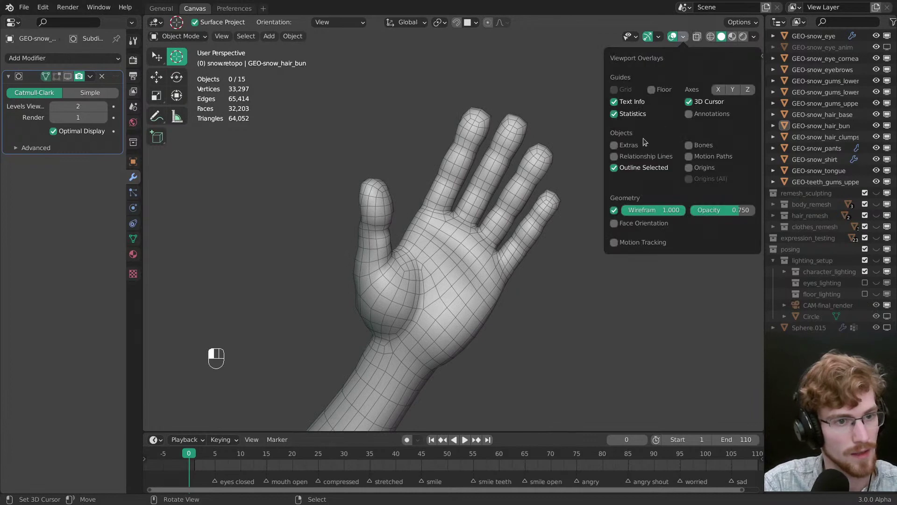
{"action": "scroll", "coordinate": [467, 201], "scroll_direction": "down", "scroll_amount": 5}
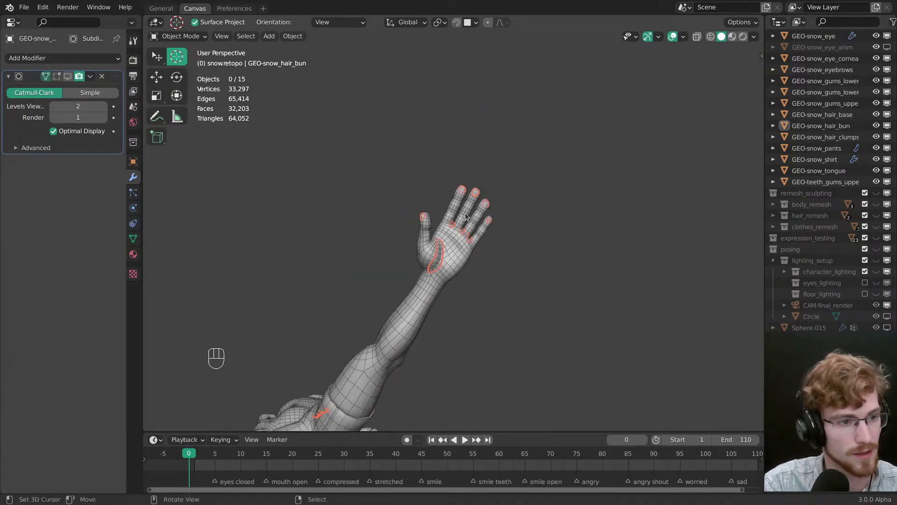
{"action": "middle_click_drag", "start_coordinate": [467, 200], "coordinate": [436, 190]}
{"action": "key", "text": "d"}
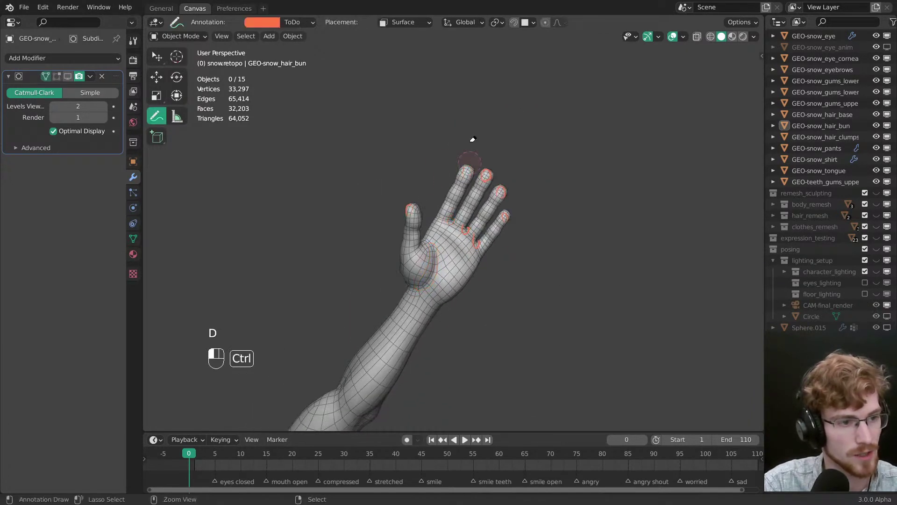
{"action": "mouse_move", "coordinate": [470, 301]}
{"action": "middle_mouse_down", "text": "ctrl"}
{"action": "mouse_move", "coordinate": [411, 301]}
{"action": "mouse_move", "coordinate": [371, 356]}
{"action": "mouse_move", "coordinate": [572, 163]}
{"action": "middle_mouse_up", "text": "ctrl"}
Step: Review the remaining ToDo annotations around the ear and pants, and examine the topology of the torso
{"action": "scroll", "coordinate": [572, 163], "scroll_direction": "up", "scroll_amount": 4}
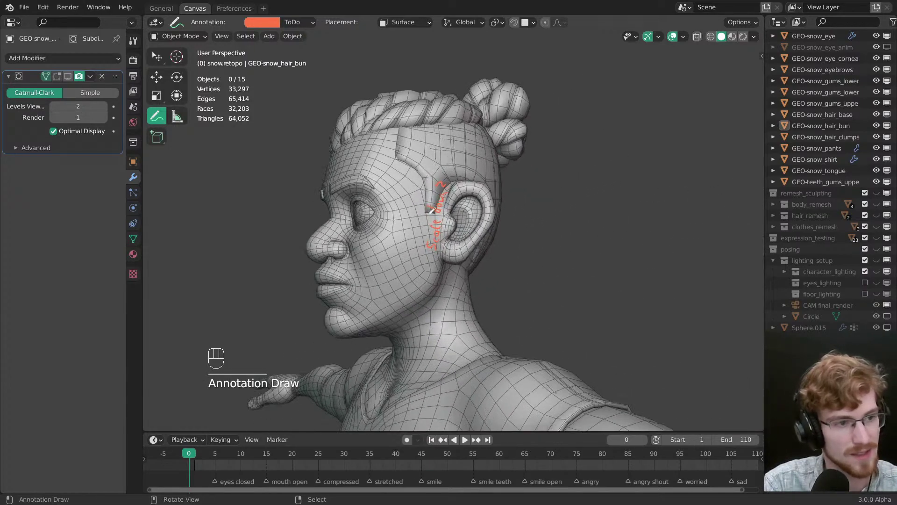
{"action": "mouse_move", "coordinate": [460, 215]}
{"action": "middle_mouse_down"}
{"action": "mouse_move", "coordinate": [581, 236]}
{"action": "mouse_move", "coordinate": [507, 202]}
{"action": "mouse_move", "coordinate": [551, 209]}
{"action": "mouse_move", "coordinate": [474, 207]}
{"action": "middle_mouse_up"}
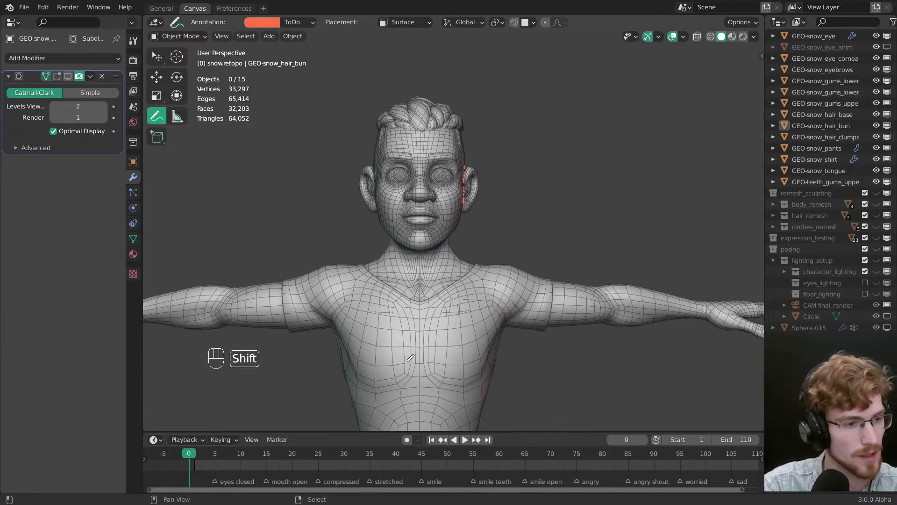
{"action": "mouse_move", "coordinate": [407, 361]}
{"action": "middle_mouse_down", "text": "shift"}
{"action": "mouse_move", "coordinate": [460, 197]}
{"action": "mouse_move", "coordinate": [445, 243]}
{"action": "mouse_move", "coordinate": [486, 211]}
{"action": "mouse_move", "coordinate": [561, 226]}
{"action": "mouse_move", "coordinate": [470, 236]}
{"action": "mouse_move", "coordinate": [539, 254]}
{"action": "mouse_move", "coordinate": [459, 237]}
{"action": "mouse_move", "coordinate": [457, 260]}
{"action": "middle_mouse_up", "text": "shift"}
{"action": "scroll", "coordinate": [459, 201], "scroll_direction": "up", "scroll_amount": 1}
{"action": "key", "text": "Escape"}
{"action": "key", "text": "alt+a"}
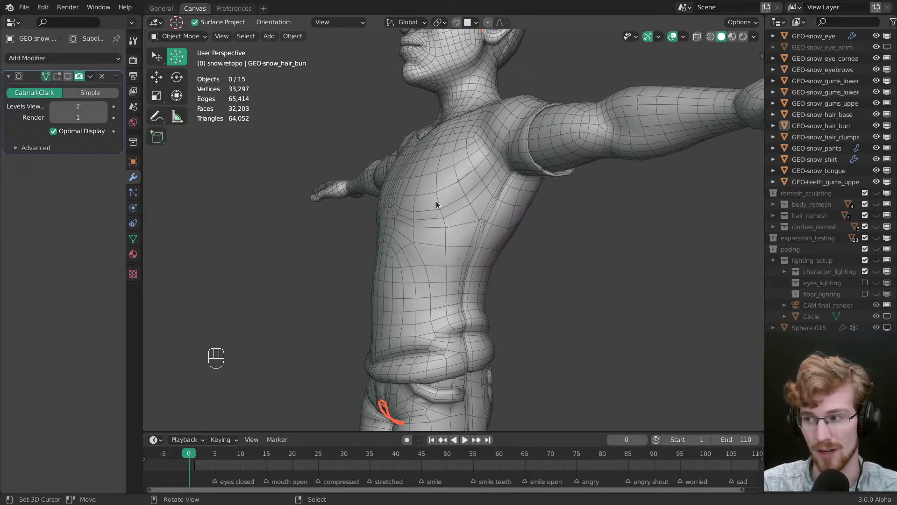
{"action": "mouse_move", "coordinate": [437, 204]}
{"action": "middle_mouse_down"}
{"action": "mouse_move", "coordinate": [488, 304]}
{"action": "mouse_move", "coordinate": [467, 245]}
{"action": "mouse_move", "coordinate": [527, 297]}
{"action": "mouse_move", "coordinate": [477, 267]}
{"action": "mouse_move", "coordinate": [483, 252]}
{"action": "middle_mouse_up"}
{"action": "key", "text": "d"}
{"action": "key", "text": "Escape"}
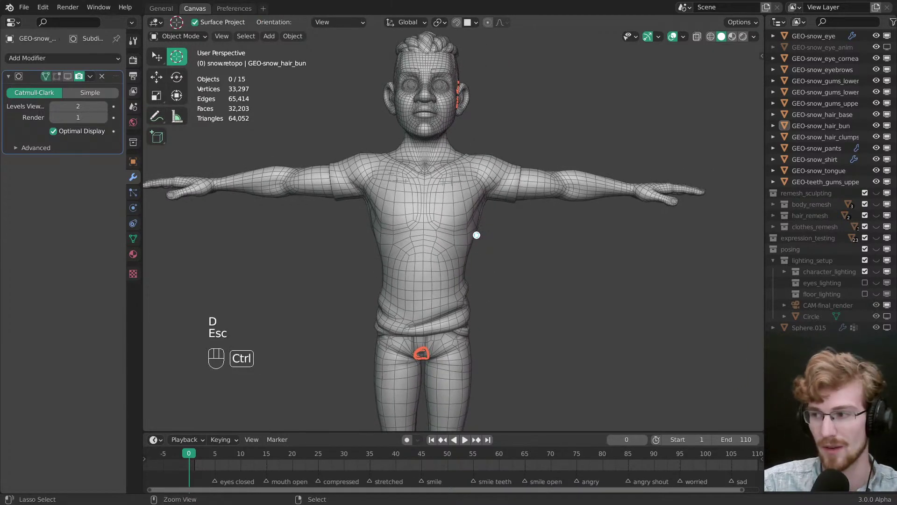